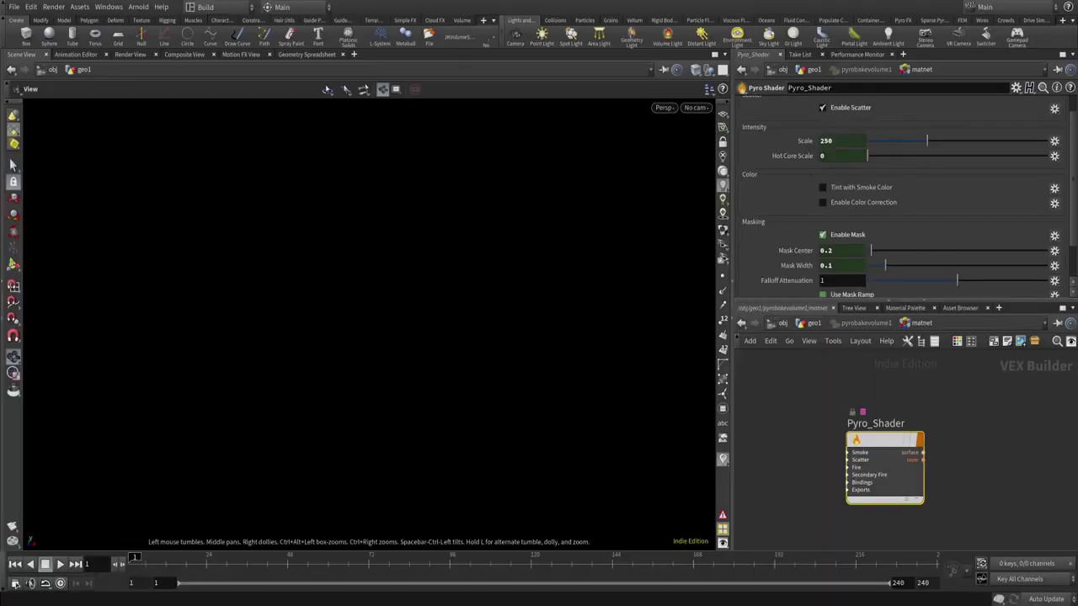
- Turn on Enable Fire in the Pyro Shader and view its Fire and Secondary Fire settings
scroll(842, 211, "up", 1)
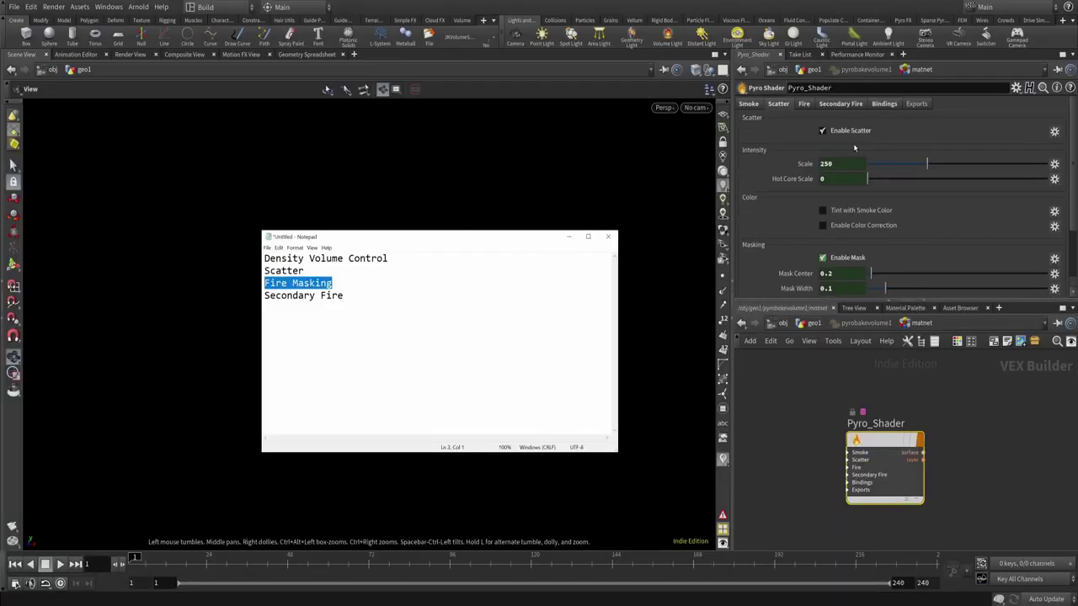
left_click(803, 104)
left_click(833, 131)
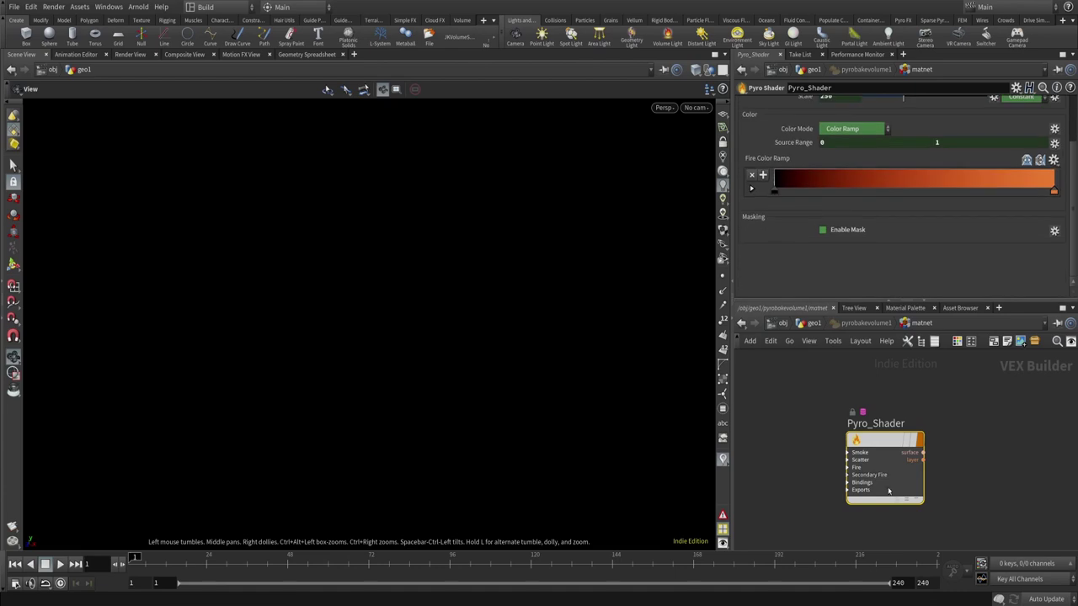
left_click(837, 104)
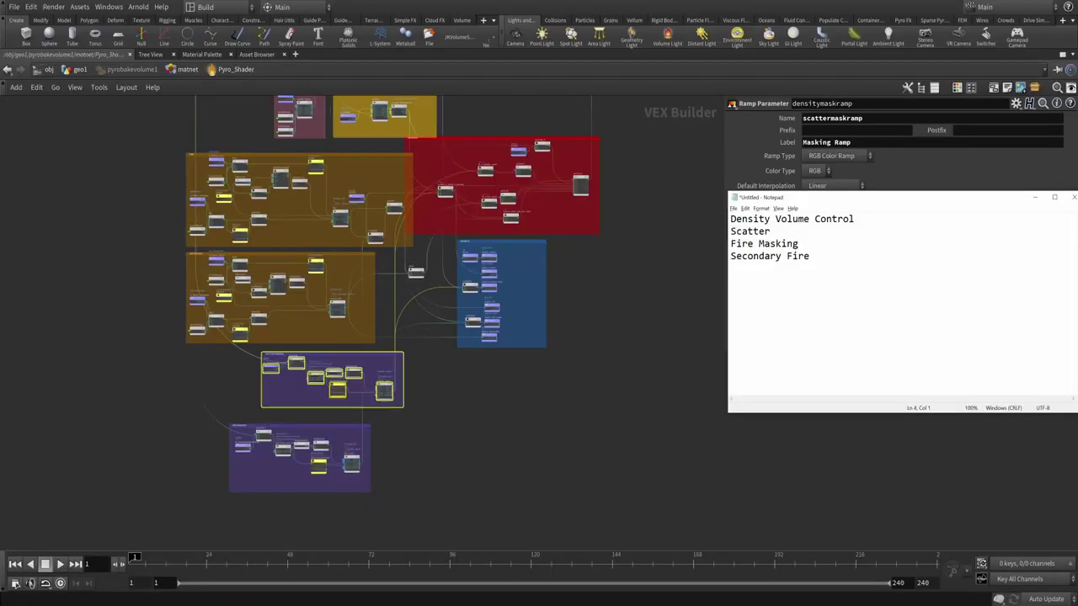
- Jump up to the Arnold pyro shader, dive into its network and inspect a density parameter node
scroll(245, 167, "up", 5)
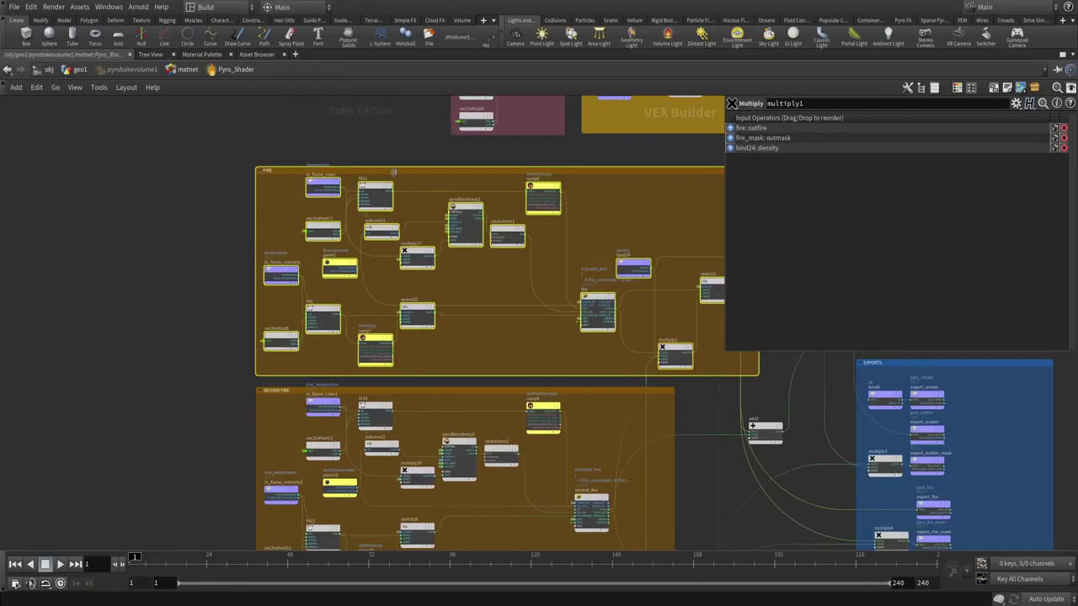
key("u")
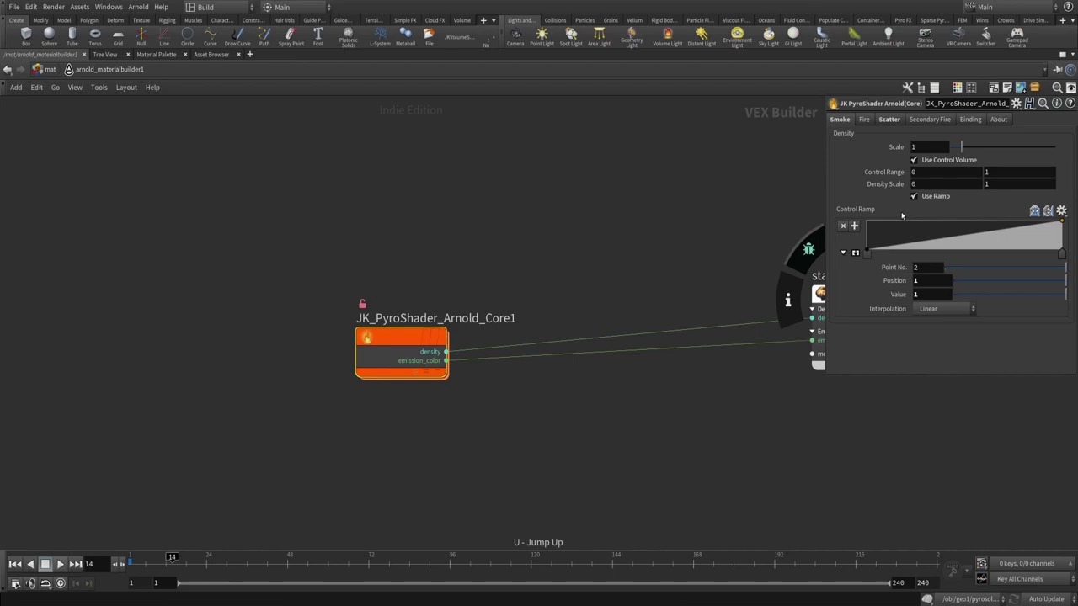
key("i")
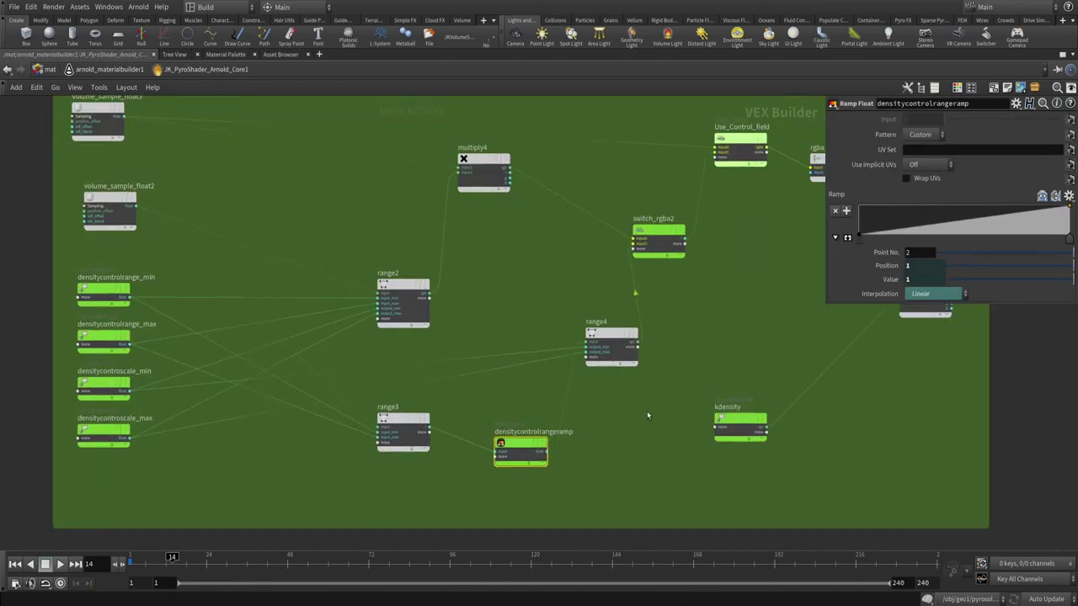
scroll(505, 421, "up", 3)
scroll(850, 449, "down", 3)
left_click(187, 446)
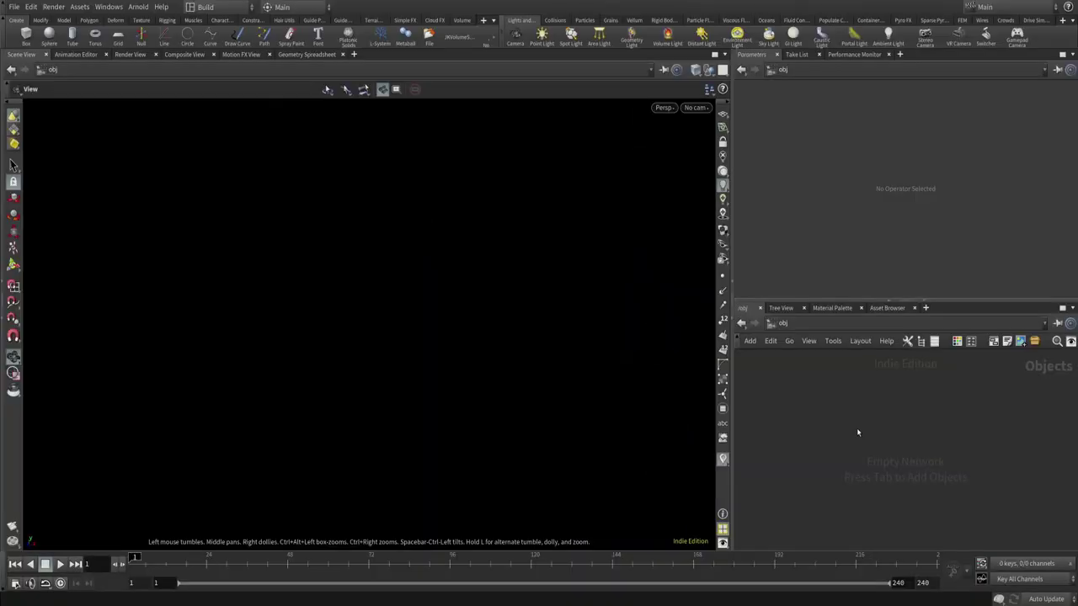
- Clear the notes selection, then create a Geometry object via 'ge' and go inside geo1
key("alt+Tab")
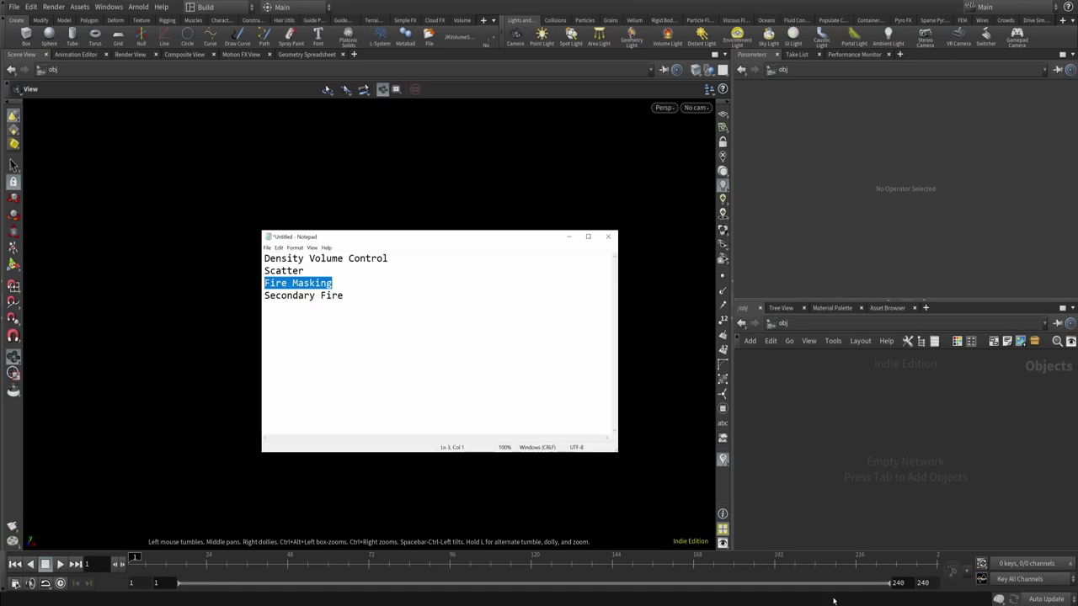
left_click(343, 295)
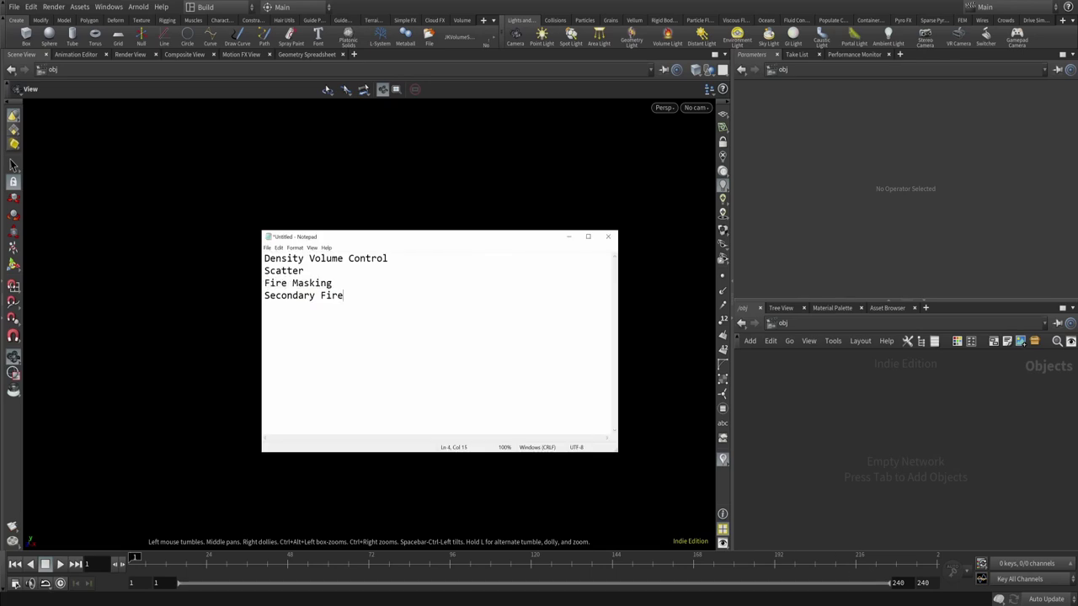
key("alt+Tab")
key("Tab")
type("ge")
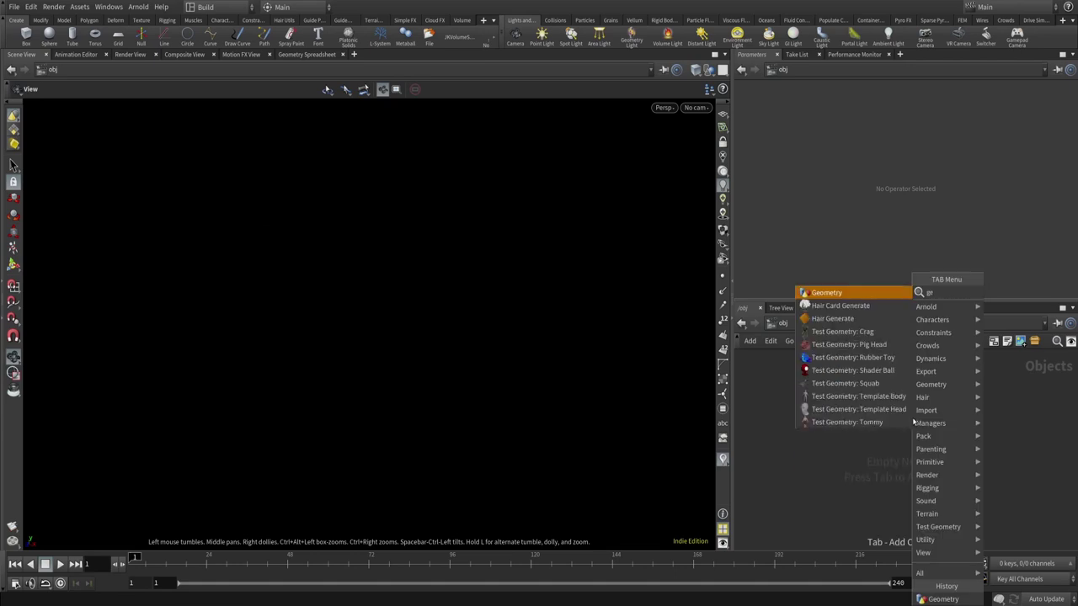
key("Return")
double_click(913, 421)
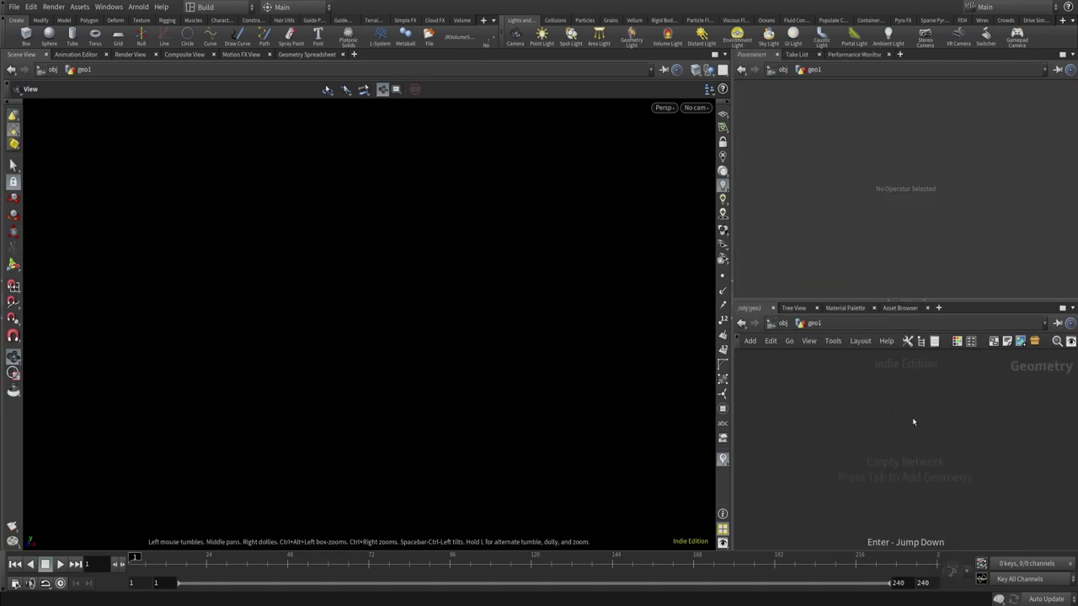
- Add a Pyro Bake Volume node inside geo1
key("Tab")
type("bake")
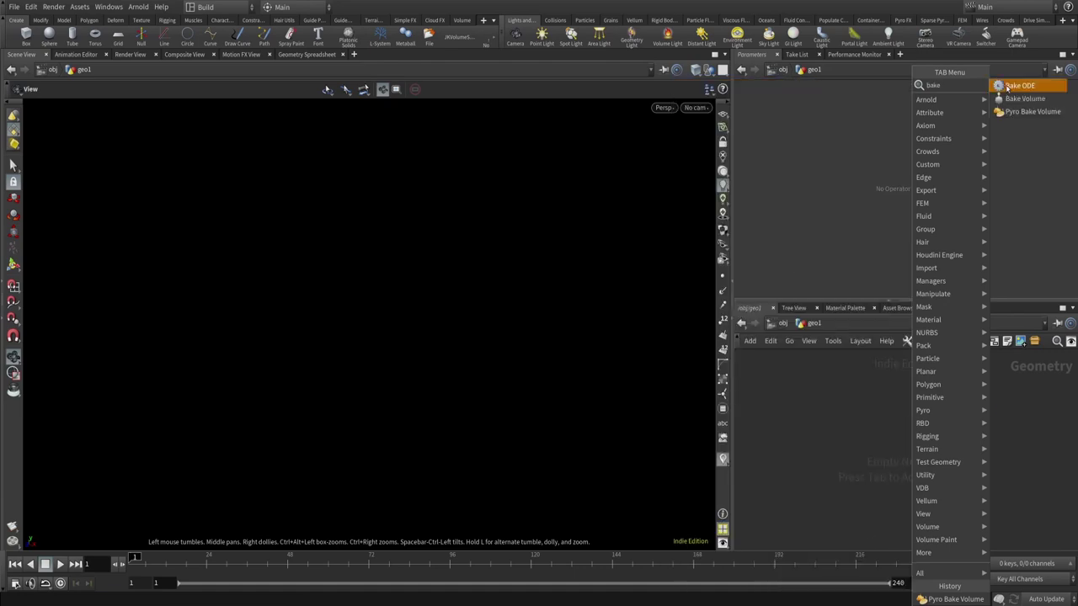
left_click(1031, 111)
left_click(886, 431)
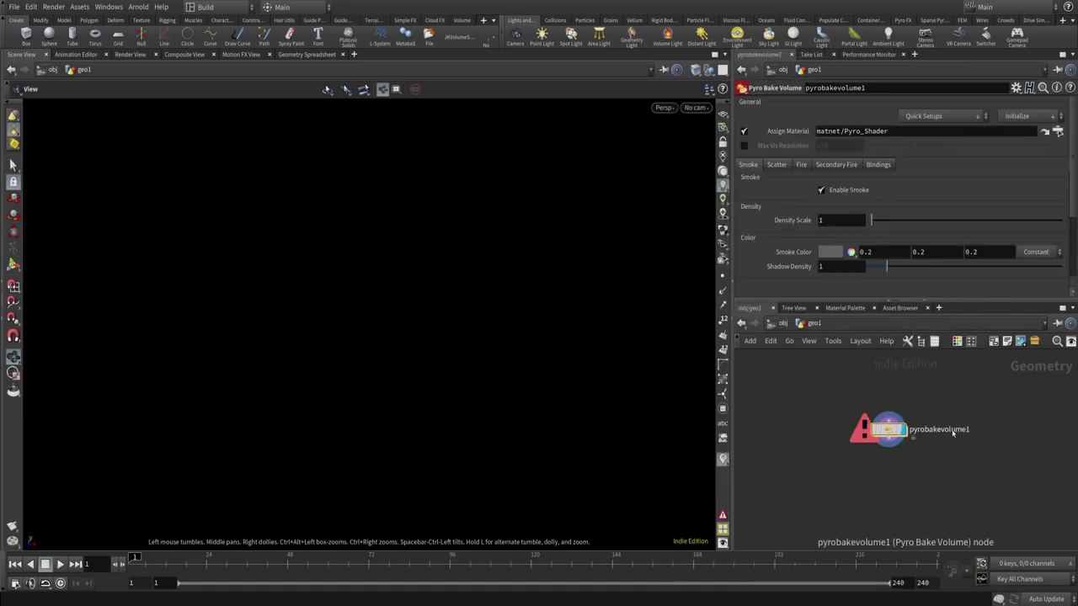
- Enter the bake node's material network and turn on Use Control Volume for density
double_click(887, 430)
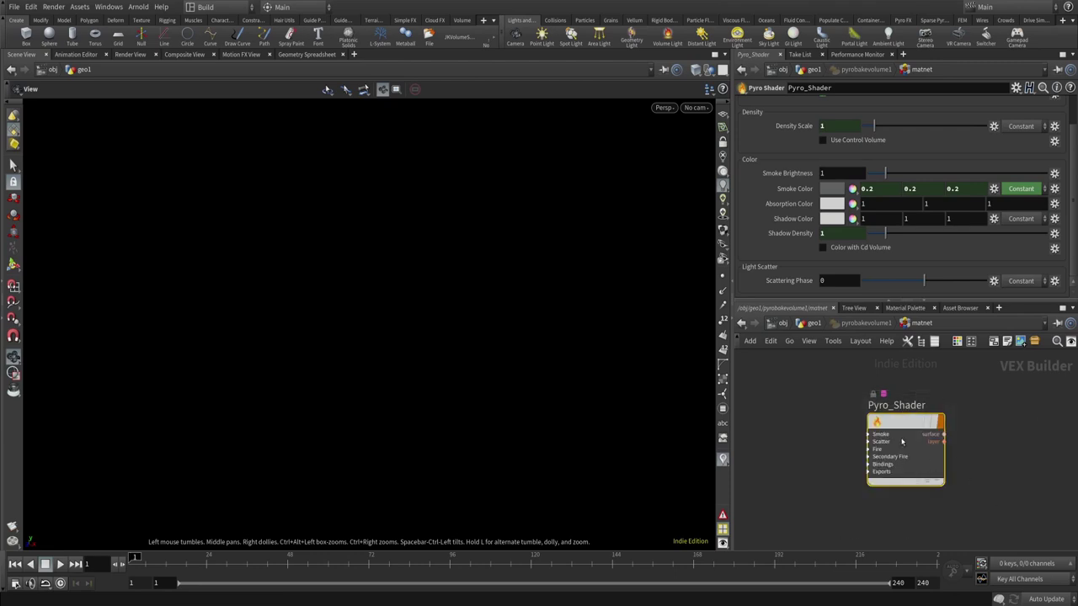
scroll(812, 201, "up", 1)
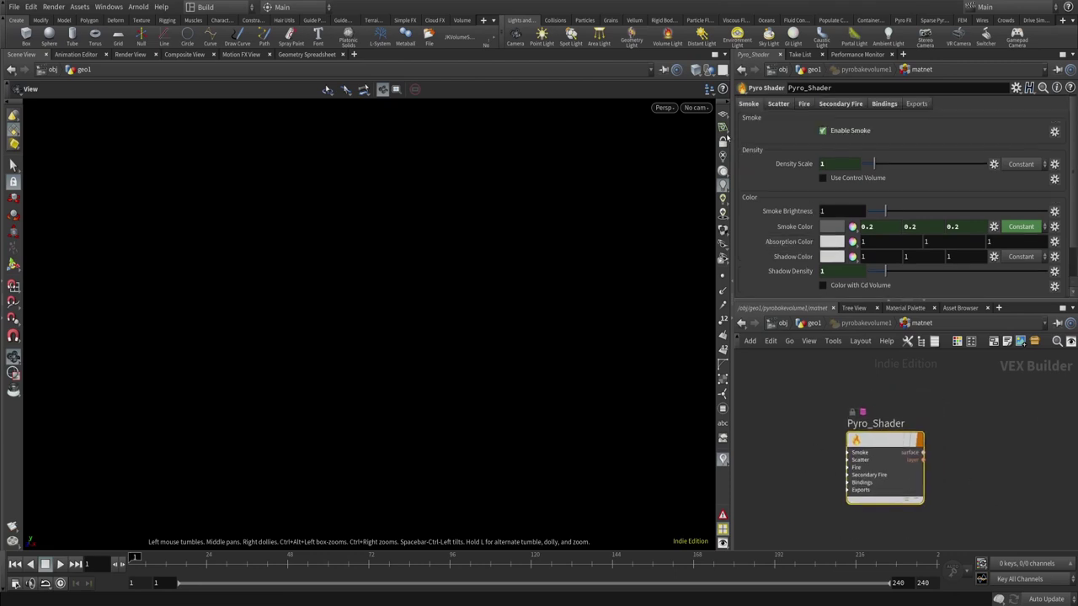
key("alt+Tab")
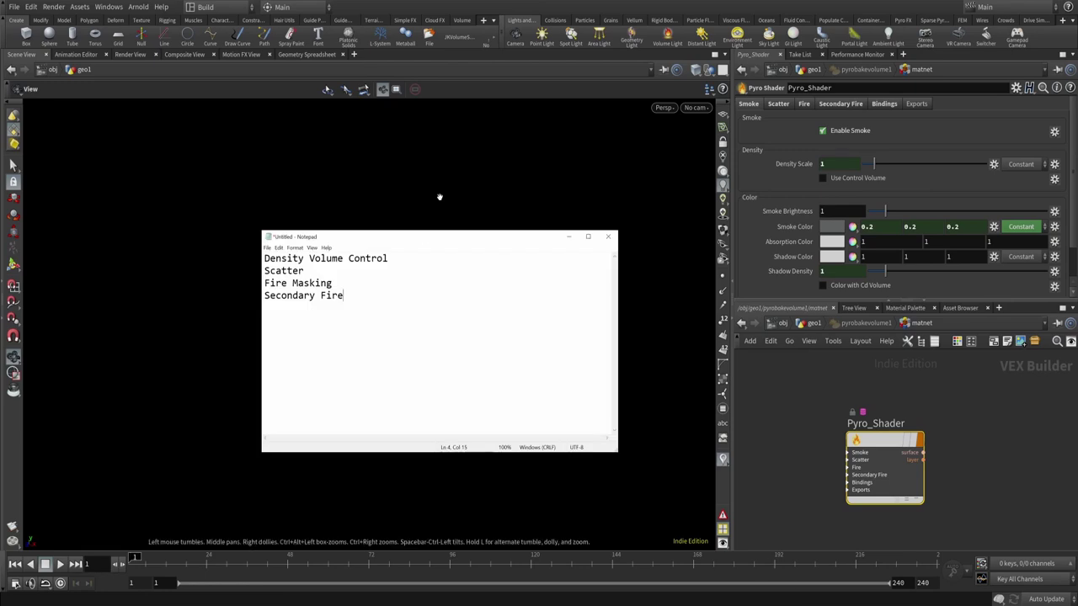
double_click(283, 270)
left_click_drag(314, 259, 389, 258)
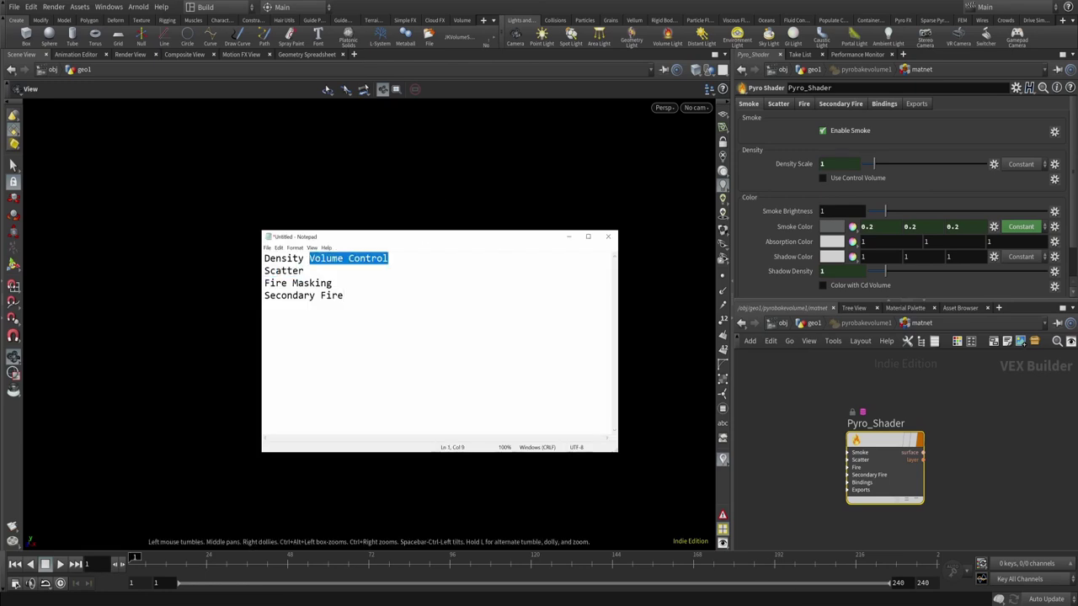
left_click_drag(304, 259, 271, 259)
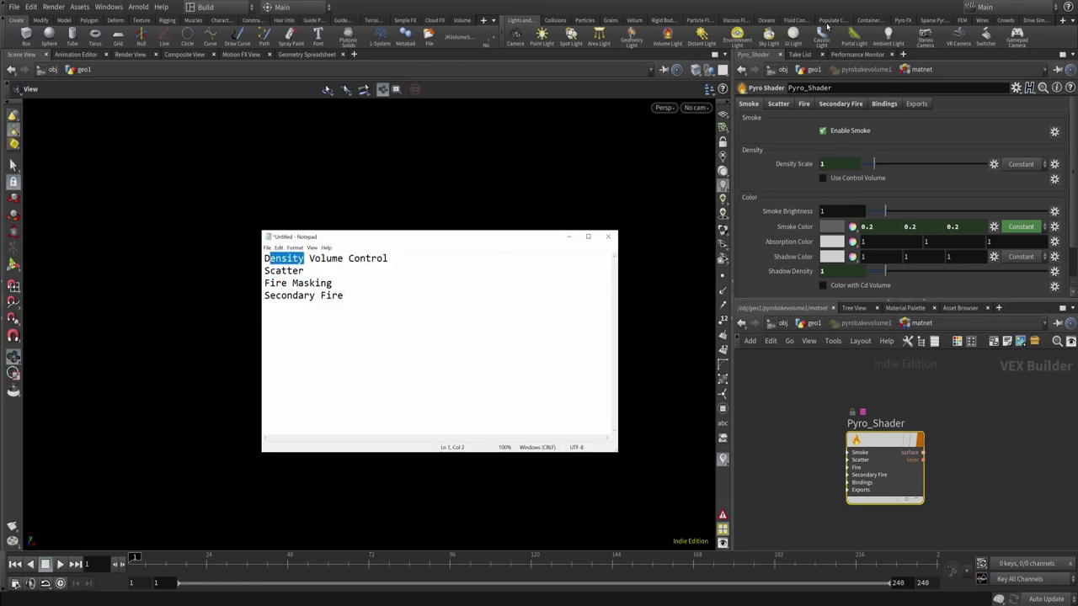
left_click(823, 177)
- Turn on Enable Scatter in the Pyro Shader's Scatter settings
key("alt+Tab")
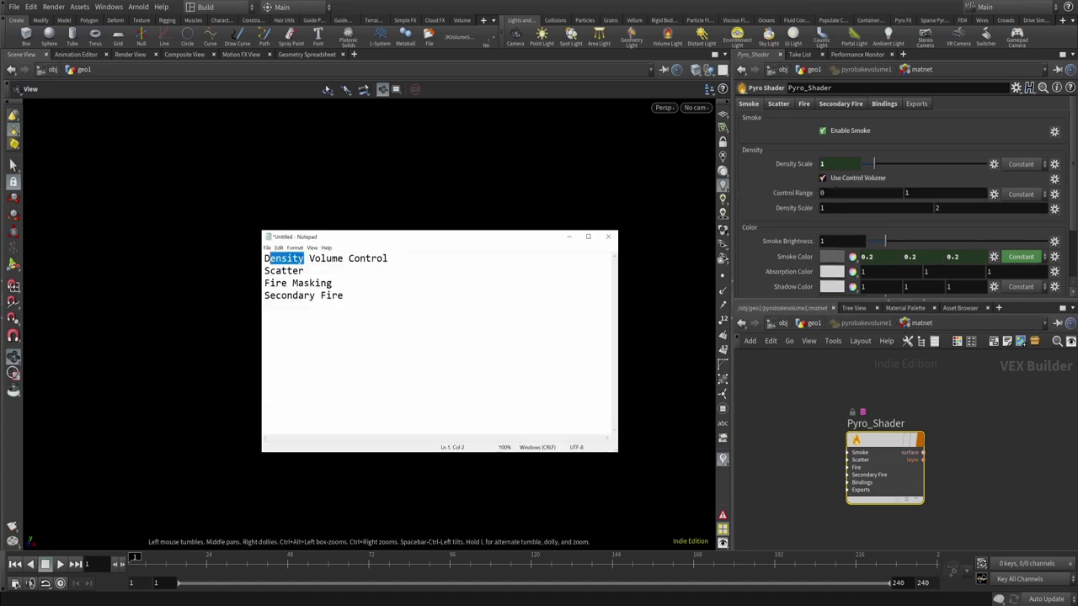
key("Down")
key("End")
key("shift+Home")
left_click(789, 104)
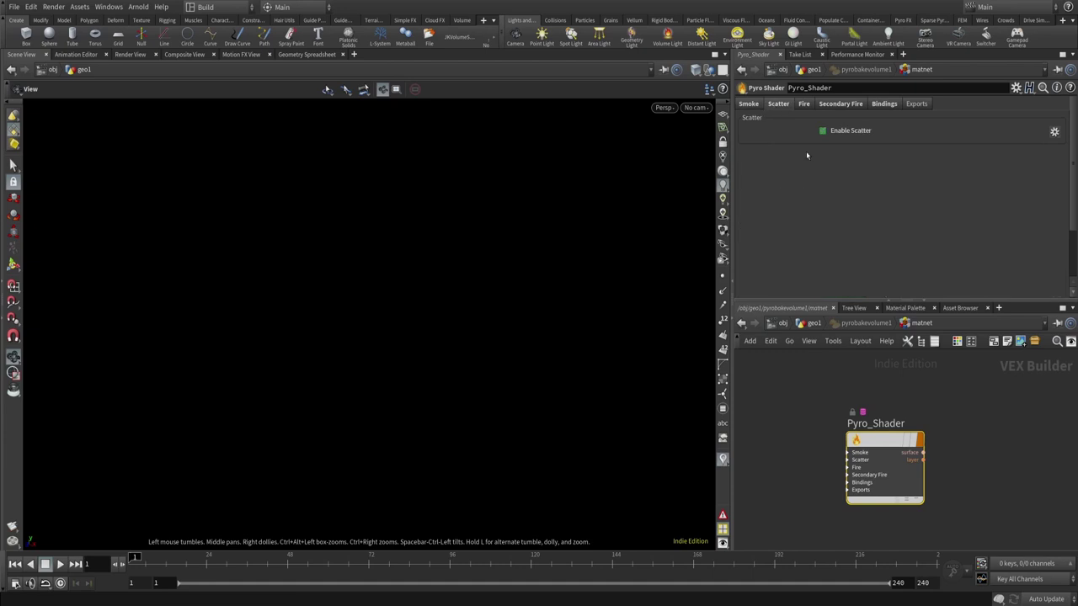
left_click(822, 131)
scroll(829, 110, "down", 2)
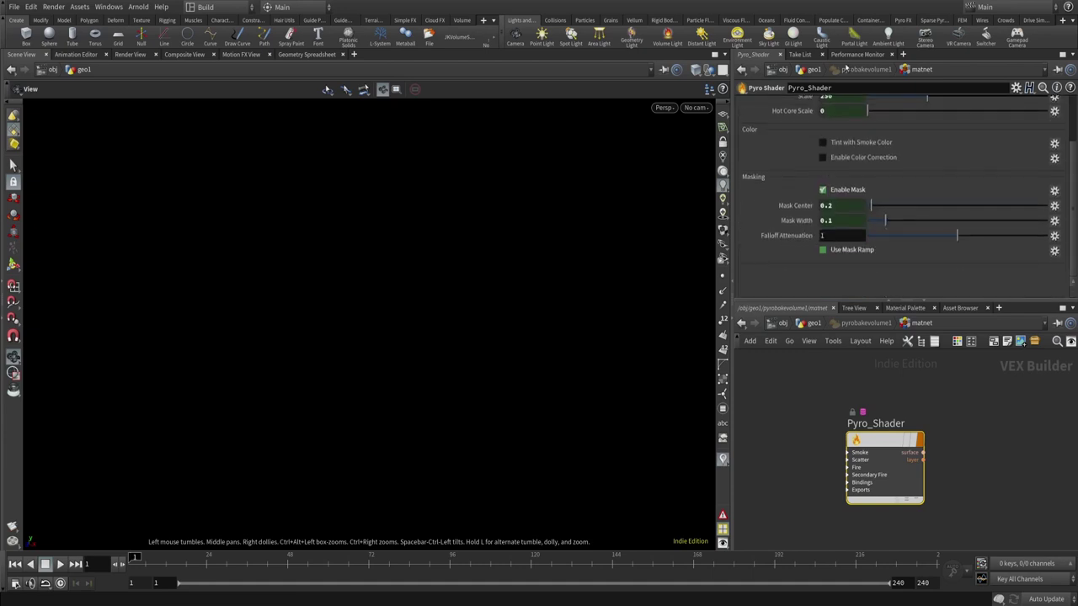
scroll(843, 196, "up", 1)
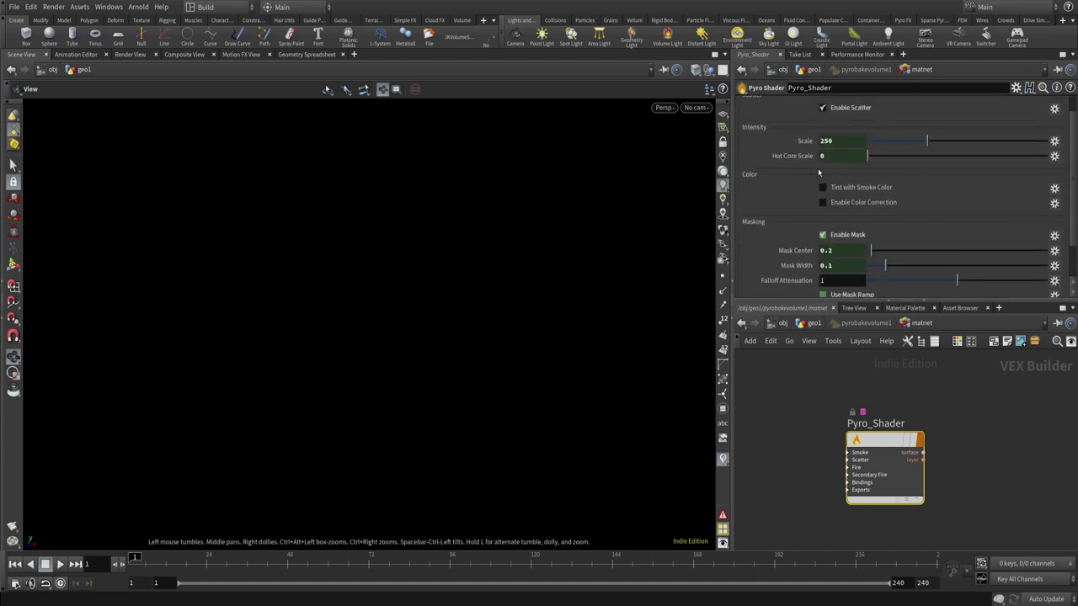
- Review the Fire and Secondary Fire settings, then return up to the geo1 network
key("alt+Tab")
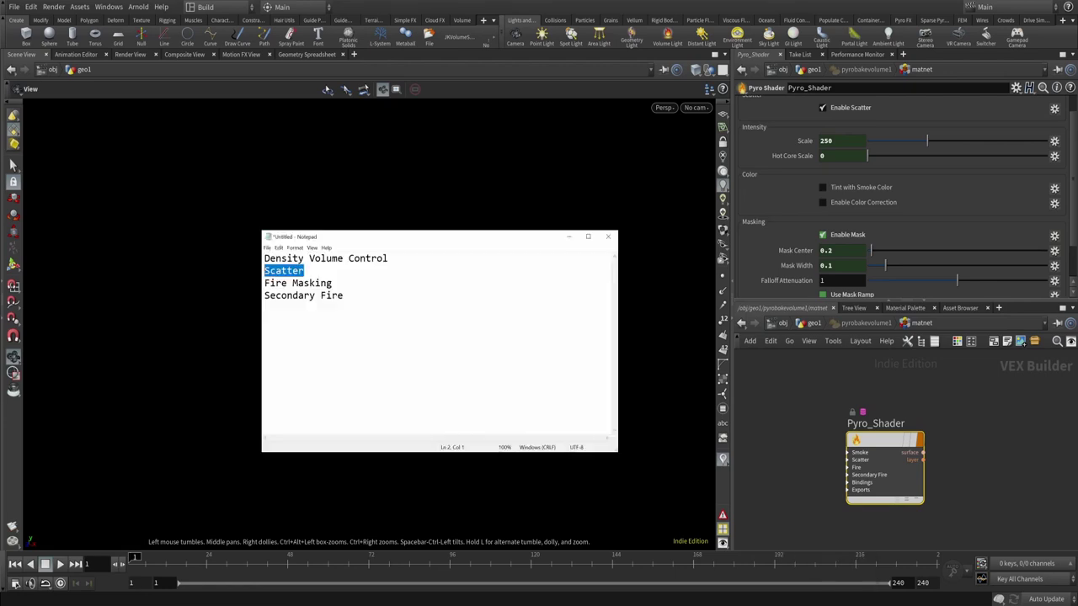
key("Down")
key("End")
key("shift+Home")
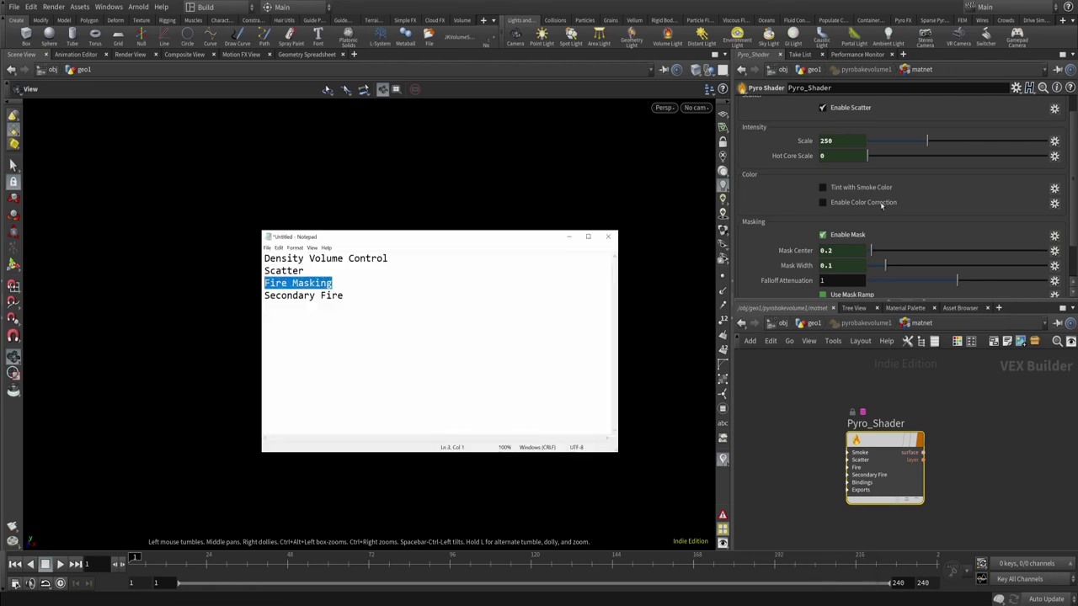
scroll(857, 148, "up", 1)
left_click(803, 104)
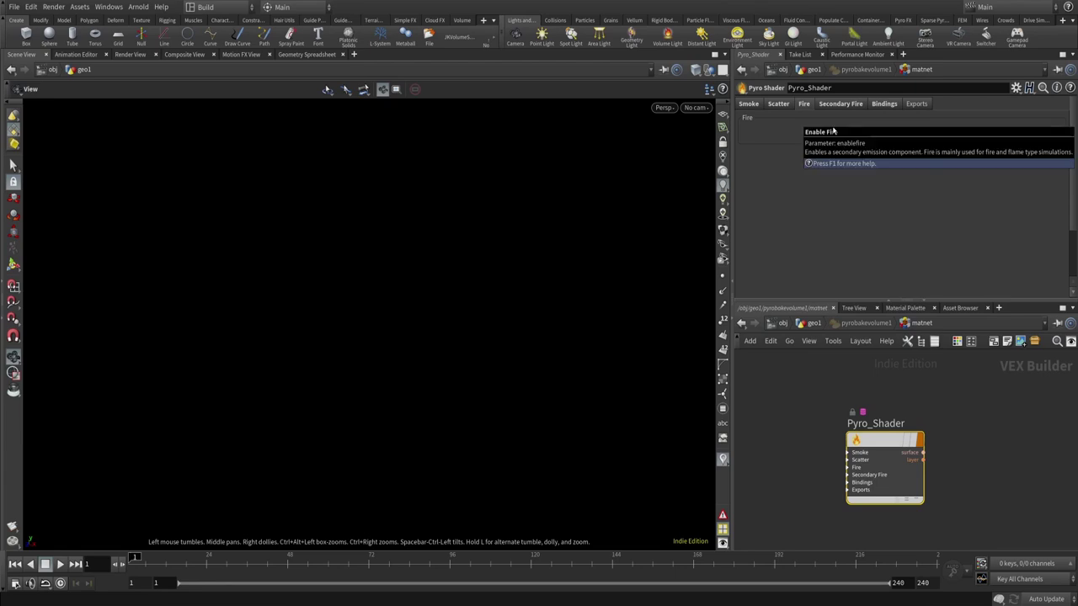
scroll(835, 248, "down", 3)
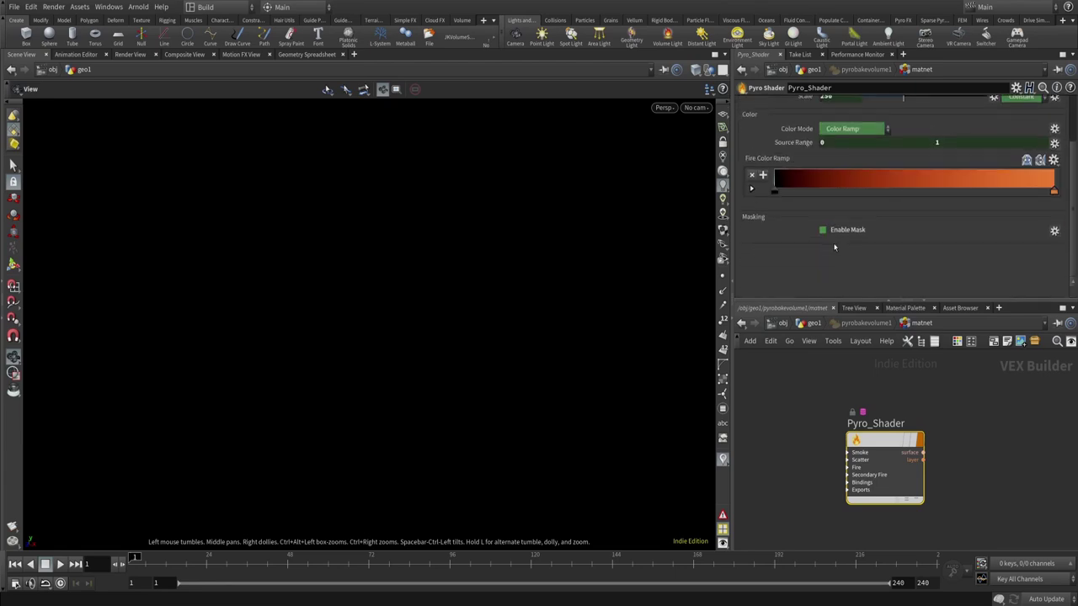
scroll(842, 228, "up", 3)
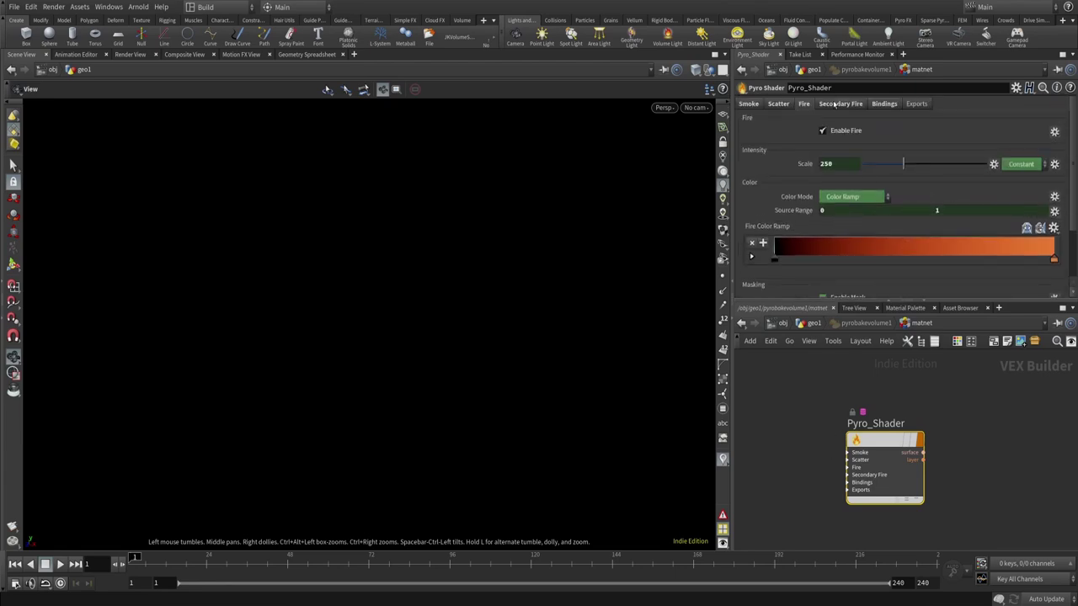
left_click(837, 104)
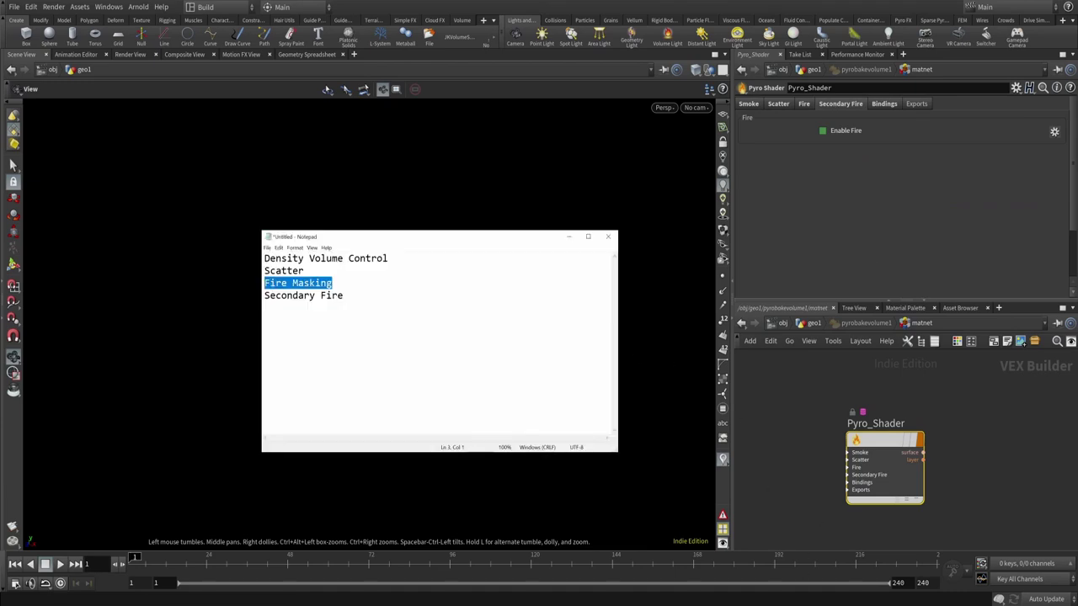
left_click_drag(344, 295, 276, 259)
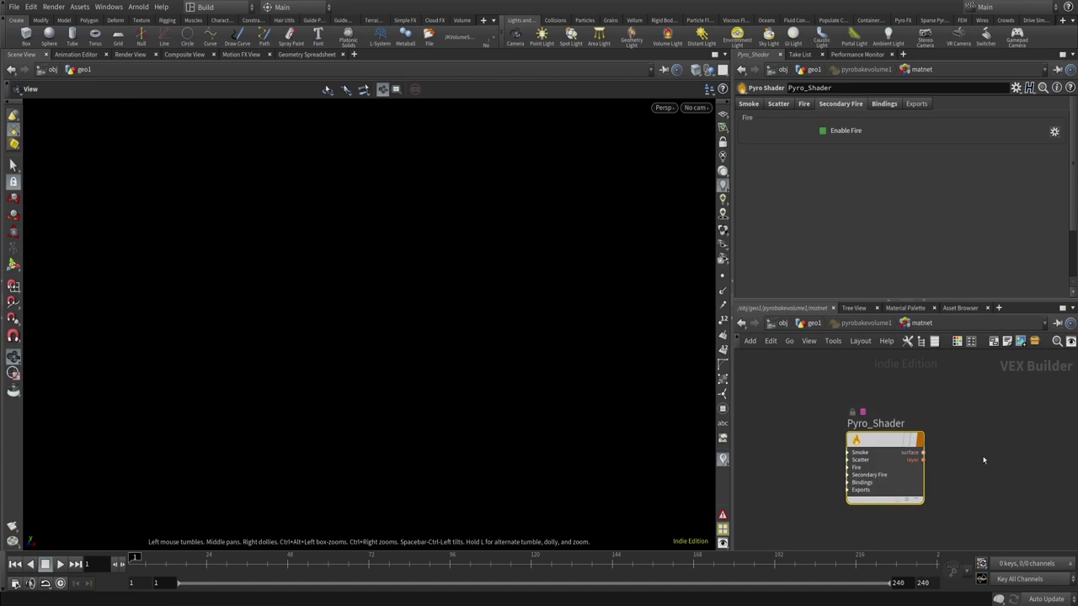
key("u")
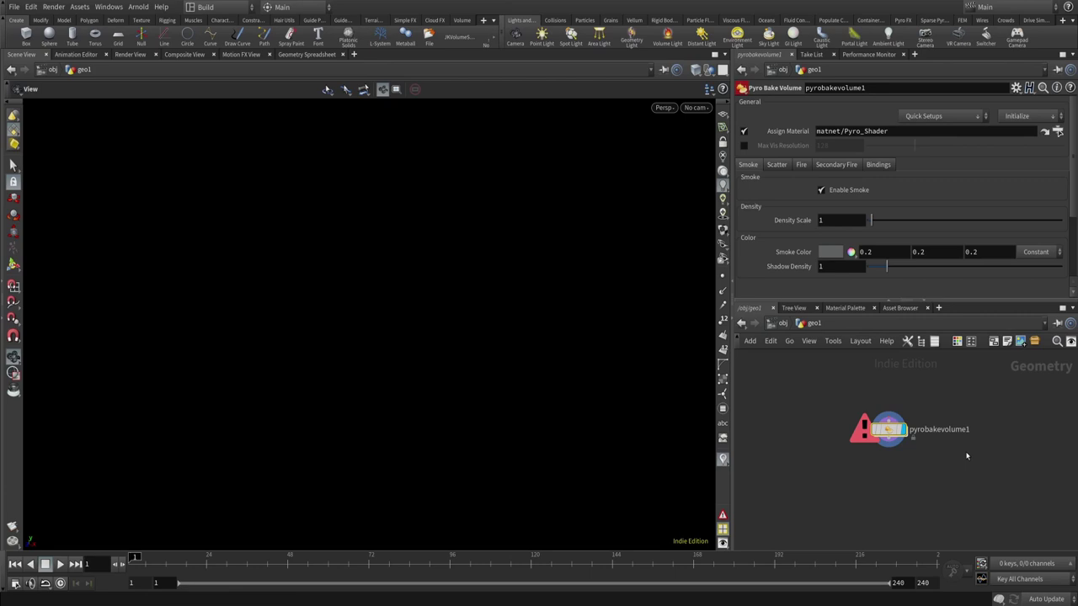
- Replace pyrobakevolume1 with a Pyro Configure GPU Explosion setup and move pyrosolver1 lower
key("Delete")
key("Tab")
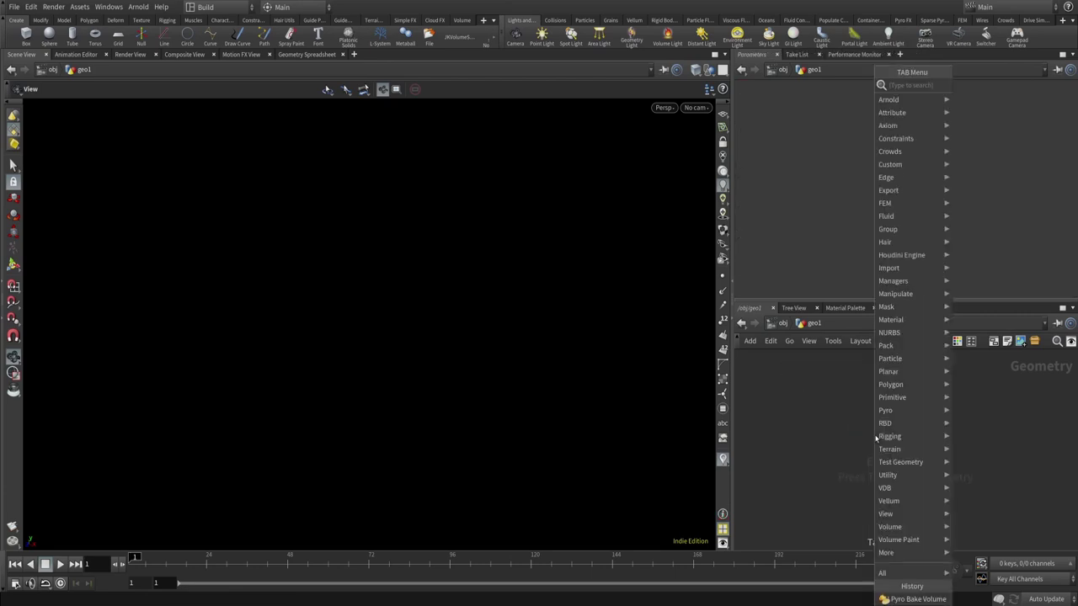
type("gp")
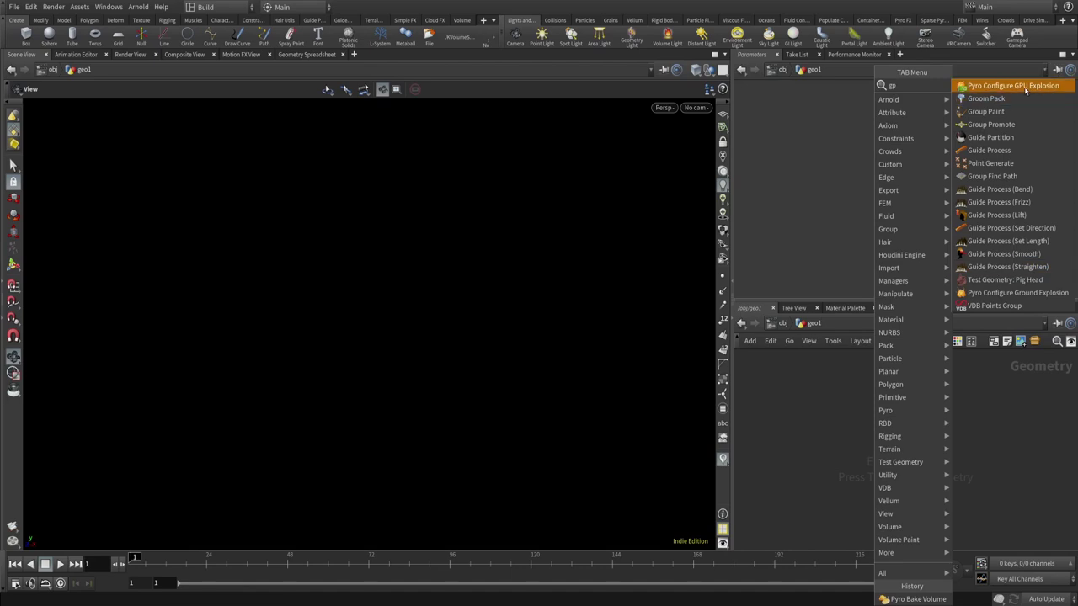
left_click(1019, 86)
left_click(889, 437)
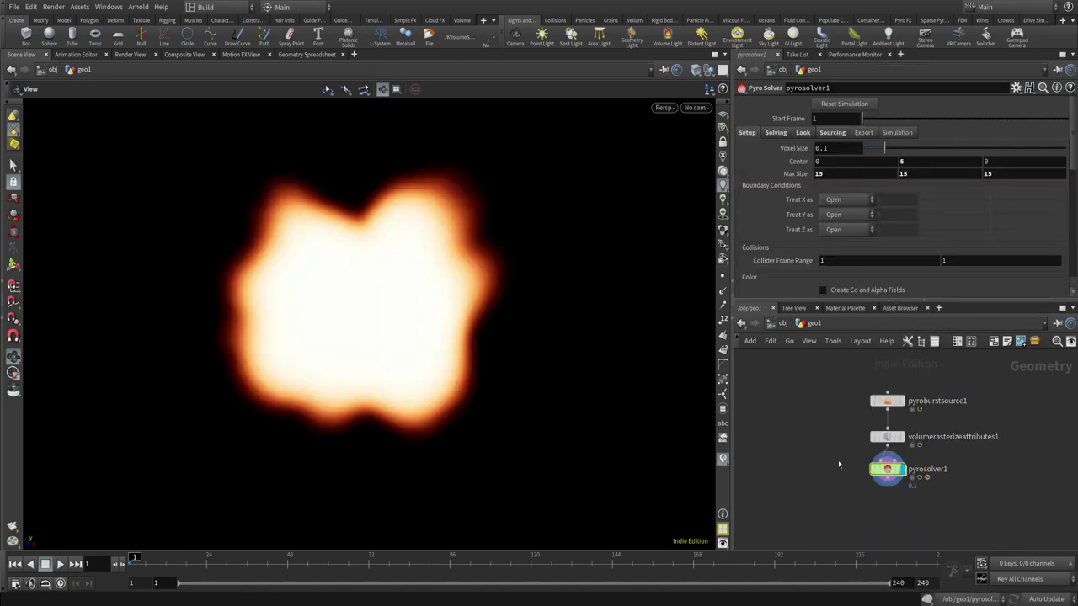
left_click_drag(890, 476, 891, 512)
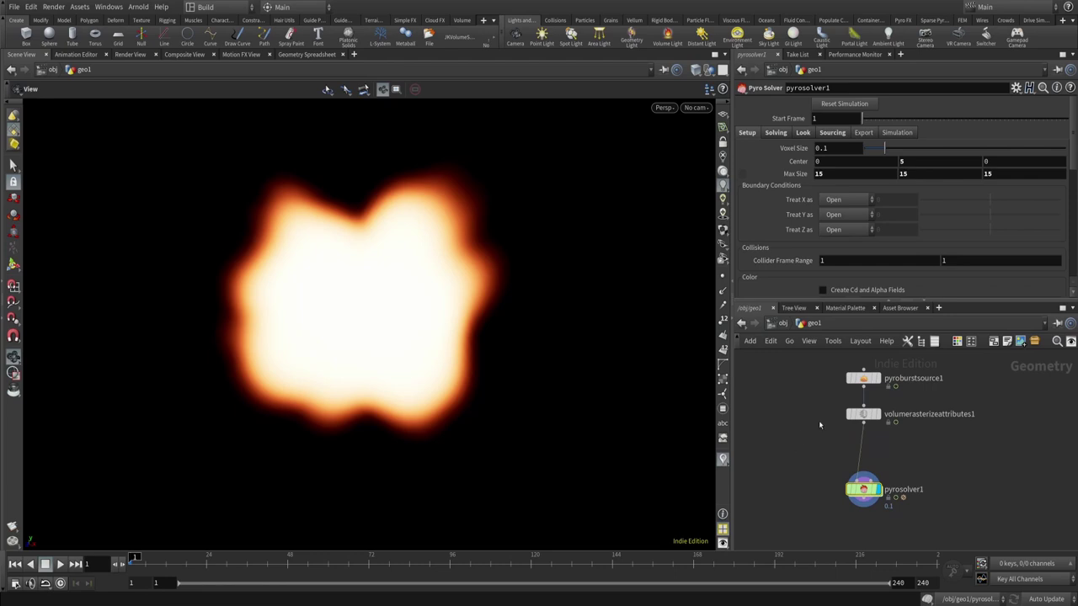
- Turn on Add Temperature in the solver's Solving > Flames > Temperature settings
left_click(776, 133)
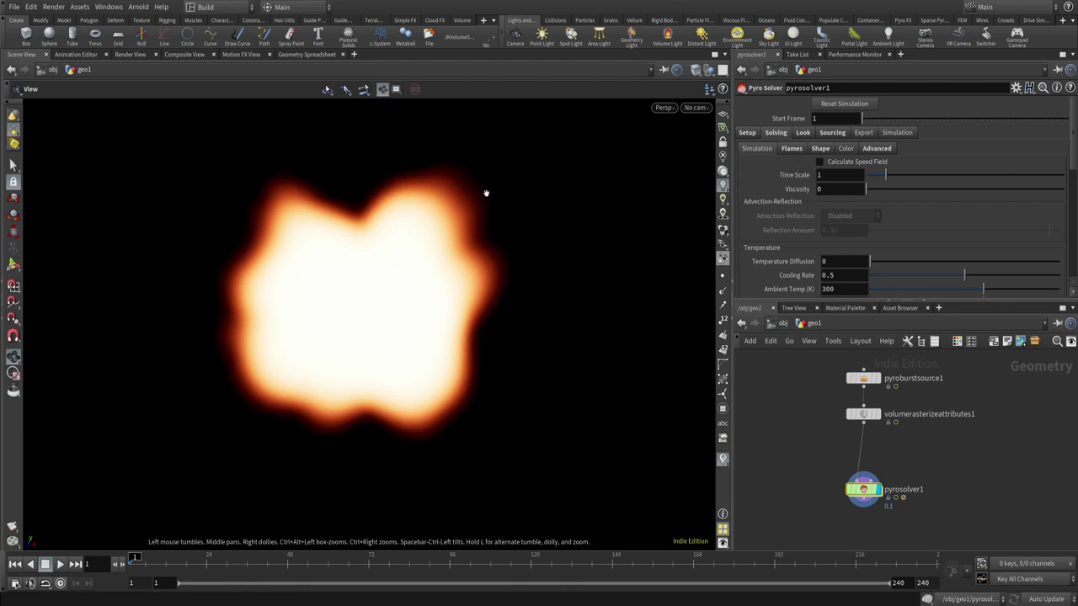
left_click(791, 149)
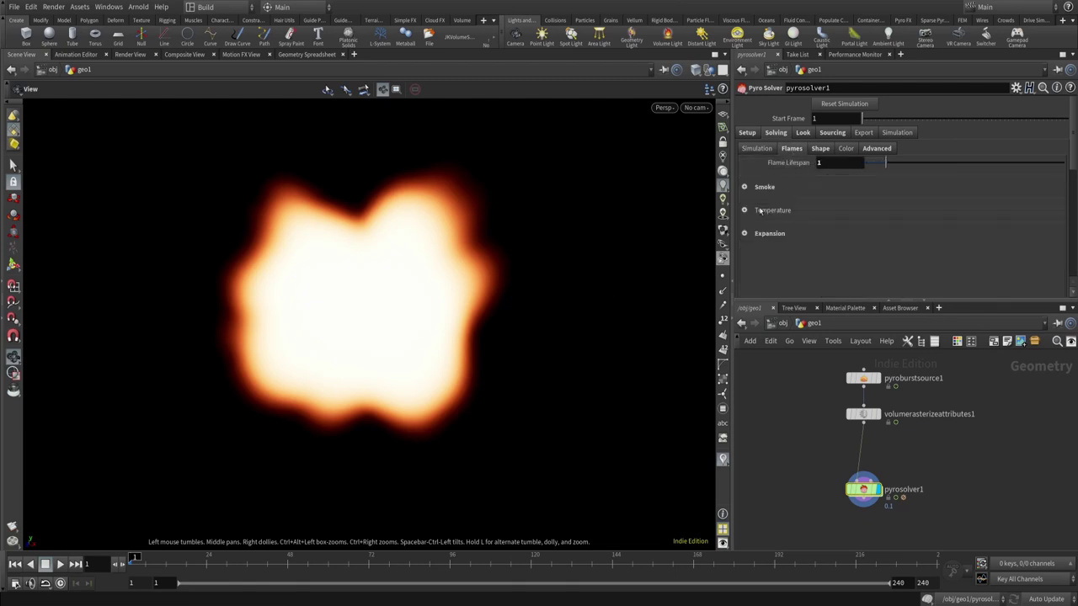
left_click(745, 210)
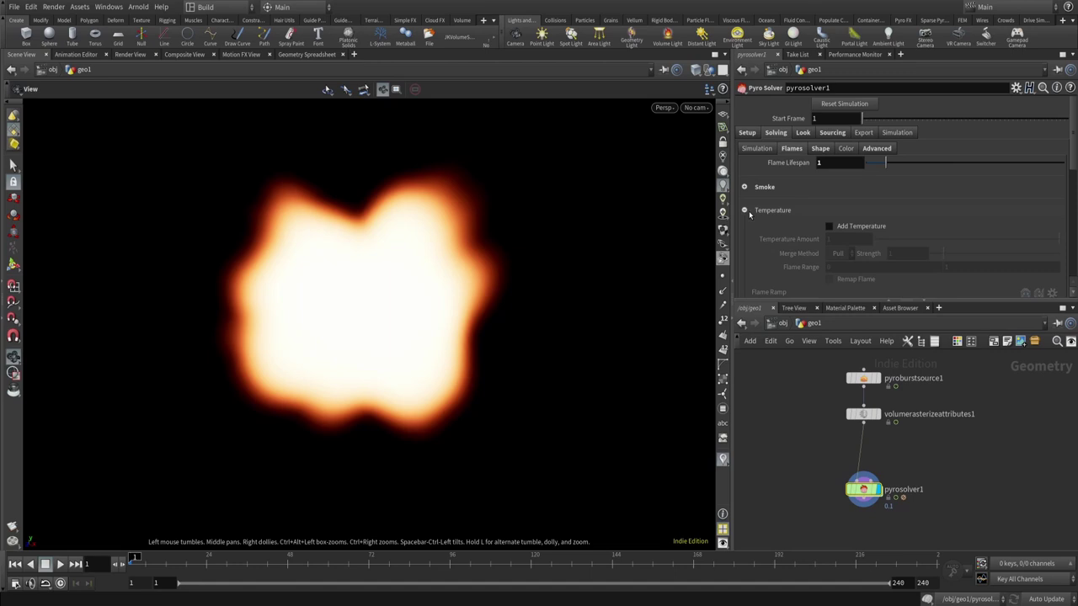
left_click(850, 227)
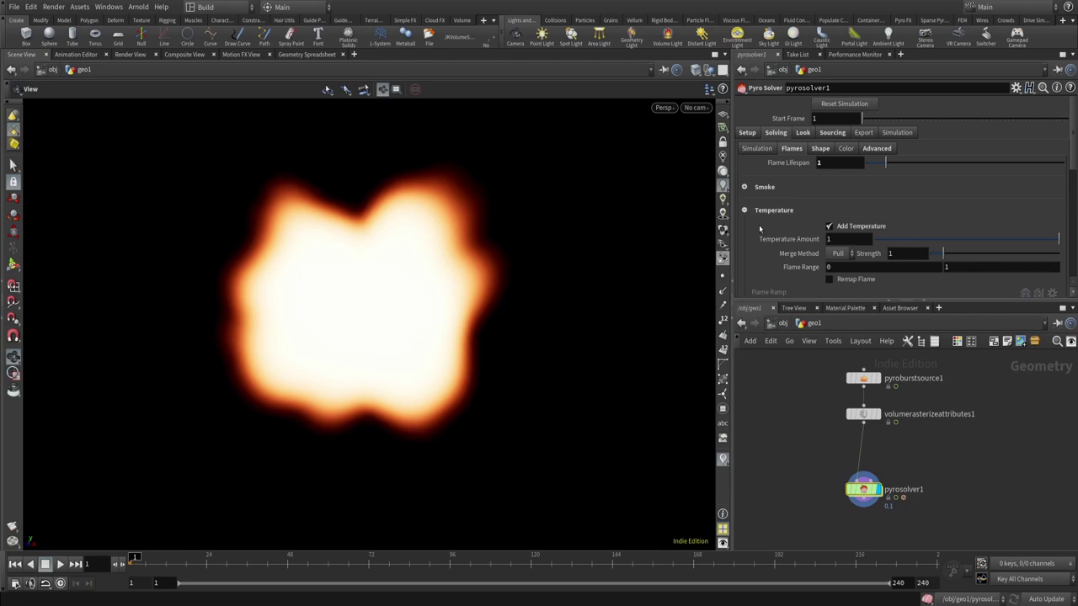
- Place a Pyro Bake Volume node below pyrosolver1 and select the solver's Shape Disturbance value
middle_click_drag(849, 510, 843, 462)
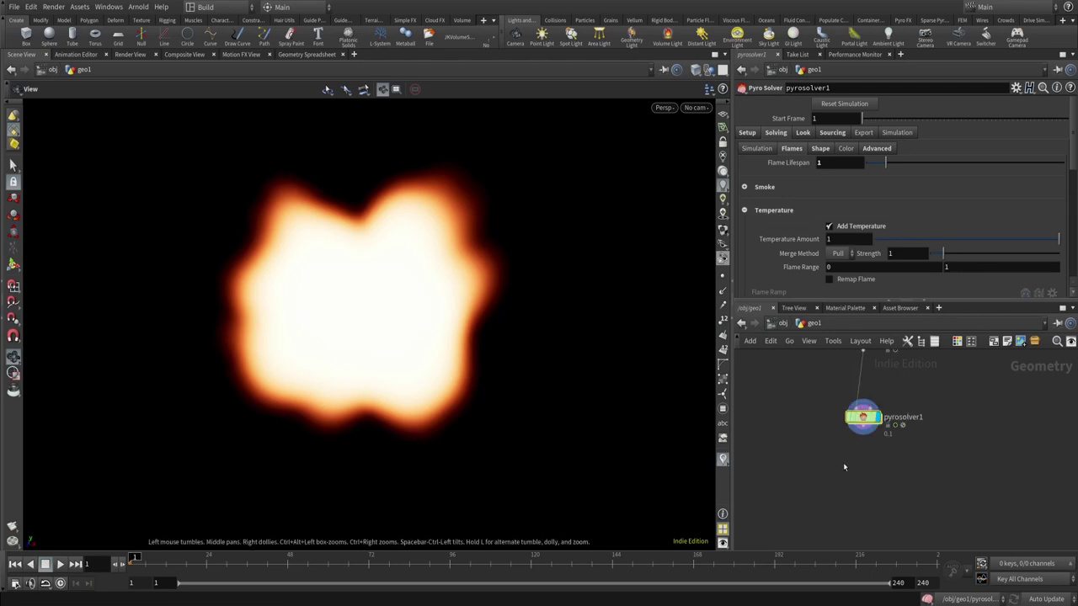
key("Tab")
type("bake")
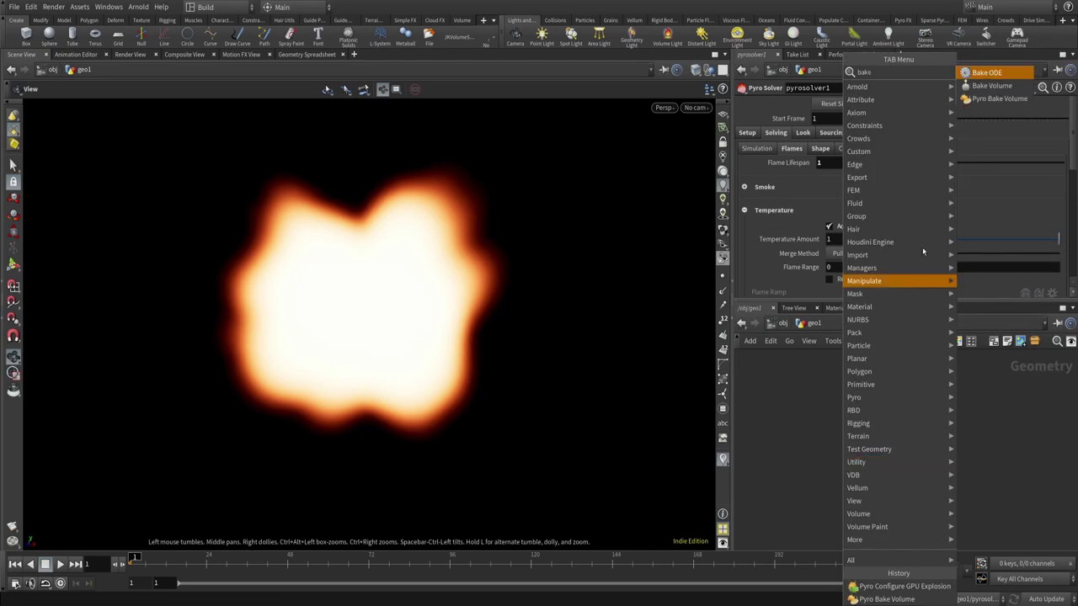
left_click(1000, 99)
left_click(856, 484)
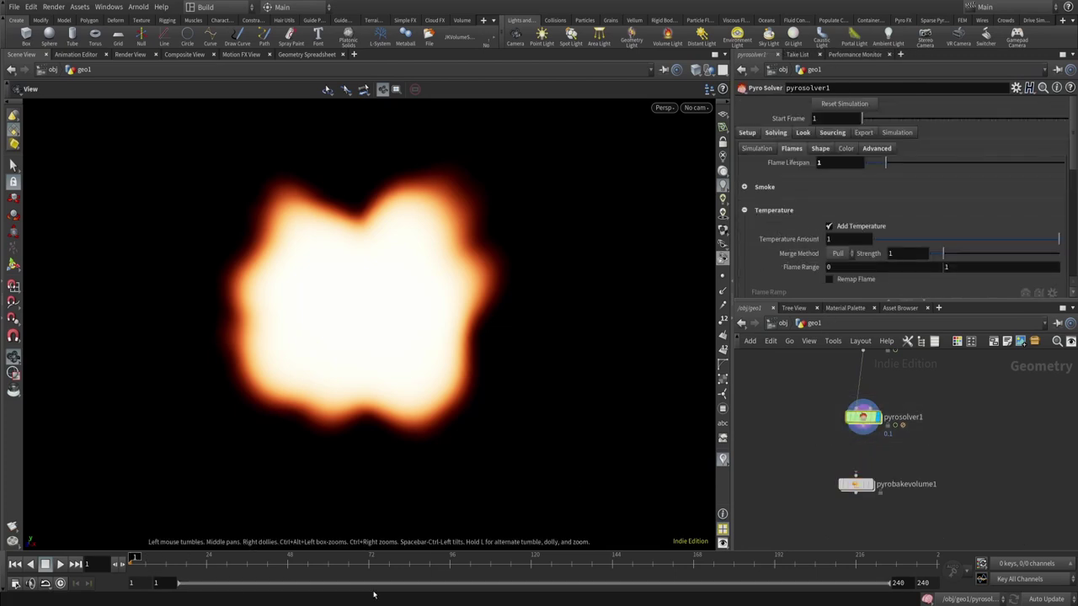
left_click(820, 148)
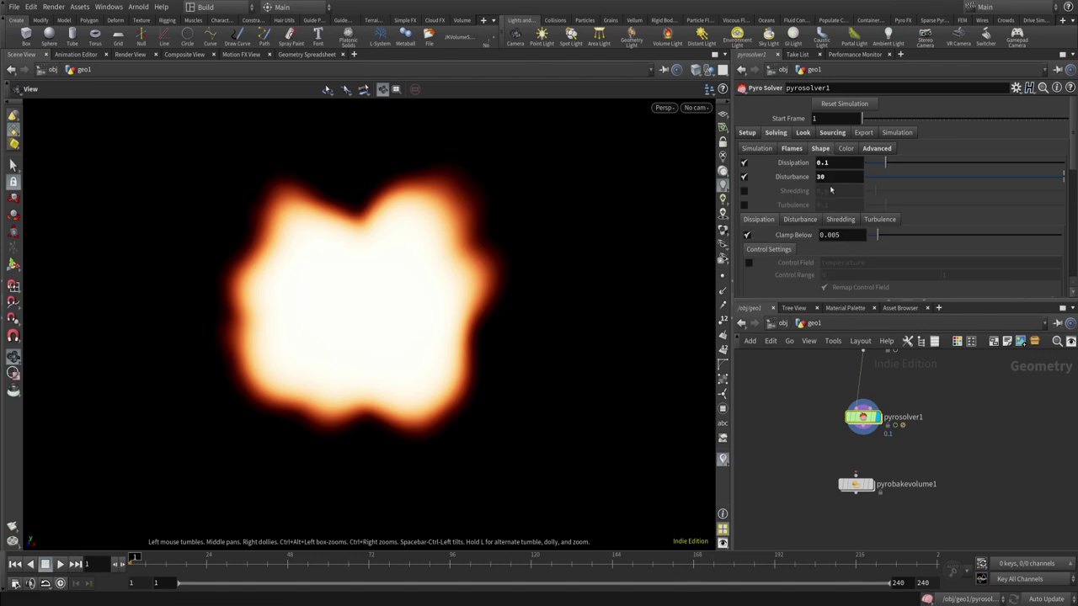
double_click(826, 177)
- Enter Disturbance 50, set Voxel Size to .05, and play the simulation to frame 18
type("50")
left_click(59, 565)
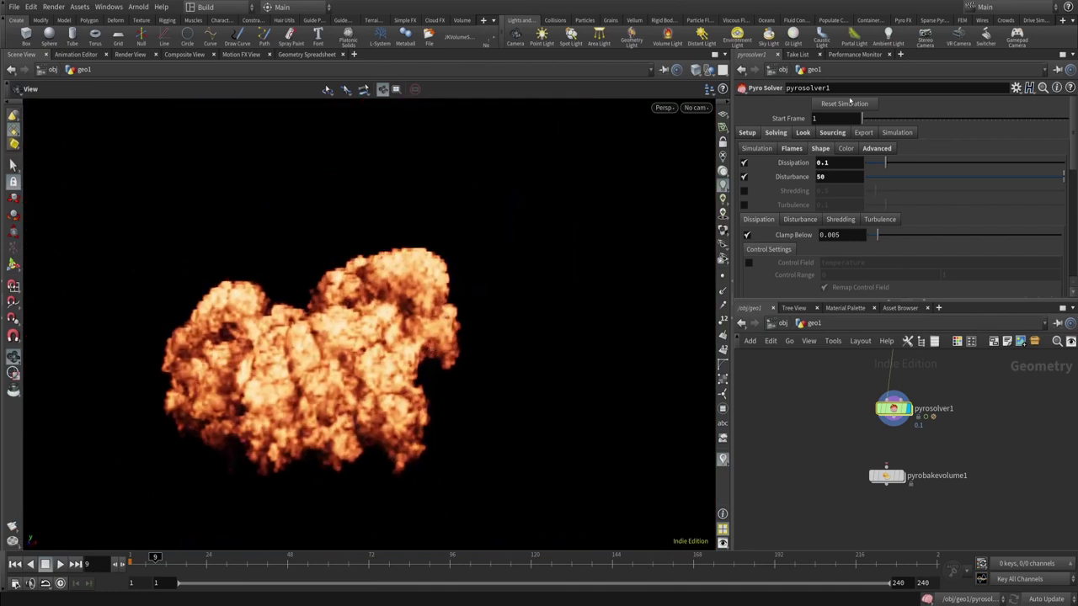
left_click(748, 133)
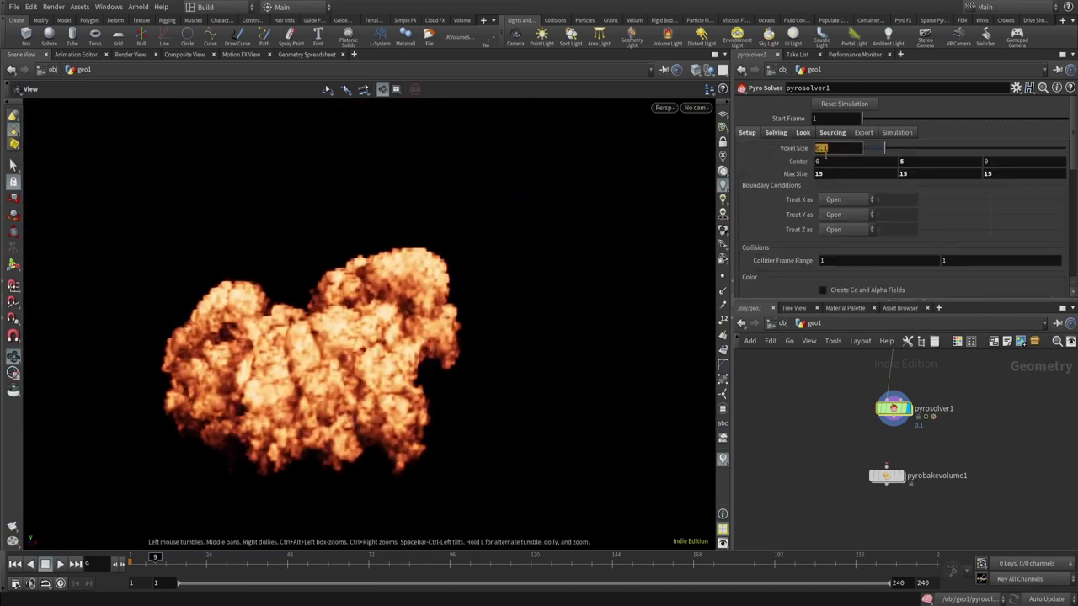
type(".05")
key("Return")
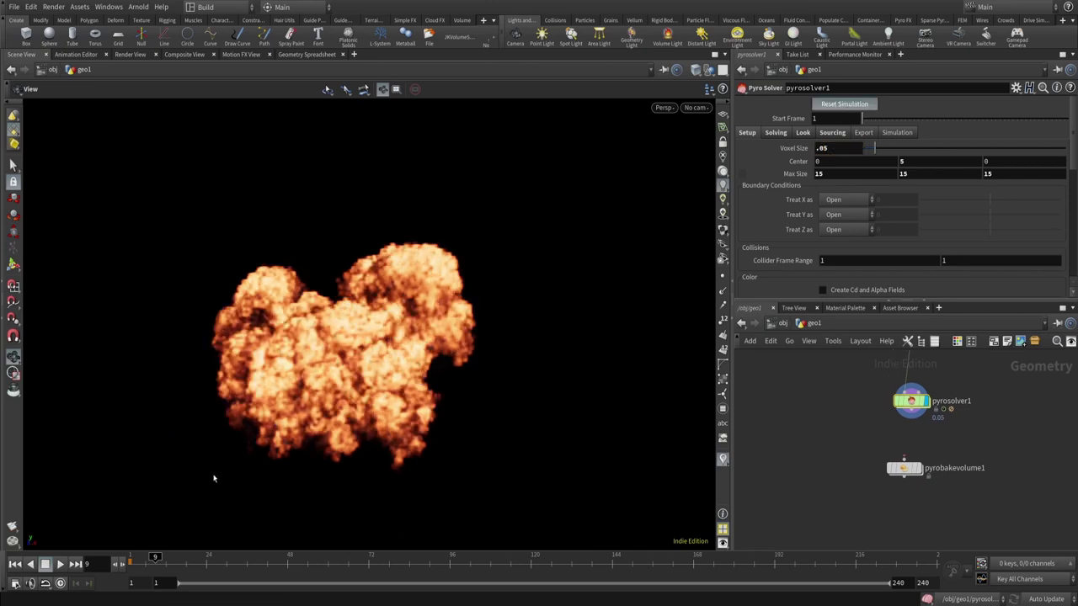
left_click(60, 564)
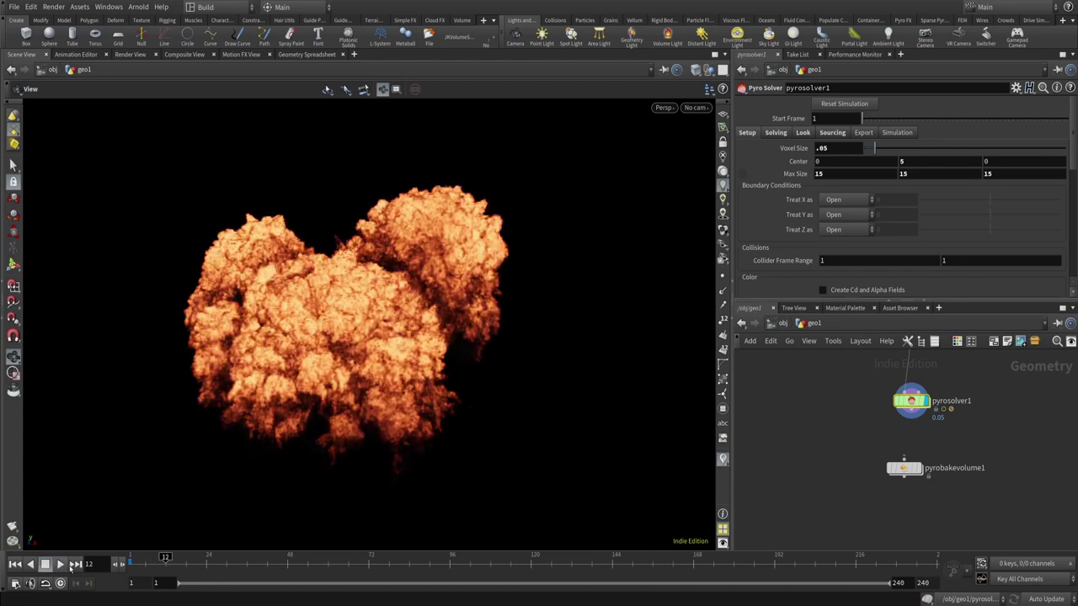
left_click(60, 564)
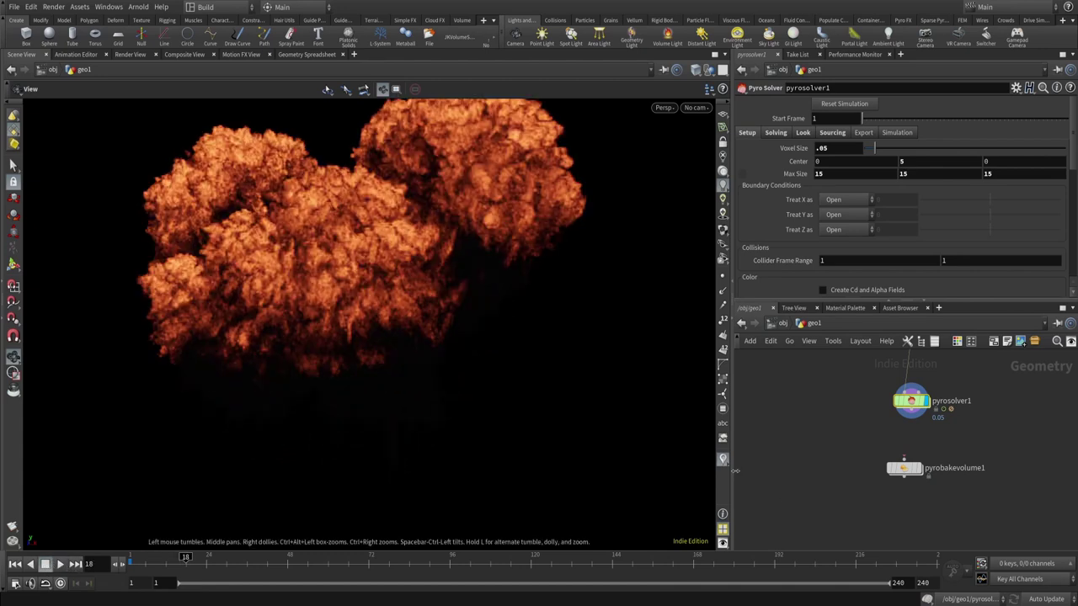
- Display pyrobakevolume1, set its Density Scale to 50, and add a spot light
left_click(918, 470)
left_click_drag(913, 470, 920, 500)
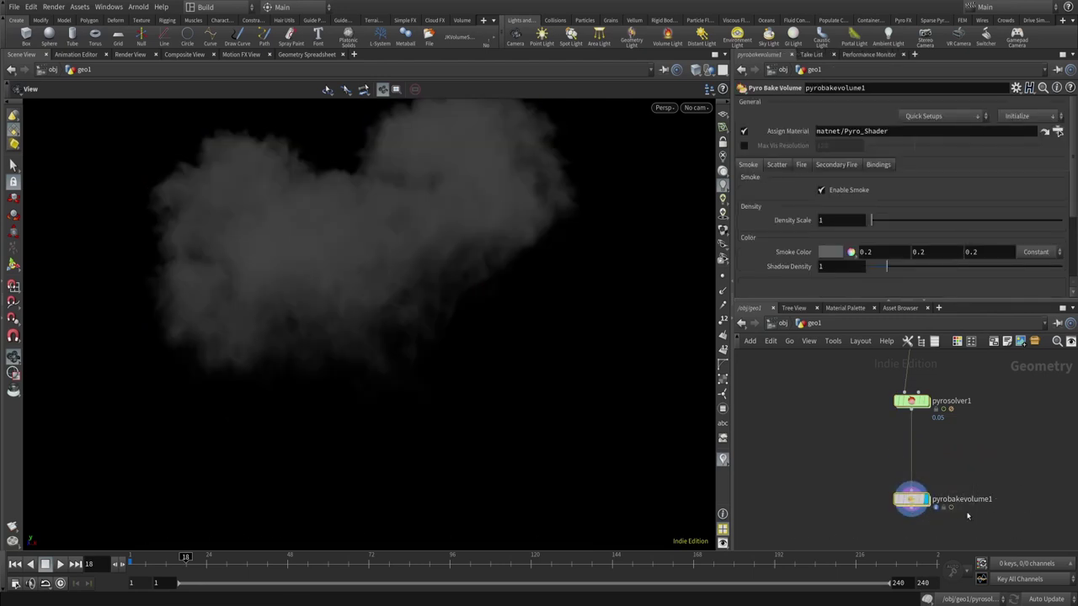
key("h")
left_click(837, 220)
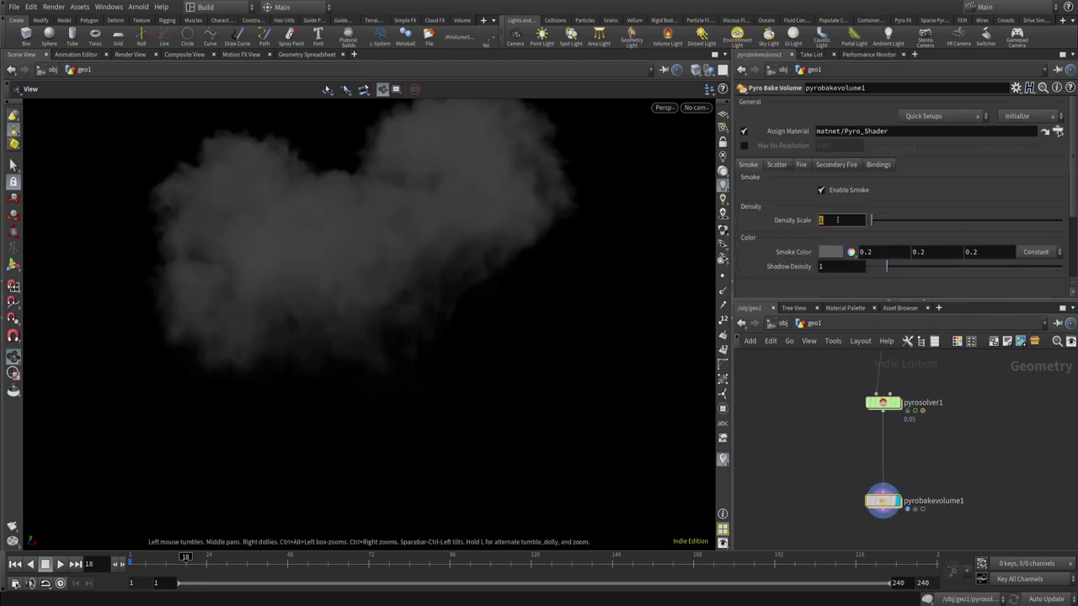
type("50")
key("Return")
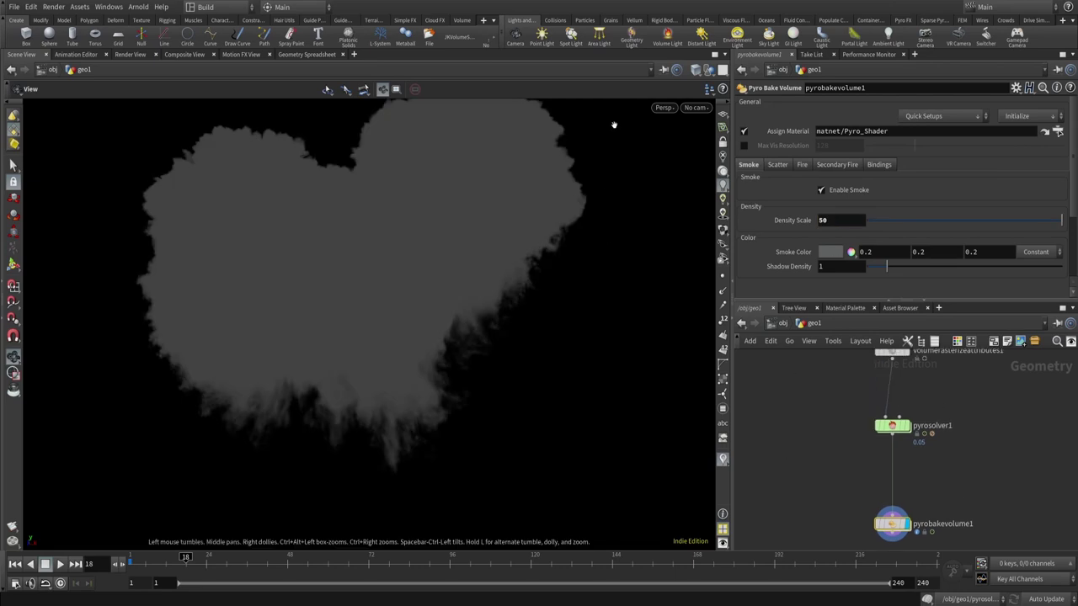
scroll(570, 233, "down", 3)
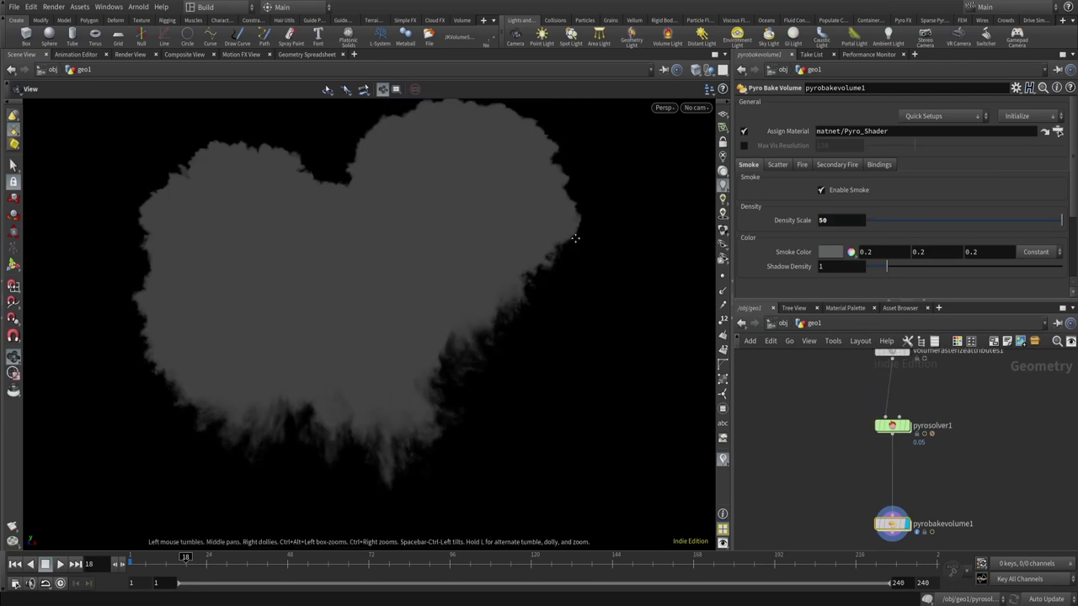
left_click(570, 37)
- Set spotlight1's Exposure to 10
key("Escape")
left_click_drag(534, 251, 499, 296)
key("Return")
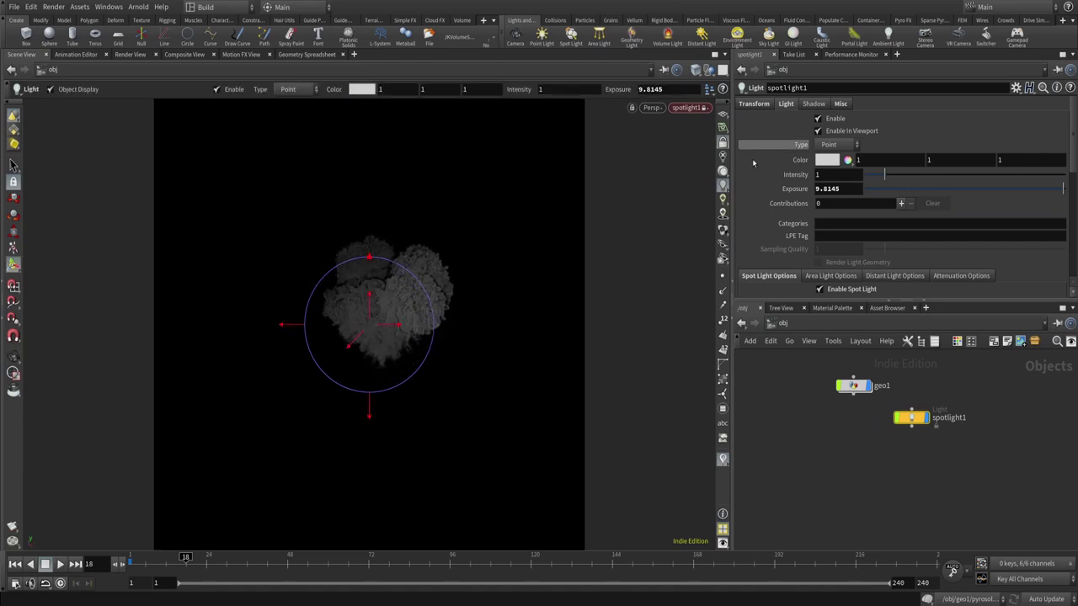
left_click(829, 189)
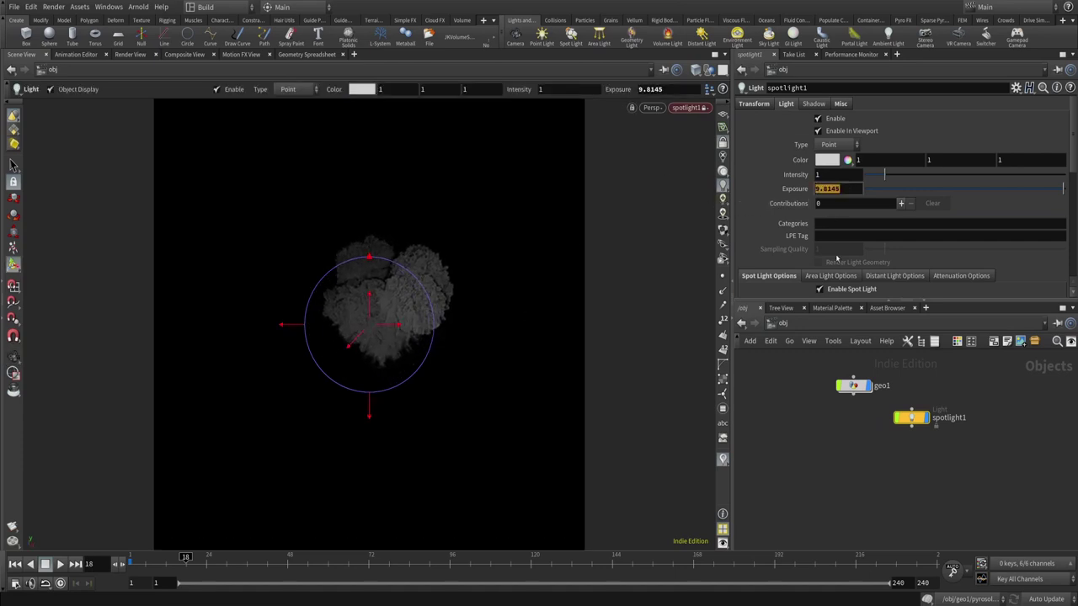
type("10")
key("Return")
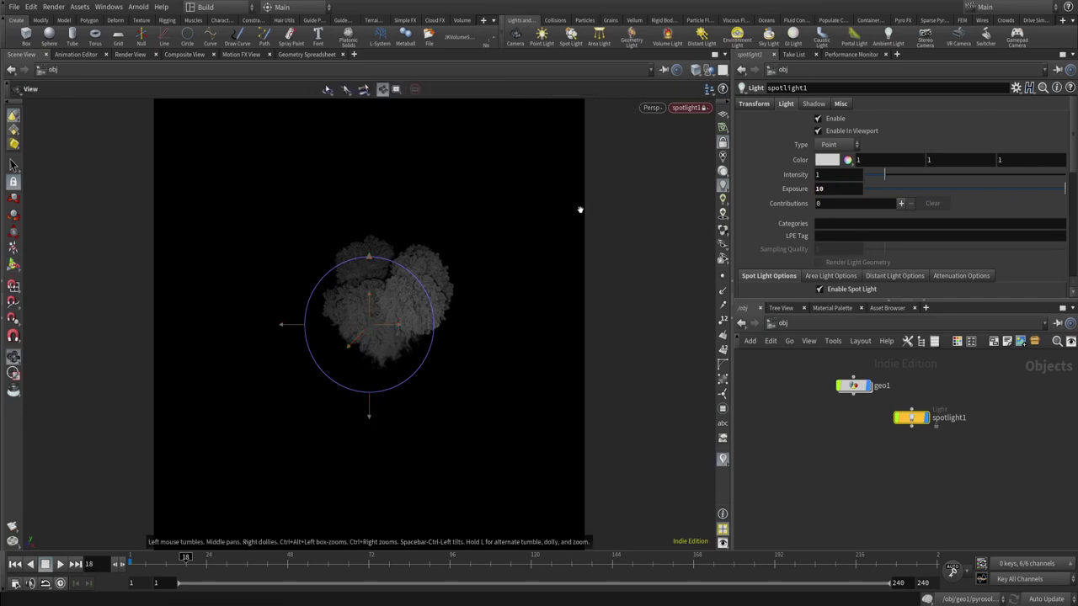
- Add a camera viewing the smoke from a new angle, then go inside geo1
left_click(689, 108)
key("Escape")
left_click(517, 42)
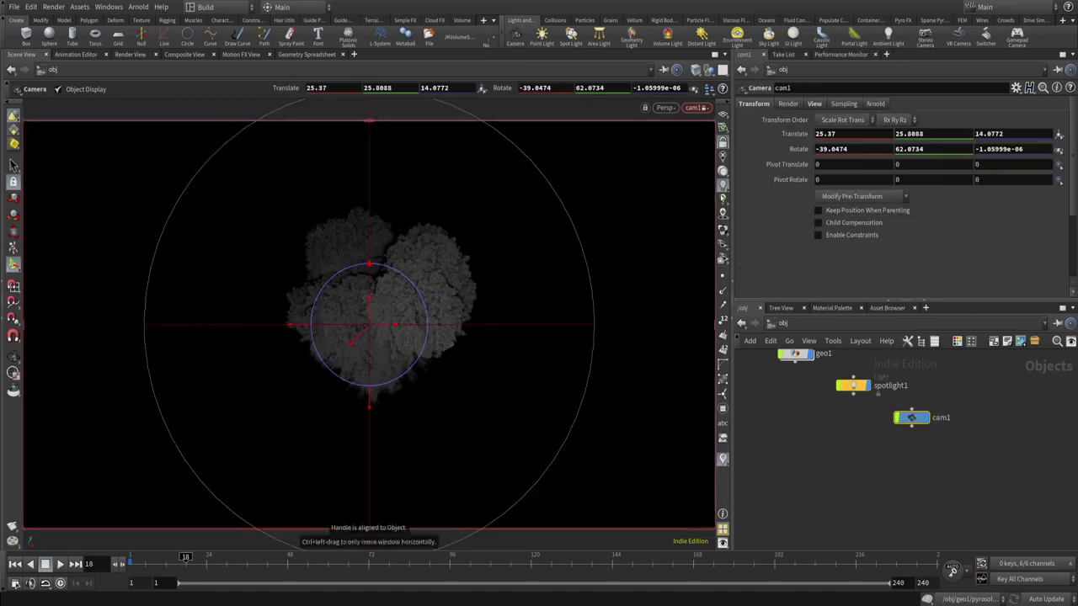
left_click_drag(561, 251, 539, 278)
key("h")
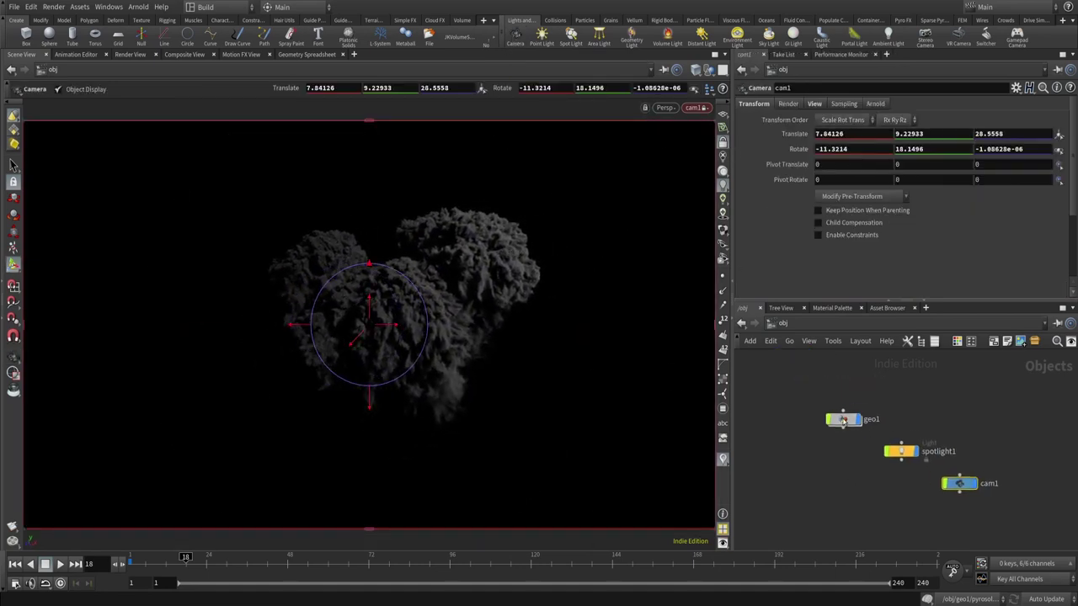
double_click(833, 412)
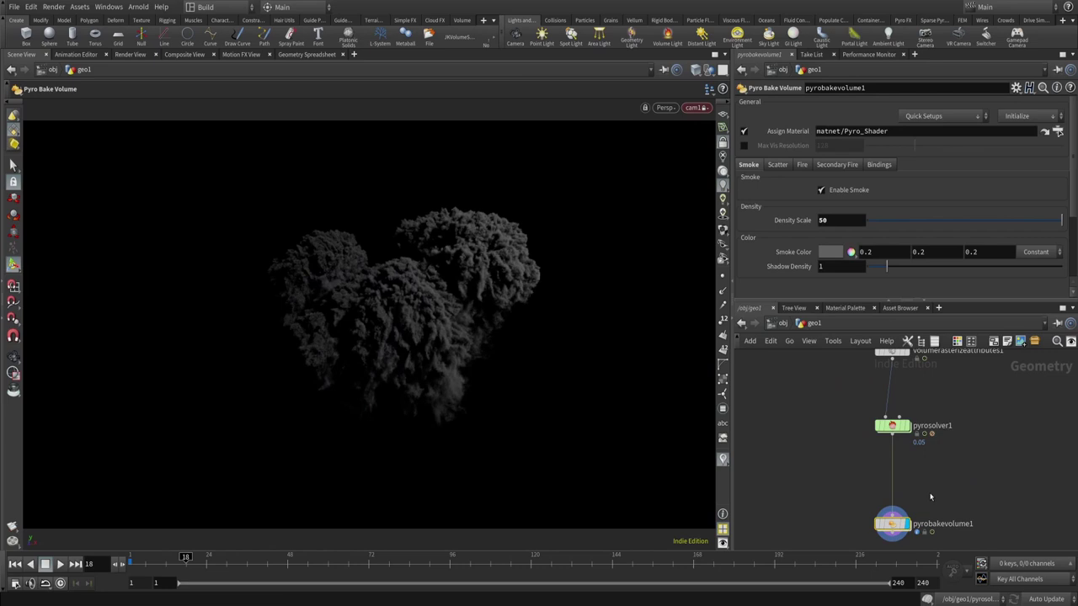
- Set the Pyro Bake Volume's Scatter Scale to 1250
left_click(778, 165)
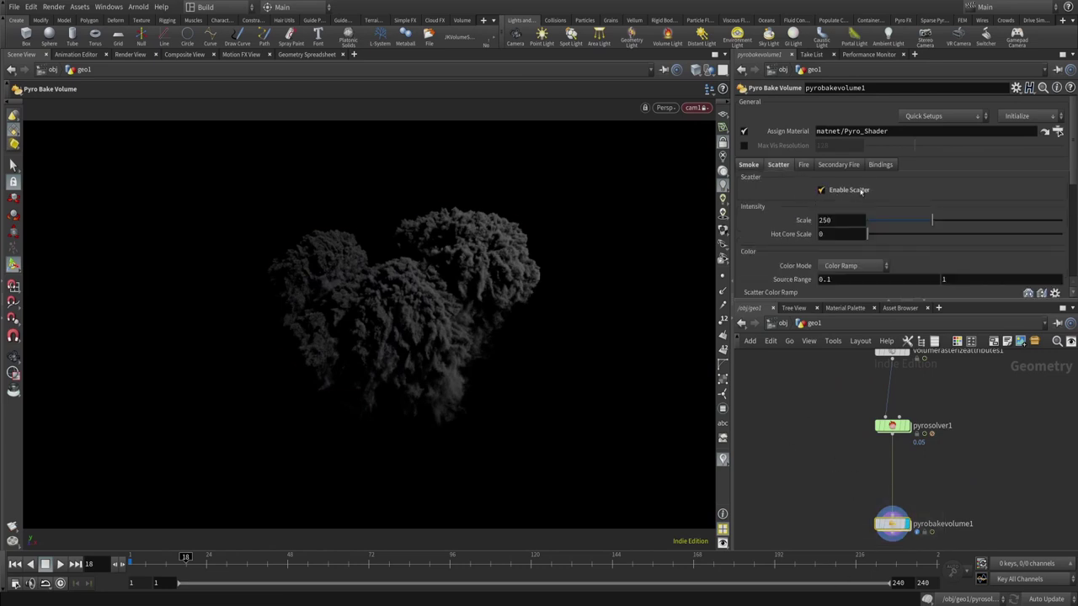
double_click(852, 220)
type("125")
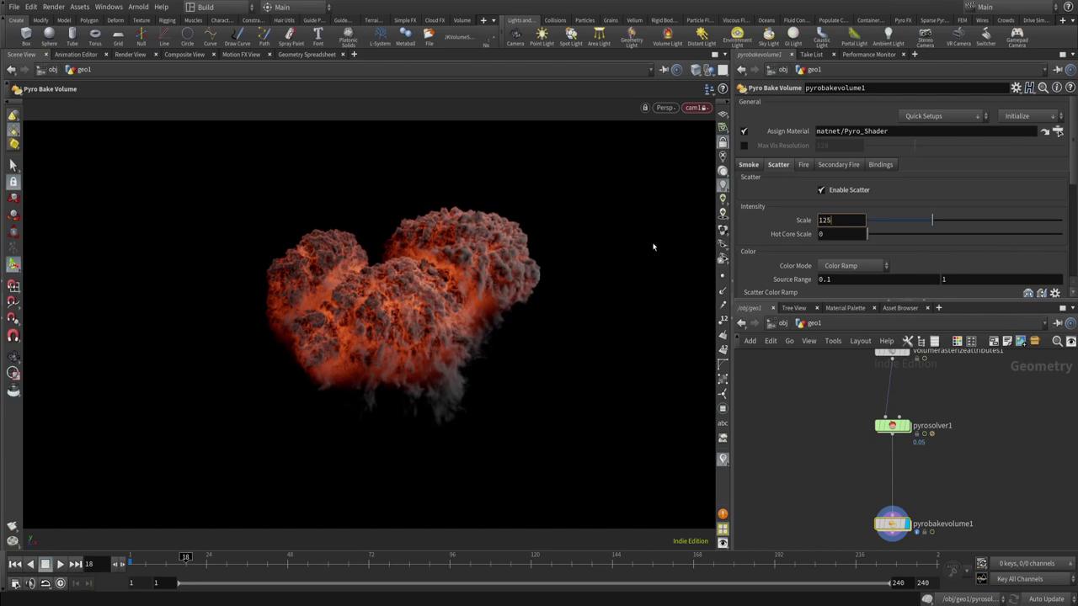
type("0")
key("Return")
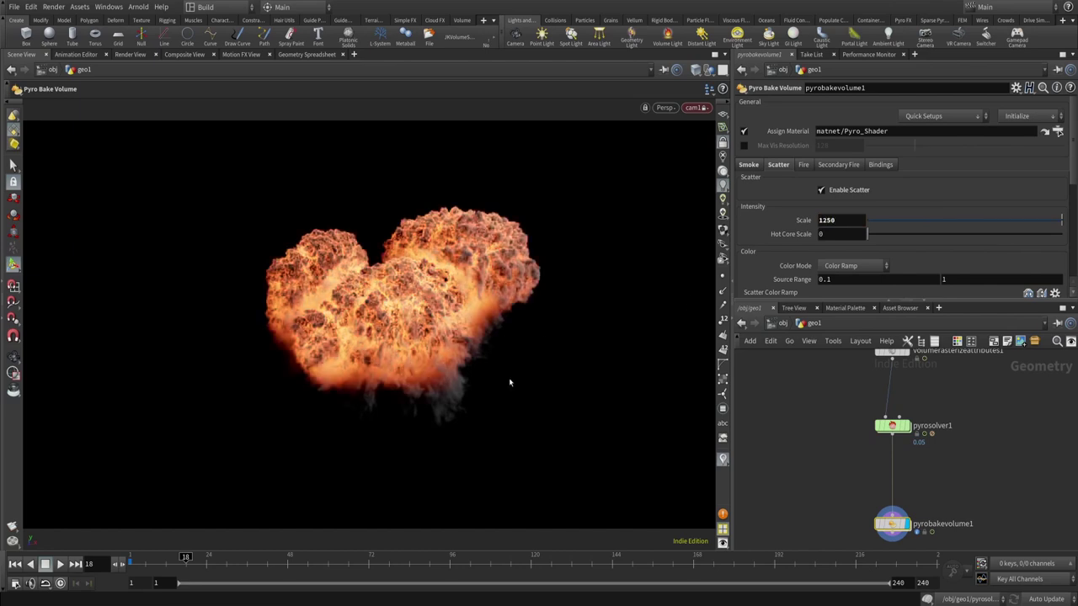
- Set the scatter Mask Center to .1 and return to the object level
scroll(902, 211, "down", 10)
double_click(825, 257)
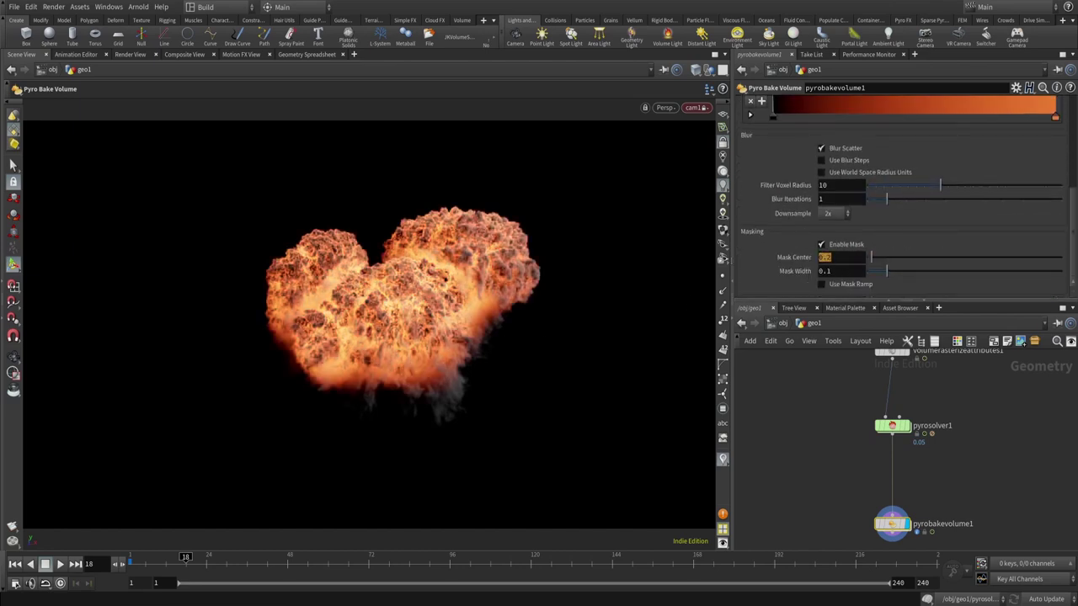
type(".15")
key("Return")
double_click(845, 261)
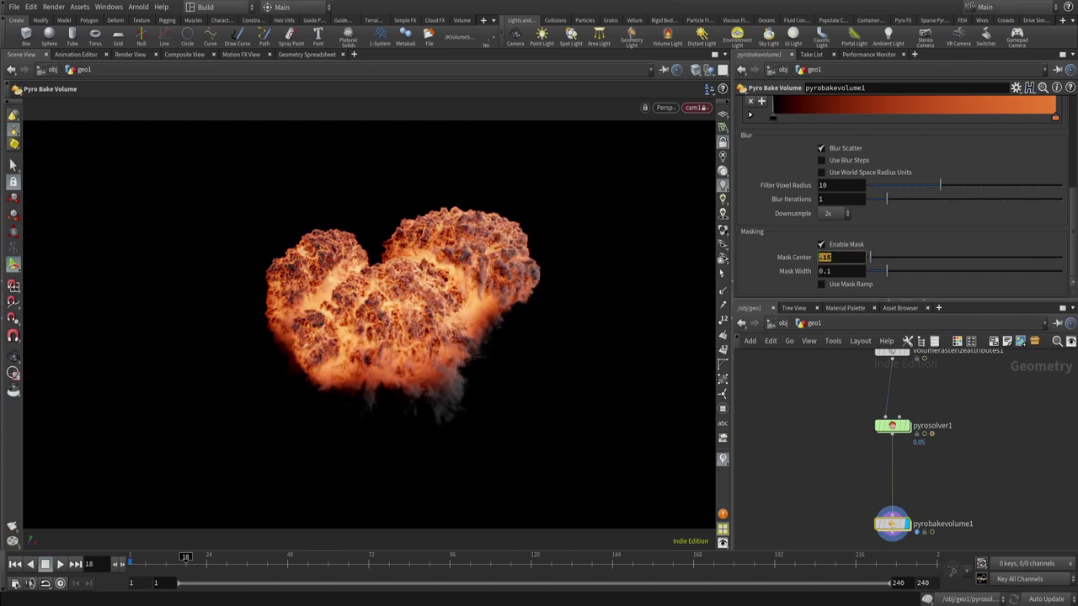
type(".1")
key("Return")
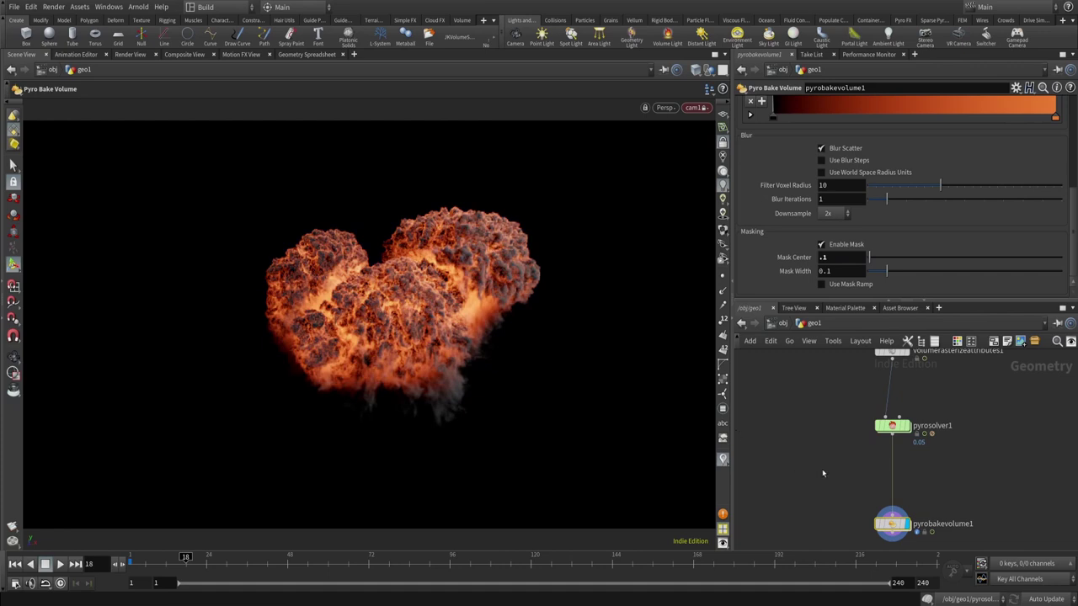
middle_click_drag(872, 455, 819, 401)
left_click(780, 324)
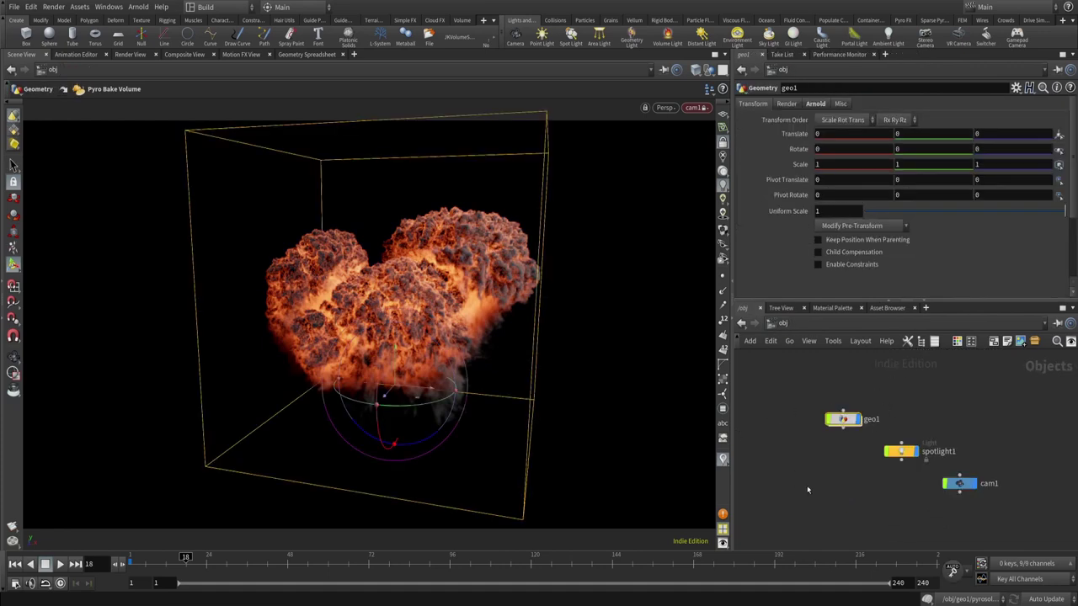
- Add a Mantra render node, mantra1, in the /out network
left_click(782, 323)
left_click(796, 393)
key("Tab")
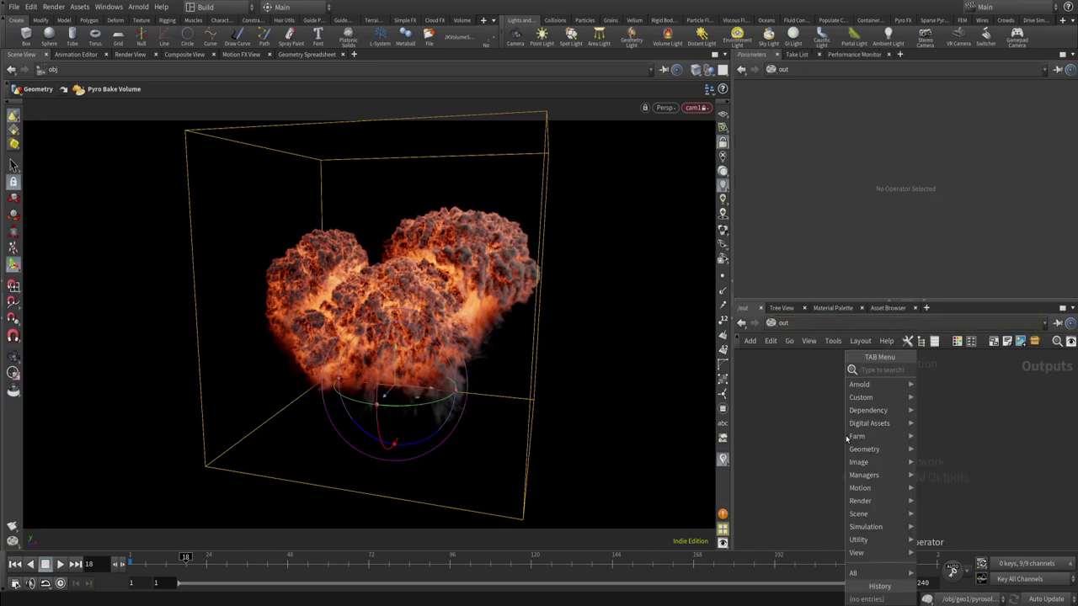
mouse_move(860, 502)
left_click(950, 370)
left_click(846, 434)
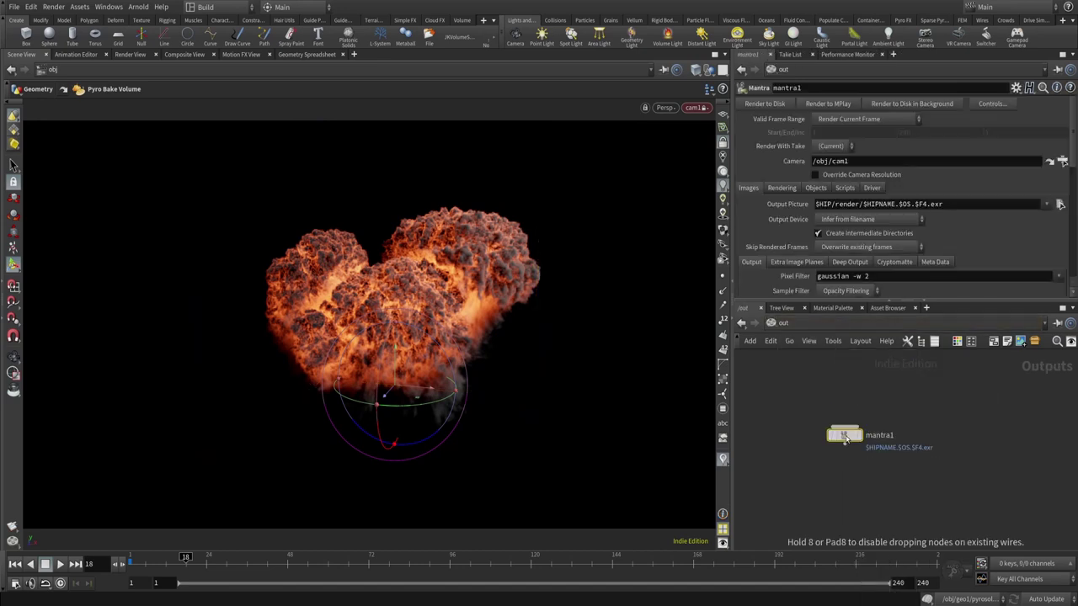
- Render a preview of the frame-18 fireball through cam1 in the Render View
left_click(130, 54)
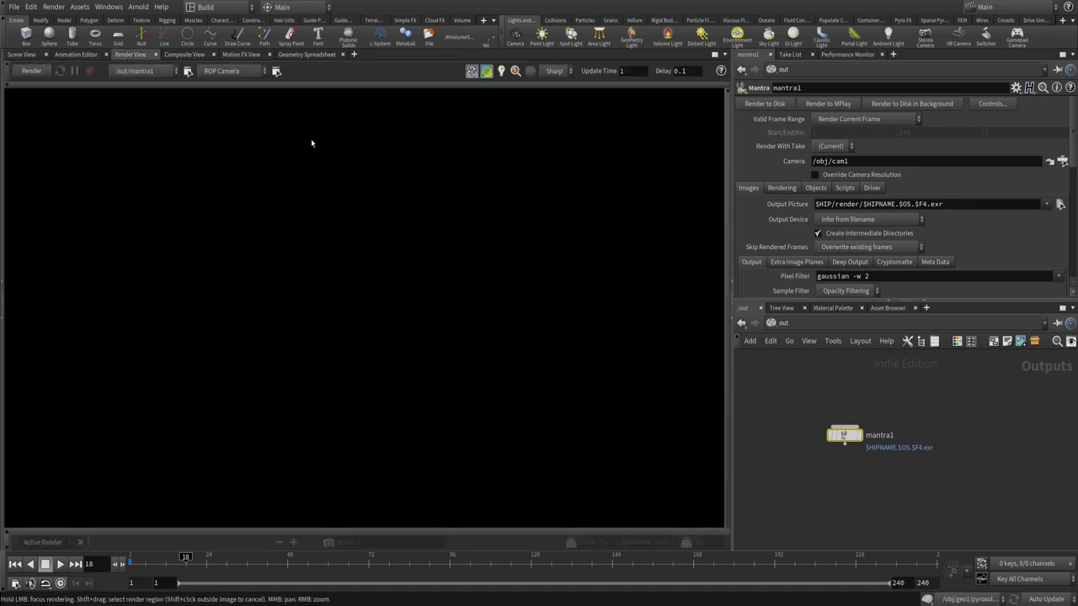
left_click(31, 71)
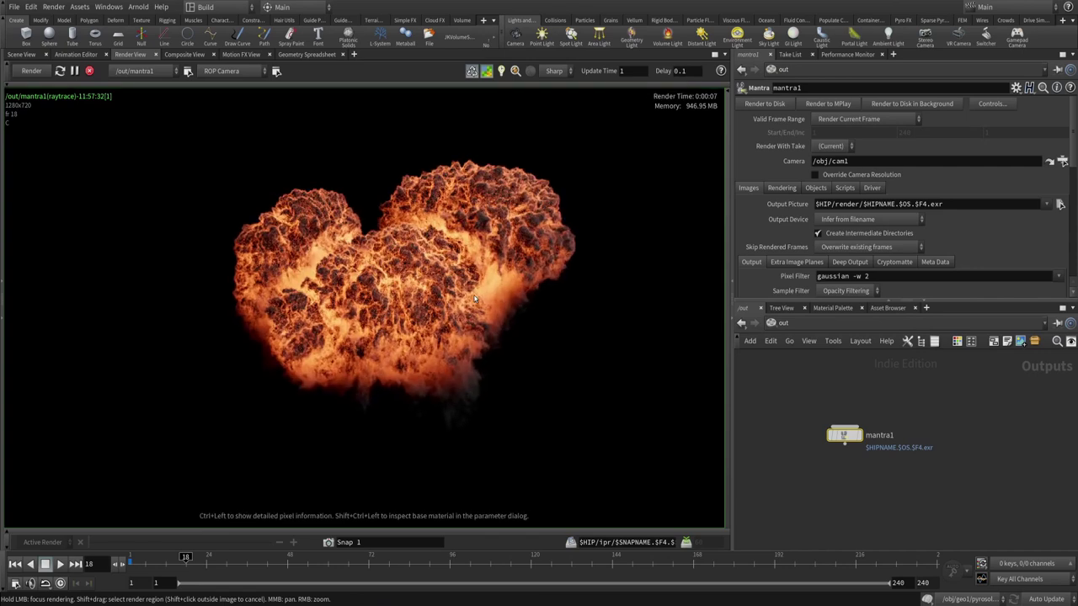
scroll(545, 200, "down", 2)
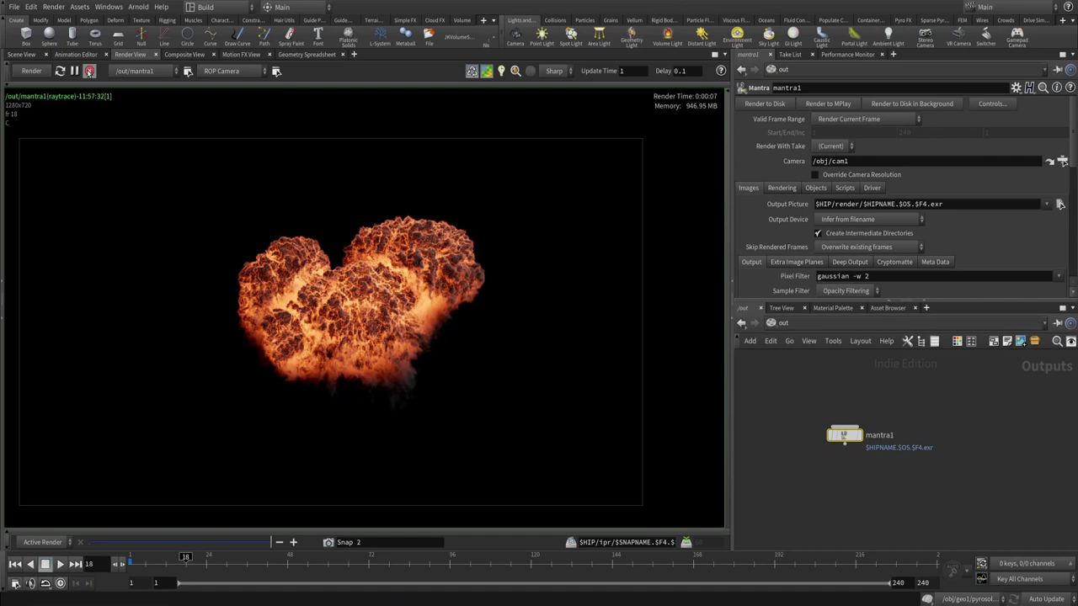
middle_click_drag(380, 305, 442, 325)
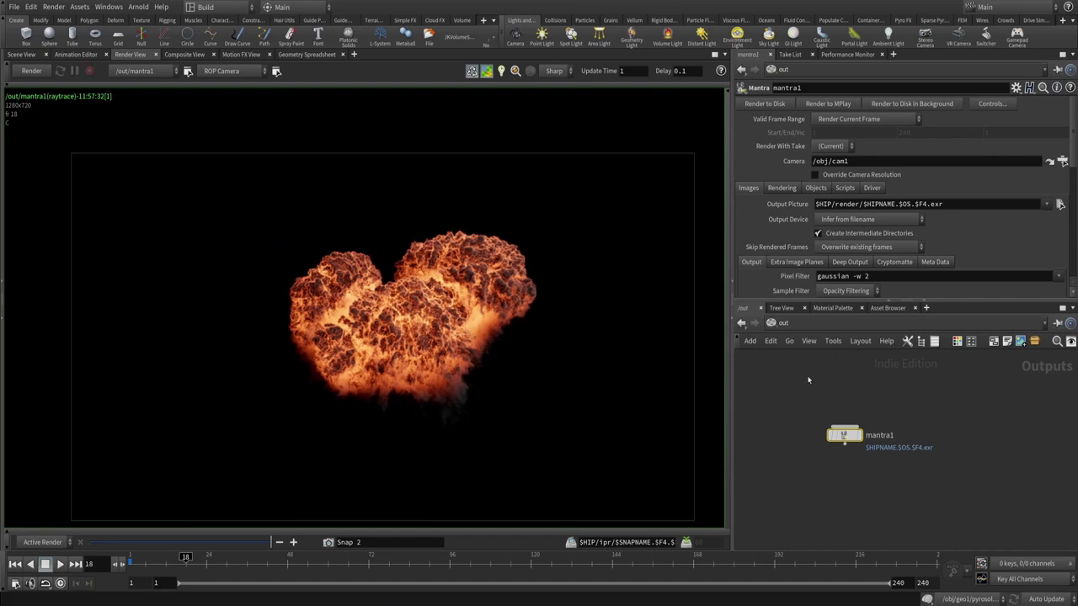
left_click(21, 54)
- Inside geo1, add a Null node below pyrobakevolume1 and name it OUT_to_AR
left_click(782, 323)
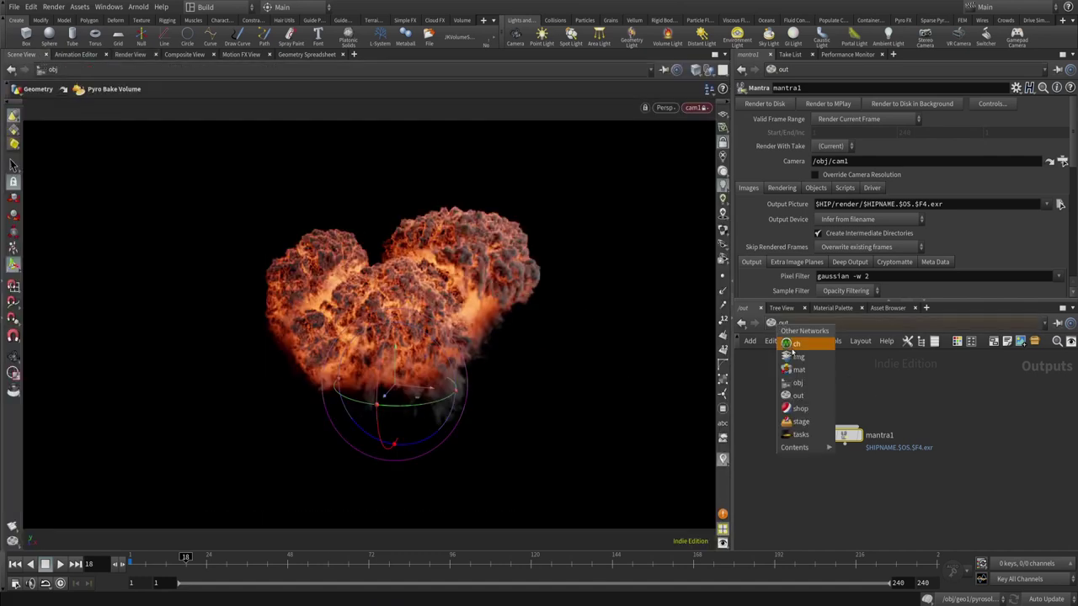
left_click(804, 382)
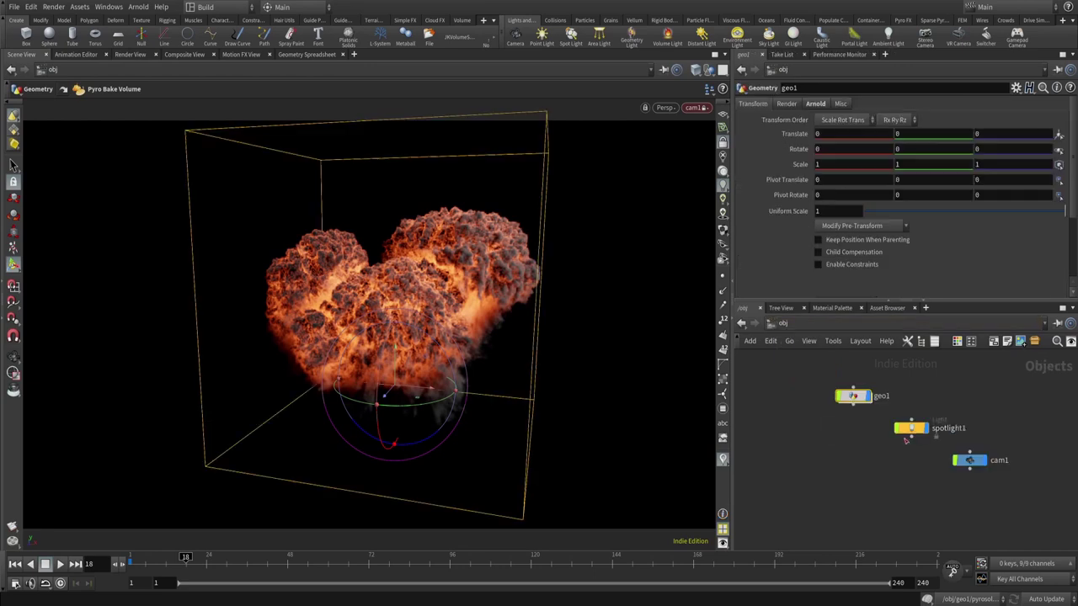
double_click(854, 397)
key("Tab")
type("n")
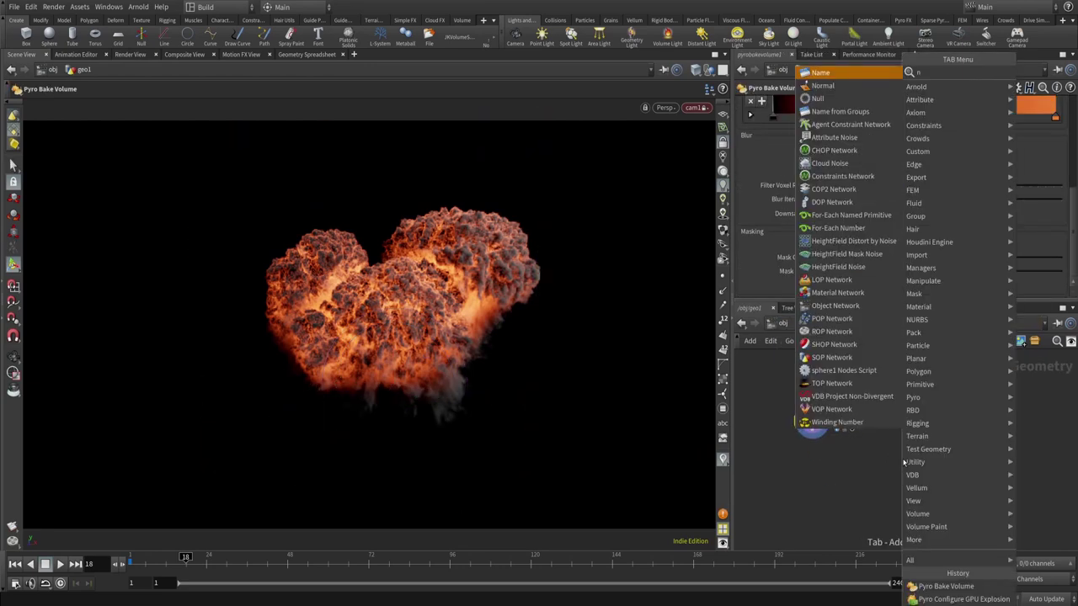
type("ull")
key("Return")
left_click(904, 504)
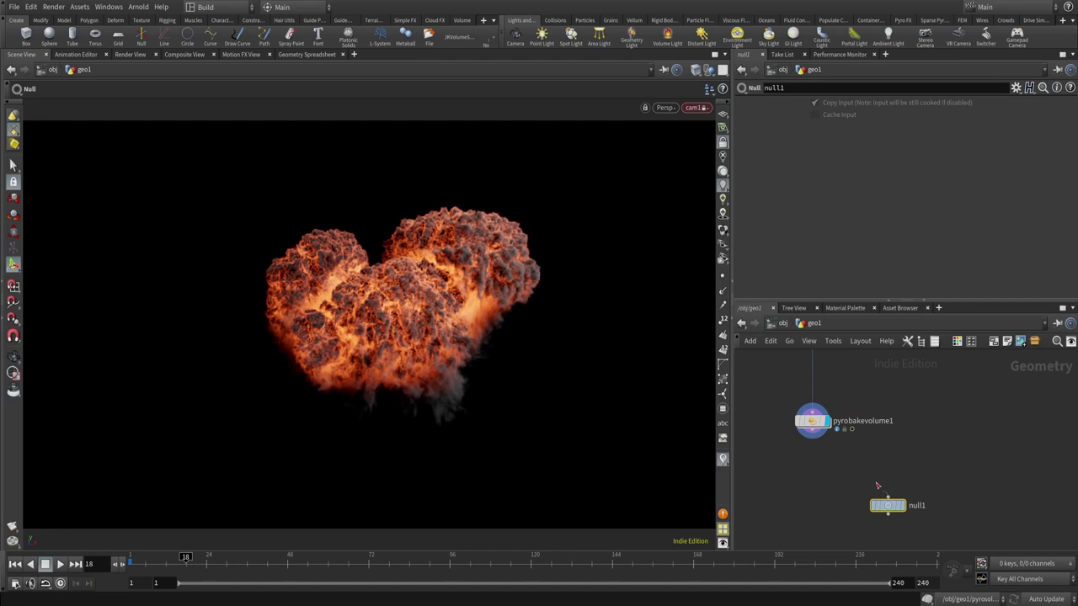
double_click(916, 505)
type("O")
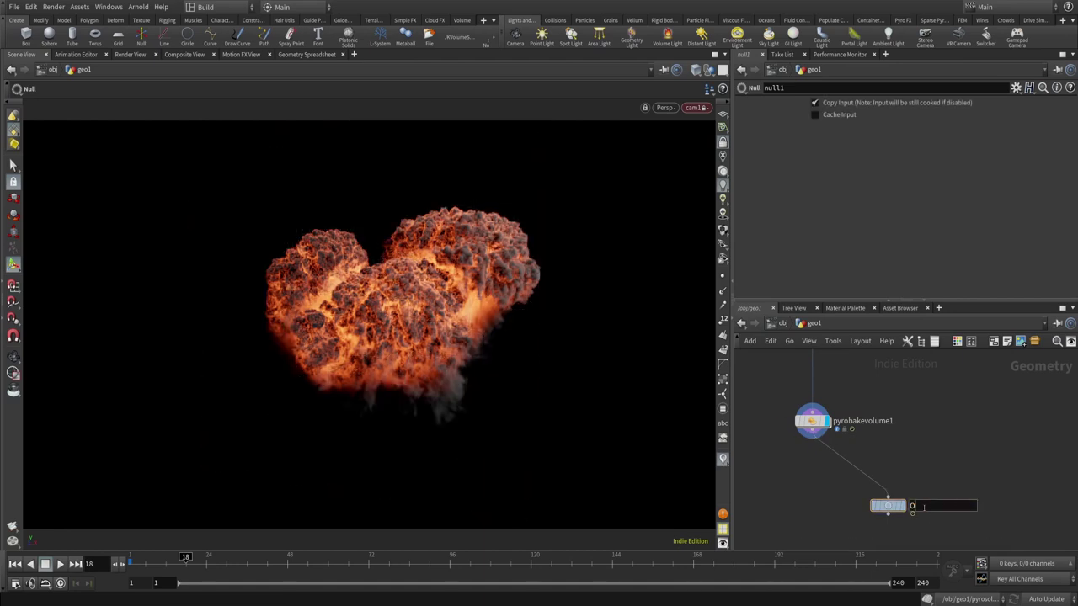
type("UT_to_A")
key("Return")
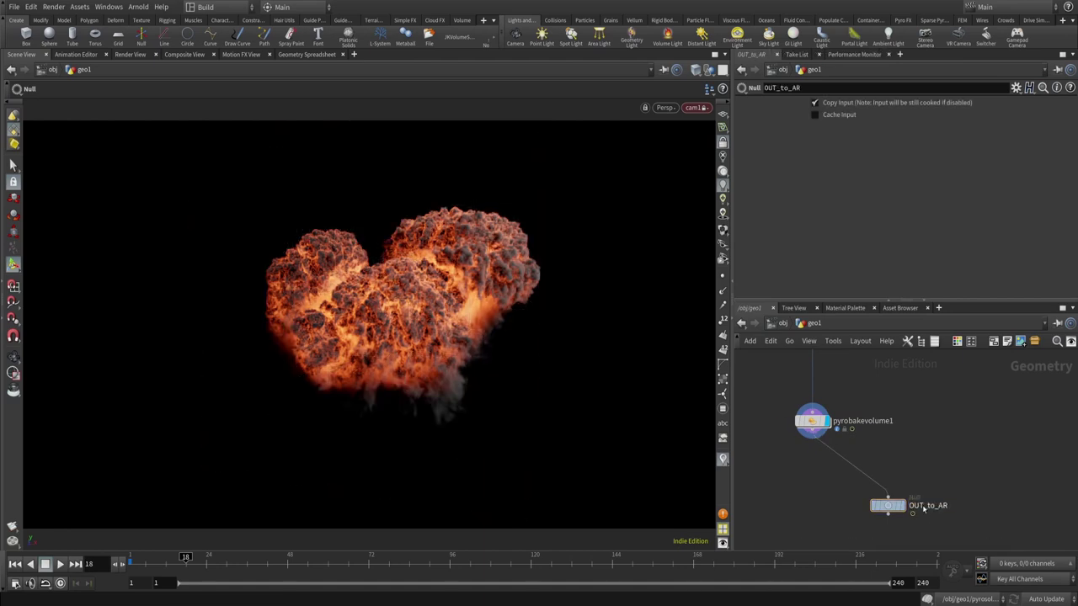
- At the object level, add a Geometry object named Arnold, deleting an accidental hair node
key("u")
key("Tab")
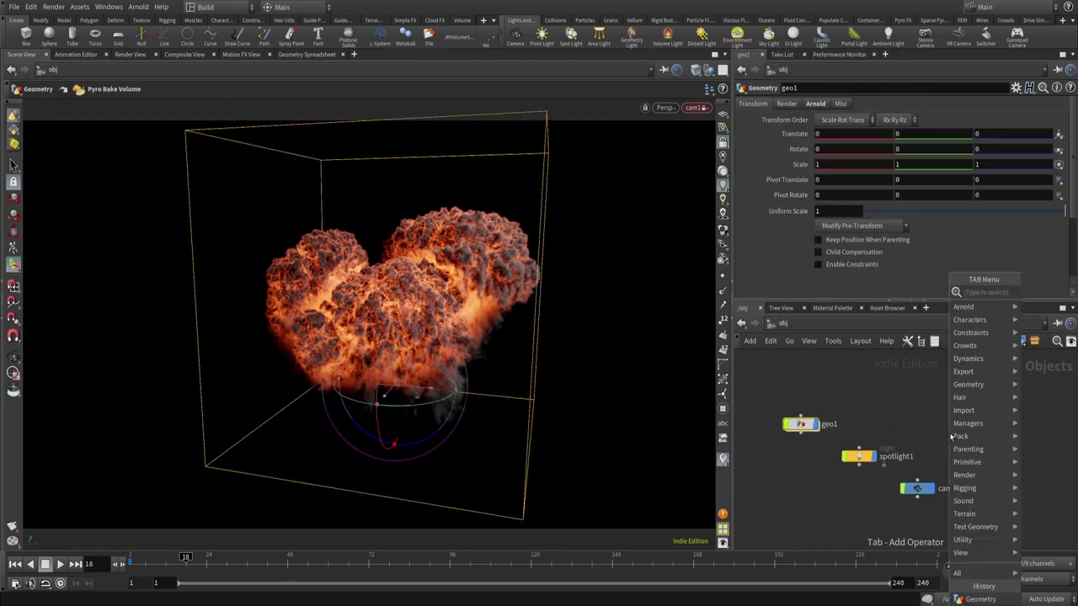
key("Escape")
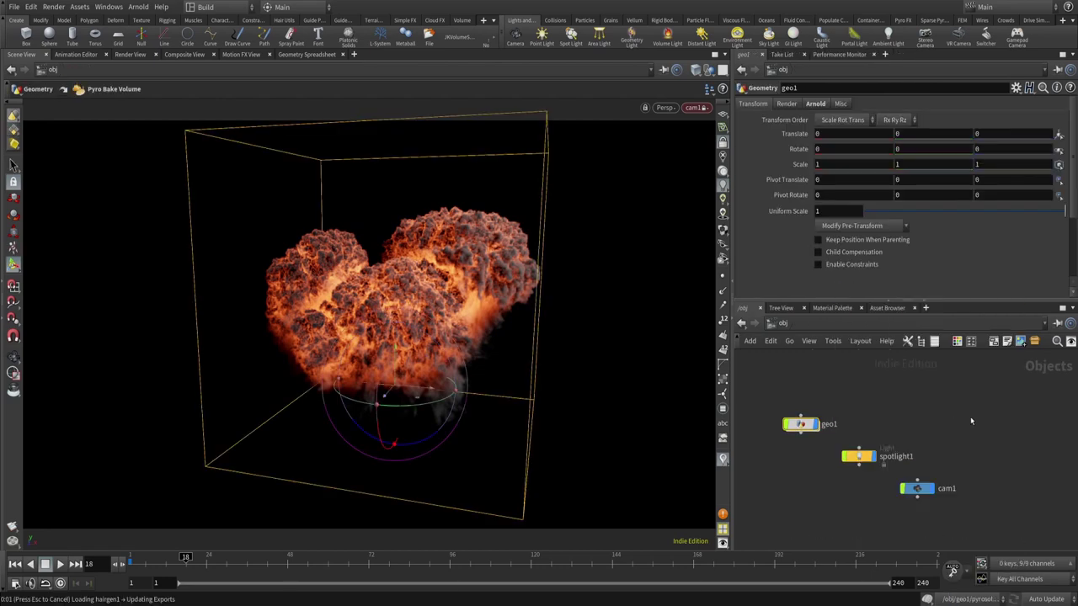
left_click(956, 413)
key("Delete")
key("Tab")
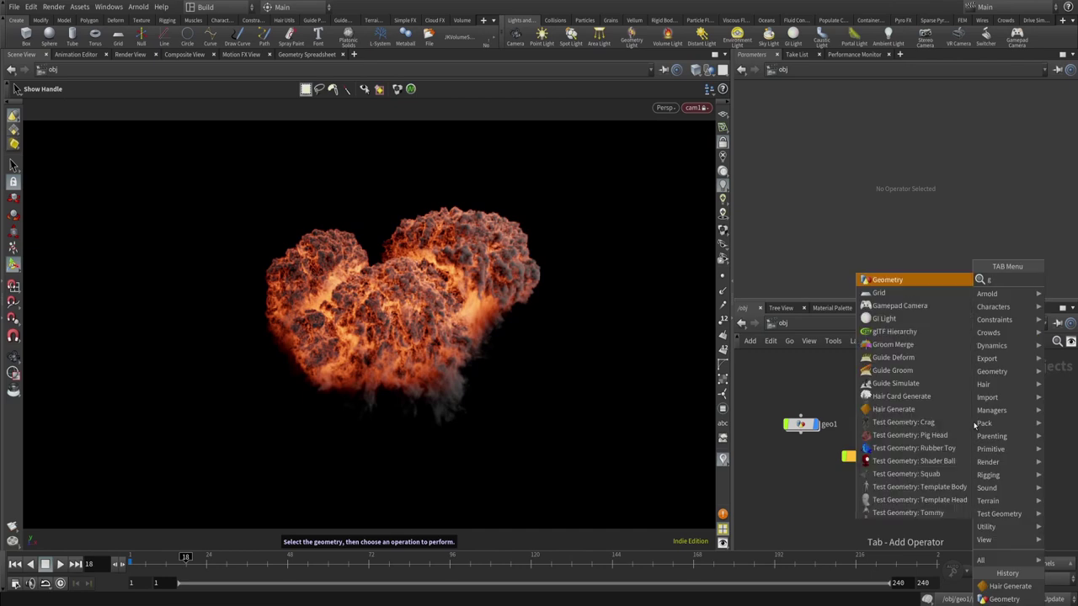
type("geo")
key("Return")
left_click(982, 421)
double_click(1002, 420)
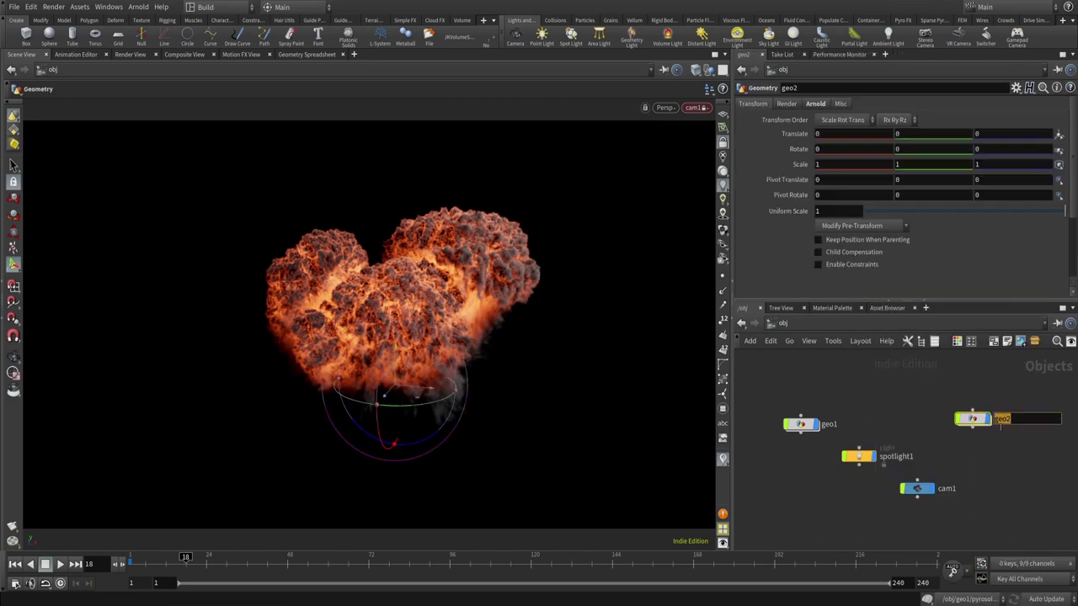
type("Arnold")
key("Return")
key("Return")
- Inside Arnold, add an Object Merge that fetches ../../geo1/OUT_to_AR
key("Tab")
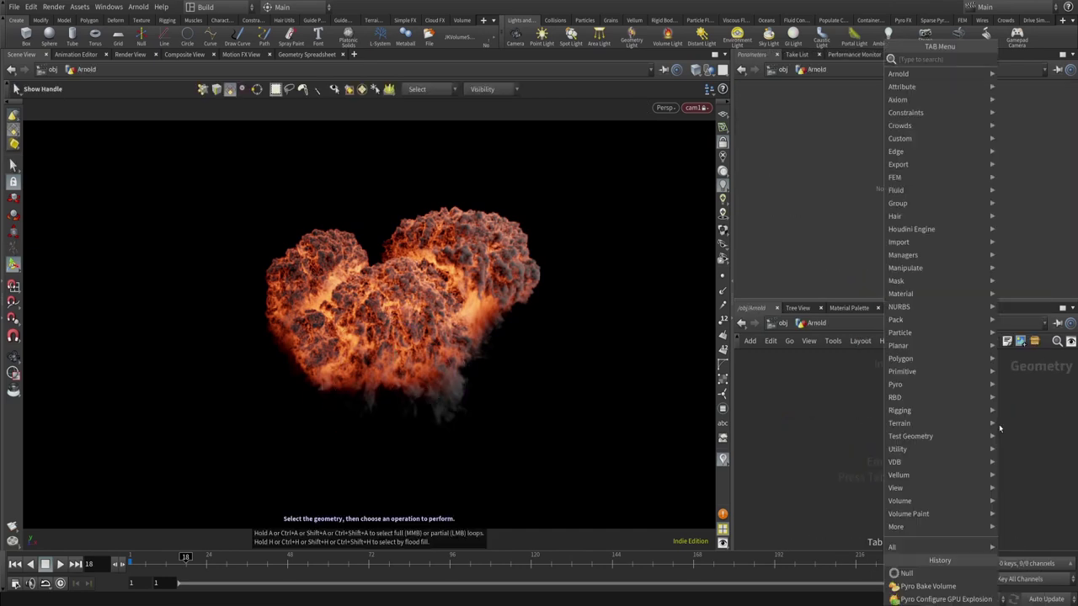
type("objme")
key("Return")
left_click(998, 424)
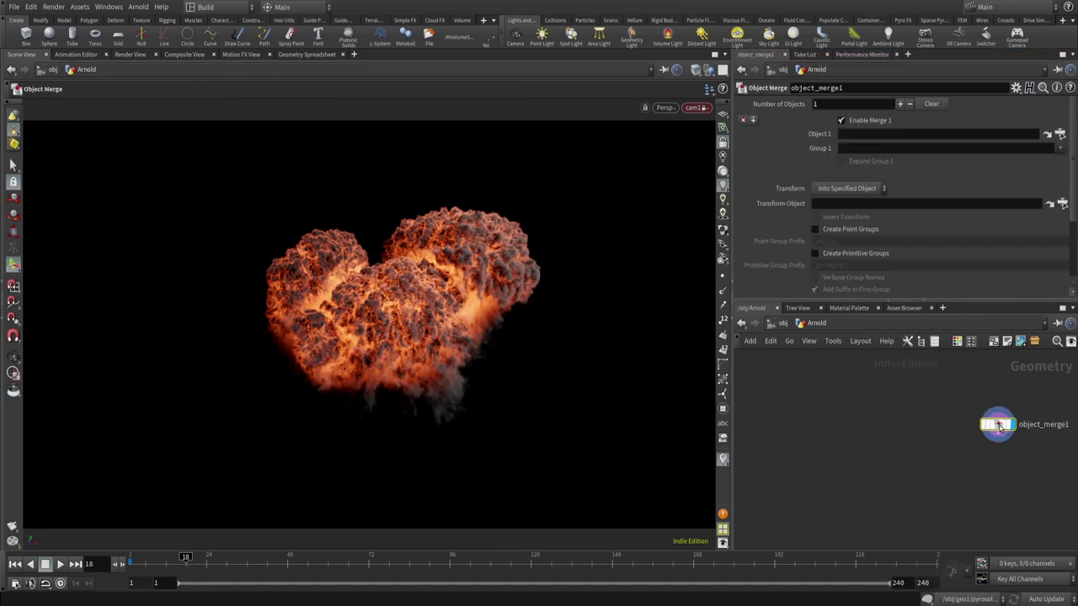
left_click(1061, 134)
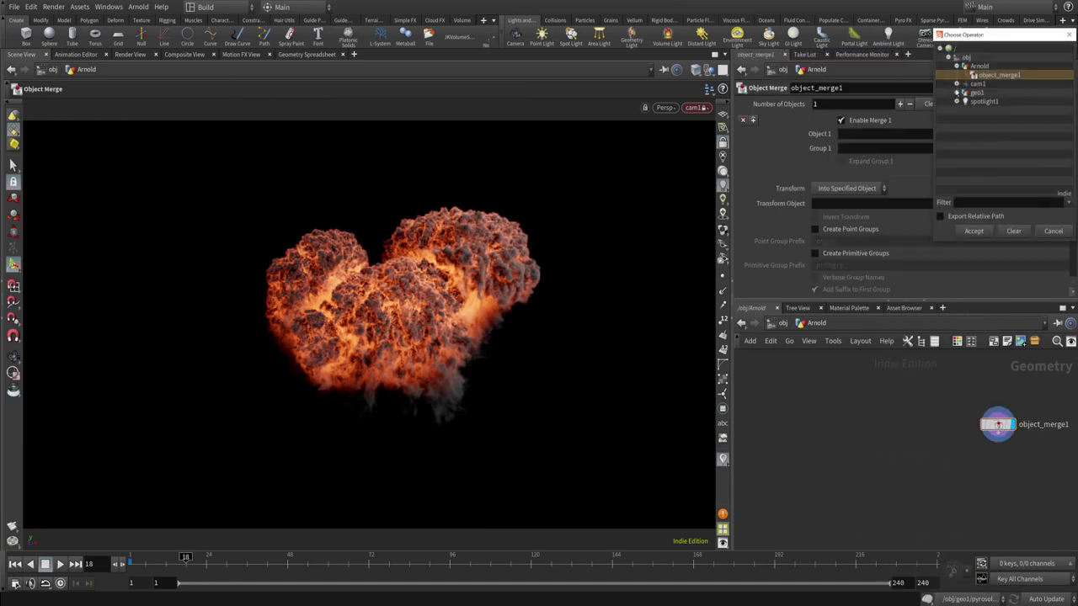
left_click(957, 94)
left_click(991, 102)
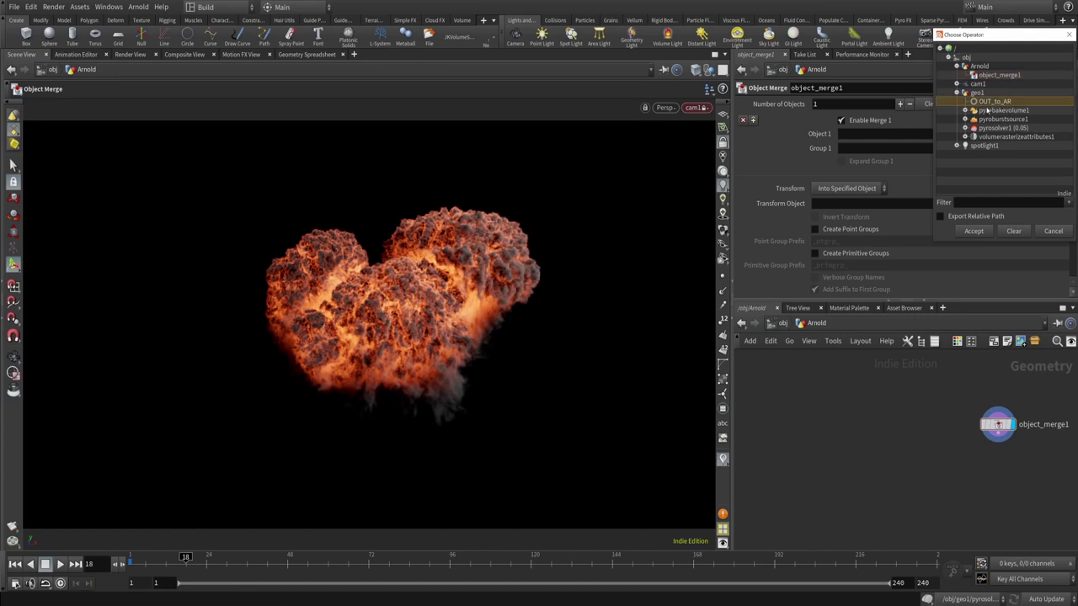
left_click(973, 231)
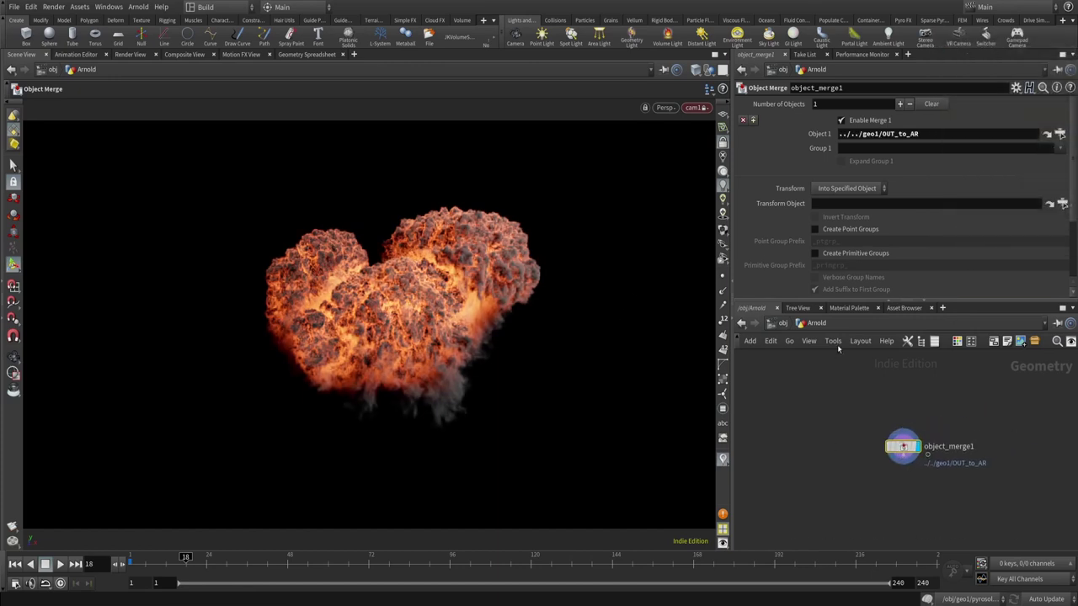
- Back in geo1, reposition the OUT_to_AR node and check pyrobakevolume1's node info
key("u")
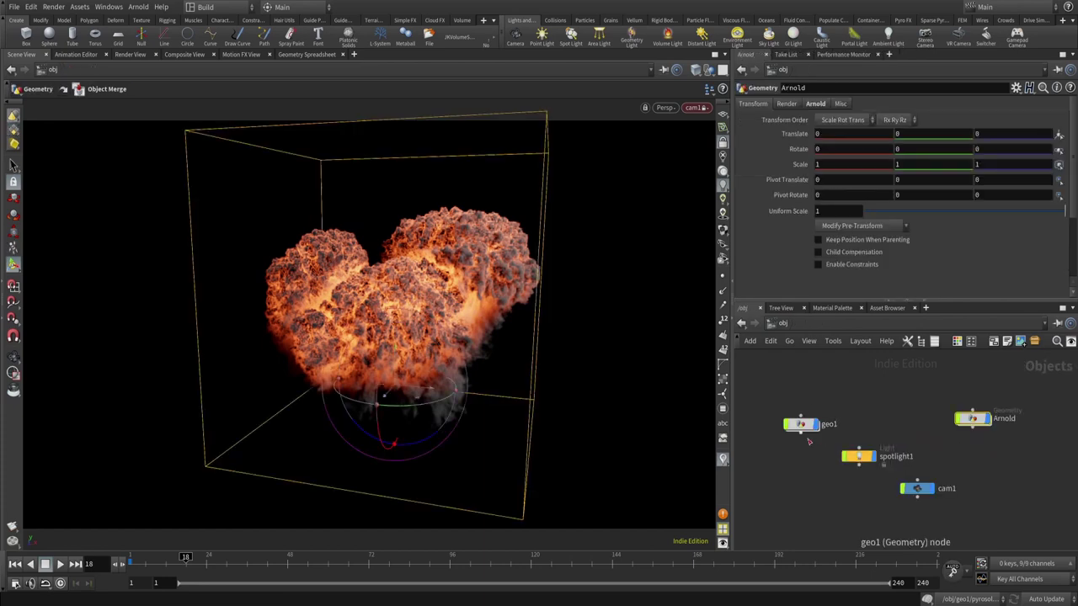
left_click_drag(801, 431, 819, 411)
double_click(818, 404)
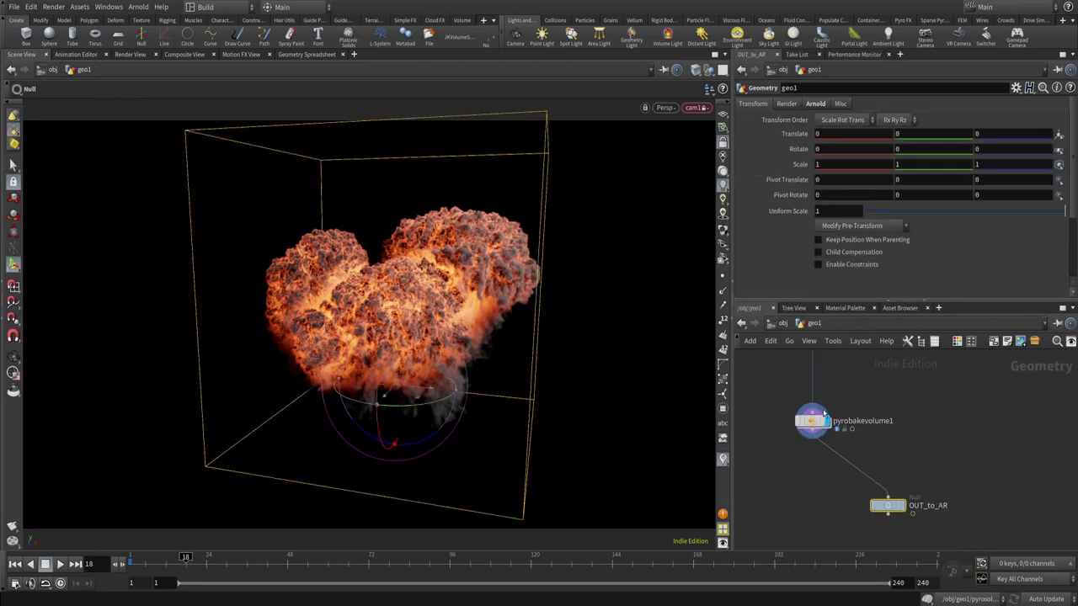
left_click_drag(884, 455, 895, 488)
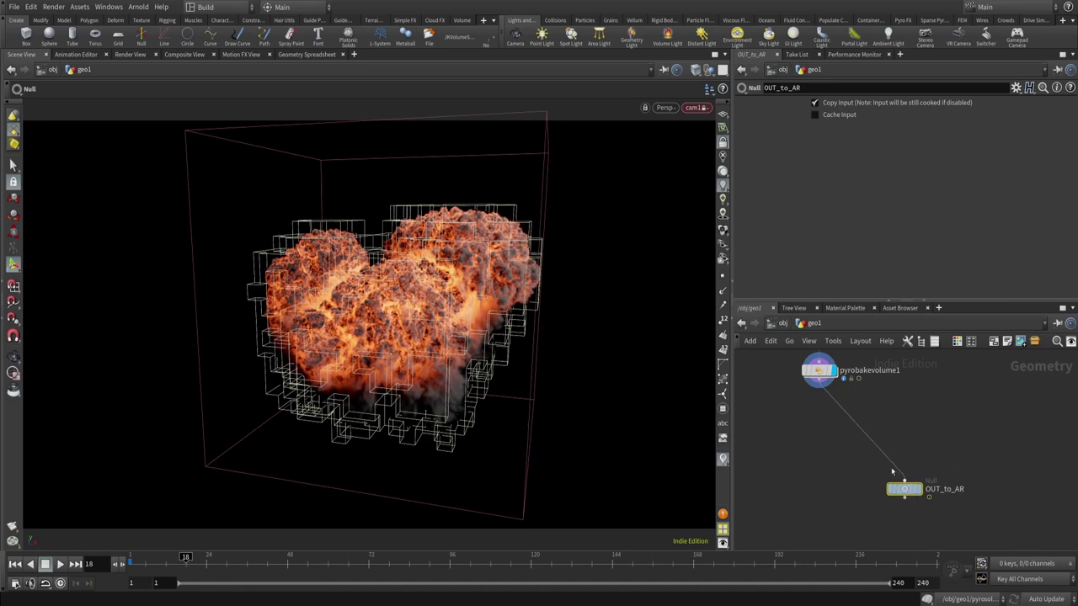
middle_click(822, 397)
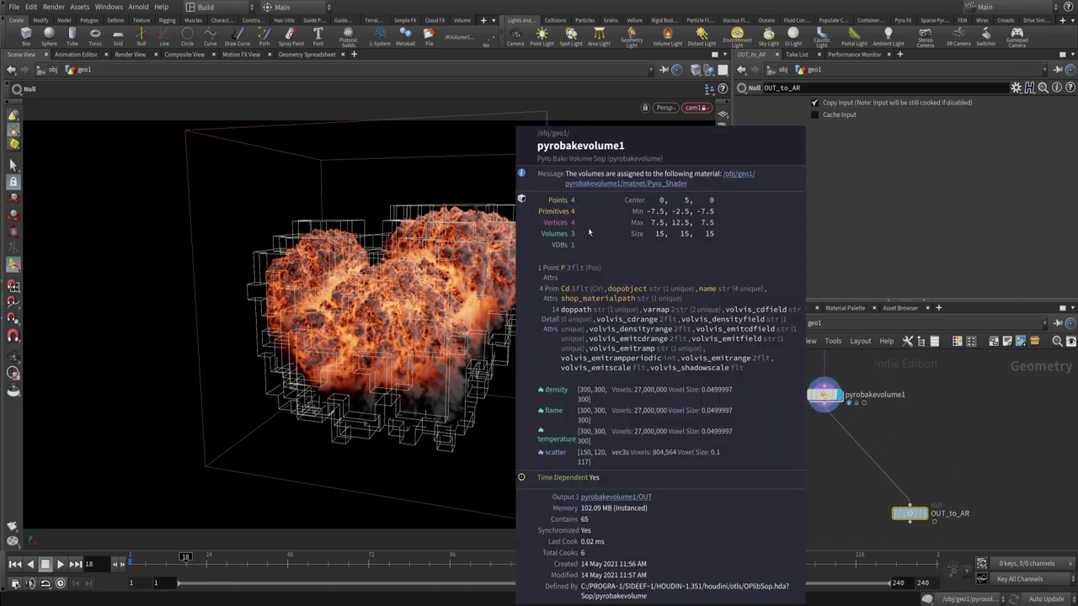
- Add a convertvdb1 node with Convert To set to VDB and check pyrobakevolume1's VDB info
key("Tab")
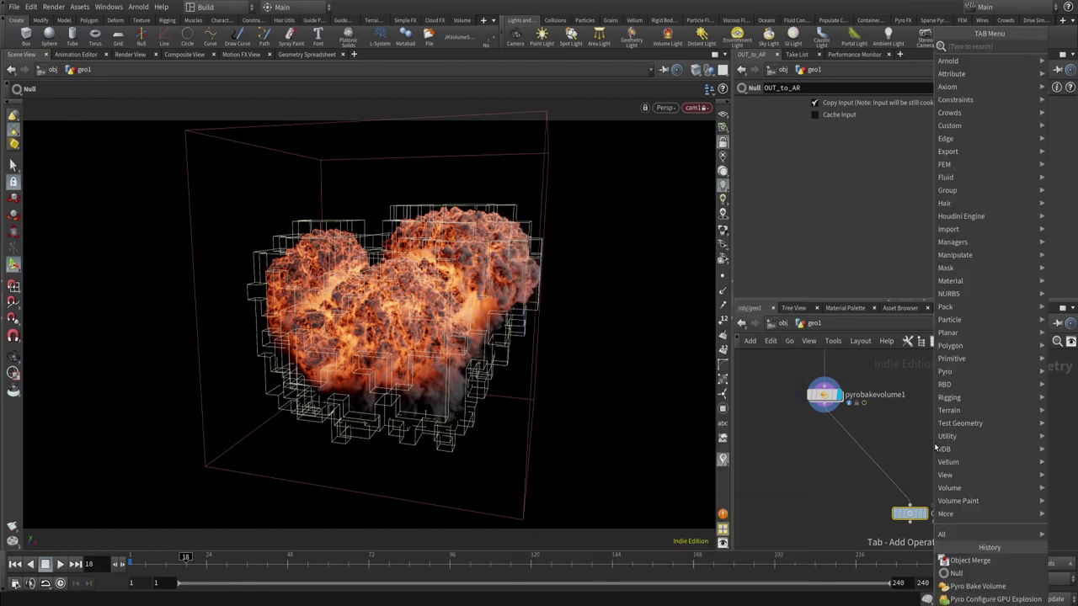
type("vdb c")
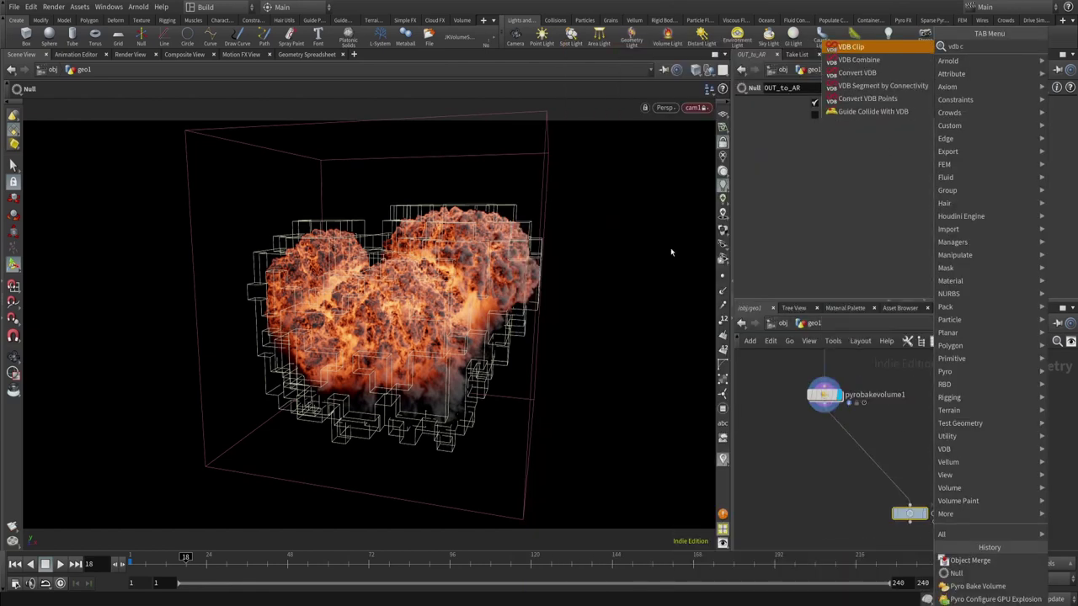
left_click(857, 73)
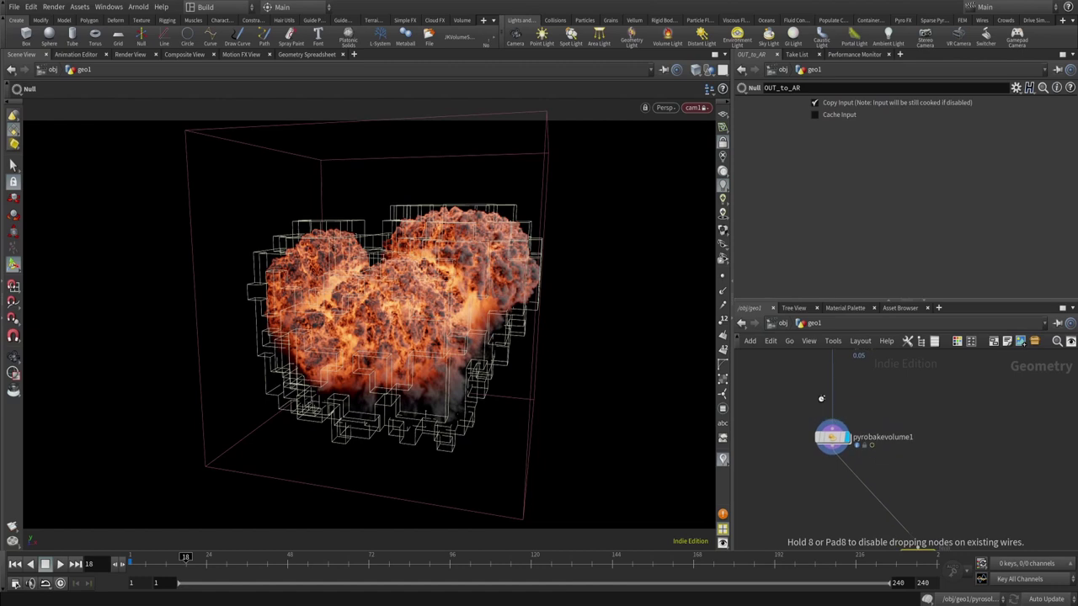
left_click(838, 403)
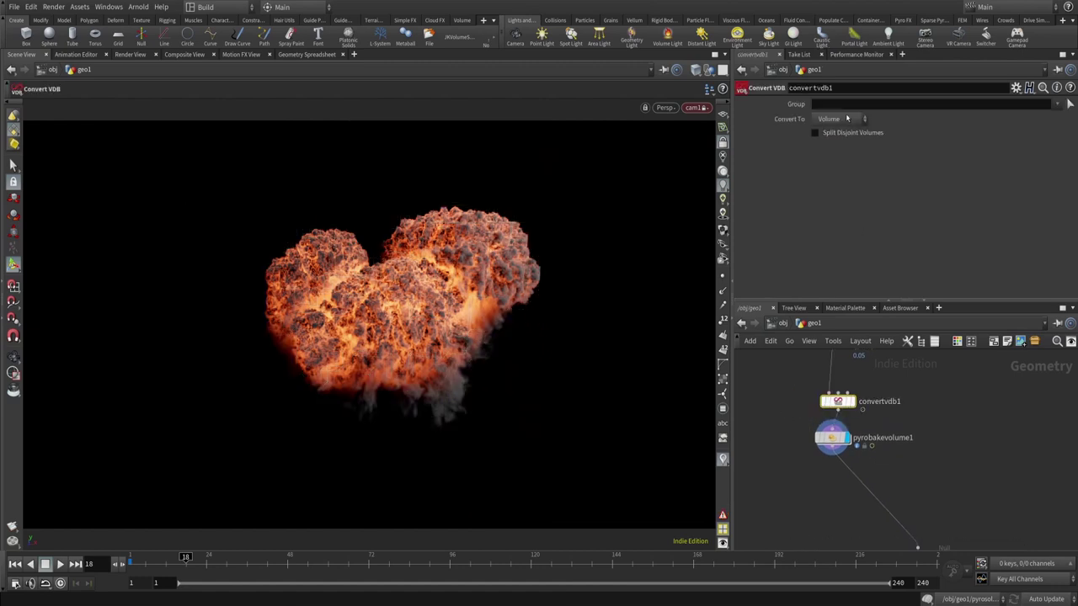
left_click(847, 118)
left_click(834, 128)
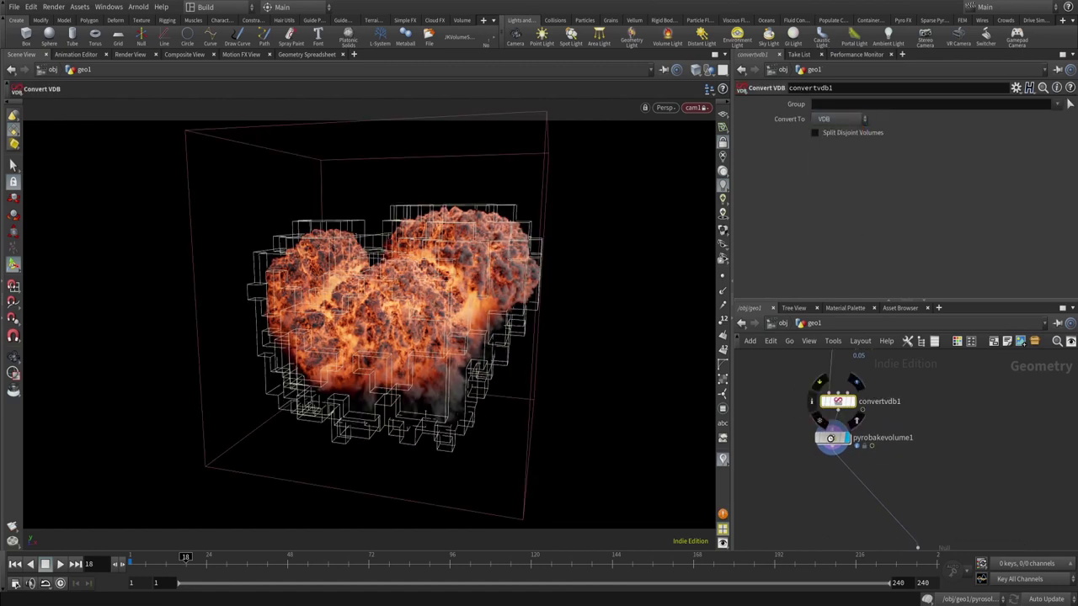
middle_click(834, 438)
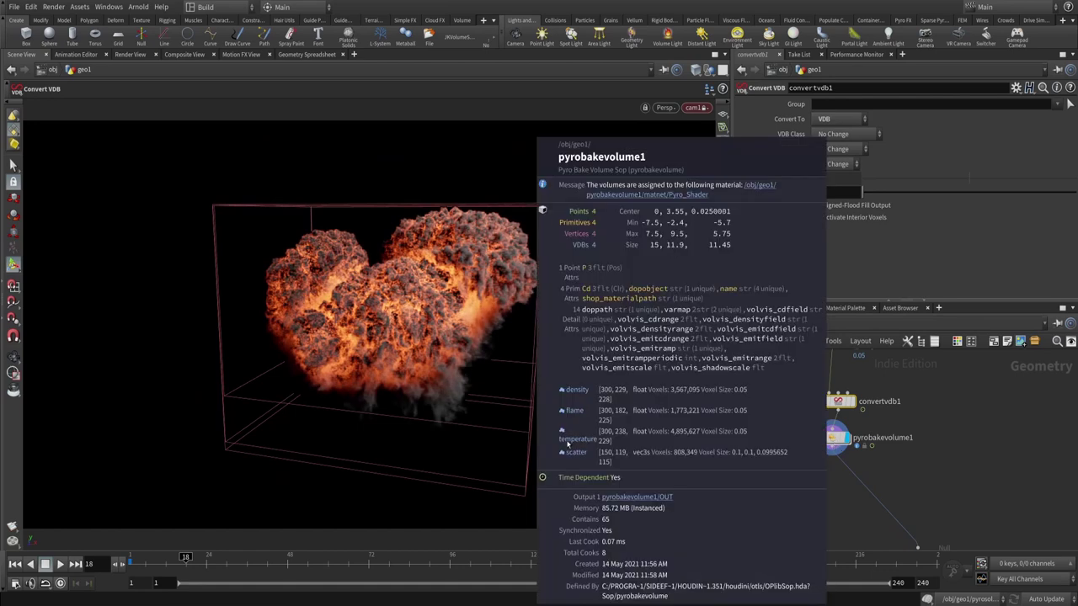
middle_click_drag(988, 486, 930, 428)
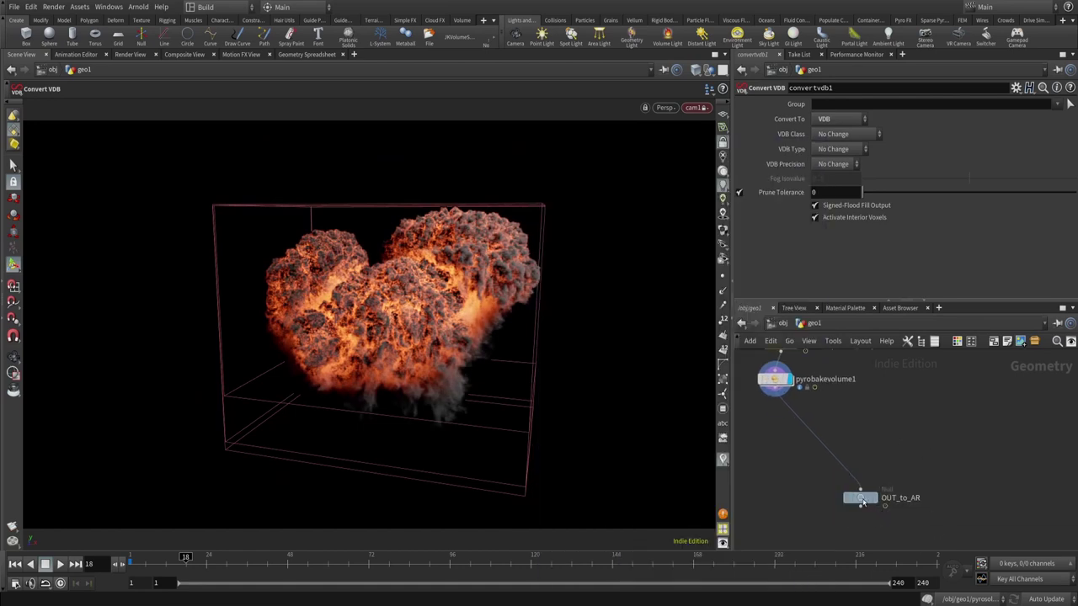
- Create an Arnold Material Builder, arnold_materialbuilder1, in the /mat network
key("u")
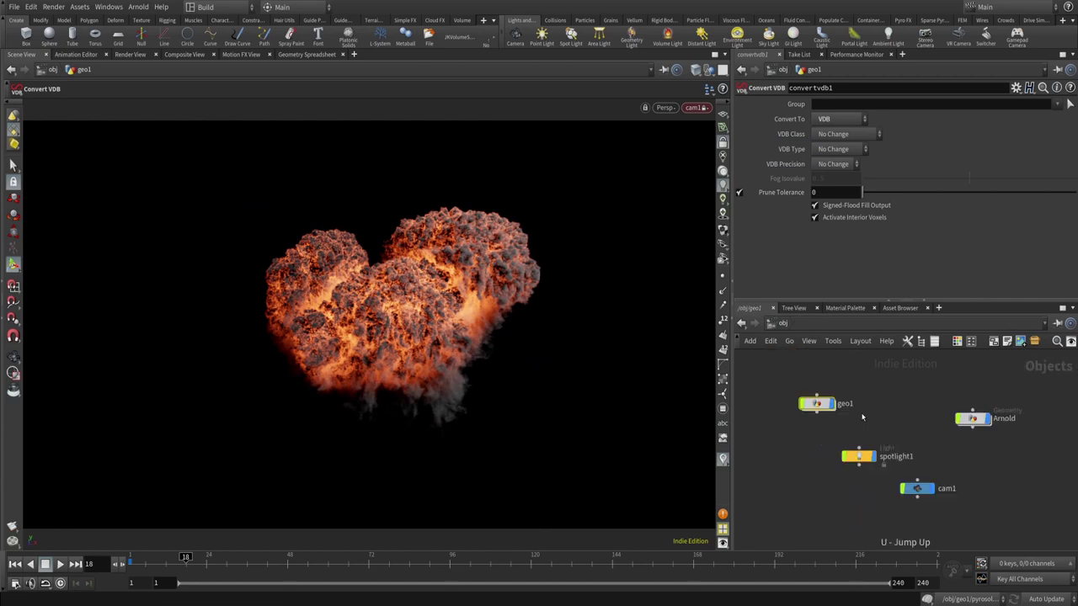
left_click(784, 323)
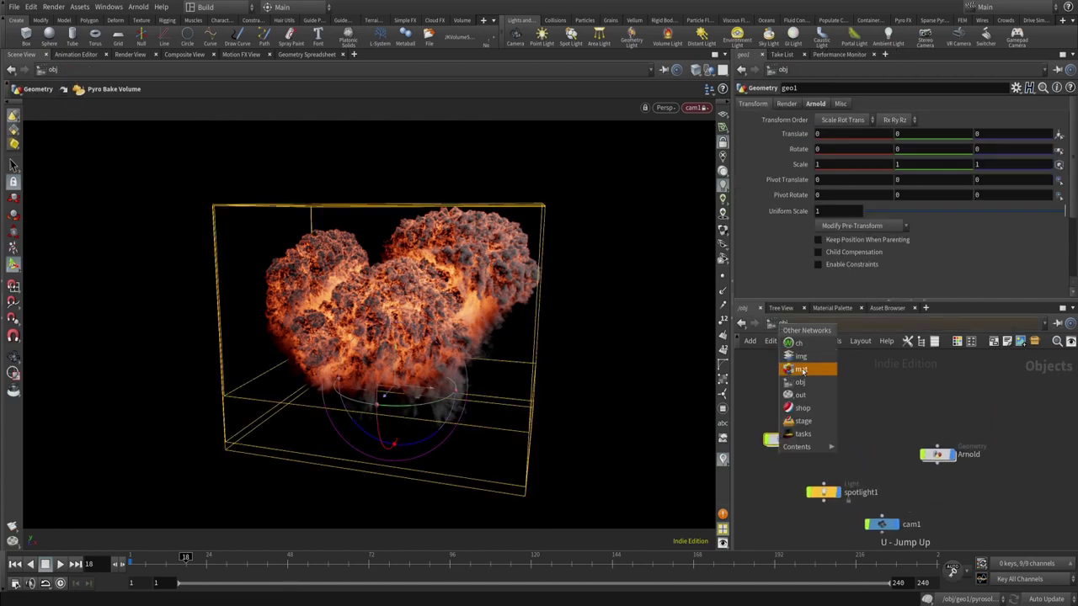
left_click(801, 371)
key("Tab")
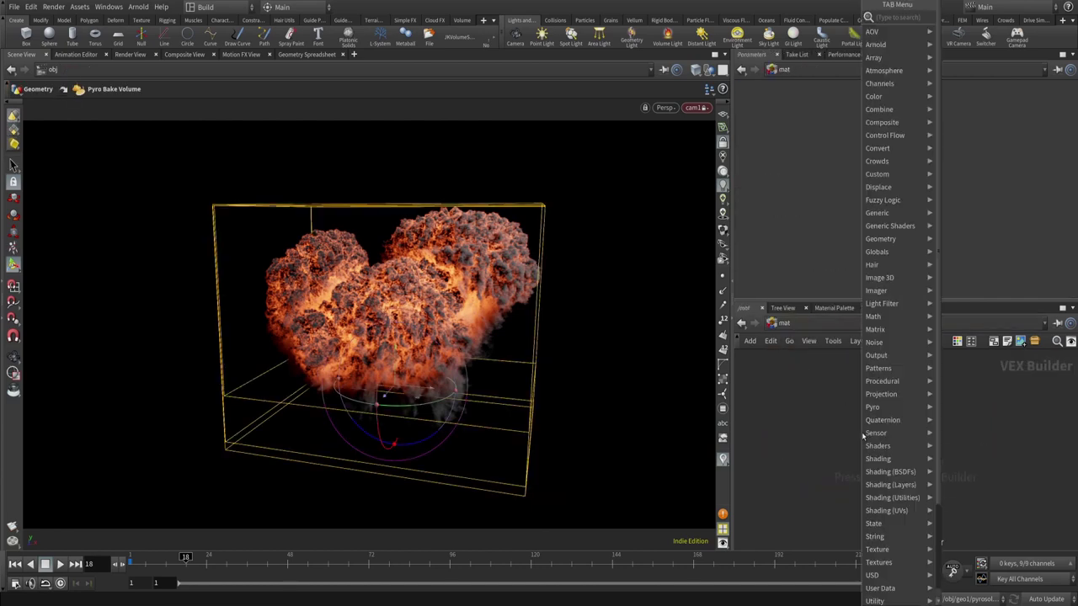
type("arn")
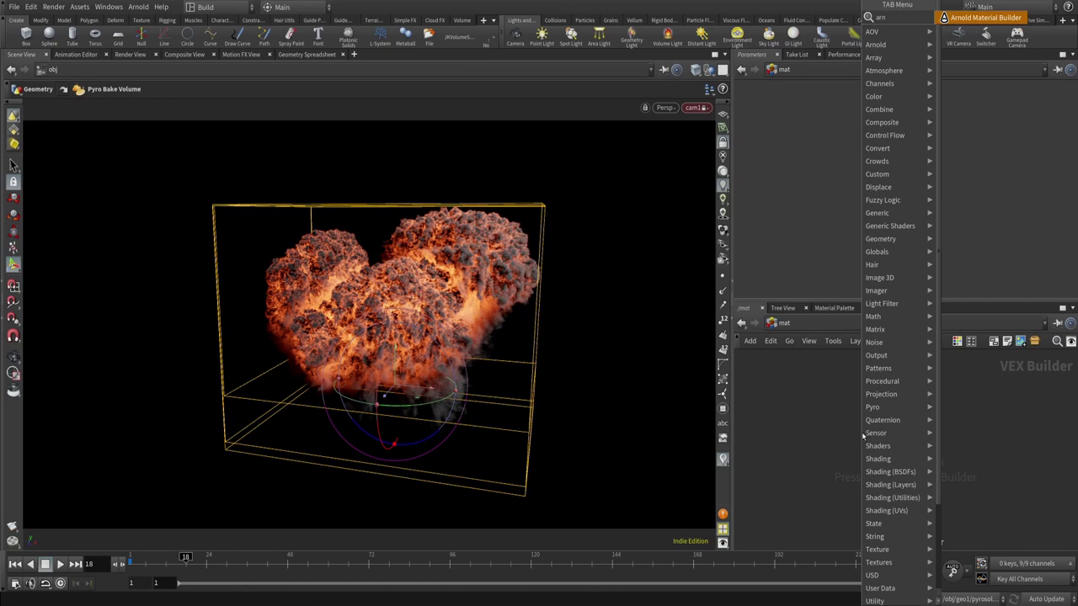
left_click(986, 18)
left_click(906, 416)
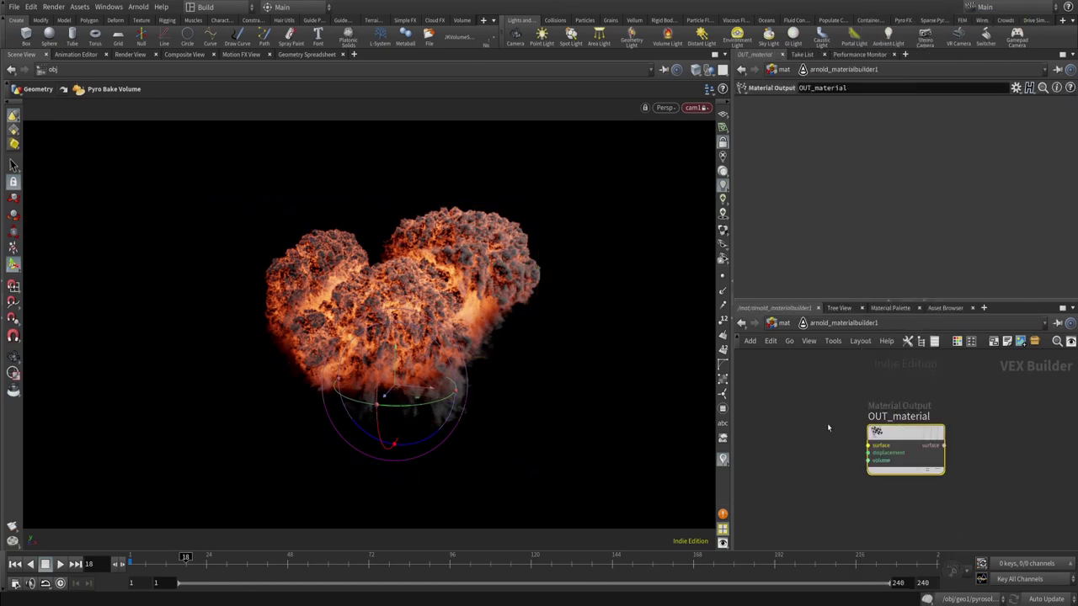
- Inside it, add a Standard Volume shader wired into OUT_material's volume input
key("Tab")
type("sta")
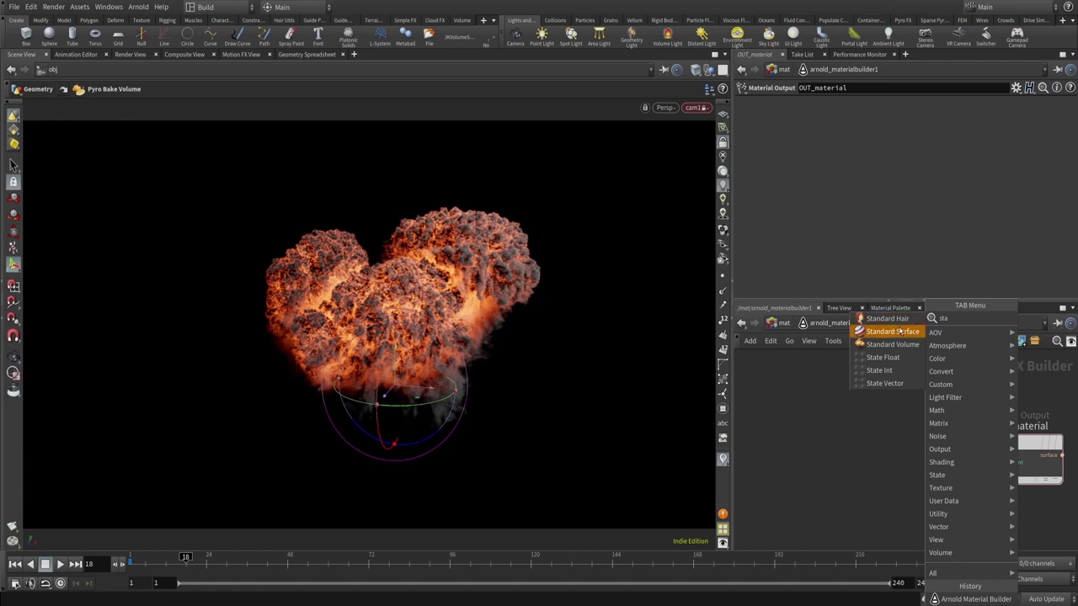
left_click(893, 345)
left_click(825, 500)
left_click_drag(824, 499, 845, 439)
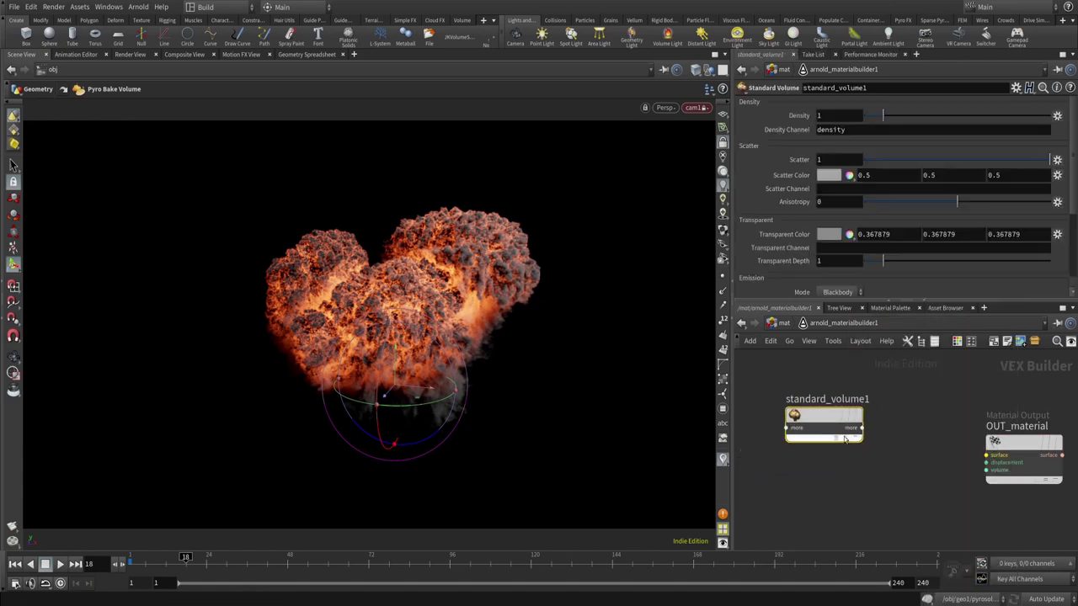
left_click(858, 428)
left_click(887, 449)
left_click(987, 470)
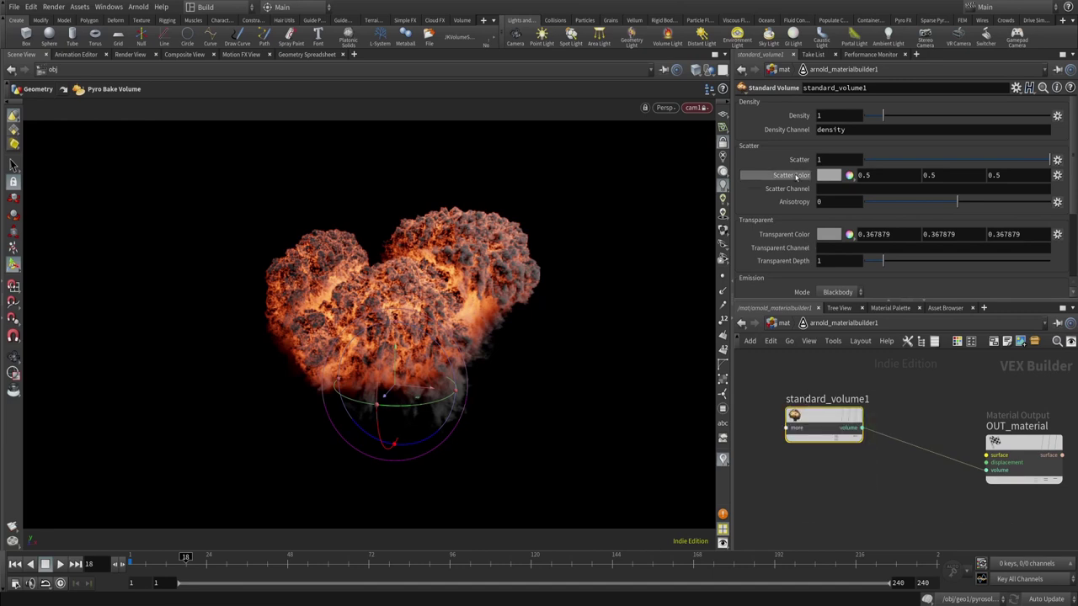
scroll(809, 194, "down", 3)
scroll(834, 151, "up", 3)
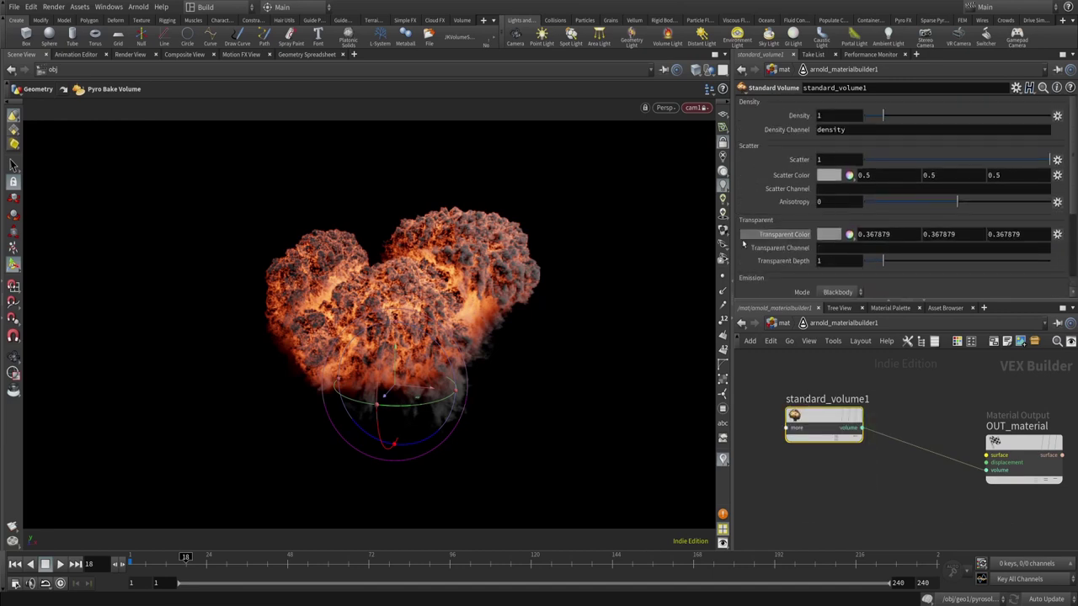
- Leave the material builder and return to the /obj network
key("u")
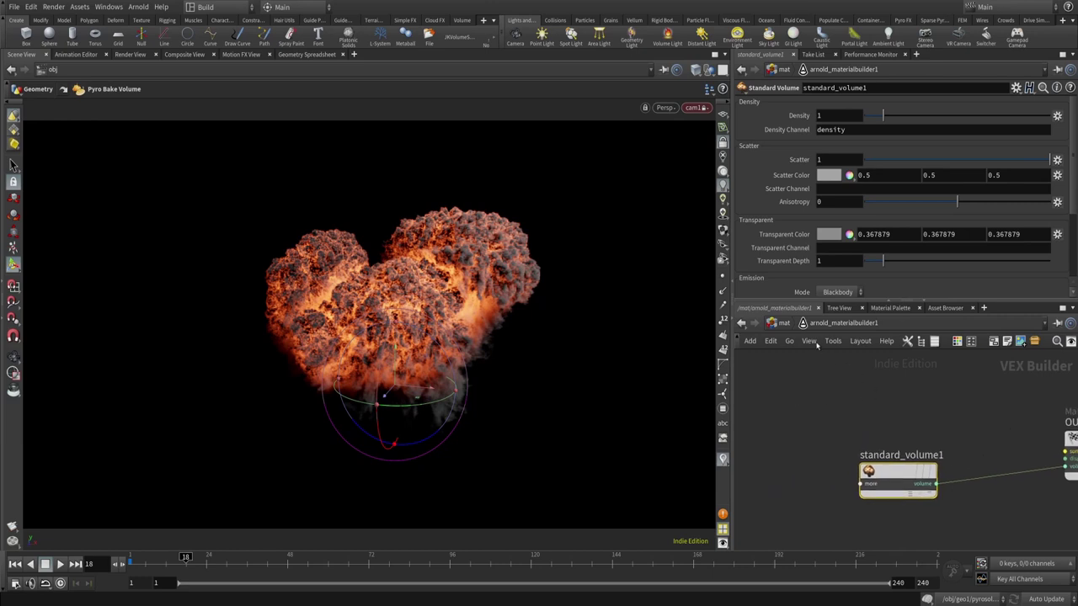
left_click(785, 323)
left_click(817, 382)
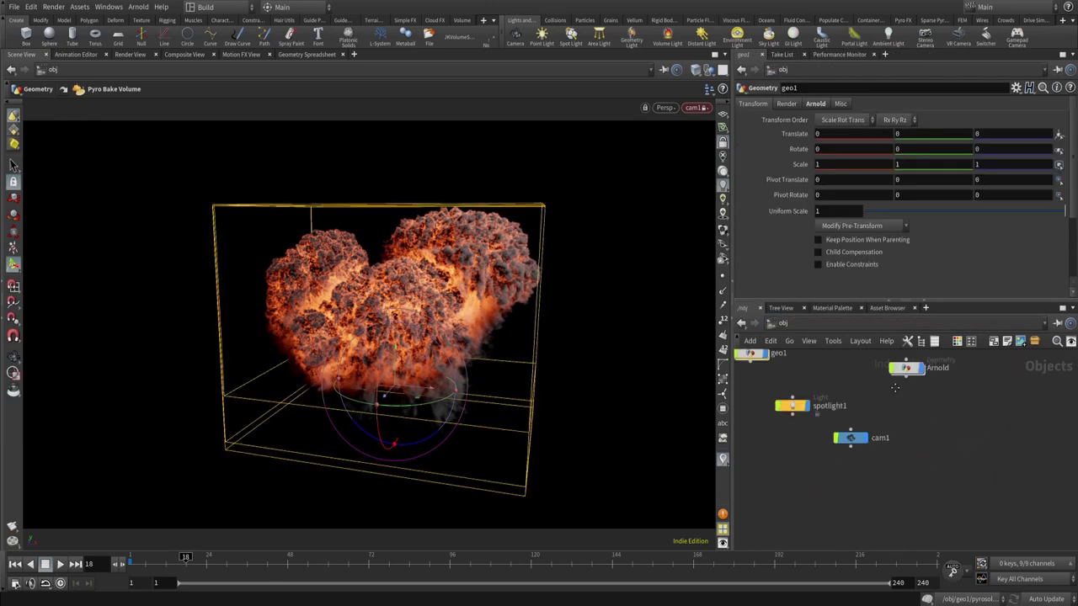
- Tidy the object network and add an Arnold Light, arnold_light1
middle_click_drag(764, 404, 835, 421)
left_click(868, 394)
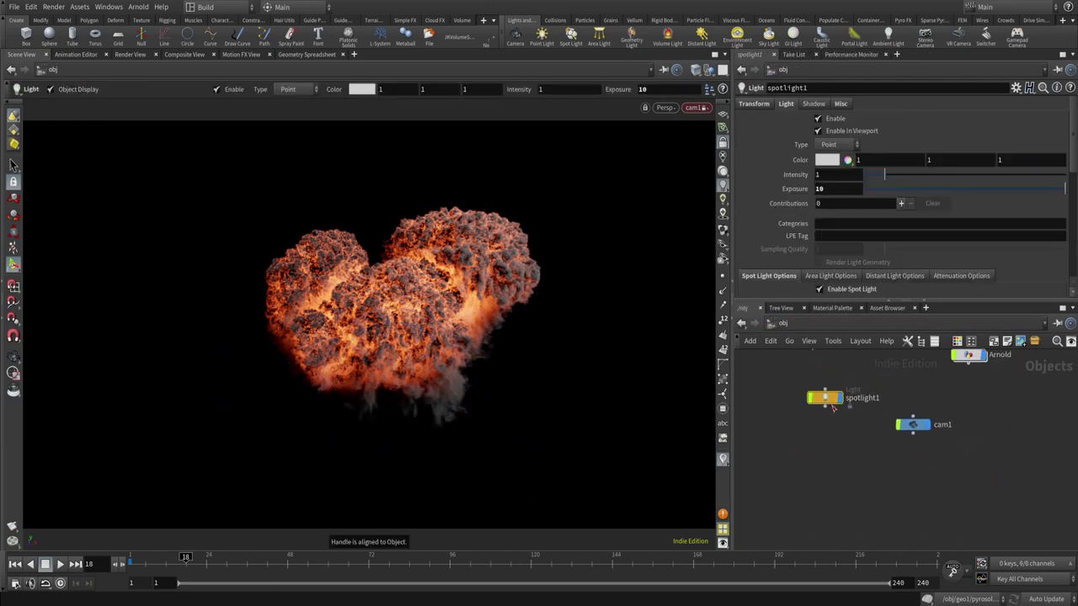
key("l")
key("Tab")
mouse_move(849, 462)
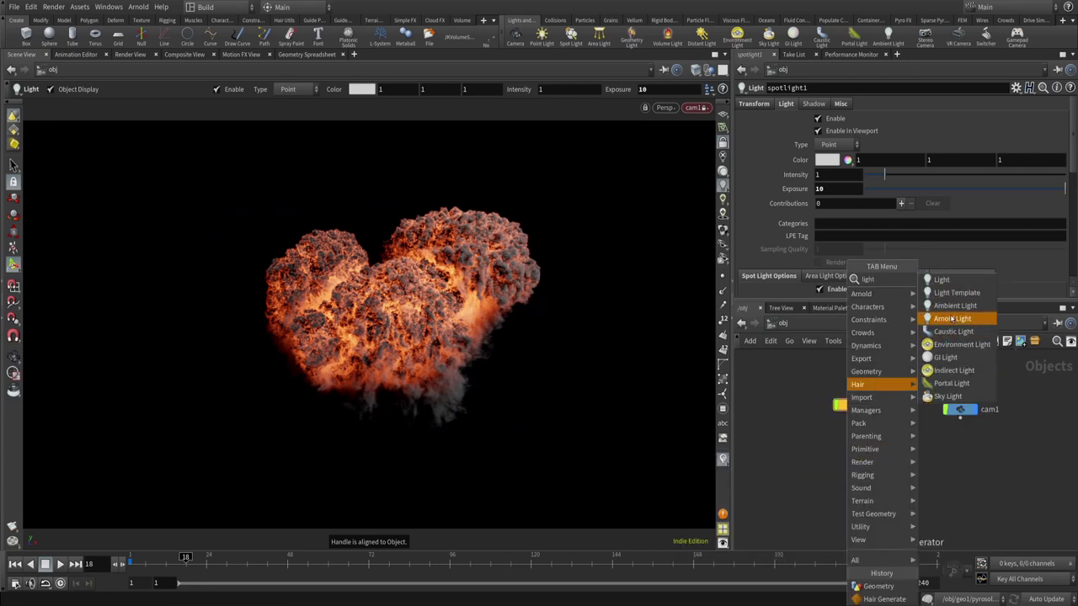
left_click(951, 318)
left_click(841, 468)
- Link arnold_light1's Translate to spotlight1's as a relative reference
left_click_drag(880, 392, 879, 394)
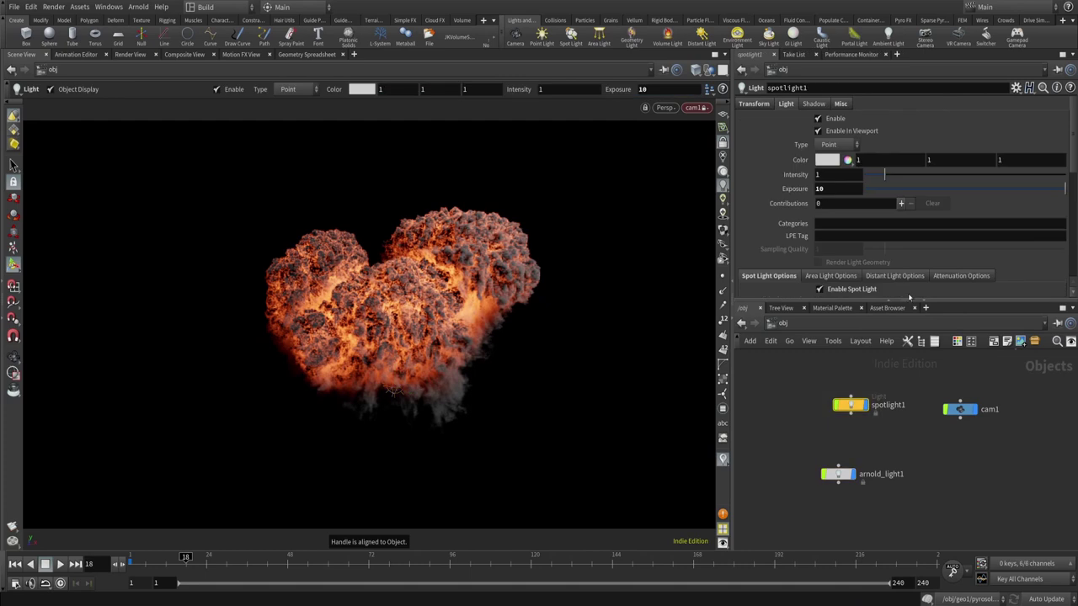
left_click(754, 104)
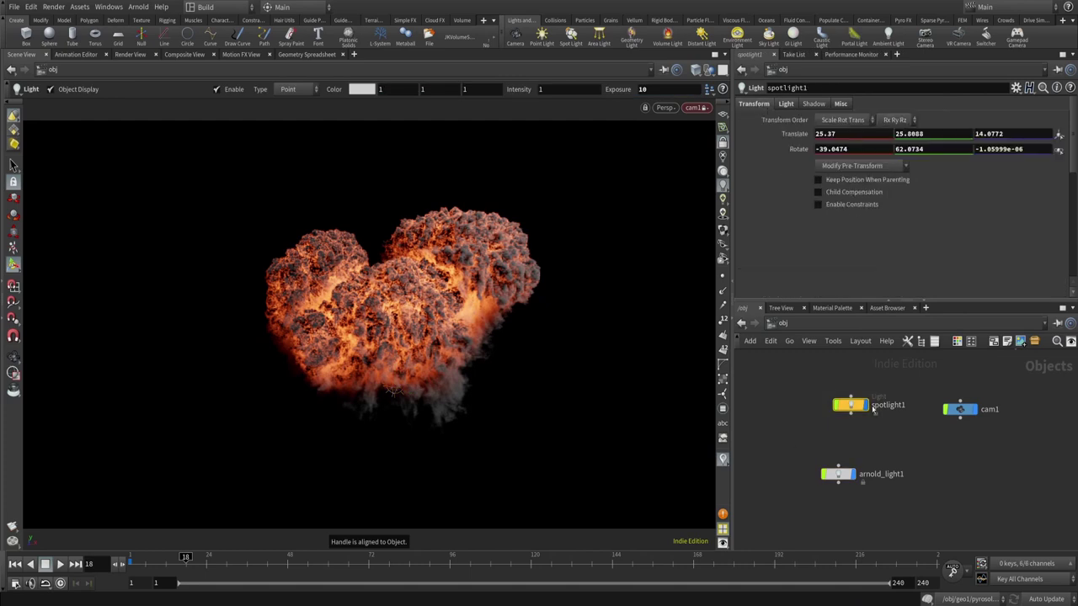
right_click(797, 135)
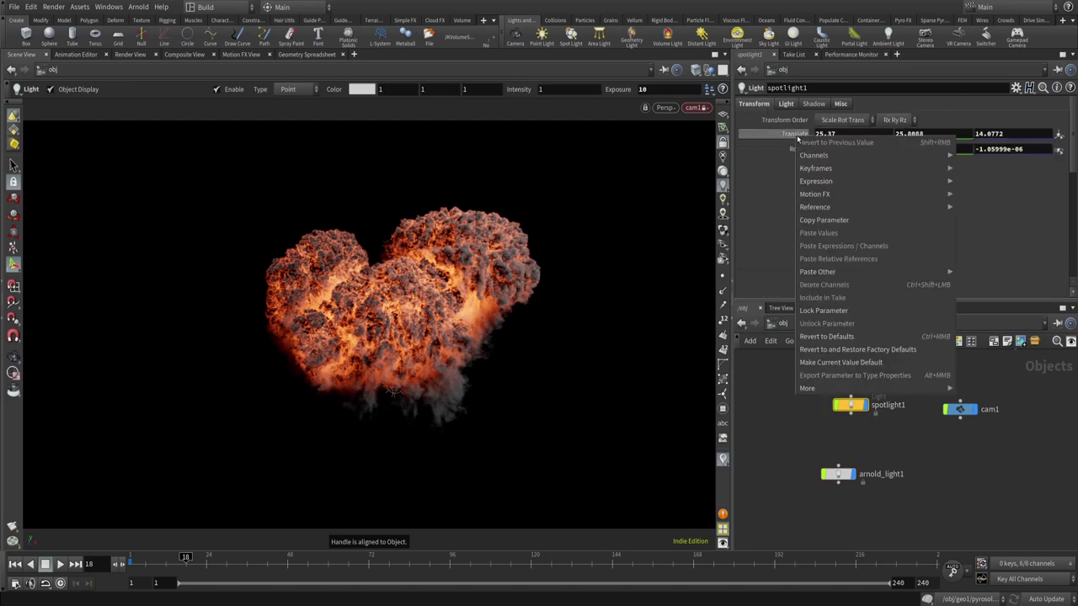
left_click(837, 225)
left_click(838, 473)
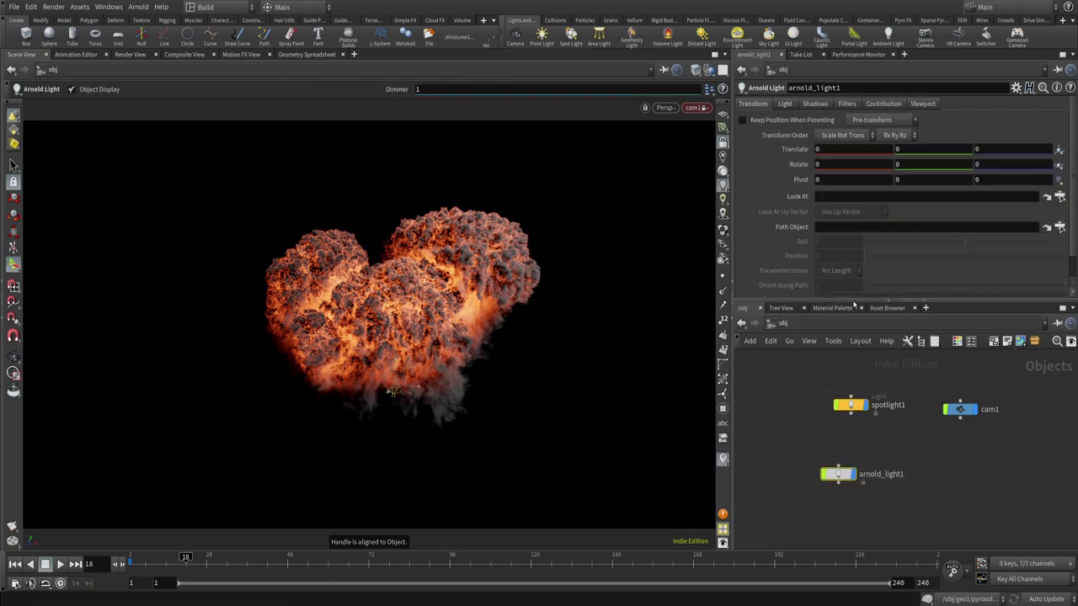
right_click(798, 164)
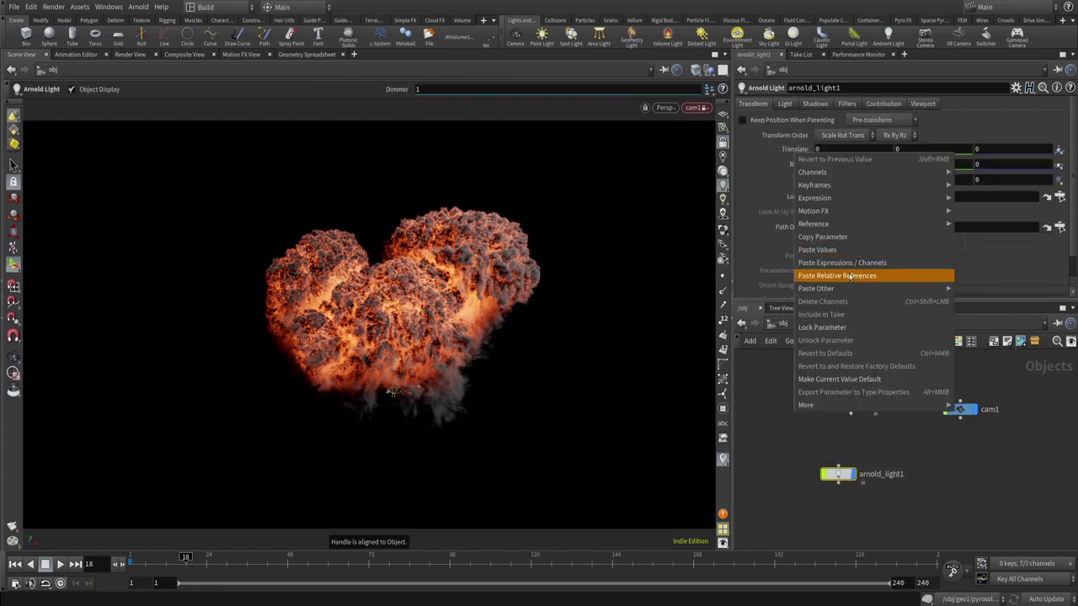
left_click(849, 276)
- Link arnold_light1's Rotate to spotlight1's as a relative reference
left_click(846, 402)
right_click(800, 149)
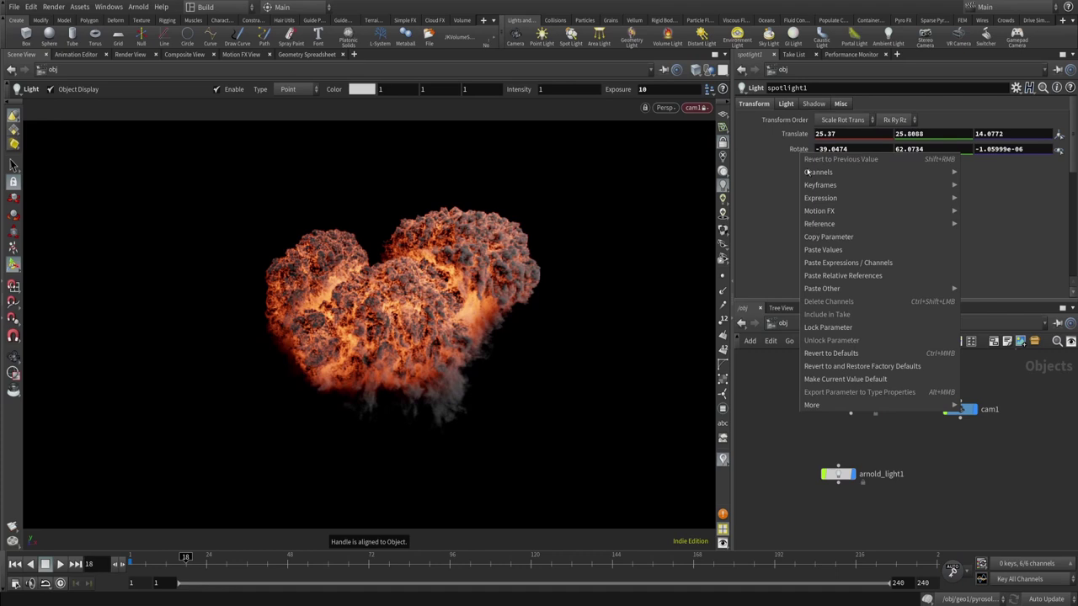
left_click(834, 236)
left_click(838, 474)
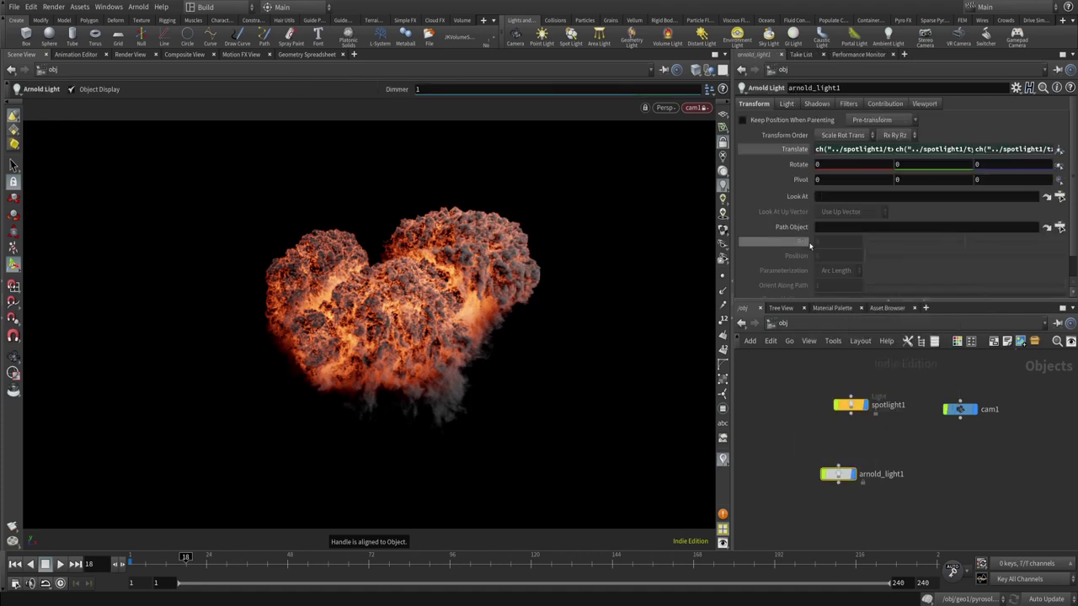
right_click(799, 166)
left_click(840, 289)
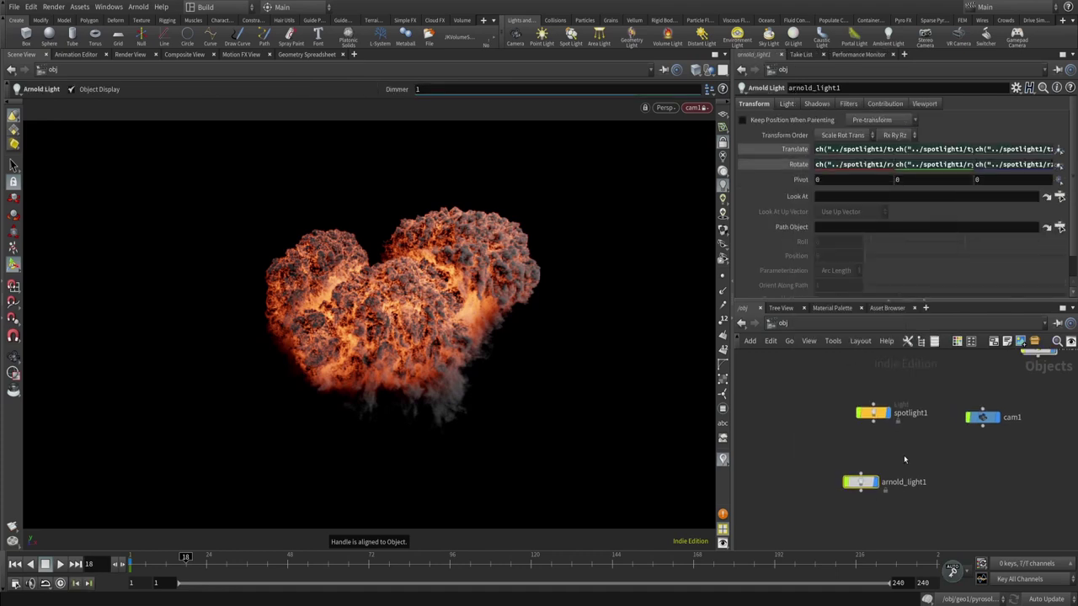
- Set arnold_light1's Light Type to Spot on the Light tab
left_click(904, 459)
left_click(786, 104)
left_click(839, 119)
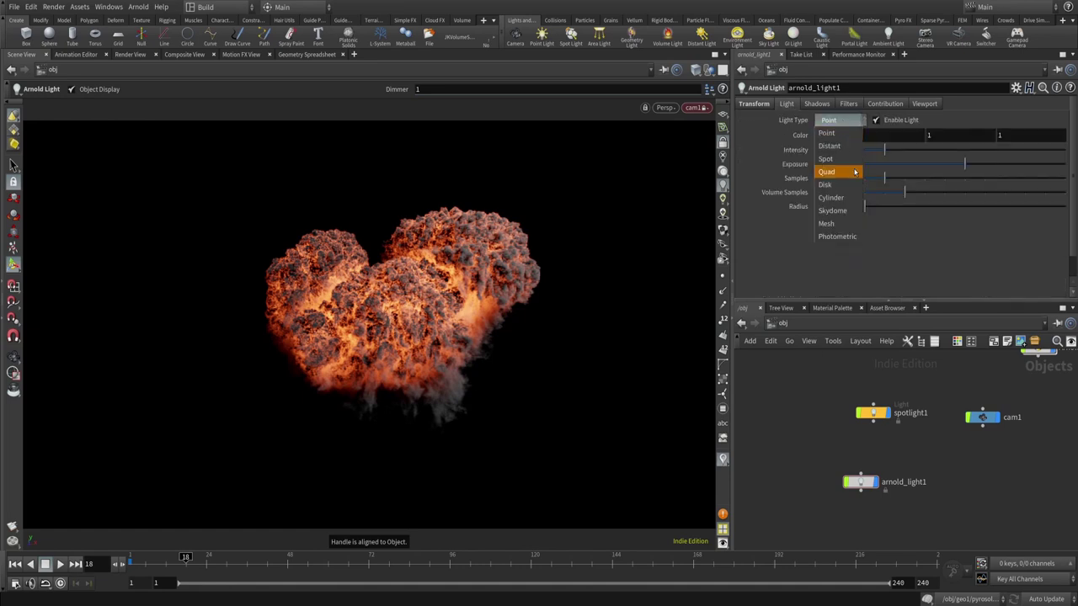
key("Escape")
- Switch to the /out network to add a render node
left_click(783, 324)
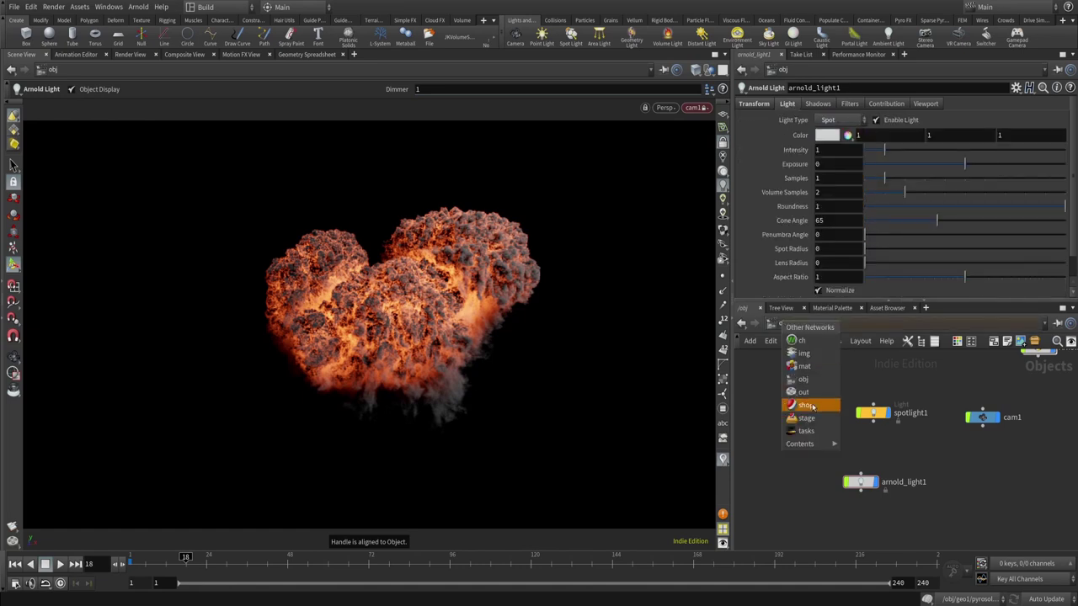
left_click(810, 399)
key("Tab")
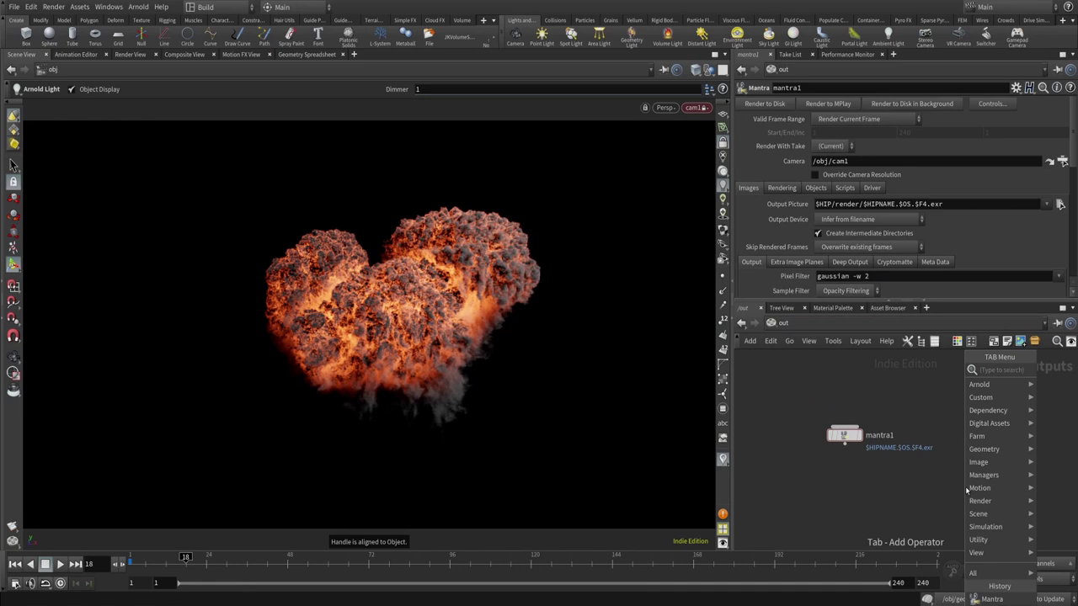
- Add an arnold1 Arnold render node beside mantra1 and clear its Candidate Objects
type("arnold")
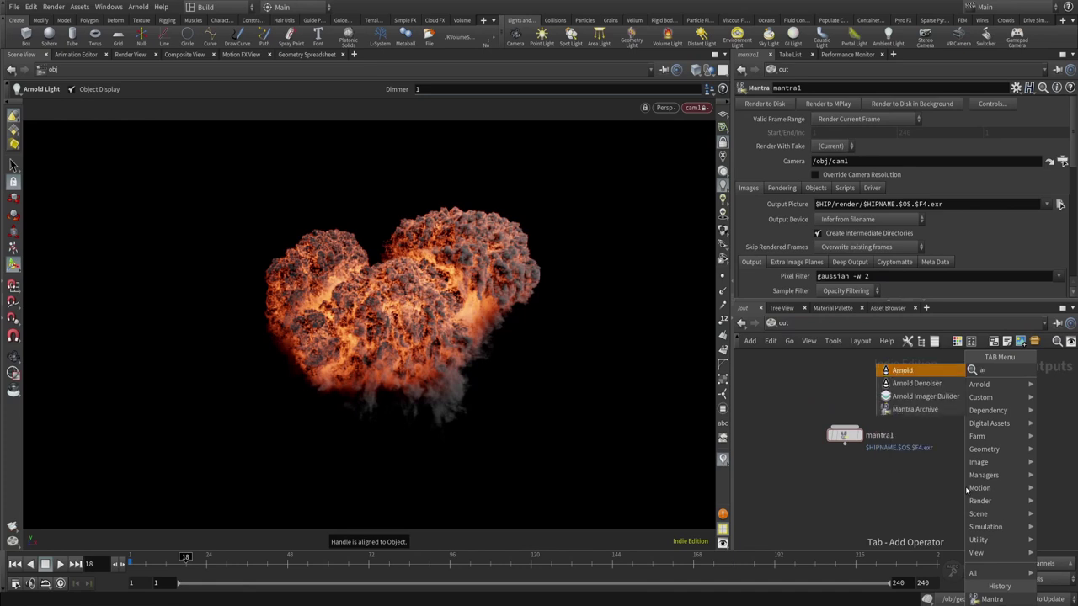
key("Return")
left_click(965, 486)
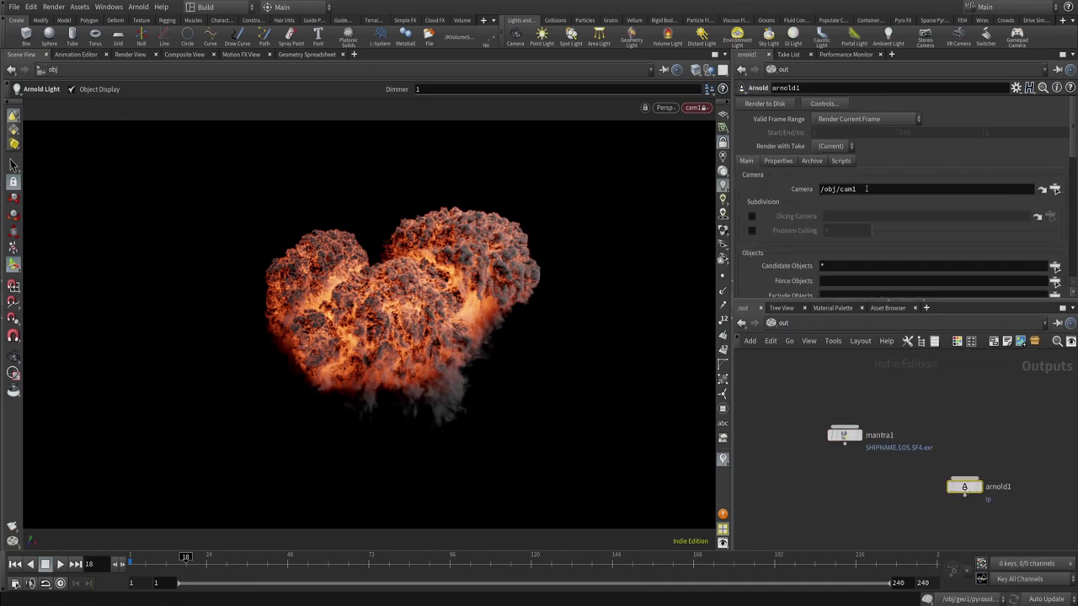
scroll(855, 218, "down", 3)
left_click(859, 221)
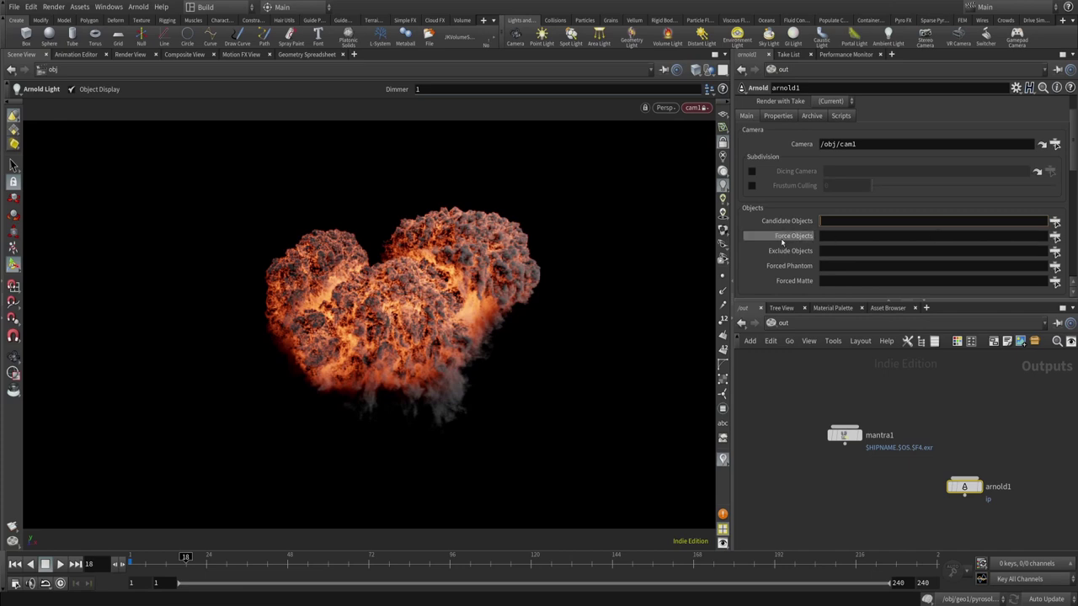
- Set arnold1's Force Objects to Arnold and Force Lights to arnold_light1
left_click(1055, 237)
left_click(902, 84)
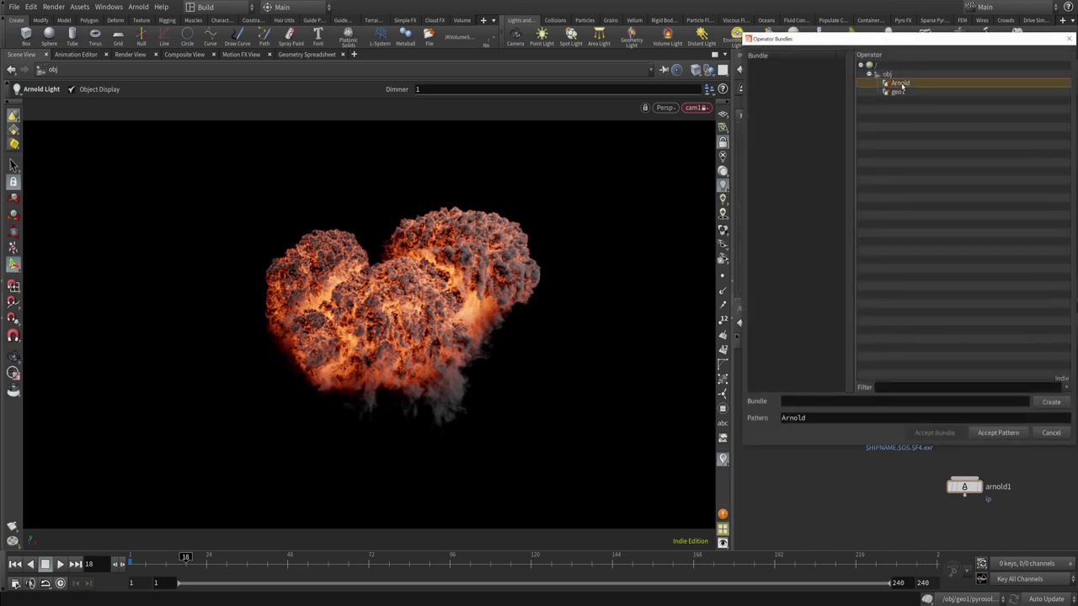
double_click(902, 85)
scroll(878, 265, "down", 5)
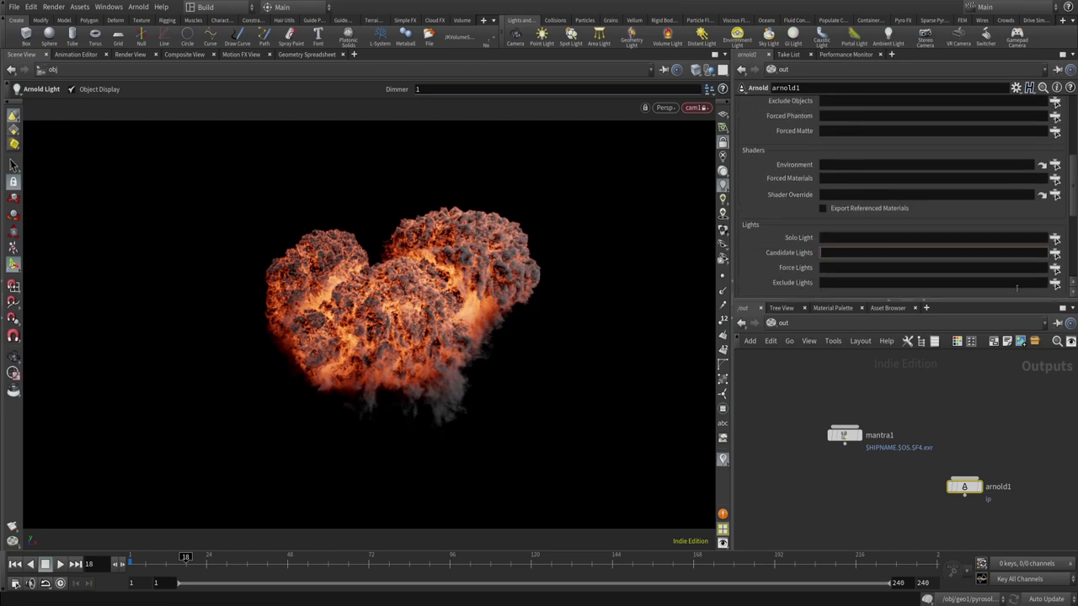
left_click(1056, 268)
left_click(918, 84)
double_click(918, 84)
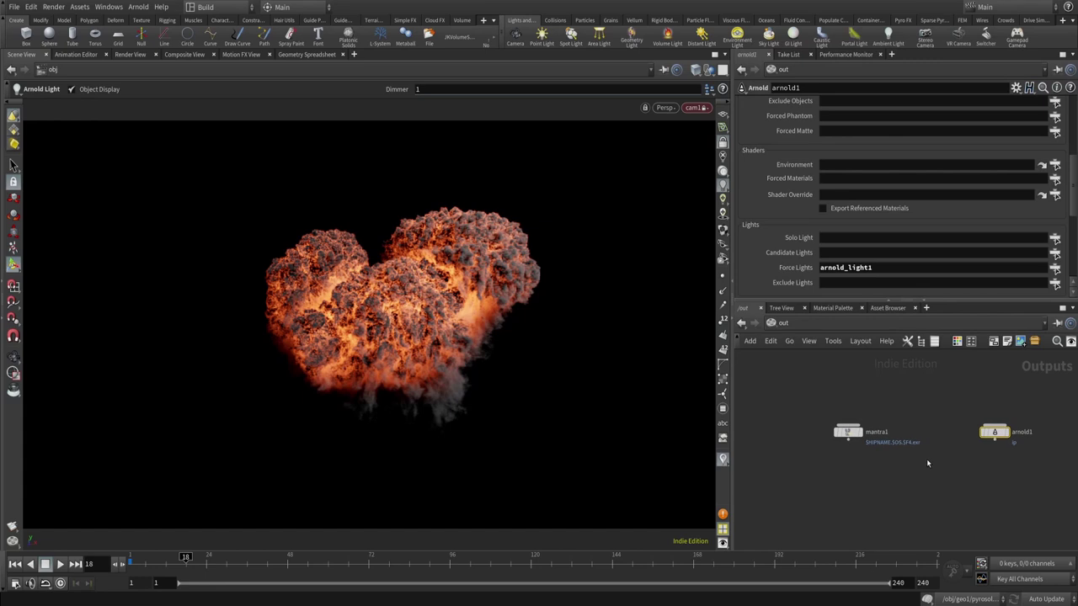
key("ctrl+shift+s")
- Render frame 18 through /out/arnold1, showing a solid magenta volume, then stop and return to /obj
left_click(1053, 594)
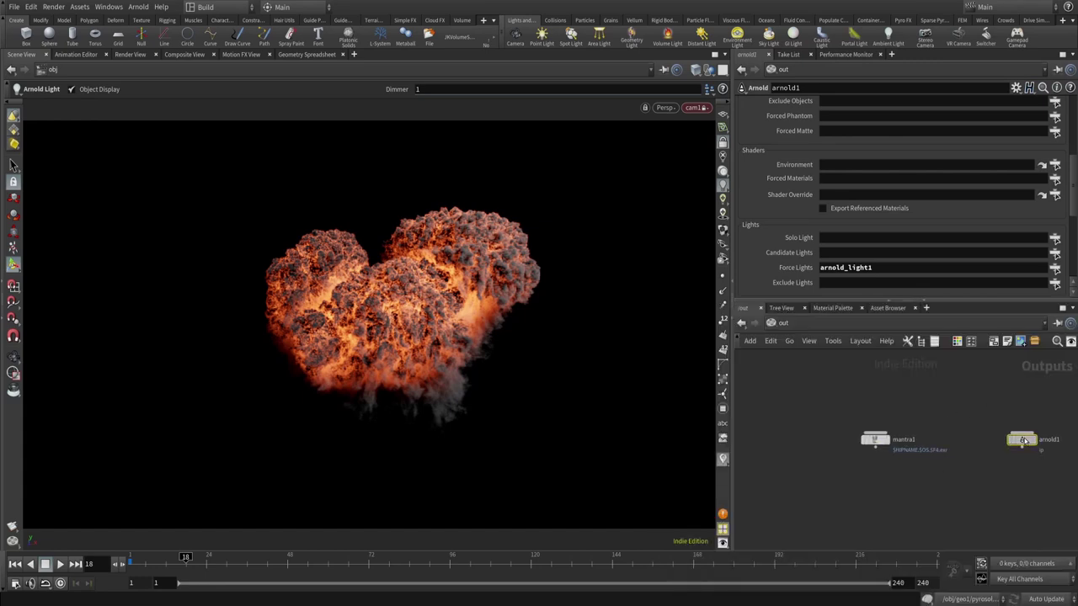
left_click_drag(1023, 440, 1001, 441)
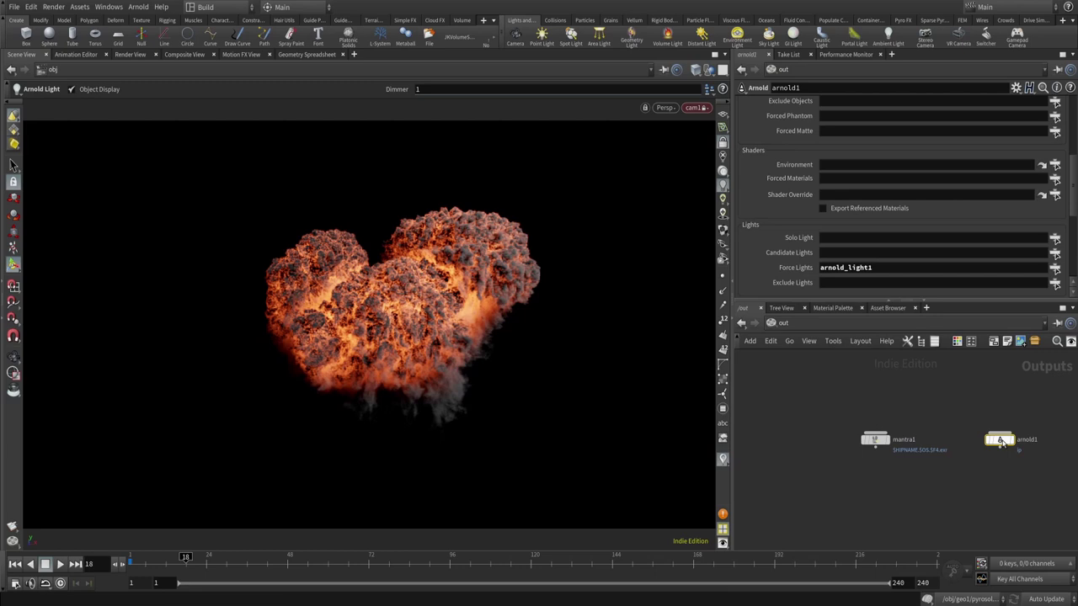
left_click(131, 54)
left_click(139, 73)
left_click(143, 88)
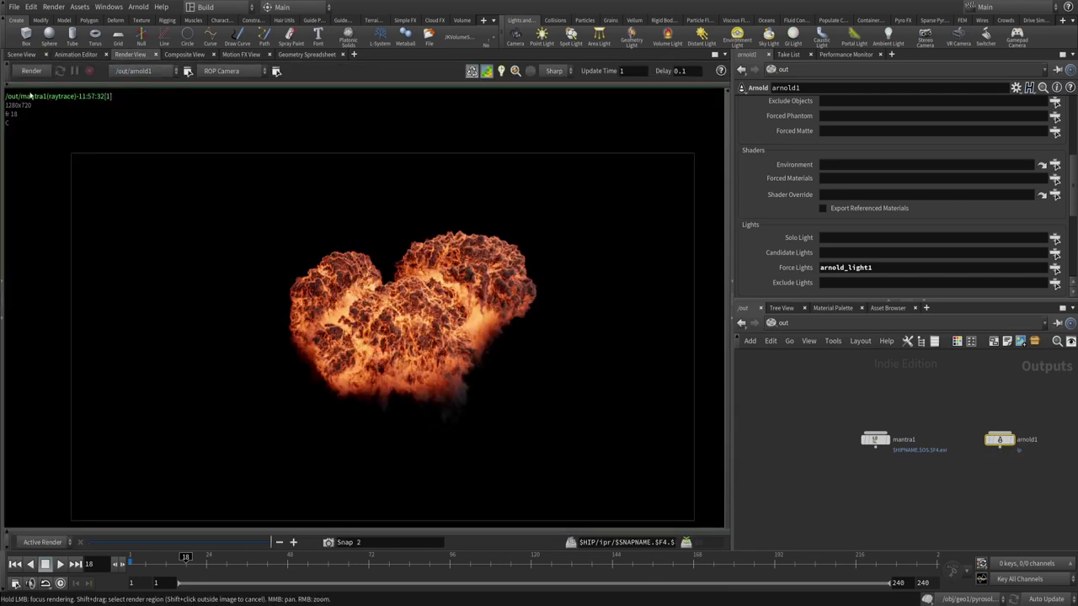
left_click(31, 71)
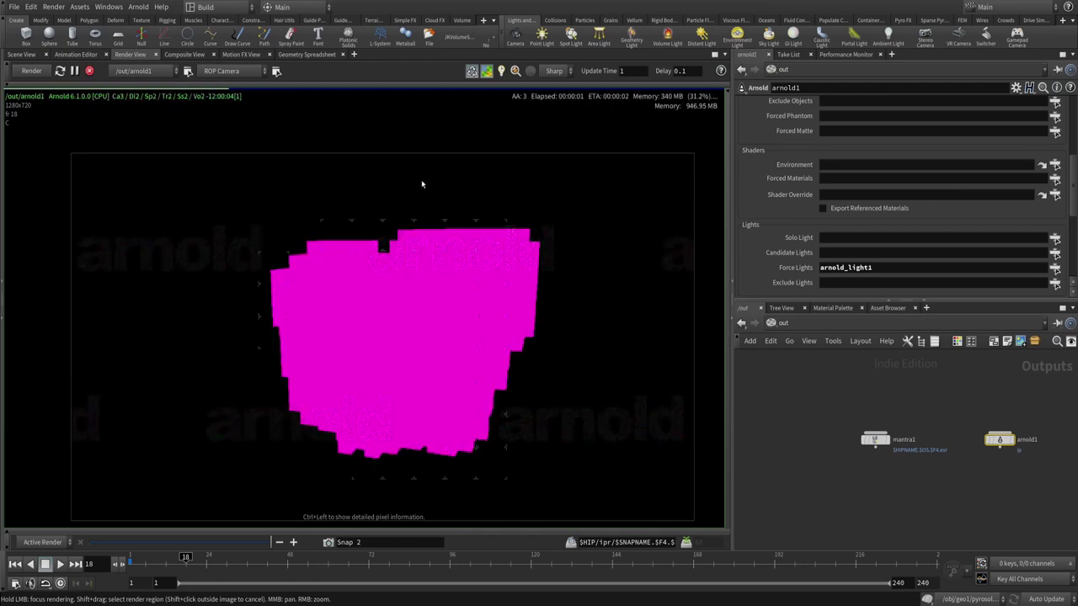
left_click(90, 71)
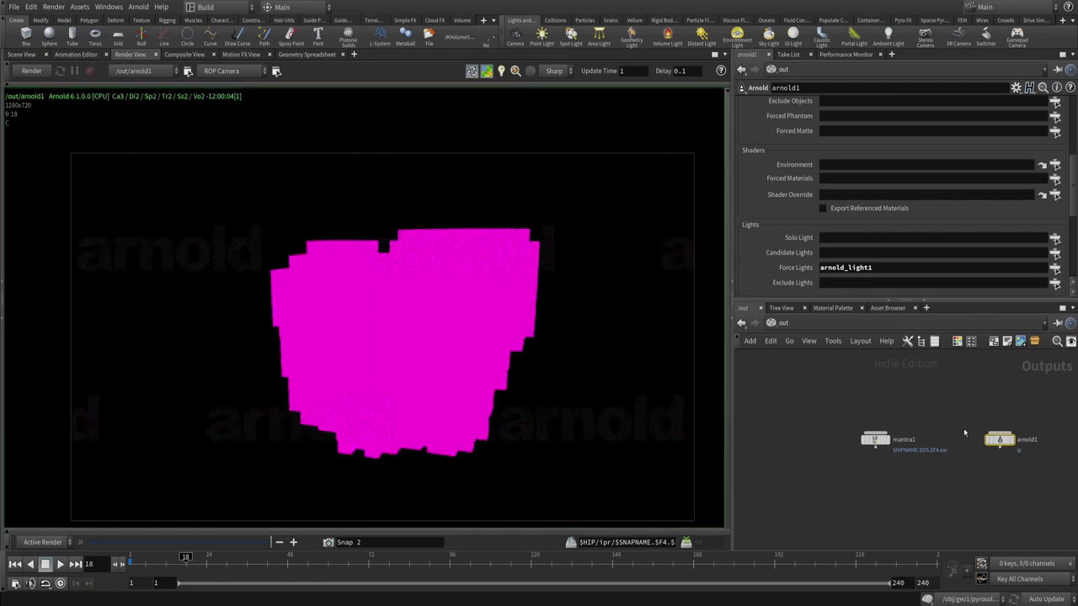
left_click(790, 340)
left_click(804, 384)
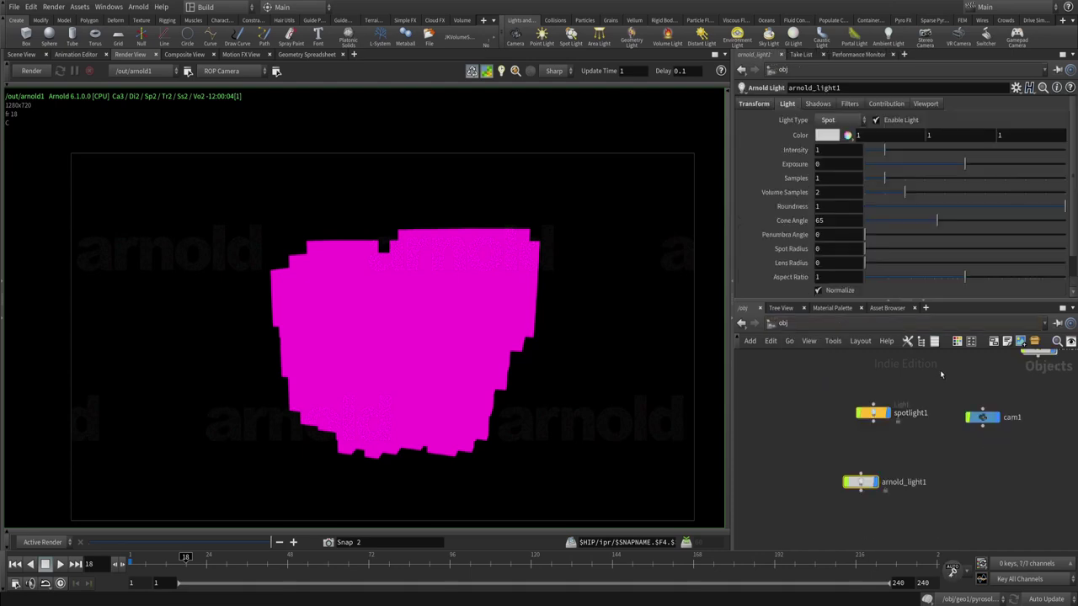
- Look over pyrobakevolume1's settings inside geo1, then go back to the object level
key("Delete")
key("h")
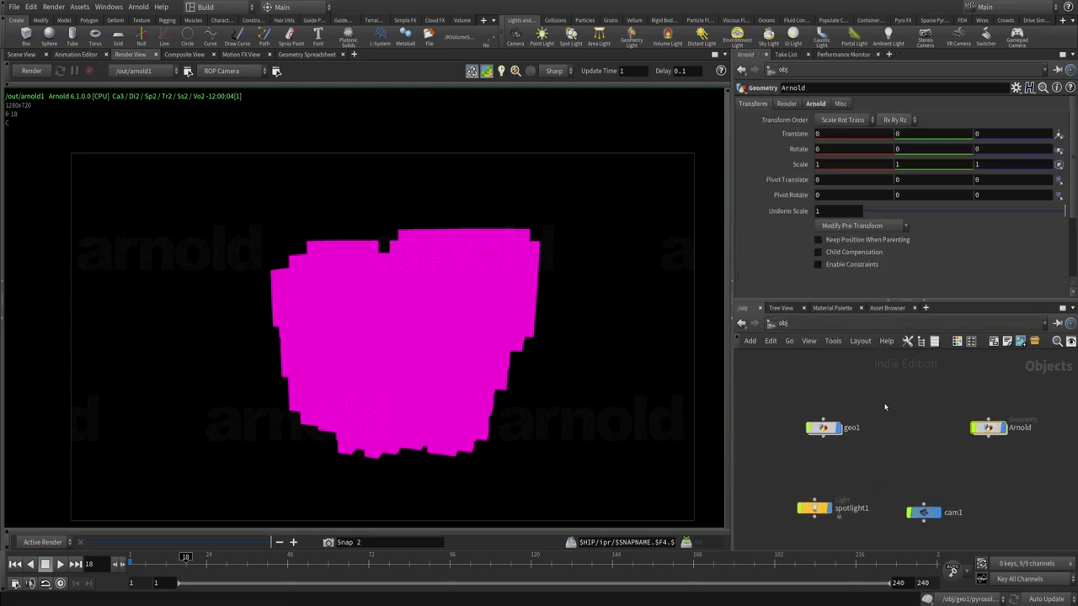
left_click(791, 340)
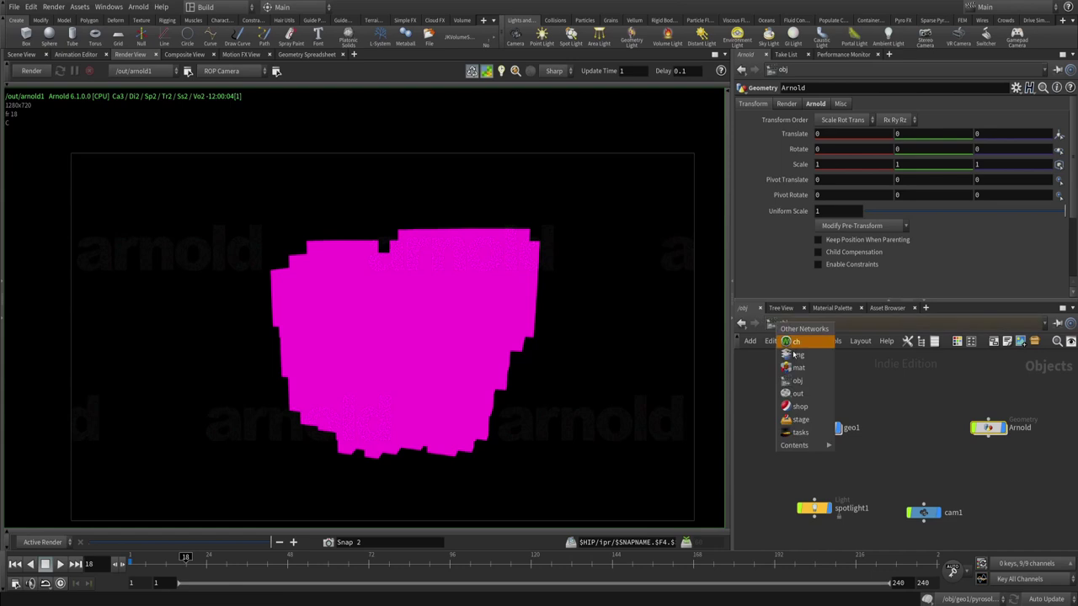
left_click(848, 358)
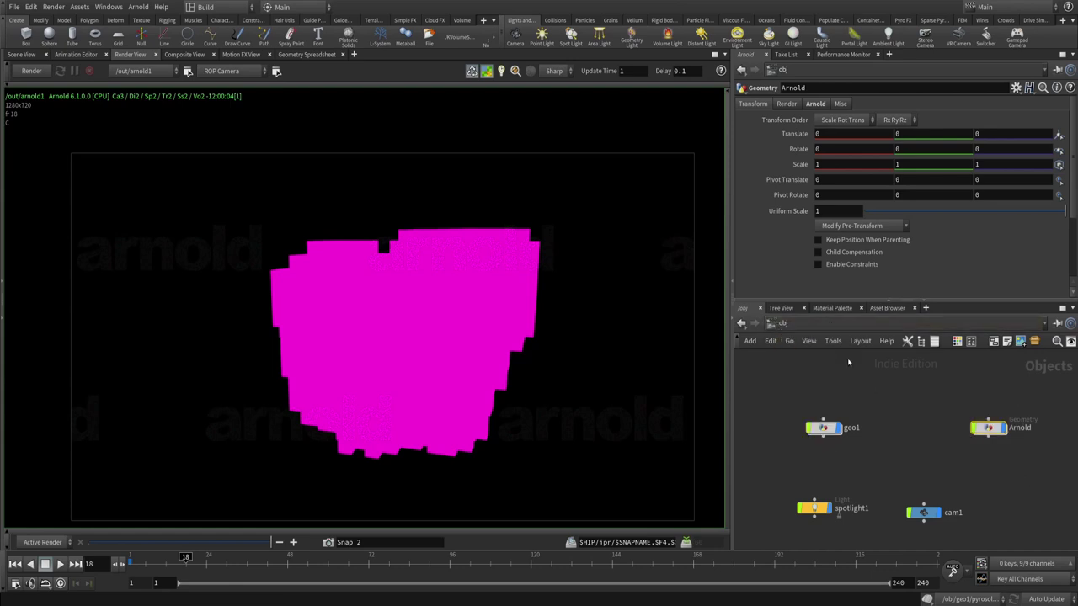
left_click(823, 428)
double_click(822, 428)
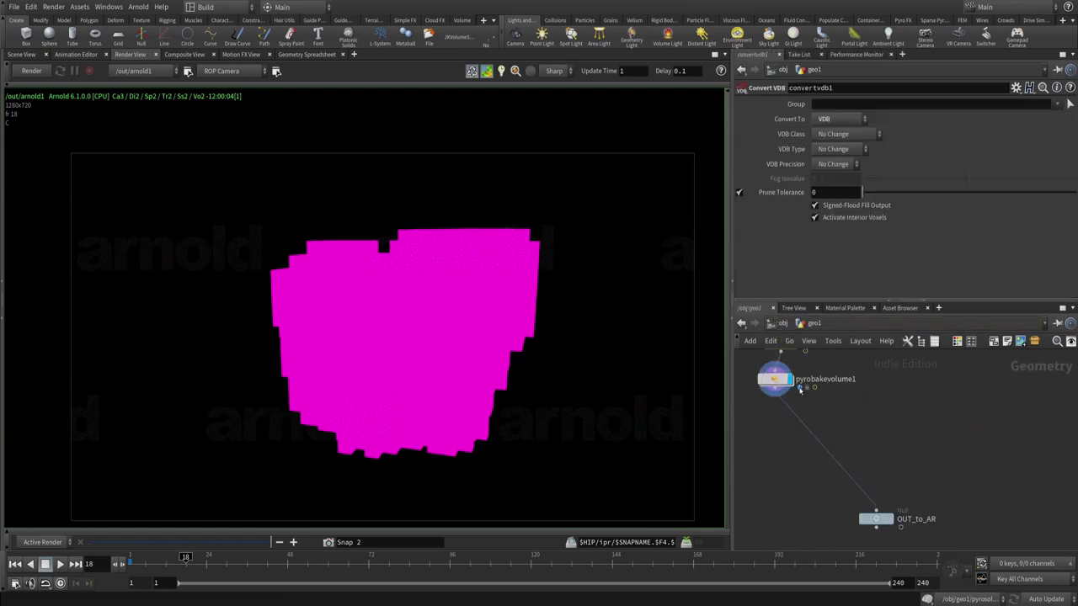
left_click_drag(817, 417, 823, 442)
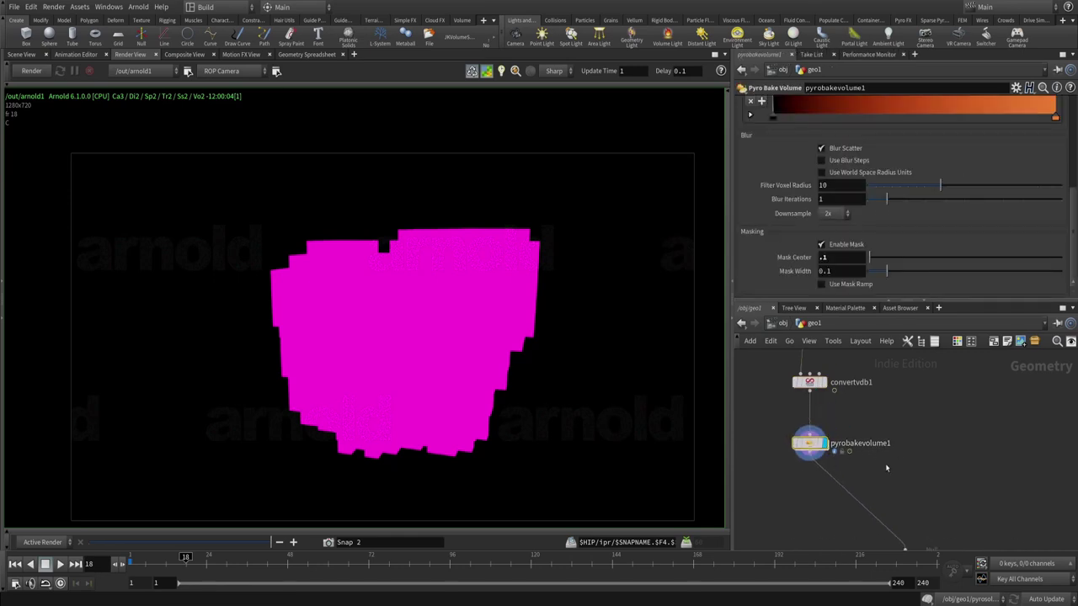
key("u")
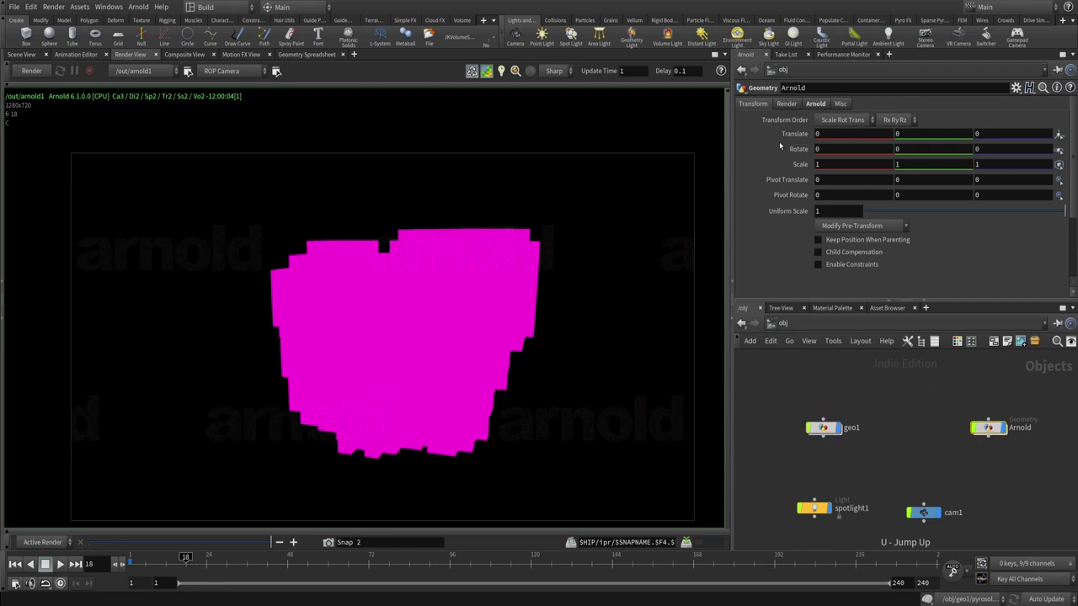
- Give the Arnold object the /mat/arnold_materialbuilder1 material and re-render; it still shows magenta
left_click(787, 104)
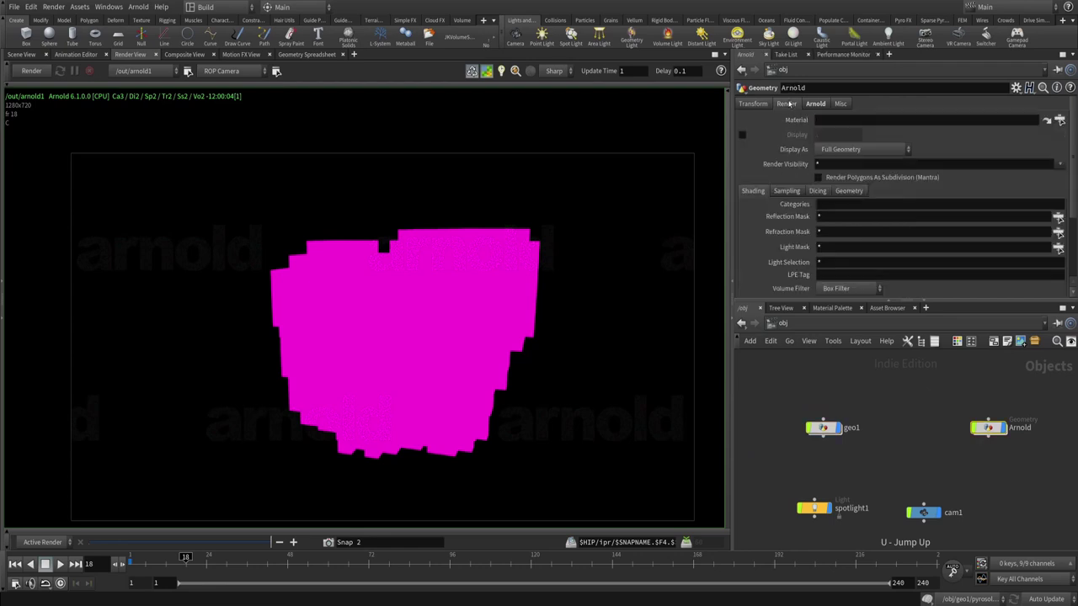
left_click(1046, 121)
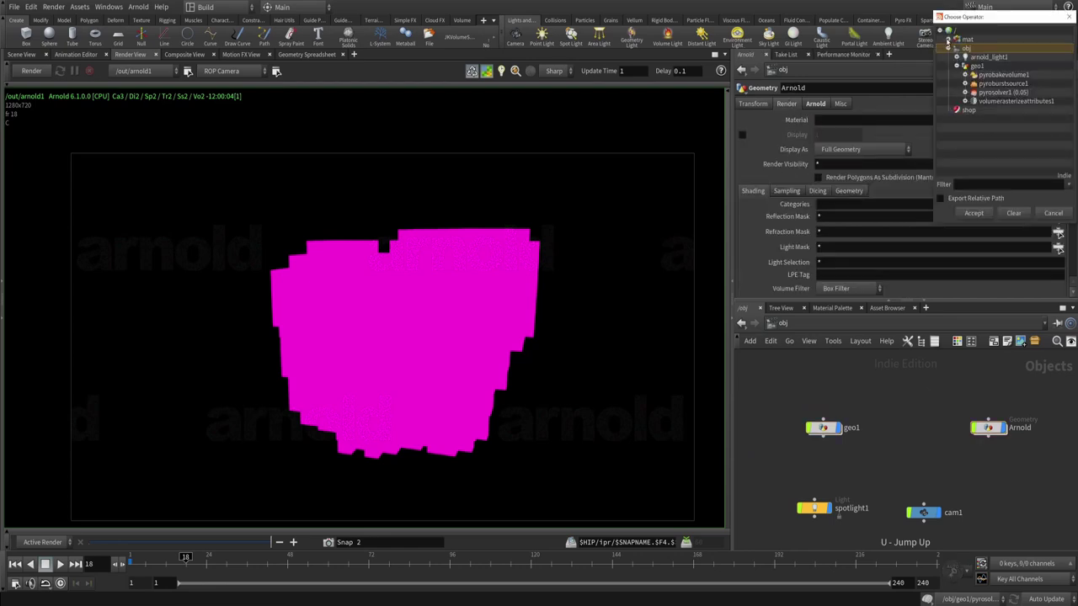
left_click(949, 41)
left_click(982, 48)
left_click(974, 213)
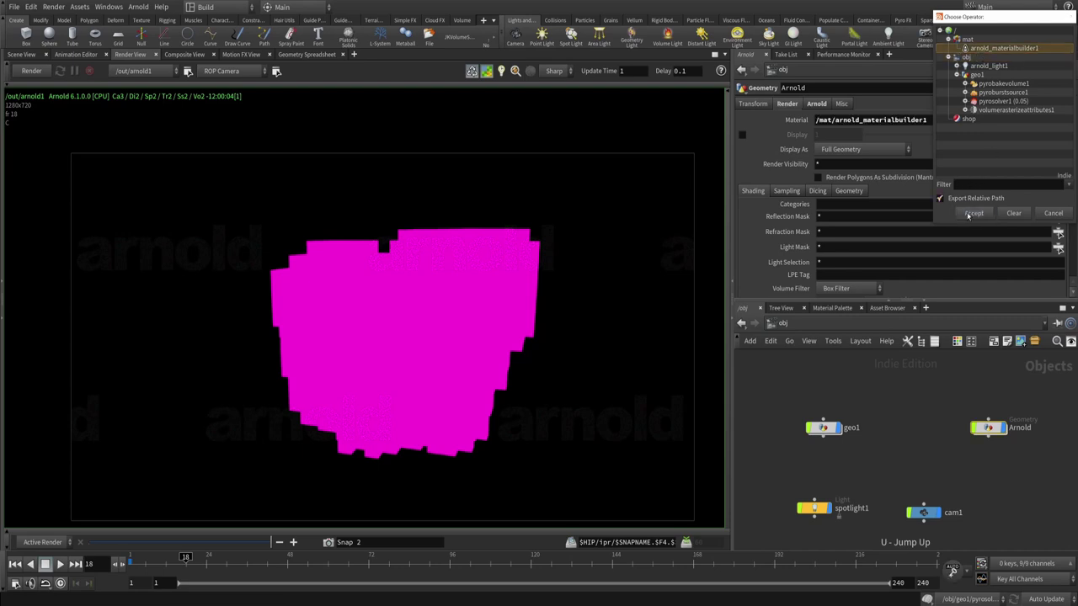
left_click(31, 72)
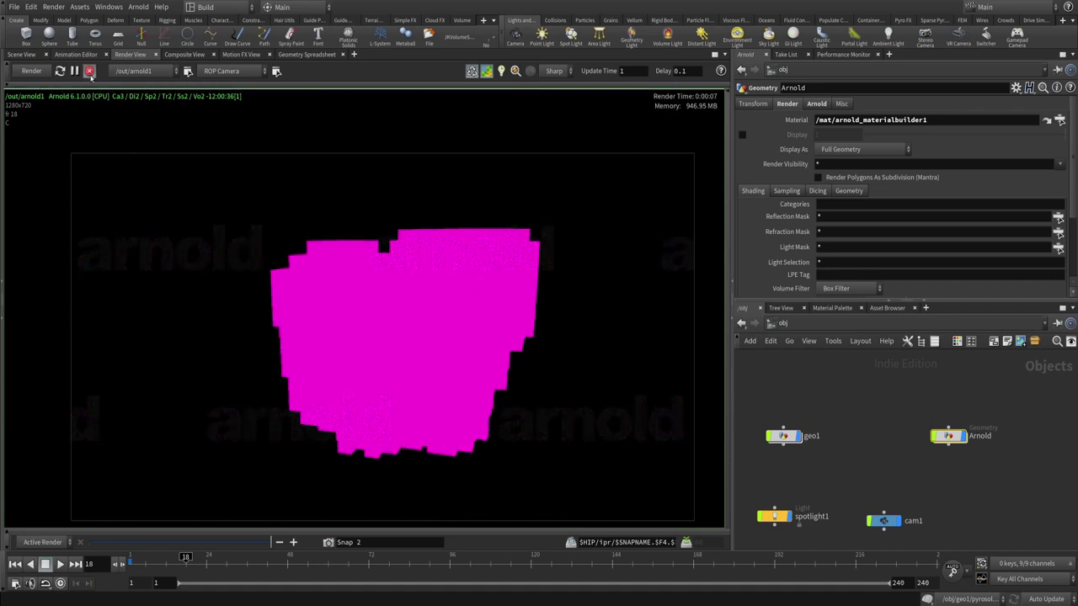
double_click(784, 436)
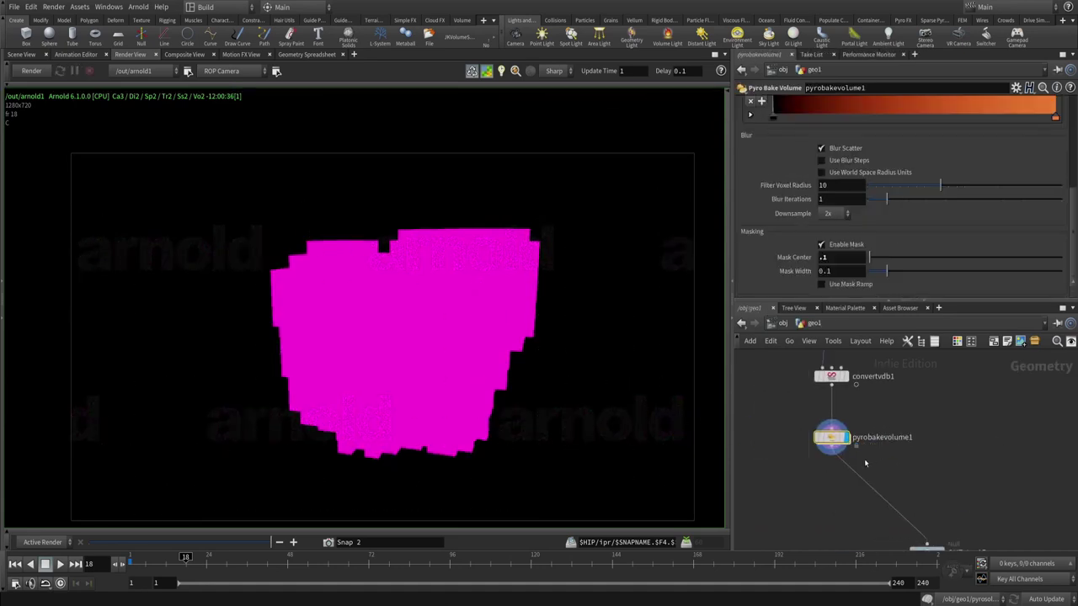
- Dive into geo1, check pyrobakevolume1's info for its shop_materialpath attribute, and open the Tab node menu
key("i")
key("u")
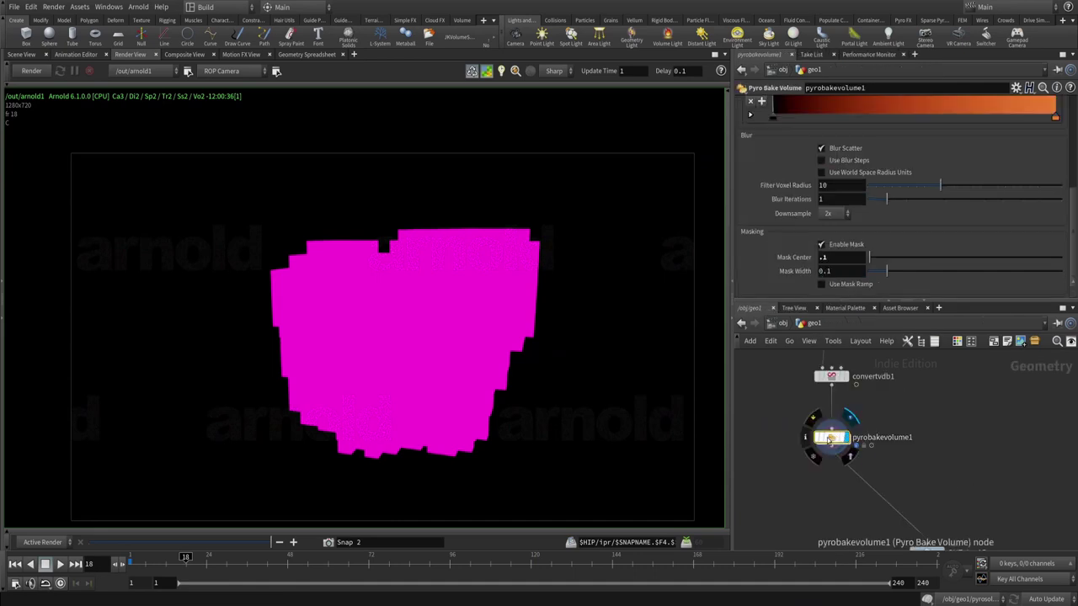
middle_click(873, 452)
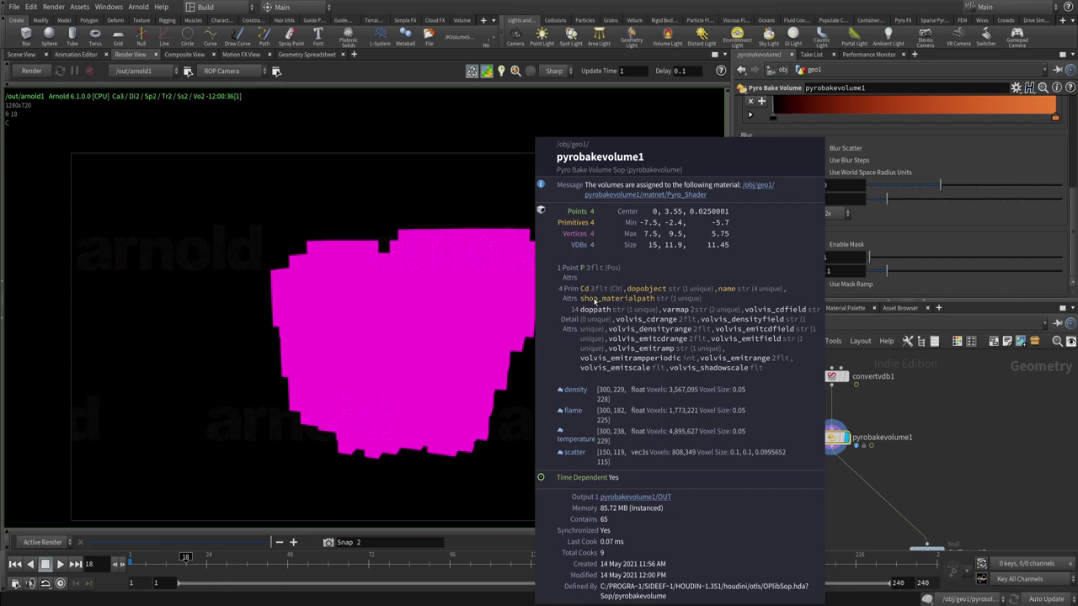
key("u")
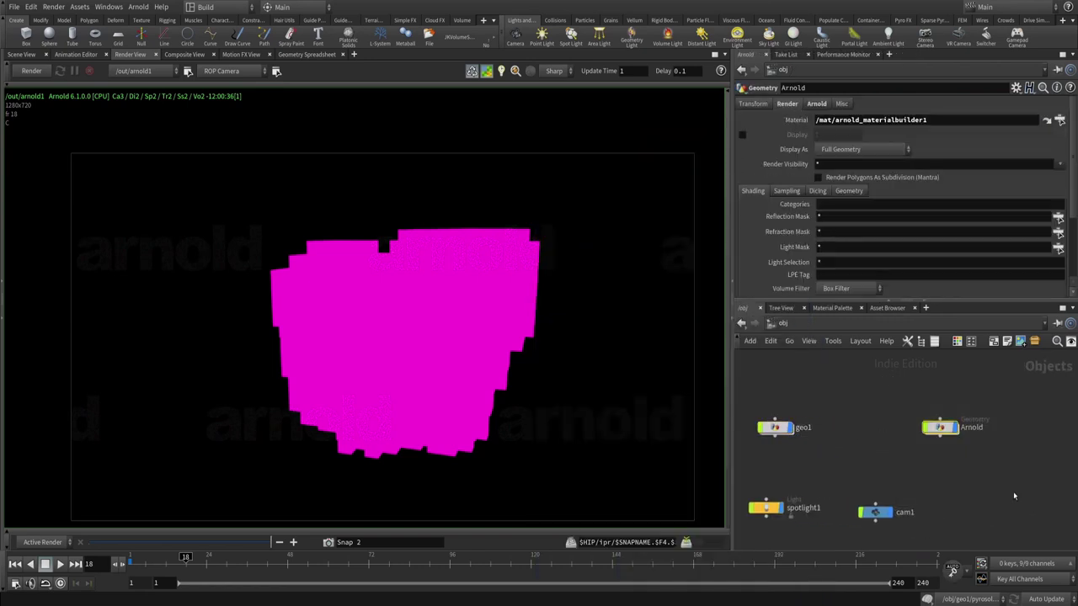
key("i")
middle_click(841, 436)
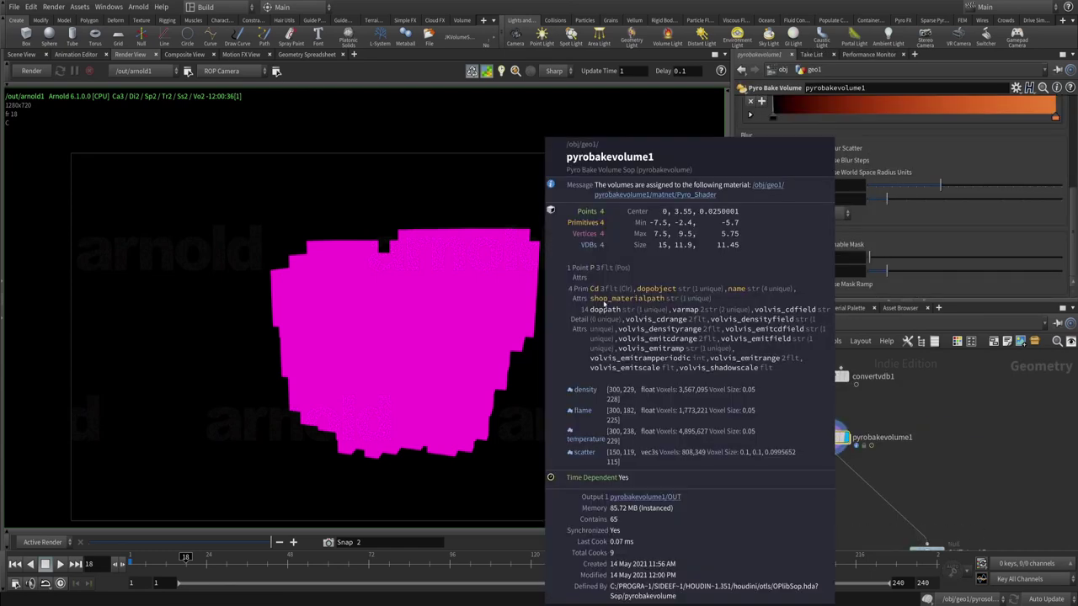
key("Tab")
- Insert an Attribute Delete node between pyrobakevolume1 and OUT_to_AR that deletes the shop_materialpath primitive attribute
type("attr d")
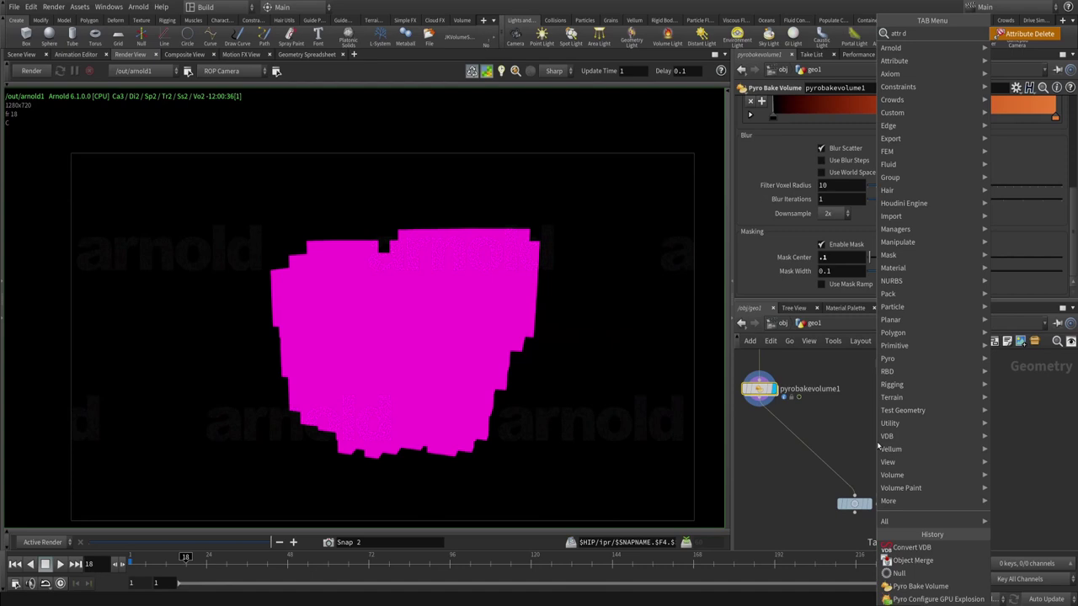
key("Return")
left_click(846, 440)
left_click_drag(847, 440, 813, 459)
left_click(1070, 155)
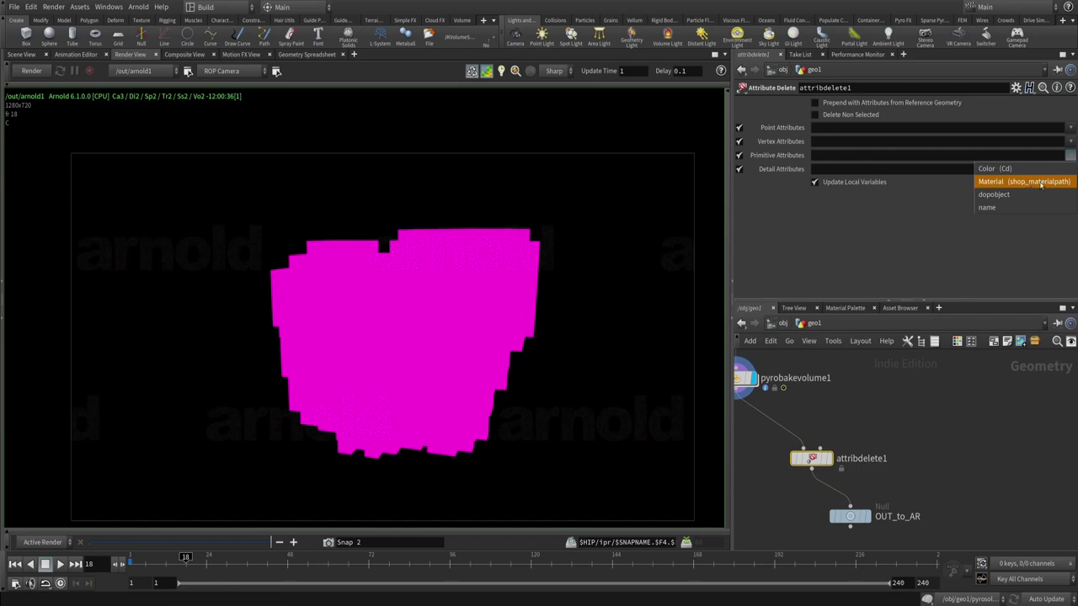
left_click(1047, 182)
- Verify attribdelete1's remaining attributes, then return to /obj and select the Arnold geometry object
middle_click_drag(914, 451, 948, 408)
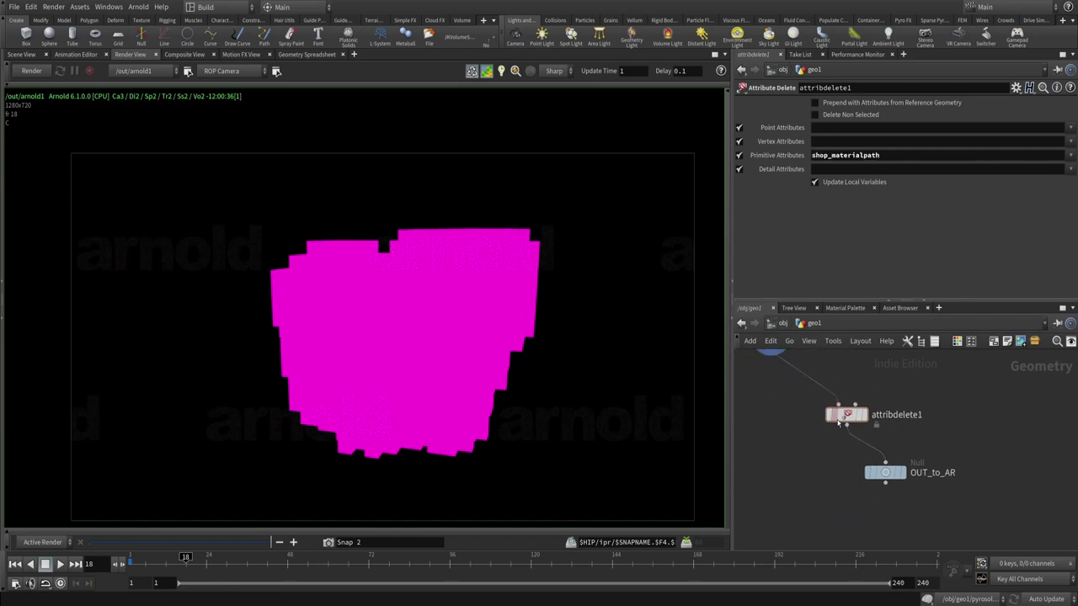
middle_click(847, 415)
key("u")
left_click(950, 432)
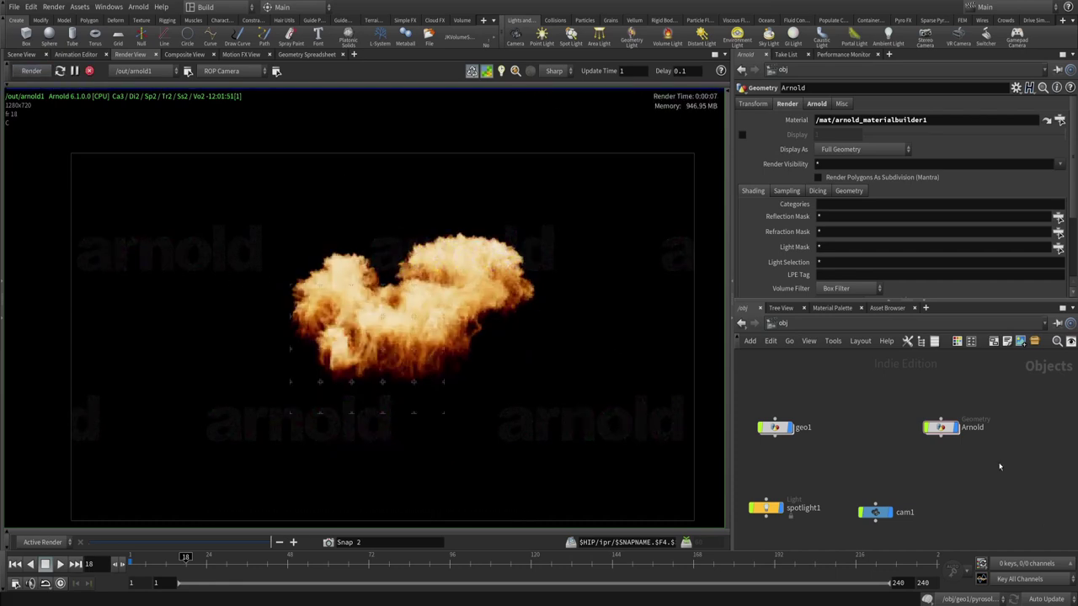
- In /mat's arnold_materialbuilder1, set standard_volume1 Density to 25, then return to /obj
left_click(783, 323)
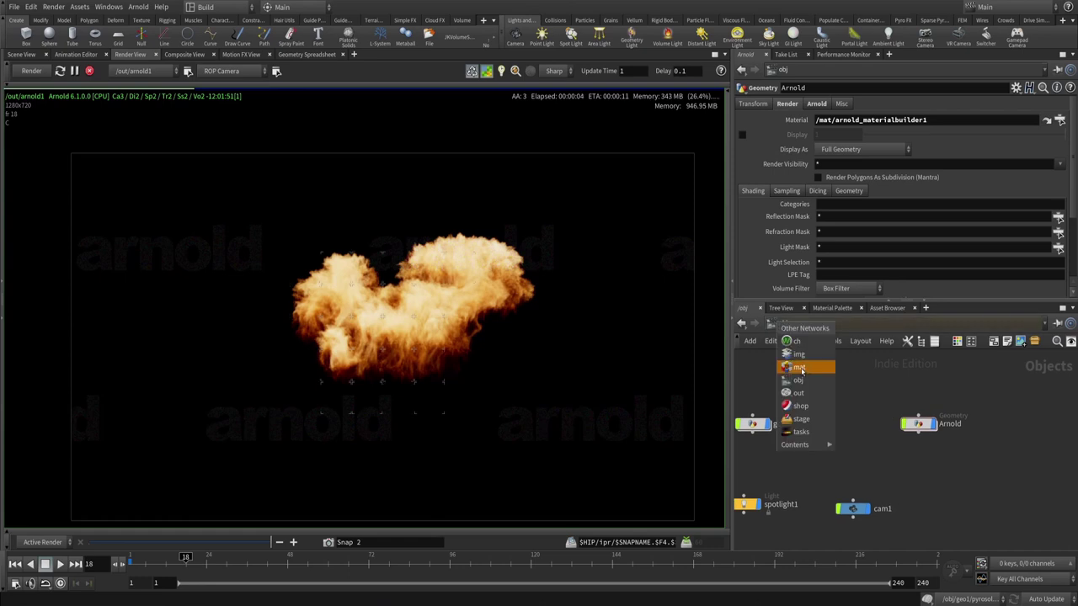
left_click(799, 368)
double_click(888, 425)
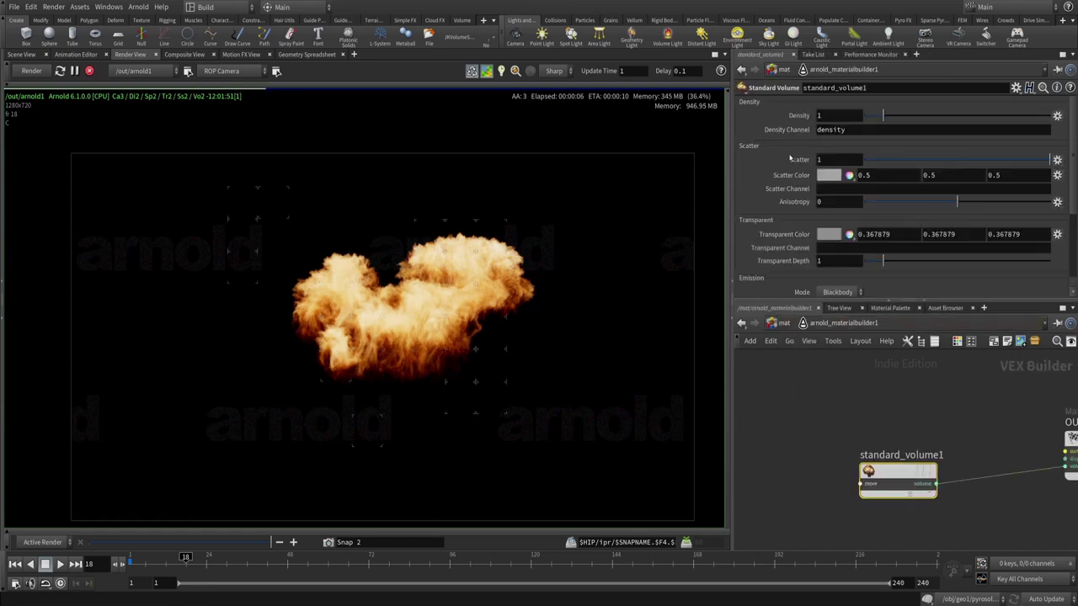
left_click(847, 117)
type("2")
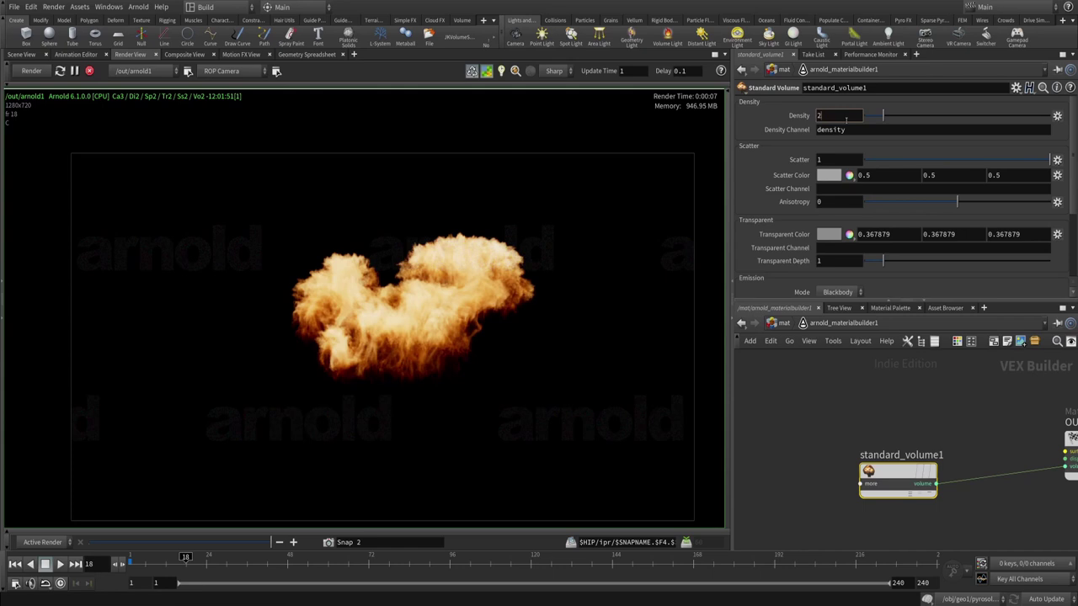
type("5")
key("Return")
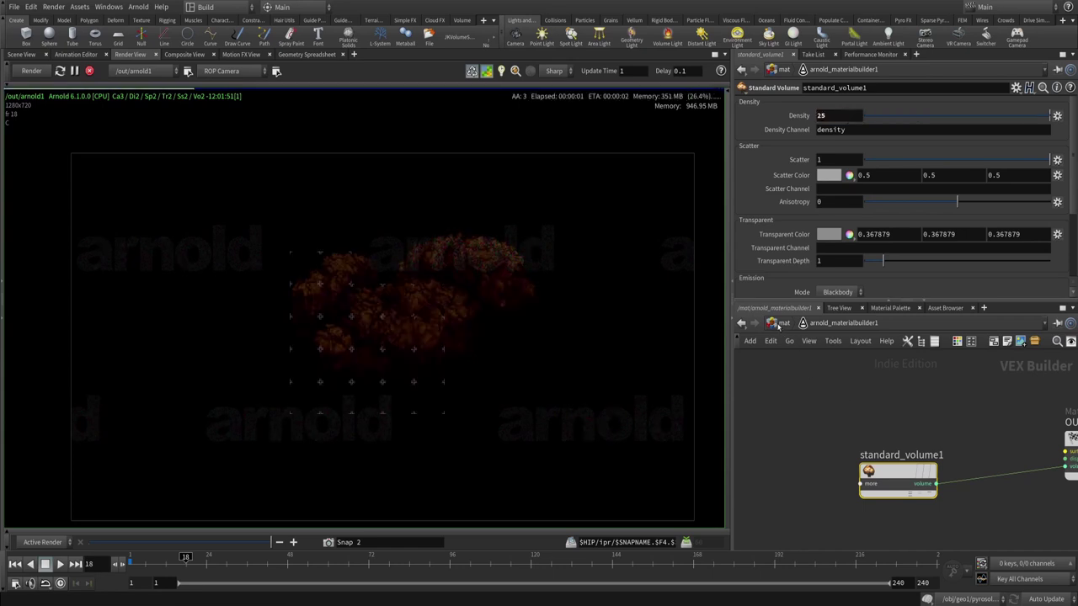
left_click(778, 325)
left_click(799, 380)
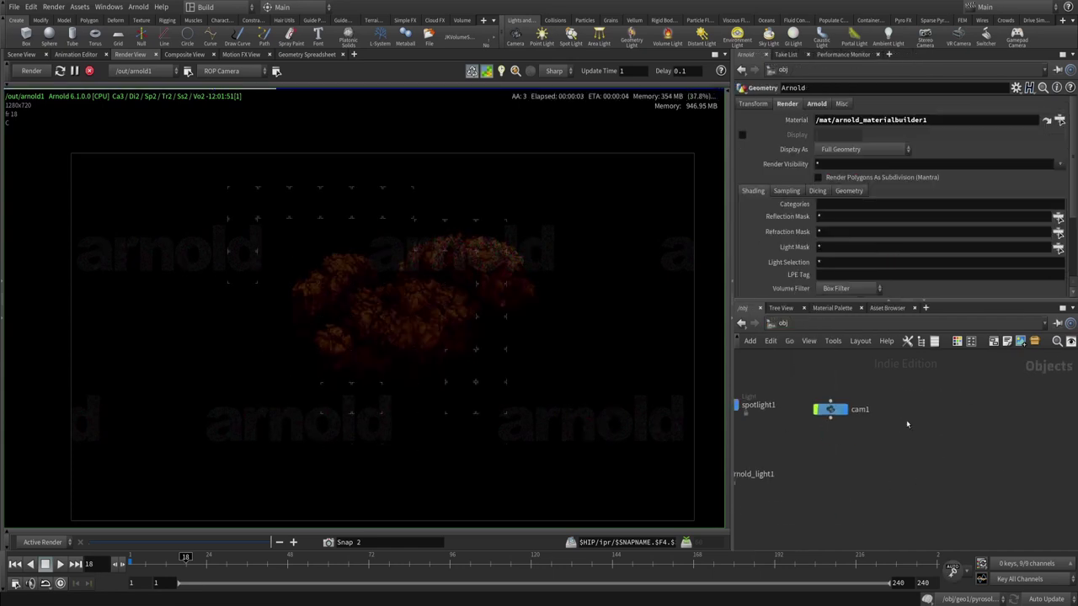
- Select arnold_light1 and try Exposure values of 5 and then 10
left_click_drag(884, 444, 756, 528)
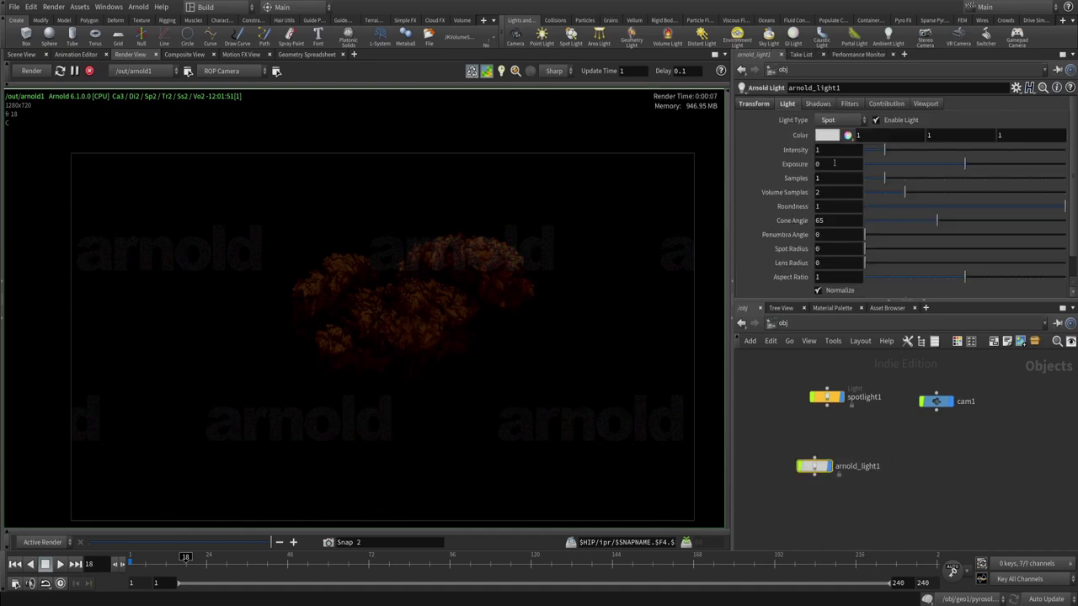
left_click(834, 164)
type("5")
key("Return")
left_click(832, 163)
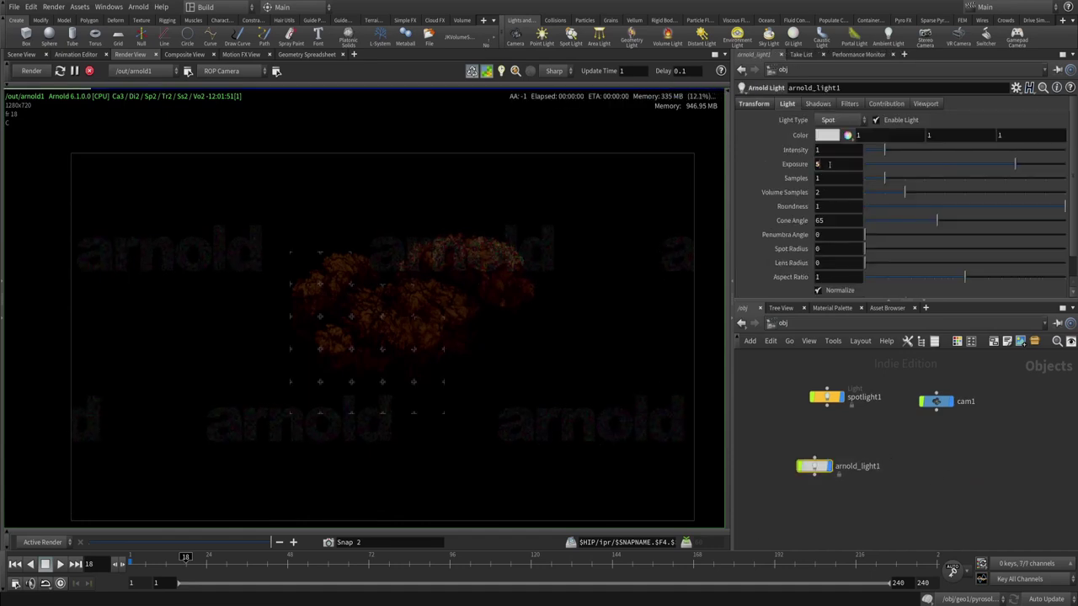
type("10")
key("Return")
- Settle arnold_light1's Exposure at 12 after briefly trying 13
left_click(832, 163)
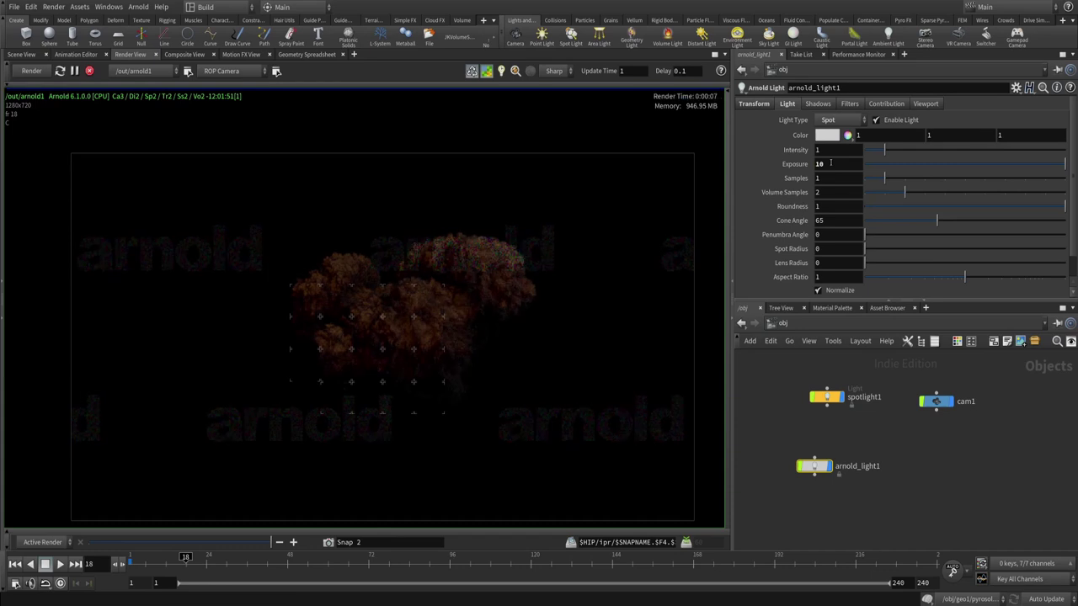
type("13")
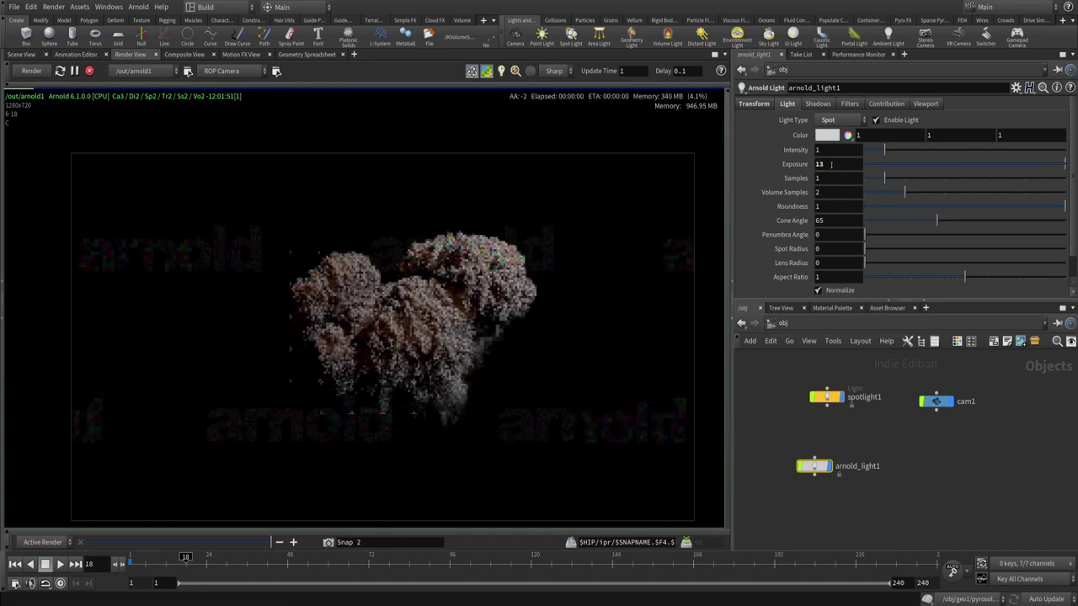
left_click(834, 163)
type("12")
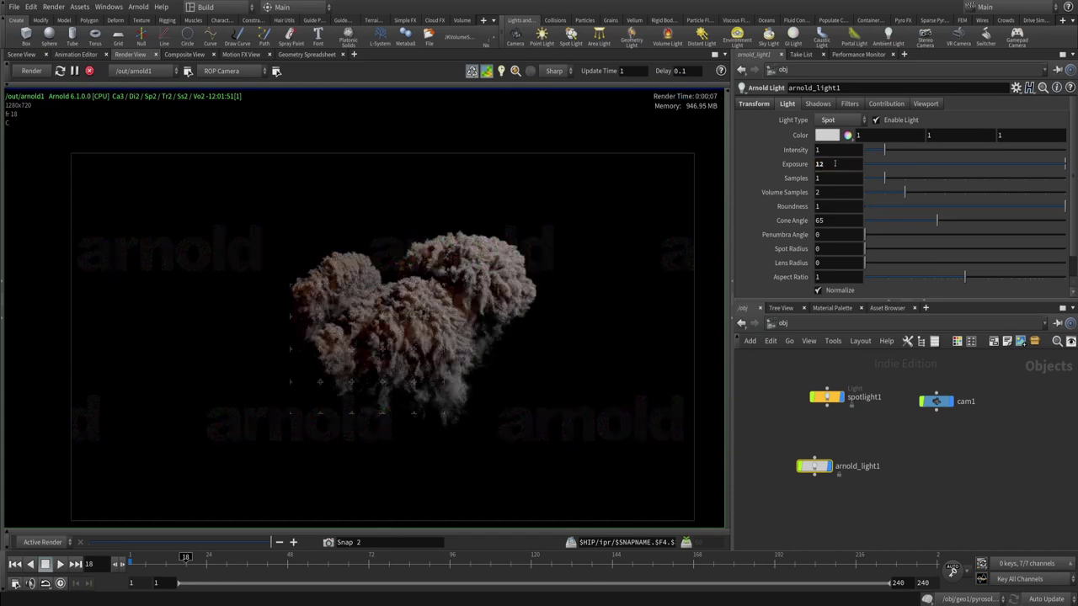
key("Return")
right_click(807, 377)
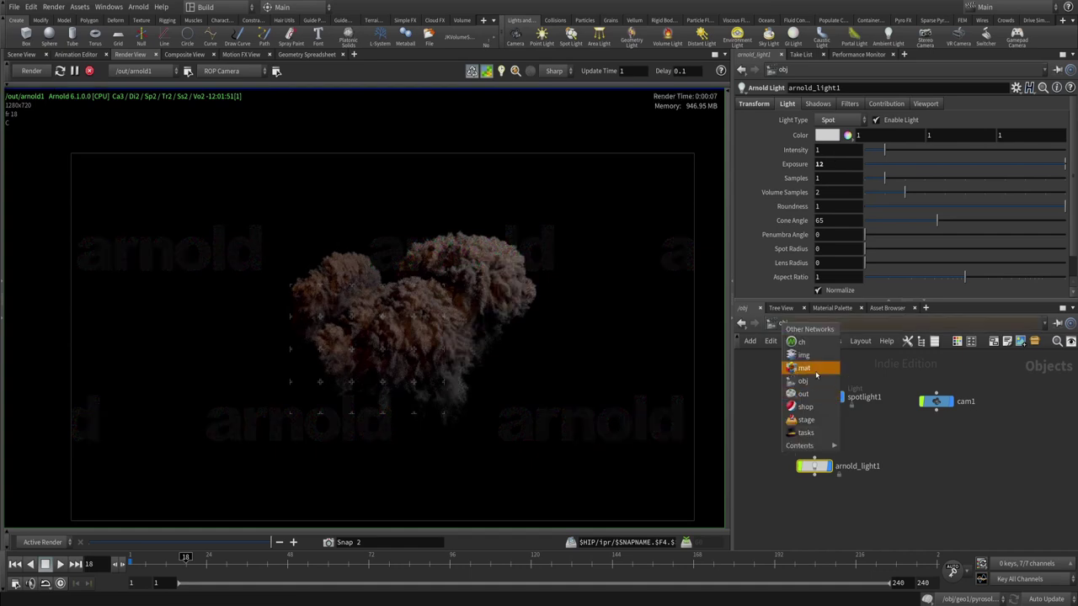
- Inside /mat's arnold_materialbuilder1, move standard_volume1 up and to the left
left_click(815, 402)
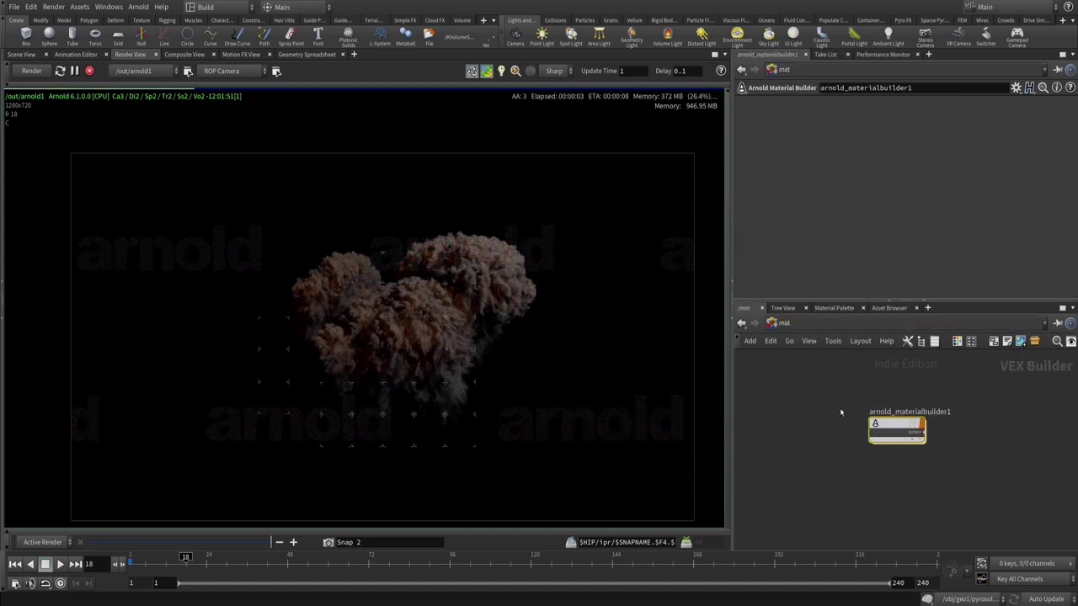
double_click(897, 429)
left_click_drag(898, 479, 882, 453)
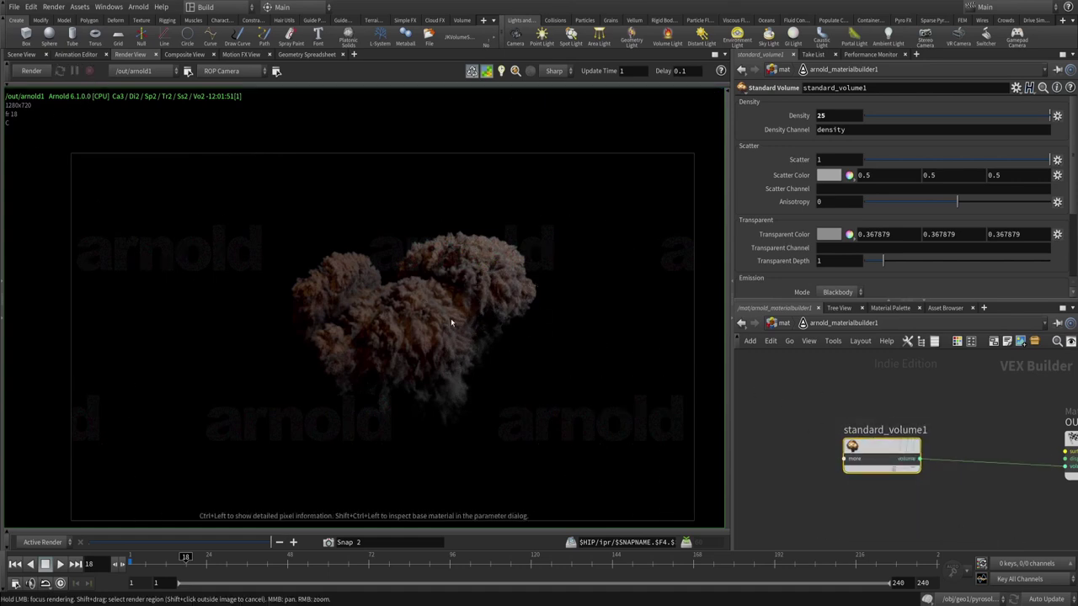
- Back in /obj, enter geo1, inspect attribdelete1's info, and display the Snap 1 render
left_click(784, 323)
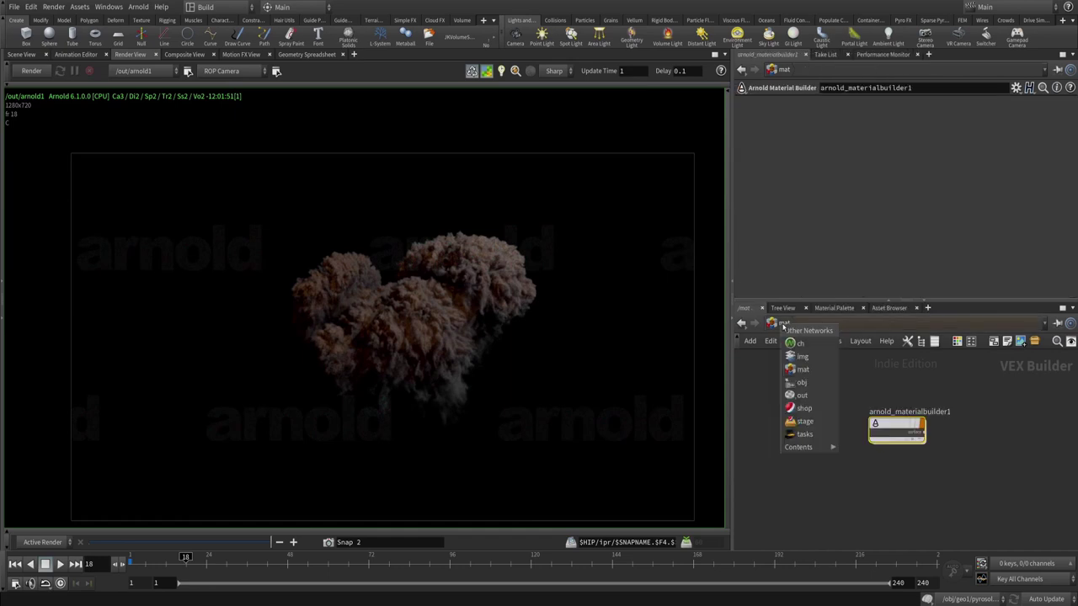
left_click(802, 382)
double_click(977, 412)
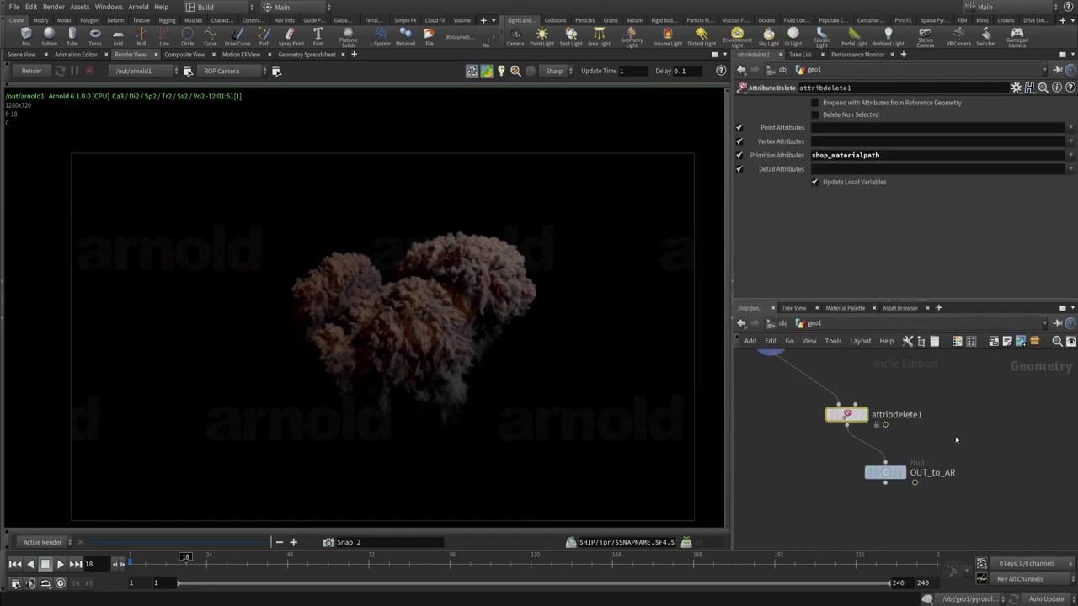
middle_click(846, 419)
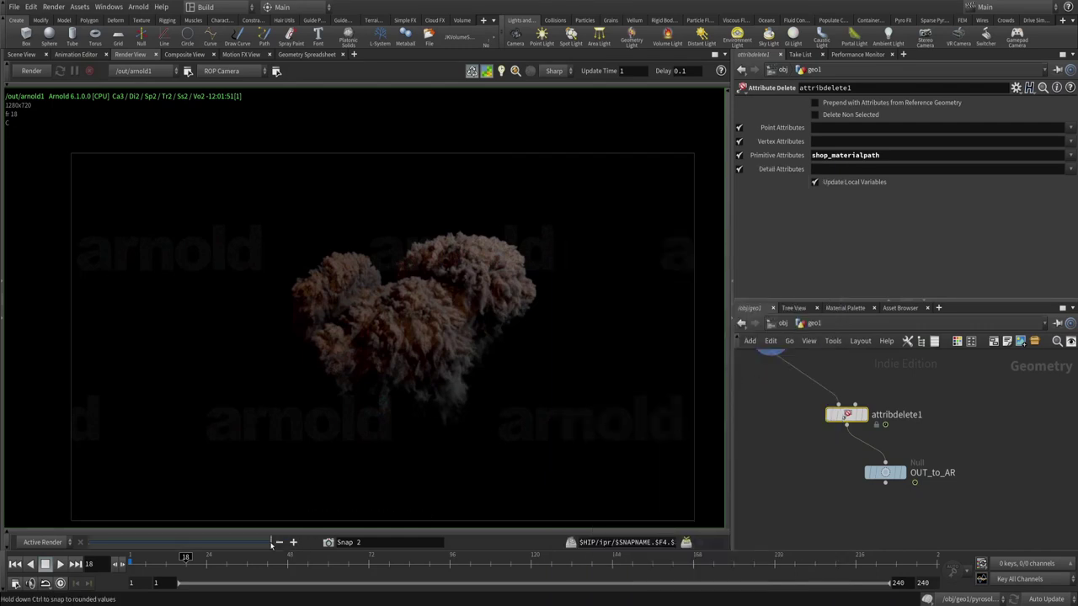
scroll(531, 354, "up", 3)
left_click(171, 542)
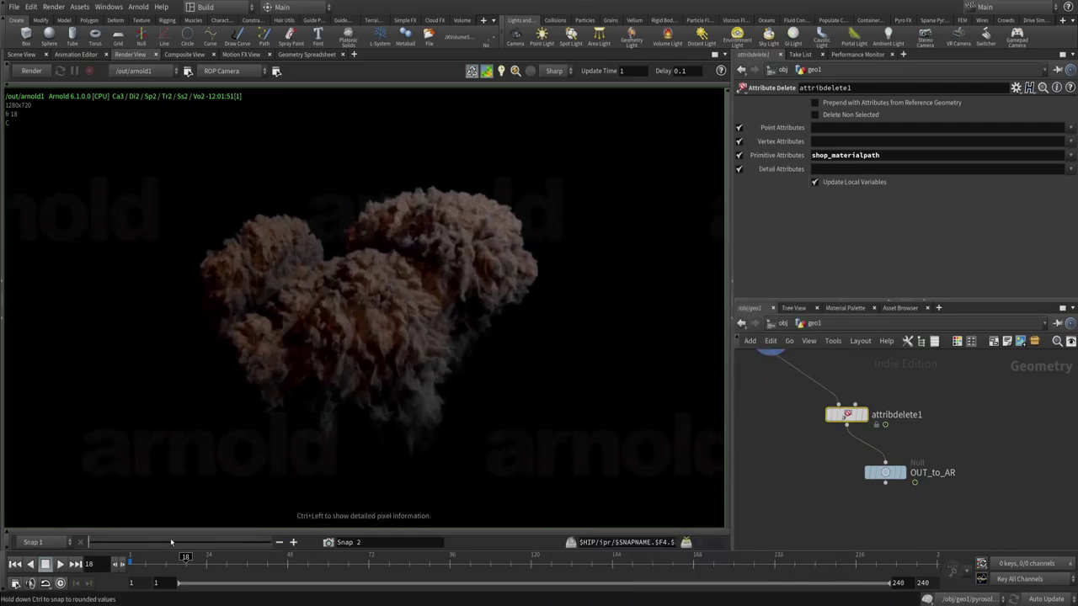
left_click_drag(171, 542, 278, 543)
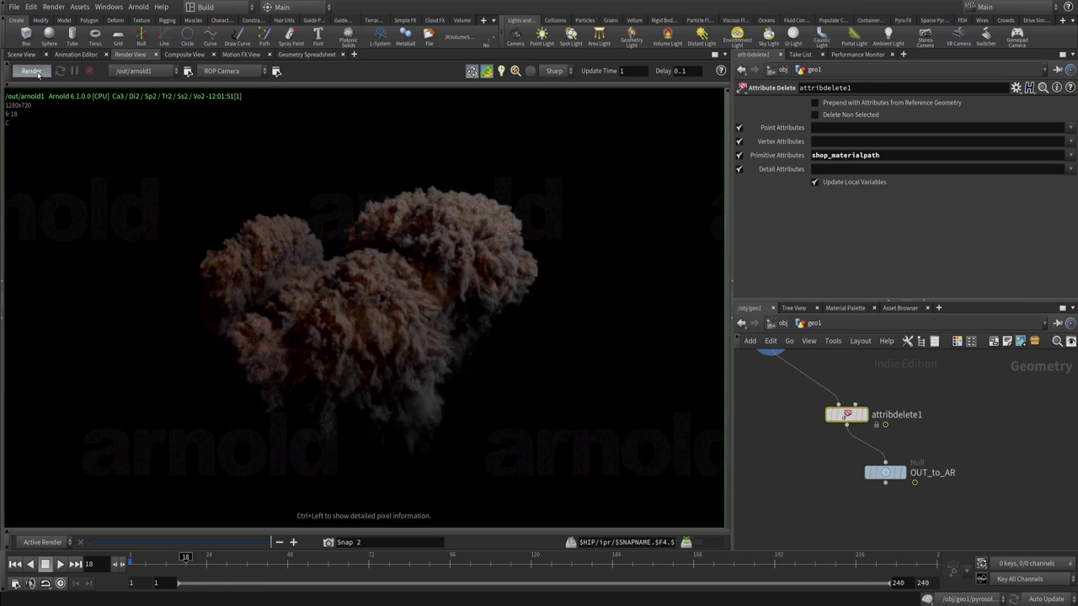
- Set standard_volume1's Emission to 13 (after trying 10) in arnold_materialbuilder1, then compare against Snap 1
left_click(784, 323)
left_click(798, 368)
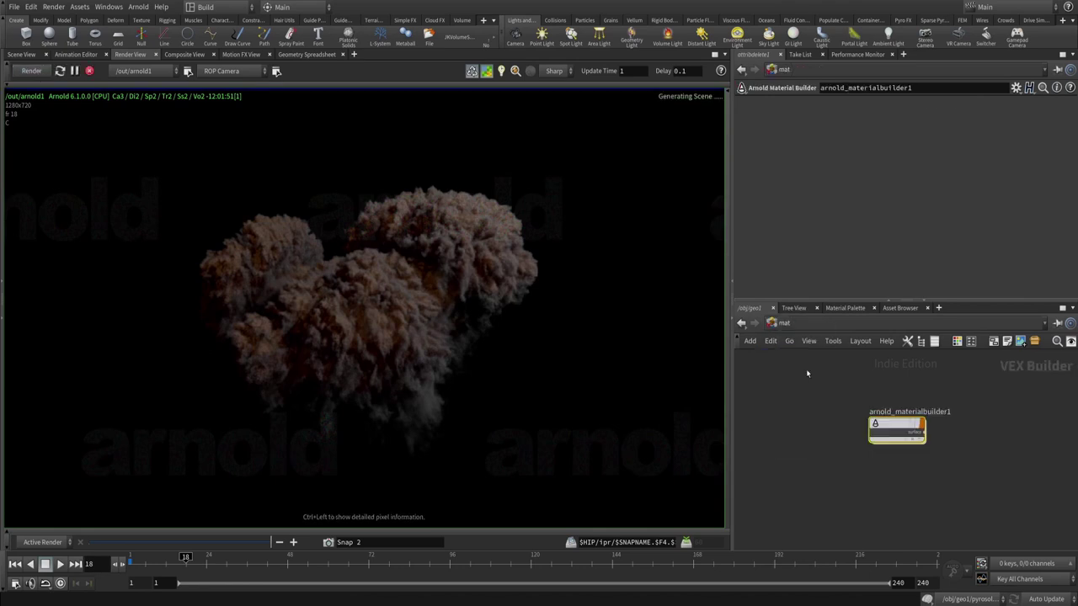
double_click(889, 425)
scroll(800, 226, "down", 3)
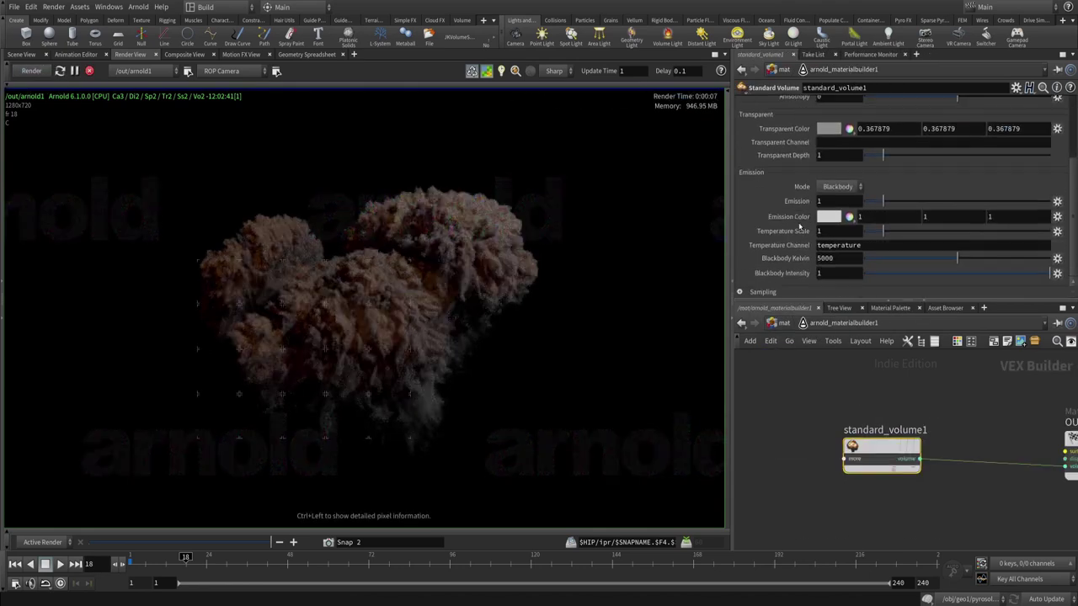
type("10")
key("Return")
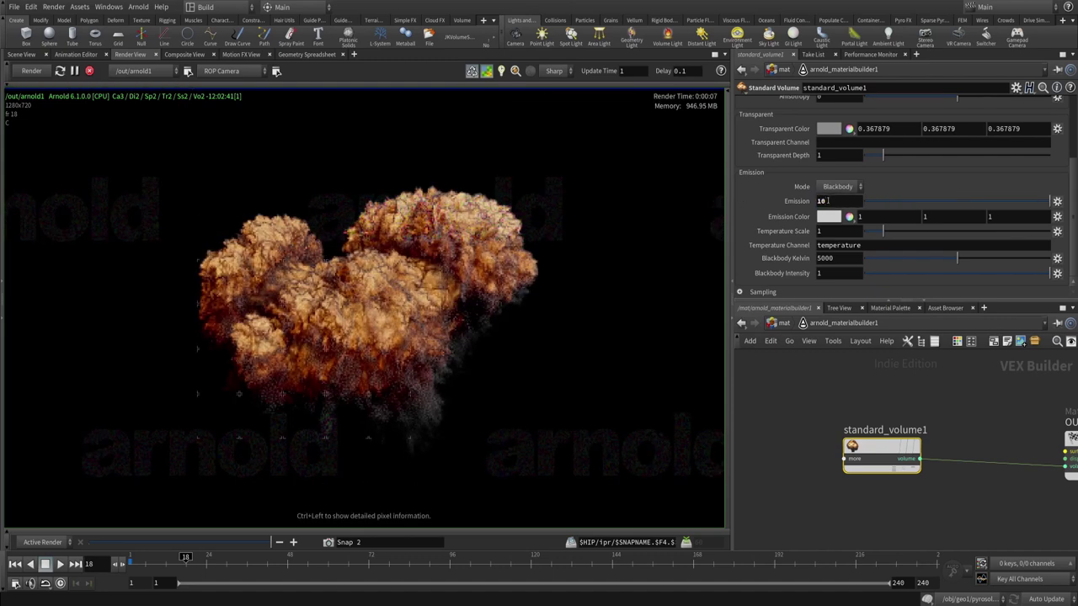
key("Return")
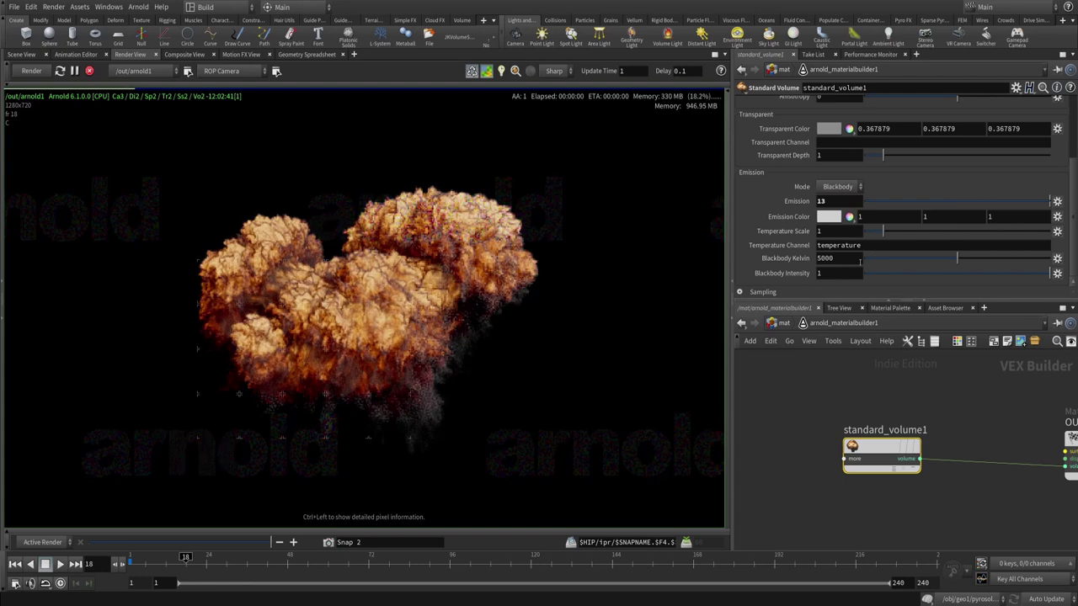
double_click(883, 244)
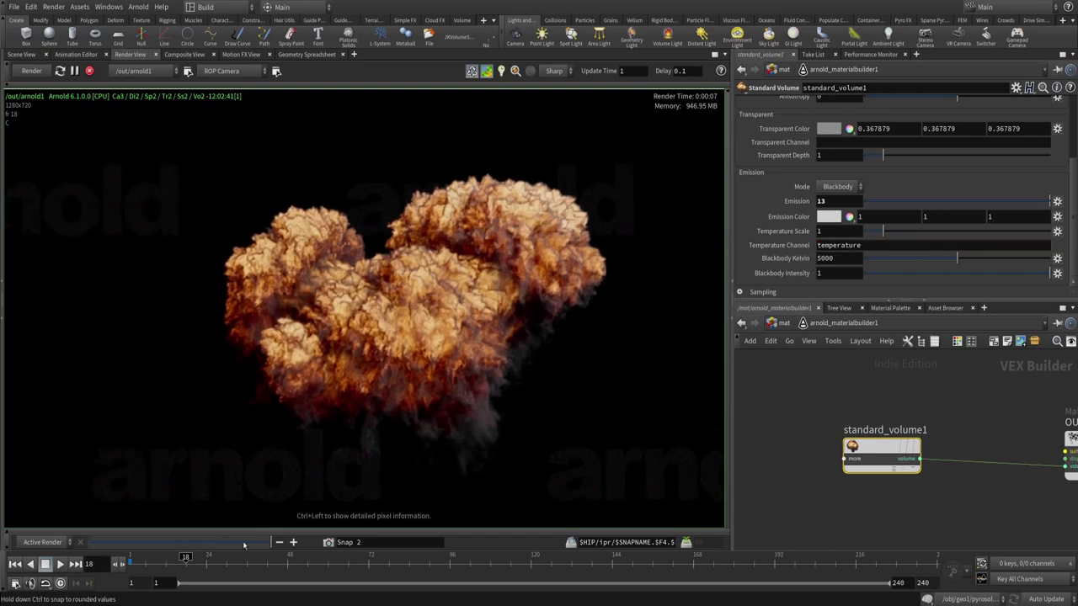
mouse_move(244, 545)
left_mouse_down()
mouse_move(260, 546)
mouse_move(222, 547)
mouse_move(267, 545)
mouse_move(120, 548)
mouse_move(259, 548)
left_mouse_up()
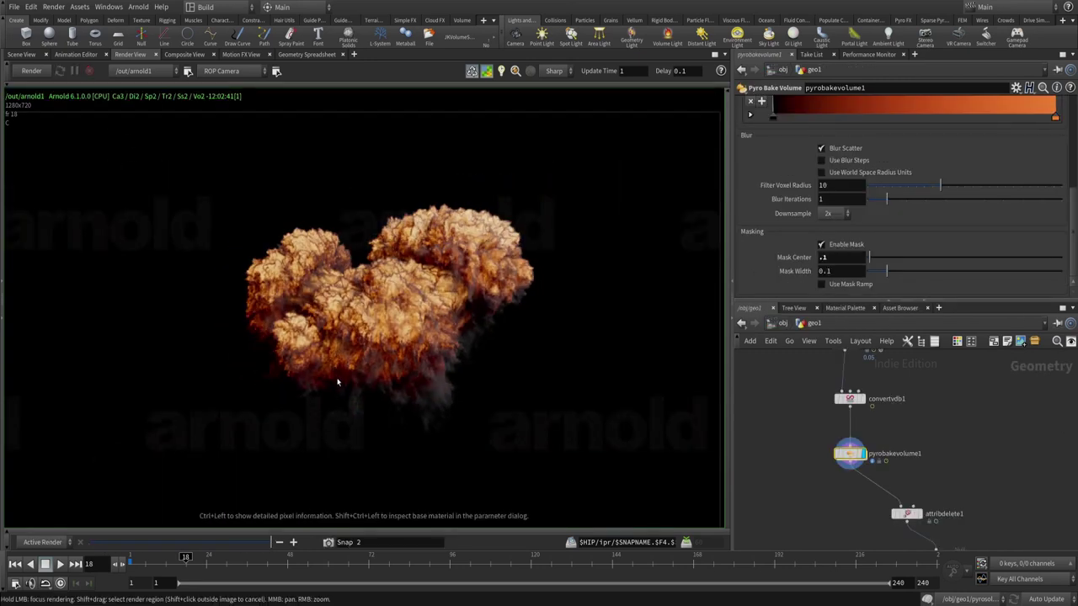
- Slide the render view's snapshot slider to Snap 1 and zoom into the fireball image
left_click_drag(272, 543, 90, 542)
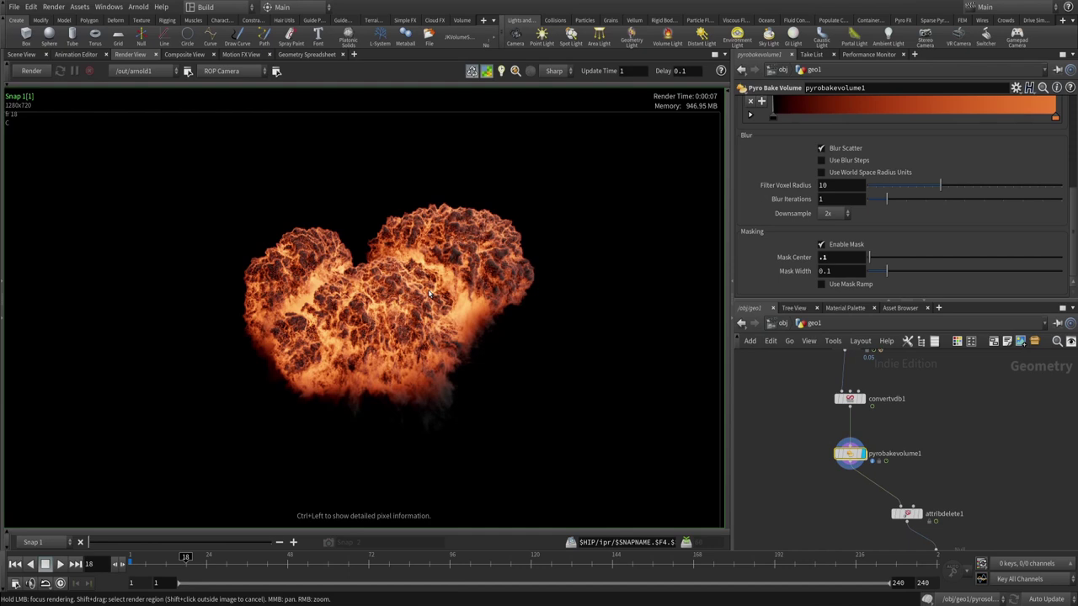
scroll(429, 294, "up", 2)
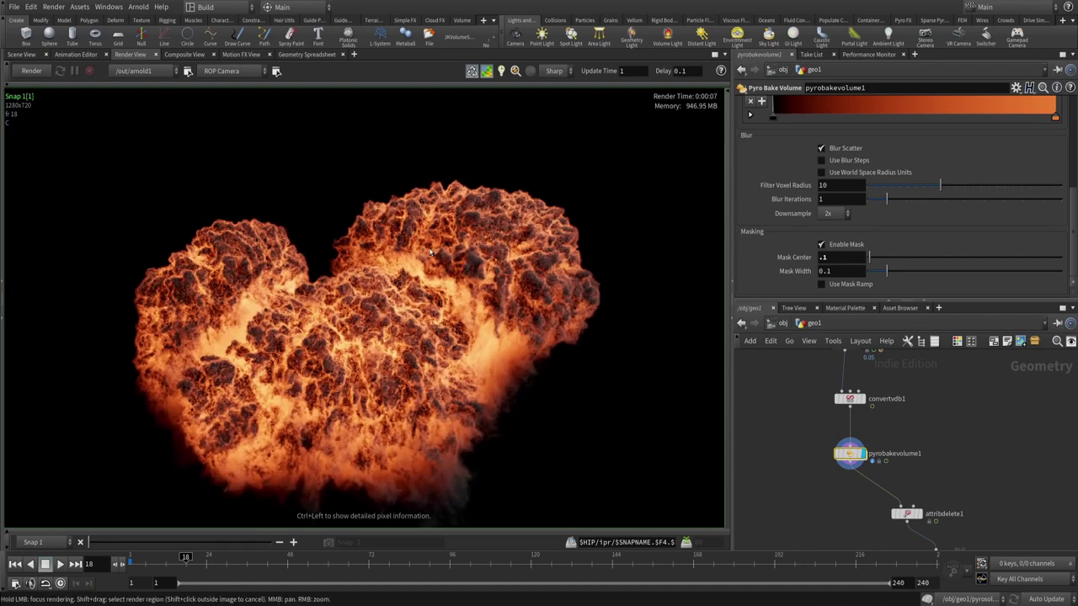
key("alt+Tab")
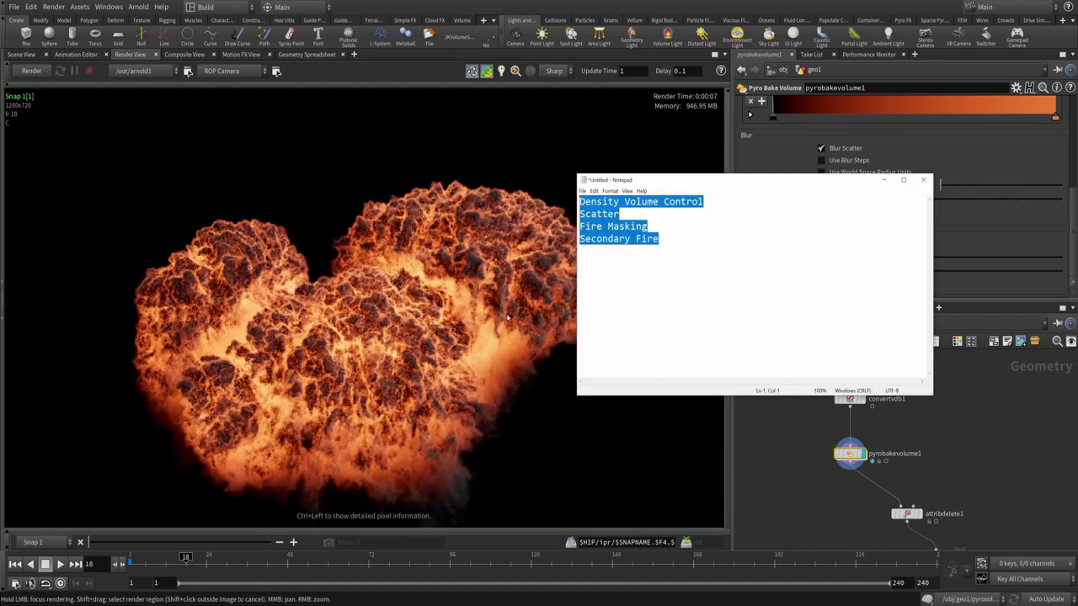
key("Left")
key("ctrl+a")
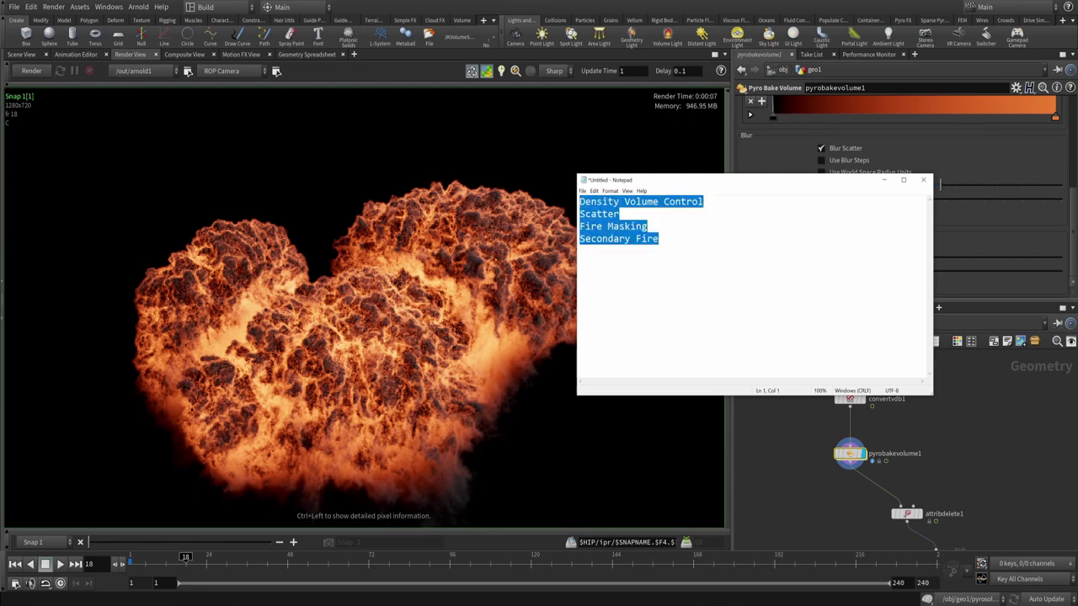
key("Right")
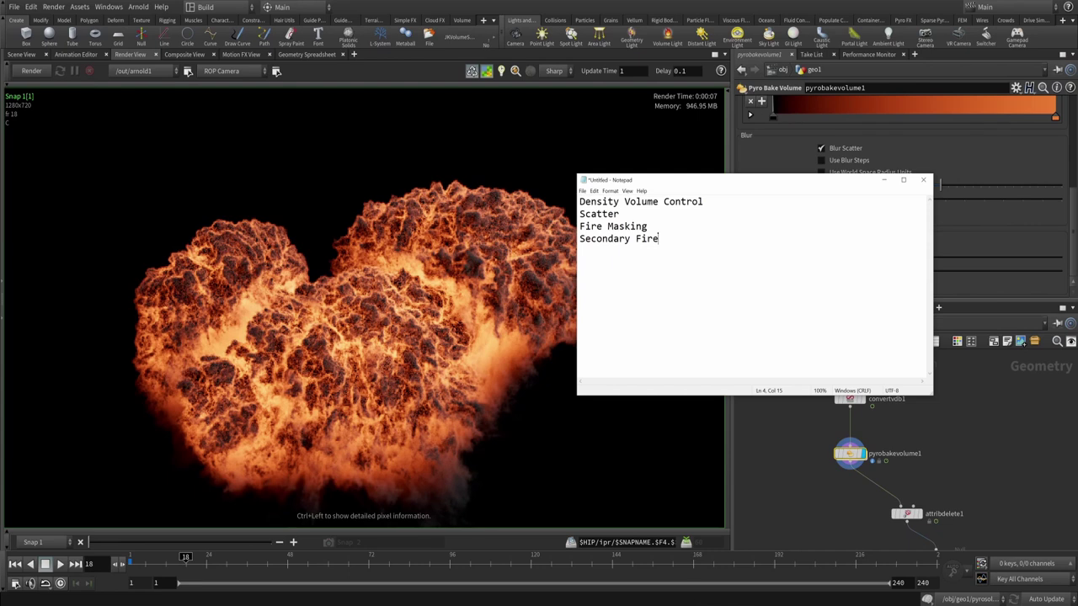
key("ctrl+a")
left_click(815, 414)
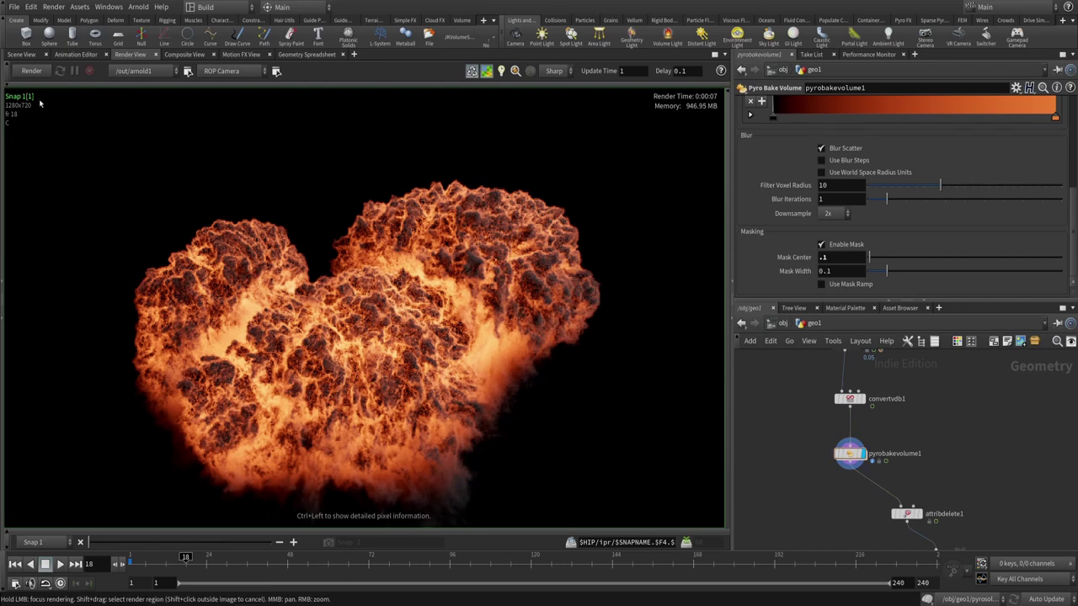
- In Scene View, enable Bake Emission Volume (Ce) on pyrobakevolume1's Bindings tab
left_click(21, 54)
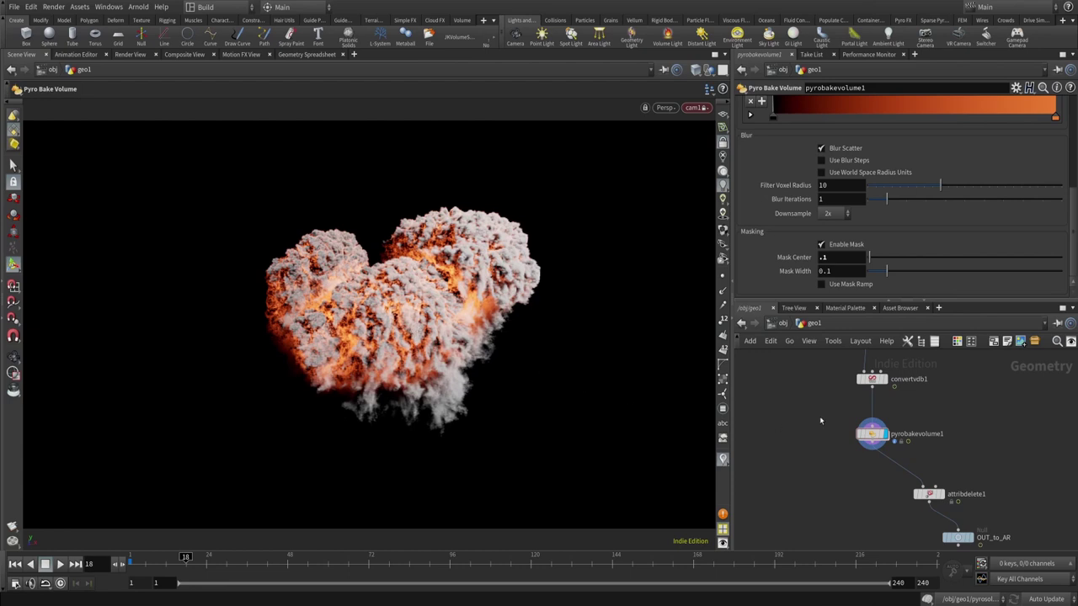
left_click(872, 433)
scroll(894, 219, "up", 10)
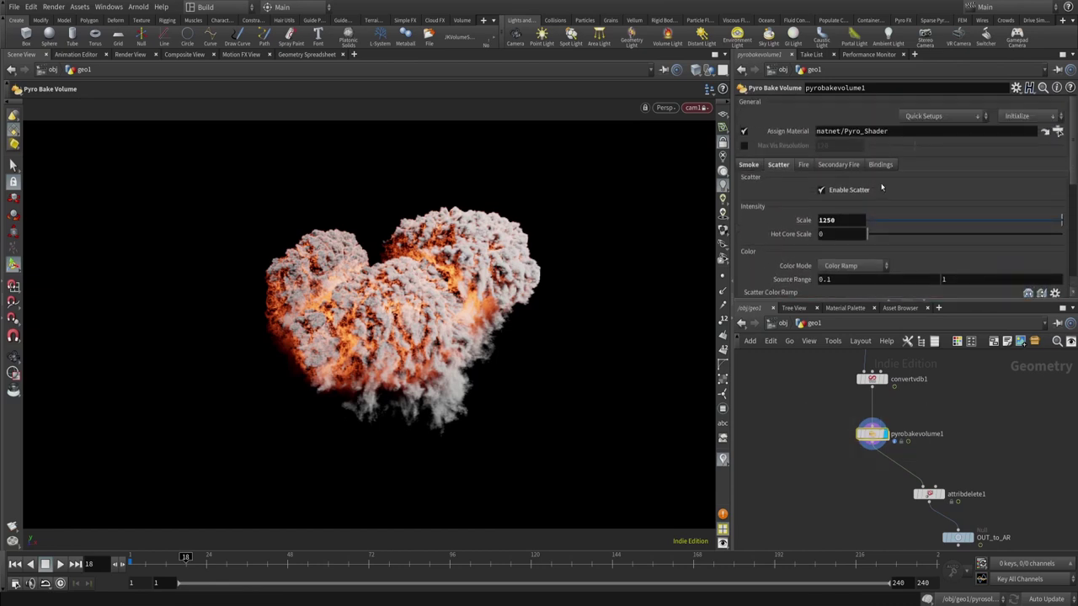
left_click(880, 164)
scroll(840, 235, "down", 5)
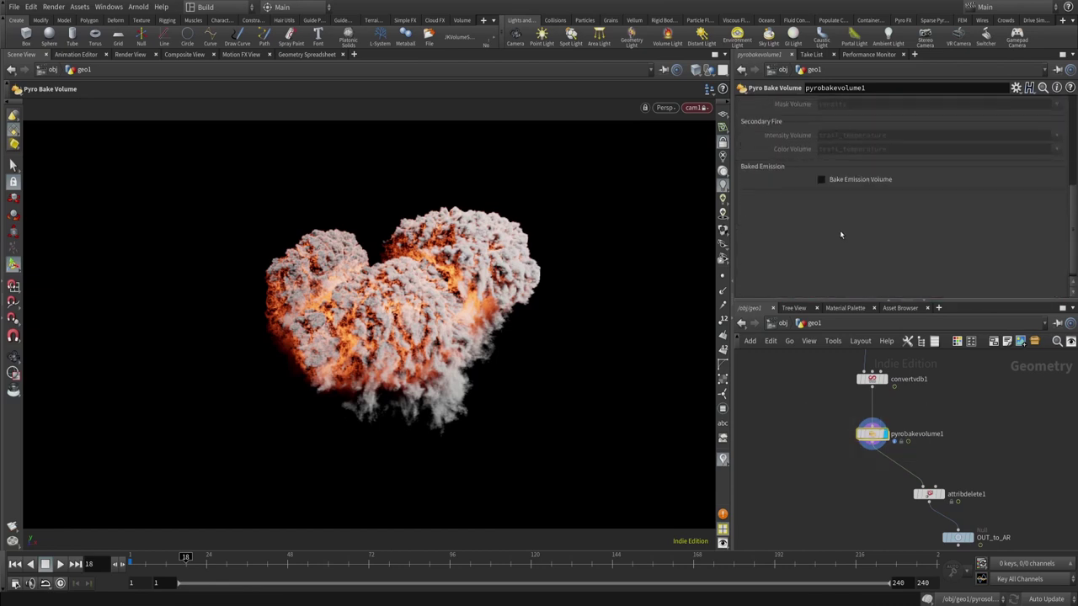
left_click(822, 179)
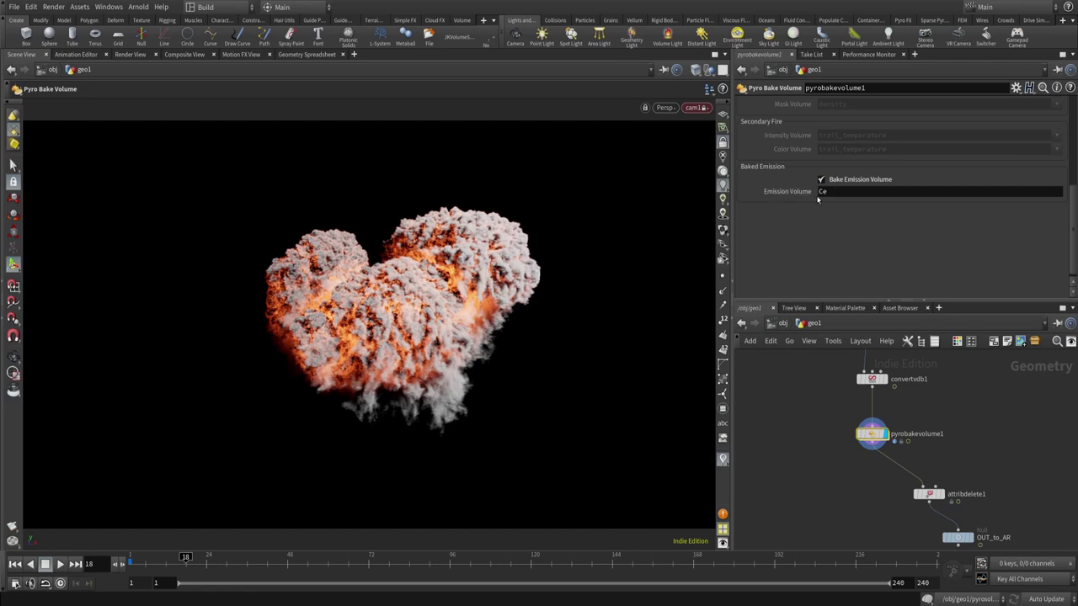
- Check pyrobakevolume1's info to confirm the new Ce volume in its output list
middle_click_drag(824, 382, 812, 432)
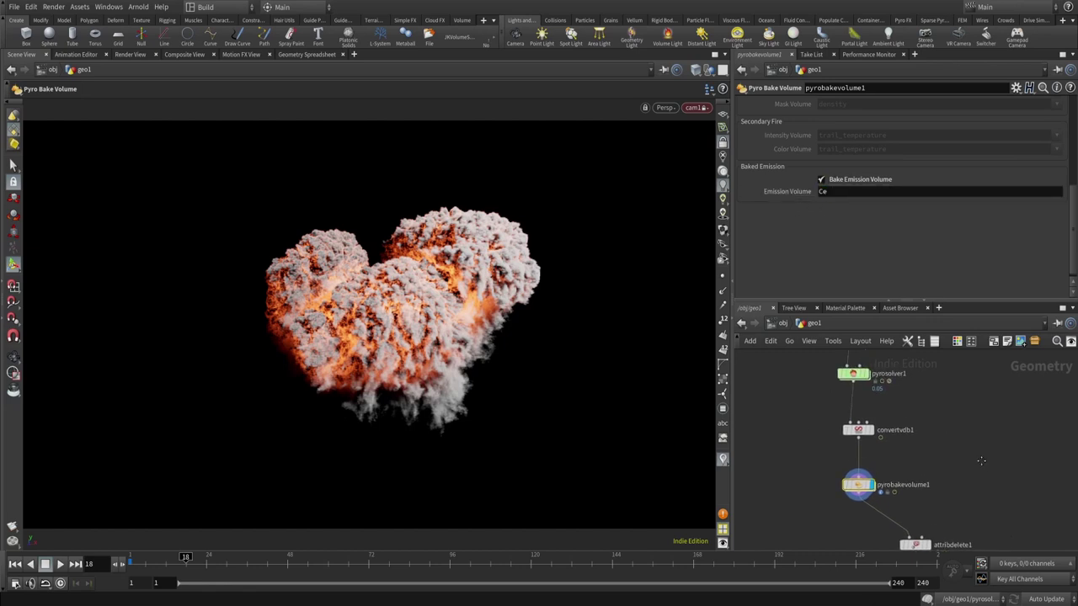
scroll(864, 397, "down", 3)
left_click(779, 327)
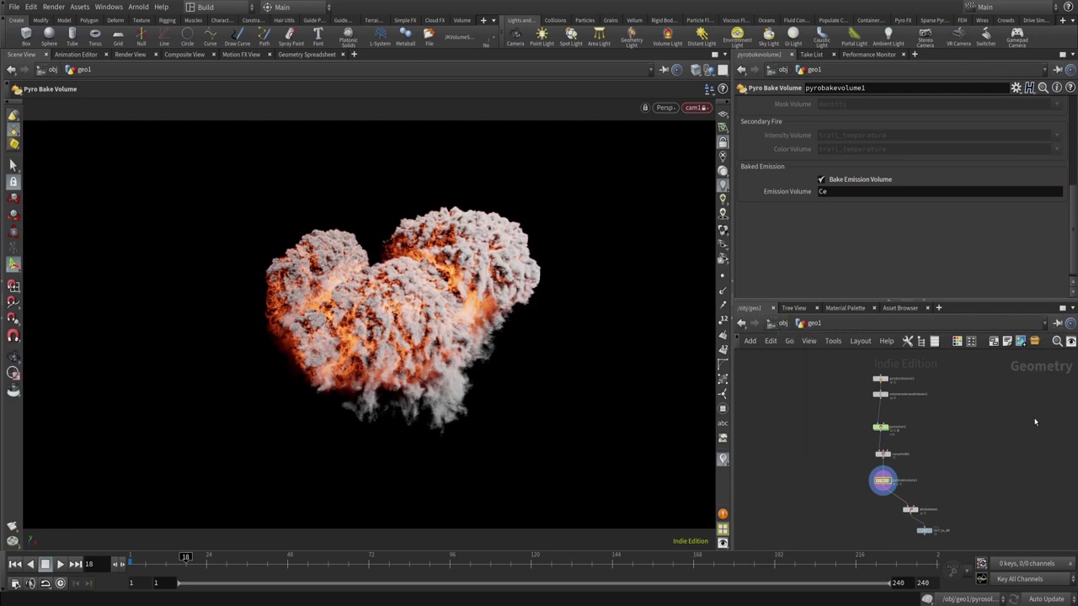
scroll(941, 484, "up", 3)
middle_click(811, 482)
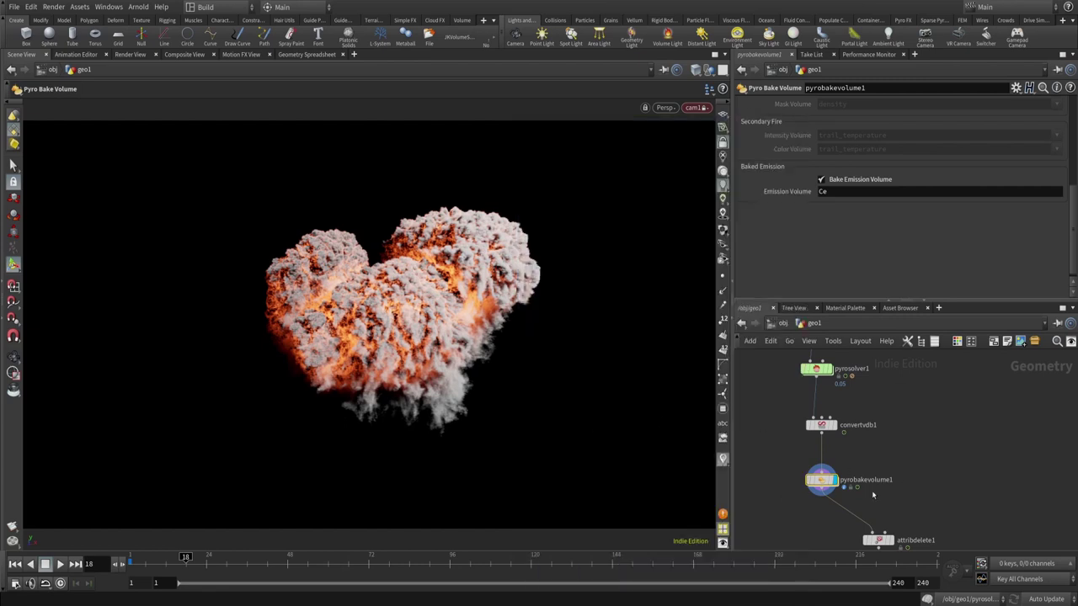
- Add a Volume Sample RGB node inside /mat's arnold_materialbuilder1
left_click(783, 324)
left_click(807, 375)
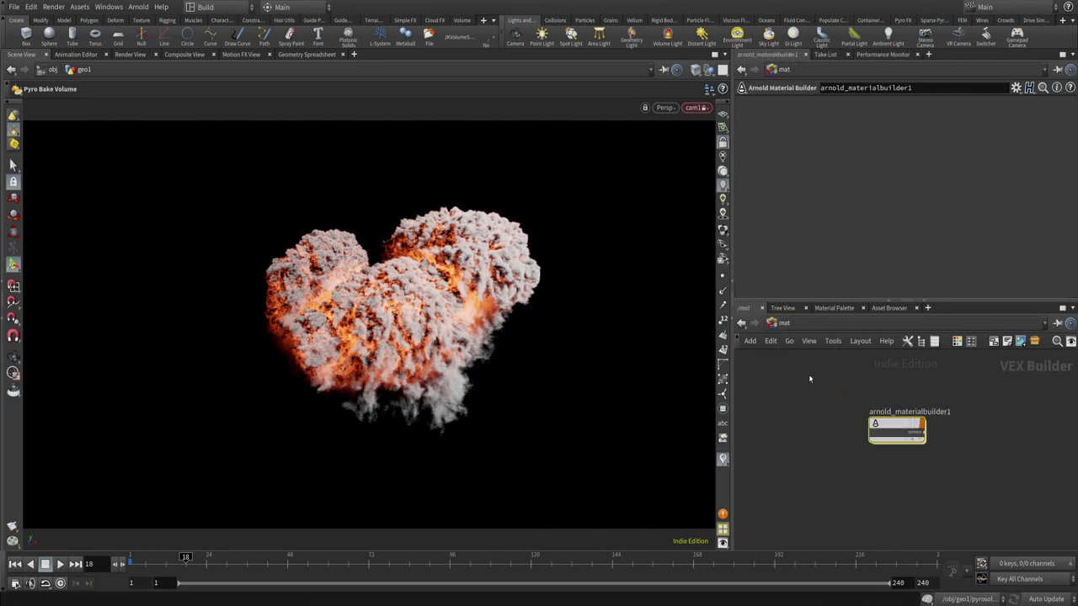
double_click(914, 427)
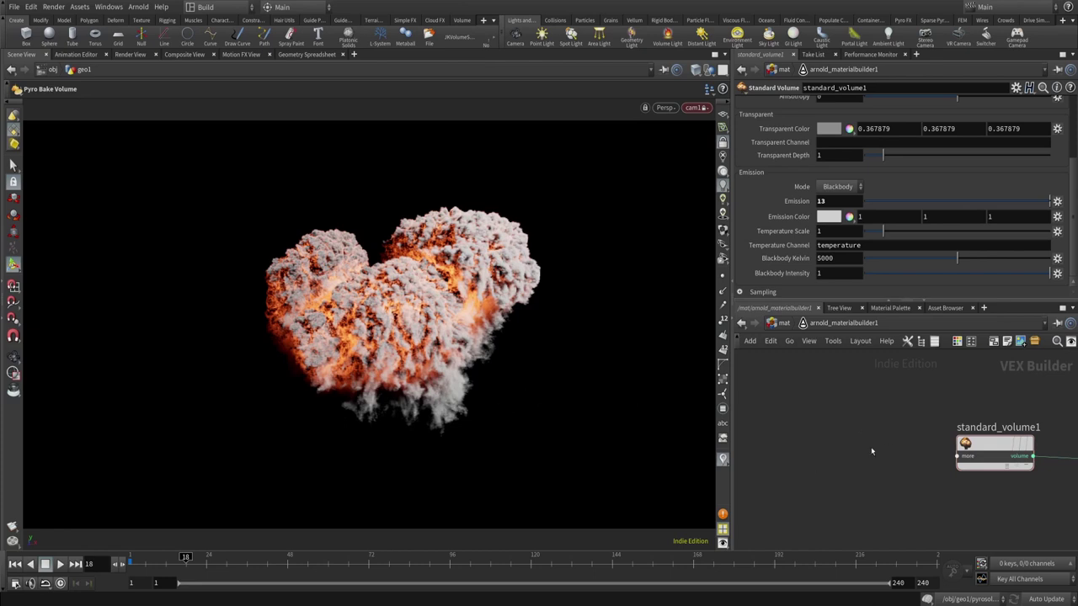
key("Tab")
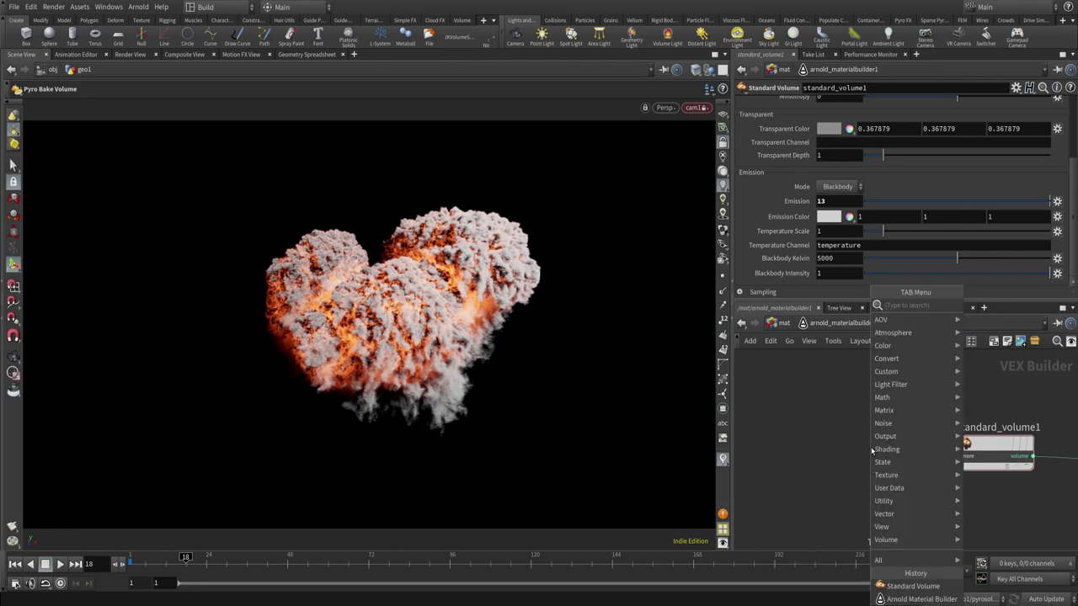
type("volume sa")
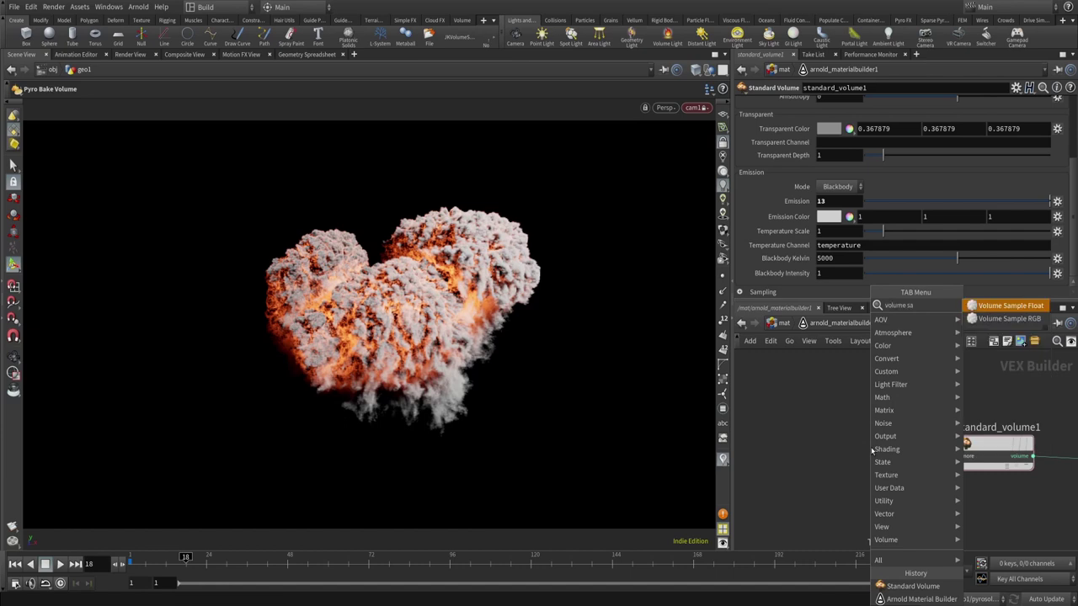
left_click(1009, 319)
left_click(796, 454)
- Back in geo1, check pyrobakevolume1's info for the Ce volume name
left_click(783, 323)
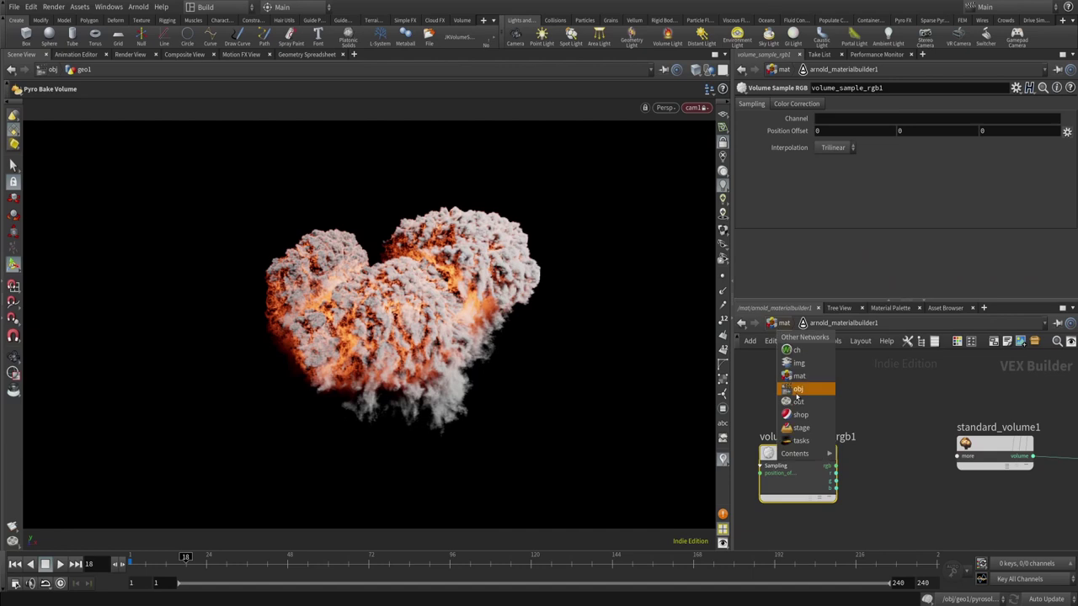
left_click(796, 389)
key("i")
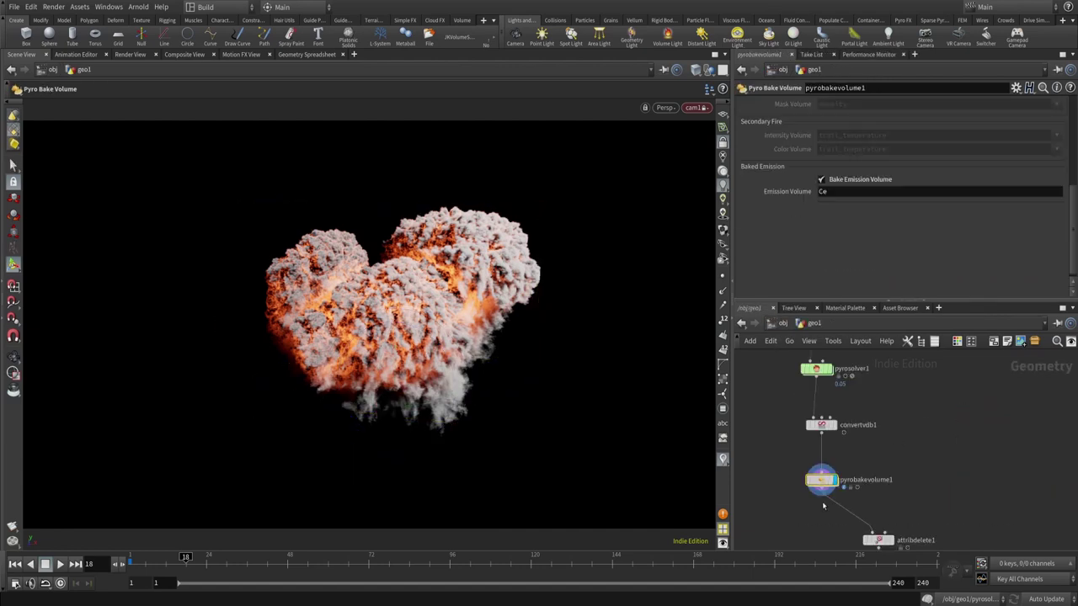
left_click(824, 505)
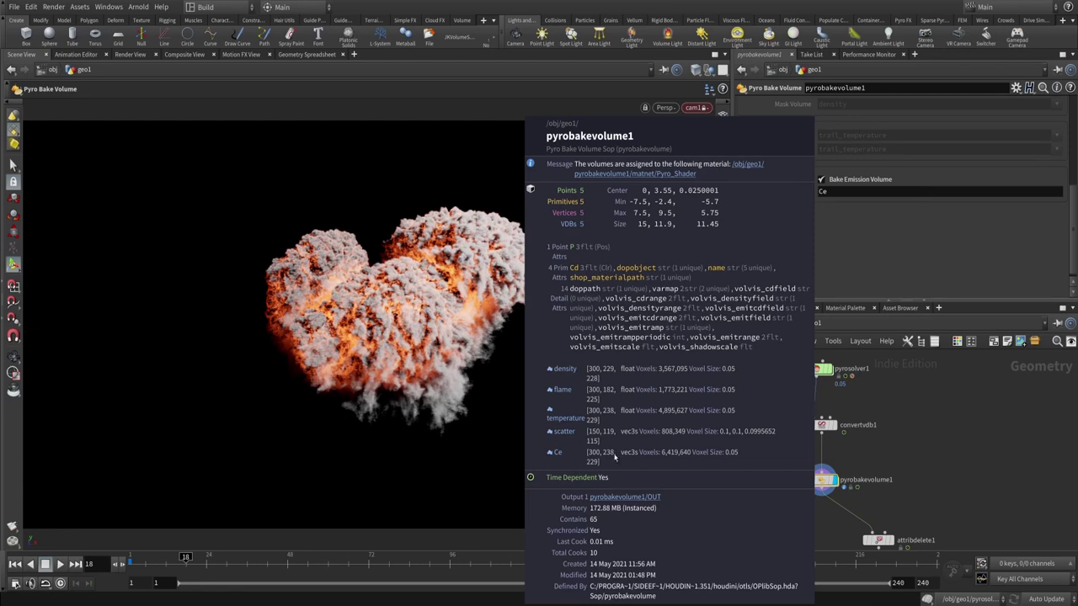
- Return to the material builder, set volume_sample_rgb1's Channel to Ce, and start wiring its rgb output
left_click(783, 324)
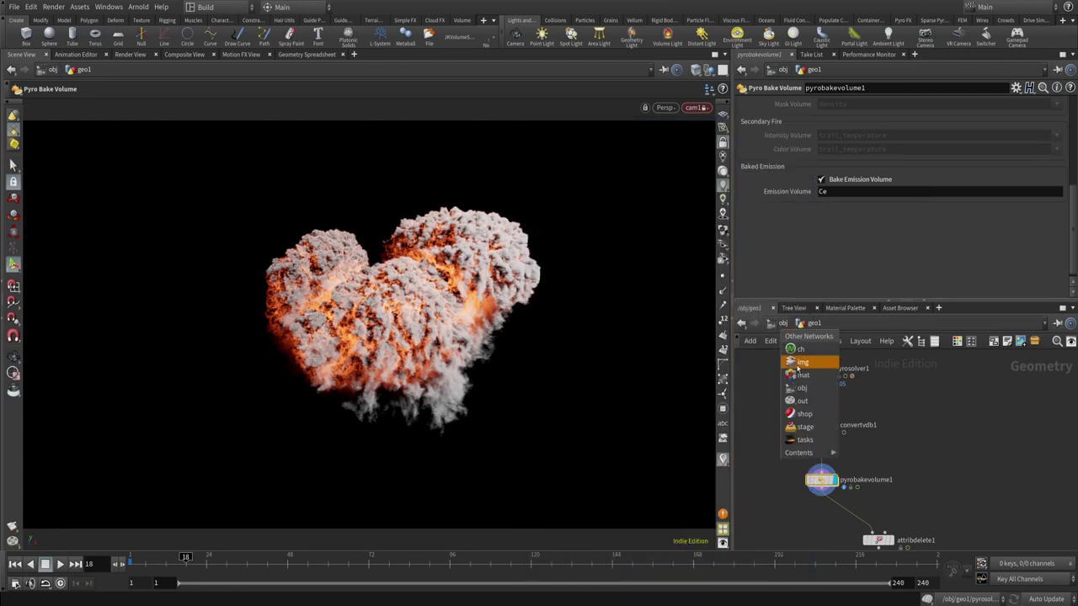
left_click(792, 371)
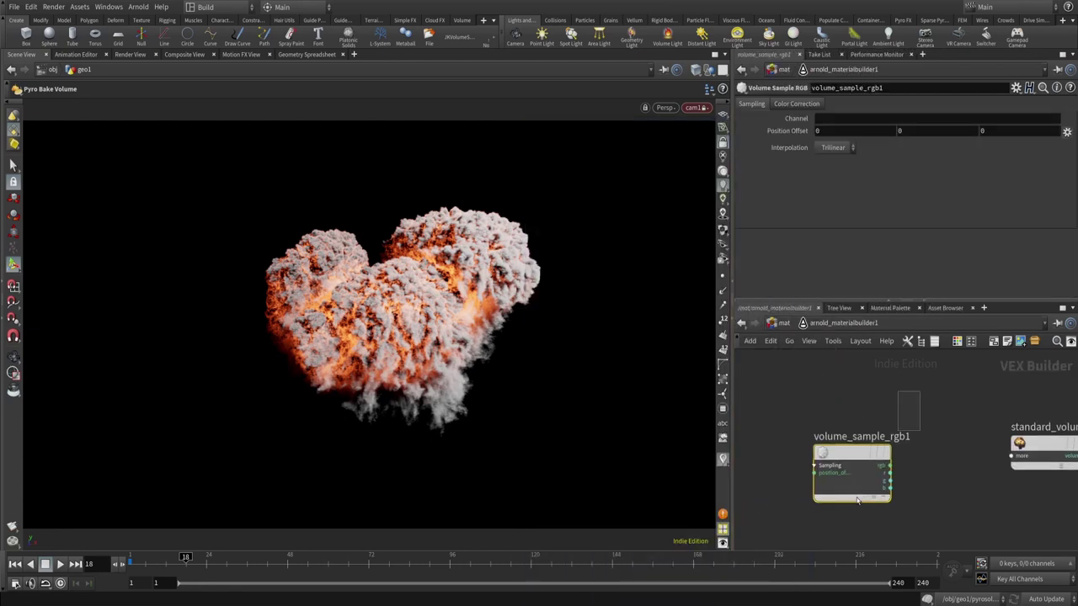
left_click_drag(860, 504, 831, 494)
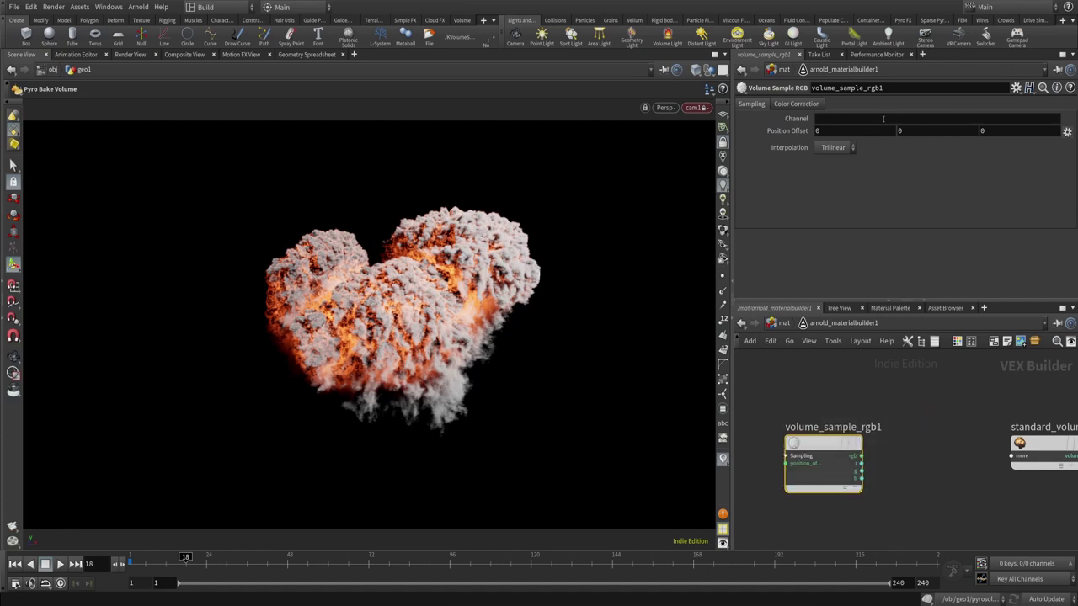
left_click(882, 119)
type("Ce")
left_click(860, 456)
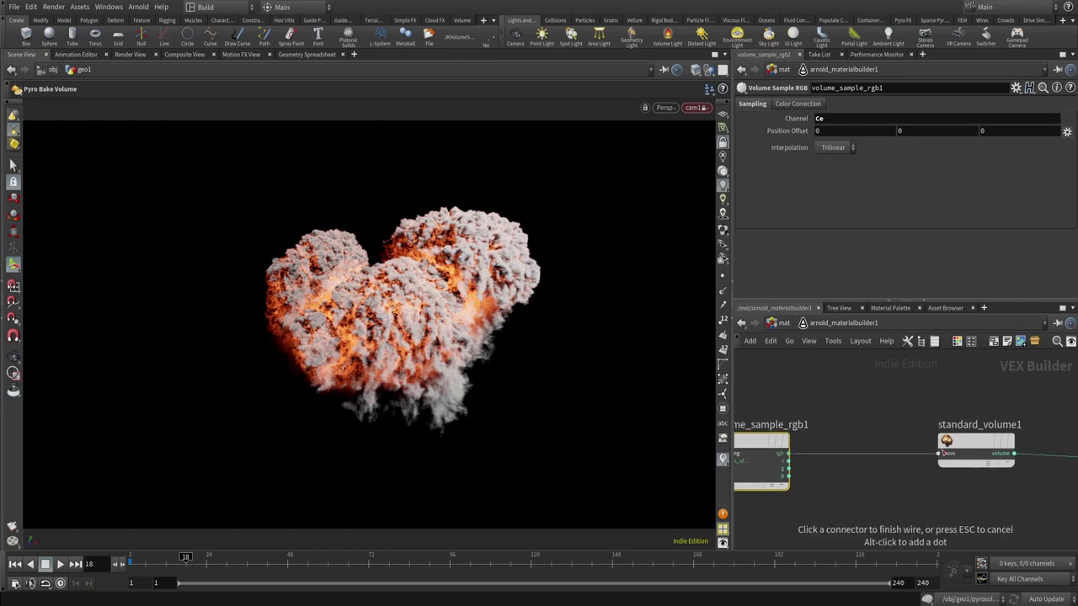
- Wire volume_sample_rgb1's Ce colour into standard_volume1 and make its emission channel-driven
mouse_move(977, 517)
left_click(881, 516)
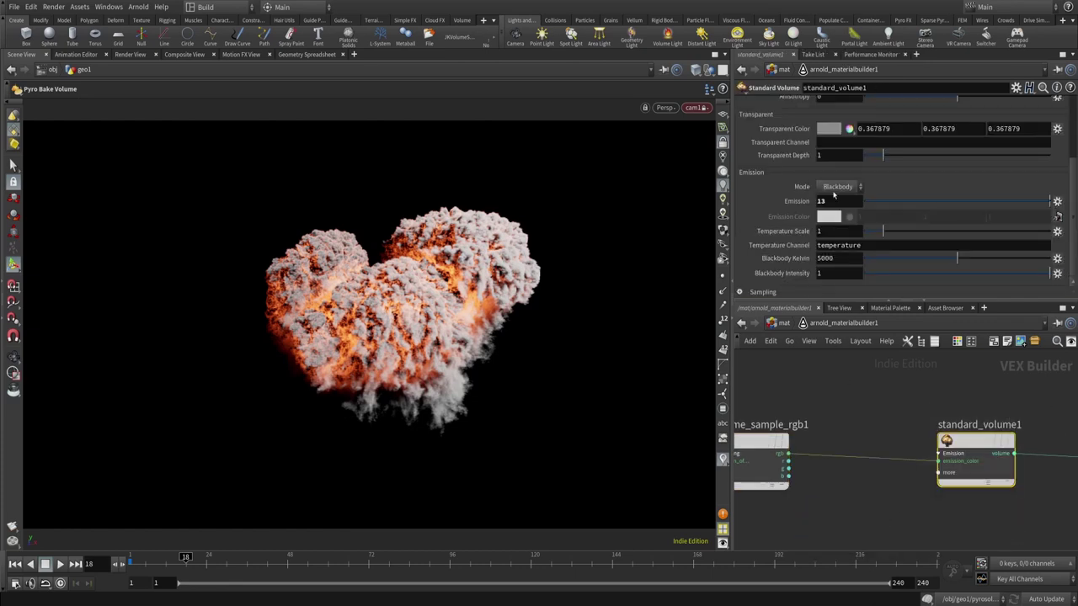
left_click(838, 187)
left_click(832, 213)
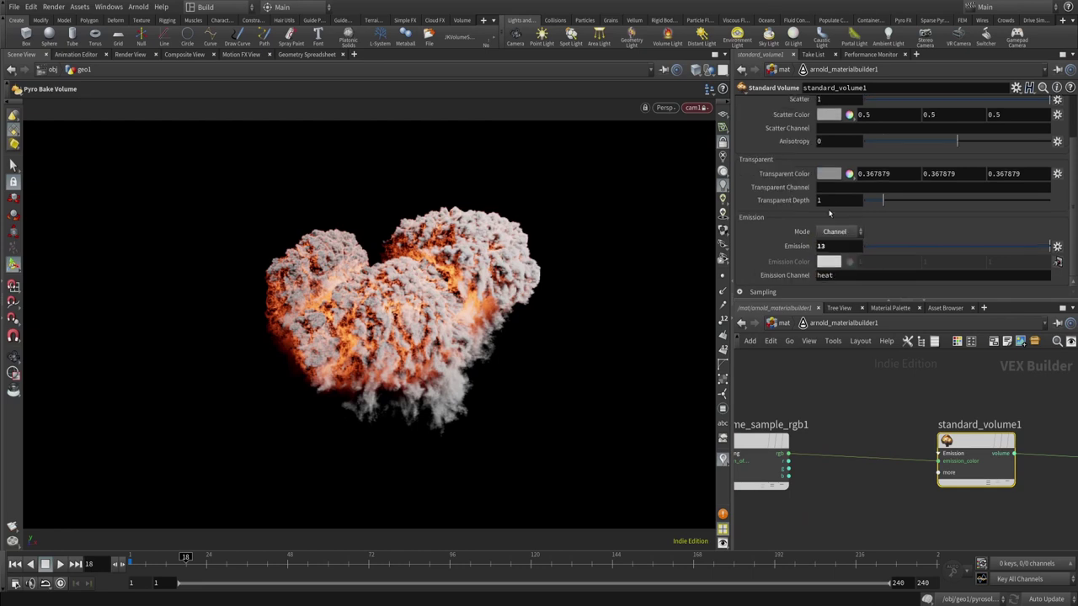
- Name the emission channel 'temperature' and check the new Arnold render of the fireball
double_click(825, 276)
type("t")
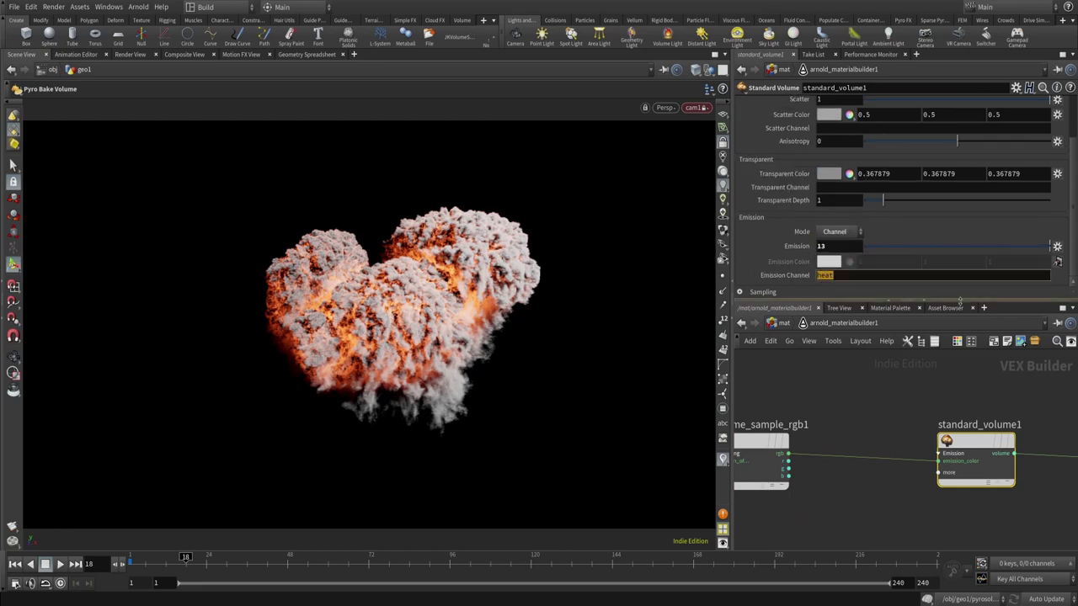
type("emper")
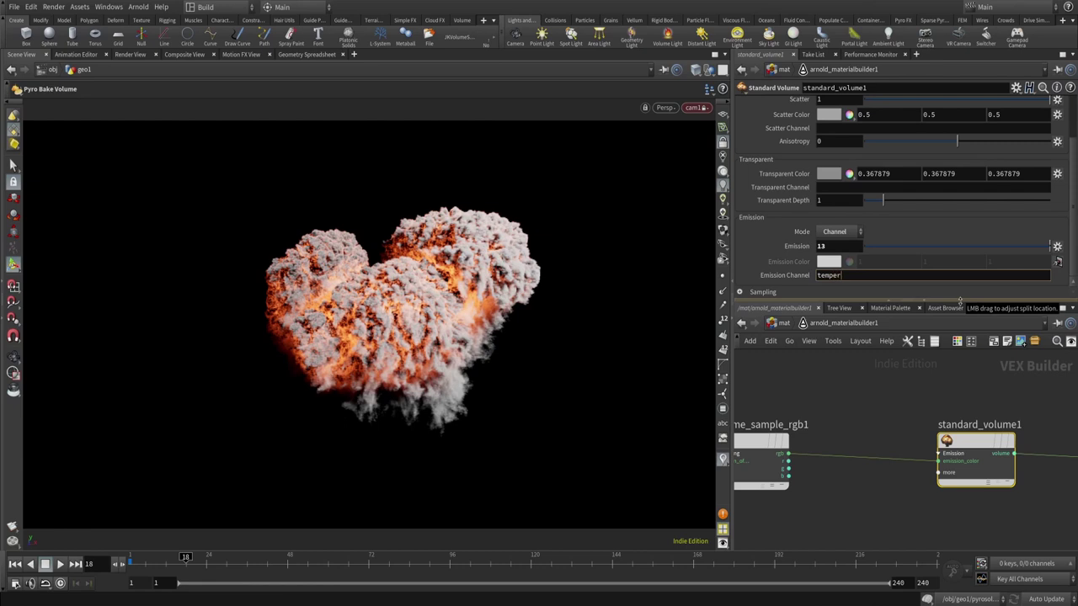
type("ature")
key("Return")
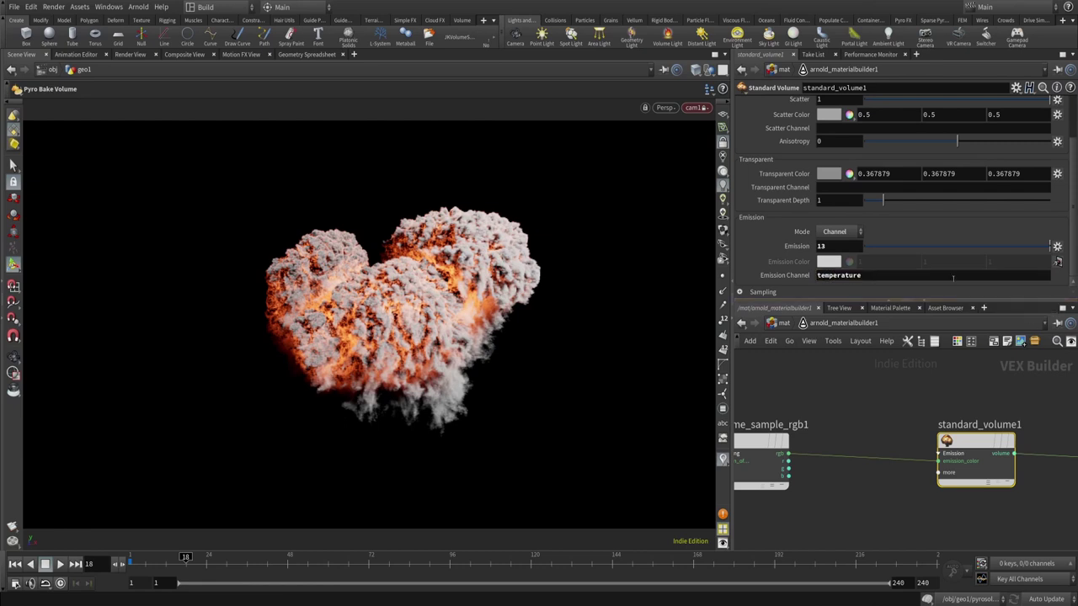
middle_click_drag(845, 395, 895, 414)
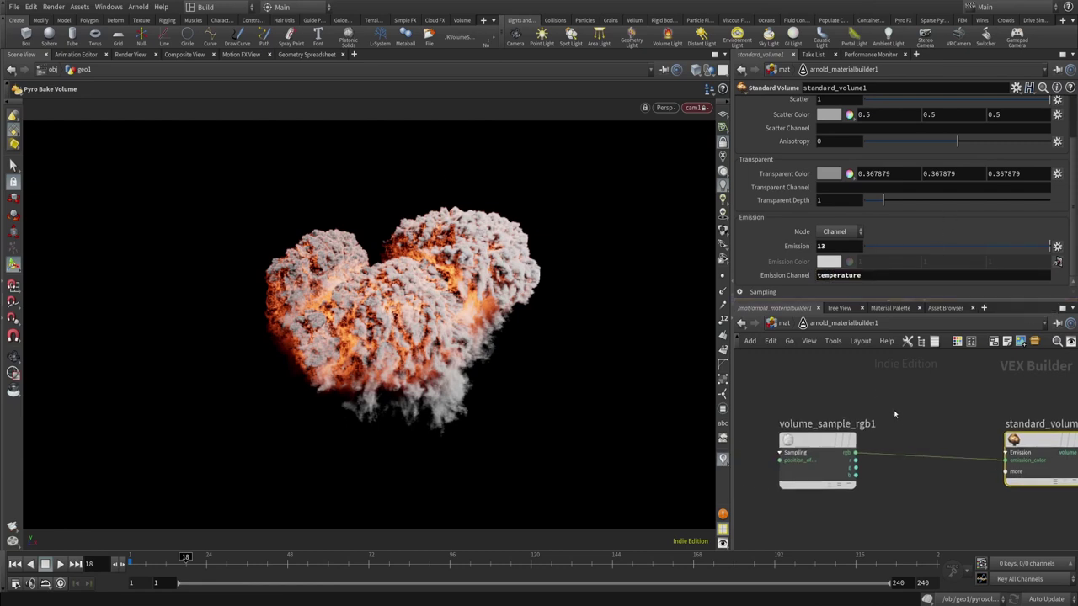
left_click(128, 54)
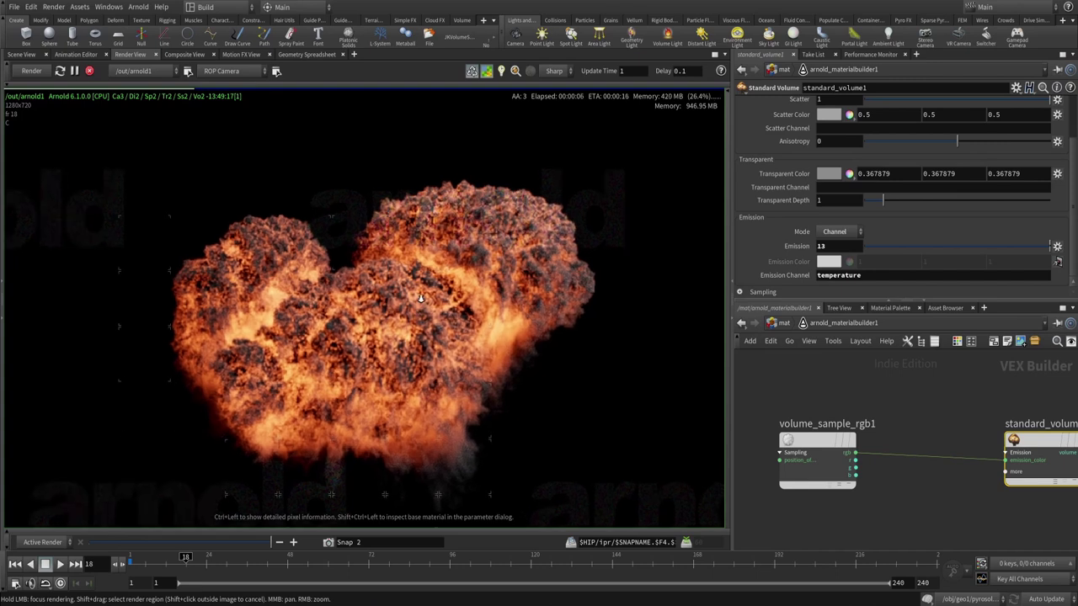
- Show the Snap 1 render and check volume_sample_rgb1's Ce channel
left_click_drag(219, 546, 271, 543)
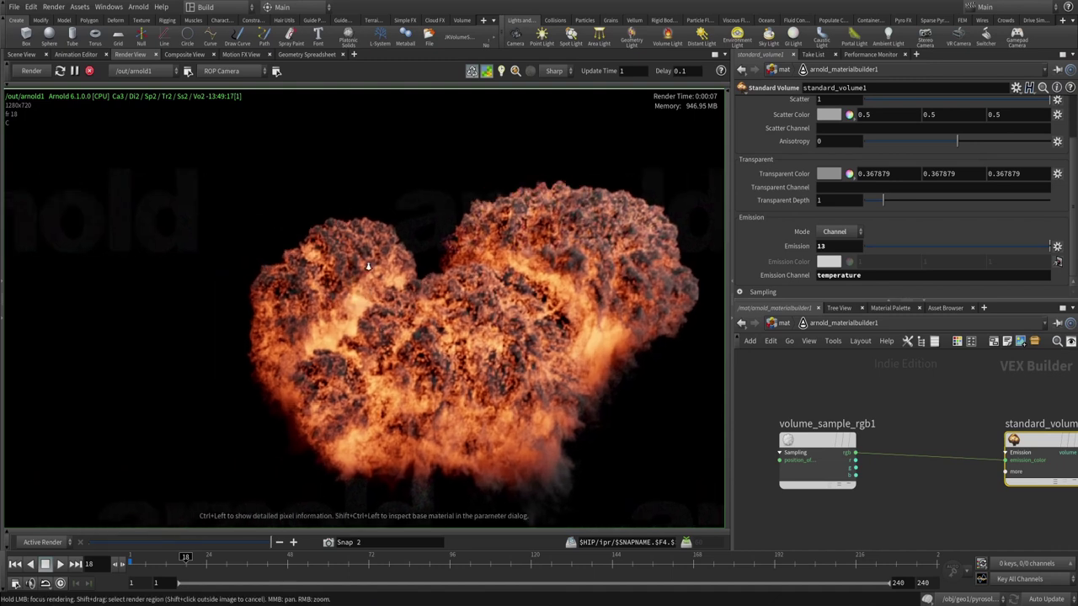
scroll(336, 307, "up", 3)
middle_click_drag(336, 306, 268, 320)
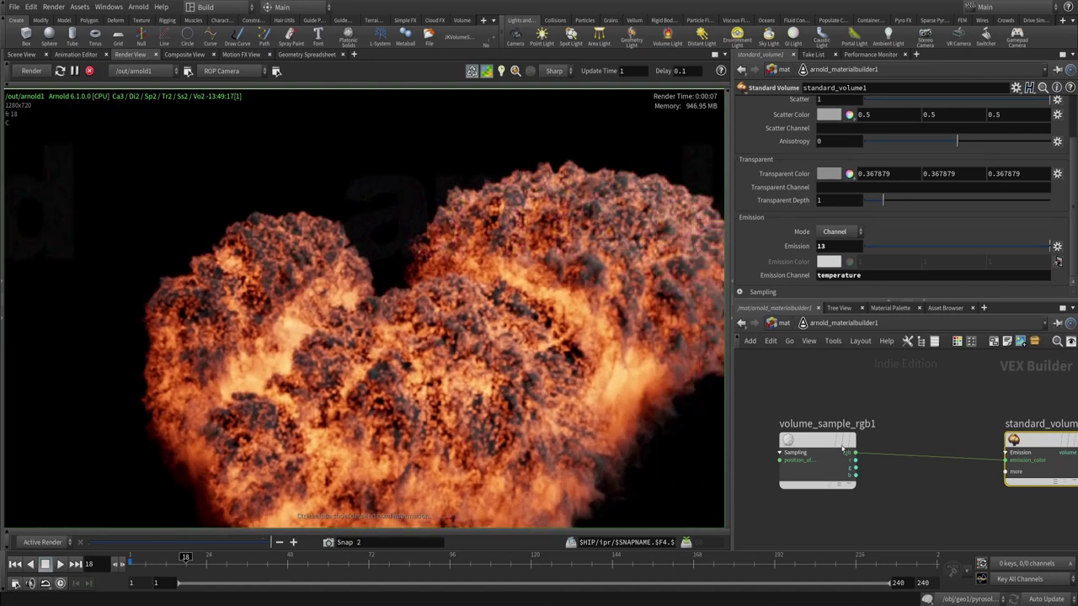
left_click(818, 459)
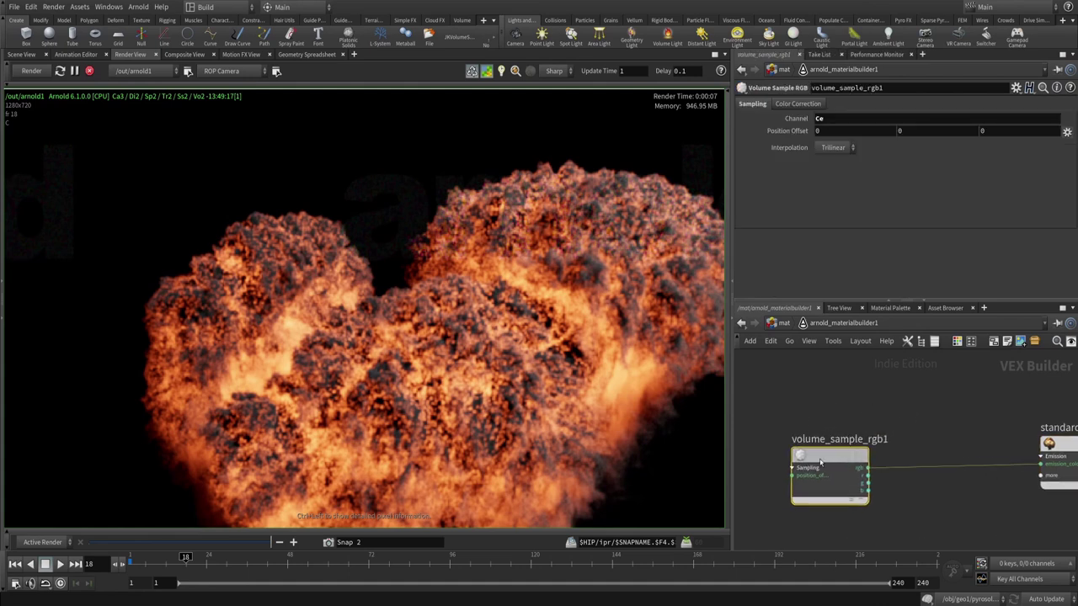
- Return to geo1 and view pyrobakevolume1's info showing its Pyro_Shader material
left_click(783, 323)
left_click(810, 387)
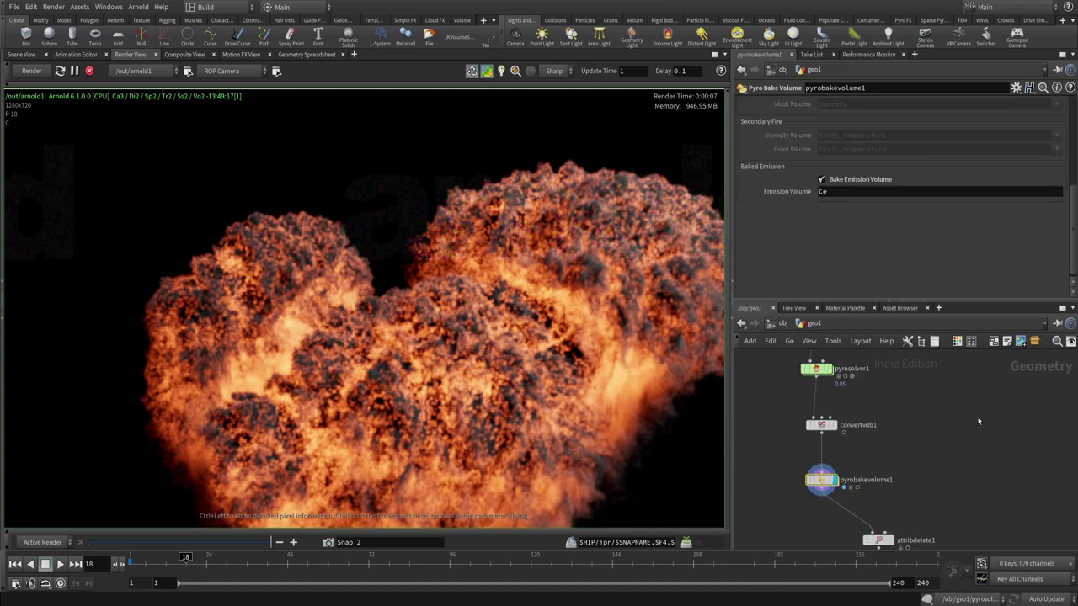
middle_click(804, 490)
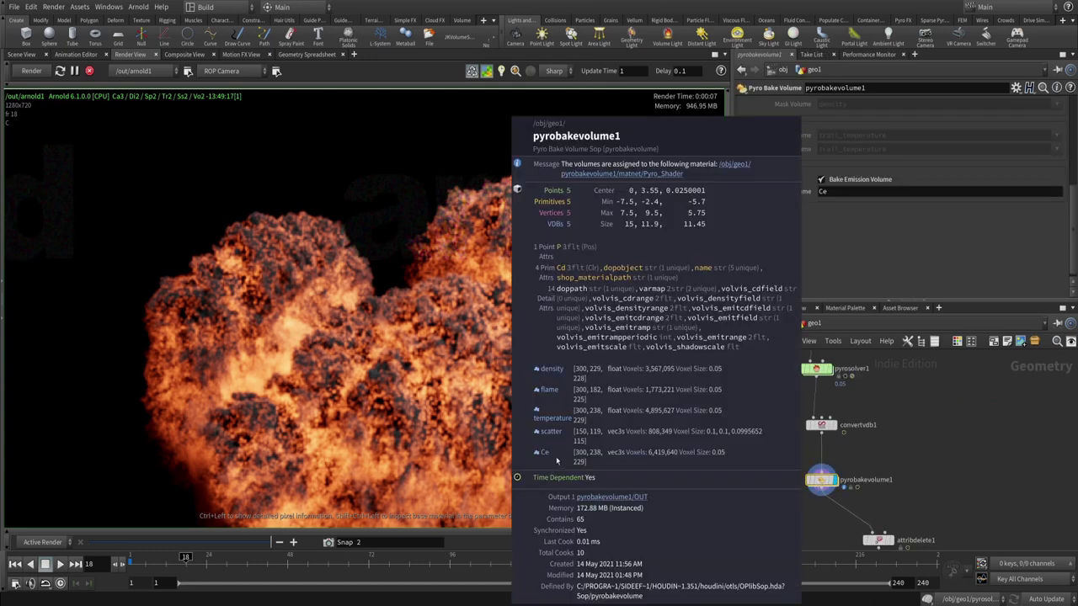
- Switch to the Scene View and dive into pyrobakevolume1's matnet to reach Pyro_Shader
left_click(25, 54)
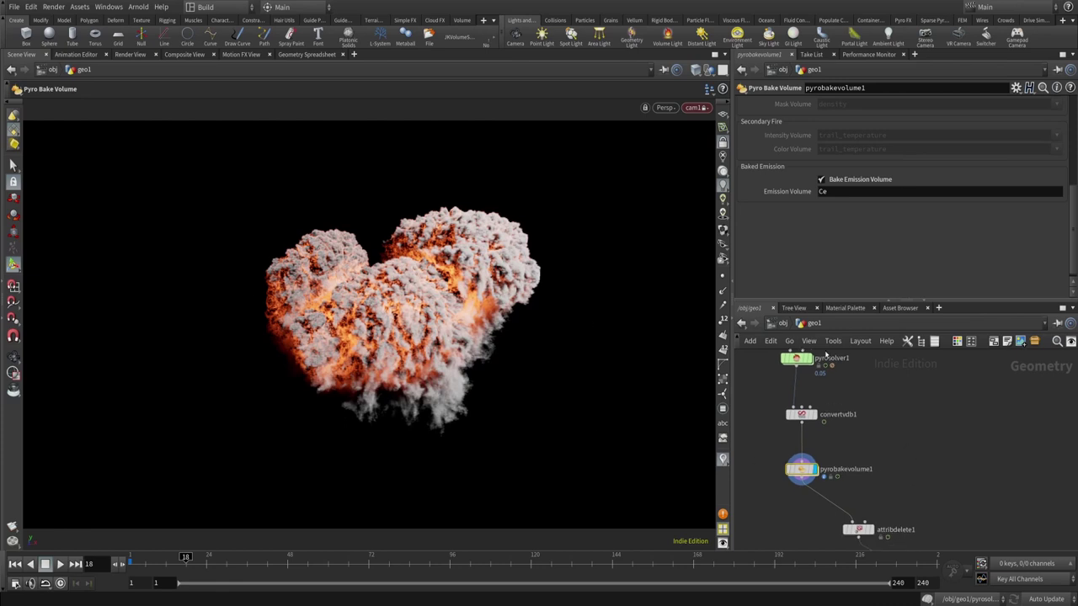
left_click(782, 329)
double_click(801, 470)
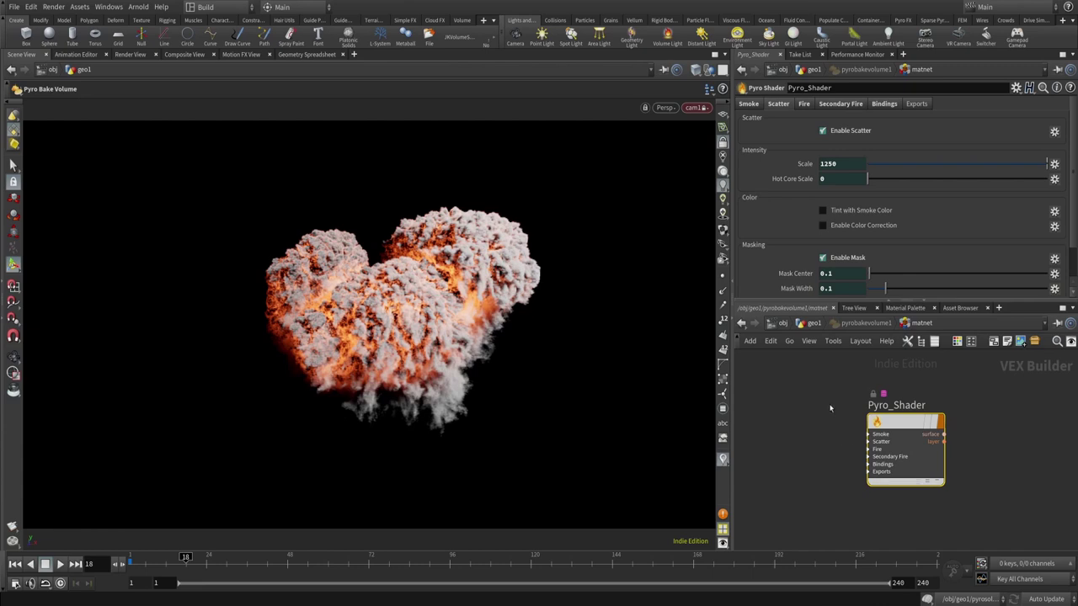
- Bring back the Arnold Snap 1 render and glance at the section notes
left_click(129, 54)
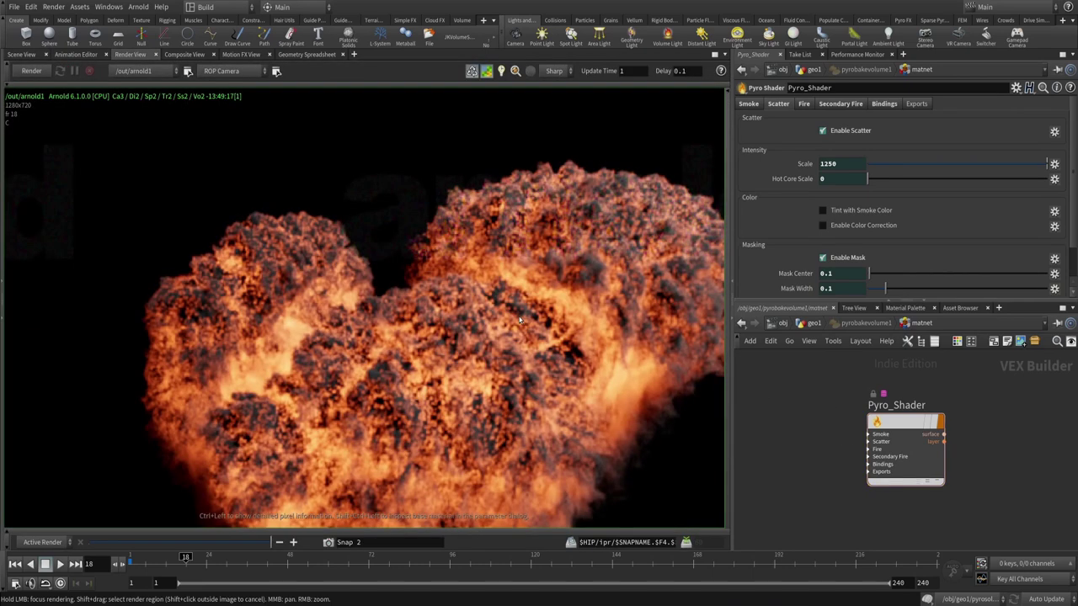
mouse_move(271, 542)
left_mouse_down()
mouse_move(93, 542)
mouse_move(271, 542)
left_mouse_up()
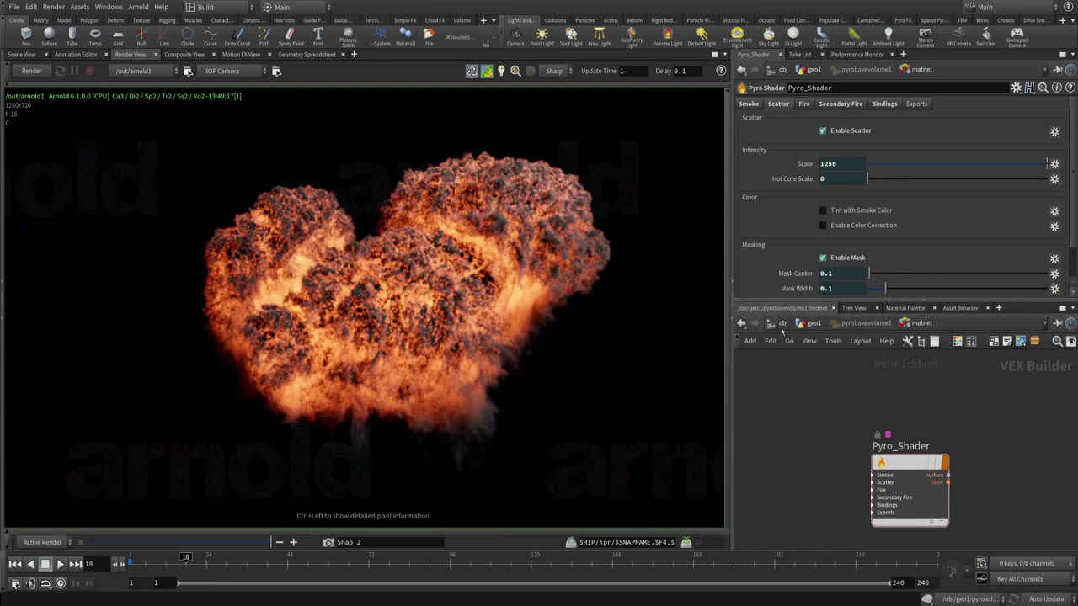
middle_click_drag(473, 307, 447, 347)
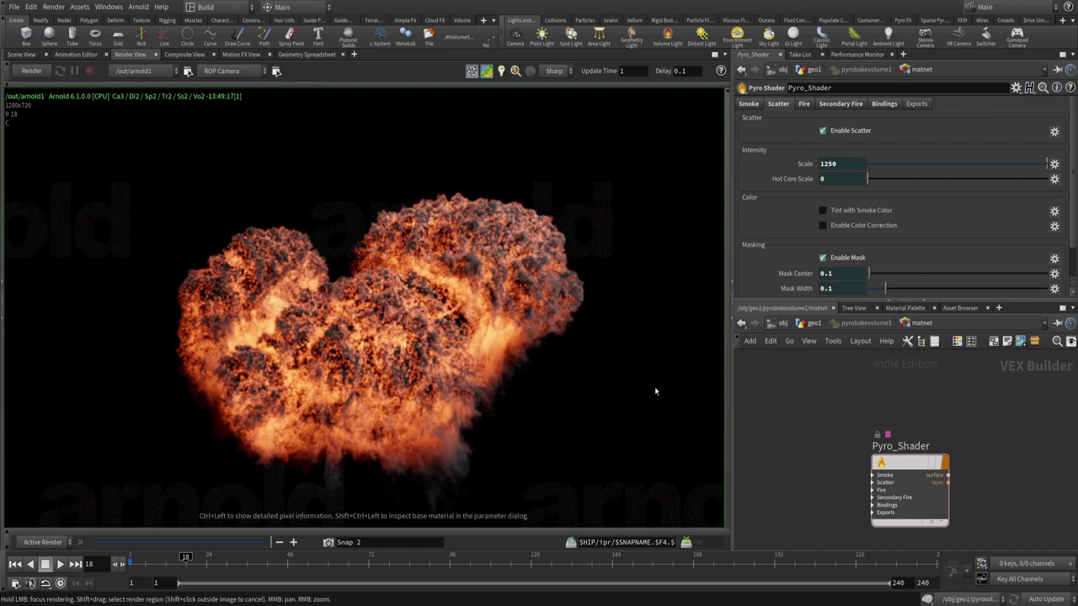
key("alt+Tab")
key("Right")
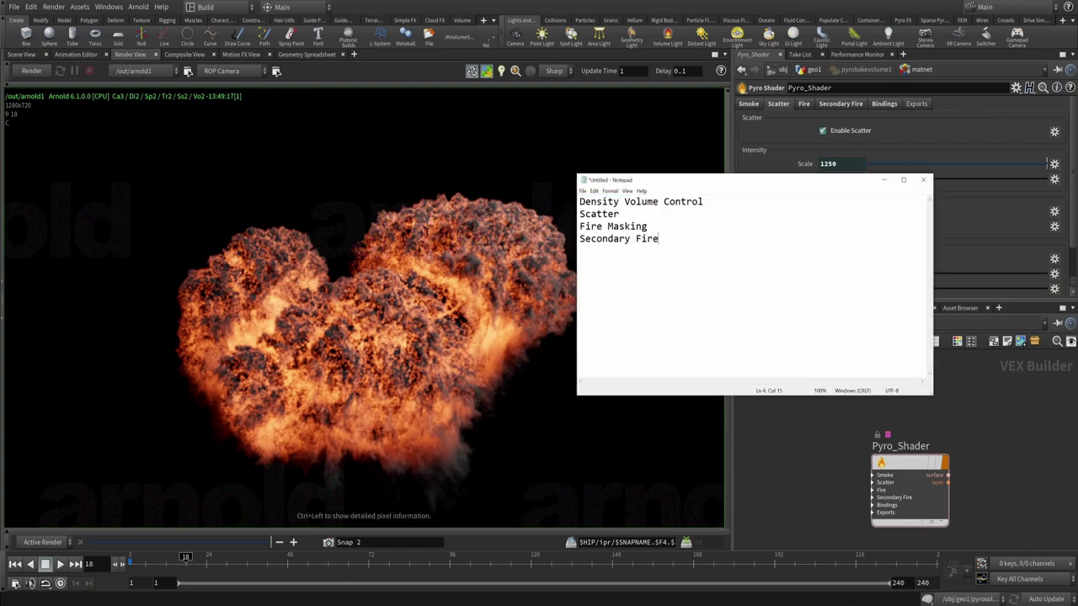
key("ctrl+a")
key("alt+Tab")
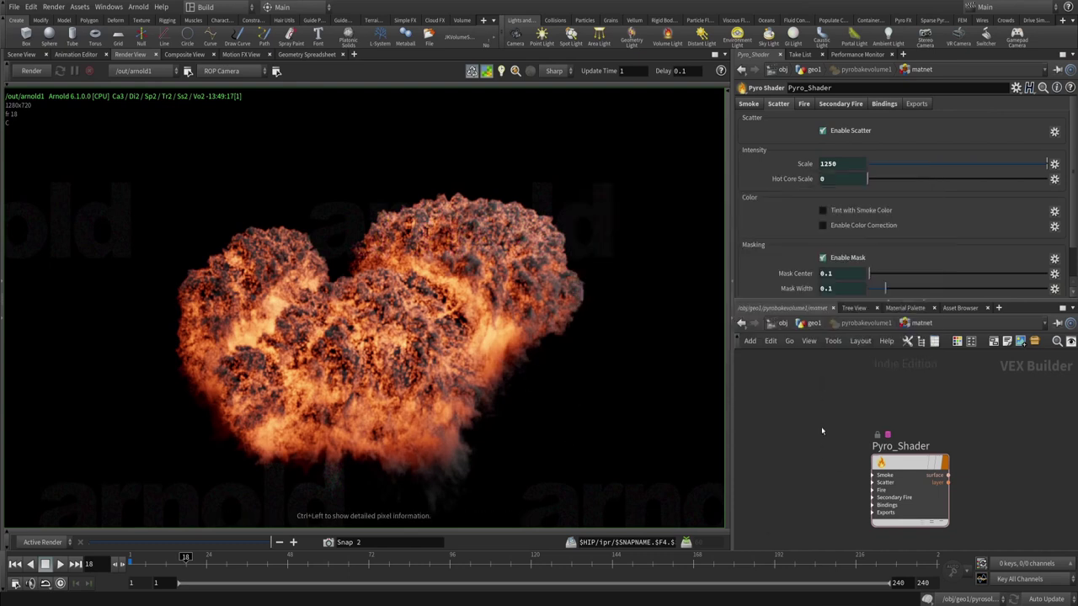
- Go up to the /obj network level showing geo1 and spotlight1
left_click(775, 323)
left_click(891, 396)
left_click(771, 326)
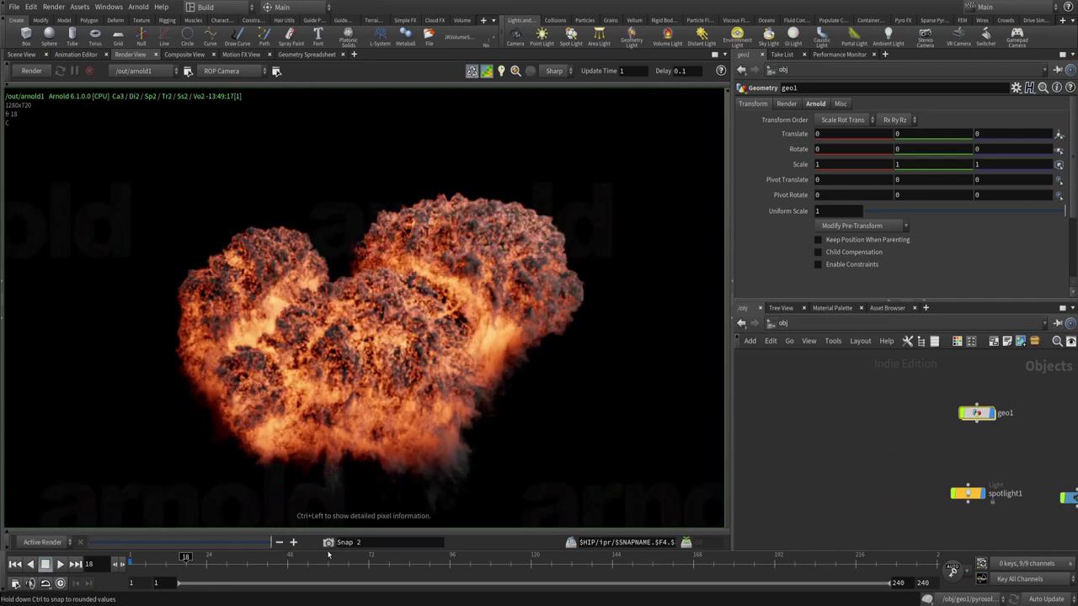
- Frame the whole render, then review the notes: Density Volume Control, Scatter, Fire Masking, Secondary Fire
key("h")
key("h")
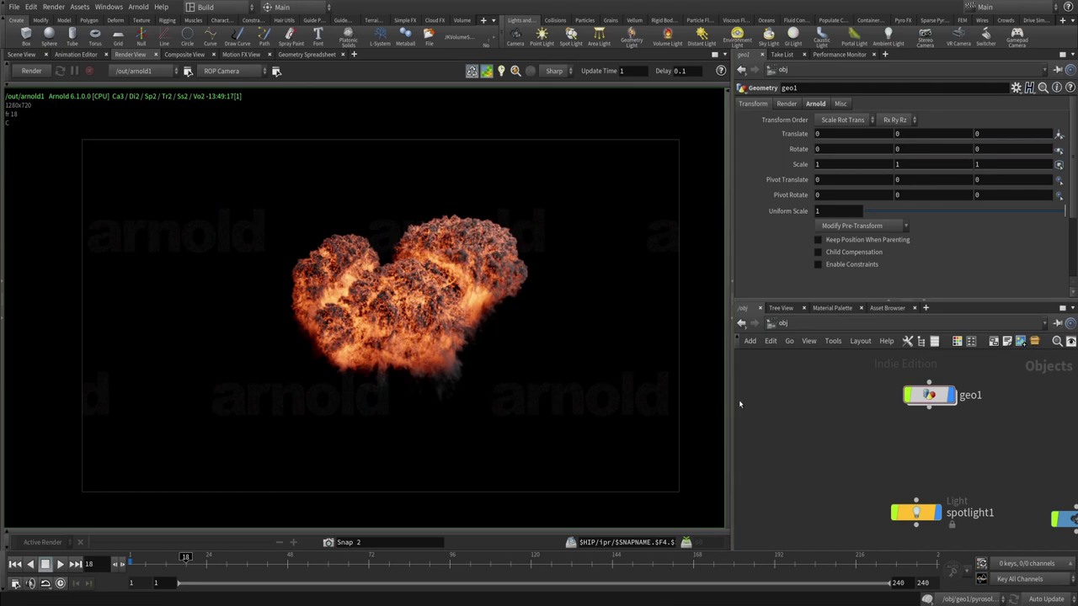
key("alt+Tab")
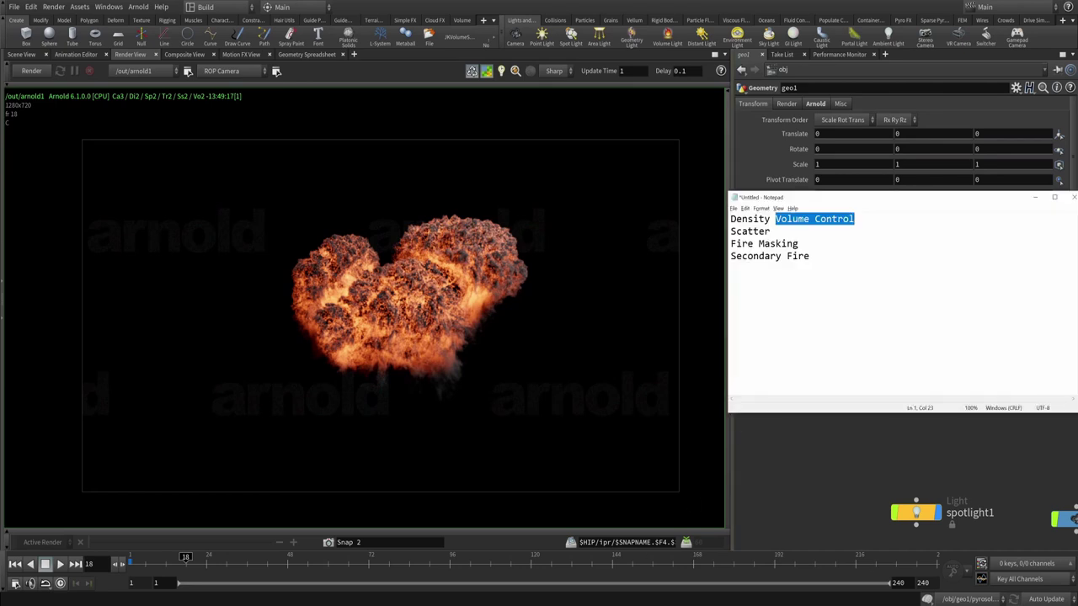
key("Down")
key("ctrl+shift+Left")
key("ctrl+shift+Left")
key("Down")
key("shift+Left")
key("shift+Left")
key("shift+Left")
key("shift+Left")
key("shift+Left")
key("shift+Left")
key("shift+Left")
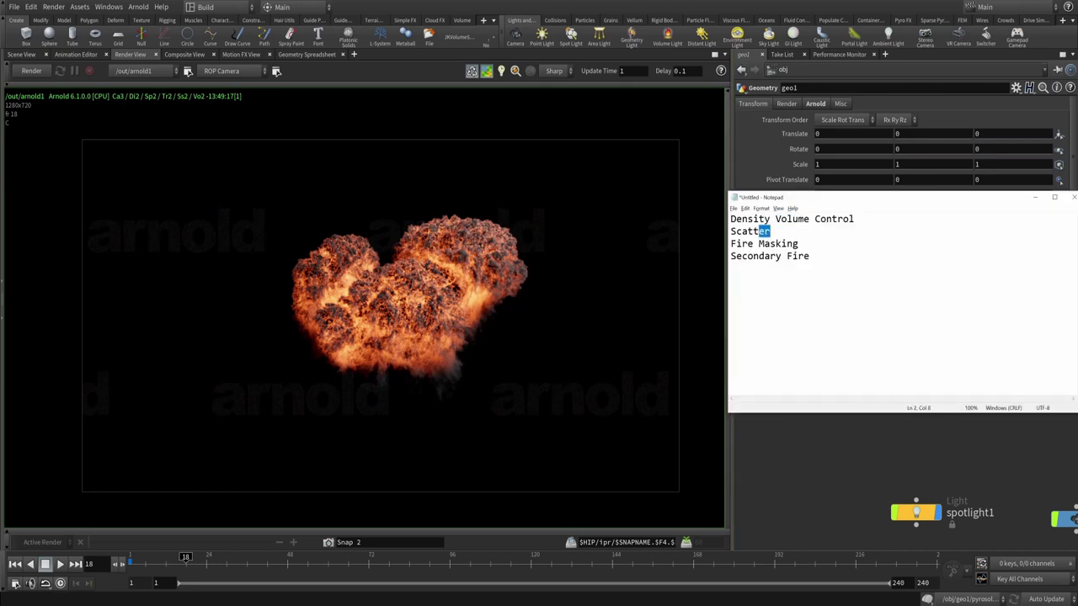
key("Down")
key("End")
key("ctrl+shift+Left")
key("ctrl+shift+Left")
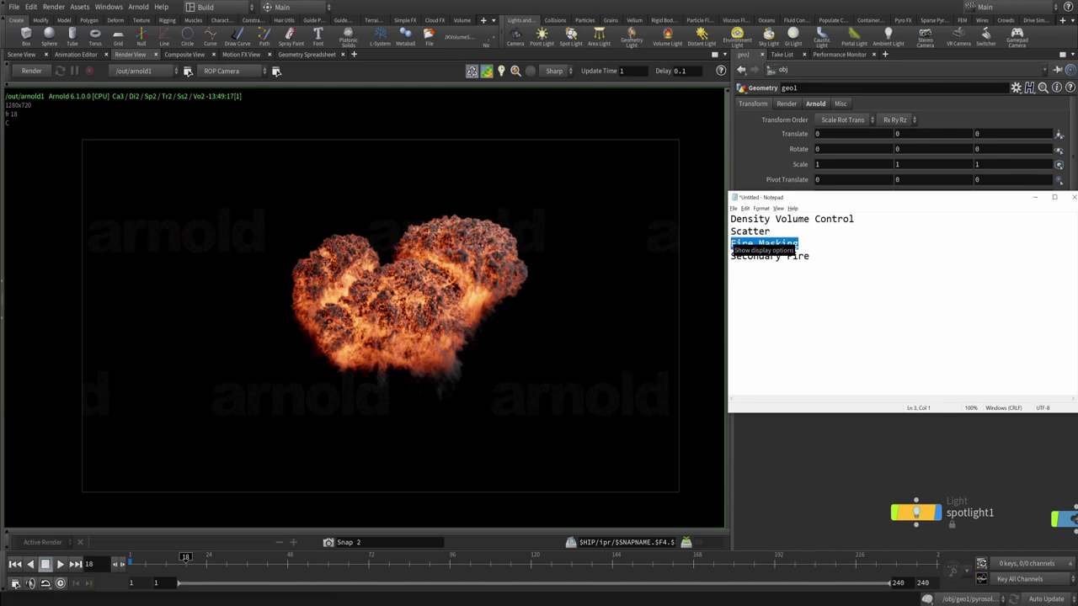
key("Right")
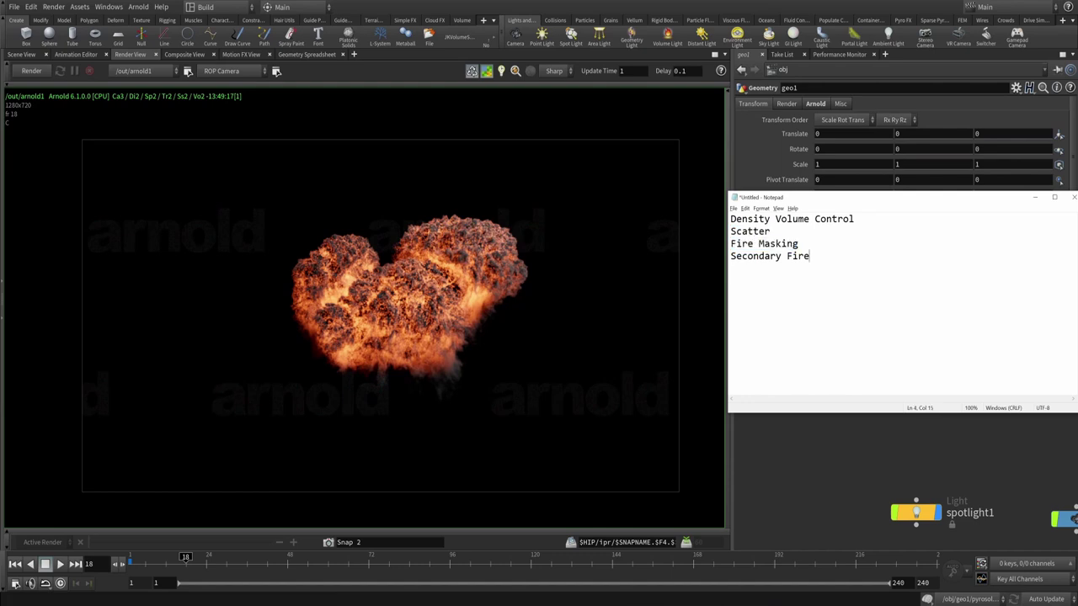
key("ctrl+a")
key("Right")
key("Left")
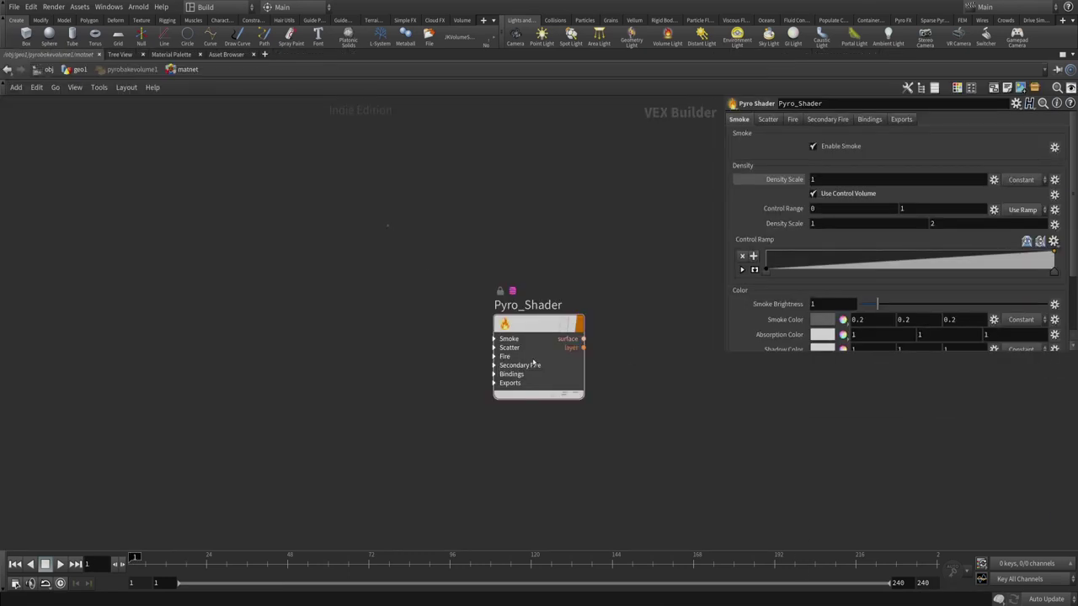
- Allow Editing of Contents on Pyro_Shader and dive into its VEX Builder network
left_click(533, 363)
middle_click_drag(635, 237, 611, 206)
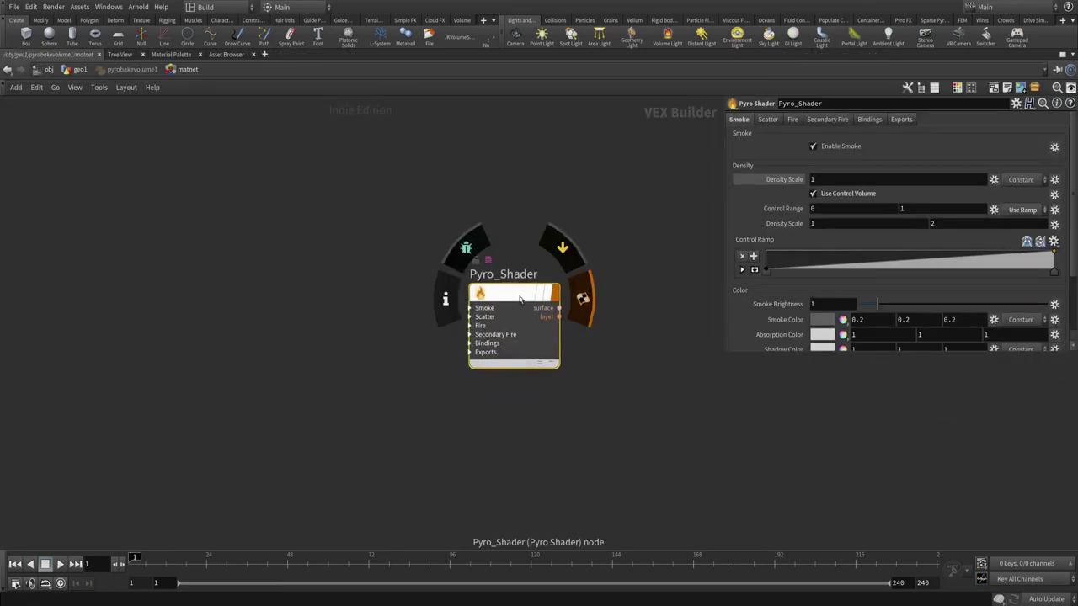
mouse_move(518, 278)
right_click(513, 297)
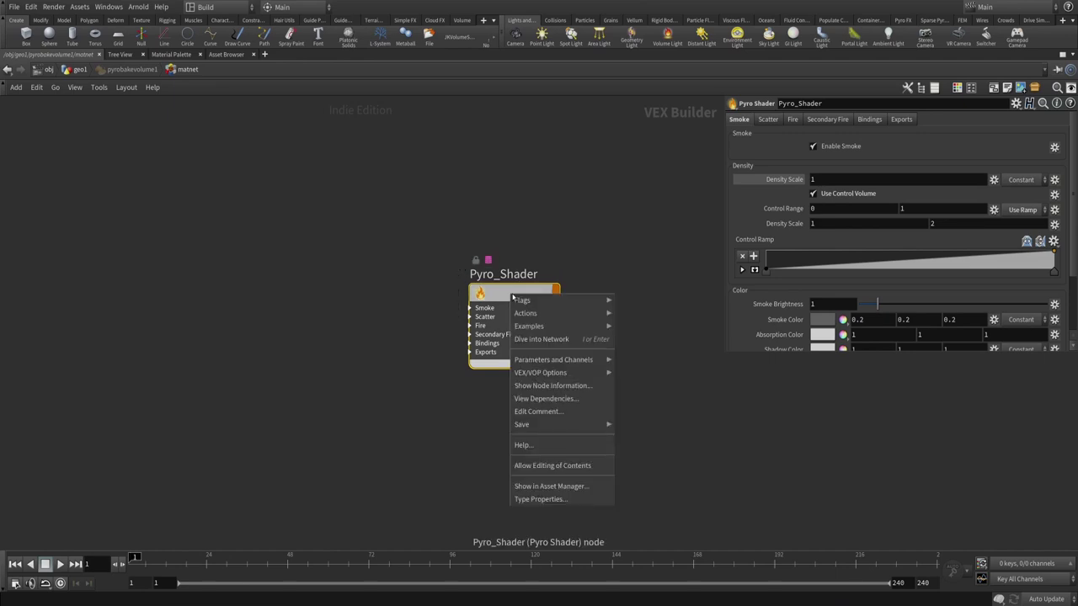
left_click(590, 466)
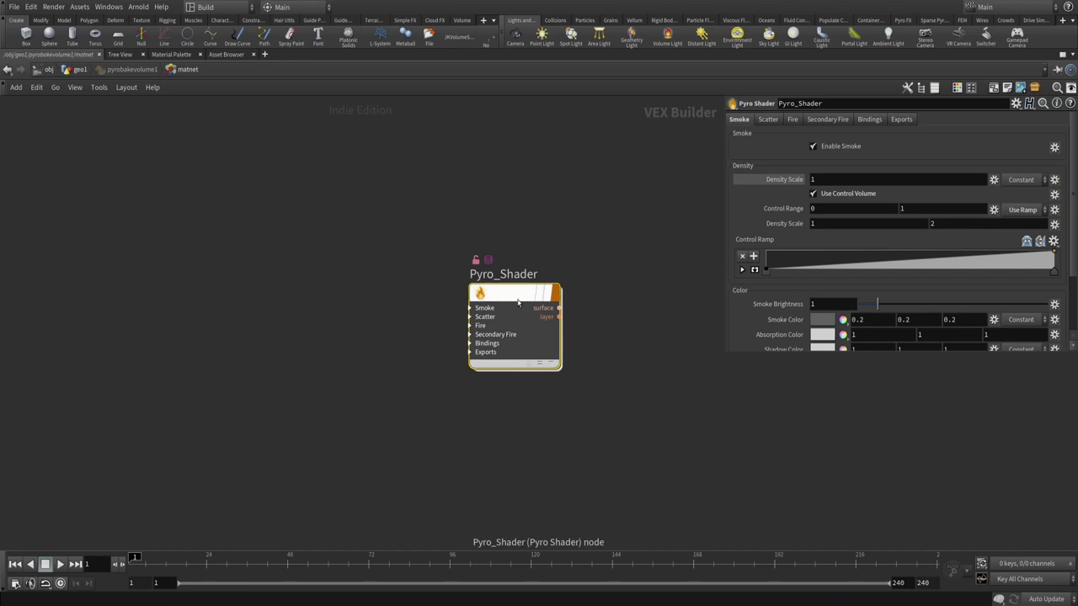
double_click(519, 369)
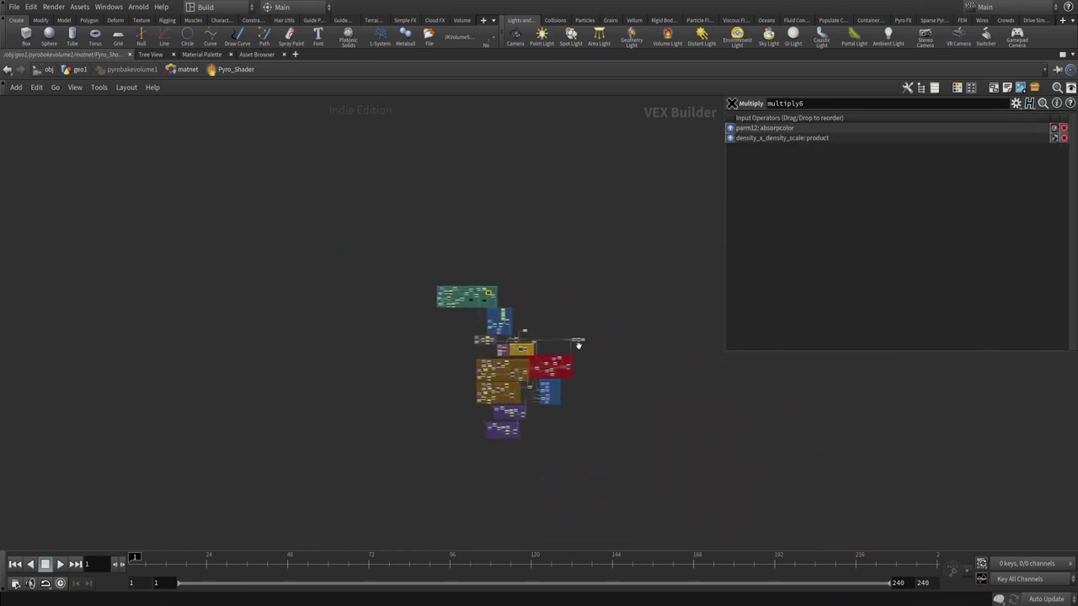
- Arrange the shader network view and select the nodes in the top network boxes
scroll(578, 344, "up", 5)
left_click(582, 333)
left_click_drag(592, 333, 662, 334)
left_click_drag(584, 361, 623, 336)
left_click_drag(210, 169, 627, 491)
left_click_drag(548, 235, 558, 225)
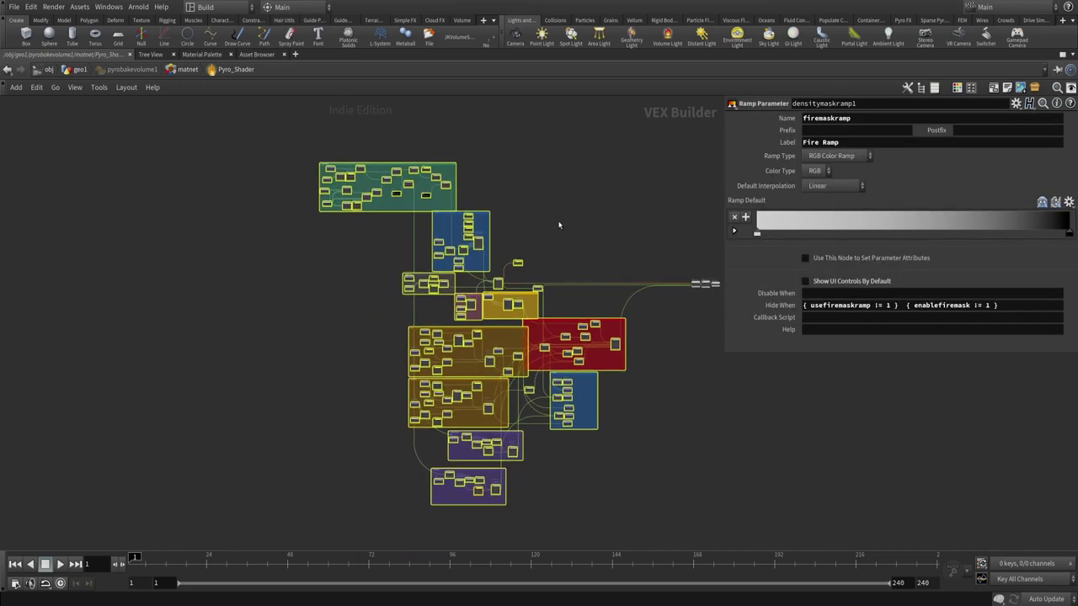
left_click_drag(283, 152, 638, 490)
right_click_drag(402, 335, 392, 348)
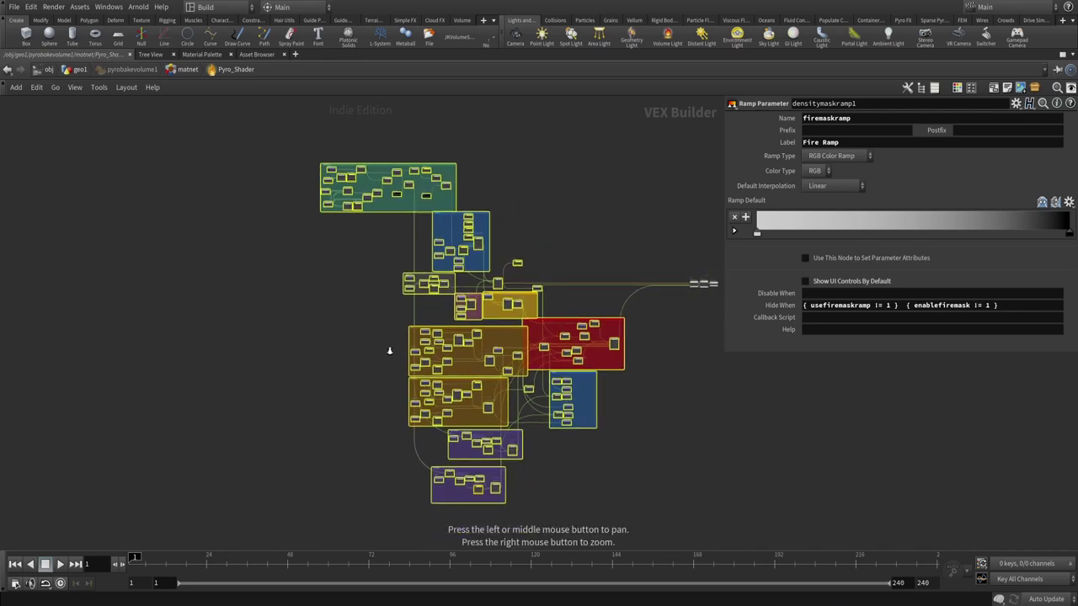
left_click_drag(262, 149, 498, 218)
- Mark Volume Control, Scatter, Fire Masking and Secondary Fire in the section notes
key("alt+Tab")
key("ctrl+shift+Left")
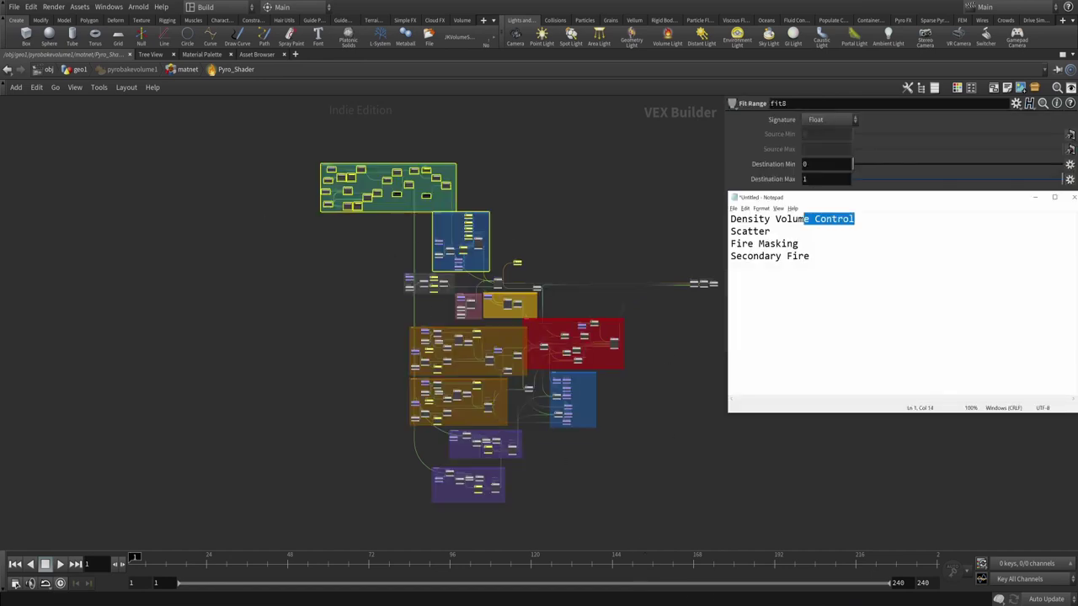
key("ctrl+shift+Left")
key("Down")
key("End")
key("shift+Home")
key("Down")
key("End")
key("shift+Home")
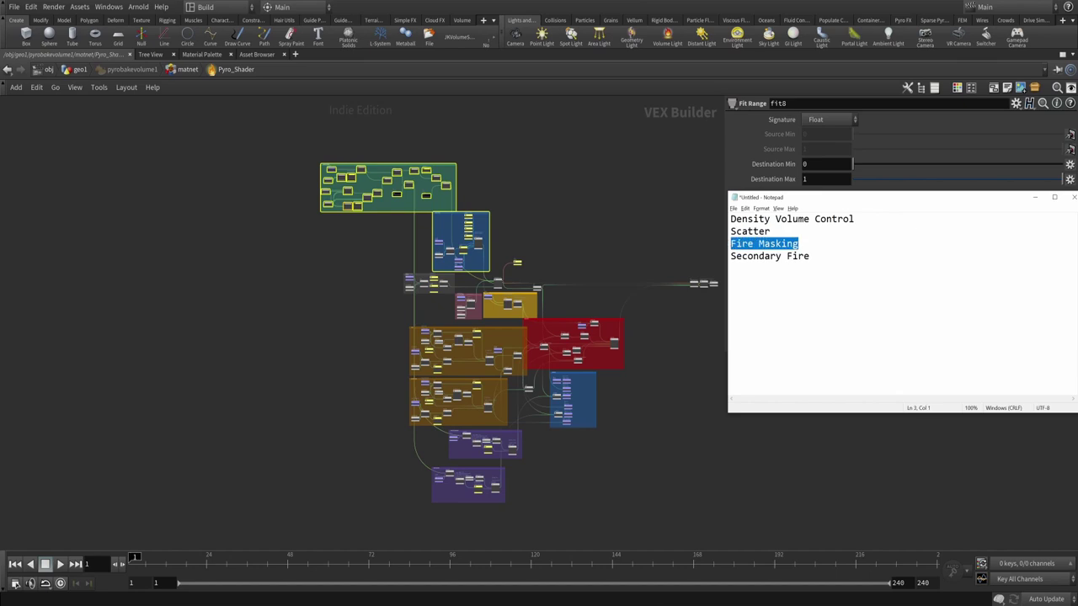
key("Down")
key("End")
key("shift+Home")
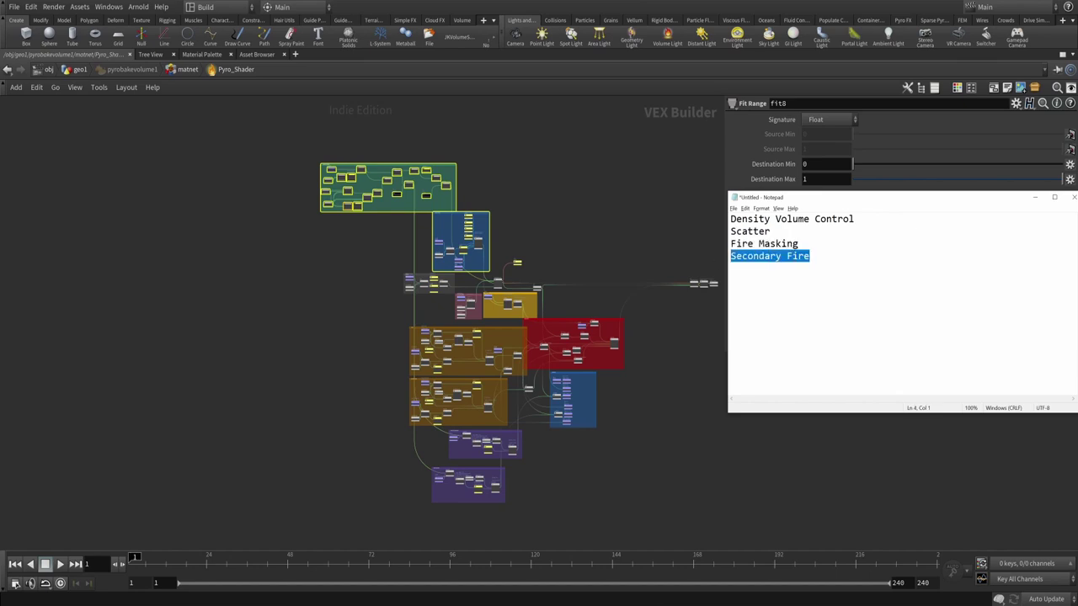
- Clear the network selection and mark Density Volume Control on the notes' first line
left_click(551, 244)
key("alt+Tab")
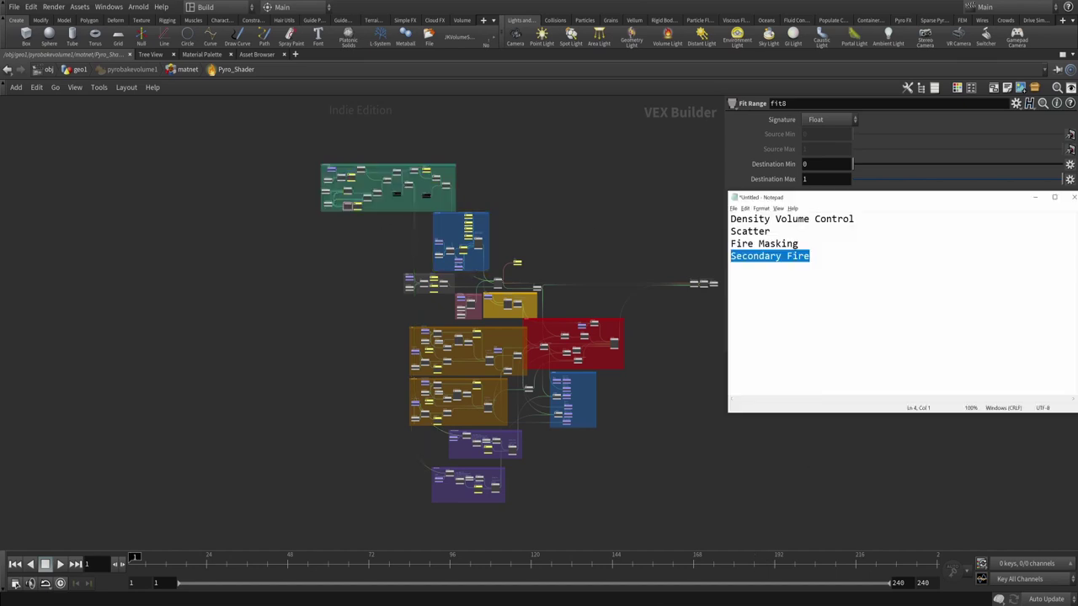
key("ctrl+Home")
key("ctrl+Right")
key("shift+End")
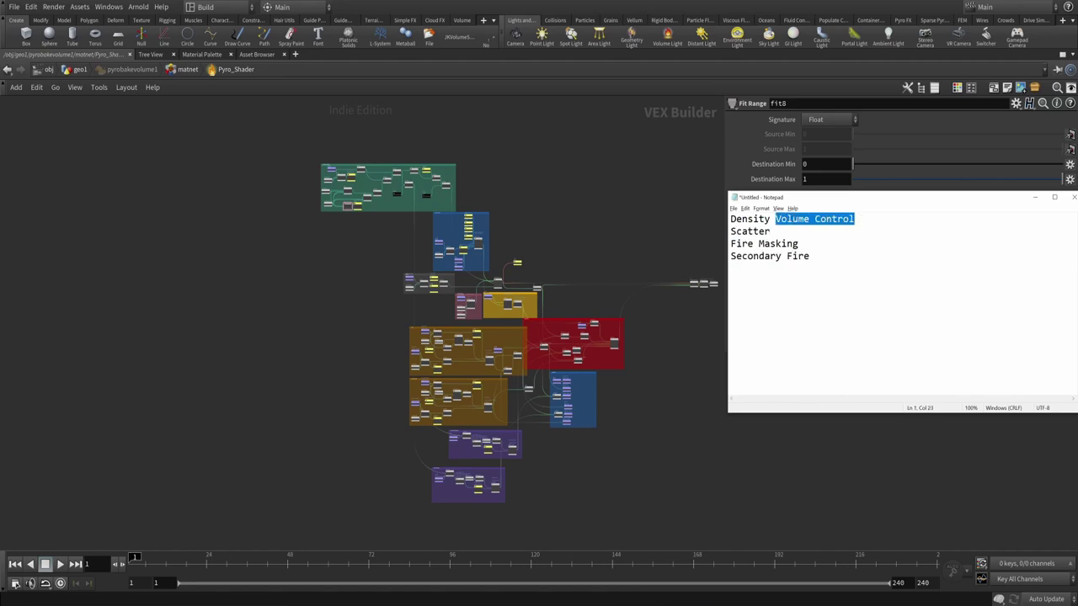
key("Left")
key("Left")
key("ctrl+shift+Left")
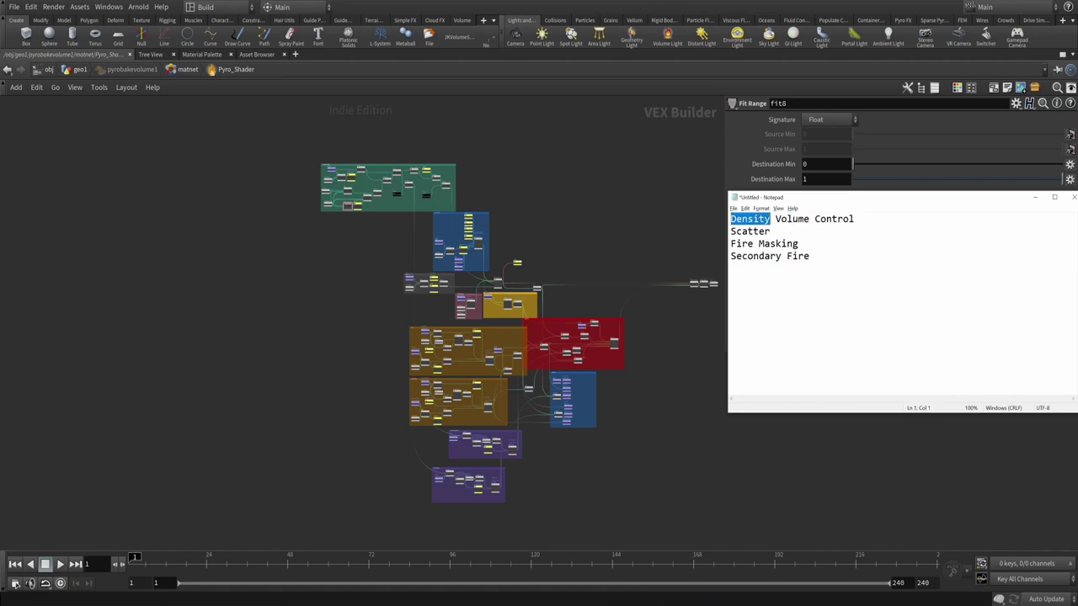
key("alt+Tab")
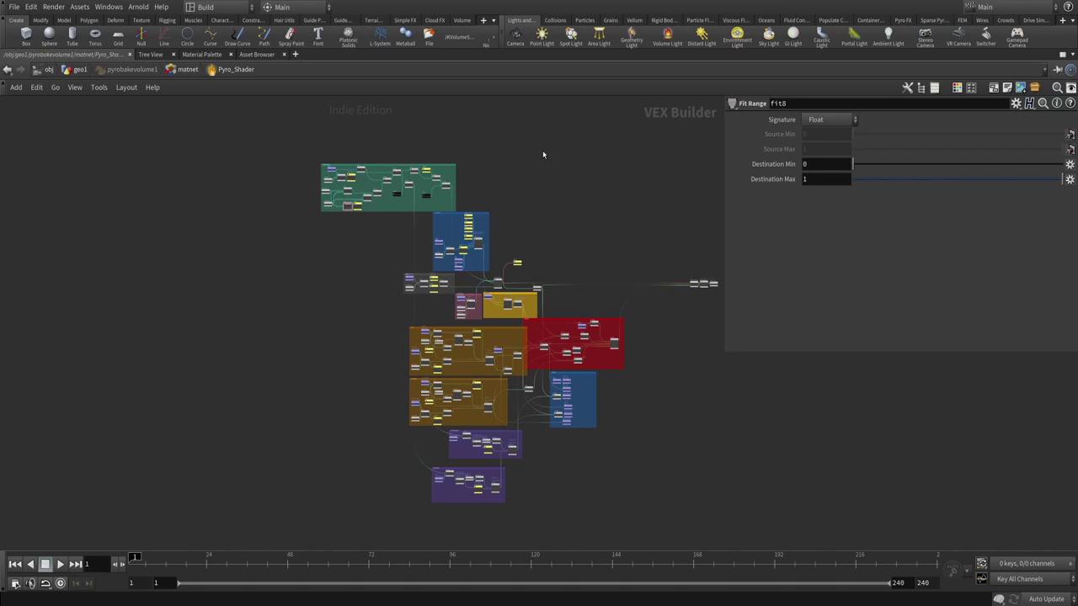
- Hide the parameter pane and select the green network box
key("p")
left_click_drag(318, 205, 527, 285)
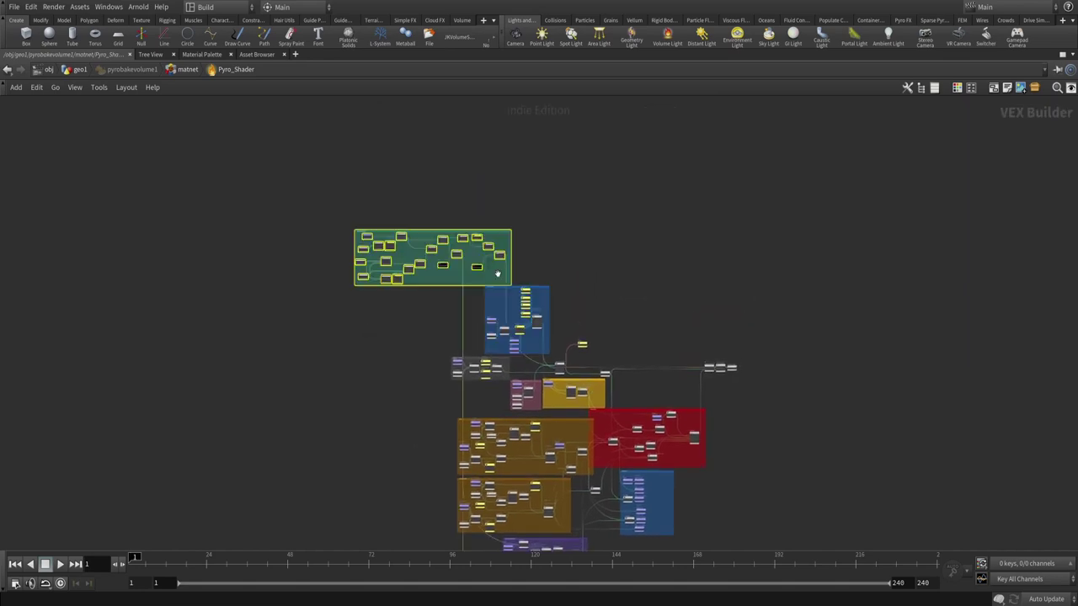
scroll(482, 264, "up", 2)
scroll(365, 245, "up", 3)
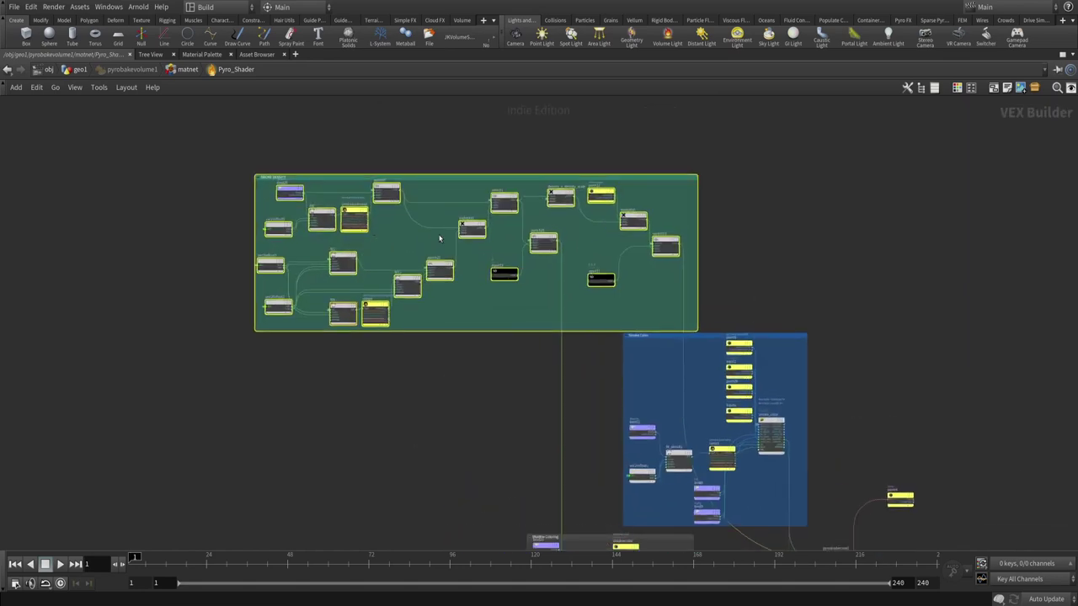
- On Pyro_Shader, toggle Use Control Volume to preview its range and ramp, leaving it off
key("u")
key("p")
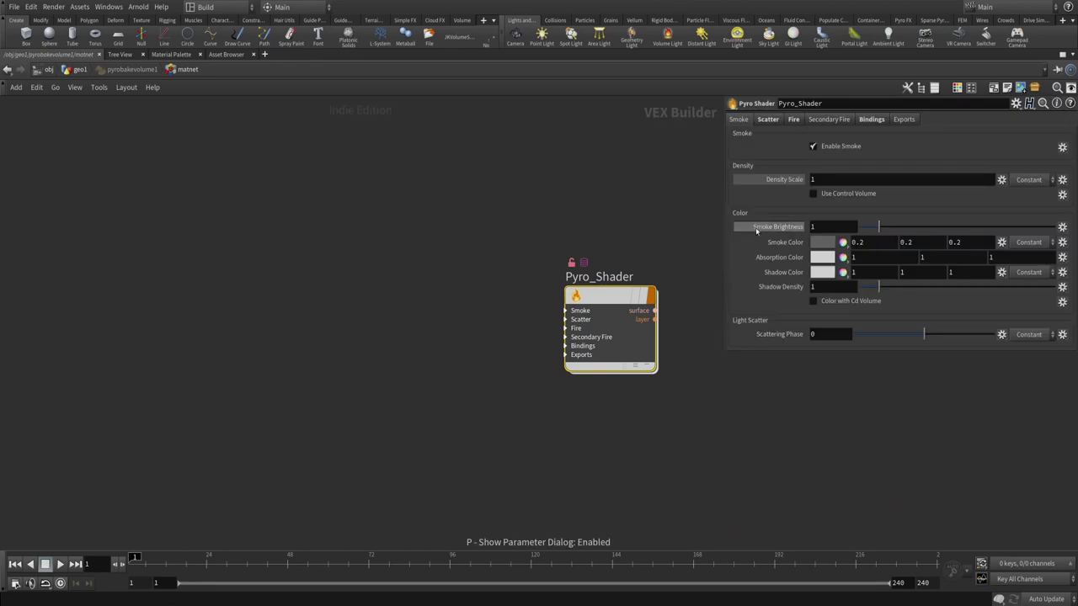
left_click(865, 195)
left_click(836, 195)
left_click(836, 195)
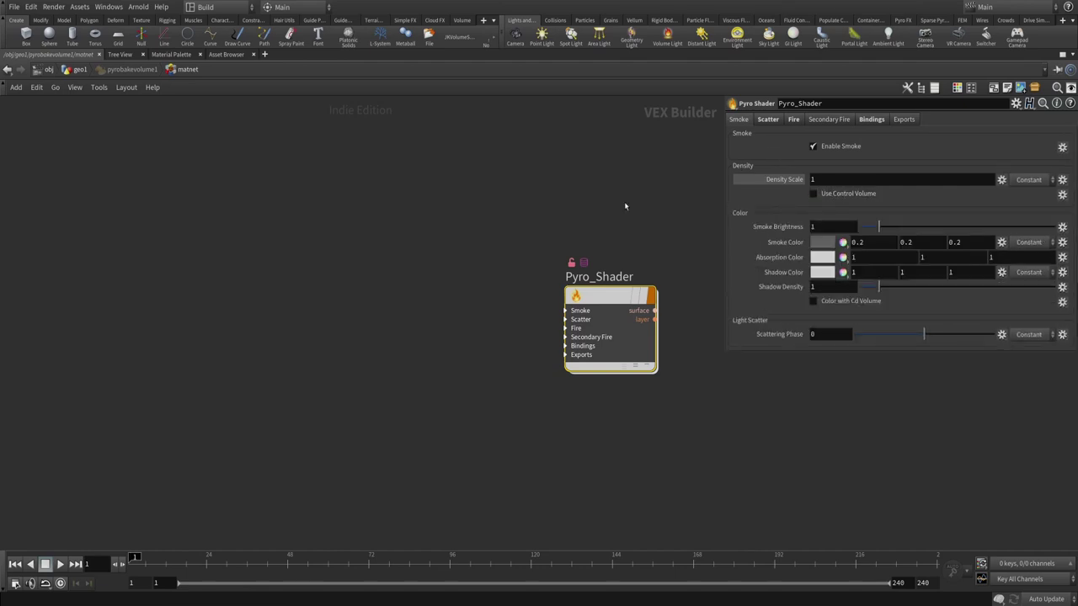
- Mark Scatter as the next section in the notes
key("alt+Tab")
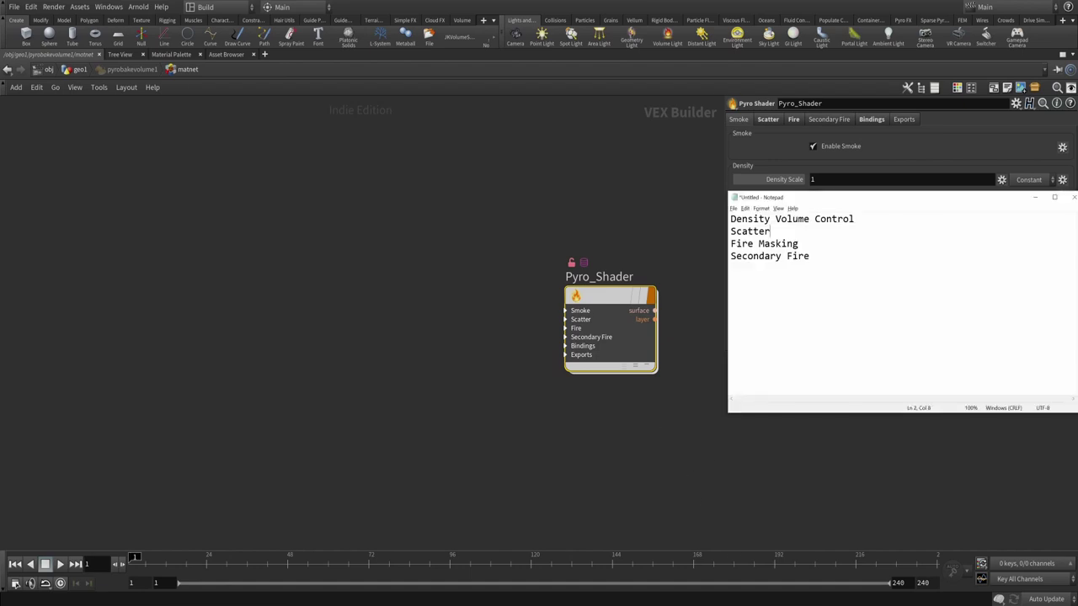
left_click_drag(770, 232, 721, 234)
key("alt+Tab")
- Inside Pyro_Shader, inspect the SCATTER section's in_scatter bind node reading chs("../scatter_volumename")
key("i")
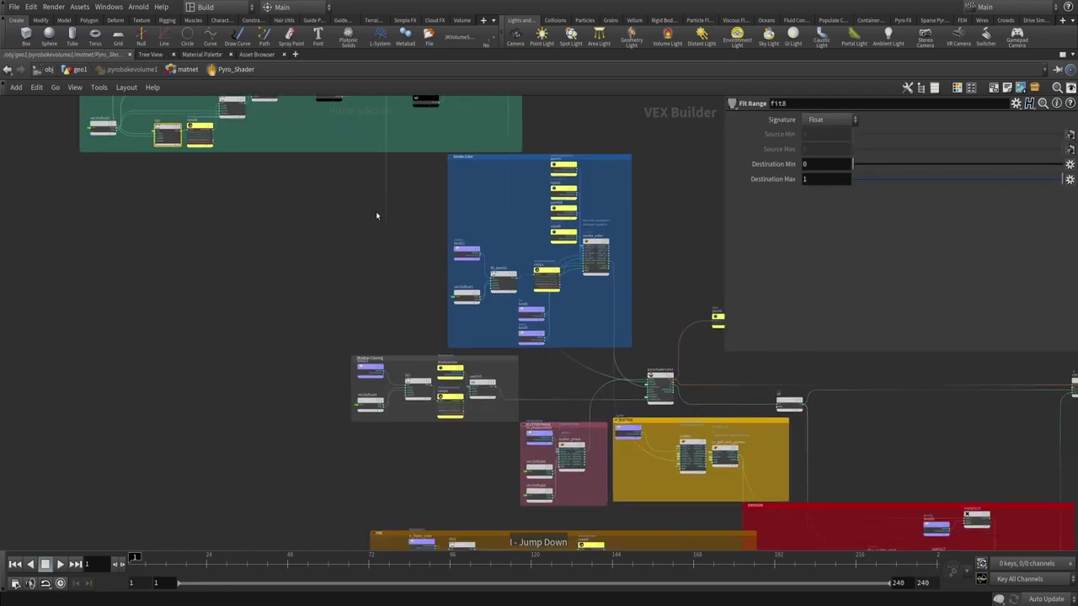
key("h")
middle_click_drag(547, 207, 603, 215)
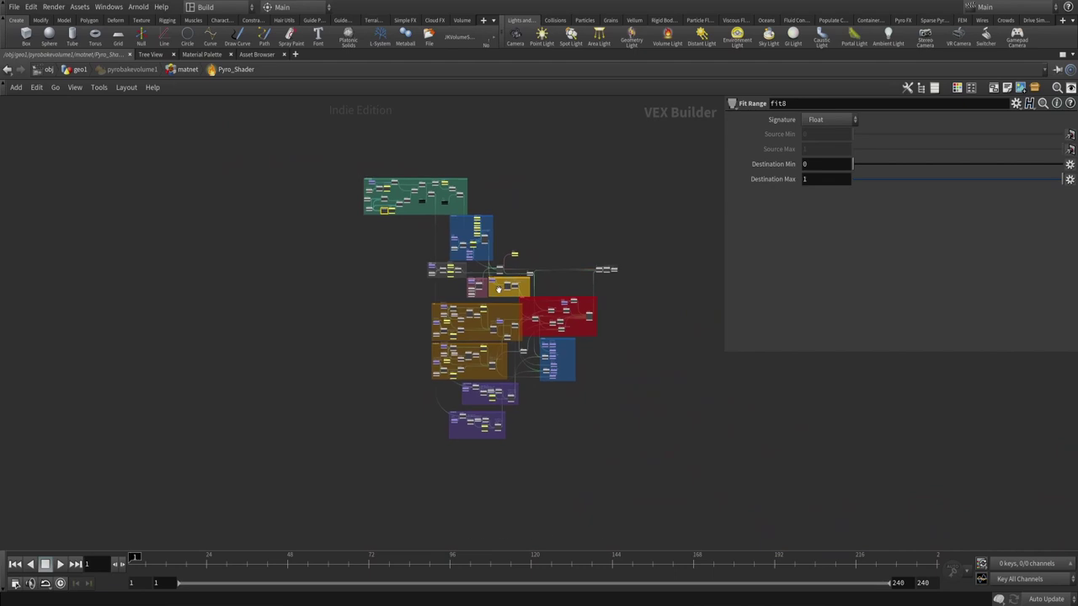
scroll(497, 289, "up", 8)
scroll(421, 253, "down", 2)
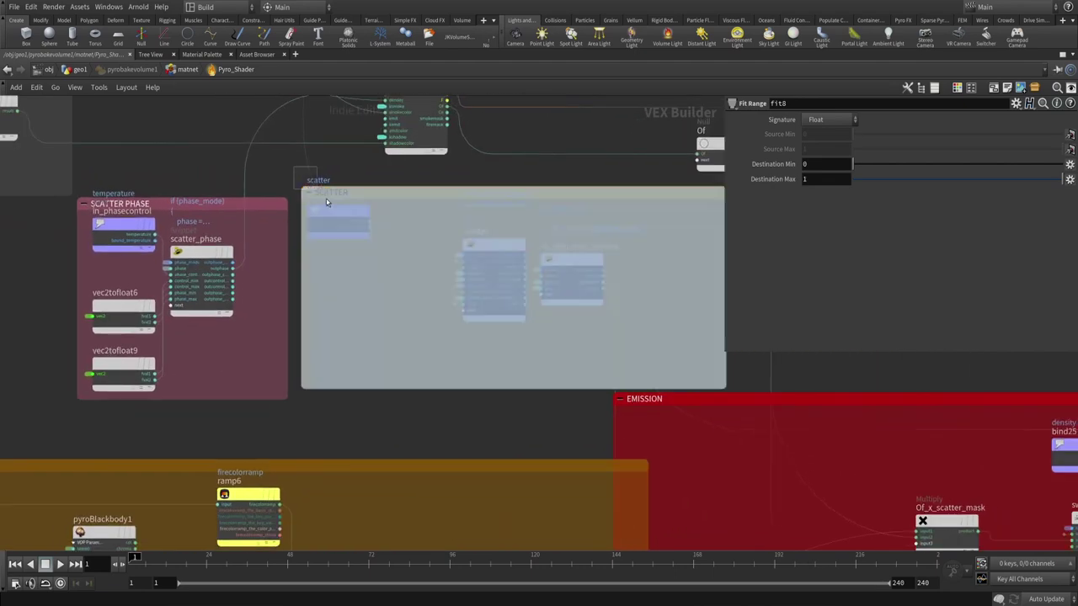
left_click(329, 211)
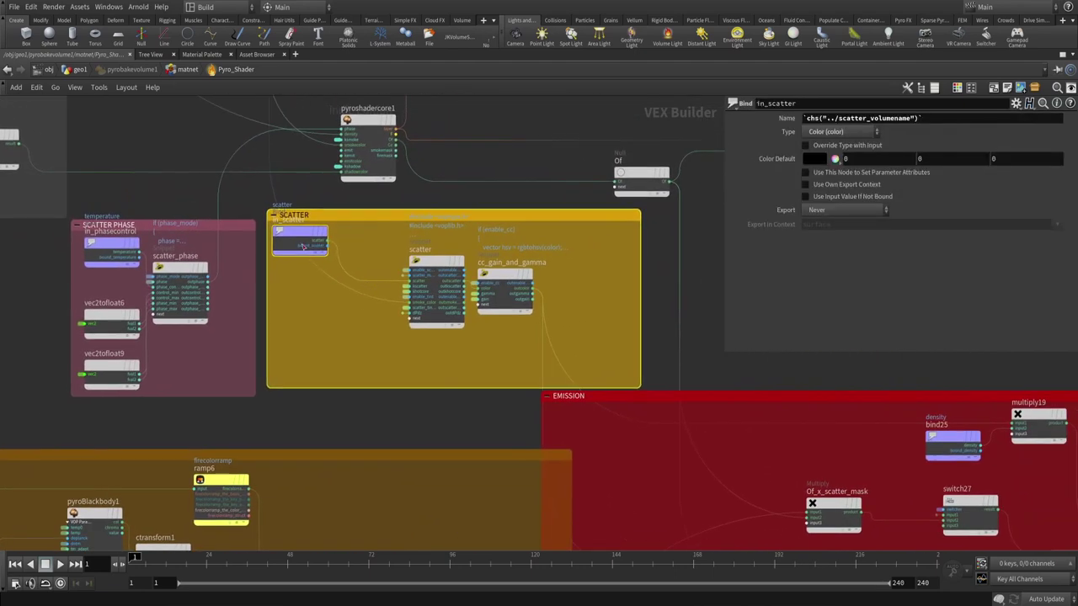
left_click_drag(304, 246, 332, 323)
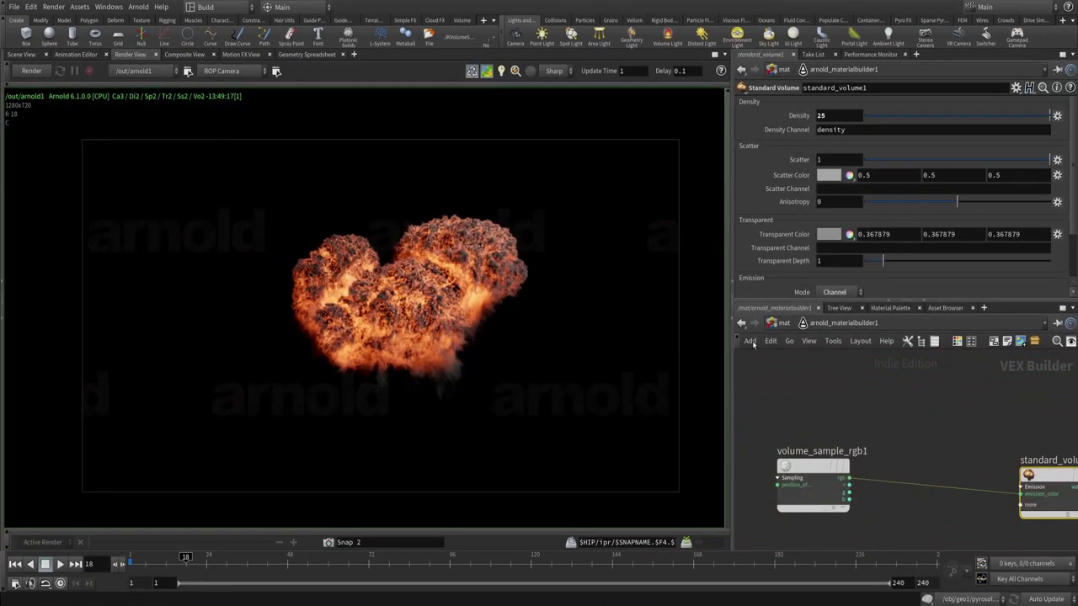
- Go to /obj, enter geo1, and view pyrobakevolume1's baked volumes including scatter
left_click(785, 323)
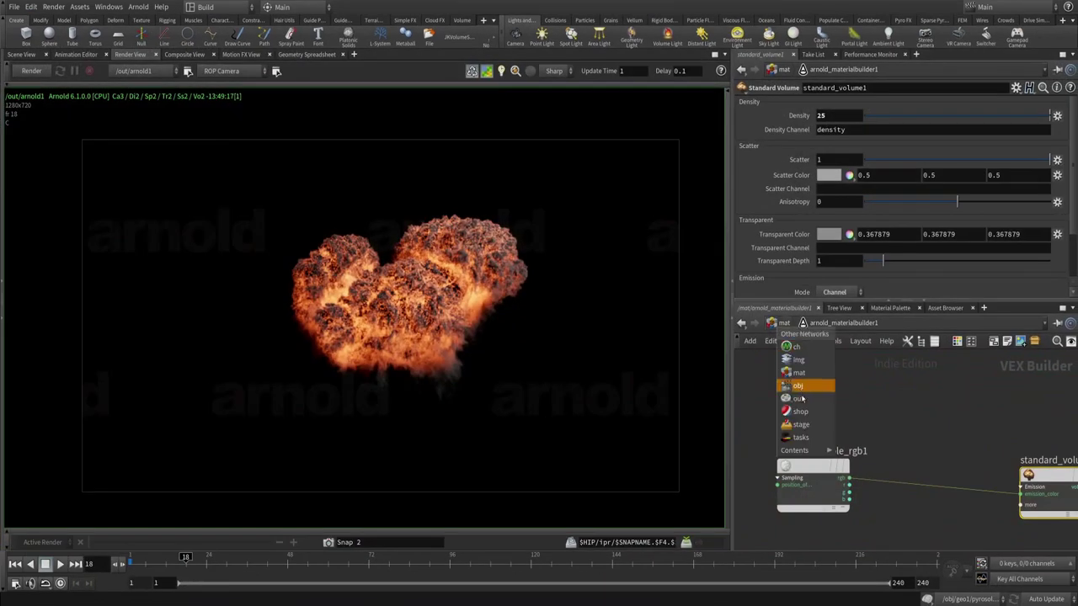
left_click(796, 385)
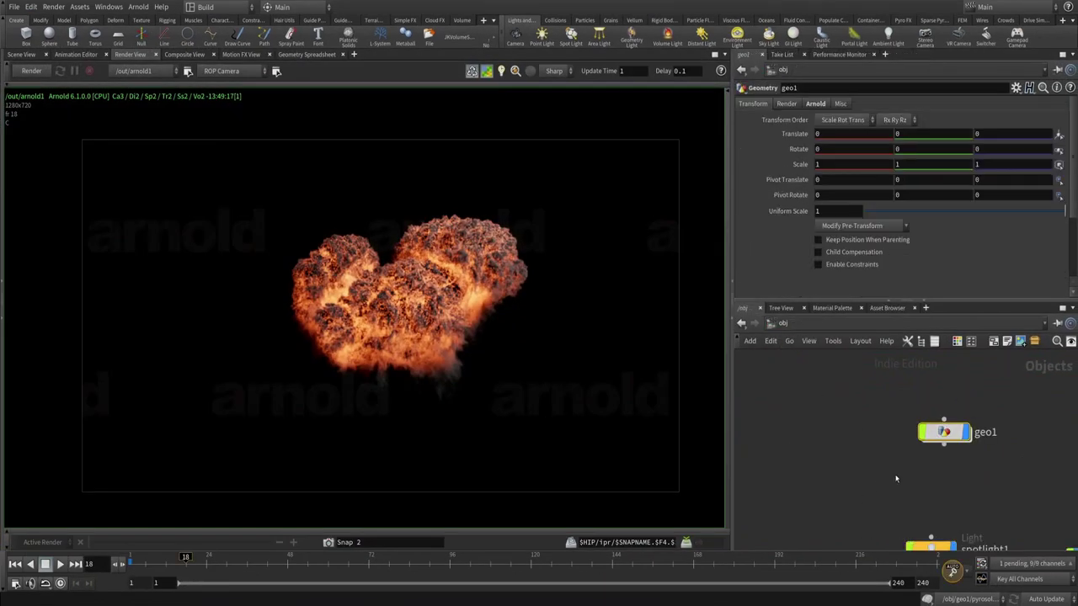
double_click(944, 432)
middle_click(851, 420)
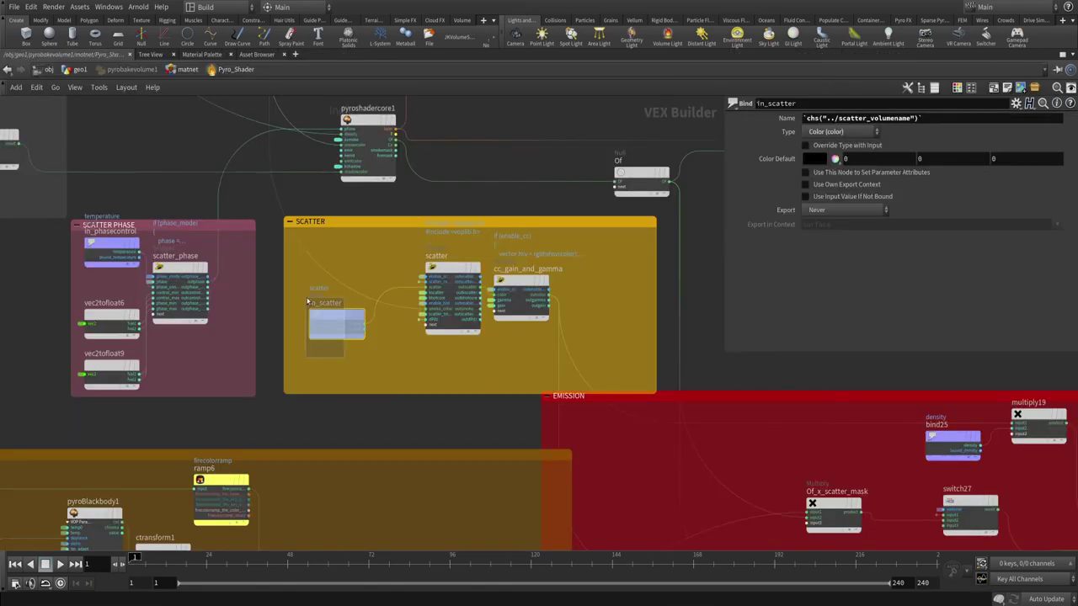
- Compare the SCATTER box with the Pyro_Shader's Scatter tab parameters
left_click(305, 222)
key("h")
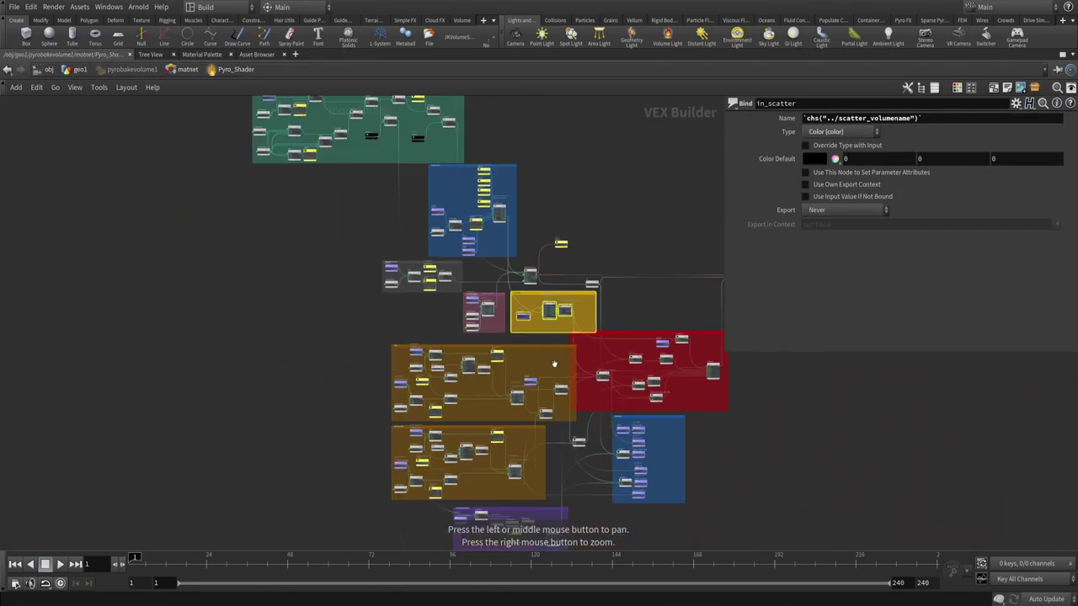
key("u")
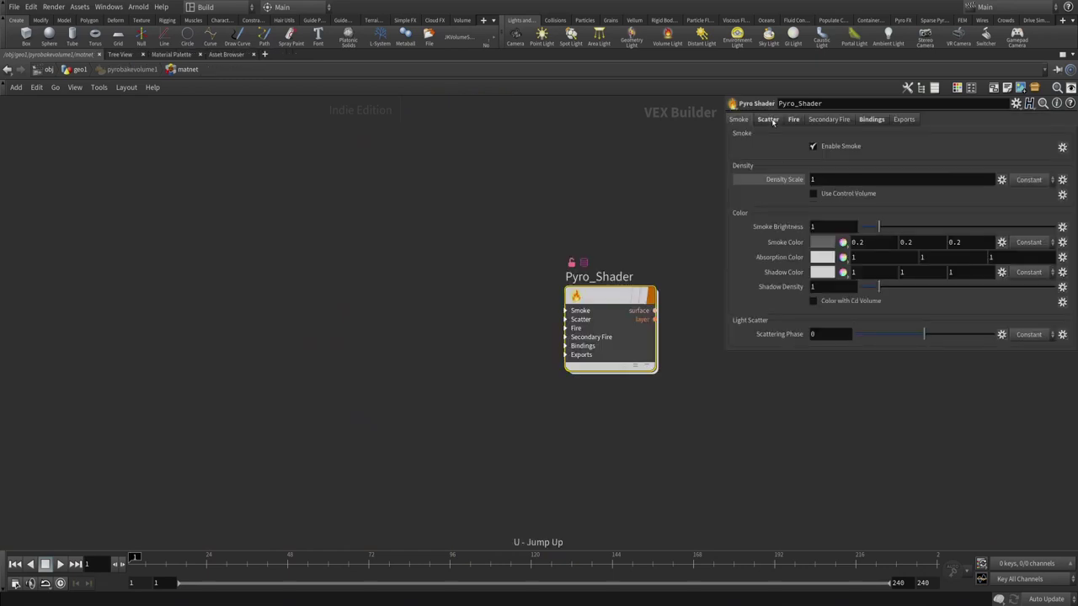
left_click(768, 119)
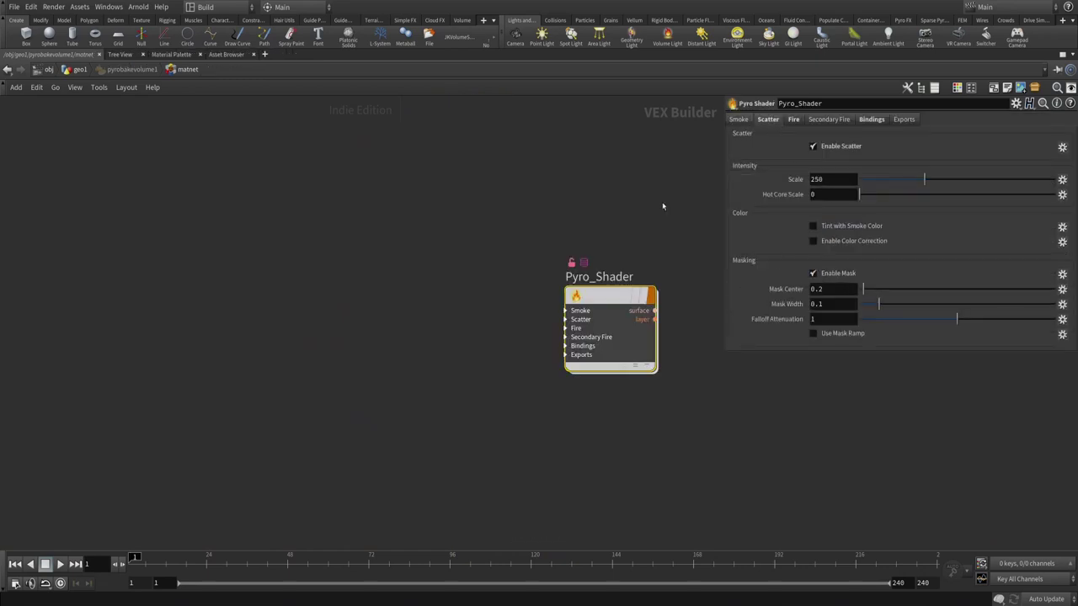
- Select the SCATTER MASKING section, note Fire Masking next, and zoom toward the Fire box
key("i")
scroll(600, 449, "up", 5)
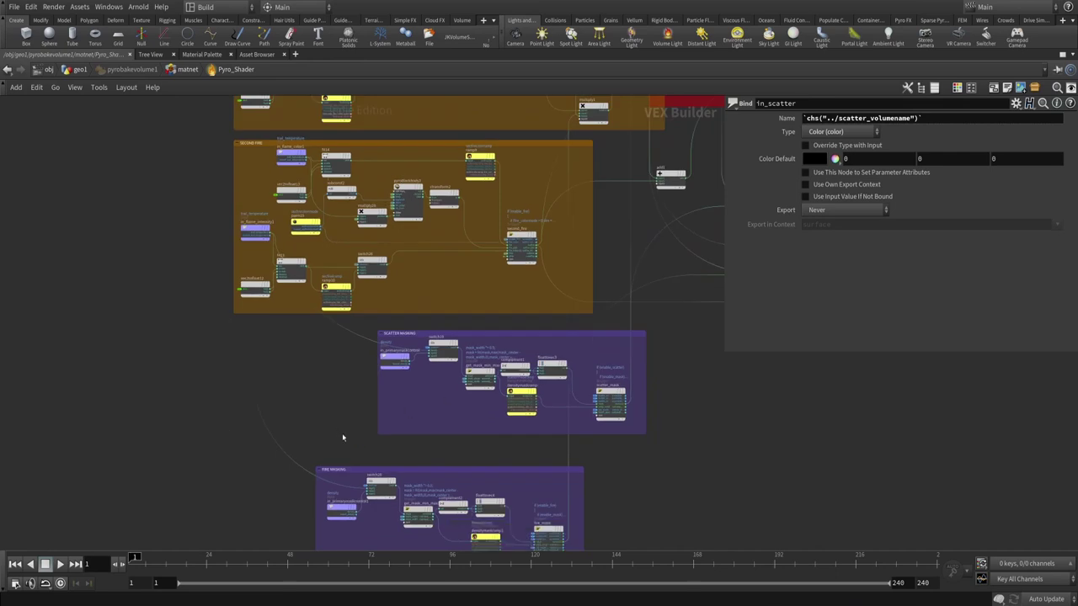
left_click_drag(342, 437, 696, 315)
scroll(640, 358, "up", 3)
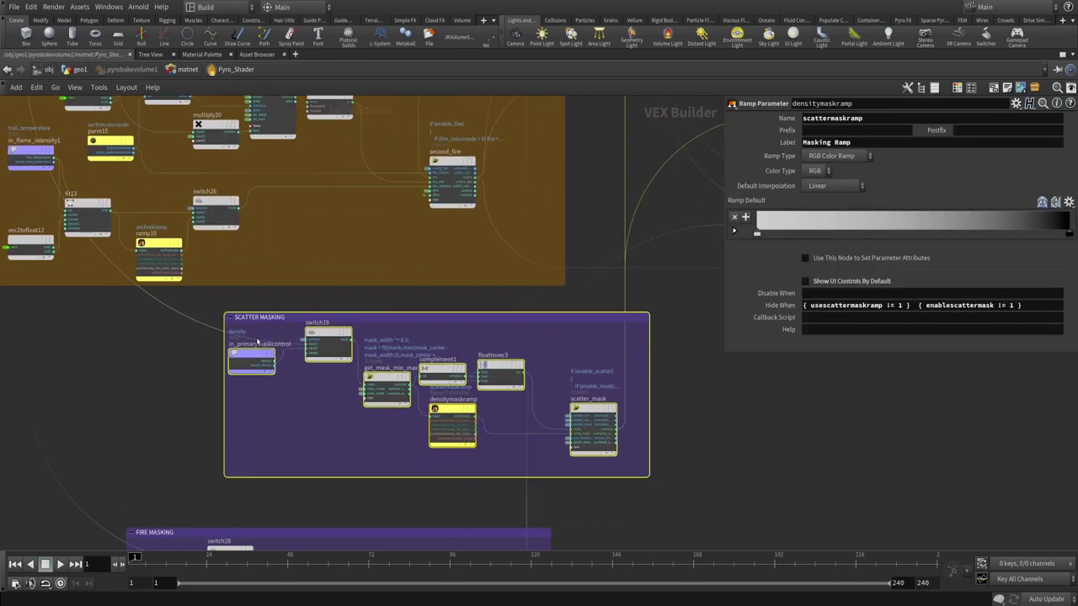
scroll(365, 327, "down", 5)
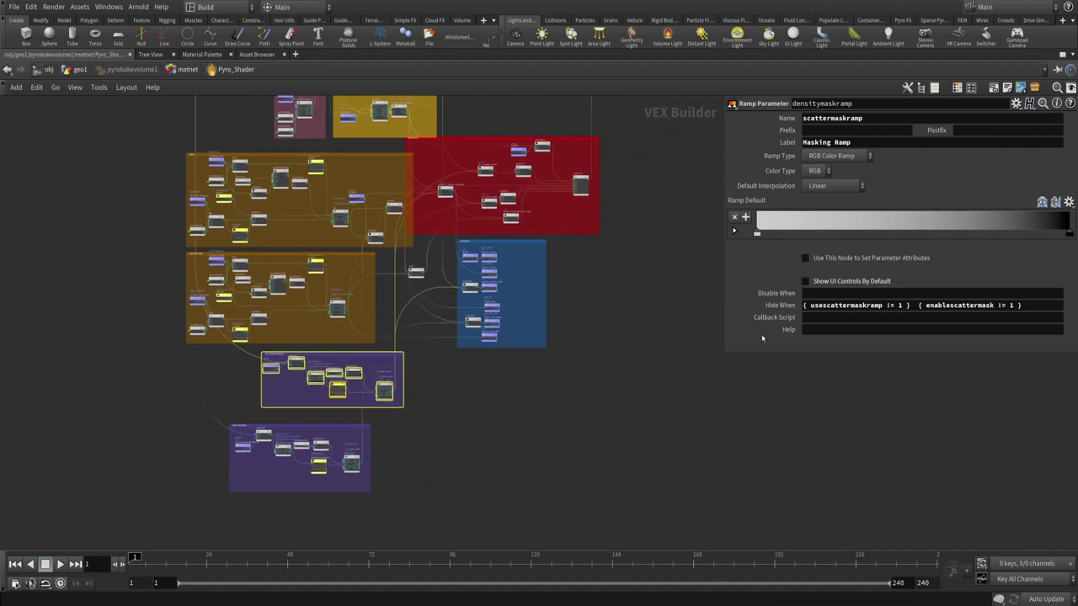
key("alt+Tab")
left_click(799, 243)
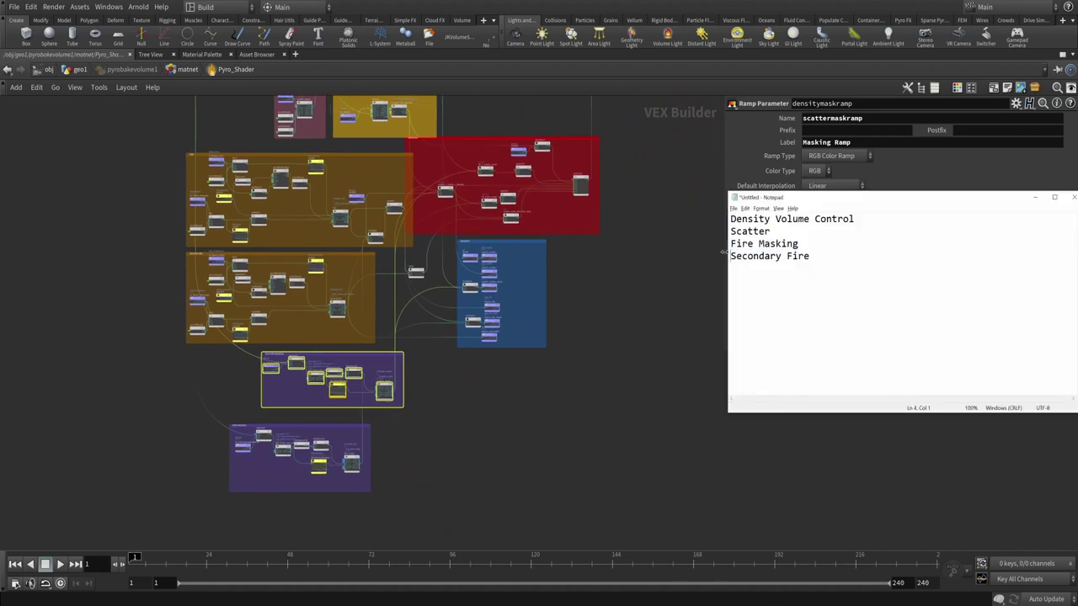
key("alt+Tab")
scroll(395, 301, "up", 5)
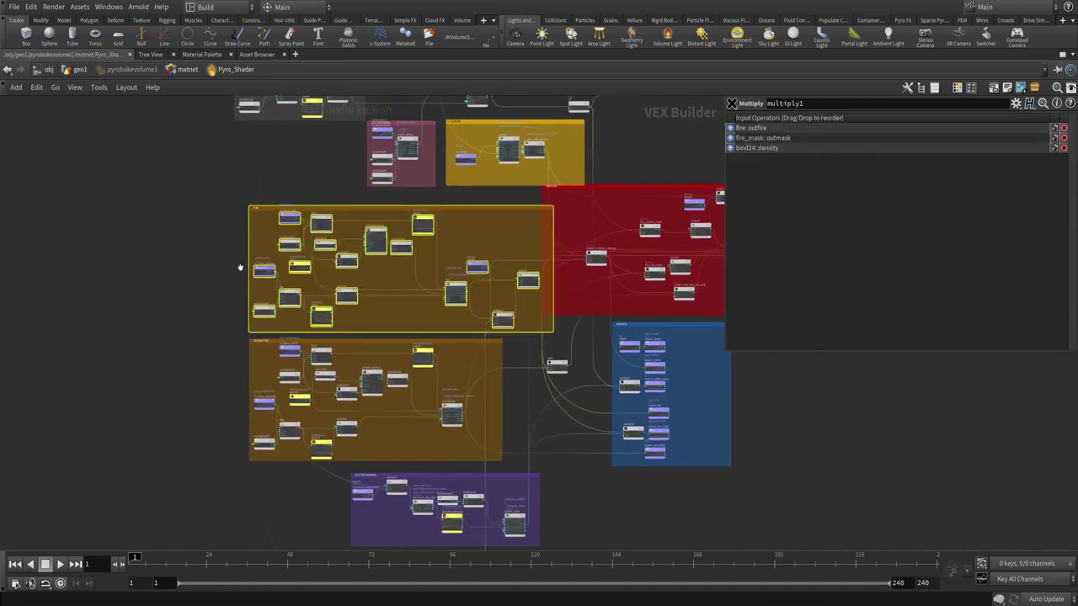
- Inspect the Fire Color Ramp (ramp6) and Fire Intensity Ramp (ramp7) nodes
scroll(253, 253, "up", 3)
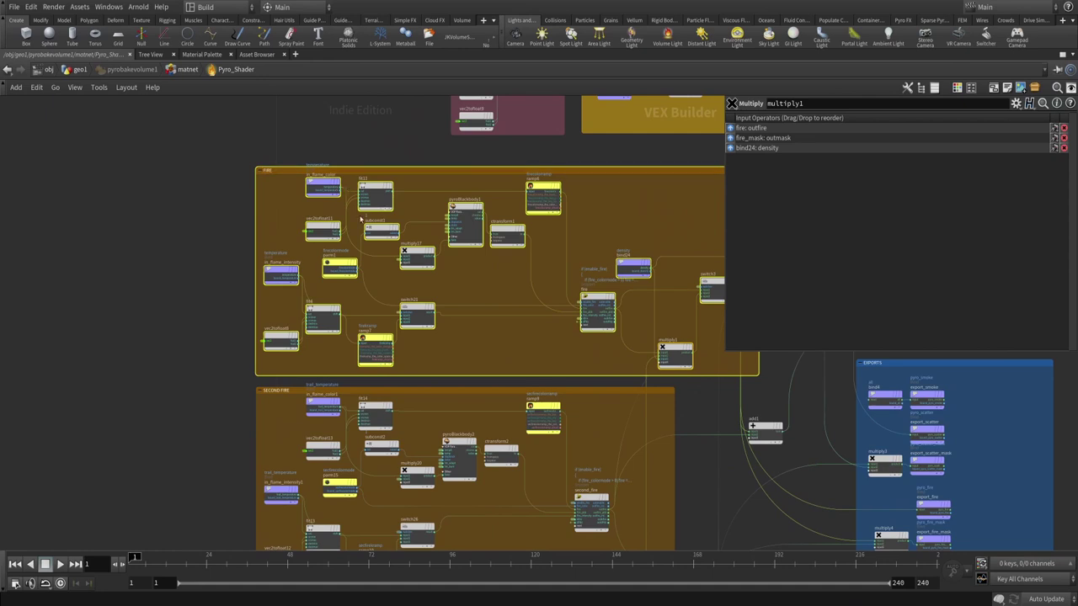
left_click(546, 195)
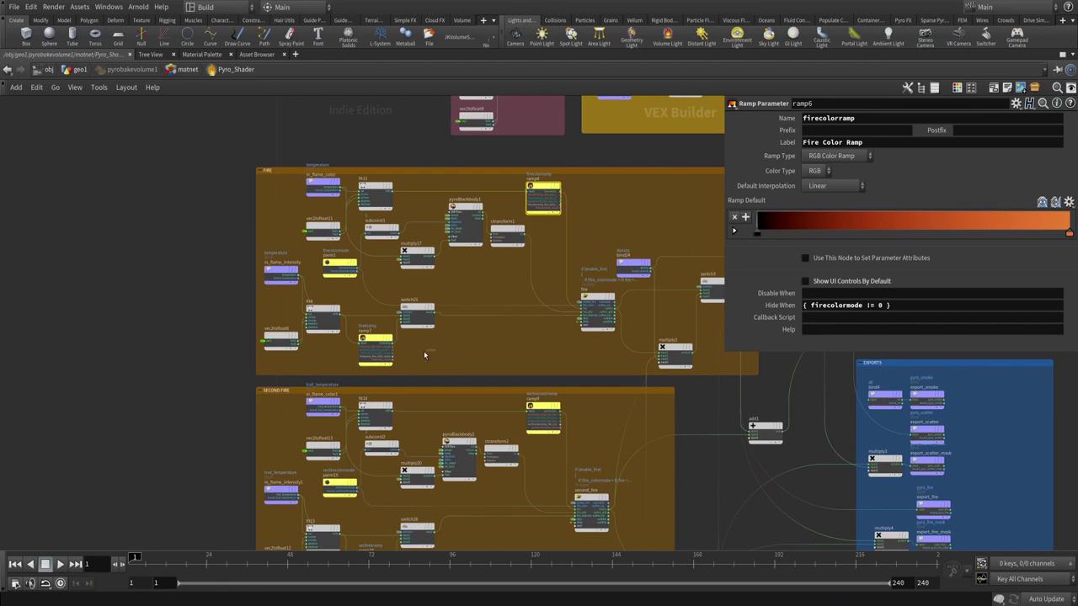
left_click(376, 347)
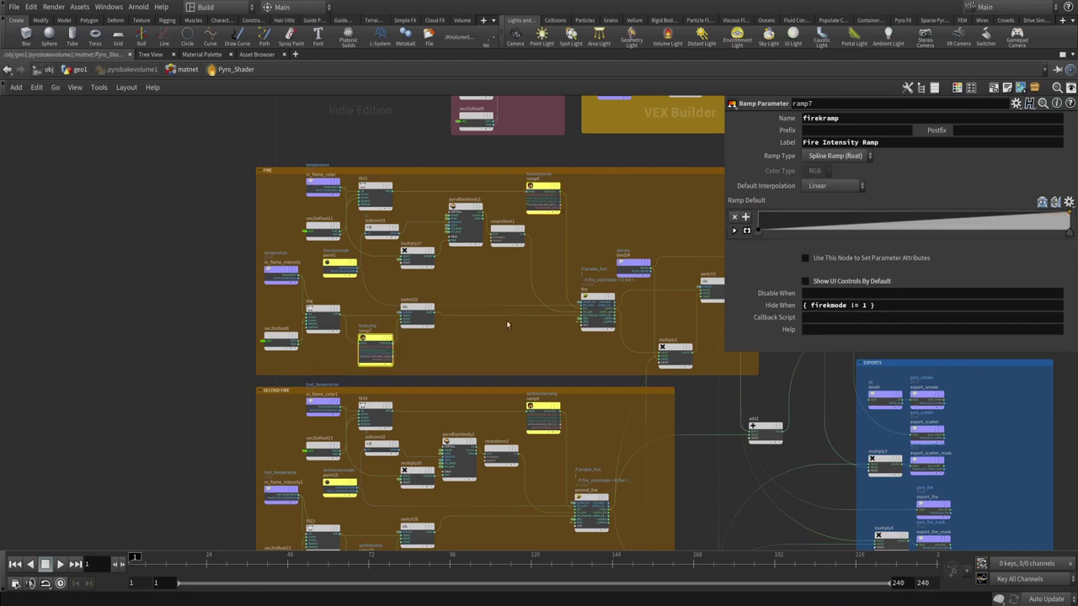
scroll(533, 332, "down", 3)
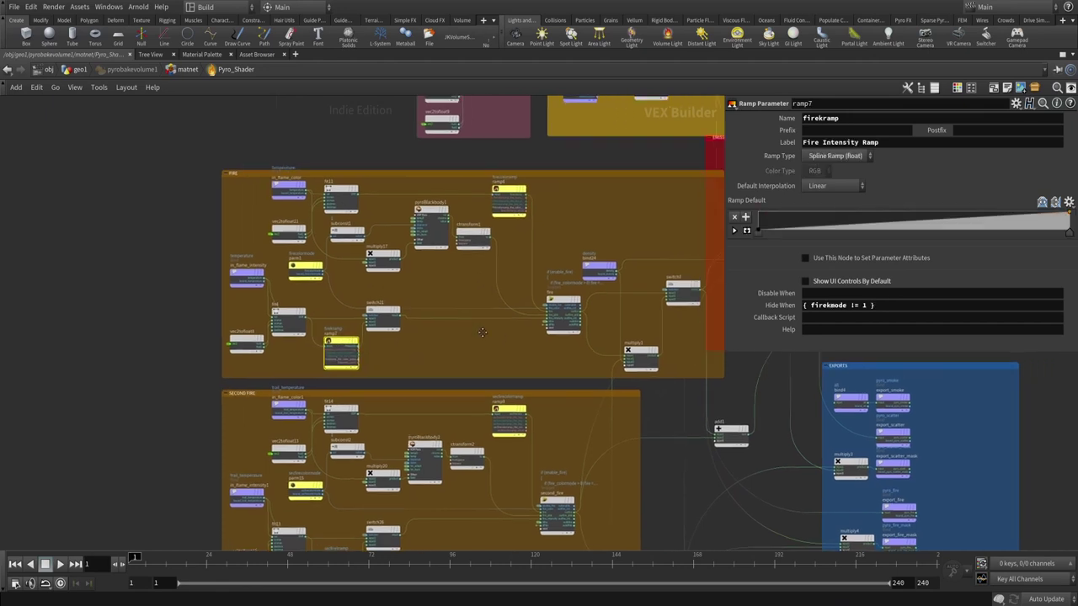
scroll(421, 326, "down", 2)
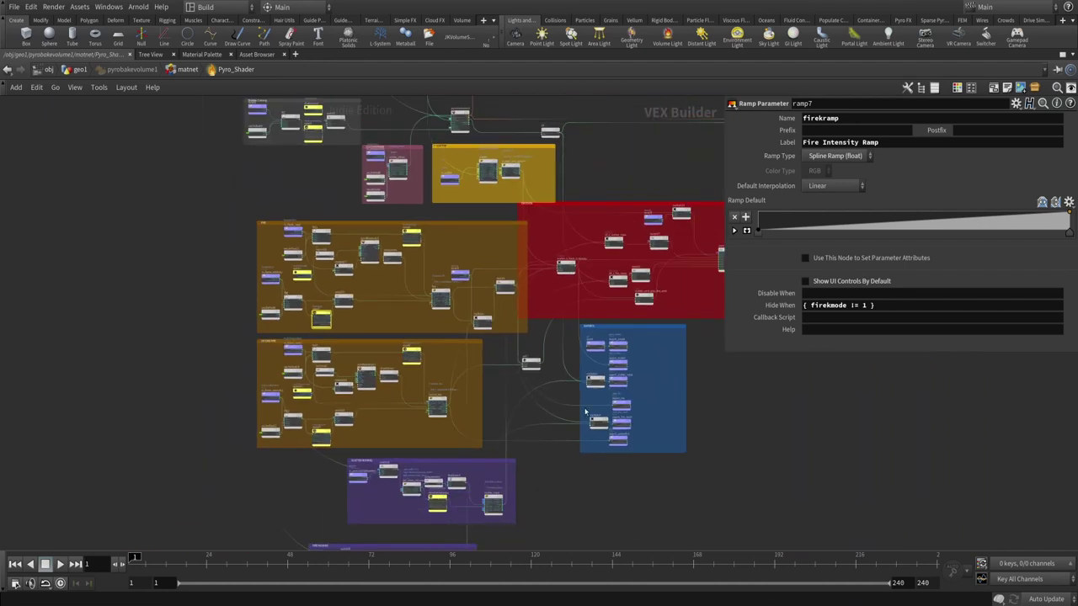
- Review Pyro_Shader's Fire tab: Scale 250, fire masking enabled with Mask Center 0.2
key("u")
left_click(793, 119)
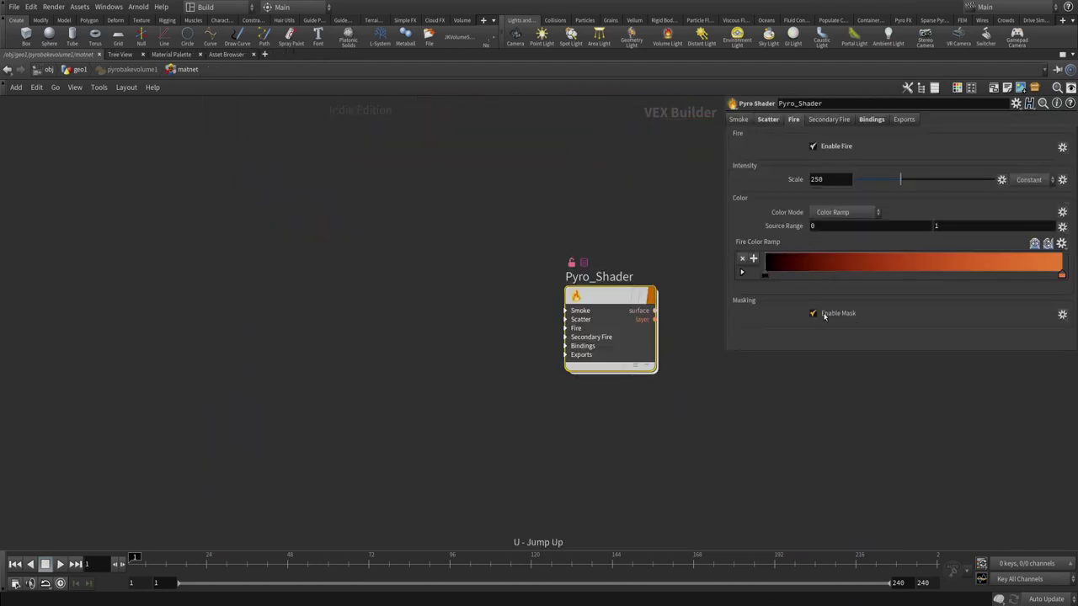
left_click(813, 313)
scroll(817, 304, "down", 2)
left_click(821, 278)
left_click(818, 272)
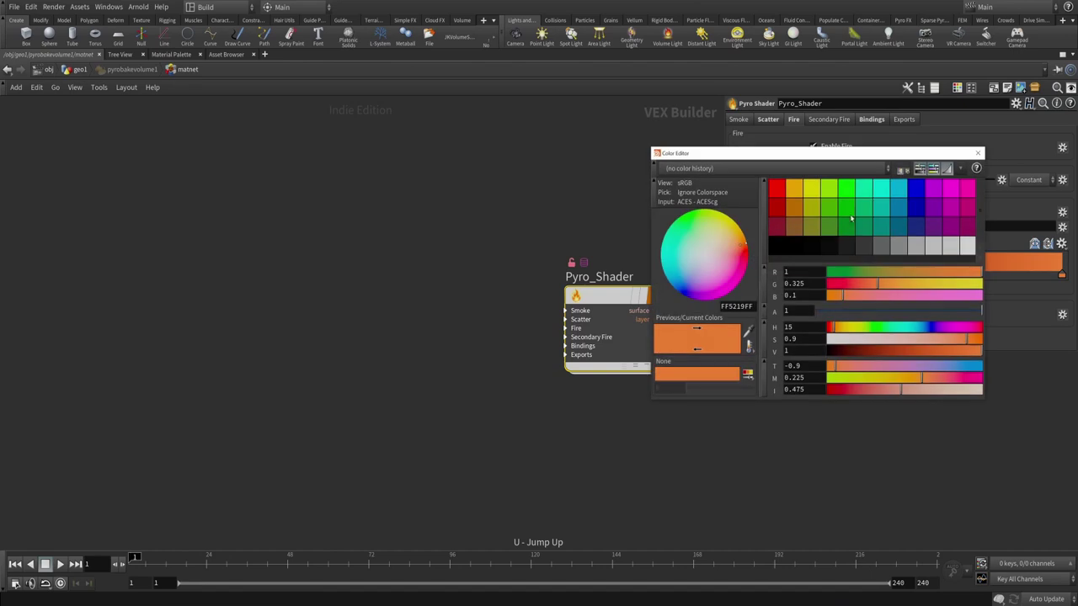
left_click(978, 153)
scroll(892, 252, "down", 2)
left_click_drag(588, 207, 672, 402)
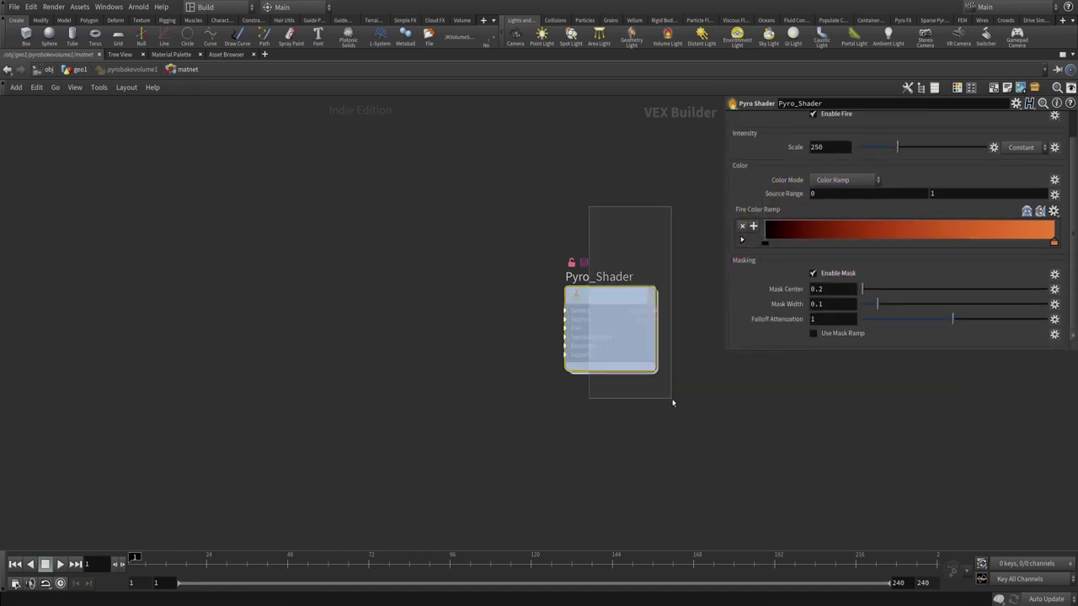
- View the fire masking section, mark Secondary Fire in the notes, then return to Pyro_Shader
key("i")
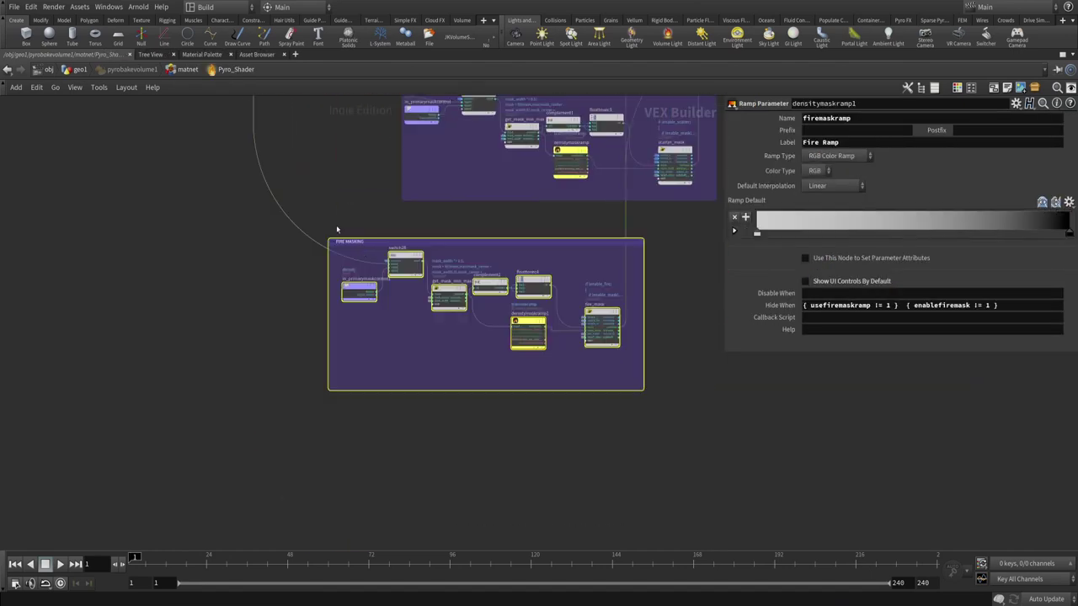
middle_click_drag(337, 229, 294, 262)
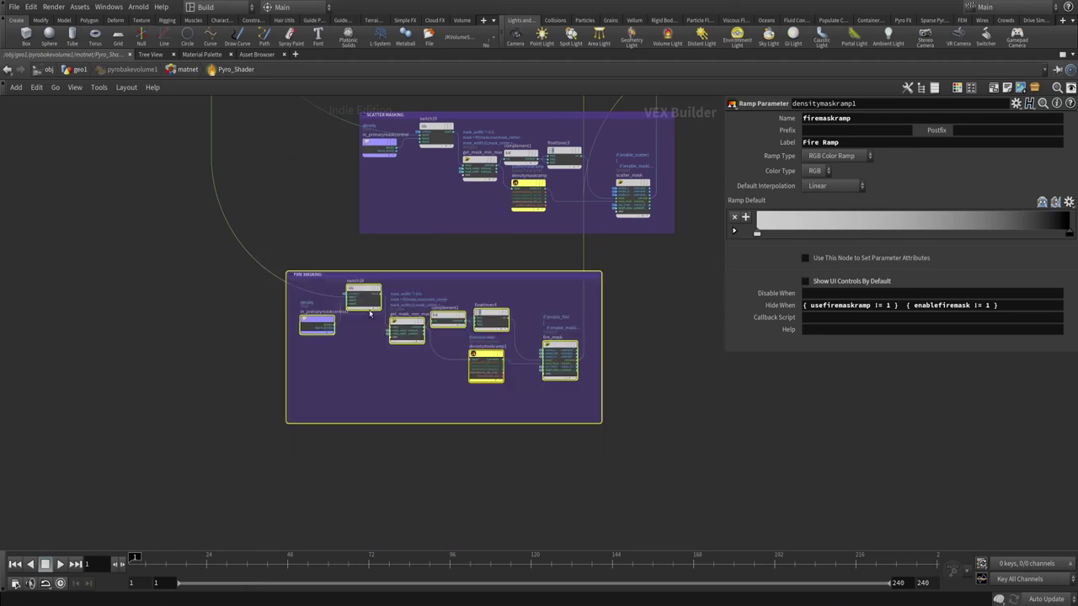
key("alt+Tab")
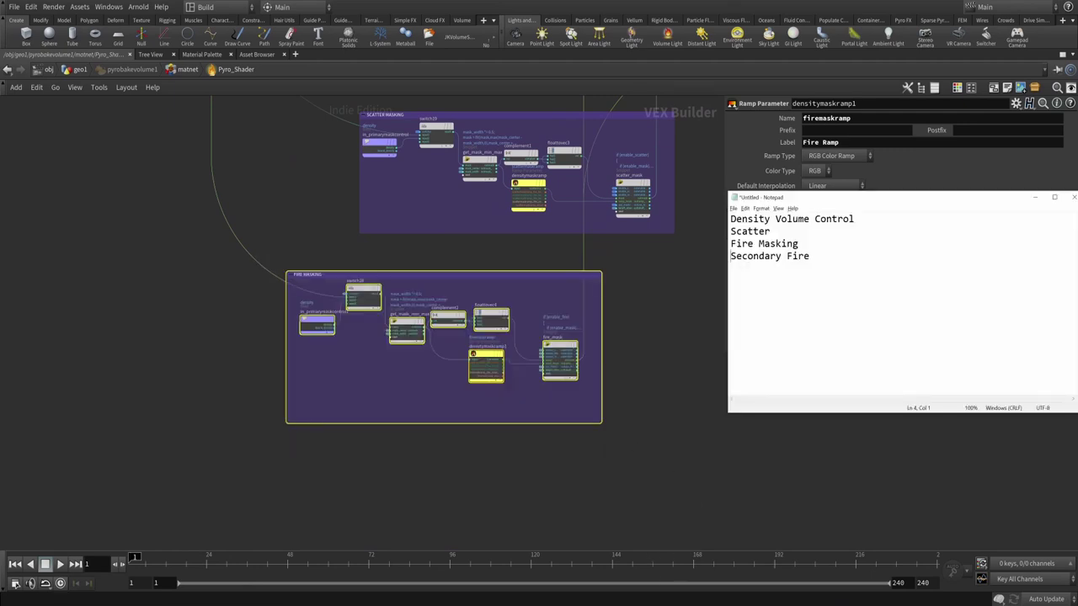
key("shift+End")
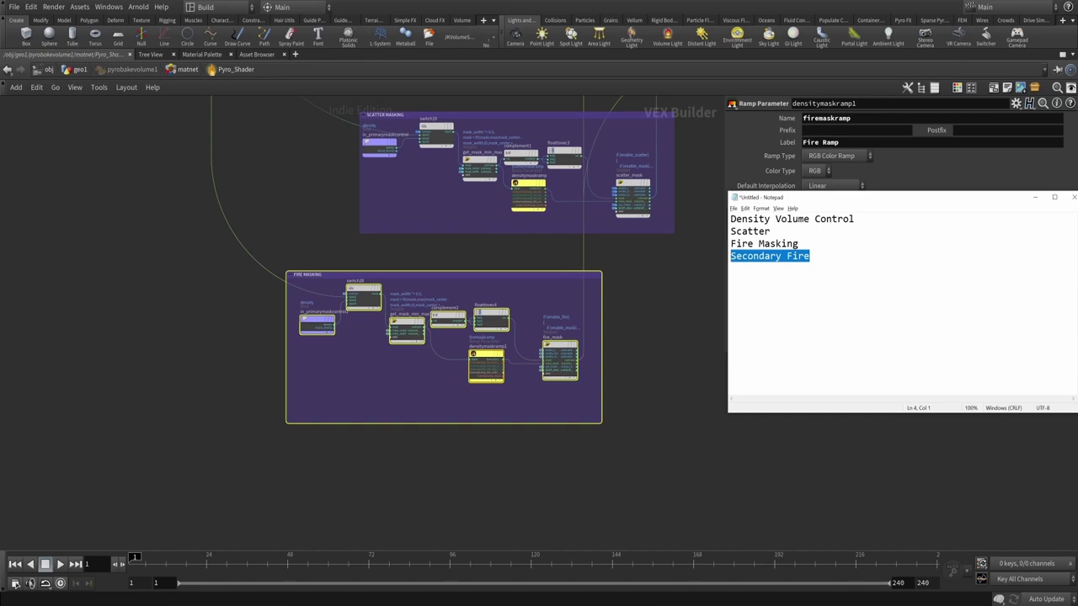
key("alt+Tab")
key("u")
scroll(763, 132, "up", 1)
- Open the shader's Secondary Fire parameters and toggle secondary fire on, then back off
scroll(763, 132, "down", 1)
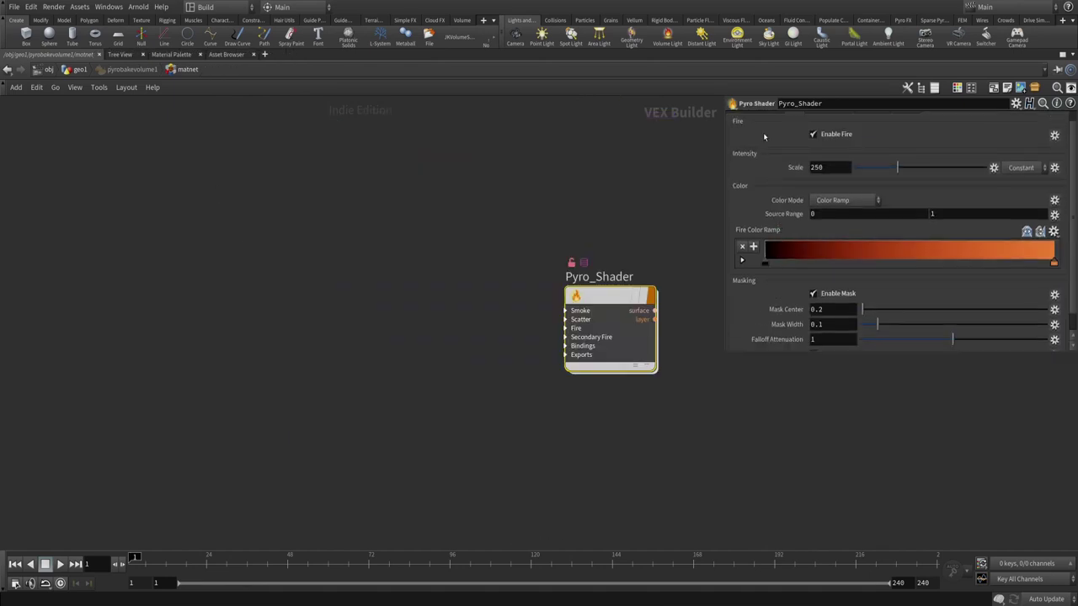
scroll(824, 177, "up", 1)
left_click(825, 120)
left_click(826, 146)
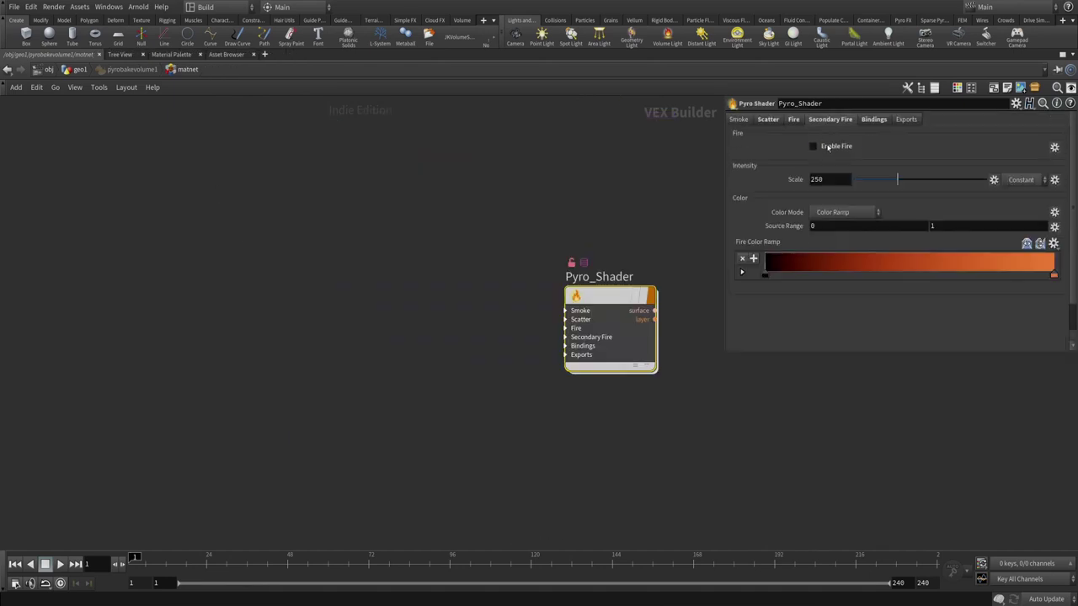
left_click(826, 145)
- Back inside the Pyro_Shader network, box-select the second fire and first fire sections' nodes
key("i")
scroll(642, 377, "down", 3)
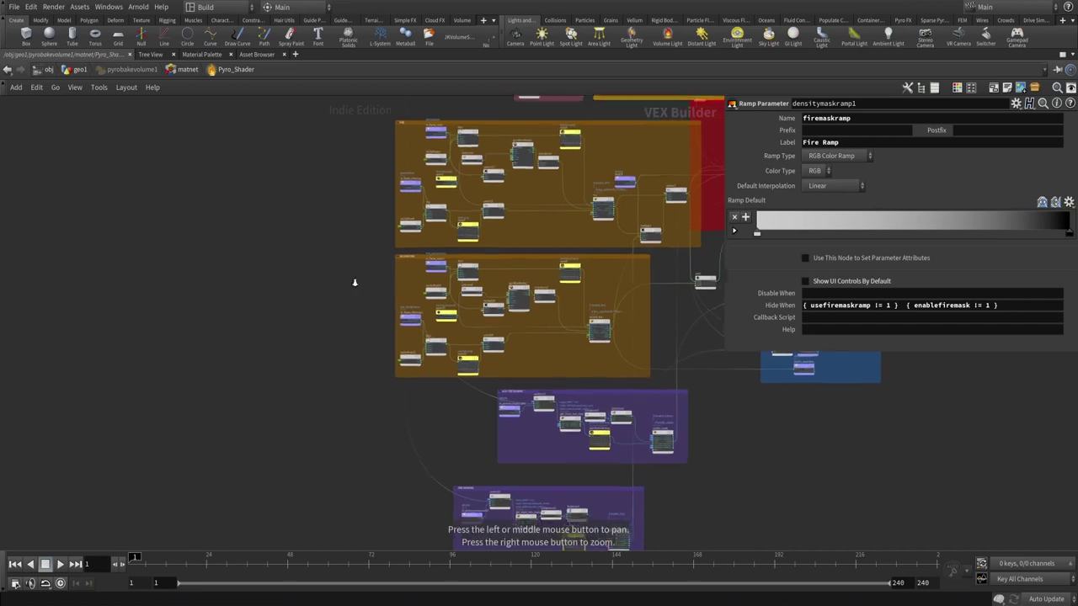
left_click_drag(334, 262, 648, 379)
scroll(590, 371, "up", 3)
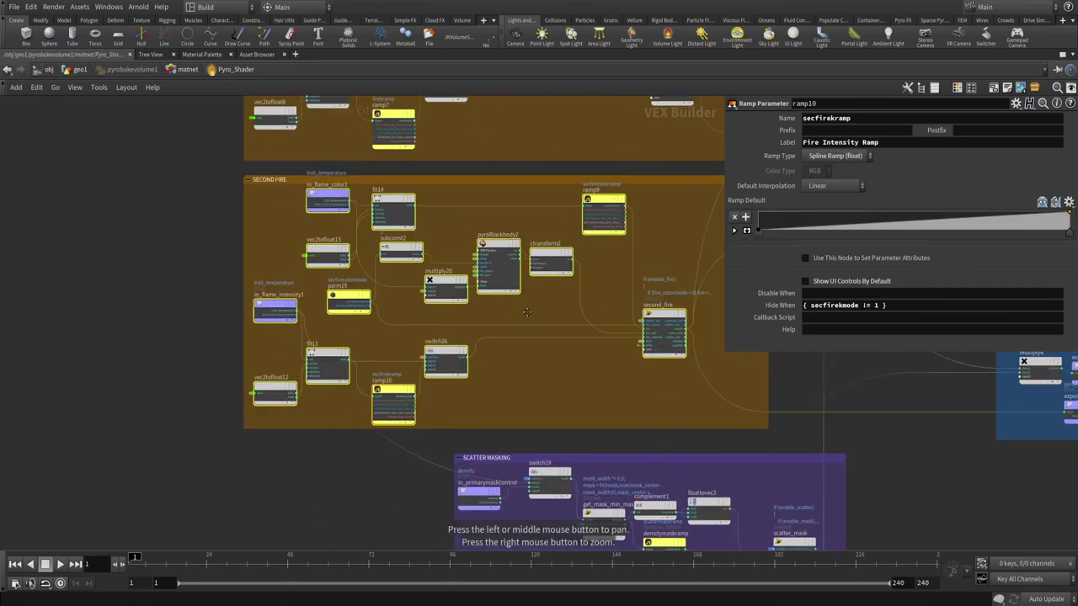
scroll(506, 368, "down", 1)
scroll(499, 375, "down", 4)
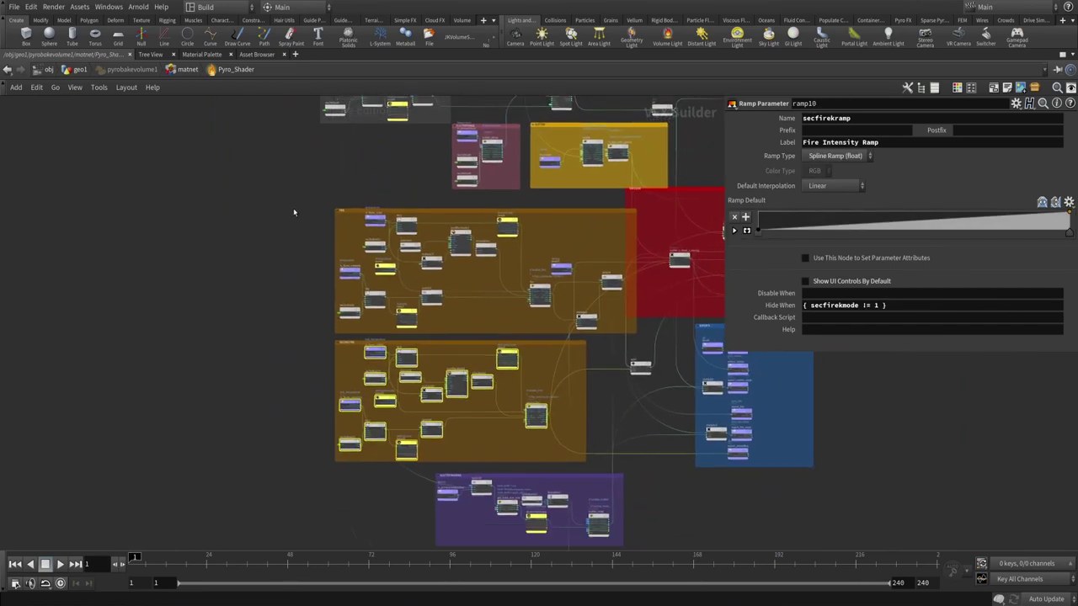
left_click_drag(293, 208, 630, 338)
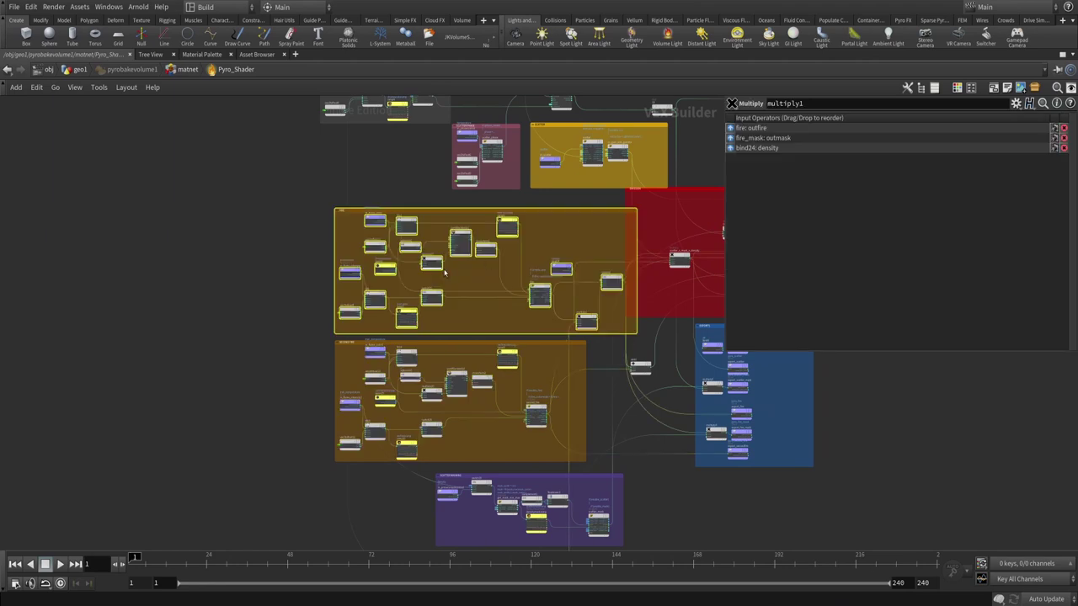
scroll(367, 238, "up", 3)
- Inspect the in_flame_color and in_flame_intensity1 bind nodes
left_click(389, 211)
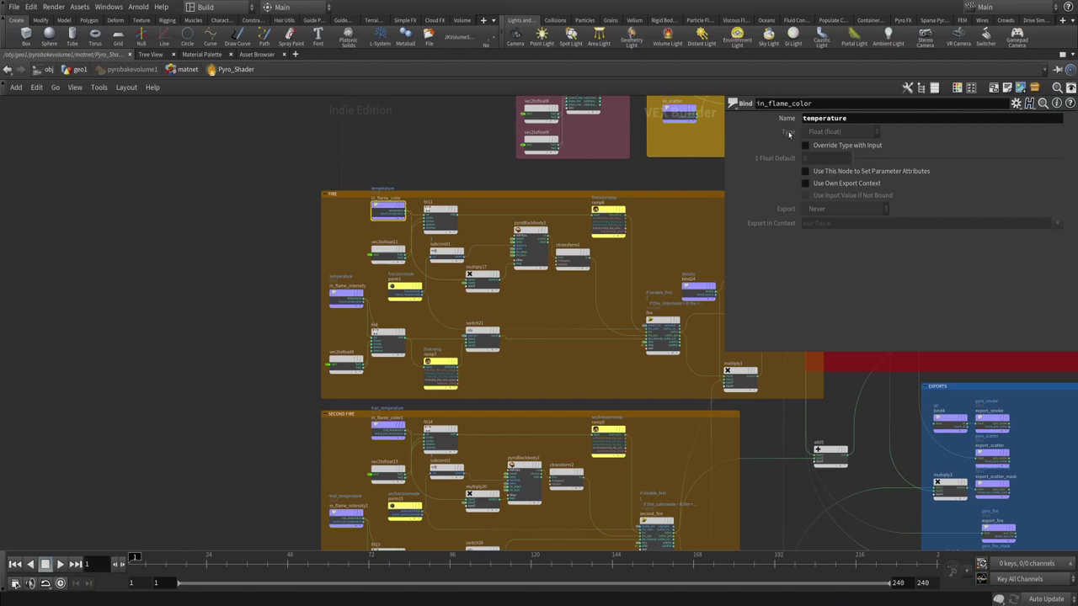
middle_click_drag(247, 407, 329, 312)
scroll(469, 350, "up", 2)
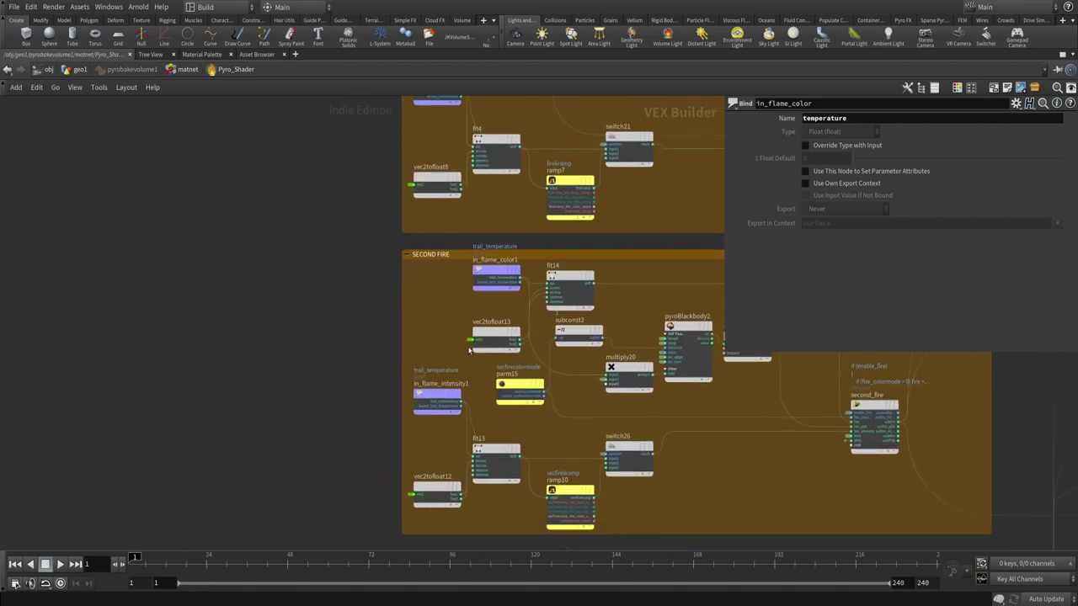
left_click(437, 398)
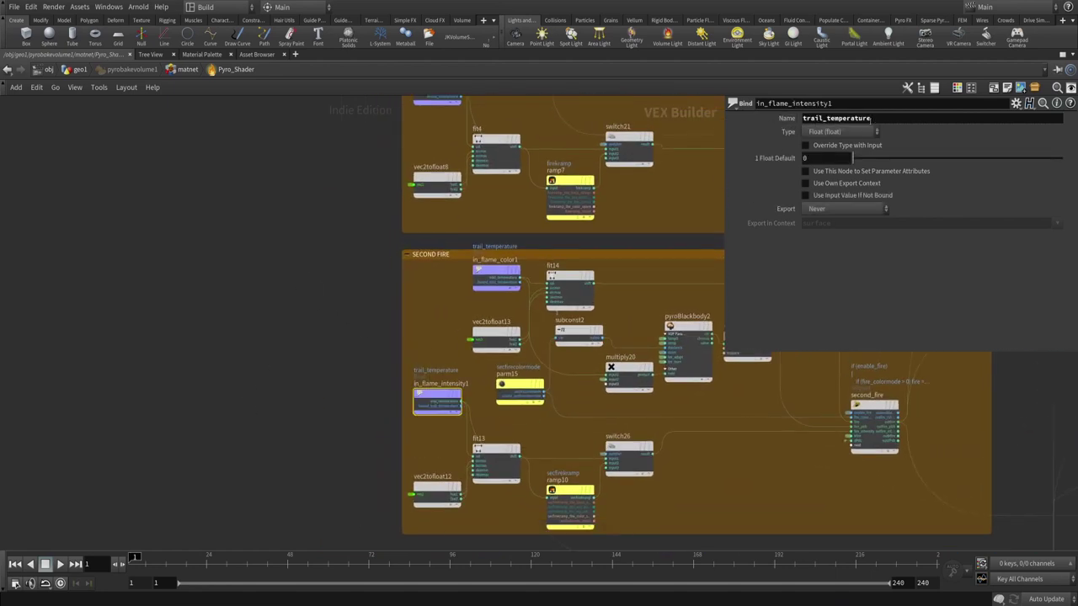
- Inspect the secondary fire colour ramp (ramp9) and intensity ramp (ramp10) nodes
middle_click_drag(732, 398, 551, 376)
middle_click_drag(603, 330, 552, 347)
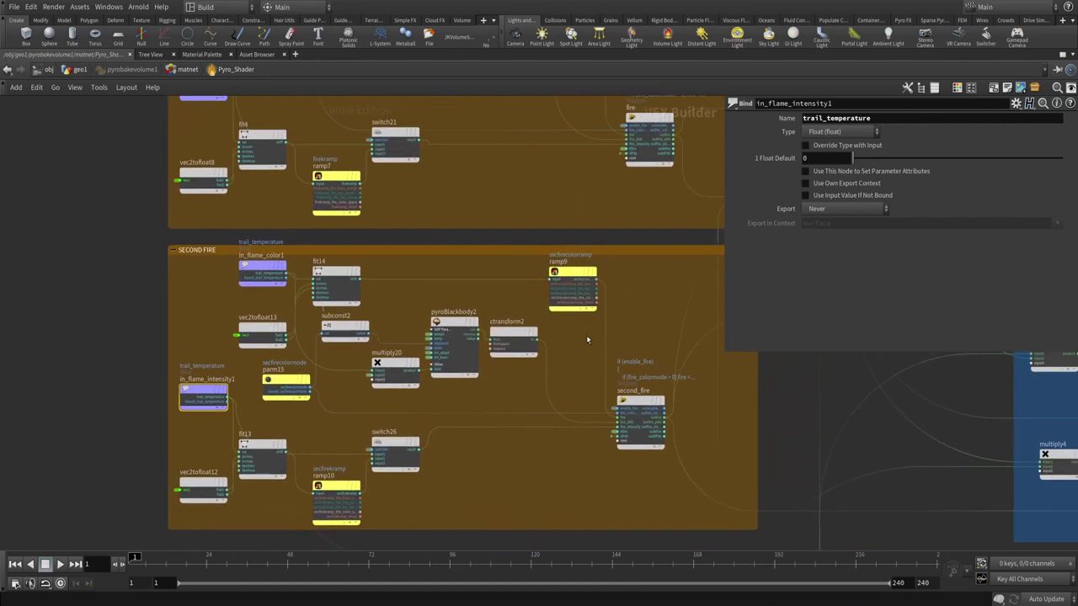
left_click(554, 273)
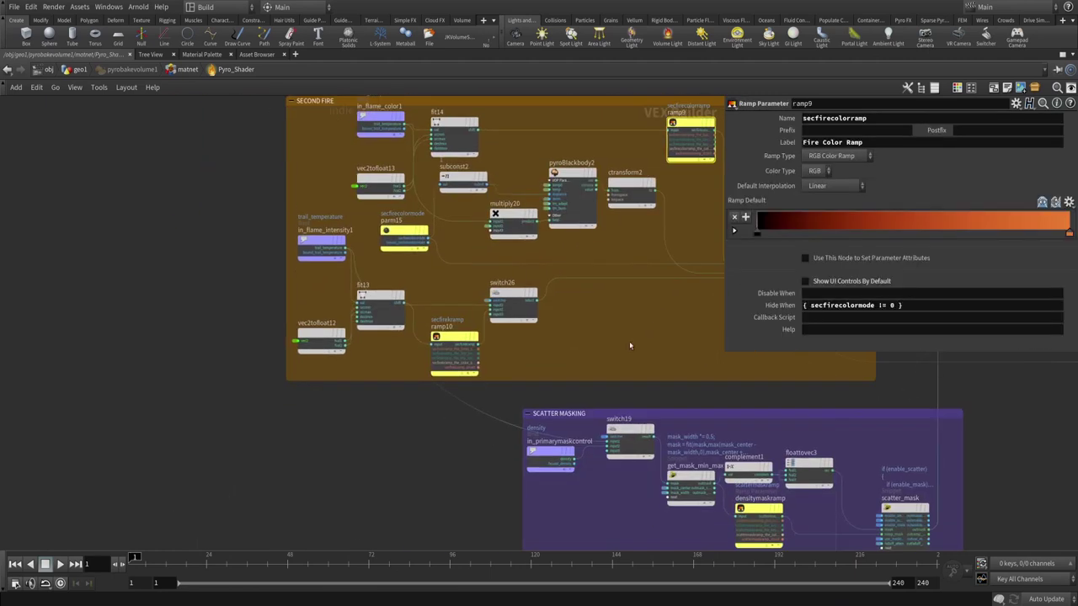
middle_click_drag(511, 488, 629, 341)
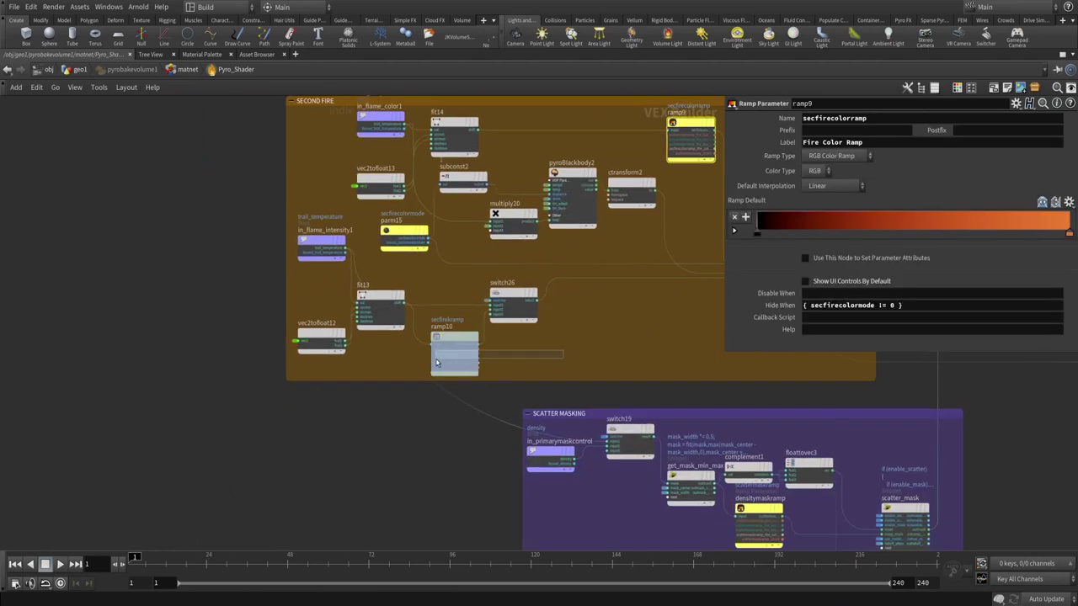
left_click(455, 347)
scroll(627, 284, "down", 10)
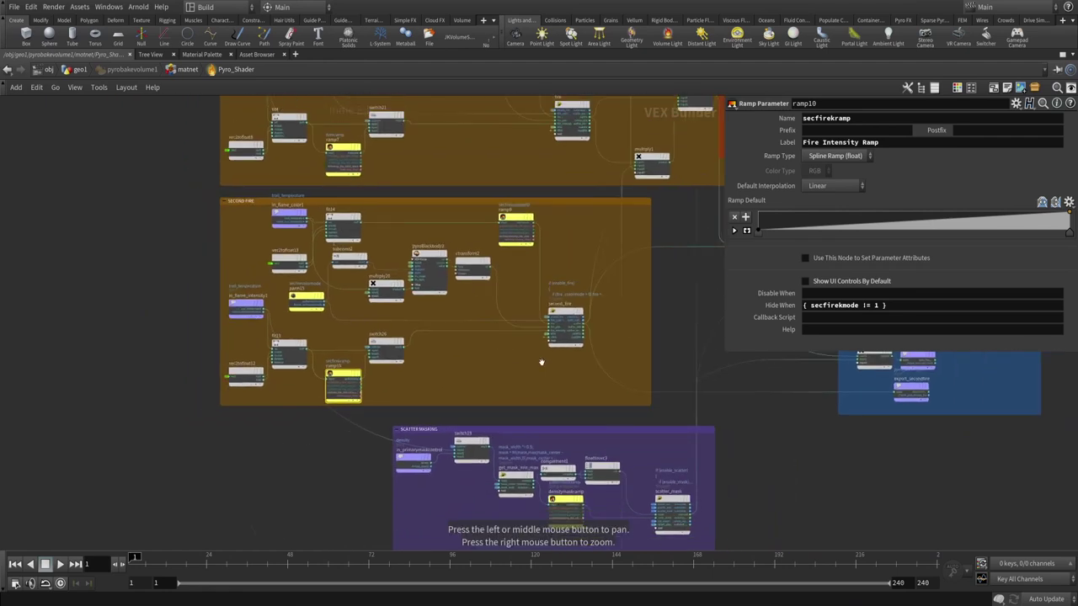
scroll(439, 370, "down", 3)
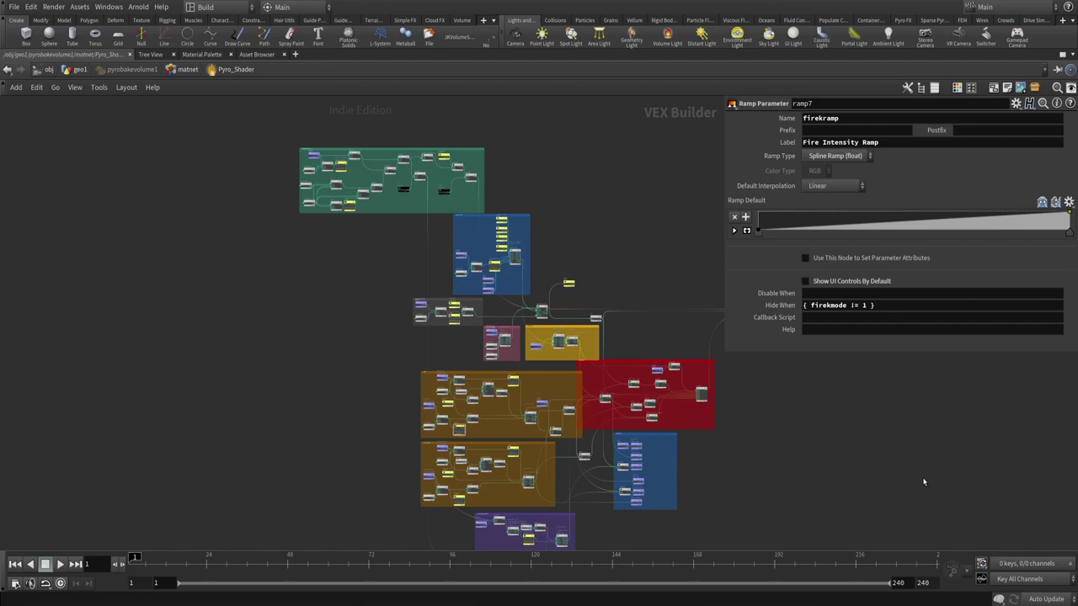
- Select all Pyro_Shader nodes, then switch to Notepad and select all the section-list text
key("ctrl+a")
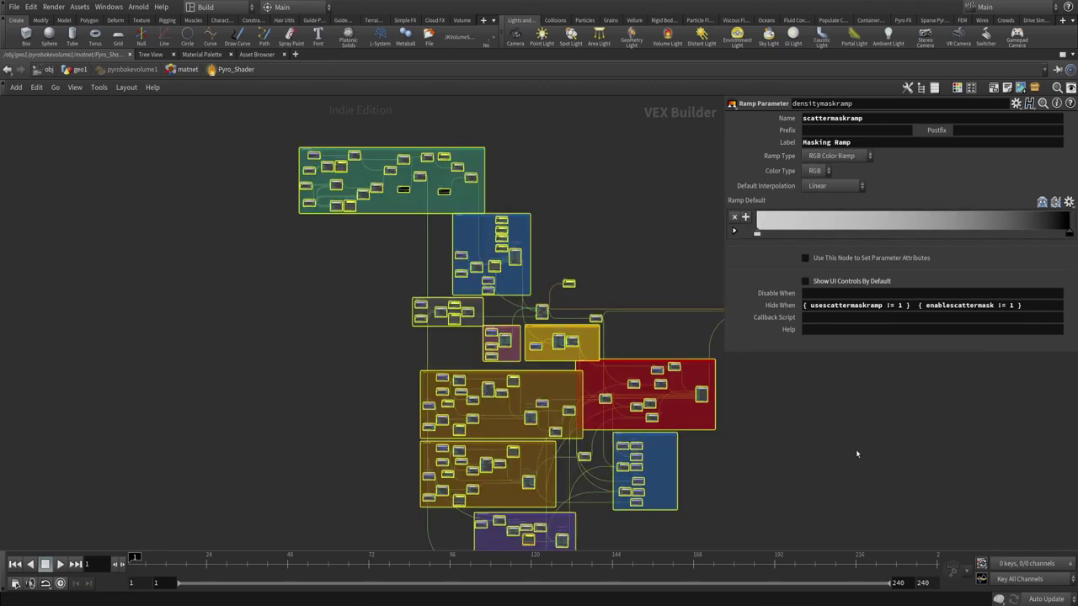
key("alt+Tab")
key("Right")
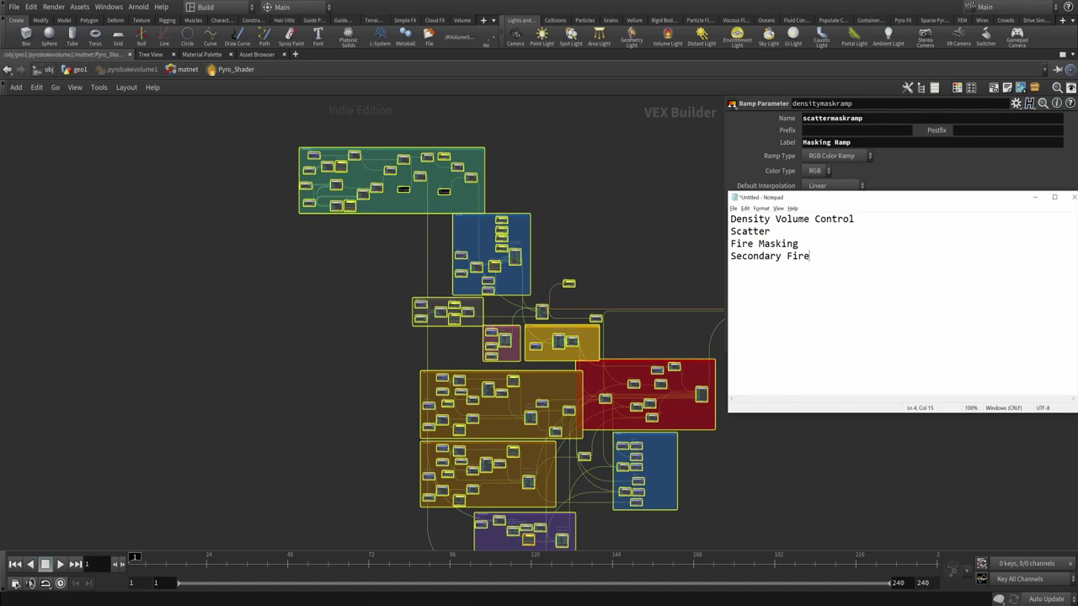
key("ctrl+a")
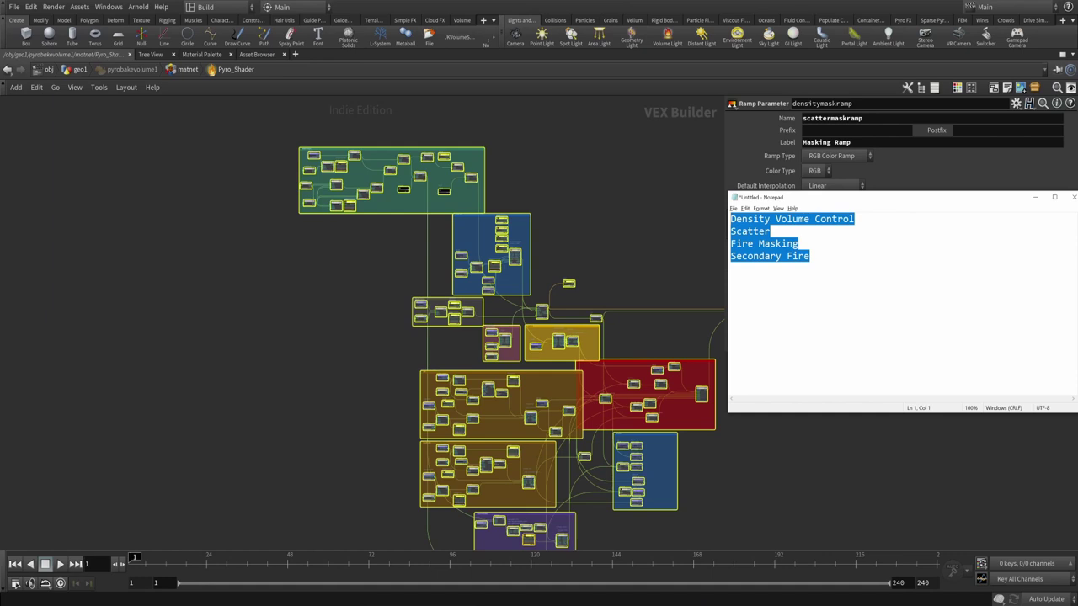
- Select the nodes in the green, middle and two orange network boxes of the Pyro_Shader network
left_click(510, 184)
left_click_drag(260, 128, 504, 215)
left_click_drag(369, 250, 603, 290)
left_click_drag(389, 373, 583, 440)
left_click_drag(380, 448, 579, 508)
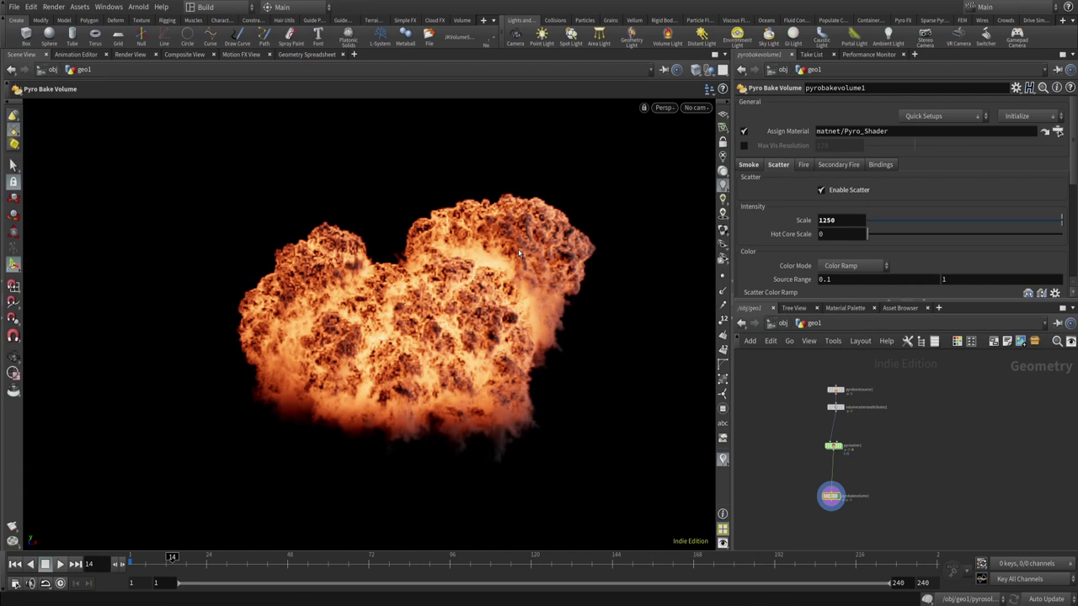
- Install the asset library $HIP/PyroShader_Engines/PUBLISH/JK_PyroShader_AR.hda into the current scene
left_click(109, 6)
mouse_move(81, 6)
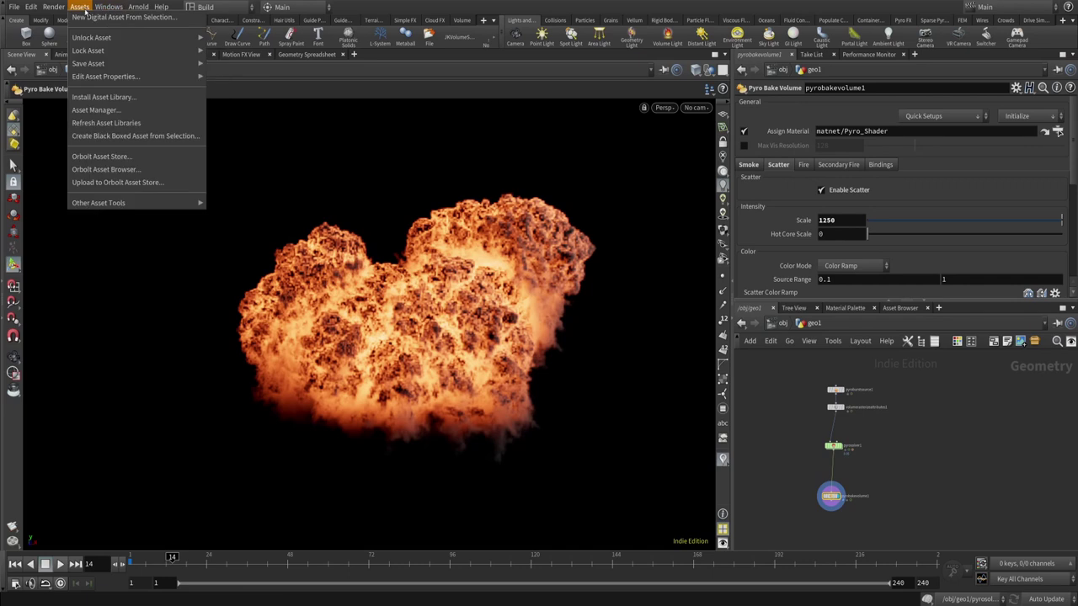
left_click(126, 98)
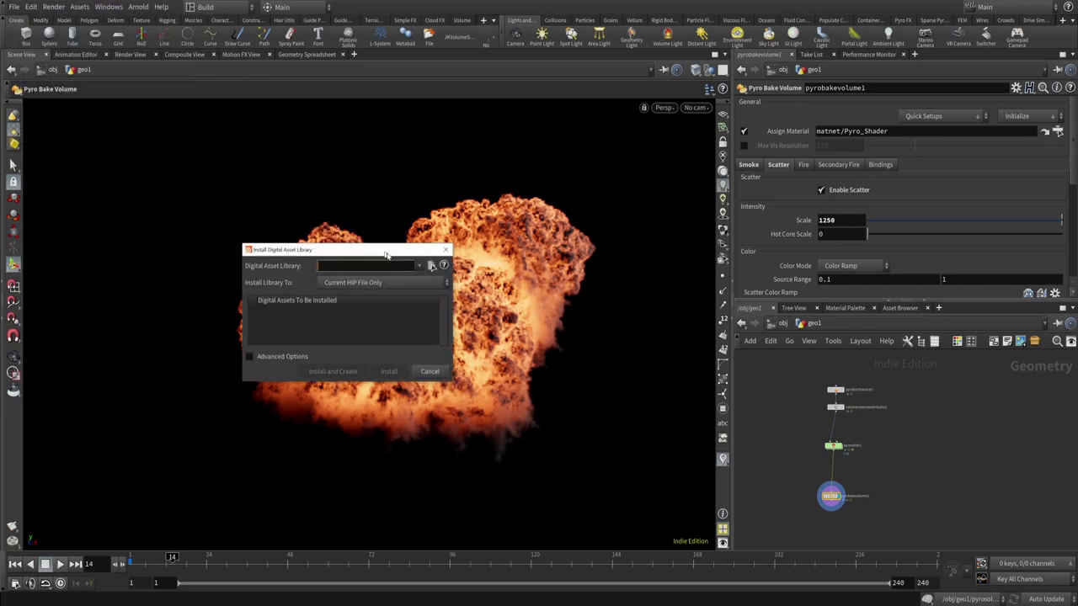
left_click(435, 267)
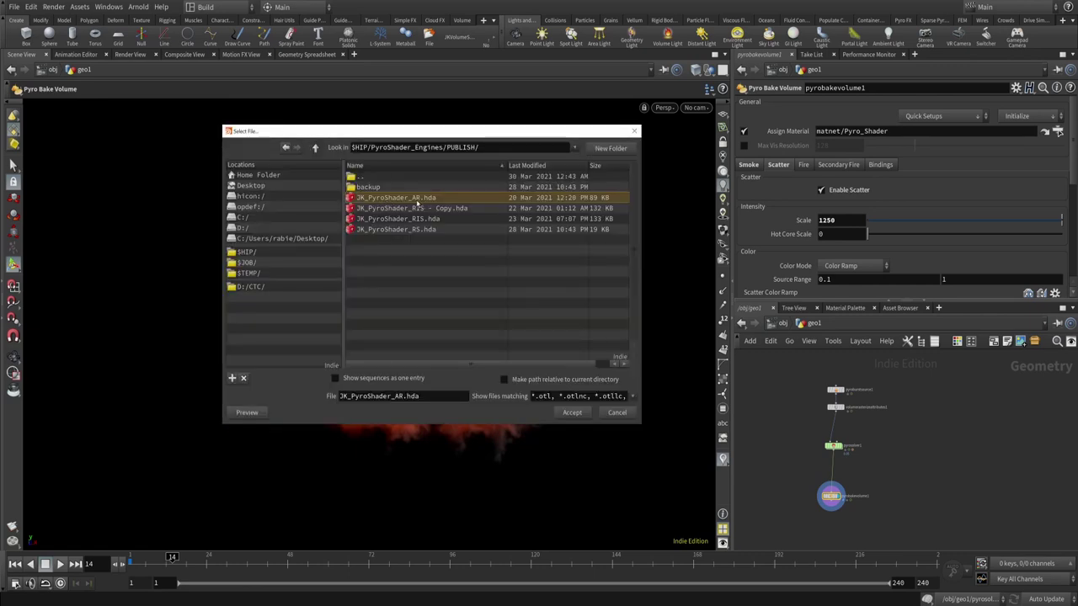
left_click(572, 413)
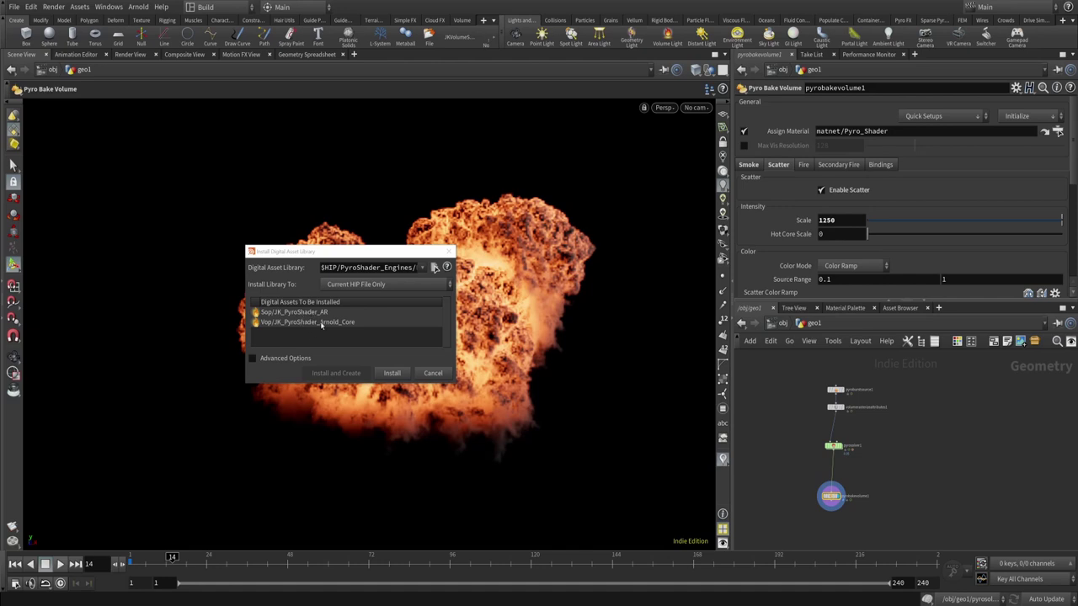
left_click(392, 373)
- Switch the network view to /mat and create an Arnold Material Builder there
key("u")
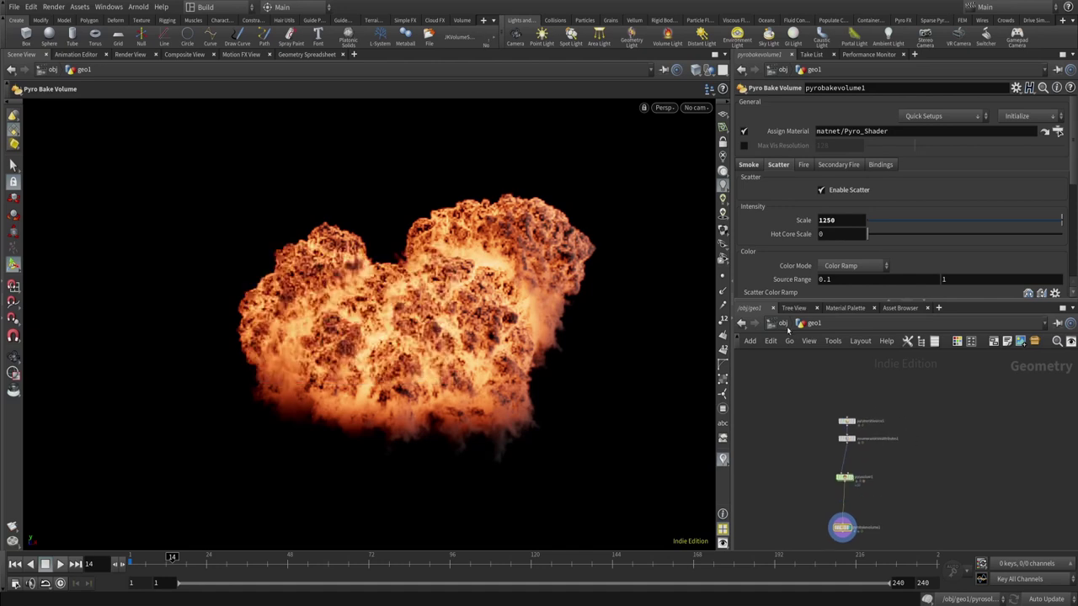
left_click(783, 324)
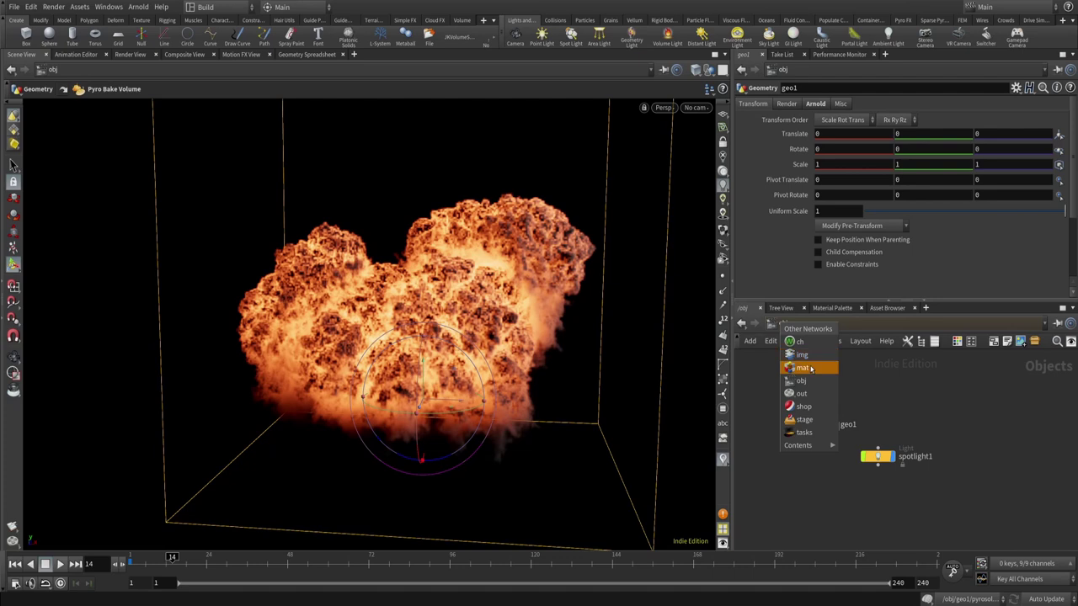
left_click(796, 365)
key("Tab")
type("arn")
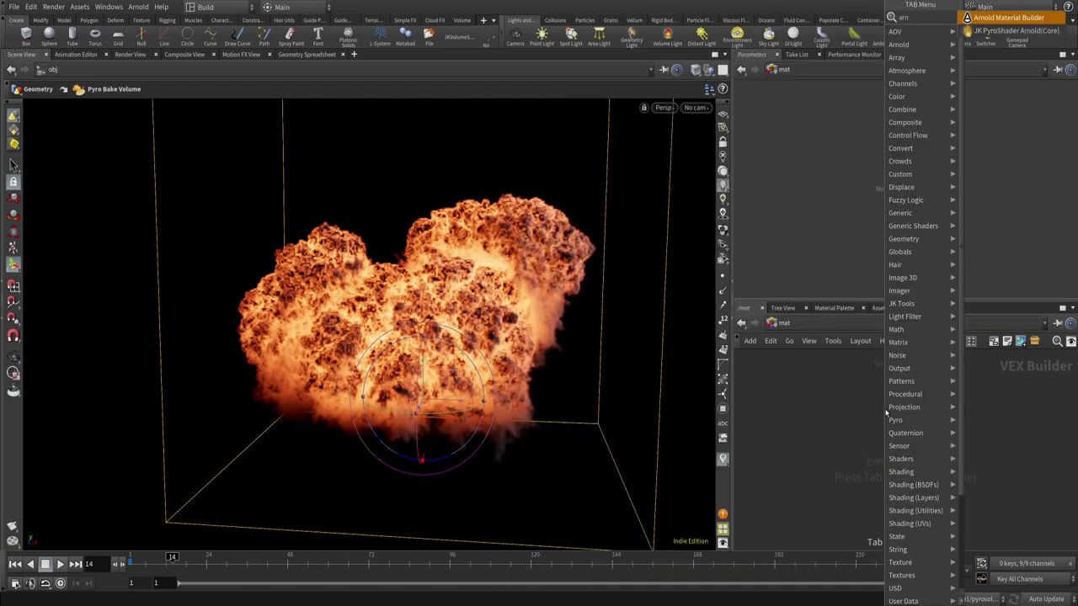
type("ol")
key("Return")
left_click(887, 413)
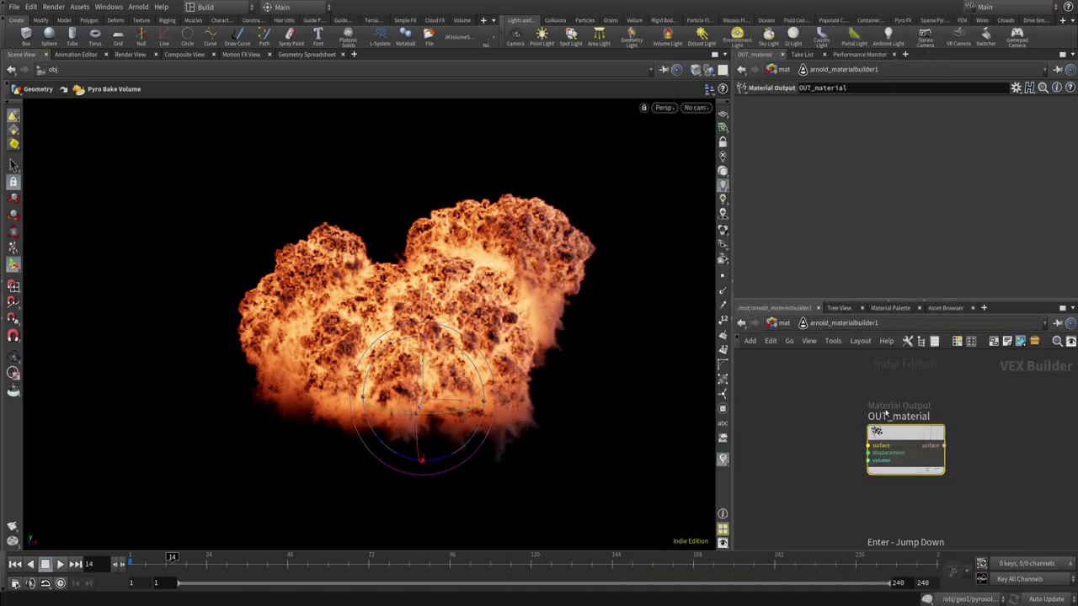
- Place a JK PyroShader Arnold(Core) node inside the builder and review its Fire and Scatter settings
key("Tab")
type("jk")
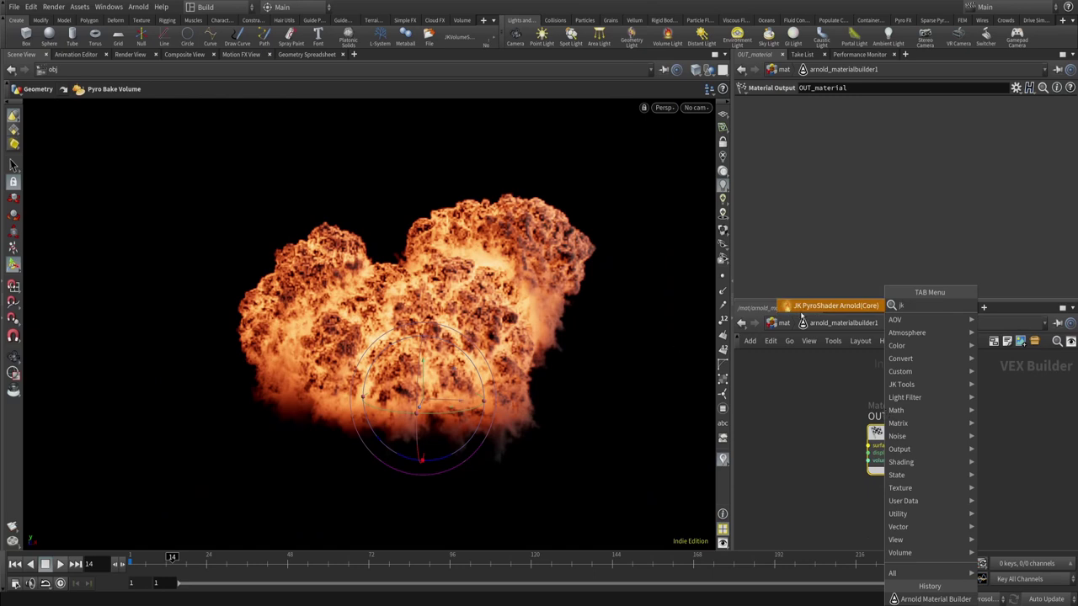
left_click(821, 309)
left_click(760, 425)
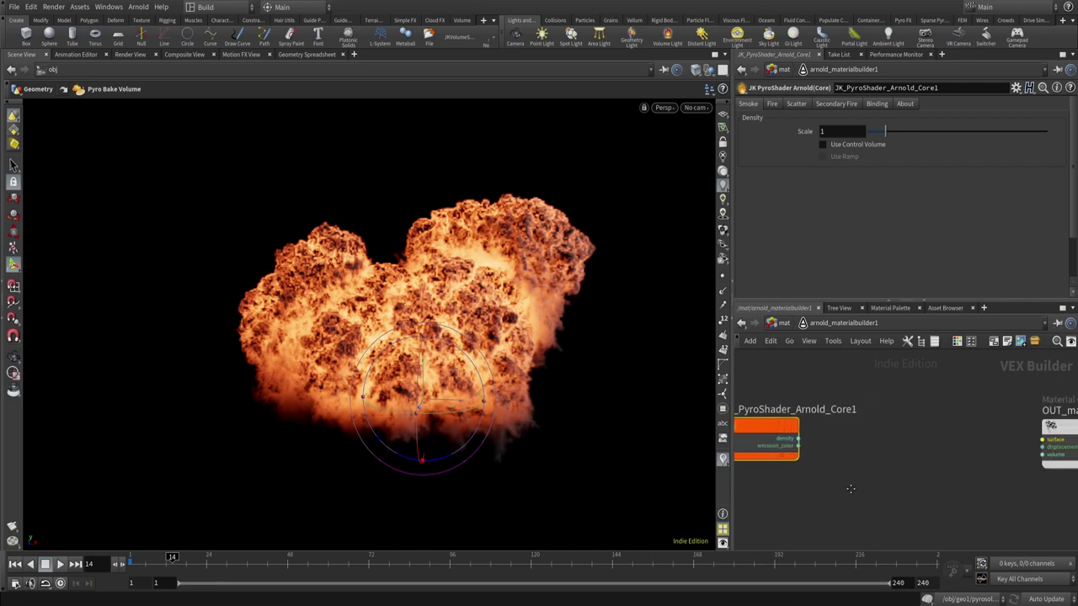
left_click(772, 103)
left_click(797, 105)
scroll(811, 108, "down", 2)
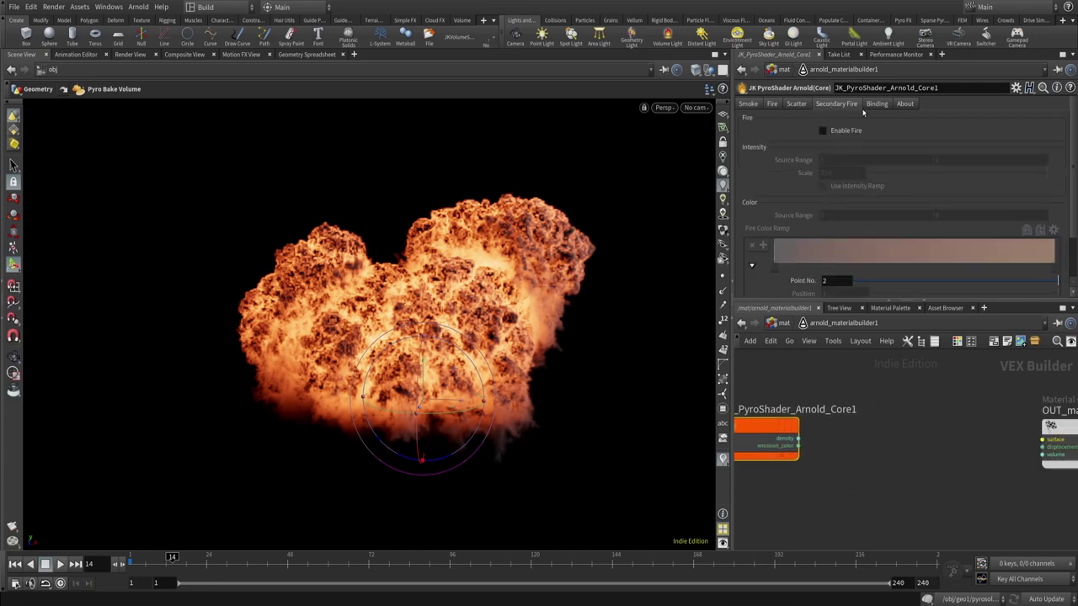
scroll(809, 106, "up", 1)
scroll(796, 106, "up", 3)
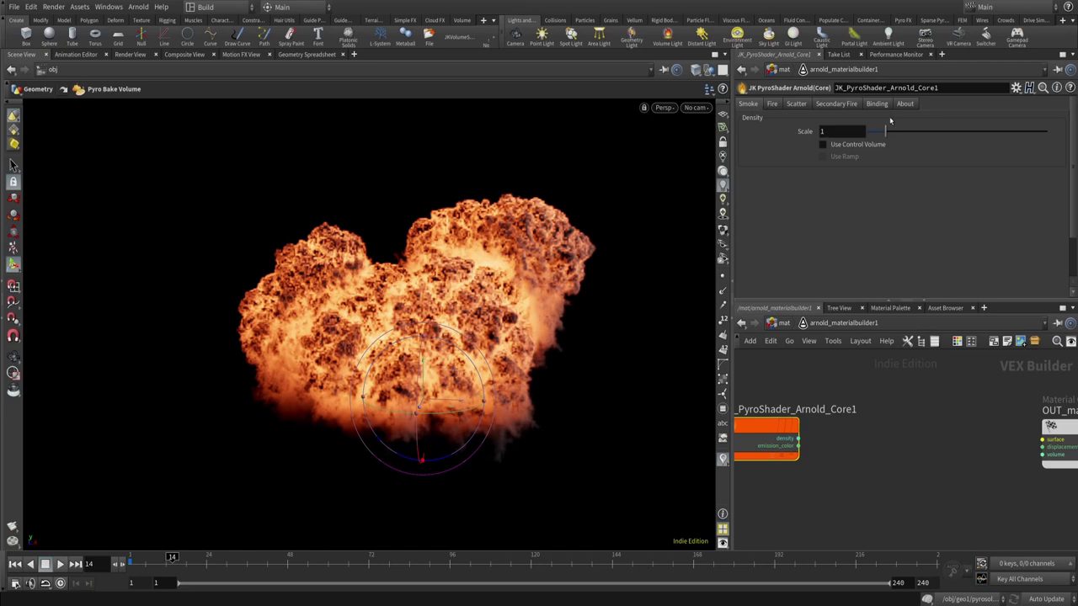
key("Tab")
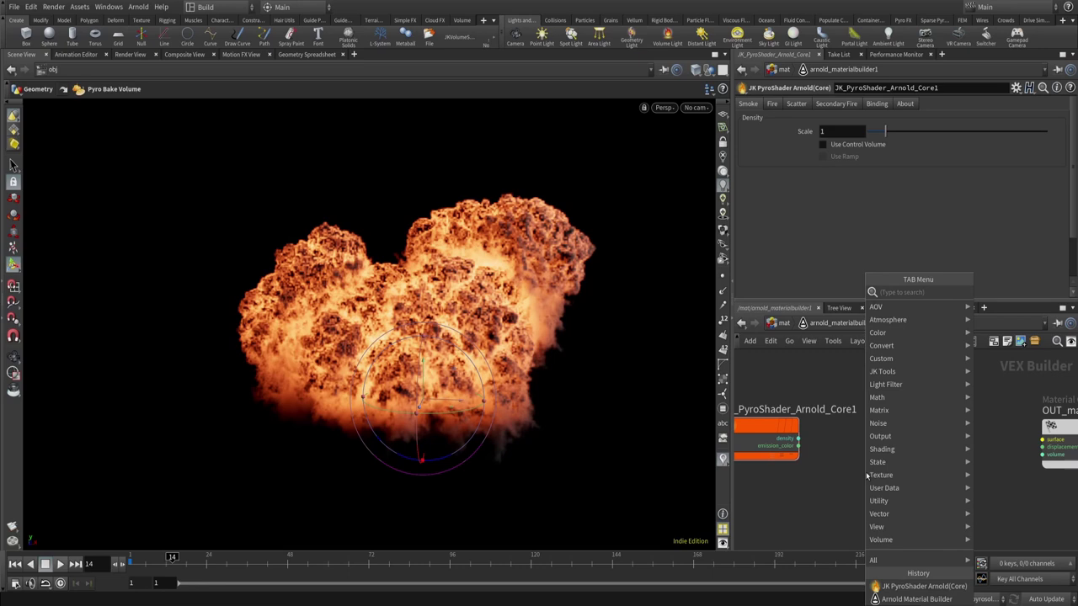
- Add a Standard Volume node and feed the PyroShader's density output into its density input
type("volu")
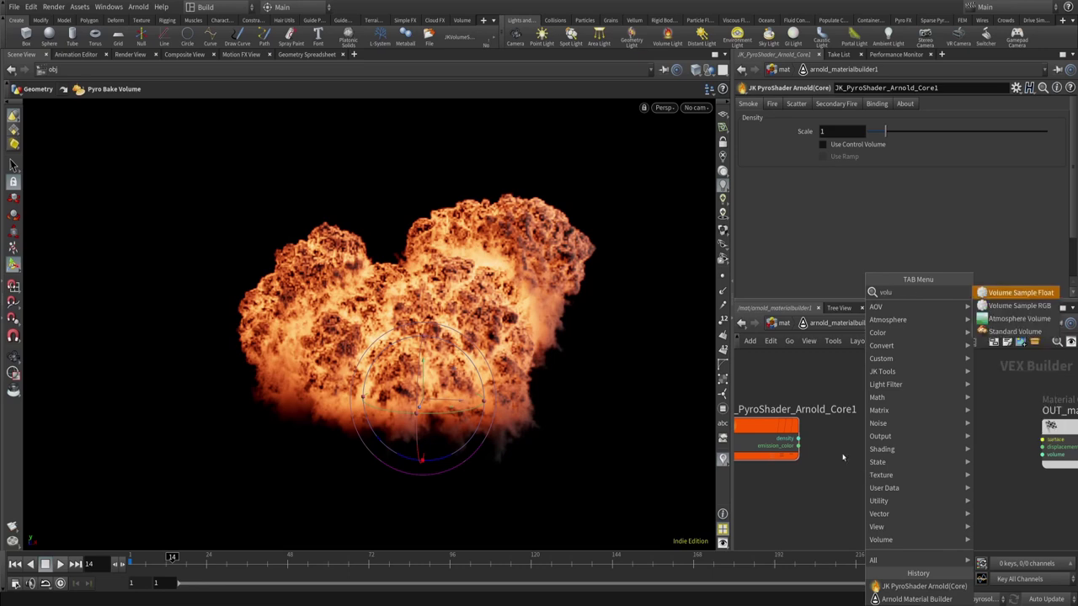
left_click(1015, 331)
left_click(940, 433)
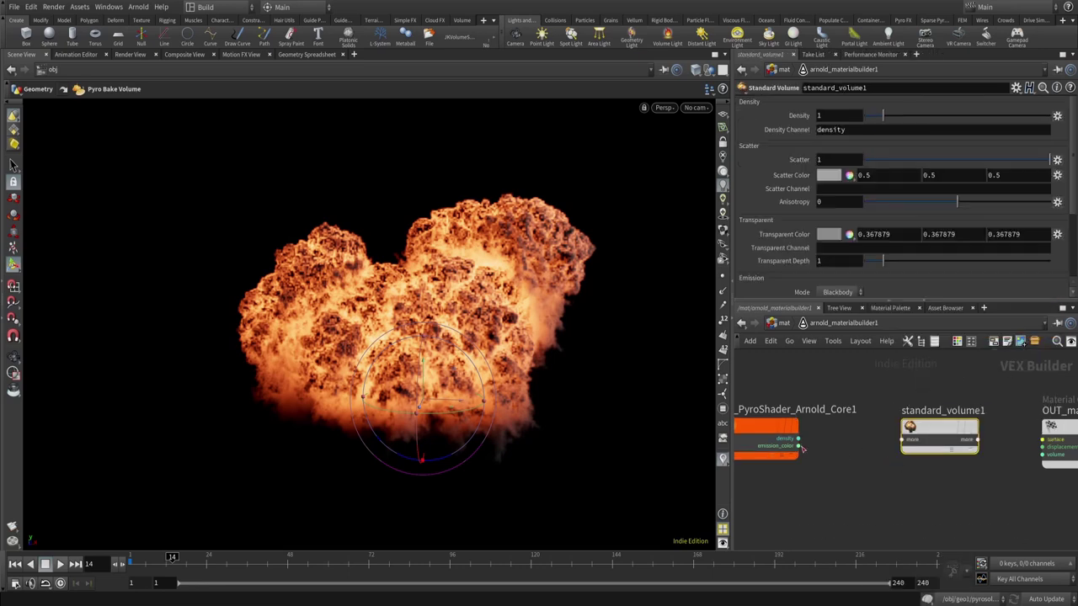
left_click(799, 438)
left_click(902, 440)
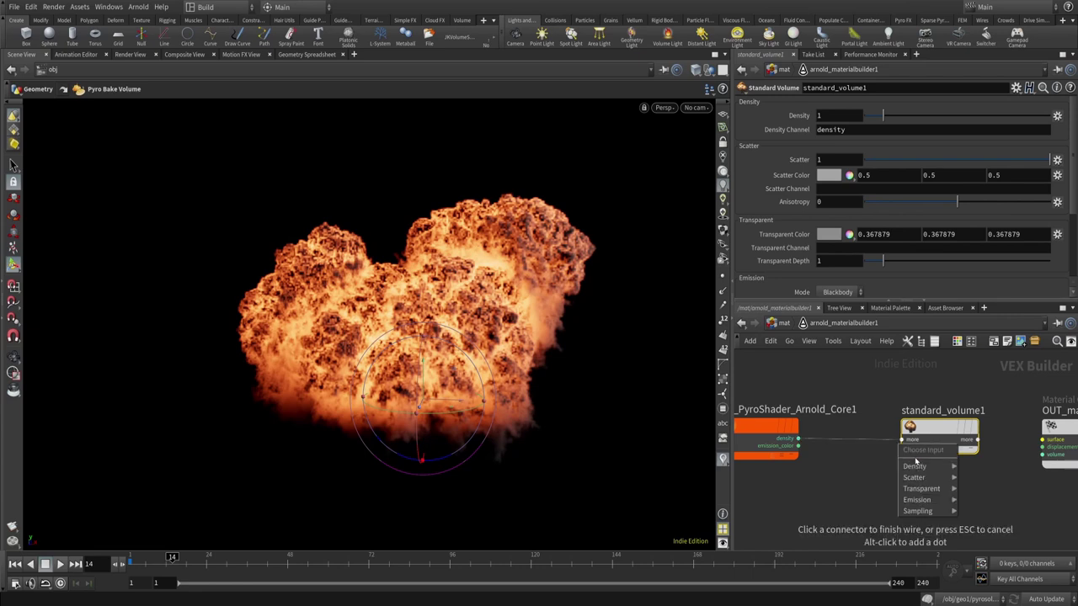
mouse_move(921, 469)
left_click(987, 467)
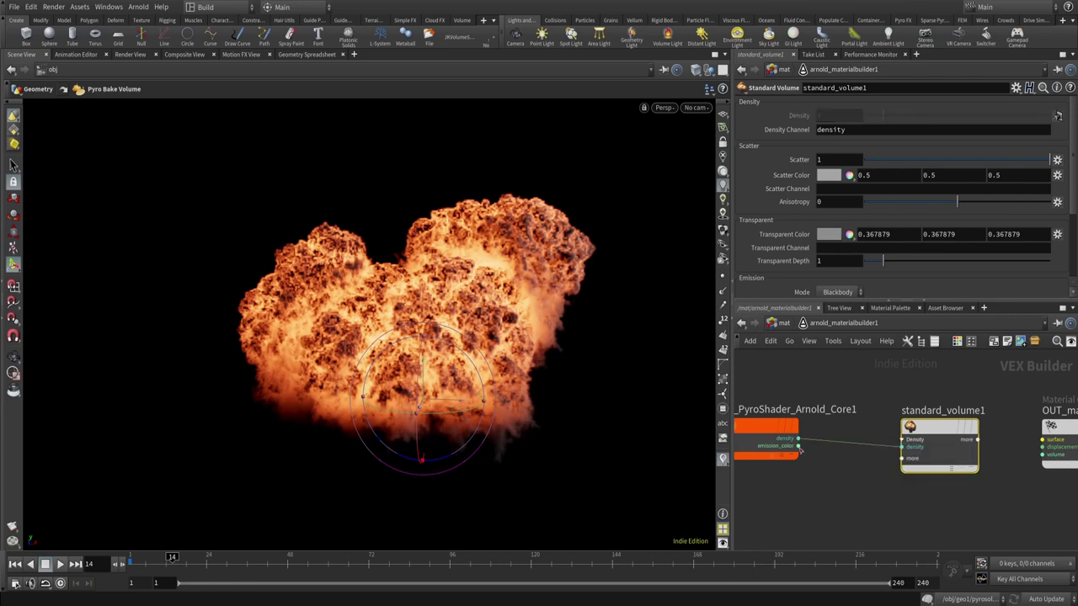
- Wire emission_color into the volume's Emission input and standard_volume1 into OUT_material's volume input
left_click(799, 446)
left_click(902, 458)
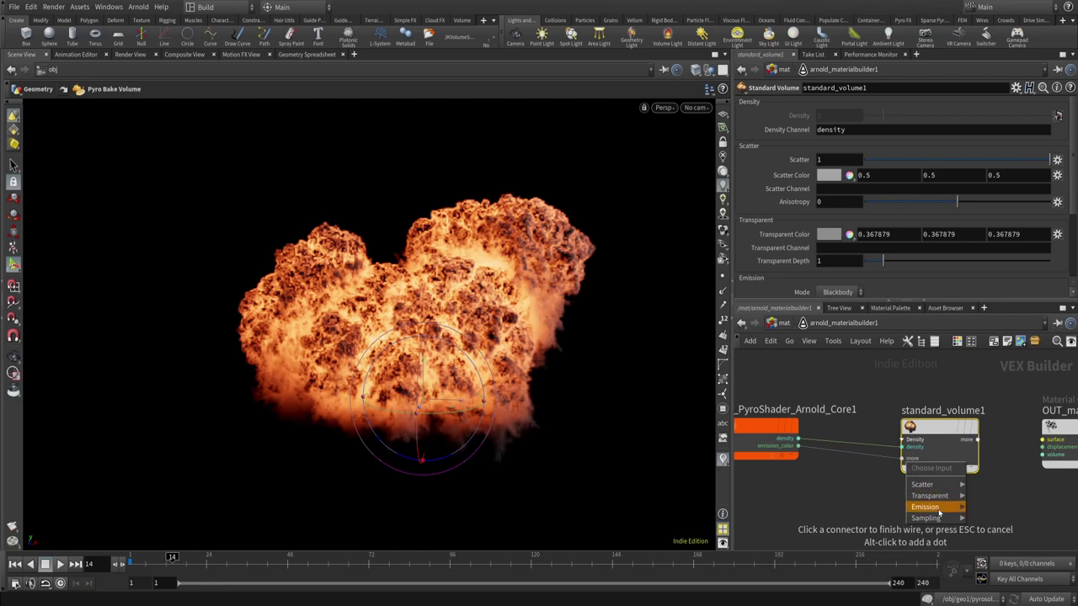
mouse_move(931, 509)
left_click(831, 518)
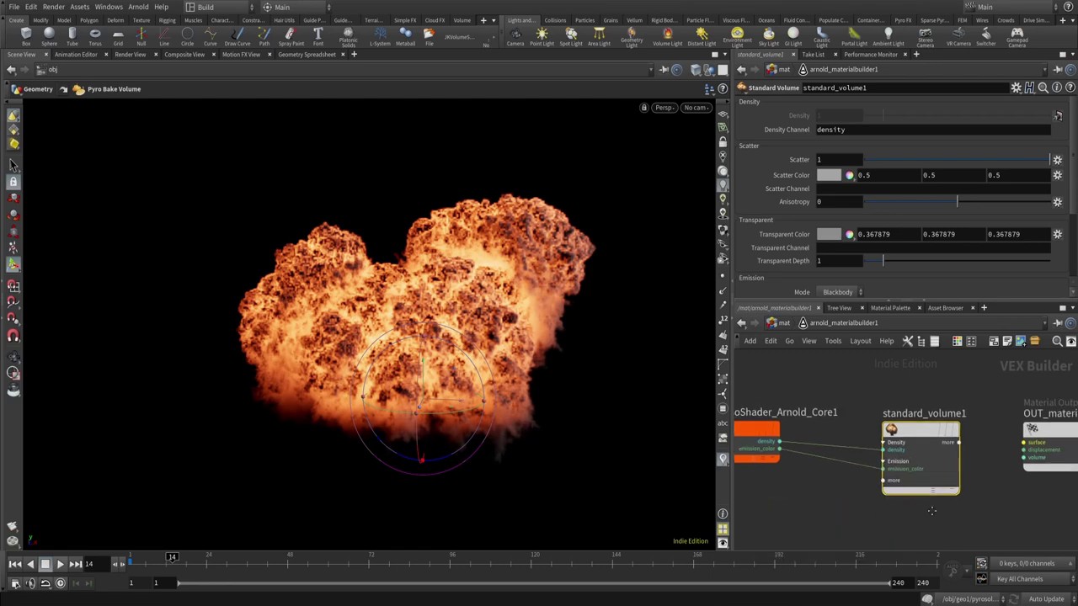
left_click(931, 451)
left_click(1000, 464)
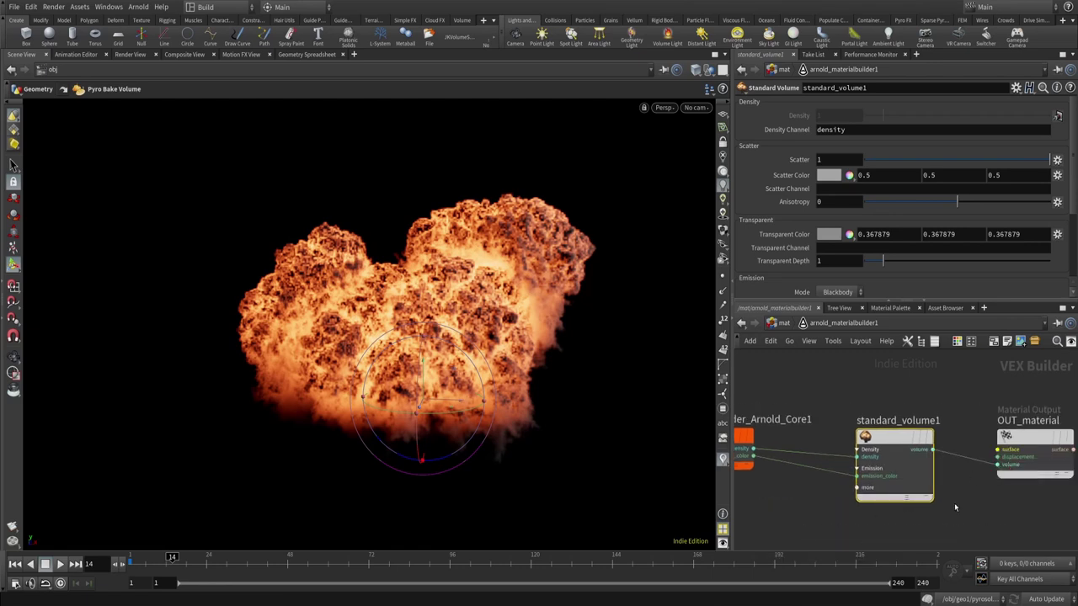
- Review the JK_PyroShader node's parameters and reposition the network view
middle_click_drag(814, 497, 903, 473)
left_click(802, 423)
scroll(891, 393, "down", 5)
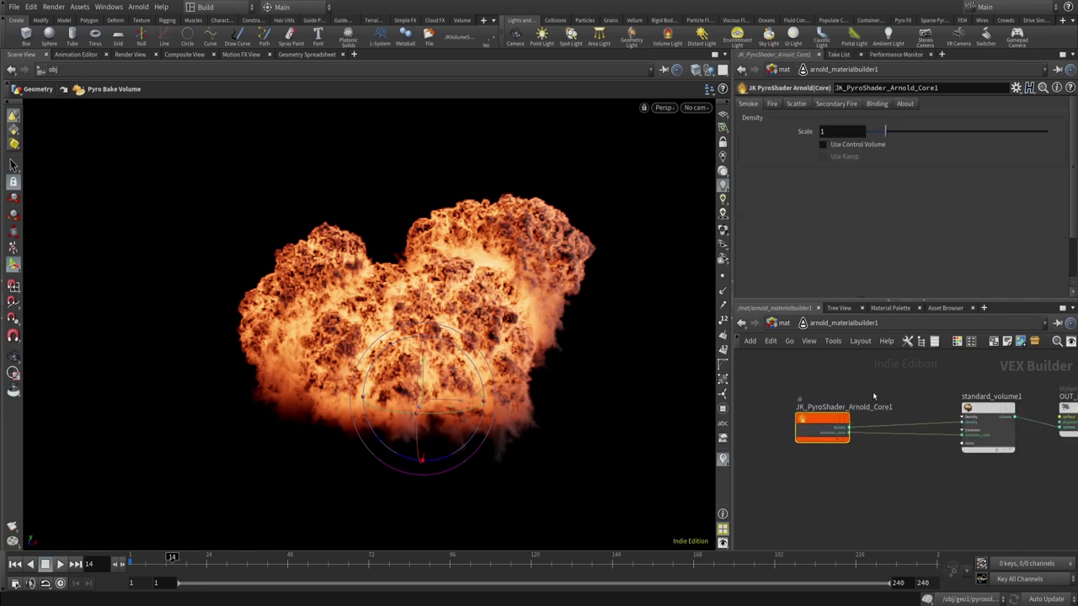
scroll(863, 427, "up", 3)
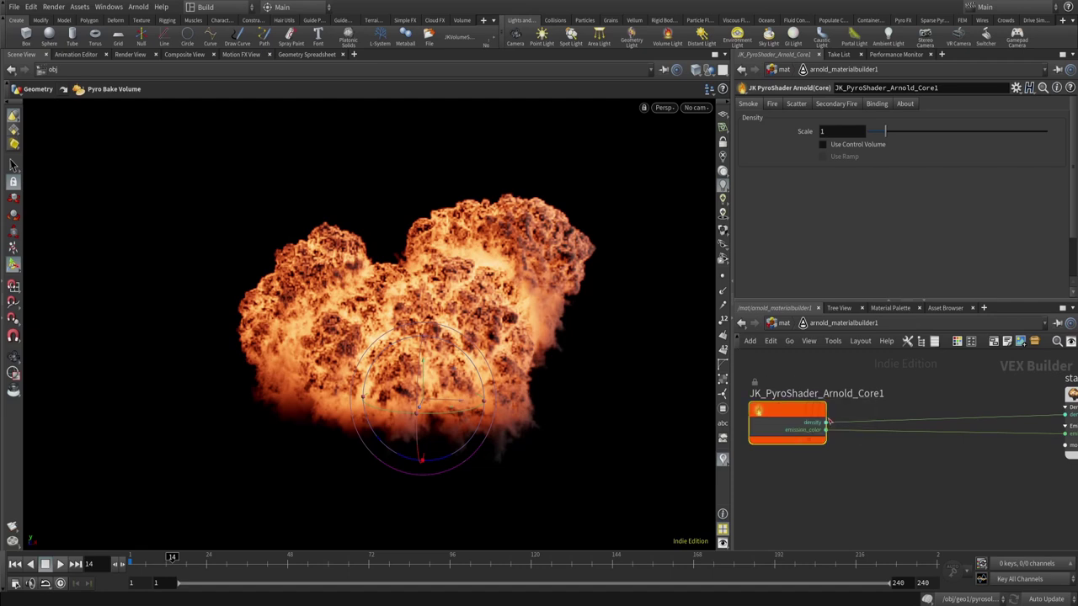
middle_click_drag(830, 396, 853, 433)
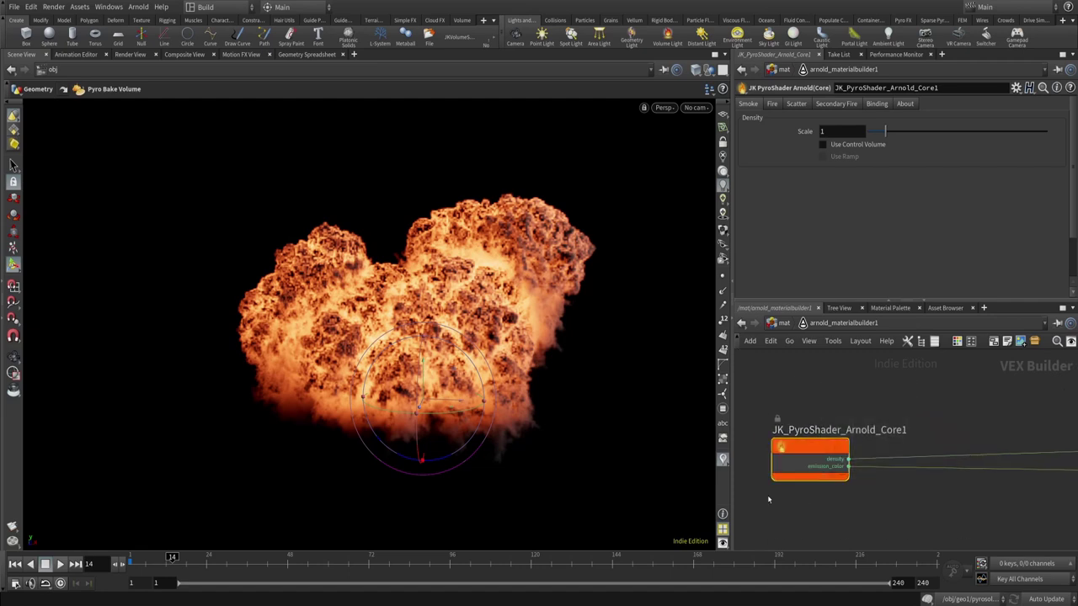
middle_click_drag(868, 425, 851, 430)
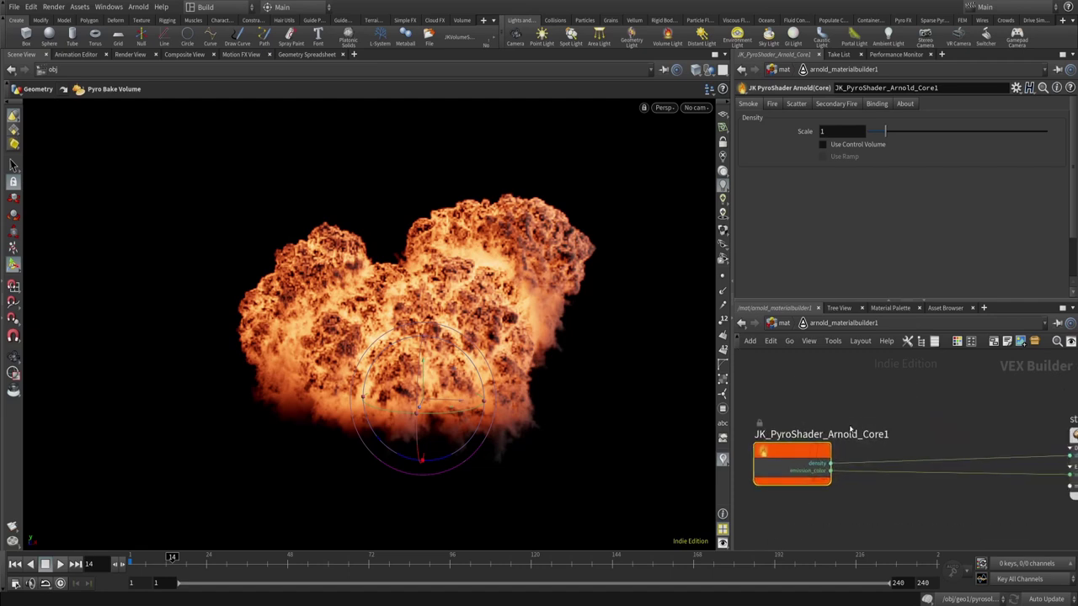
scroll(851, 431, "down", 2)
- Set standard_volume1's emission mode to channel, using the density channel instead of heat
left_click(968, 443)
scroll(898, 449, "up", 2)
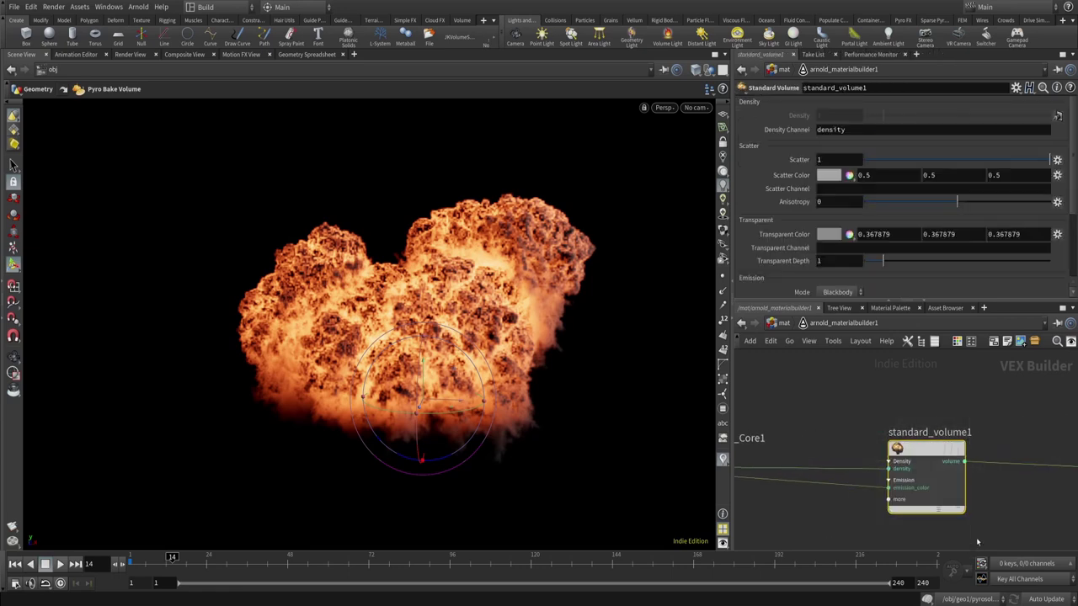
scroll(792, 190, "down", 4)
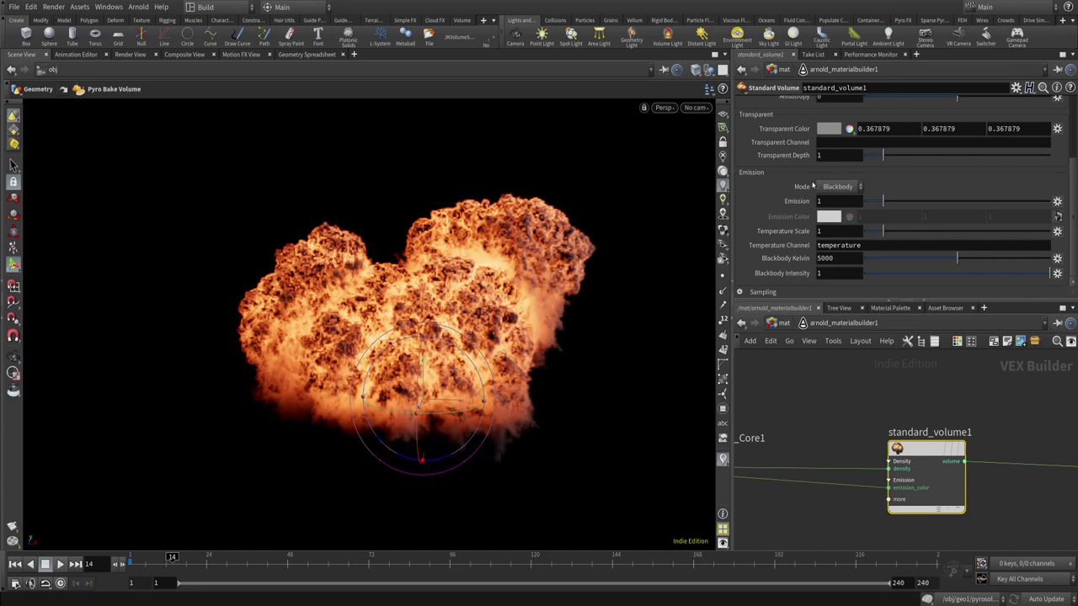
left_click(838, 186)
left_click(837, 207)
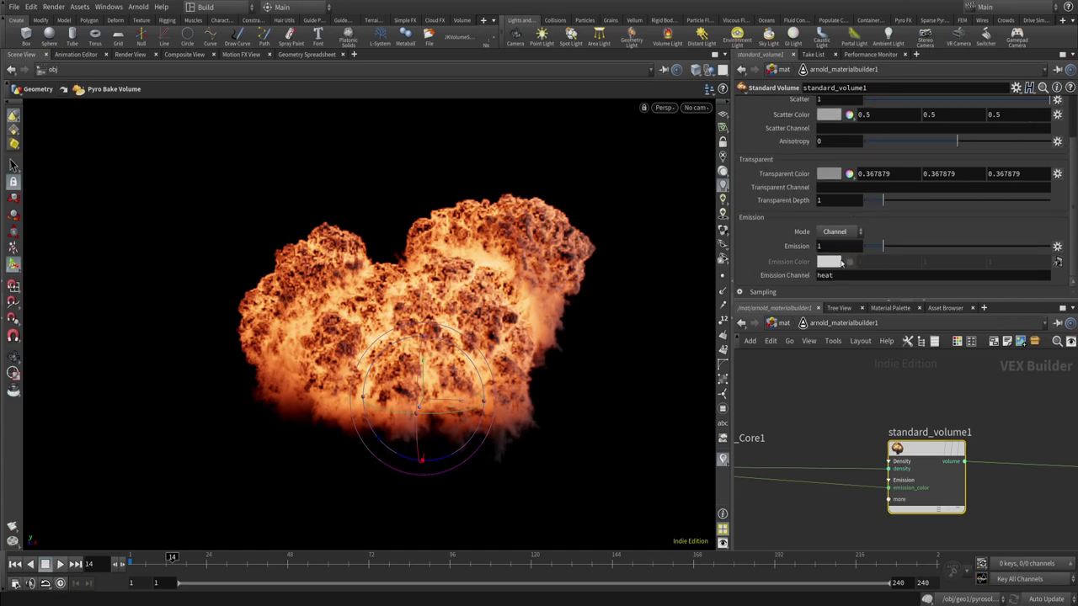
left_click_drag(832, 275, 737, 278)
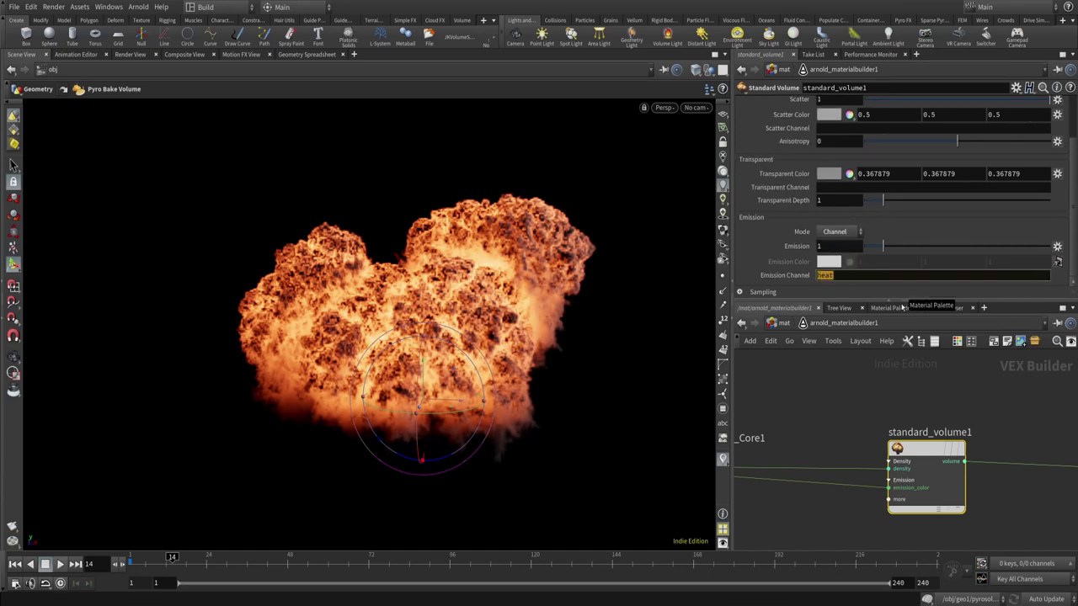
type("density")
key("Return")
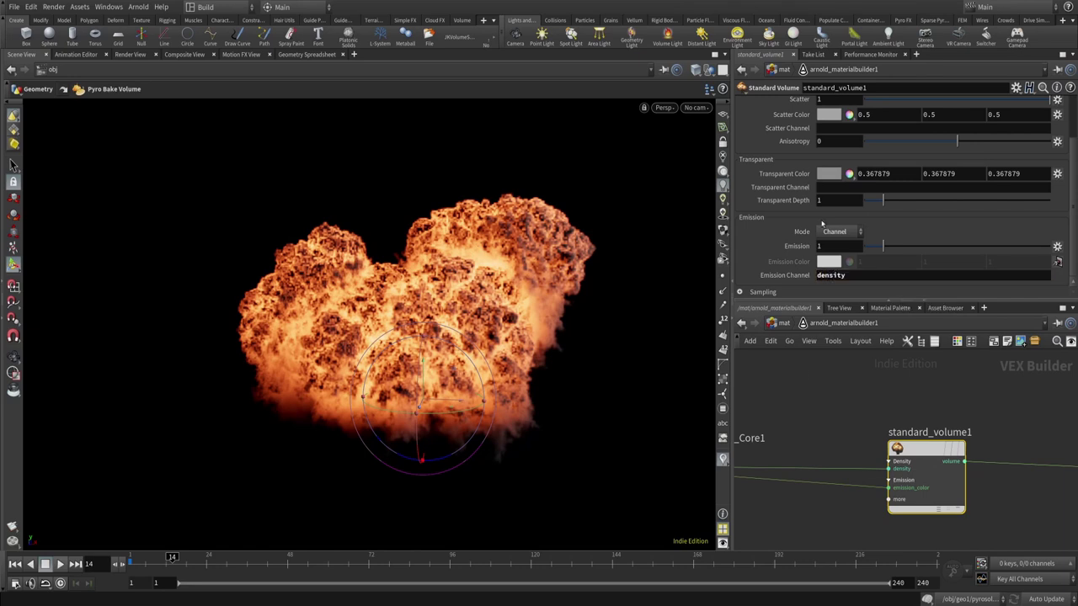
- Reselect JK_PyroShader_Arnold_Core1, then return to the /obj network
middle_click_drag(809, 472, 906, 468)
left_click_drag(775, 549, 900, 423)
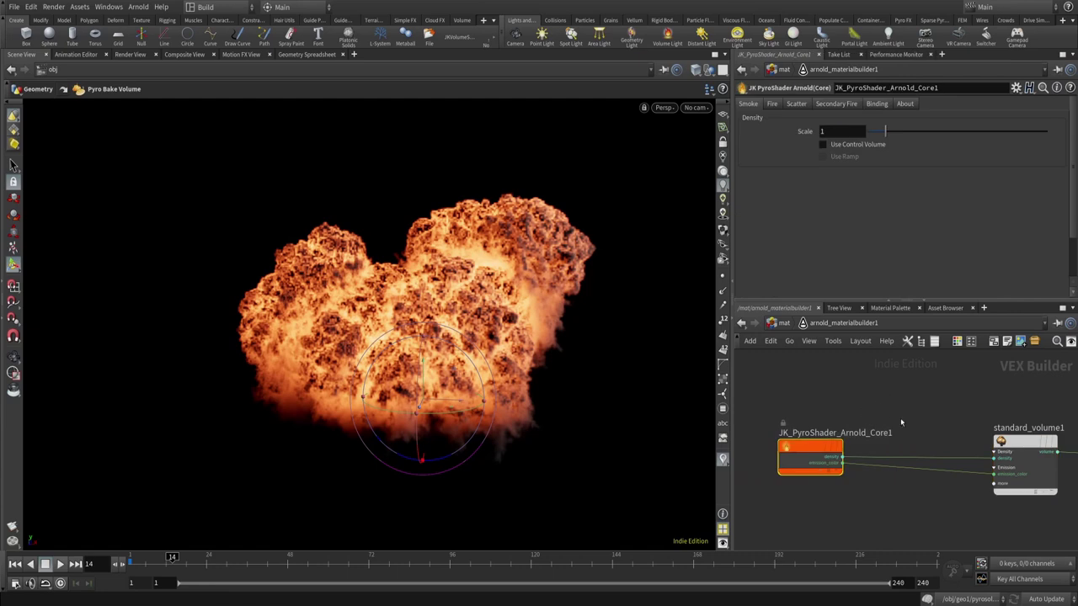
middle_click_drag(900, 423, 960, 411)
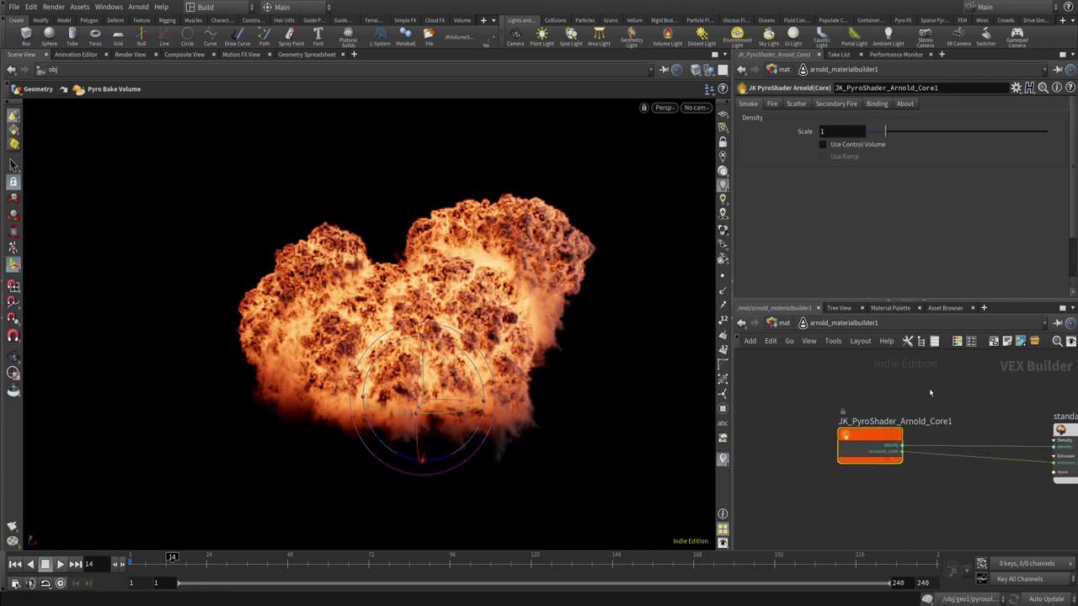
right_click(795, 380)
left_click(800, 381)
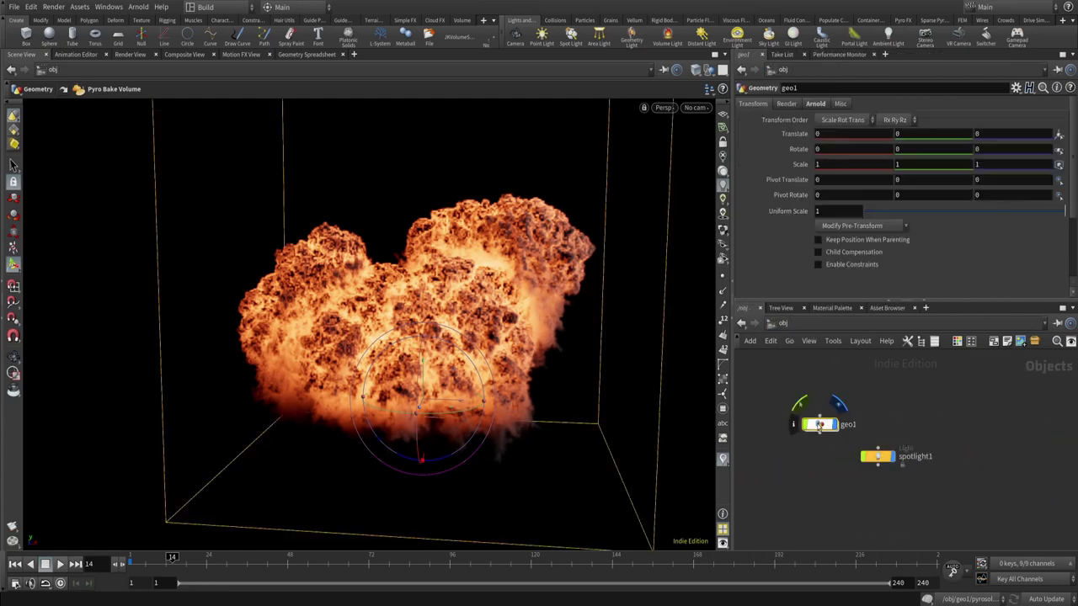
- Inside geo1, add a JK PyroShader AR node next to pyrobakevolume1
double_click(819, 425)
key("Tab")
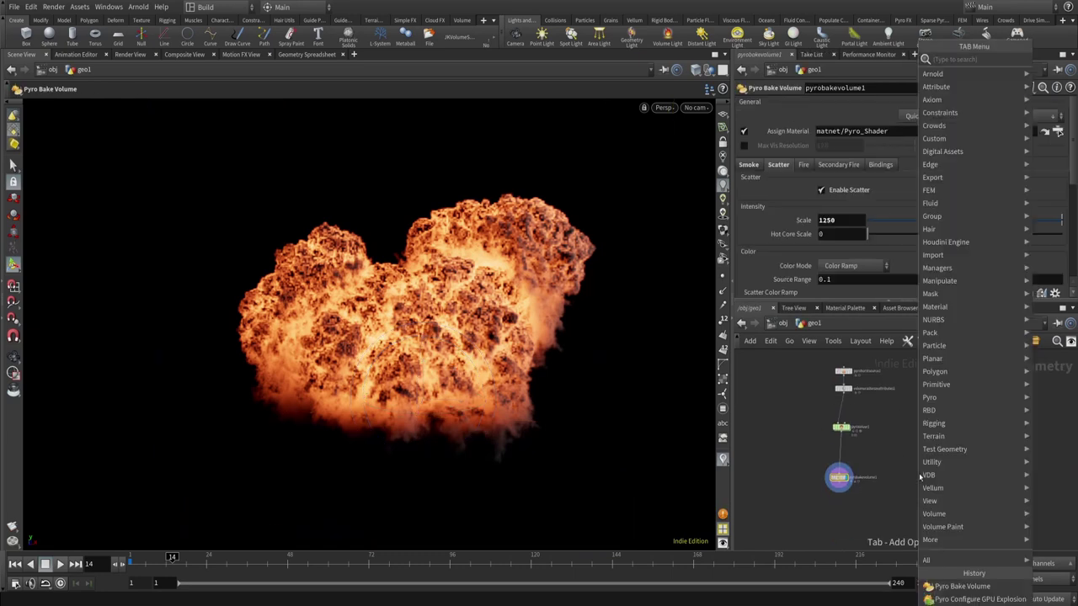
type("jk")
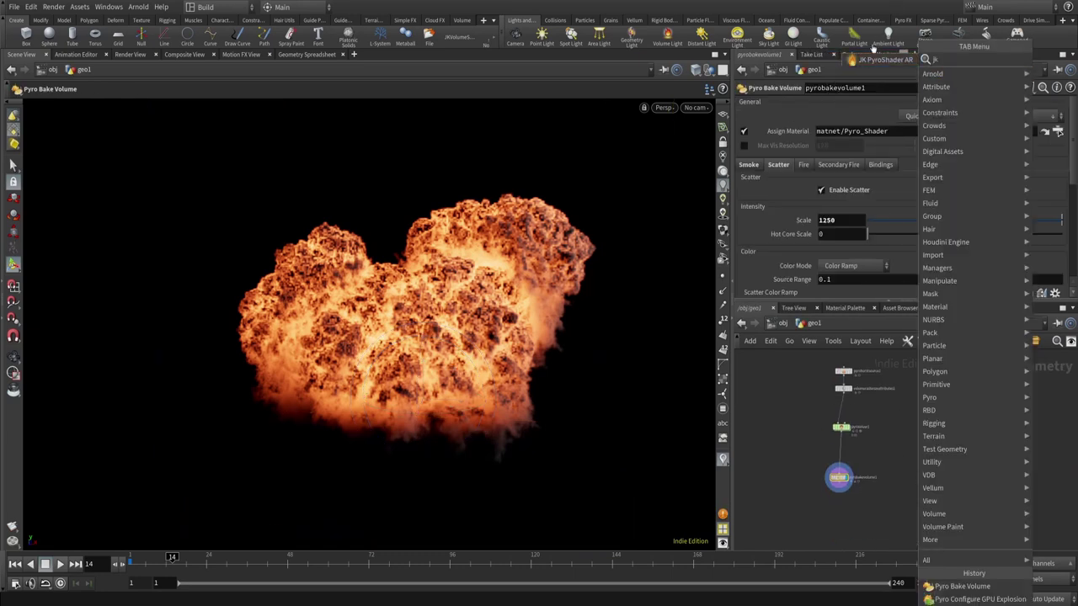
left_click(879, 62)
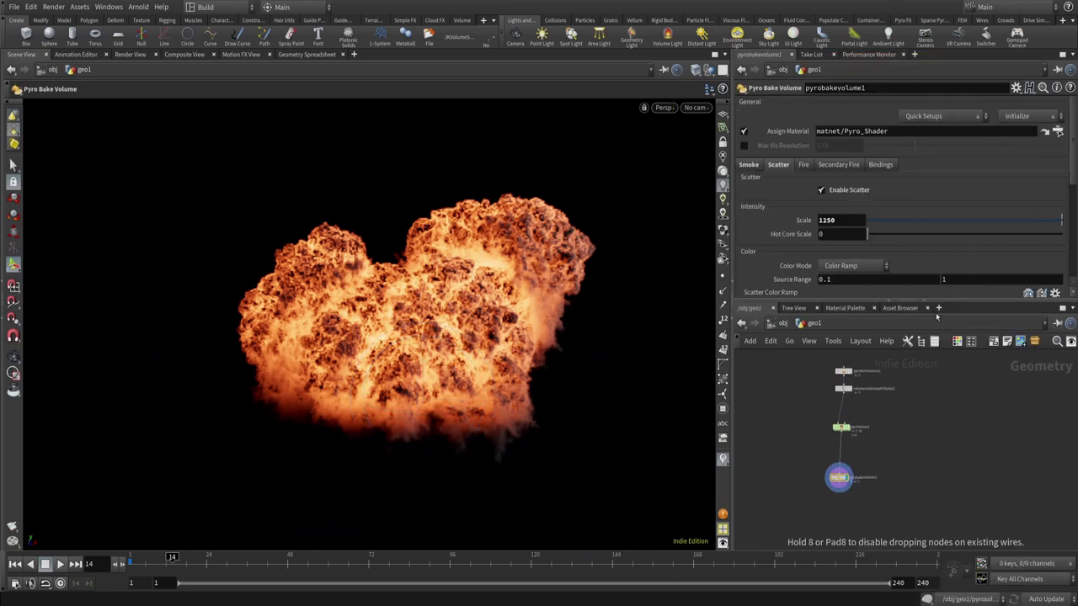
left_click(908, 473)
left_click_drag(910, 482, 965, 483)
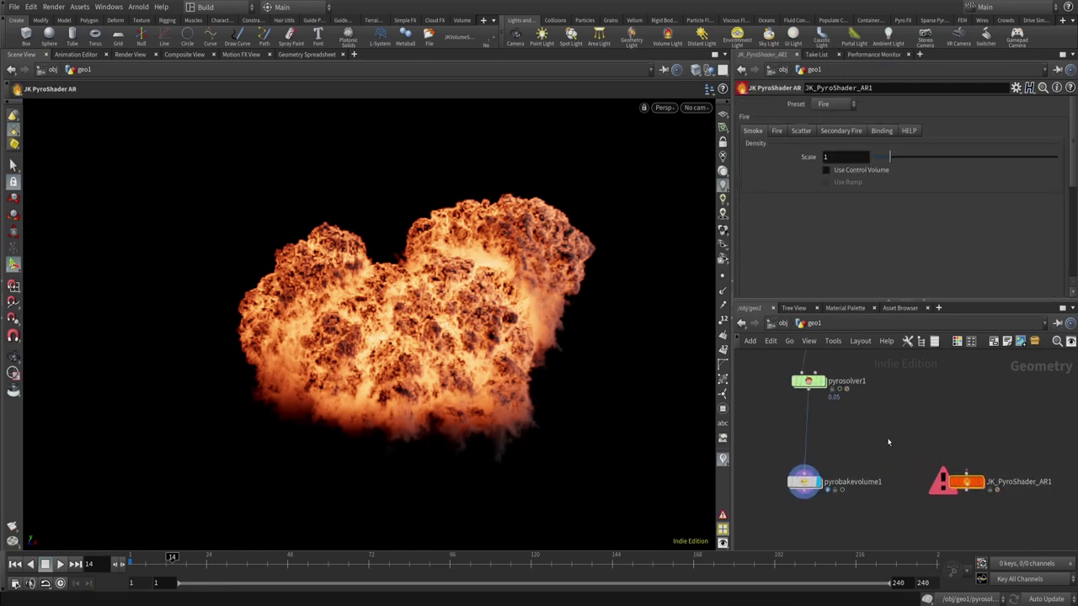
- Compare pyrobakevolume1's and JK_PyroShader_AR1's parameters and peek into the Pyro_Shader material
left_click(806, 482)
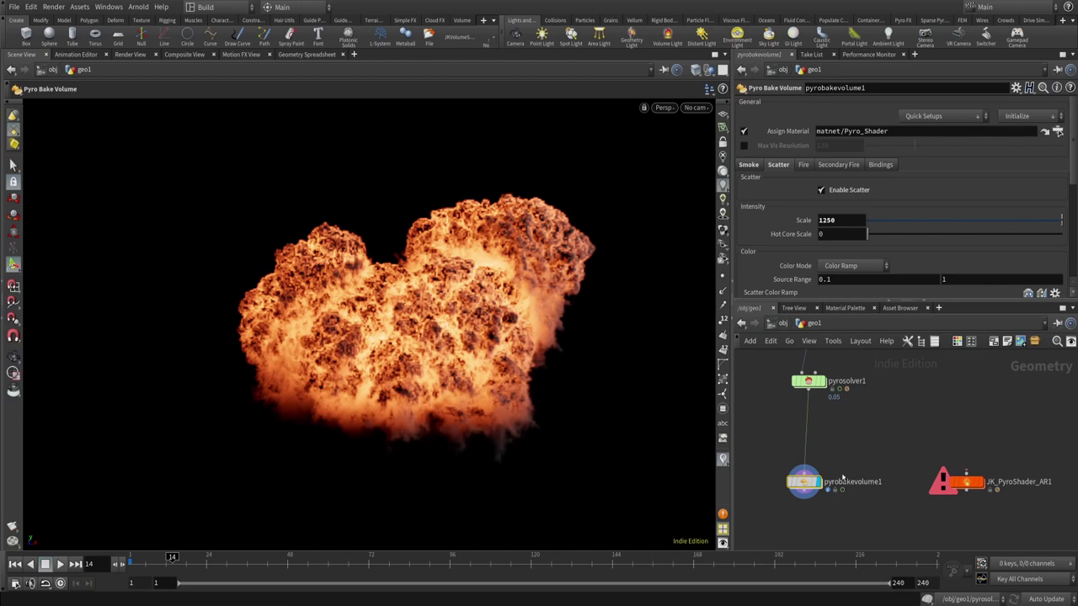
left_click(966, 483)
left_click(804, 482)
double_click(805, 482)
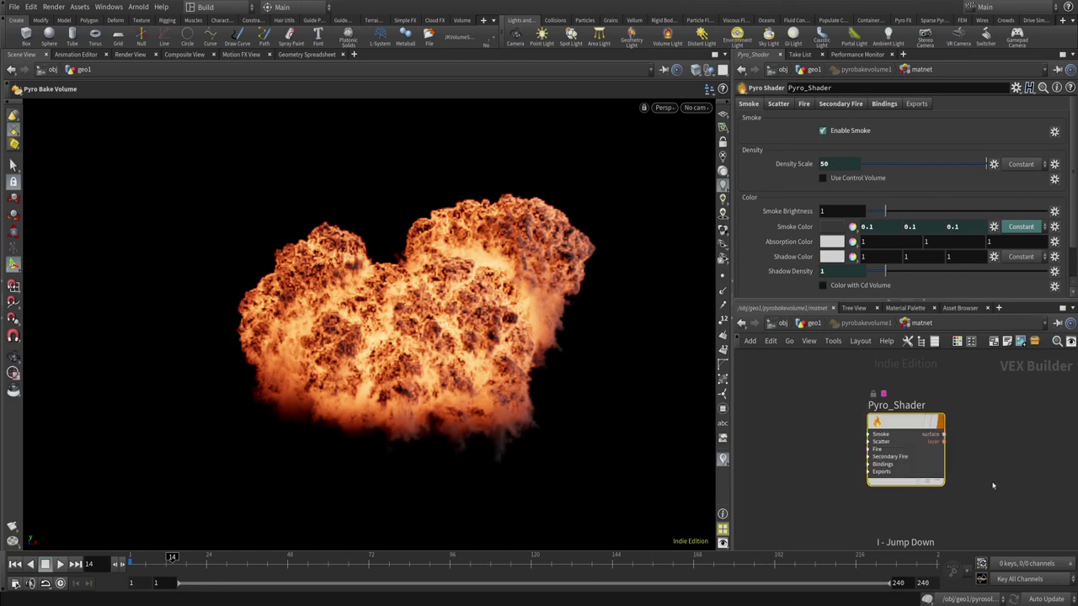
key("u")
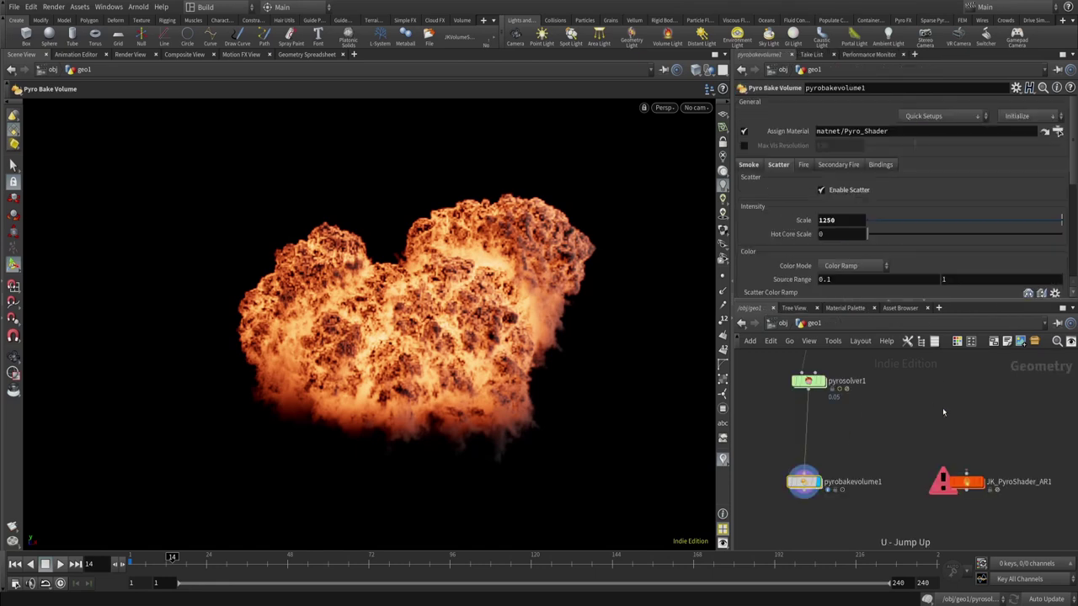
- Inspect JK_PyroShader_AR1's Explosion builder, tidying its nodes and viewing the volume shader's scatter settings
left_click(924, 450)
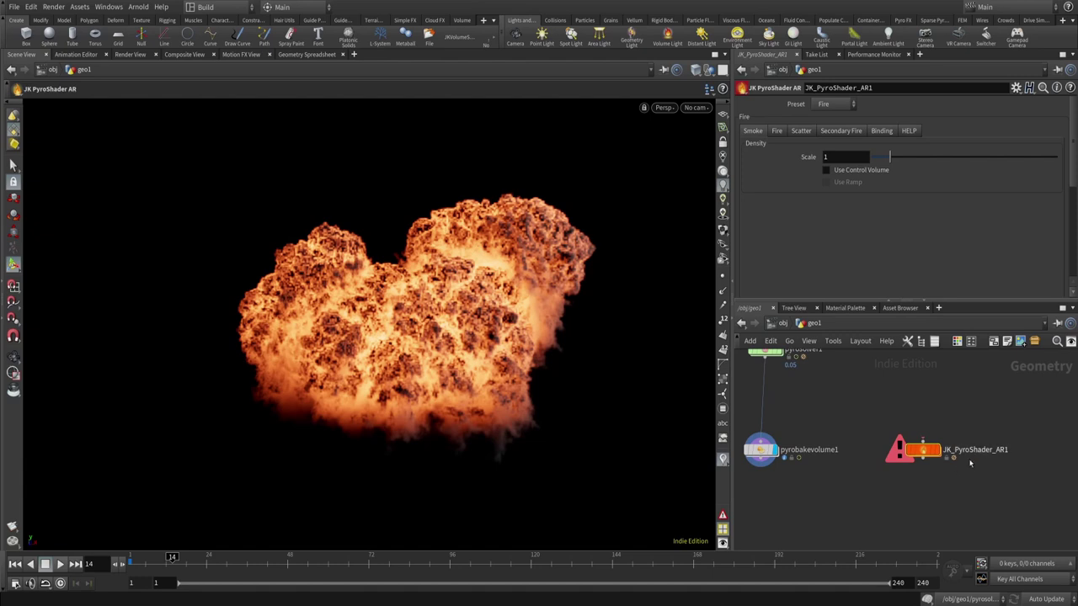
key("i")
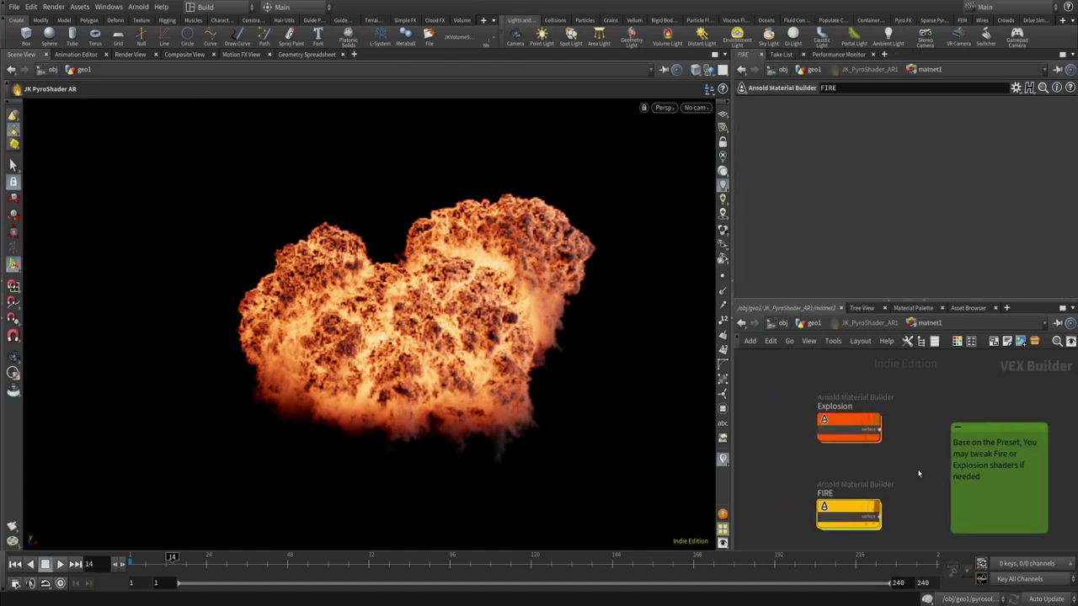
left_click_drag(898, 375, 806, 437)
left_click_drag(771, 393, 876, 455)
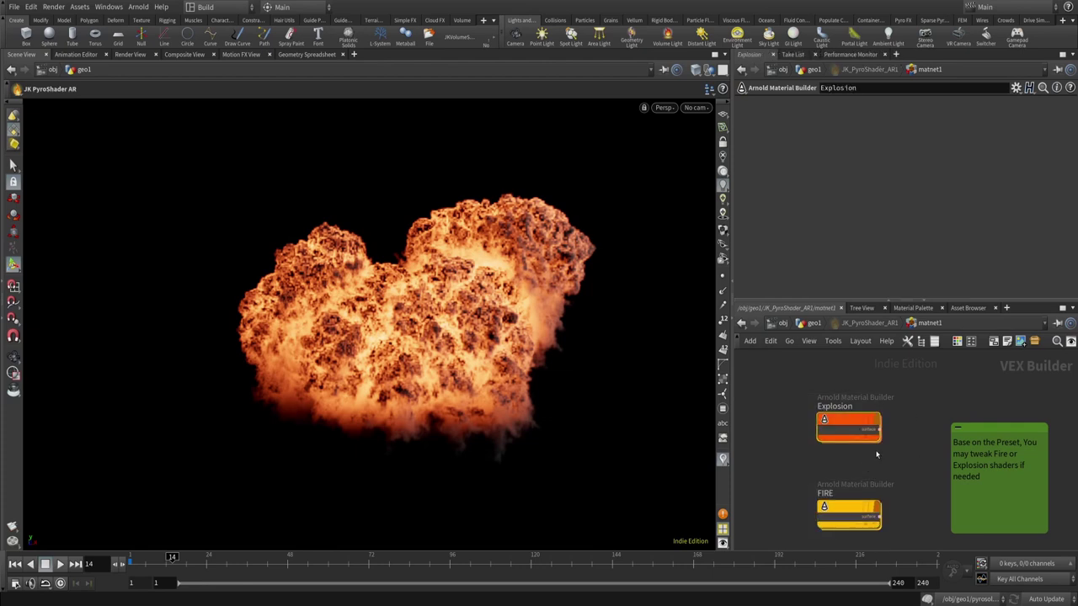
double_click(841, 422)
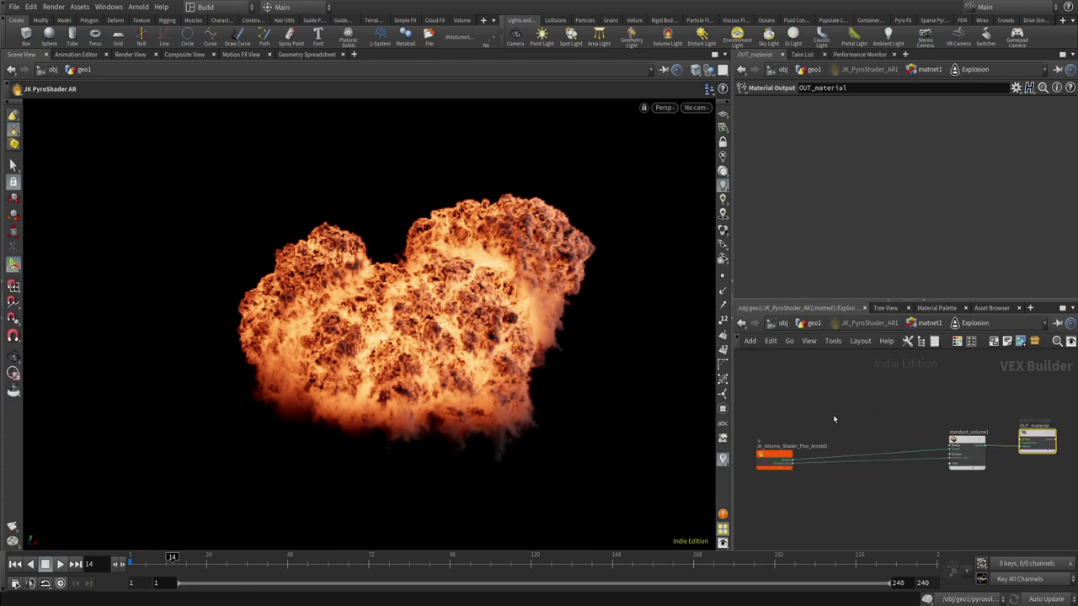
left_click_drag(814, 399, 984, 499)
left_click_drag(844, 442, 830, 418)
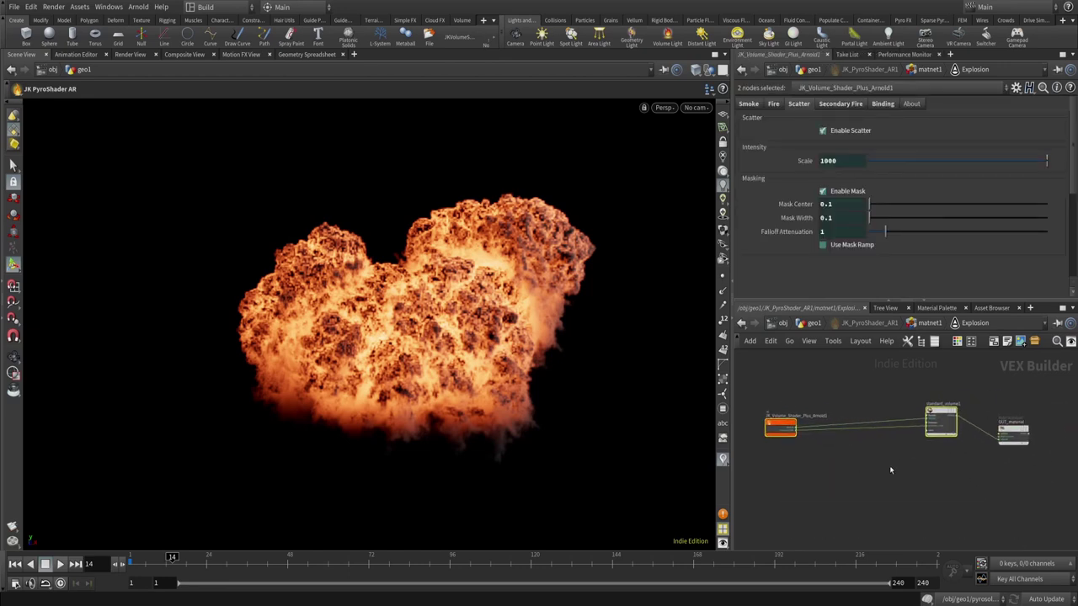
left_click(890, 472)
left_click(850, 434)
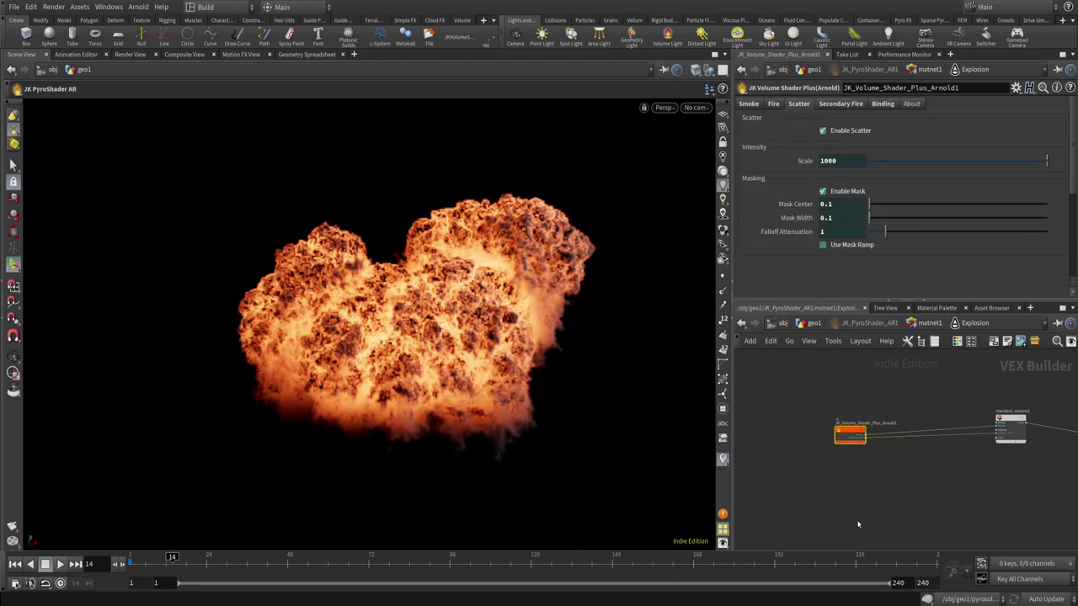
key("u")
key("u")
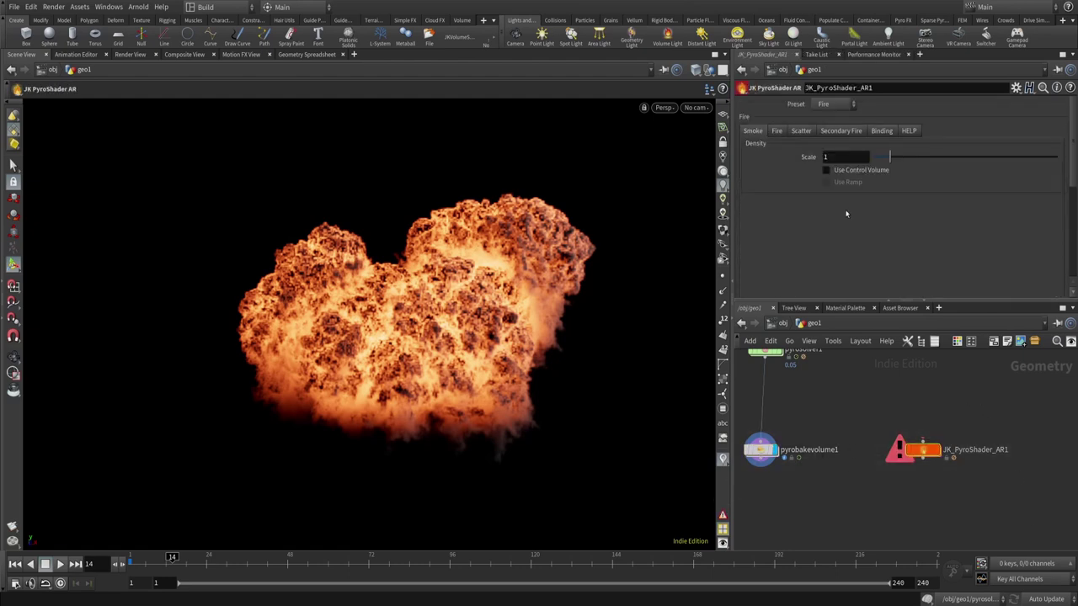
- Change JK_PyroShader_AR1's preset to Explosion and view its fire settings
left_click(832, 104)
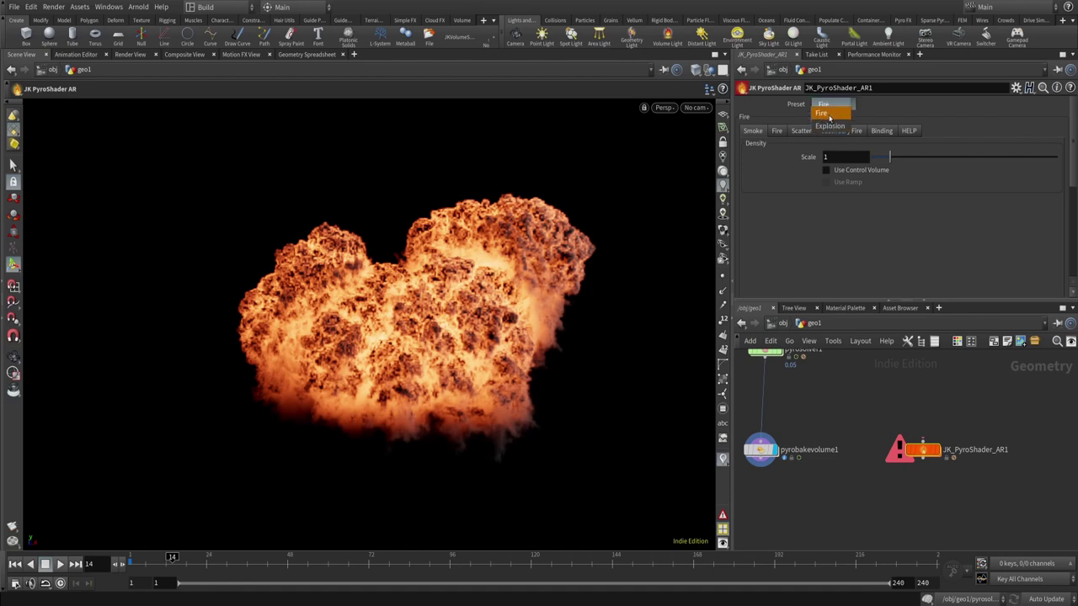
left_click(822, 115)
left_click(826, 105)
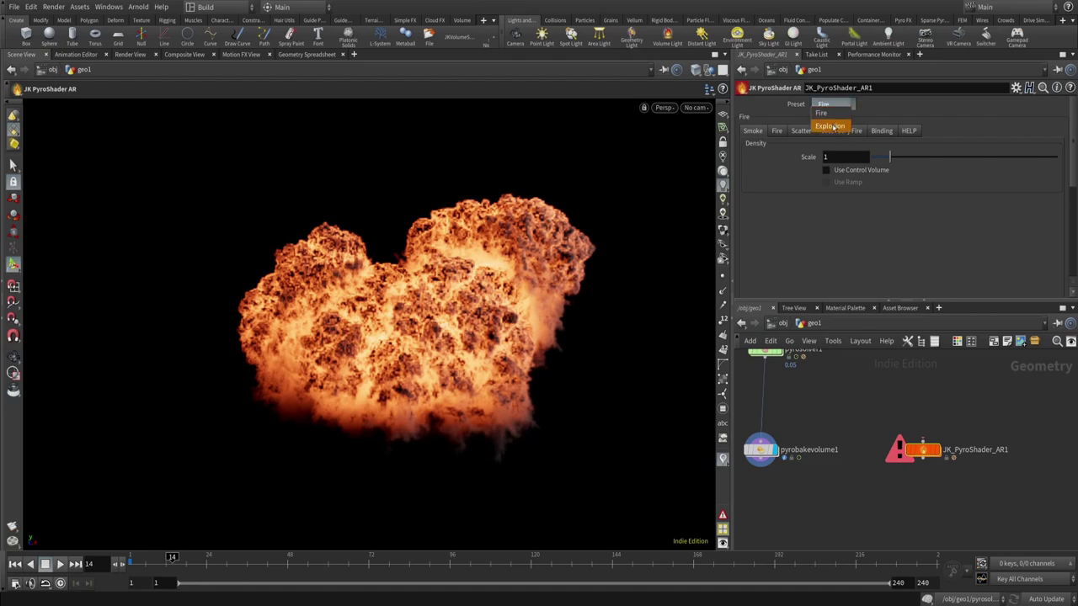
left_click(832, 127)
left_click(778, 131)
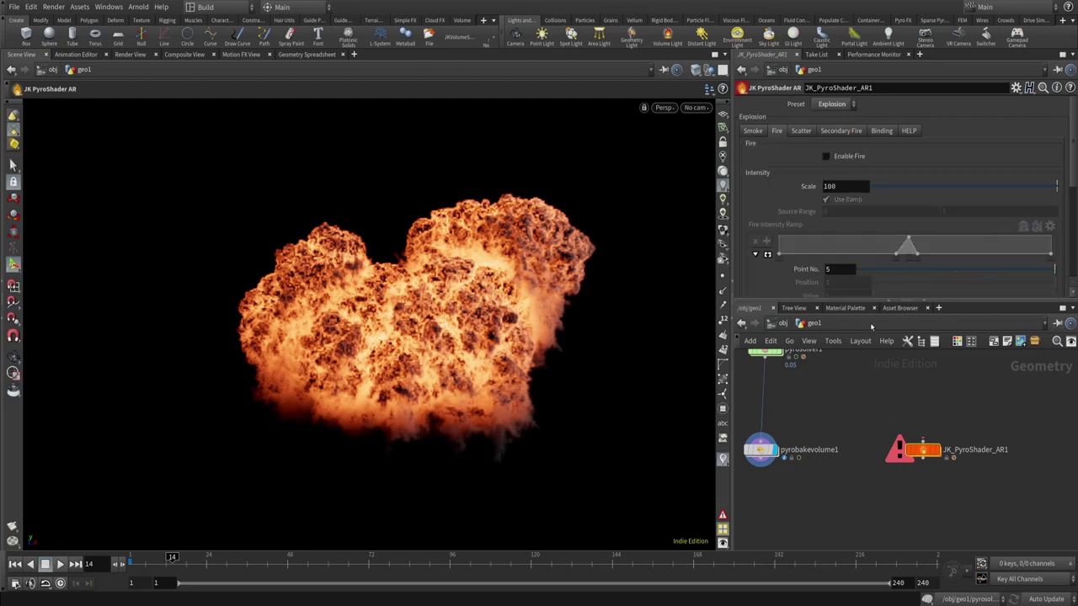
- Inspect JK_PyroShader_Arnold_Core1 inside the FIRE builder, then return to geo1
double_click(924, 449)
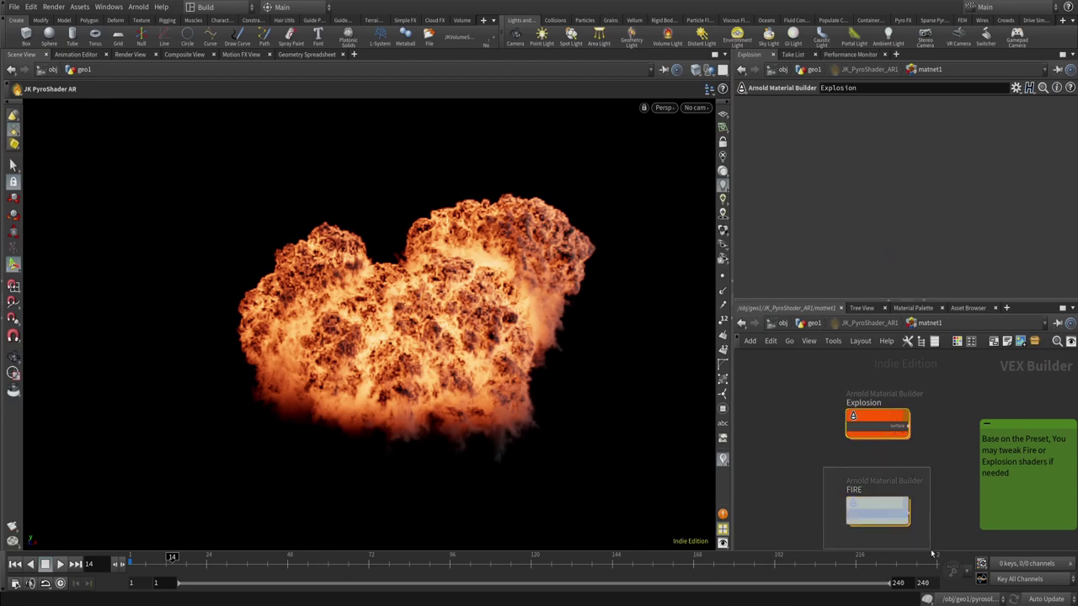
double_click(876, 509)
left_click_drag(831, 368, 958, 485)
left_click(787, 455)
key("u")
key("u")
key("u")
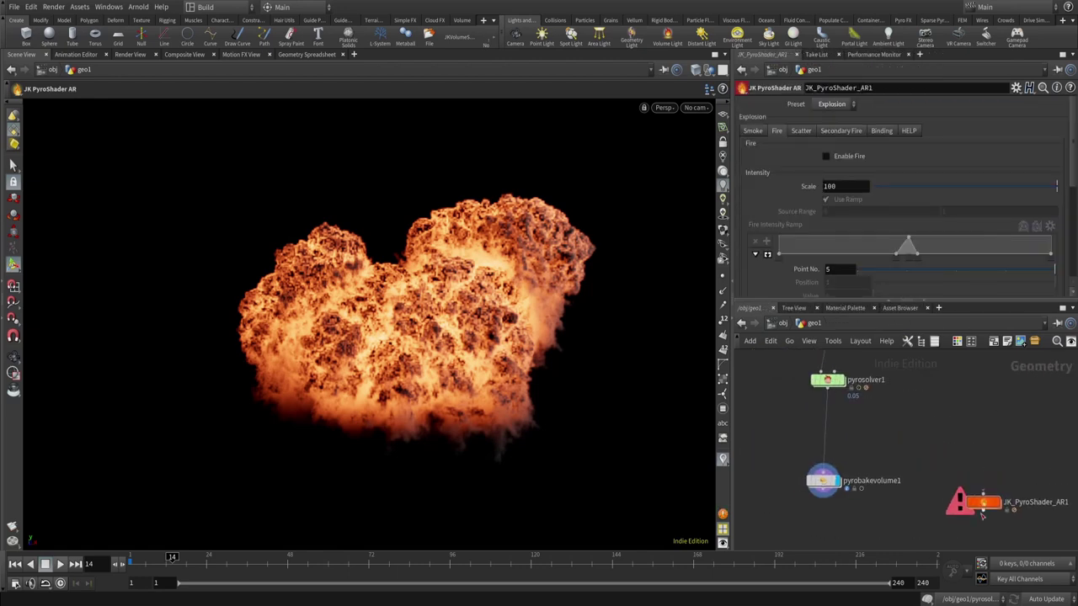
- Connect pyrobakevolume1 into JK_PyroShader_AR1's input
middle_click_drag(995, 470, 974, 449)
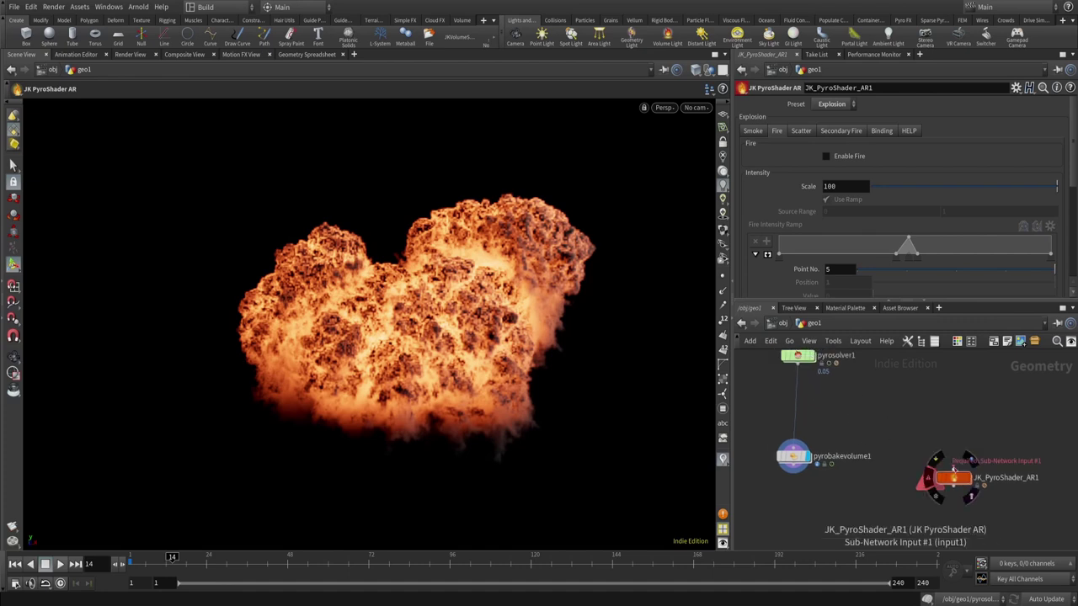
left_click(943, 456)
left_click(783, 462)
left_click_drag(958, 427, 961, 445)
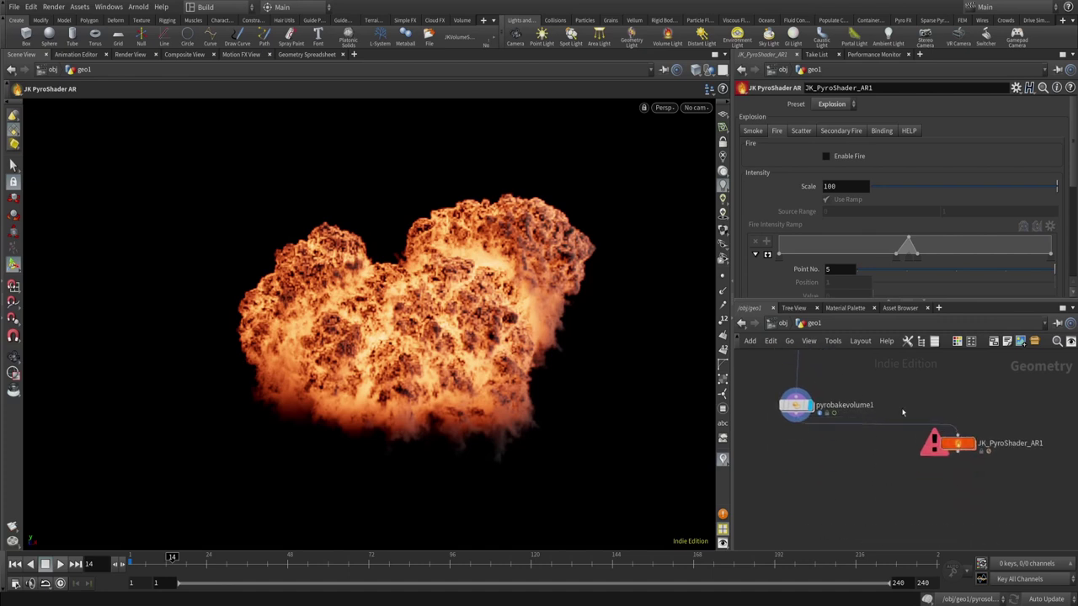
- Insert a Convert VDB node between the bake volume and shader, converting to VDB
key("Tab")
type("vdb c")
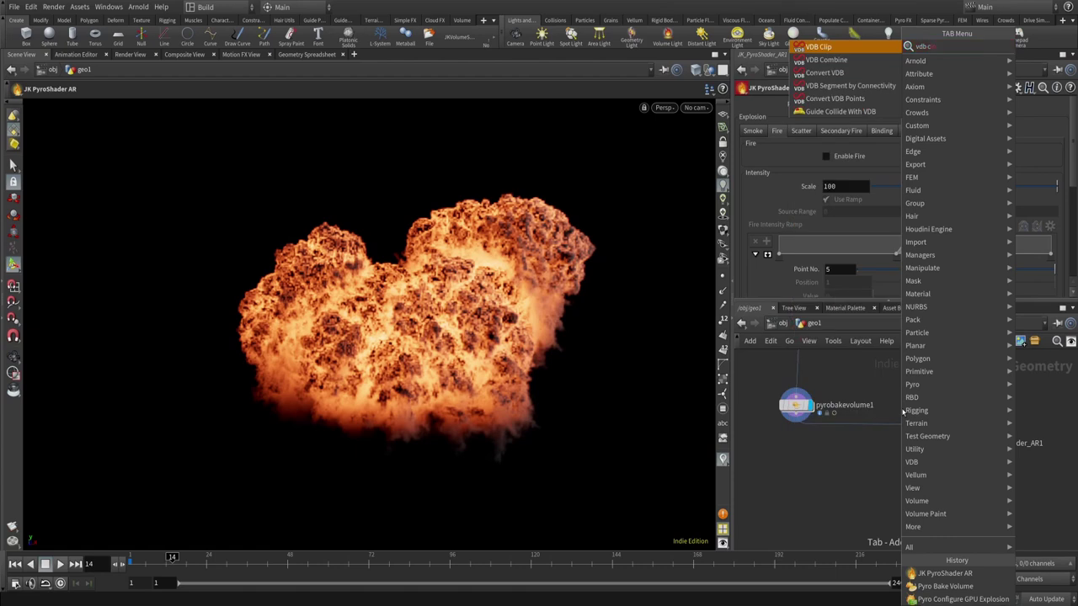
key("Up")
key("Up")
key("Up")
key("Up")
key("Return")
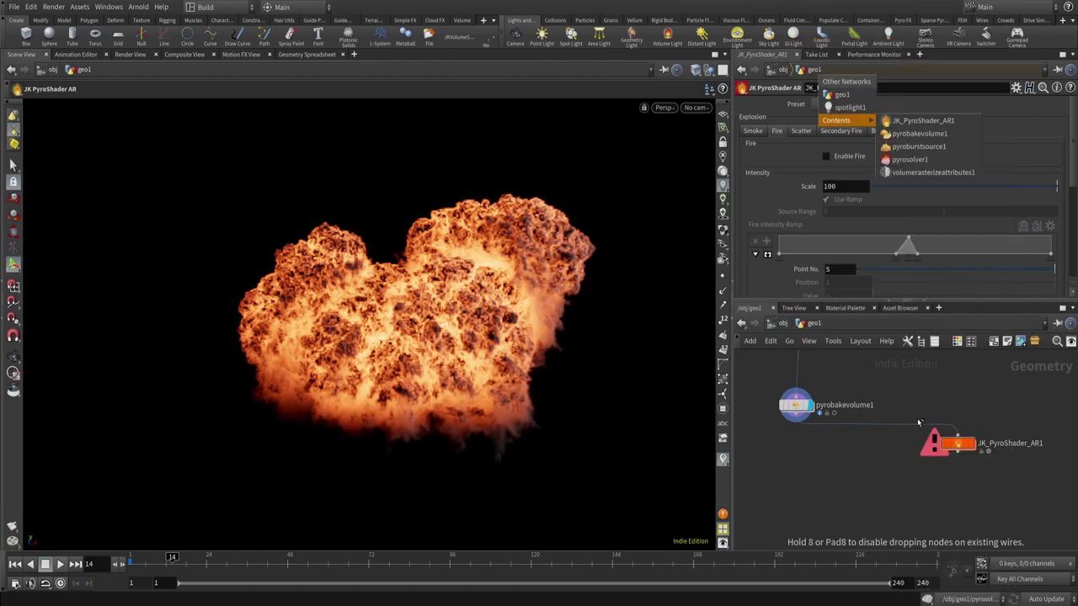
left_click(913, 421)
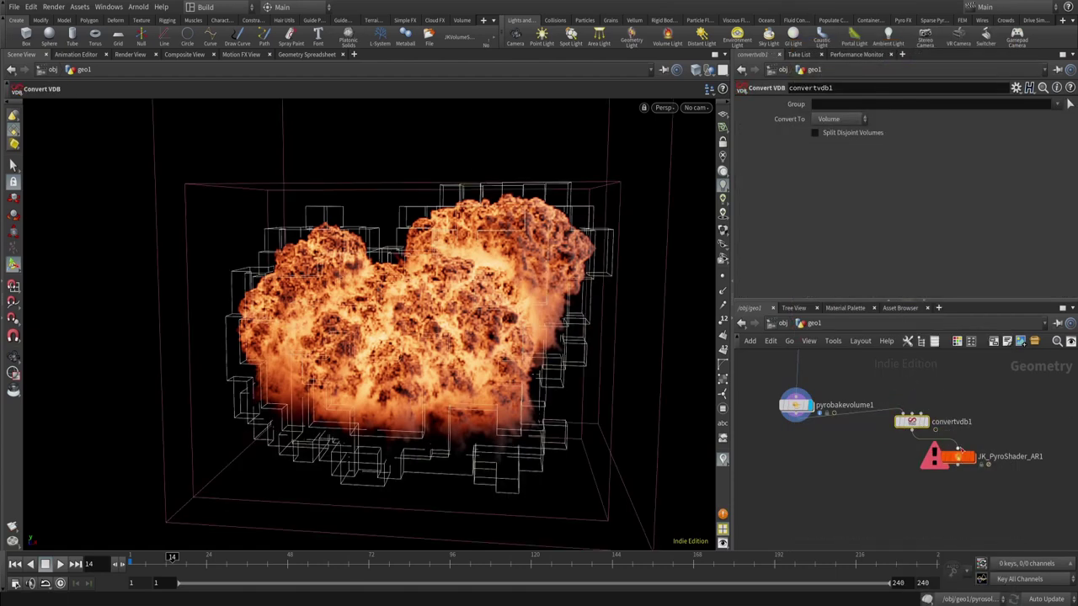
left_click(841, 118)
left_click(834, 138)
- Set the display flag on JK_PyroShader_AR1, move it under convertvdb1 and show its parameters
left_click(977, 456)
left_click_drag(955, 457, 921, 491)
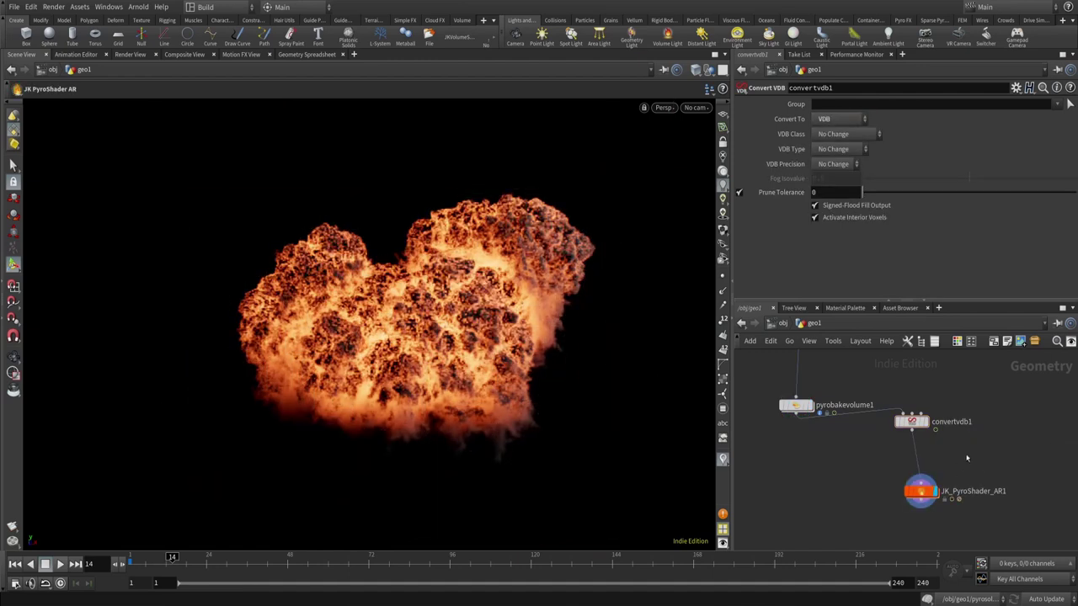
left_click(921, 491)
middle_click_drag(921, 491, 929, 411)
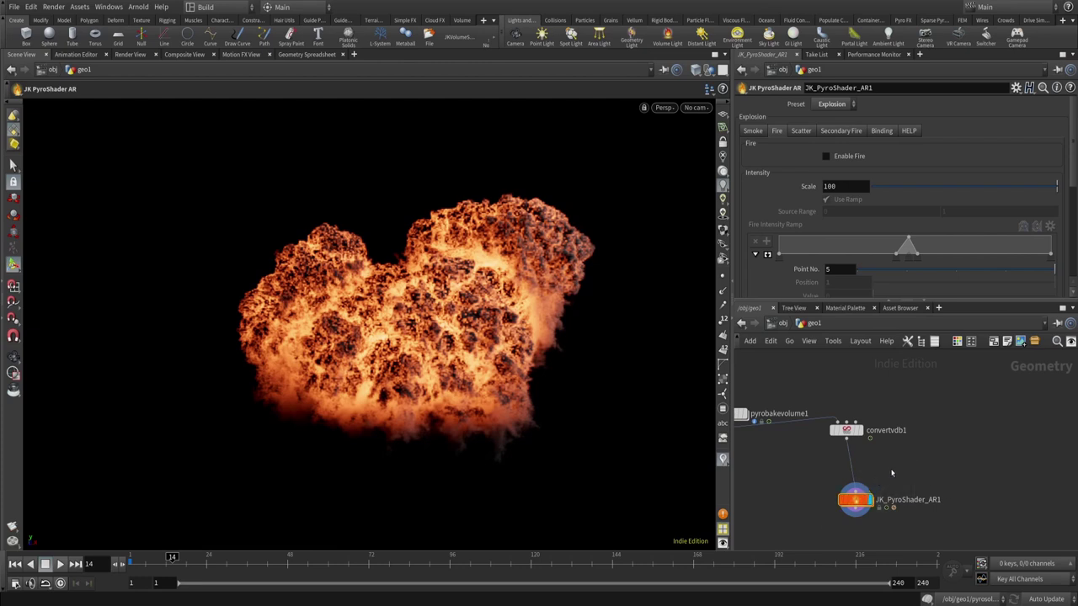
middle_click_drag(900, 474, 901, 466)
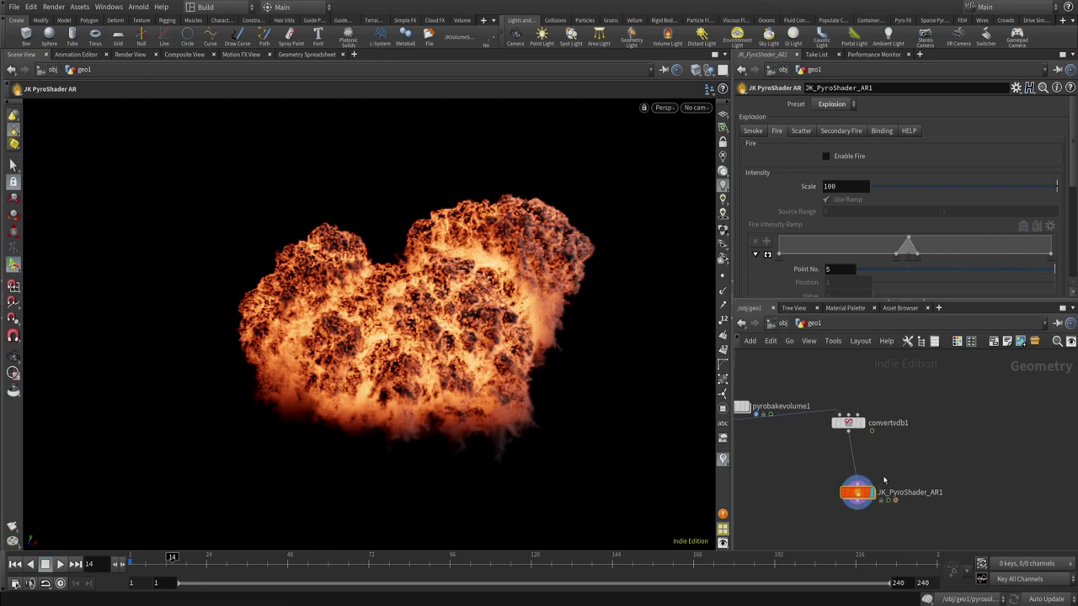
- Check the notes listing the topics still to cover
key("alt+Tab")
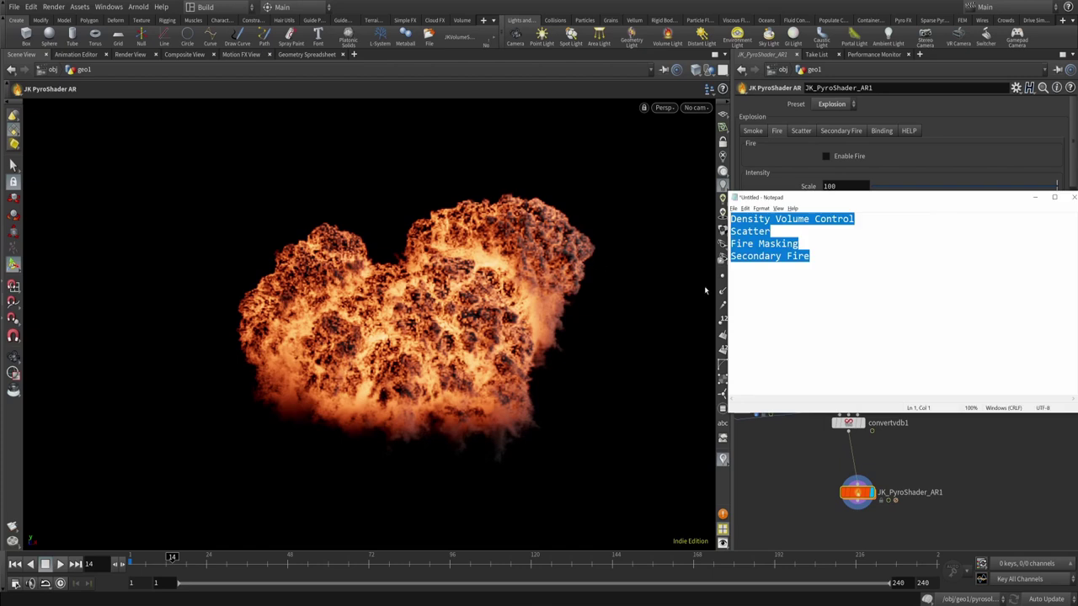
key("Right")
key("ctrl+a")
key("alt+Tab")
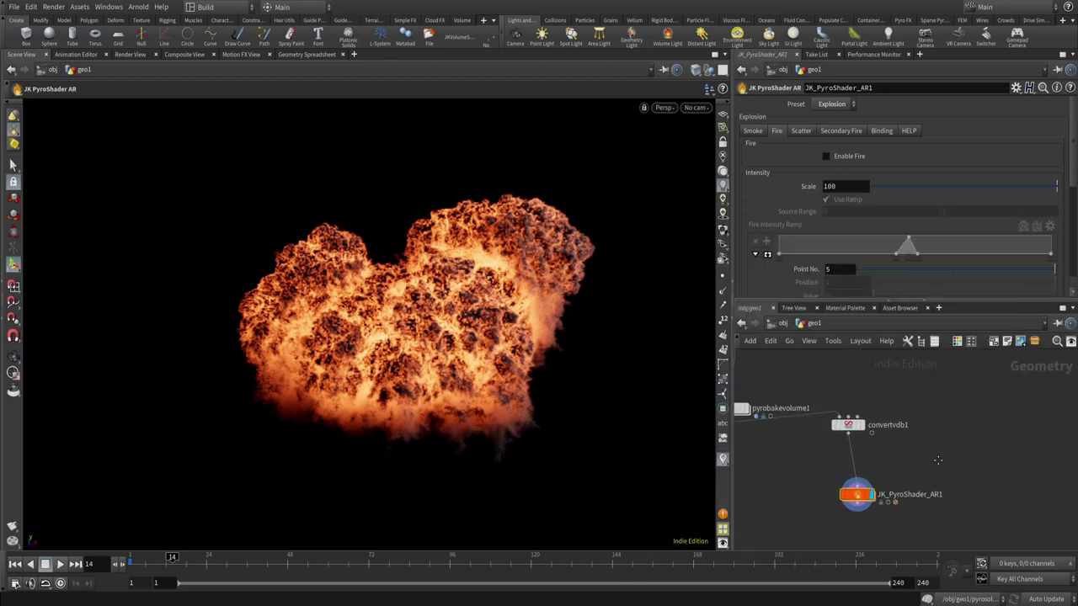
- Go to /mat, enter arnold_materialbuilder1 and frame the JK_PyroShader_Arnold_Core1 node
left_click(780, 325)
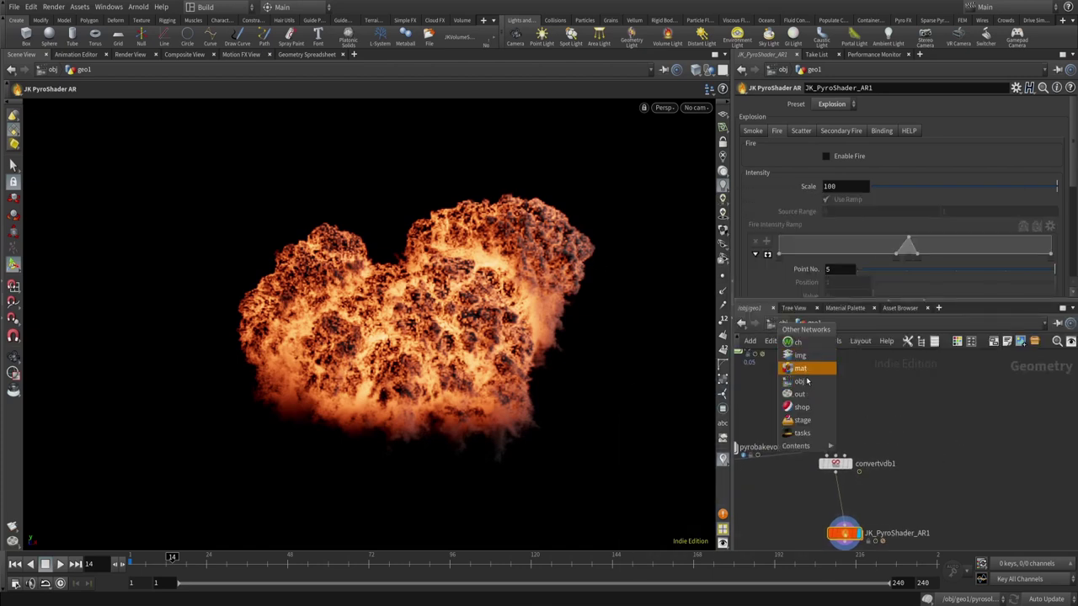
left_click(807, 381)
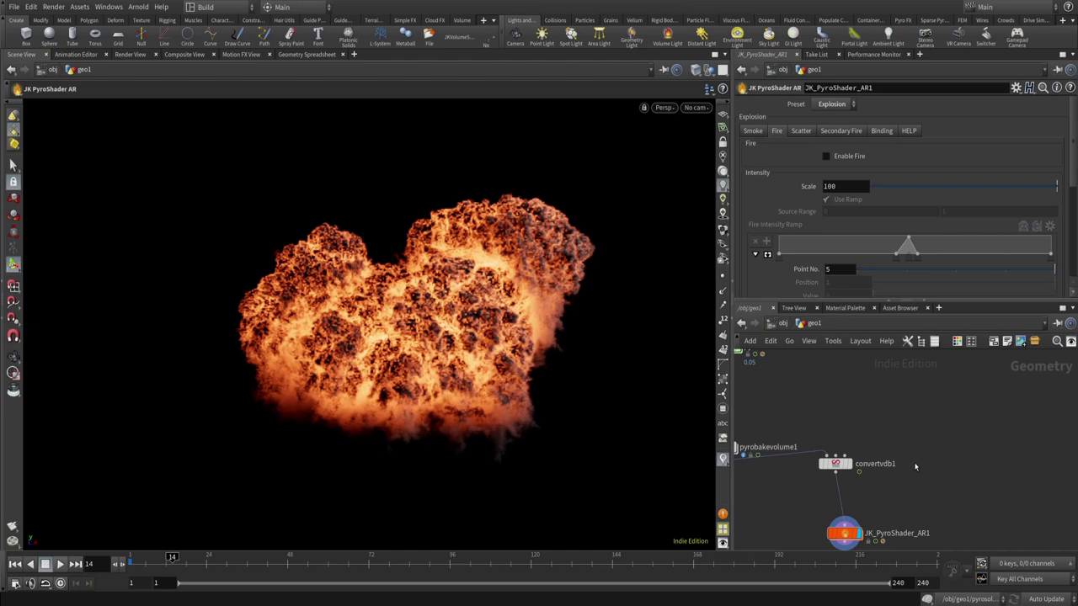
left_click(773, 324)
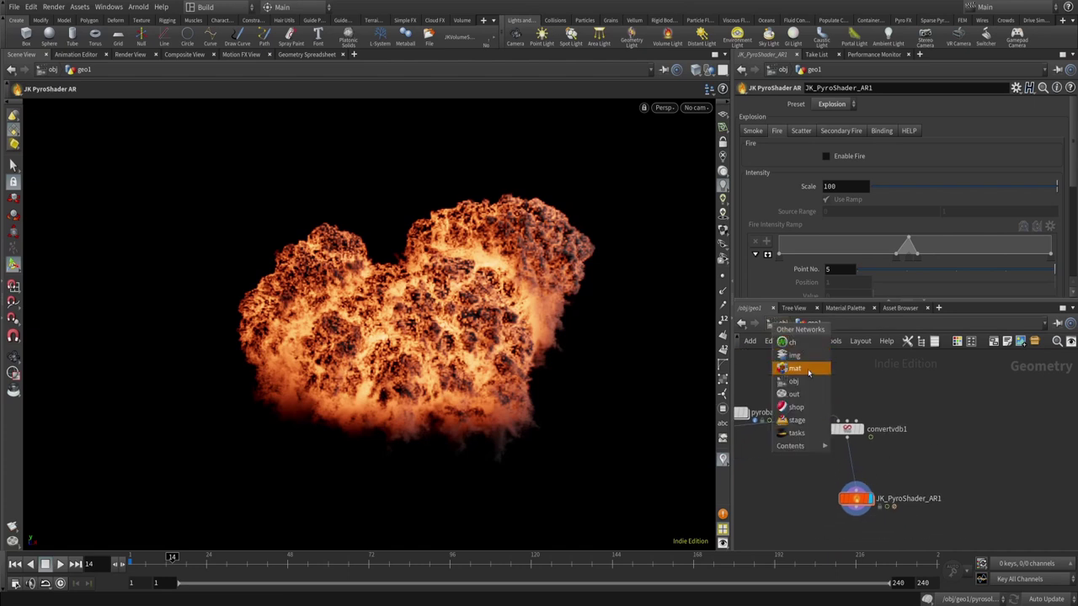
left_click(809, 372)
double_click(868, 413)
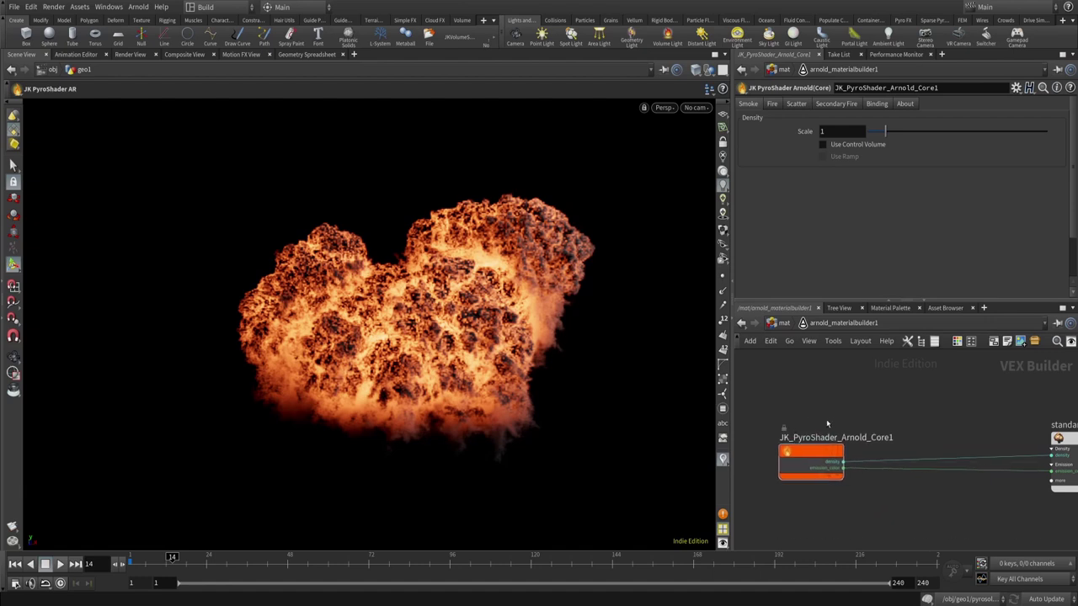
key("l")
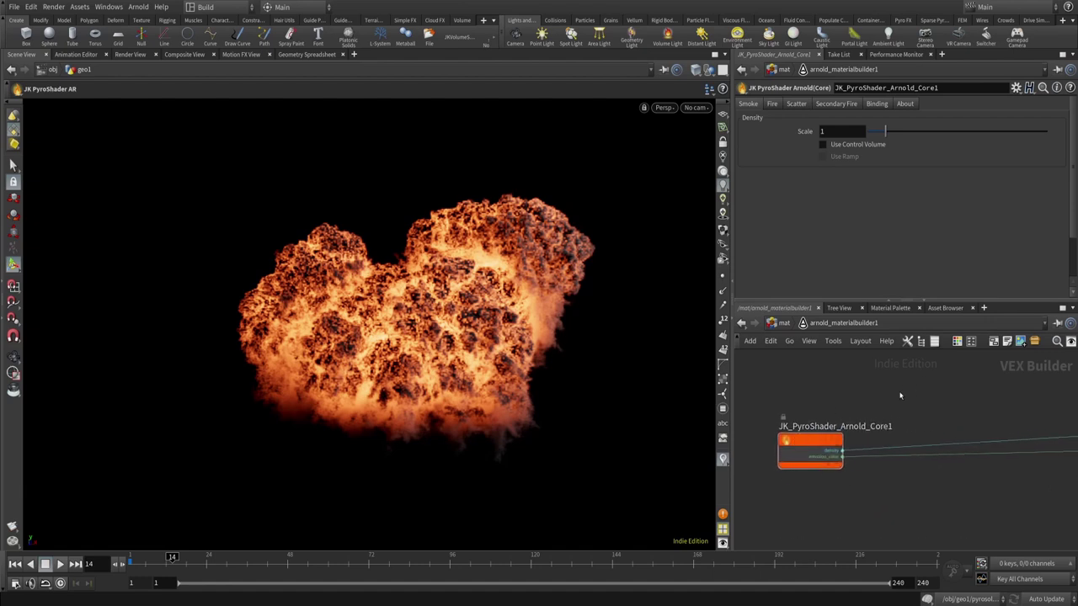
key("l")
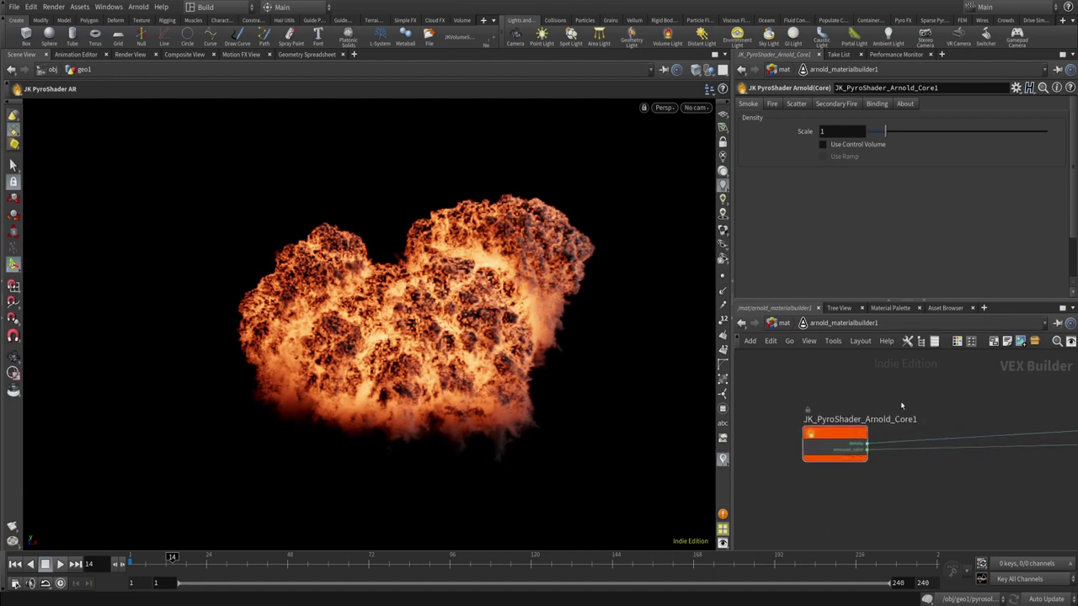
- Allow editing of JK_PyroShader_Arnold_Core1's contents and dive inside it
right_click(825, 439)
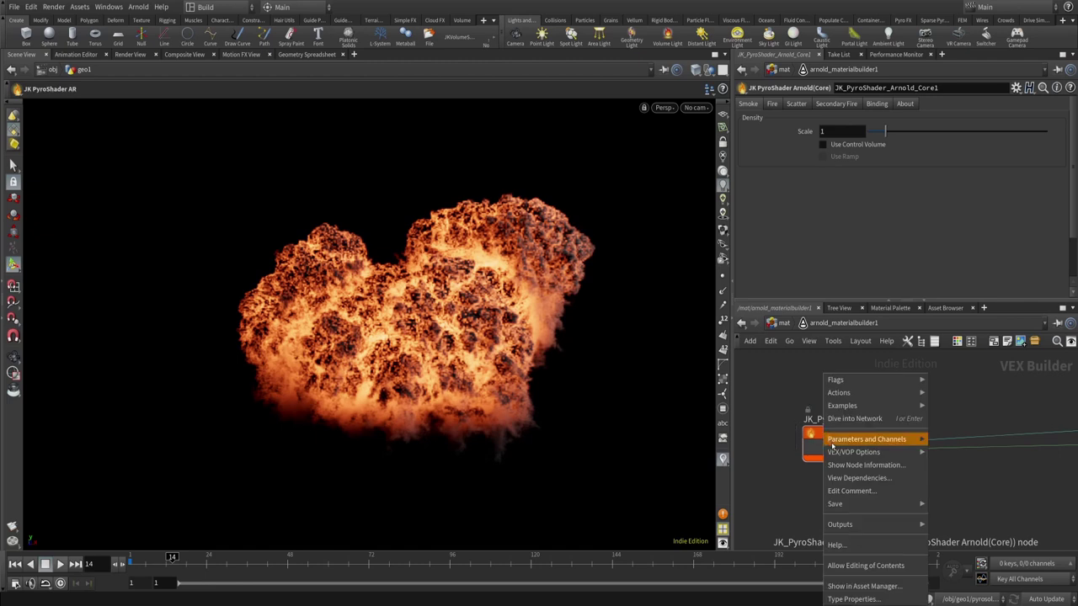
left_click(862, 568)
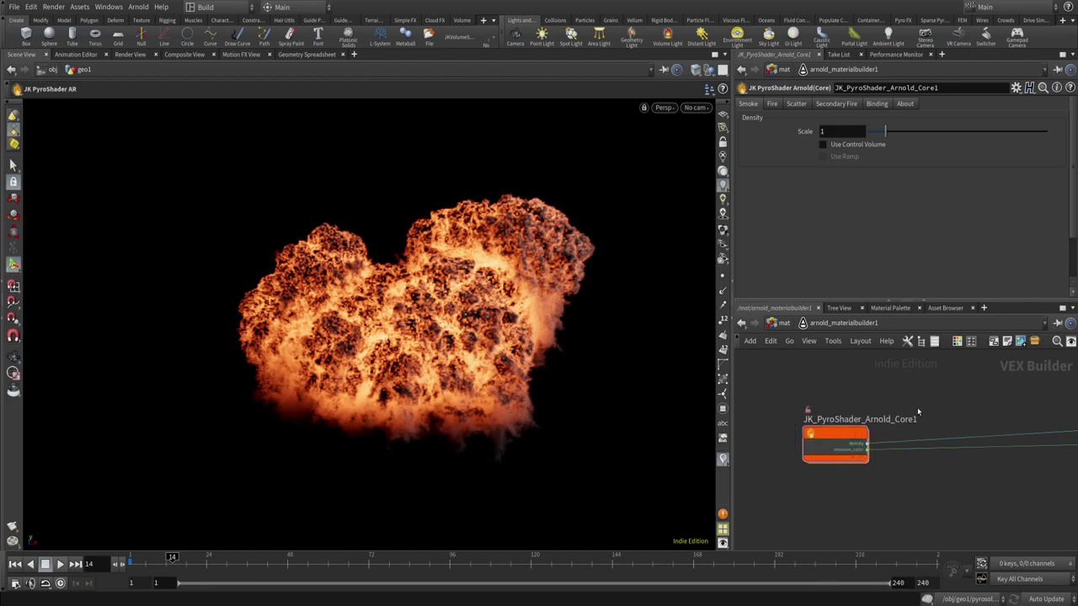
double_click(822, 440)
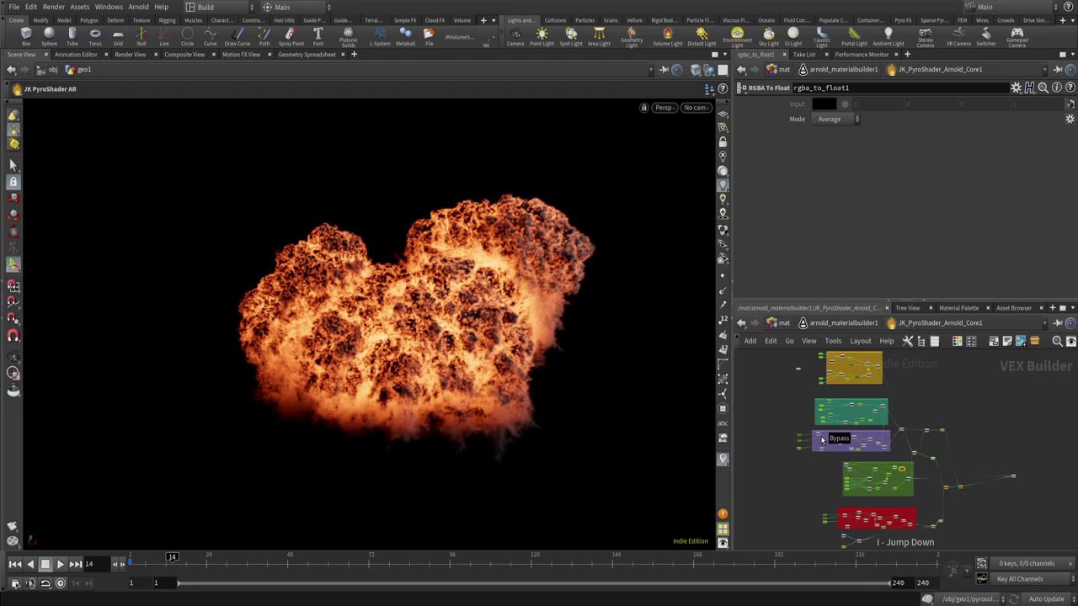
- Maximize the network pane with Ctrl+B and select the nodes in the yellow box
scroll(893, 421, "up", 2)
key("ctrl+b")
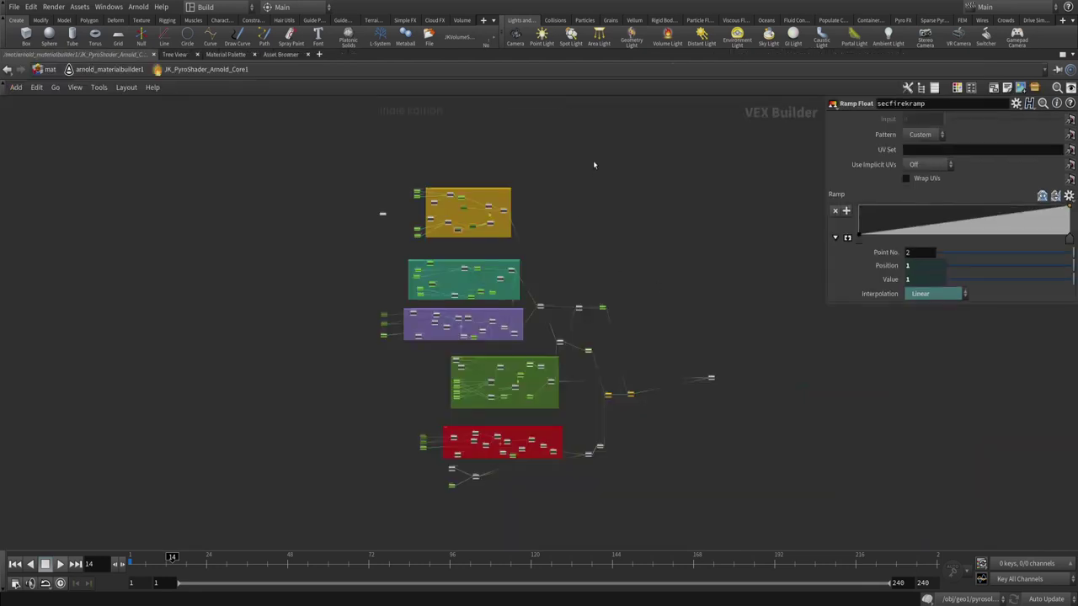
left_click_drag(594, 165, 406, 247)
scroll(594, 234, "up", 3)
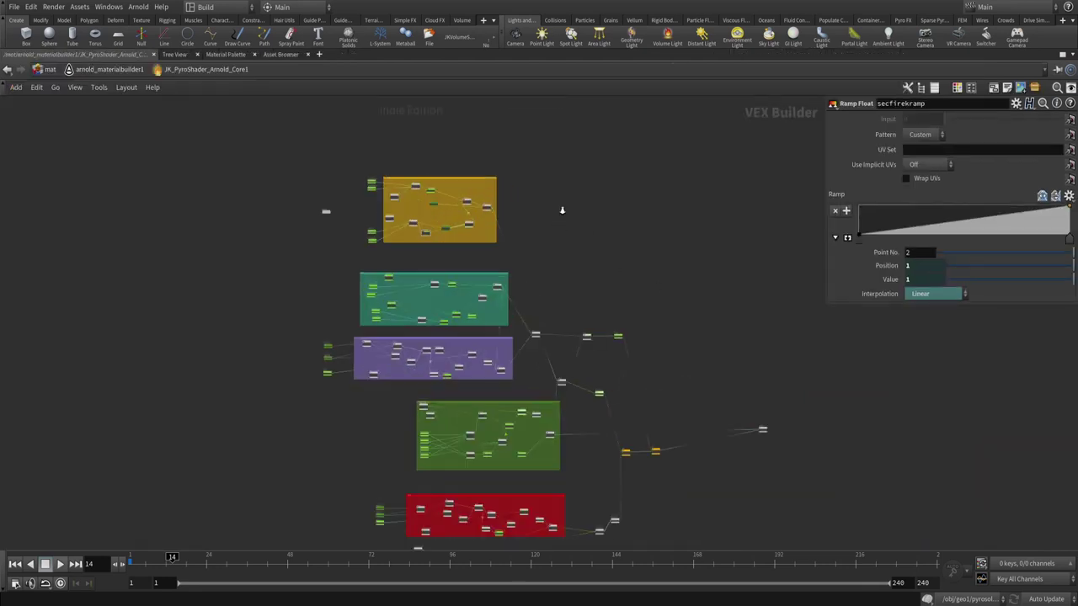
- Check the Scatter topic in the notes list, then return to Houdini
key("alt+Tab")
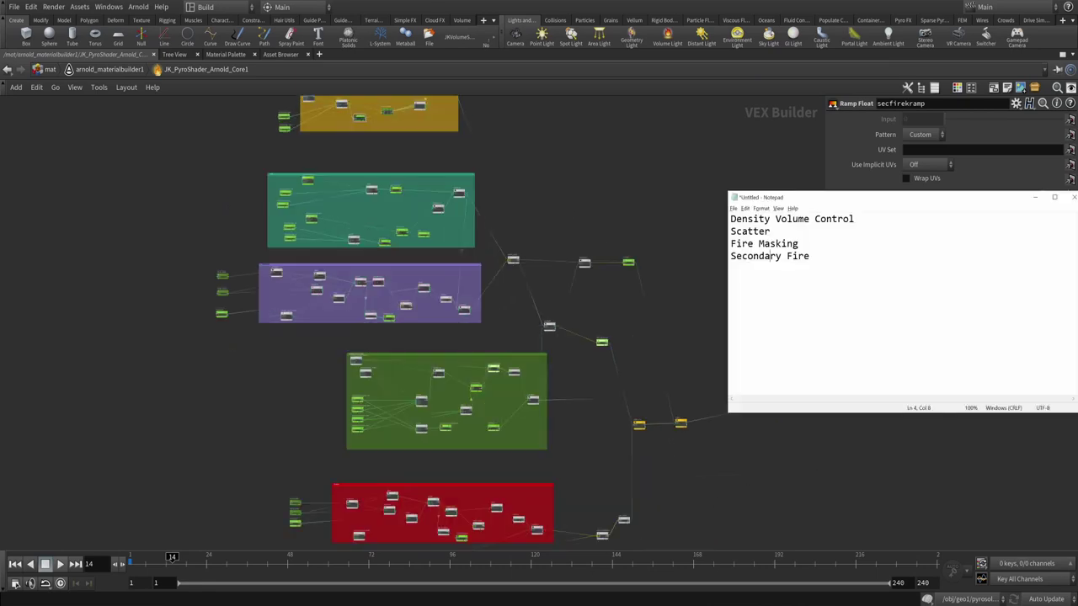
key("shift+Home")
left_click(810, 256)
key("alt+Tab")
- Bring the lower boxes into view and select the green box's nodes
middle_click_drag(662, 248, 710, 109)
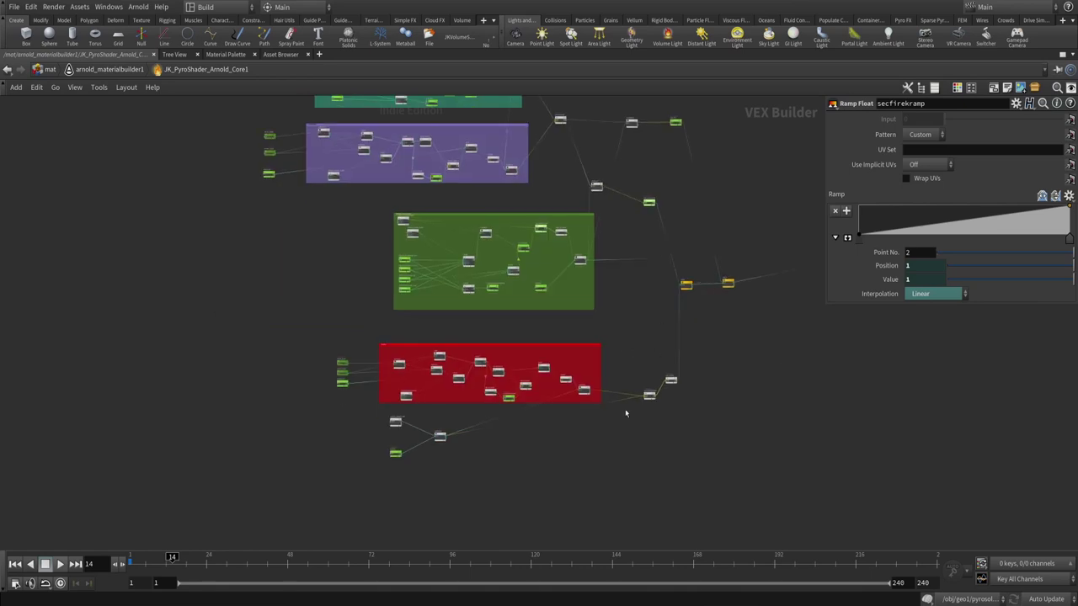
left_click(357, 257)
scroll(357, 256, "up", 3)
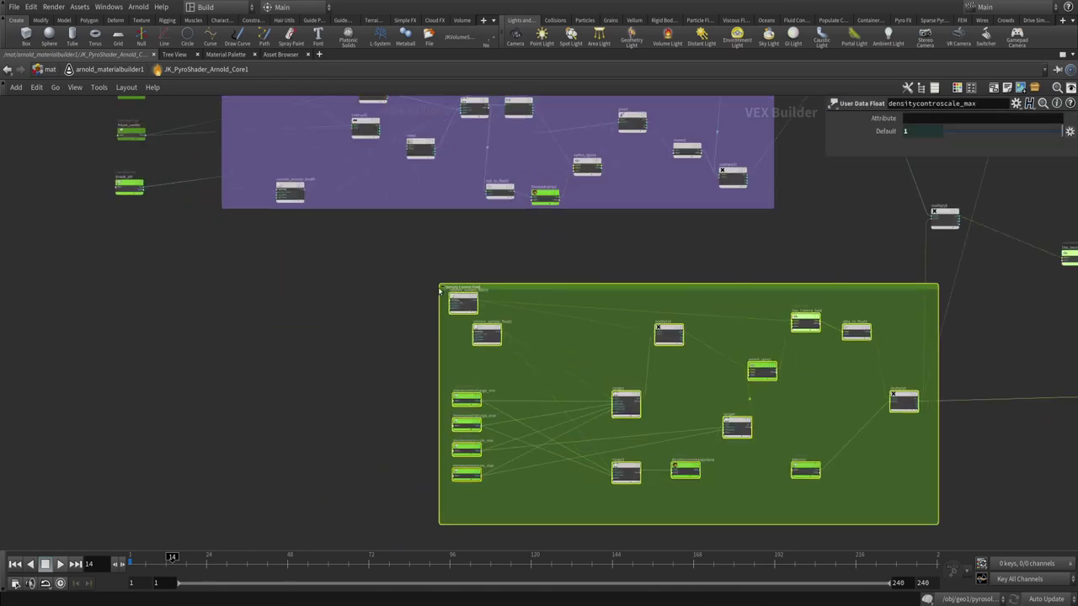
left_click_drag(401, 275, 575, 398)
- Highlight the Volume Control topic in the notes, then return to the network
key("alt+Tab")
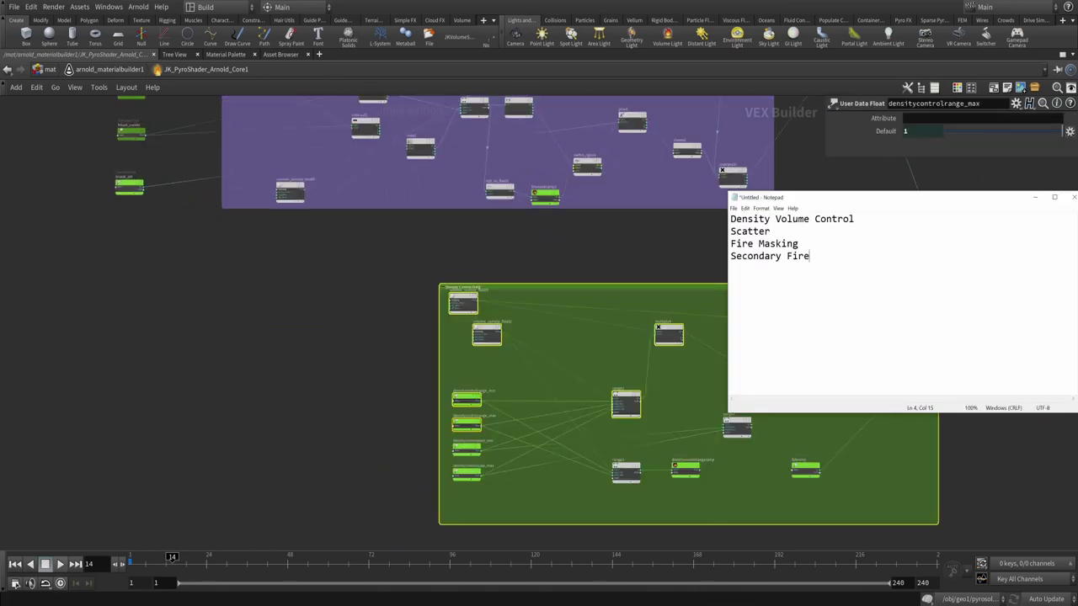
key("ctrl+Left")
key("shift+End")
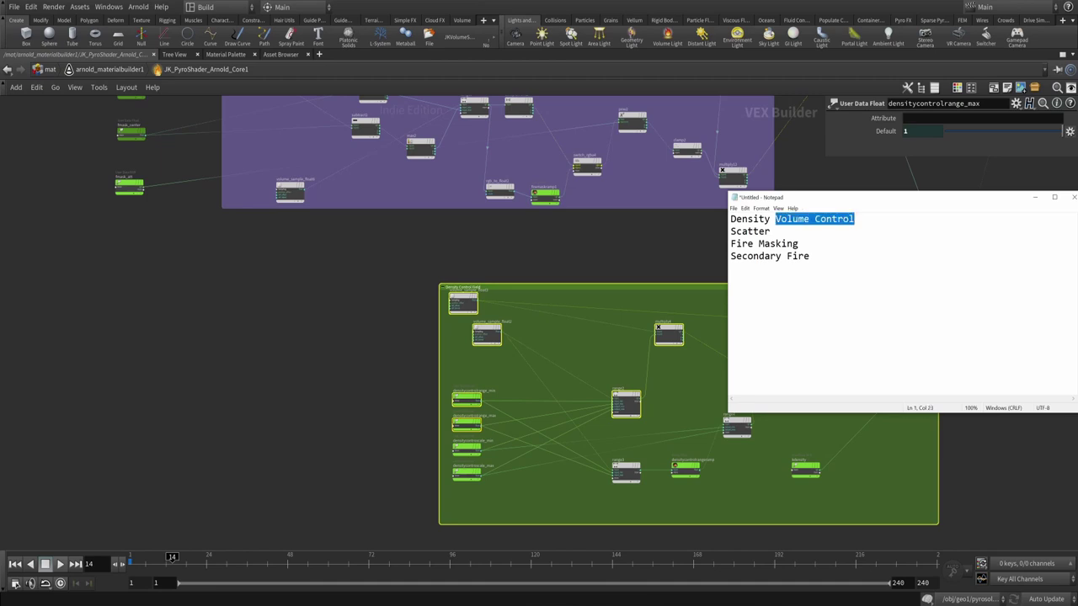
key("alt+Tab")
- Select the nodes in the red Scatter box
scroll(320, 404, "down", 5)
middle_click_drag(296, 410, 339, 329)
scroll(356, 443, "up", 5)
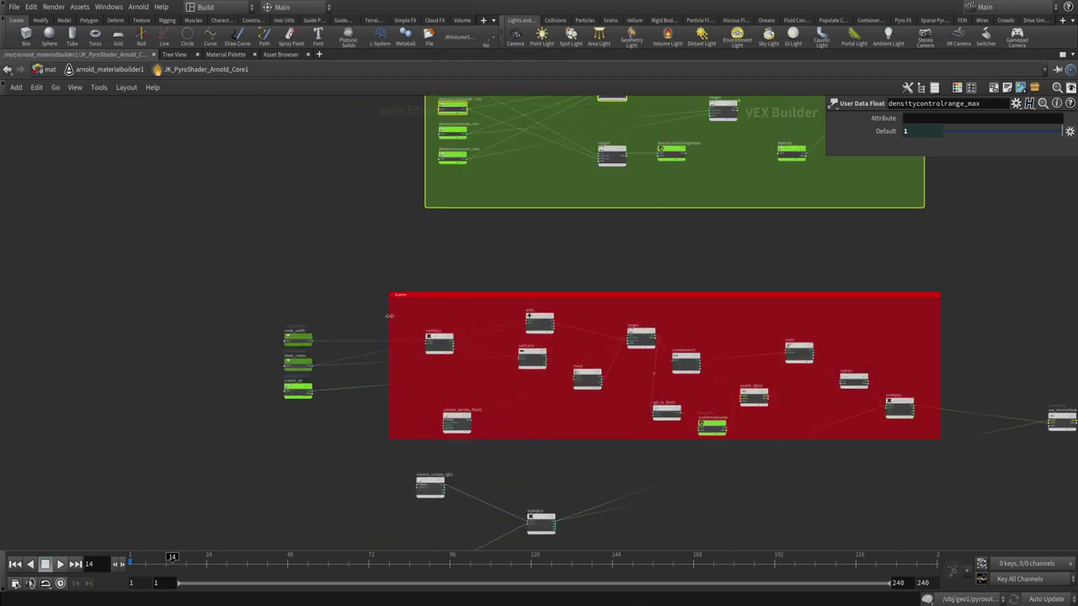
left_click_drag(358, 254, 920, 440)
scroll(356, 294, "down", 1)
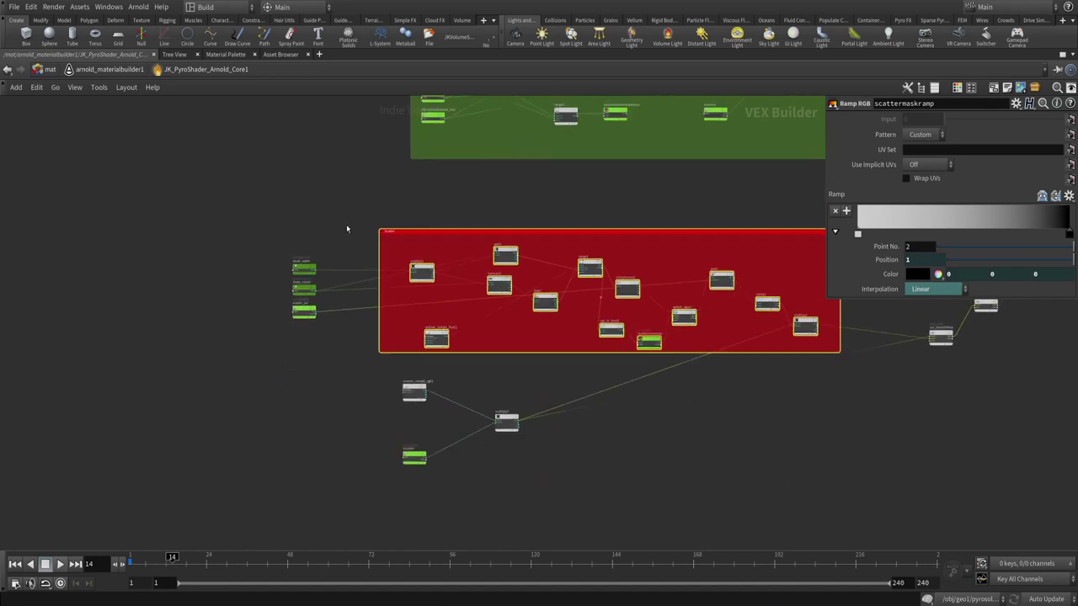
scroll(388, 229, "down", 4)
scroll(376, 293, "up", 4)
scroll(376, 294, "up", 2)
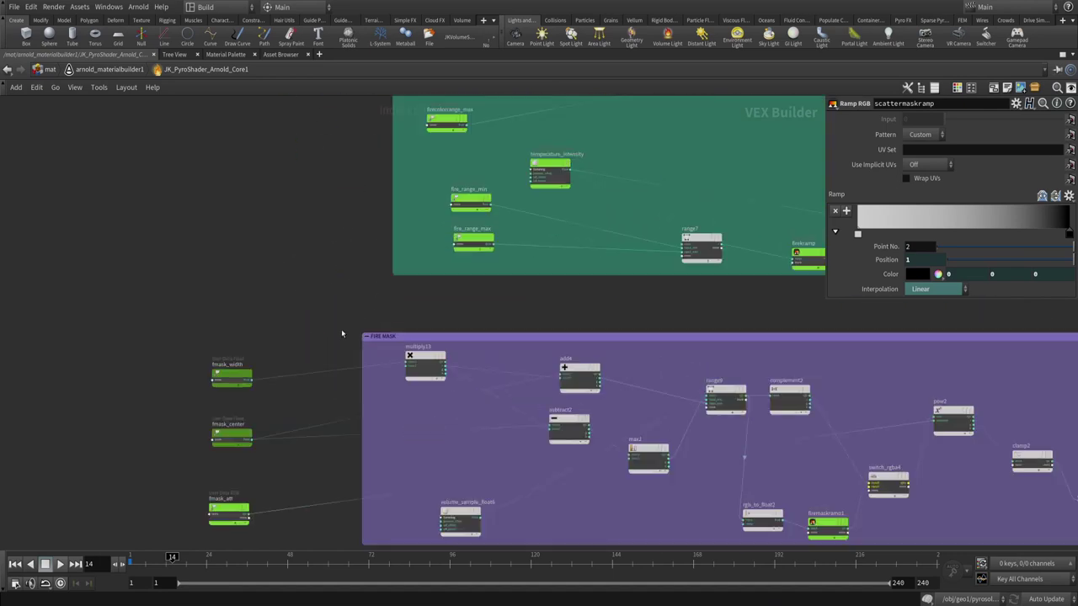
scroll(344, 335, "down", 2)
- Select the nodes of the purple fire mask, teal and yellow boxes in turn
left_click_drag(219, 294, 851, 441)
scroll(203, 209, "up", 3)
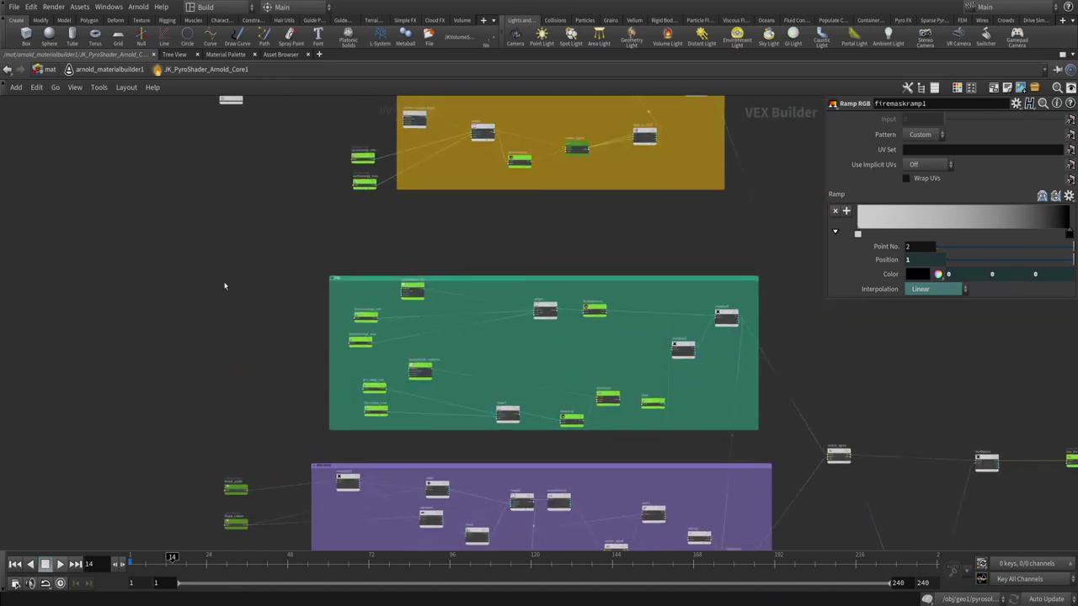
left_click_drag(236, 269, 792, 430)
scroll(290, 165, "up", 4)
left_click_drag(291, 165, 806, 414)
- Bring the upper boxes into view and select the green and blue boxes' nodes
scroll(387, 195, "up", 3)
scroll(269, 264, "down", 1)
scroll(270, 263, "down", 4)
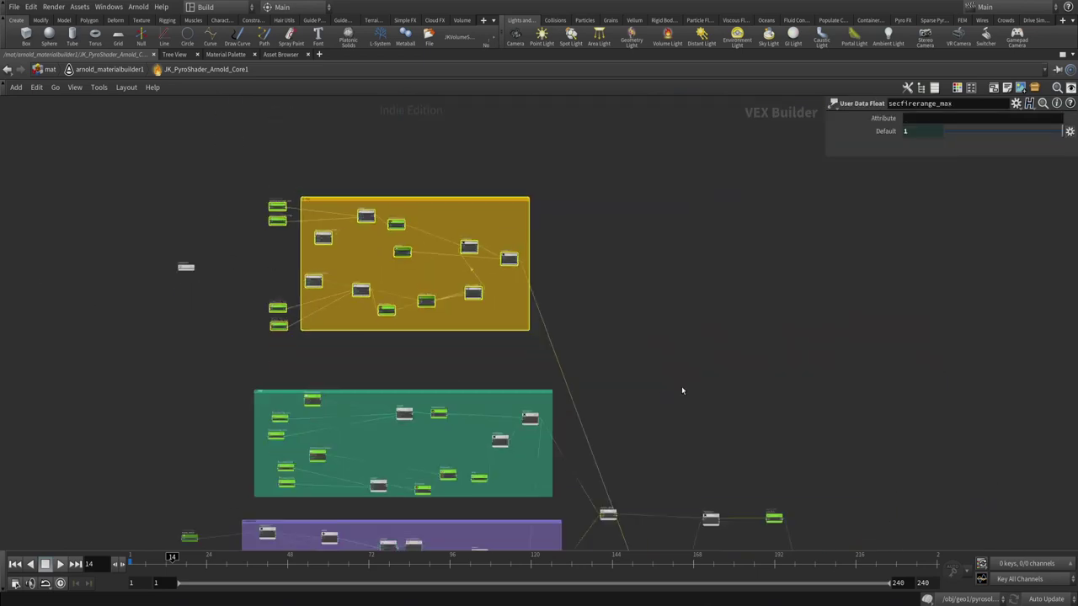
middle_click_drag(683, 390, 695, 325)
scroll(565, 308, "down", 2)
middle_click_drag(571, 316, 572, 193)
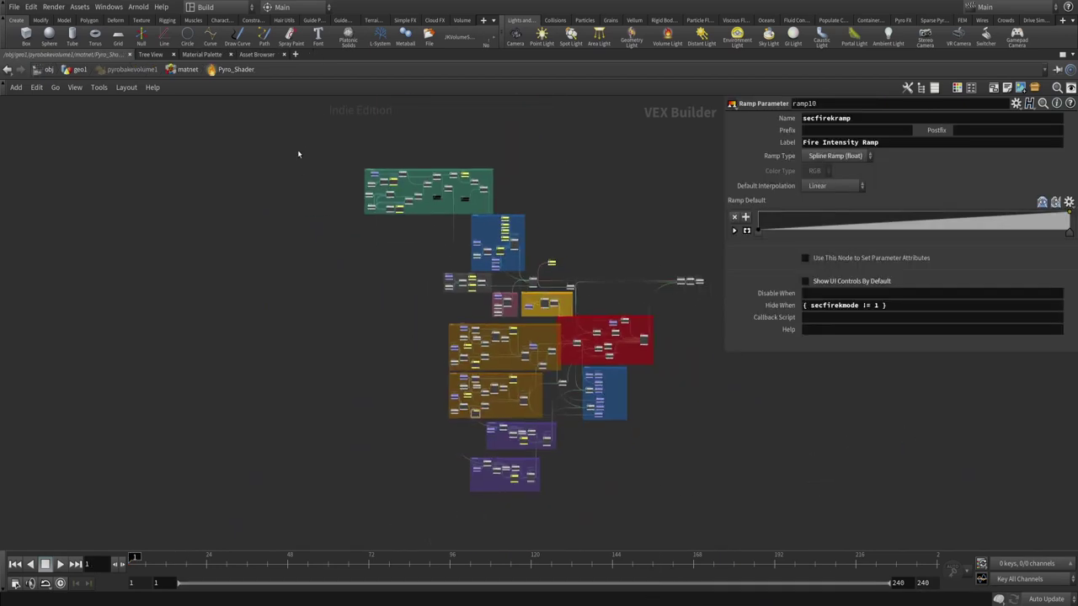
left_click_drag(298, 154, 537, 252)
- Select the bottom purple box, then inspect the fit8 node's range settings
left_click_drag(382, 452, 606, 487)
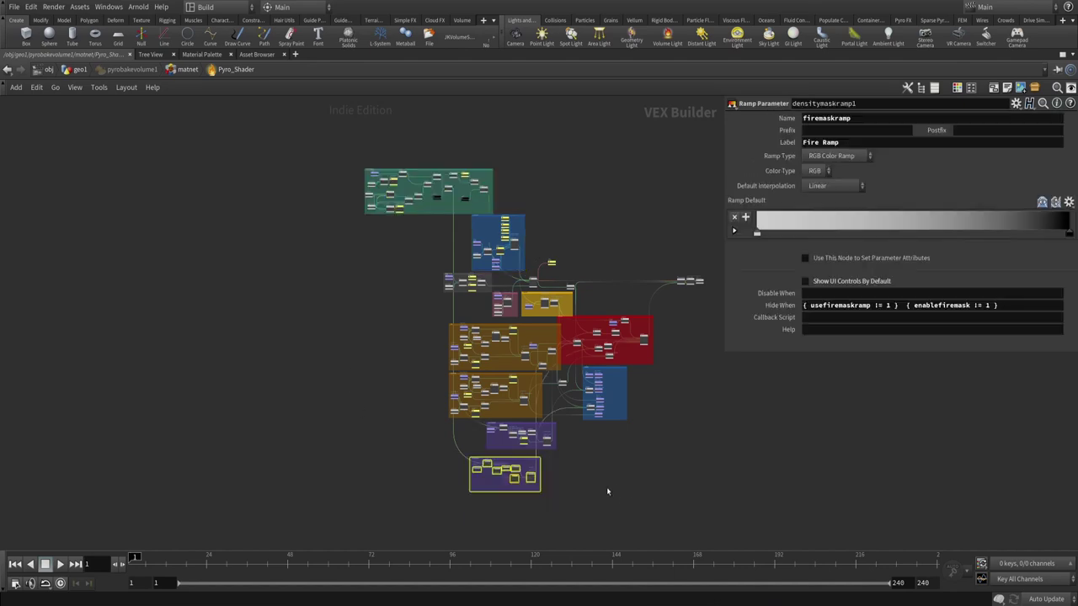
scroll(606, 489, "up", 3)
scroll(612, 510, "down", 3)
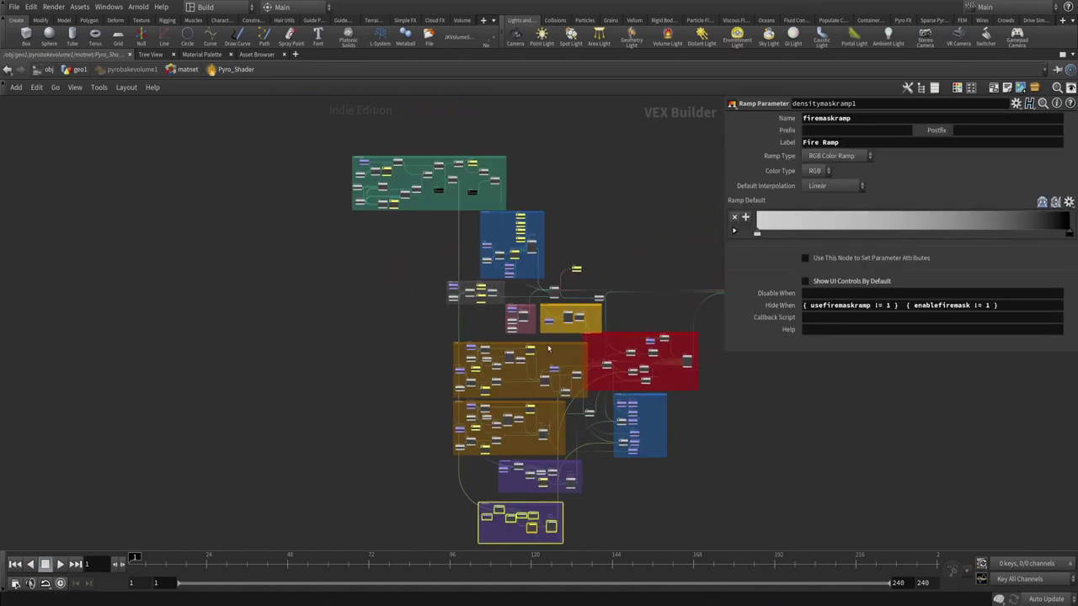
middle_click_drag(549, 348, 522, 455)
scroll(504, 431, "up", 3)
scroll(374, 289, "up", 3)
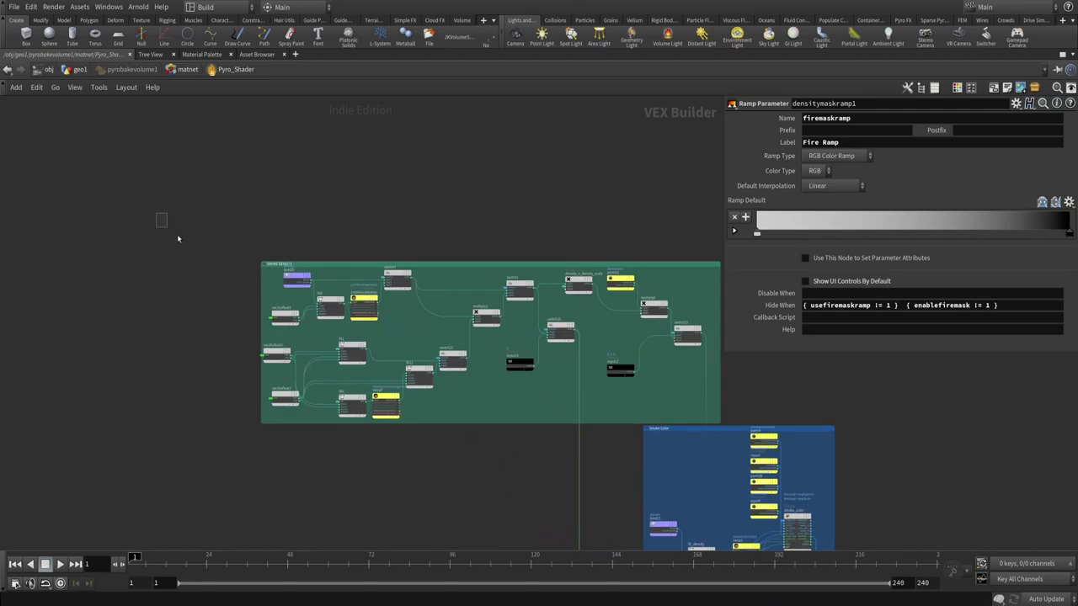
left_click(549, 377)
- Bring the smoke density nodes into view and select their upper group
scroll(289, 296, "up", 3)
middle_click_drag(548, 455, 508, 344)
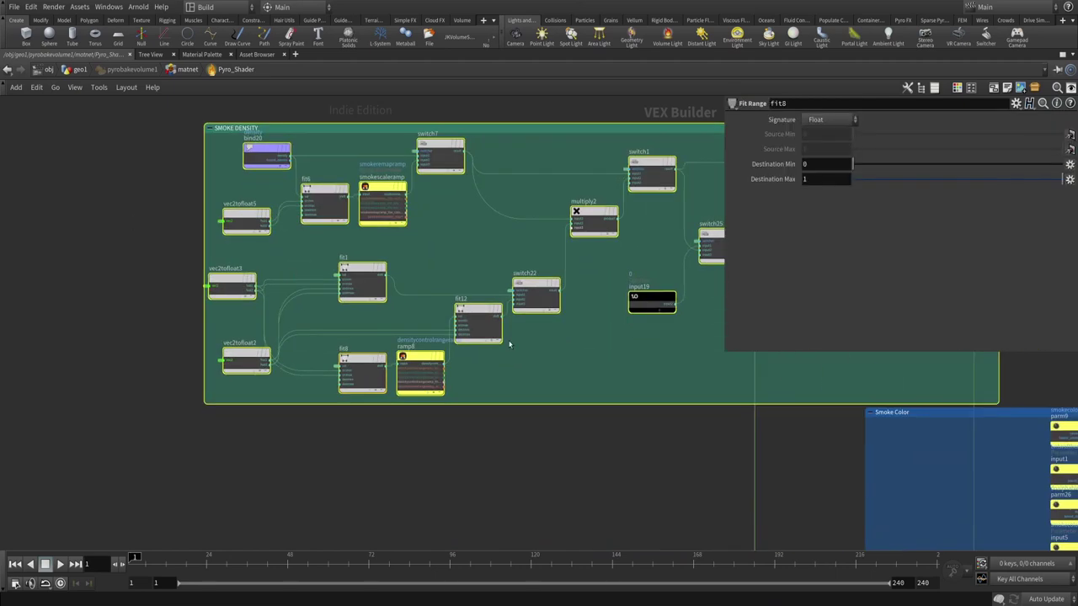
left_click(316, 254)
middle_click_drag(573, 366, 526, 378)
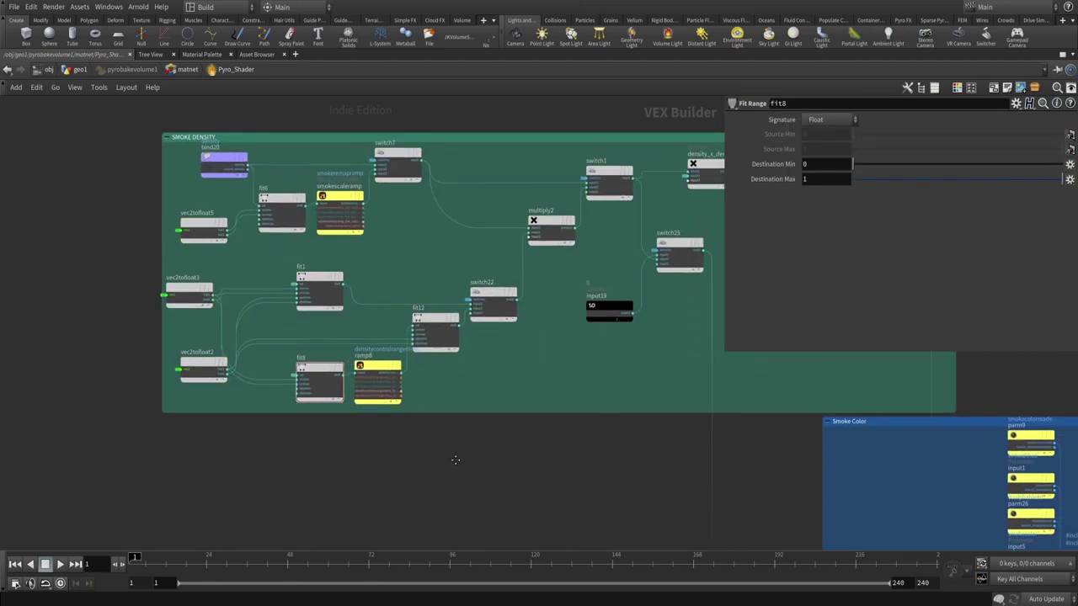
middle_click_drag(166, 181, 155, 204)
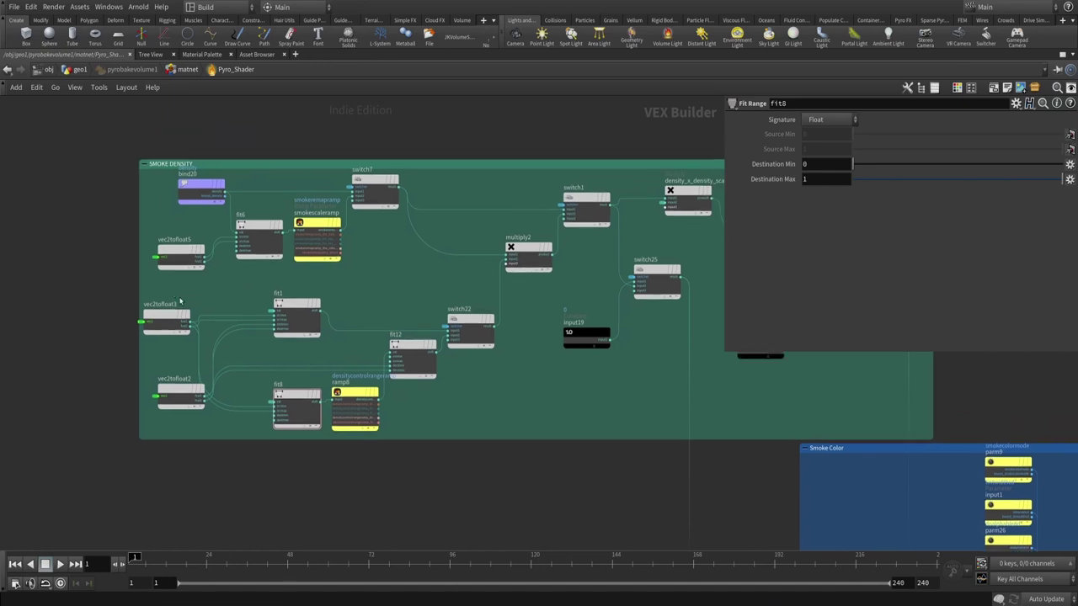
left_click_drag(181, 295, 516, 182)
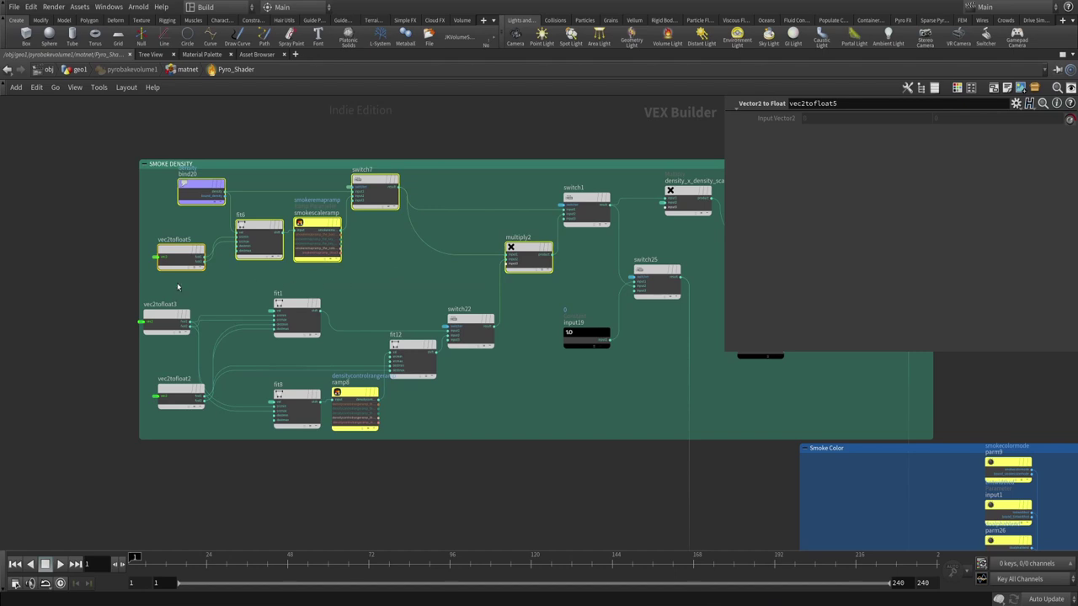
- Review the Pyro_Shader's smoke density settings and the lower group of density nodes inside it
key("u")
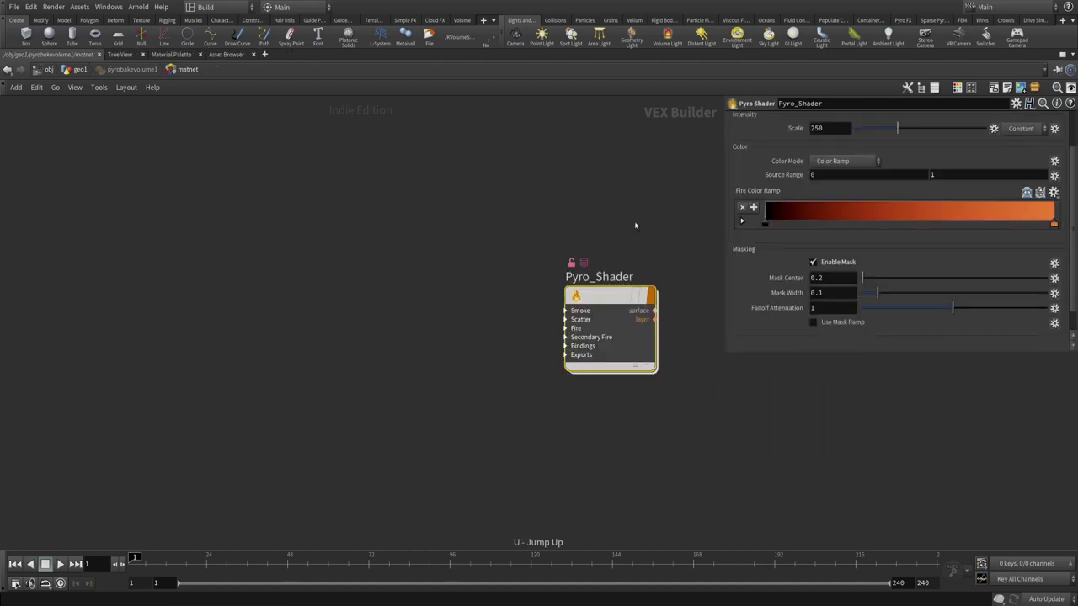
scroll(843, 211, "up", 3)
left_click(738, 119)
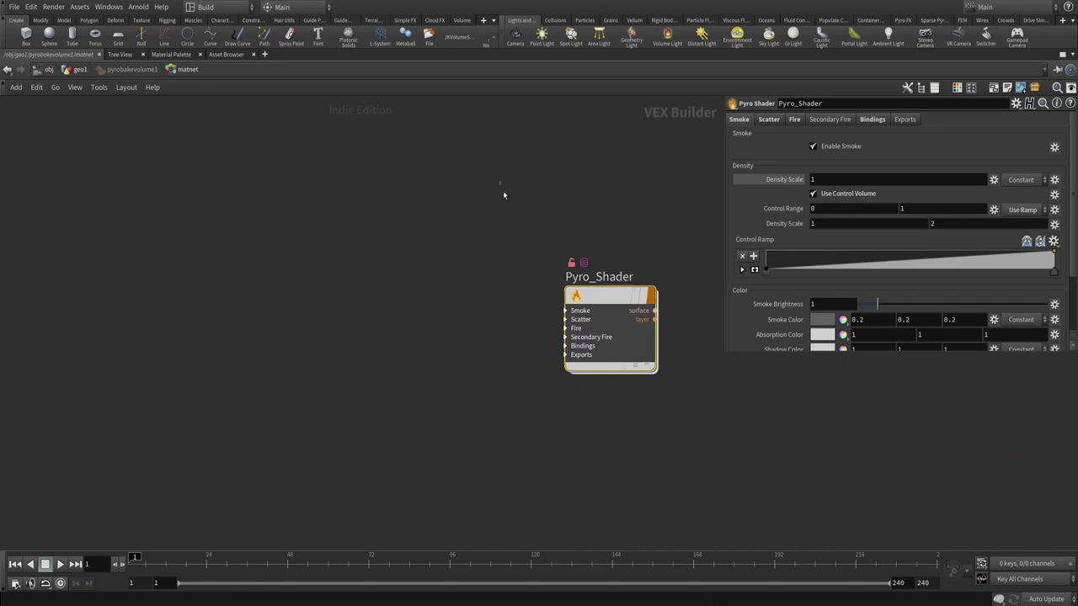
double_click(589, 346)
left_click_drag(475, 410, 527, 419)
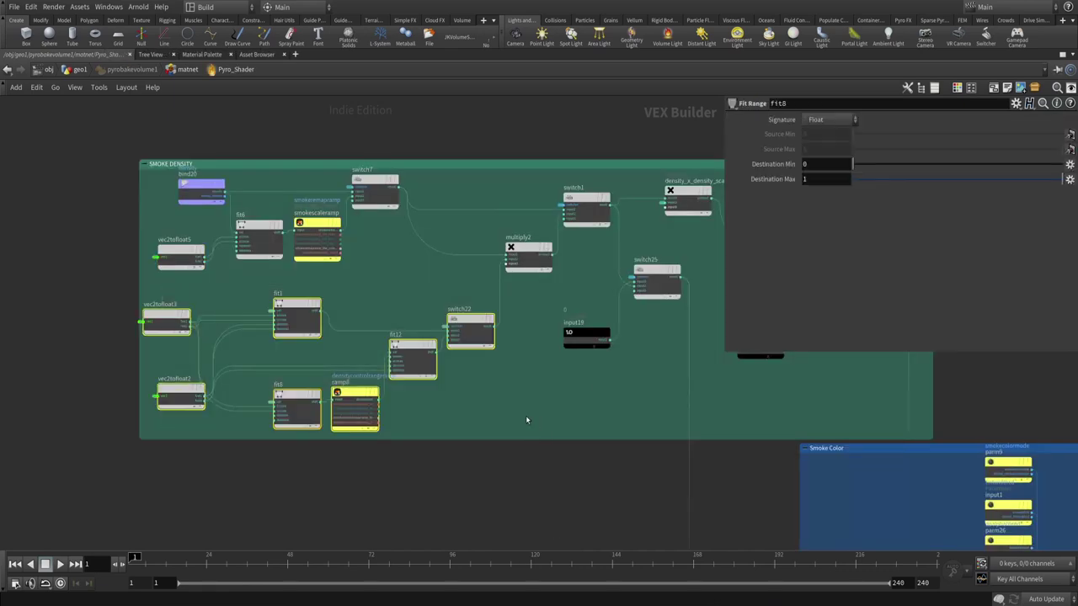
key("u")
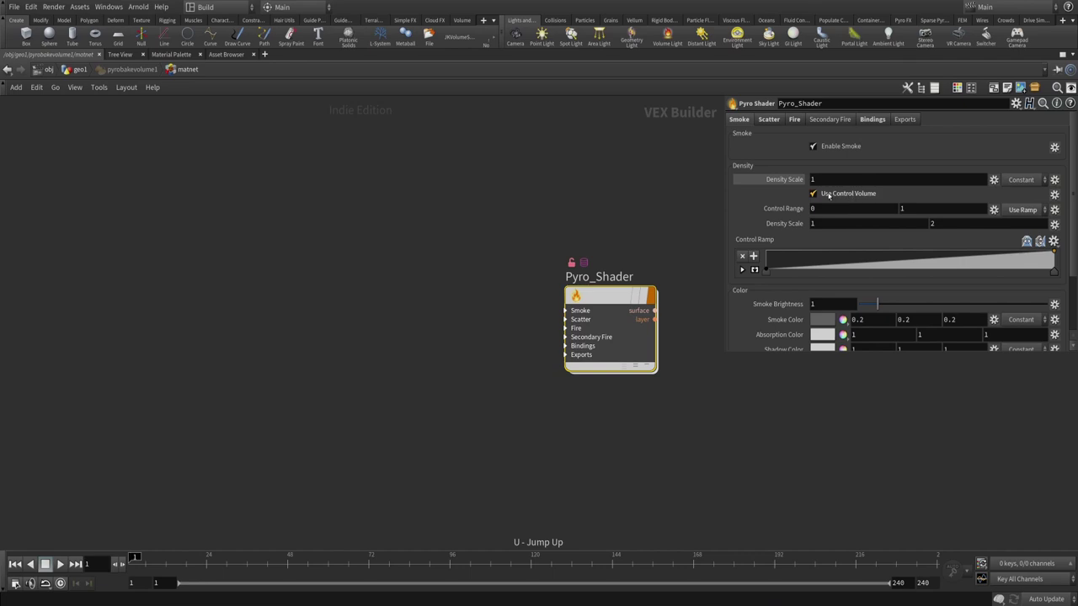
- Set Pyro_Shader's Control Range to Constant, then reselect the upper density nodes inside
left_click(829, 196)
left_click(1023, 210)
left_click(1023, 208)
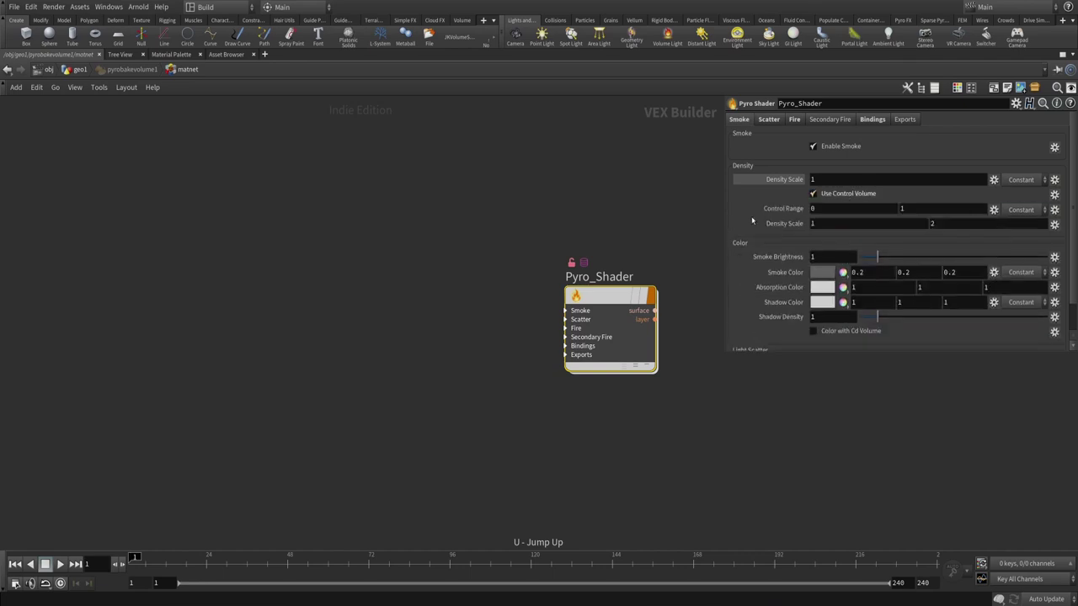
left_click(839, 194)
key("i")
left_click_drag(296, 234, 165, 176)
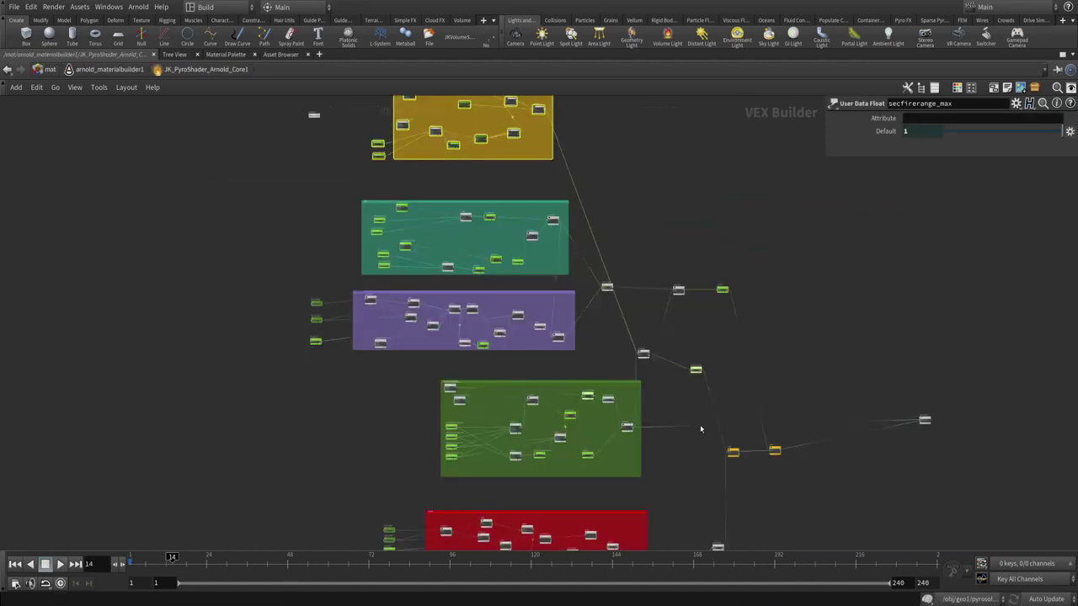
- In arnold_materialbuilder1, move standard_volume1 left, closer to the core shader
left_click(67, 71)
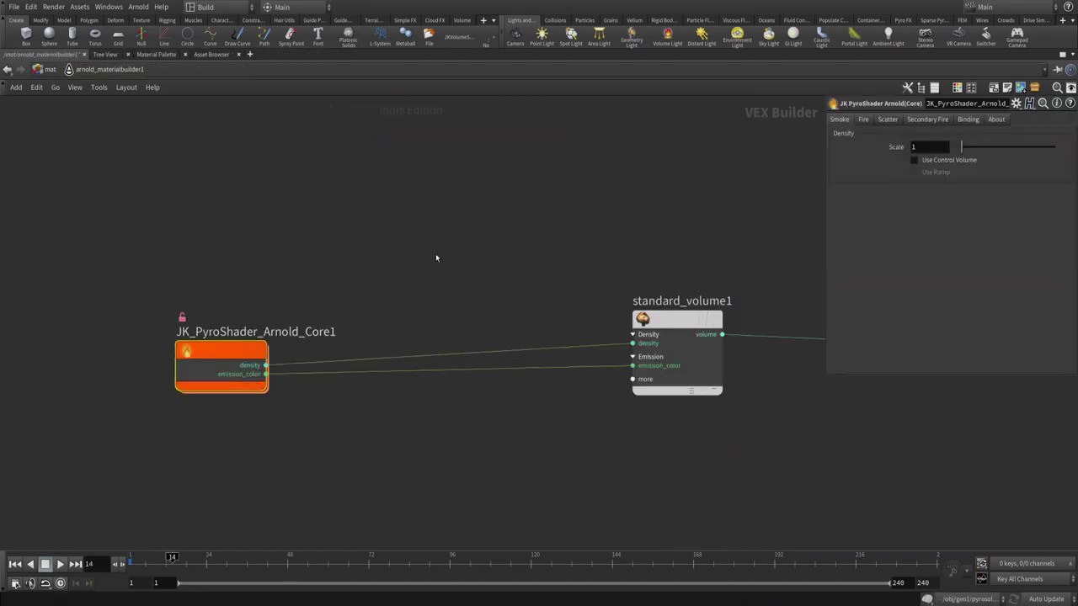
left_click_drag(541, 205, 710, 424)
left_click_drag(641, 335, 545, 362)
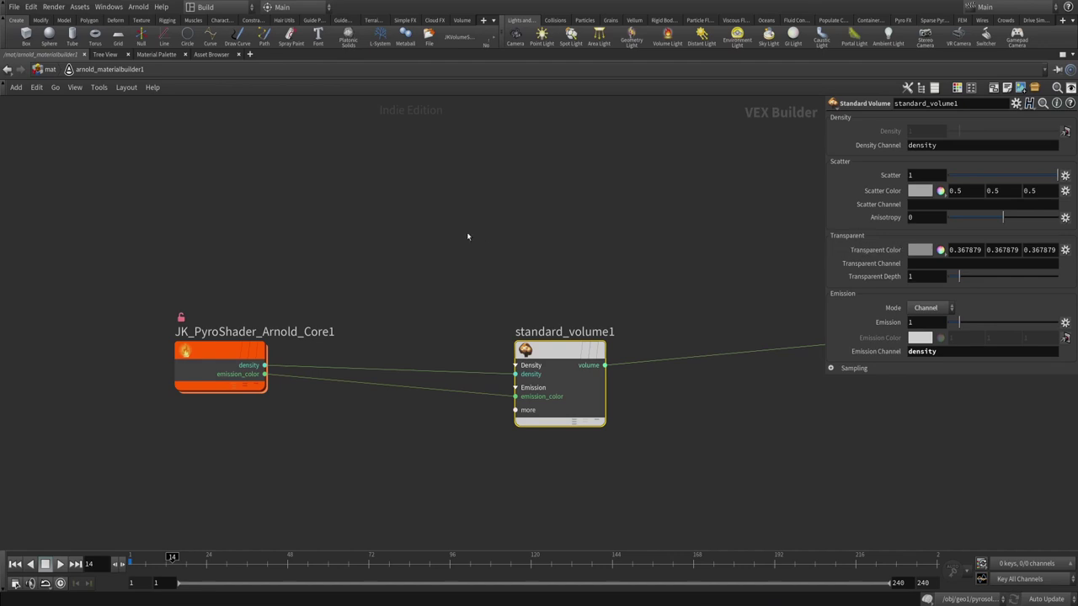
middle_click_drag(467, 236, 497, 235)
- Glance at the topic notes, then select the JK_PyroShader_Arnold_Core1 node
key("alt+Tab")
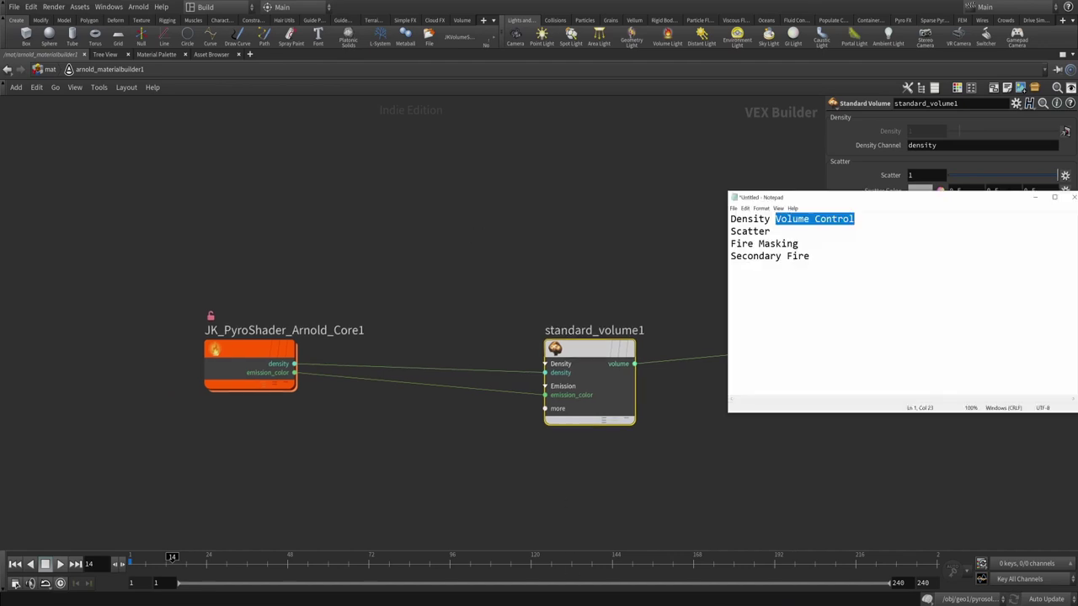
key("shift+Right")
key("alt+Tab")
left_click(251, 366)
- Inside the core shader, examine vec2tofloat2 and the lower group of density nodes
key("i")
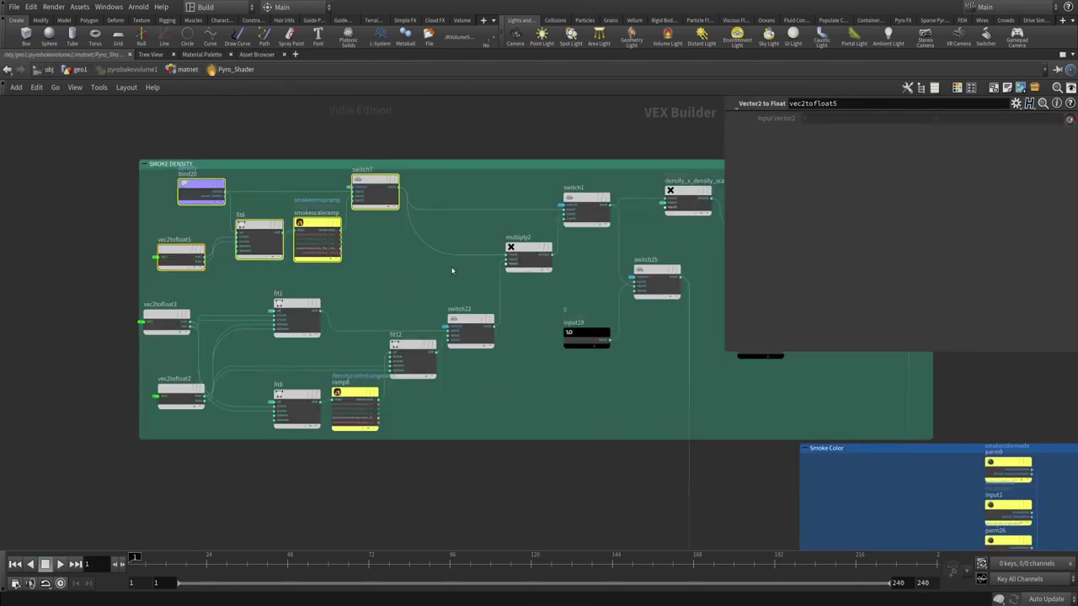
middle_click_drag(451, 271, 518, 241)
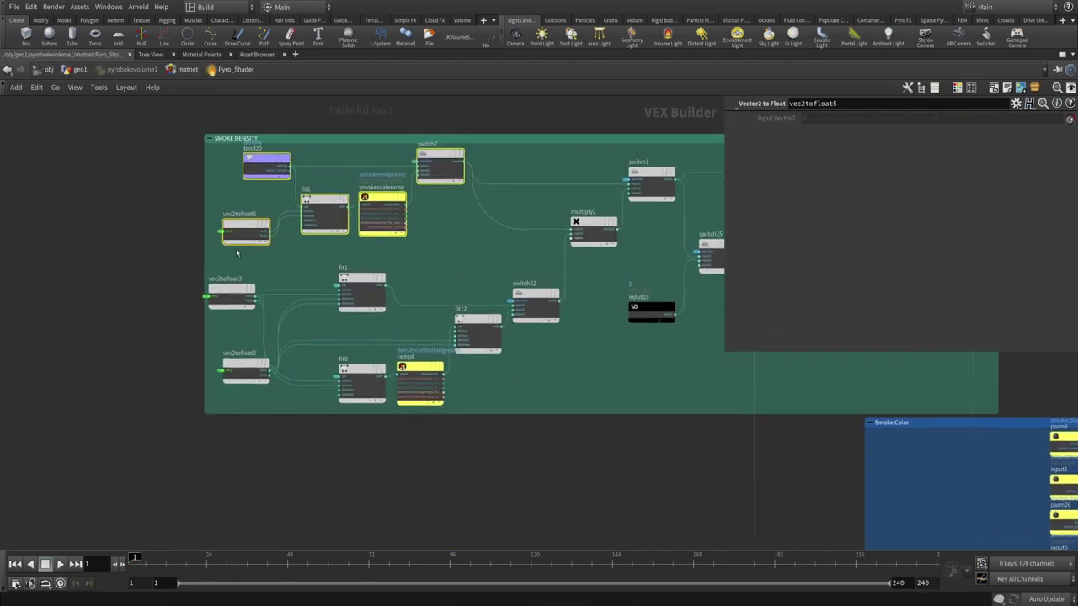
scroll(253, 396, "up", 3)
left_click(212, 431)
left_click_drag(212, 431, 210, 432)
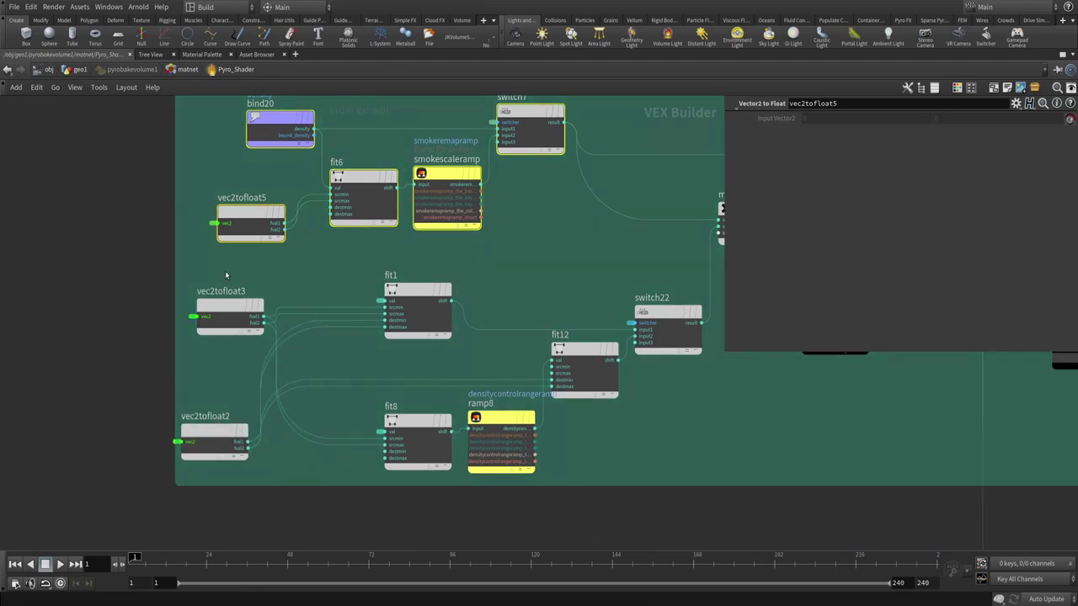
scroll(215, 271, "down", 4)
left_click_drag(168, 277, 620, 463)
- Inspect the in_densitycontrol bind node and the fit1 node
scroll(279, 289, "up", 1)
scroll(280, 288, "up", 1)
left_click(312, 303)
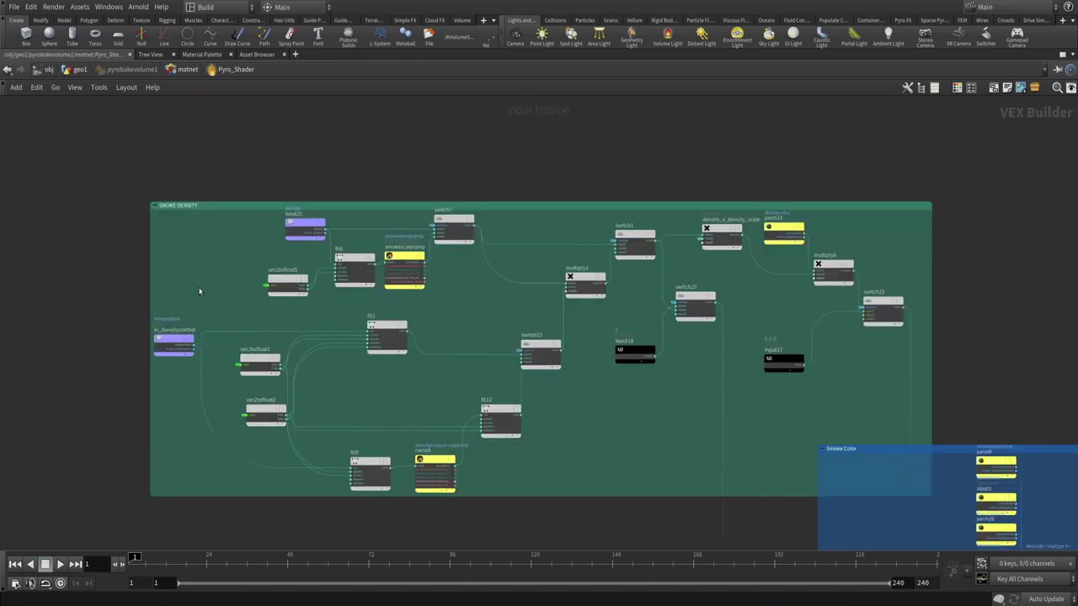
scroll(394, 371, "up", 2)
left_click(364, 322)
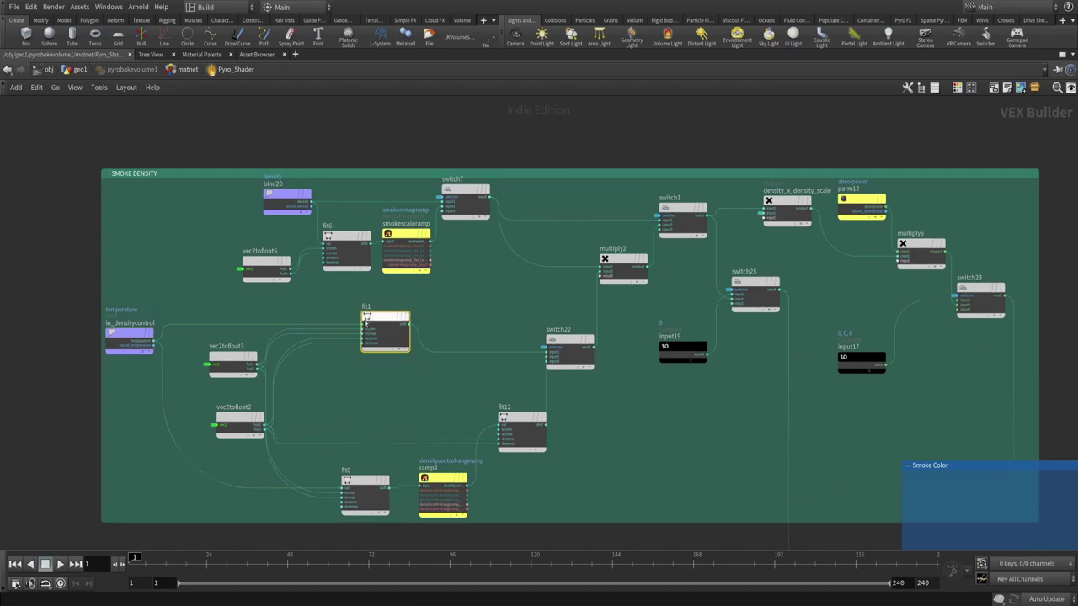
- Show the Pyro_Shader parameters, set Control Range to Constant, and go inside
key("u")
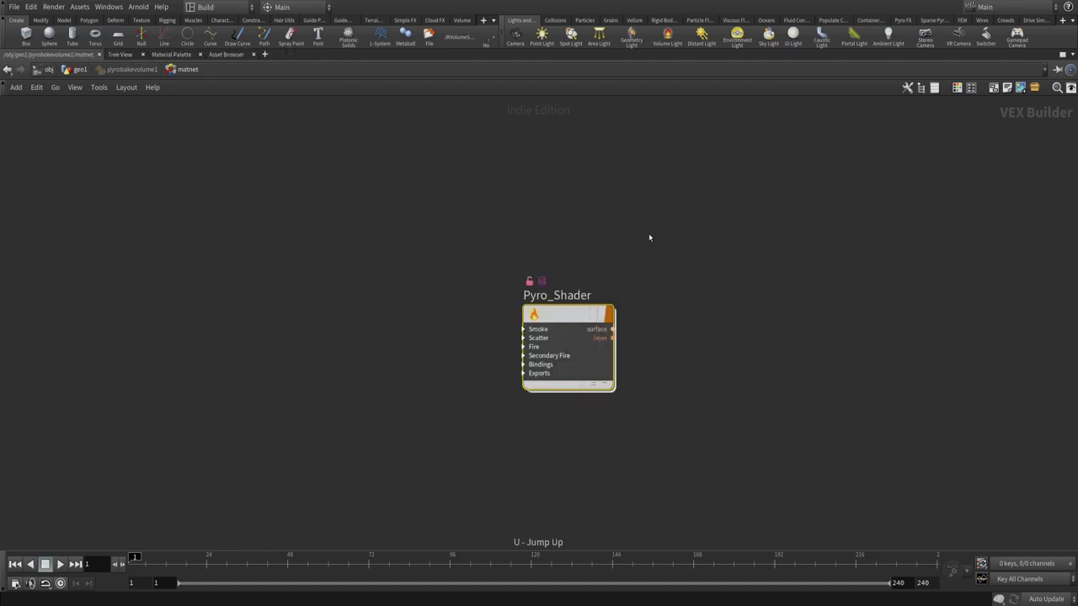
key("p")
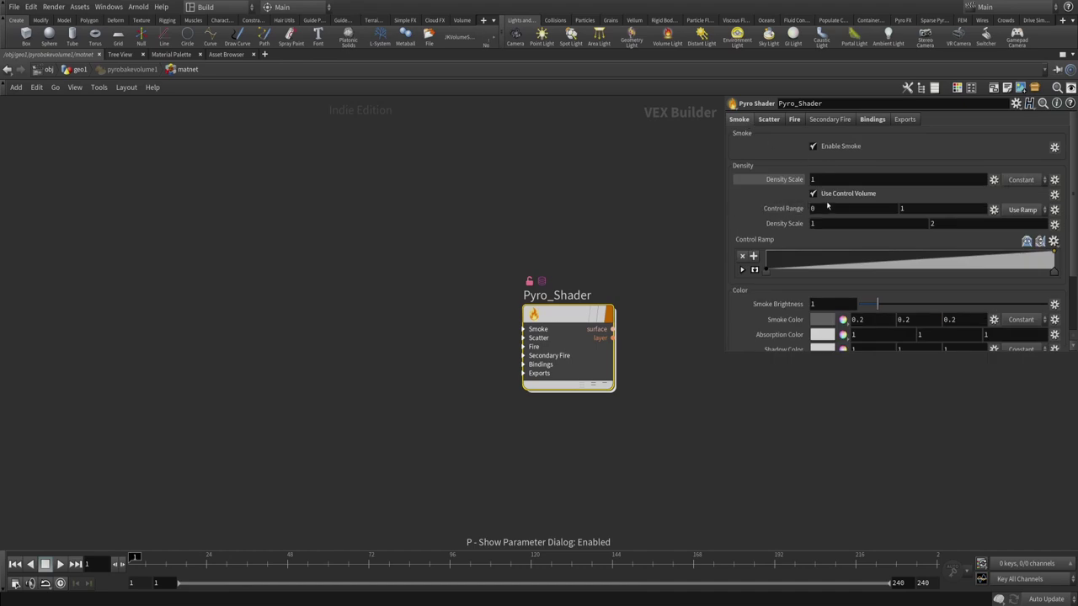
left_click(1023, 210)
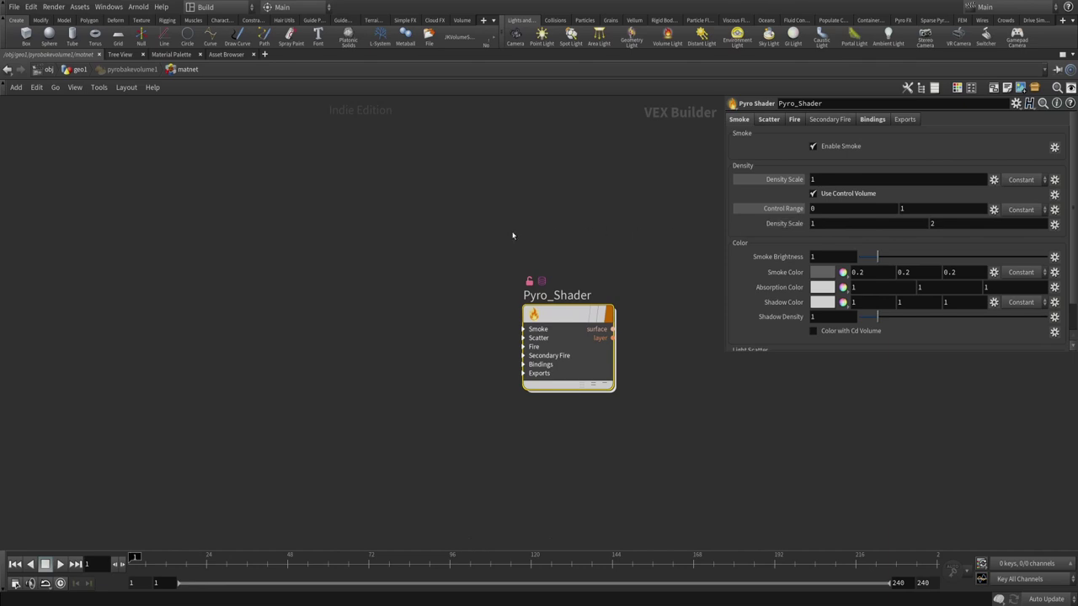
key("i")
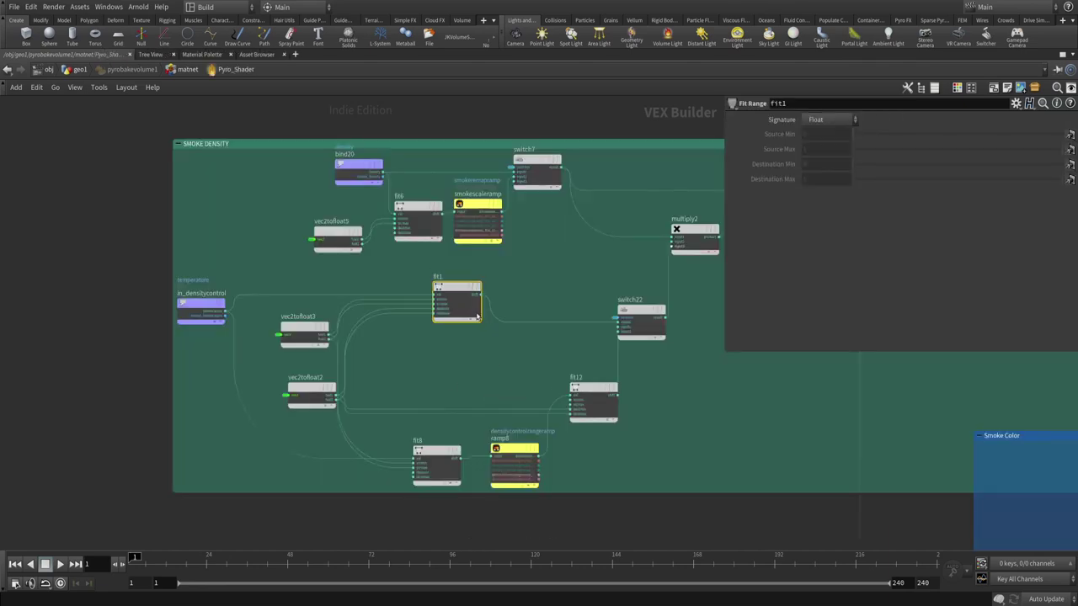
- Review fit1, vec2tofloat2 and switch22 in the SMOKE DENSITY network
scroll(457, 312, "up", 2)
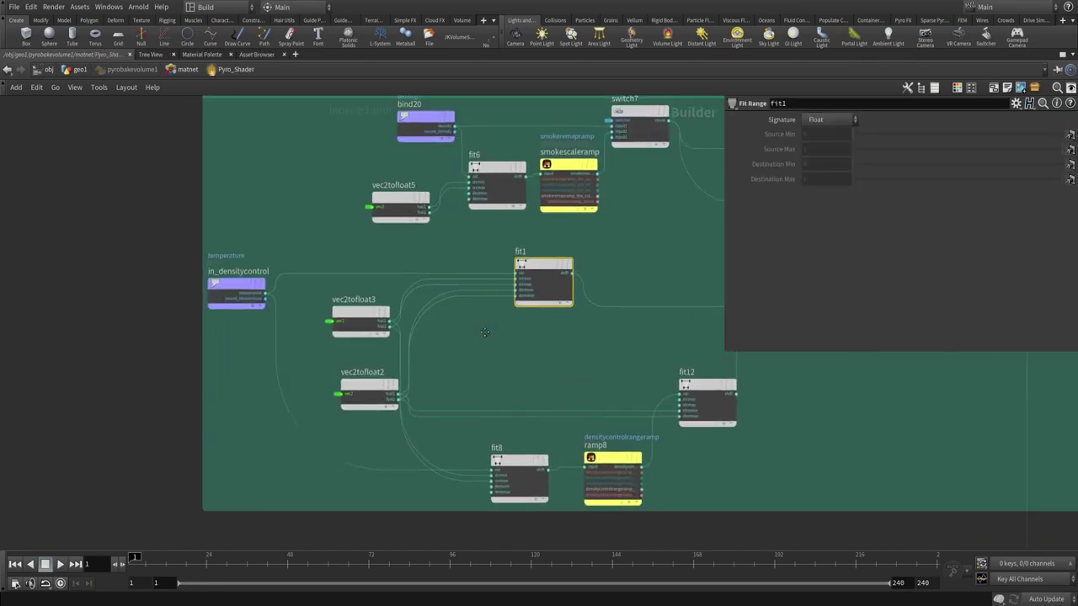
middle_click_drag(402, 351, 421, 340)
left_click_drag(365, 393, 356, 394)
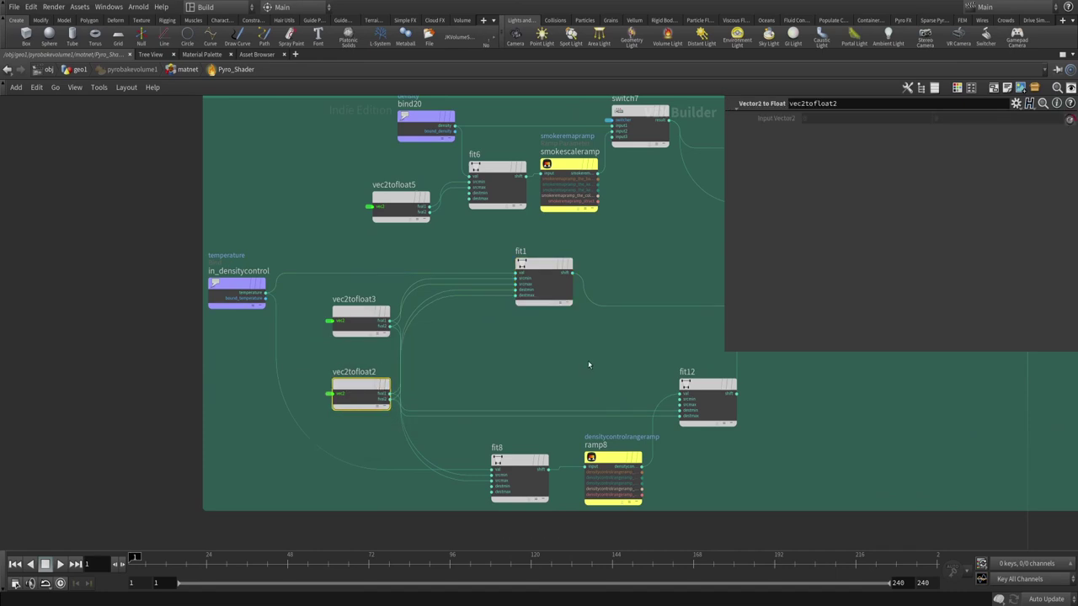
middle_click_drag(588, 365, 513, 382)
left_click(470, 286)
middle_click_drag(505, 269, 401, 307)
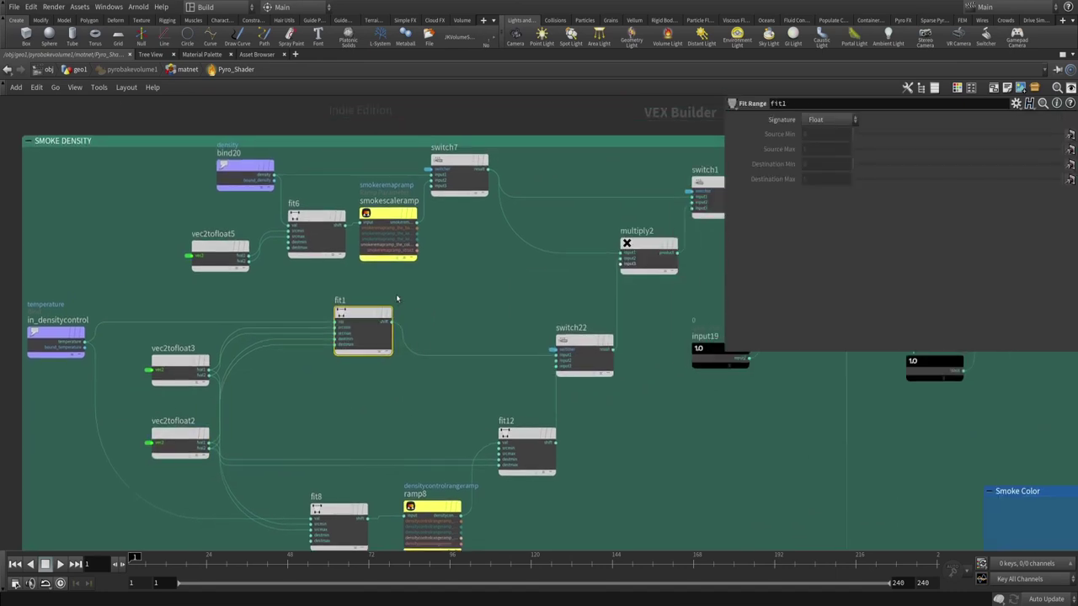
middle_click_drag(528, 319, 510, 399)
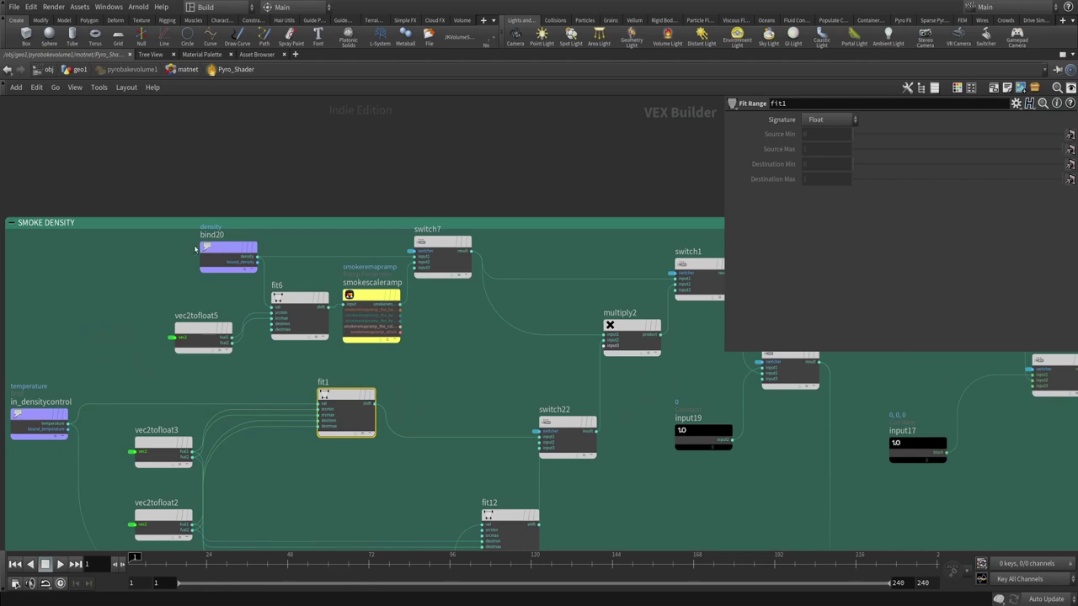
- Back at Pyro_Shader, switch Control Range to Use Ramp
key("u")
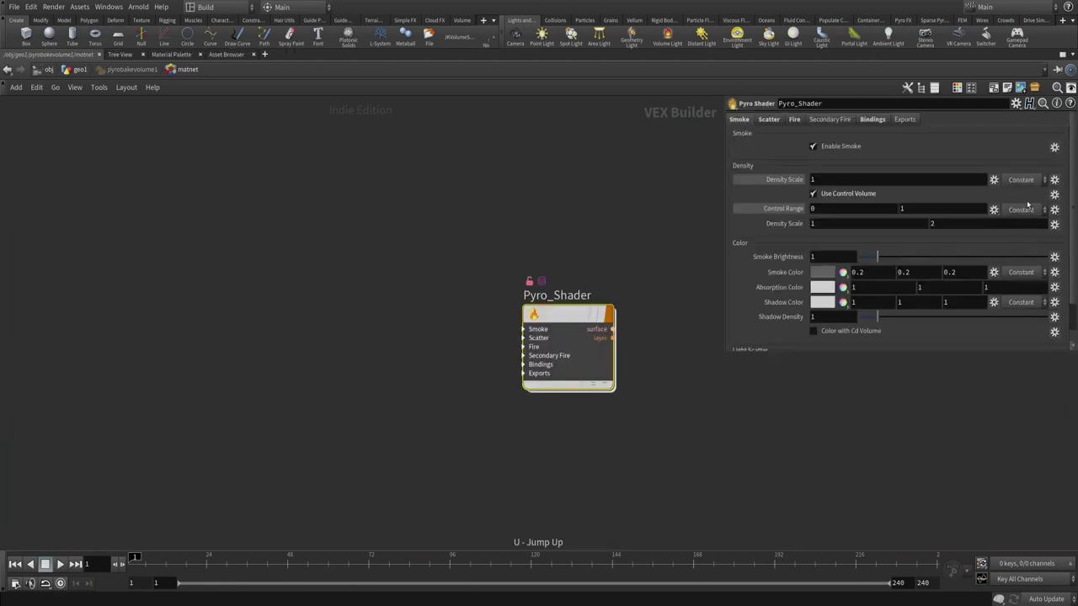
left_click(1020, 210)
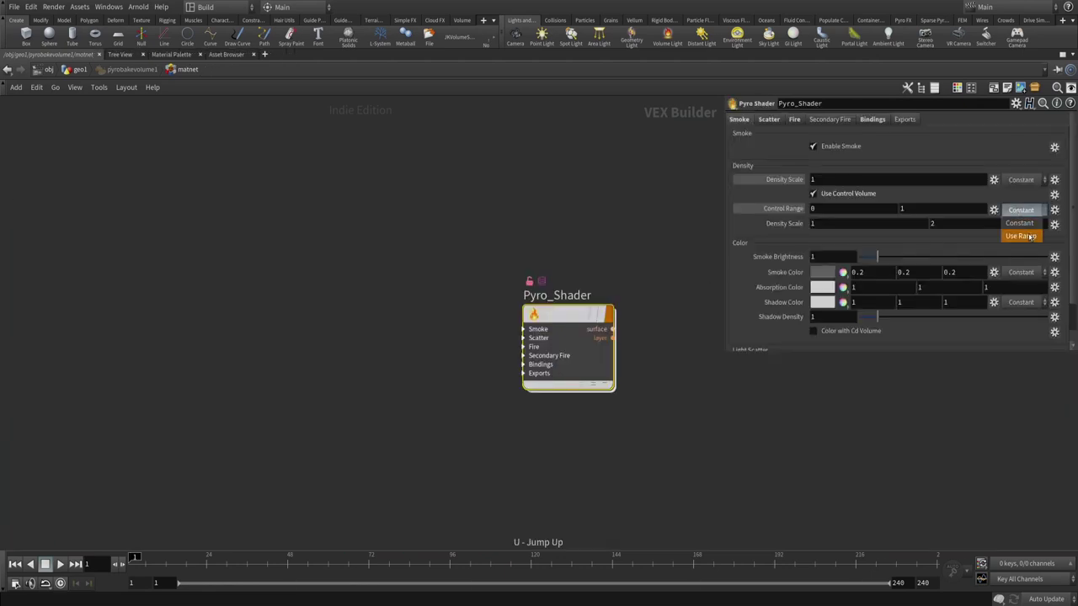
left_click(1023, 229)
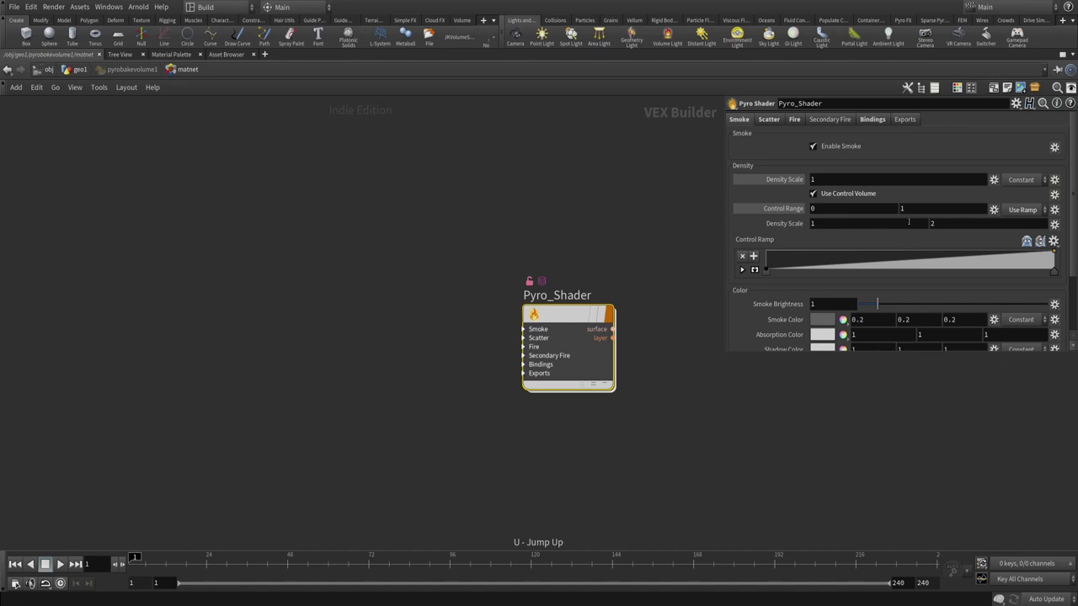
left_click(1022, 210)
- Inside Pyro_Shader, inspect switch22's inputs and select the fit8 and ramp8 nodes
key("i")
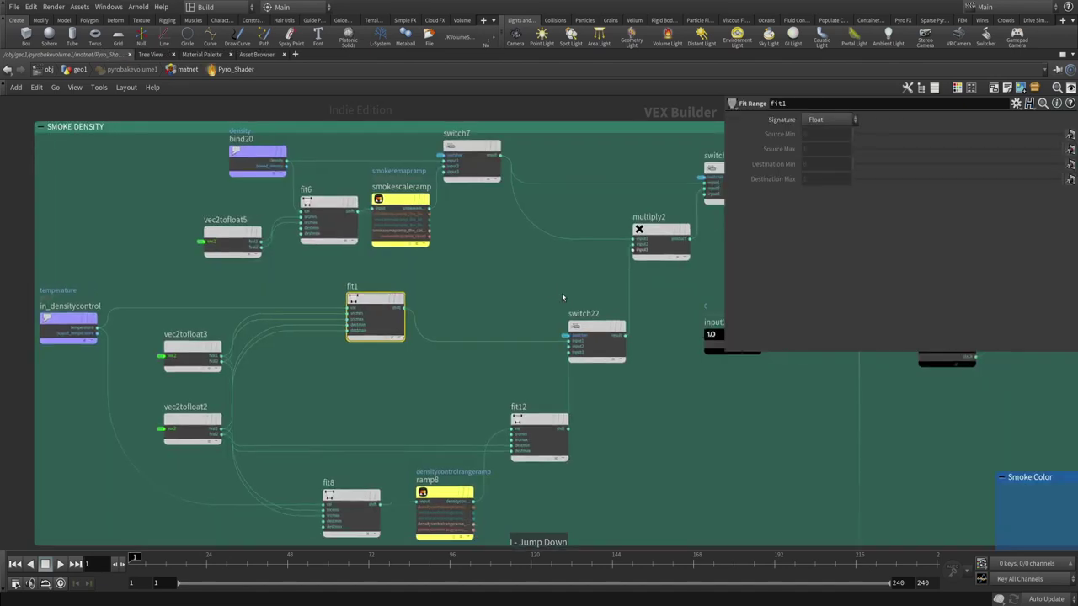
left_click(590, 332)
scroll(553, 319, "up", 3)
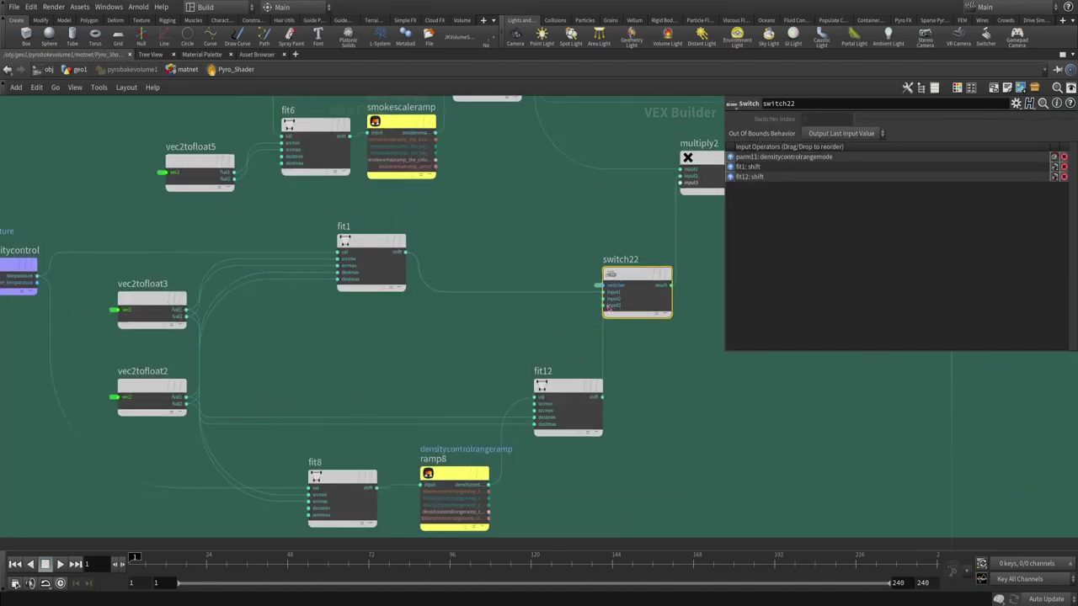
scroll(640, 368, "down", 3)
left_click_drag(359, 286, 567, 425)
scroll(460, 328, "up", 2)
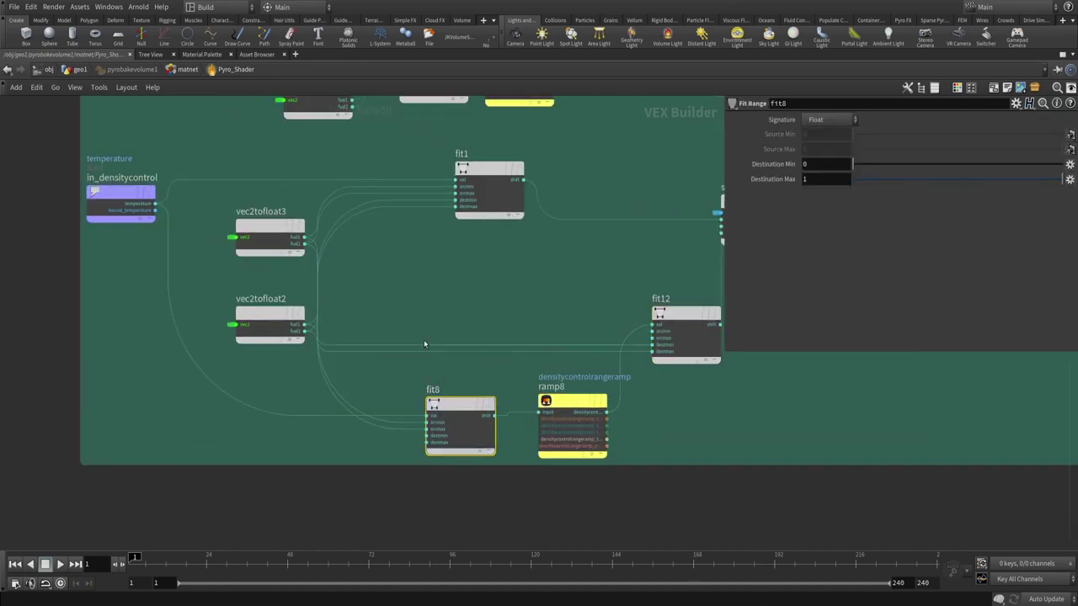
- Bring fit12 into view, nudge fit8 left, and inspect ramp8's ramp settings
middle_click_drag(423, 339, 499, 374)
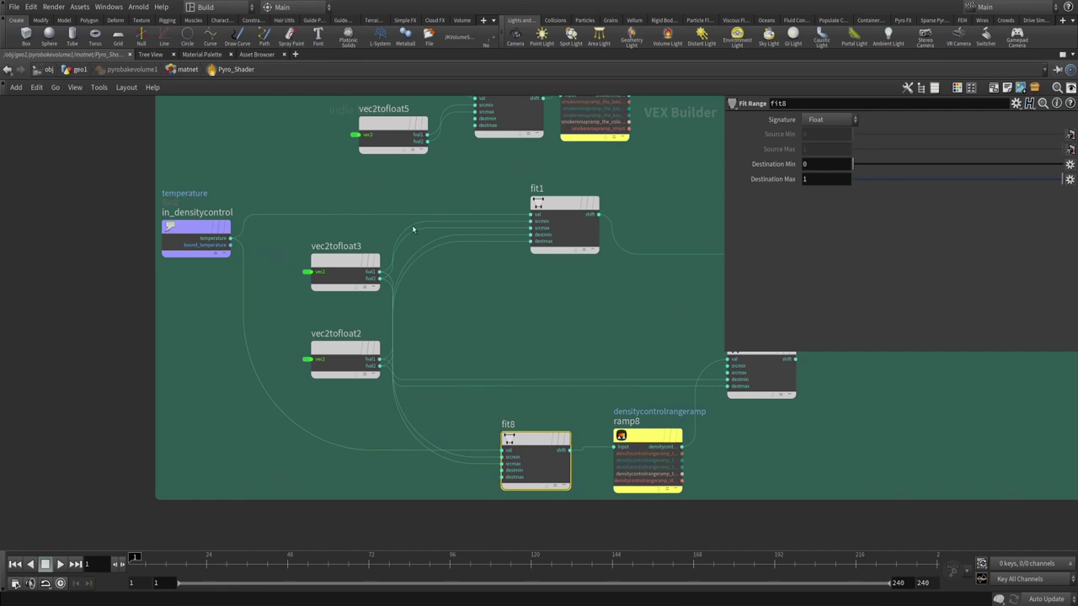
middle_click_drag(606, 291, 547, 288)
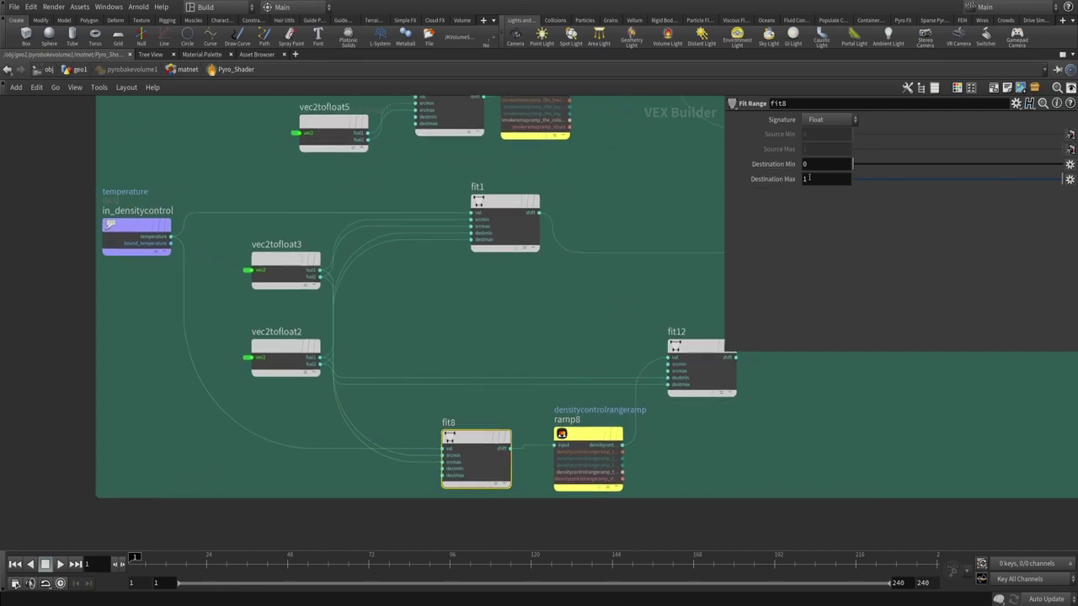
middle_click_drag(577, 329, 581, 281)
left_click_drag(475, 384, 444, 384)
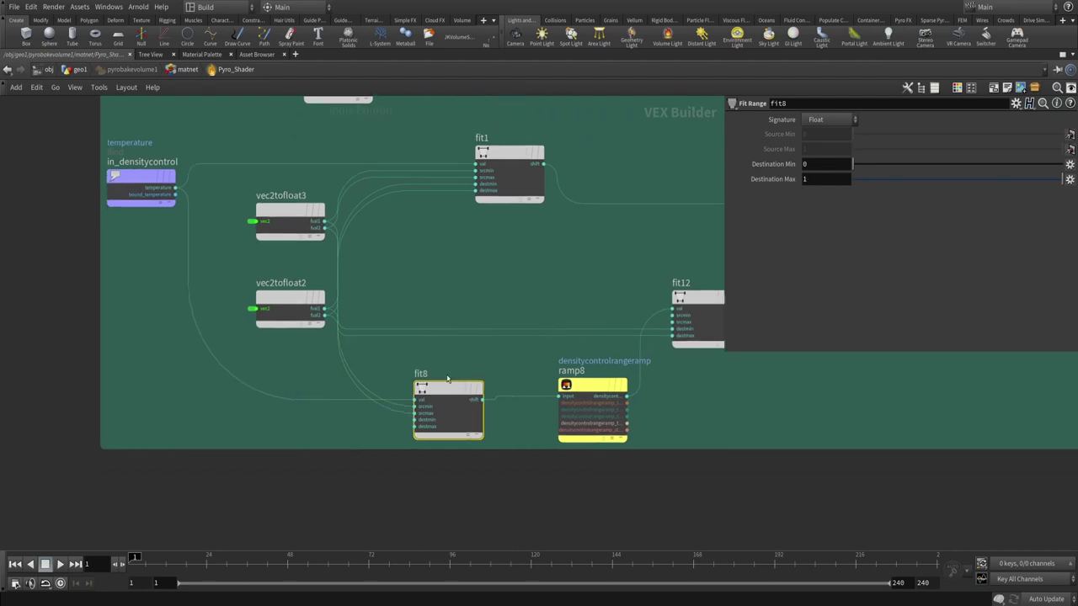
left_click(601, 390)
- Set Pyro_Shader's Control Range to Use Ramp, then reenter its network
key("u")
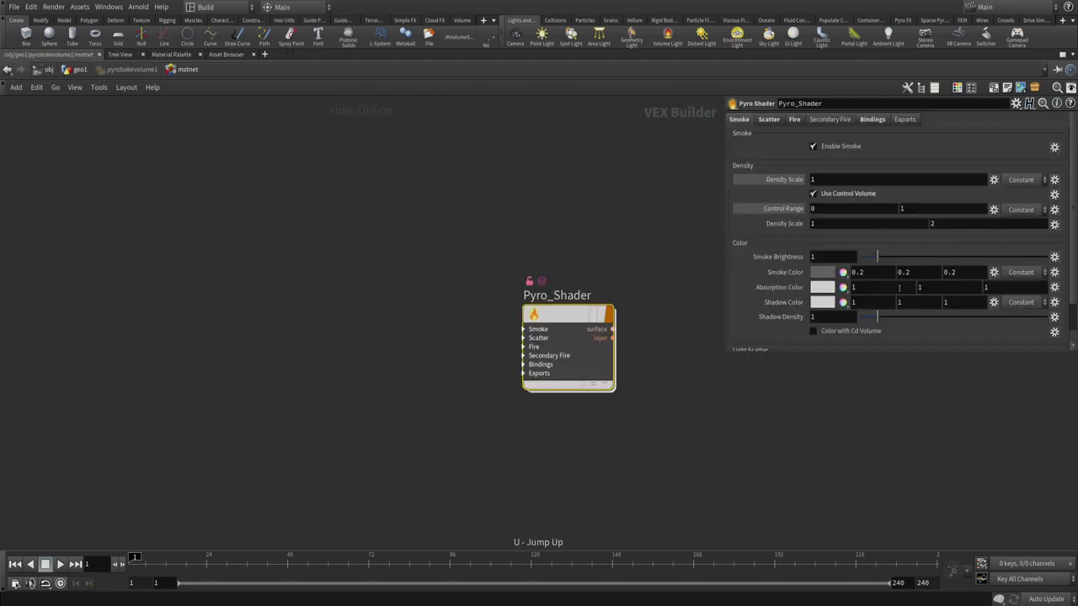
left_click(1021, 209)
left_click(1023, 237)
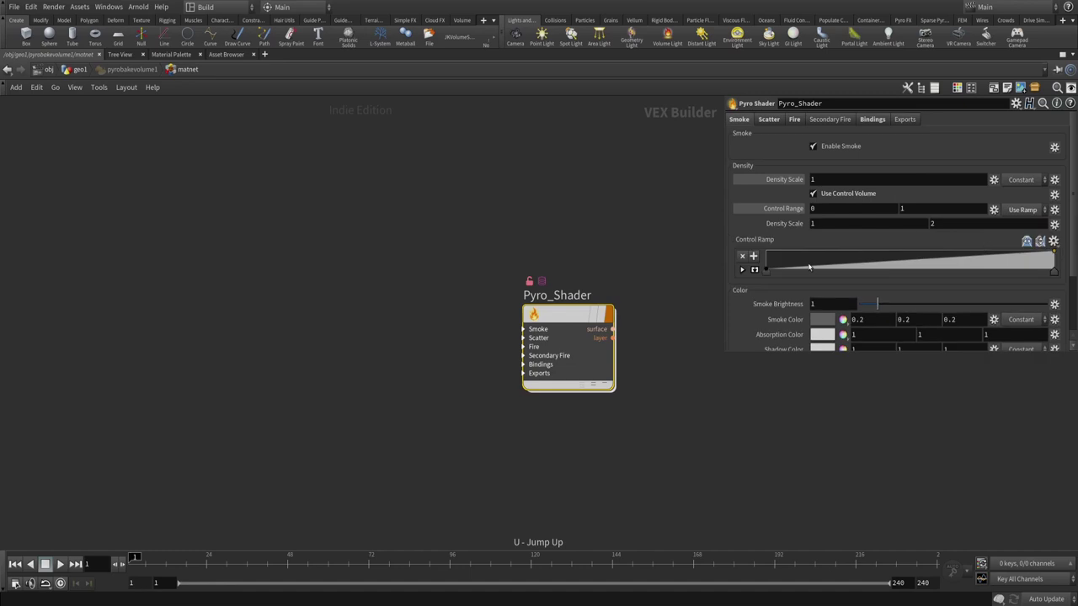
left_click_drag(504, 210, 594, 476)
key("i")
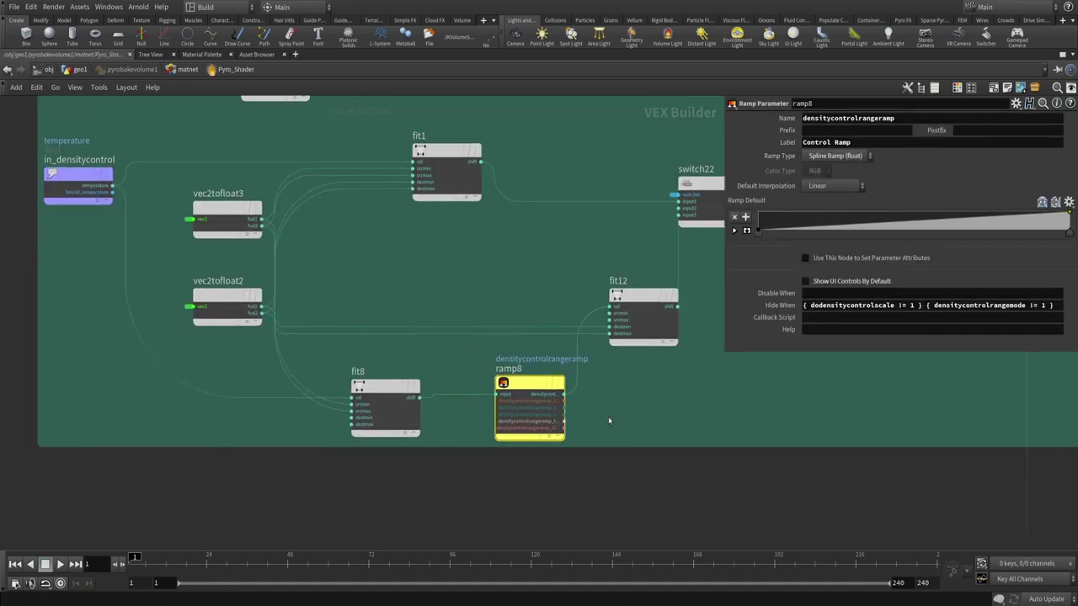
- Nudge ramp8 left and inspect fit12's range settings before returning to the Pyro_Shader node
left_click_drag(539, 393, 524, 394)
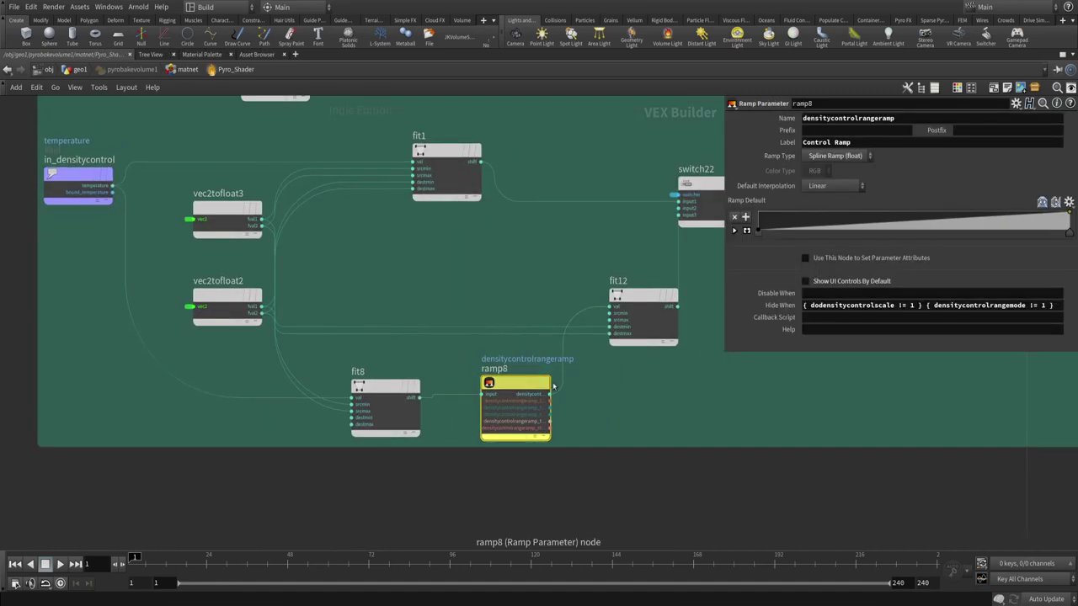
key("u")
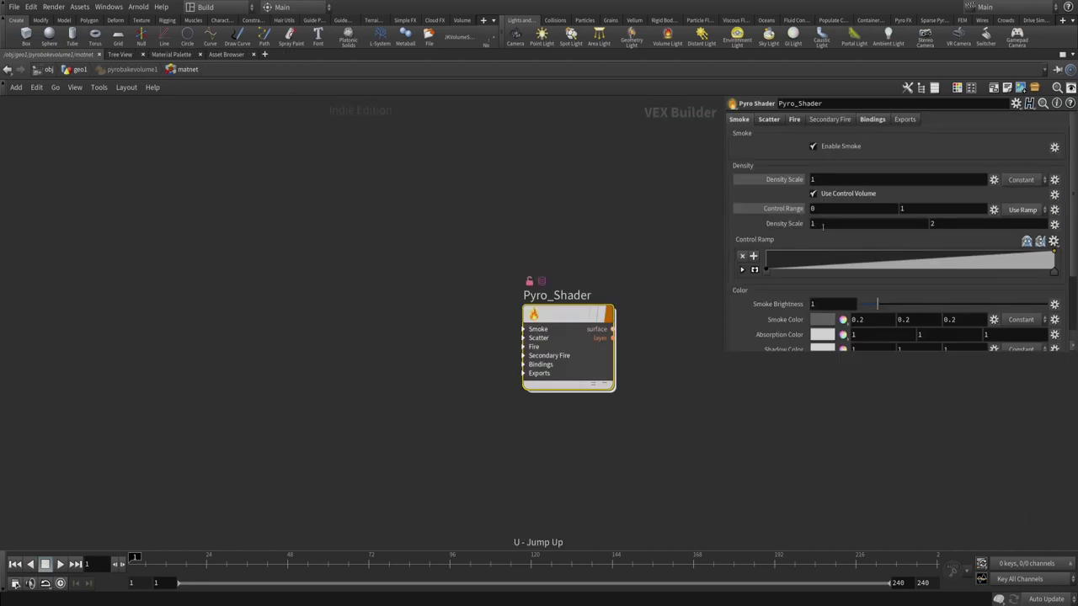
key("i")
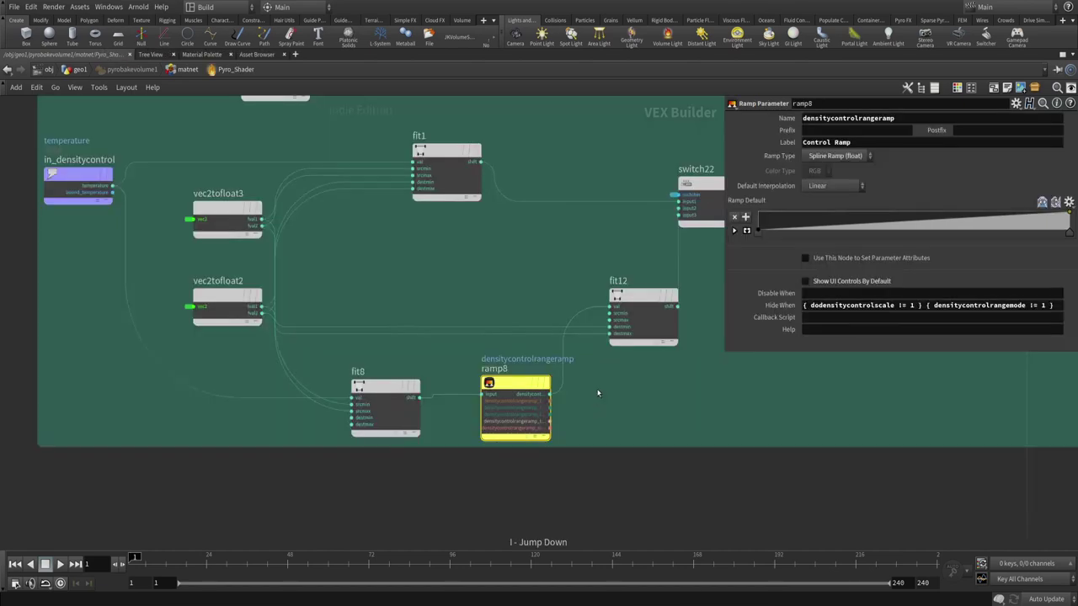
left_click(633, 290)
middle_click_drag(419, 277, 542, 270)
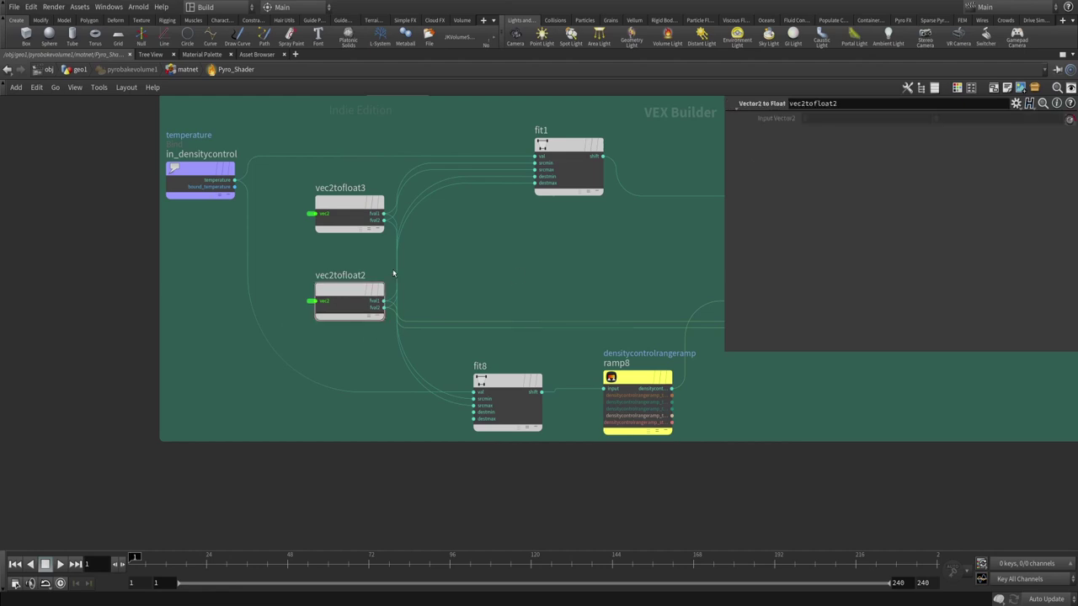
key("u")
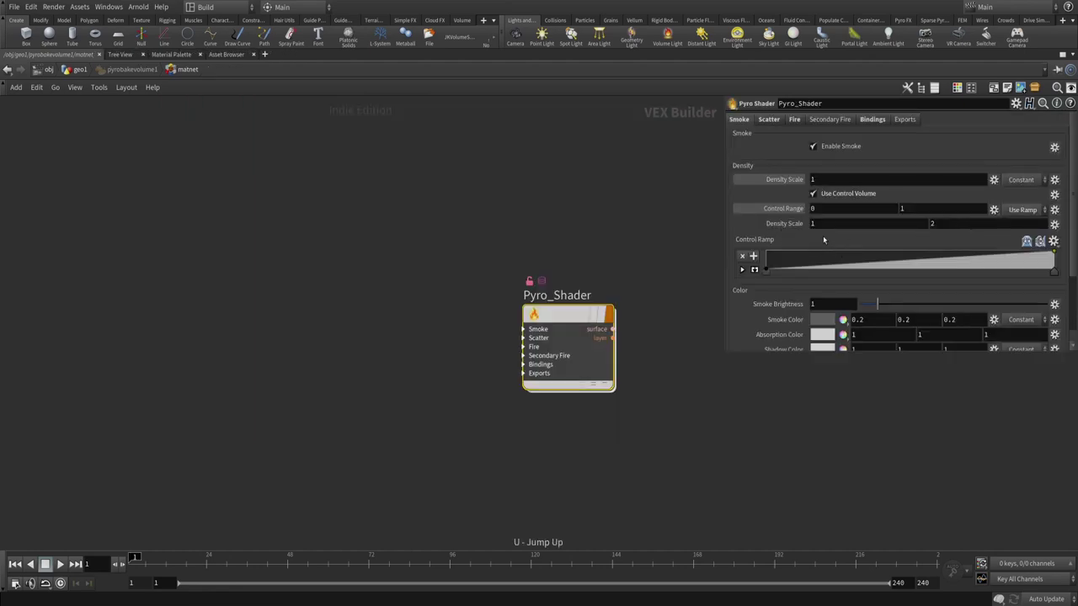
- Inside Pyro_Shader, inspect switch22 and the parm11 range mode parameter
key("i")
scroll(573, 221, "up", 2)
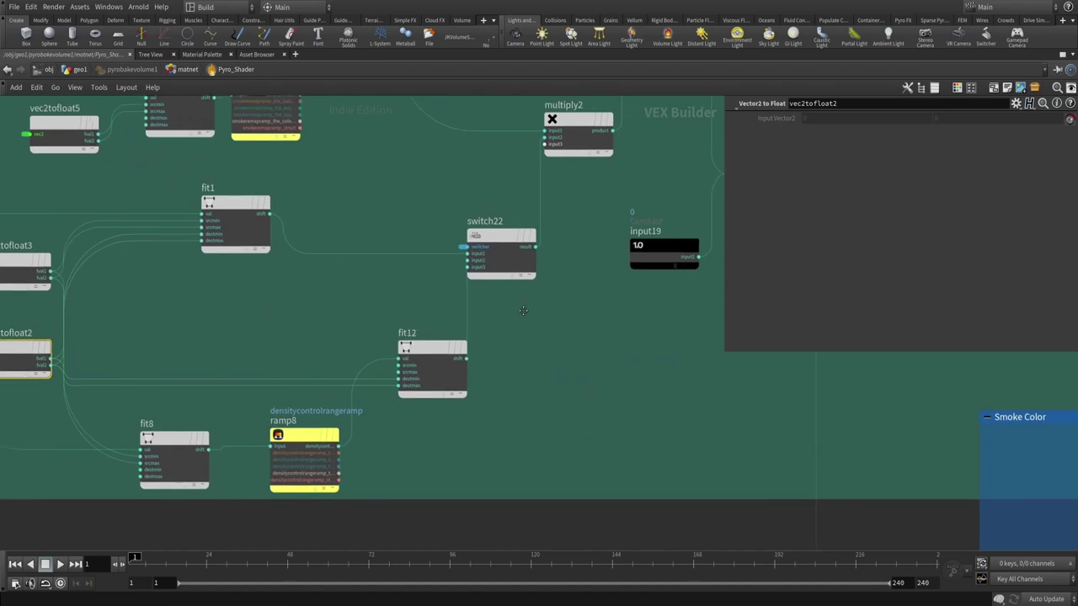
middle_click_drag(477, 212, 478, 283)
left_click(477, 285)
scroll(466, 311, "up", 1)
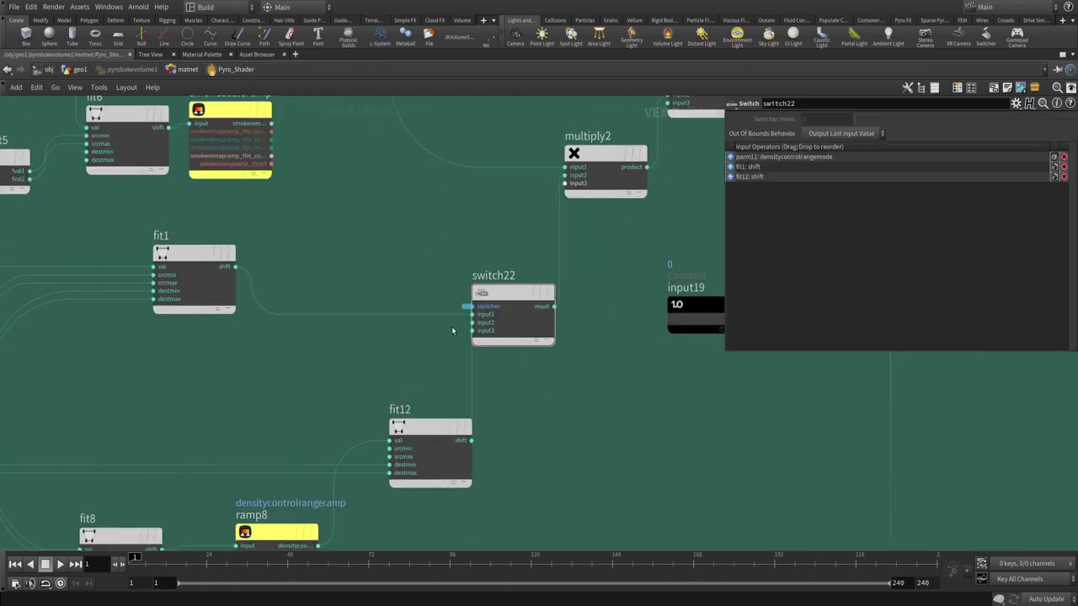
left_click(465, 312)
key("u")
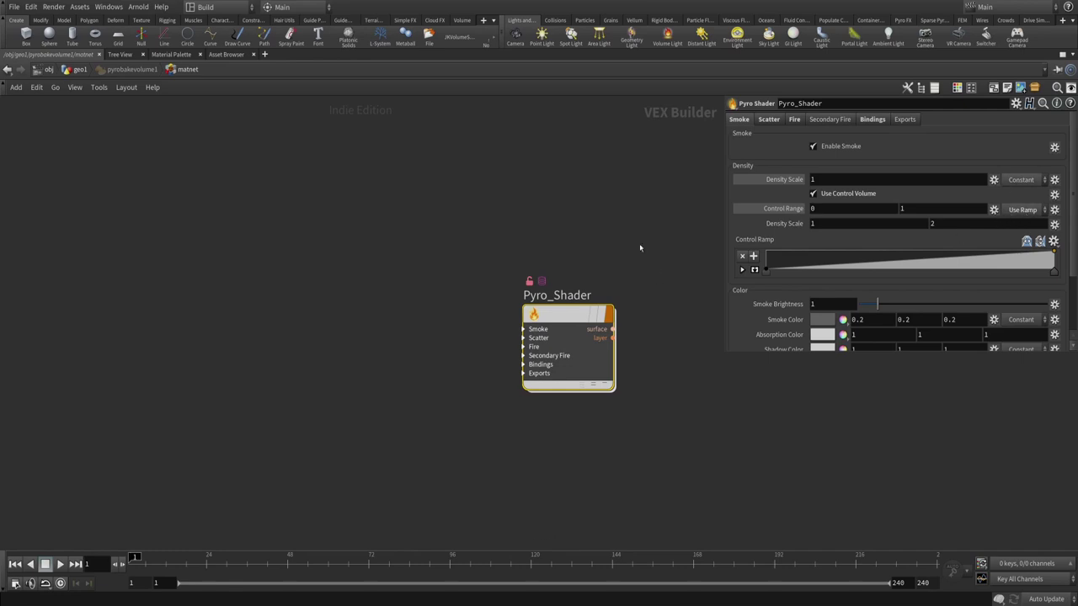
- Review switch22's inputs again and bring fit8 and ramp8 into view
key("i")
middle_click_drag(608, 234, 559, 363)
scroll(510, 366, "down", 2)
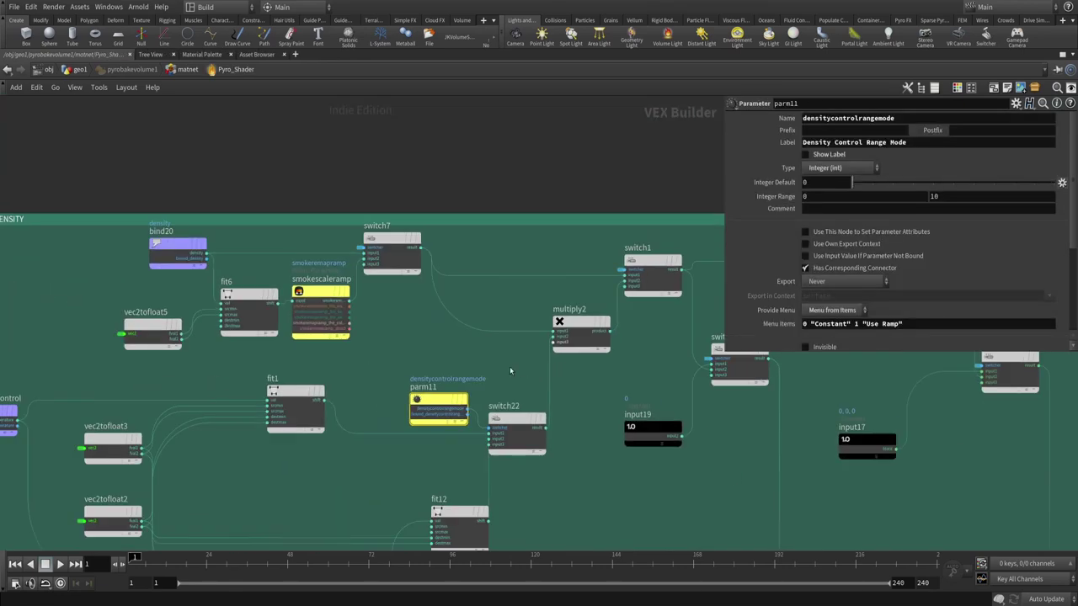
left_click(551, 413)
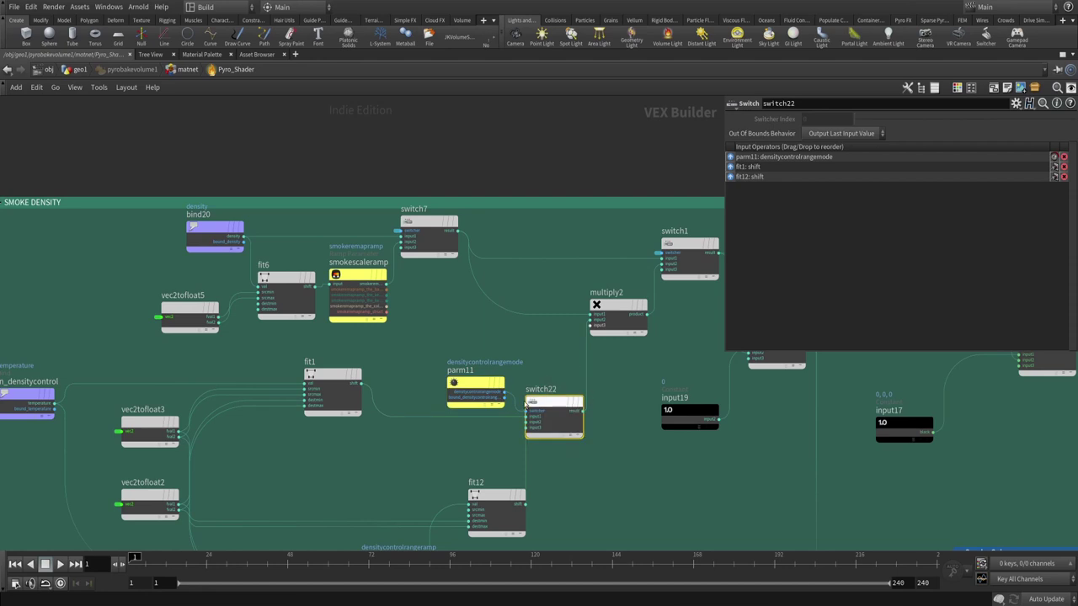
middle_click_drag(275, 276, 341, 290)
middle_click_drag(523, 349, 521, 300)
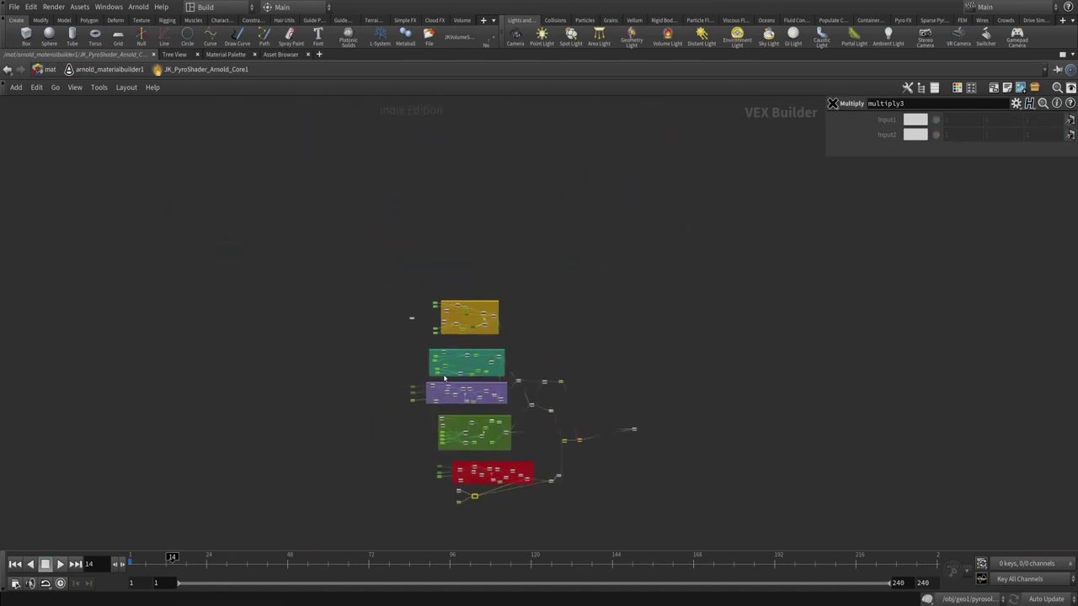
scroll(376, 468, "up", 6)
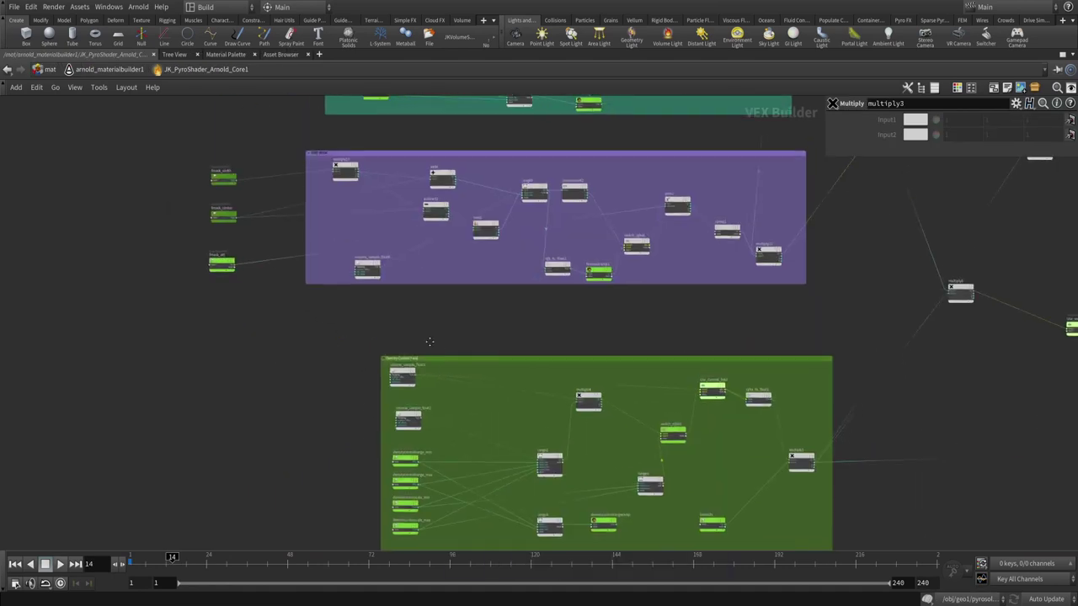
scroll(341, 220, "down", 4)
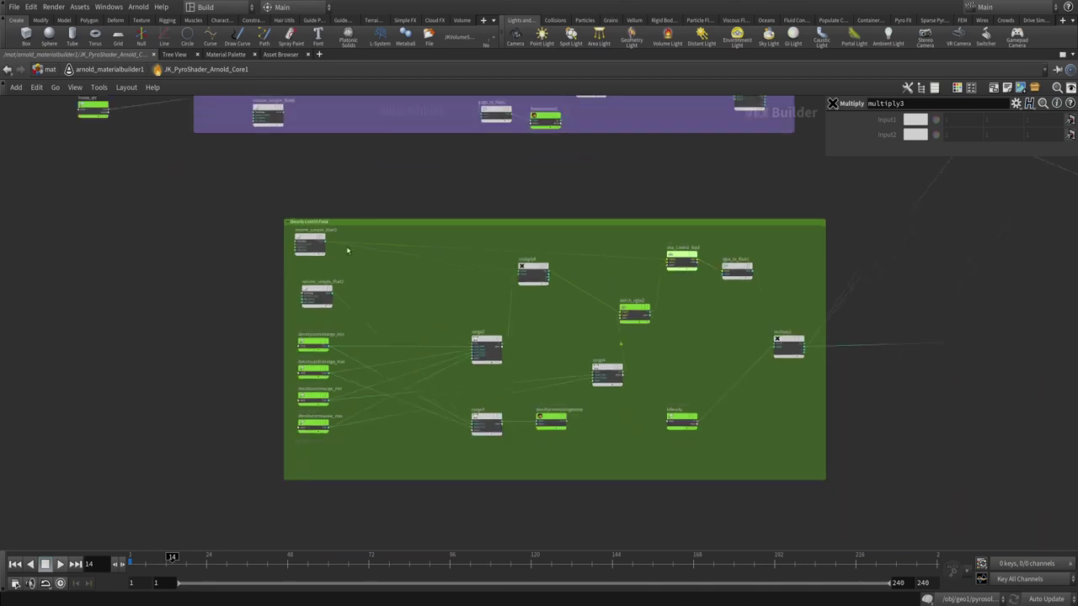
left_click_drag(213, 182, 780, 472)
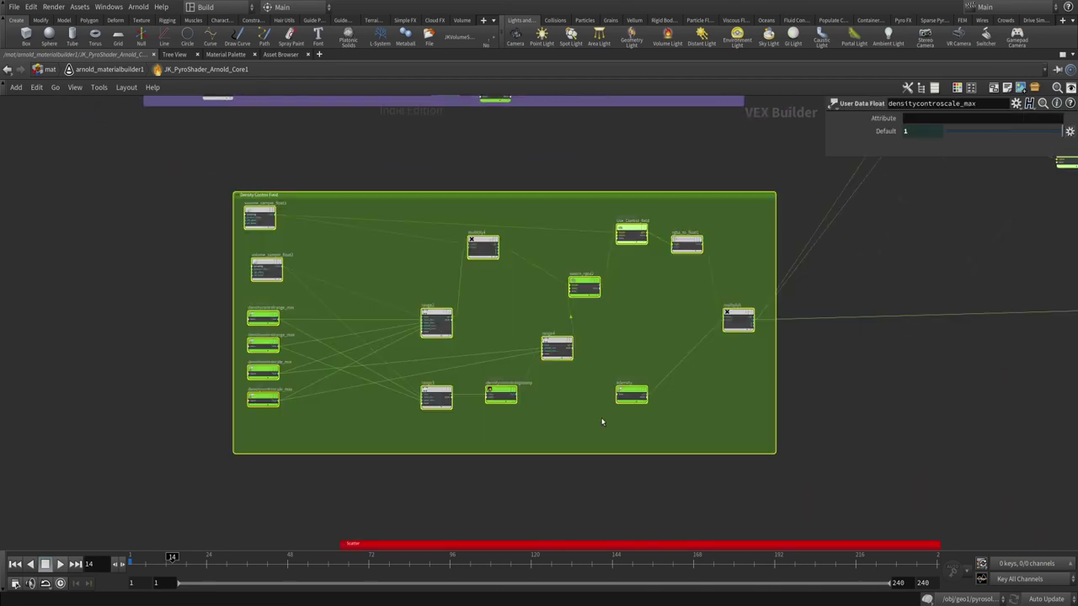
scroll(311, 252, "up", 2)
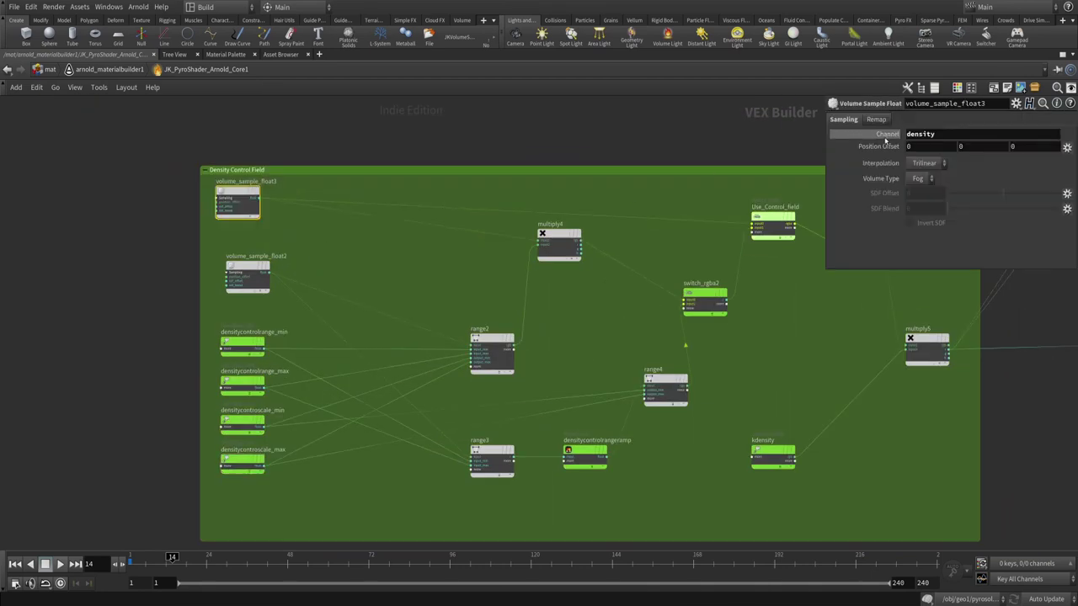
left_click(248, 275)
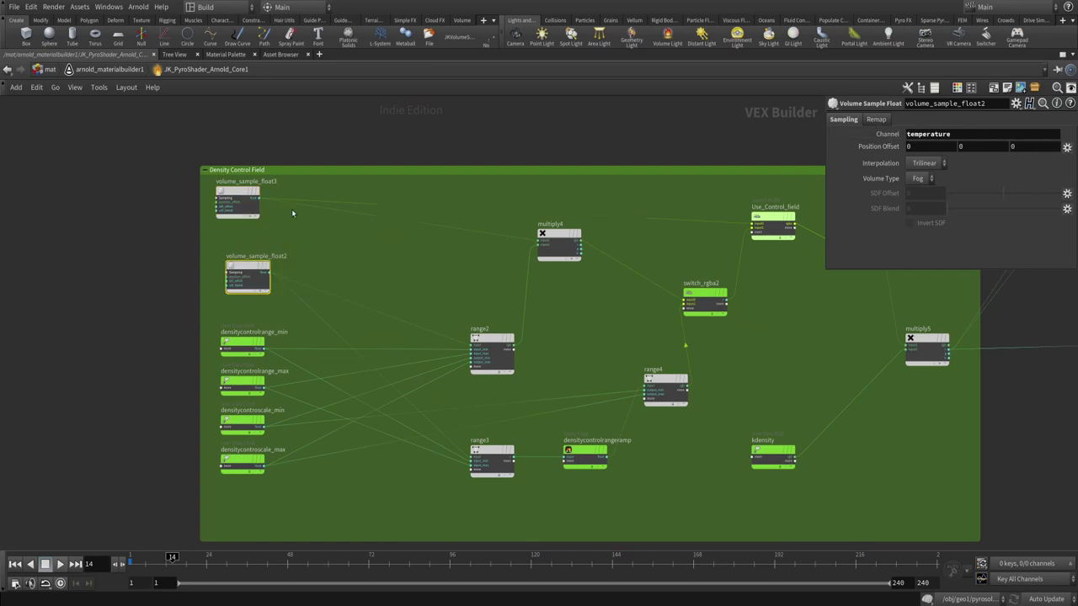
scroll(295, 213, "up", 2)
left_click(202, 189)
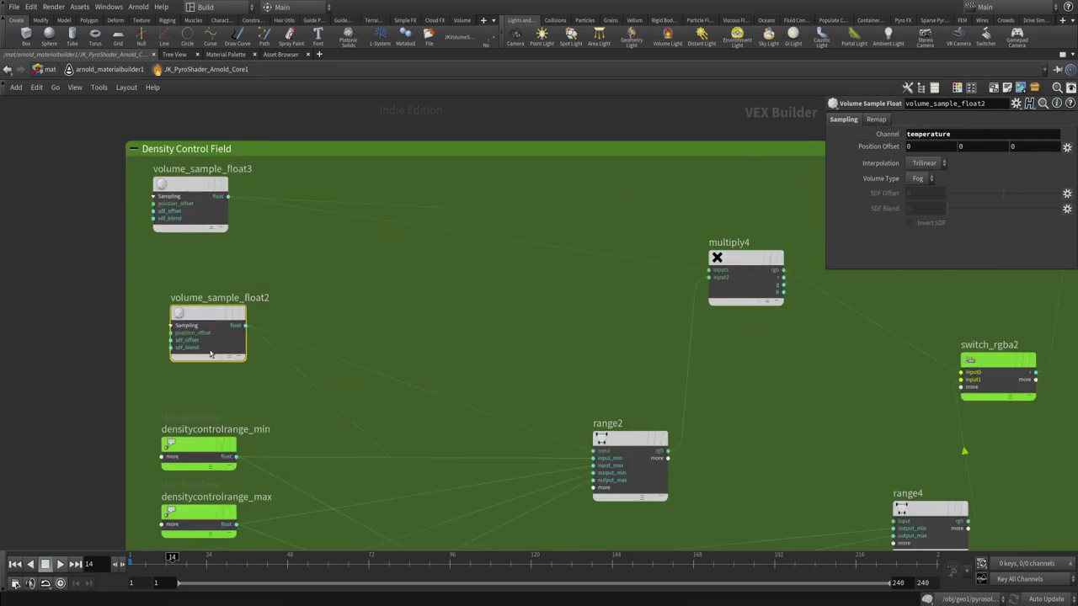
scroll(509, 324, "down", 5)
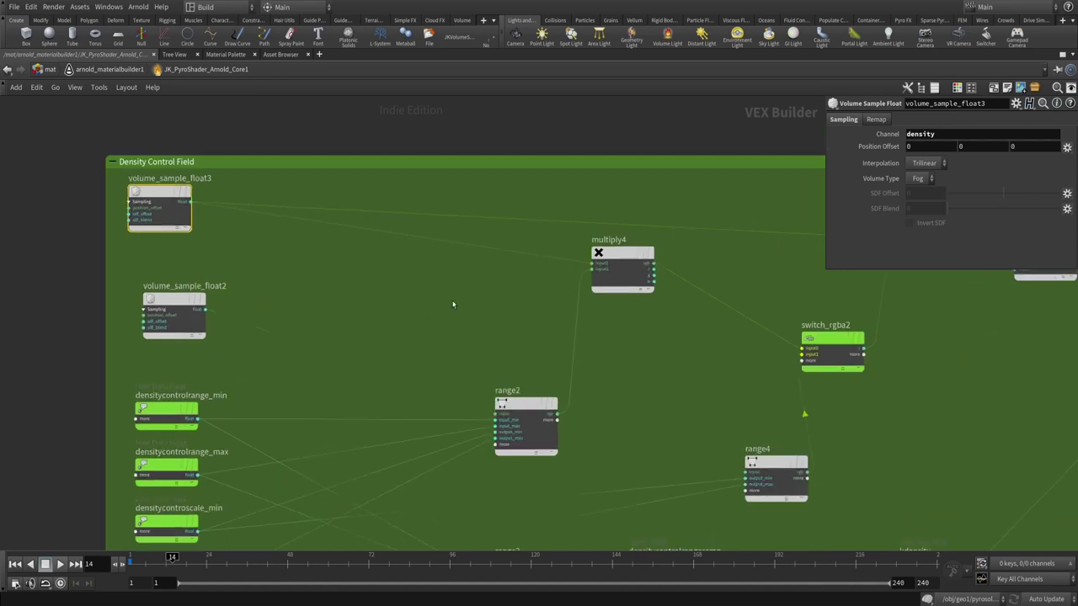
left_click(522, 336)
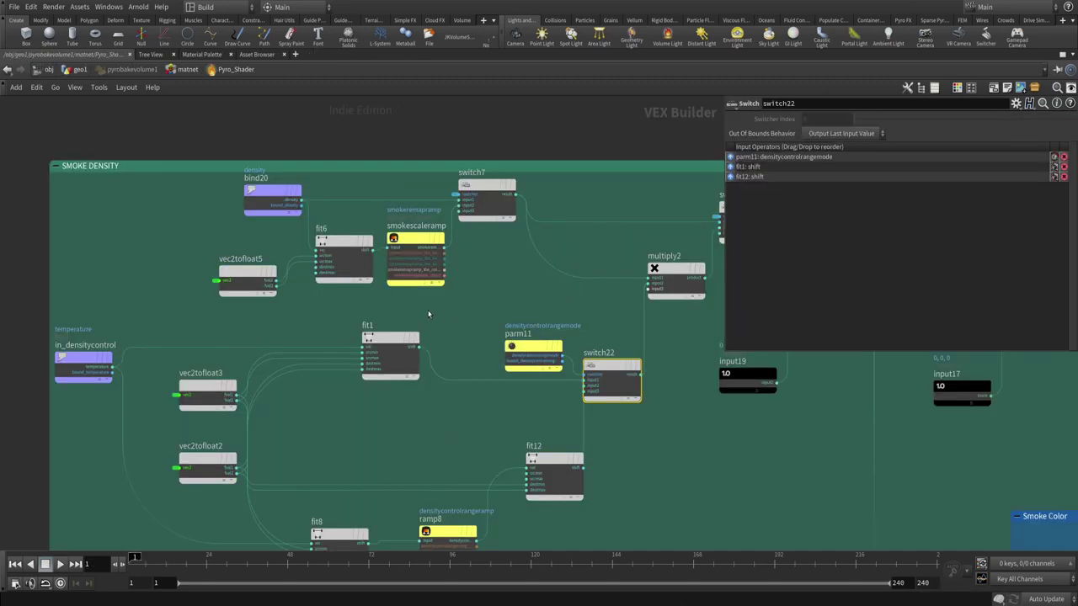
left_click(392, 353)
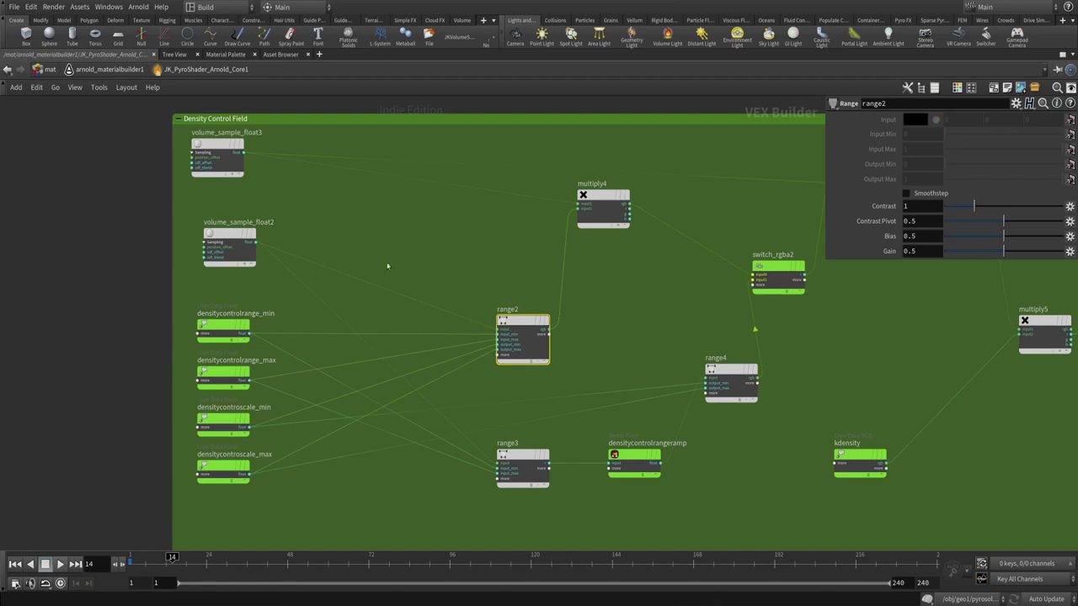
middle_click_drag(499, 253, 455, 289)
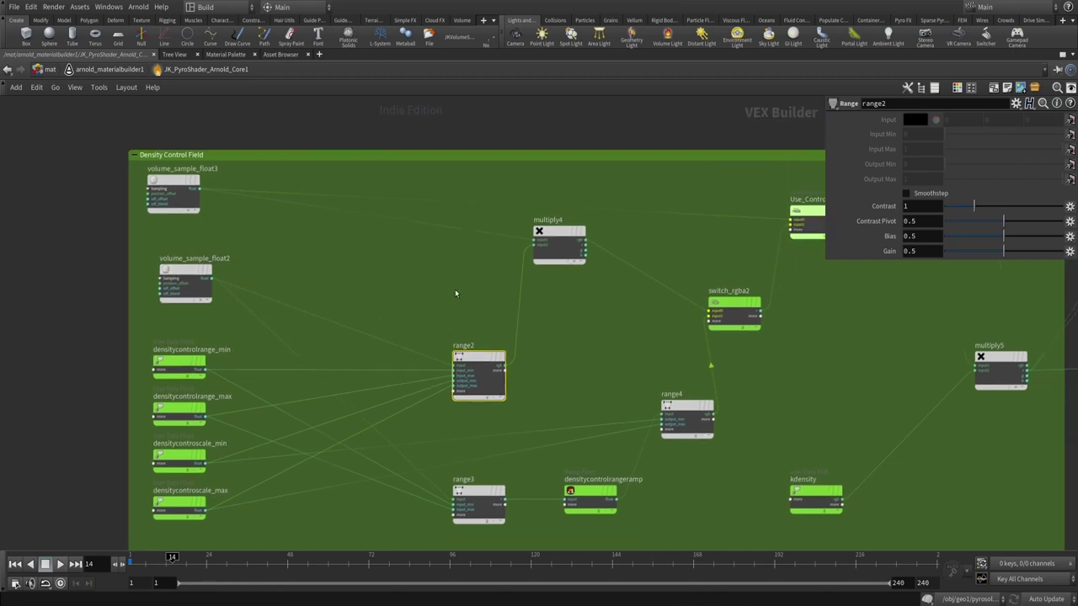
left_click(556, 243)
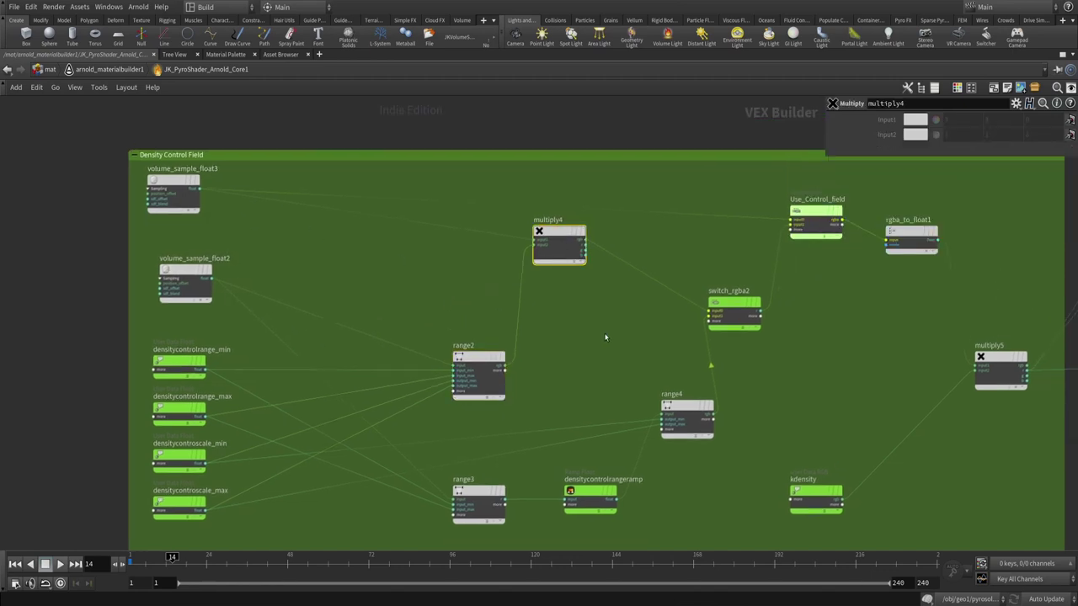
middle_click_drag(599, 392, 611, 320)
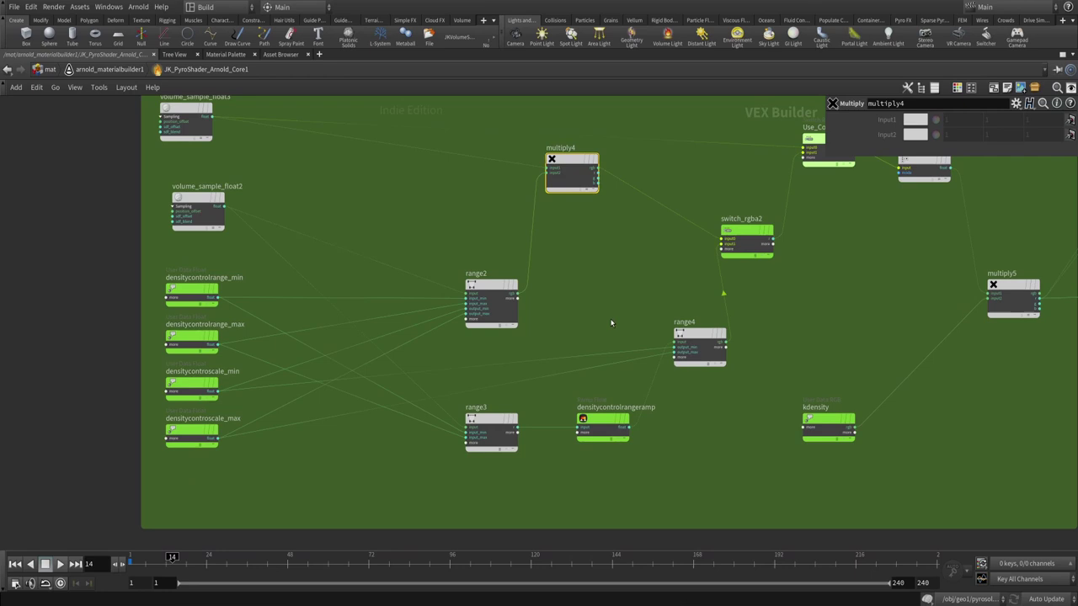
left_click(530, 471)
left_click(517, 444)
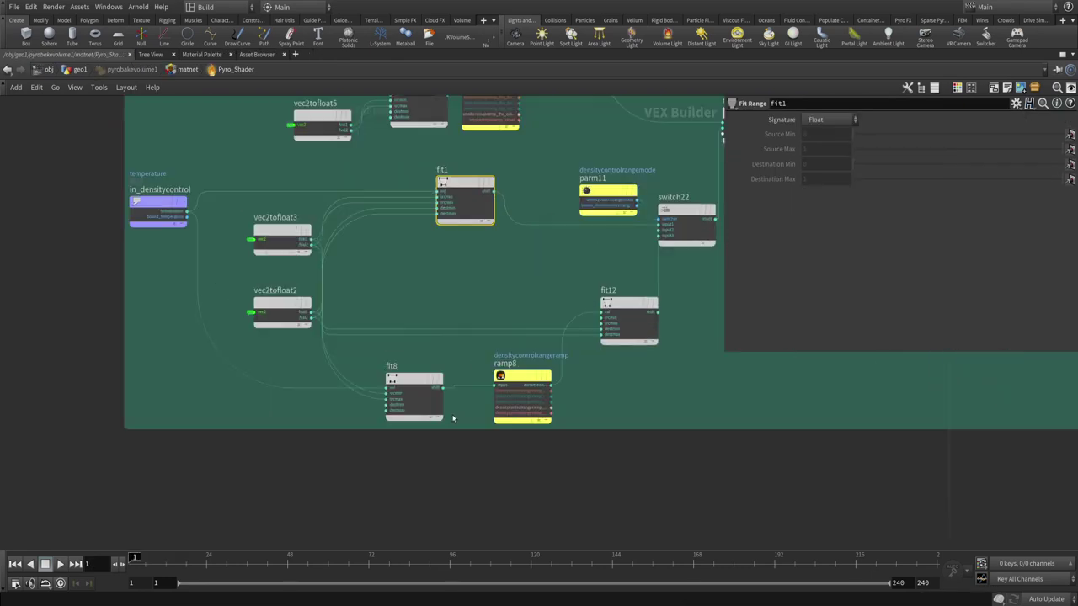
- Move densitycontrolrangeramp a little lower, then check the asset's Smoke density controls
key("ctrl+v")
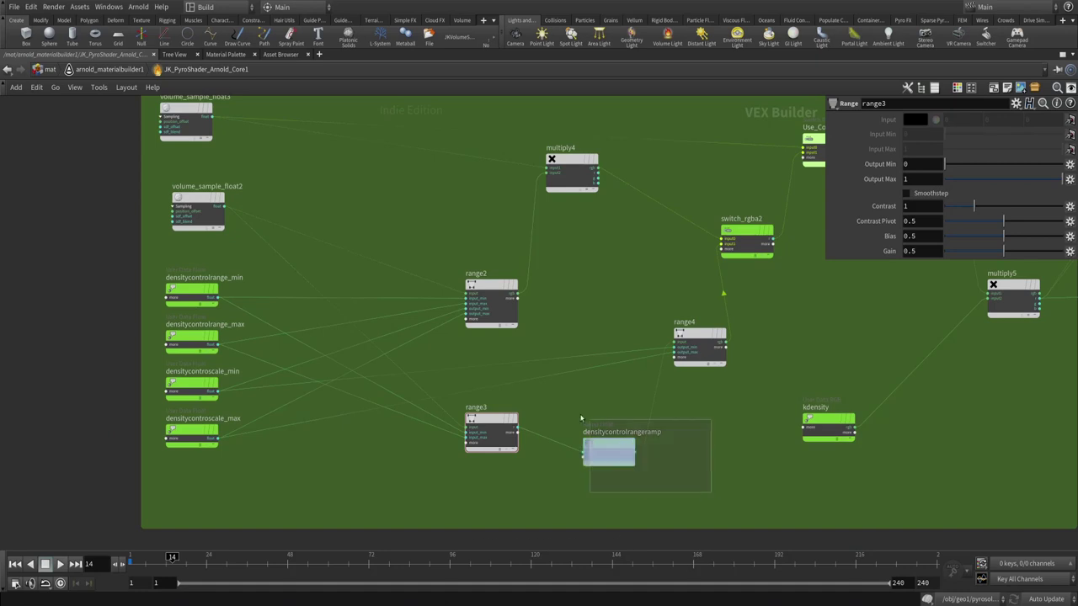
left_click(580, 417)
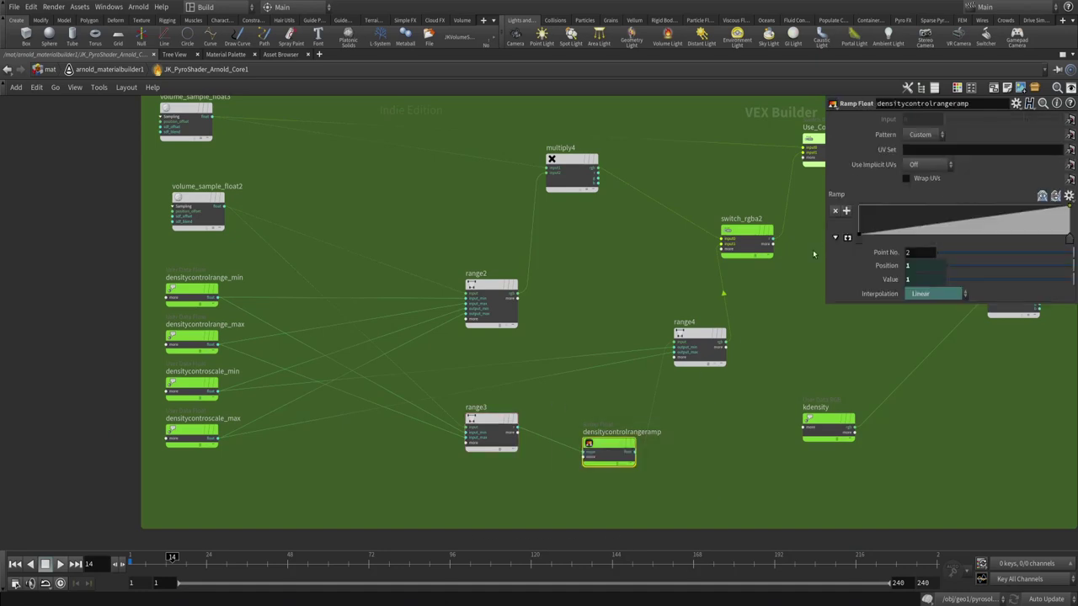
key("u")
left_click(841, 120)
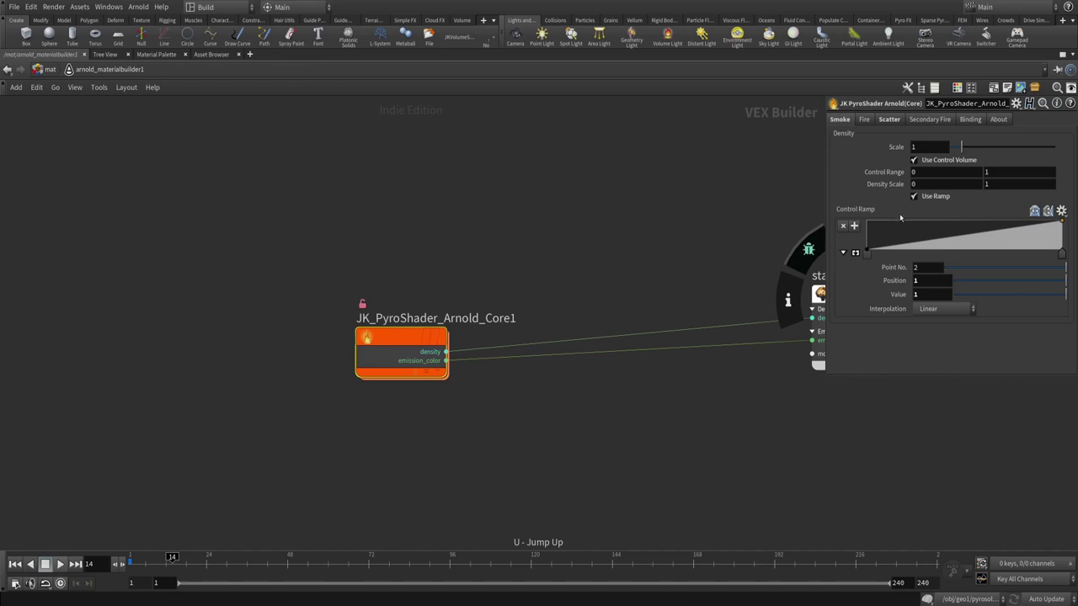
- Return inside the PyroShader asset and inspect the switch node's parameters
key("i")
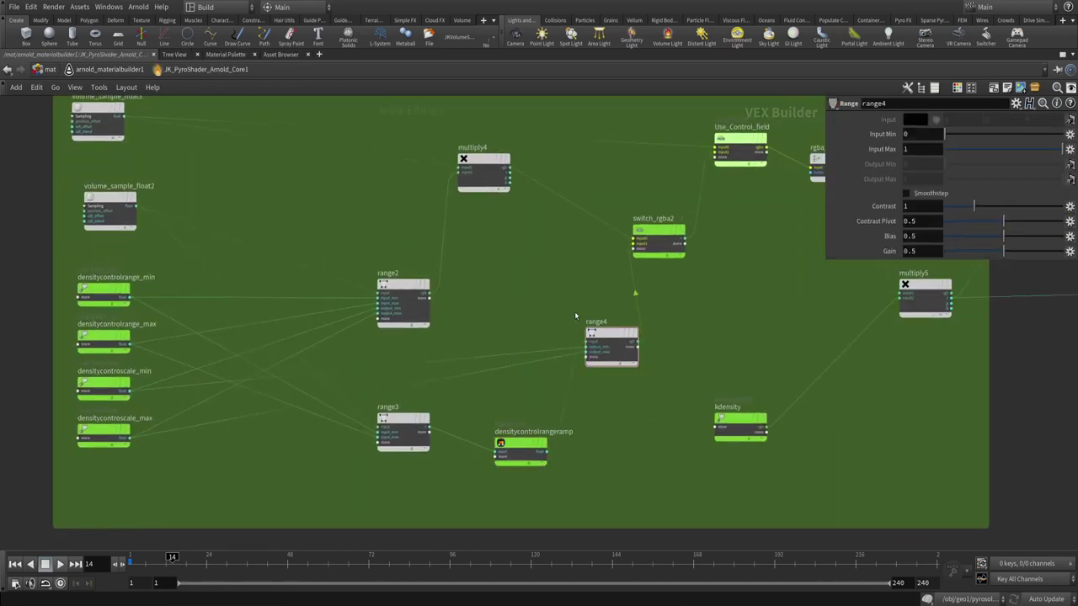
scroll(556, 451, "up", 3)
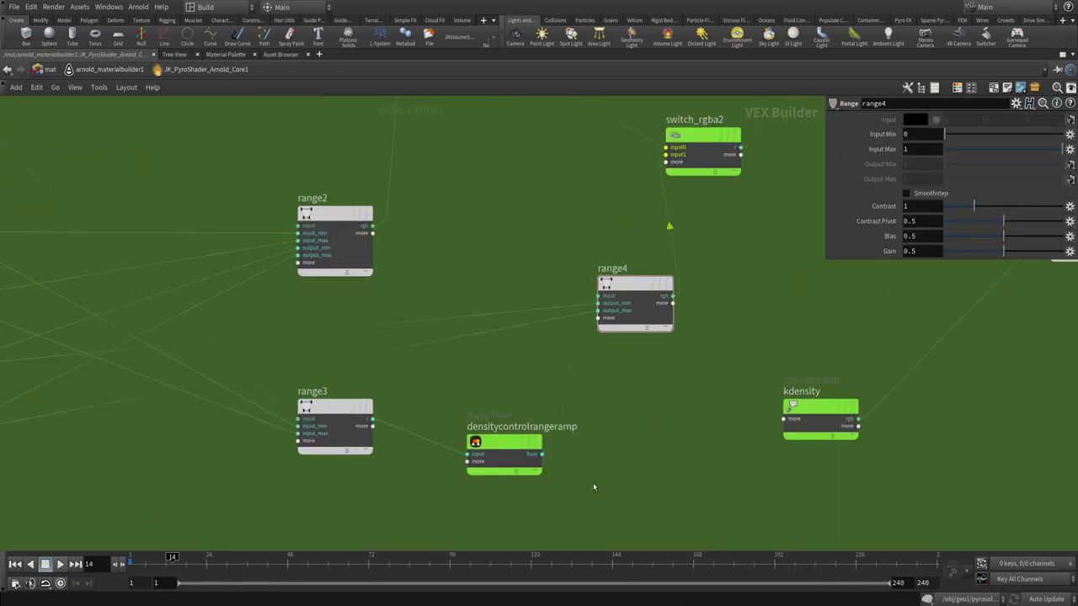
scroll(641, 395, "down", 3)
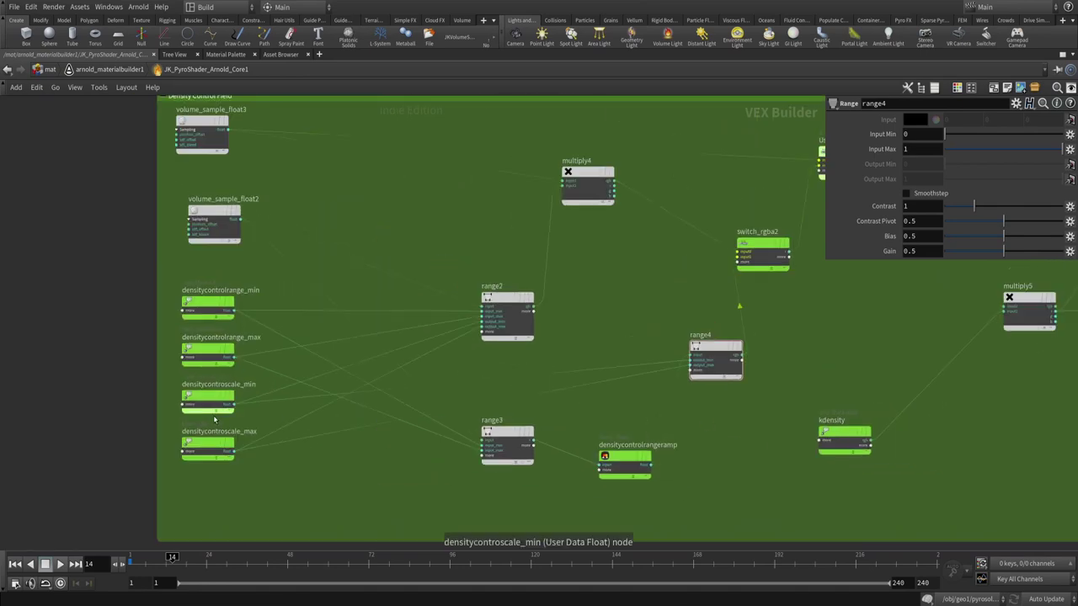
key("u")
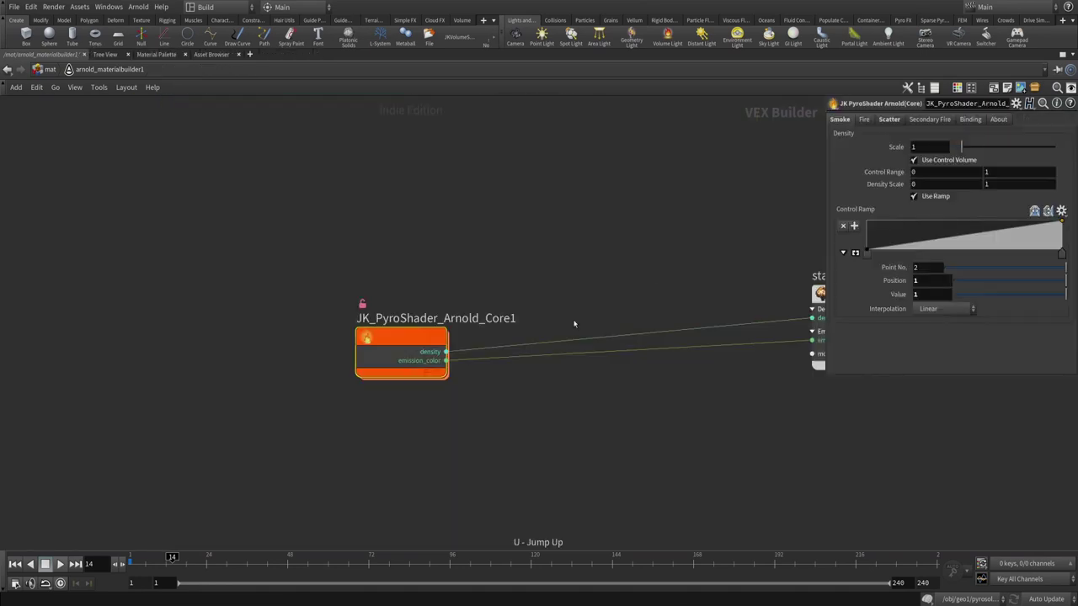
key("i")
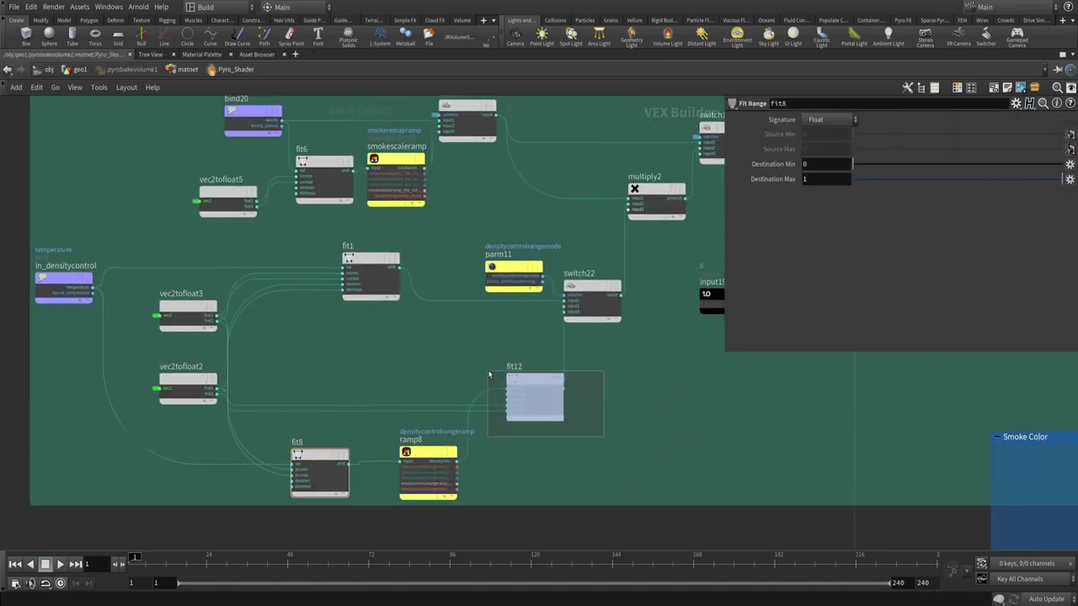
middle_click_drag(629, 356, 562, 443)
left_click(516, 354)
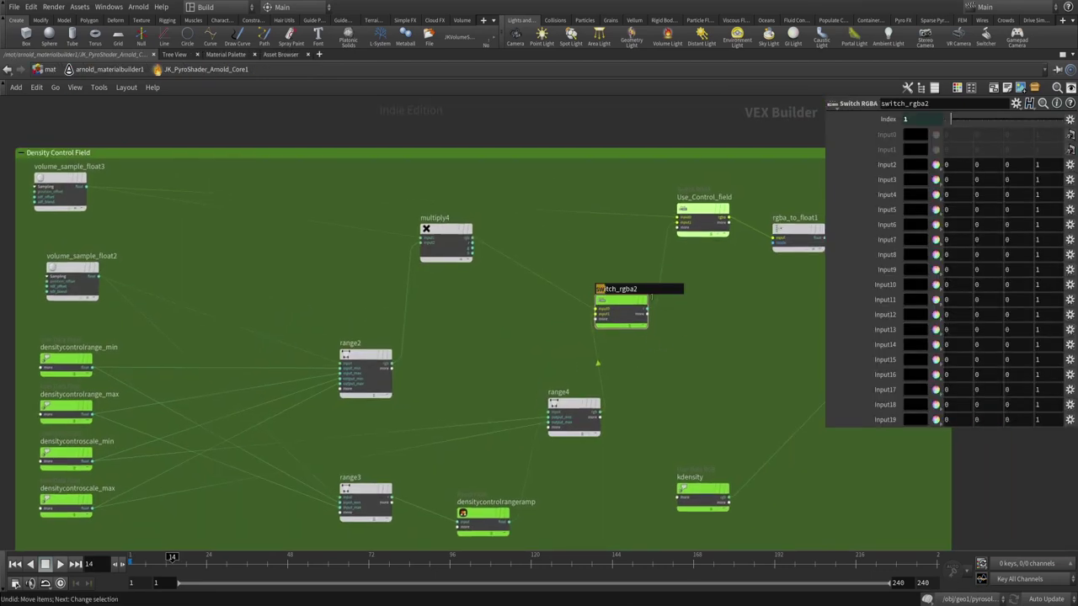
scroll(617, 318, "up", 2)
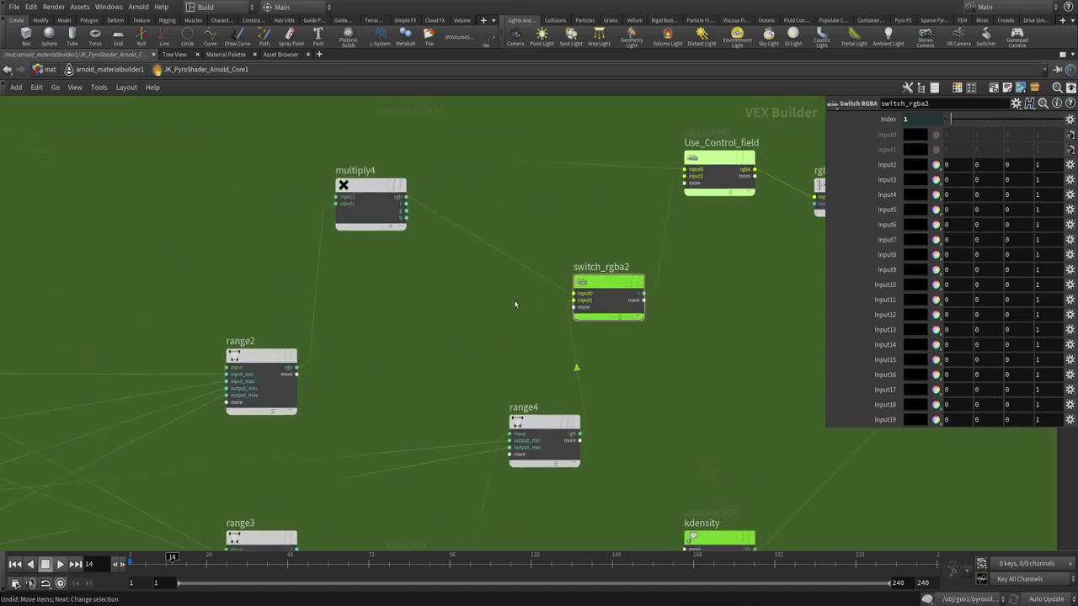
scroll(515, 305, "up", 2)
left_click_drag(560, 226, 663, 317)
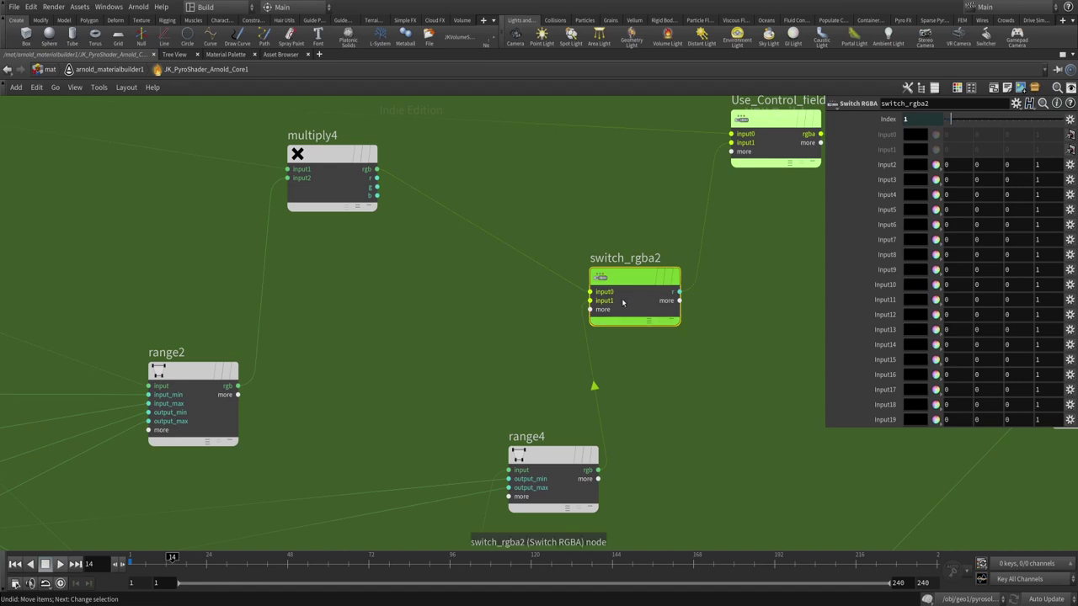
middle_click_drag(436, 332, 512, 329)
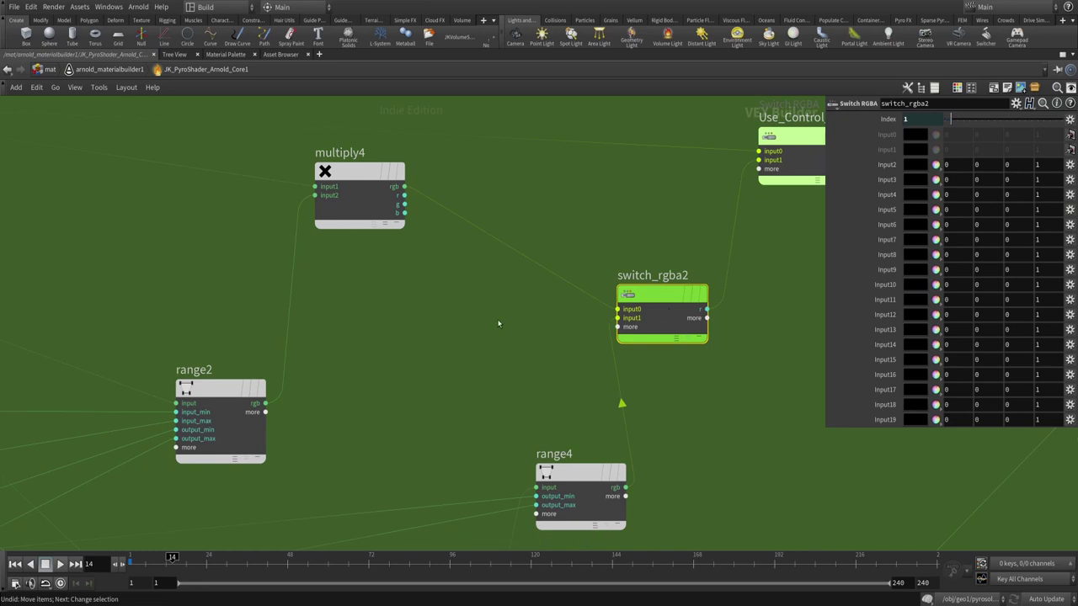
left_click_drag(606, 240, 718, 384)
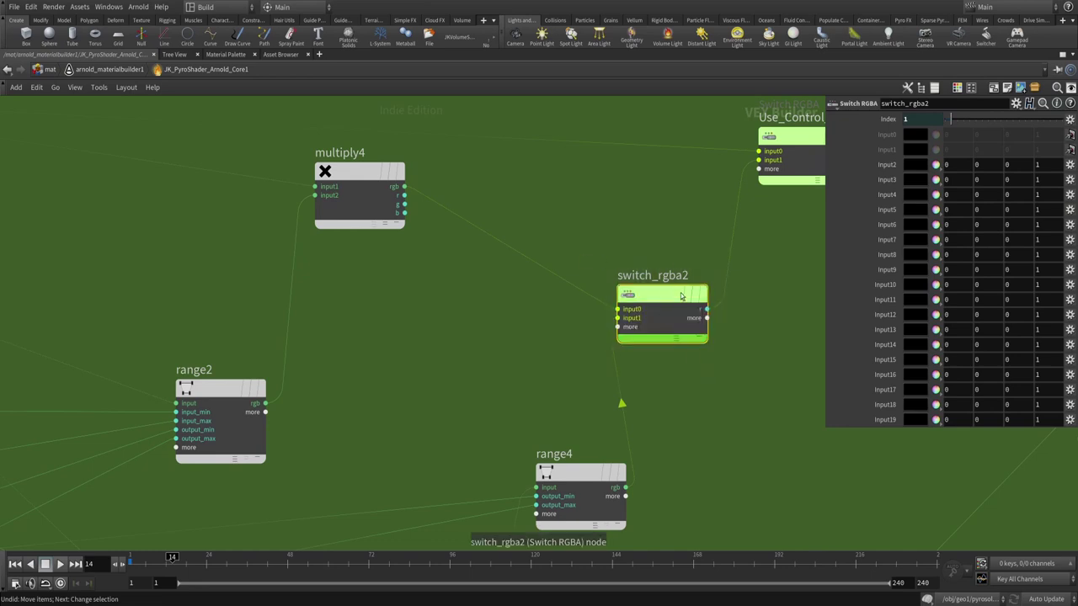
key("Tab")
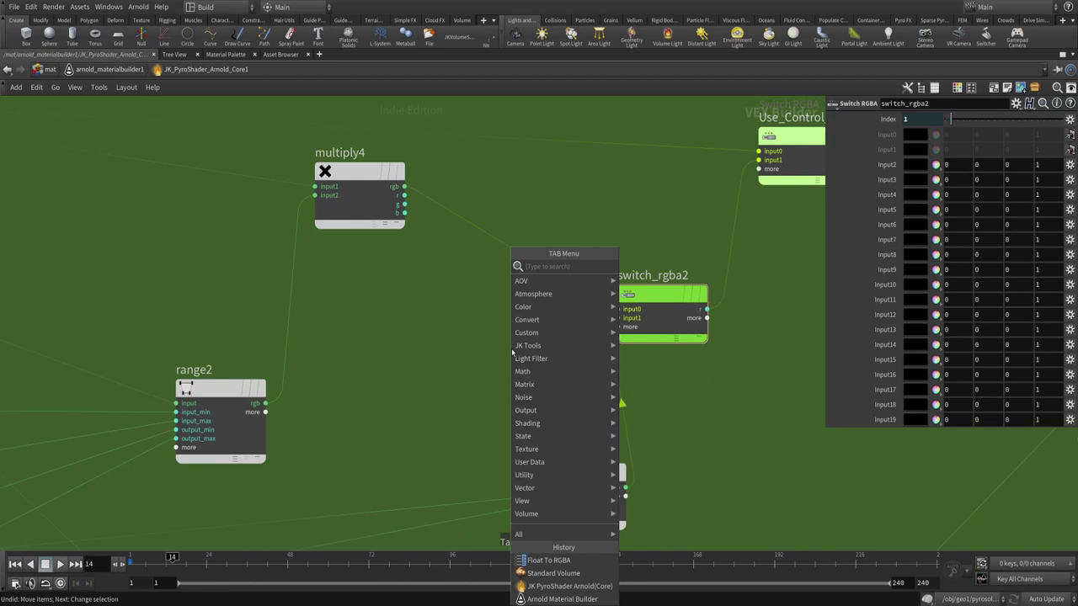
type("float to")
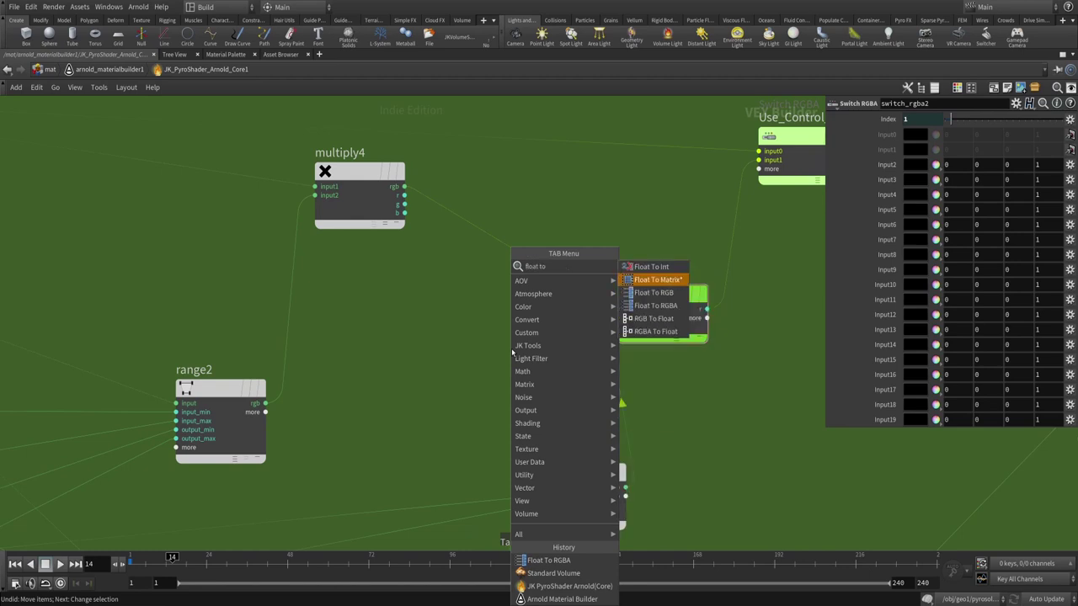
key("Down")
key("Down")
key("Return")
left_click(512, 354)
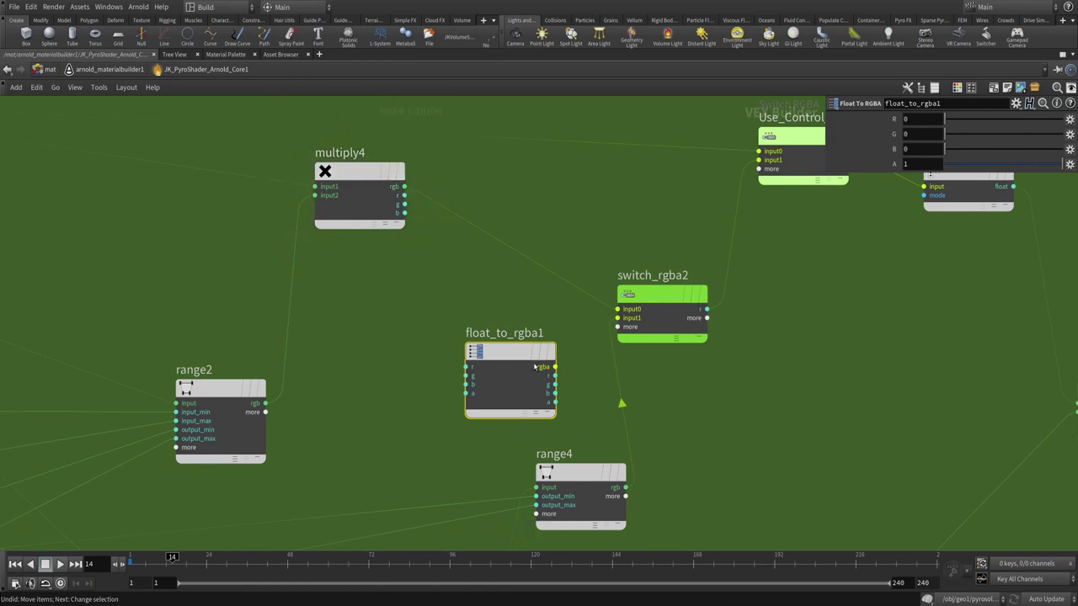
left_click_drag(535, 367, 620, 318)
key("ctrl+z")
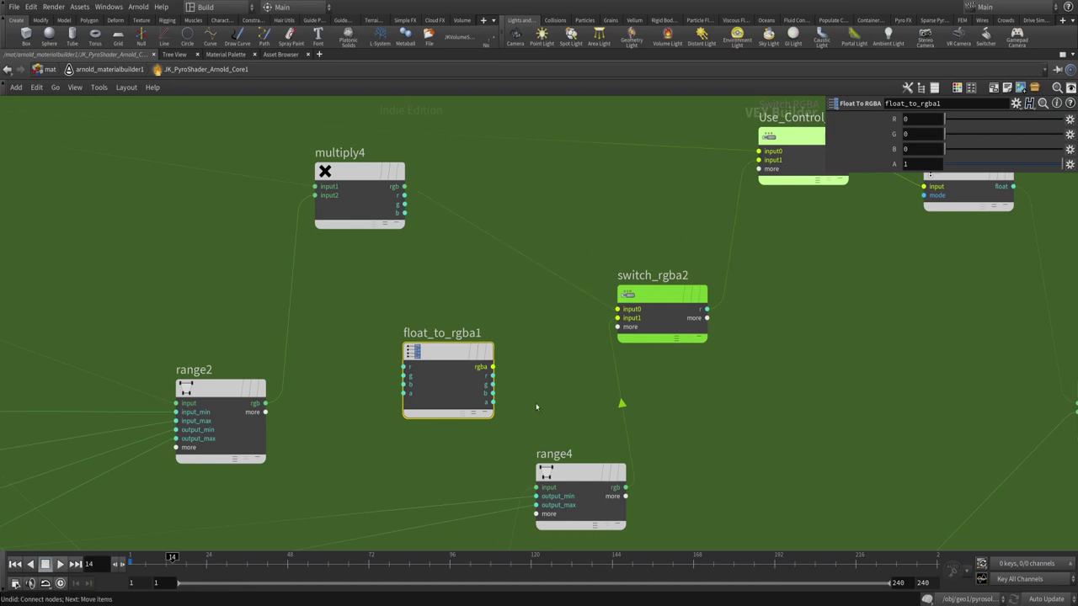
left_click_drag(446, 354, 434, 339)
key("Delete")
- Survey the whole Density Control Field box and check kdensity's default values
key("h")
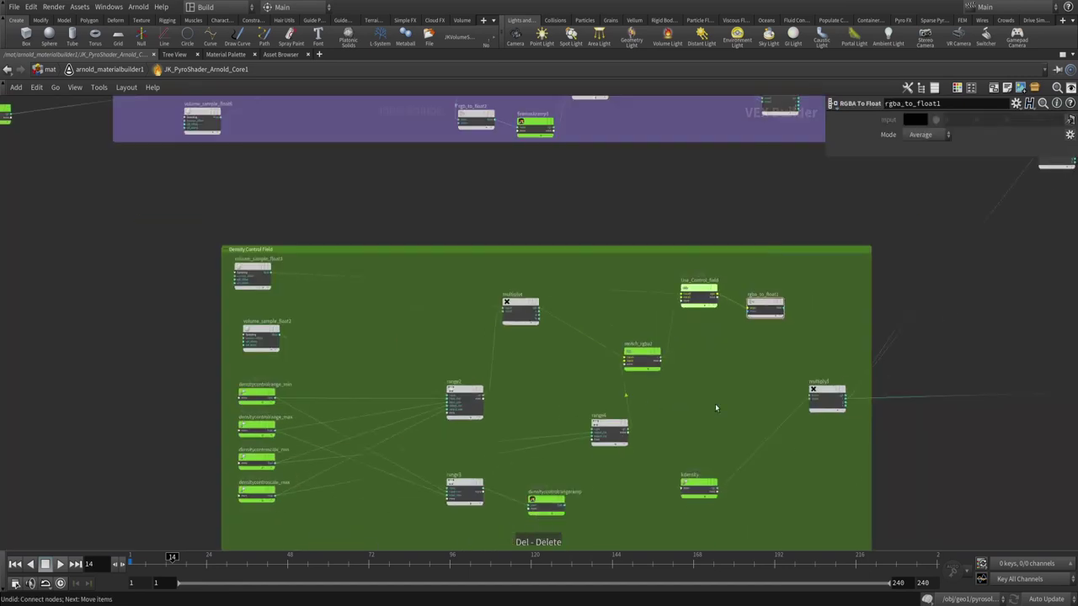
middle_click_drag(611, 341, 548, 311)
scroll(523, 290, "up", 2)
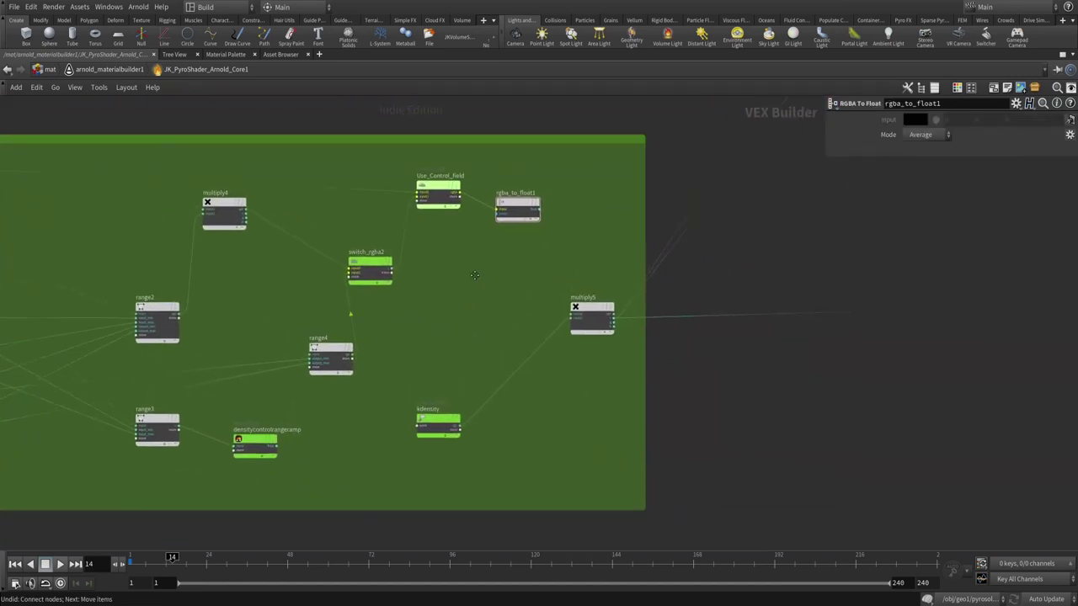
left_click_drag(456, 336, 401, 425)
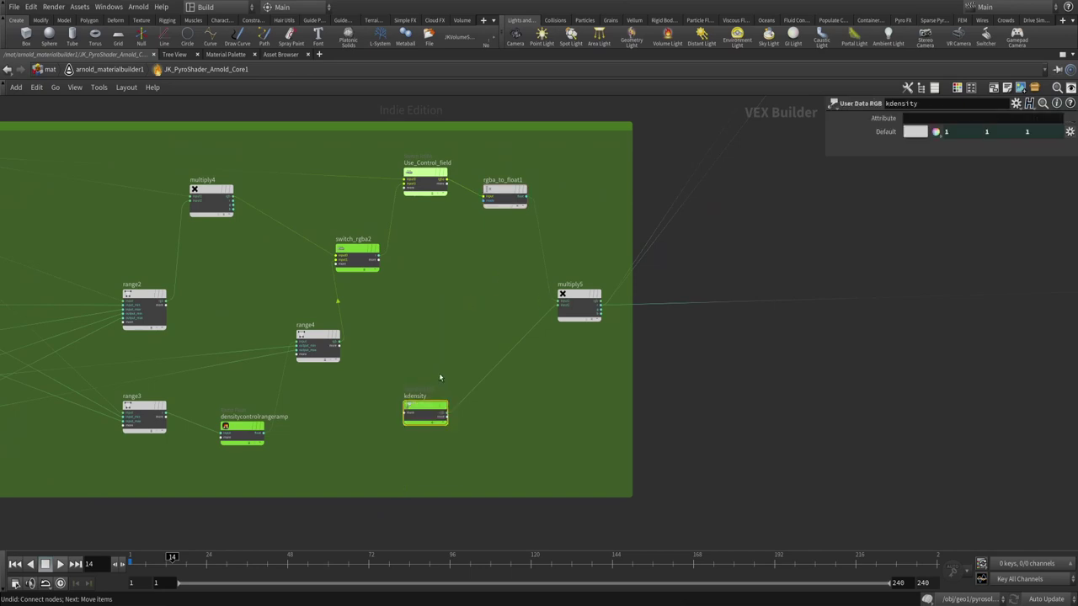
scroll(440, 378, "up", 1)
middle_click_drag(577, 339, 639, 418)
scroll(548, 353, "down", 2)
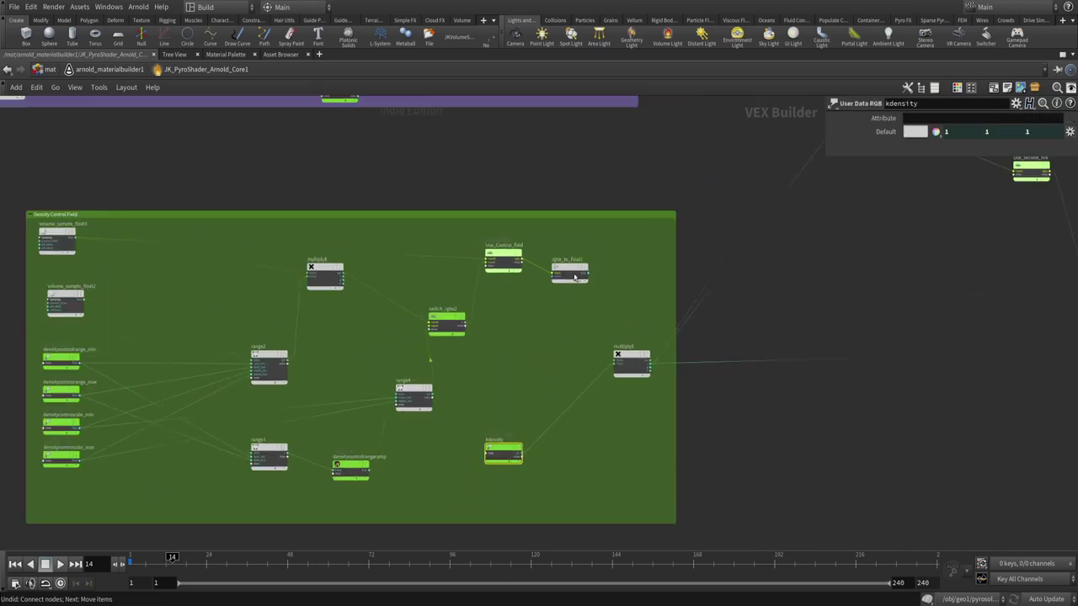
left_click_drag(21, 182, 506, 524)
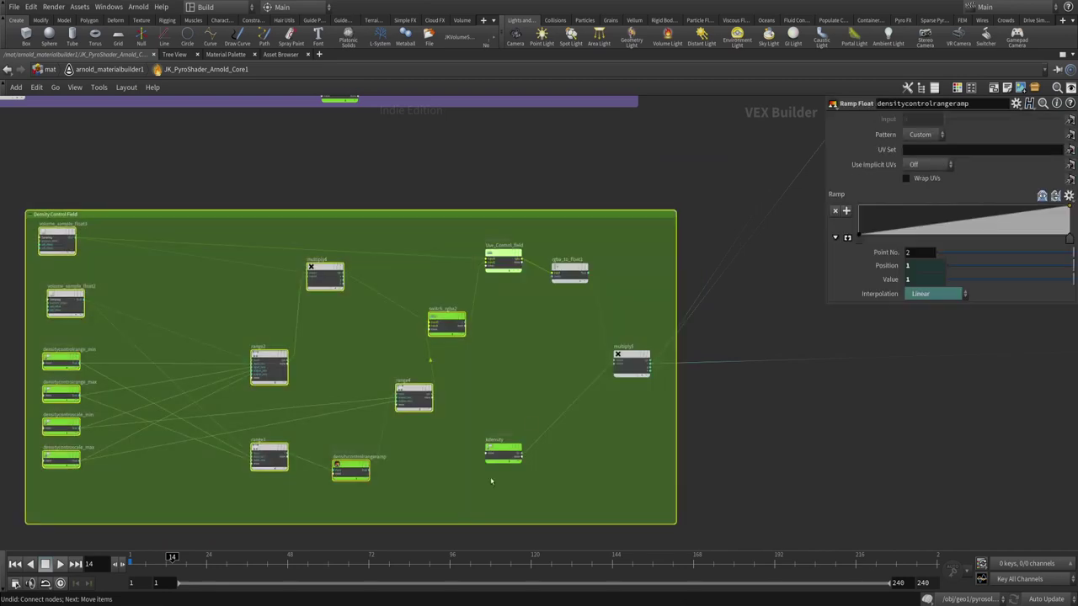
- Follow the box's output wires to the subnet output node and check its outputs
key("u")
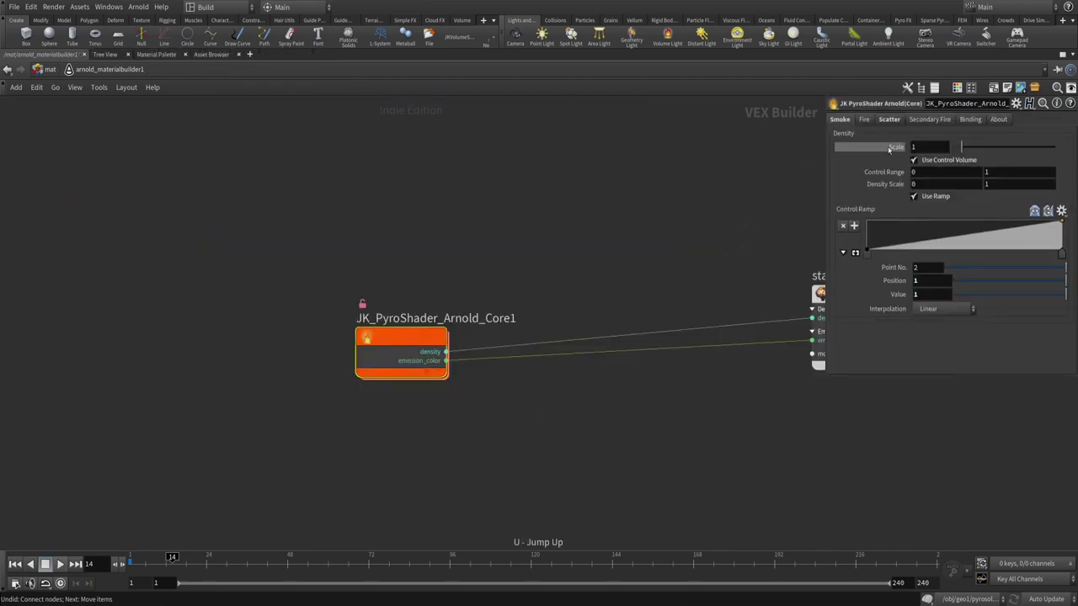
key("i")
middle_click_drag(529, 337, 419, 330)
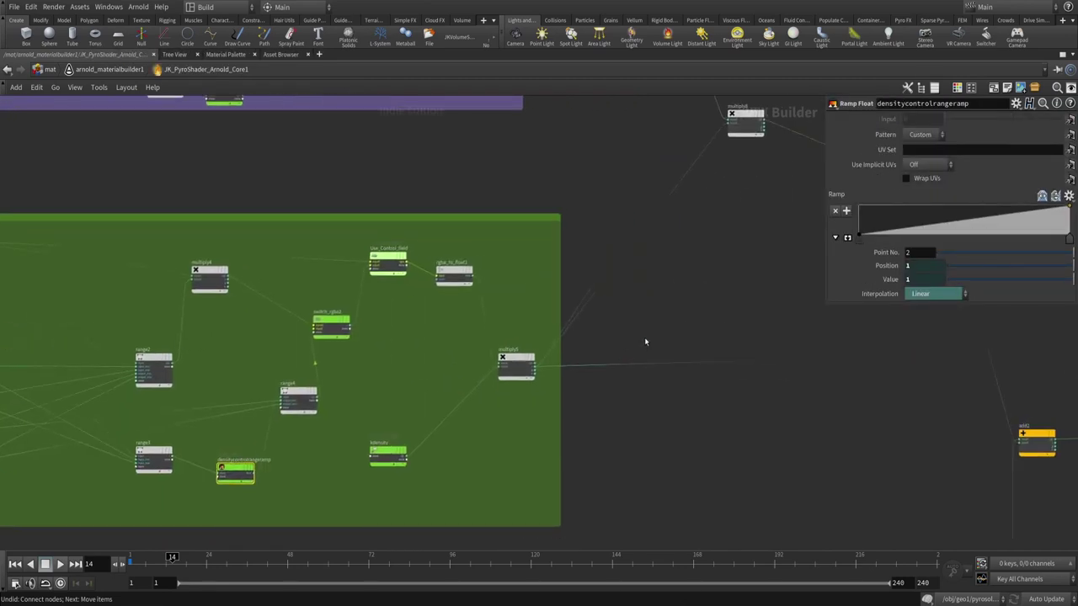
middle_click_drag(667, 411, 475, 437)
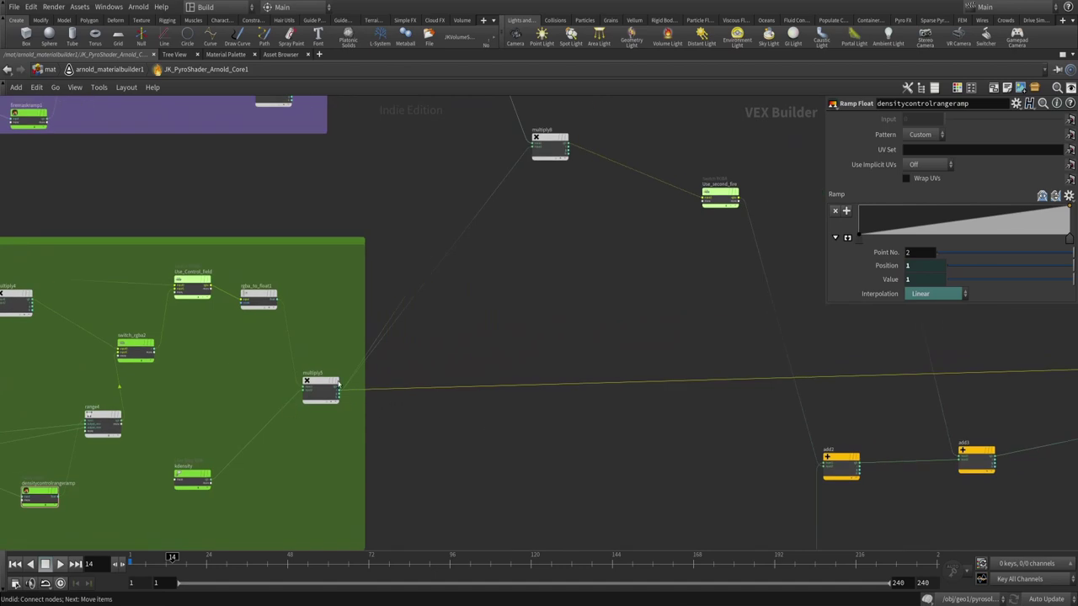
scroll(500, 418, "down", 5)
scroll(567, 402, "up", 5)
left_click(611, 441)
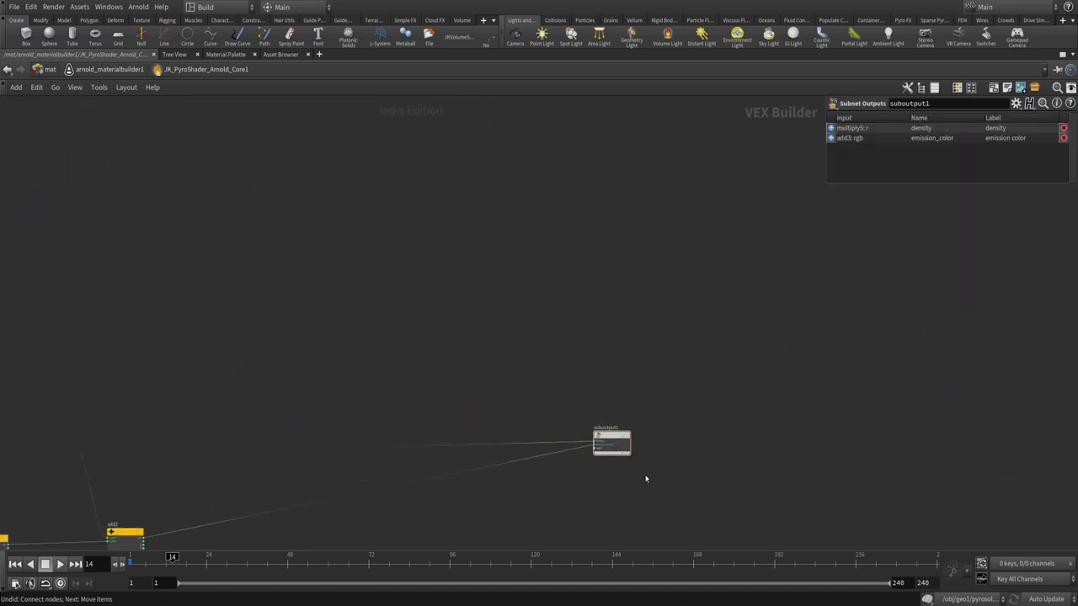
middle_click_drag(646, 477, 700, 433)
- Inspect standard_volume1 in arnold_materialbuilder1, then go back inside JK_PyroShader_Arnold_Core1
key("u")
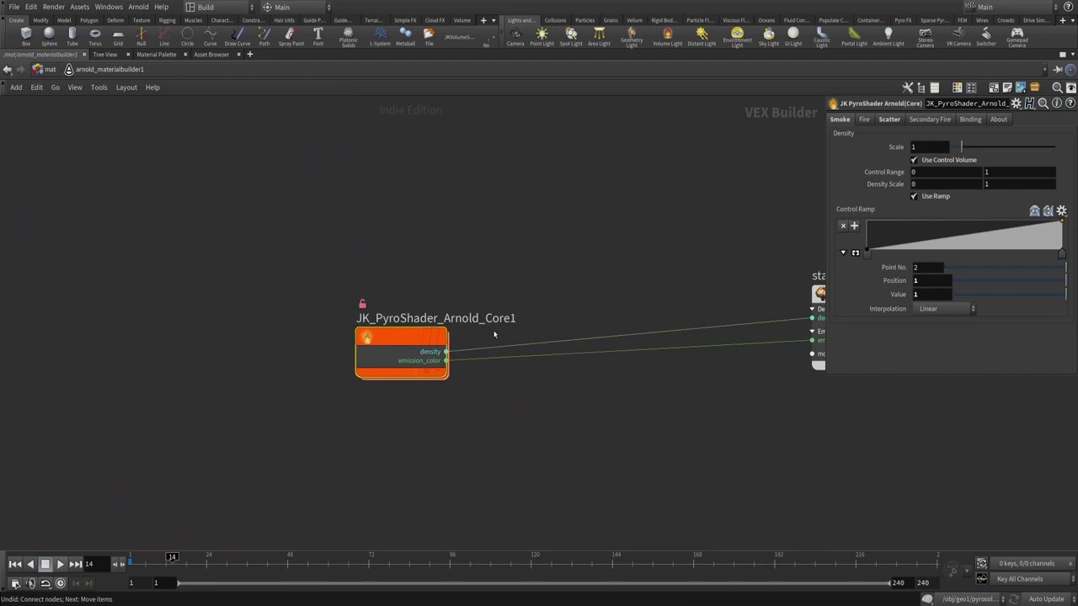
middle_click_drag(727, 243, 492, 276)
left_click(620, 371)
middle_click_drag(290, 314, 615, 300)
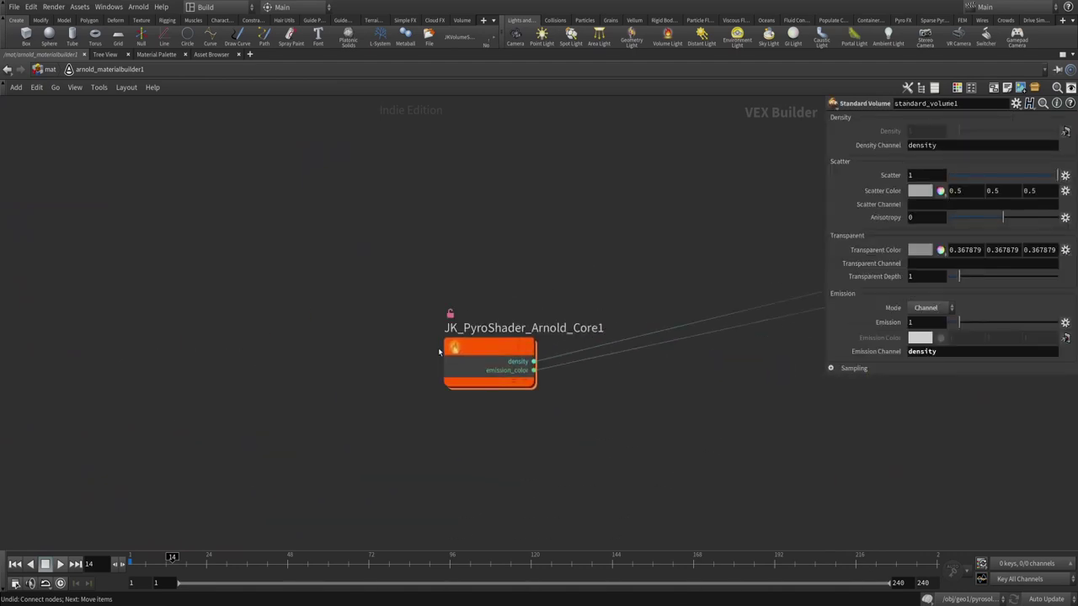
left_click_drag(459, 353, 459, 306)
key("i")
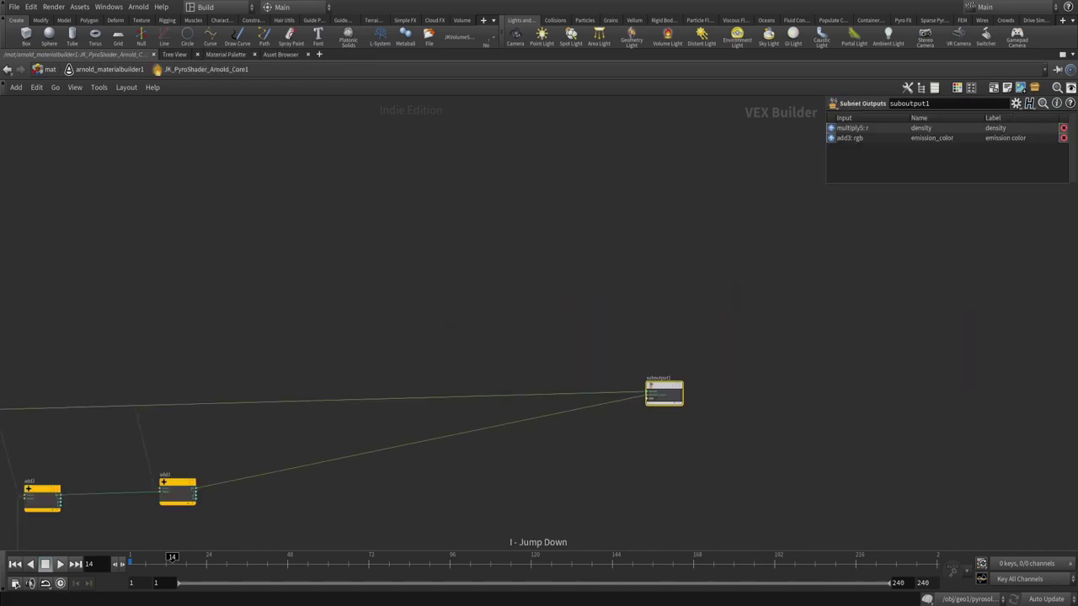
- Mark Scatter as the next topic in the Notepad notes
key("alt+Tab")
key("Up")
key("End")
key("ctrl+shift+Left")
key("ctrl+shift+Left")
key("ctrl+shift+Left")
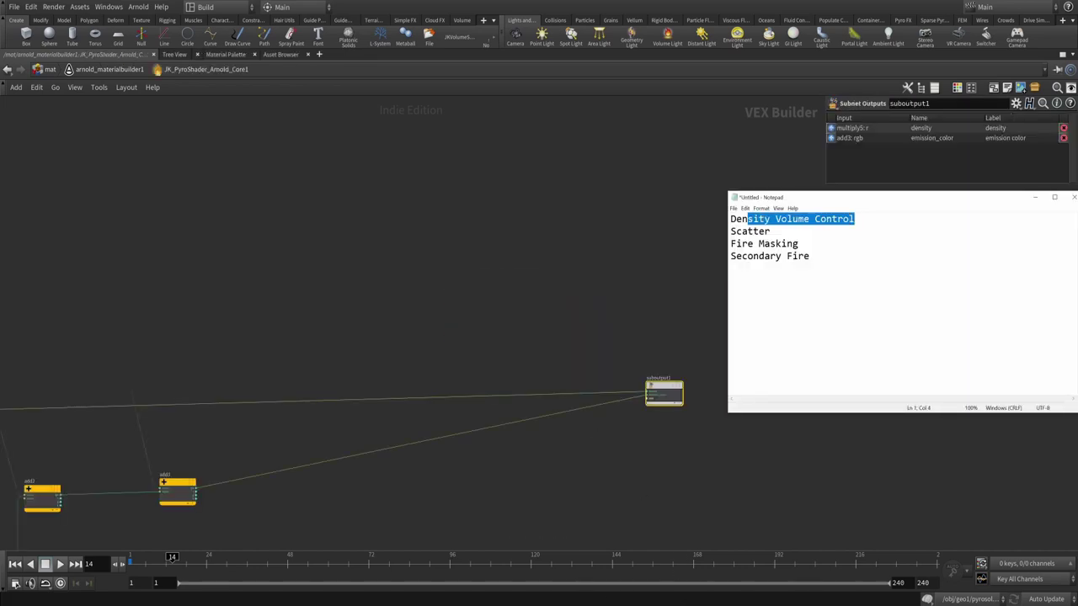
key("Left")
key("Down")
key("shift+End")
key("alt+Tab")
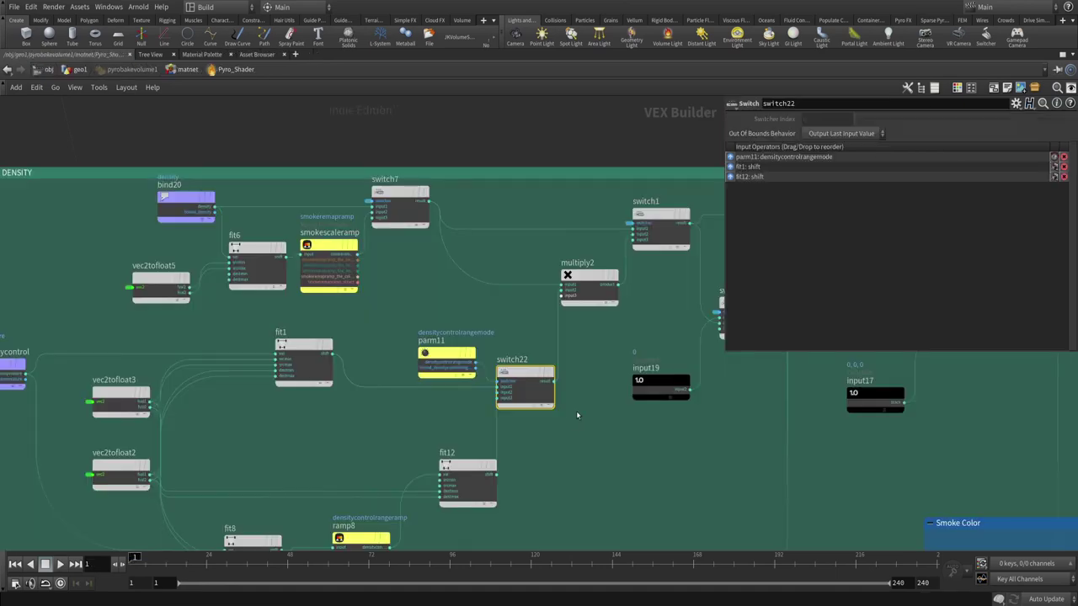
scroll(590, 427, "down", 5)
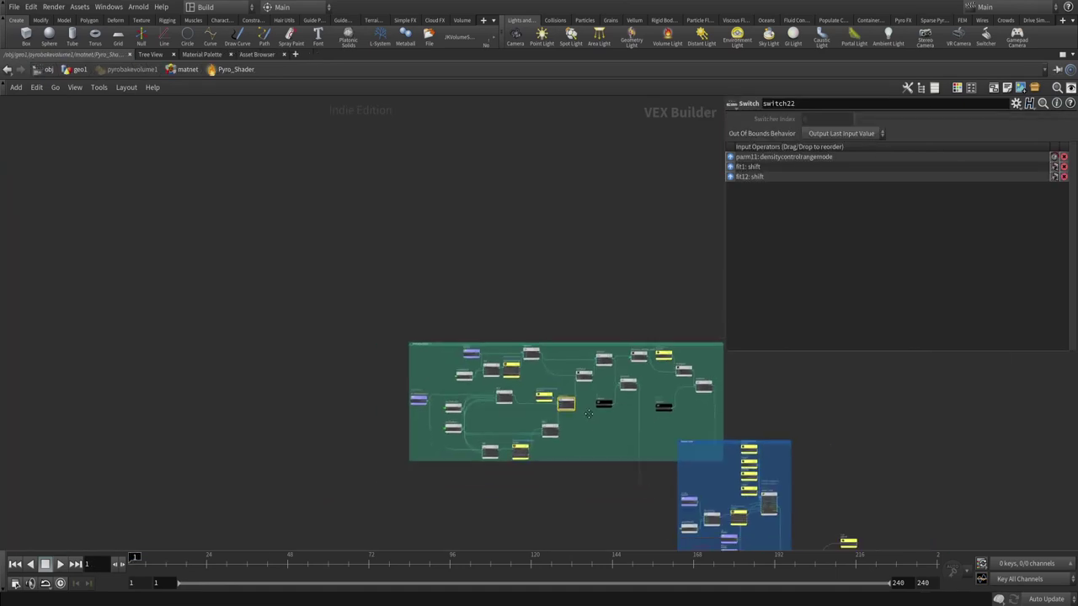
- Zoom to the SCATTER box and inspect the in_scatter bind and scatter snippet code
middle_click_drag(510, 358, 330, 227)
scroll(367, 215, "up", 5)
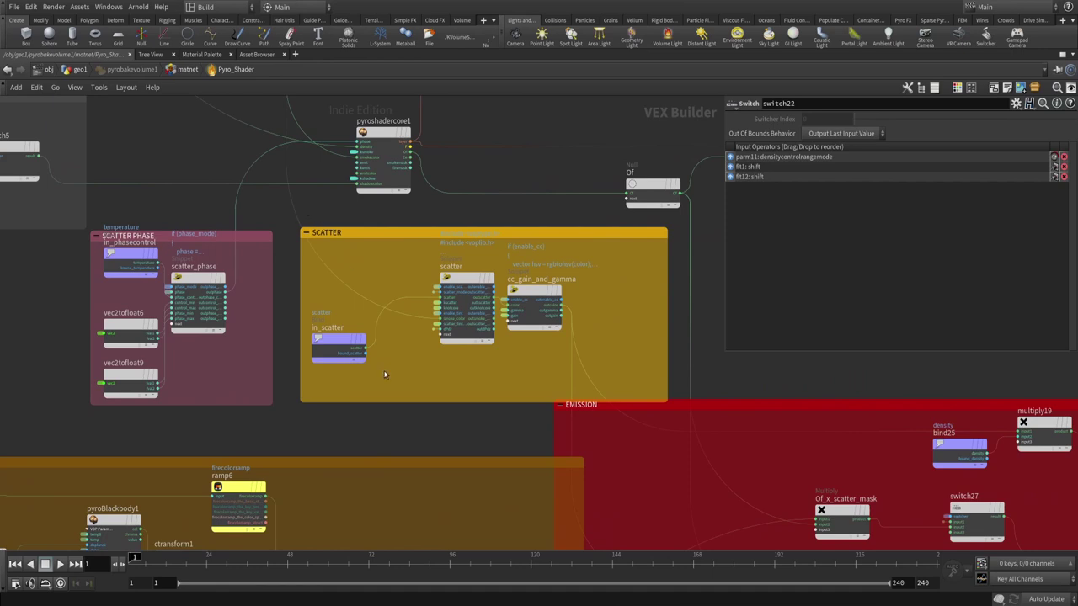
left_click(337, 343)
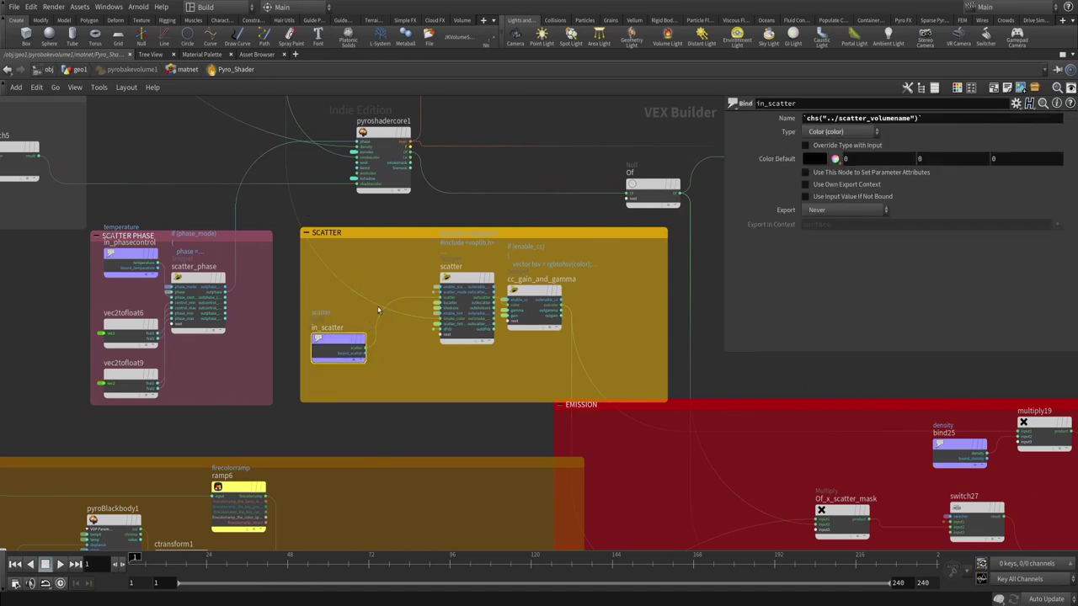
left_click_drag(409, 263, 557, 341)
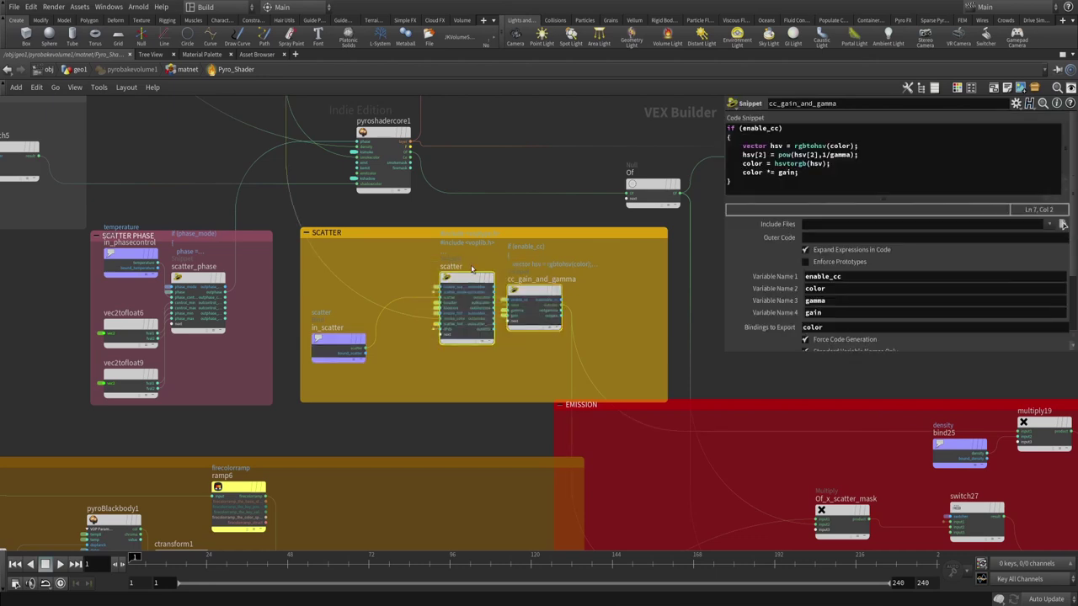
left_click(486, 328)
key("Tab")
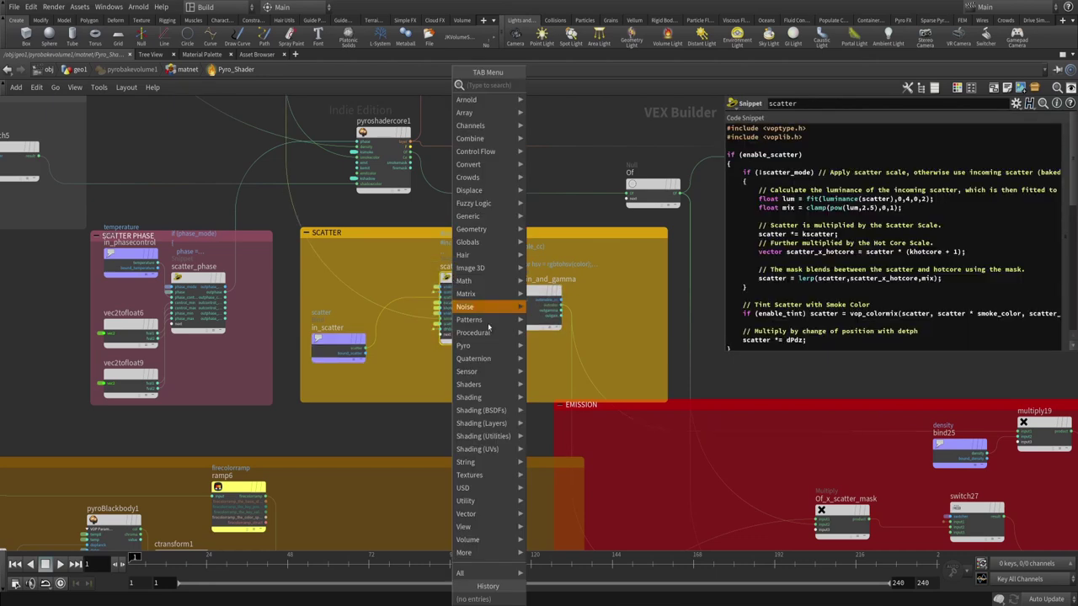
left_click(613, 282)
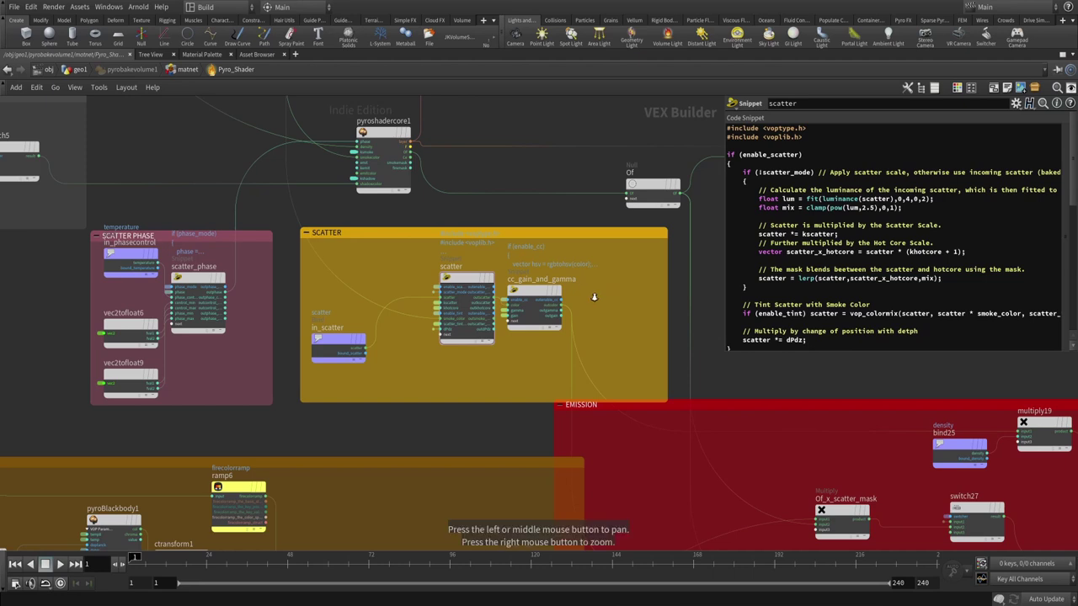
- Compare in_scatter's parameters with the scatter and cc_gain_and_gamma snippet code
scroll(599, 289, "up", 3)
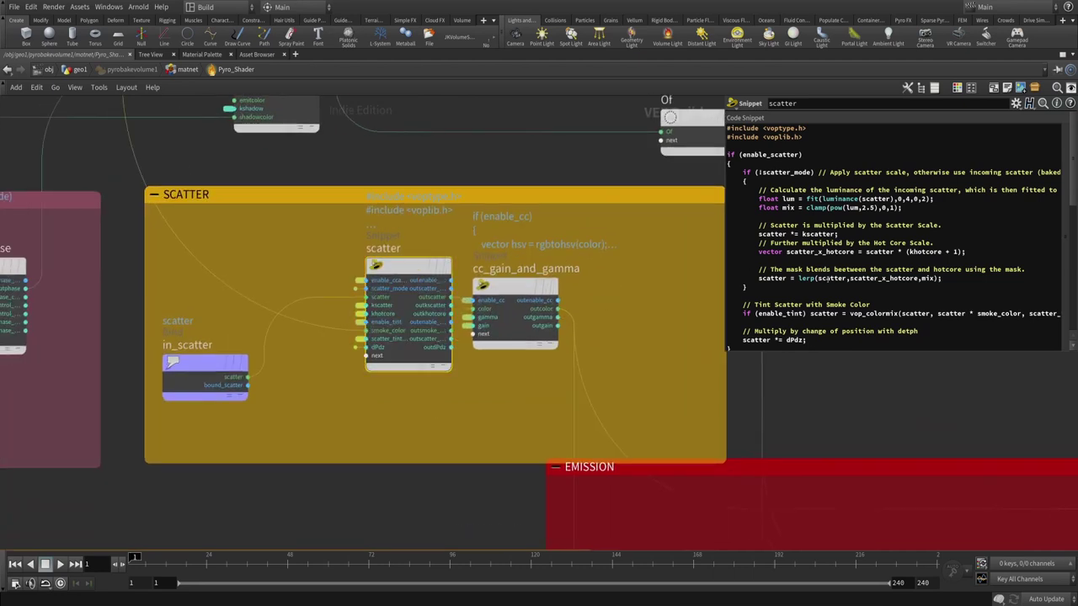
left_click(236, 375)
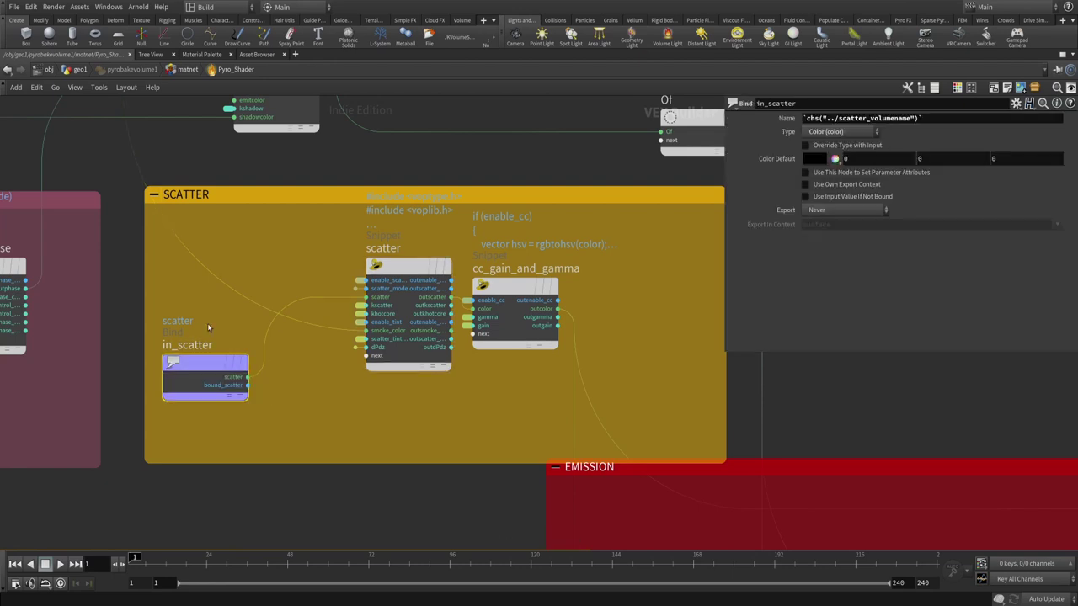
left_click(409, 312)
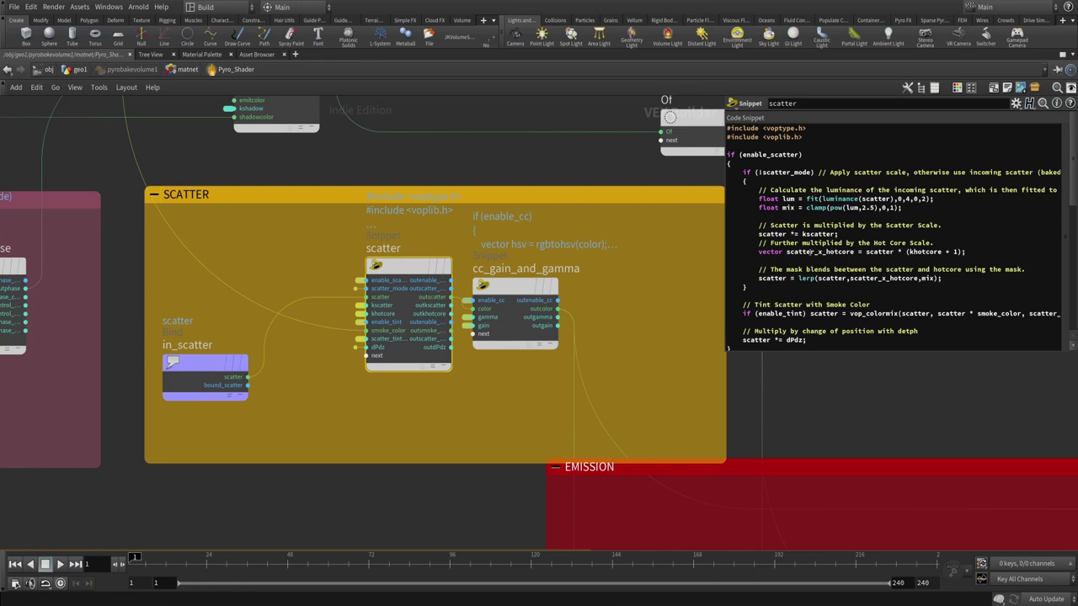
left_click(499, 288)
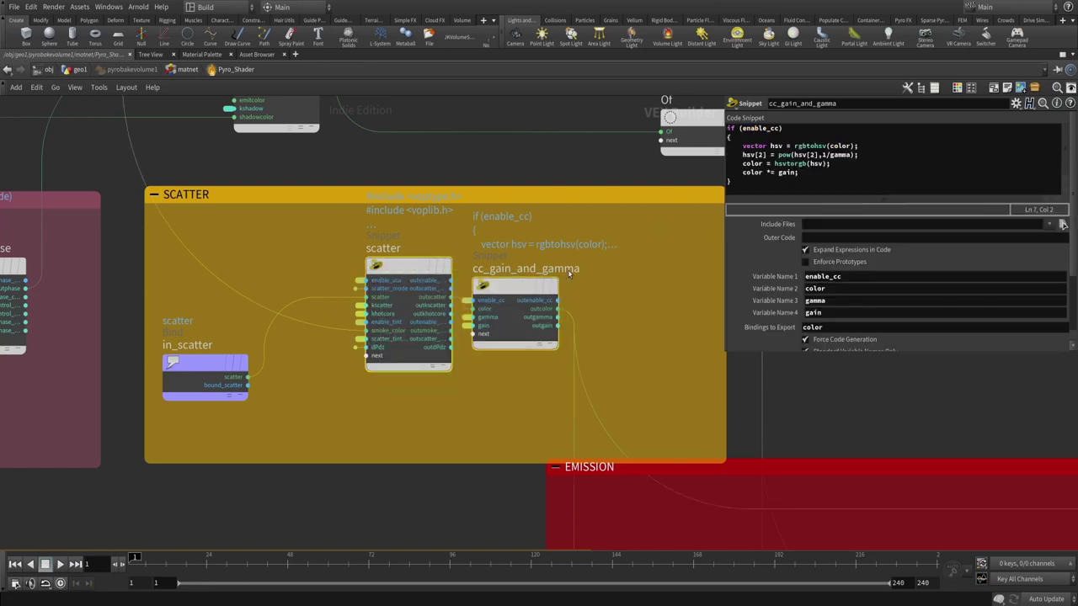
left_click(404, 332)
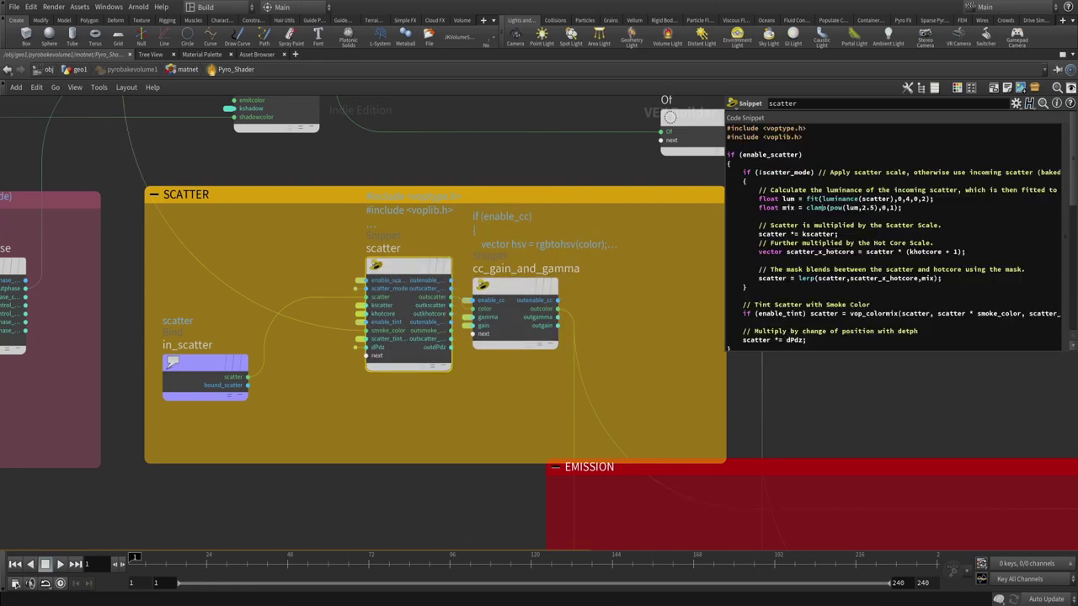
- Check the Pyro_Shader's Scatter settings, then dive in and view in_scatter's bind name
key("u")
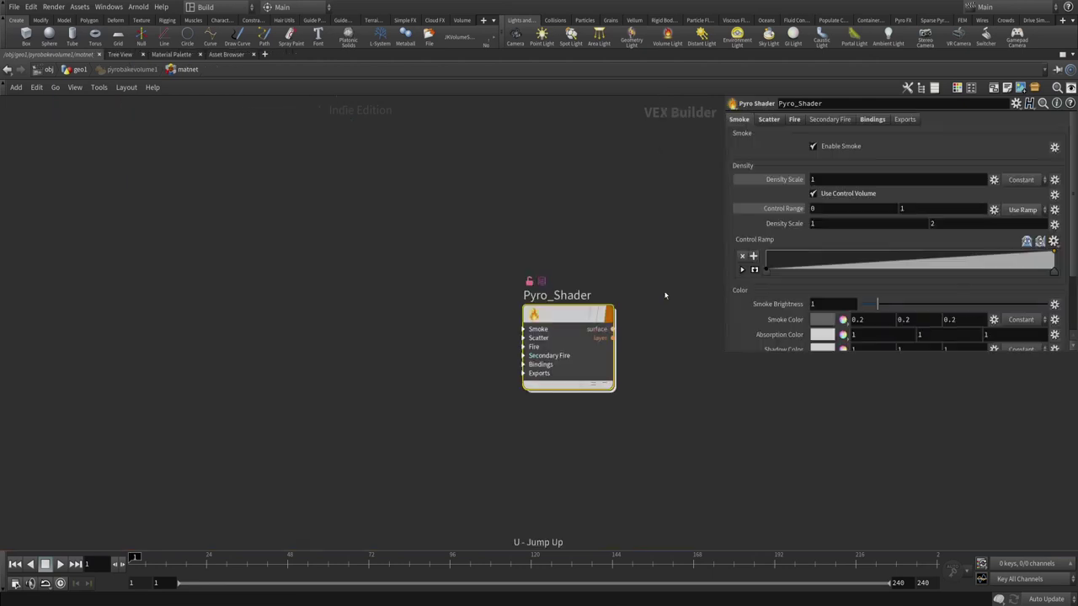
left_click(769, 123)
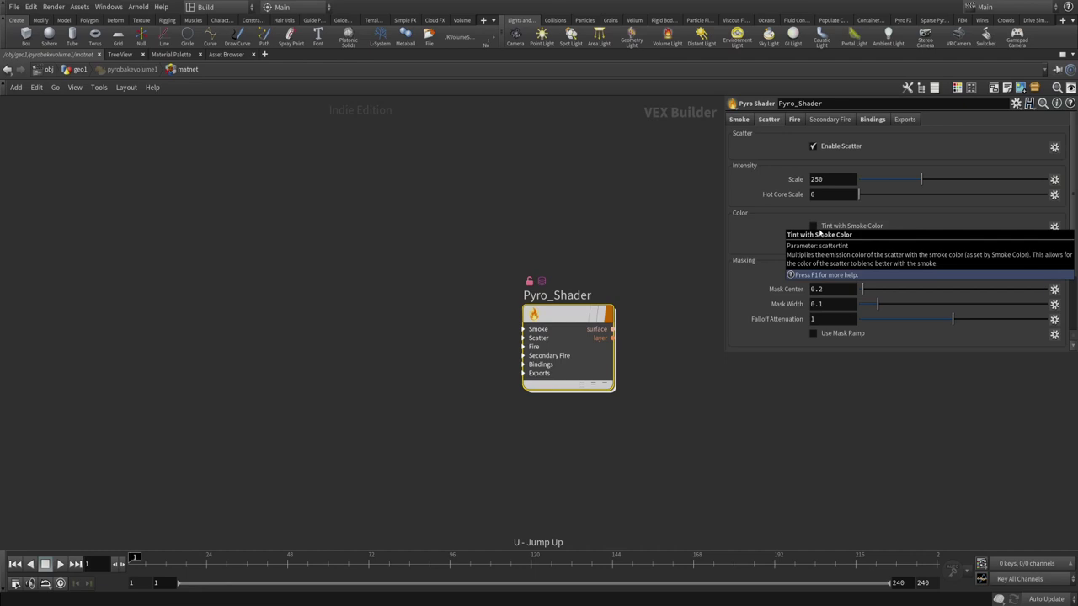
left_click_drag(638, 289, 531, 400)
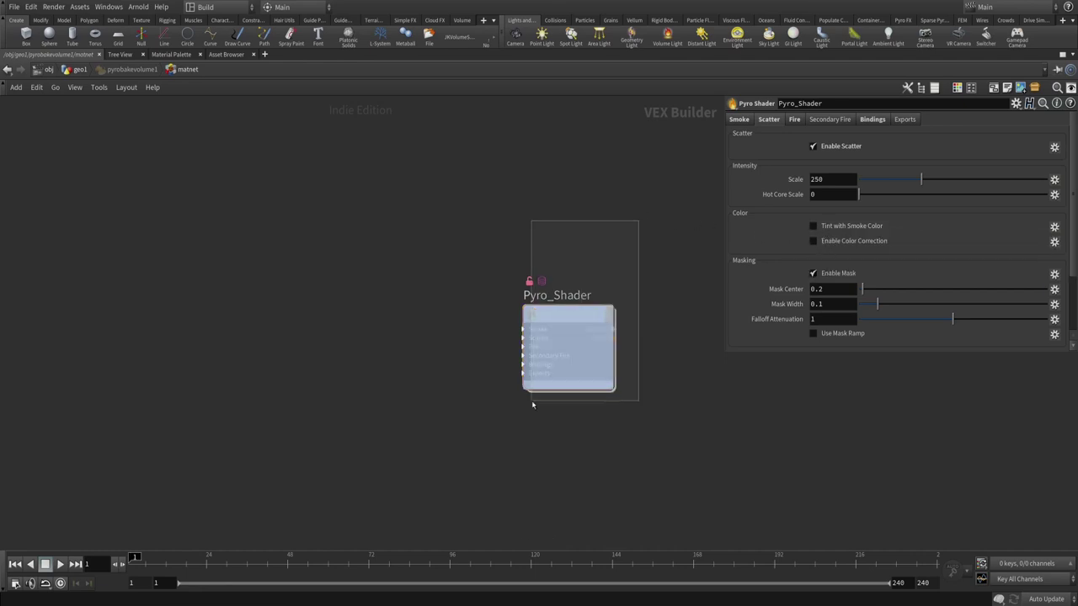
key("i")
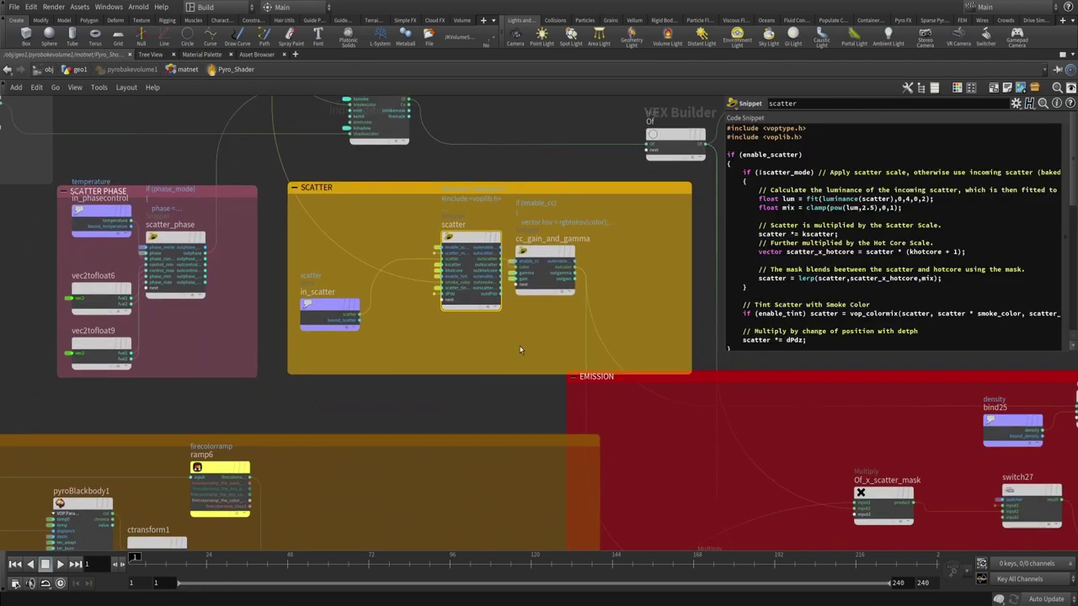
middle_click_drag(380, 346, 480, 356)
left_click(427, 318)
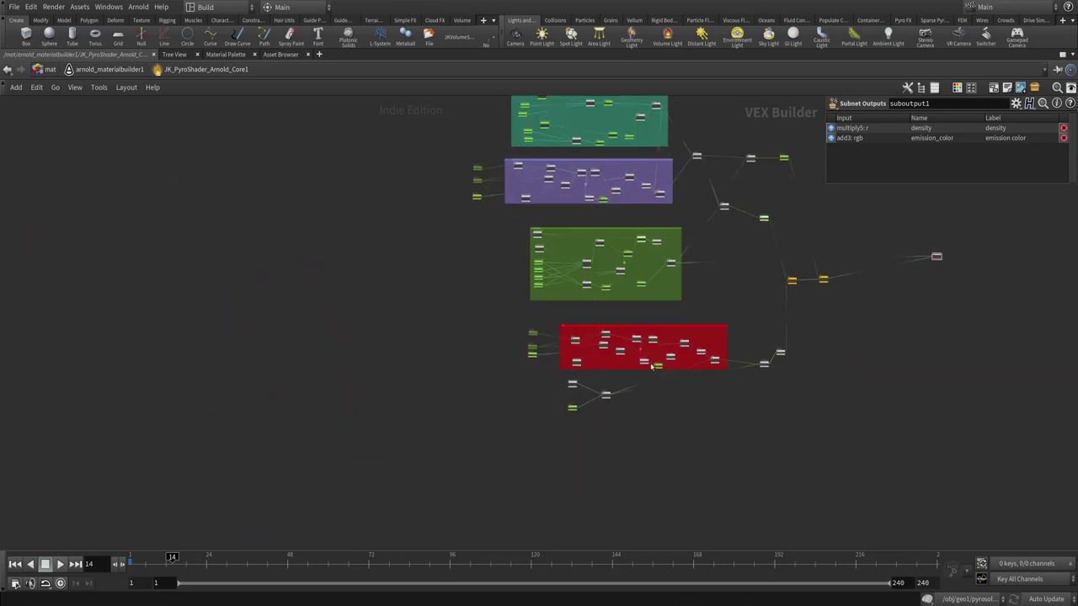
- Inspect volume_sample_rgb1's scatter channel sampling and kscatter's user data settings
scroll(593, 384, "up", 2)
middle_click_drag(600, 376, 554, 388)
left_click(507, 328)
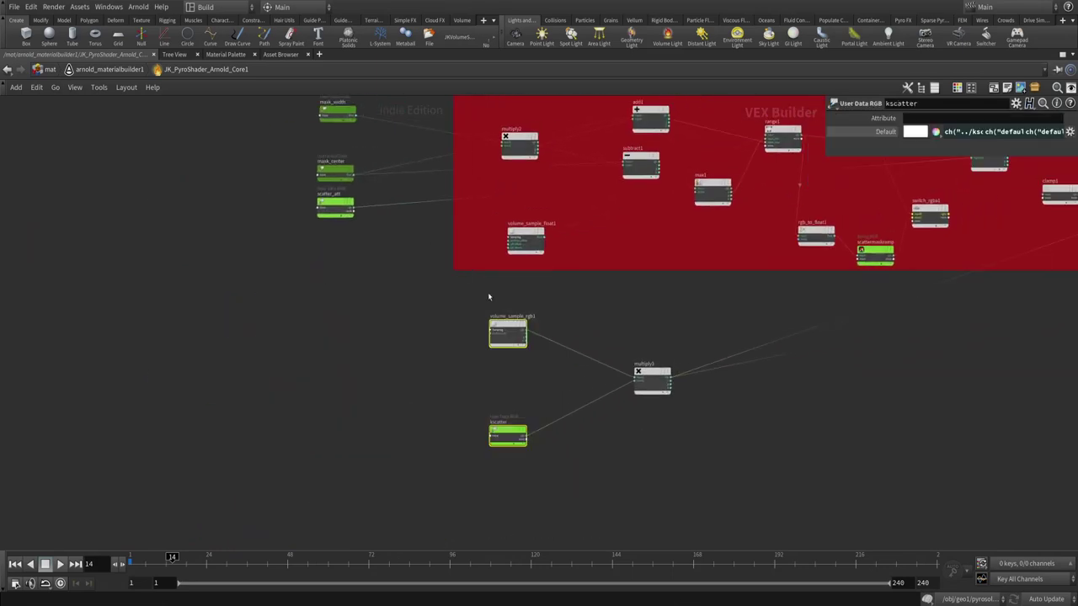
scroll(522, 335, "up", 2)
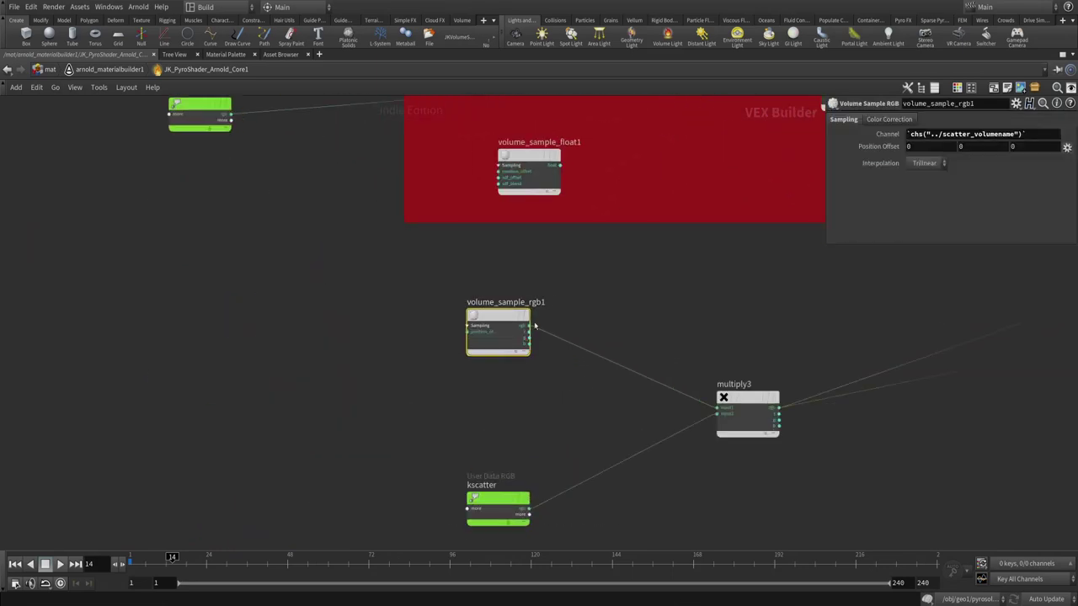
left_click(884, 134)
middle_click_drag(705, 322, 660, 296)
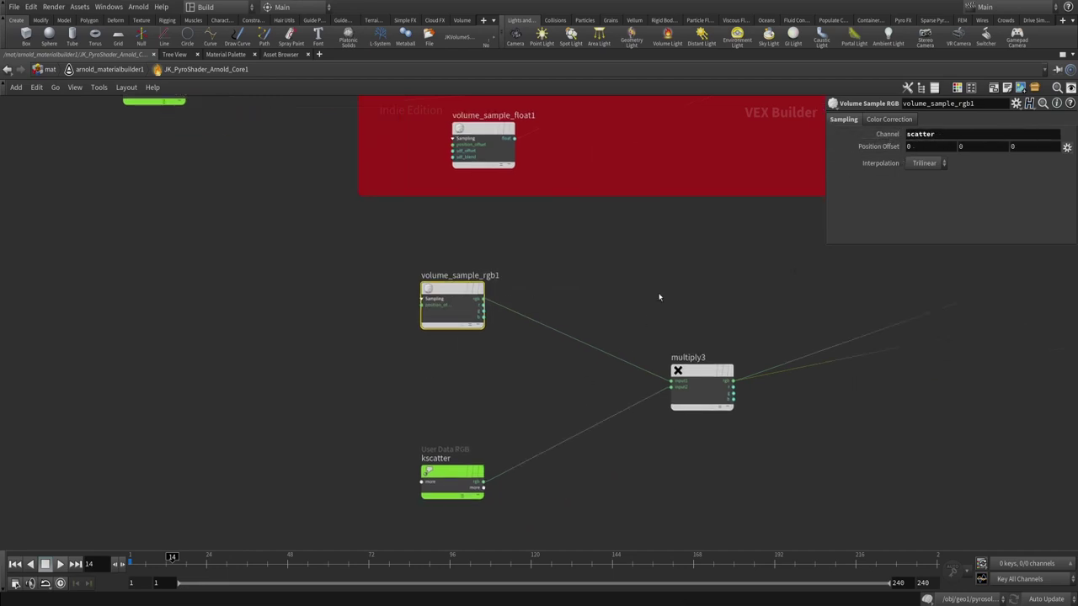
left_click(476, 472)
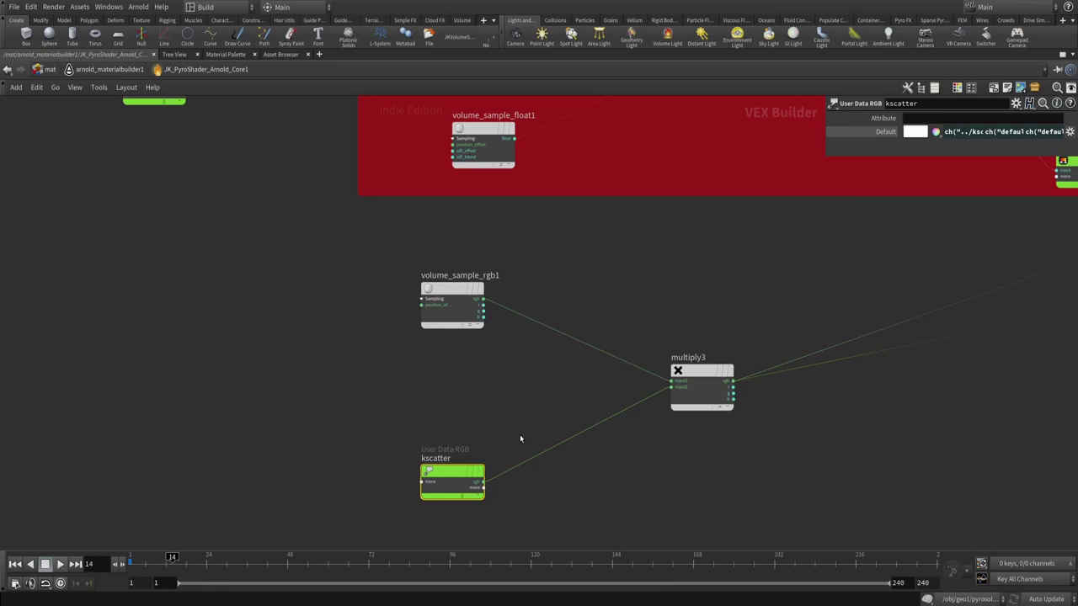
- Review the Arnold core's Scatter settings, then go back to the Pyro_Shader network
key("u")
left_click(889, 121)
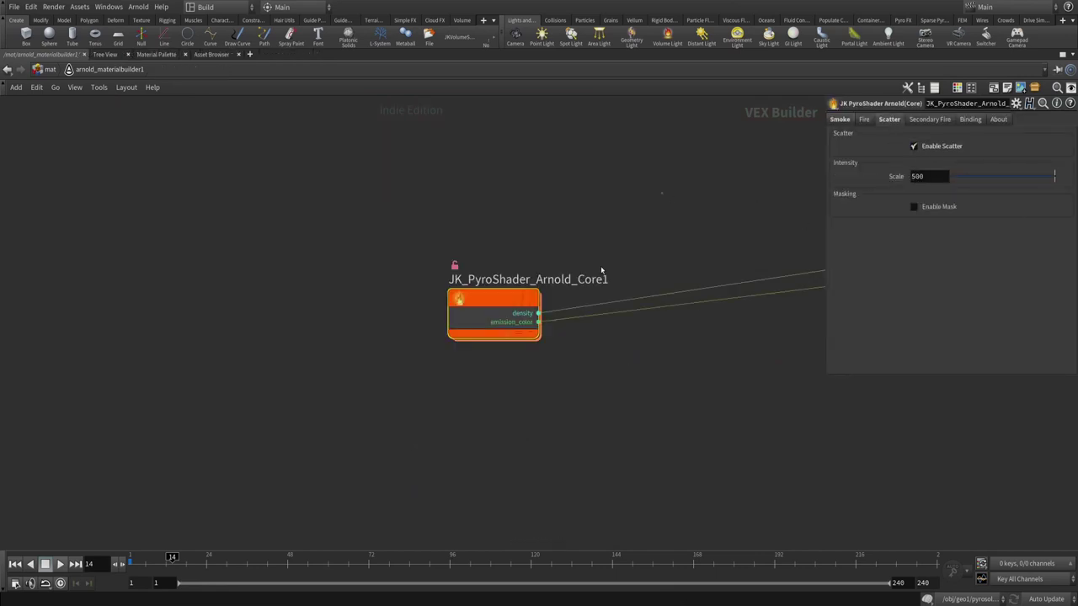
left_click(467, 396)
key("i")
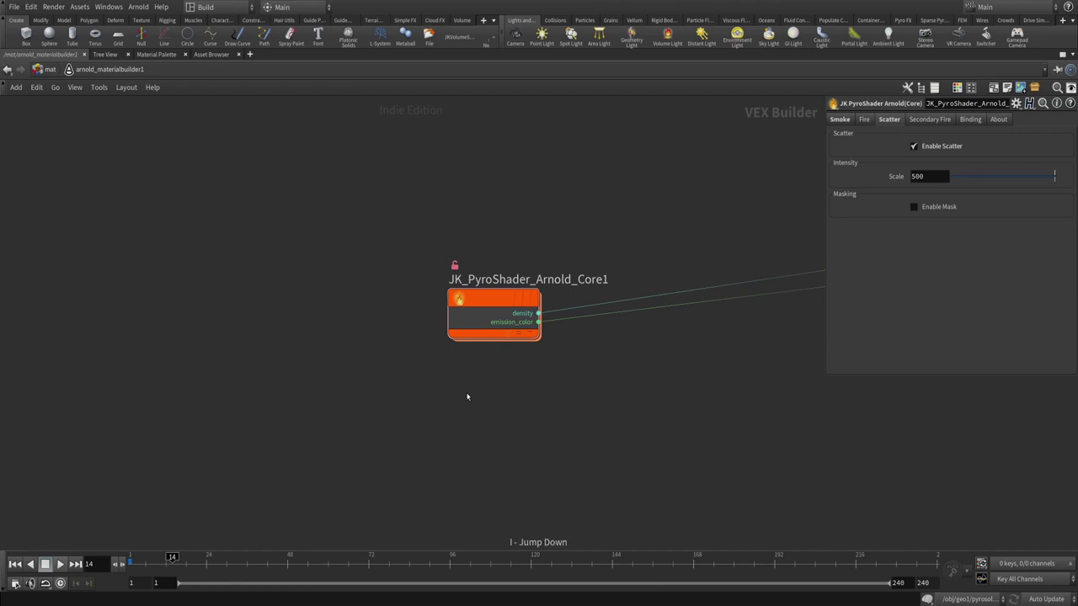
key("i")
key("h")
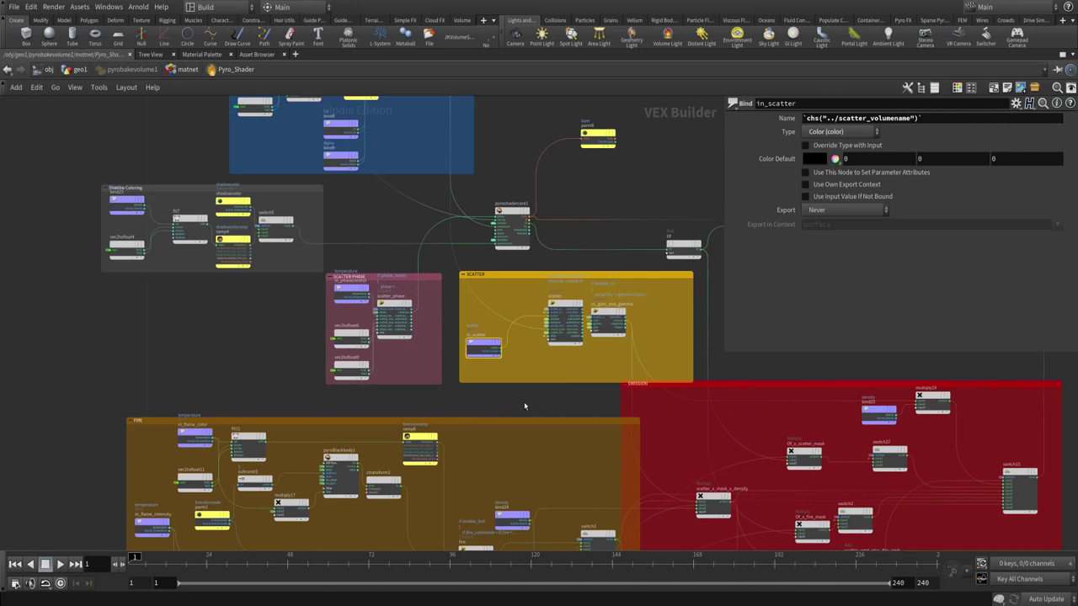
- Inspect in_primarymaskcontrol and the fit function in get_mask_min_max's code
middle_click_drag(524, 402, 524, 140)
scroll(396, 415, "up", 3)
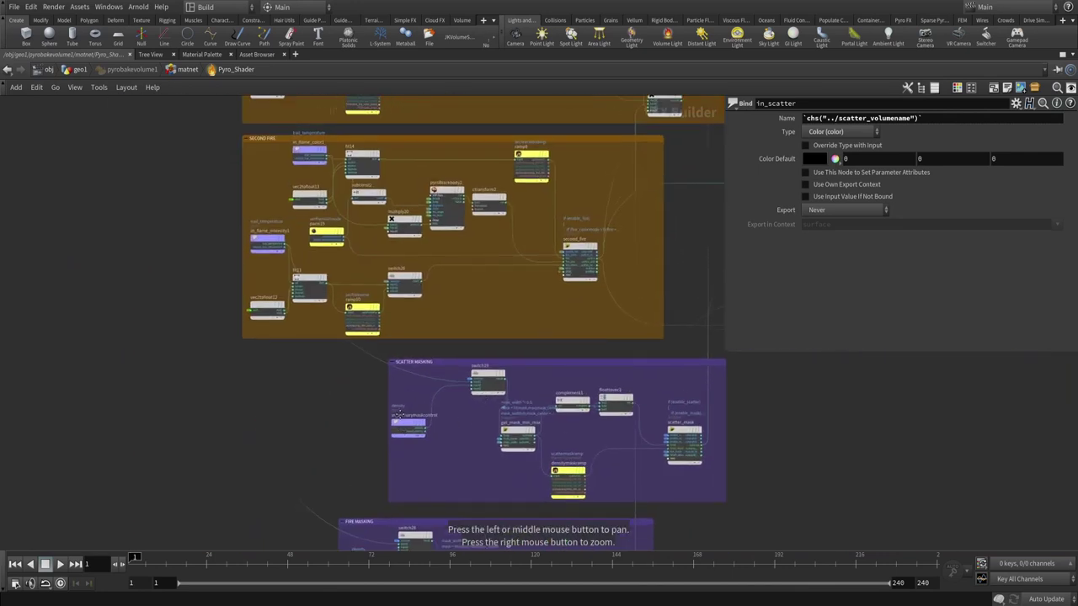
scroll(436, 380, "up", 4)
scroll(336, 393, "down", 1)
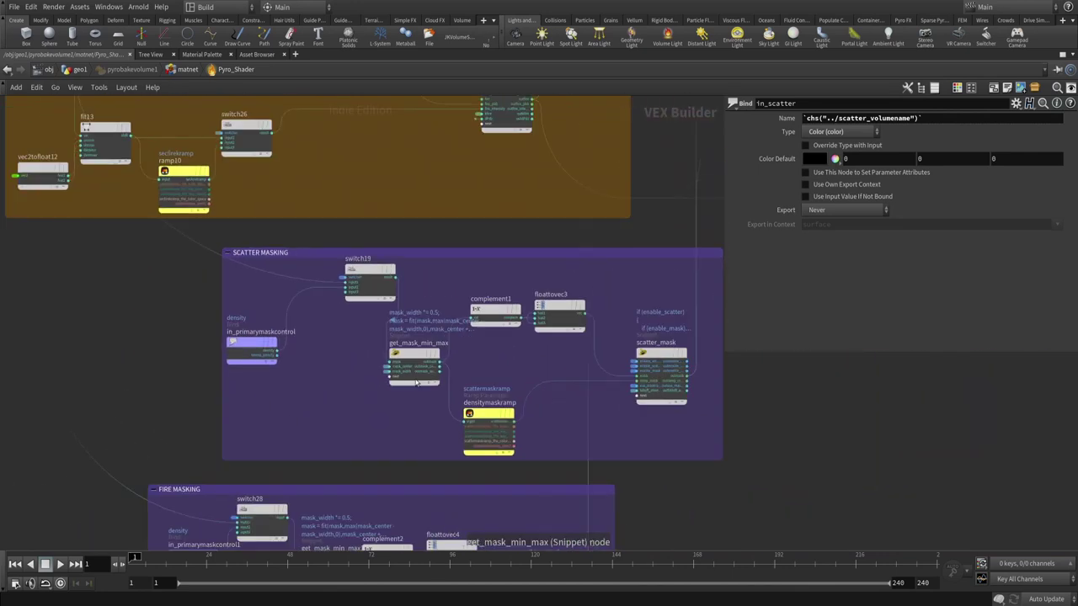
left_click(271, 360)
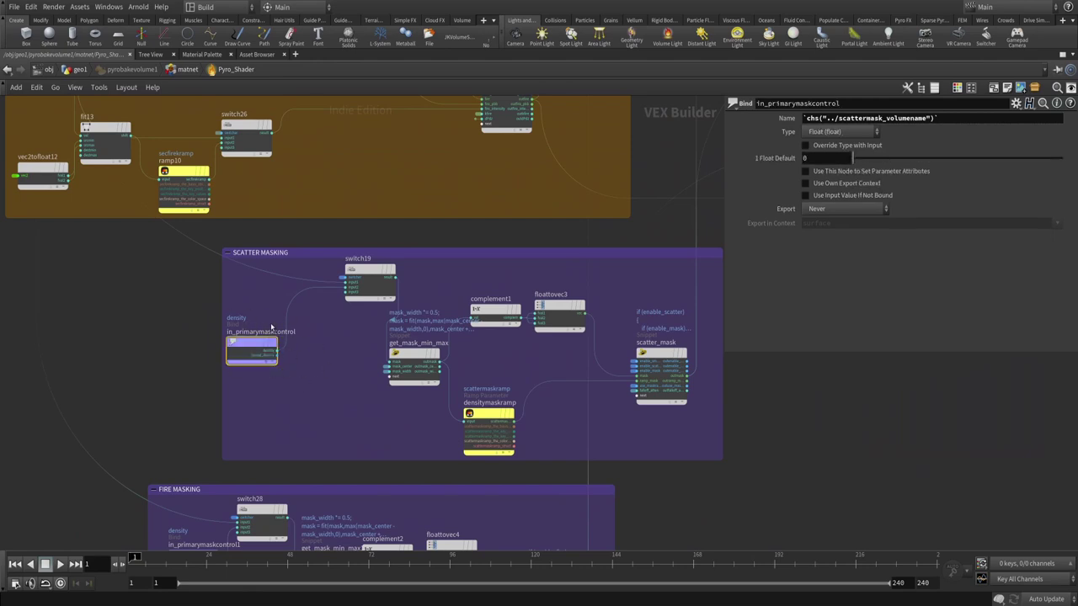
left_click(411, 357)
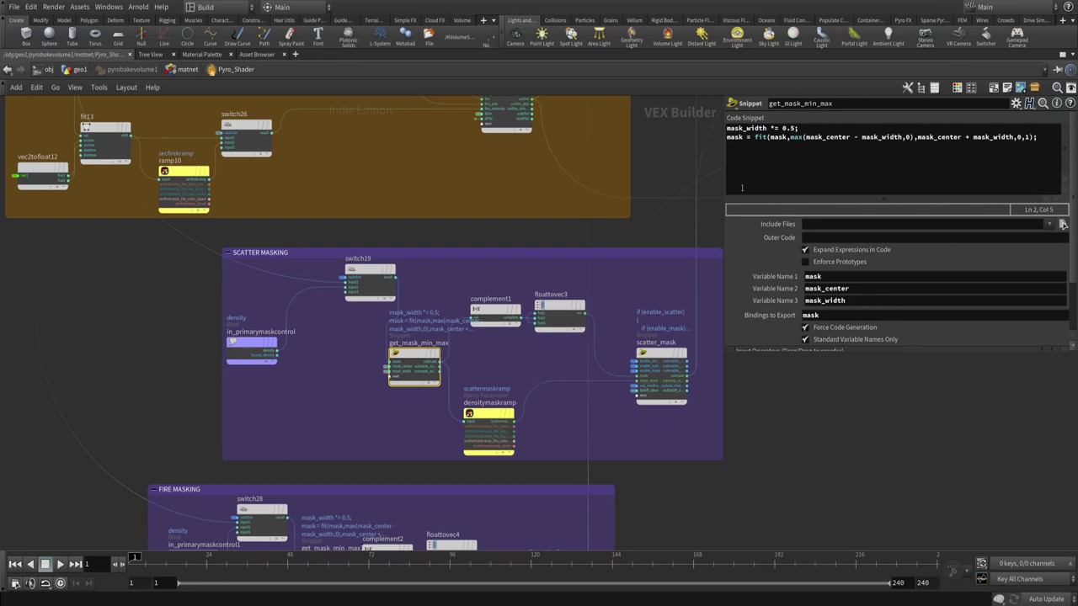
double_click(756, 136)
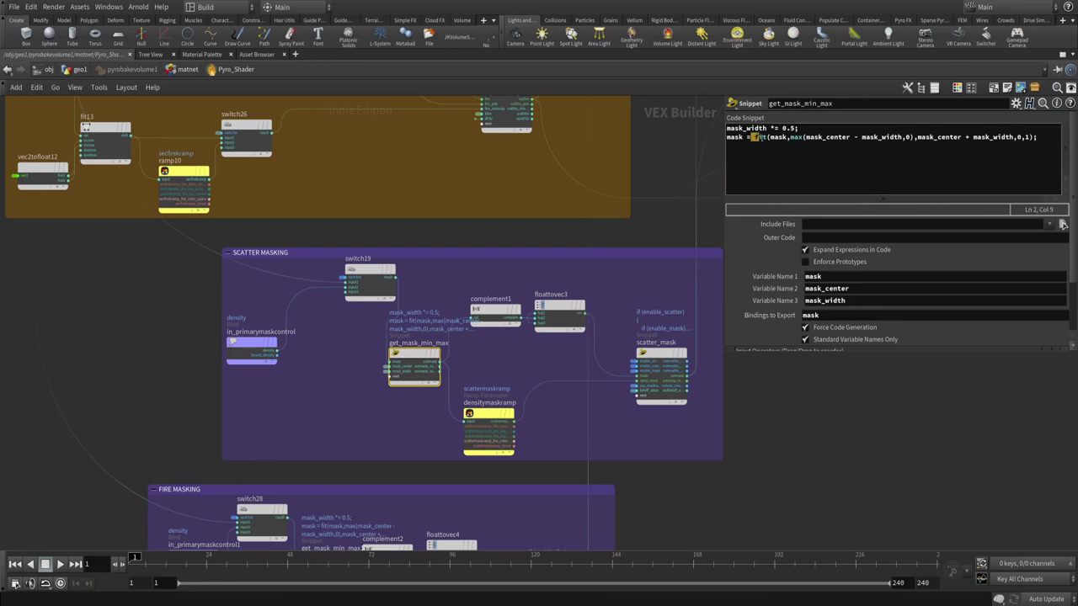
- Study the snippet's fit expression, deleting the code and restoring it with undo
key("u")
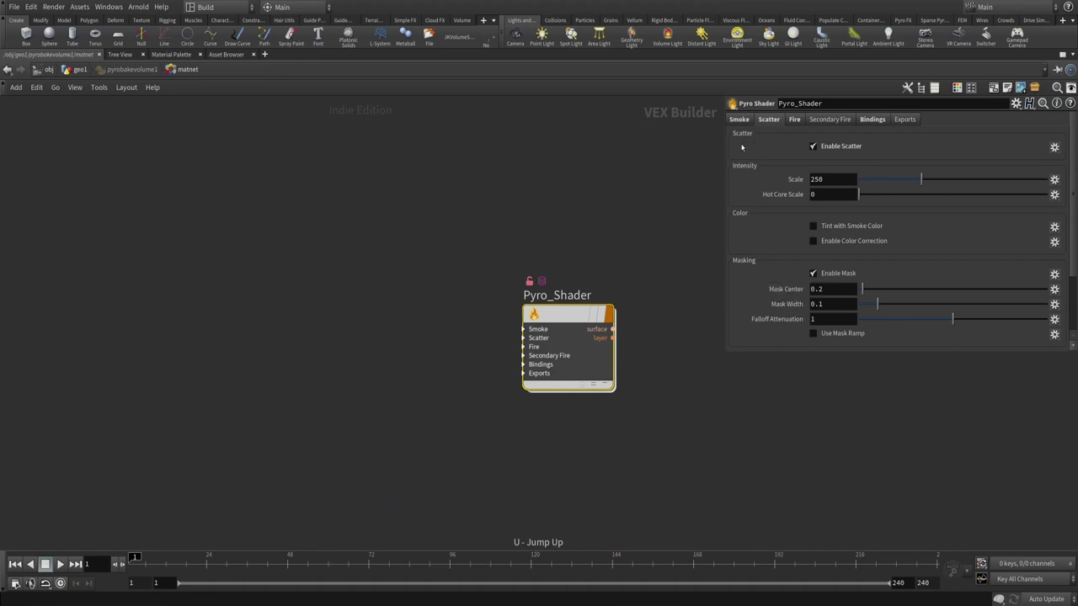
key("i")
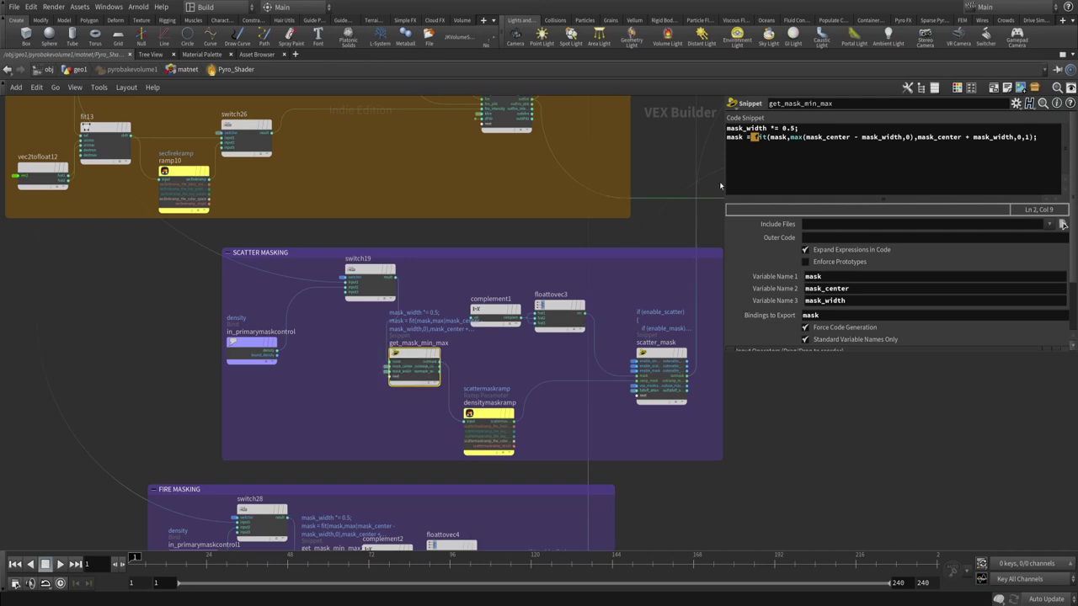
left_click_drag(761, 136, 851, 137)
left_click(872, 140)
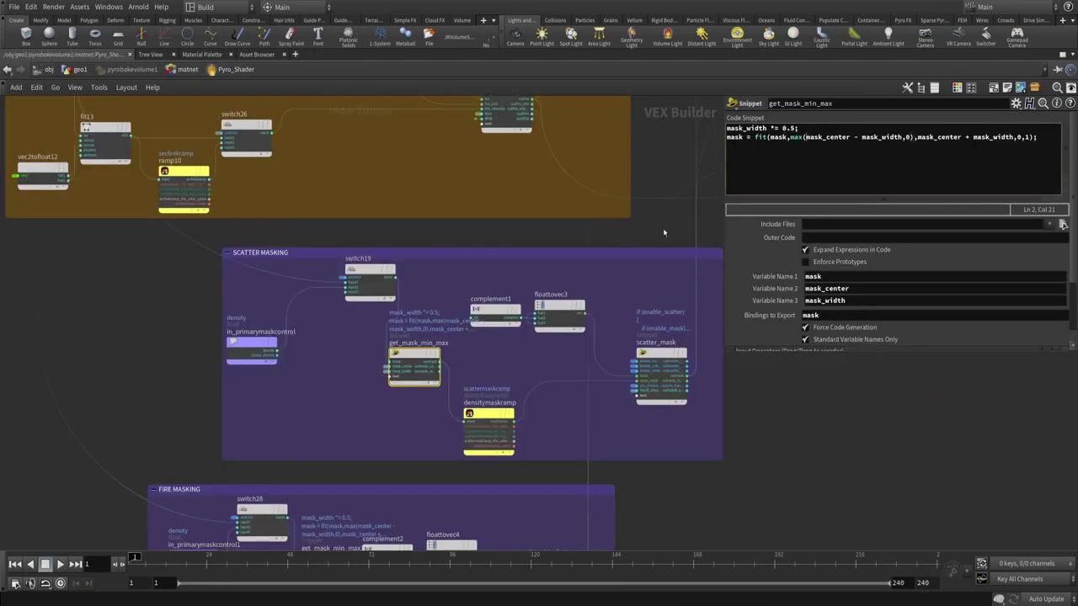
left_click_drag(1038, 137, 717, 133)
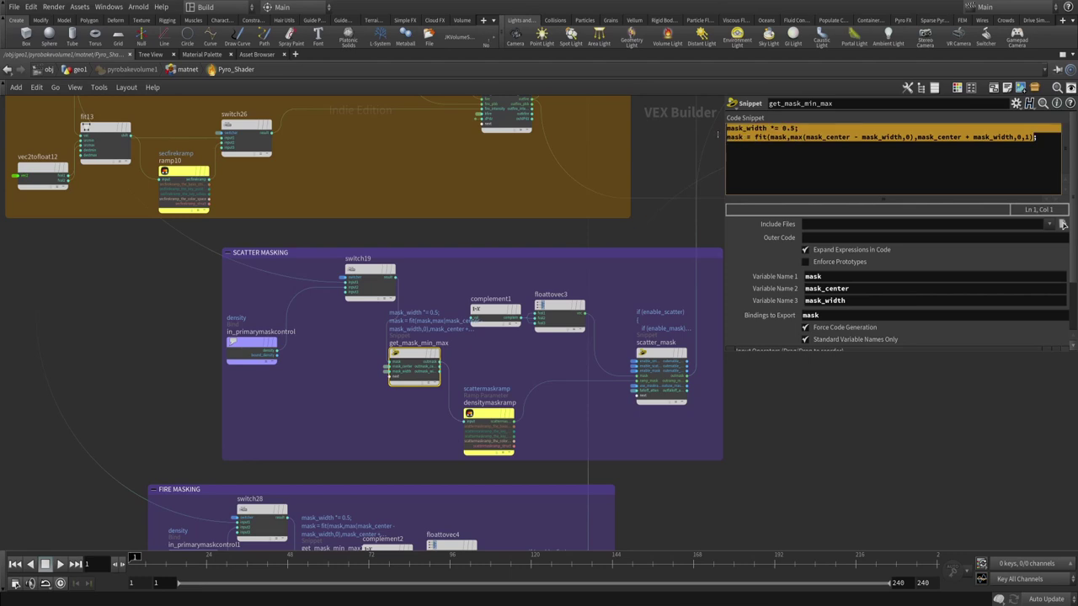
left_click(838, 145)
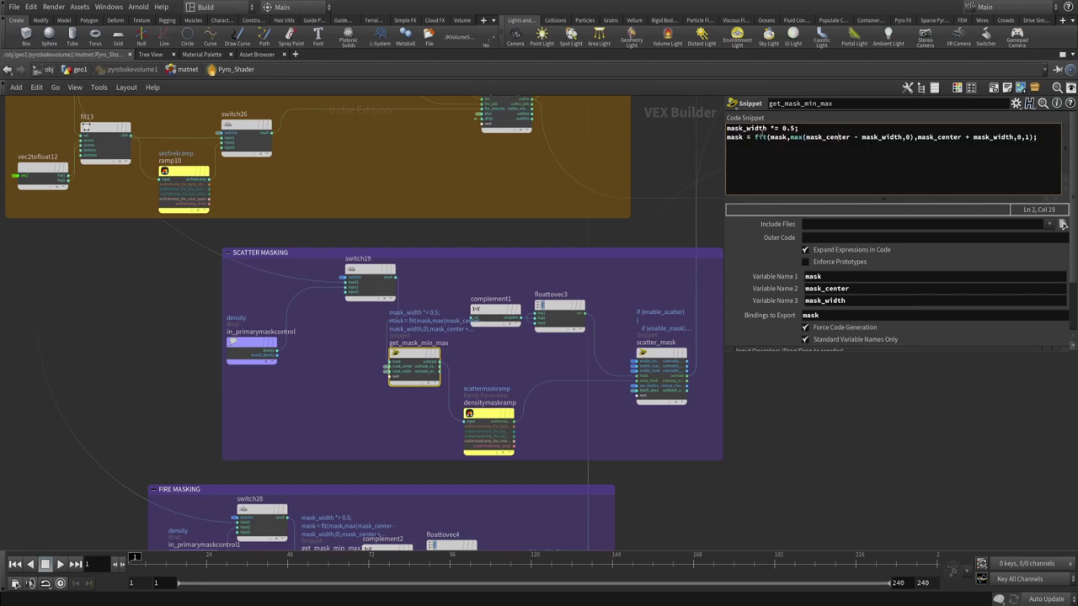
key("ctrl+a")
key("BackSpace")
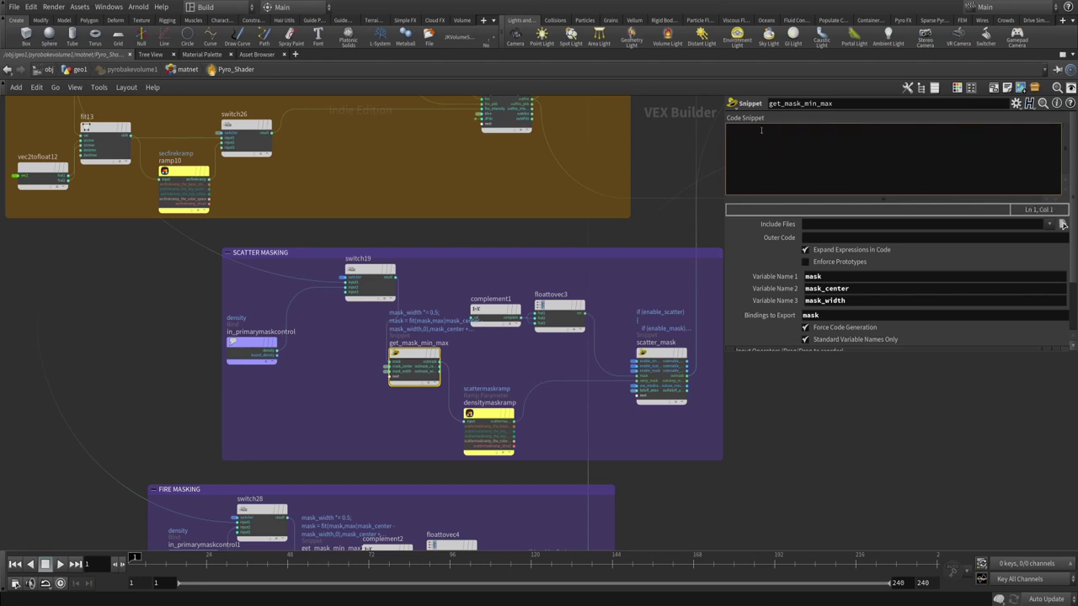
key("ctrl+z")
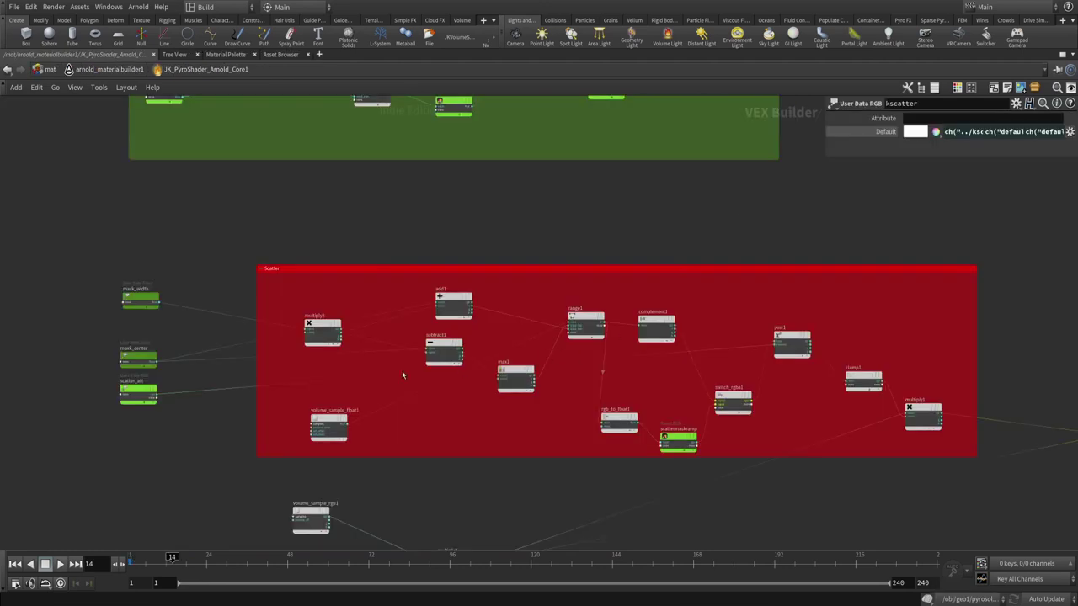
middle_click_drag(303, 275, 411, 275)
scroll(412, 275, "up", 3)
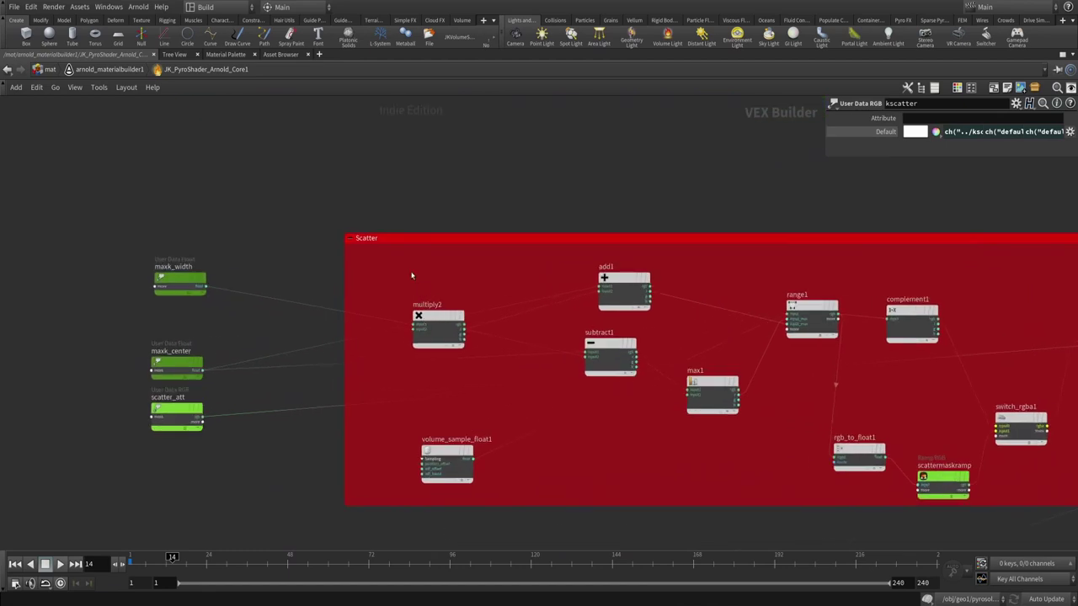
left_click(438, 327)
middle_click_drag(489, 298, 536, 289)
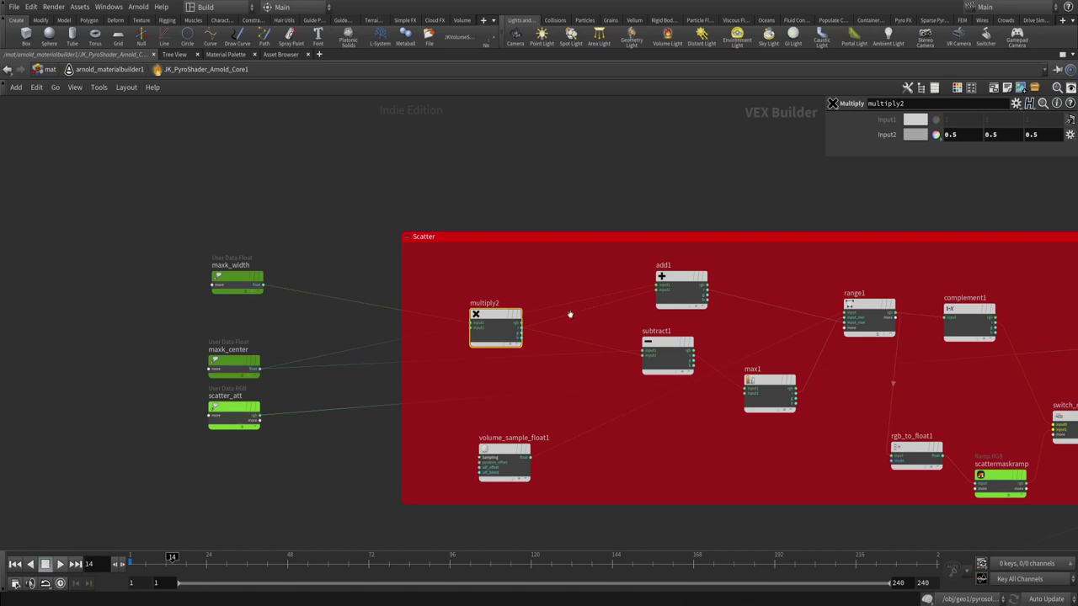
scroll(522, 323, "up", 4)
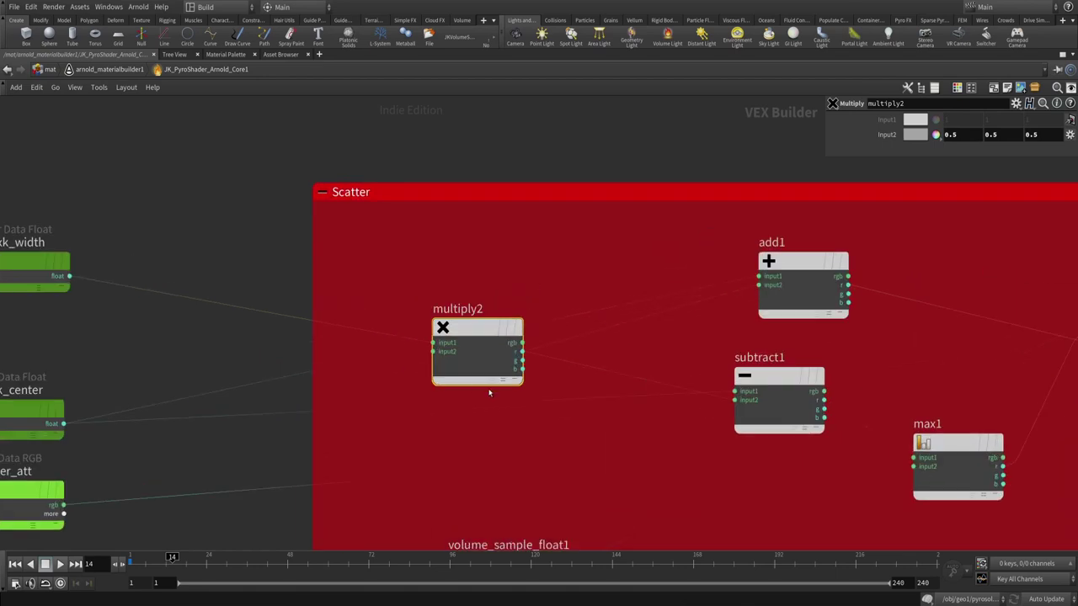
scroll(530, 294, "down", 3)
scroll(531, 294, "up", 2)
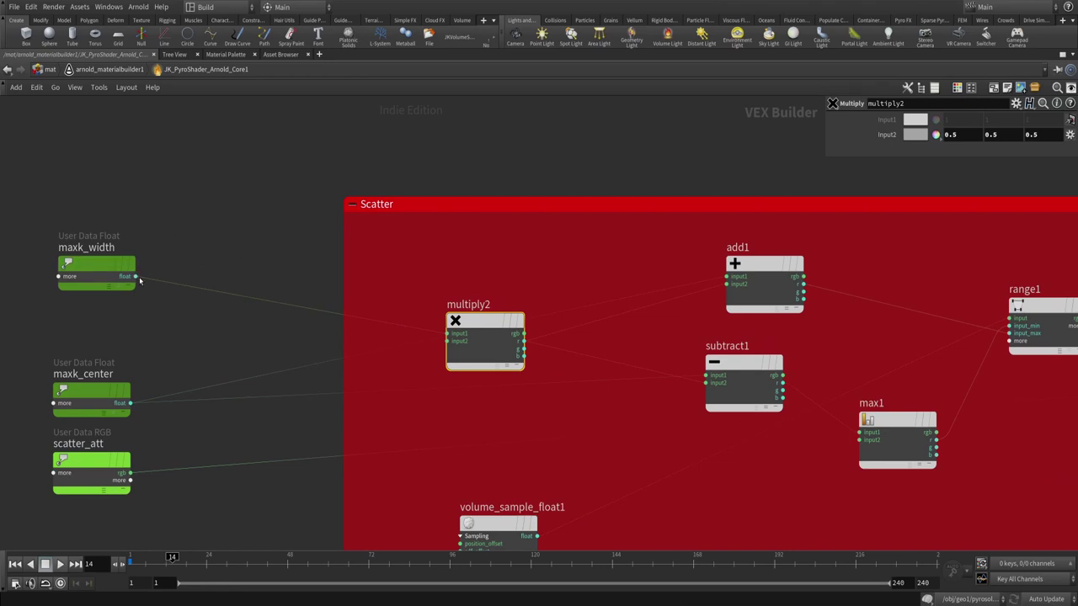
left_click_drag(170, 223, 30, 329)
left_click_drag(426, 271, 523, 376)
scroll(431, 293, "up", 1)
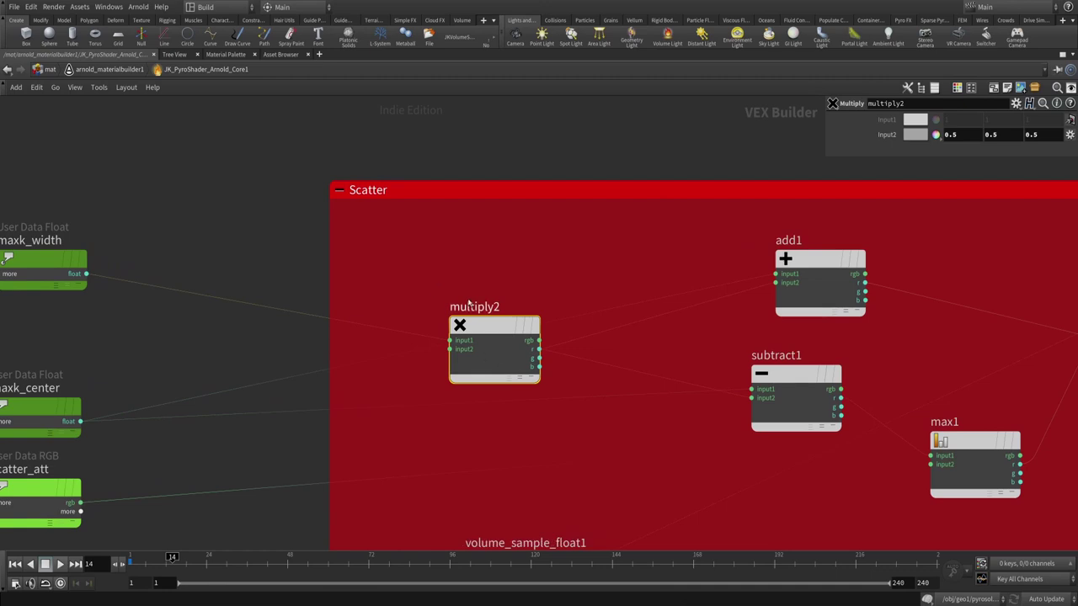
scroll(463, 316, "down", 3)
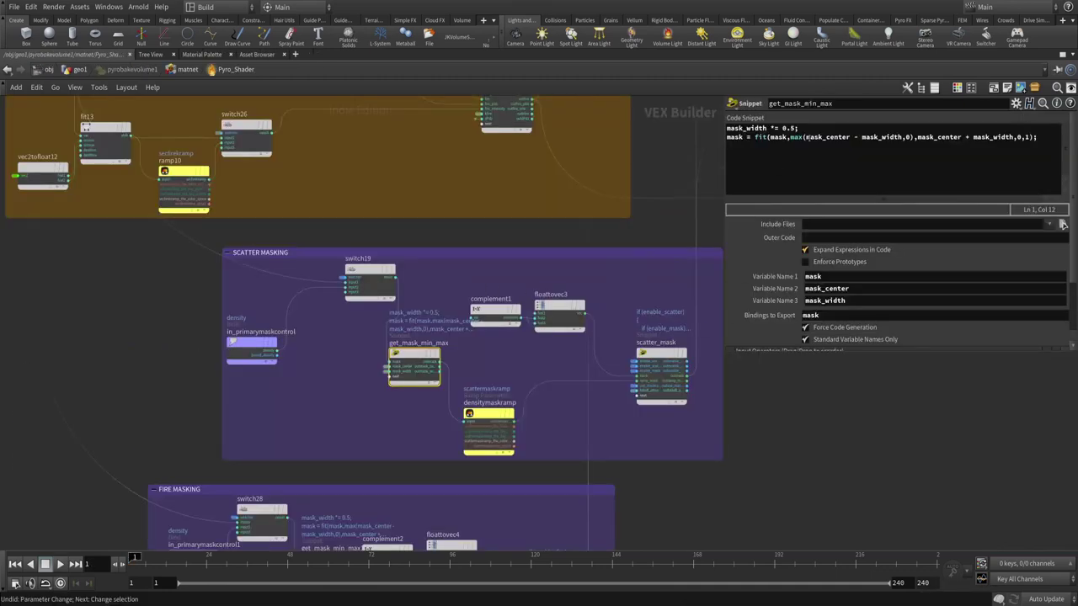
left_click(816, 142)
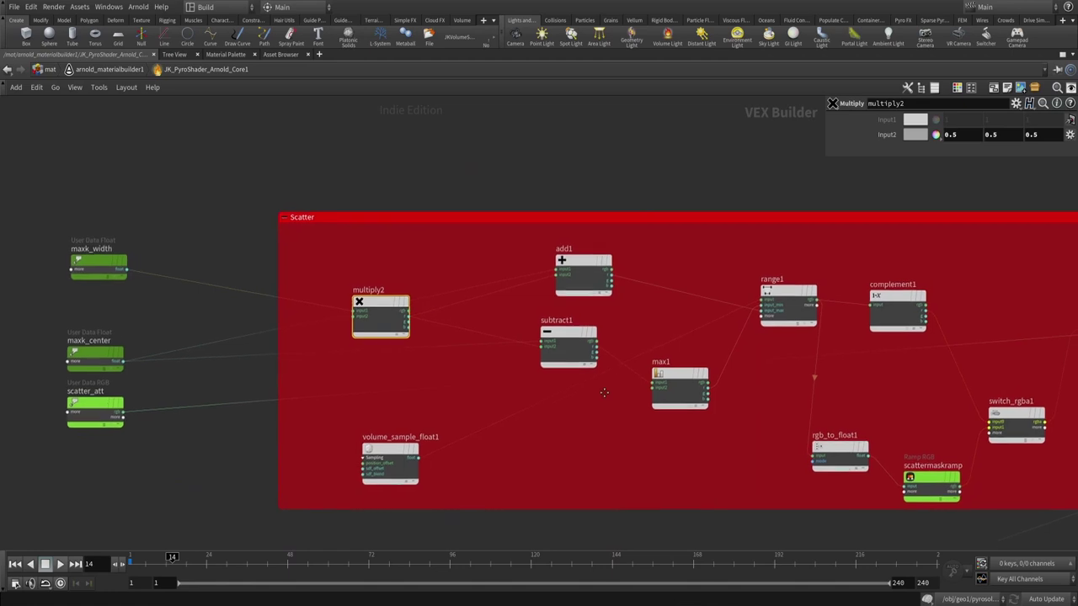
left_click(550, 324)
left_click(528, 329)
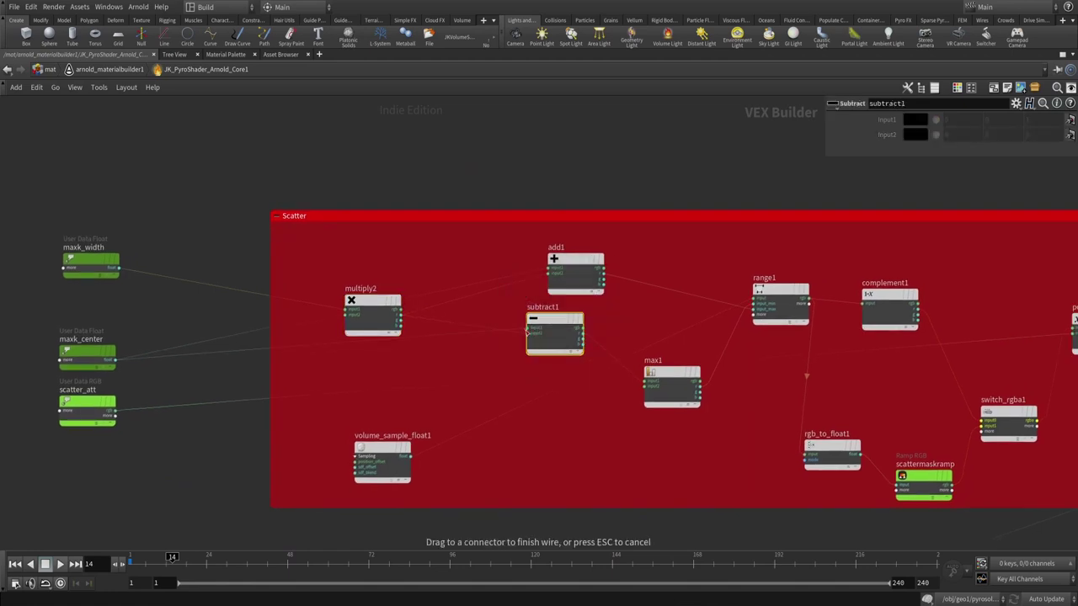
key("Escape")
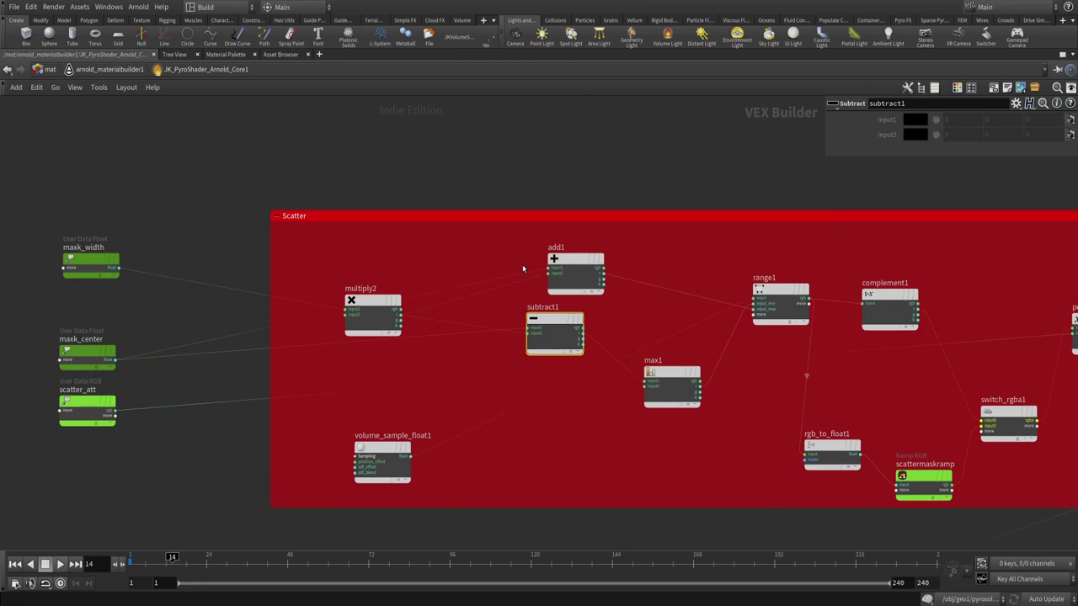
left_click(549, 252)
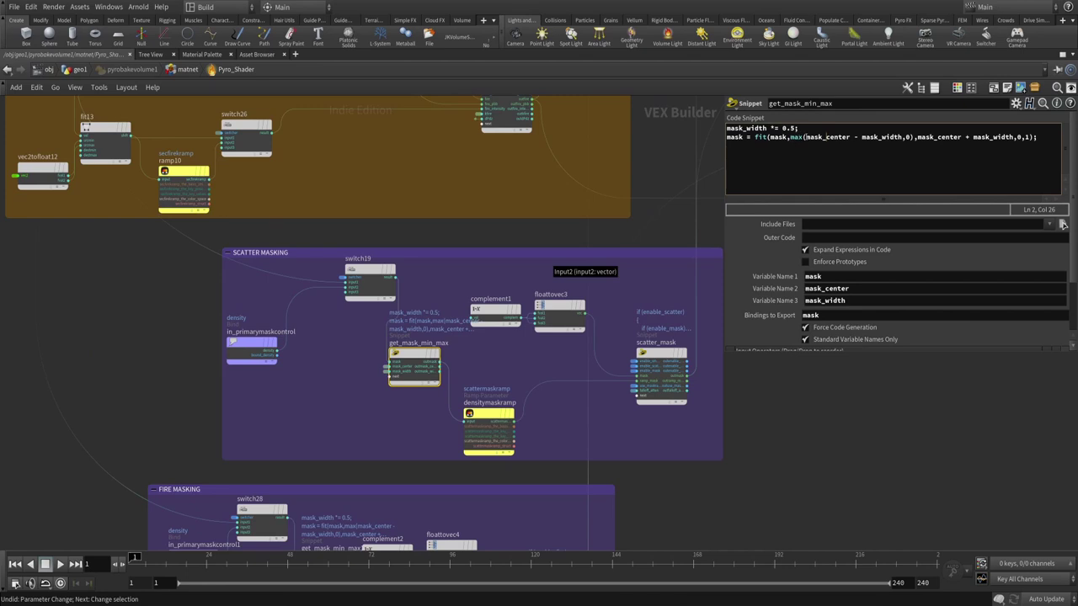
left_click_drag(802, 137, 901, 136)
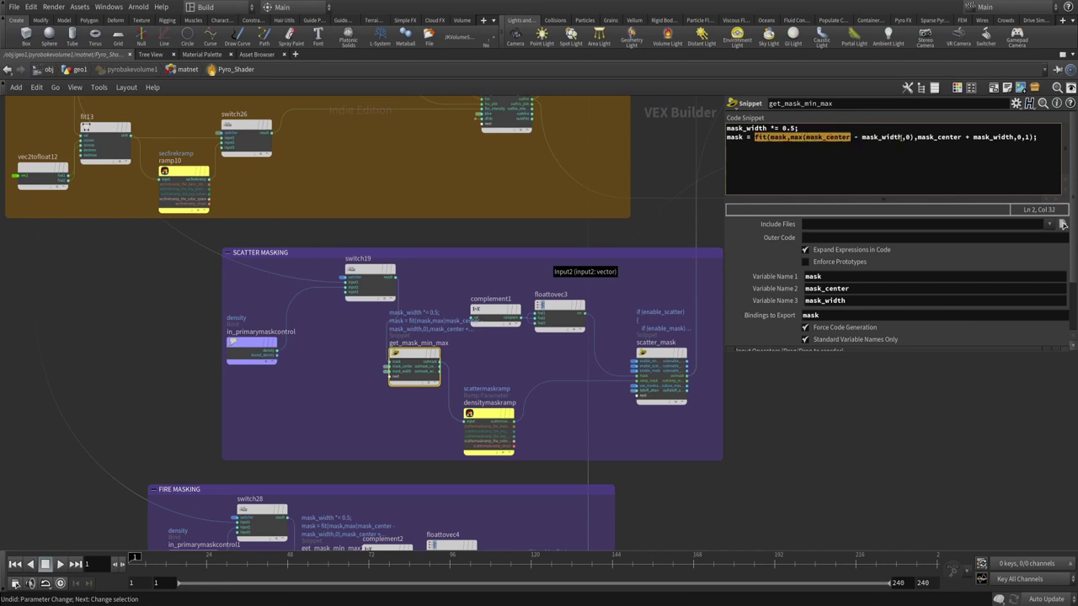
left_click(902, 137)
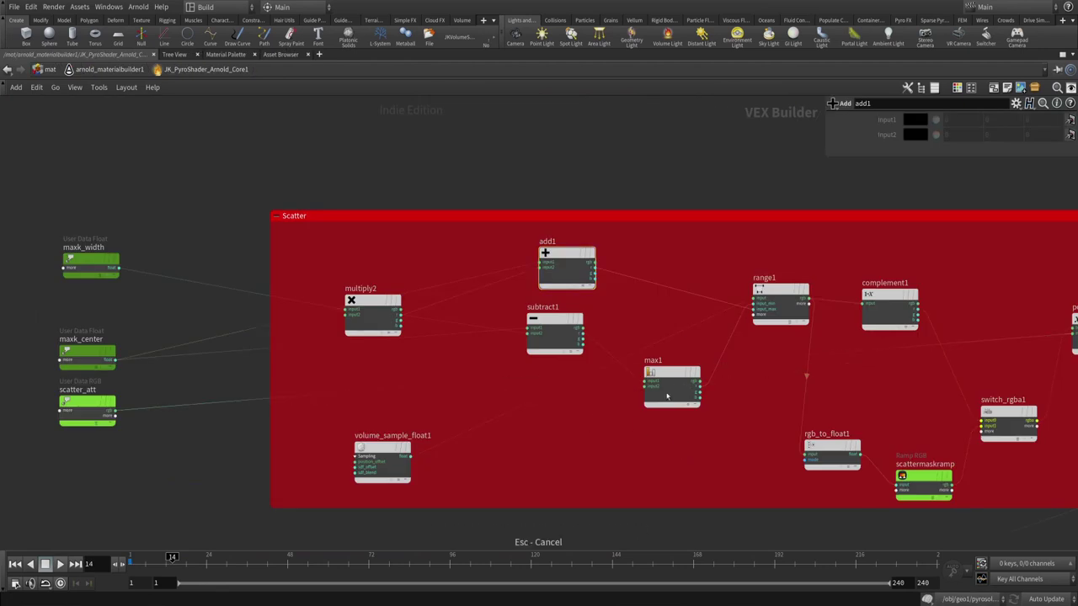
left_click_drag(666, 383, 661, 362)
key("ctrl+z")
key("ctrl+z")
key("ctrl+z")
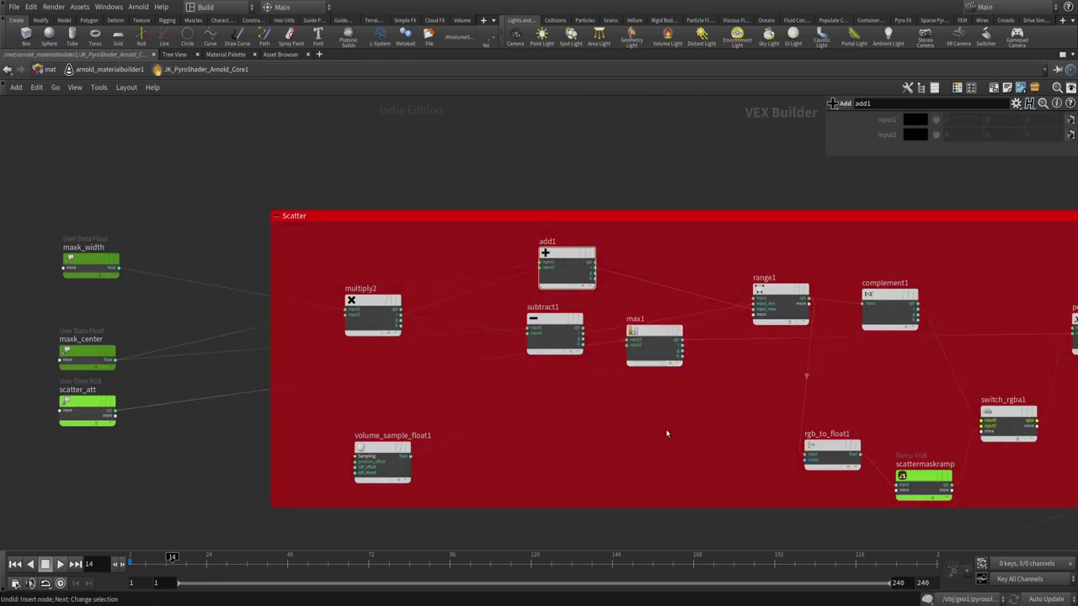
left_click(662, 365)
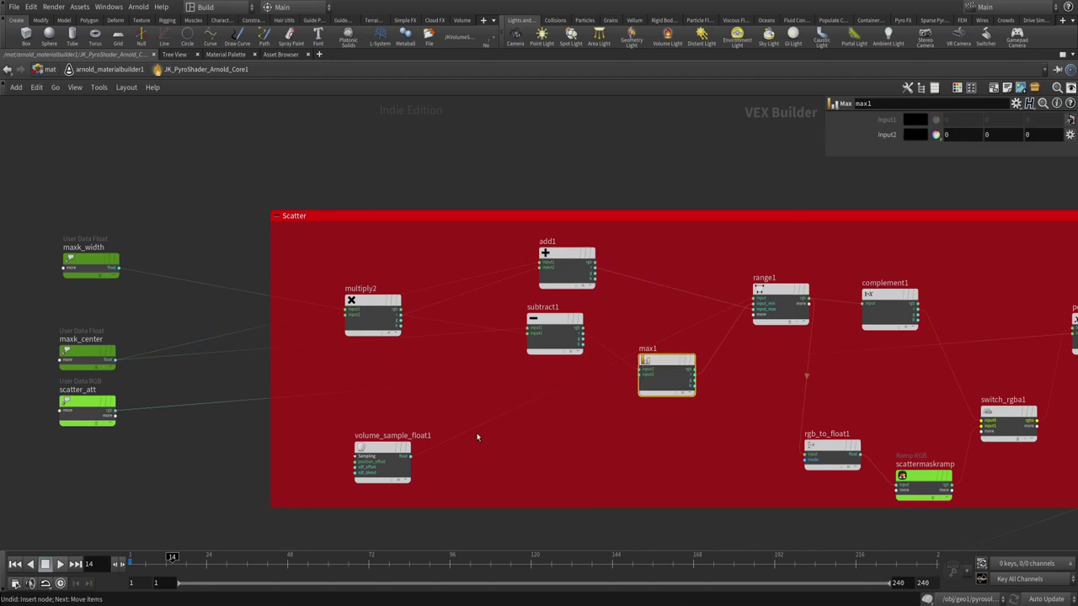
mouse_move(562, 324)
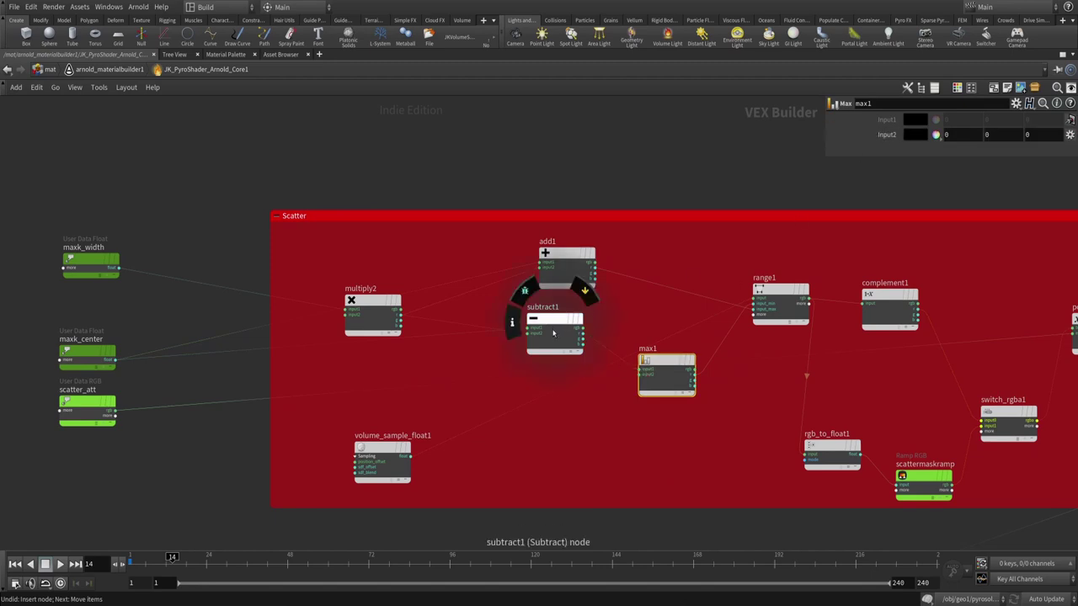
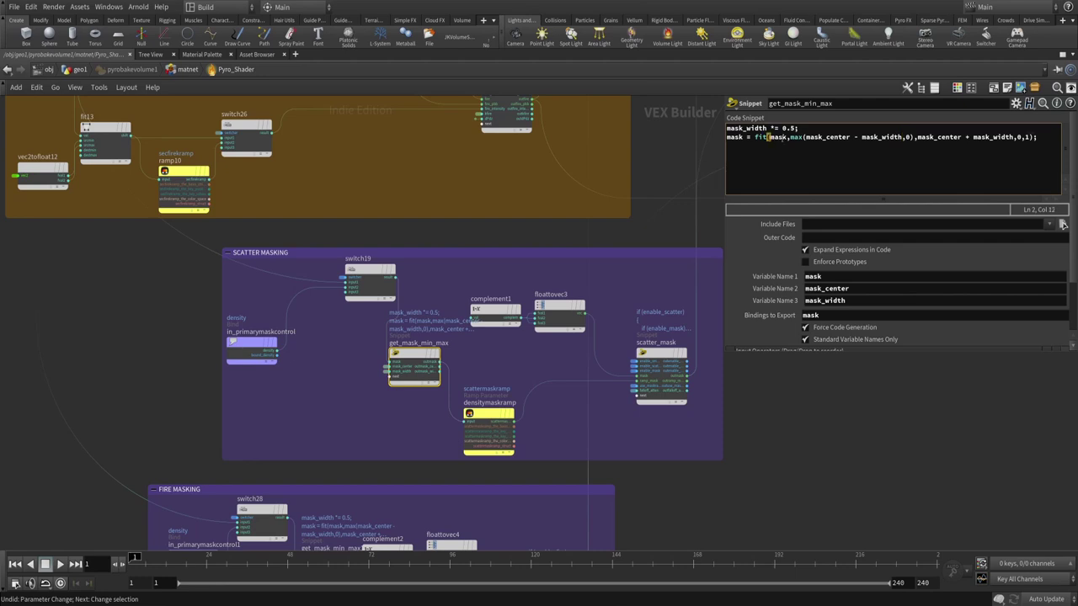
- Inspect the get_mask_min_max fit line and the range1 and volume_sample_float1 nodes
left_click(784, 137)
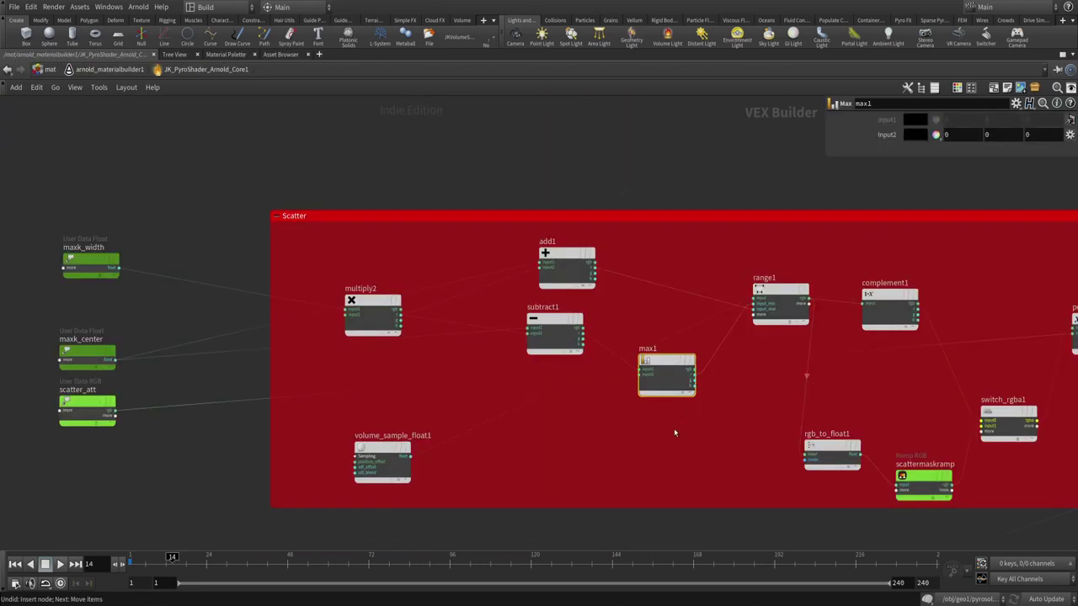
left_click(764, 376)
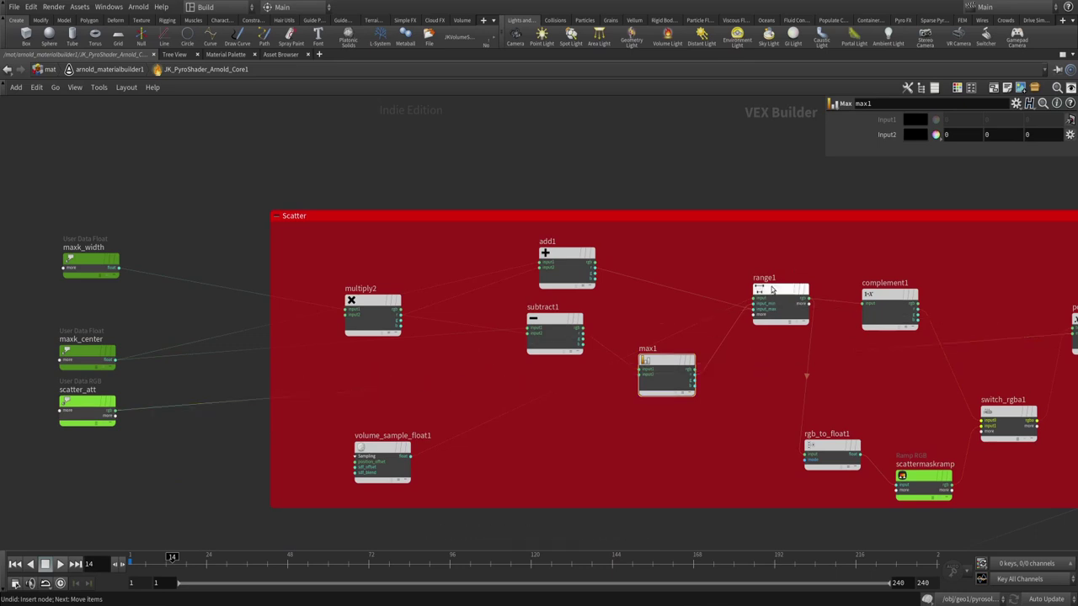
left_click(779, 287)
middle_click_drag(750, 295, 606, 269)
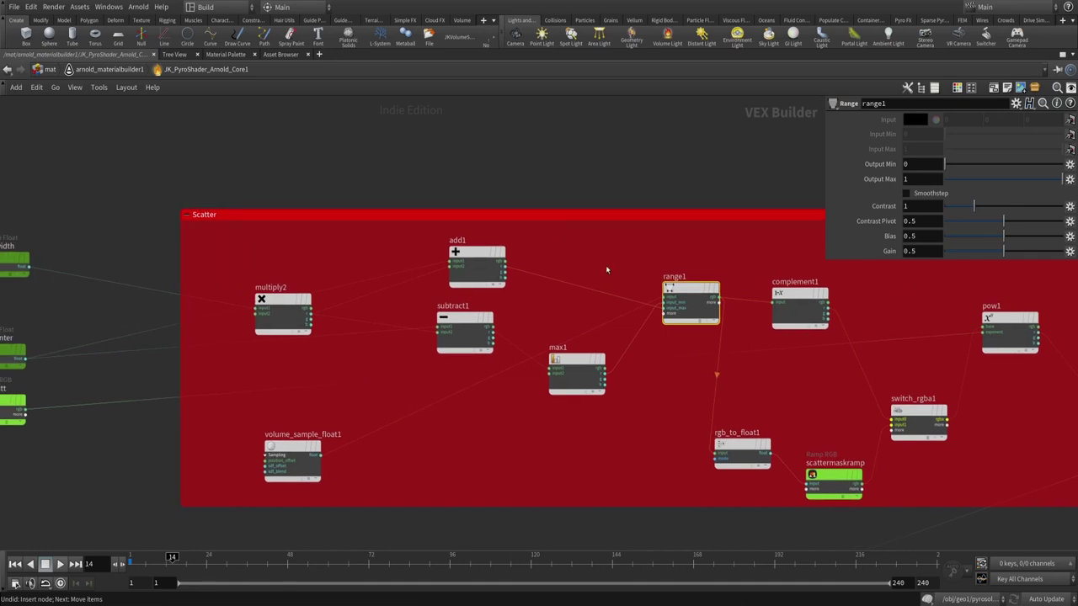
left_click(280, 455)
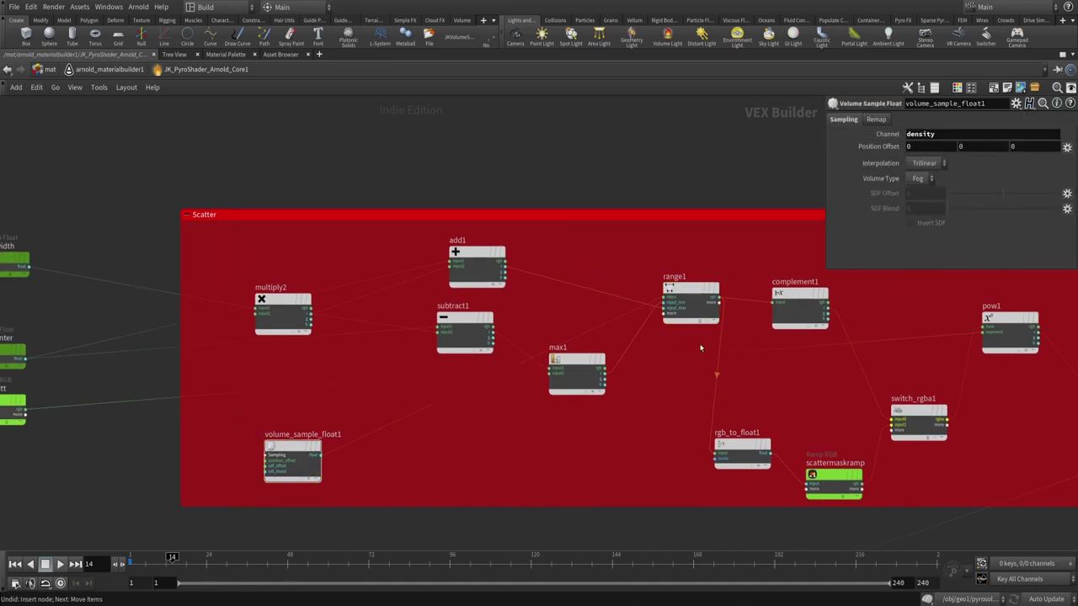
left_click(687, 302)
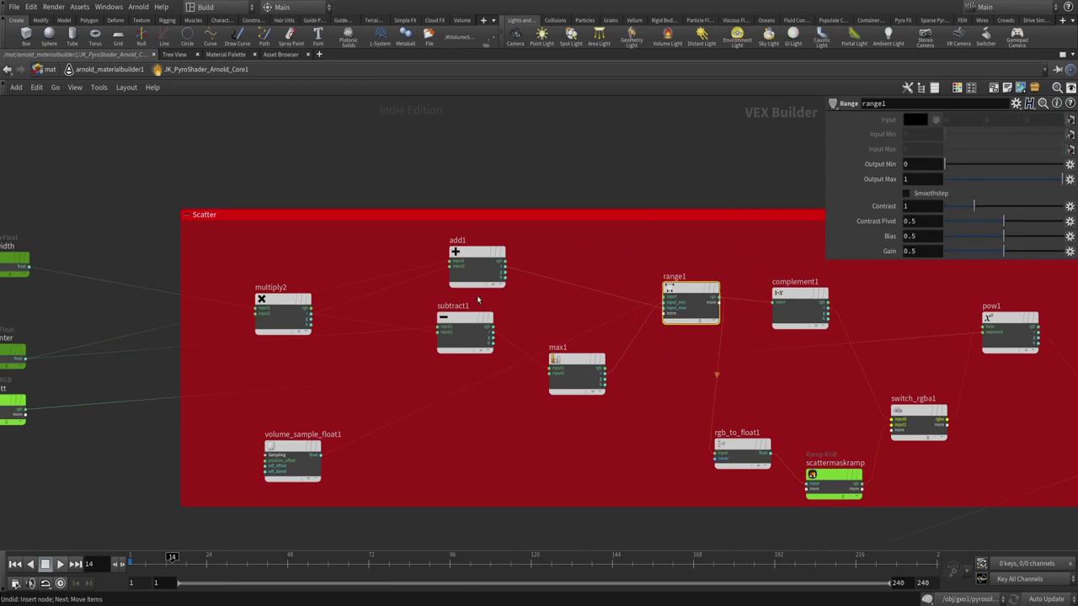
- Compare complement1 between the RenderMan and Arnold scatter masking, then go up to matnet
left_click_drag(580, 254, 327, 361)
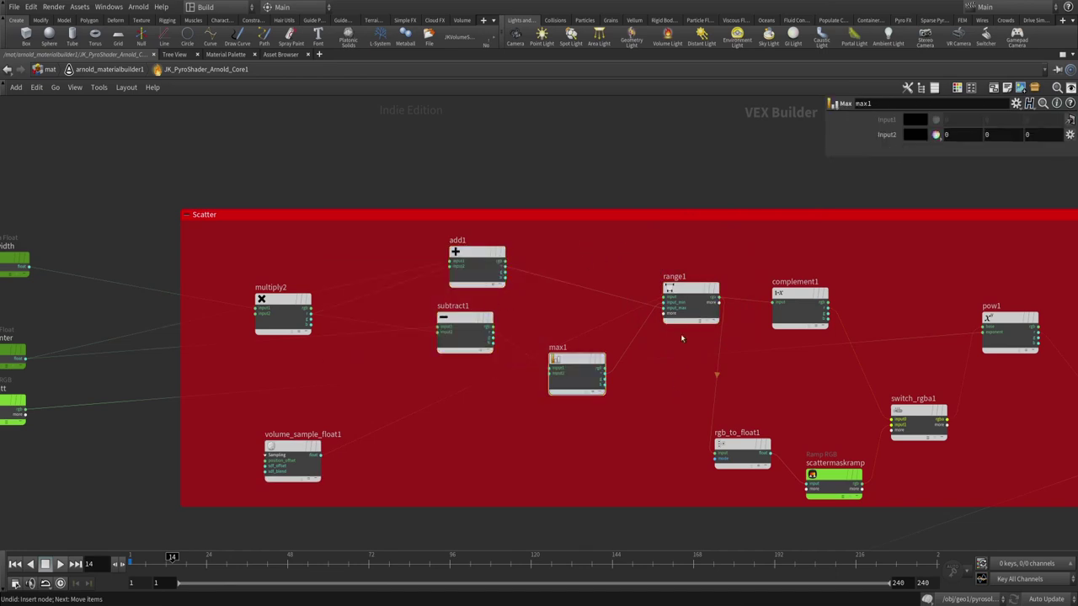
left_click(692, 293)
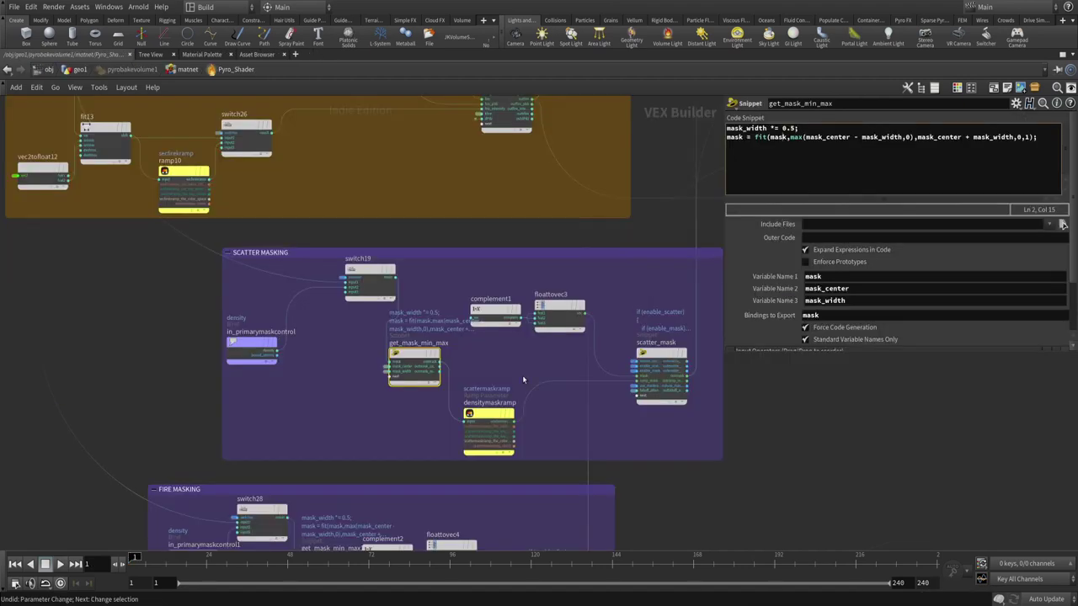
scroll(380, 383, "up", 2)
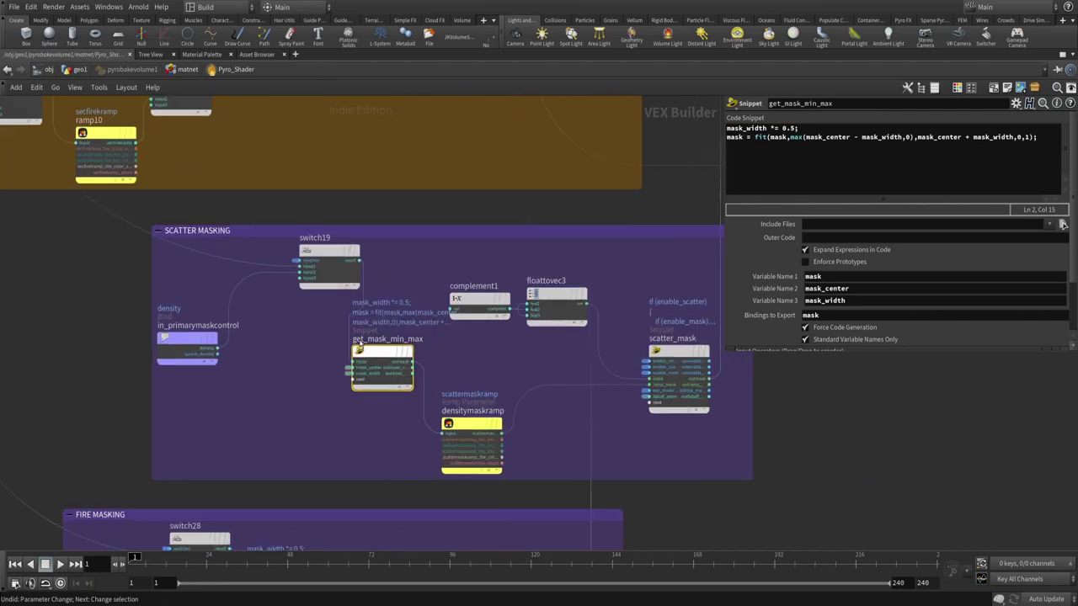
left_click(477, 301)
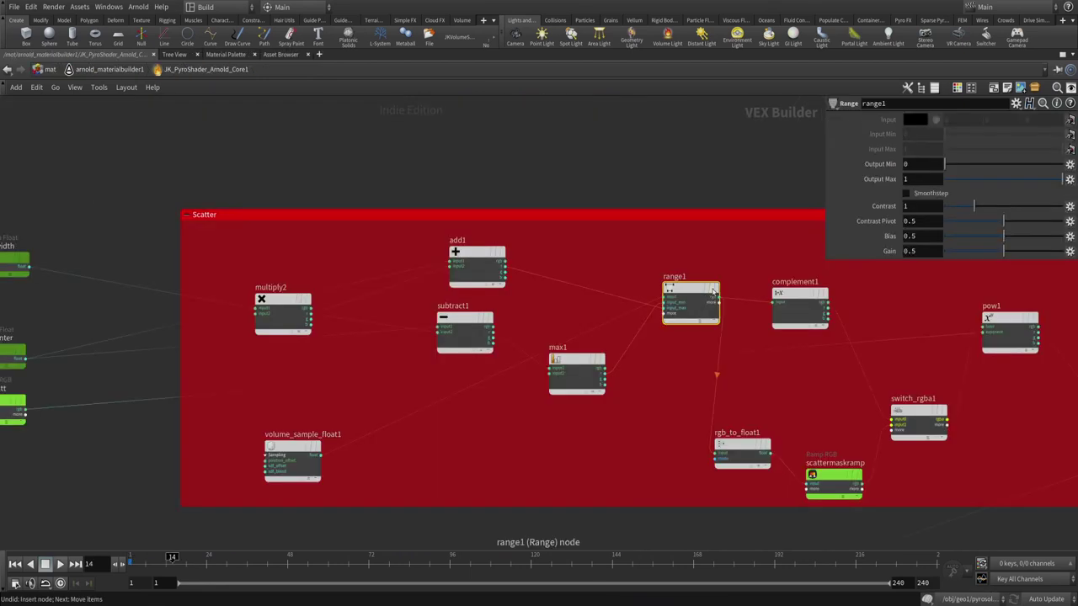
left_click(803, 299)
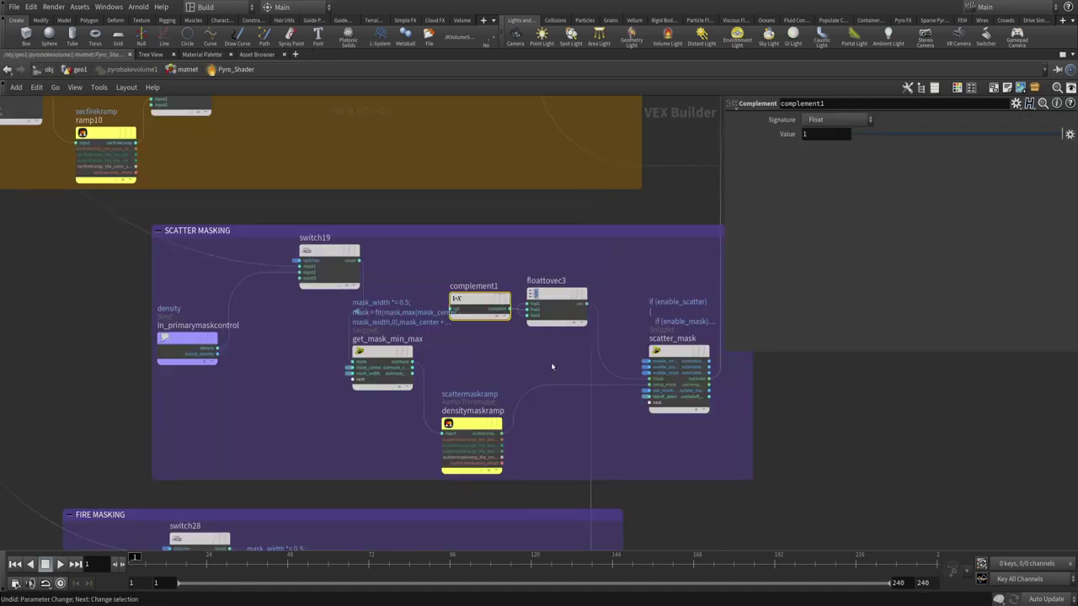
key("u")
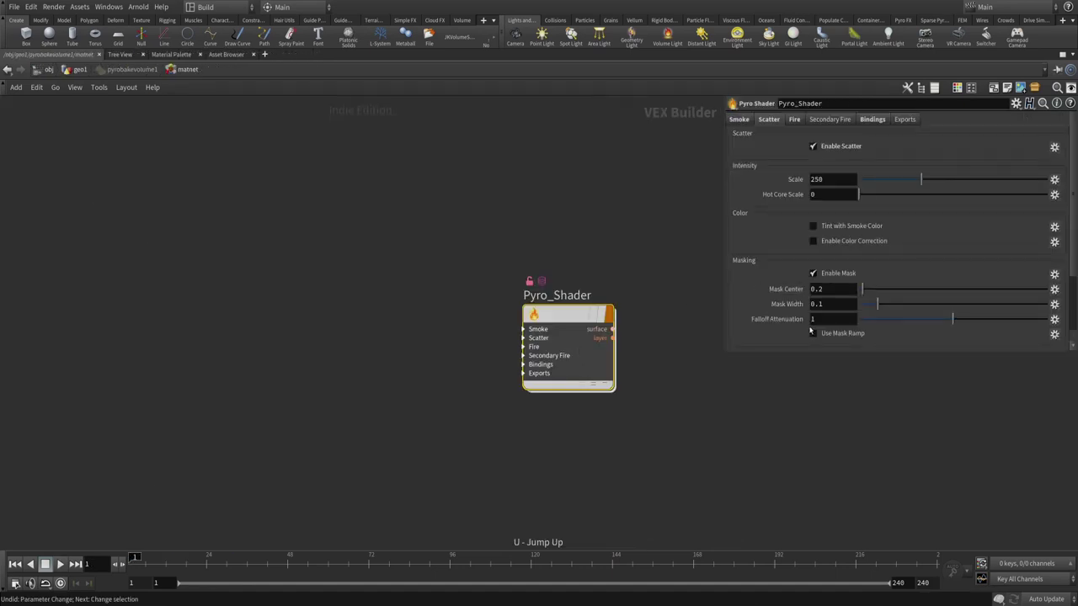
- Turn on the scatter mask ramp and inspect Pyro_Shader's densitymaskramp and scattermaskramp parameters
left_click(814, 333)
scroll(881, 297, "down", 3)
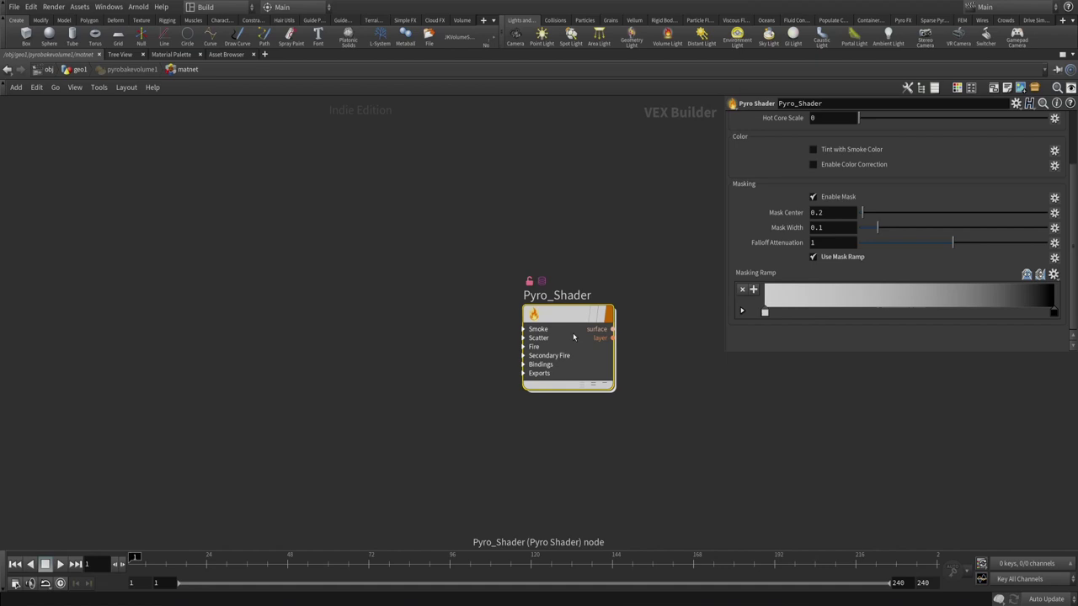
key("i")
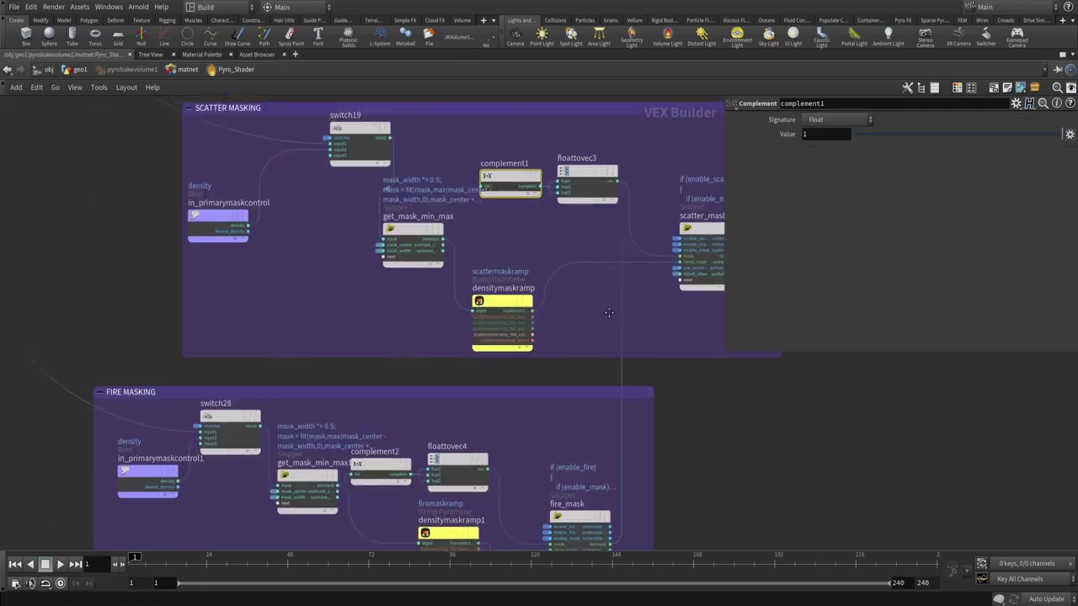
left_click(509, 287)
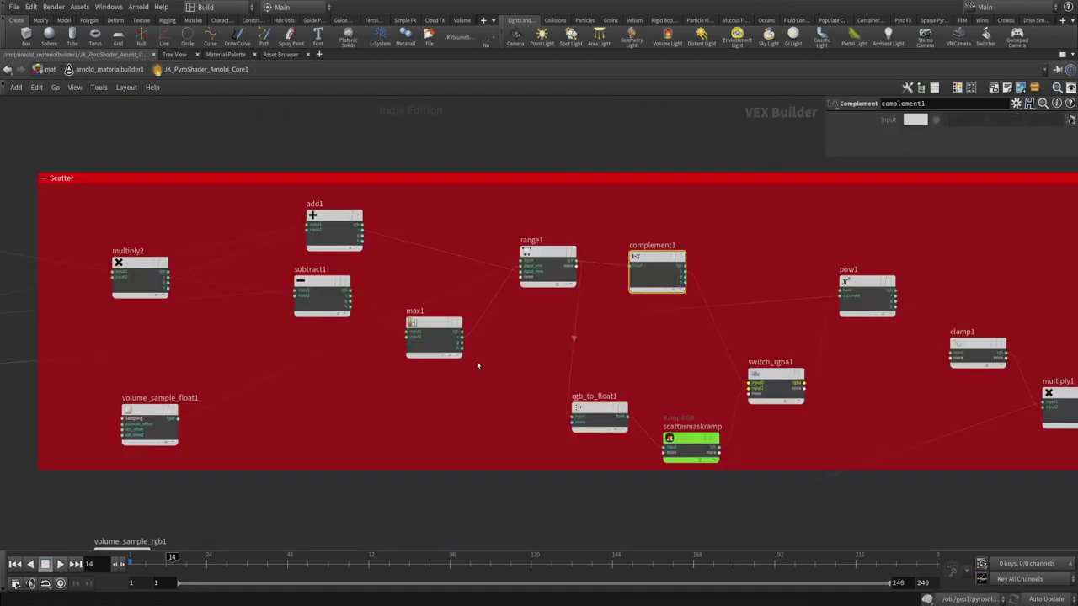
left_click(682, 439)
scroll(682, 439, "up", 2)
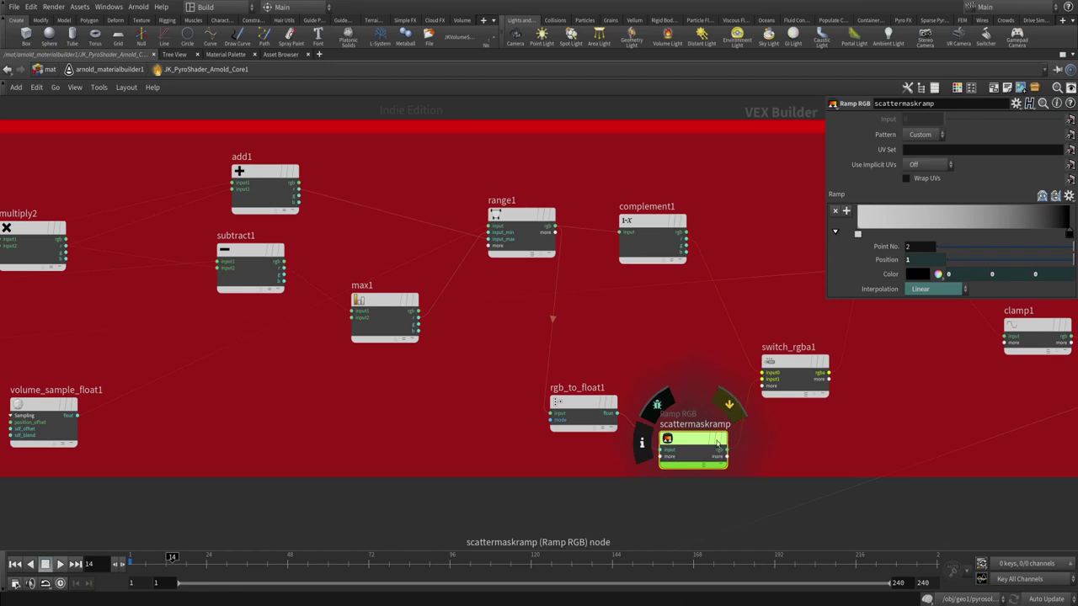
- Inspect rgb_to_float1, switch_rgba1 and the (enable_mask) condition in the scatter_mask snippet
left_click(569, 404)
mouse_move(589, 406)
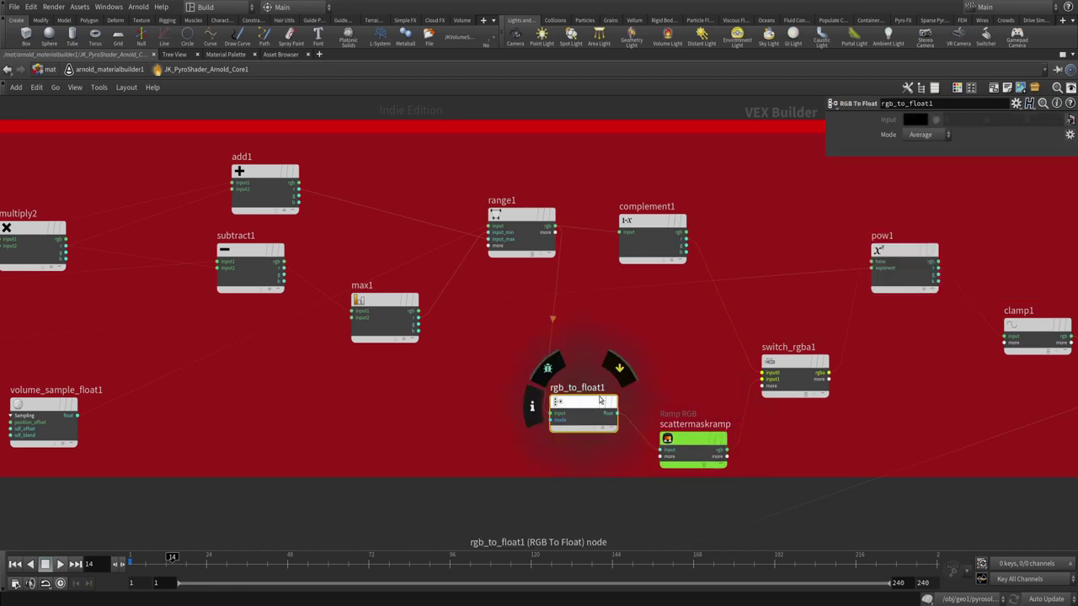
middle_click_drag(633, 392, 507, 412)
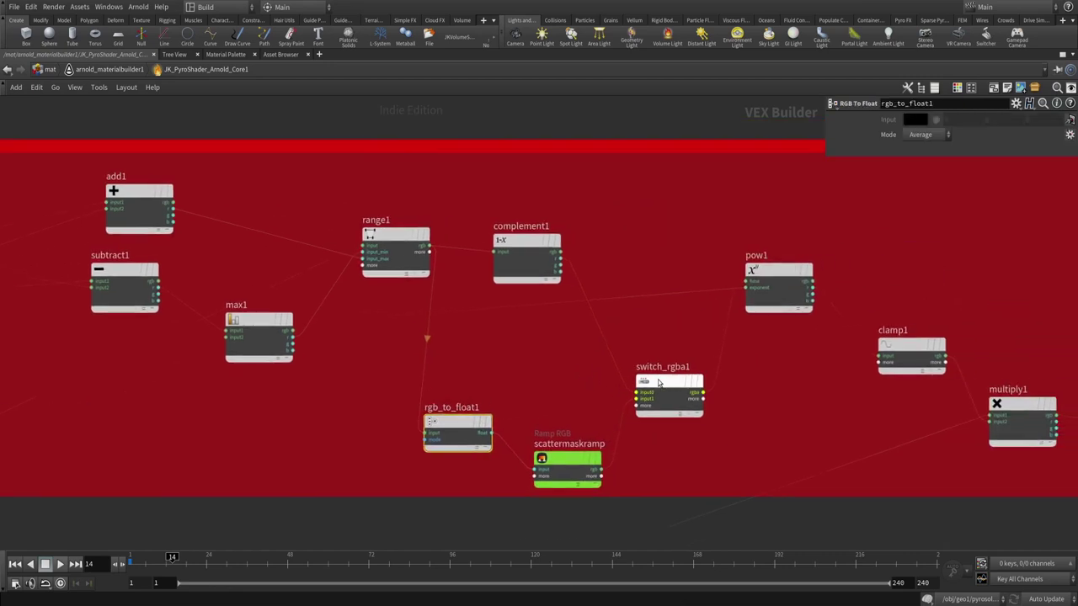
left_click(664, 382)
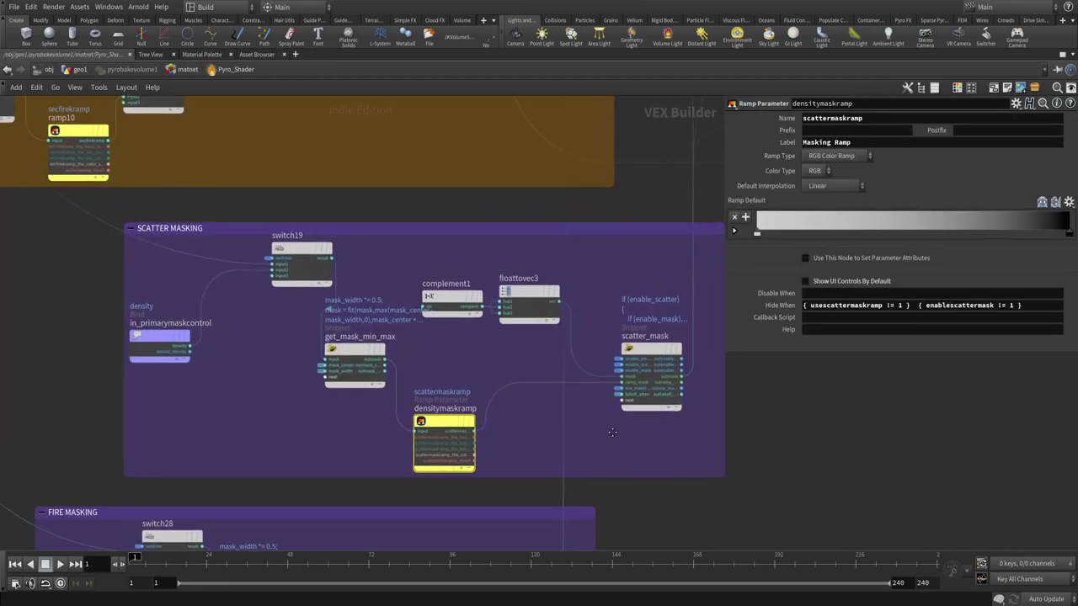
left_click(647, 352)
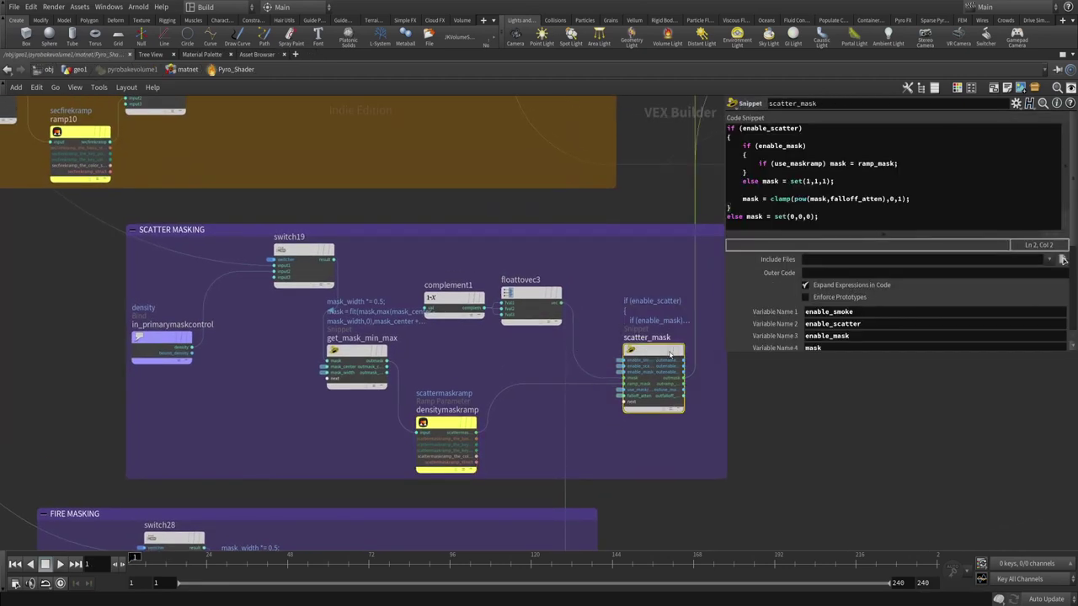
left_click(745, 147)
left_click(811, 148)
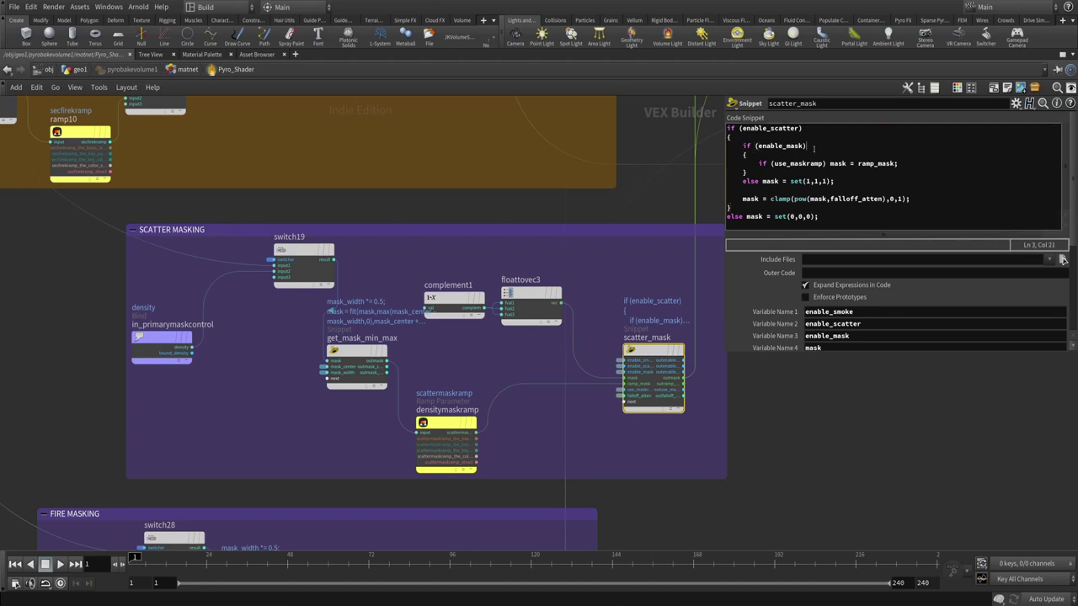
left_click_drag(811, 148, 755, 146)
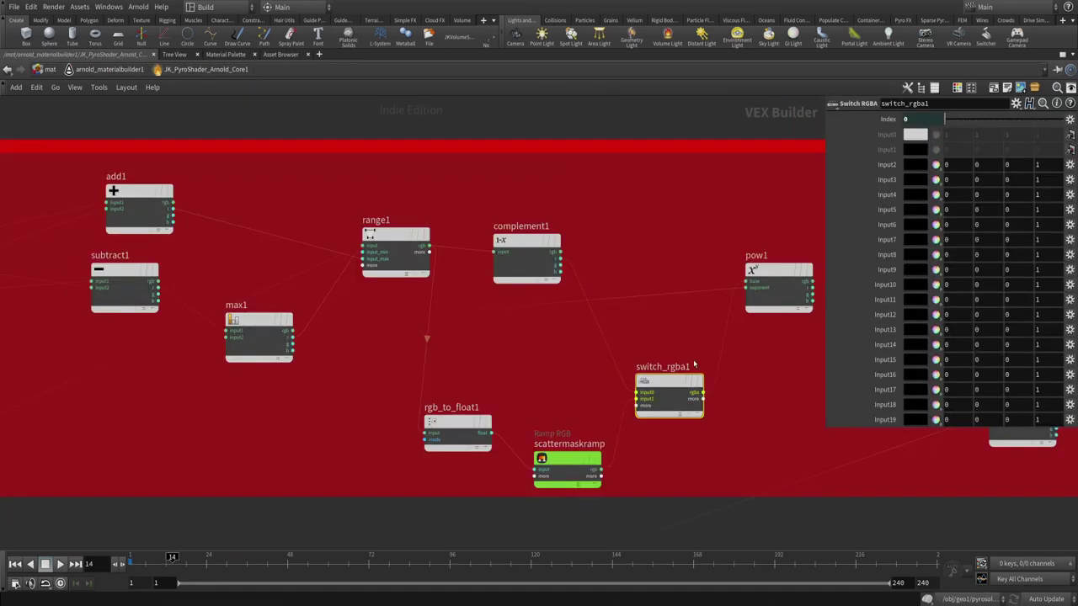
- At arnold_materialbuilder1, toggle Enable Mask on and off for scatter
double_click(653, 368)
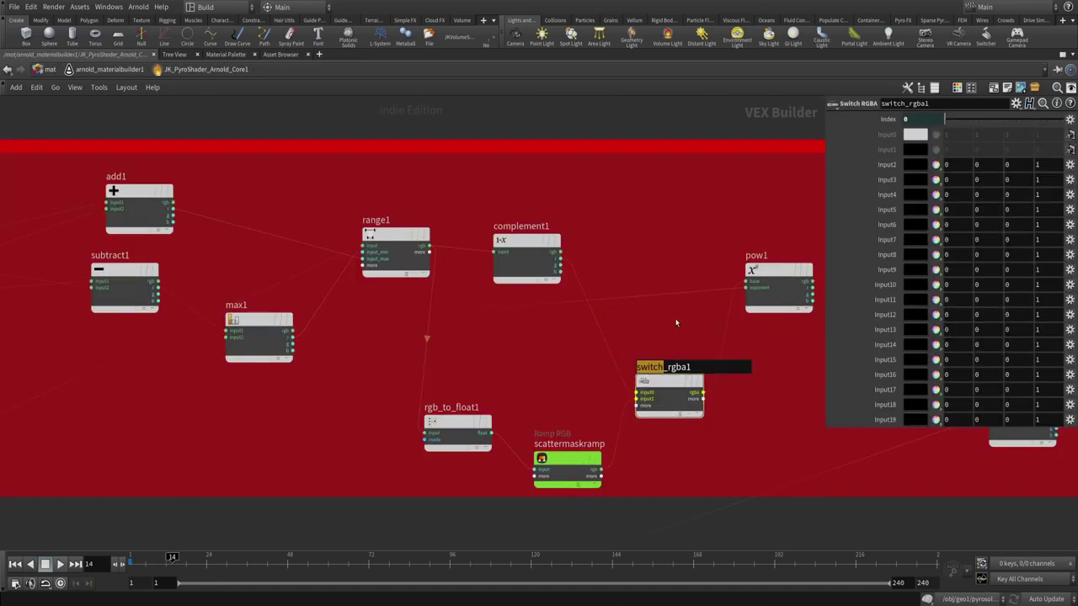
key("u")
left_click(926, 207)
left_click(931, 208)
- Toggle Enable Mask and the scatter mask ramp, then enter JK_PyroShader_Arnold_Core1's network
left_click(931, 208)
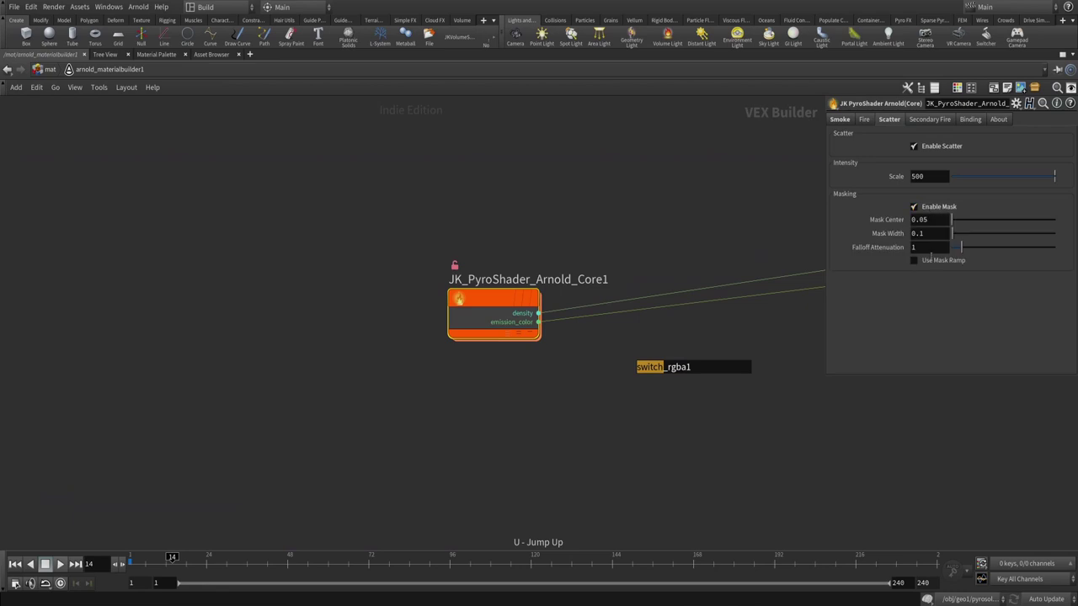
left_click(930, 261)
double_click(915, 261)
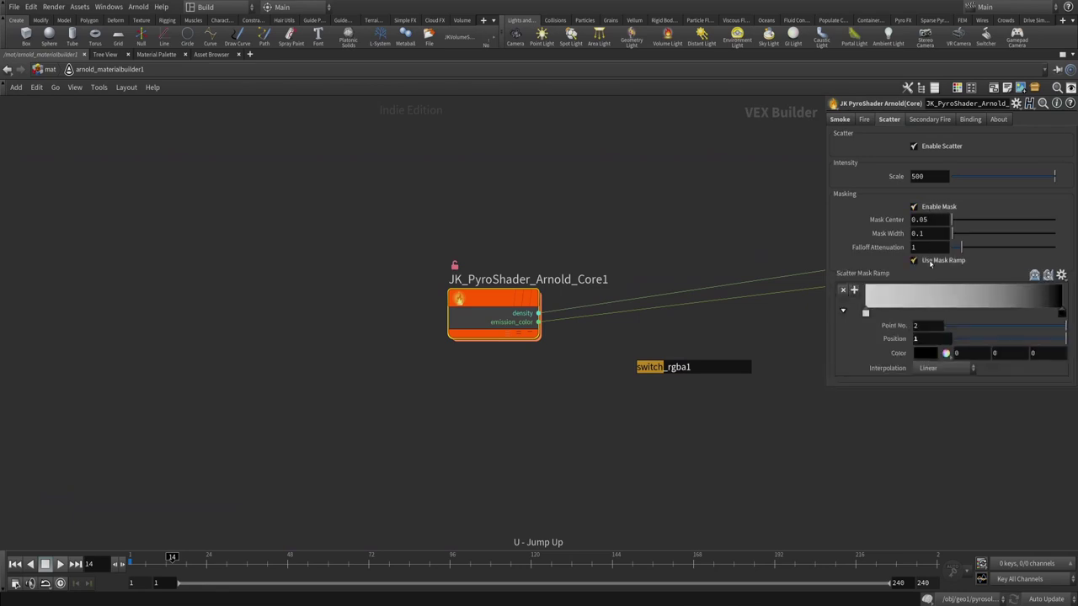
double_click(915, 261)
left_click(915, 262)
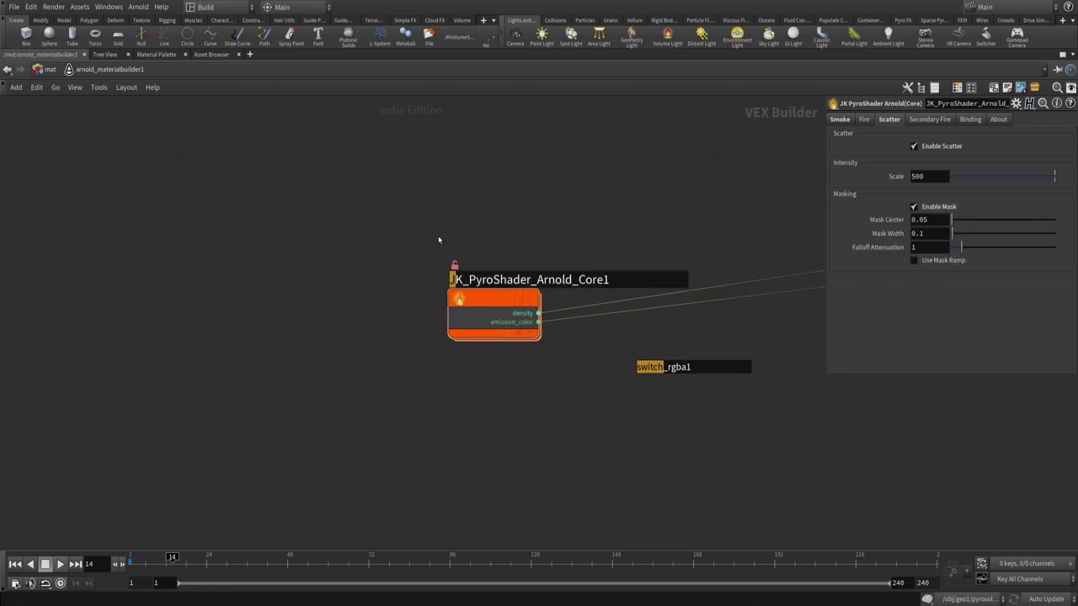
double_click(494, 313)
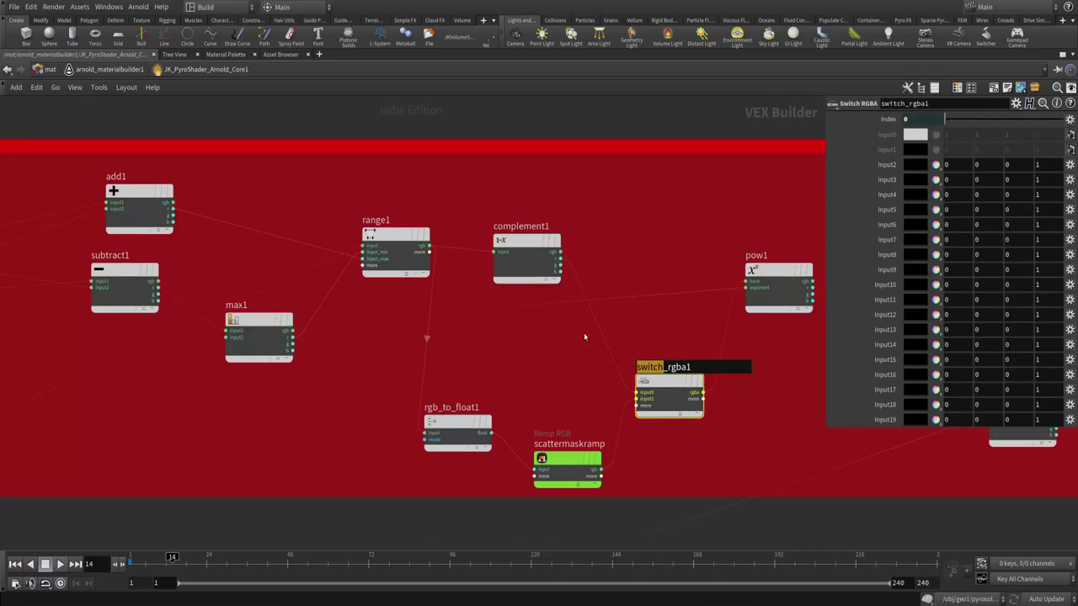
key("Escape")
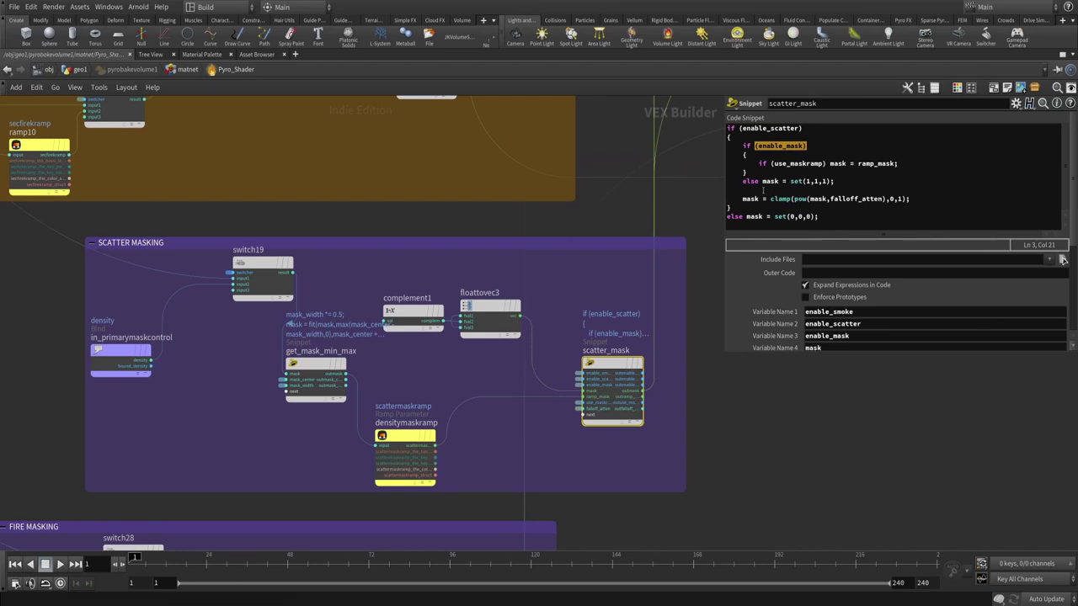
- Inspect the clamp(pow snippet line, pow1, and the scatter_att, maxk_center and maxk_width inputs
left_click(798, 199)
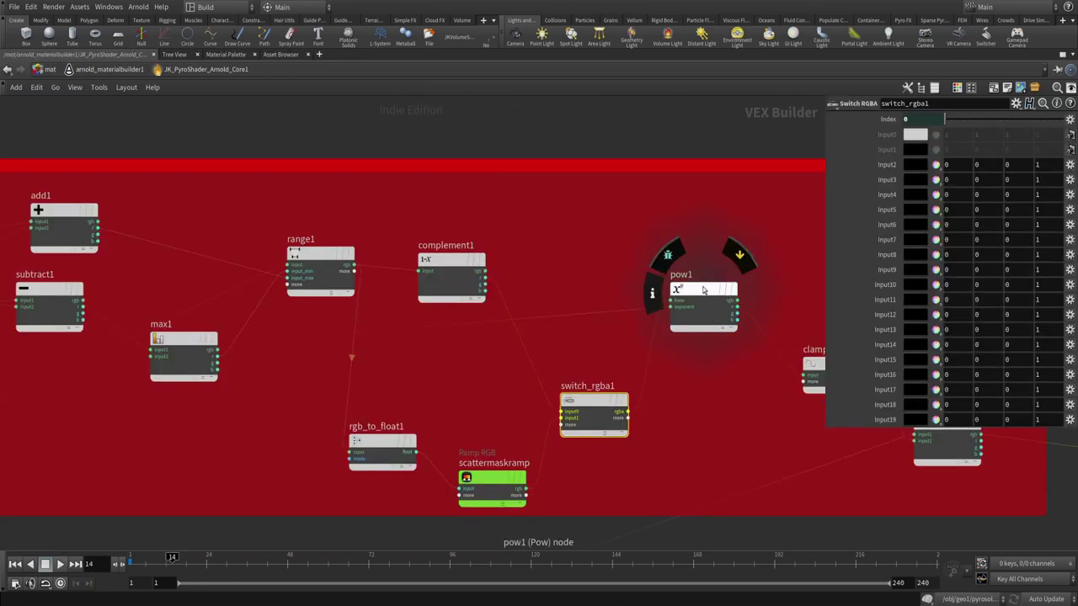
left_click(686, 303)
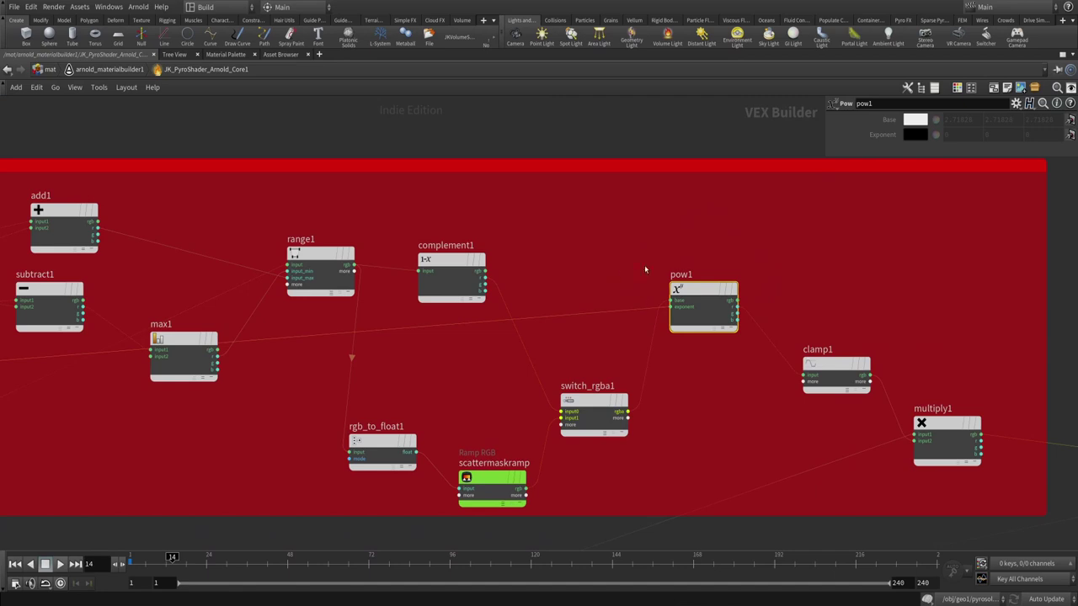
middle_click_drag(669, 274, 784, 310)
middle_click_drag(222, 407, 646, 362)
middle_click_drag(236, 373, 517, 378)
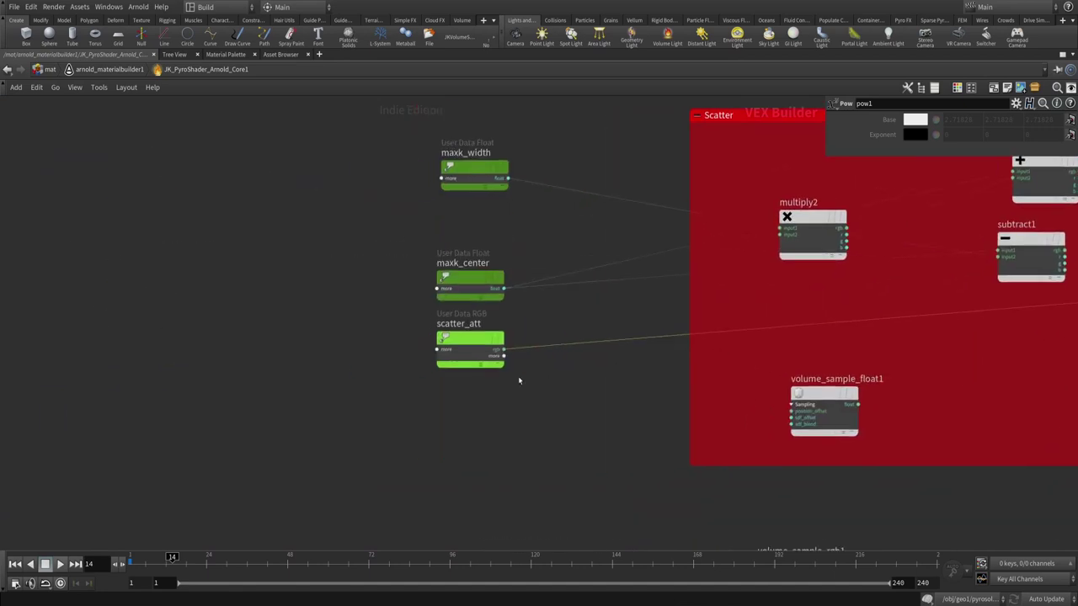
left_click(451, 341)
key("u")
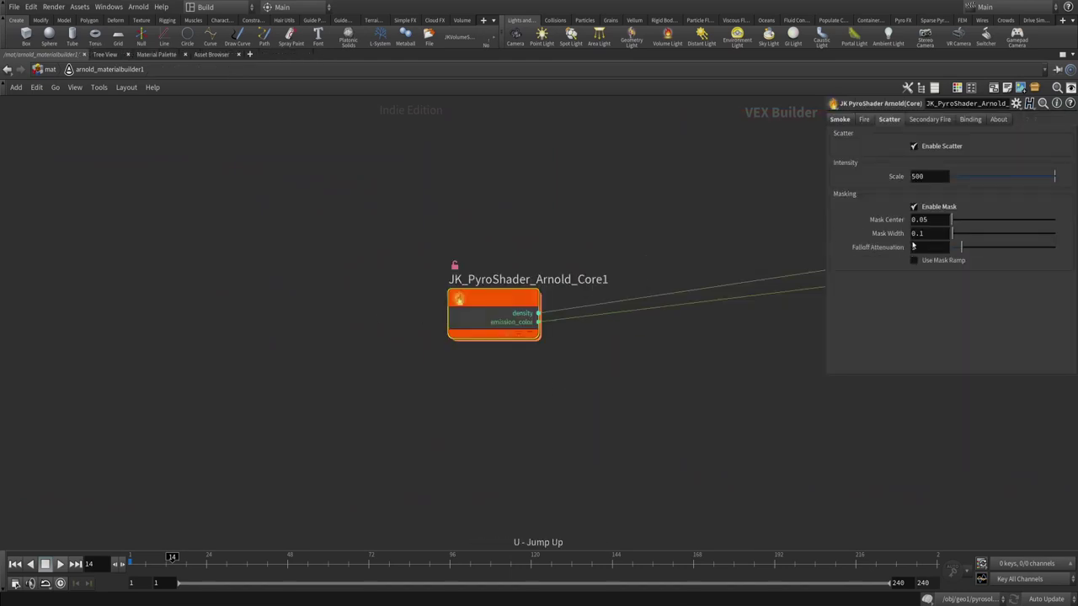
key("i")
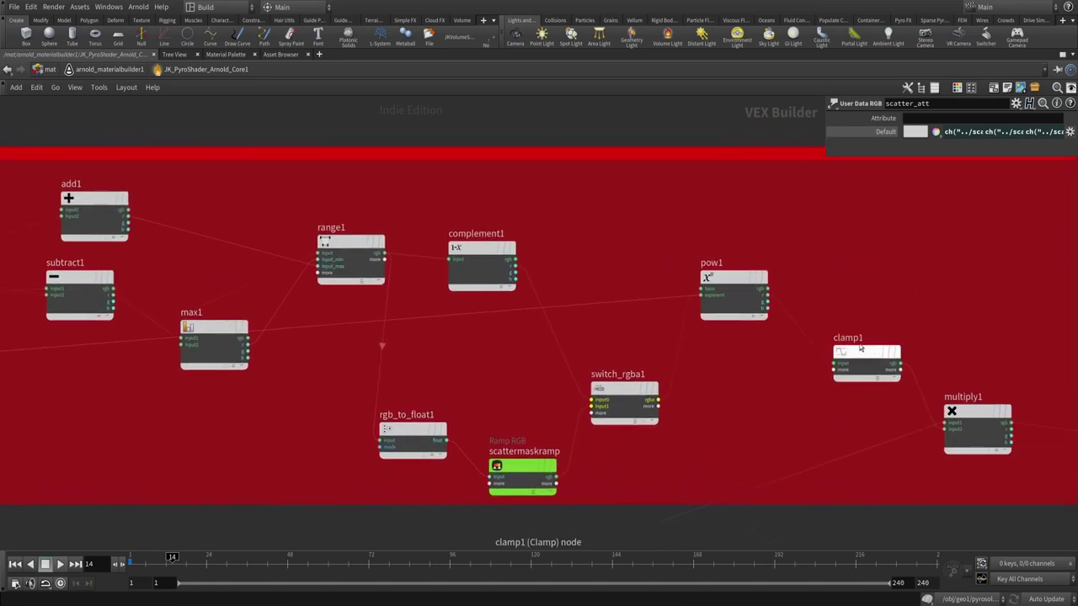
- Inspect clamp1, the scatter_mask clamp call, multiply1 and the kscatter default value
left_click(861, 354)
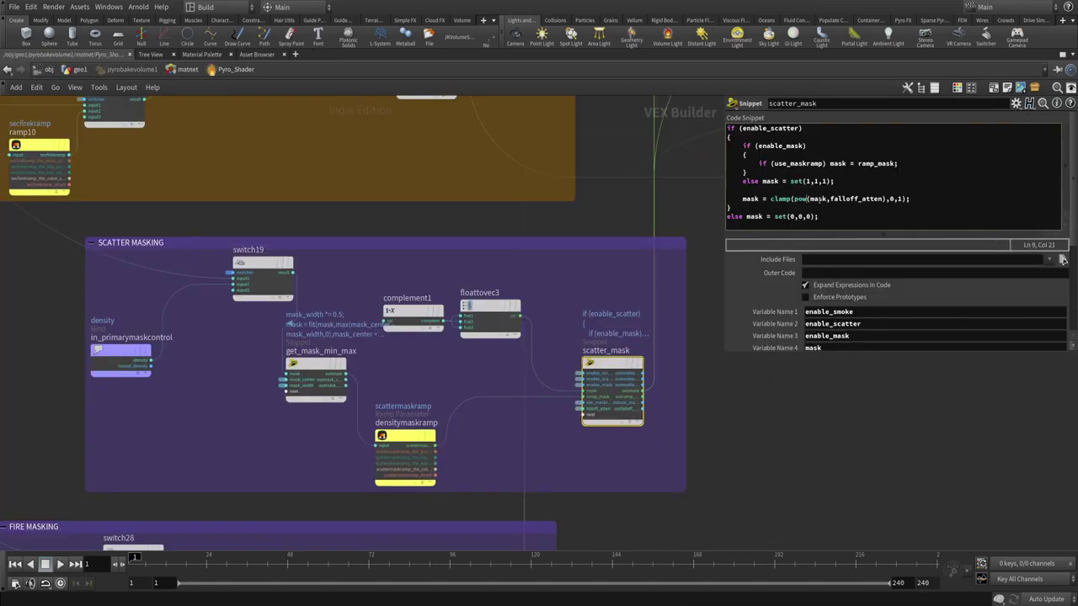
left_click(783, 199)
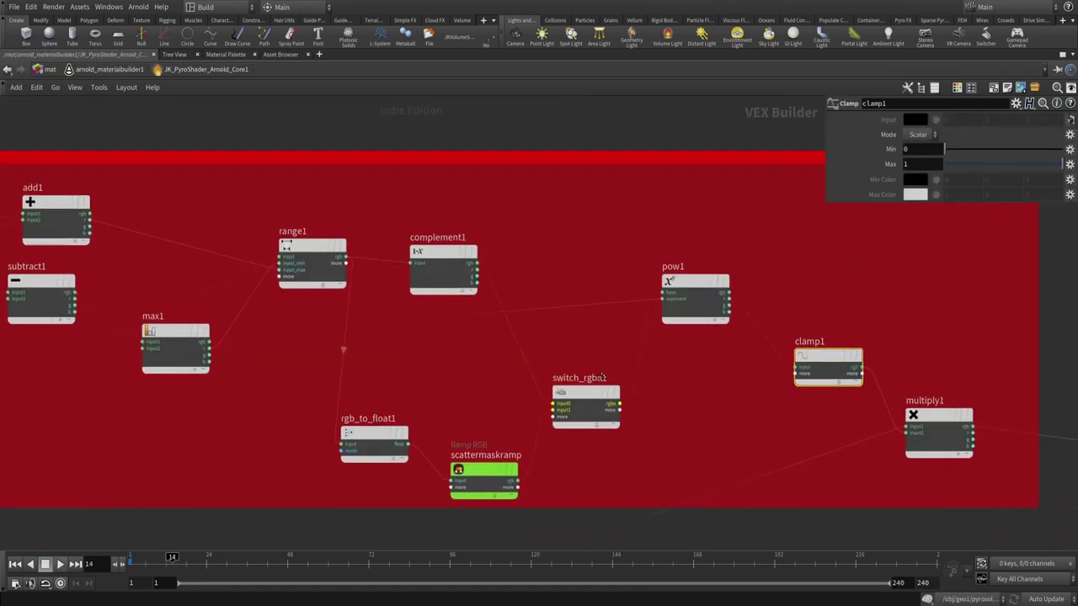
left_click(712, 386)
scroll(712, 385, "down", 5)
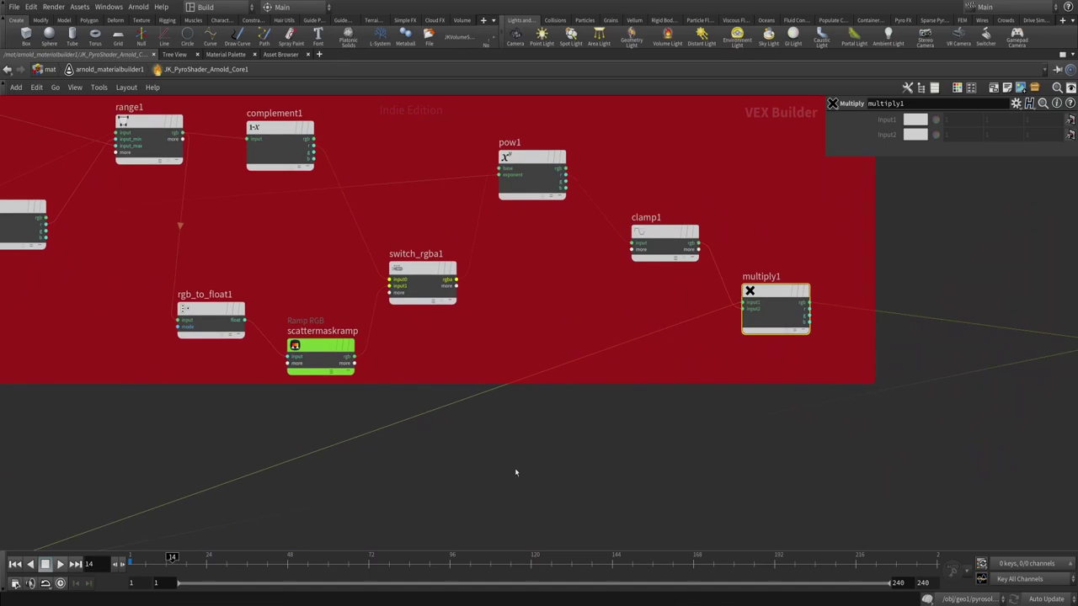
scroll(469, 405, "up", 5)
left_click(295, 482)
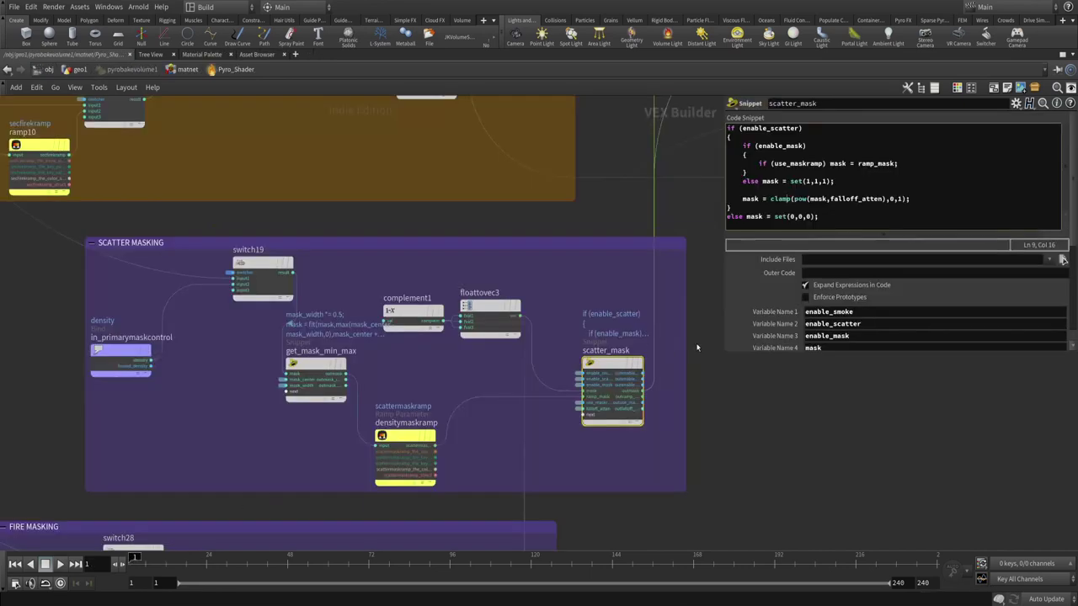
scroll(679, 338, "down", 2)
scroll(680, 335, "down", 3)
scroll(589, 379, "up", 3)
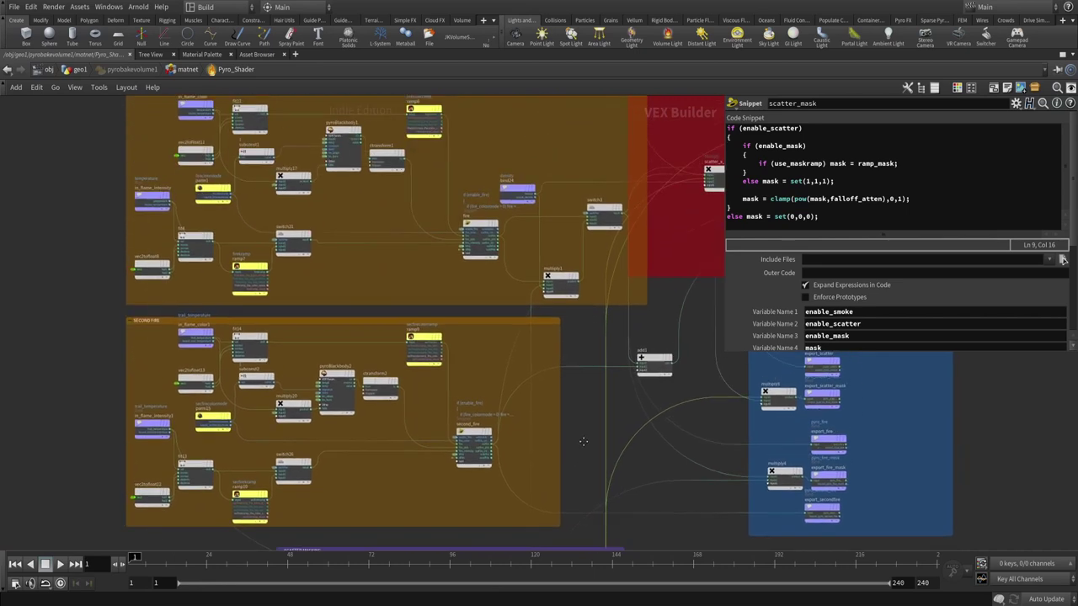
- Inspect the scatter_x_mask_x_density node and survey the EMISSION and masking boxes
middle_click_drag(741, 270, 564, 381)
left_click(503, 427)
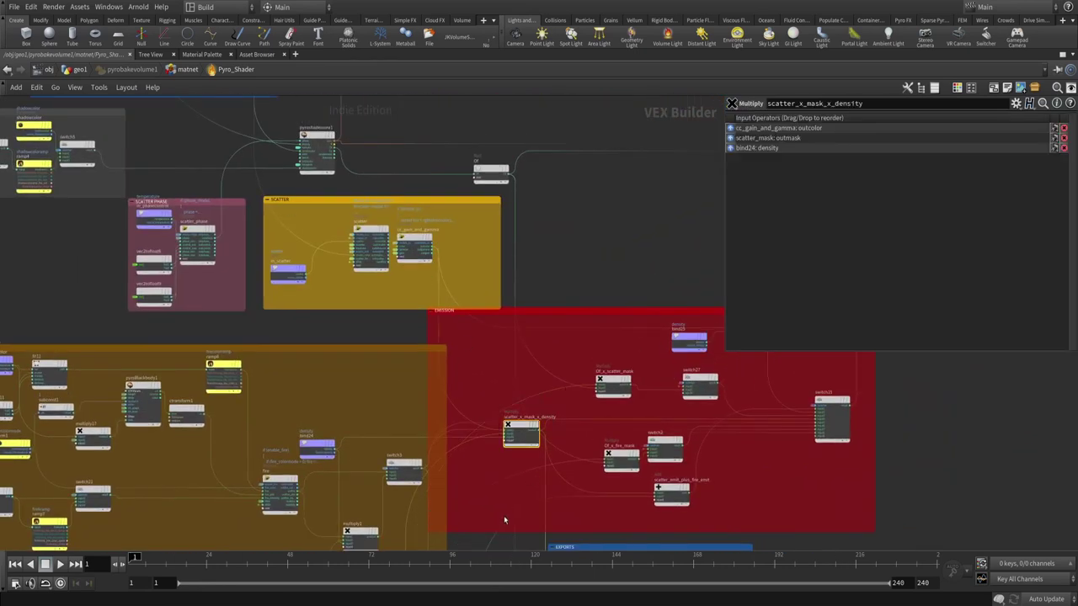
middle_click_drag(504, 519, 332, 404)
scroll(705, 406, "down", 1)
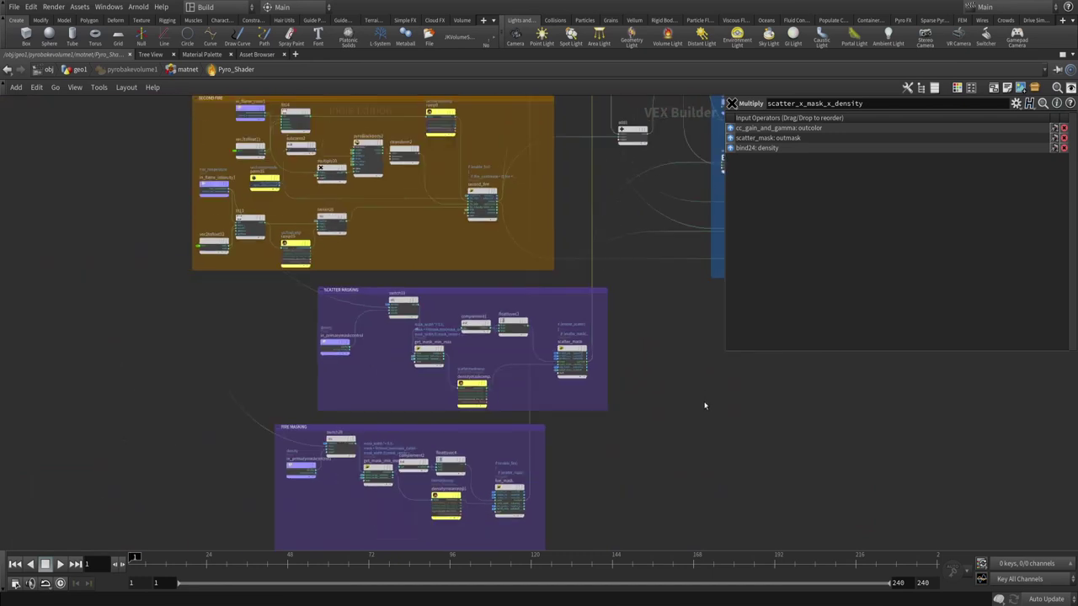
scroll(704, 401, "down", 1)
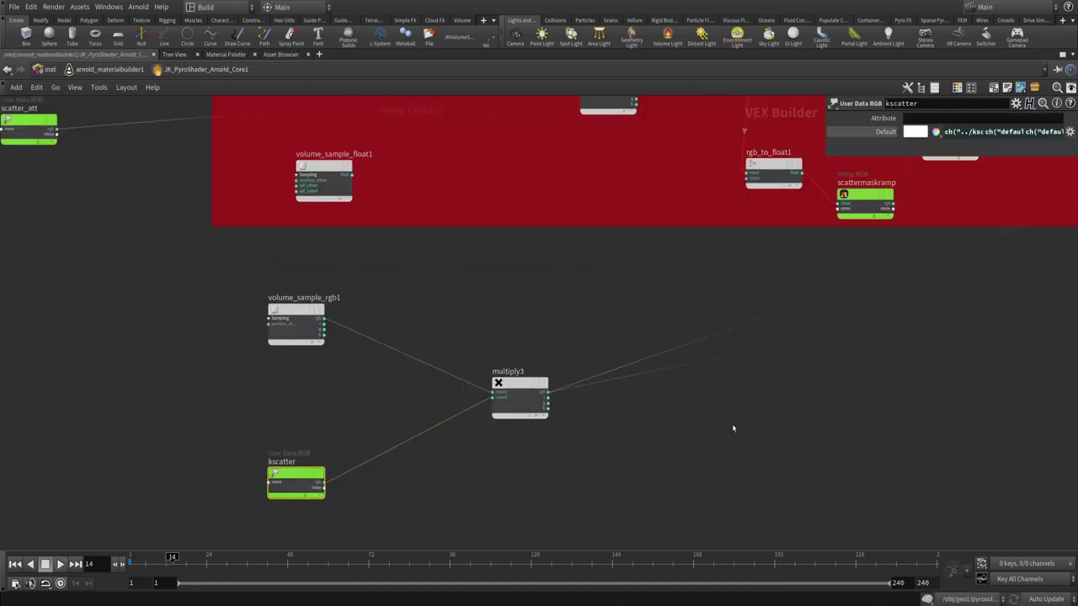
scroll(631, 457, "down", 3)
middle_click_drag(631, 458, 510, 470)
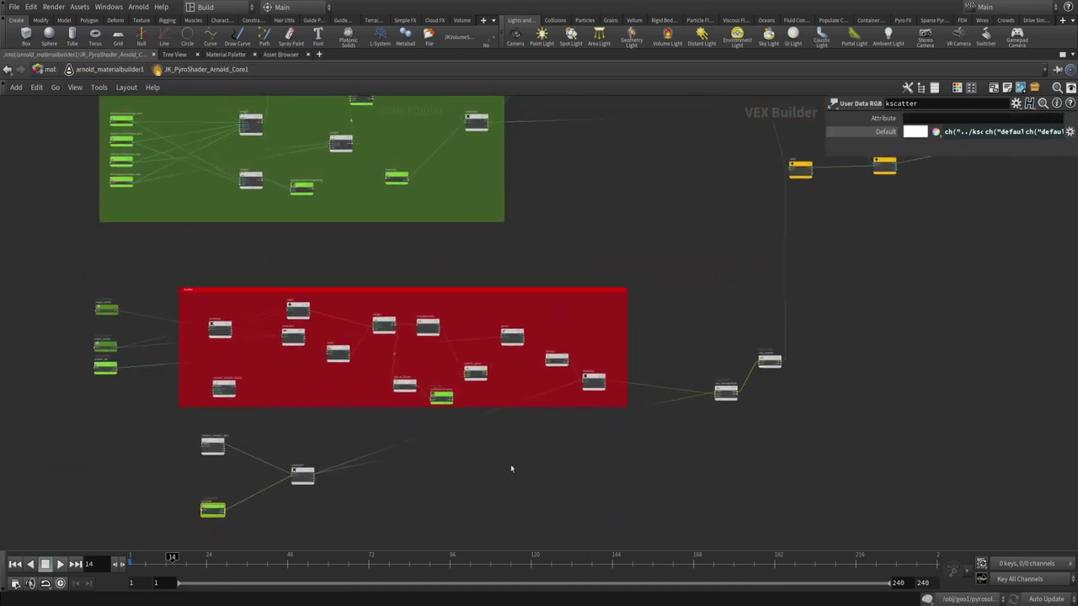
scroll(628, 363, "up", 2)
middle_click_drag(698, 377, 624, 381)
scroll(624, 380, "up", 1)
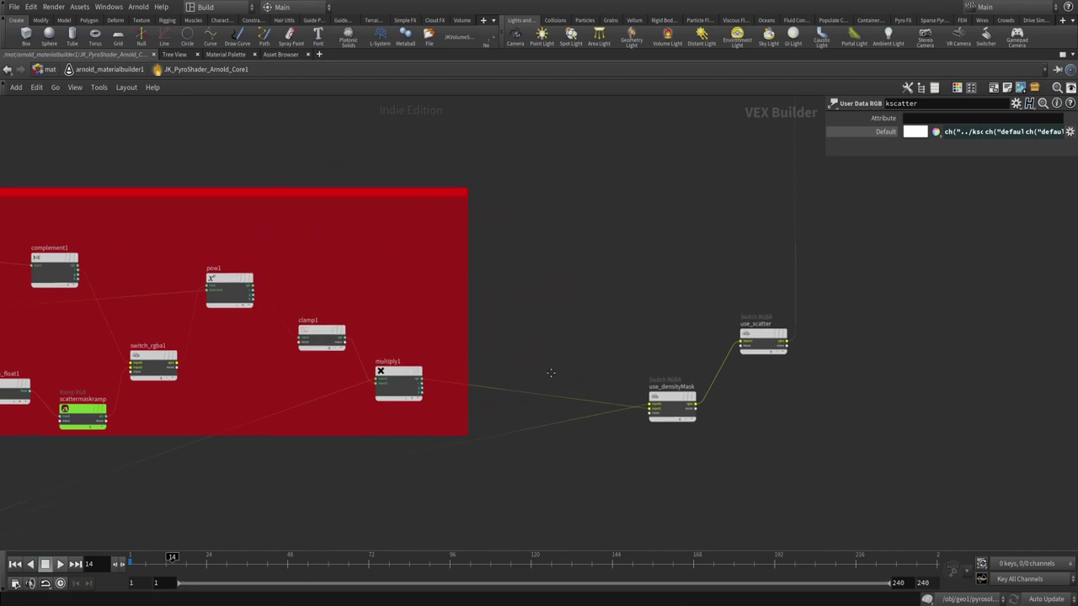
- Select clamp1 and multiply1, and survey the add nodes, sideoutput1 and coloured boxes
left_click_drag(582, 325, 336, 508)
scroll(416, 399, "up", 1)
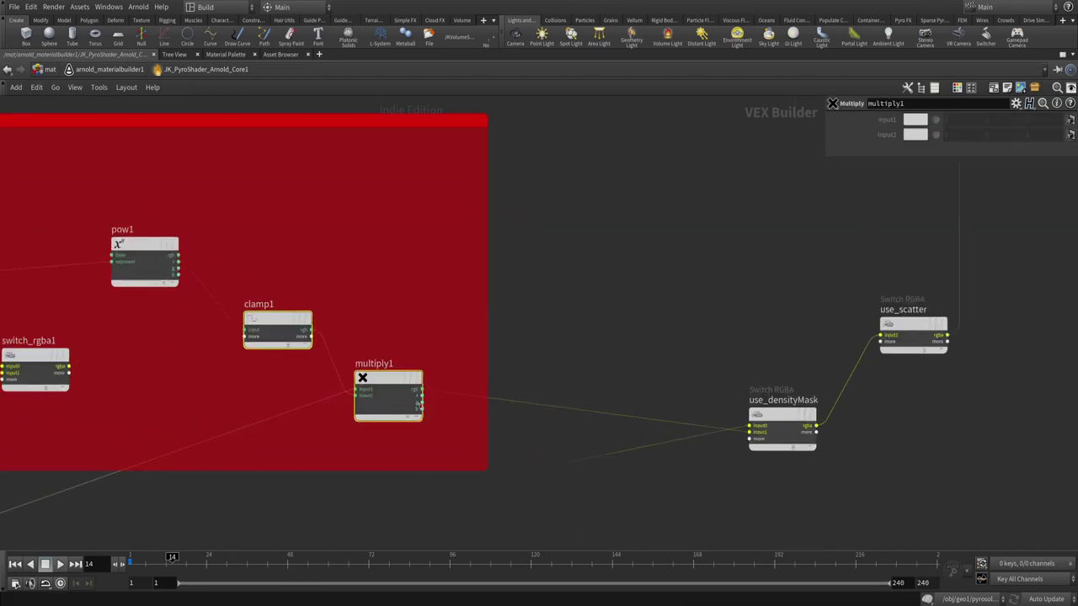
scroll(662, 315, "down", 3)
middle_click_drag(662, 315, 715, 407)
scroll(606, 438, "up", 2)
scroll(606, 438, "up", 1)
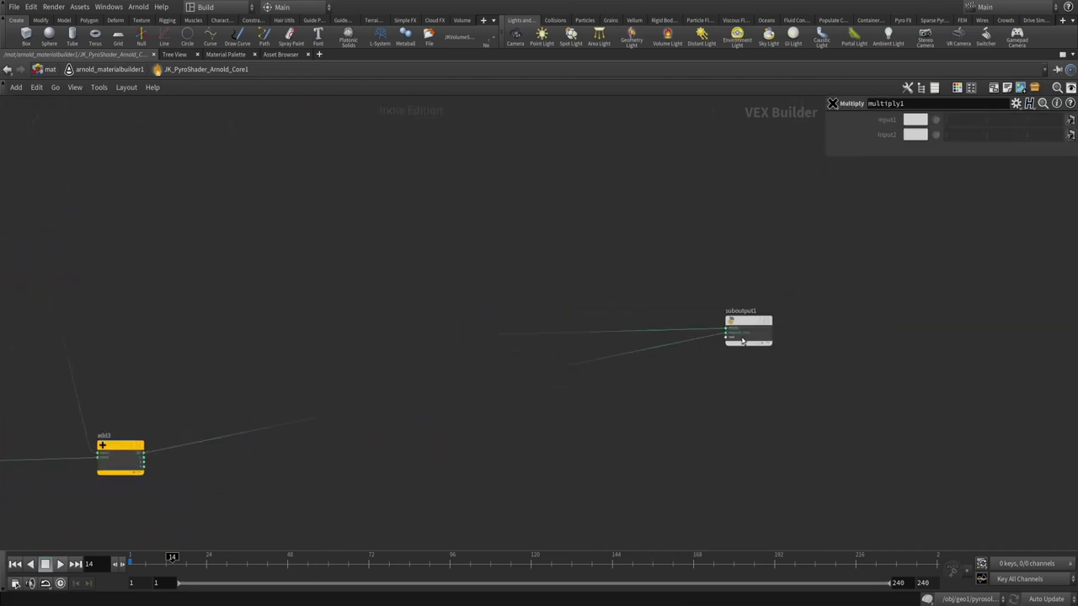
scroll(730, 333, "up", 1)
scroll(666, 402, "down", 5)
middle_click_drag(609, 435, 776, 335)
- At arnold_materialbuilder1, move standard_volume1 lower and disable scatter on JK_PyroShader_Arnold_Core1
key("u")
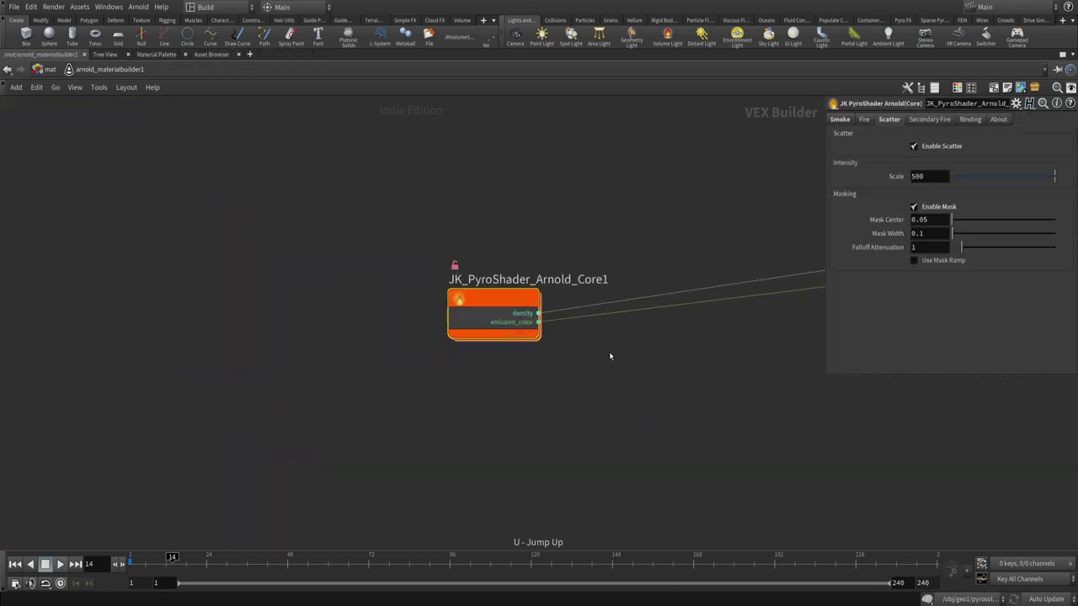
double_click(628, 284)
left_click_drag(625, 304, 611, 389)
key("h")
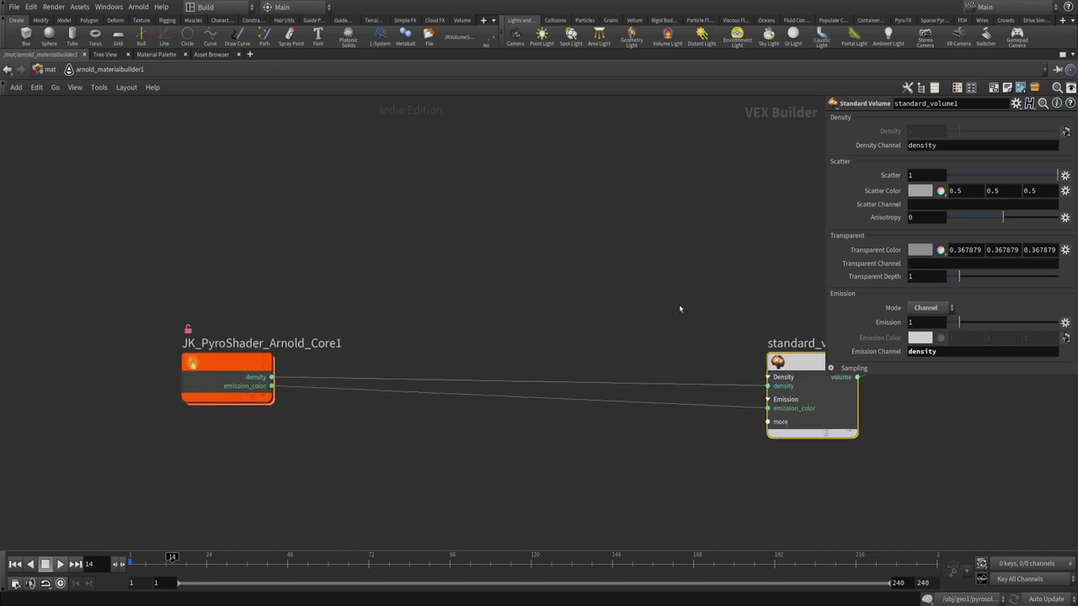
left_click(450, 381)
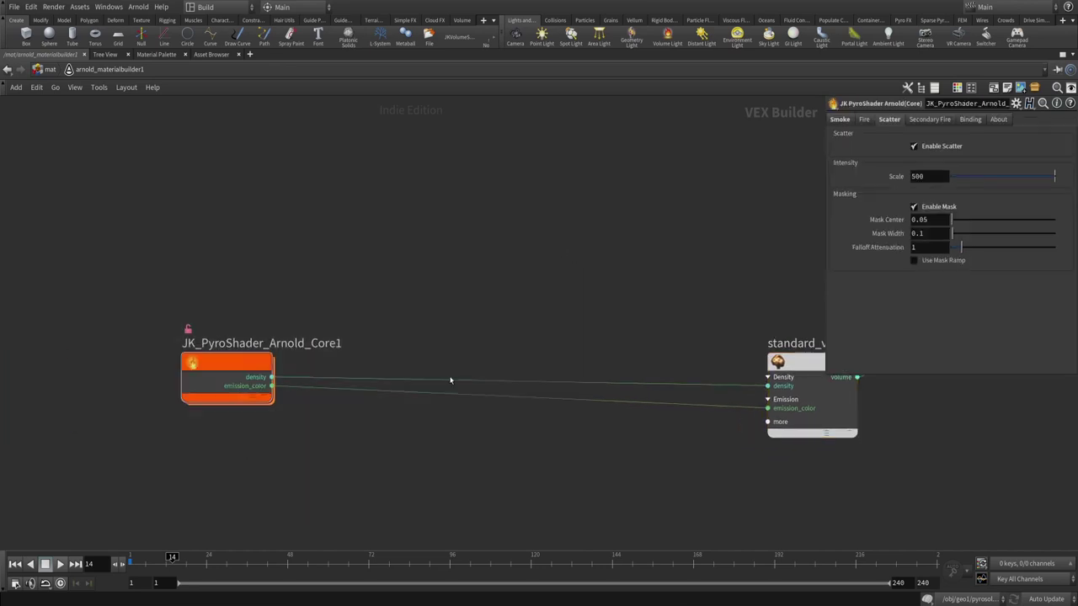
left_click(920, 146)
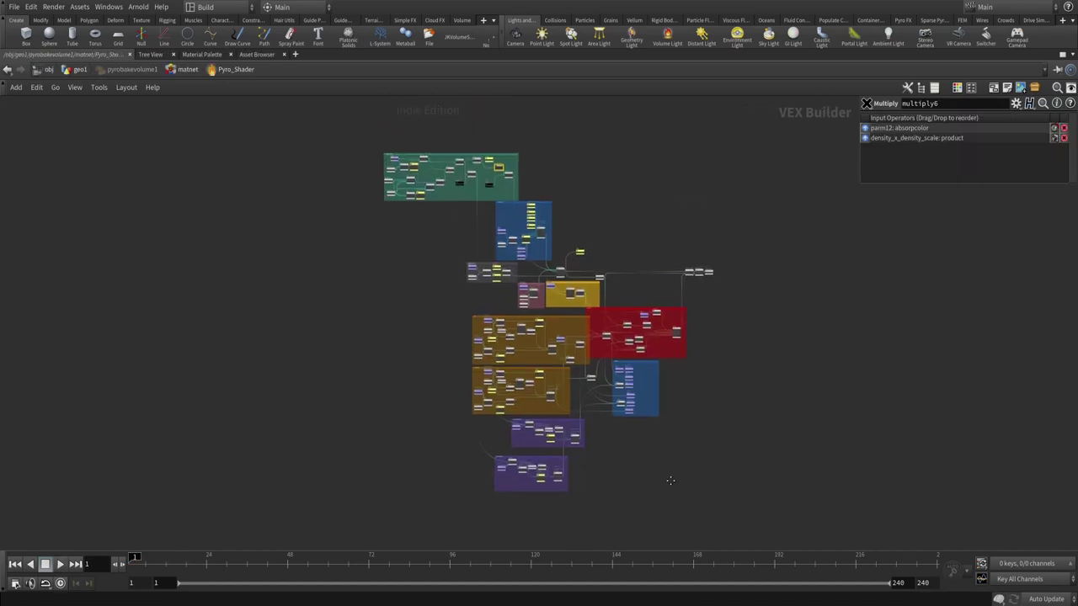
- Inspect in_flame_intensity, the Fire Color Ramp and the Fire Intensity Ramp, then go up to matnet
scroll(499, 339, "up", 8)
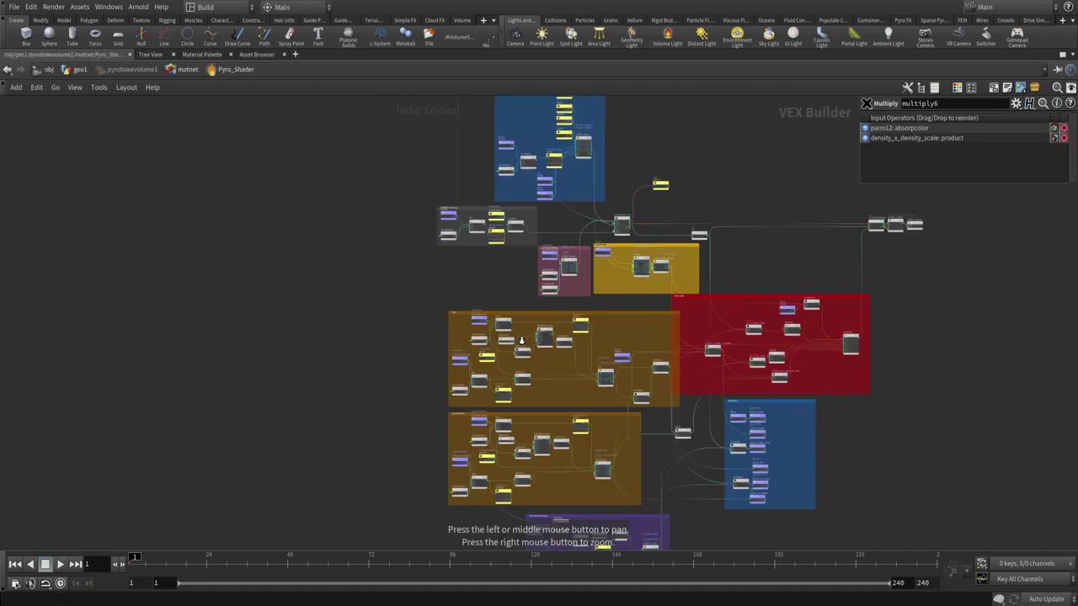
scroll(302, 313, "down", 5)
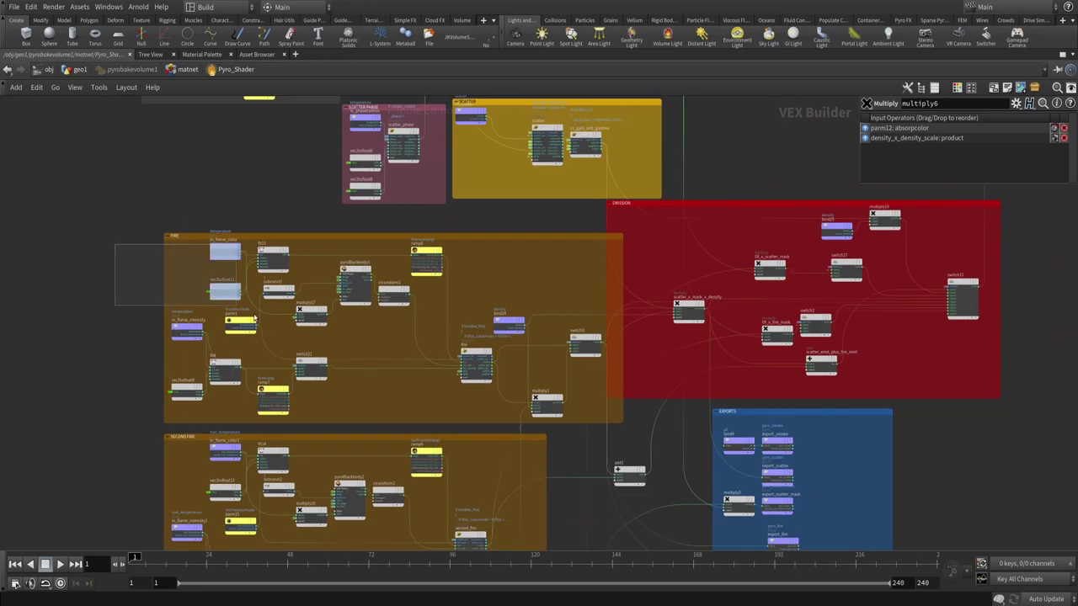
left_click(135, 308)
left_click(186, 331)
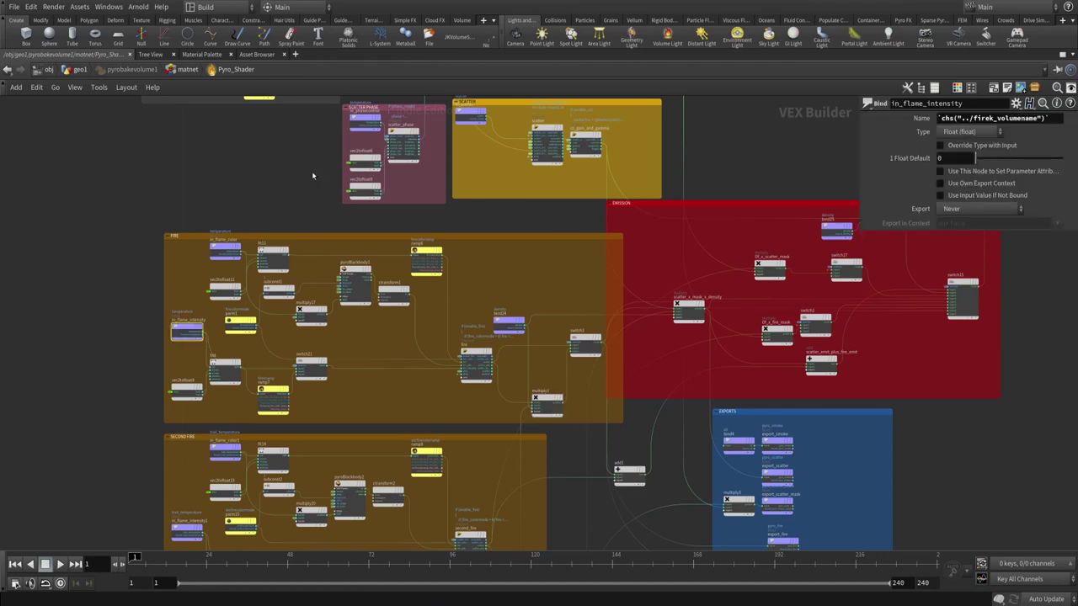
left_click(436, 265)
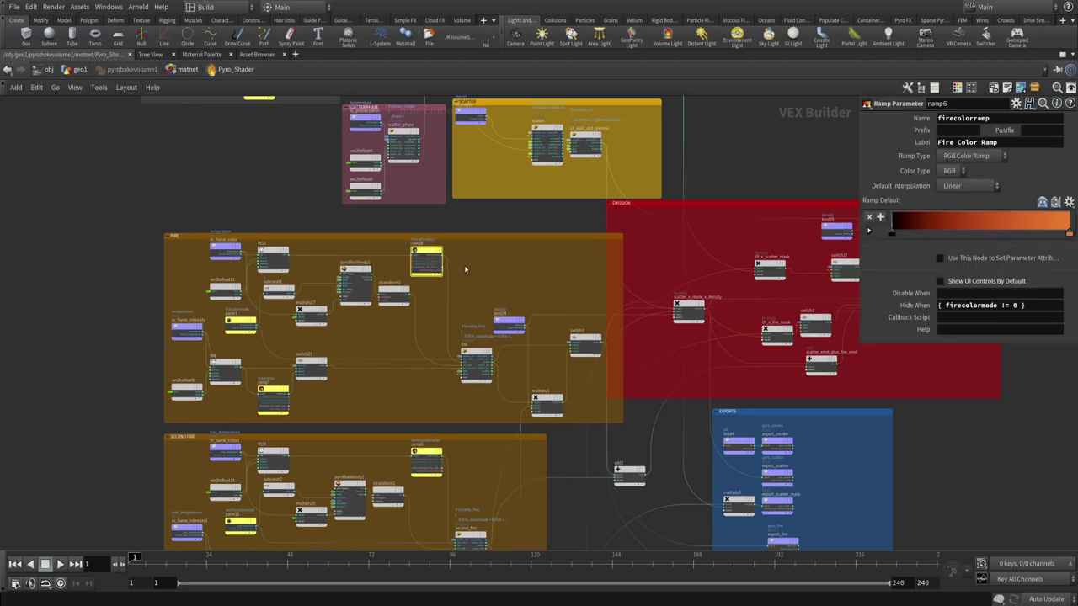
middle_click_drag(330, 394, 385, 382)
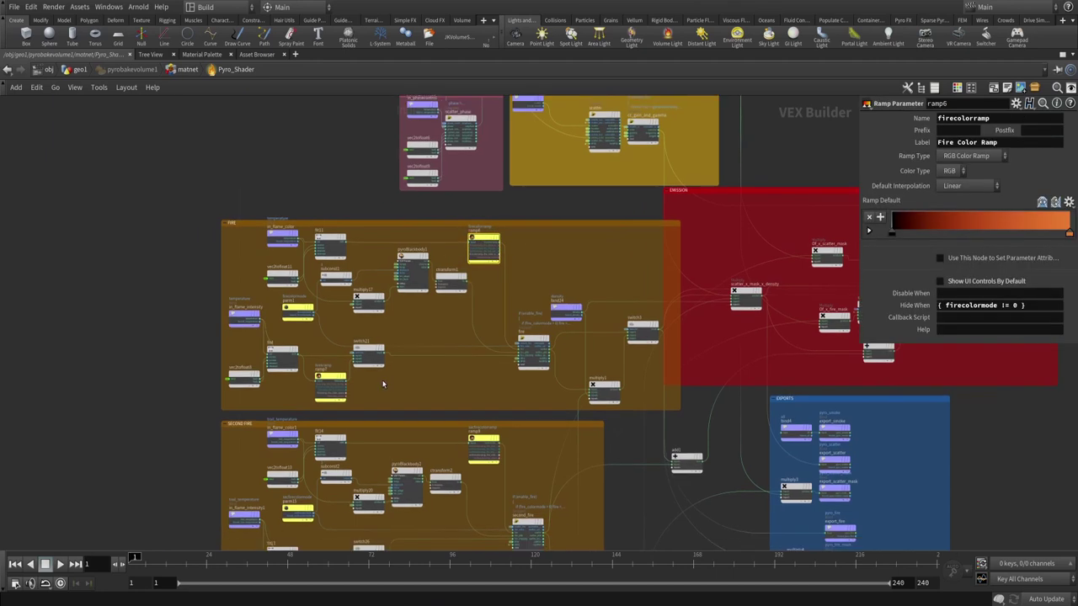
left_click(352, 389)
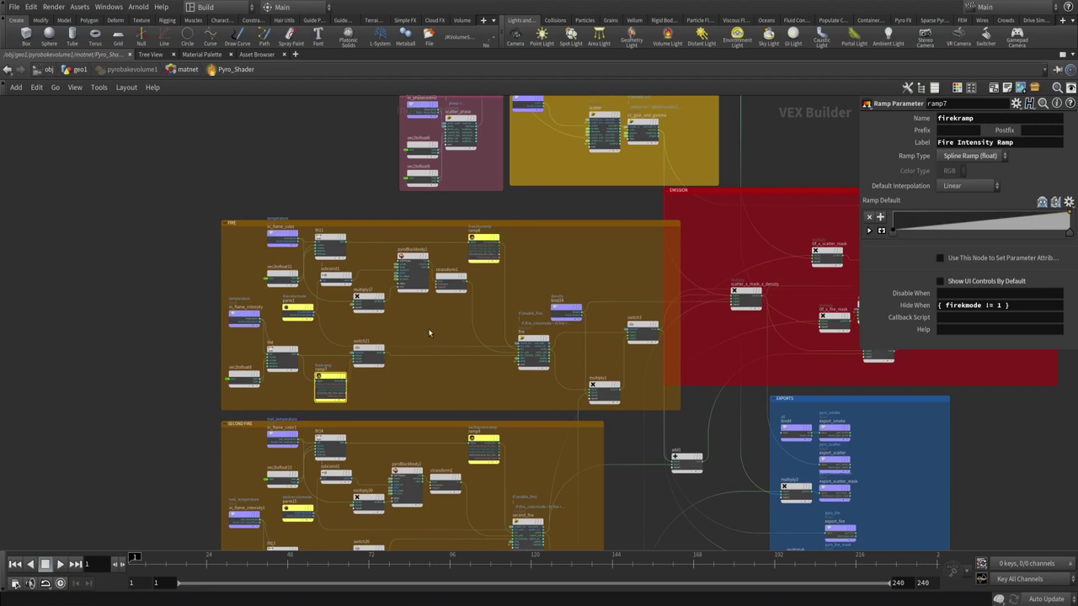
key("u")
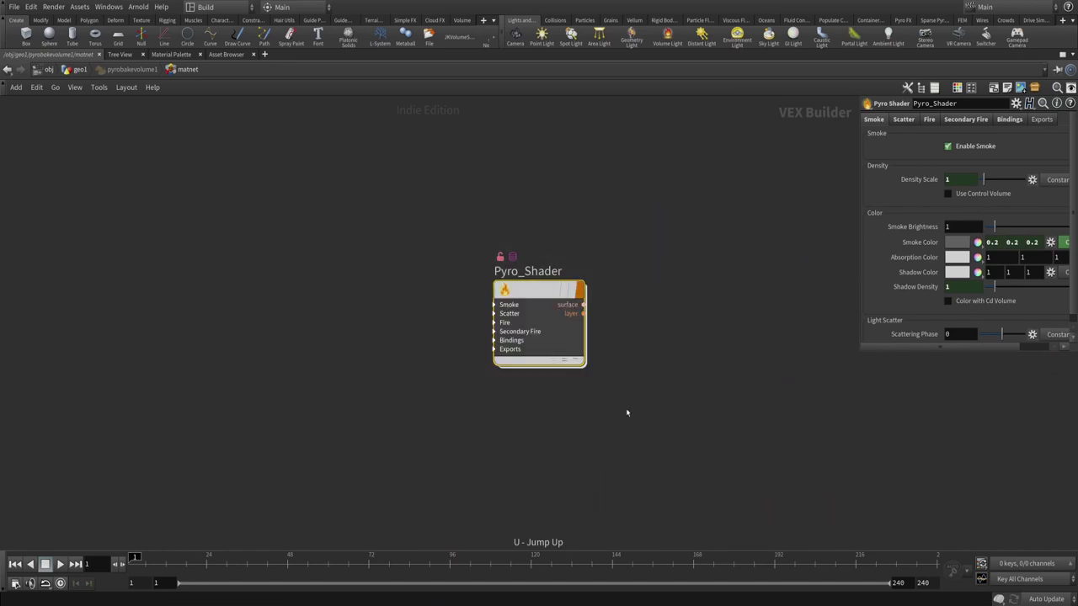
- Apply a quick setup preset to pyrobakevolume1 in geo1, then return to matnet
left_click(928, 119)
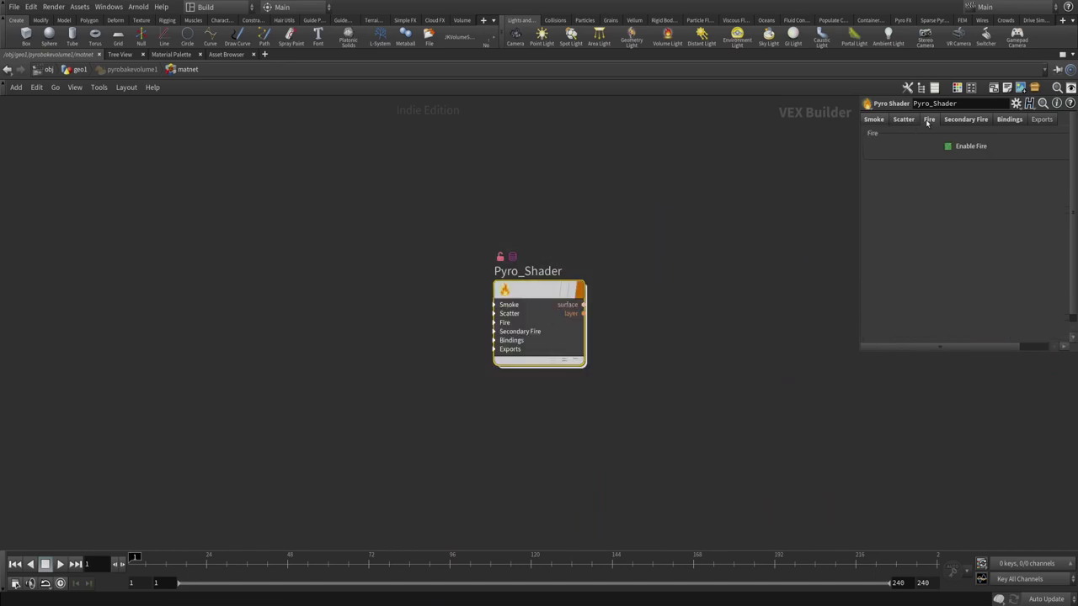
key("u")
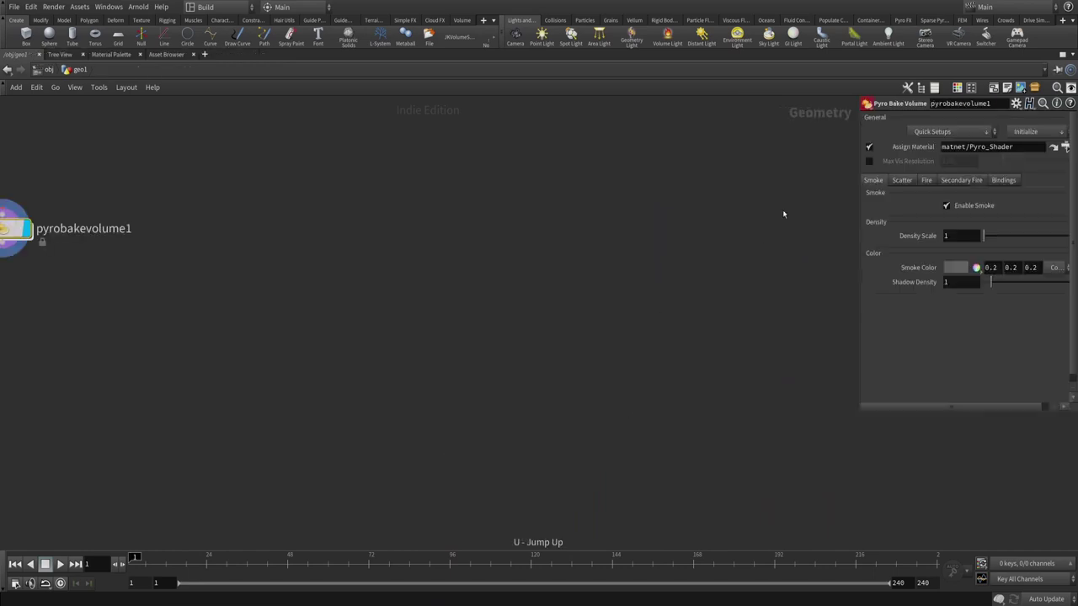
left_click(957, 137)
left_click(944, 169)
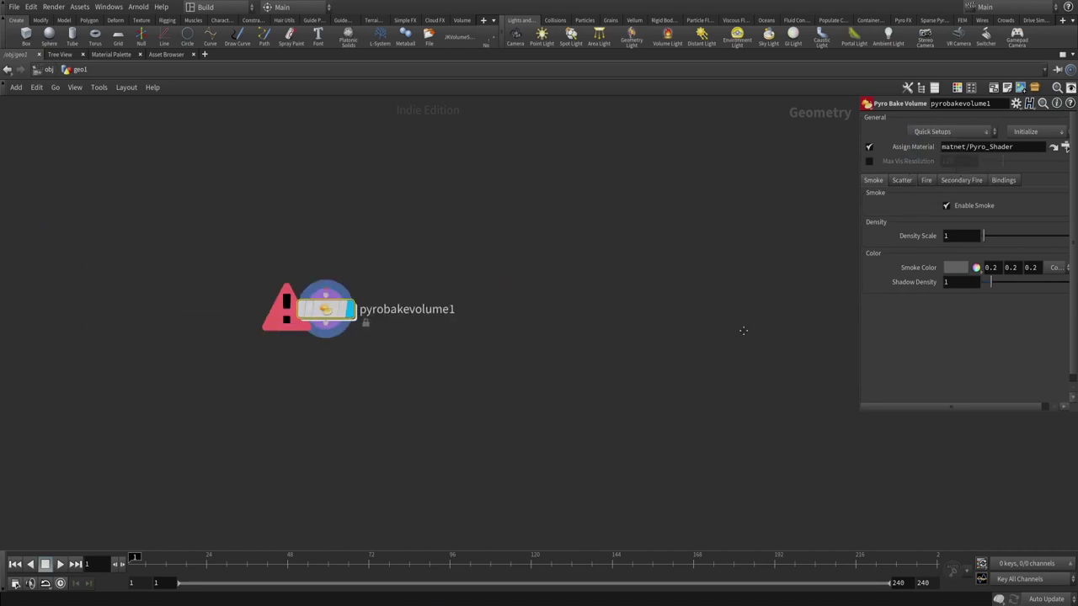
key("i")
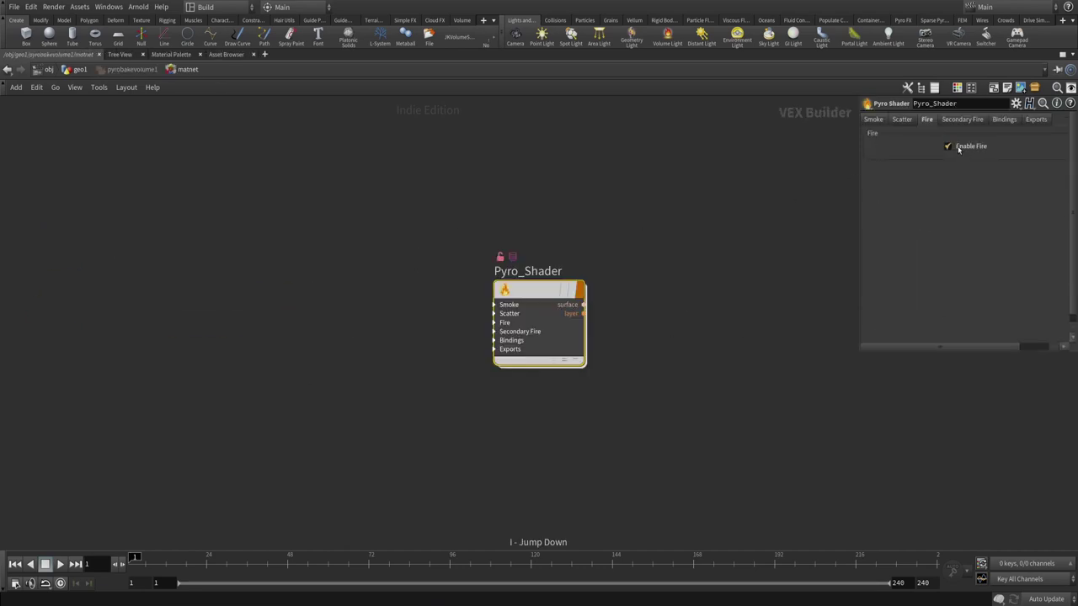
- Enable fire on Pyro_Shader and switch Fire Color Mode between Physical Blackbody and Color Ramp
left_click(957, 146)
left_click(968, 212)
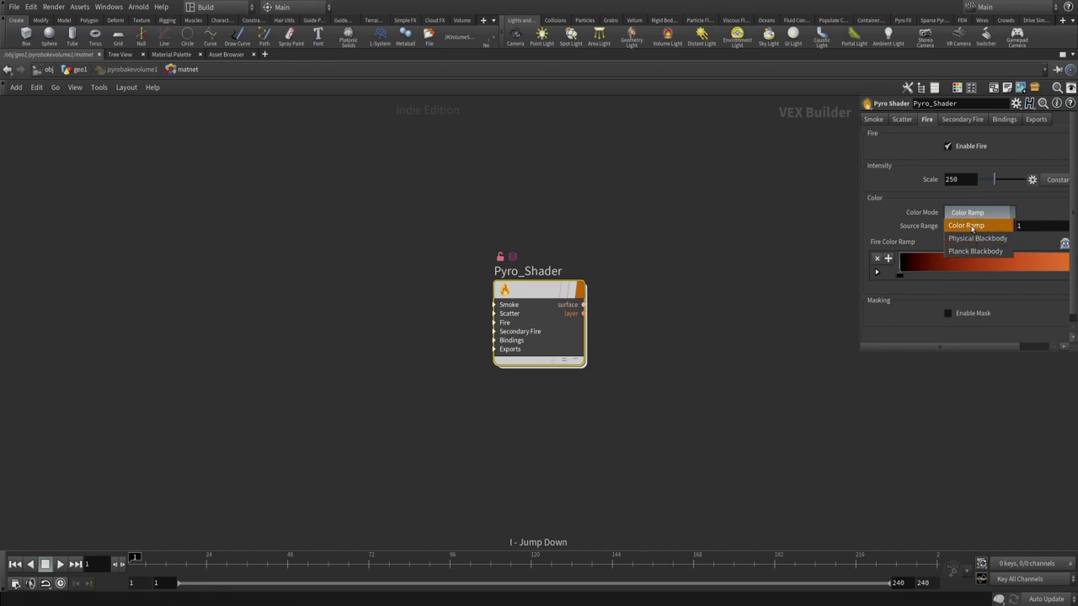
left_click(973, 227)
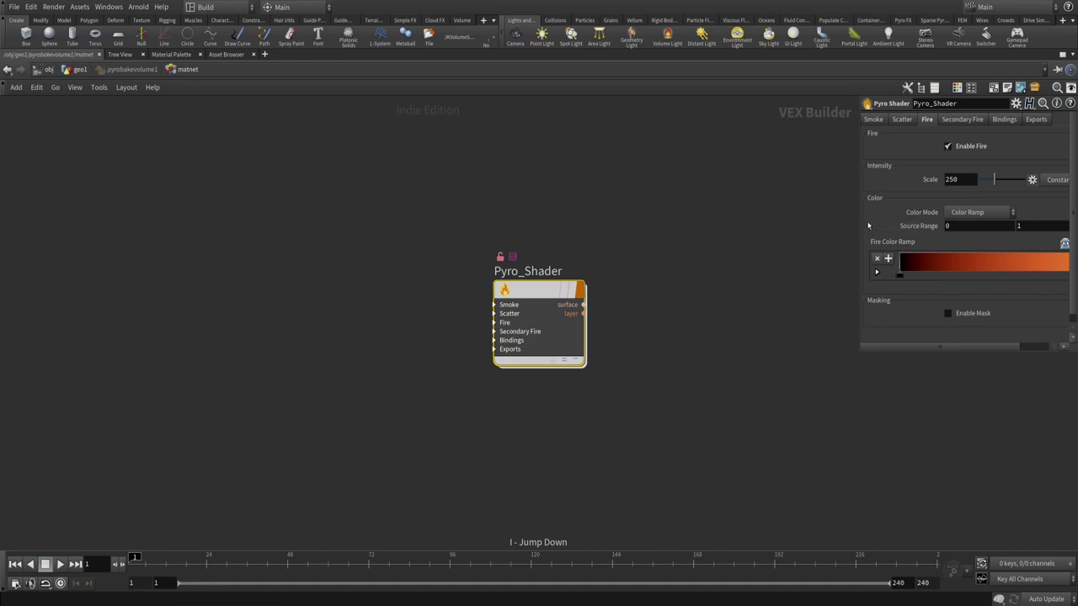
left_click_drag(860, 223, 687, 232)
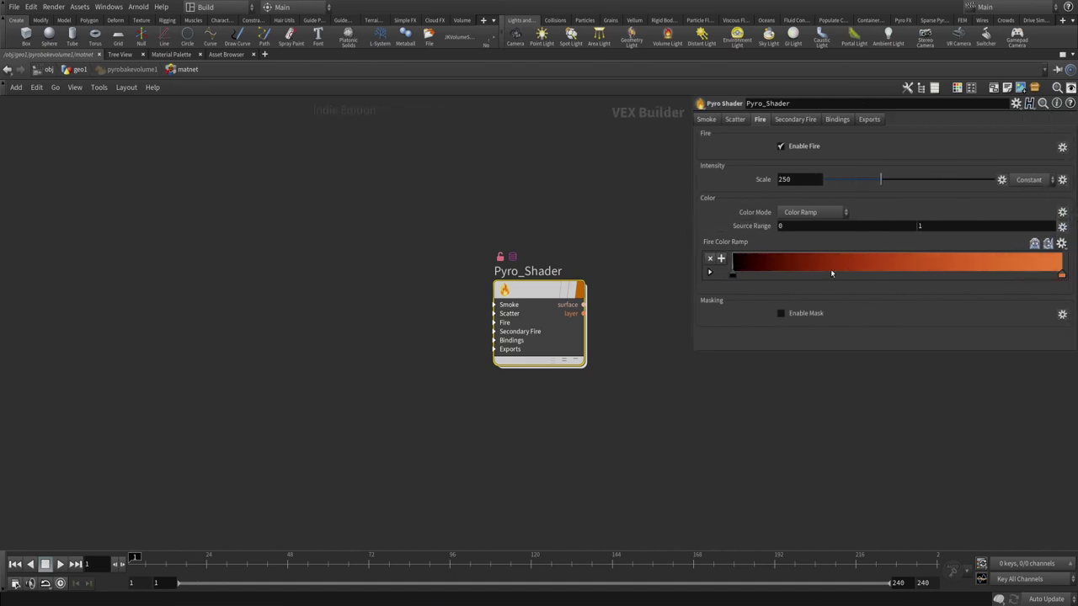
left_click(814, 213)
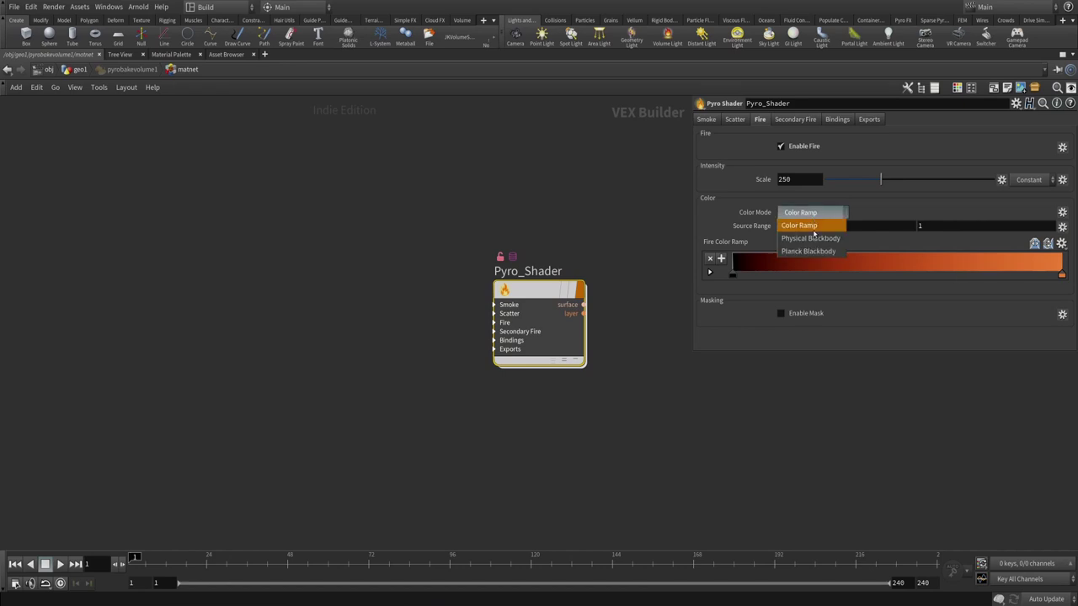
left_click(811, 240)
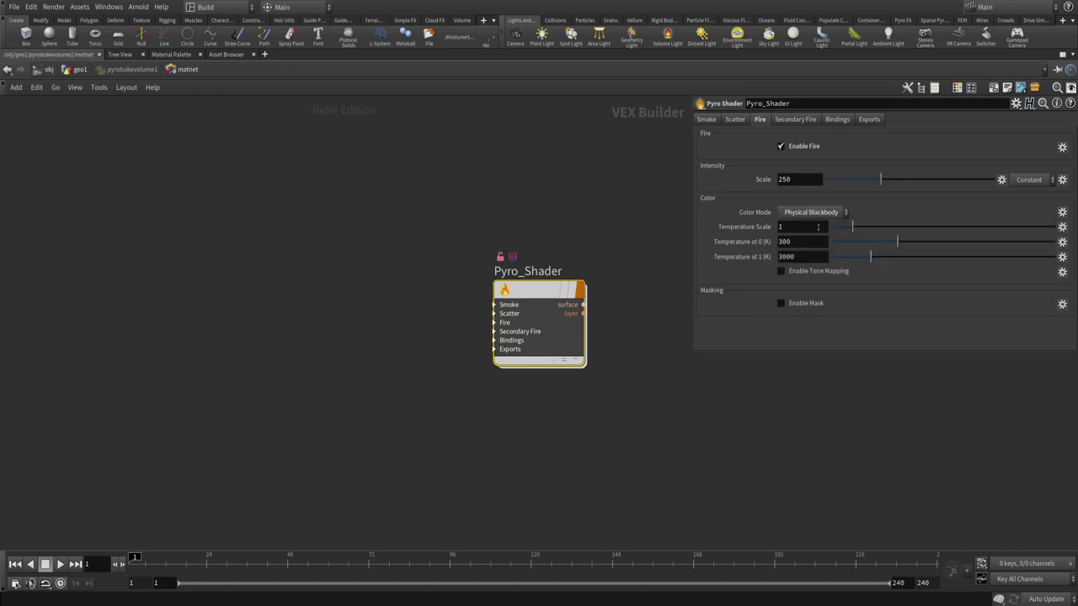
left_click(814, 212)
left_click(799, 226)
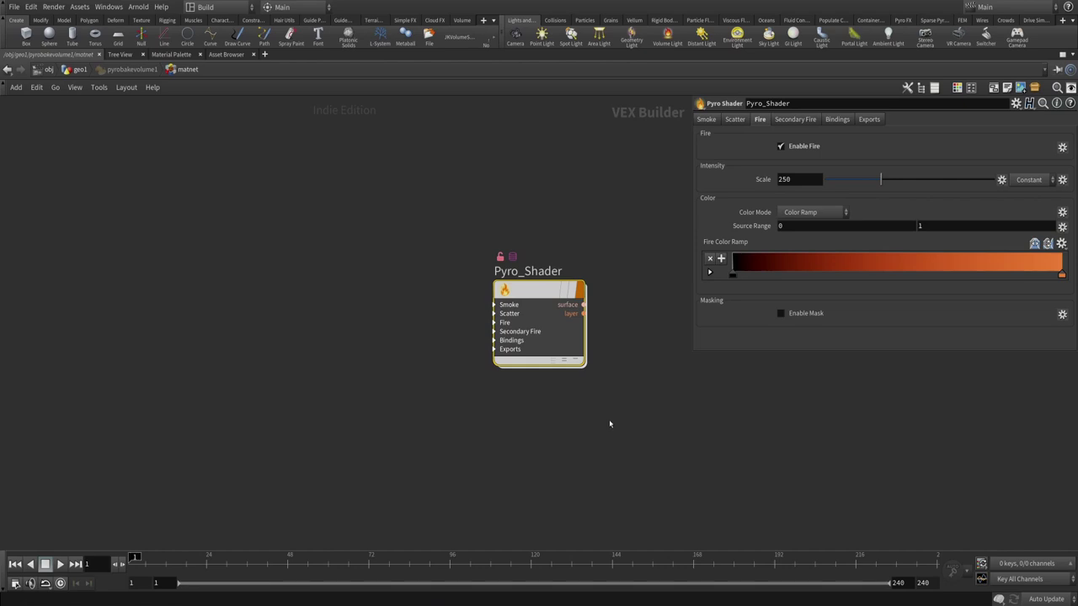
- Inside Pyro_Shader, select multiply17, pyroBlackbody1 and ctransform1, and inspect the ramp6 fire colour ramp
key("i")
scroll(417, 305, "up", 3)
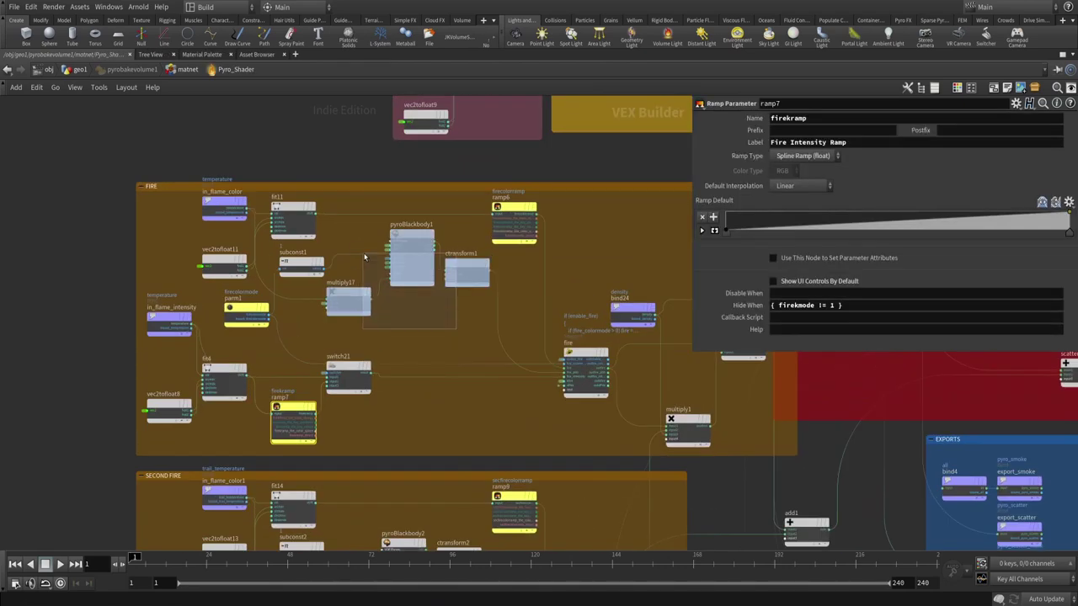
left_click_drag(365, 257, 376, 237)
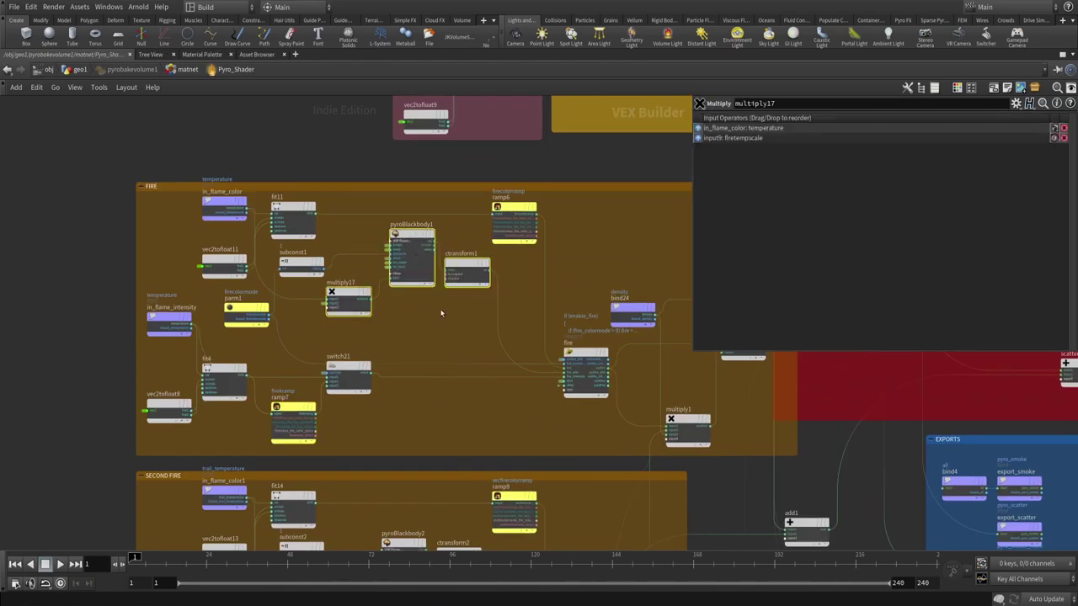
middle_click_drag(456, 326, 471, 348)
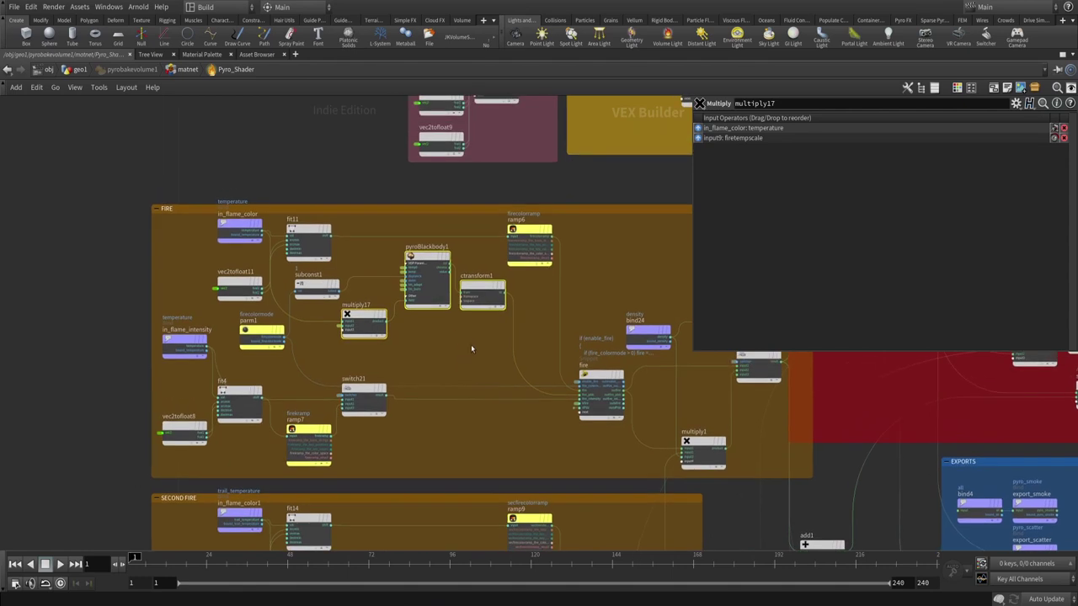
left_click(529, 245)
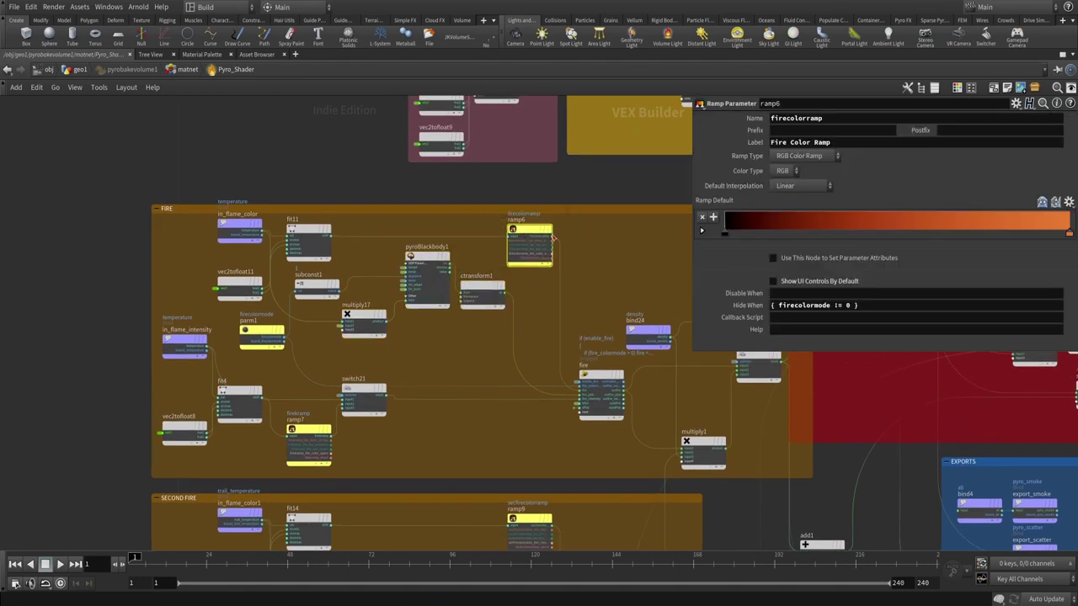
left_click(219, 233)
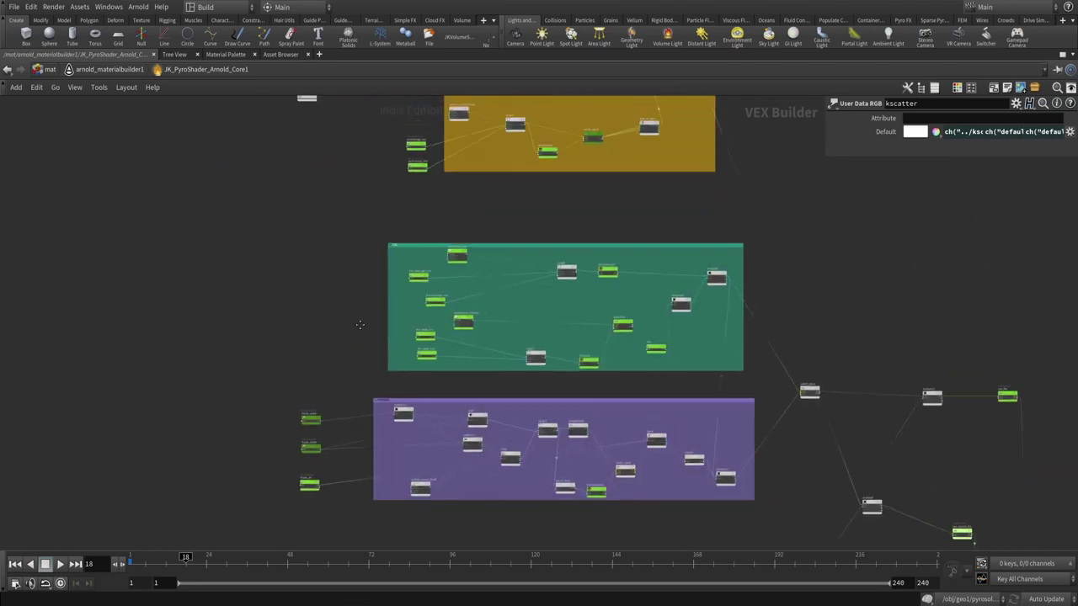
- Inspect temperature_Cd sampling, range8, and the firecolorrange_min and firecolorrange_max defaults
scroll(462, 315, "up", 10)
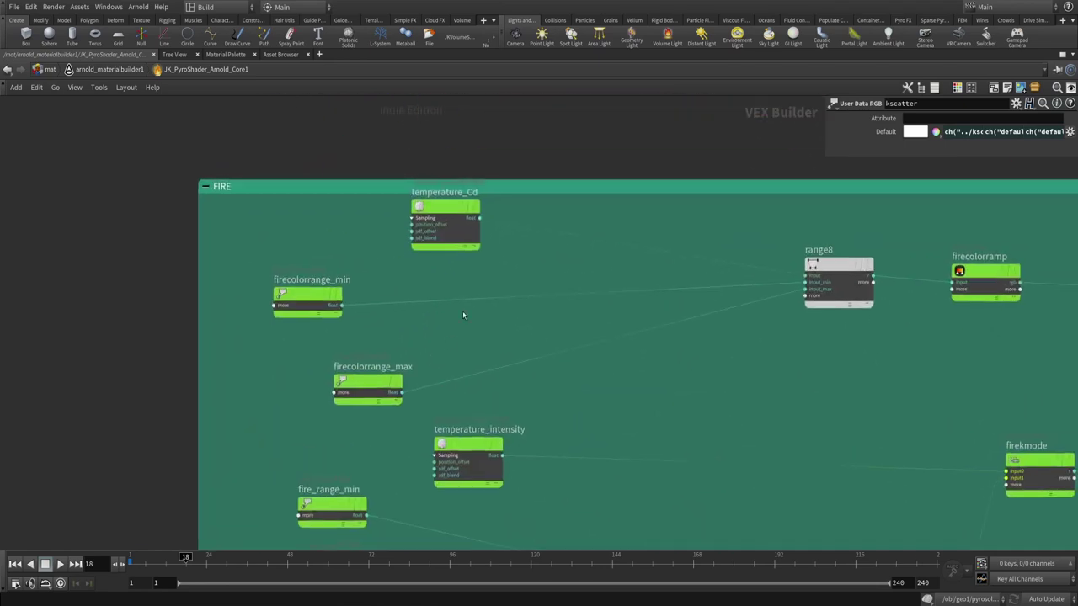
left_click(445, 222)
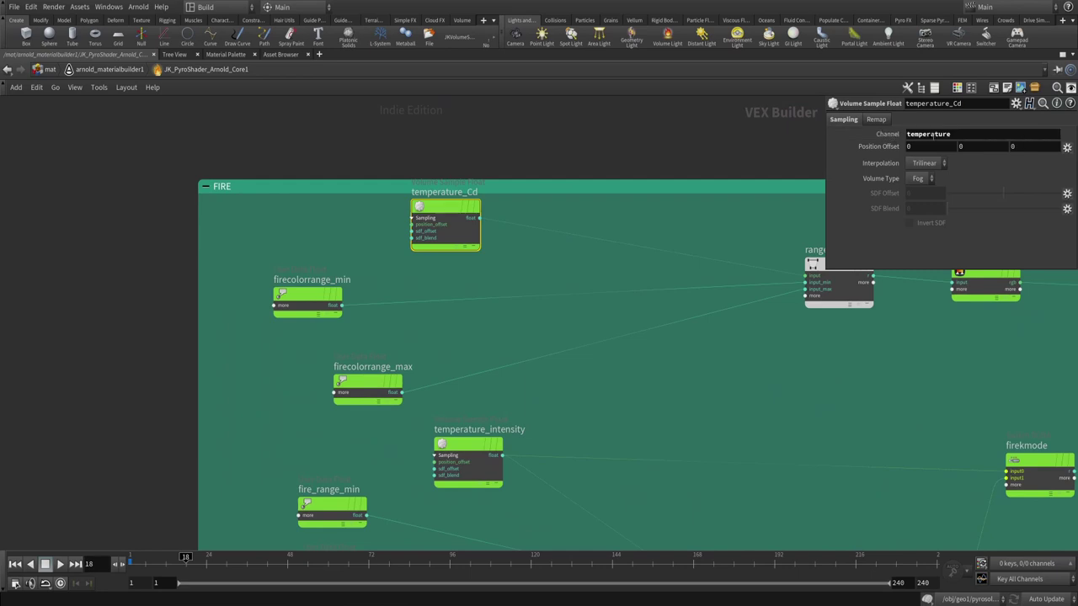
middle_click_drag(800, 365, 719, 318)
left_click(687, 229)
left_click(667, 321)
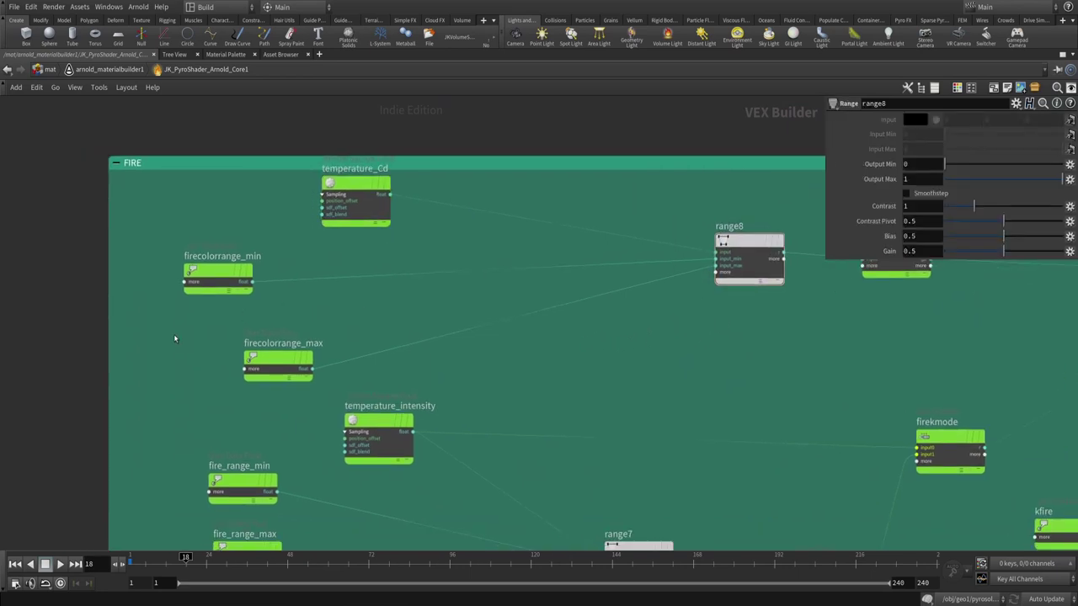
left_click_drag(174, 338, 271, 251)
left_click_drag(191, 342, 325, 380)
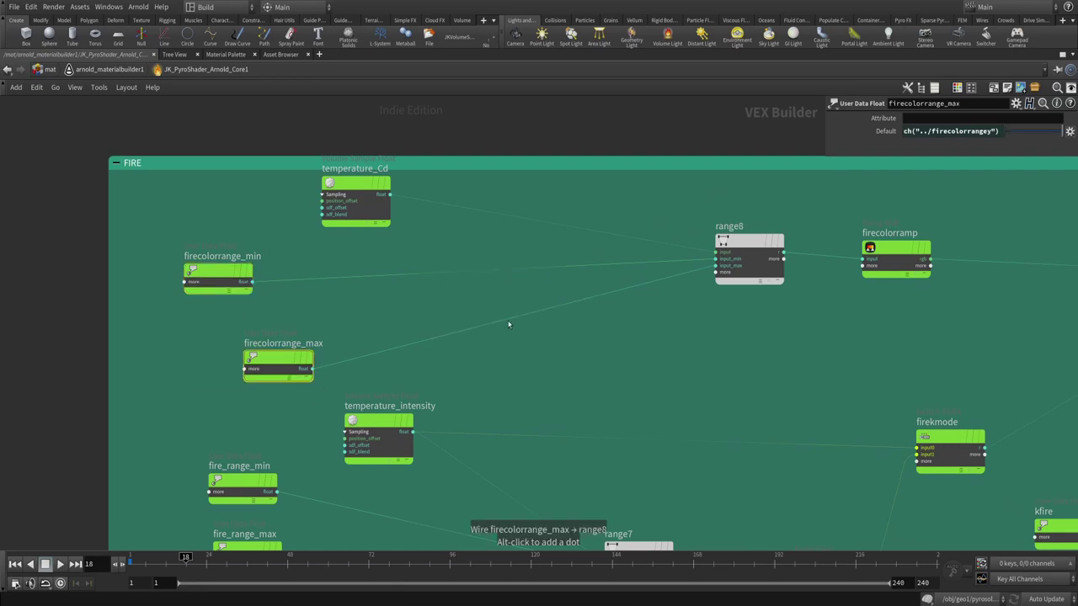
- Show the shader's Fire parameters, then inspect the firecolorramp ramp inside JK_PyroShader_Arnold_Core1
key("u")
left_click(864, 120)
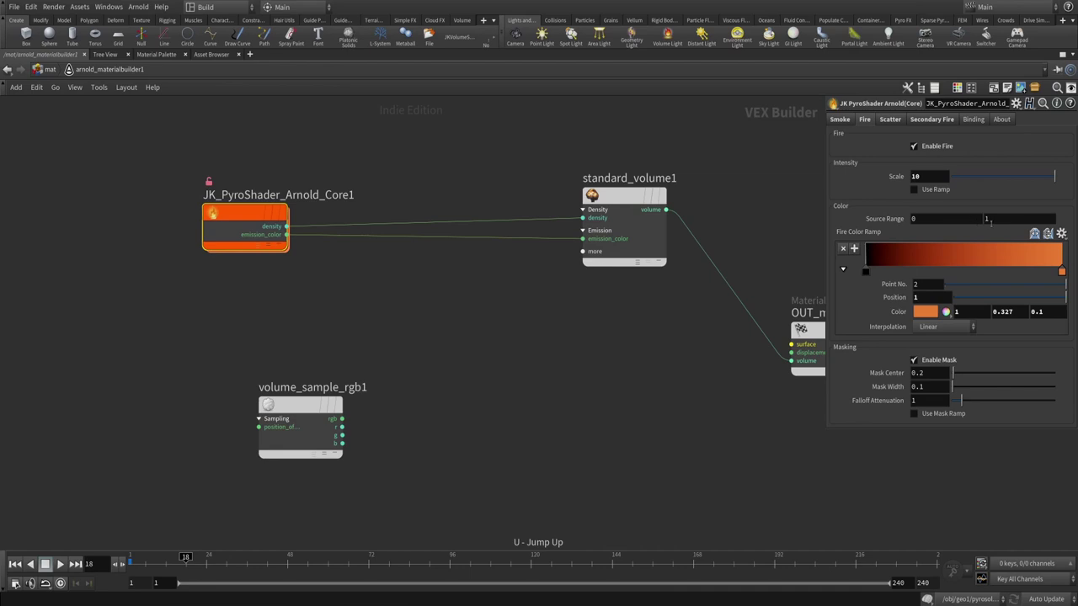
key("i")
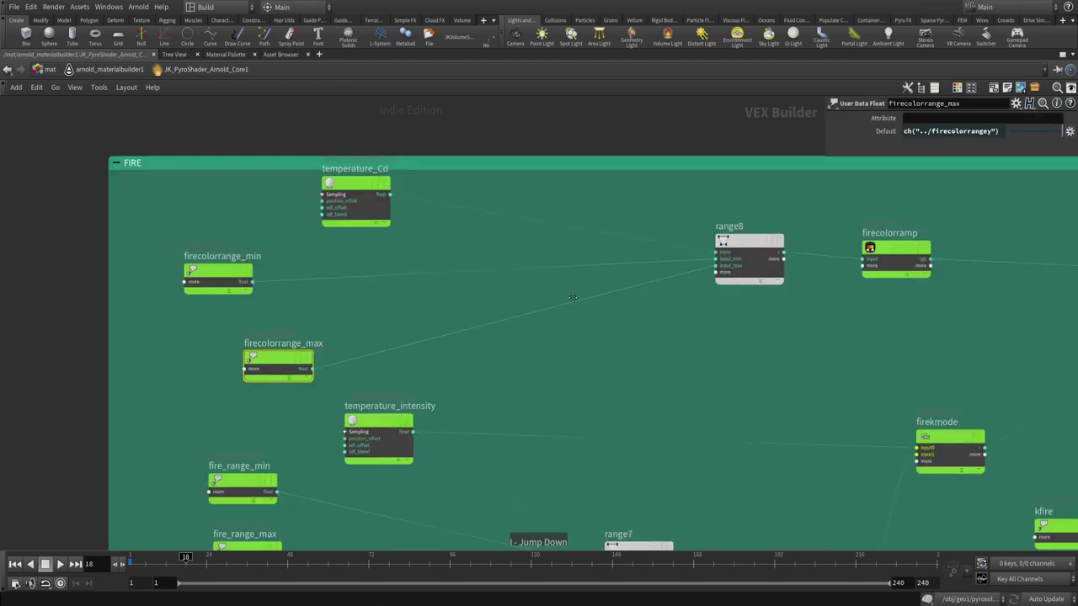
mouse_move(469, 271)
left_click(604, 303)
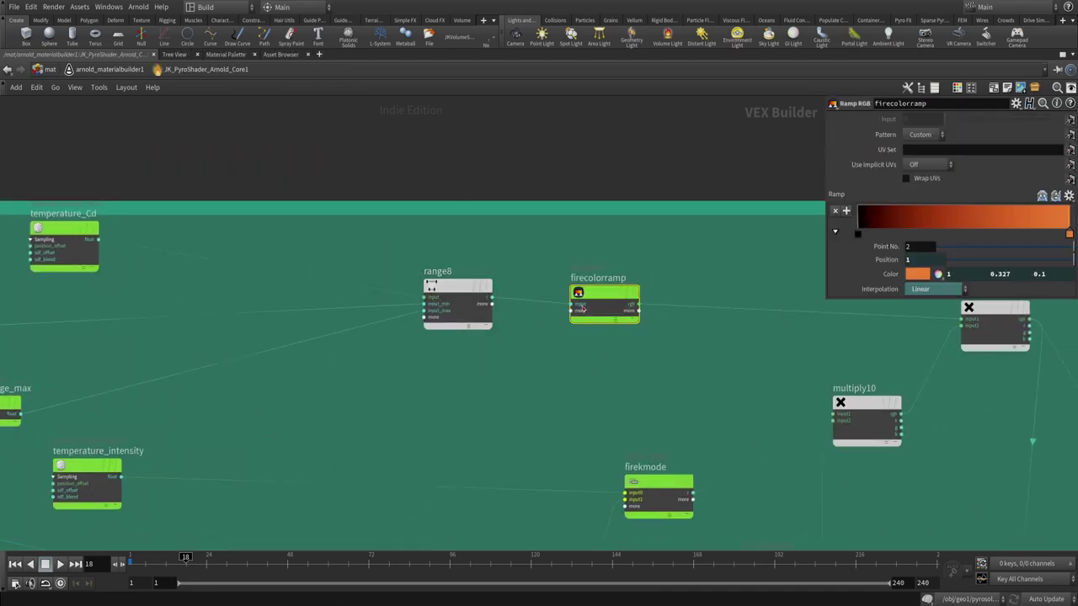
key("u")
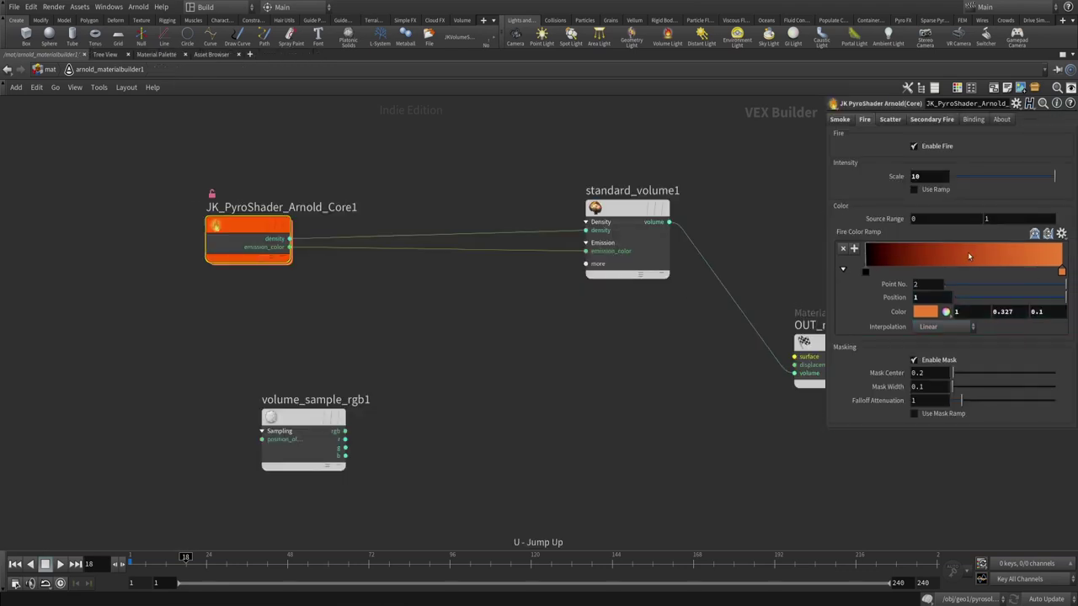
key("i")
- Inspect temperature_intensity, range7 and fire_range_min/max, then return to the material builder
middle_click_drag(353, 346, 682, 215)
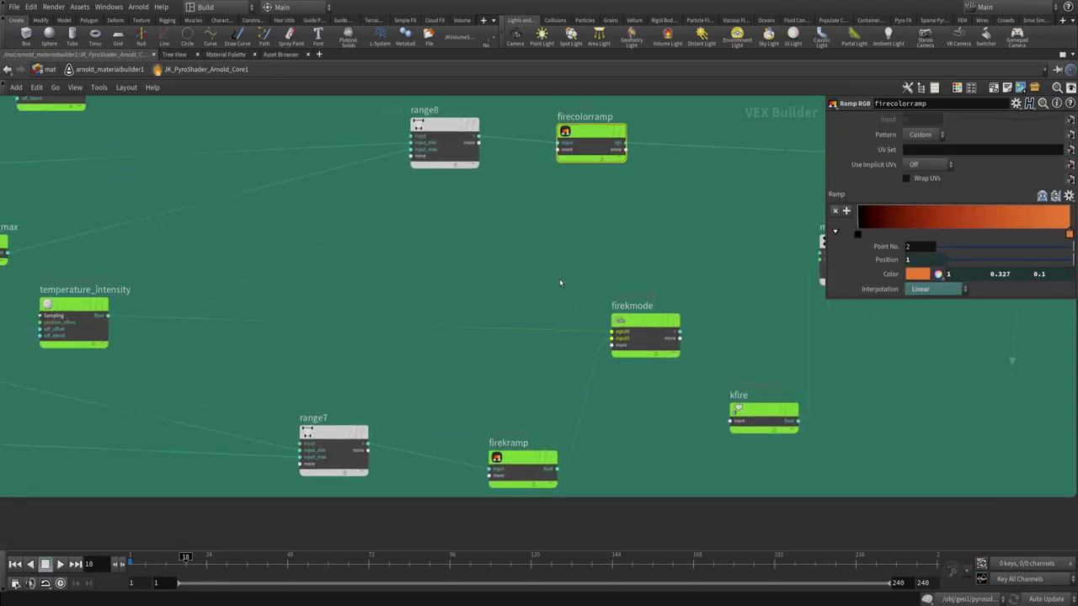
scroll(682, 260, "down", 5)
scroll(482, 271, "up", 5)
left_click(432, 291)
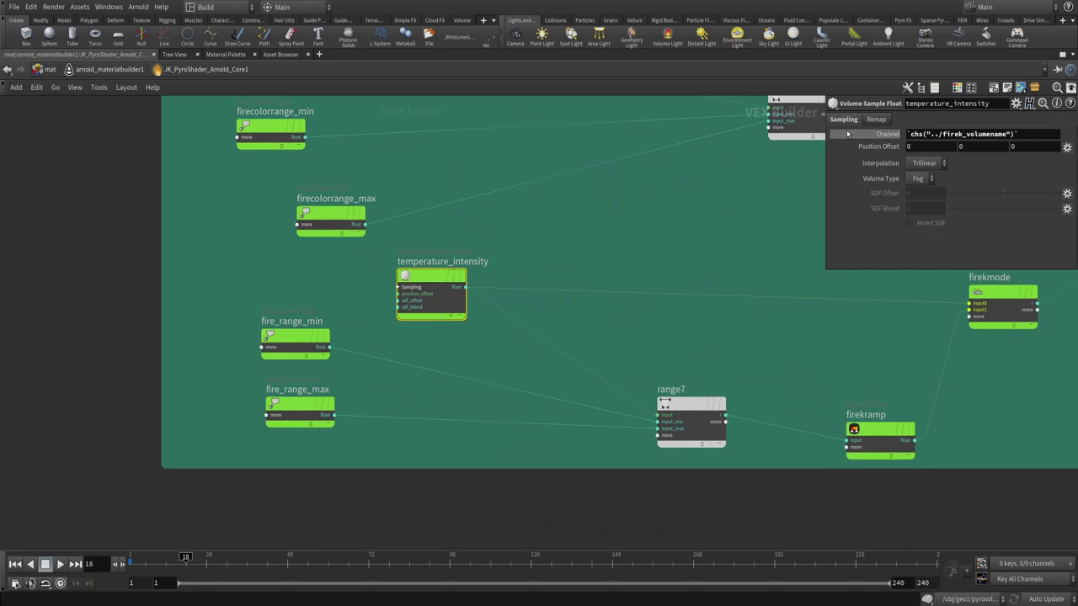
middle_click_drag(703, 343, 540, 307)
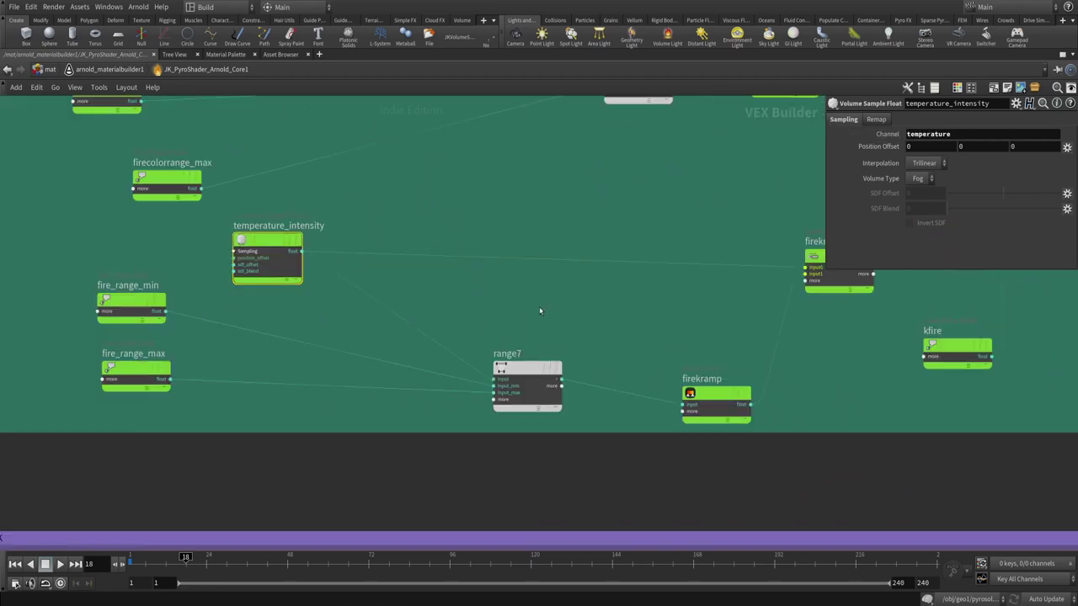
left_click(527, 381)
left_click_drag(140, 262, 126, 307)
key("u")
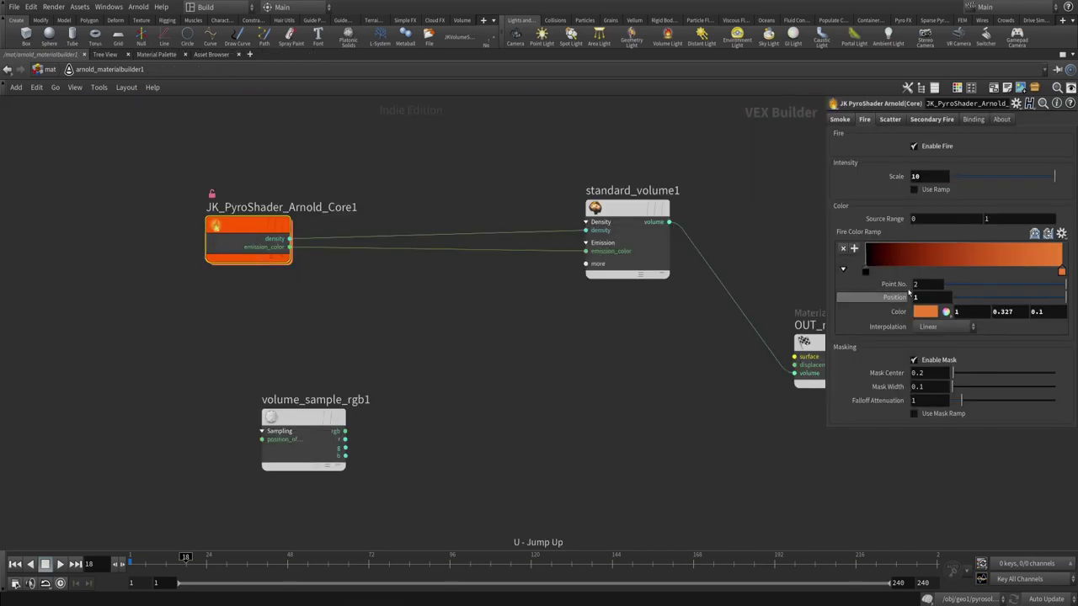
- Enable the fire intensity ramp, then inspect range7, temperature_intensity and firekramp inside the core
left_click(915, 190)
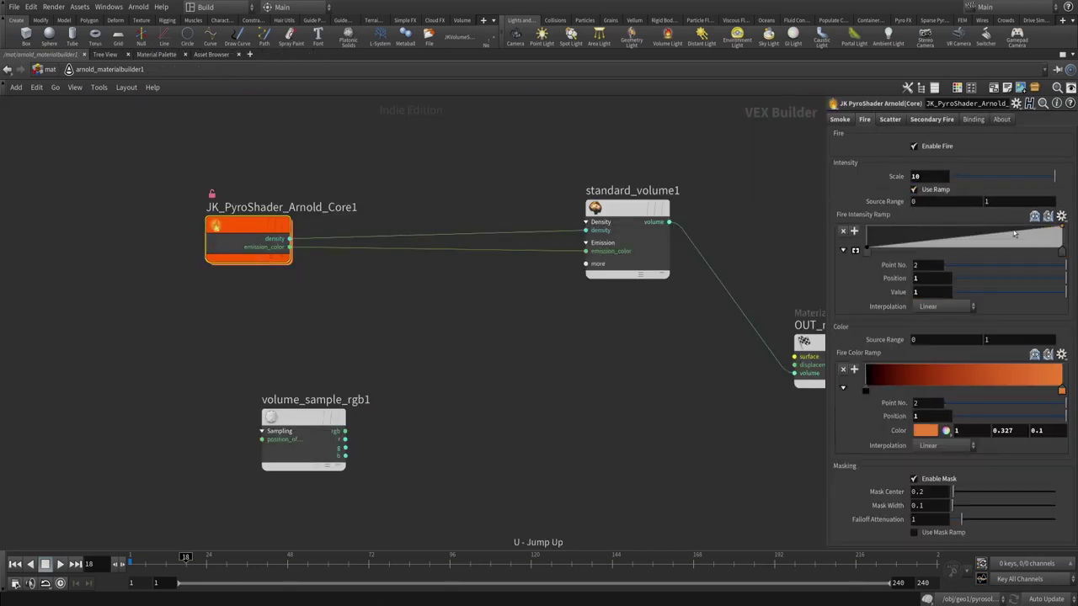
key("i")
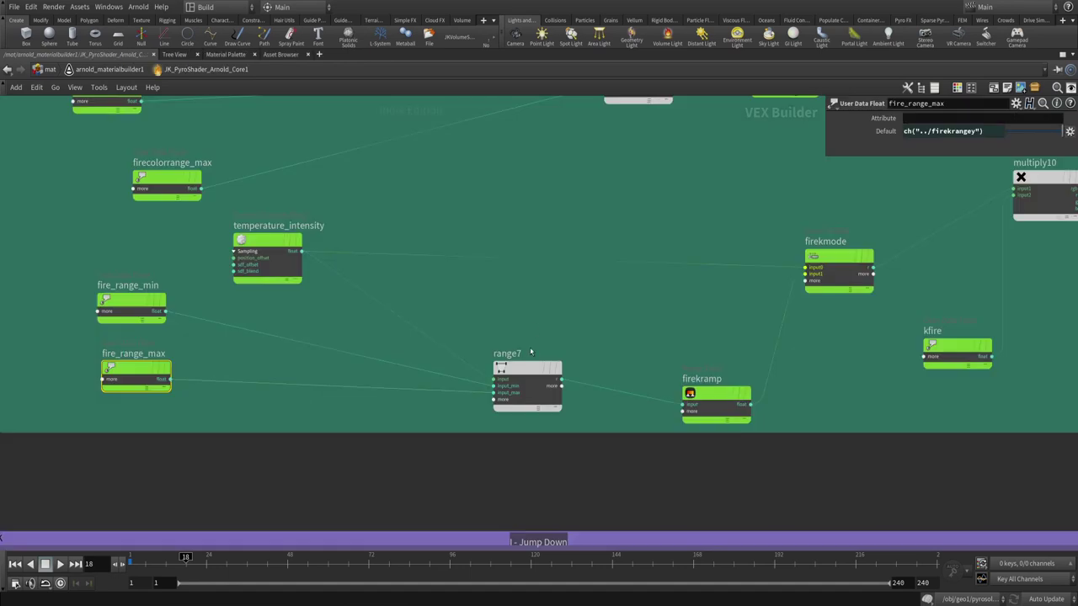
left_click(423, 349)
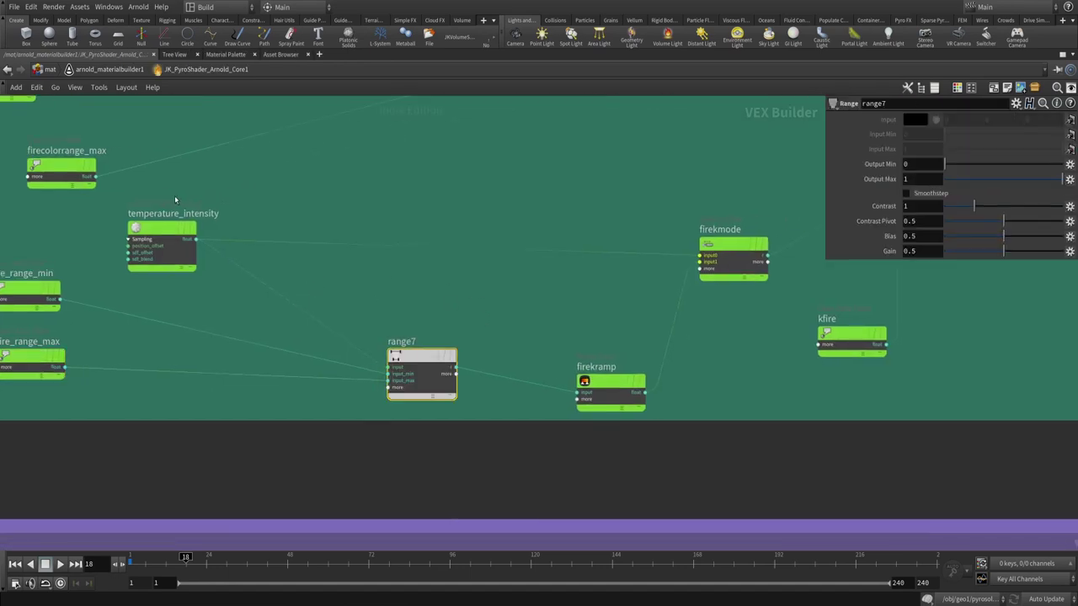
left_click(217, 213)
left_click(452, 363)
left_click(610, 414)
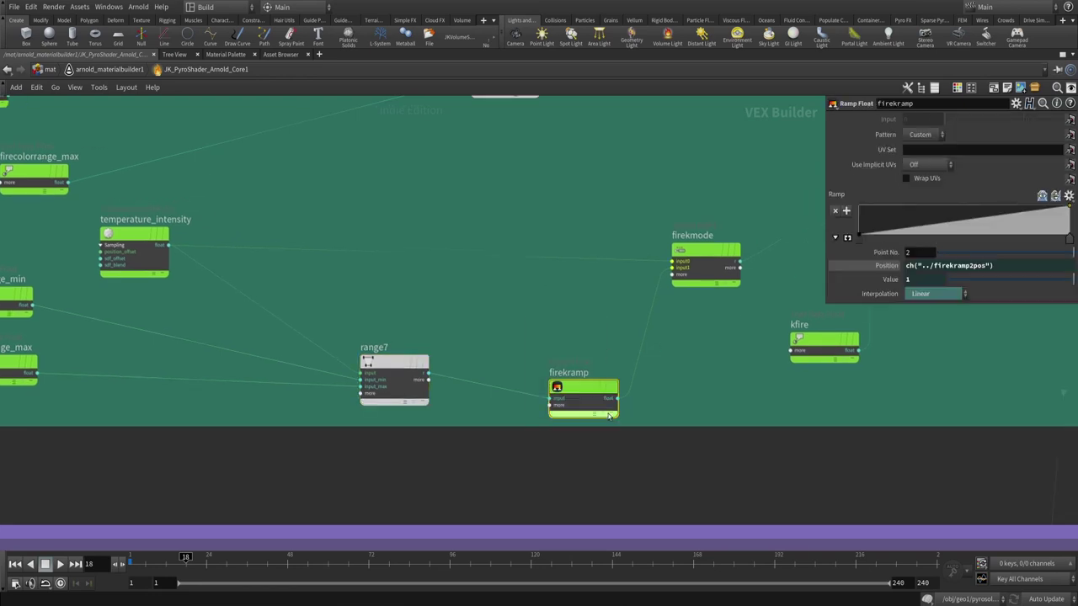
- Inspect the firekmode switch, then turn Use Ramp off on the Fire tab
key("u")
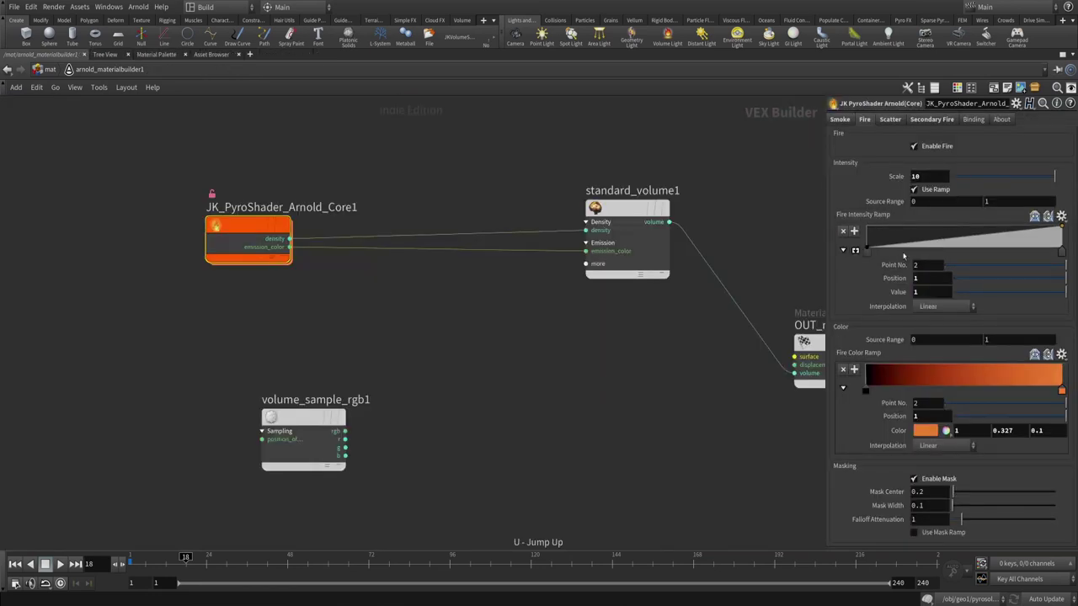
key("i")
left_click(627, 320)
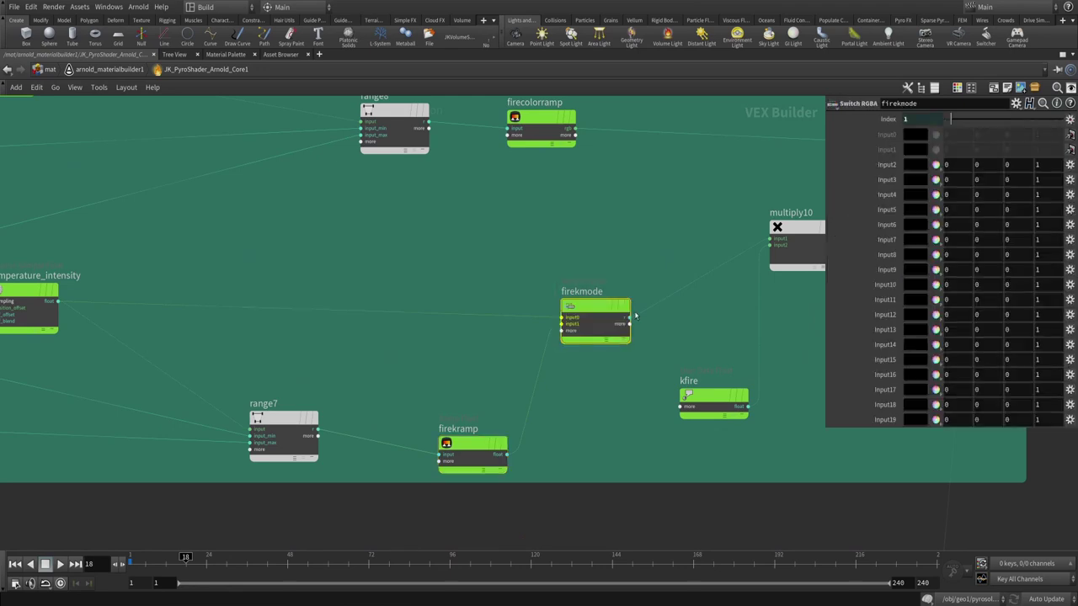
key("u")
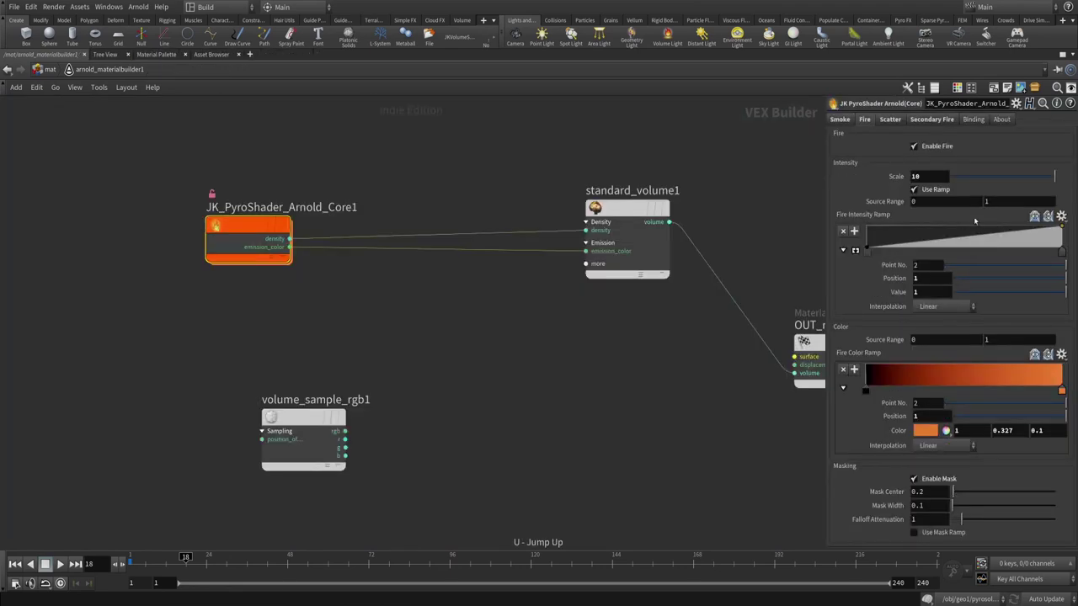
left_click(941, 191)
left_click(941, 191)
left_click(940, 191)
- Inspect multiply10's inputs and the kfire default expression inside the core
key("i")
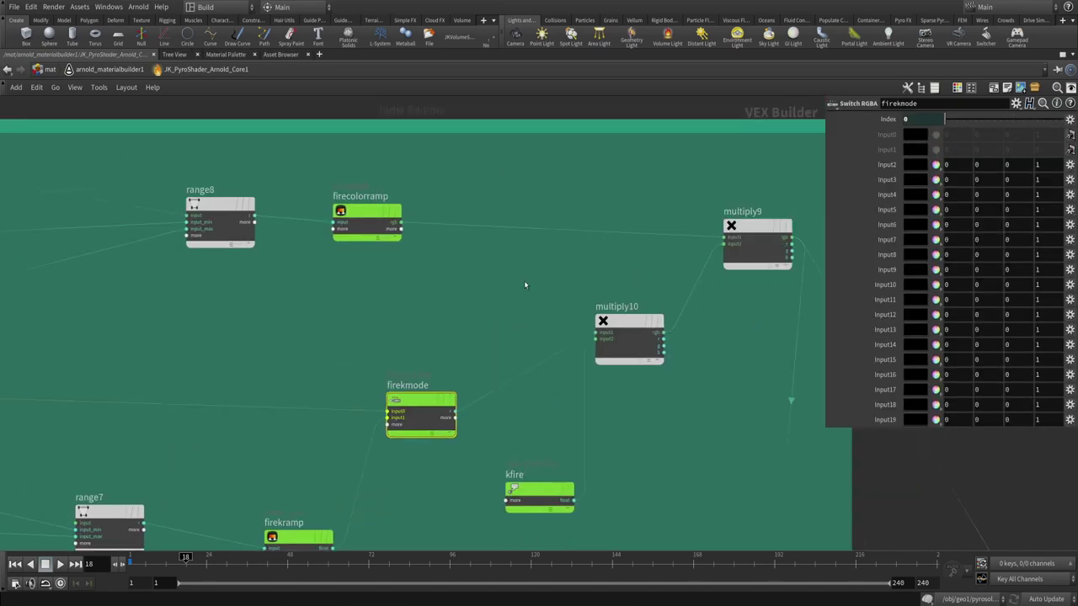
left_click(628, 341)
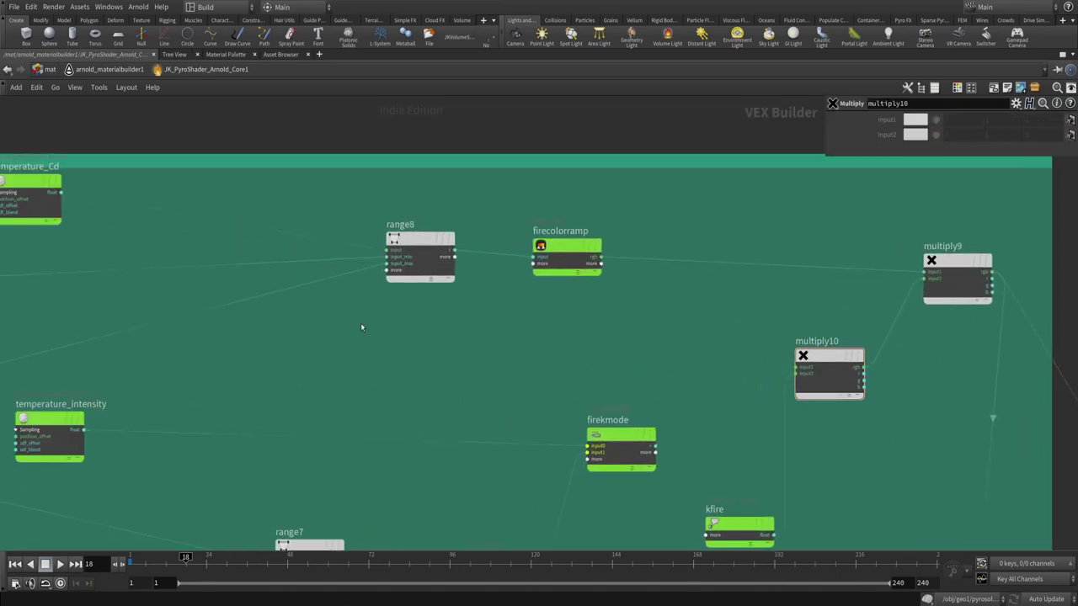
middle_click_drag(447, 327, 202, 161)
left_click(459, 375)
key("u")
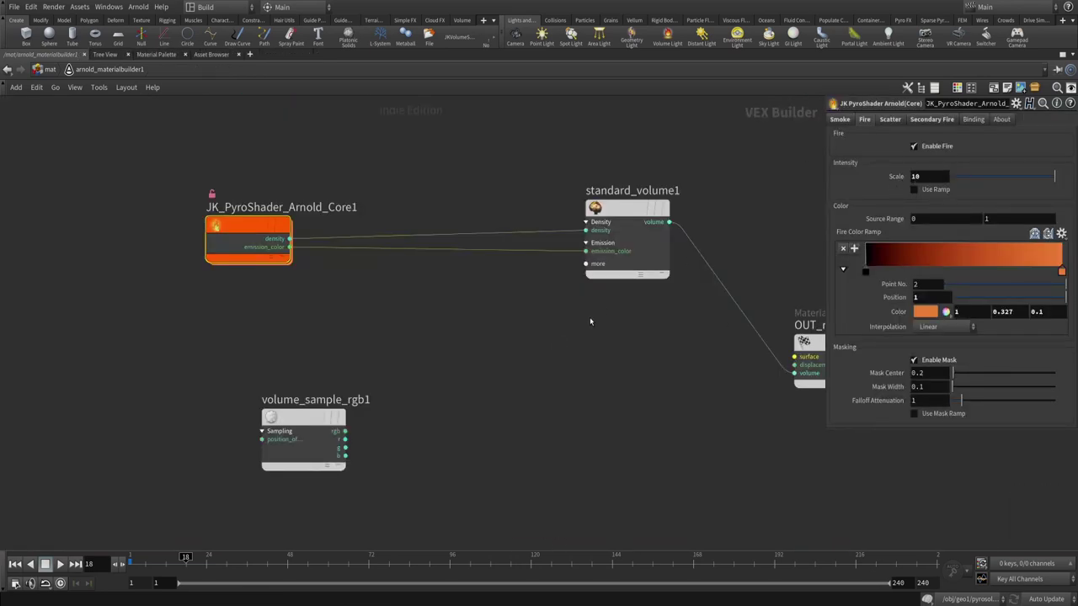
- Inside JK_PyroShader_Arnold_Core1, select the red network box's nodes and locate the subnet output
key("i")
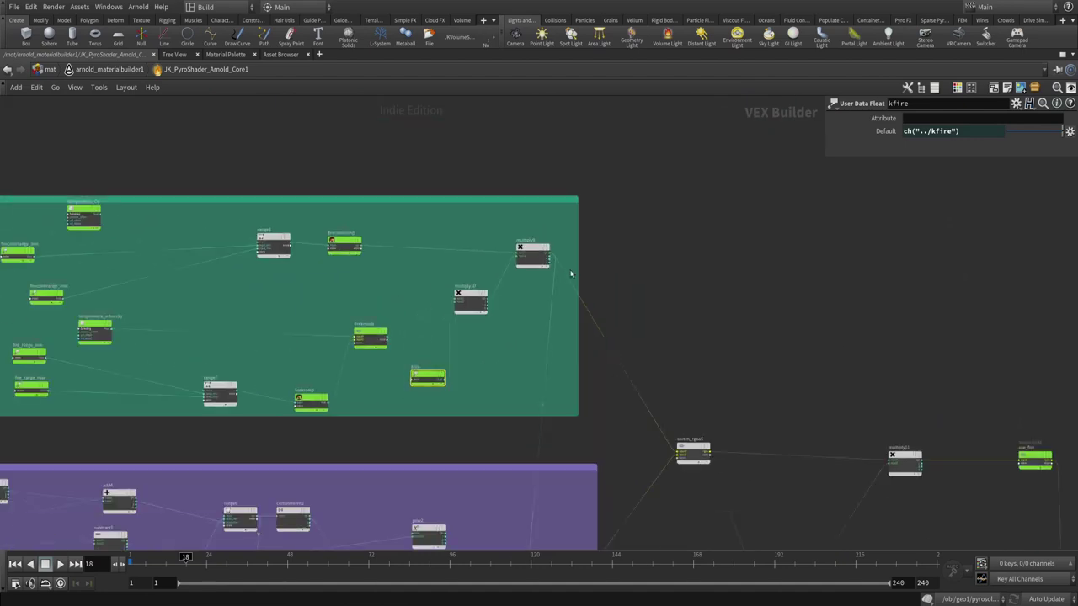
middle_click_drag(573, 327, 699, 294)
scroll(700, 294, "down", 6)
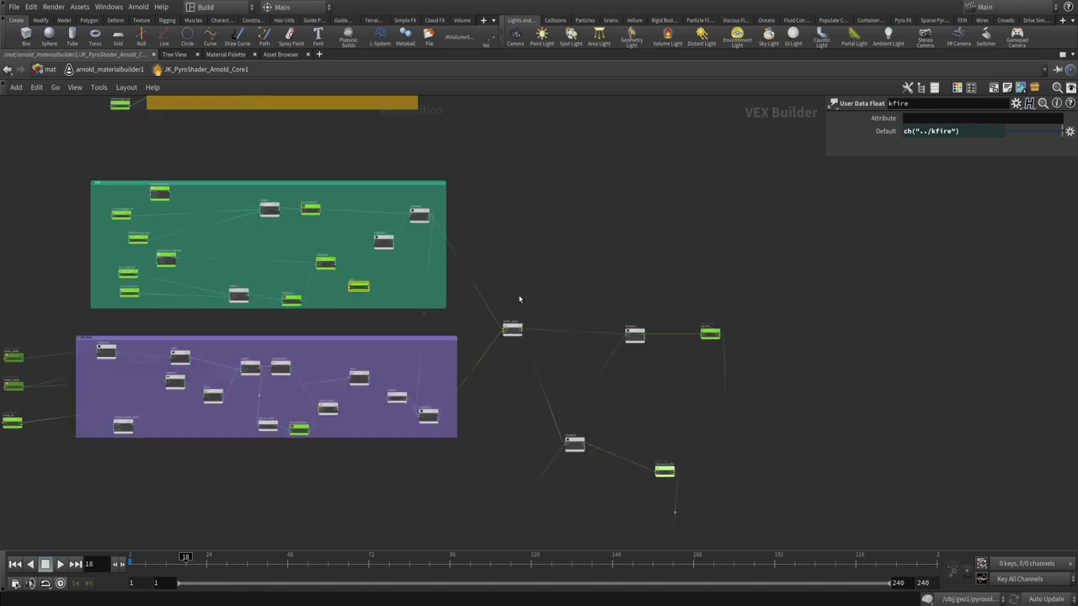
middle_click_drag(580, 283, 625, 221)
scroll(590, 268, "down", 2)
middle_click_drag(364, 453, 386, 332)
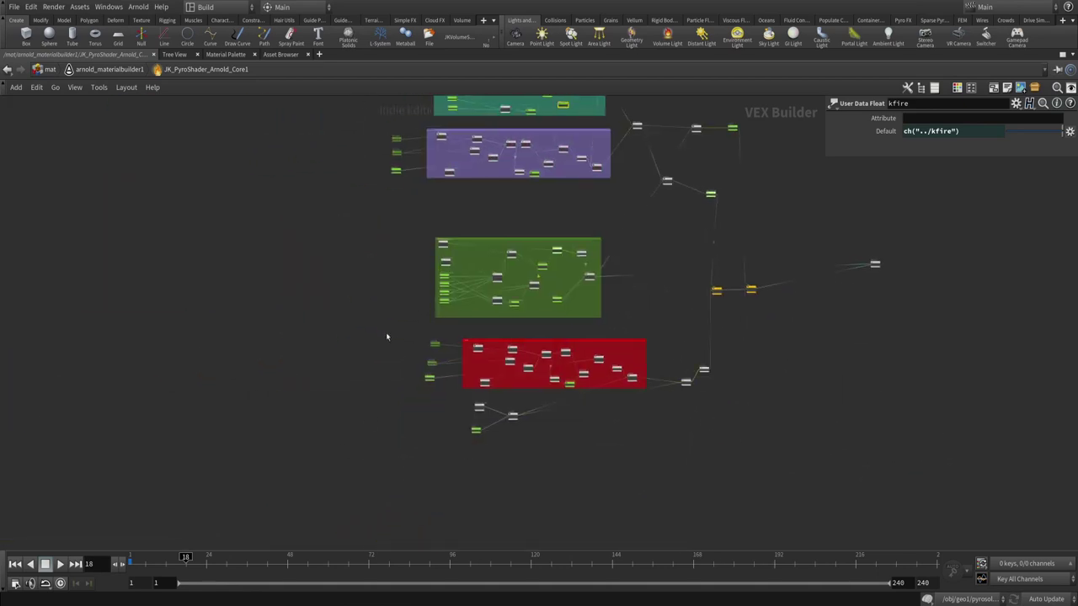
left_click_drag(386, 331, 755, 500)
scroll(705, 371, "up", 2)
middle_click_drag(705, 371, 527, 528)
scroll(832, 365, "up", 3)
scroll(860, 317, "up", 3)
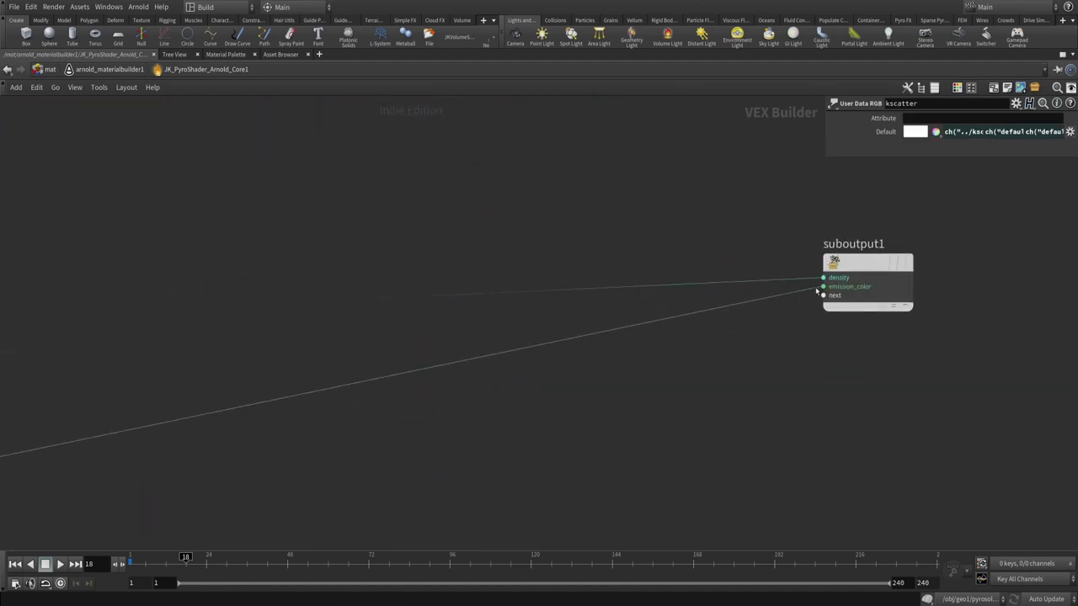
scroll(626, 447, "down", 6)
middle_click_drag(626, 447, 898, 250)
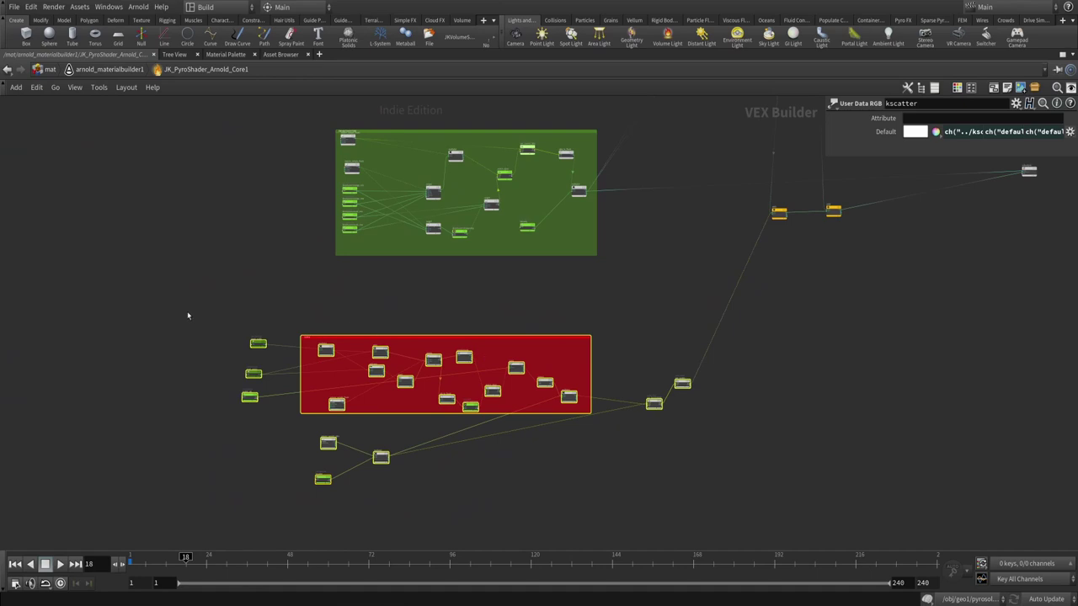
middle_click_drag(560, 348, 573, 489)
middle_click_drag(337, 127, 337, 362)
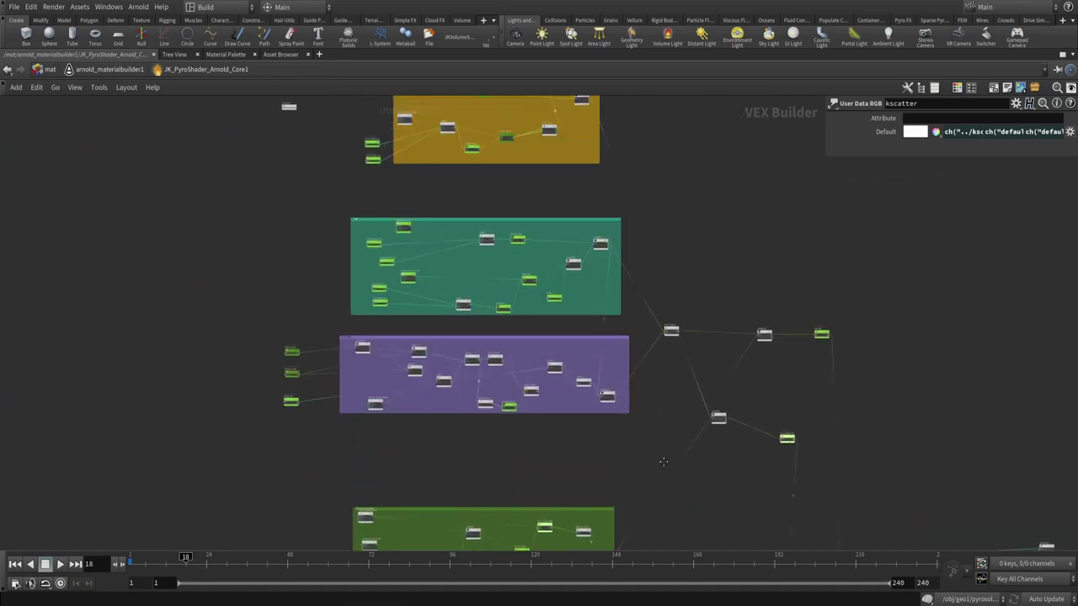
- Select the teal, yellow and red network boxes in turn
left_click_drag(315, 234, 615, 308)
middle_click_drag(685, 243, 734, 385)
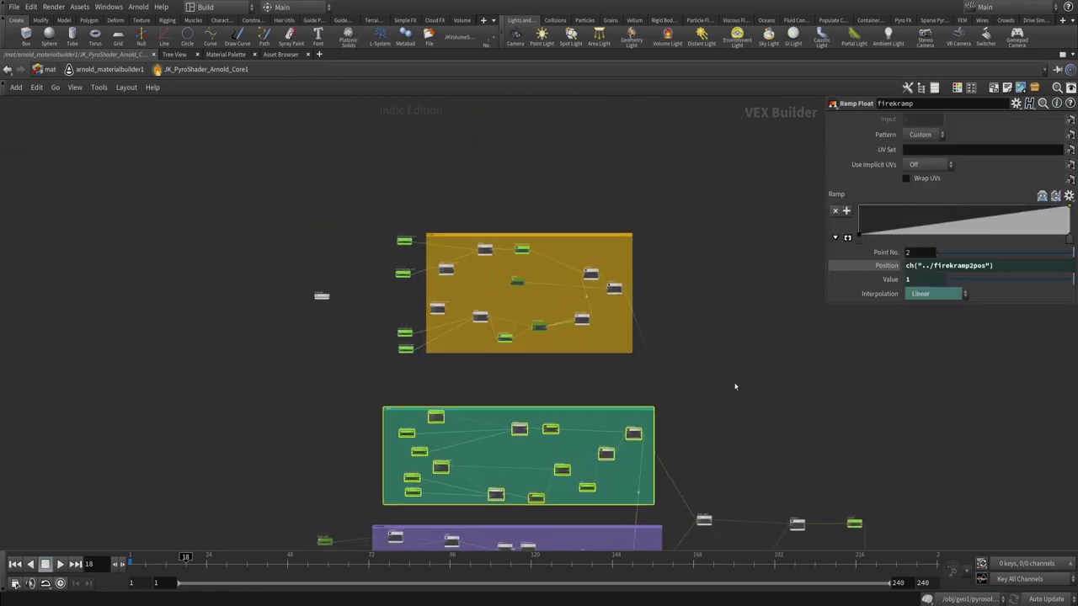
left_click_drag(373, 203, 644, 379)
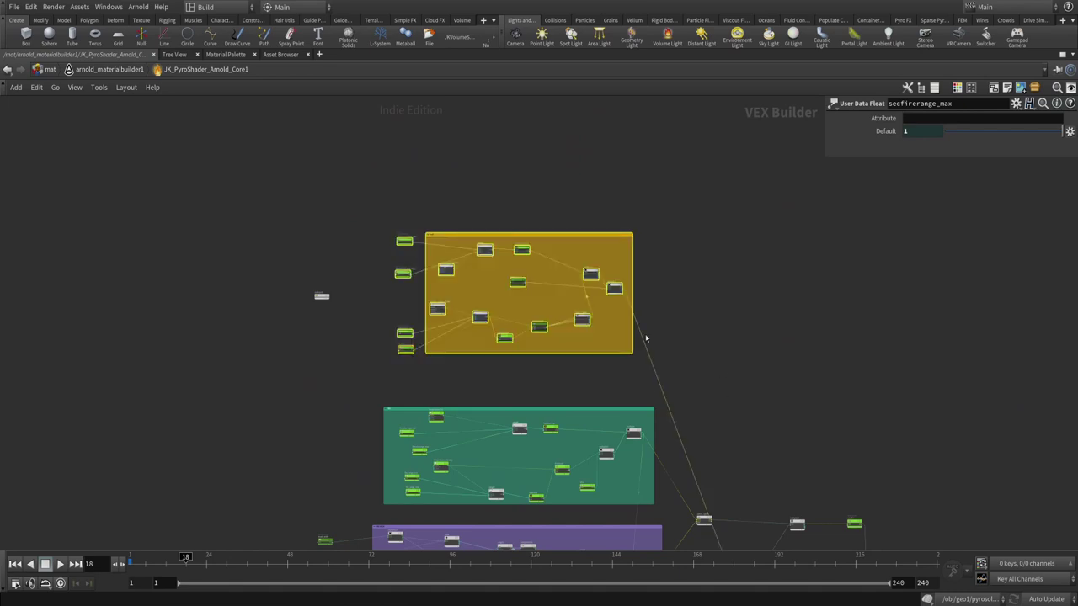
middle_click_drag(526, 402, 472, 301)
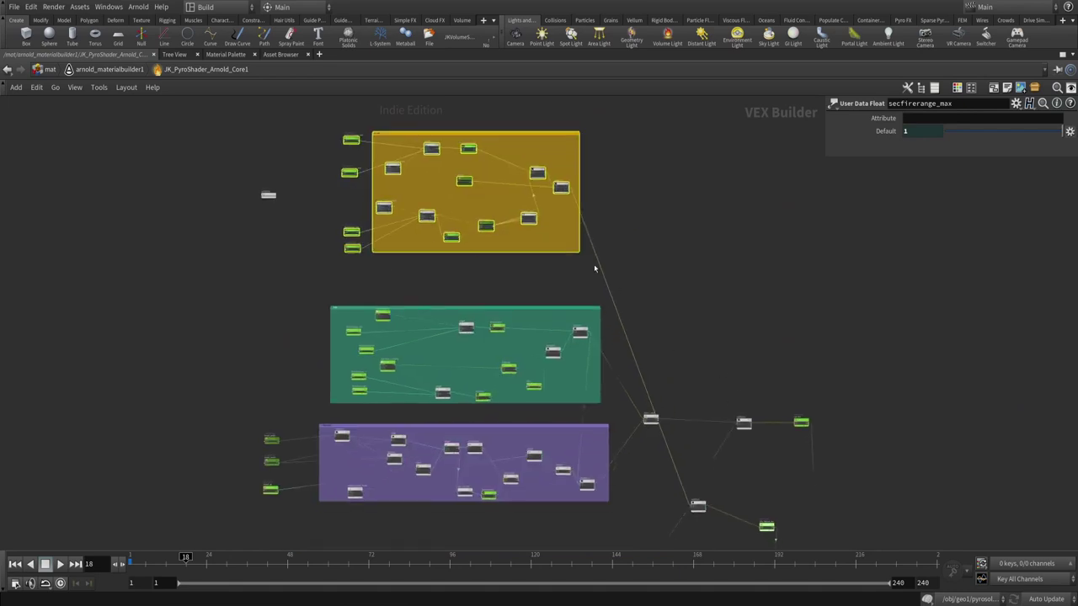
middle_click_drag(682, 269, 664, 237)
key("shift+c")
left_click(581, 321)
middle_click_drag(614, 321, 616, 190)
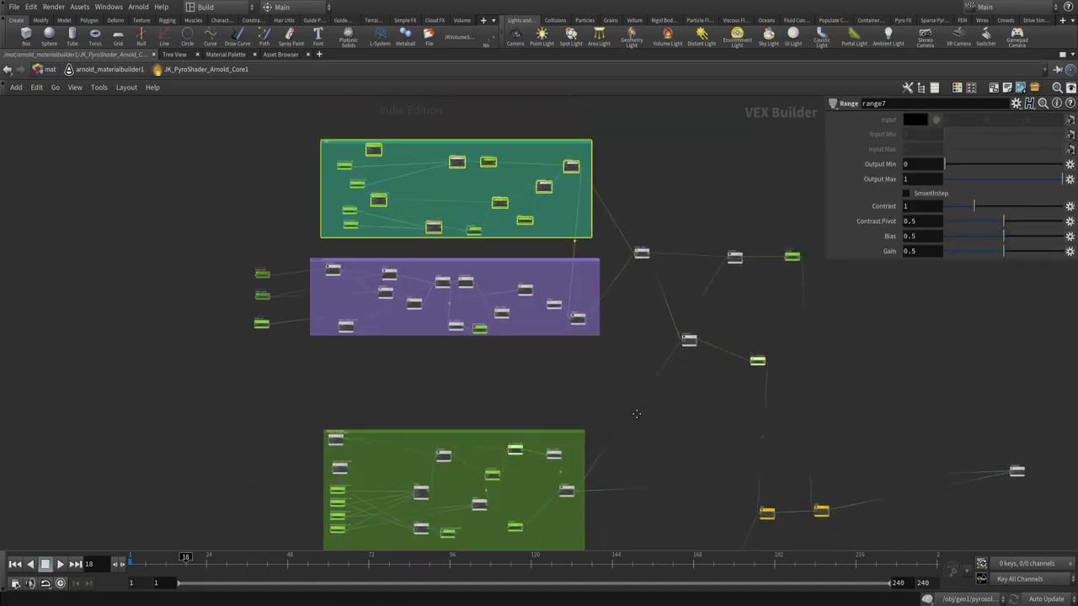
middle_click_drag(623, 506, 625, 202)
left_click_drag(180, 303, 626, 445)
middle_click_drag(761, 365, 545, 503)
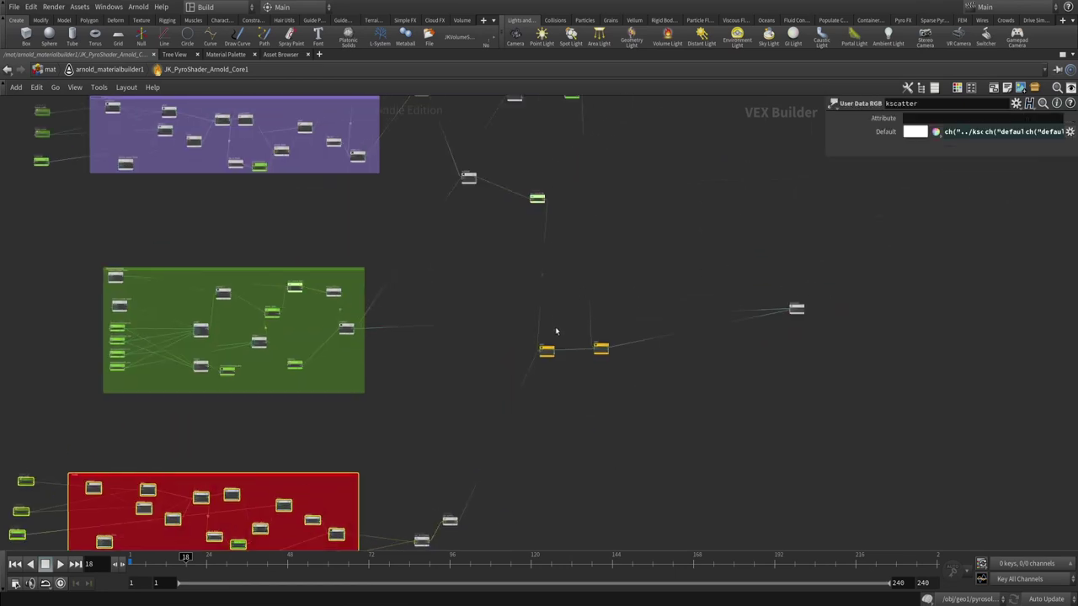
middle_click_drag(558, 334, 577, 272)
scroll(559, 395, "up", 3)
- Inspect the add2 and add3 node parameters, then view the whole network layout
left_click(558, 378)
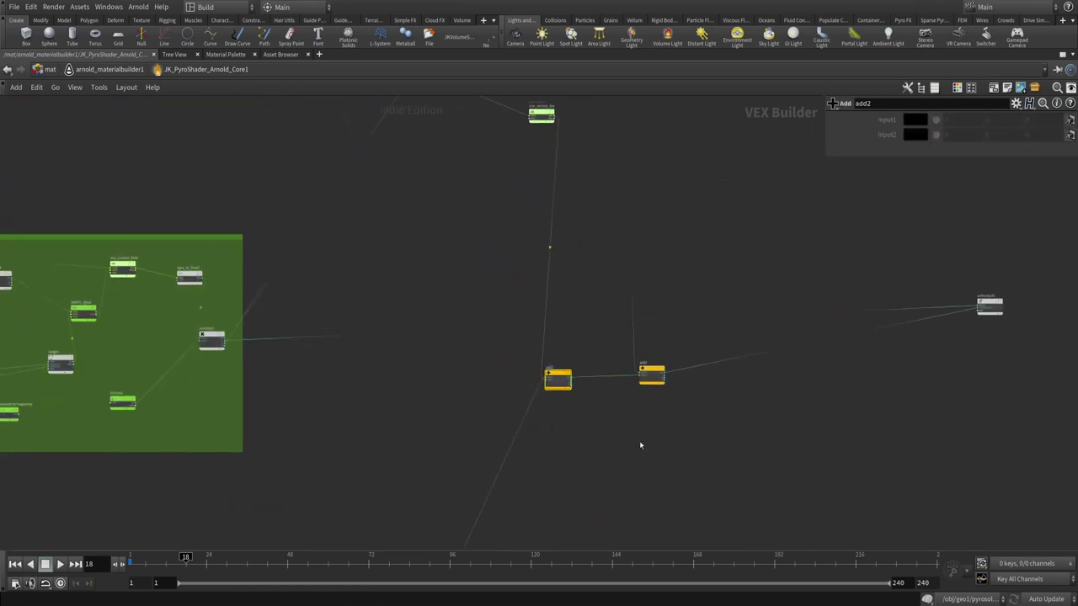
left_click(644, 371)
middle_click_drag(562, 387, 661, 374)
scroll(582, 328, "up", 2)
scroll(598, 368, "down", 3)
middle_click_drag(632, 548, 758, 148)
scroll(661, 311, "up", 2)
scroll(661, 311, "down", 2)
- Select the red, purple, teal and Trail boxes, framing the Trail box
left_click_drag(662, 241, 139, 485)
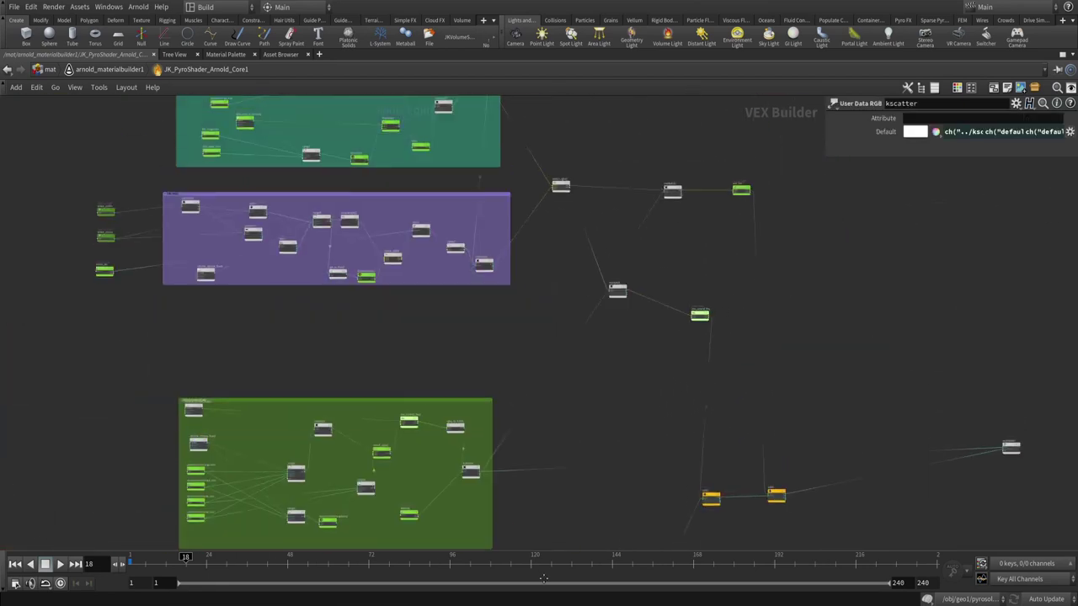
scroll(653, 507, "up", 2)
left_click_drag(589, 433, 184, 268)
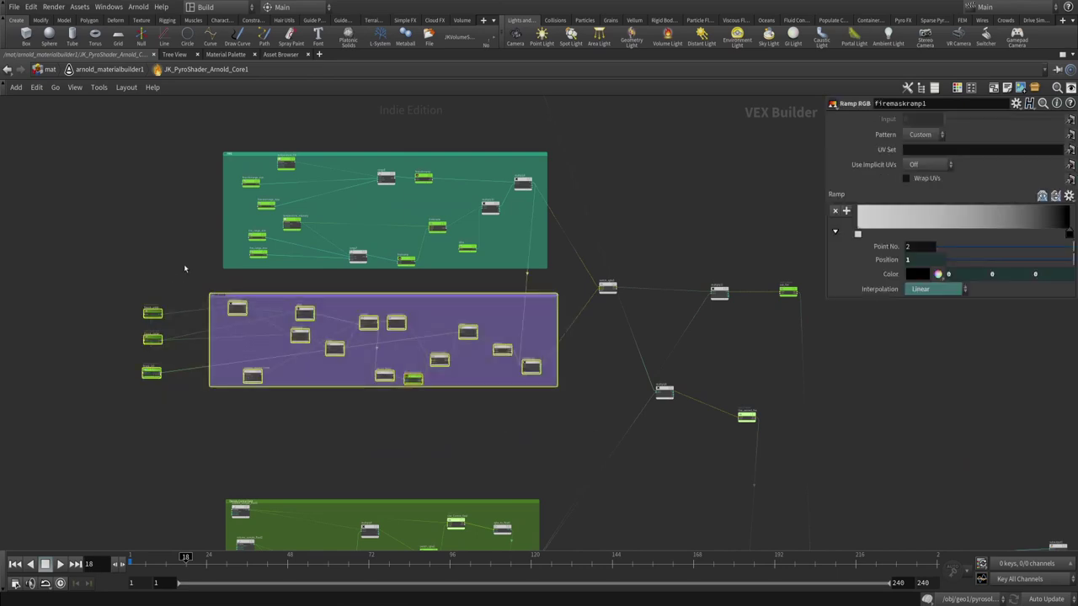
left_click_drag(187, 145, 593, 291)
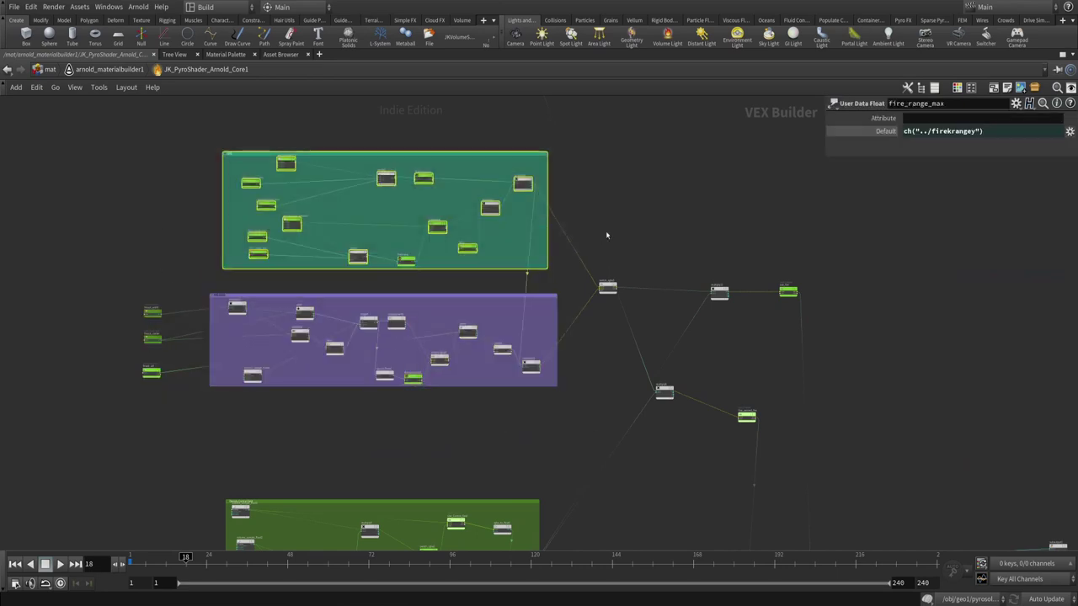
middle_click_drag(551, 269, 572, 418)
middle_click_drag(218, 266, 199, 441)
left_click_drag(193, 228, 707, 425)
key("f")
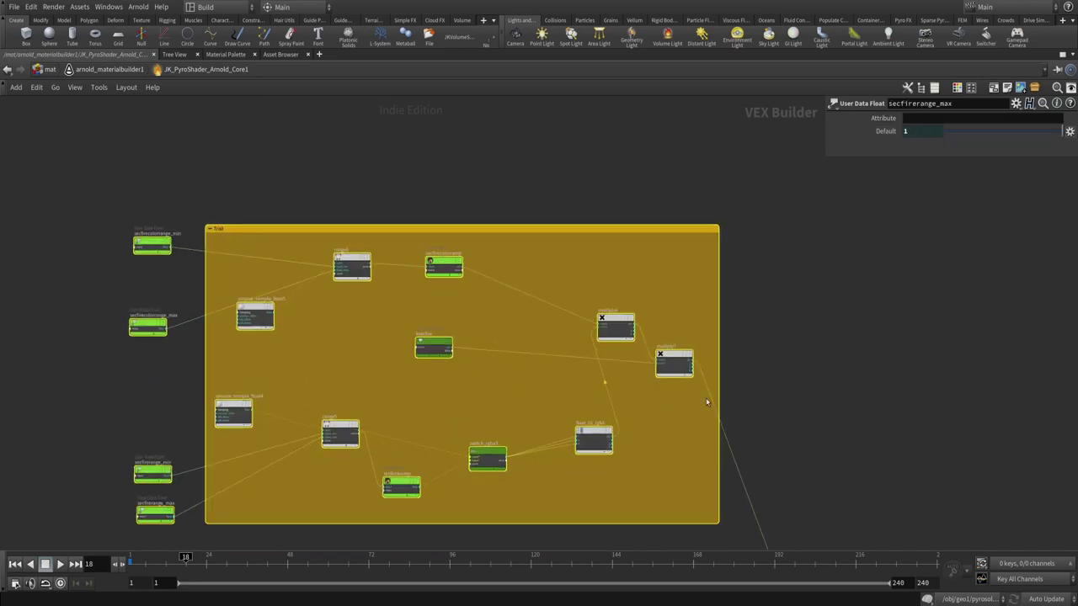
key("1")
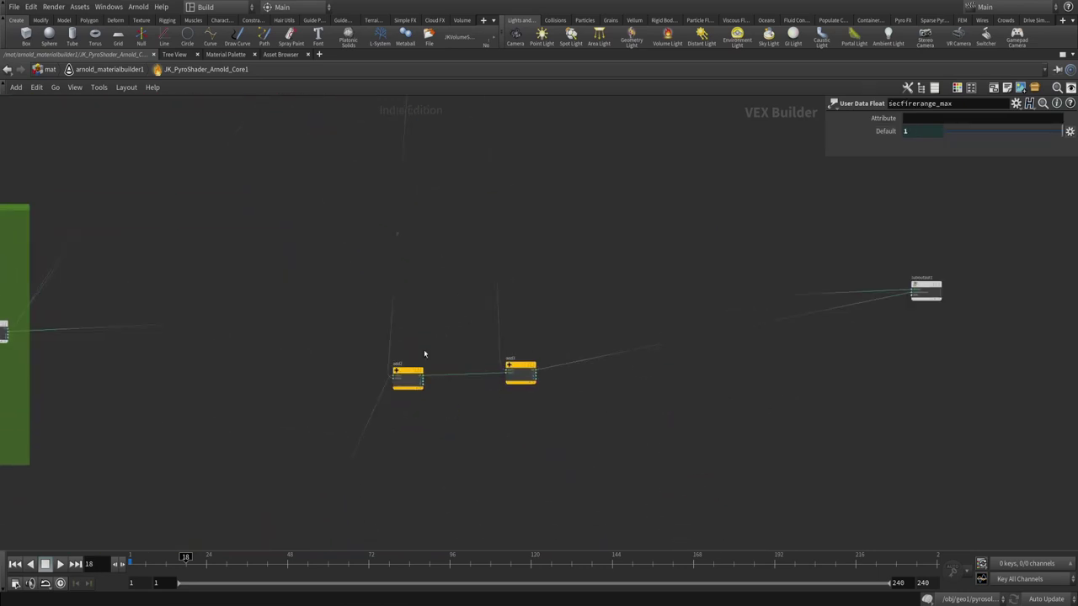
scroll(821, 393, "up", 5)
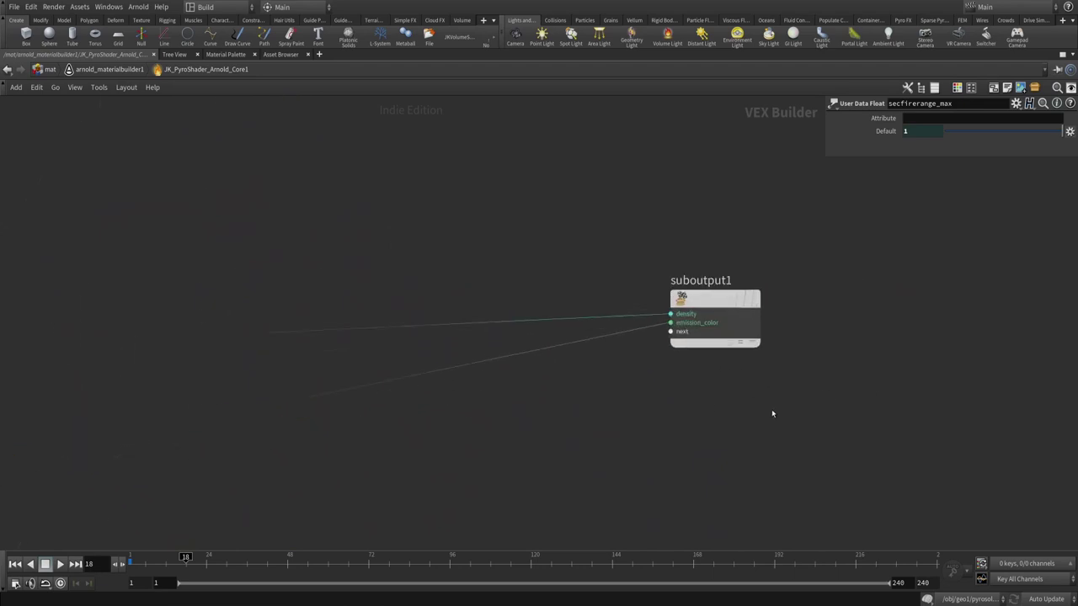
- Reselect the teal box inside the core, then toggle Enable Mask off and back on
key("u")
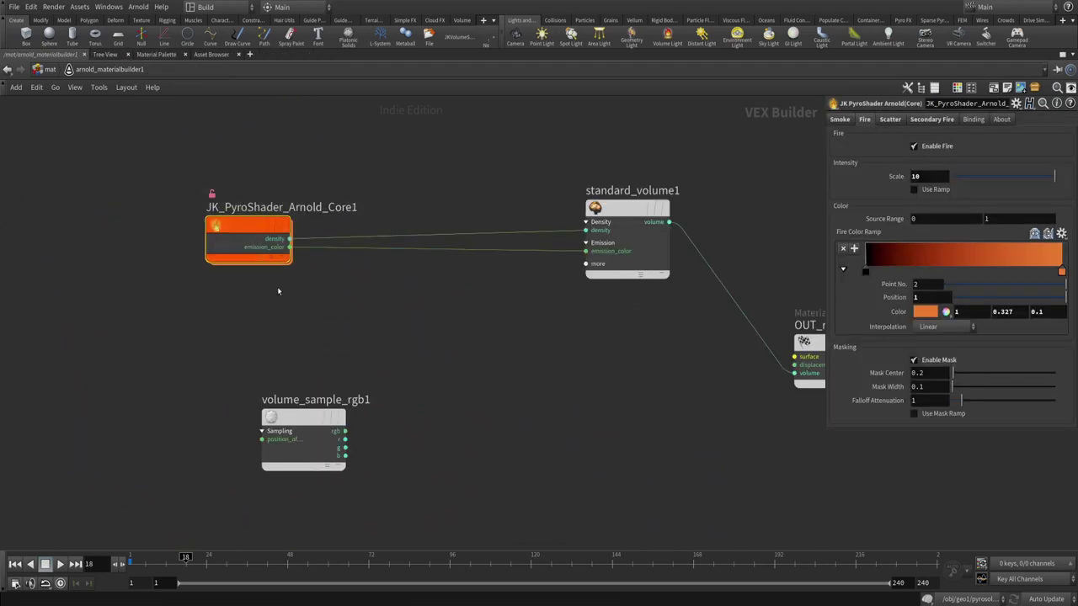
scroll(354, 269, "up", 1)
middle_click_drag(441, 284, 598, 389)
key("i")
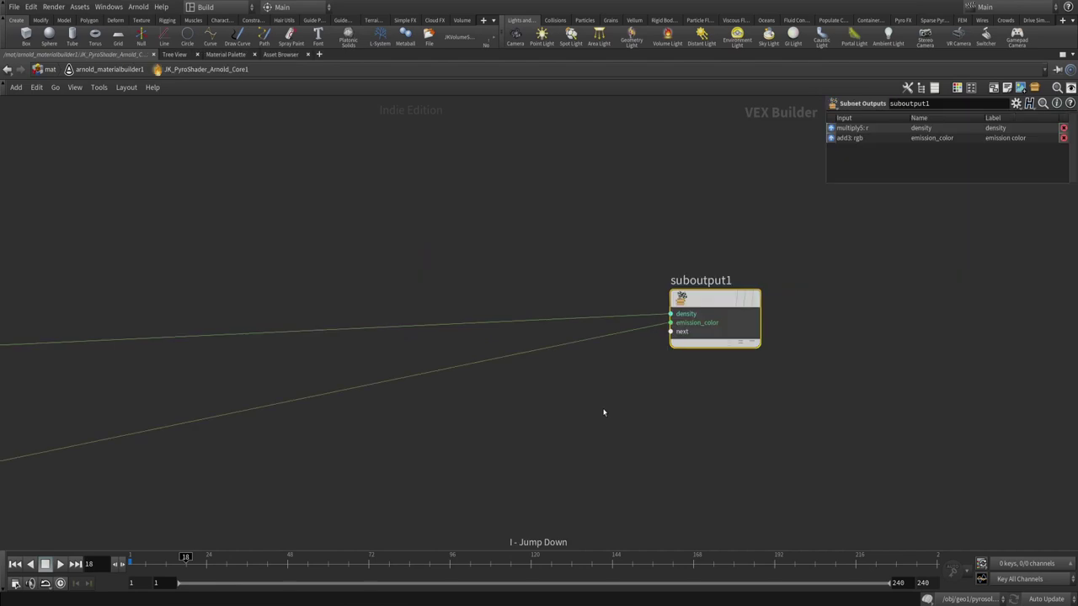
scroll(592, 427, "down", 5)
scroll(523, 289, "up", 3)
scroll(523, 289, "up", 2)
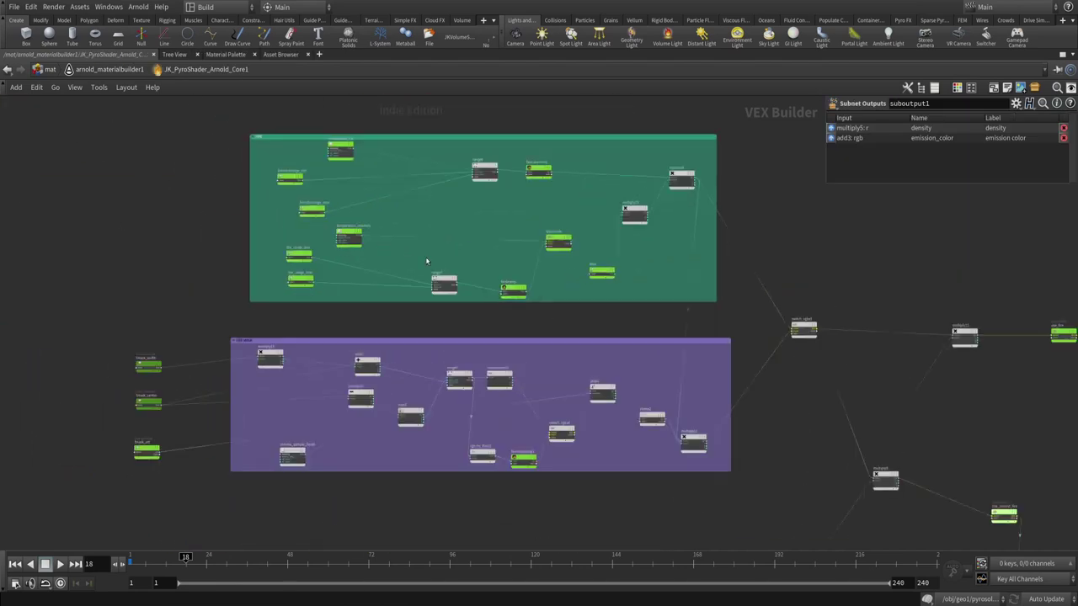
left_click_drag(195, 120, 788, 312)
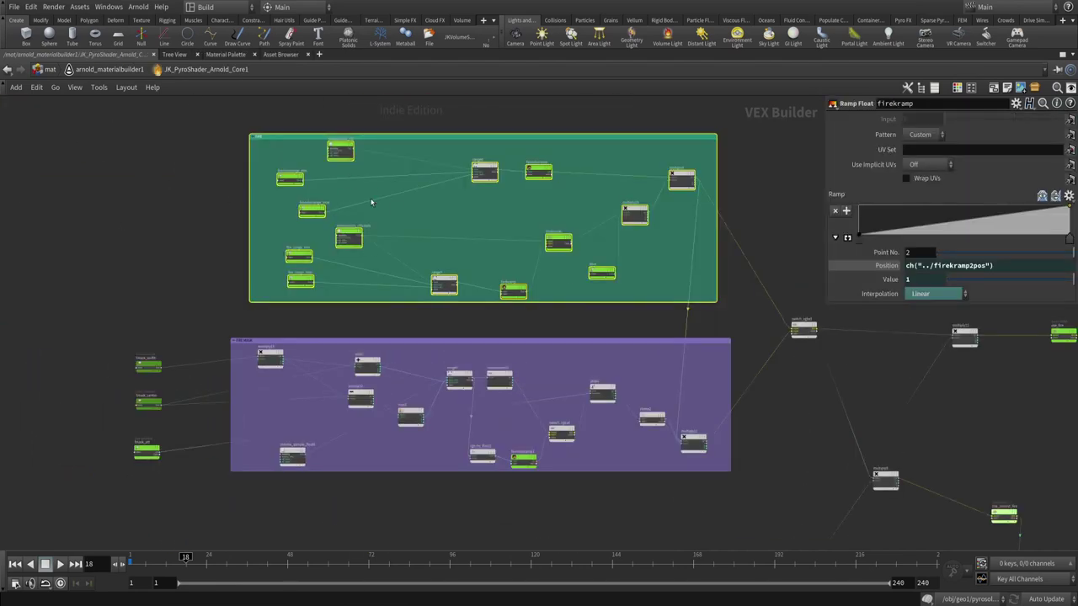
key("u")
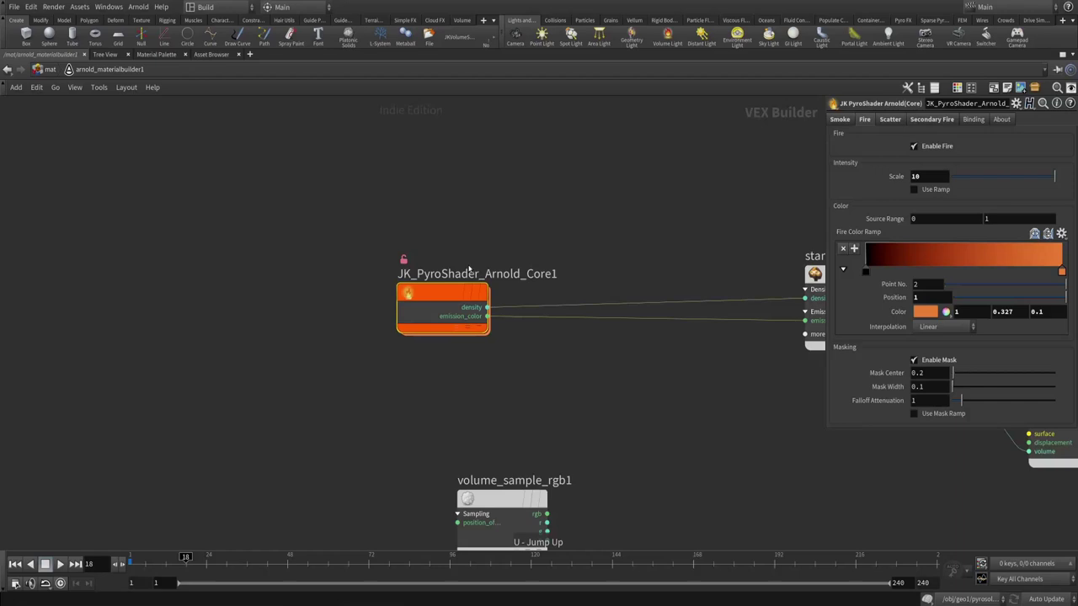
left_click(930, 361)
left_click(931, 360)
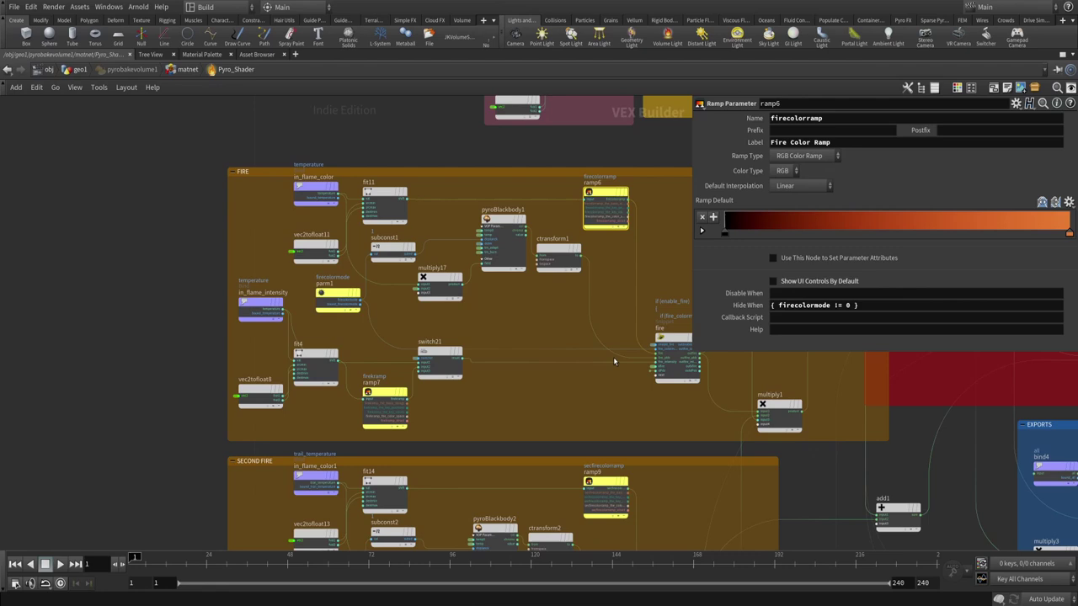
key("u")
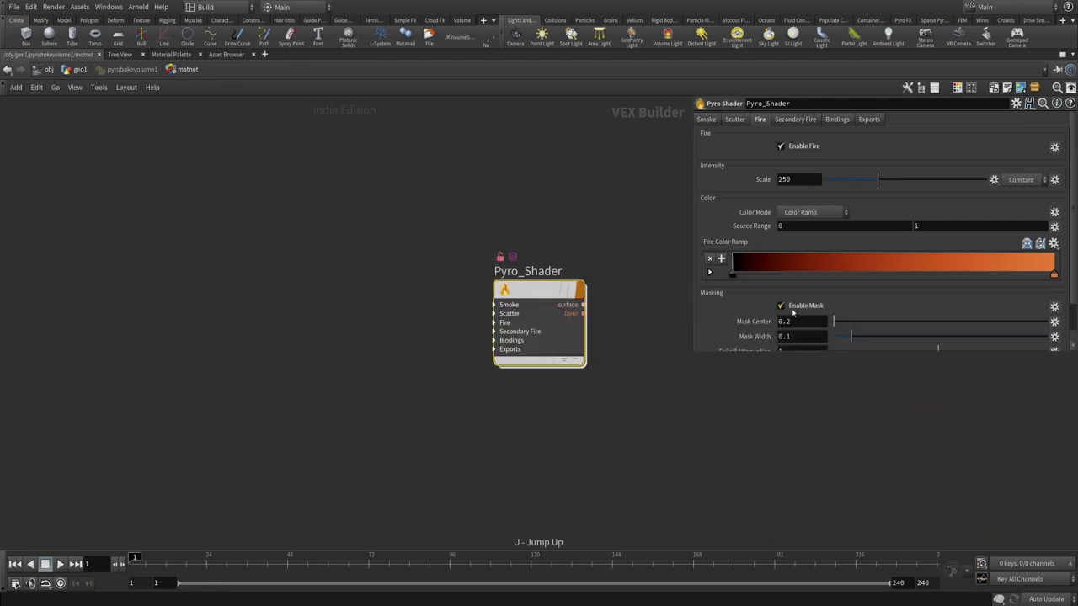
scroll(792, 303, "down", 1)
left_click(797, 283)
key("i")
scroll(587, 432, "down", 5)
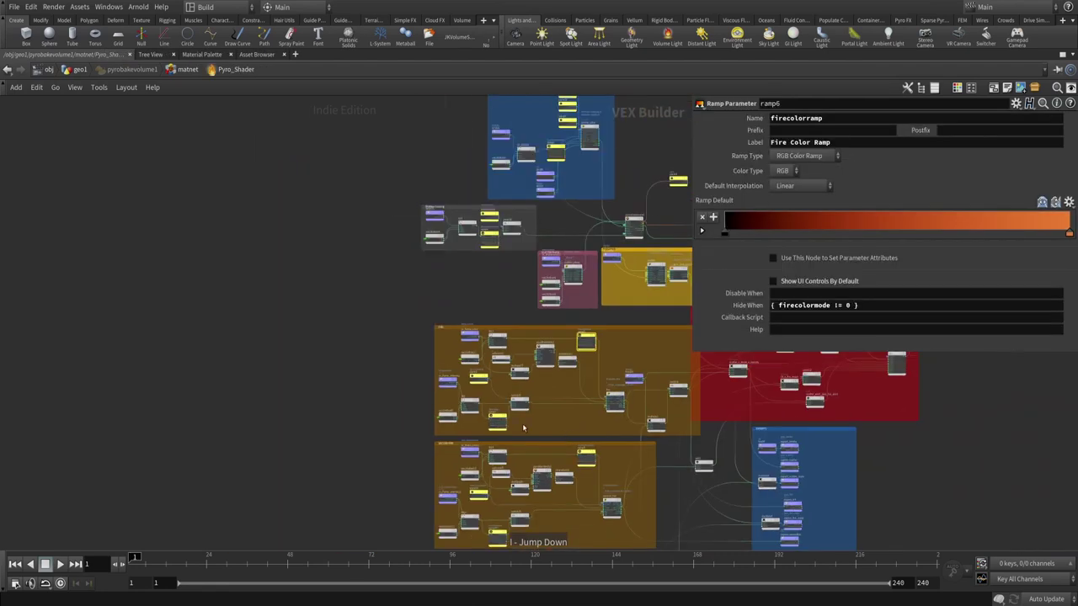
middle_click_drag(587, 431, 380, 289)
scroll(354, 269, "up", 5)
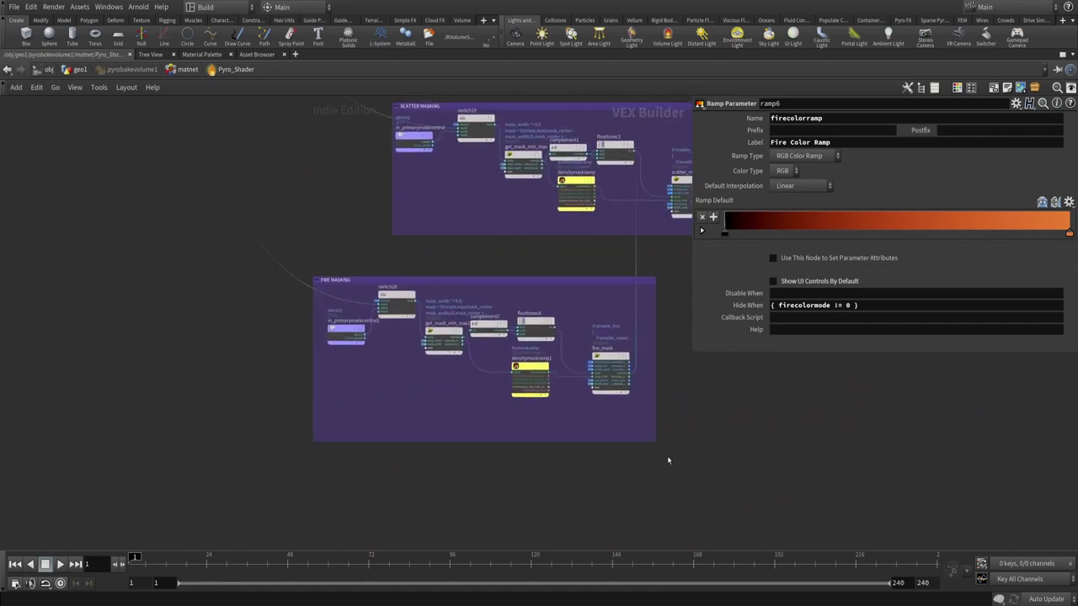
left_click_drag(674, 455, 212, 249)
left_click_drag(366, 287, 398, 287)
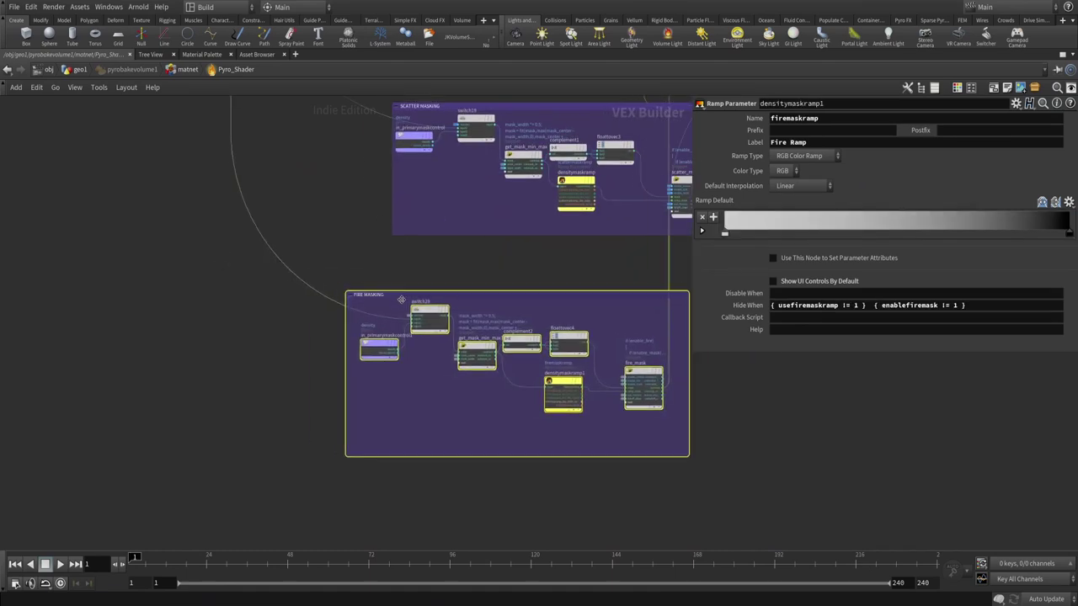
middle_click_drag(563, 417, 534, 464)
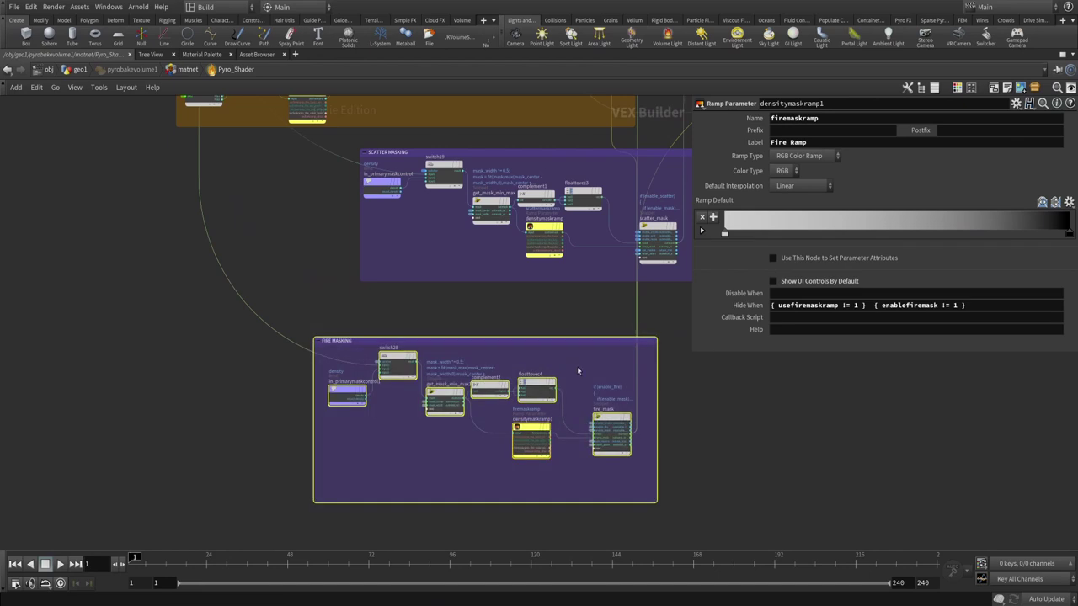
left_click_drag(578, 368, 645, 445)
middle_click_drag(321, 291, 277, 356)
left_click_drag(278, 361, 640, 264)
middle_click_drag(396, 441, 387, 333)
left_click_drag(386, 333, 741, 540)
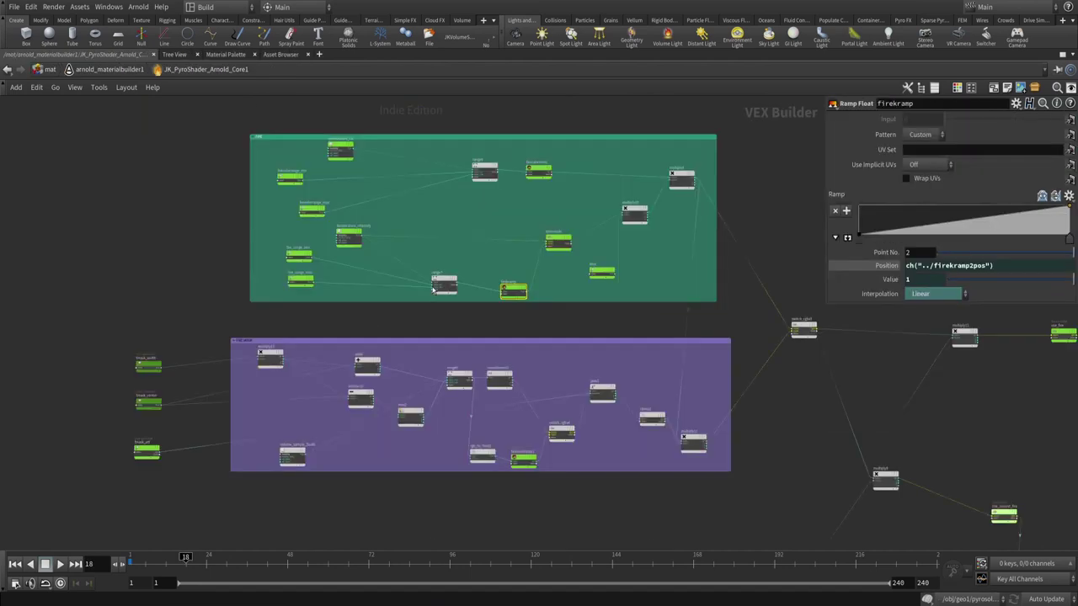
- Select the fire mask box, then the red network box, in the Arnold builder
scroll(347, 333, "down", 4)
scroll(344, 345, "up", 5)
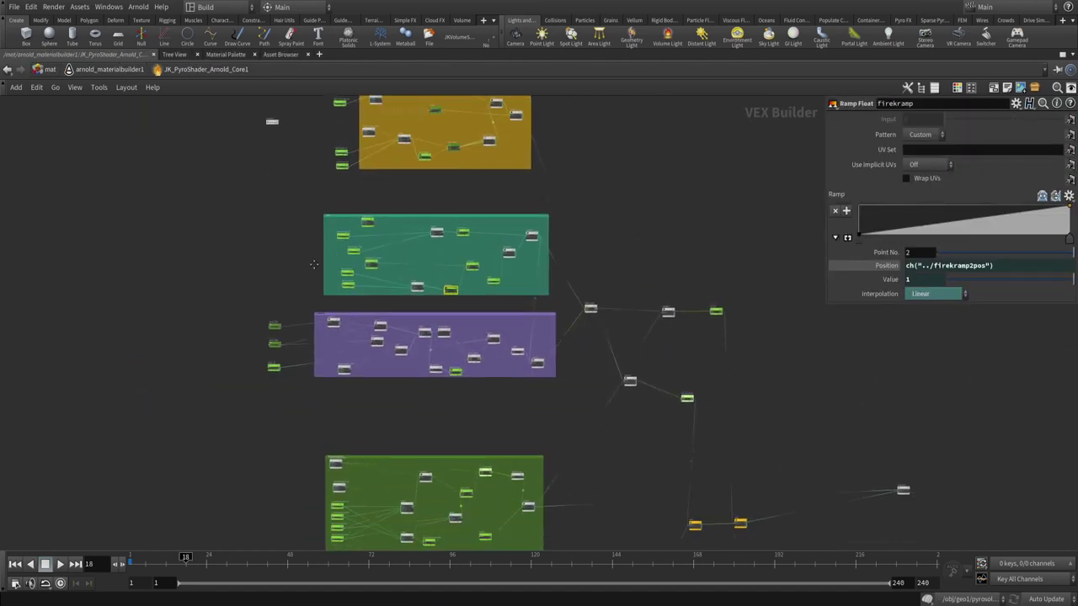
scroll(337, 328, "down", 3)
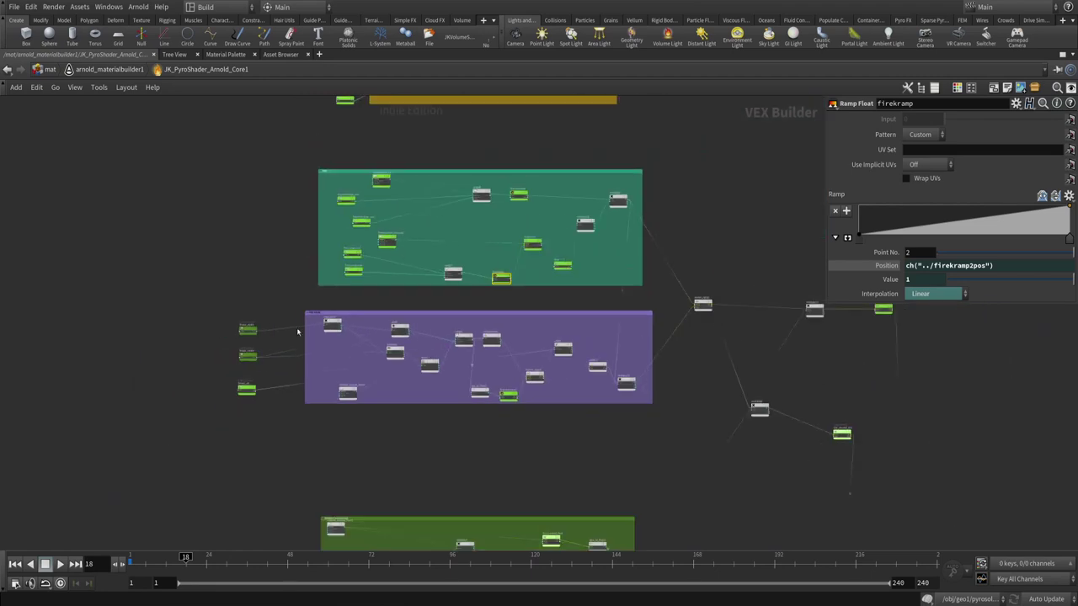
left_click_drag(215, 301, 664, 446)
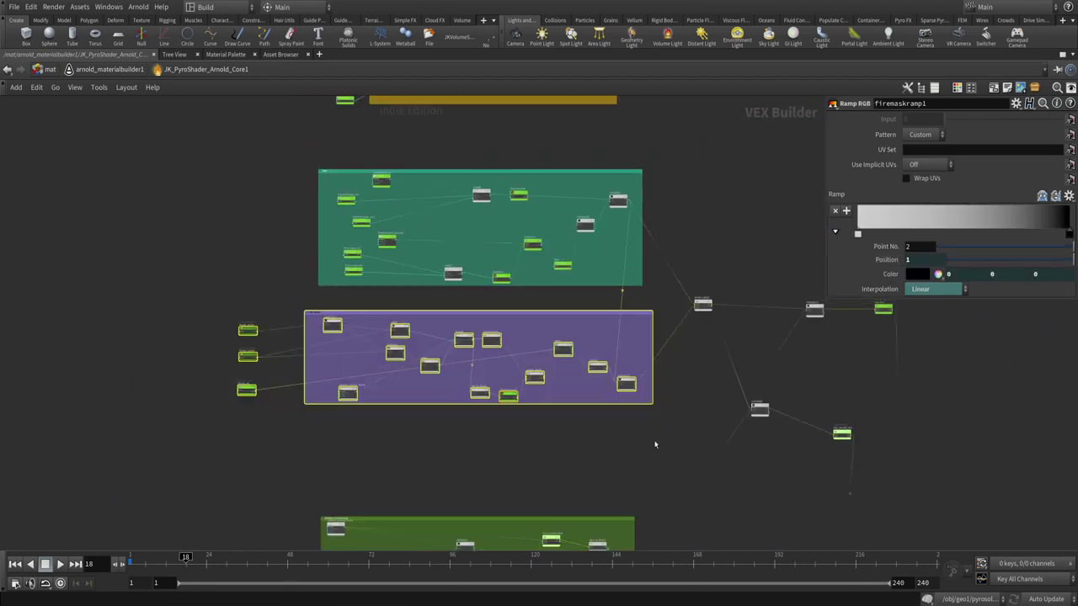
middle_click_drag(655, 445, 655, 235)
scroll(422, 337, "down", 2)
middle_click_drag(270, 474, 269, 258)
scroll(413, 348, "up", 3)
left_click_drag(253, 251, 838, 424)
- Bring the purple and teal boxes into view and marquee-select every FIRE box node
middle_click_drag(578, 292, 544, 496)
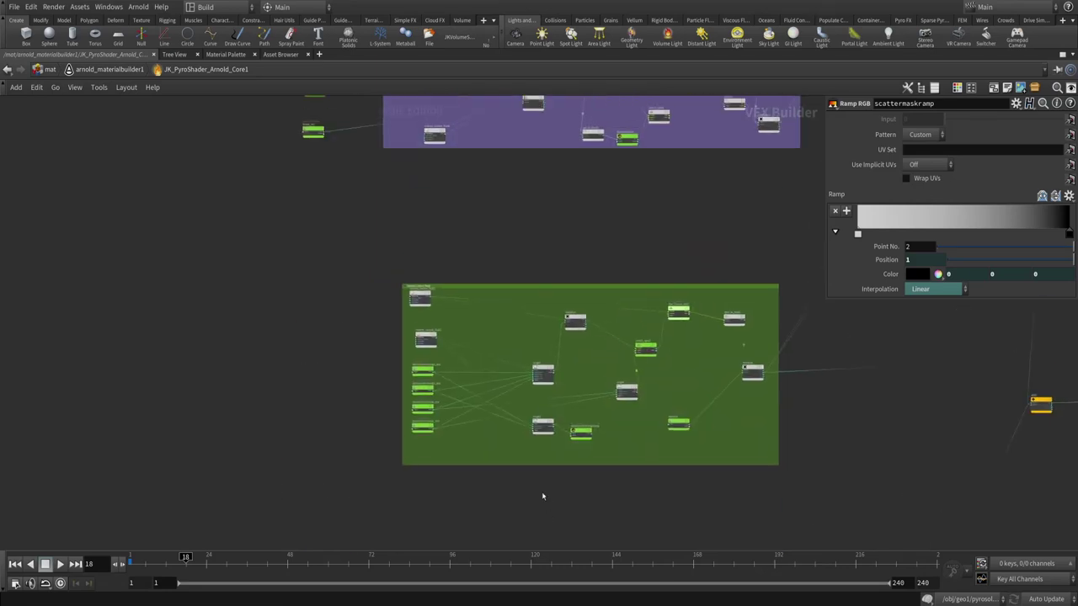
scroll(415, 434, "down", 1)
middle_click_drag(415, 253, 414, 433)
scroll(644, 351, "up", 3)
scroll(557, 273, "up", 2)
middle_click_drag(556, 273, 547, 325)
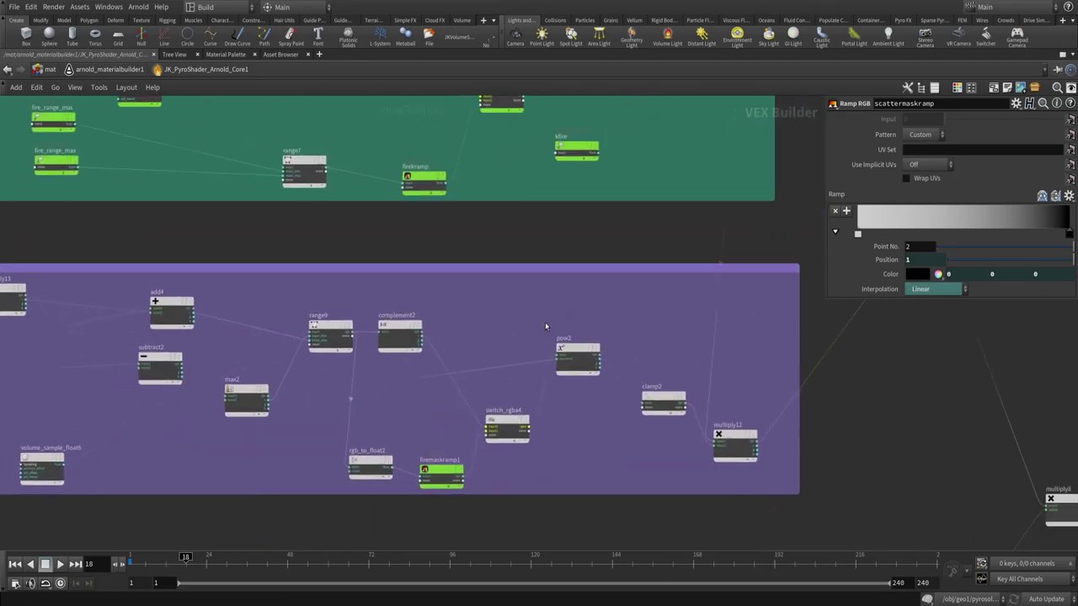
scroll(547, 325, "down", 3)
middle_click_drag(769, 384, 769, 416)
scroll(769, 416, "up", 2)
middle_click_drag(693, 332, 686, 385)
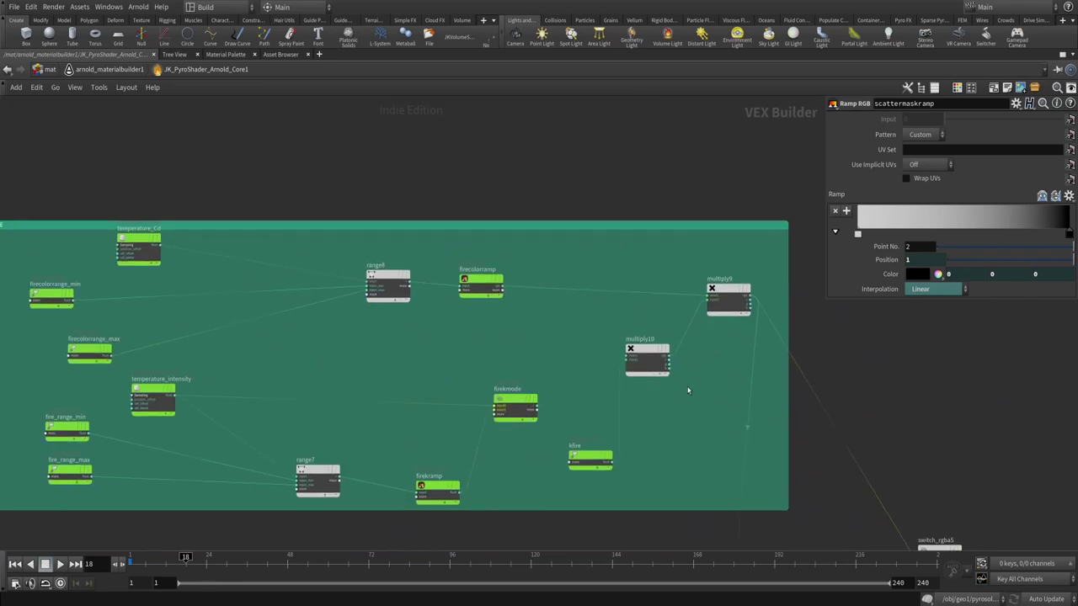
scroll(686, 385, "down", 3)
left_click_drag(256, 274, 763, 480)
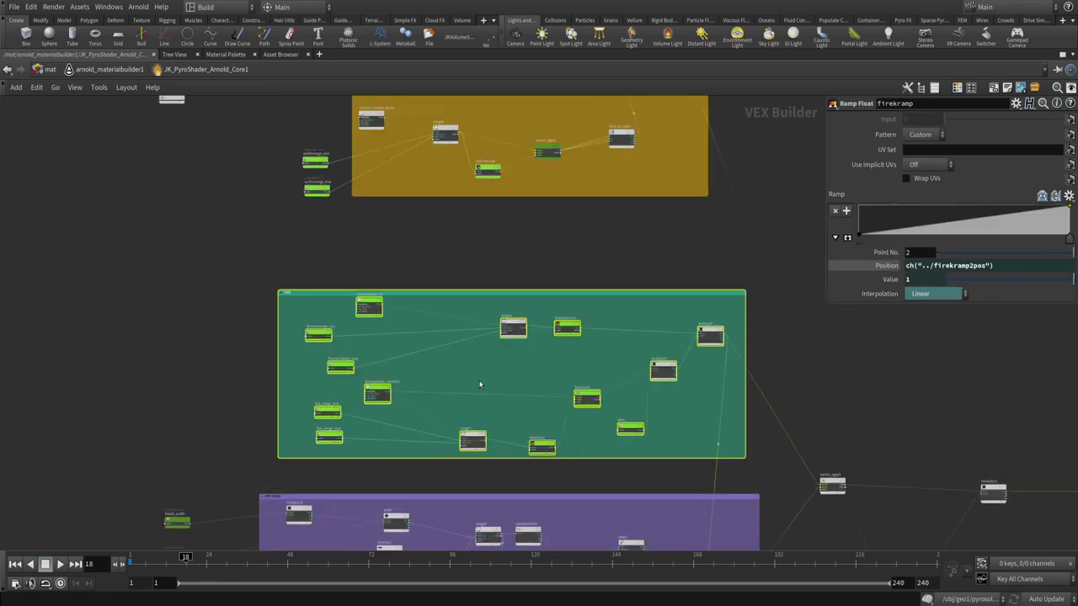
scroll(480, 384, "up", 2)
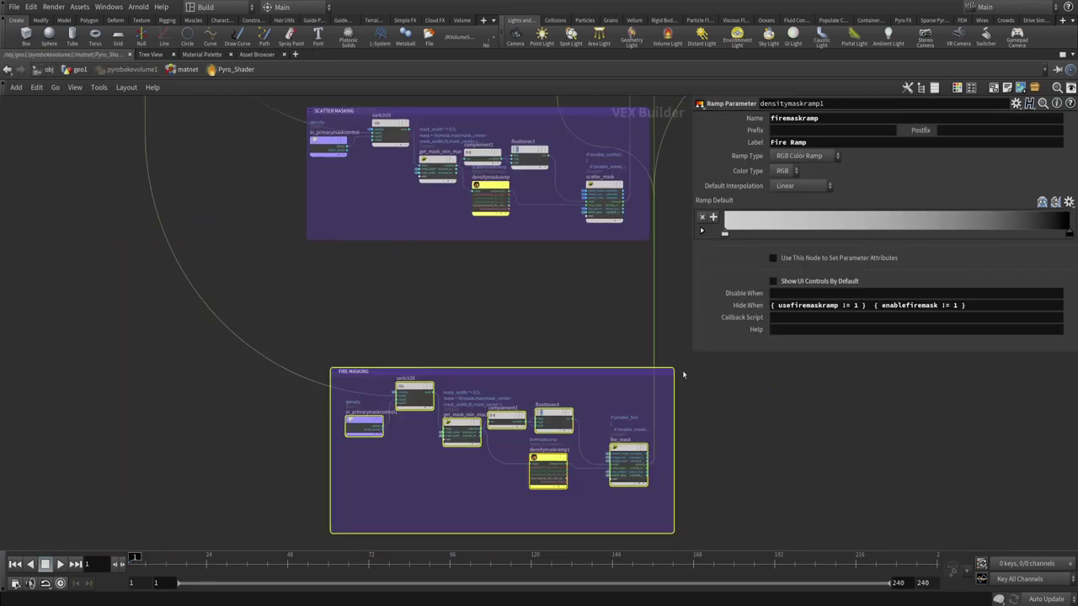
- Look up the Secondary Fire line in the notes, then frame all shader nodes
scroll(621, 308, "down", 1)
middle_click_drag(621, 308, 575, 458)
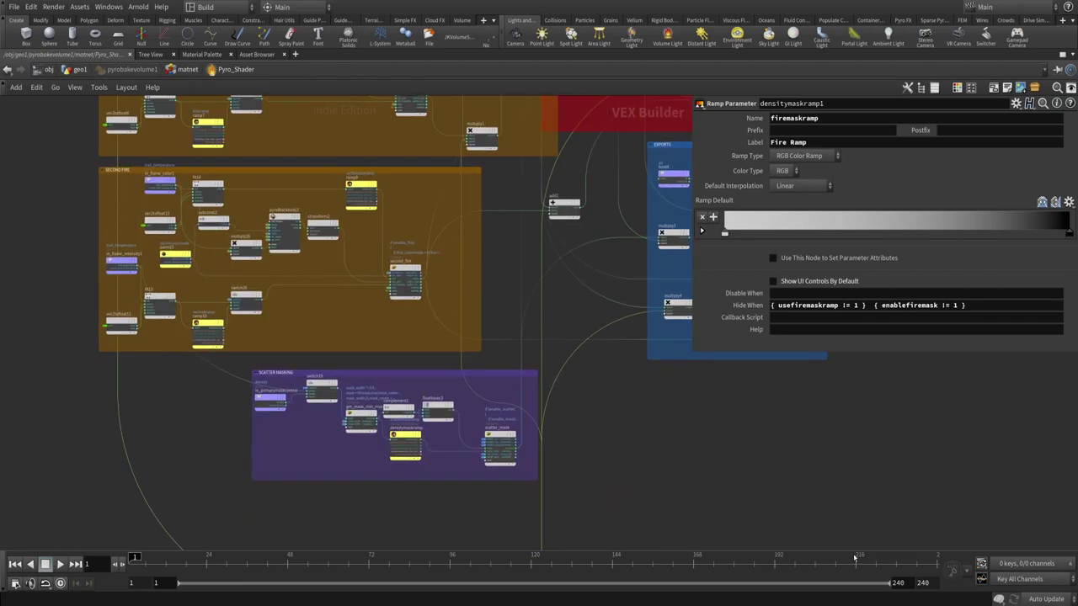
key("alt+Tab")
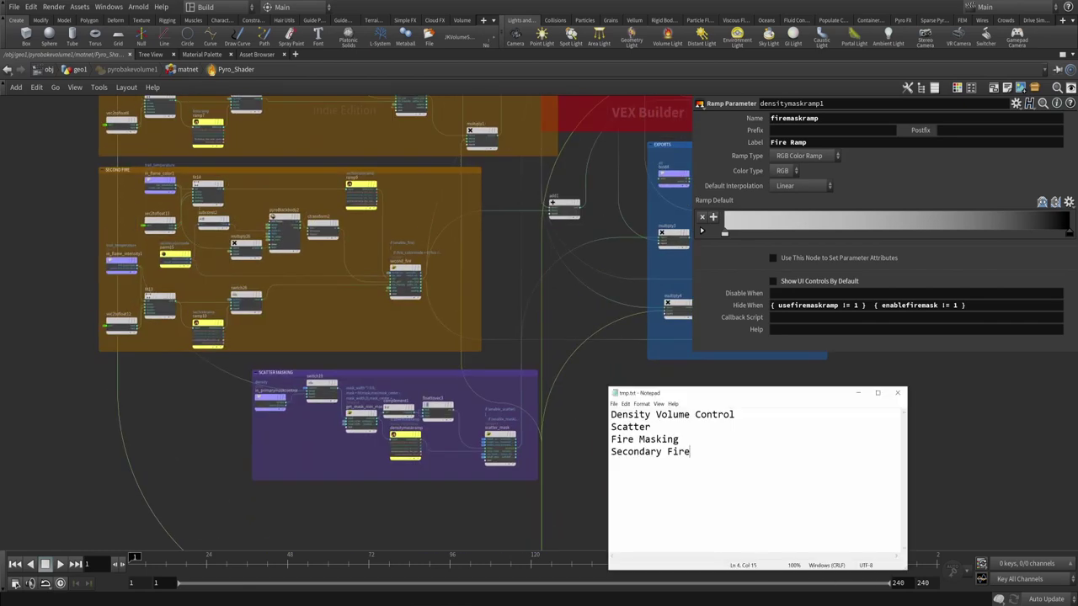
key("shift+Home")
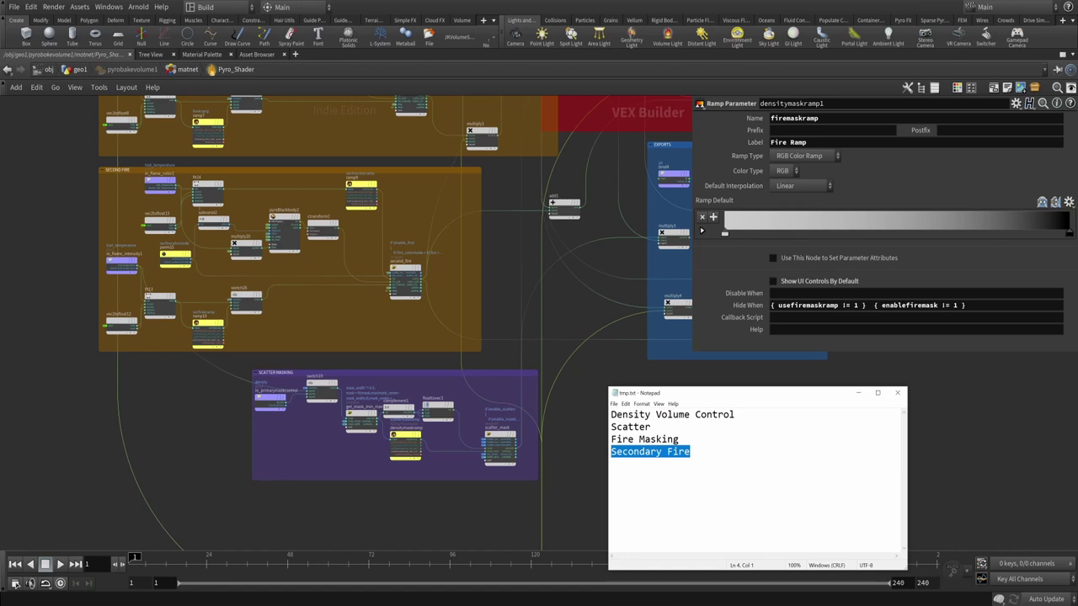
key("alt+Tab")
key("h")
- Select the SECOND FIRE and FIRE box nodes, centering the view on SECOND FIRE
scroll(576, 455, "up", 3)
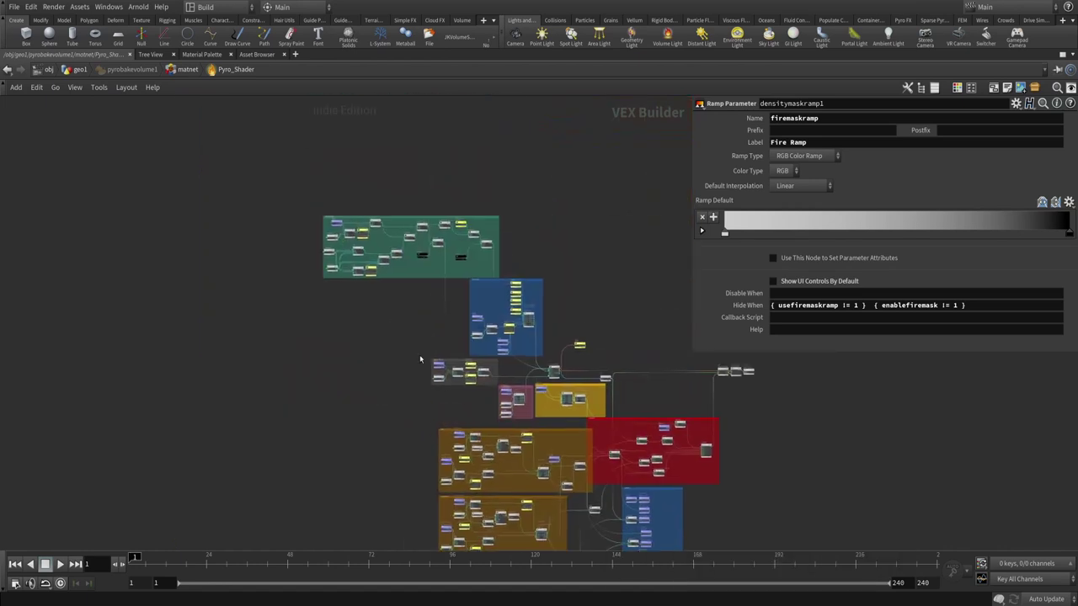
middle_click_drag(421, 359, 346, 268)
scroll(366, 265, "up", 3)
scroll(308, 377, "up", 3)
middle_click_drag(285, 213, 186, 255)
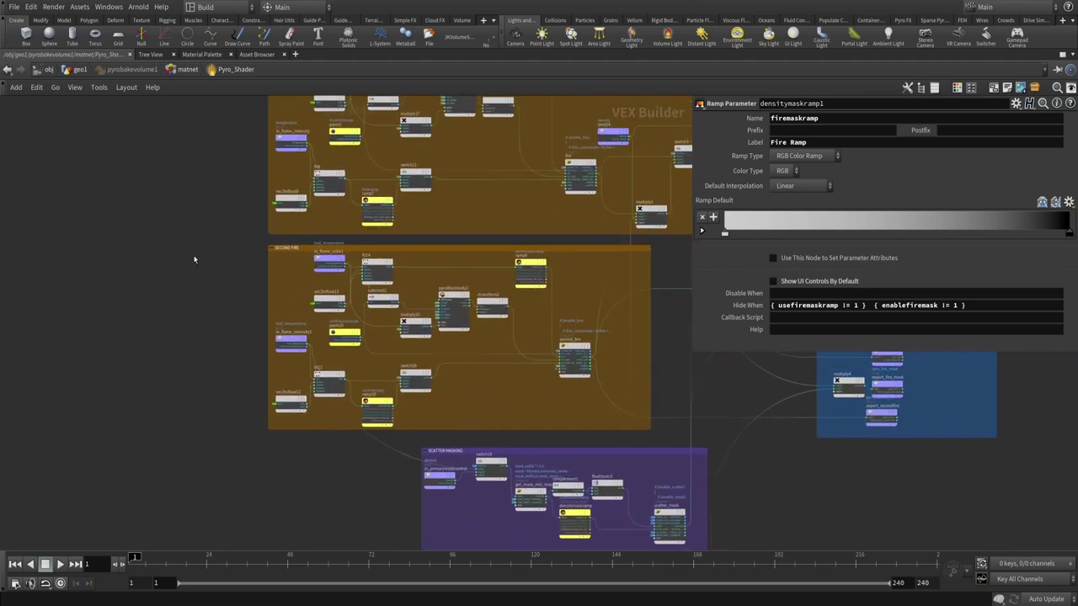
left_click_drag(194, 243, 699, 439)
scroll(411, 298, "up", 2)
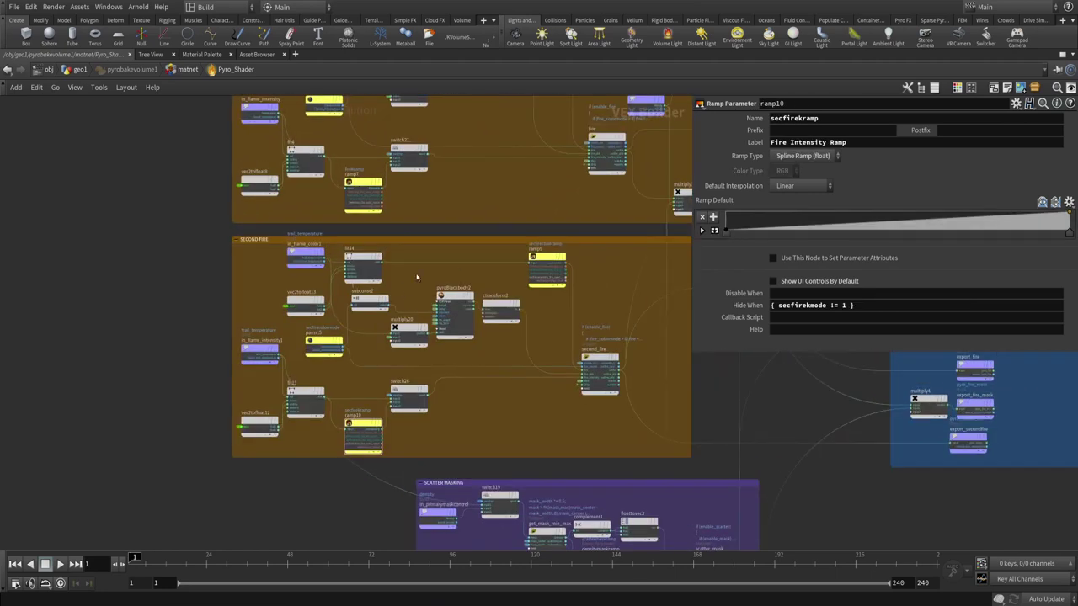
scroll(160, 269, "down", 5)
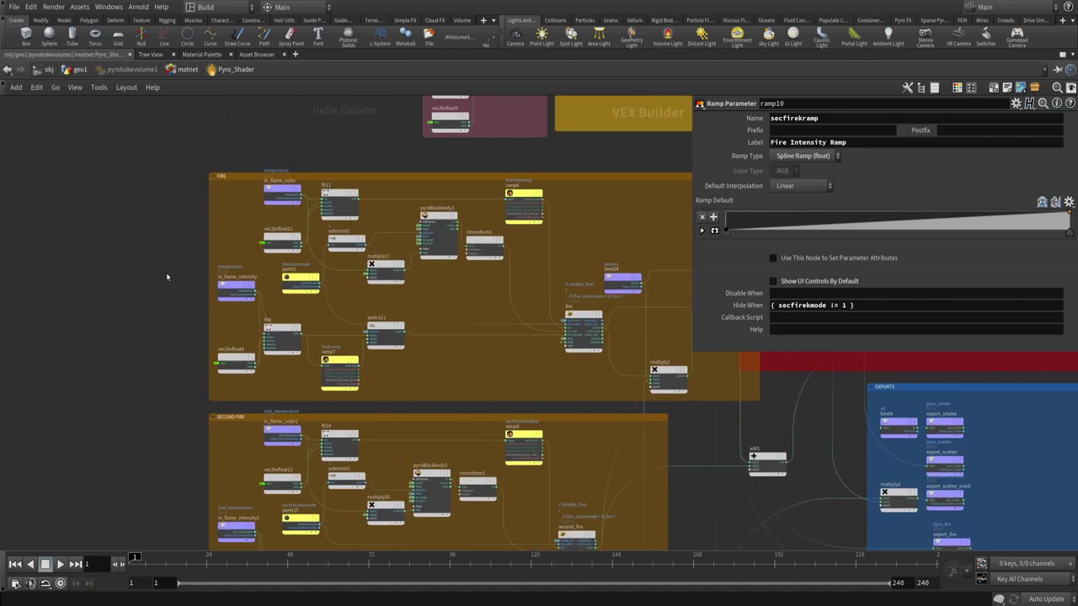
left_click_drag(165, 204, 560, 341)
middle_click_drag(560, 341, 580, 250)
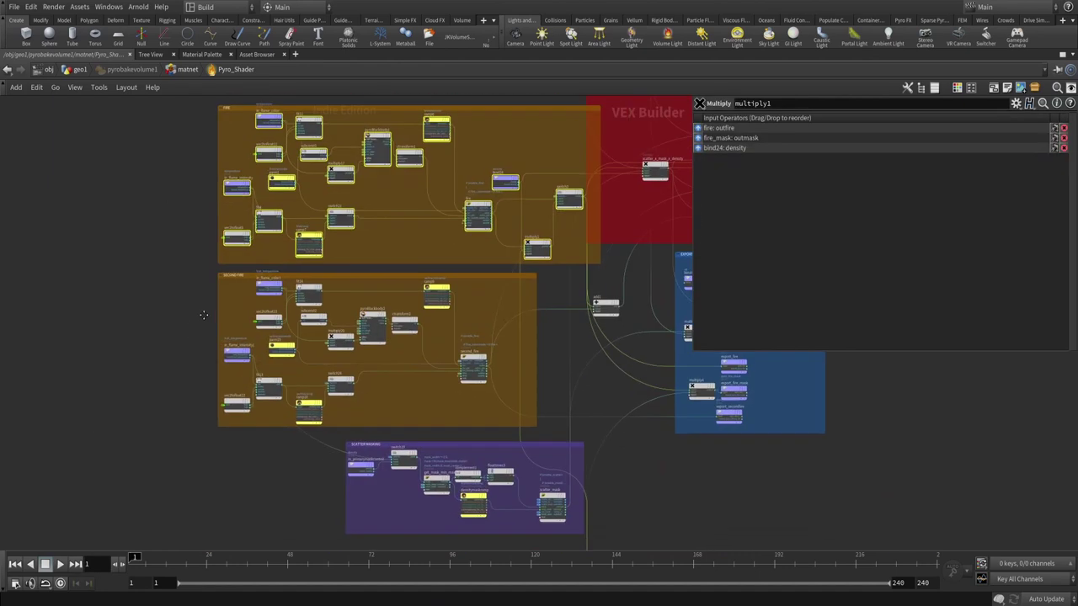
scroll(356, 338, "up", 2)
scroll(458, 325, "down", 3)
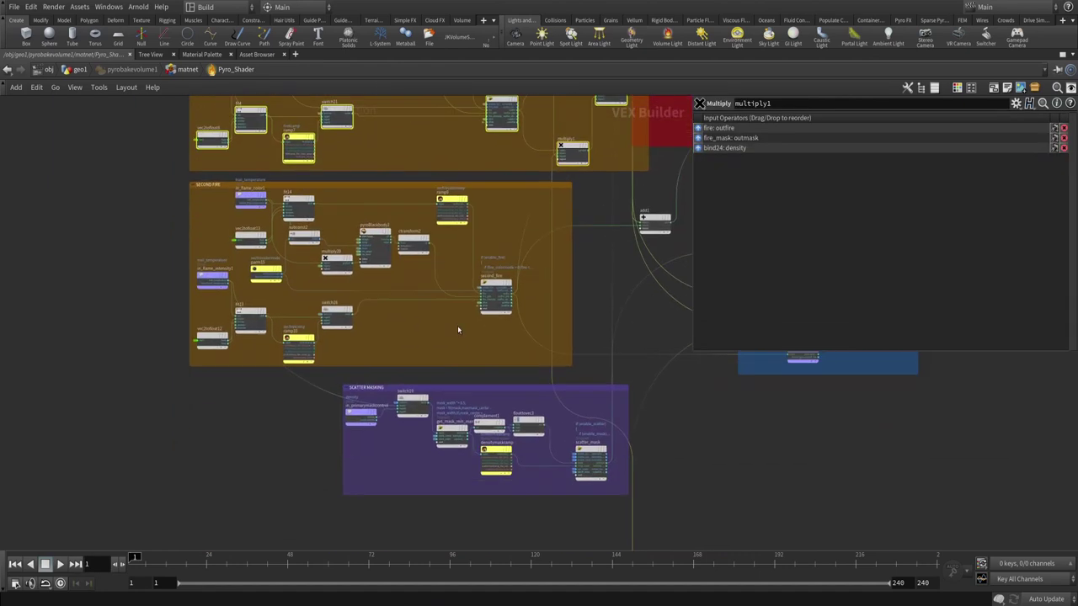
- View Pyro_Shader's Secondary Fire parameters, then return inside and recall the section notes
key("u")
left_click(795, 119)
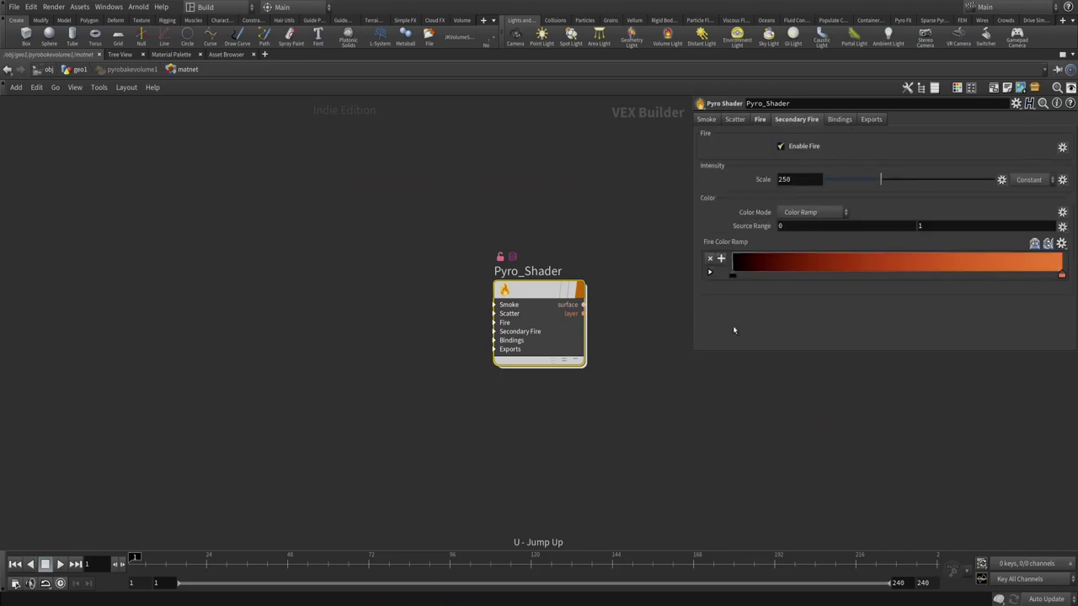
key("i")
middle_click_drag(714, 549, 656, 511)
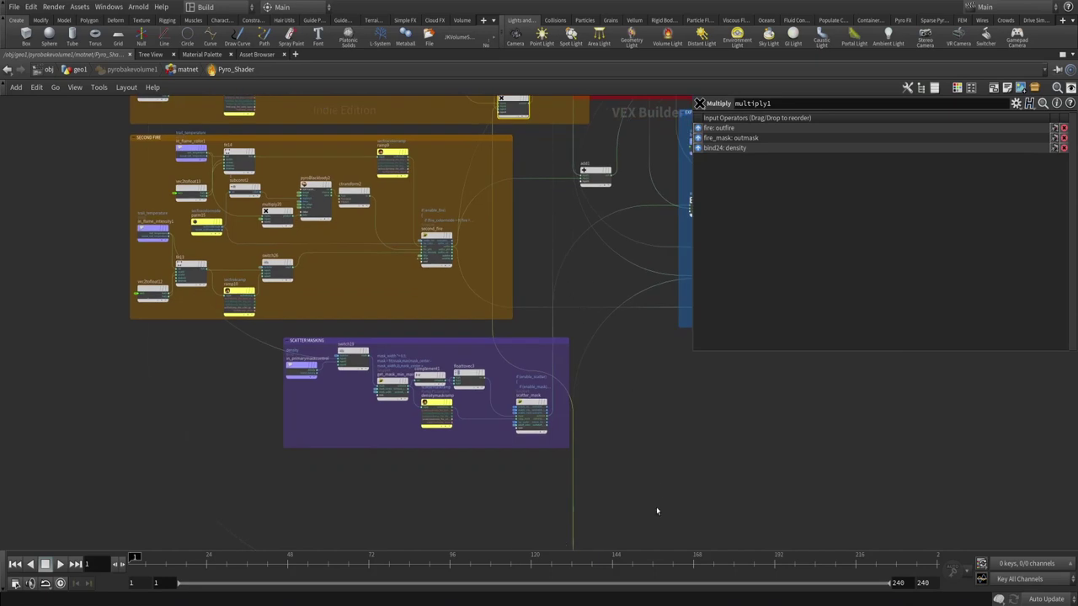
key("alt+Tab")
key("alt+Tab")
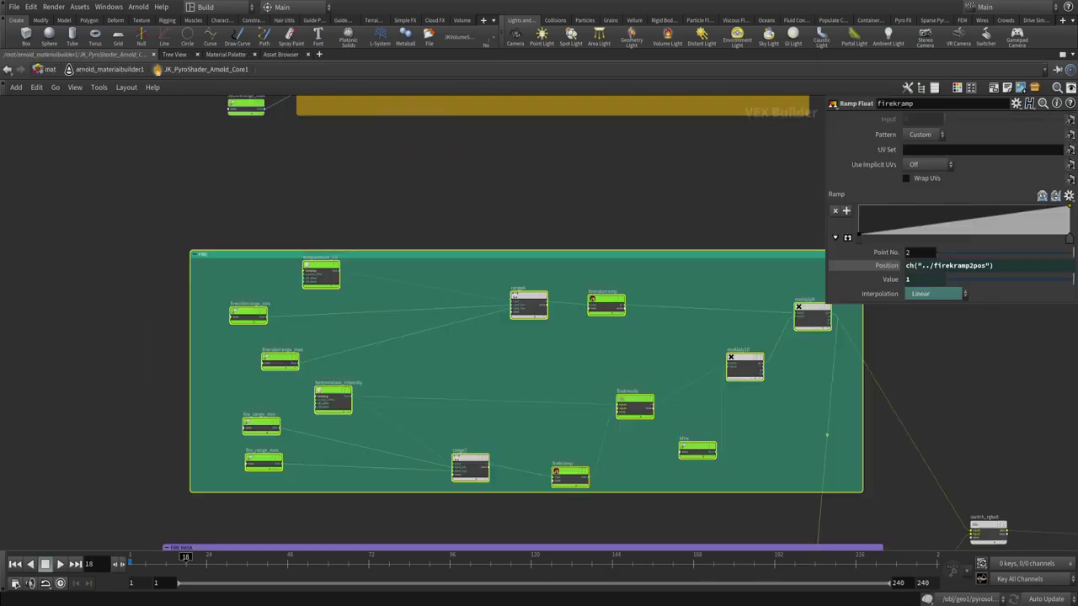
- Select the Trail box nodes, the FIRE box nodes and secfirecolorrange_min in the Arnold builder
scroll(430, 419, "down", 5)
scroll(479, 236, "up", 3)
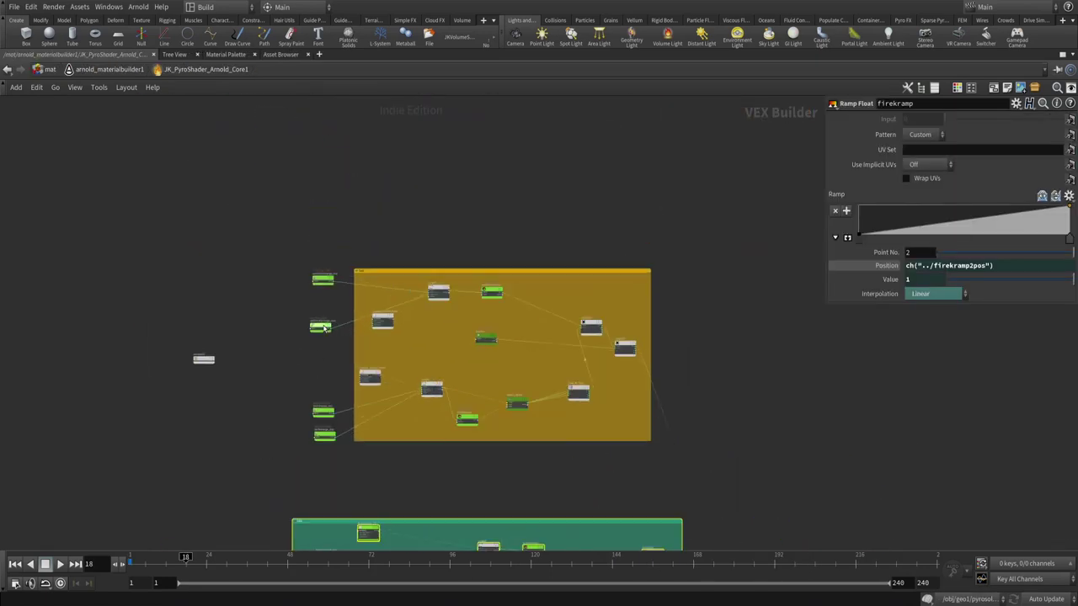
left_click_drag(273, 213, 805, 506)
scroll(390, 295, "up", 5)
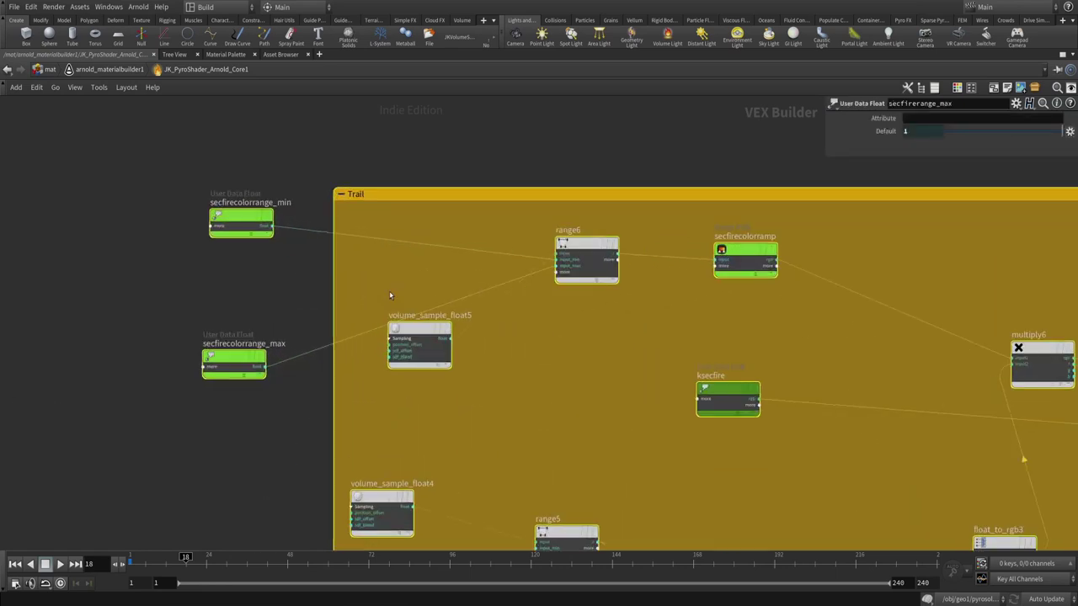
scroll(358, 233, "down", 3)
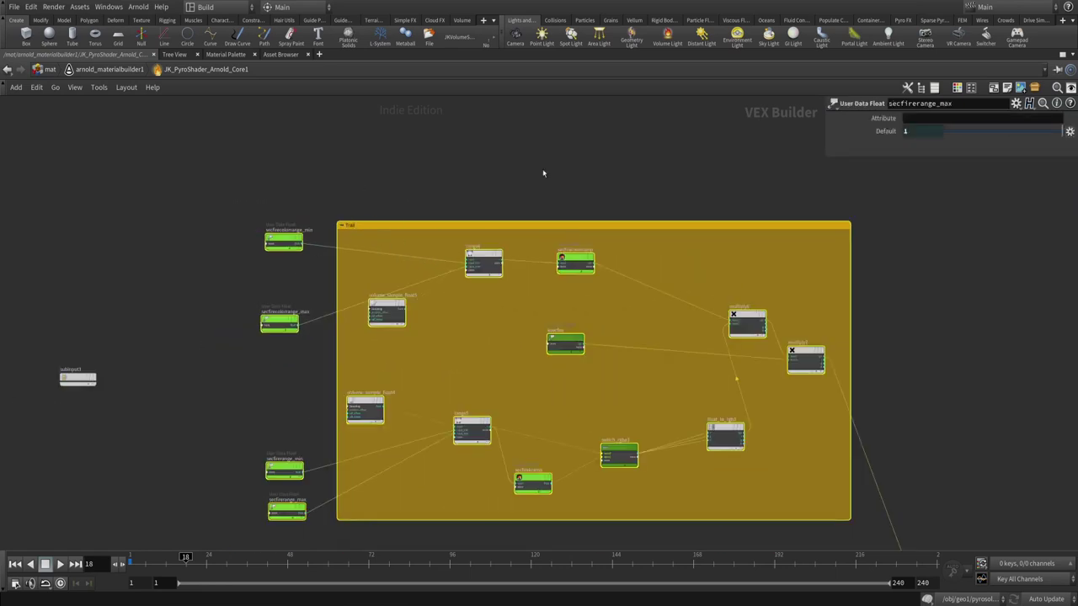
middle_click_drag(450, 325, 420, 297)
scroll(388, 245, "down", 4)
middle_click_drag(413, 380, 431, 263)
left_click_drag(263, 315, 655, 436)
scroll(417, 337, "up", 7)
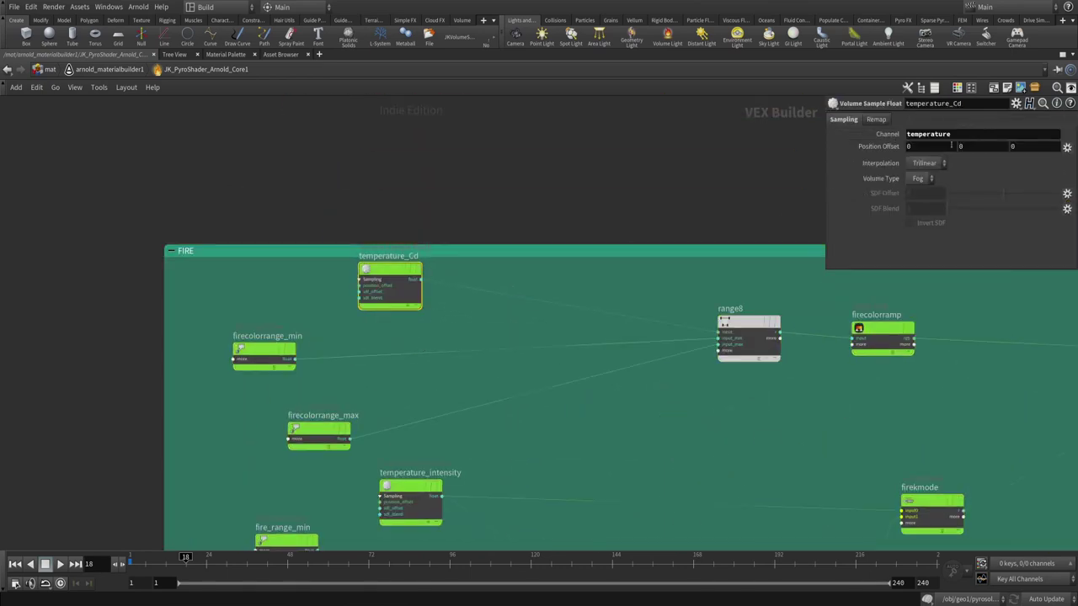
scroll(512, 240, "down", 5)
middle_click_drag(506, 126, 505, 379)
scroll(425, 212, "up", 3)
left_click_drag(415, 142, 488, 224)
- Confirm volume_sample_float5 and volume_sample_float4 both read the trail_temperature channel
left_click(571, 262)
left_click(893, 137)
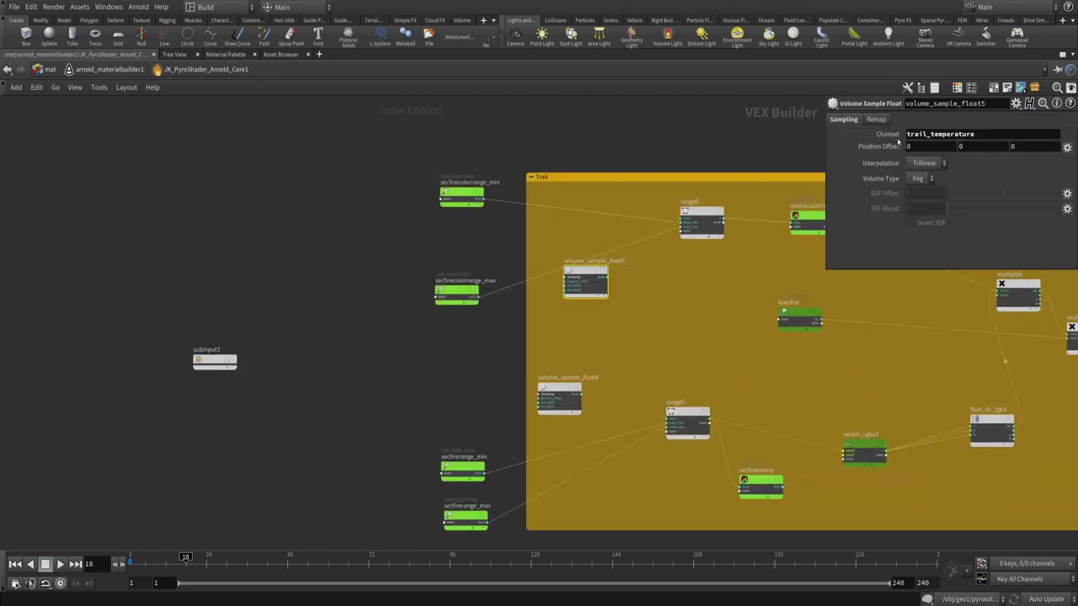
left_click(560, 394)
left_click(885, 135)
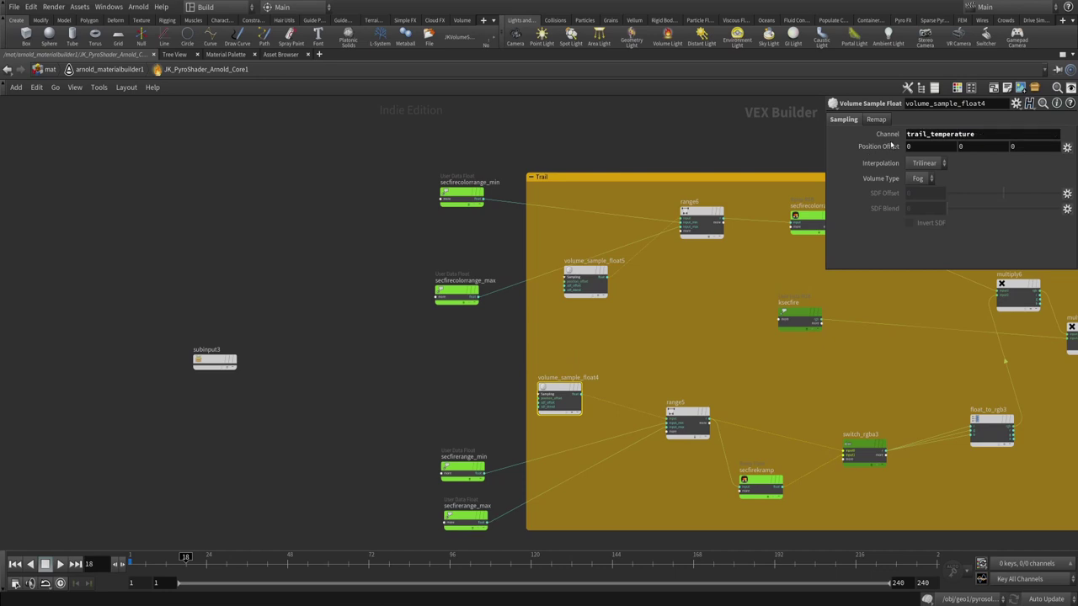
middle_click_drag(686, 320, 544, 359)
- Inspect the secfirecolorramp colour ramp and the secfirekramp intensity ramp
left_click(669, 258)
middle_click_drag(703, 325, 642, 269)
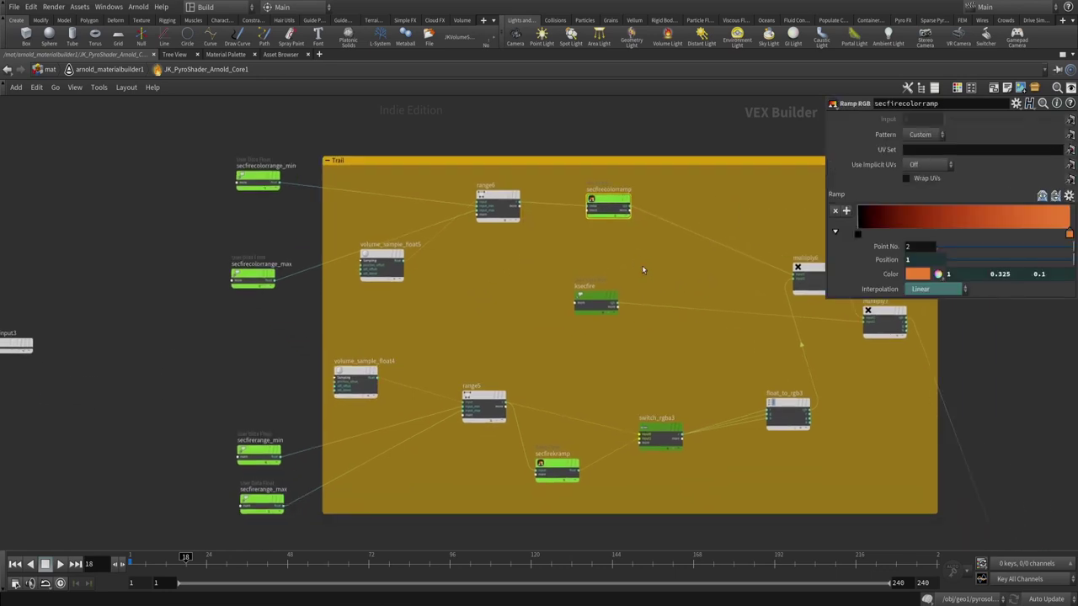
middle_click_drag(593, 377, 570, 332)
left_click(557, 409)
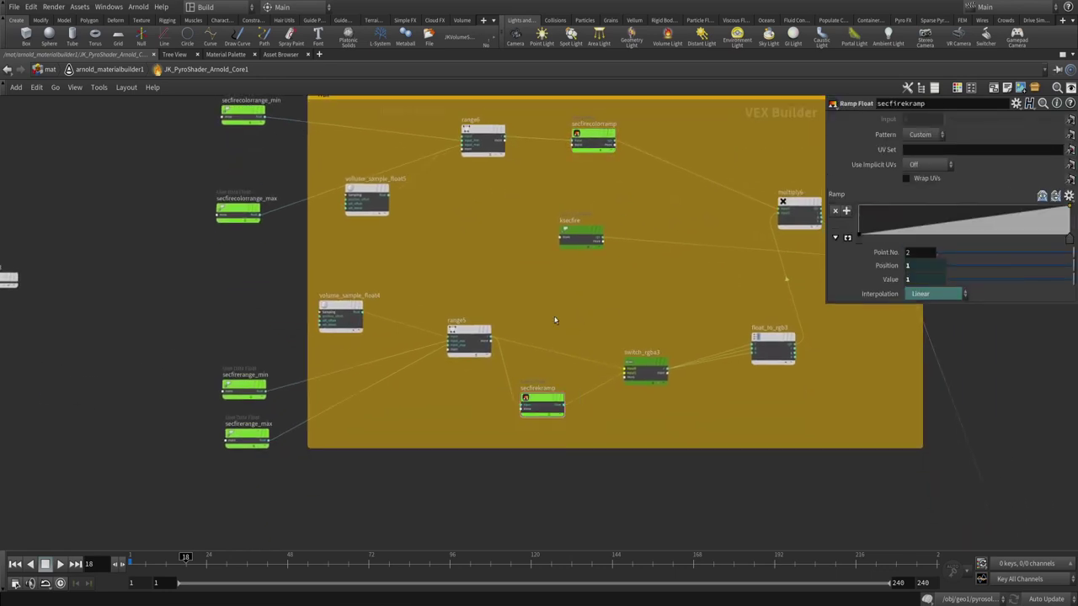
scroll(672, 304, "down", 5)
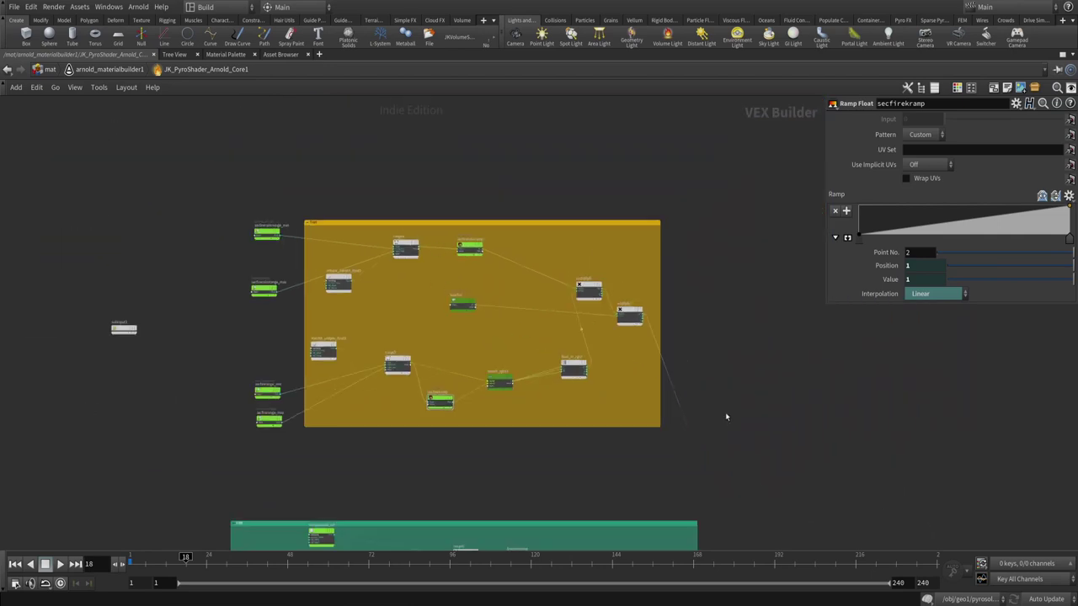
scroll(671, 315, "down", 3)
scroll(657, 255, "down", 3)
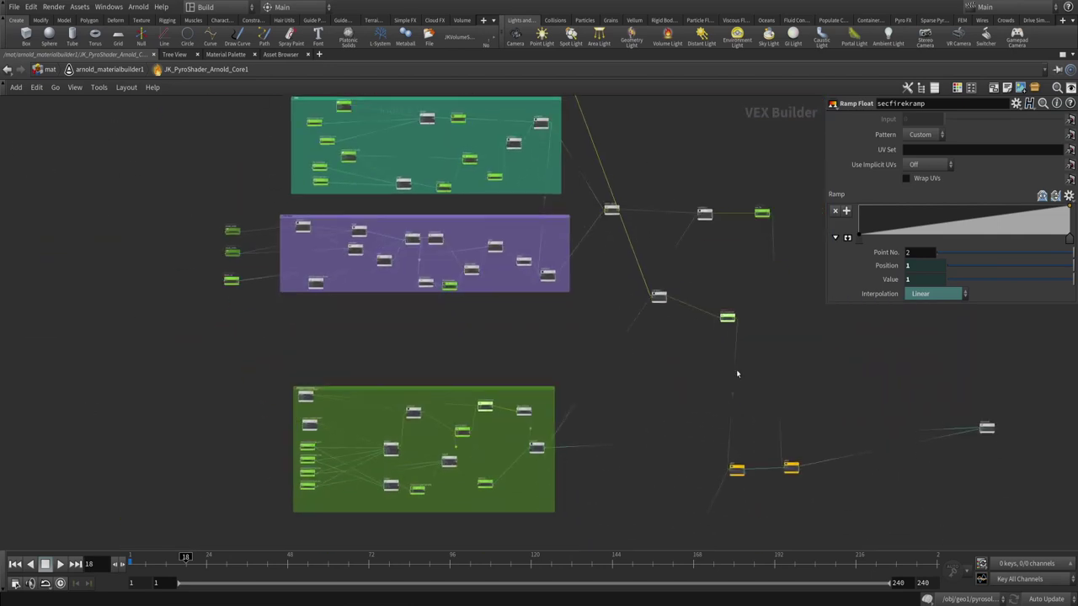
scroll(725, 367, "up", 2)
scroll(640, 338, "down", 2)
- Inspect the density box's first volume sample, then select the use_fire Switch RGBA
left_click(377, 350)
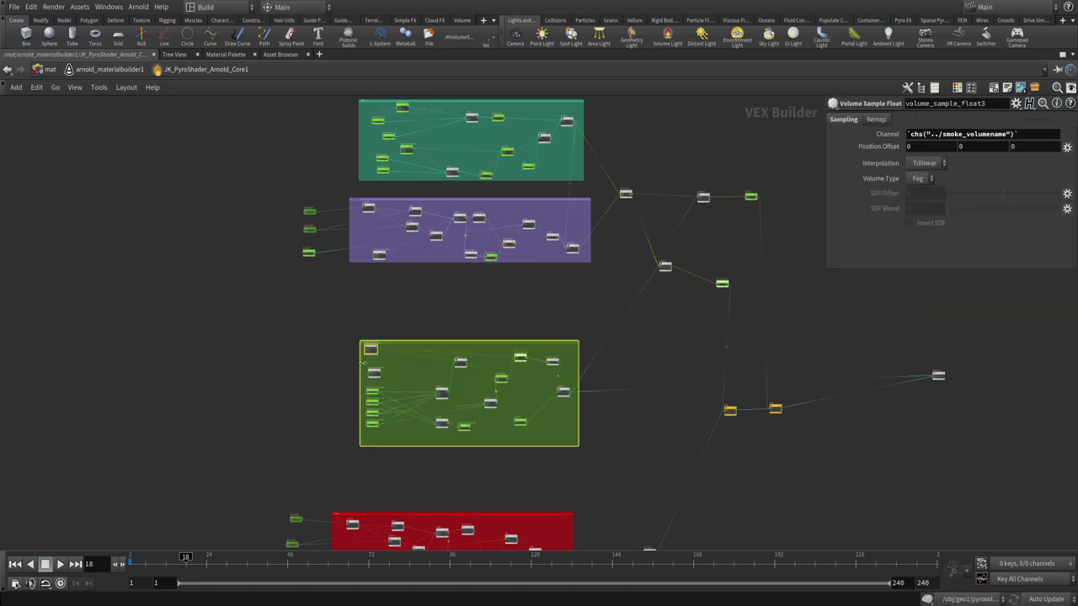
scroll(455, 308, "up", 5)
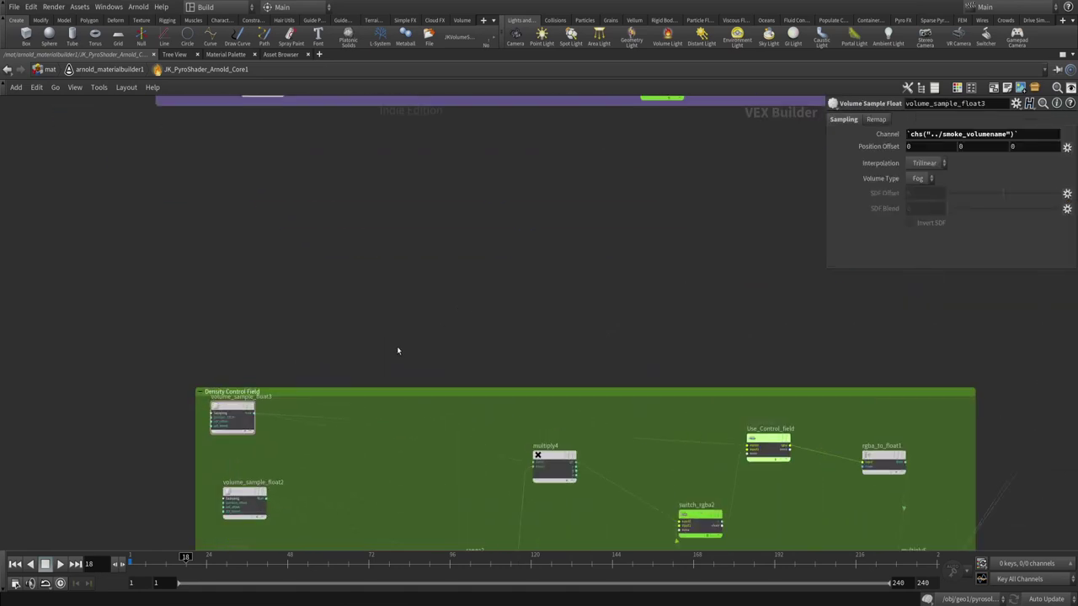
scroll(398, 350, "down", 6)
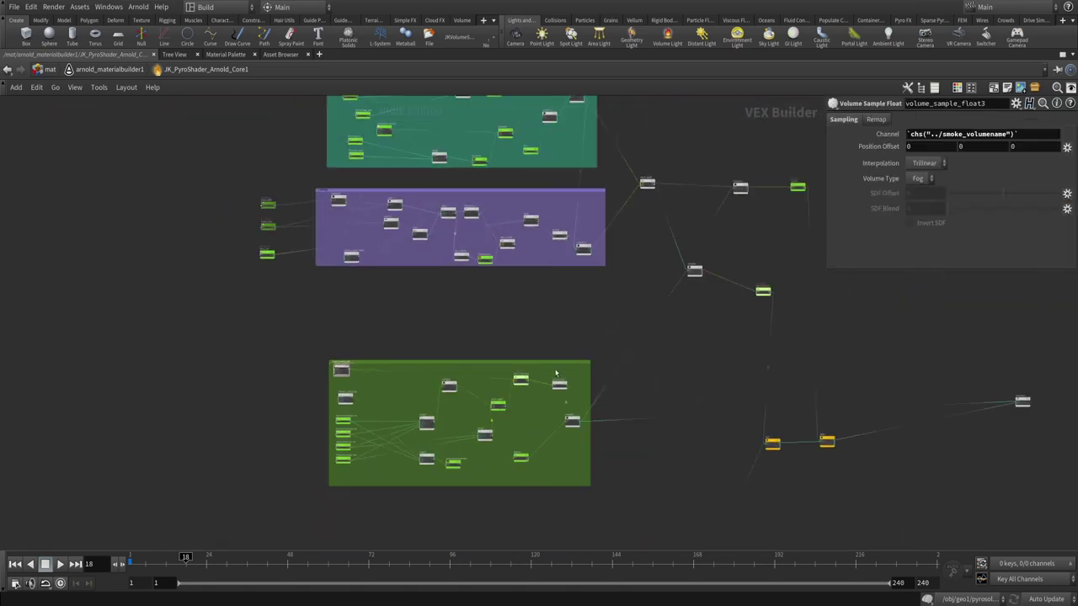
middle_click_drag(742, 251, 705, 323)
scroll(696, 272, "up", 4)
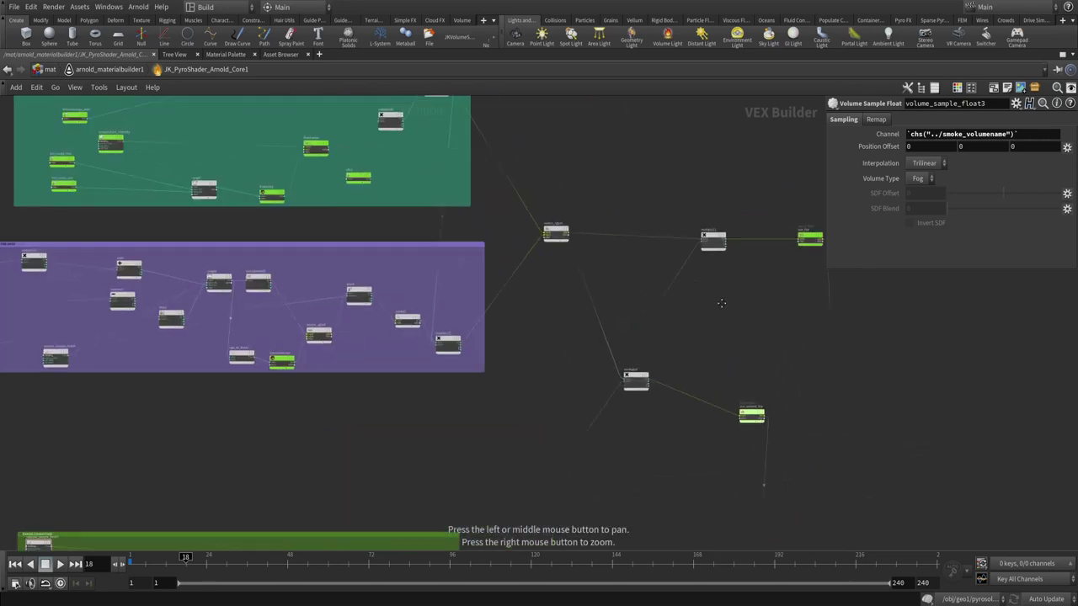
middle_click_drag(519, 289, 469, 447)
left_click_drag(564, 328, 668, 201)
middle_click_drag(649, 128, 574, 284)
middle_click_drag(642, 349, 640, 272)
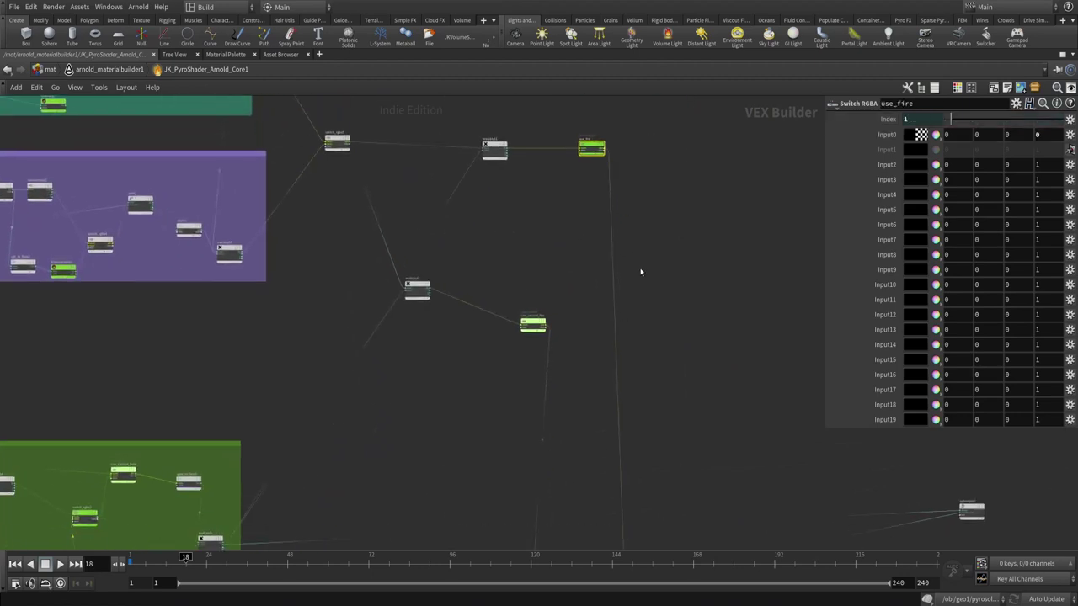
- Toggle the Secondary Fire, Scatter and Fire Enable checkboxes off and back on to compare
key("u")
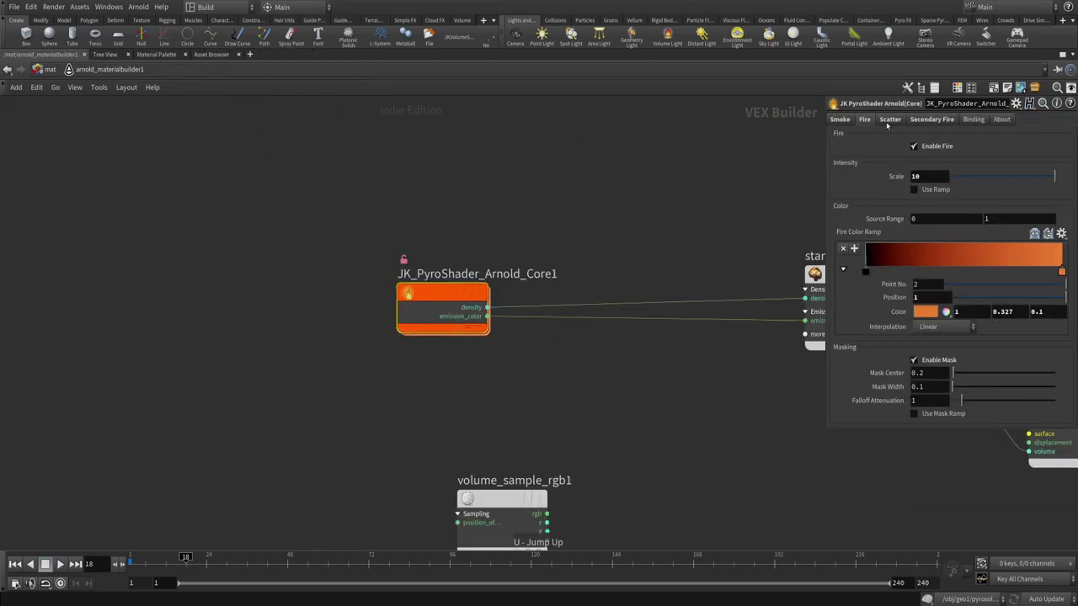
left_click(927, 121)
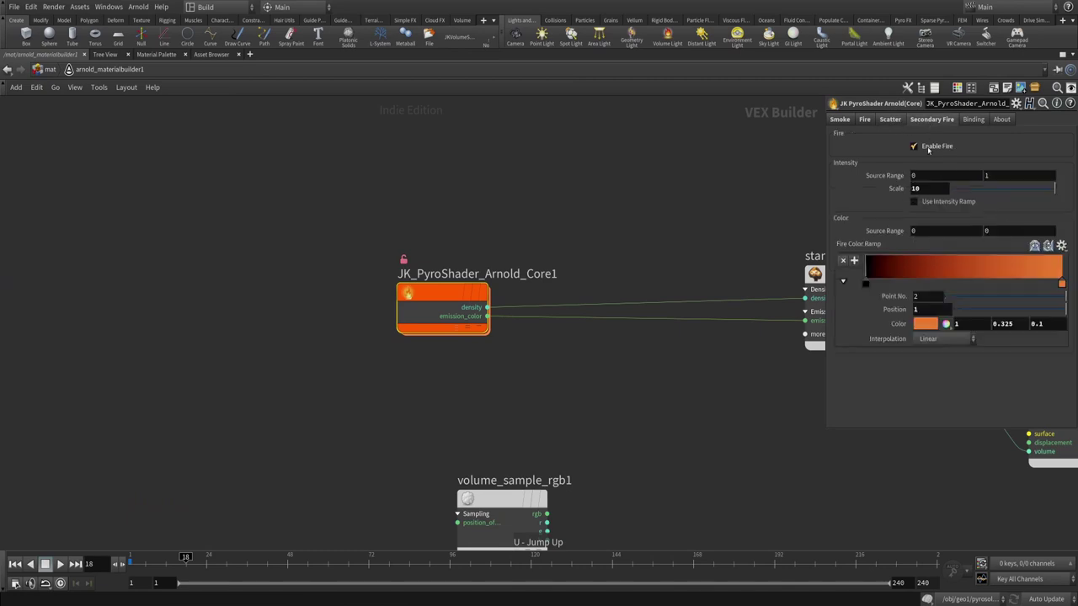
left_click(918, 146)
left_click(918, 147)
left_click(890, 120)
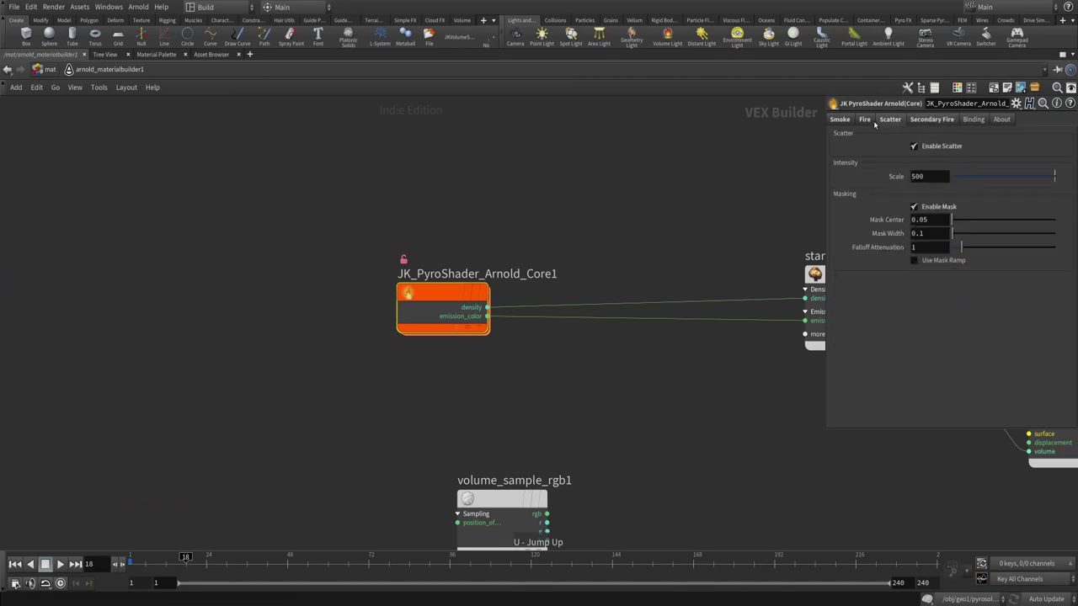
left_click(915, 147)
left_click(865, 120)
left_click(890, 119)
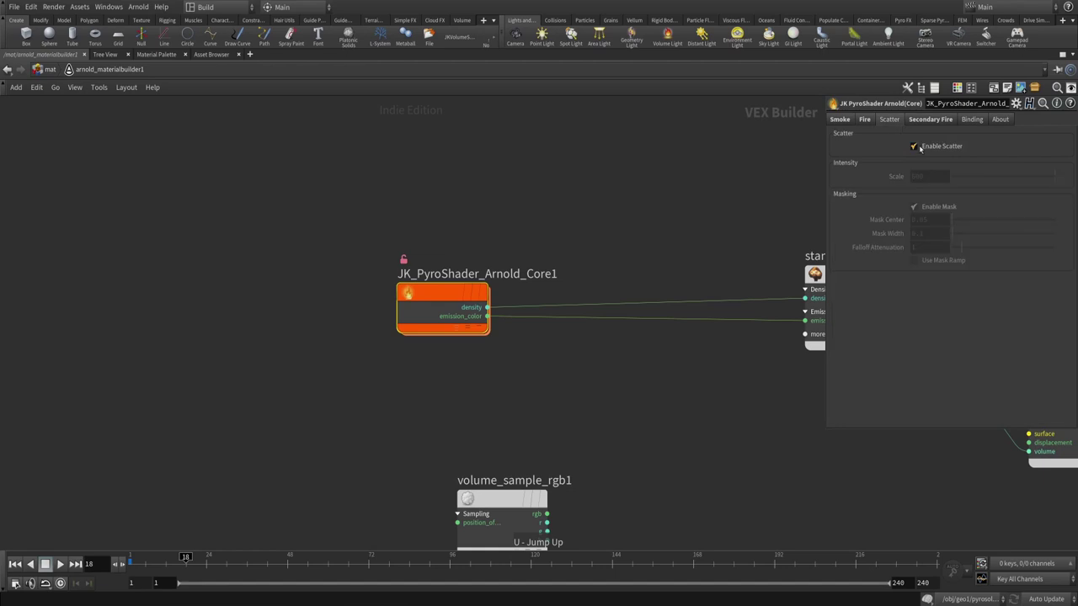
left_click(916, 147)
left_click(865, 119)
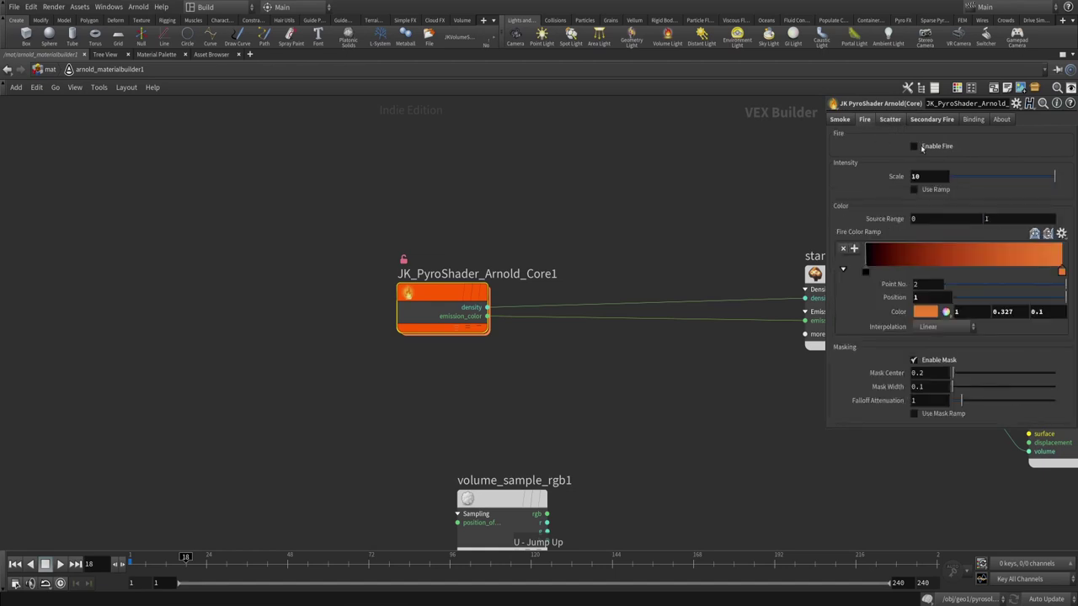
left_click(917, 147)
- Go inside JK_PyroShader_Arnold_Core1 and frame its whole internal node network
middle_click_drag(702, 207, 645, 209)
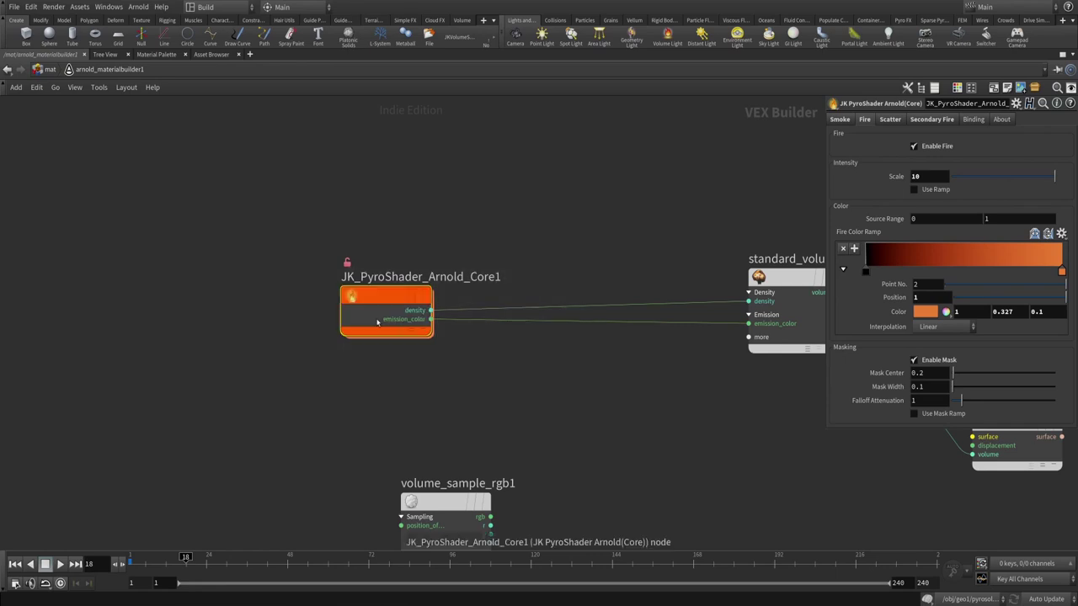
double_click(386, 314)
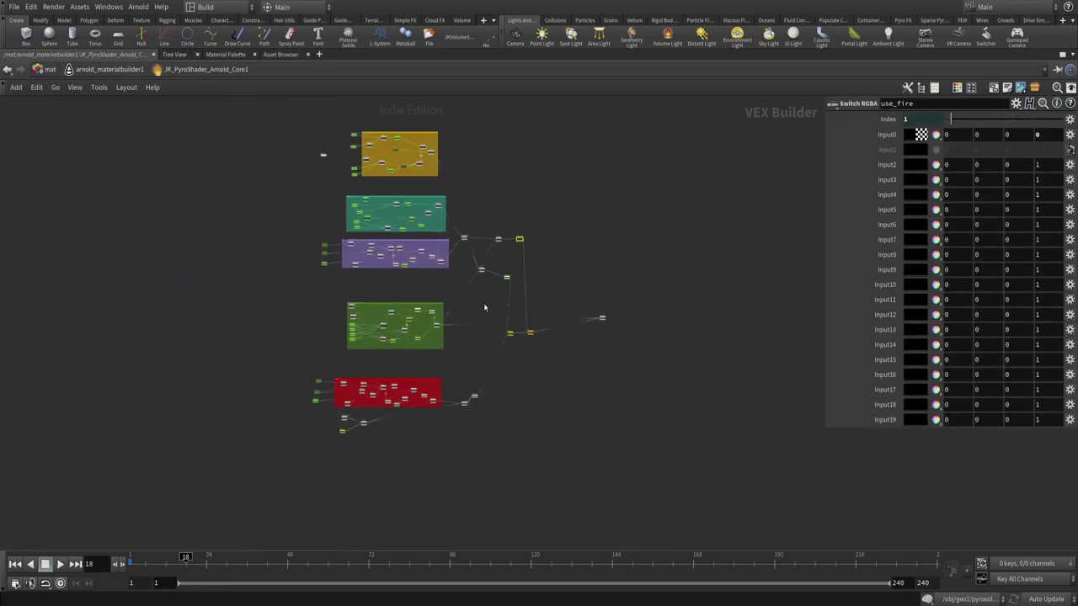
key("u")
left_click_drag(291, 221, 468, 371)
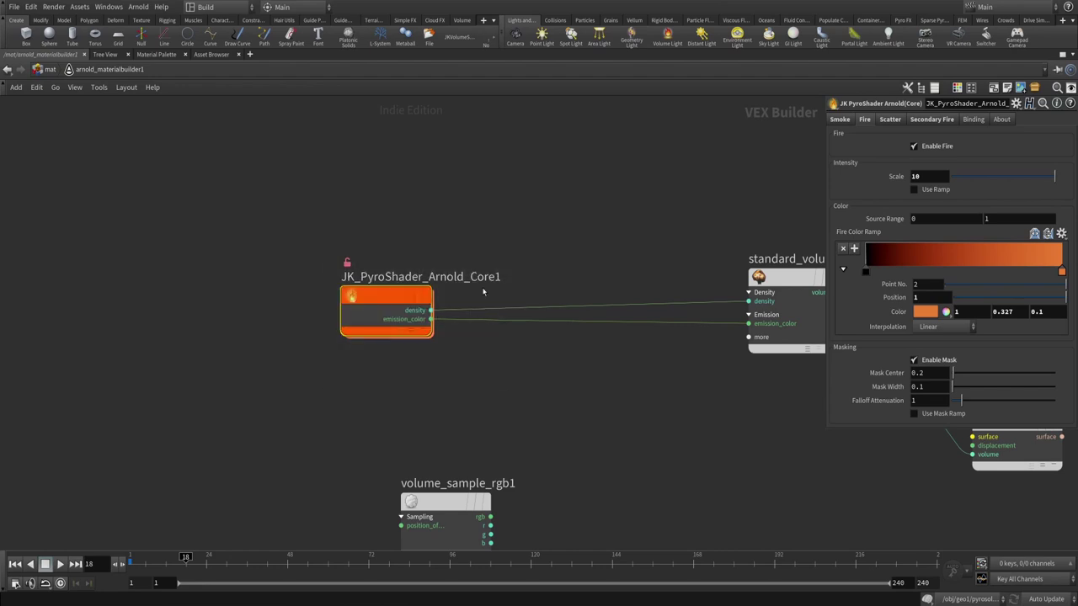
left_click(482, 291)
key("i")
scroll(326, 345, "down", 3)
left_click_drag(275, 228, 387, 373)
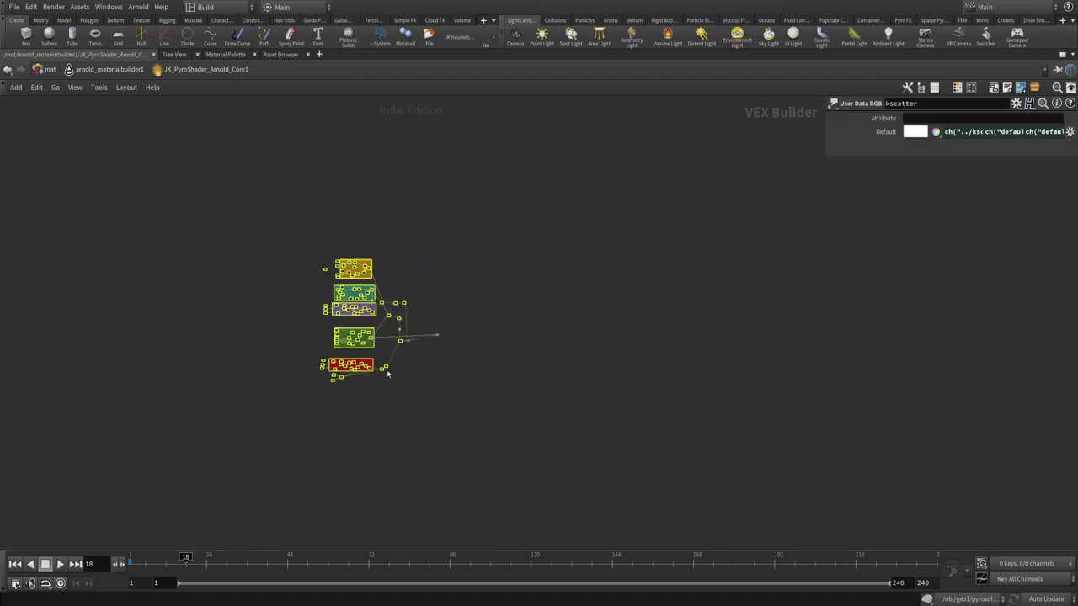
scroll(388, 373, "up", 5)
key("h")
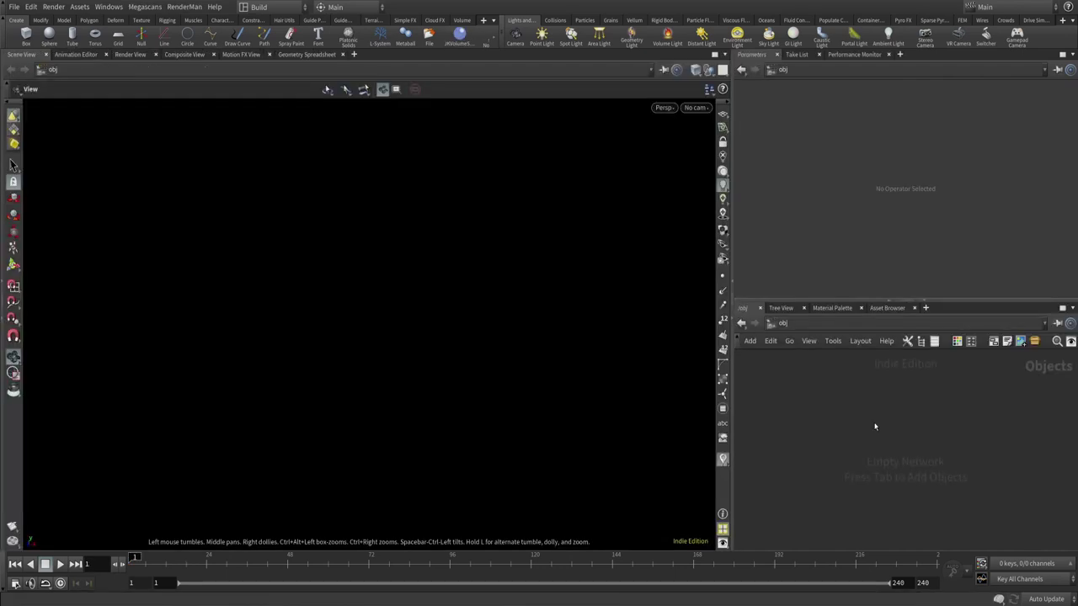
- Install PUBLISH/JK_PyroShader_RIS.hda, adding Sop/JK_PyroShader_RIS to the current HIP file
left_click(77, 7)
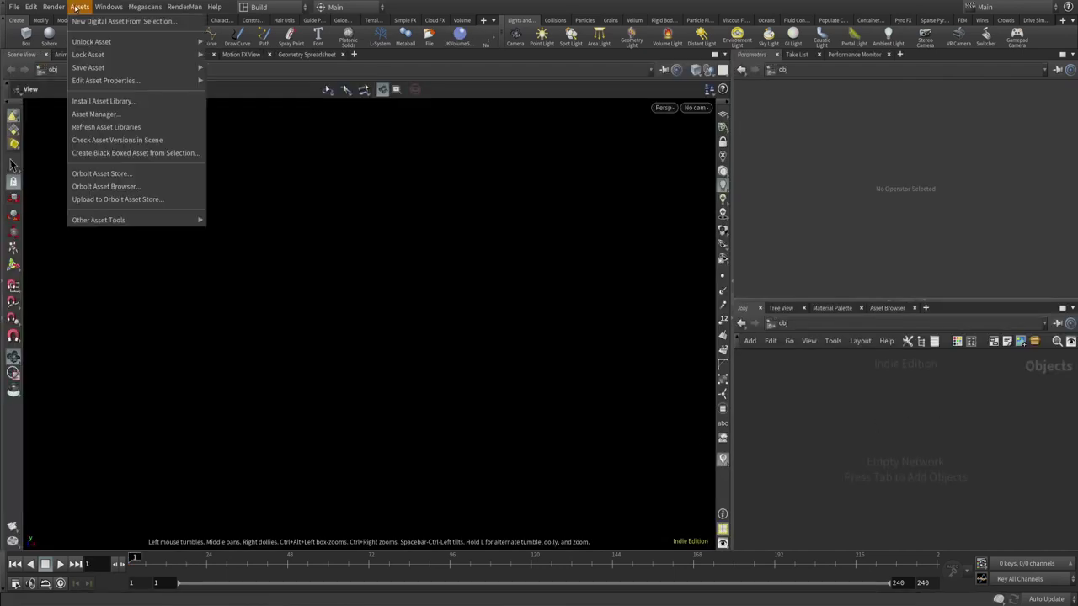
left_click(103, 101)
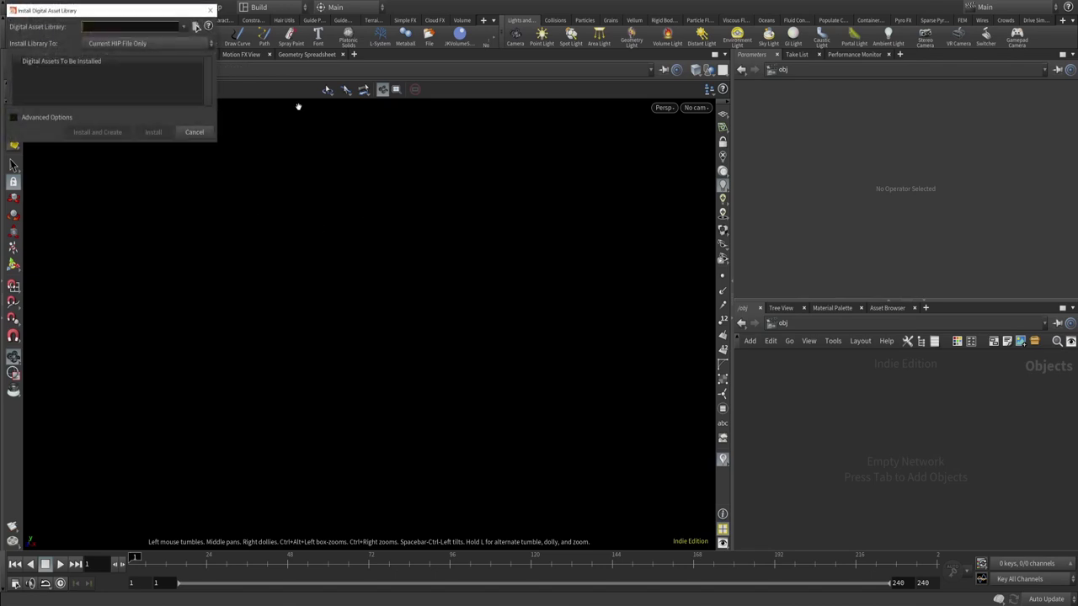
left_click(196, 26)
left_click(169, 87)
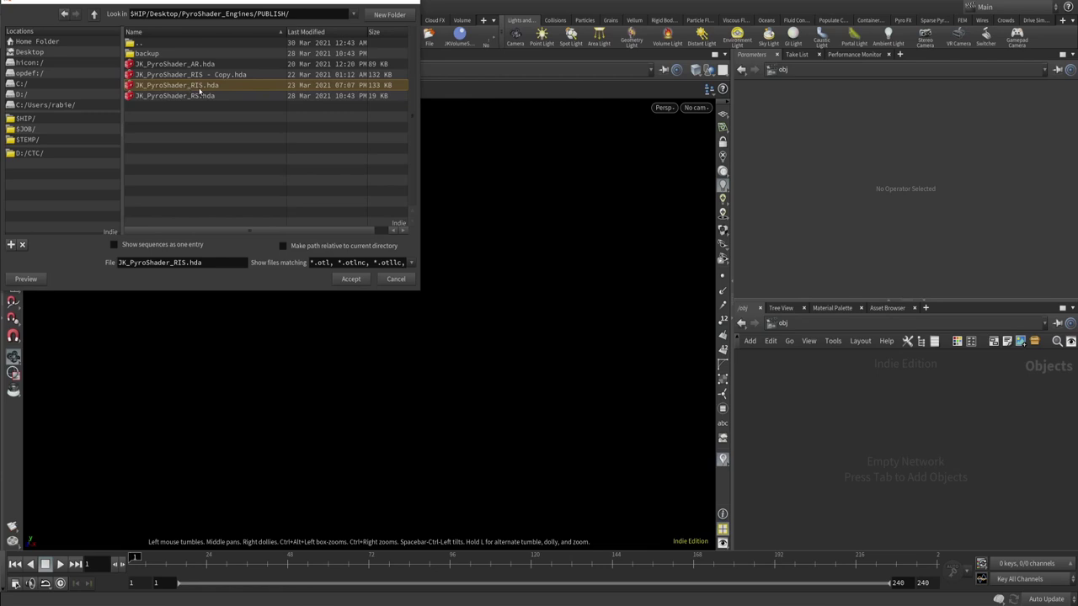
left_click(350, 279)
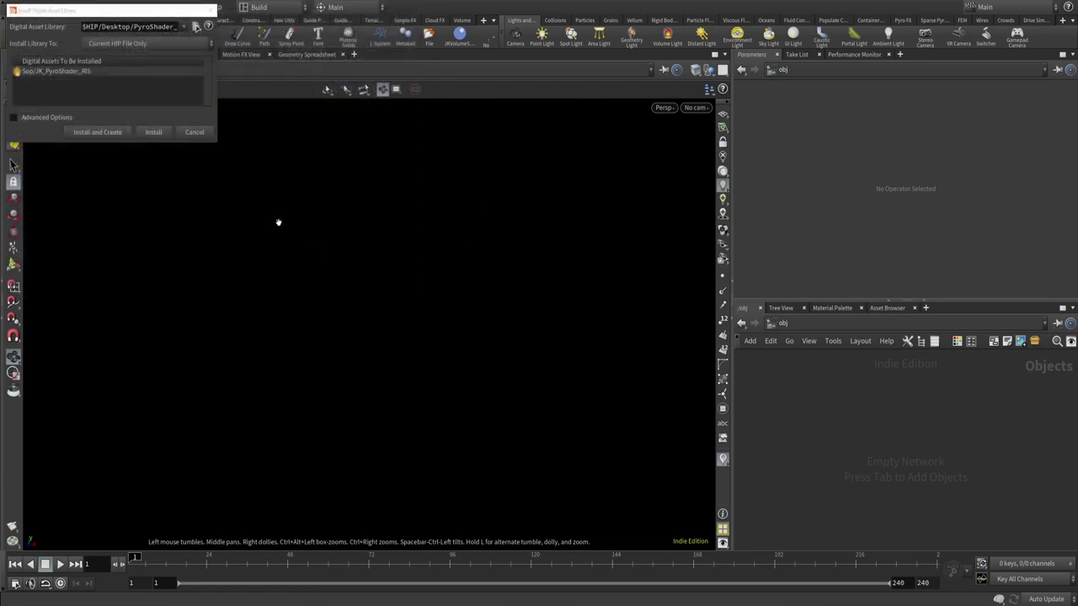
left_click_drag(99, 16, 562, 323)
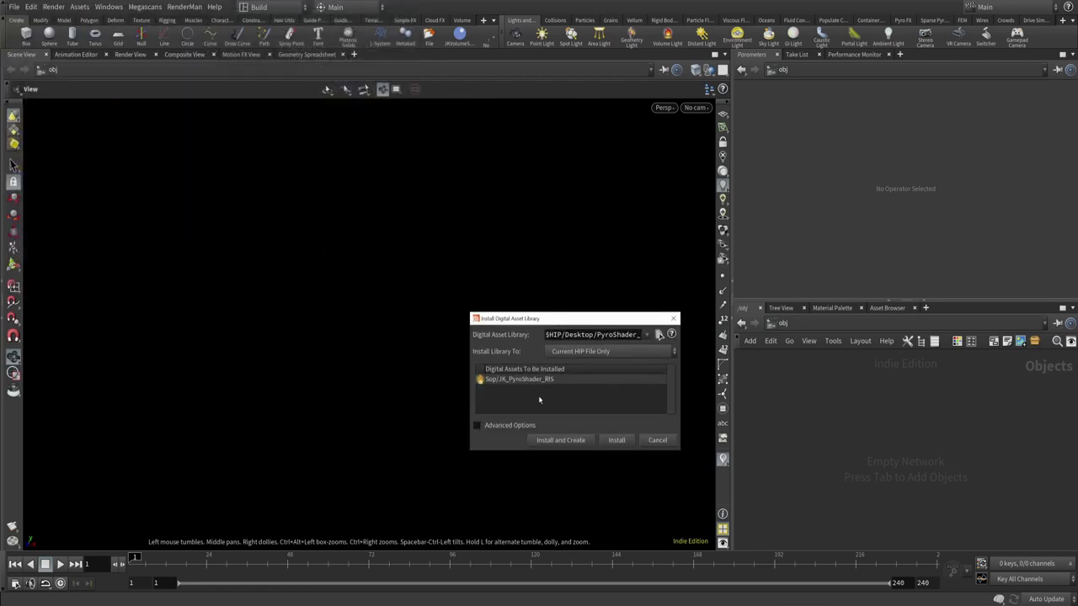
left_click(618, 441)
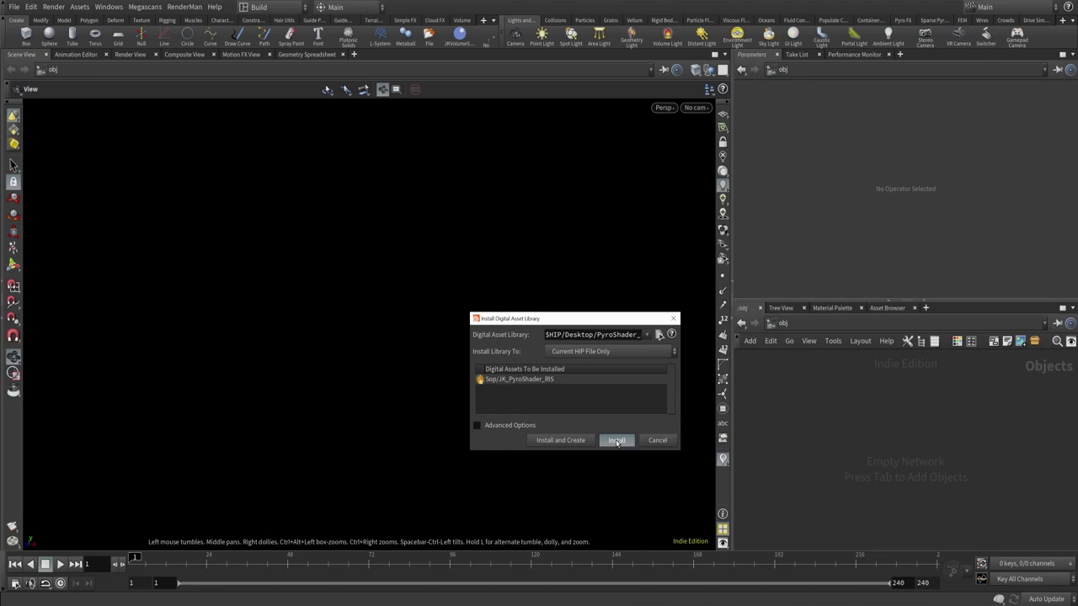
- Create a geo1 Geometry object and add a JK PyroShader RIS node inside it
left_click(777, 330)
left_click(872, 416)
key("Tab")
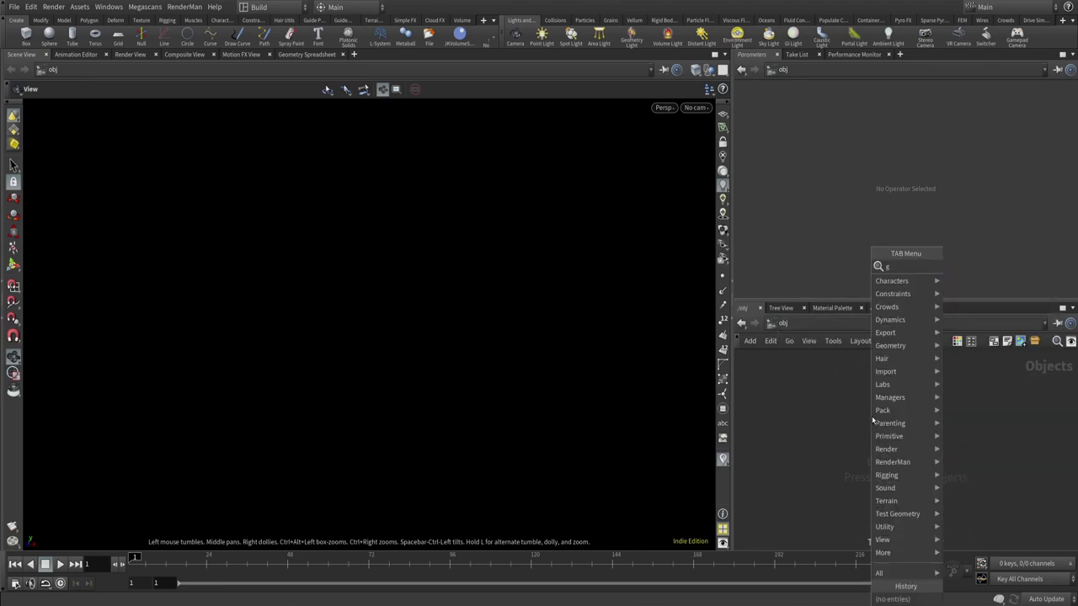
type("ge")
left_click(972, 267)
left_click(866, 420)
key("Tab")
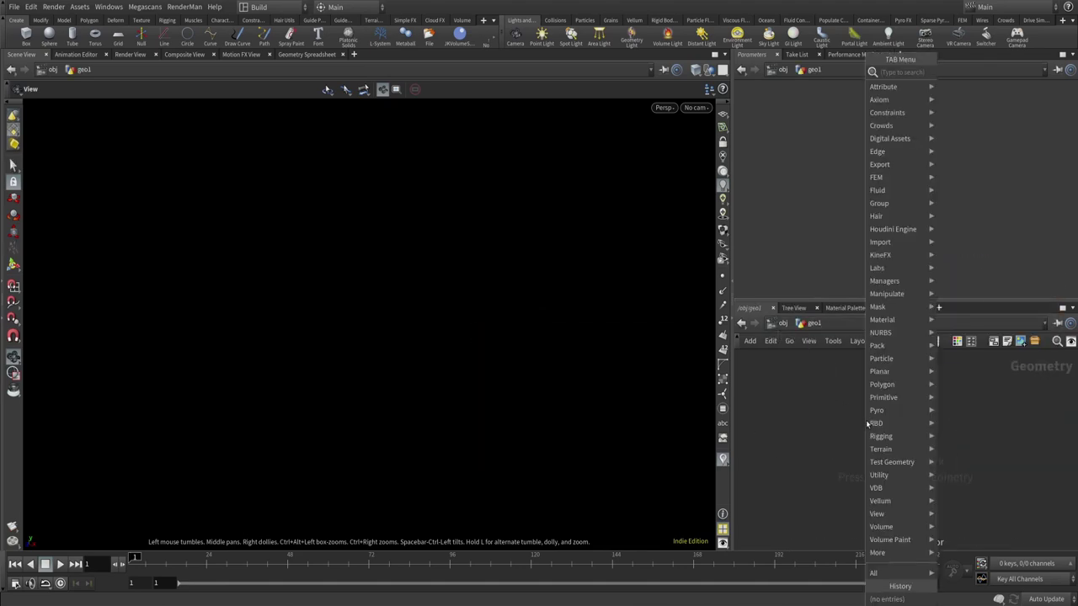
type("jk")
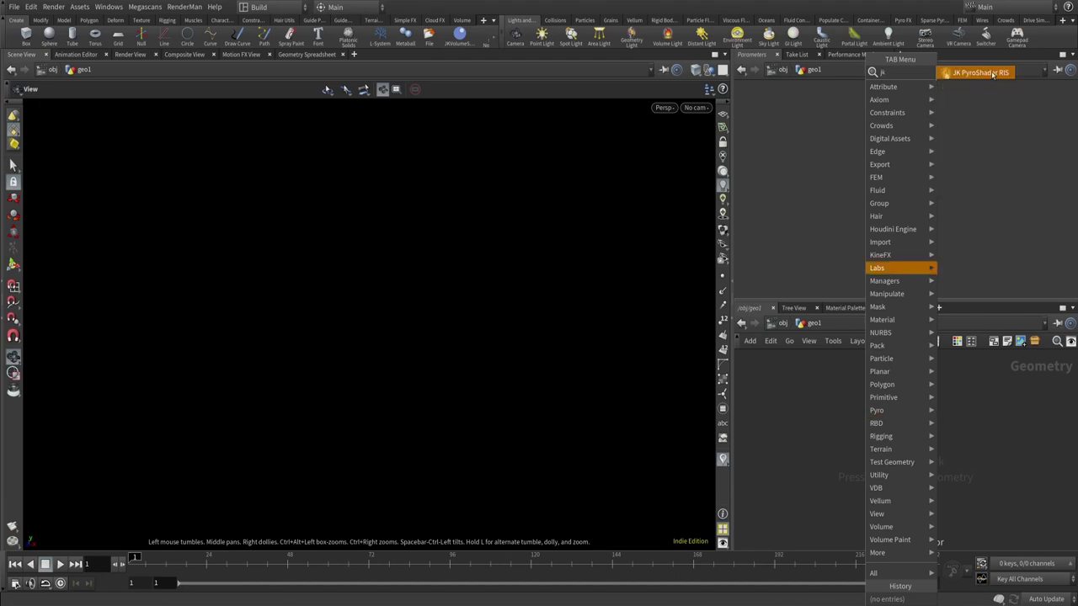
left_click(994, 75)
left_click(879, 455)
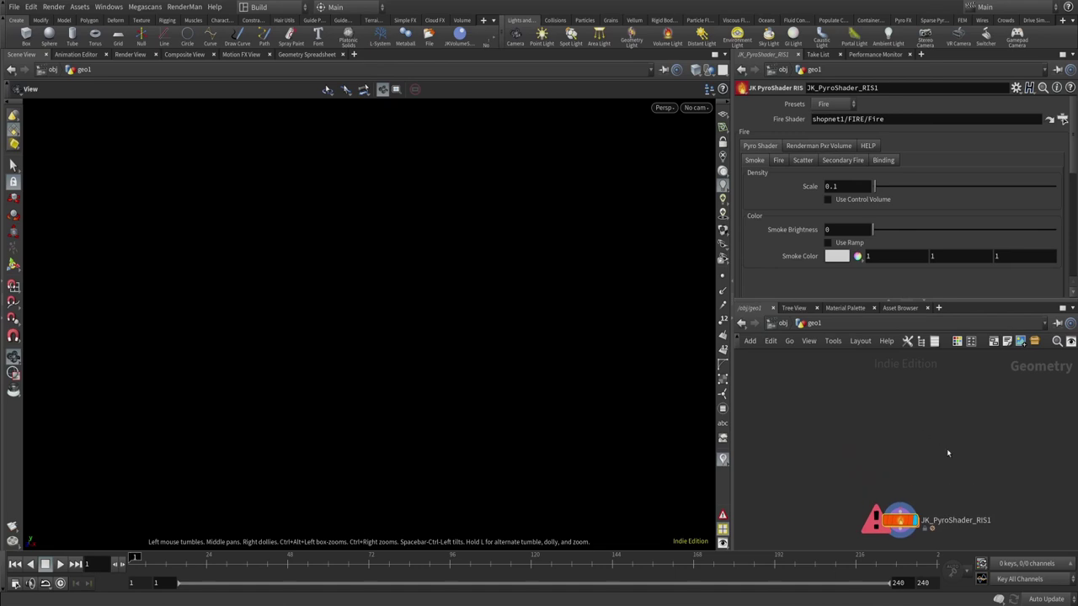
- Add a Pyro Configure GPU Explosion setup and a Pyro Bake Volume node below pyrosolver1
key("Tab")
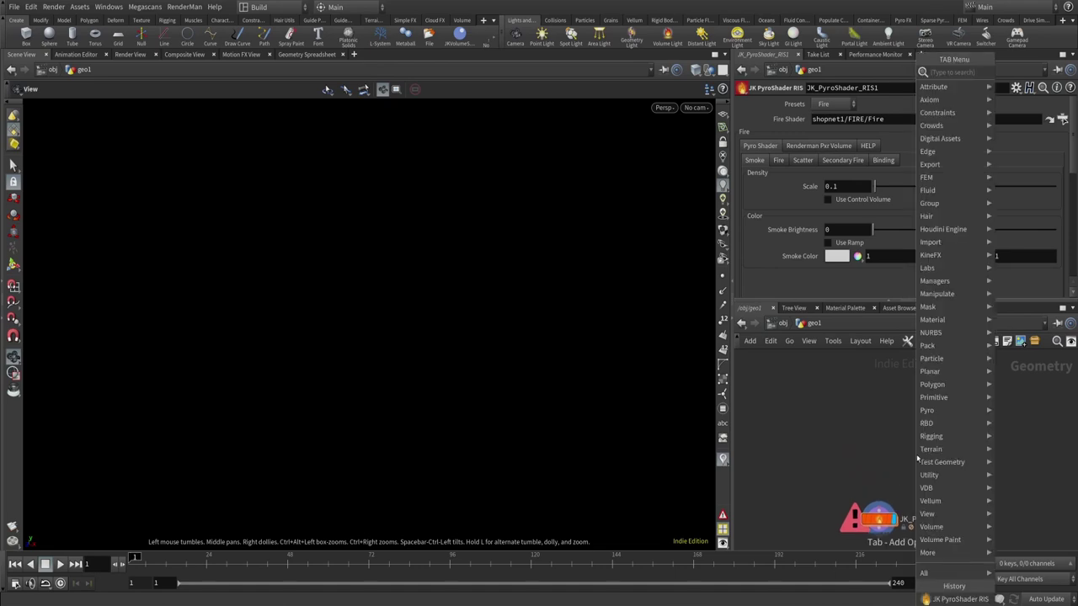
type("g")
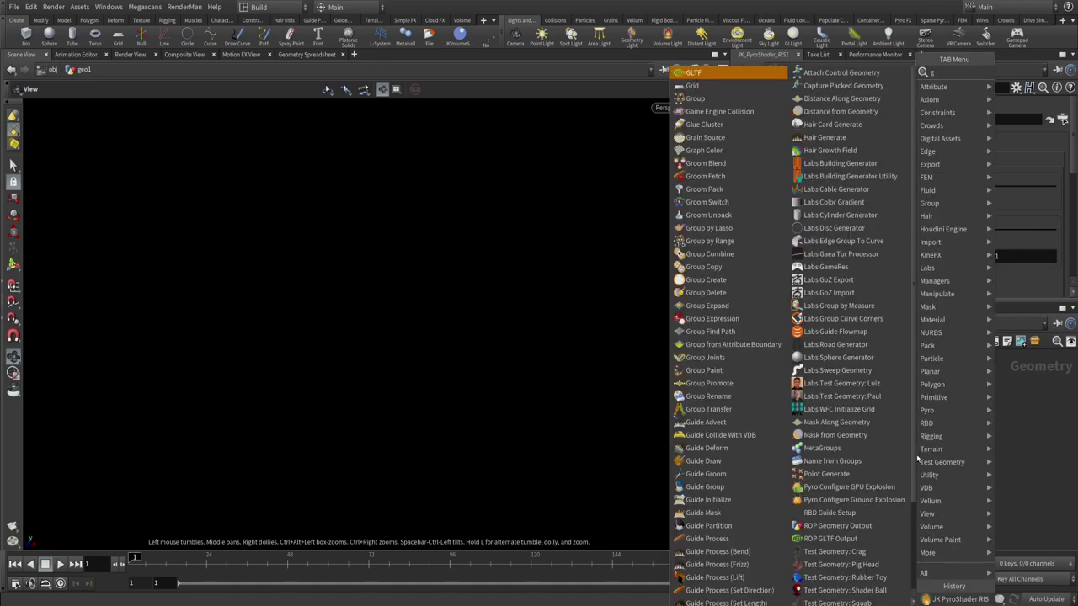
key("BackSpace")
type("pyro")
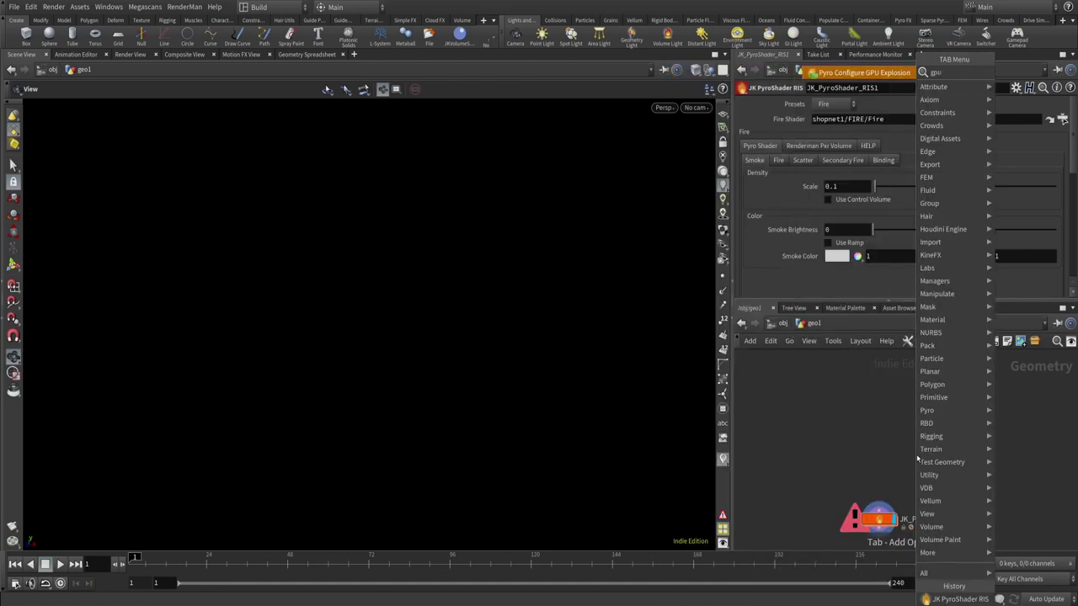
key("Return")
left_click(918, 459)
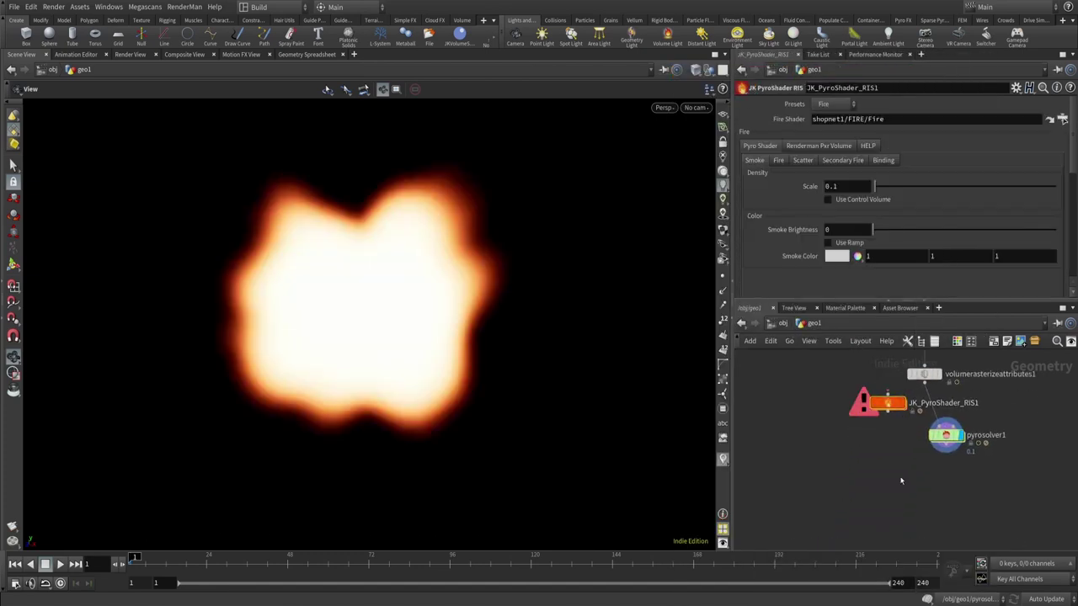
key("Tab")
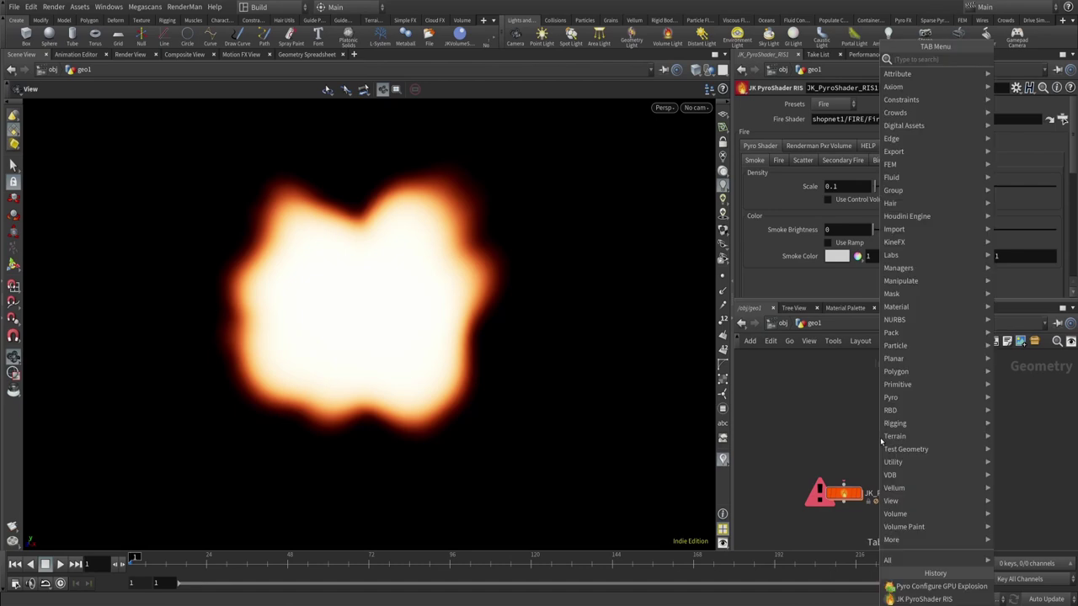
type("bak")
key("Down")
key("Down")
key("Down")
key("Down")
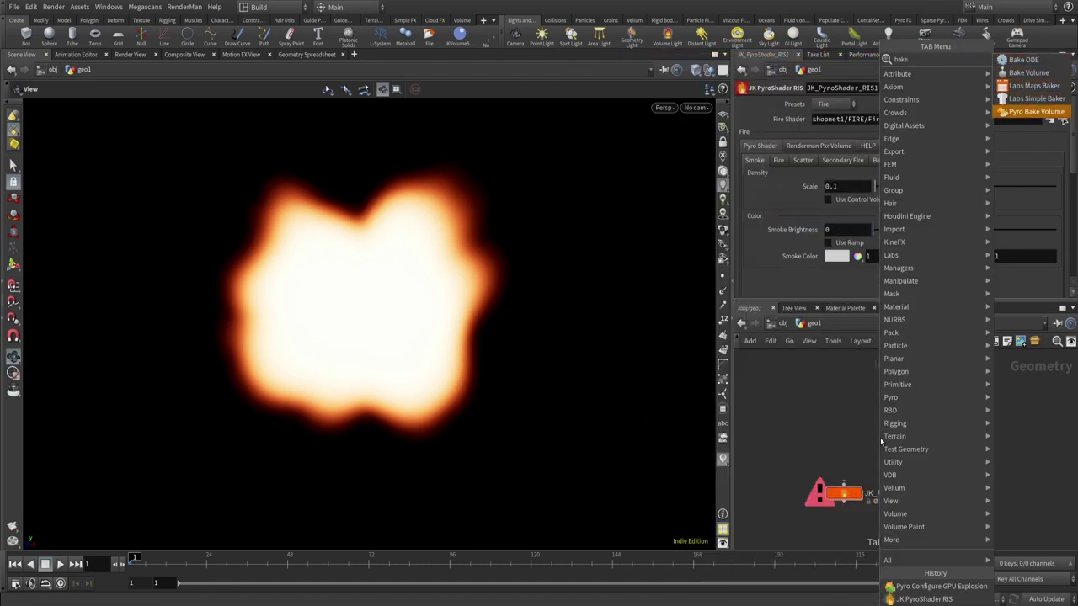
key("Return")
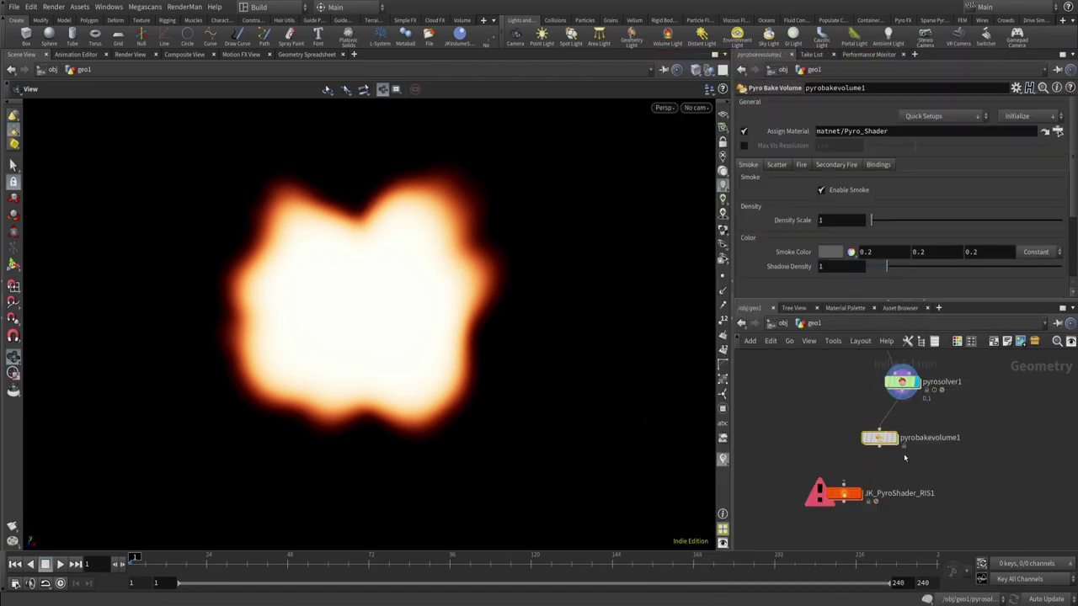
left_click(896, 460)
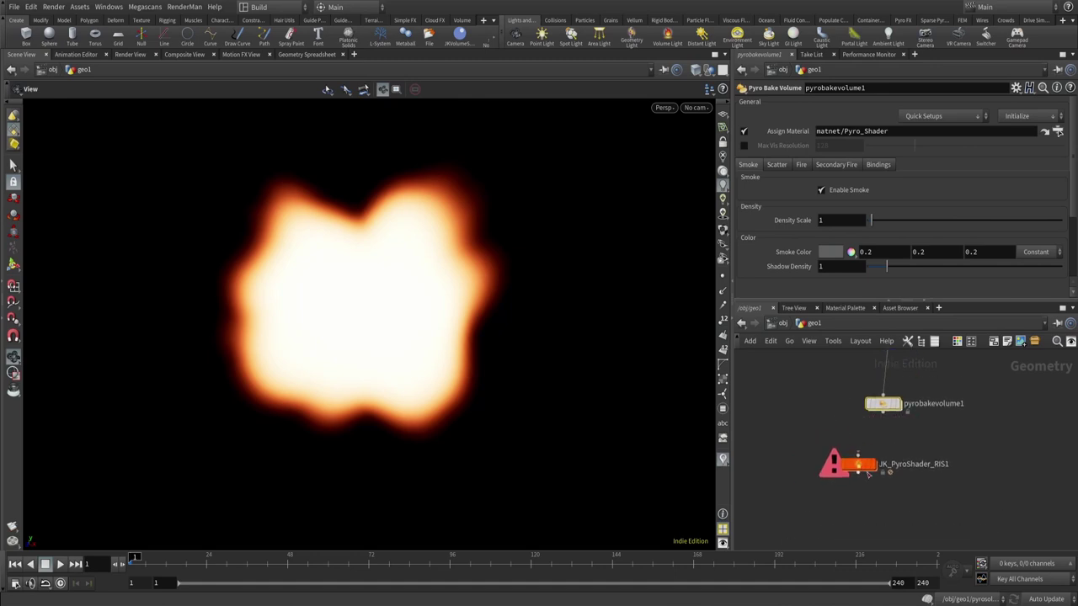
- Add a Convert VDB node wired under pyrobakevolume1 with Convert To set to VDB
key("Tab")
type("vd")
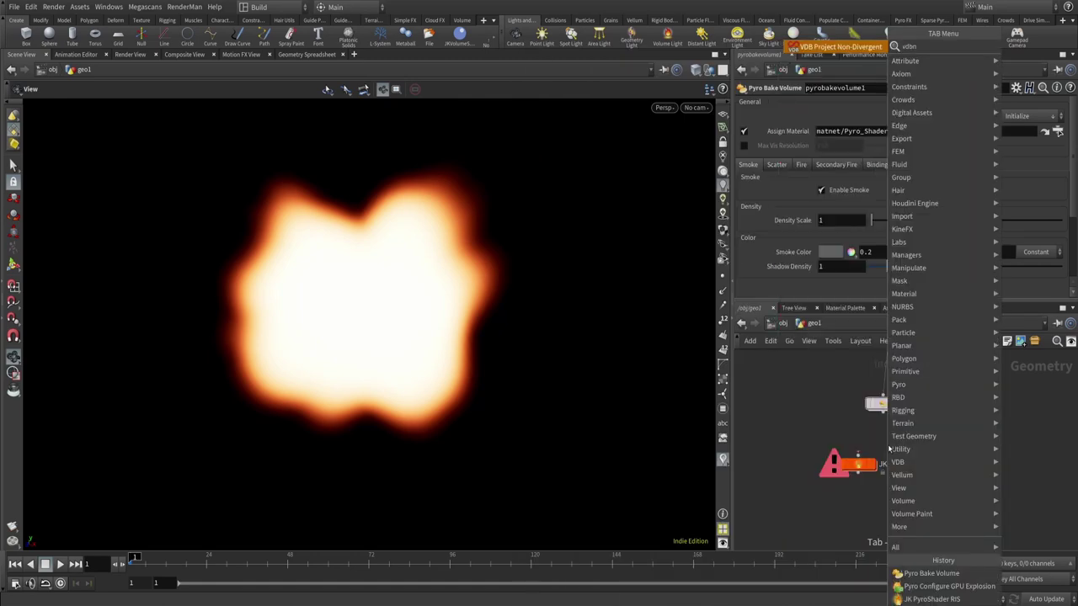
key("BackSpace")
key("BackSpace")
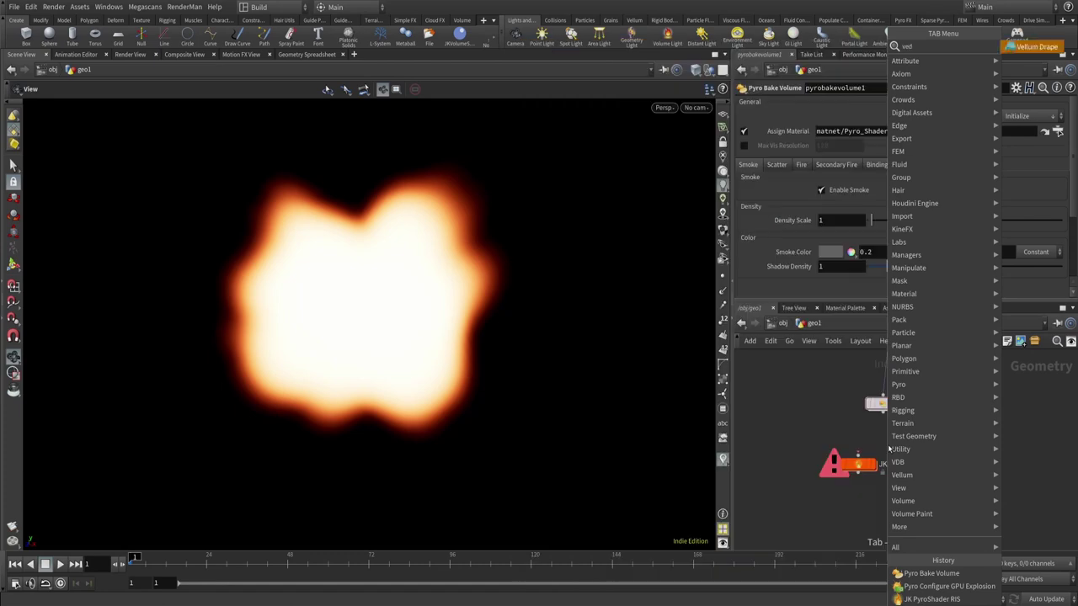
type("b co")
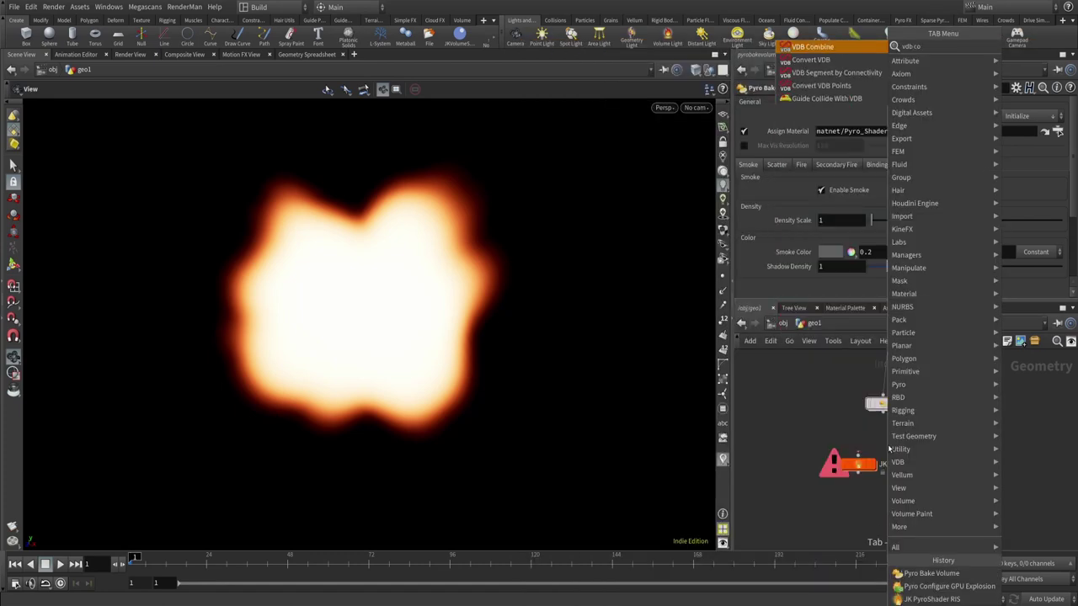
key("Down")
key("Return")
left_click(888, 444)
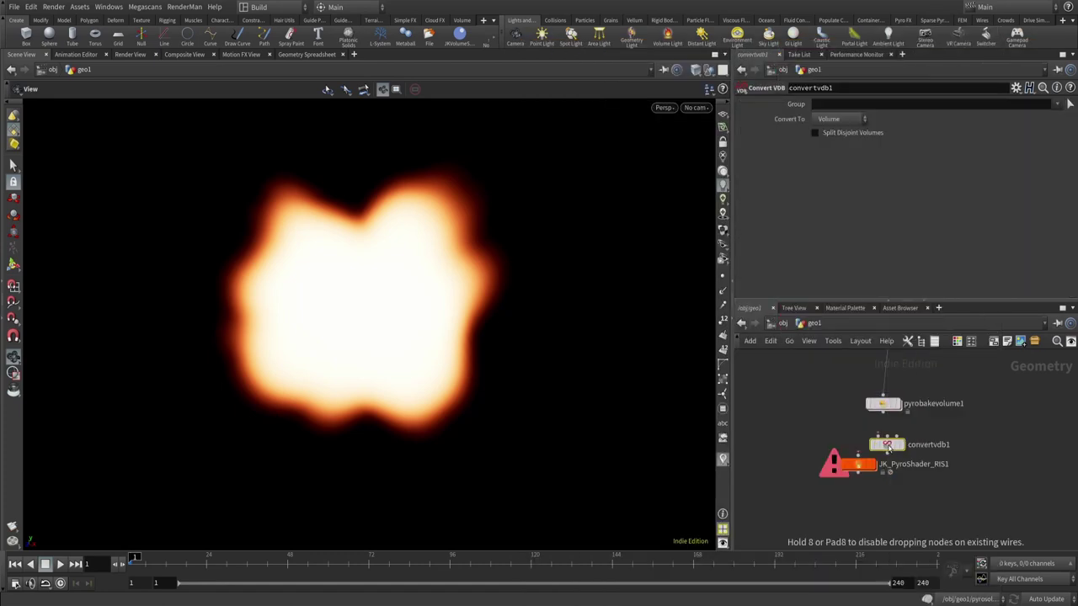
left_click(883, 411)
left_click(883, 436)
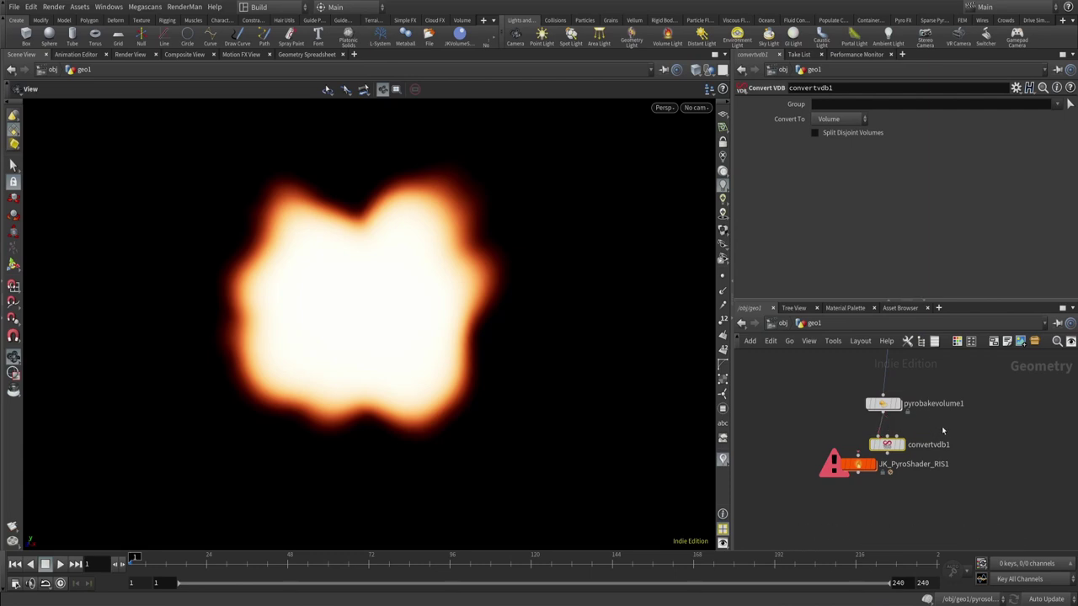
left_click(843, 118)
left_click(842, 136)
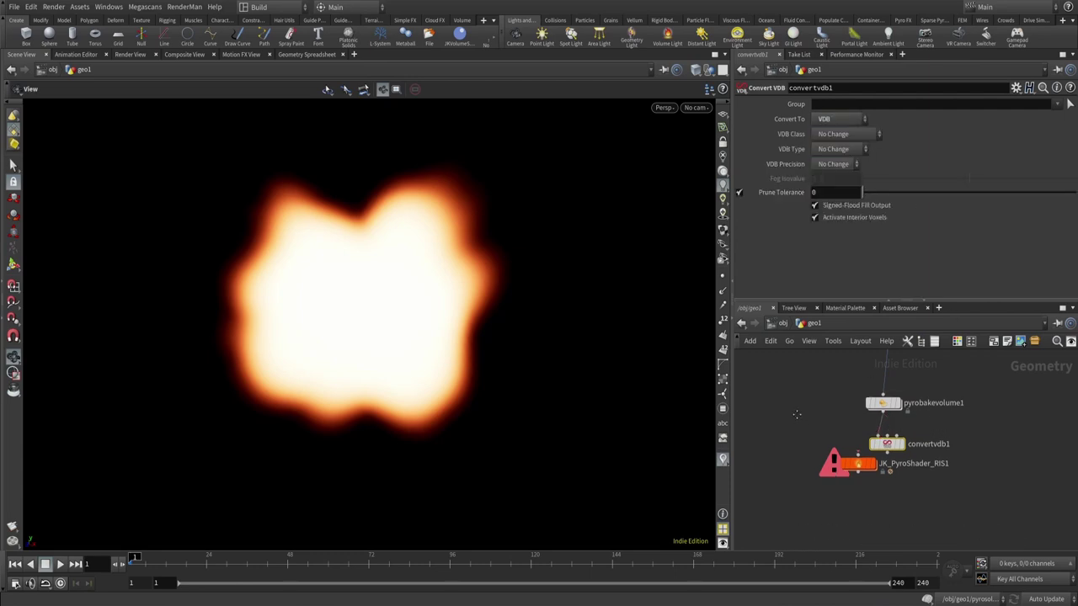
- Wire JK_PyroShader_RIS1 below convertvdb1 and show its parameters
middle_click_drag(863, 472, 863, 417)
left_click_drag(864, 417, 887, 486)
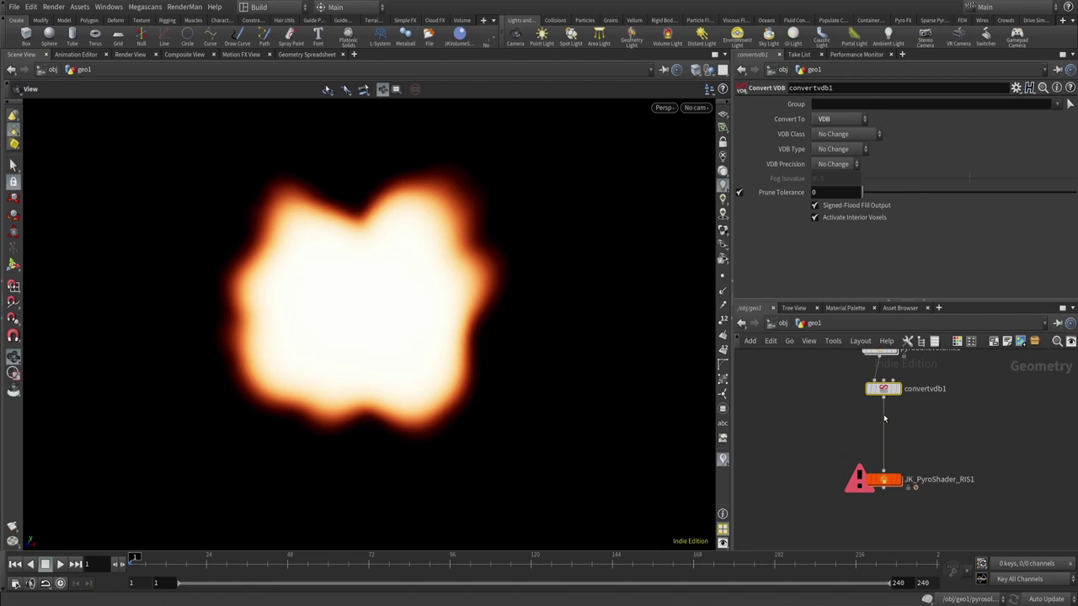
left_click(883, 480)
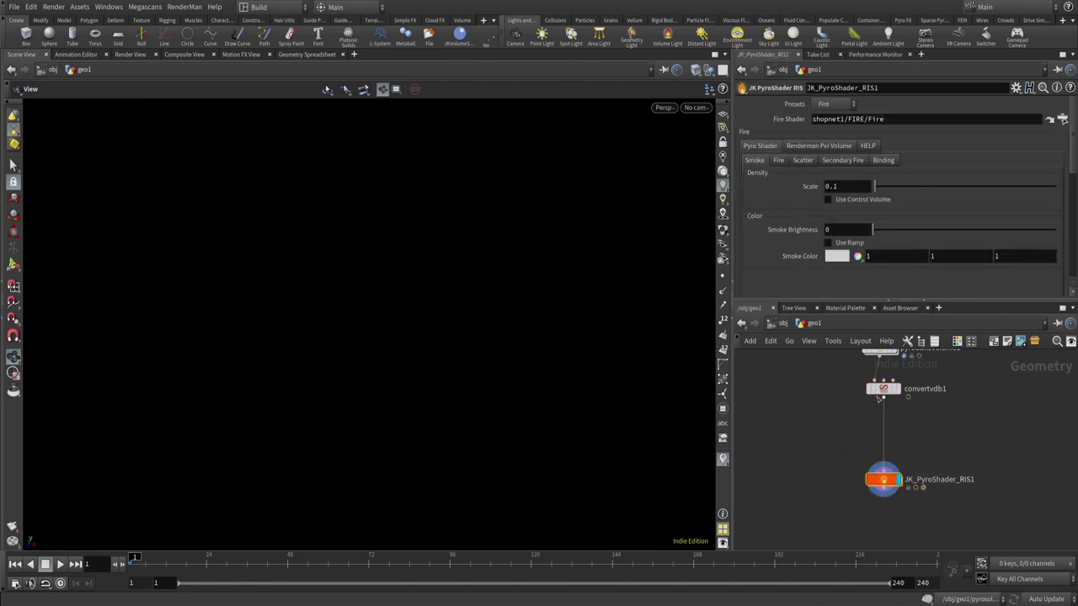
left_click(780, 161)
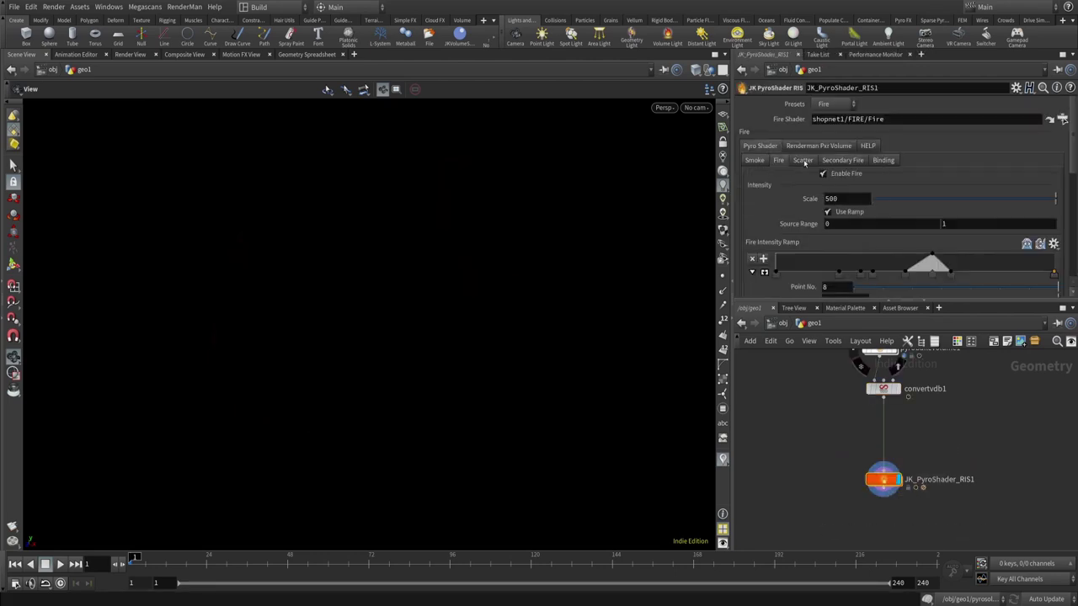
left_click(843, 161)
left_click(779, 161)
left_click(757, 161)
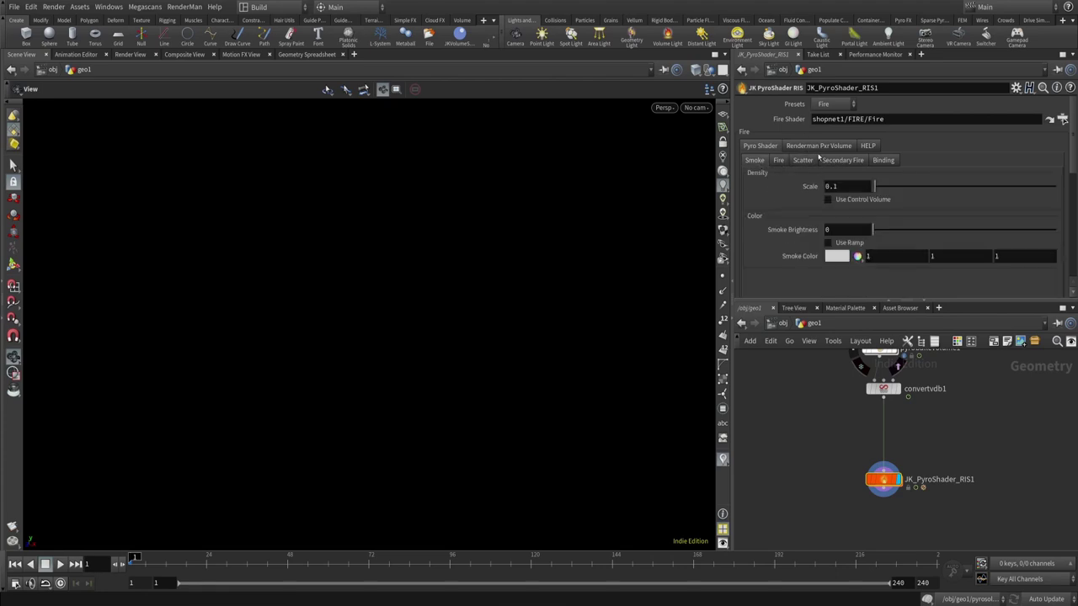
left_click(843, 161)
left_click(779, 161)
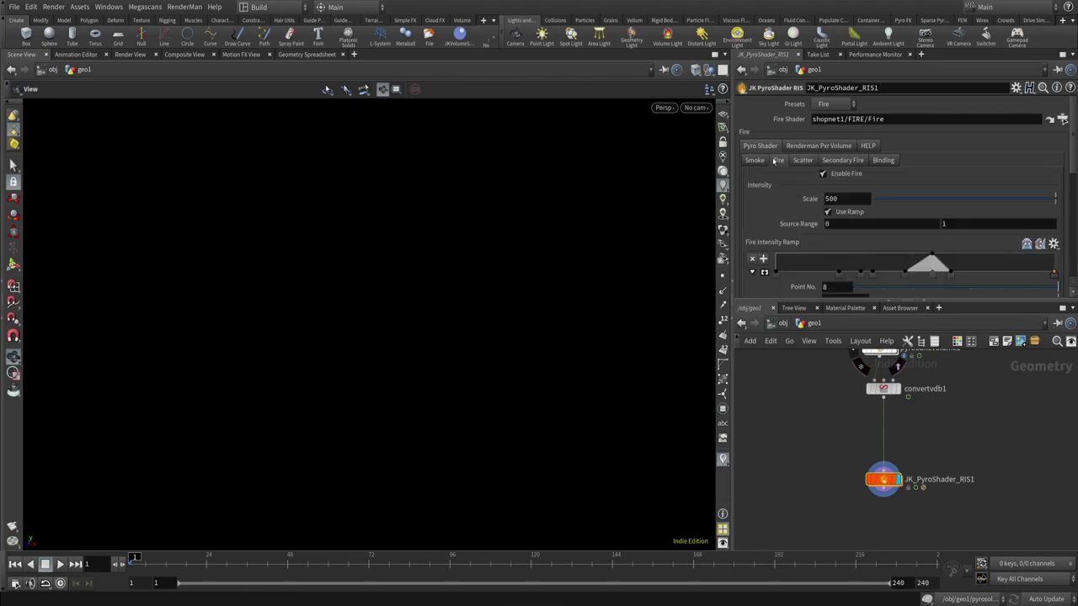
left_click(802, 161)
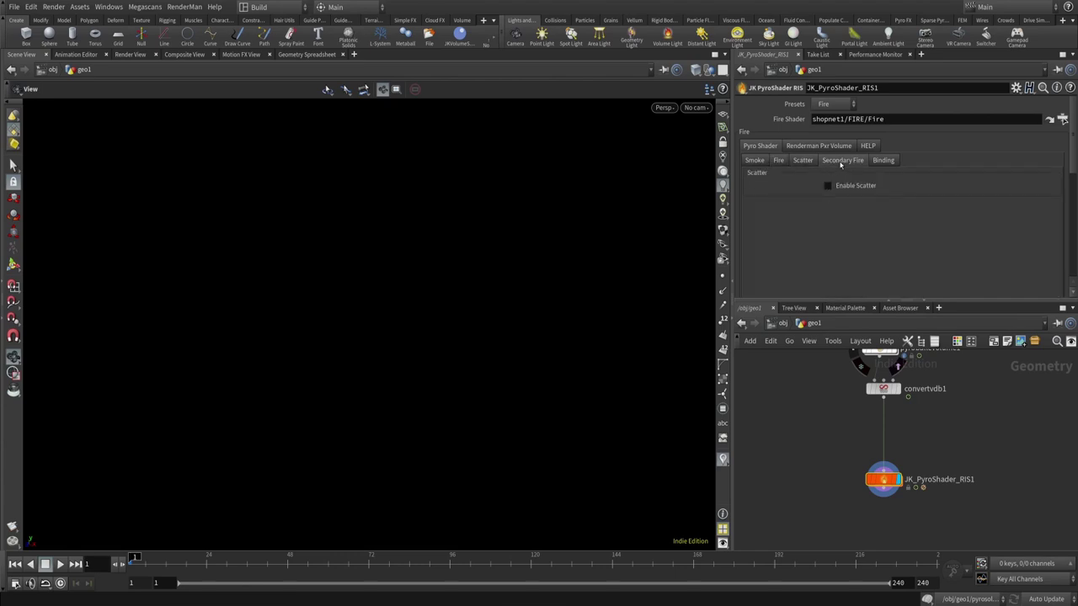
left_click(756, 161)
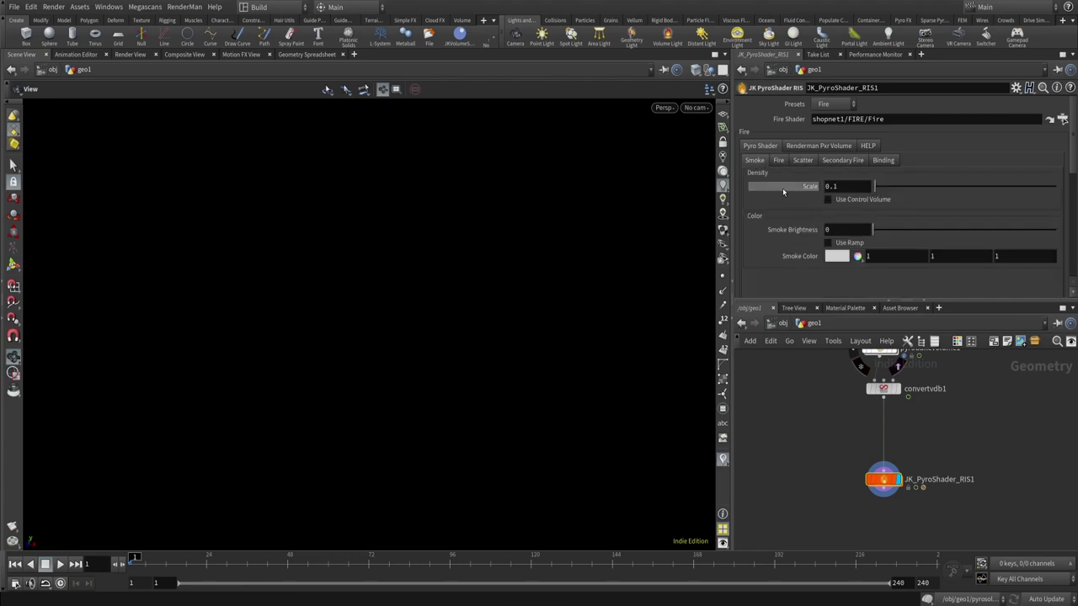
scroll(802, 418, "down", 2)
scroll(785, 189, "down", 2)
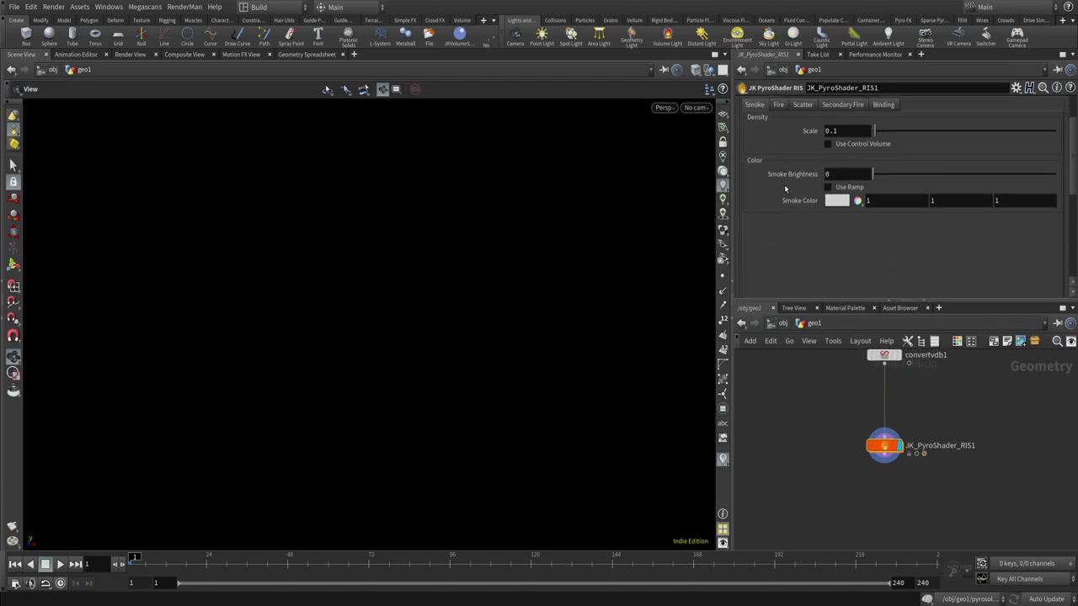
scroll(906, 466, "up", 3)
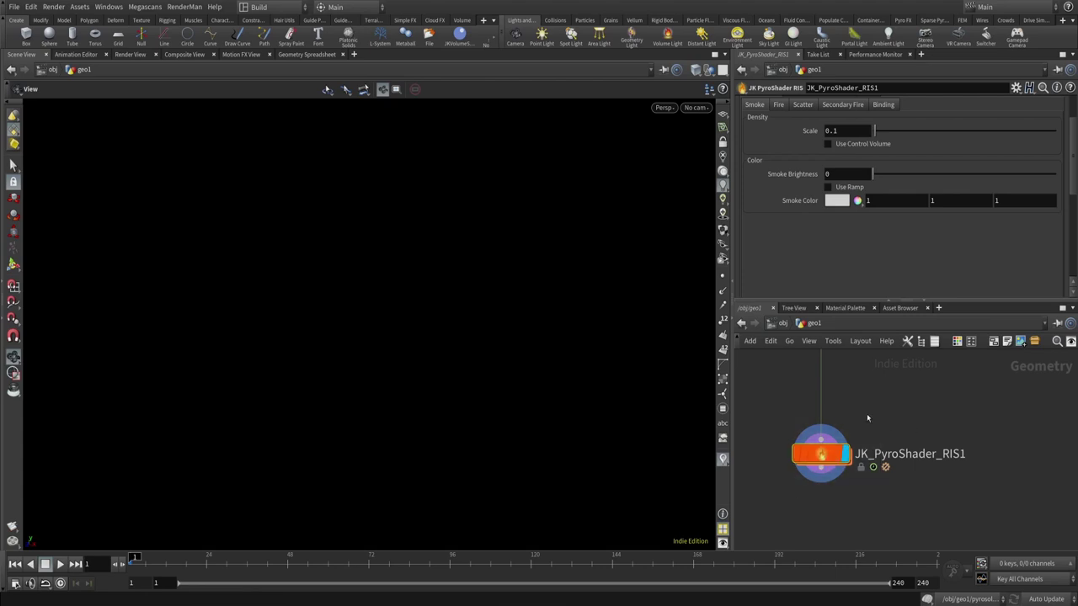
scroll(897, 455, "down", 3)
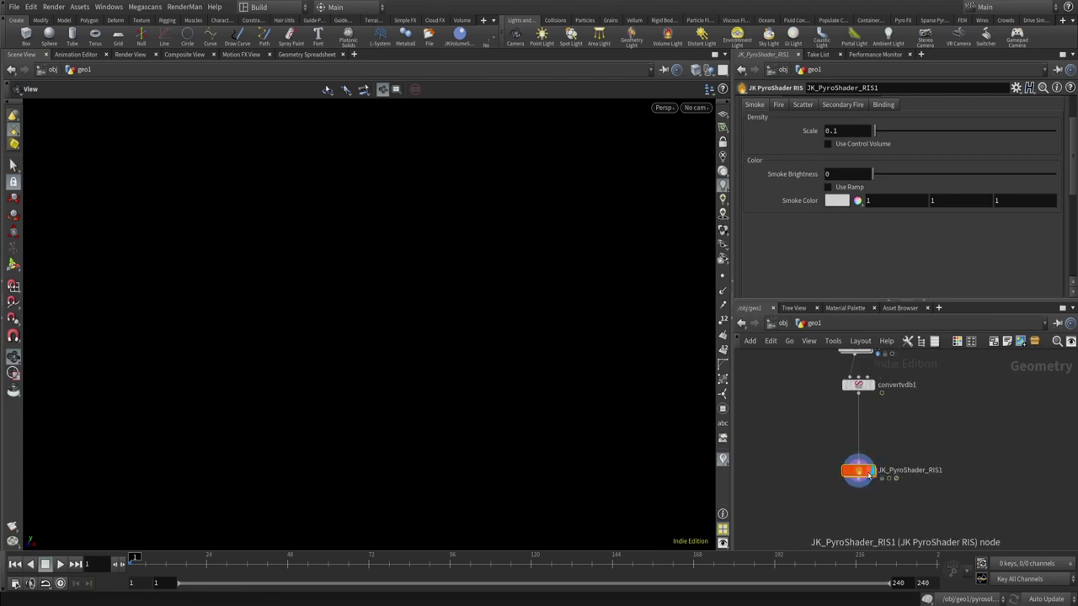
- Dive into JK_PyroShader_RIS1's network to find the FIRE shader, keeping the Fire preset
right_click(863, 476)
left_click(818, 477)
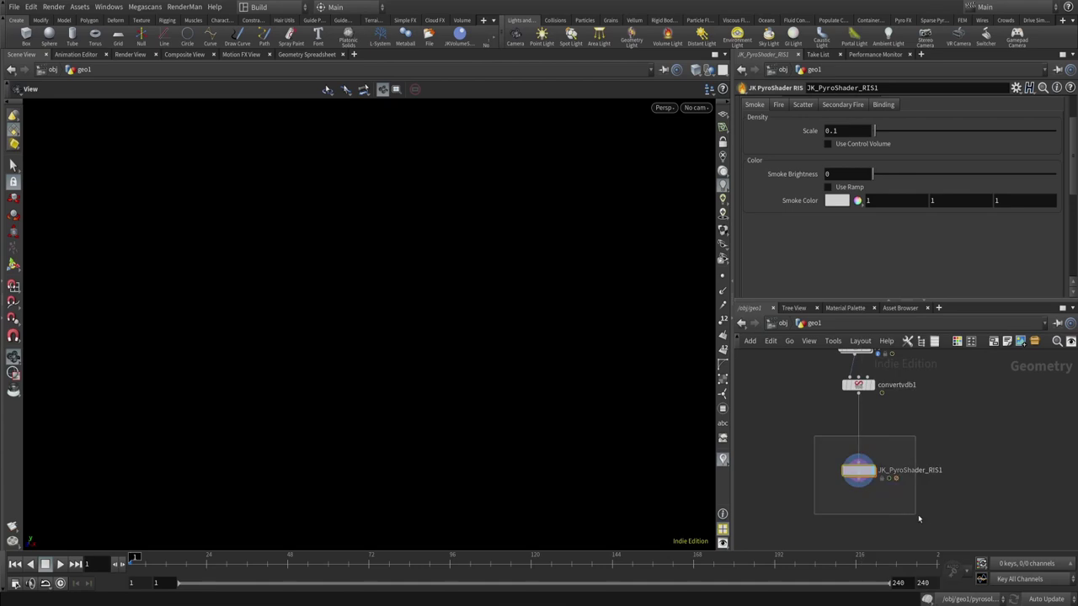
key("i")
left_click_drag(863, 428, 792, 379)
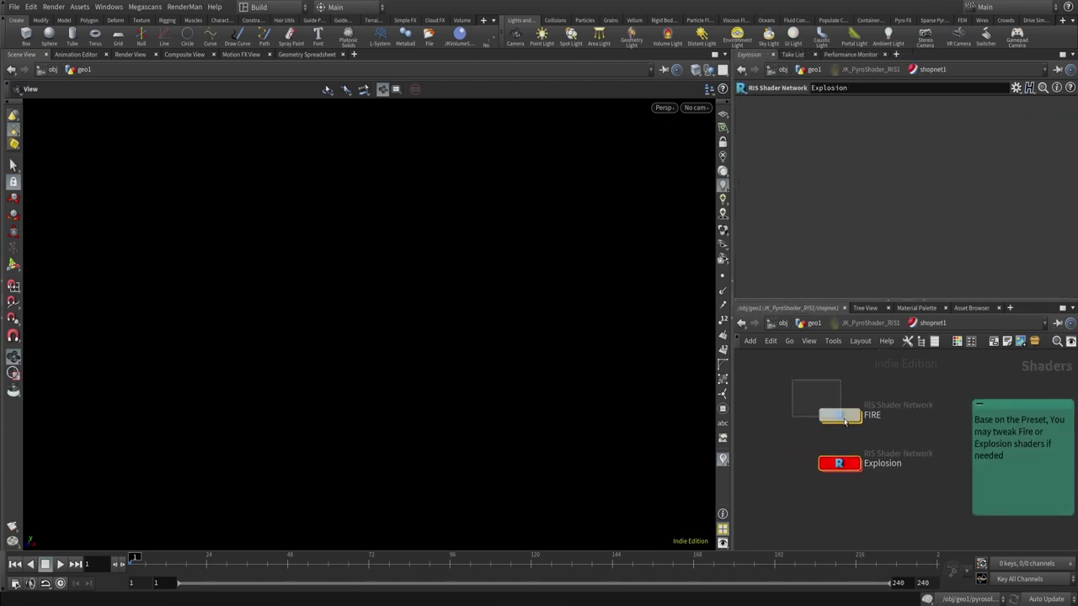
left_click_drag(840, 463, 840, 502)
left_click_drag(780, 383, 867, 461)
key("u")
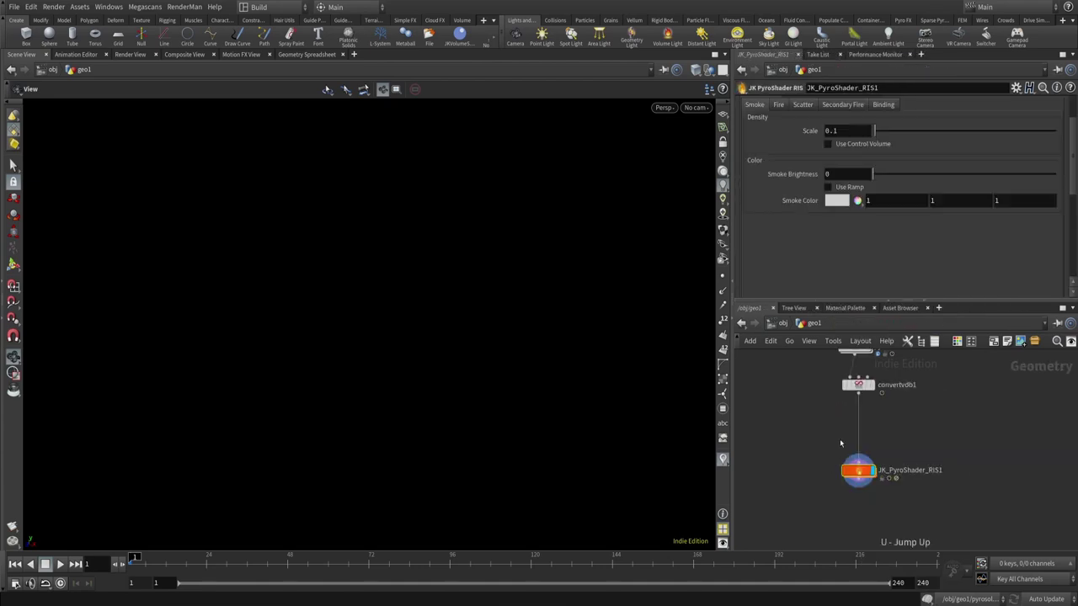
scroll(876, 269, "up", 3)
left_click(825, 104)
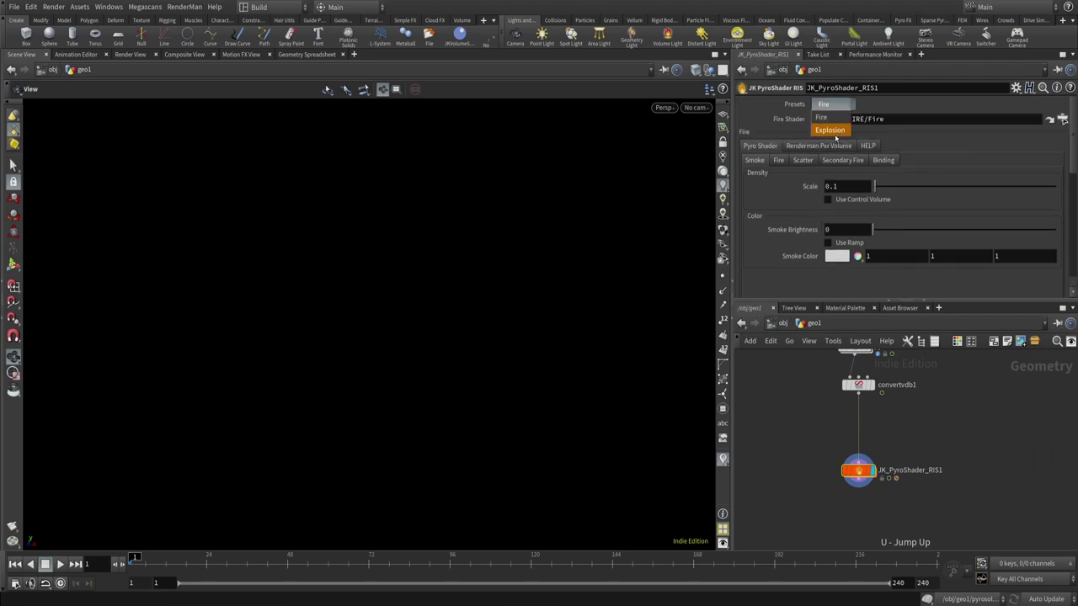
left_click(835, 134)
- Open the FIRE builder's Fire volume network, maximised with all nodes framed and selected
key("i")
key("i")
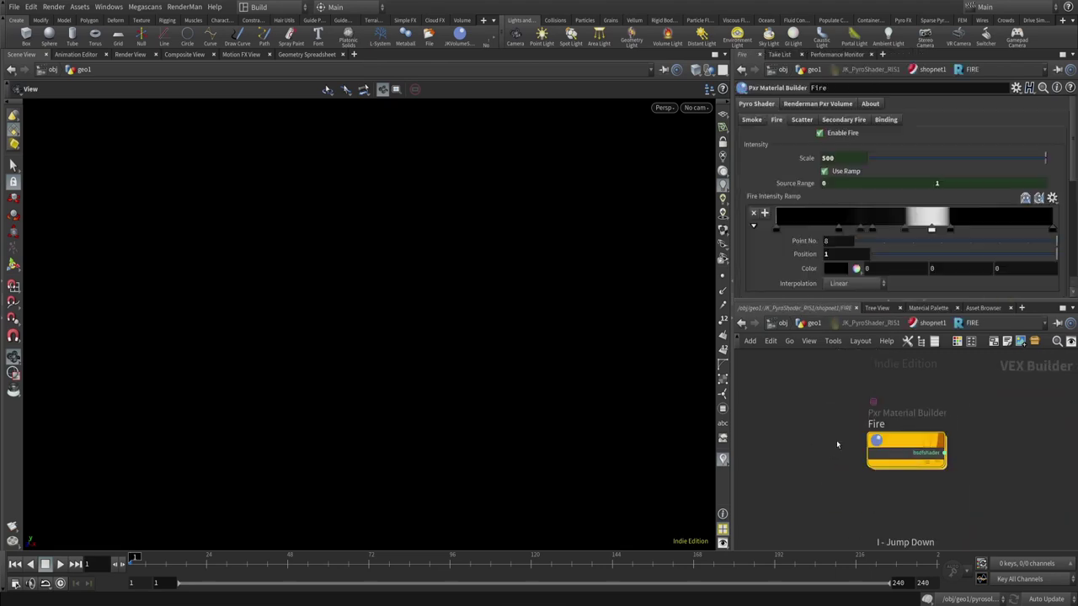
left_click_drag(869, 422, 824, 432)
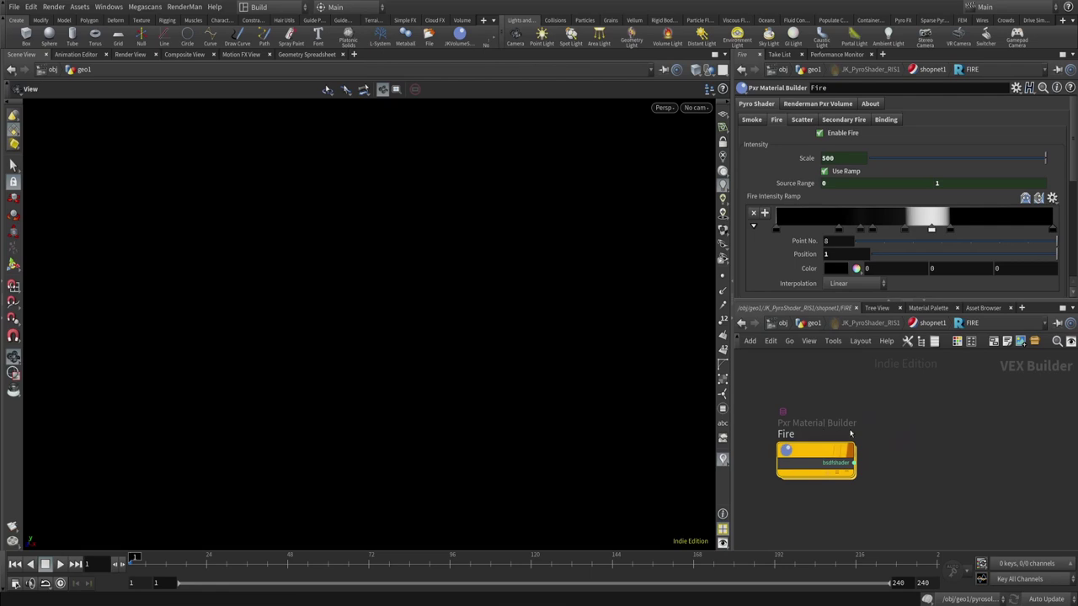
key("i")
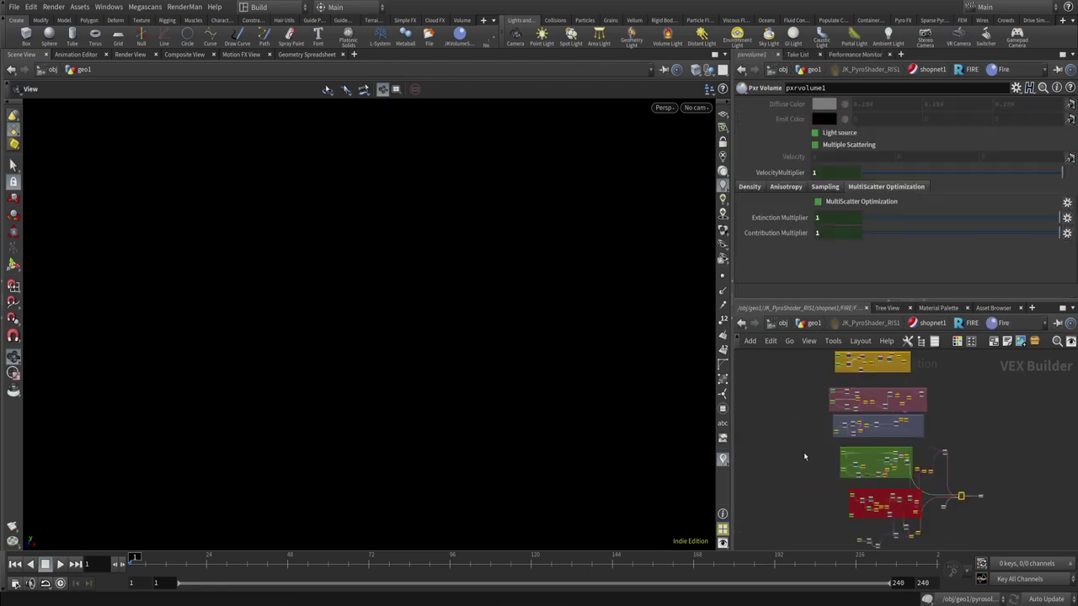
key("ctrl+b")
key("h")
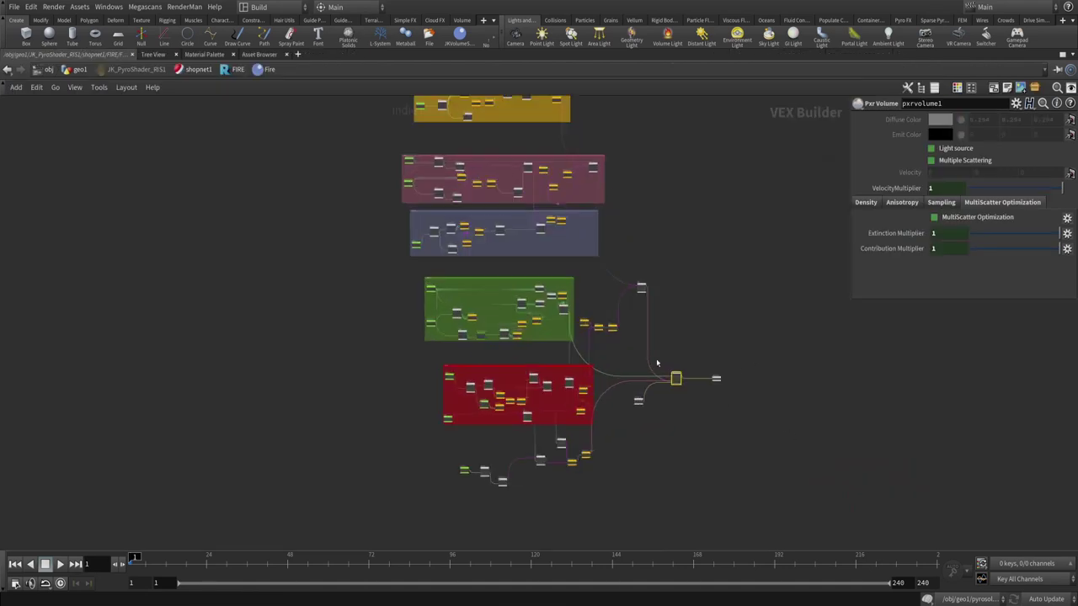
mouse_move(727, 390)
left_mouse_down()
mouse_move(651, 345)
mouse_move(728, 382)
left_mouse_up()
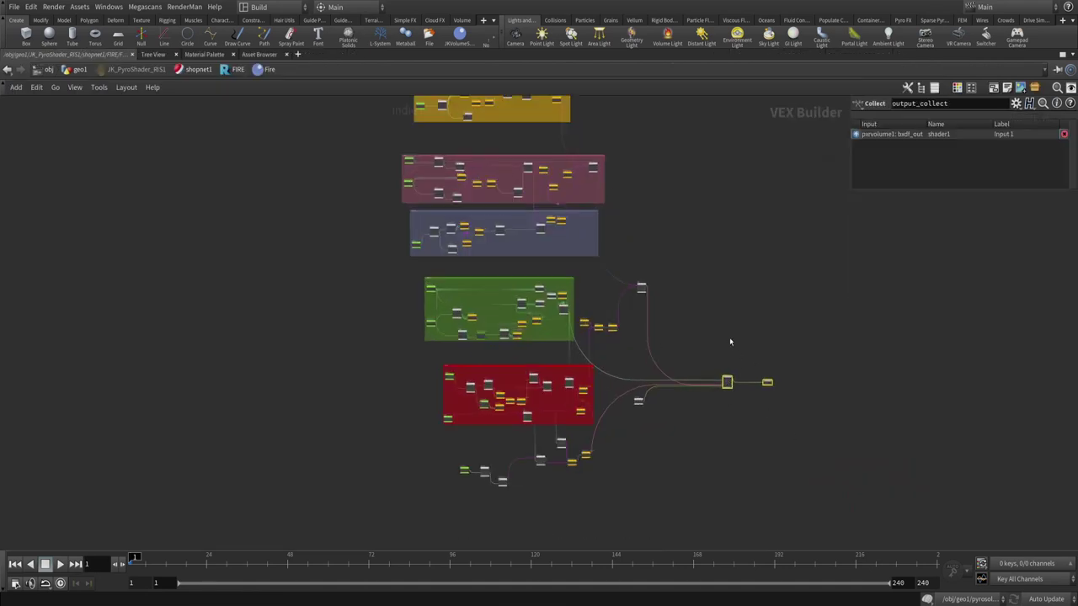
key("p")
key("h")
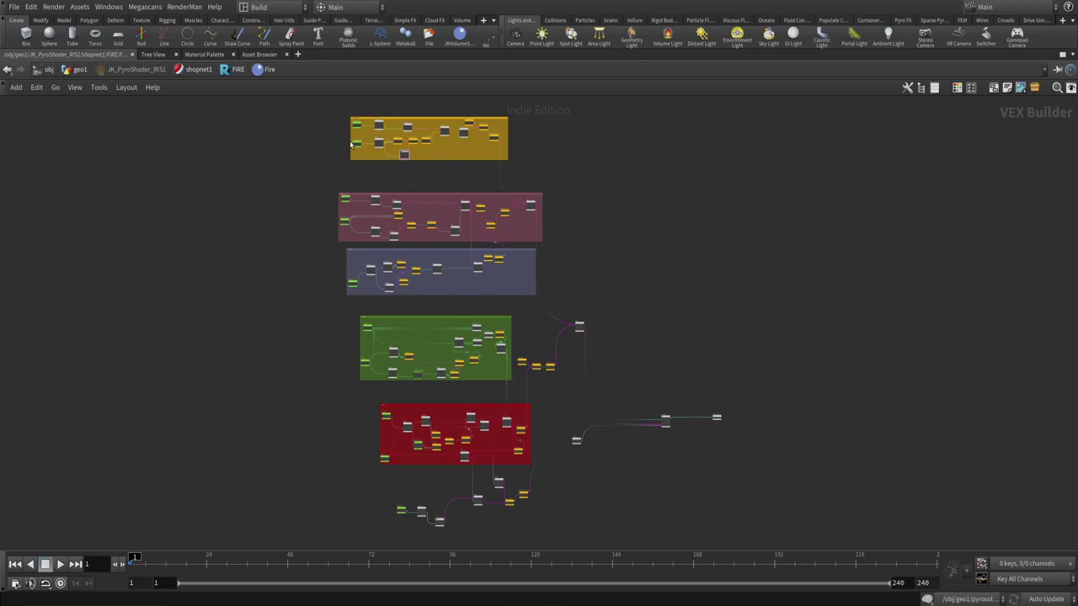
left_click_drag(289, 107, 573, 525)
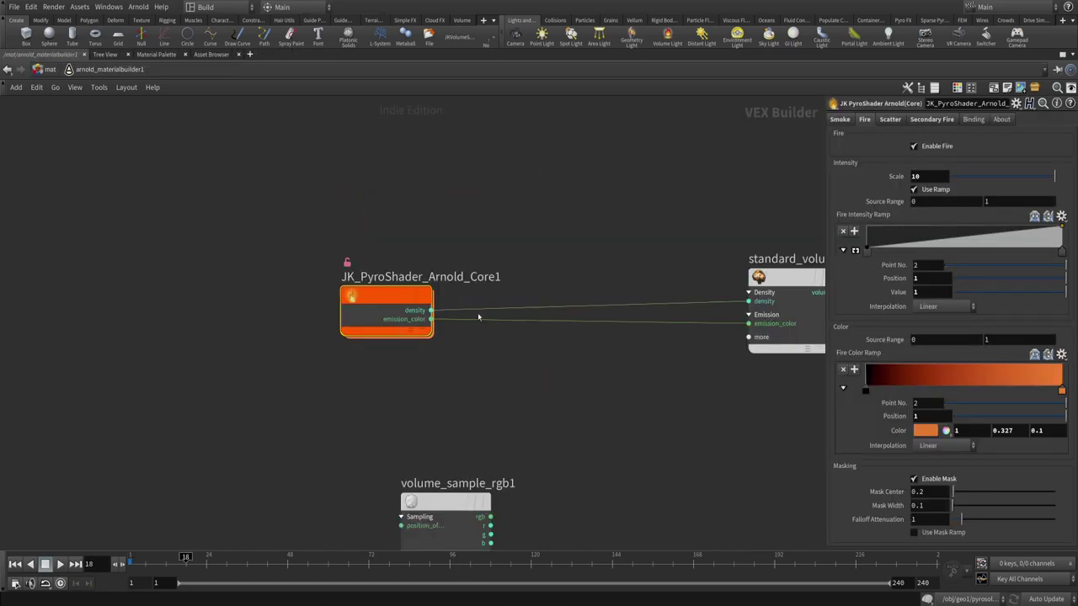
- Switch to the Arnold material network and survey its coloured network boxes
double_click(379, 291)
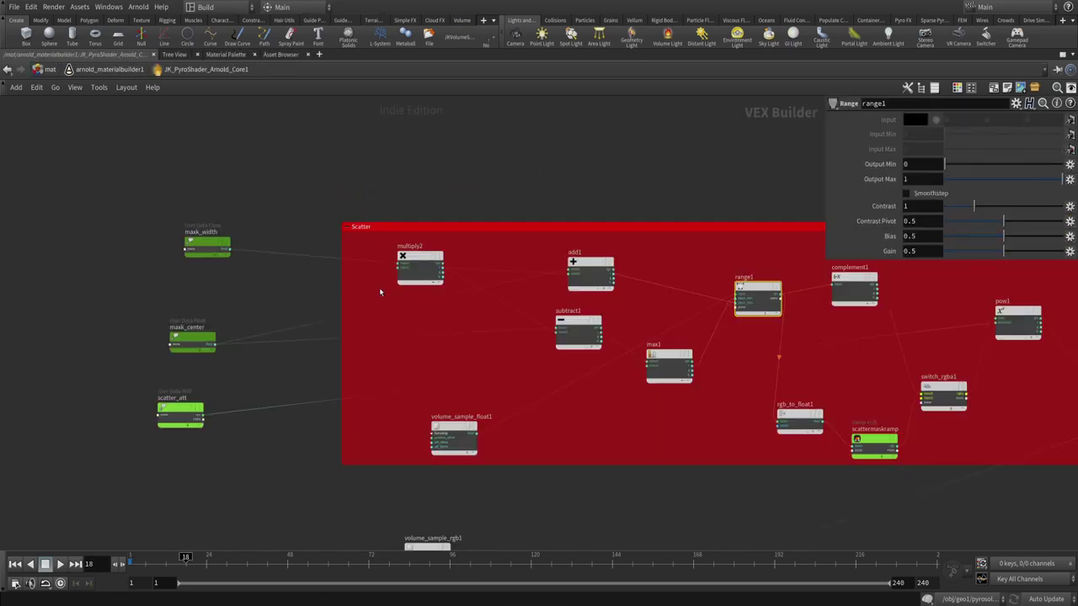
key("h")
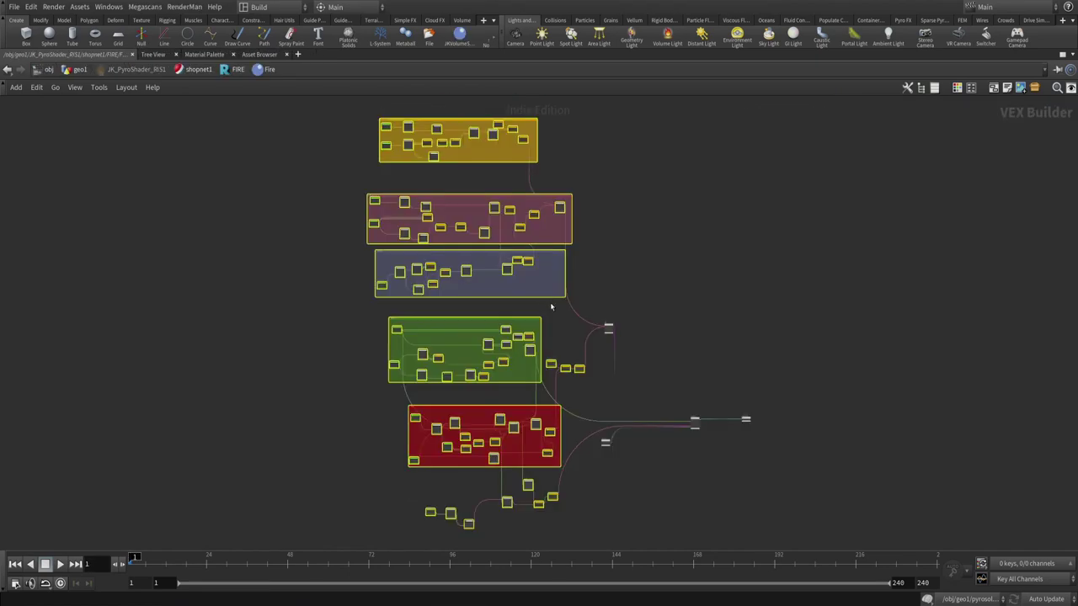
scroll(455, 345, "up", 3)
scroll(365, 298, "up", 2)
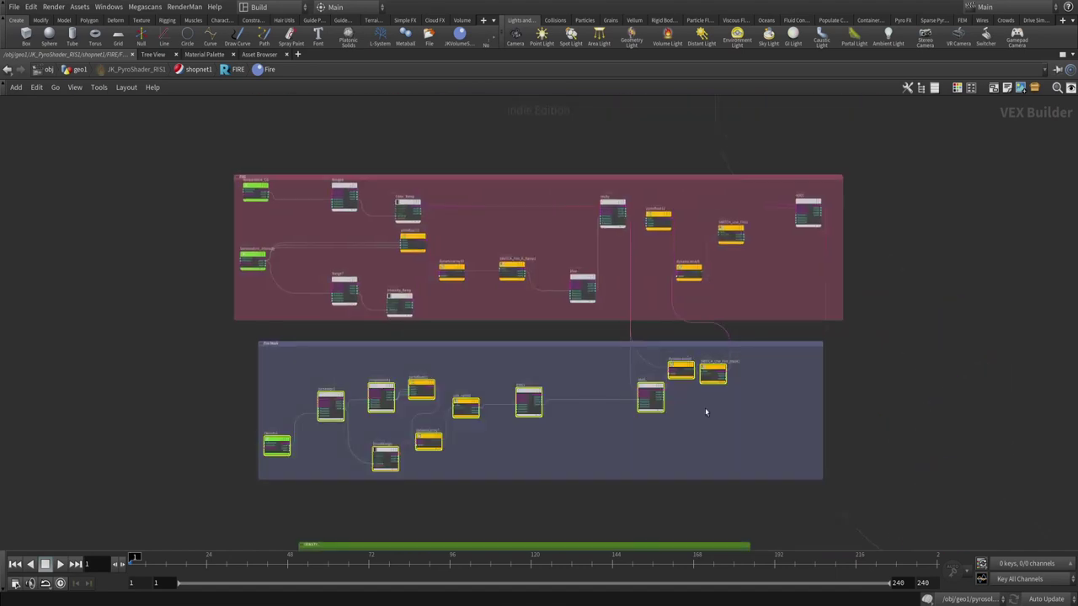
left_click_drag(175, 161, 662, 173)
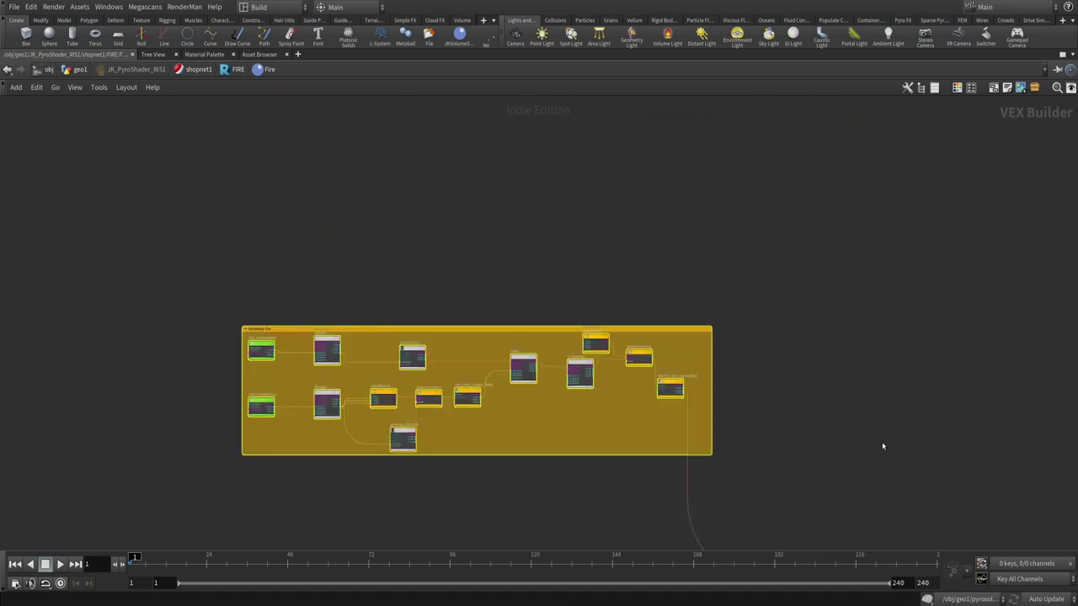
scroll(883, 443, "down", 3)
middle_click_drag(966, 472, 786, 258)
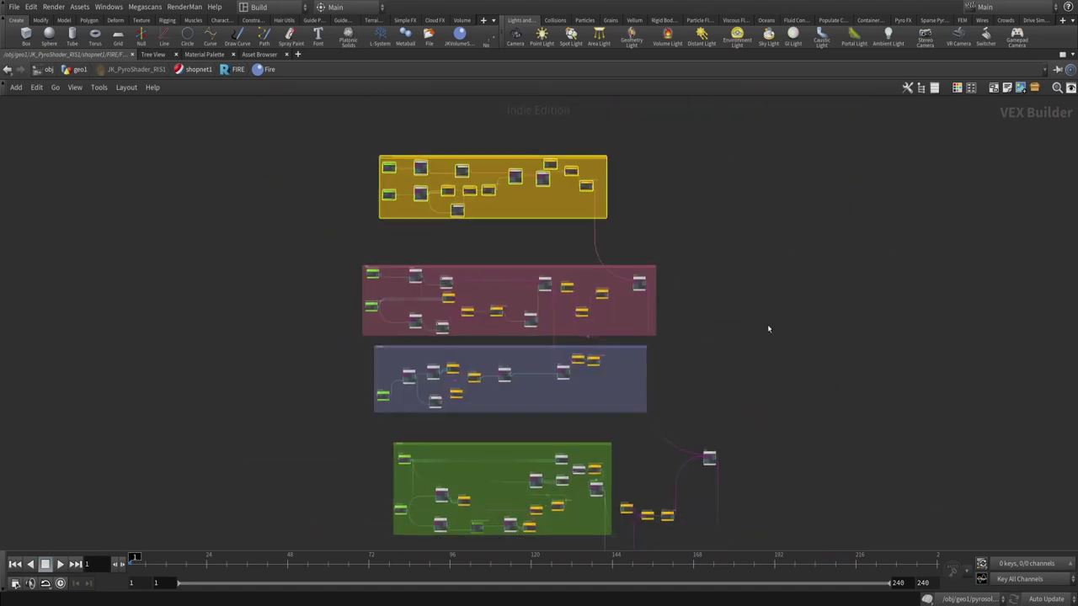
middle_click_drag(768, 324, 731, 296)
scroll(732, 297, "down", 3)
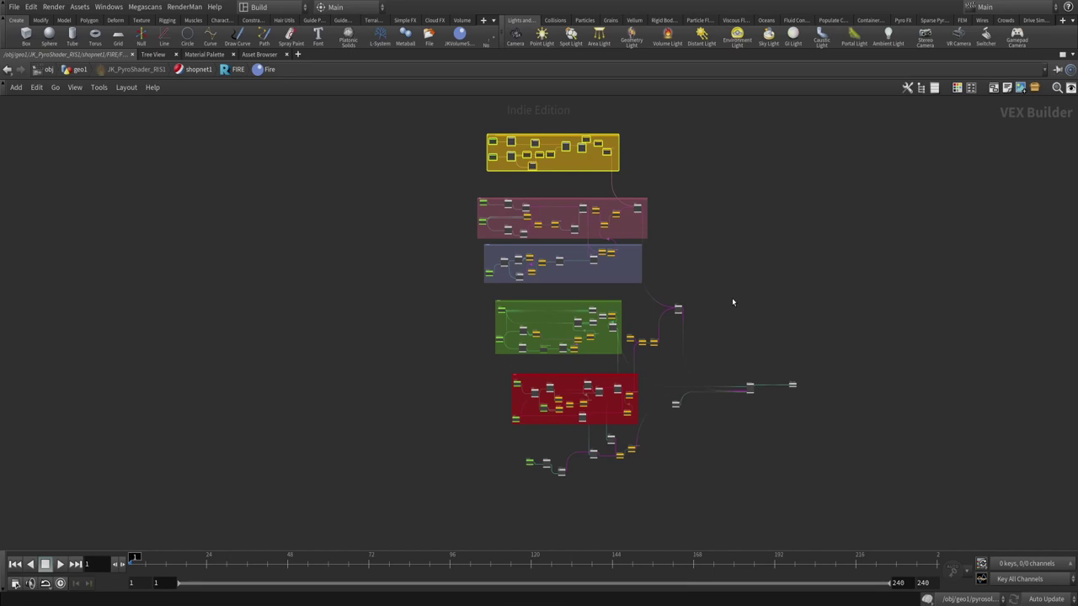
- Zoom in and out around the Arnold Scatter network box
scroll(552, 329, "up", 4)
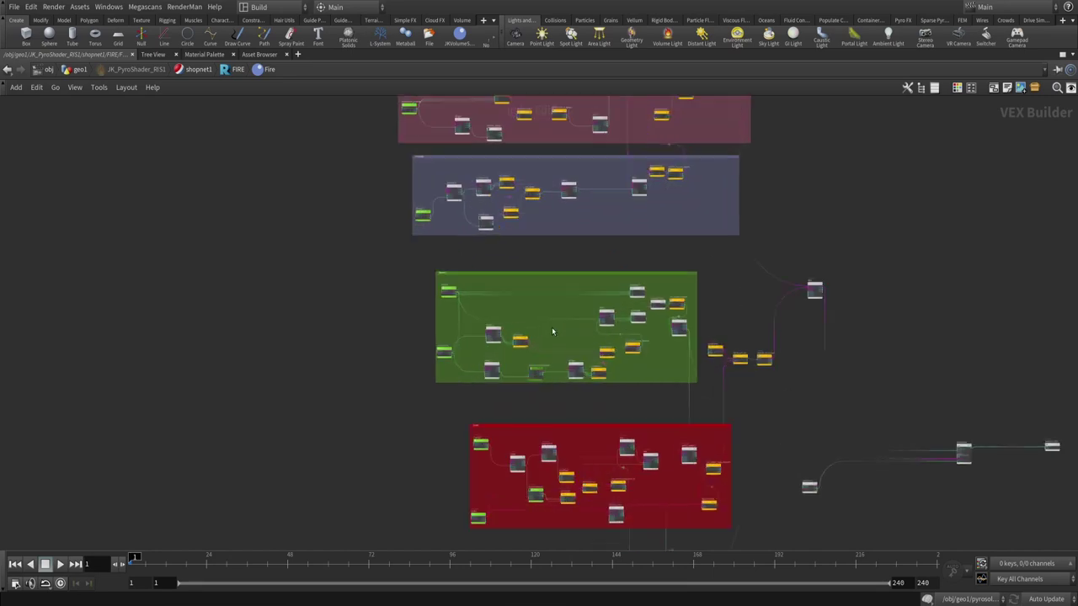
scroll(502, 337, "up", 5)
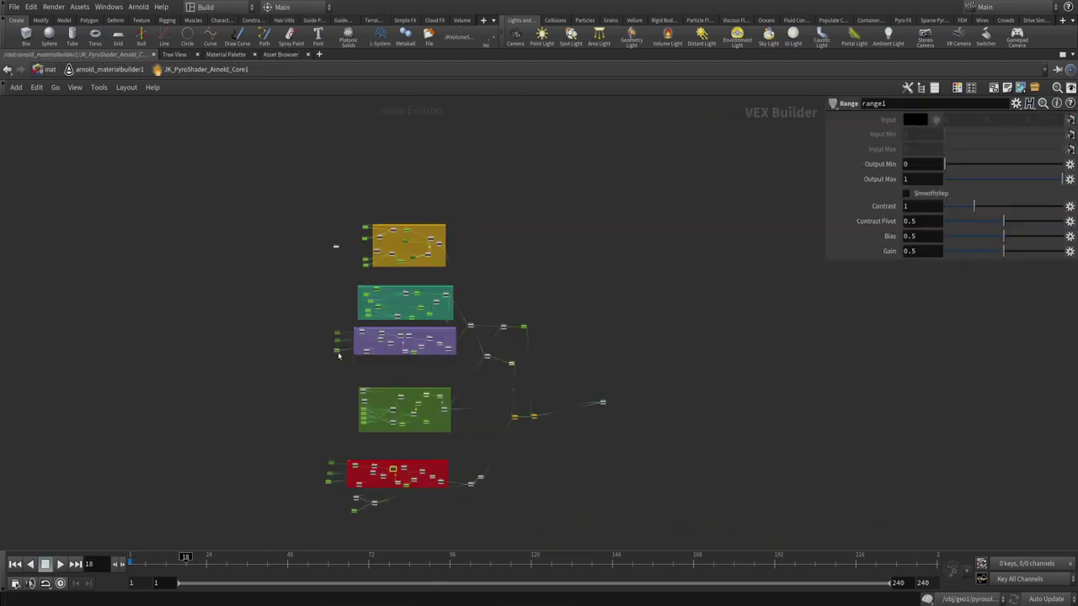
scroll(338, 466, "up", 8)
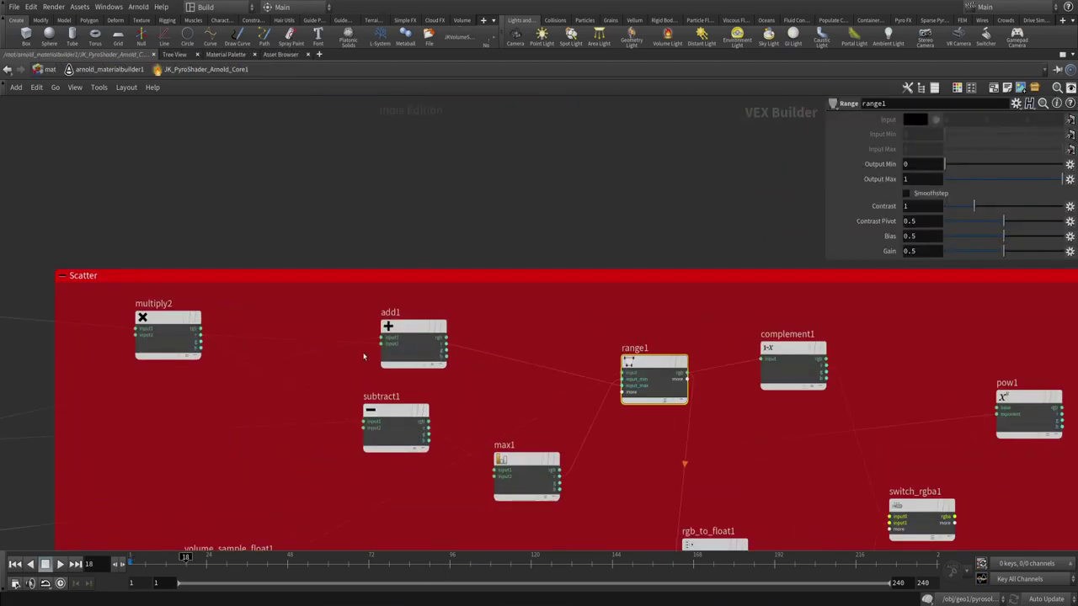
scroll(364, 356, "down", 4)
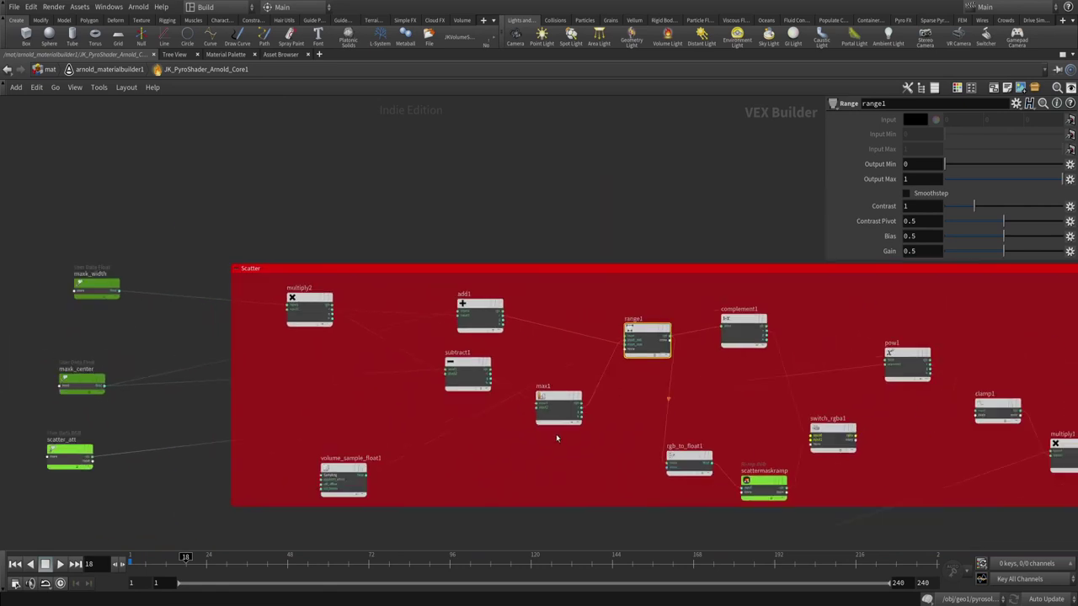
scroll(614, 352, "up", 4)
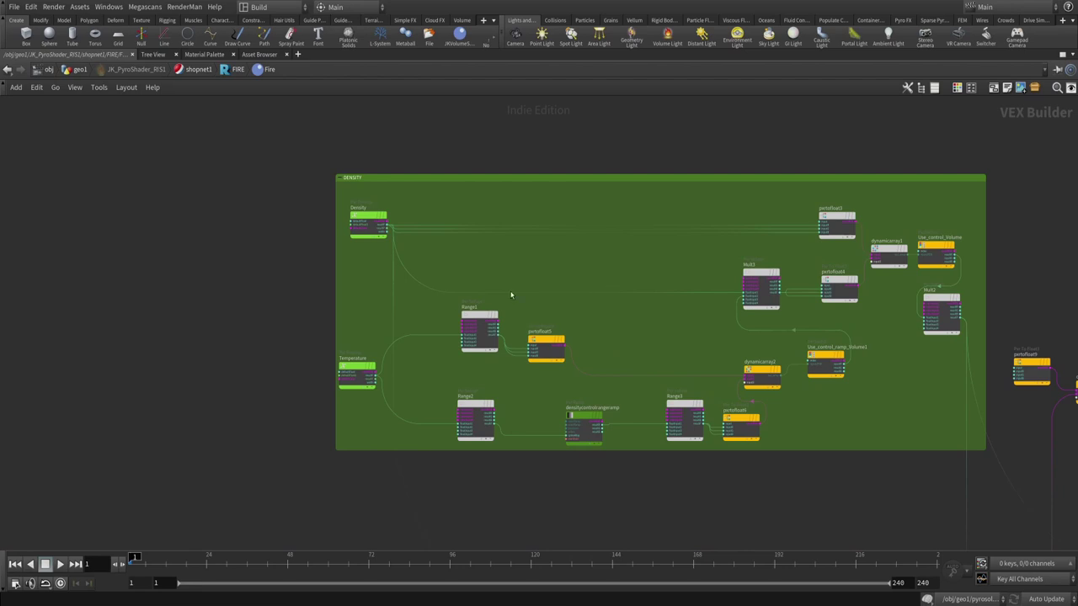
- In the RenderMan session, centre the Range1 PxrSeExpr node and display its parameters
key("alt+Tab")
mouse_move(581, 359)
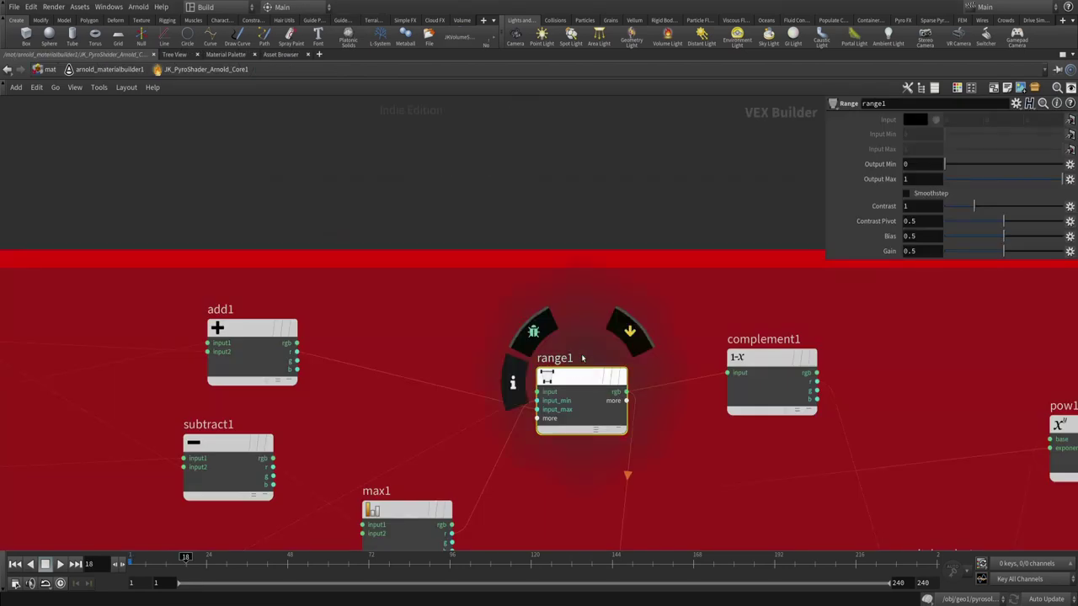
key("alt+Tab")
scroll(474, 354, "up", 3)
scroll(473, 285, "up", 3)
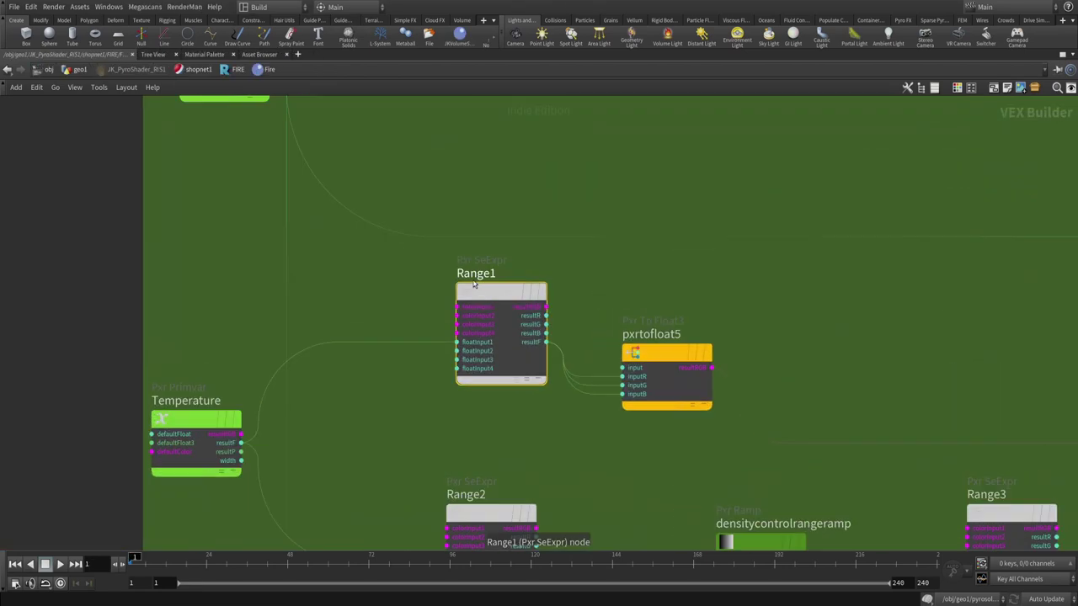
middle_click_drag(581, 271, 480, 313)
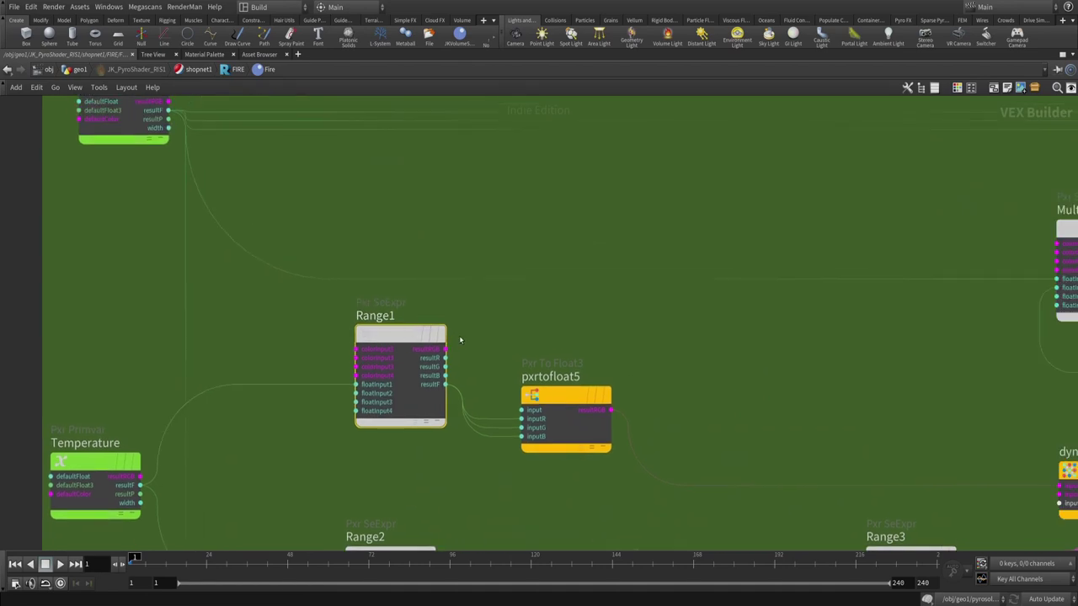
key("p")
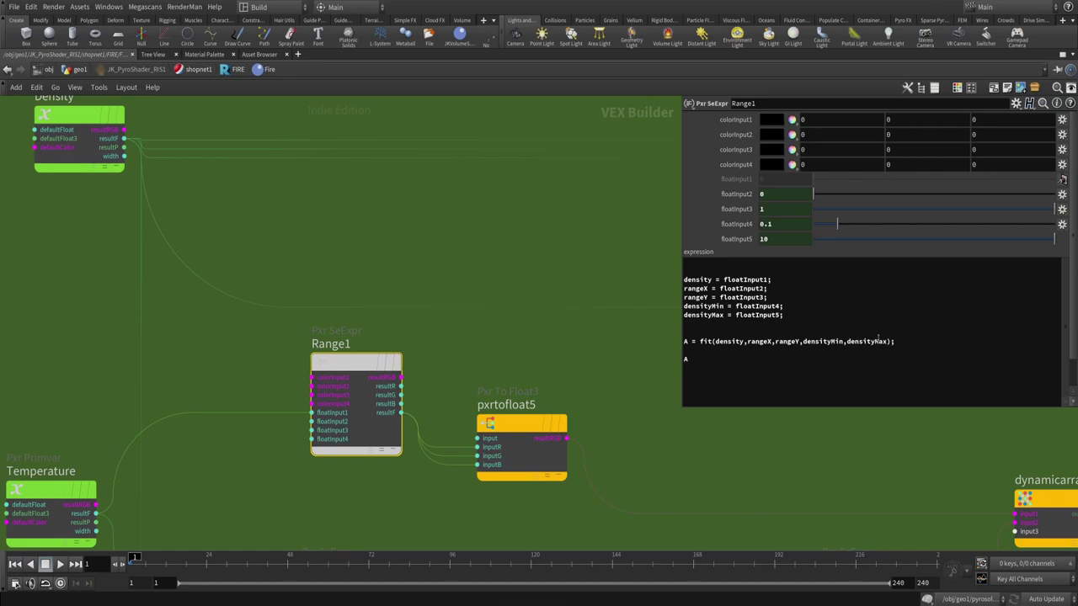
- Inspect Range1's fit(density, rangeX, rangeY, densityMin, densityMax) expression, undoing the accidental 'fitfi' edit
left_click_drag(684, 279, 741, 340)
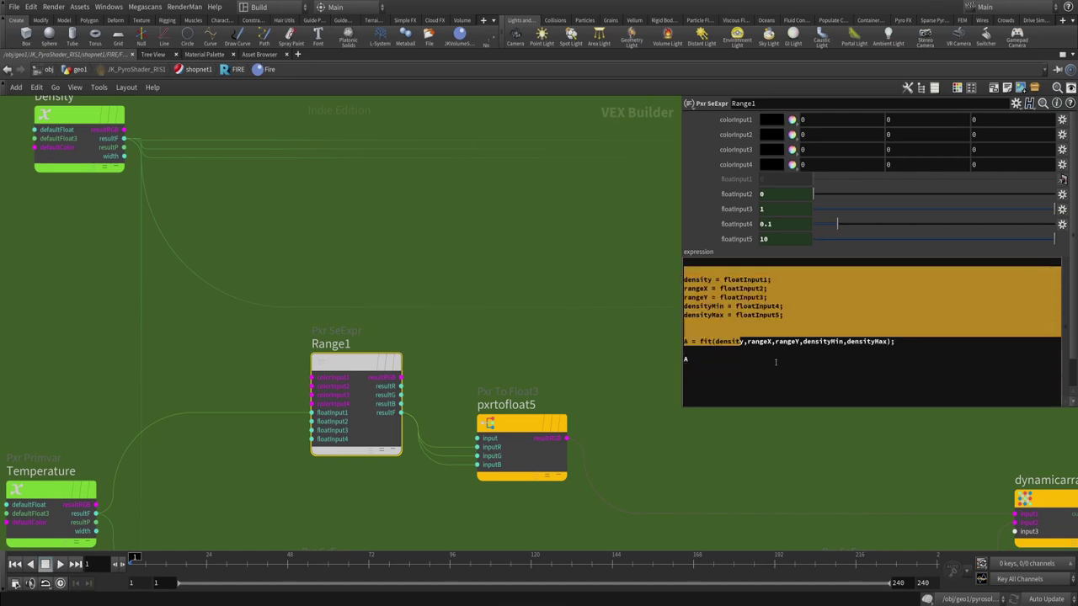
left_click(895, 342)
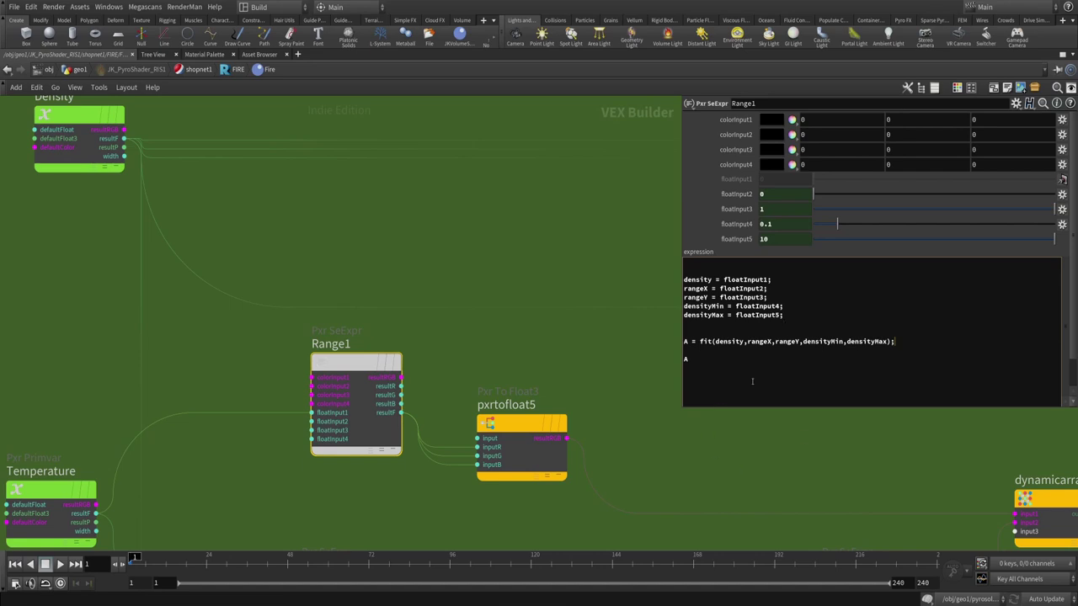
double_click(706, 342)
type("fitfi")
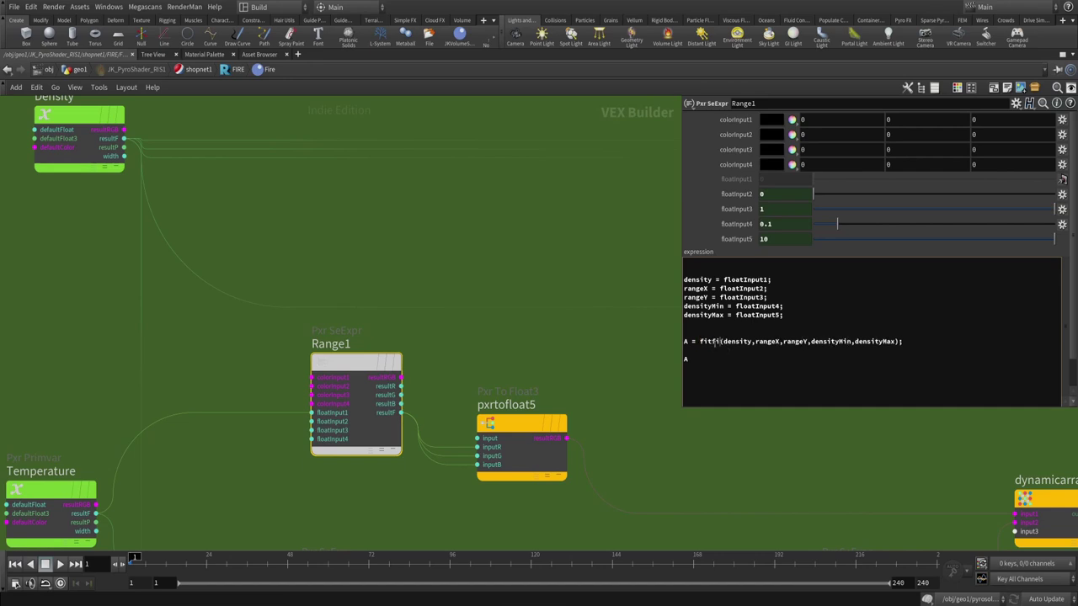
key("ctrl+z")
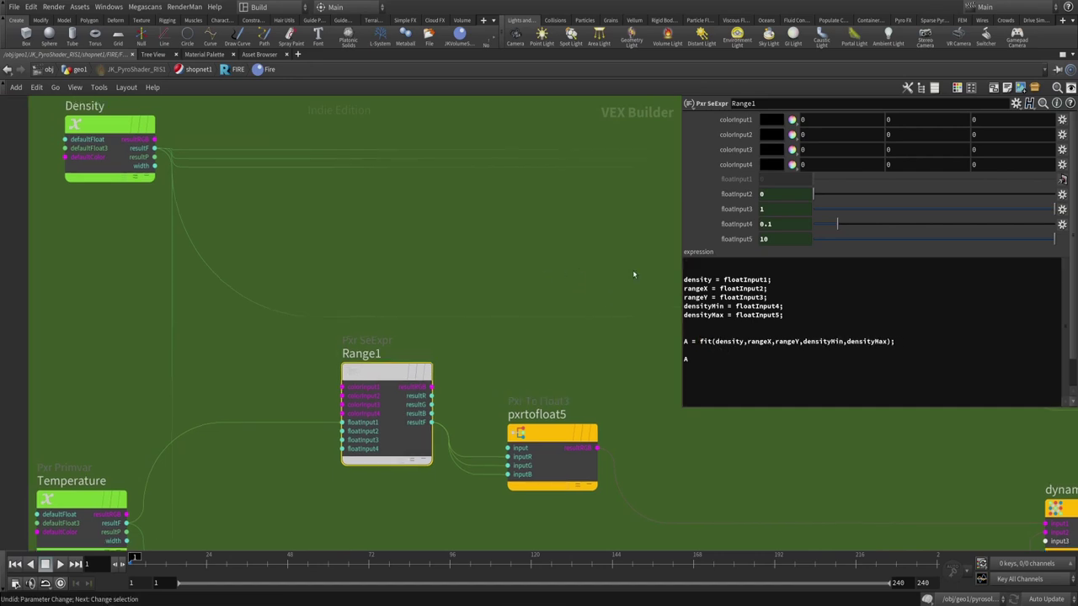
- Pan the network to bring the red Scatter box into view
middle_click_drag(514, 257, 538, 197)
middle_click_drag(372, 289, 116, 289)
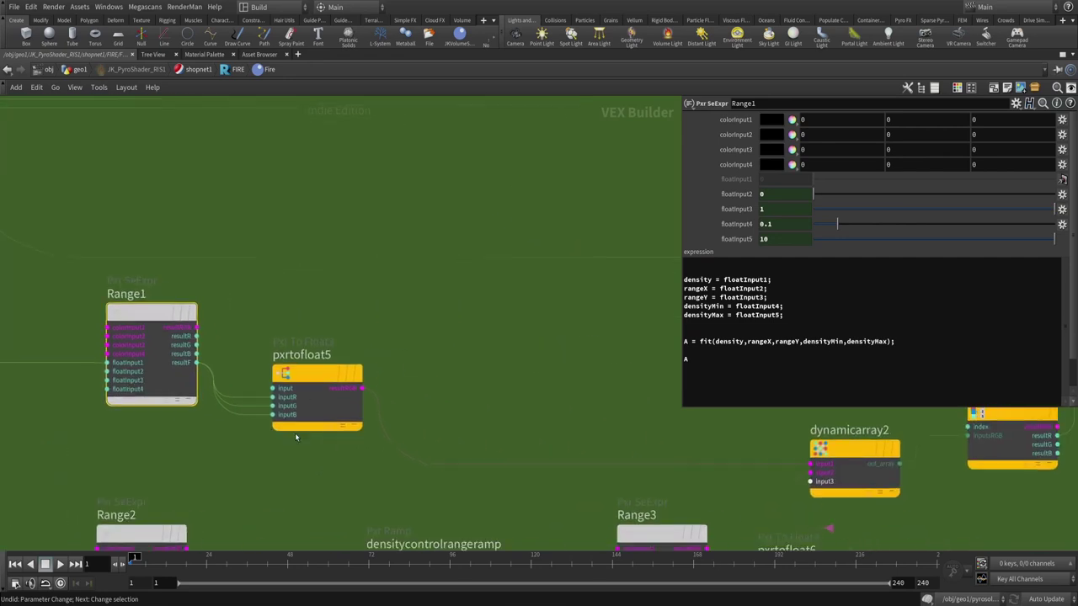
scroll(295, 433, "down", 3)
middle_click_drag(434, 539, 438, 366)
scroll(441, 315, "down", 2)
- Select the complement PxrSeExpr node in the Scatter box and move it slightly higher
scroll(493, 288, "up", 5)
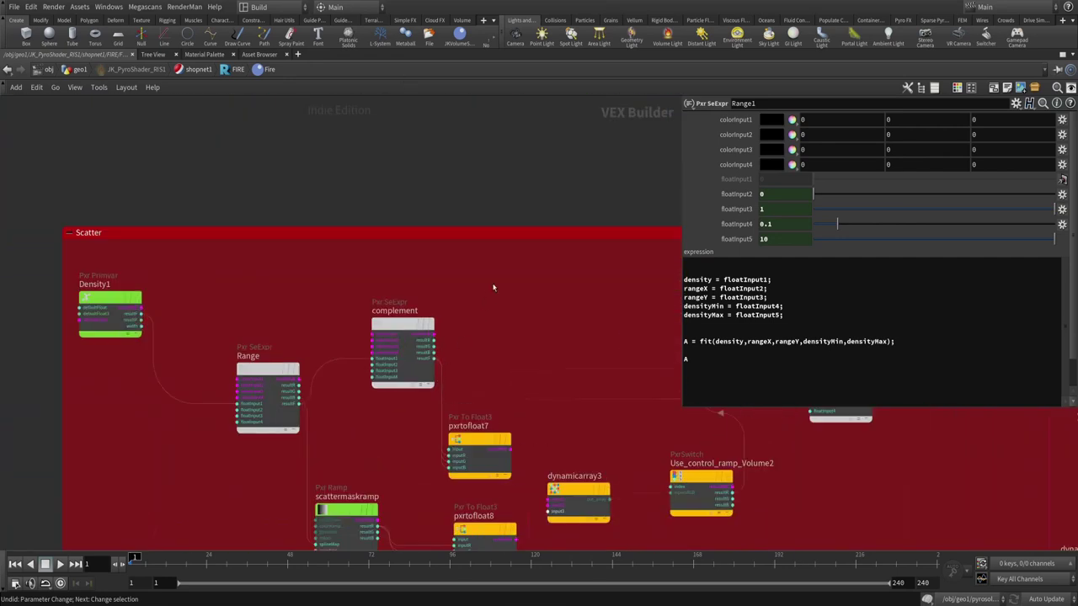
left_click_drag(493, 288, 372, 386)
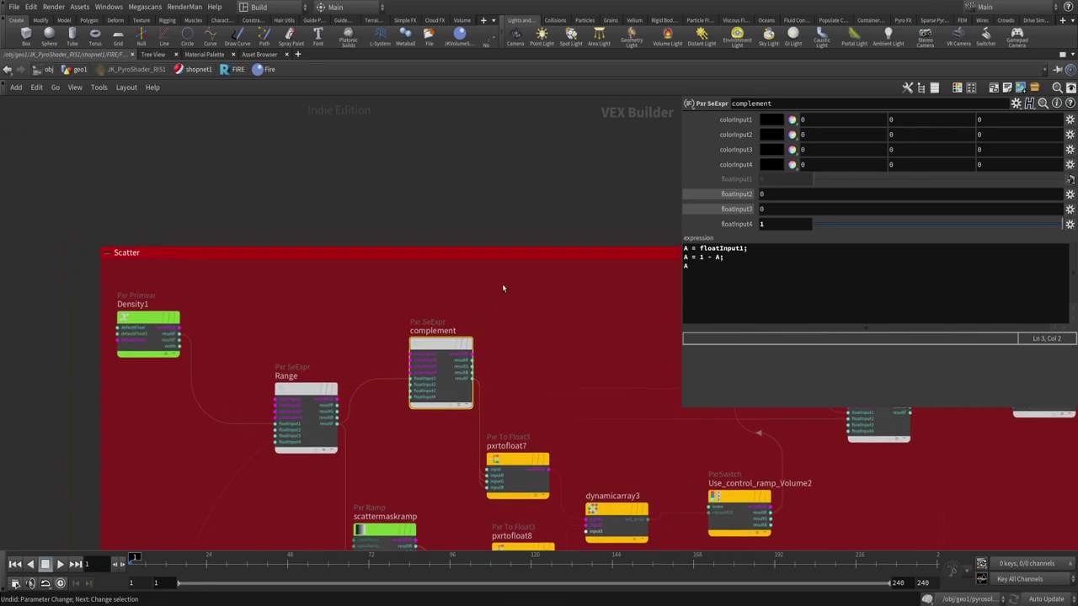
scroll(521, 309, "up", 3)
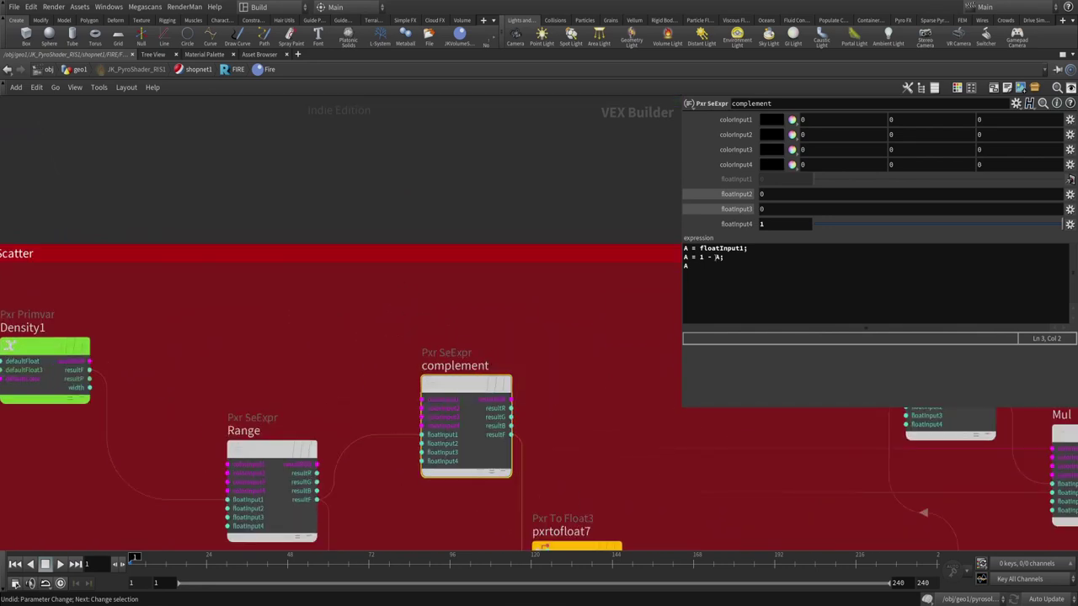
middle_click_drag(522, 327, 536, 304)
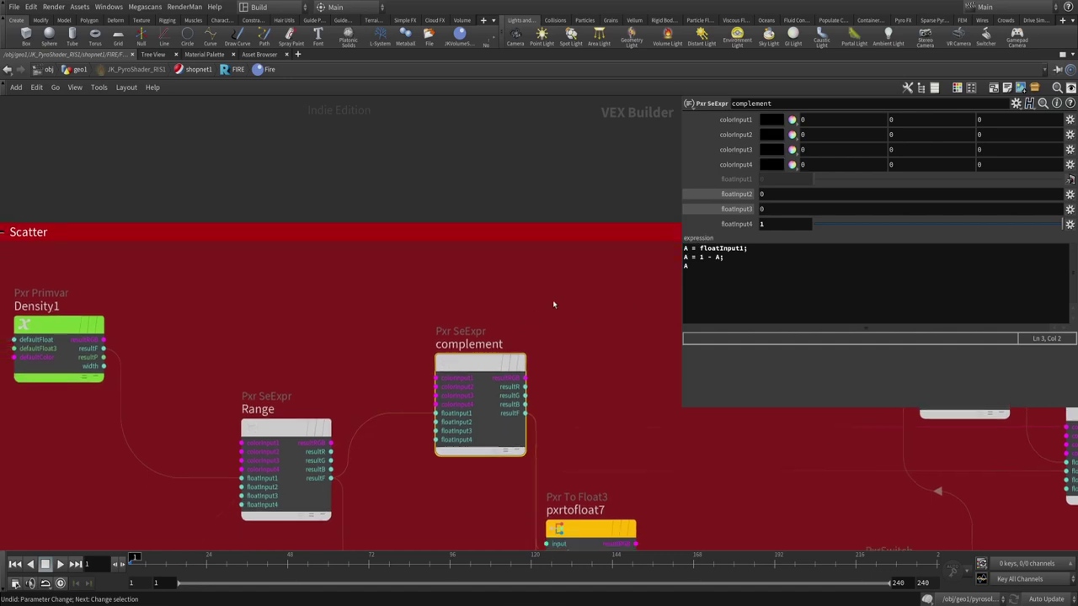
left_click_drag(505, 371, 506, 339)
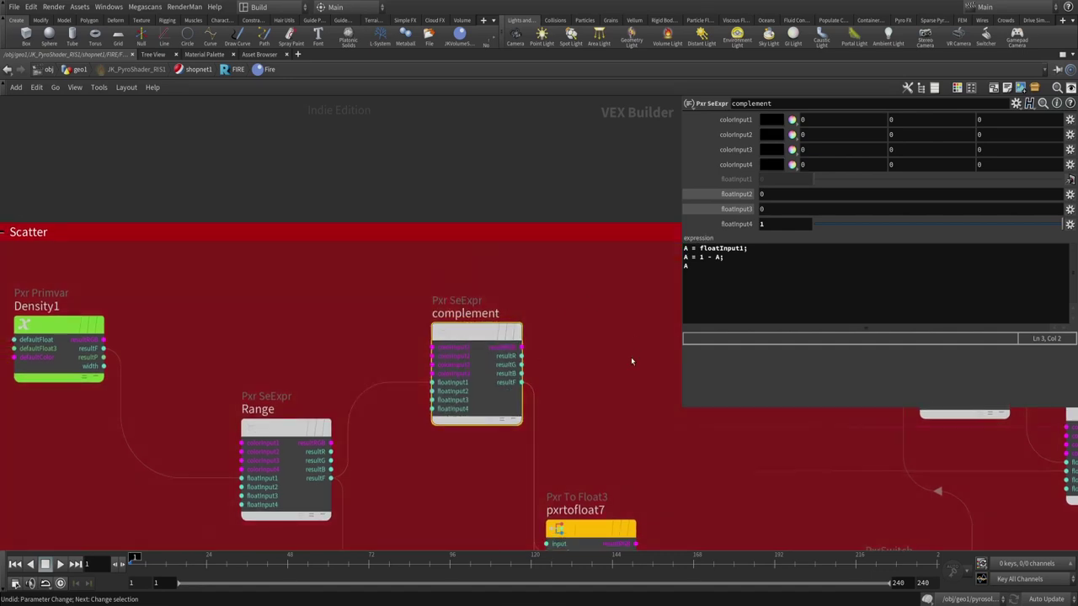
middle_click_drag(351, 349, 387, 310)
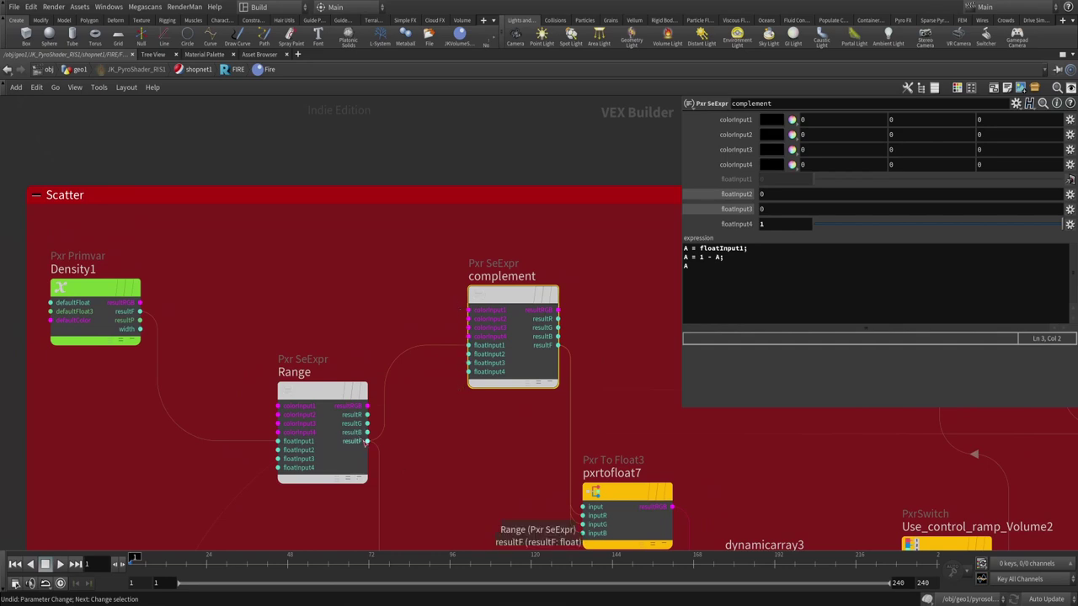
- Inspect the complement expression: A taken from floatInput1, then A = 1 - A
mouse_move(457, 344)
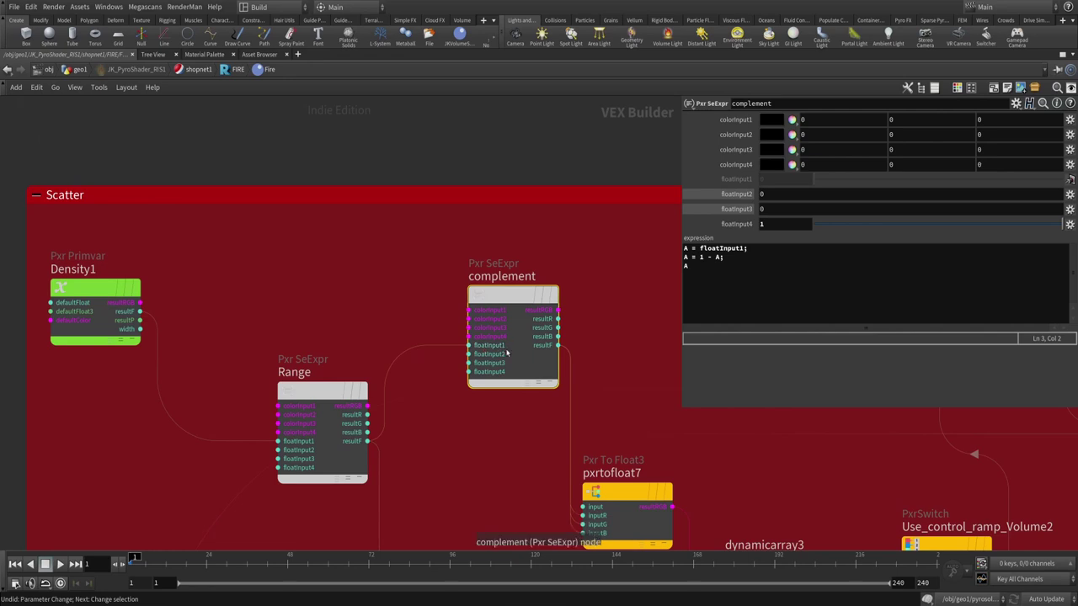
left_click(693, 250)
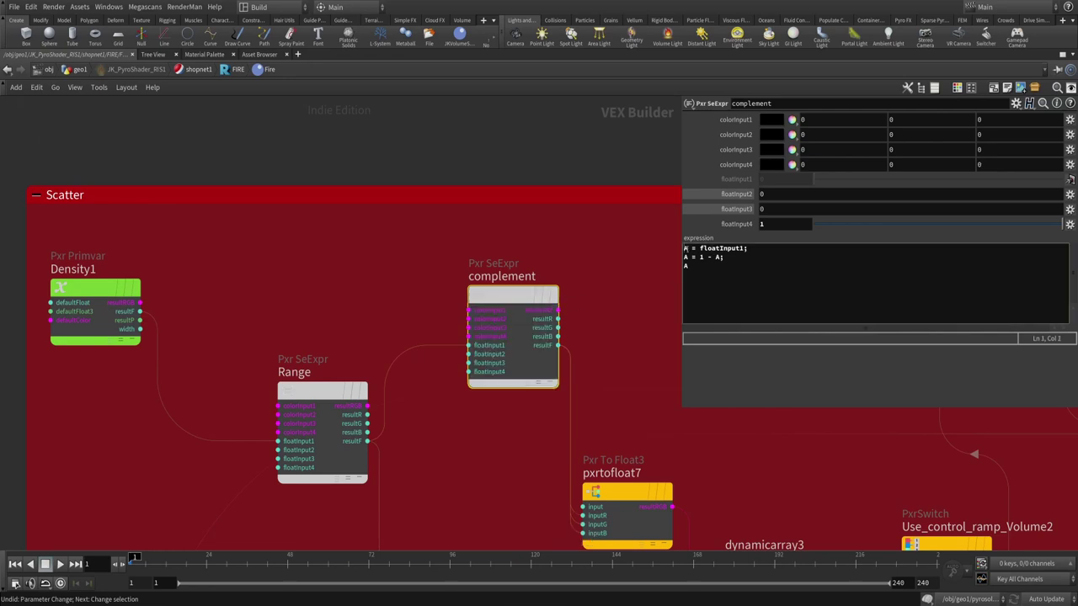
double_click(687, 248)
left_click(699, 249)
left_click_drag(700, 248, 745, 248)
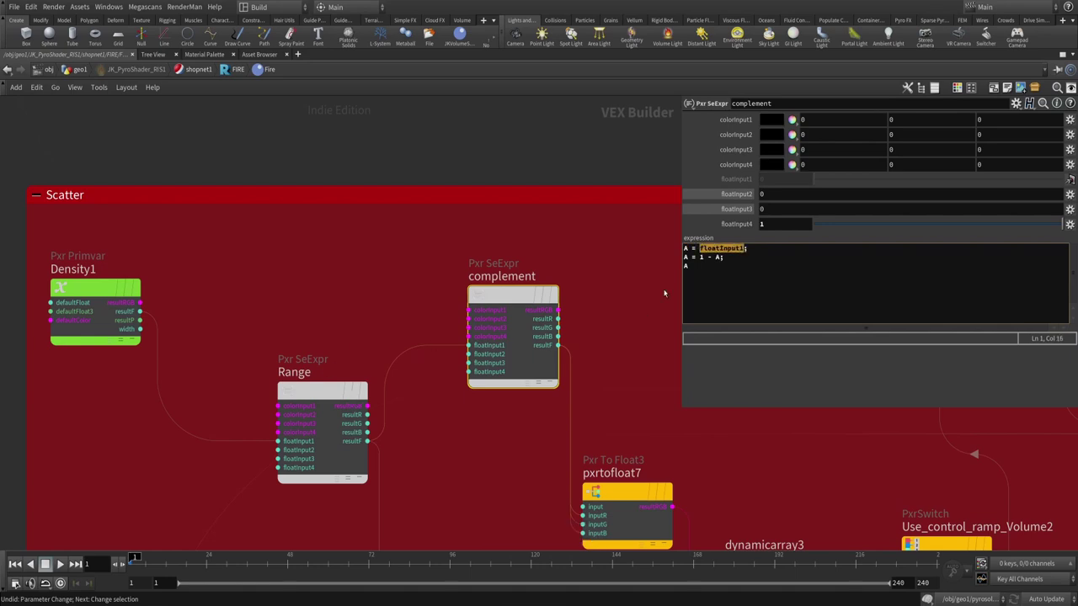
left_click(685, 248)
left_click_drag(724, 257, 684, 257)
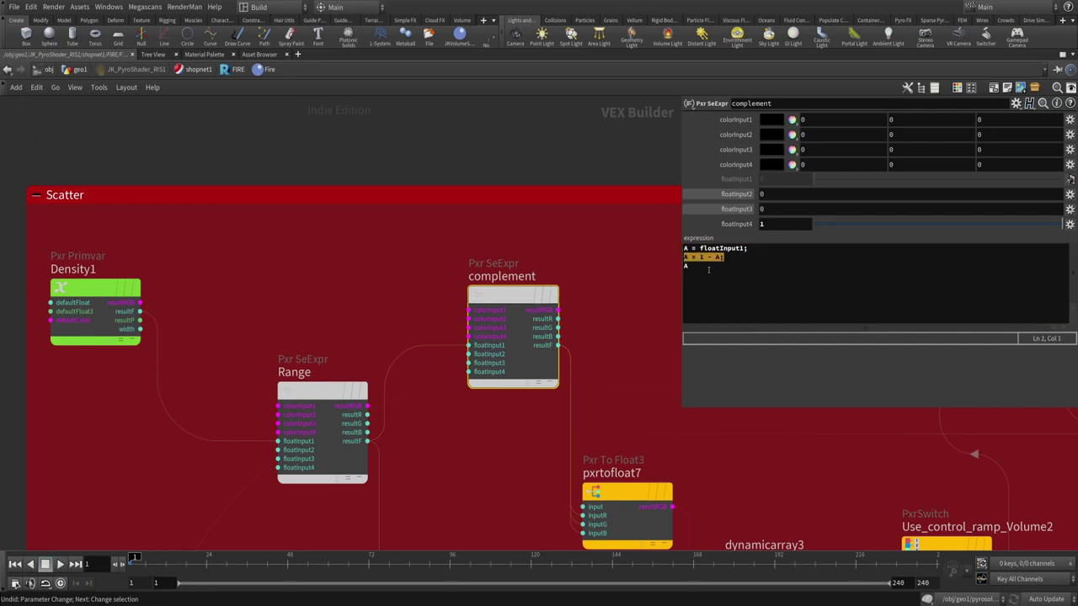
left_click(686, 258)
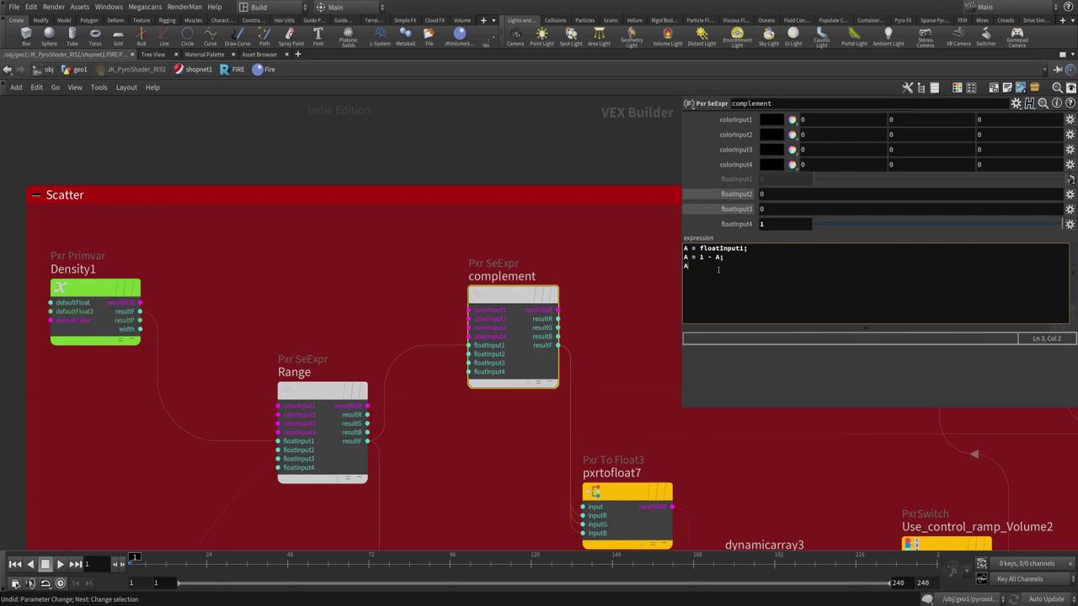
- Try 5 and 10 on line 3 of the complement SeExpr, then restore it to 'A'
key("BackSpace")
type("5")
key("BackSpace")
type("10")
key("BackSpace")
key("BackSpace")
type("A")
- Show the Use_control_ramp_Volume2 switch's Index expression ch("../use_scattermaskramp")
scroll(558, 285, "down", 5)
scroll(437, 264, "up", 5)
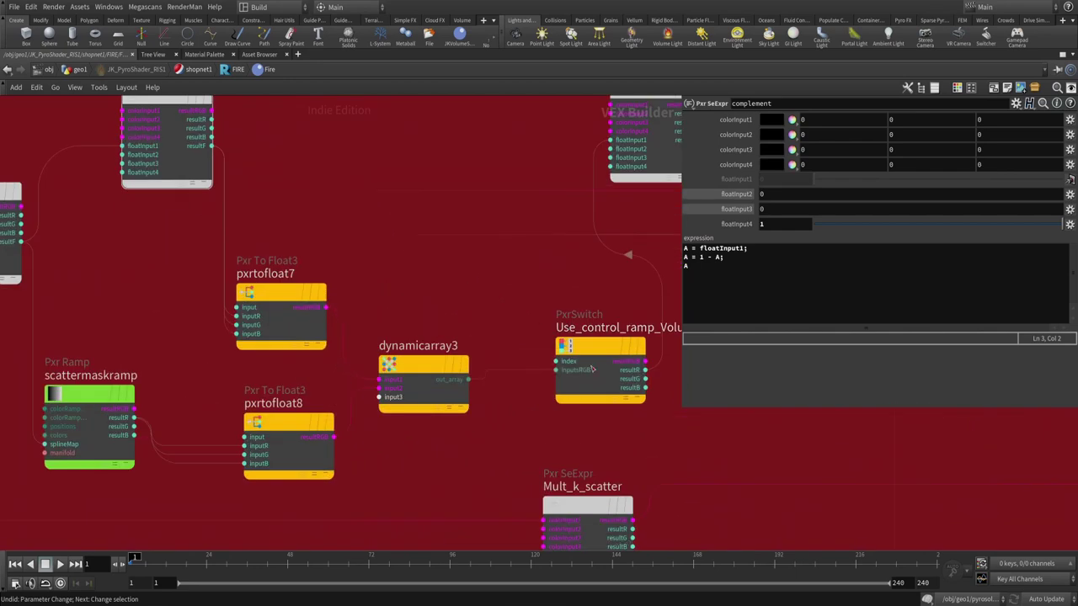
left_click(467, 313)
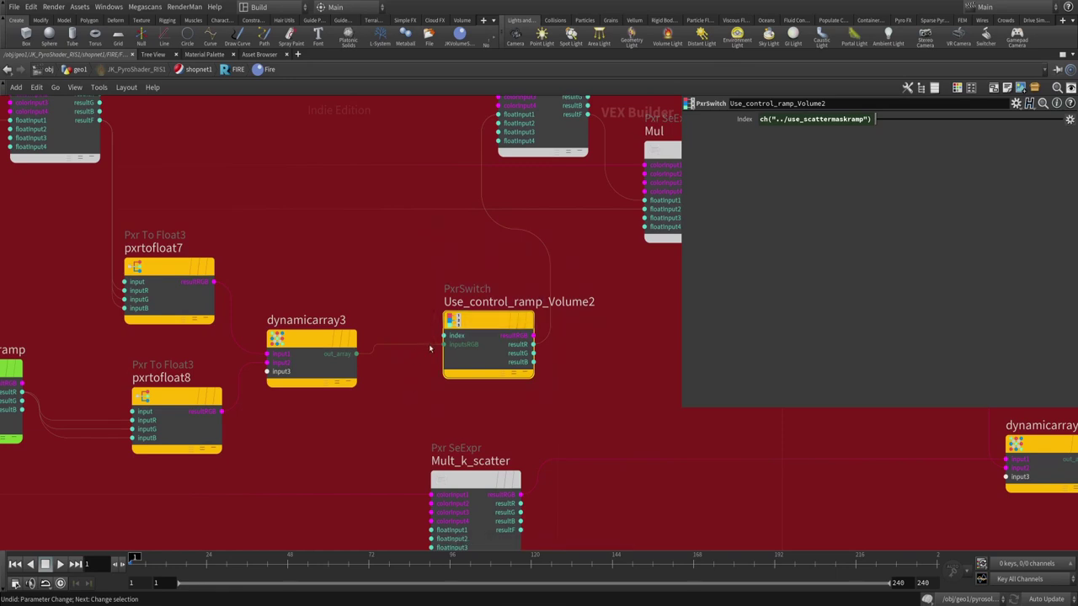
middle_click_drag(405, 388, 601, 411)
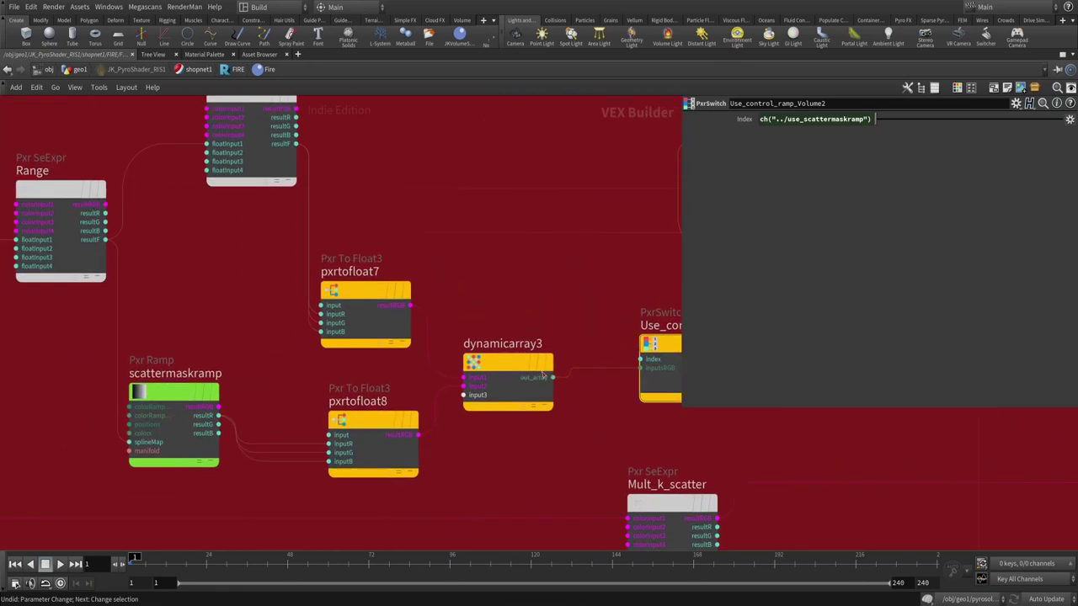
key("Up")
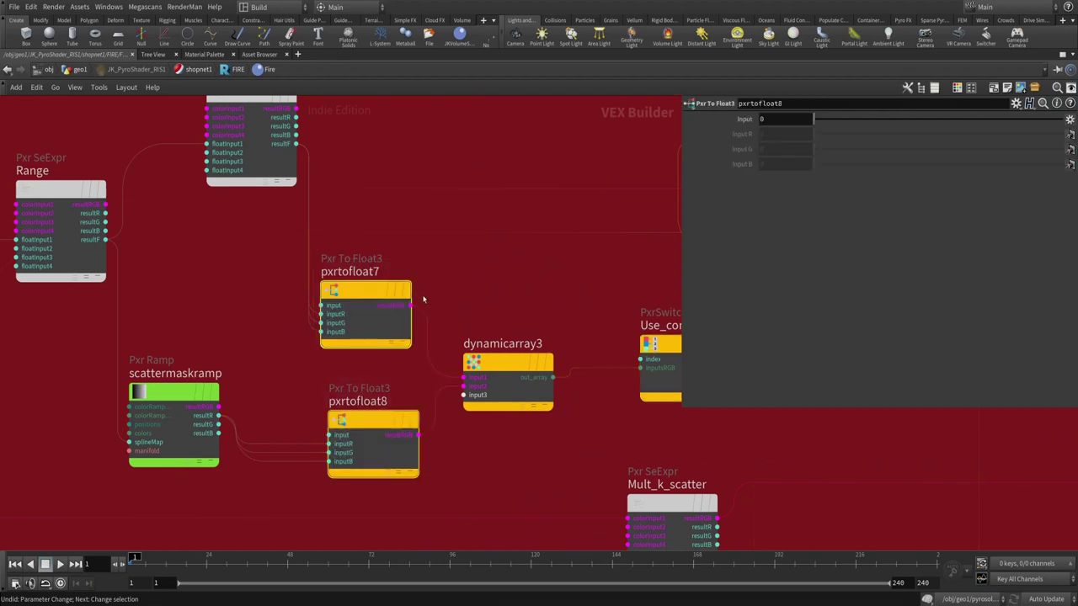
middle_click_drag(476, 294, 446, 290)
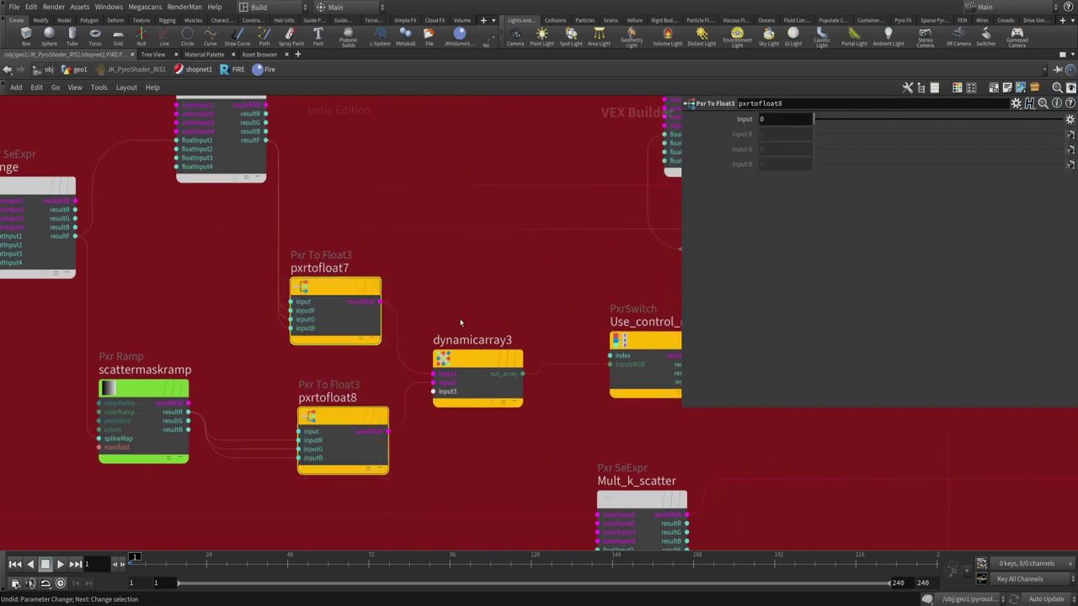
left_click(477, 361)
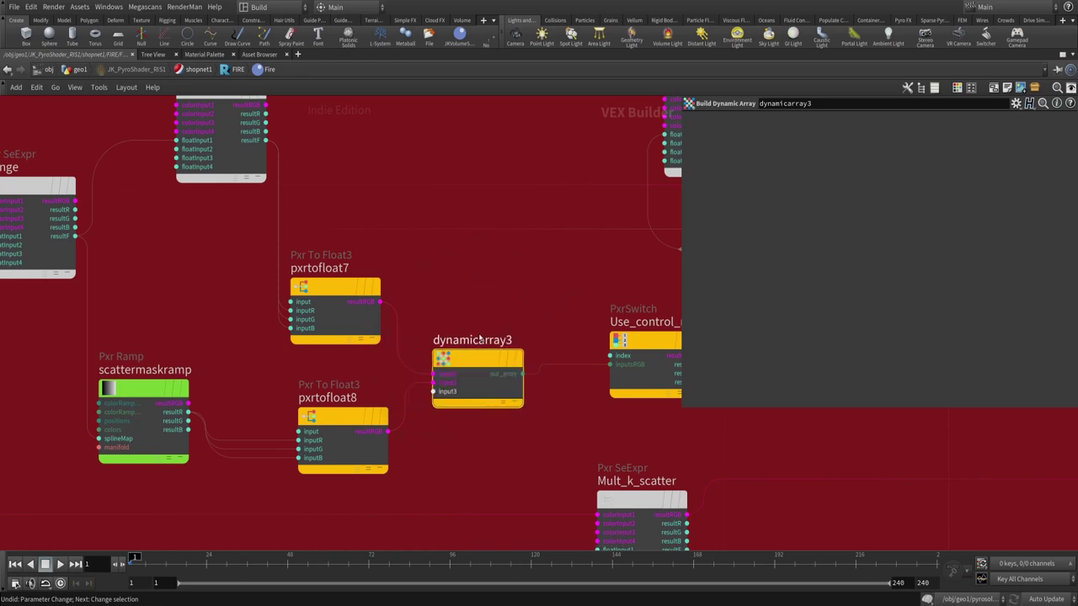
left_click_drag(401, 263, 290, 508)
middle_click_drag(528, 374, 368, 355)
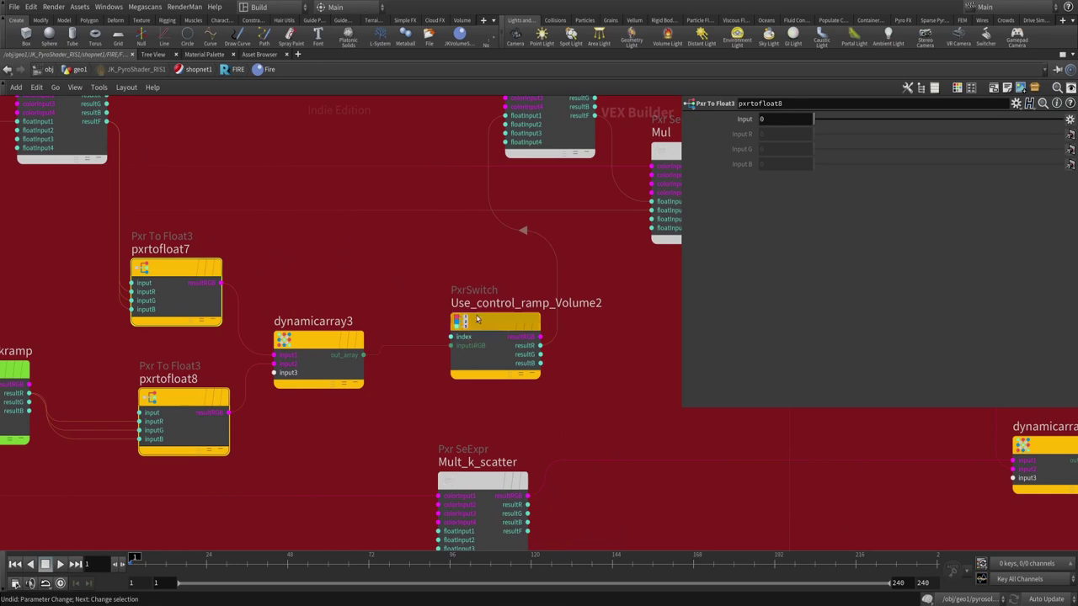
left_click_drag(403, 264, 577, 385)
scroll(464, 421, "down", 5)
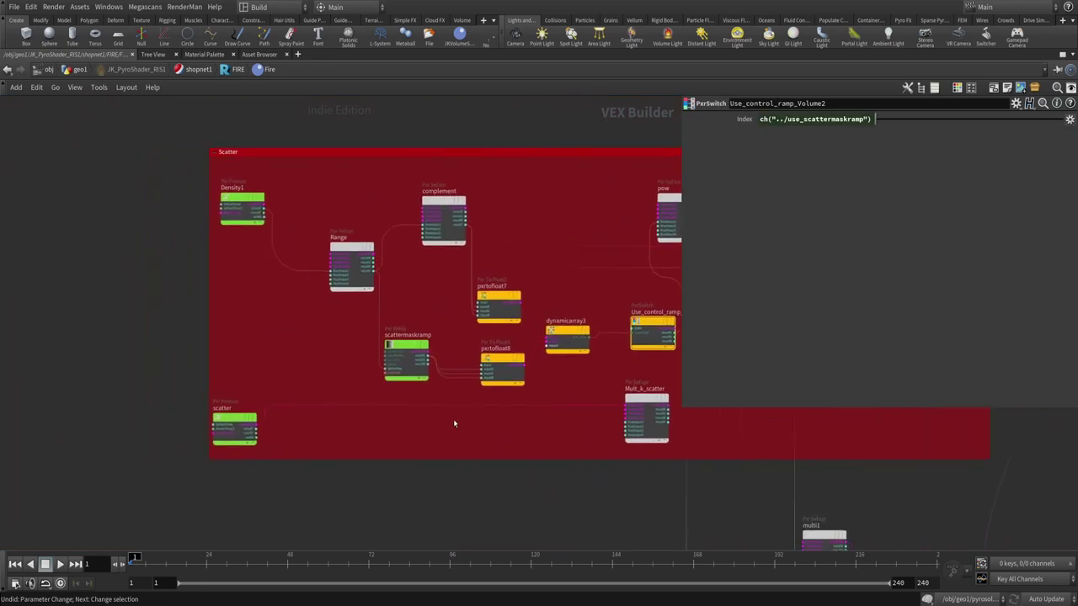
scroll(433, 295, "up", 3)
- Inspect the scattermaskramp color ramp, then go back up to geo1 and JK_PyroShader_RIS1's Fire settings
left_click(392, 385)
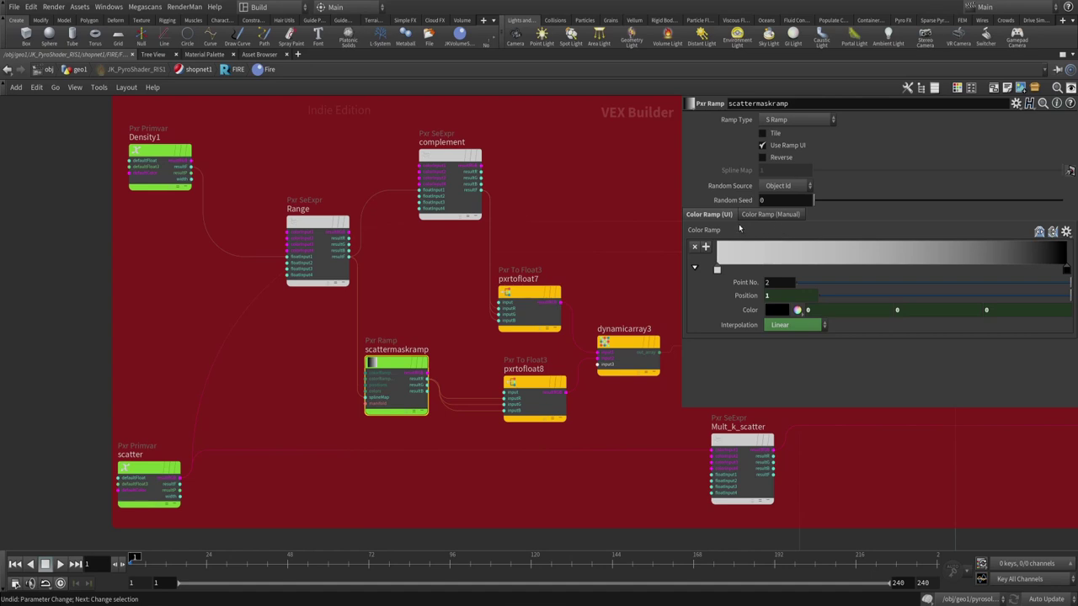
middle_click_drag(516, 253, 505, 303)
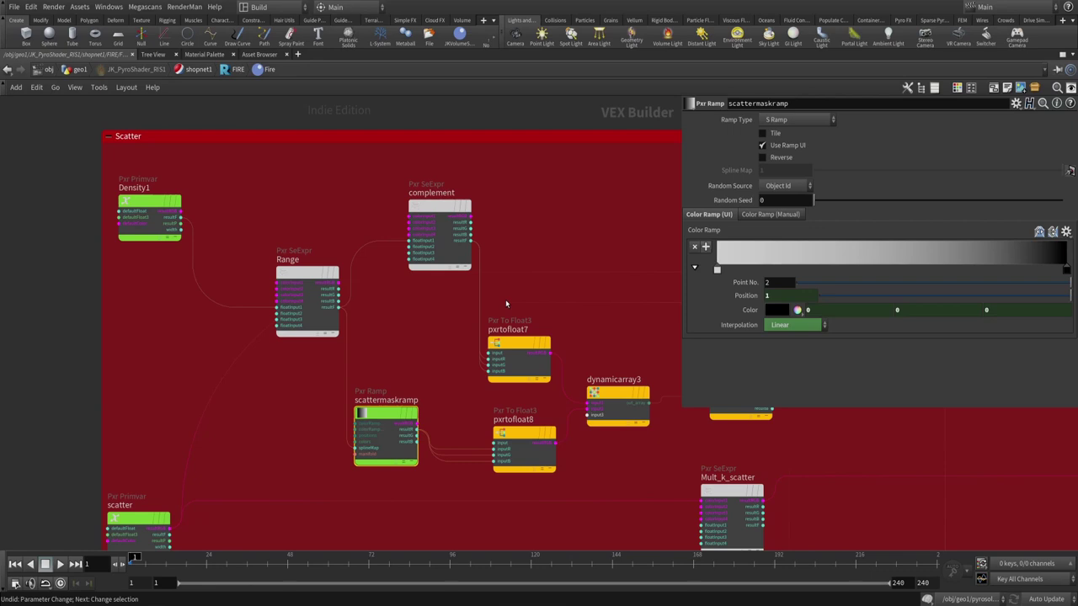
key("u")
key("u")
key("u")
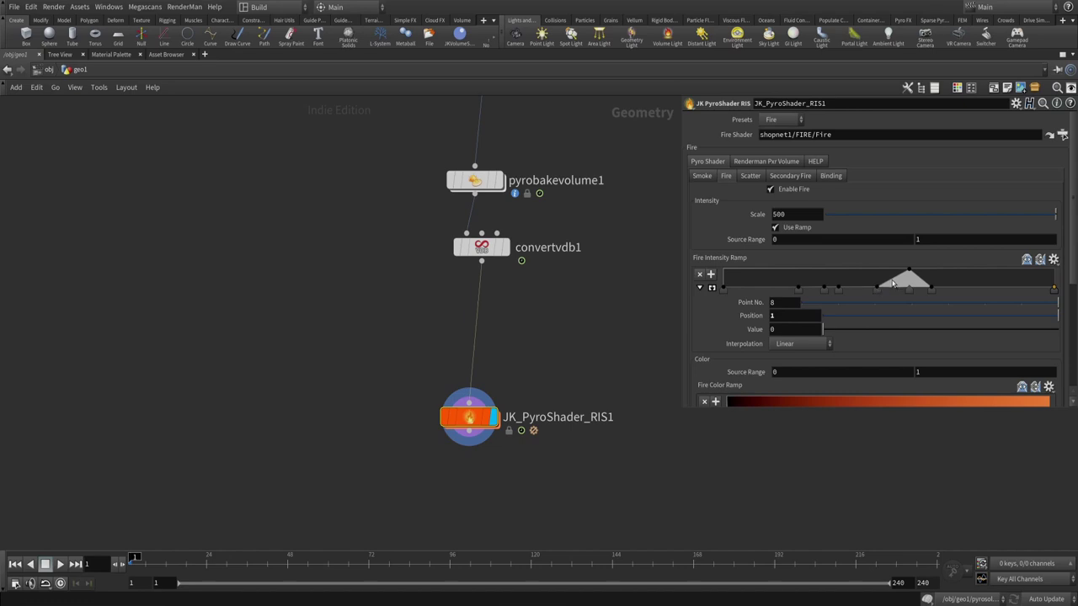
key("i")
key("i")
key("i")
key("i")
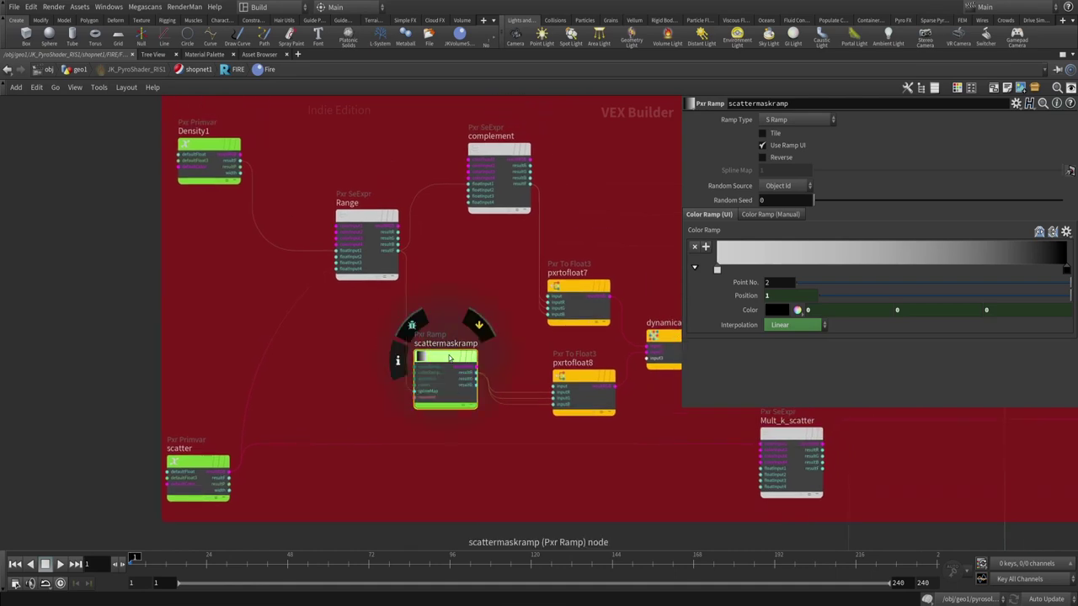
key("u")
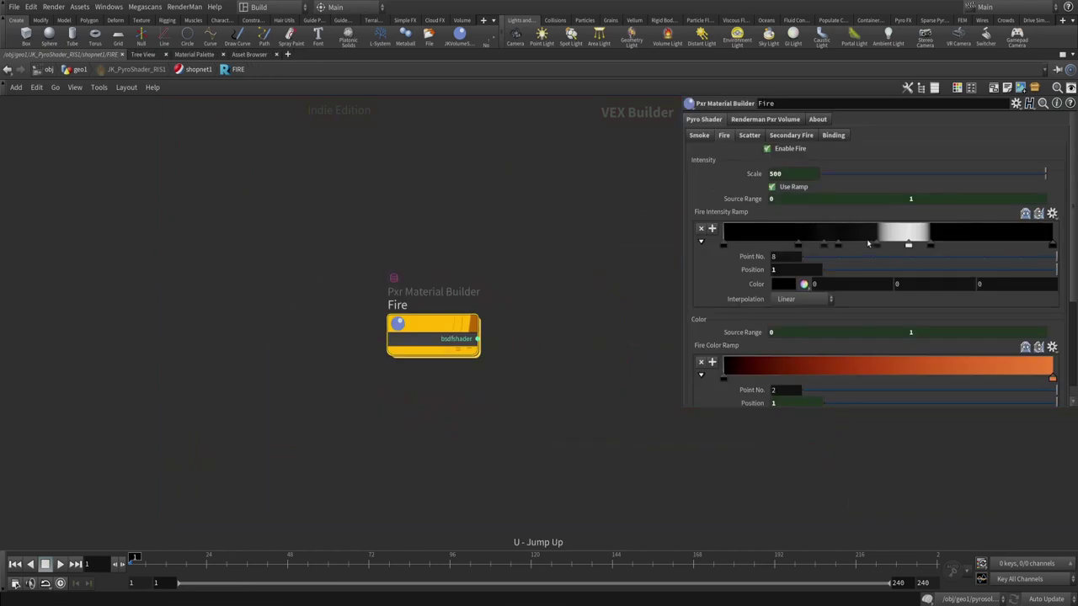
key("u")
key("u")
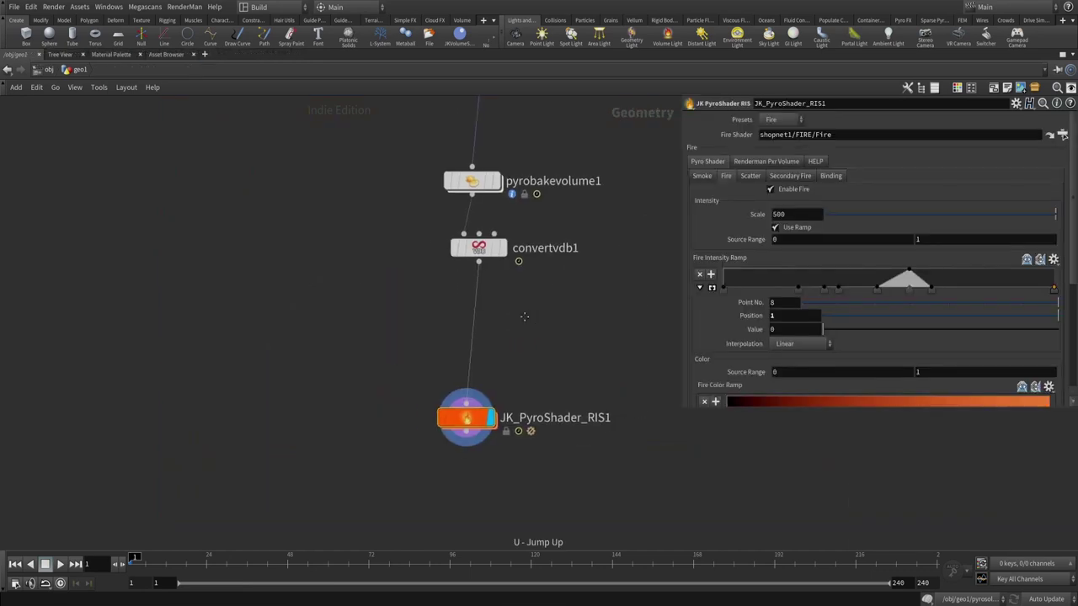
left_click_drag(509, 317, 357, 510)
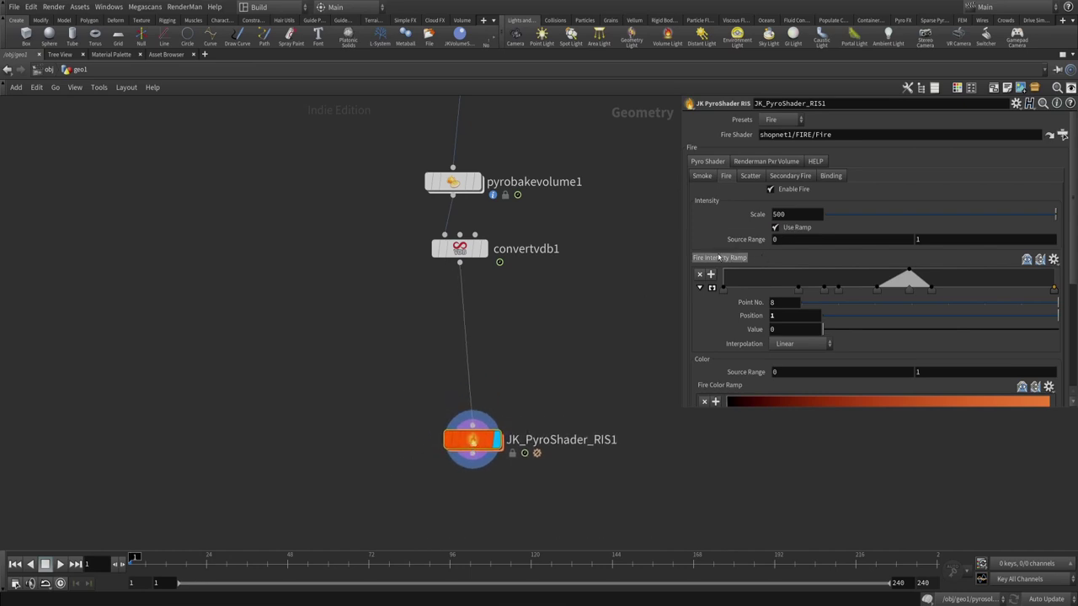
key("ctrl+z")
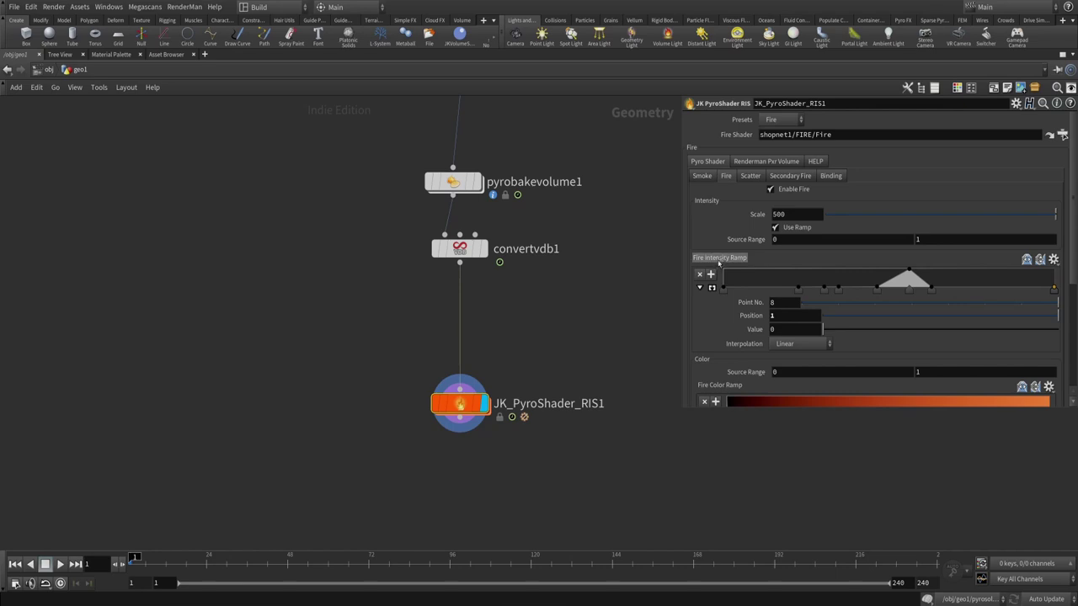
right_click(449, 402)
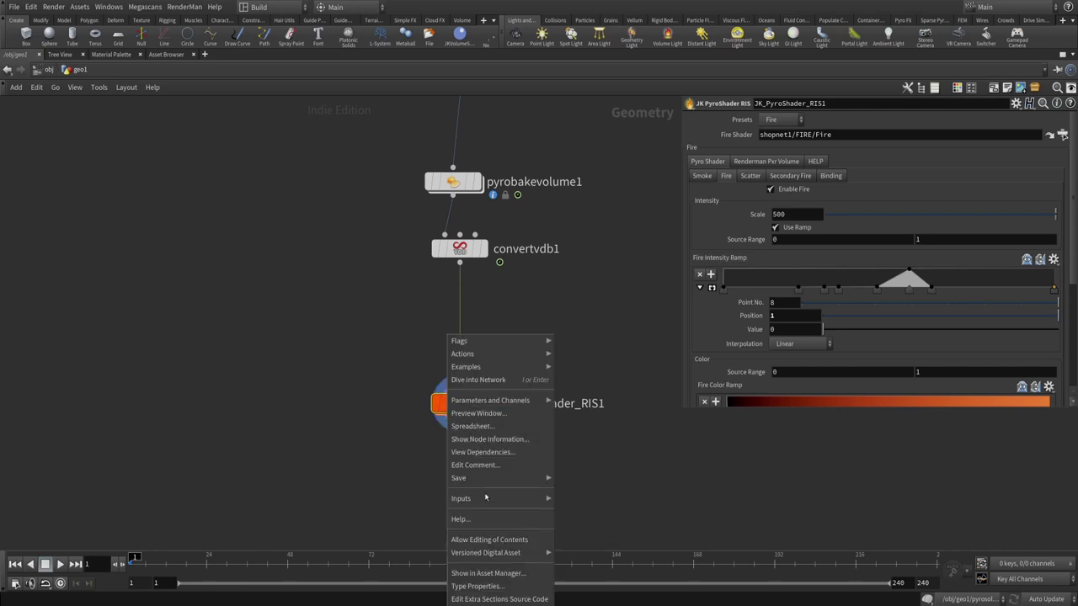
left_click(477, 590)
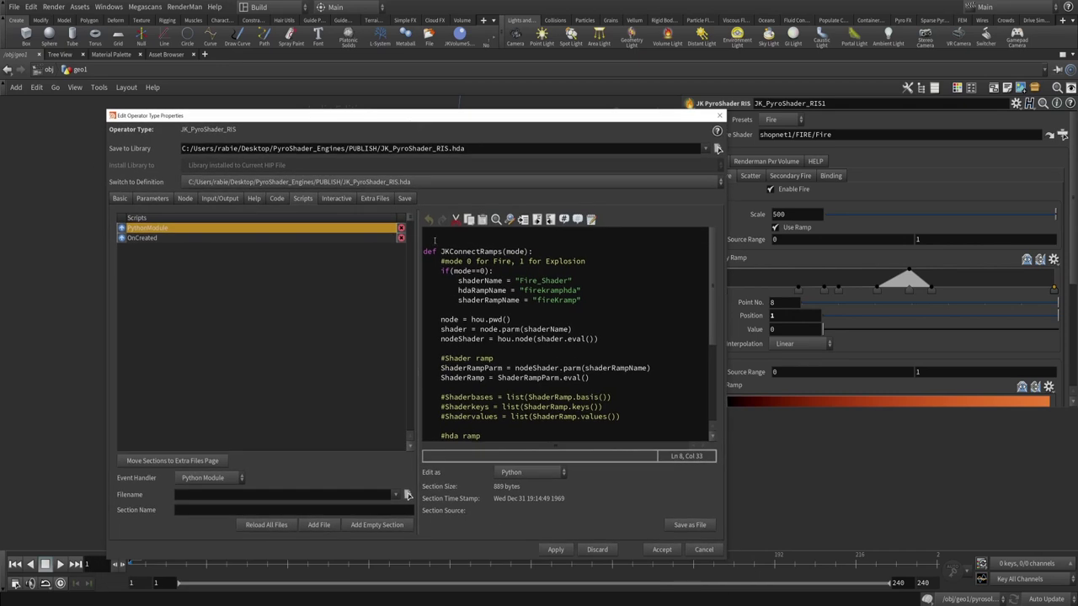
left_click_drag(424, 239, 472, 328)
scroll(556, 324, "down", 5)
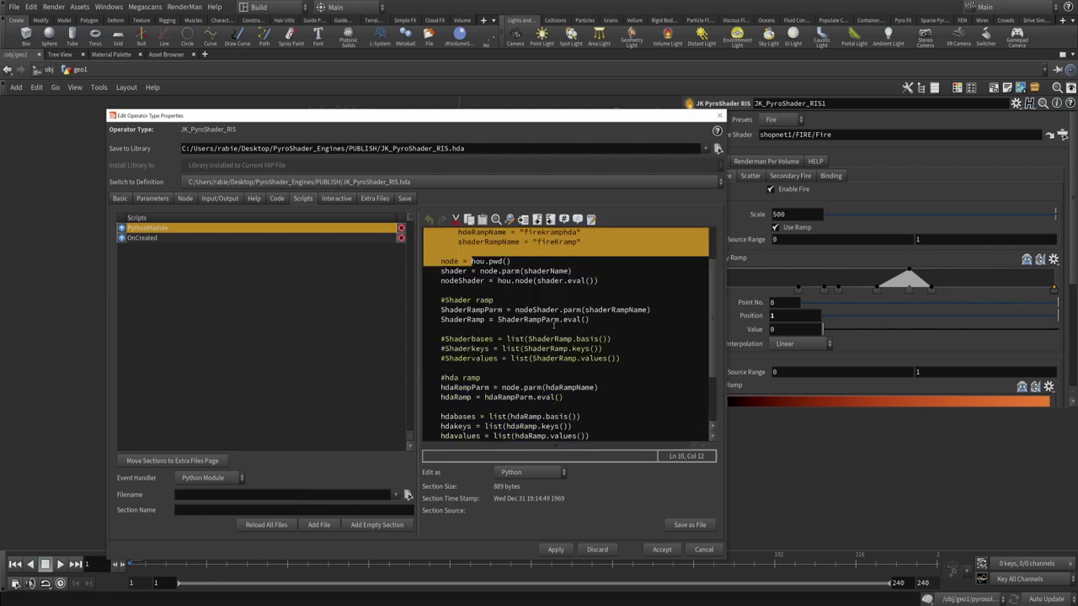
left_click(557, 331)
key("ctrl+shift+Home")
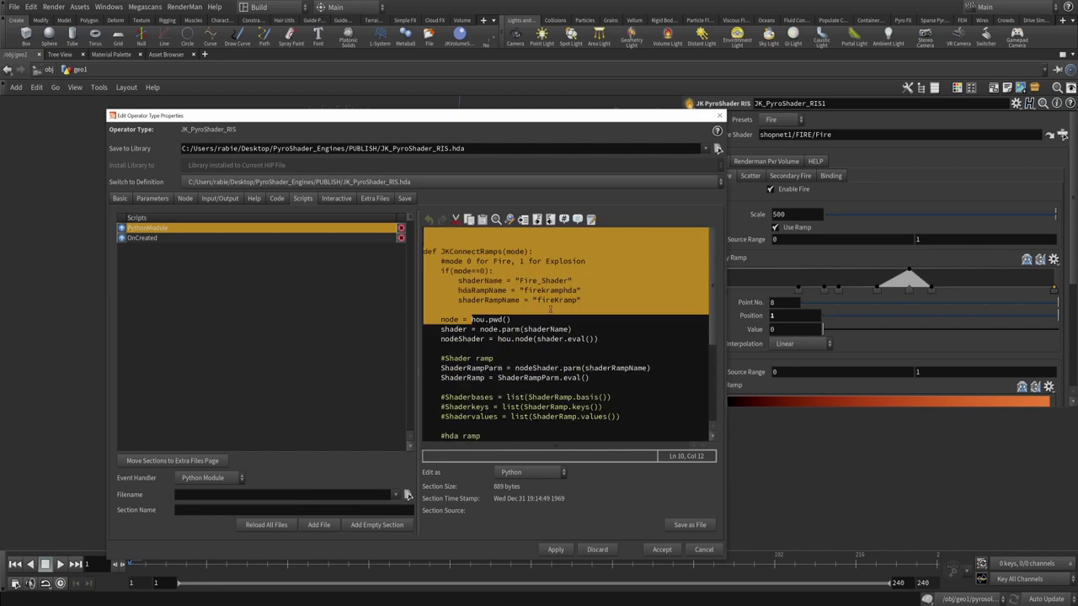
left_click(580, 305)
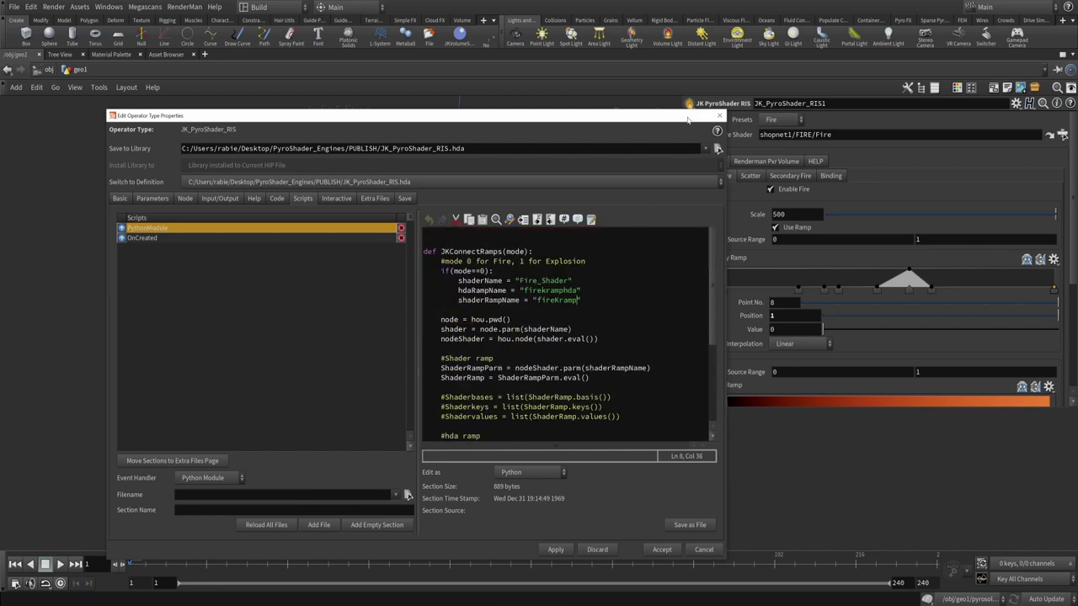
left_click(720, 116)
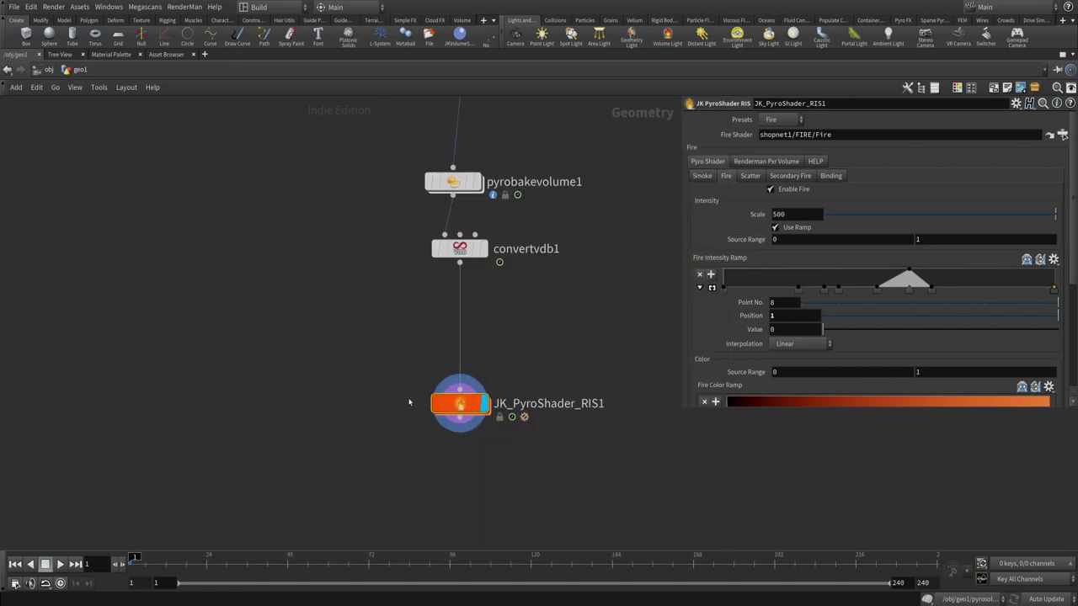
double_click(459, 405)
double_click(539, 323)
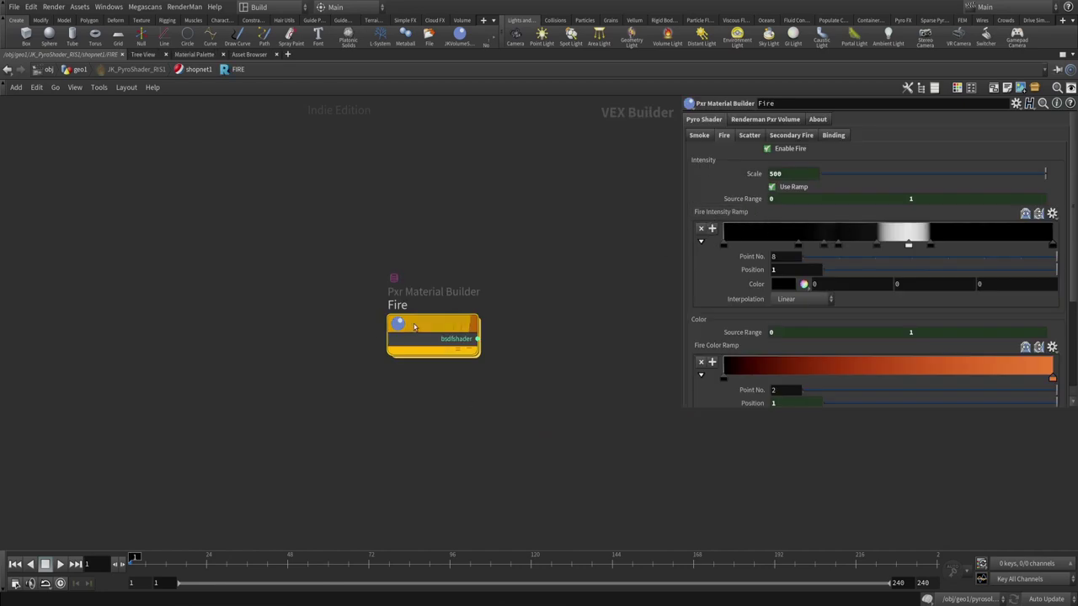
double_click(391, 337)
scroll(513, 442, "down", 10)
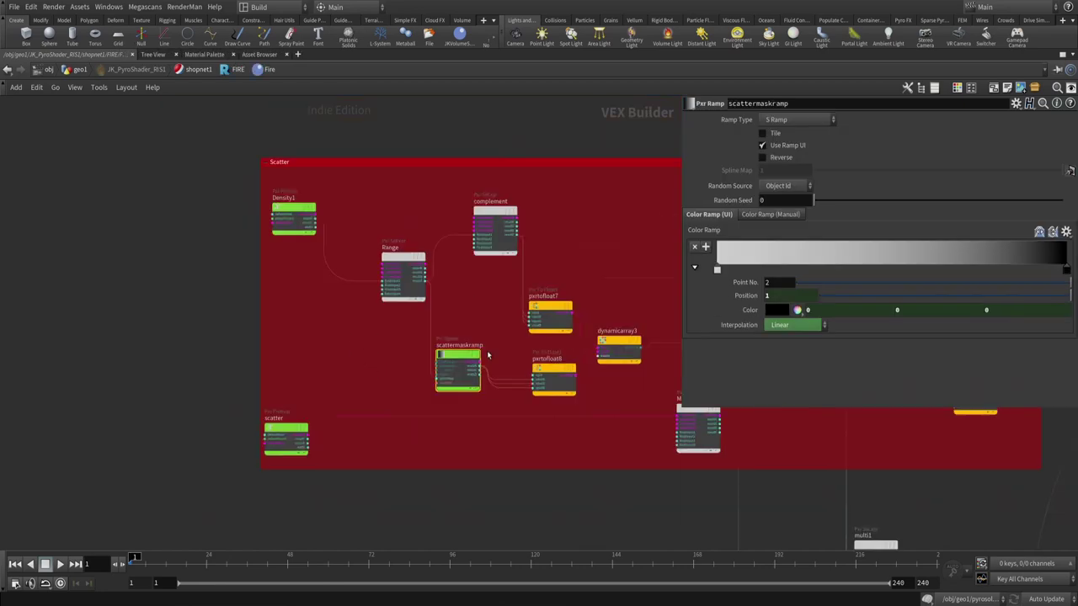
middle_click_drag(469, 289, 501, 320)
scroll(565, 384, "up", 10)
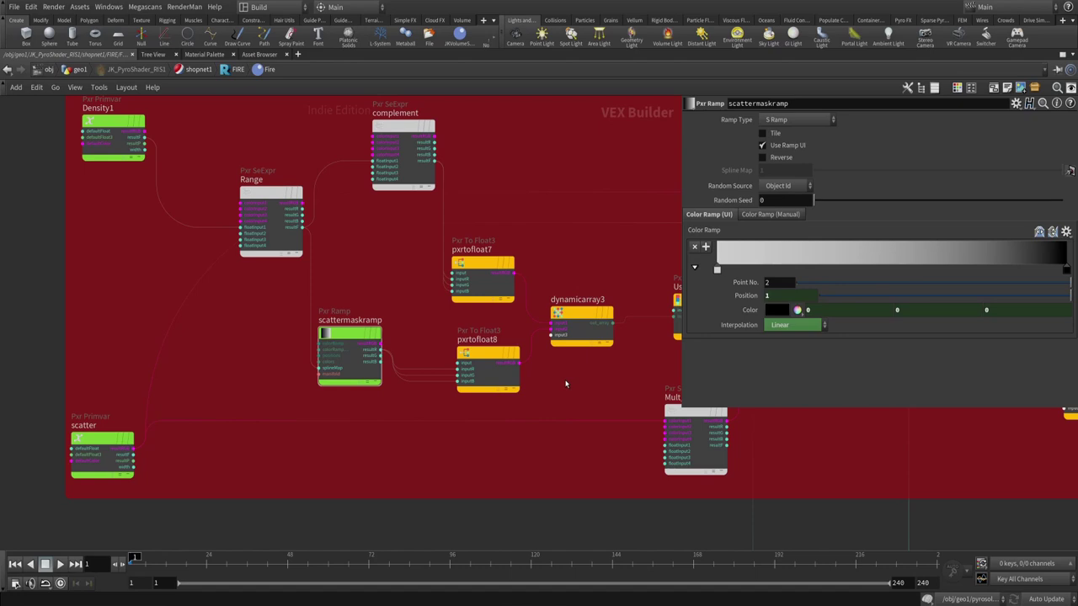
key("u")
key("u")
key("u")
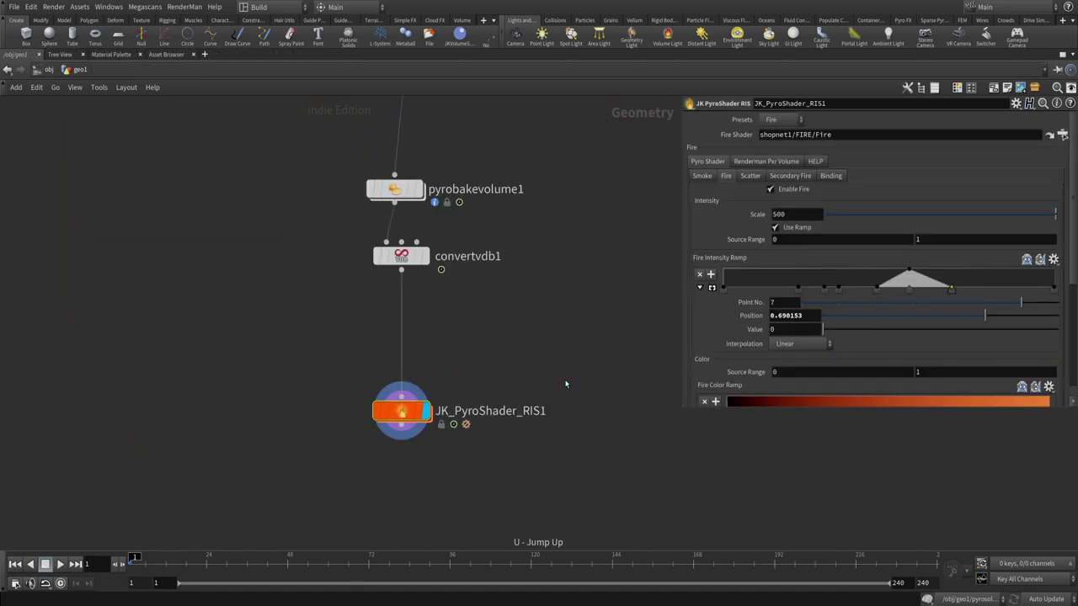
- Reopen JK_PyroShader_RIS1's Type Properties and show its list of parameters
right_click(531, 321)
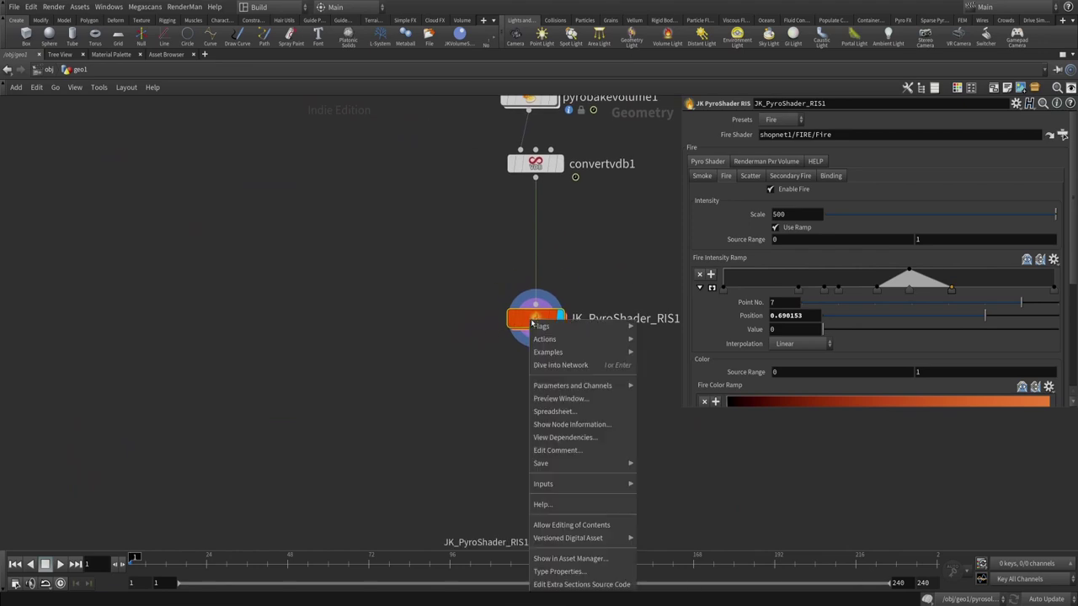
left_click(560, 572)
left_click_drag(535, 163, 636, 101)
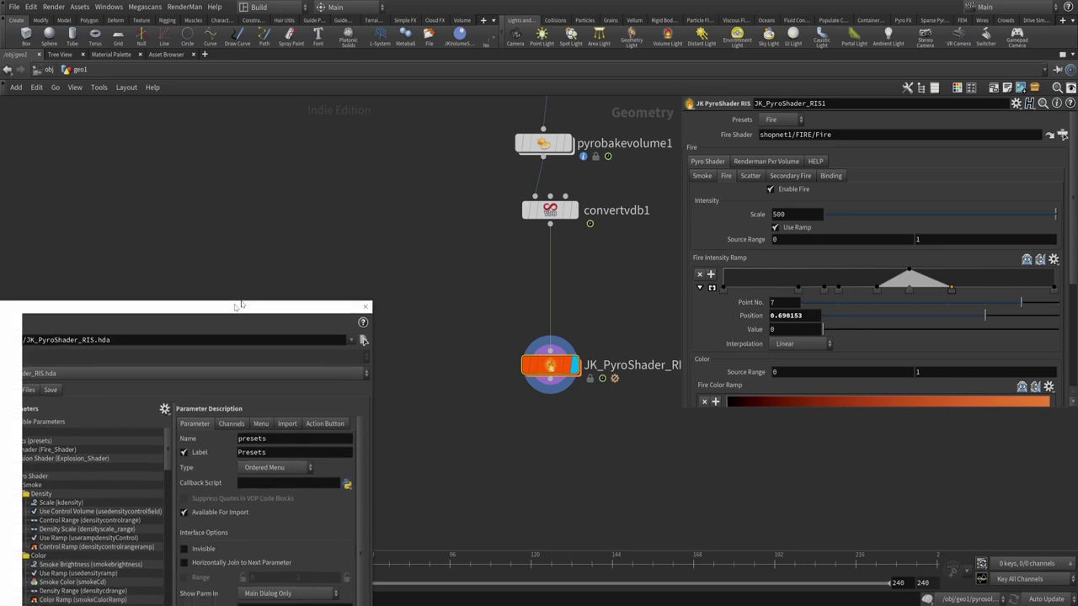
left_click_drag(241, 306, 566, 96)
left_click(249, 185)
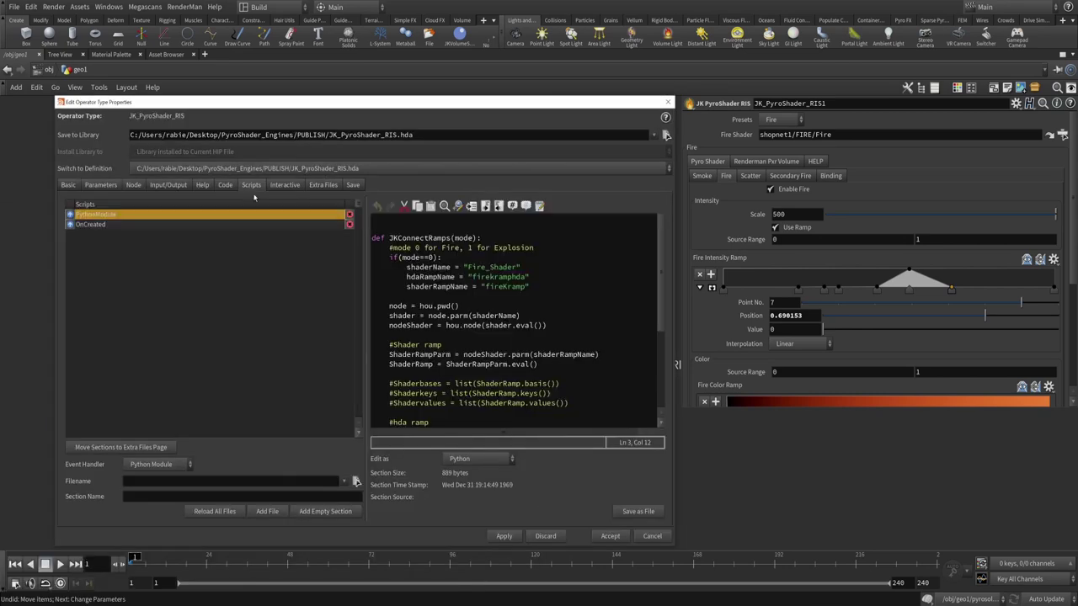
left_click_drag(571, 107, 638, 125)
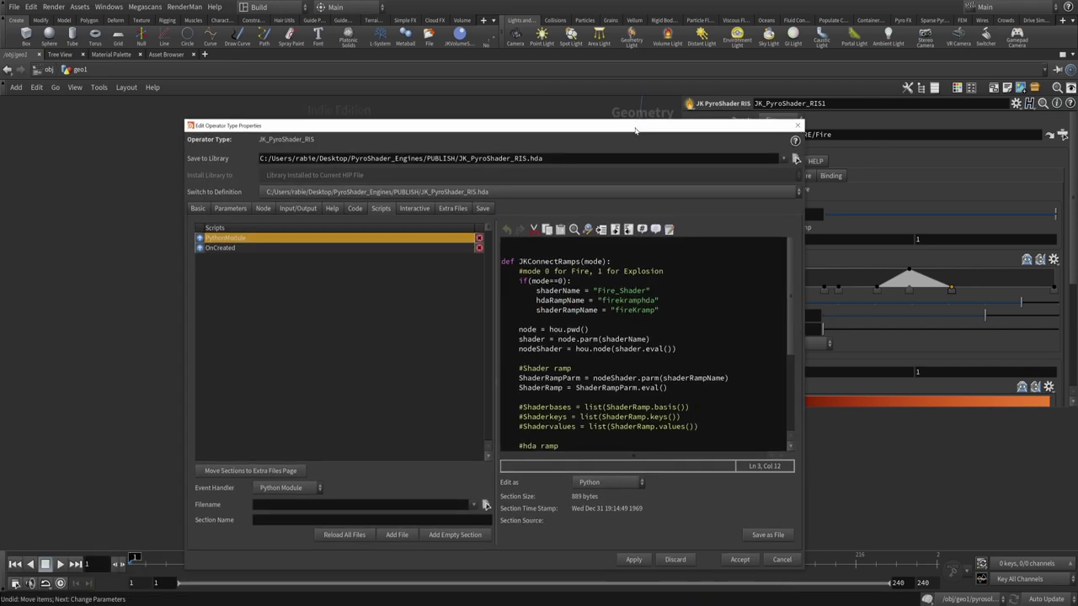
left_click(227, 209)
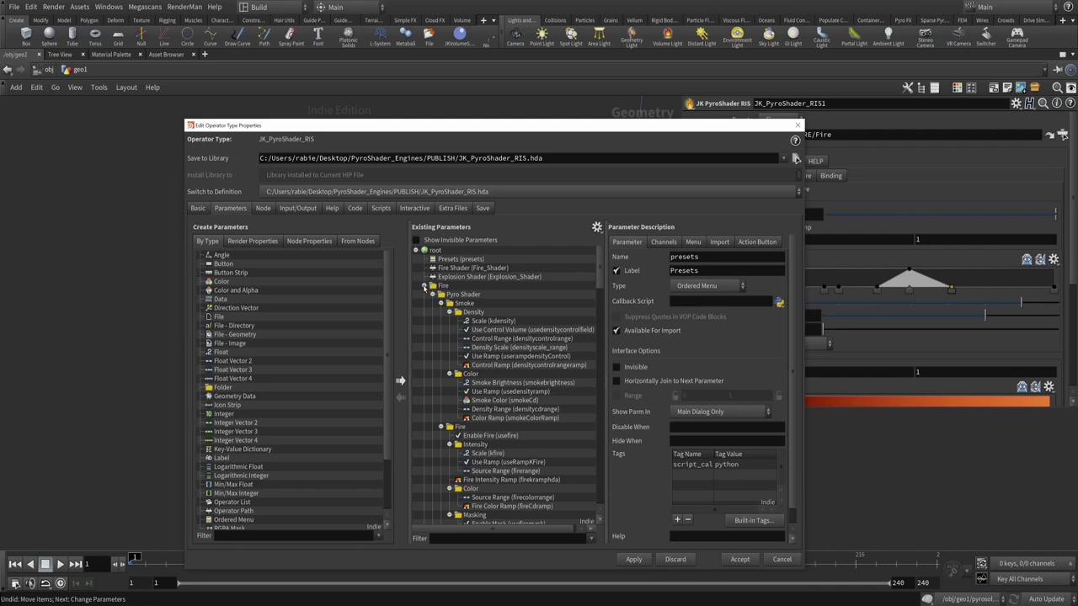
- Select the Fire Intensity Ramp parameter under Fire > Pyro Shader > Fire
left_click(425, 286)
left_click(425, 294)
left_click(425, 286)
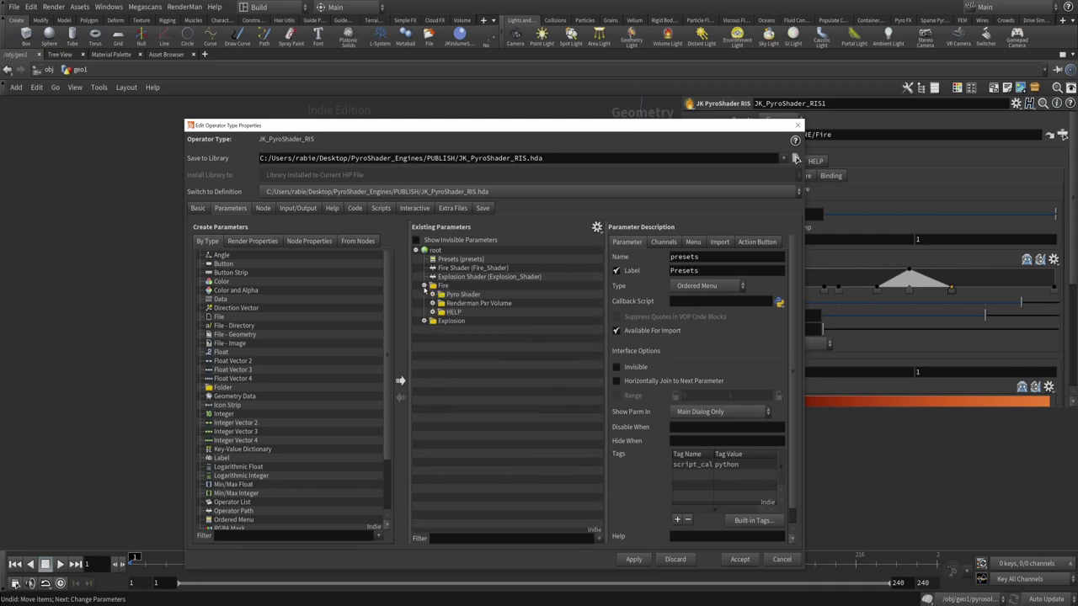
left_click(432, 294)
left_click(440, 312)
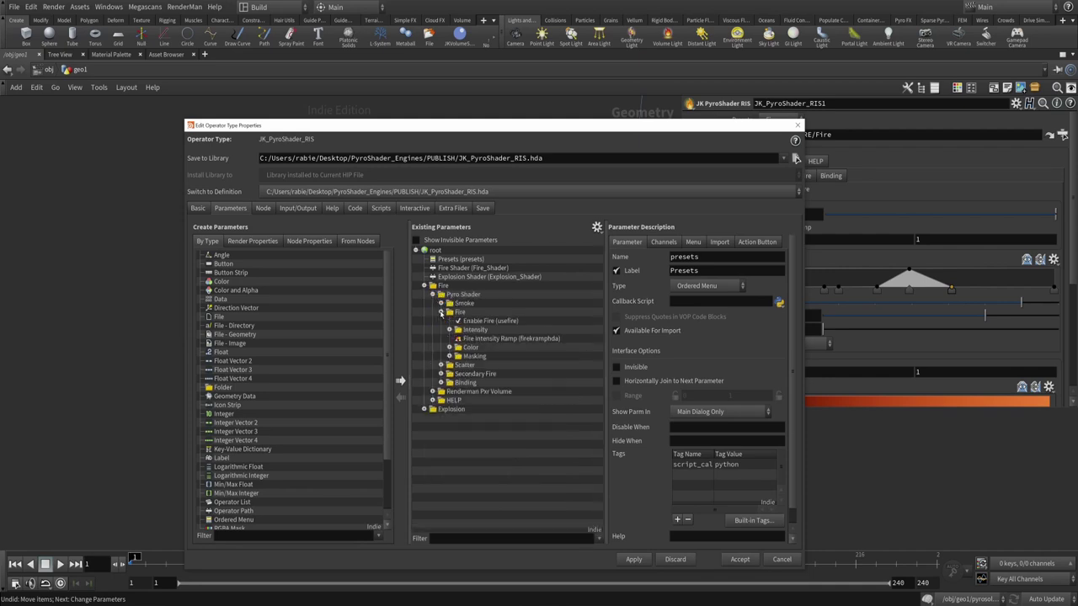
left_click(464, 338)
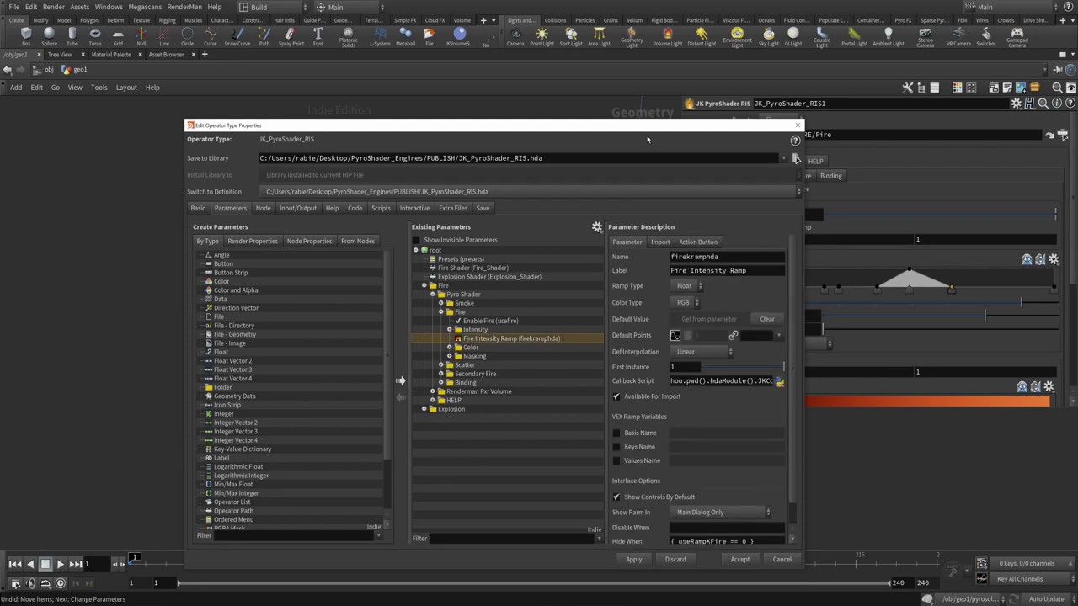
left_click_drag(645, 128, 350, 169)
left_click_drag(509, 331, 958, 329)
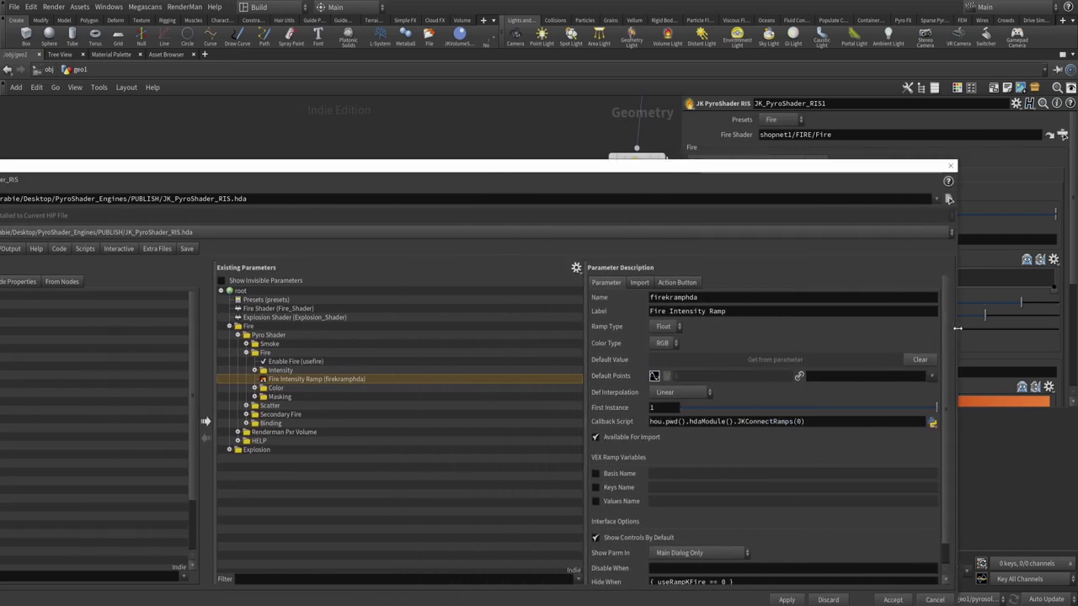
- Inspect the ramp's callback script calling hdaModule's JKConnectRamps function
left_click_drag(809, 423, 629, 427)
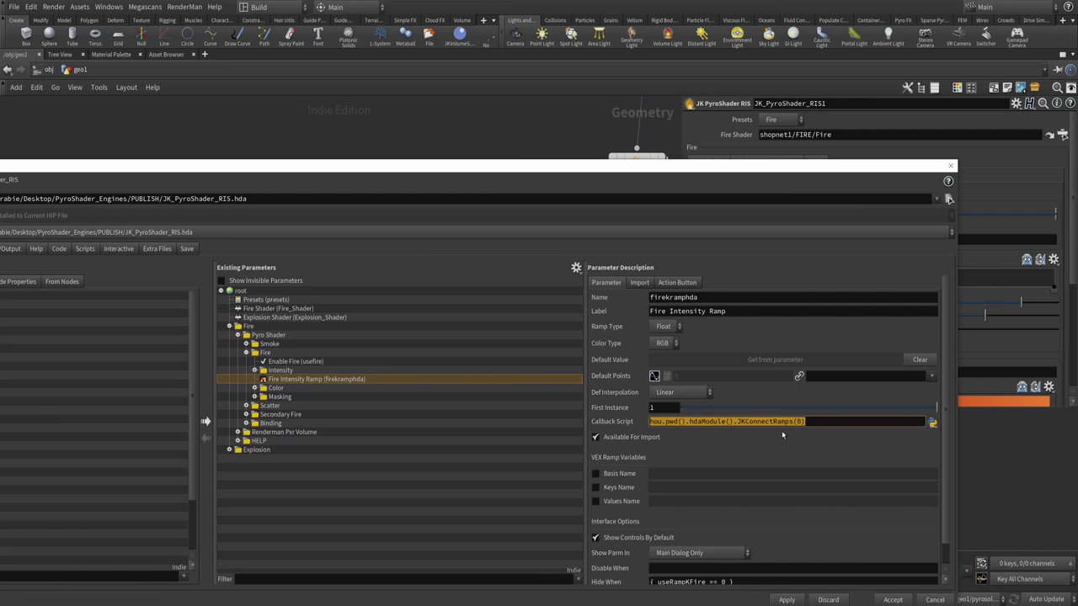
left_click_drag(736, 422, 794, 422)
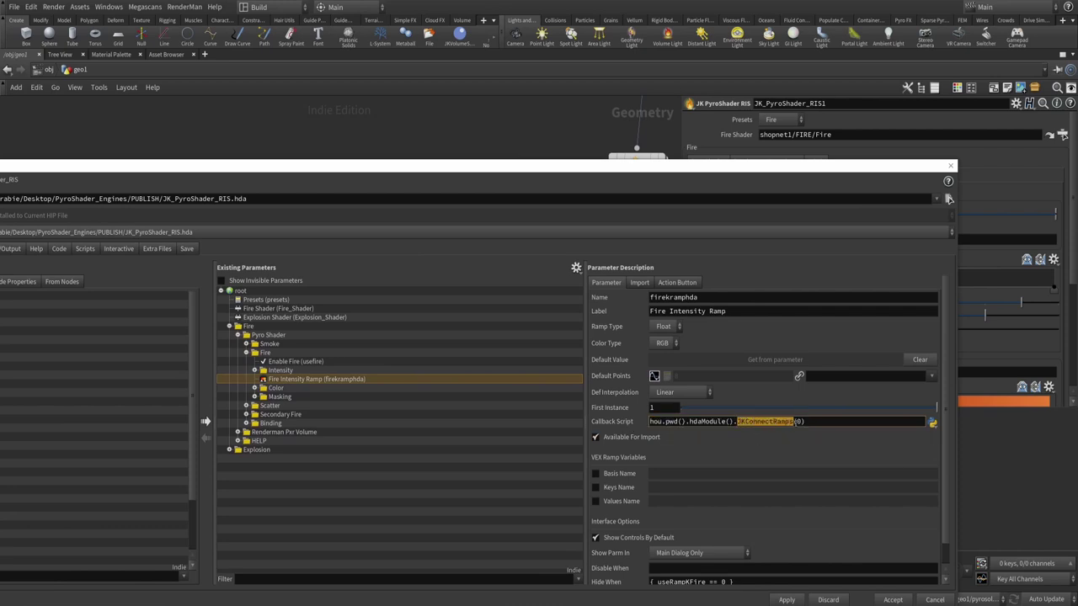
left_click_drag(690, 422, 726, 422)
left_click(301, 177)
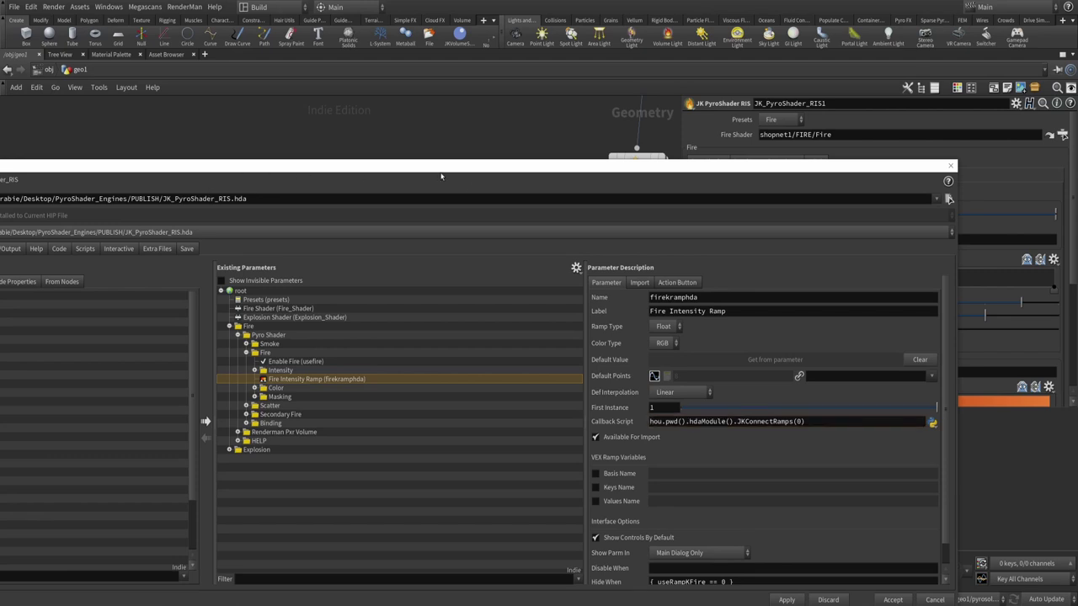
left_click_drag(441, 176, 645, 171)
- Review the JKConnectRamps ramp-connecting code in the PythonModule, then return to the parameters
left_click(263, 241)
left_click(284, 242)
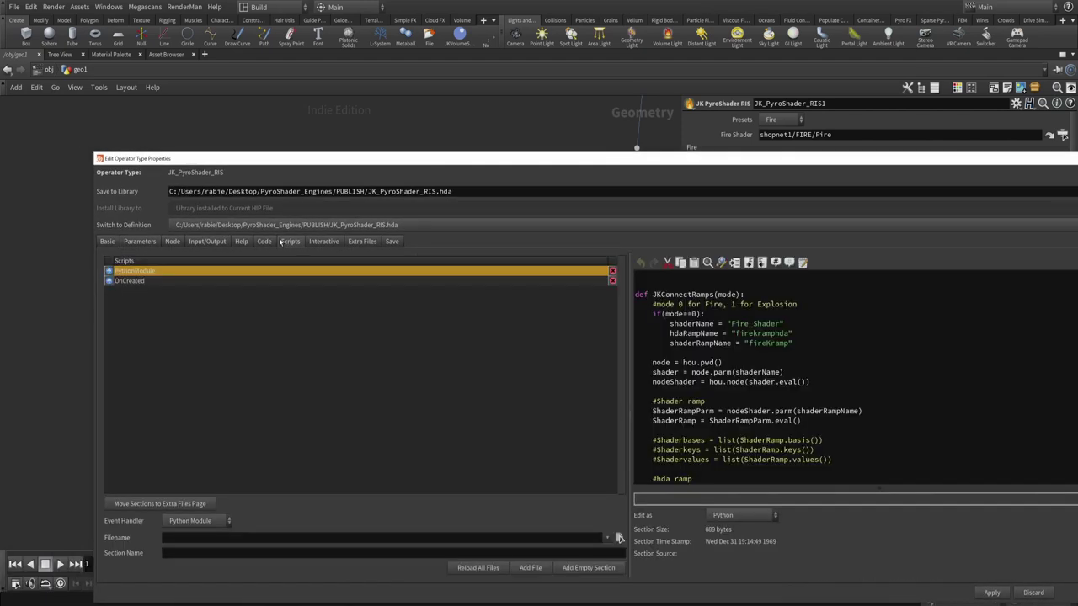
left_click_drag(653, 292, 713, 293)
left_click(645, 279)
left_click_drag(644, 280, 726, 456)
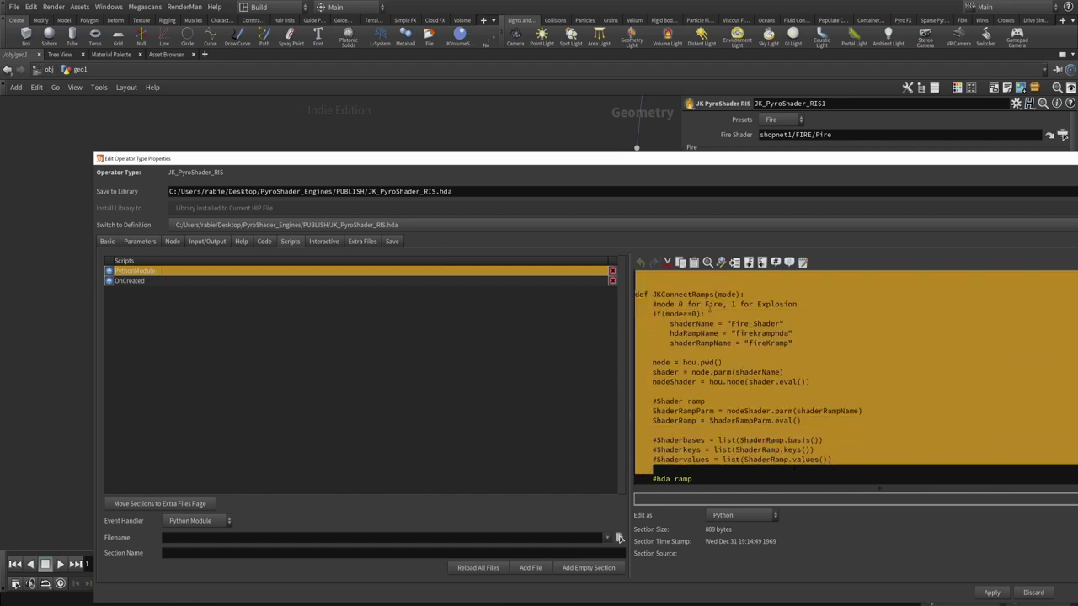
left_click(709, 305)
left_click(142, 242)
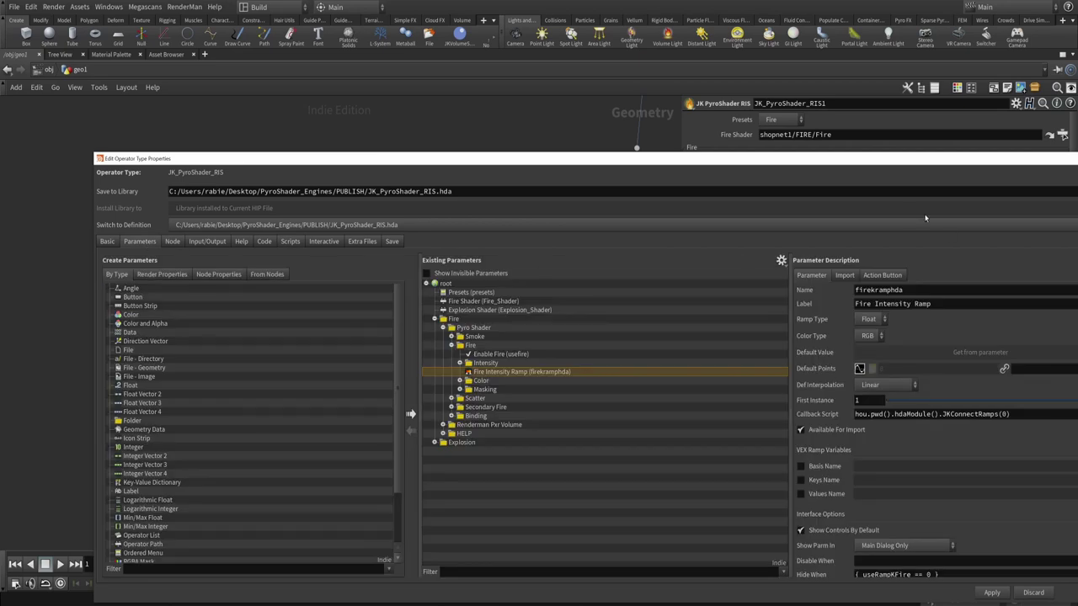
left_click_drag(912, 168, 740, 159)
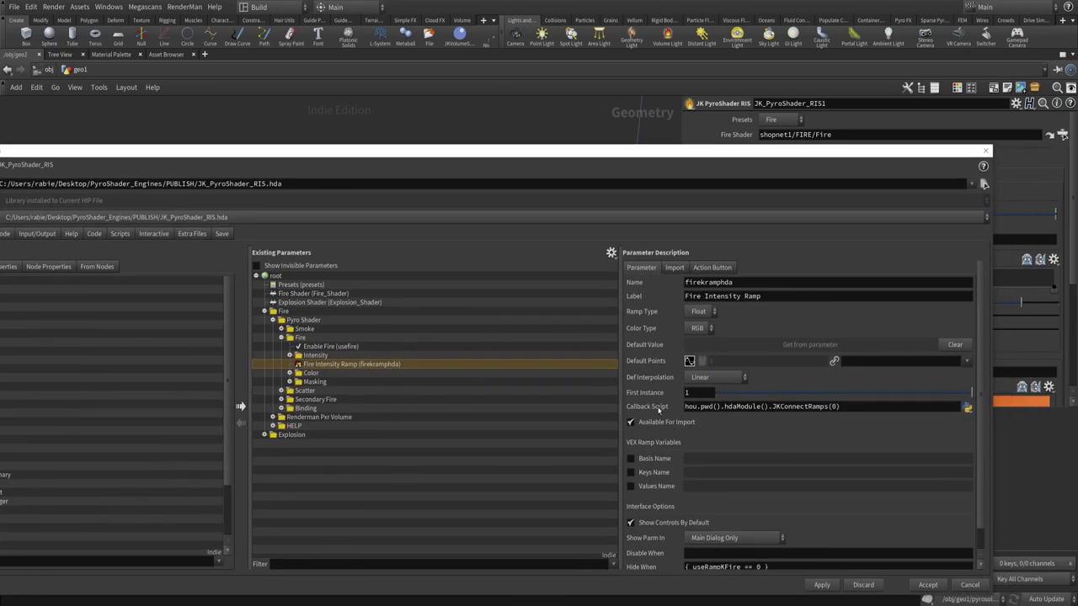
left_click_drag(873, 151, 515, 309)
- Close Type Properties and pin a floating parameter window to the FIRE shader, back at geo1
left_click(551, 306)
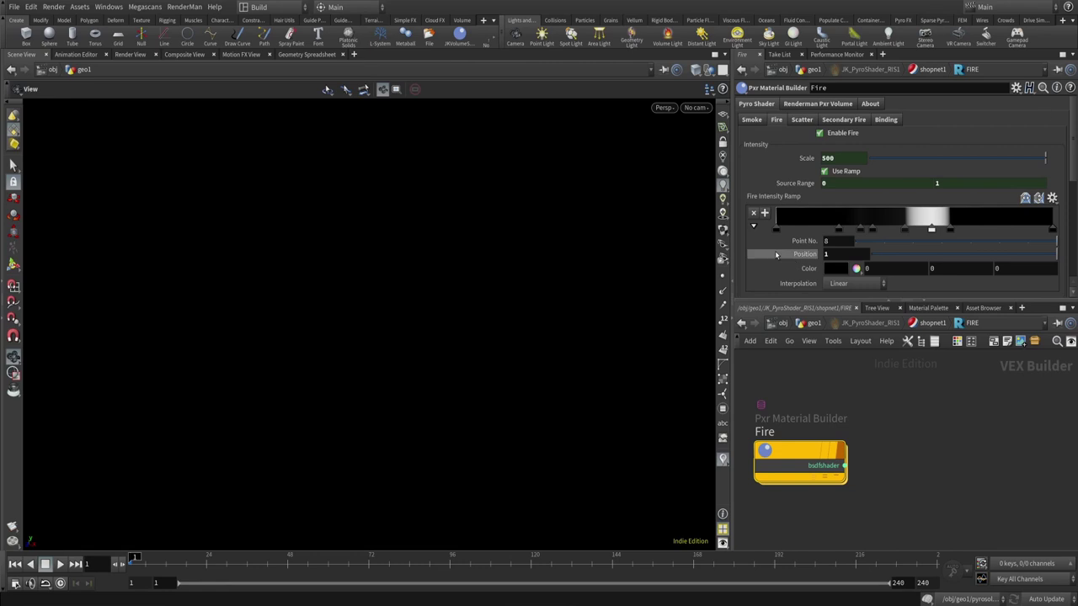
key("alt+shift+p")
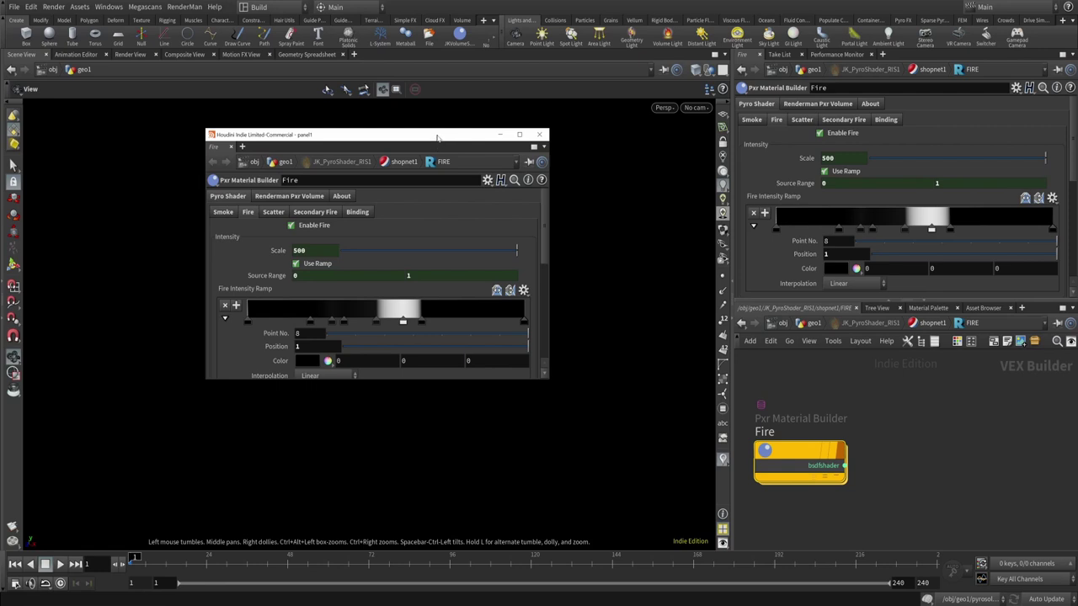
left_click_drag(437, 137, 354, 105)
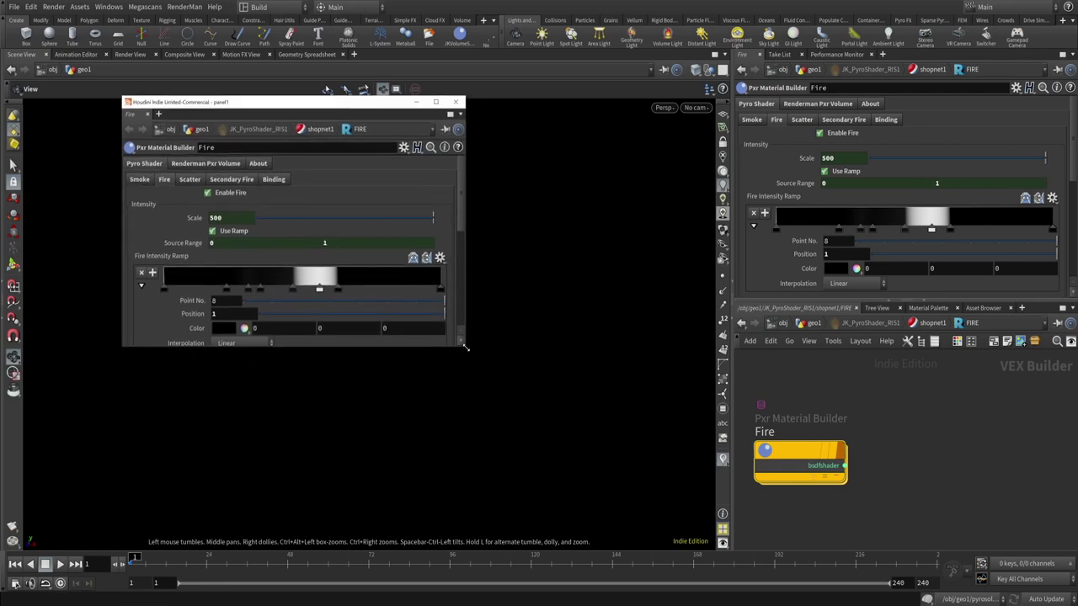
left_click_drag(465, 347, 498, 380)
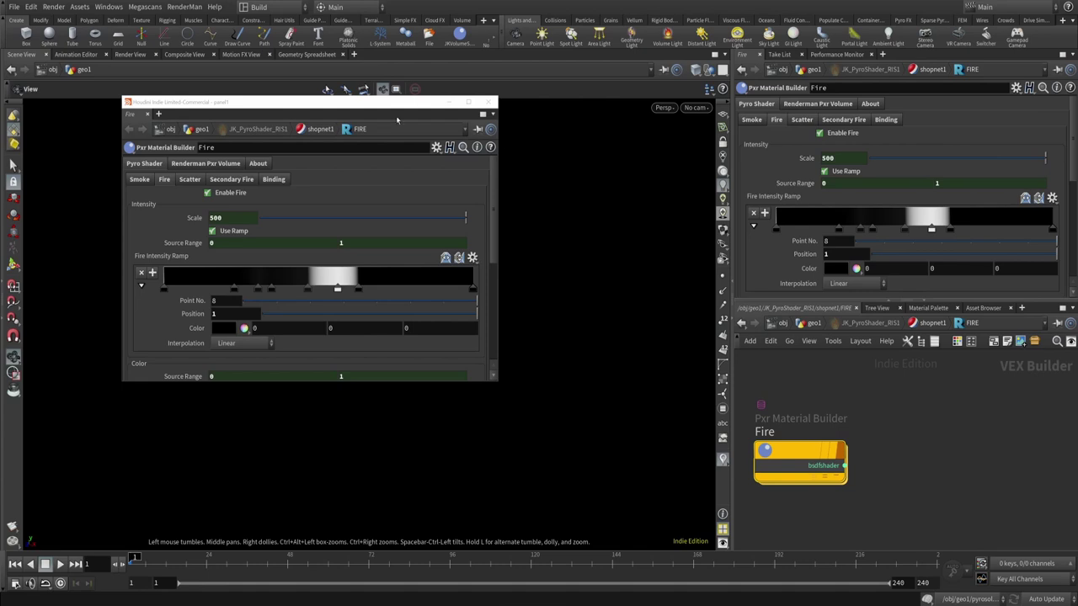
left_click(477, 129)
key("u")
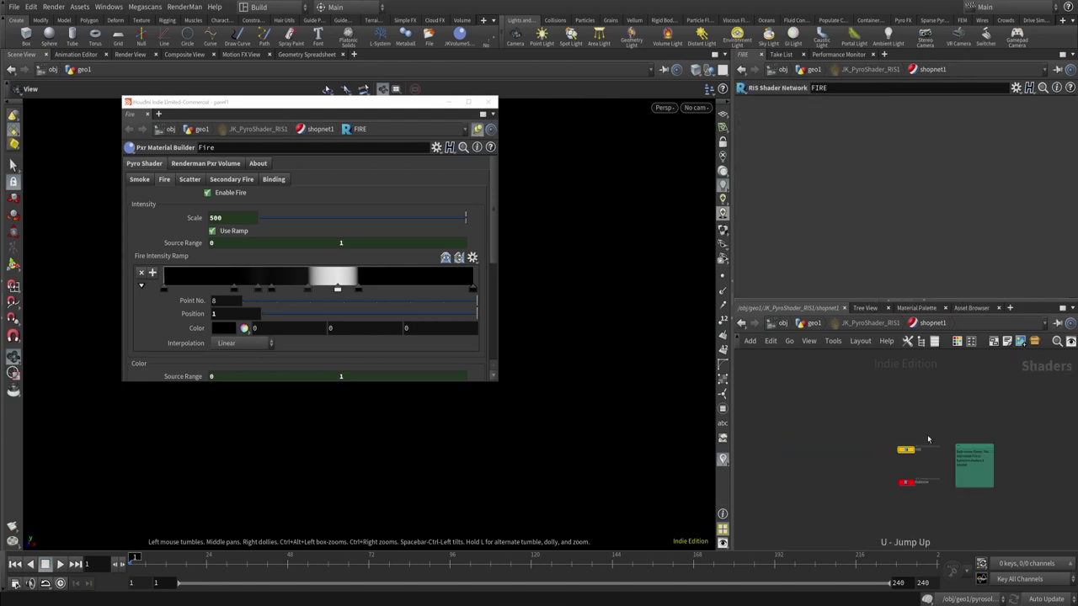
key("u")
- Reshape the Fire Intensity Ramp by moving two points and adding four new ones
left_click_drag(941, 278, 1012, 275)
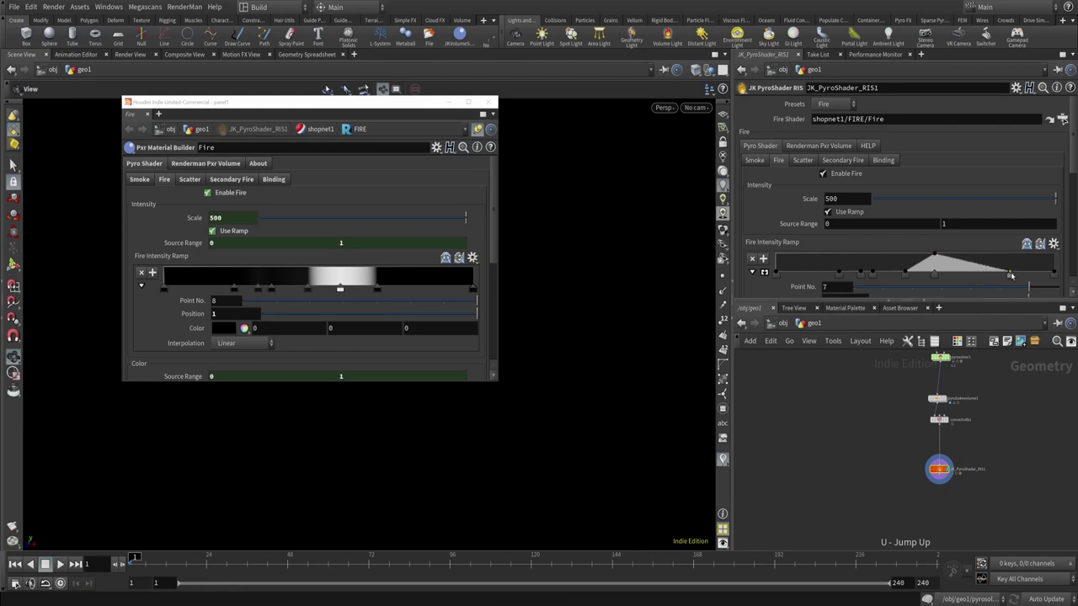
left_click(849, 278)
left_click_drag(849, 279, 781, 278)
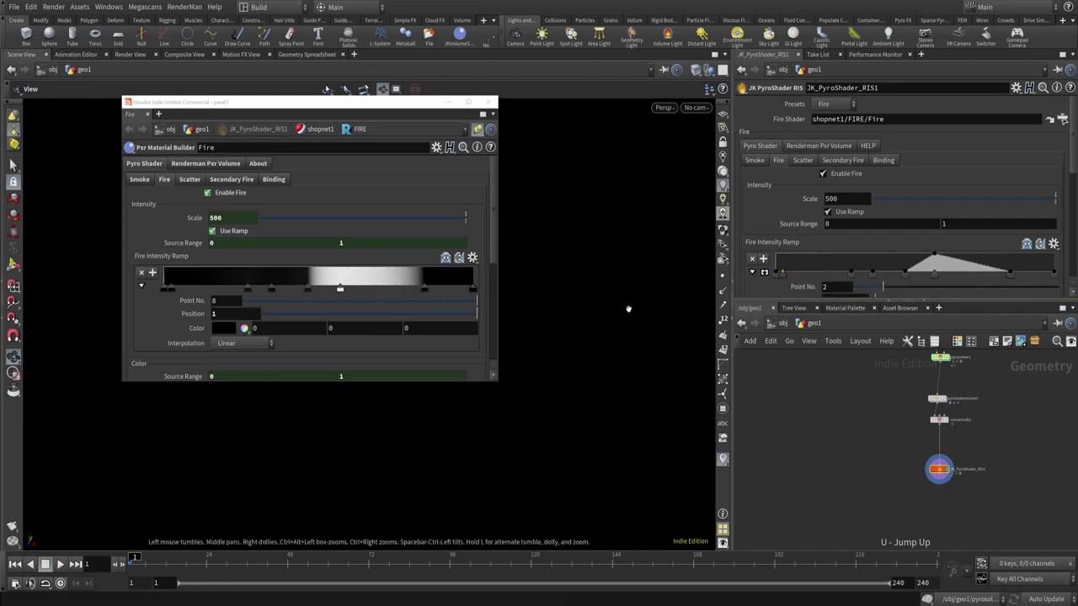
left_click(815, 257)
left_click(796, 268)
left_click(785, 267)
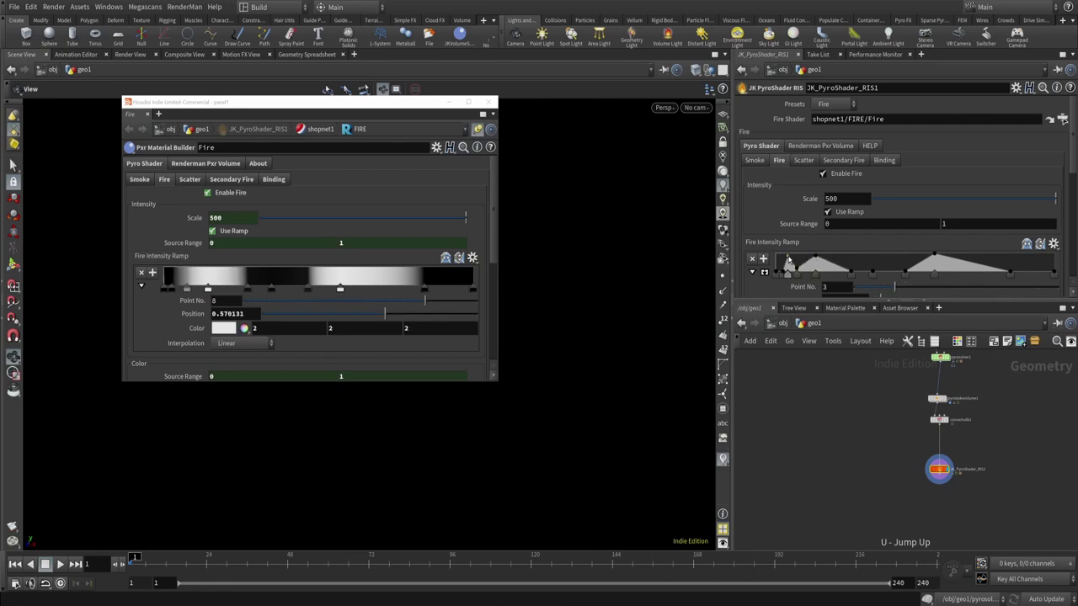
left_click(860, 269)
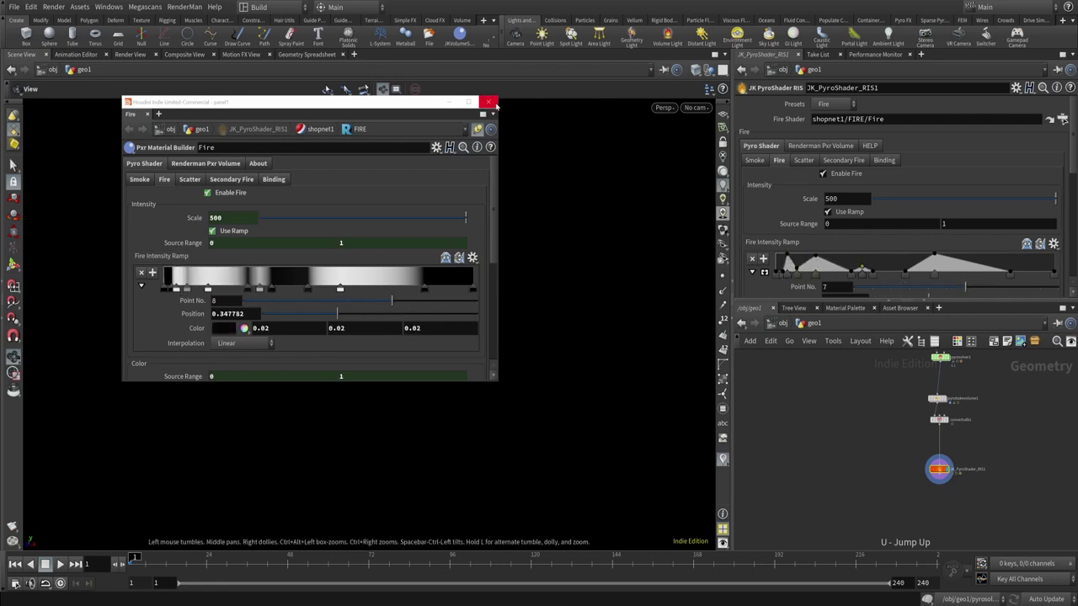
- Close the floating window and dive through JK_PyroShader_RIS1 and FIRE into the maximized material network
left_click(490, 103)
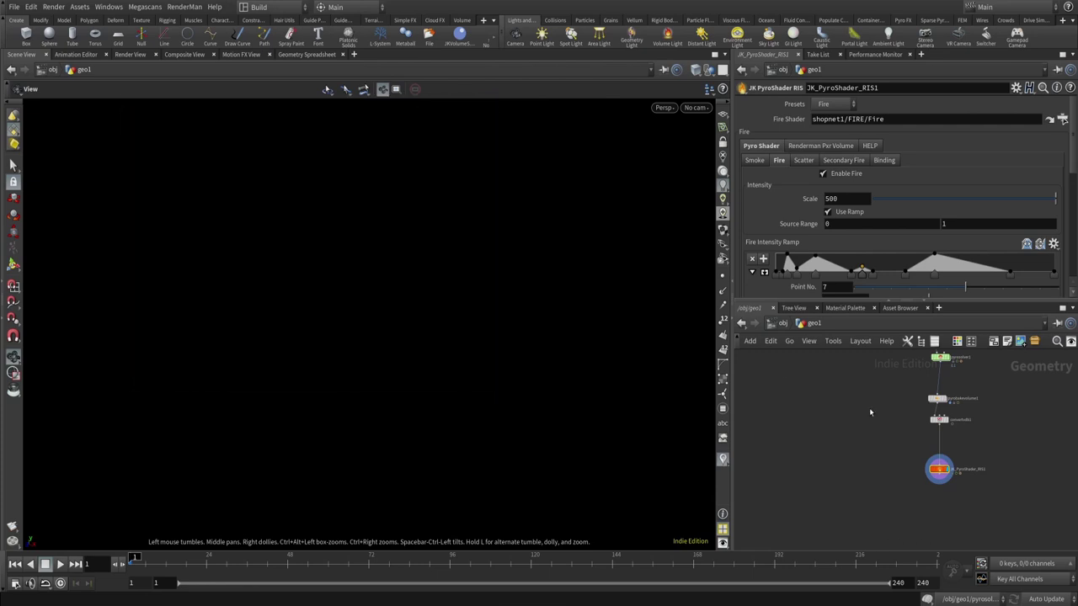
key("f")
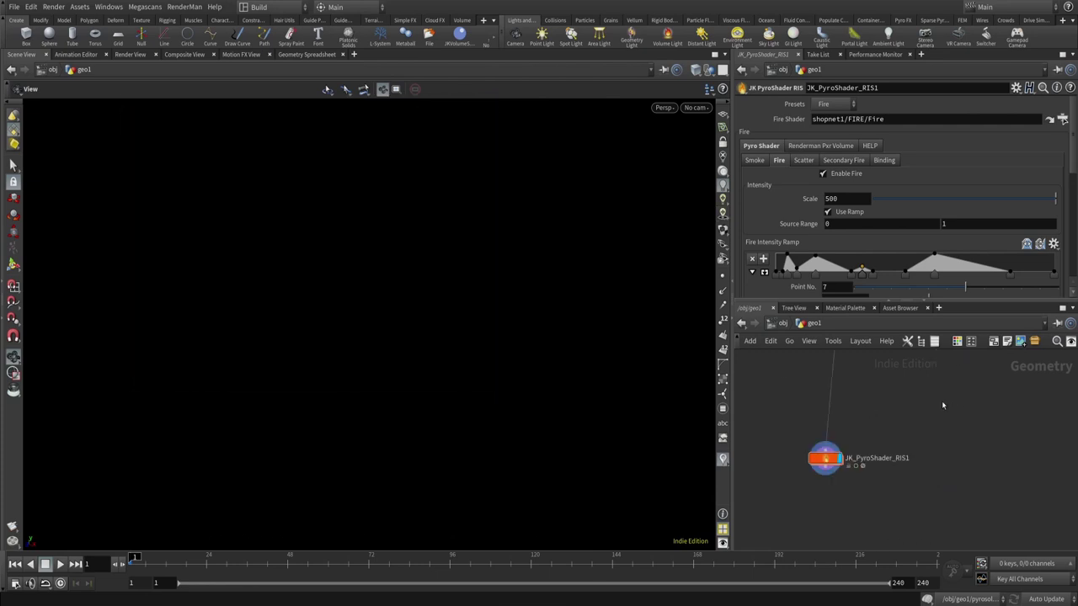
left_click_drag(825, 458, 848, 474)
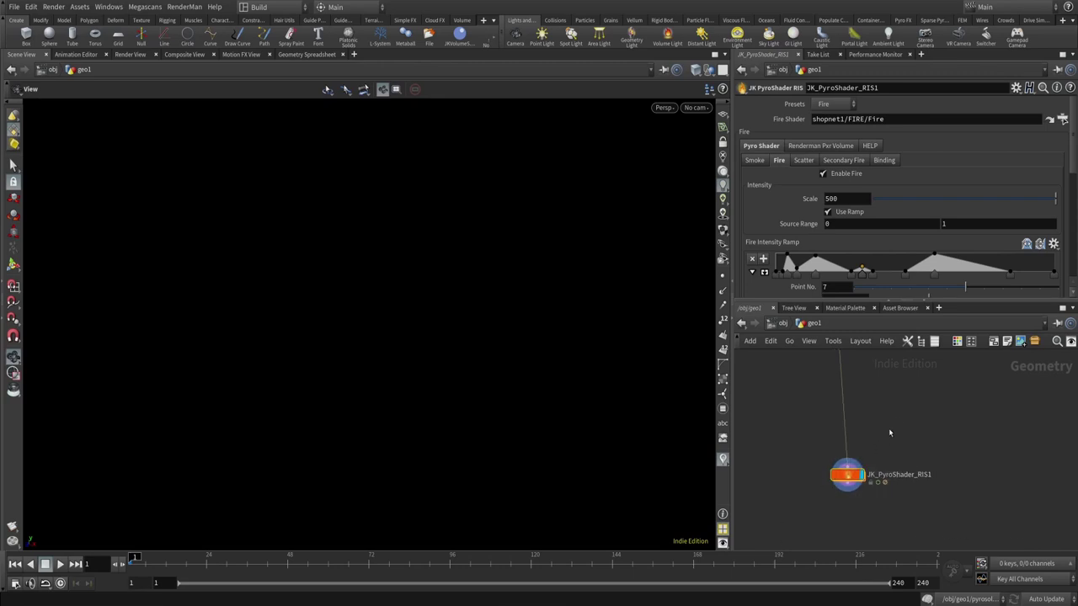
double_click(848, 474)
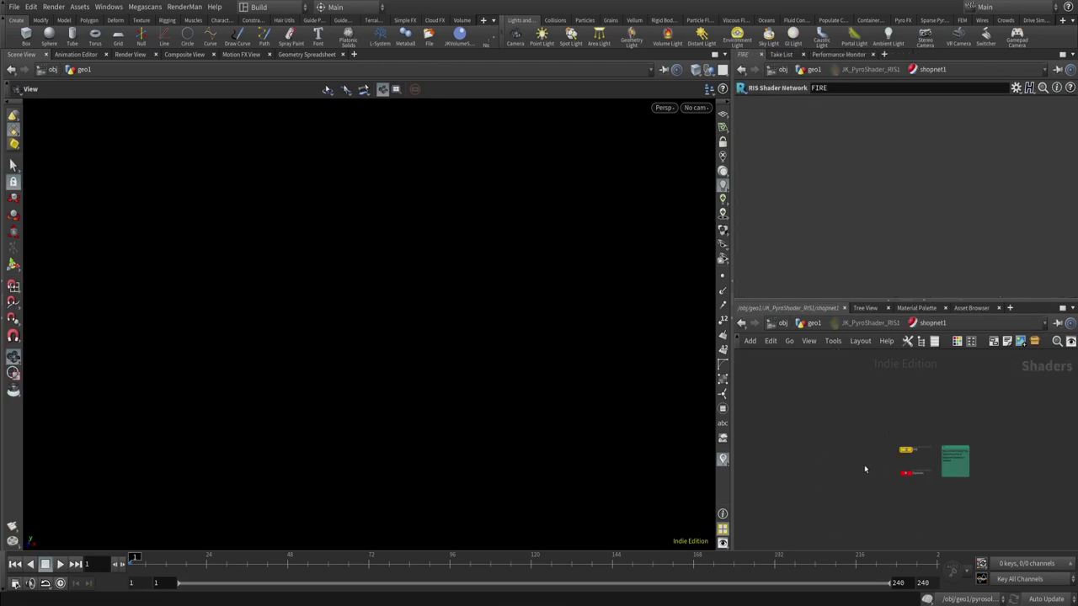
key("ctrl+b")
scroll(508, 337, "up", 5)
double_click(679, 278)
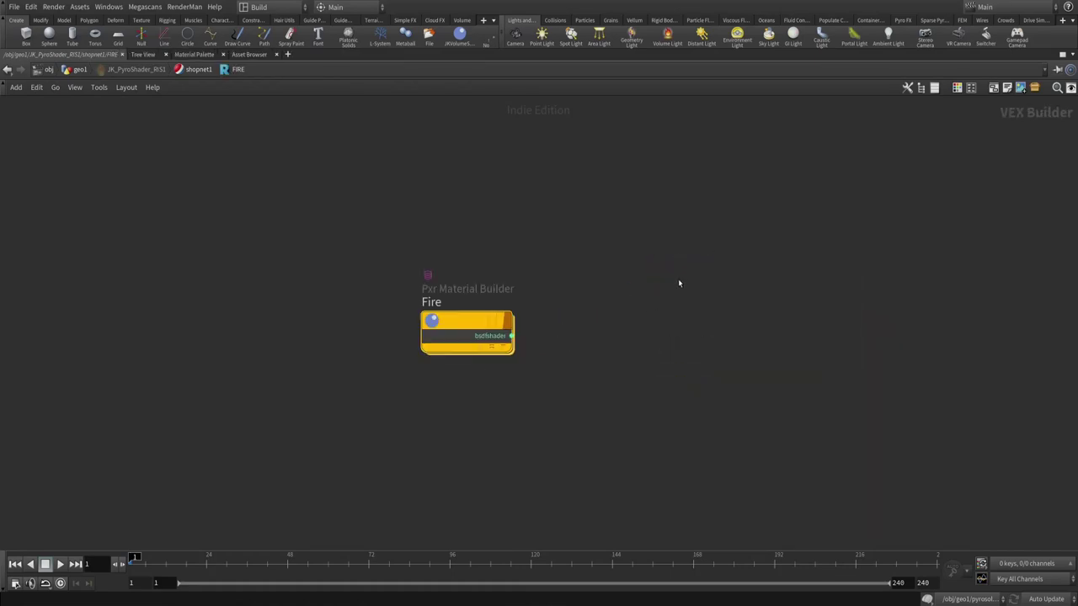
key("i")
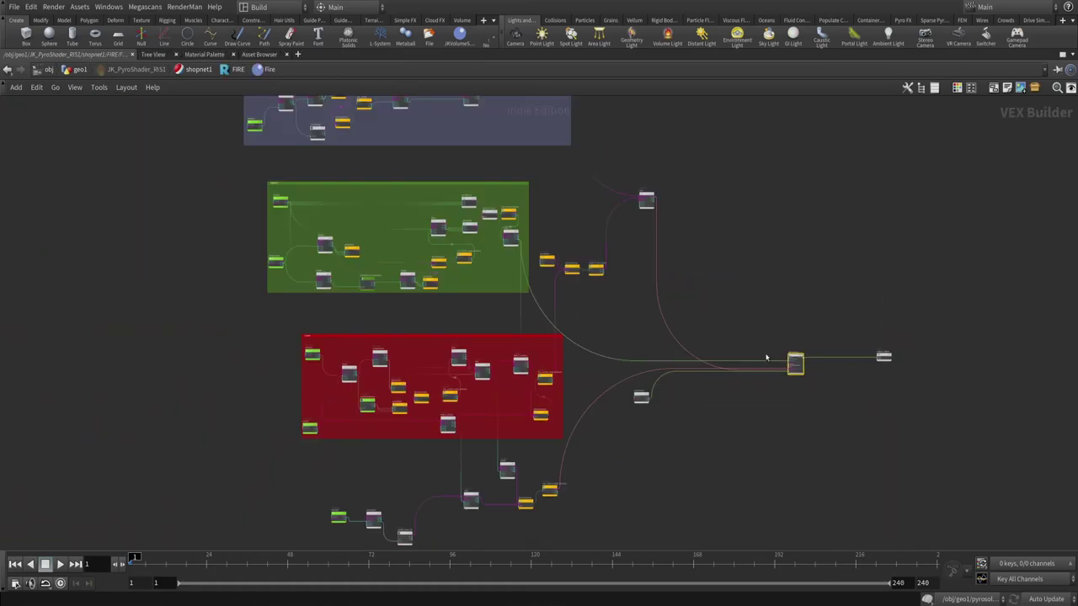
scroll(692, 362, "up", 10)
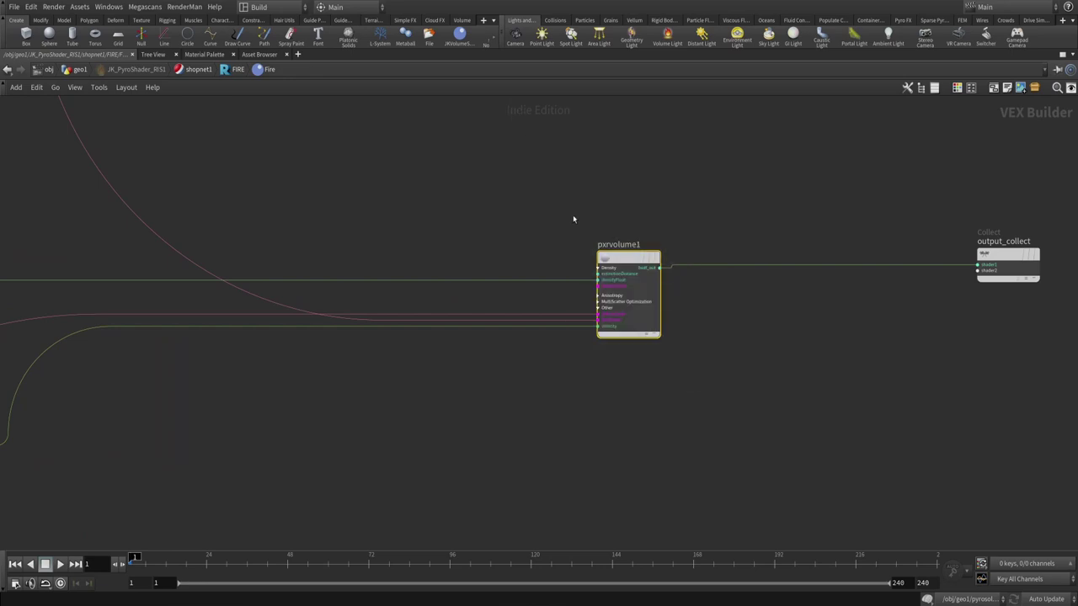
scroll(573, 219, "up", 2)
scroll(774, 452, "down", 5)
scroll(662, 349, "up", 5)
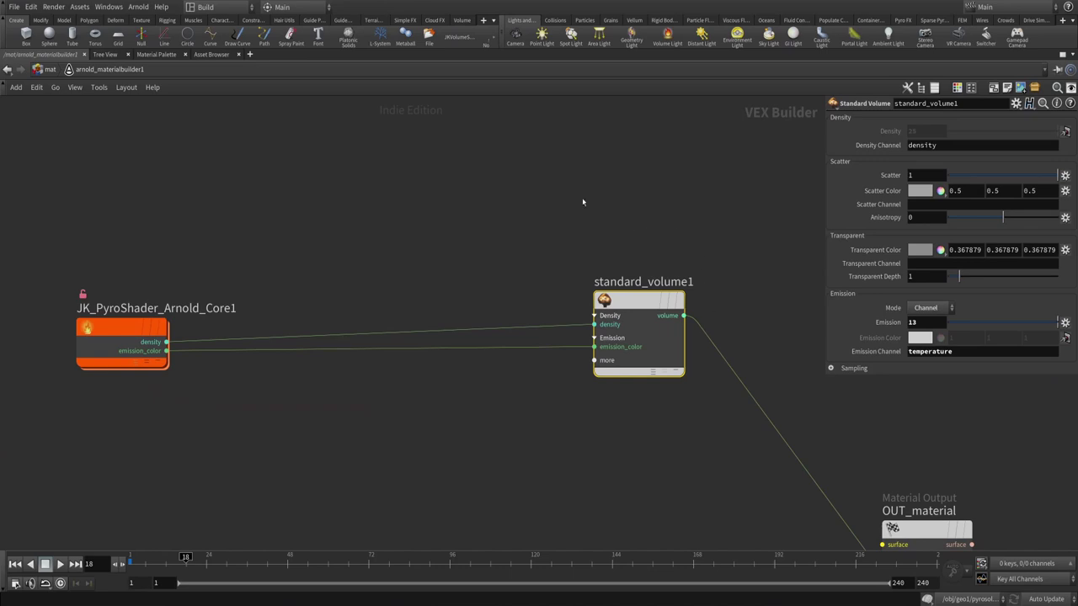
- Reposition standard_volume1 and JK_PyroShader_Arnold_Core1 in the Arnold material builder, then select standard_volume1
scroll(588, 235, "down", 3)
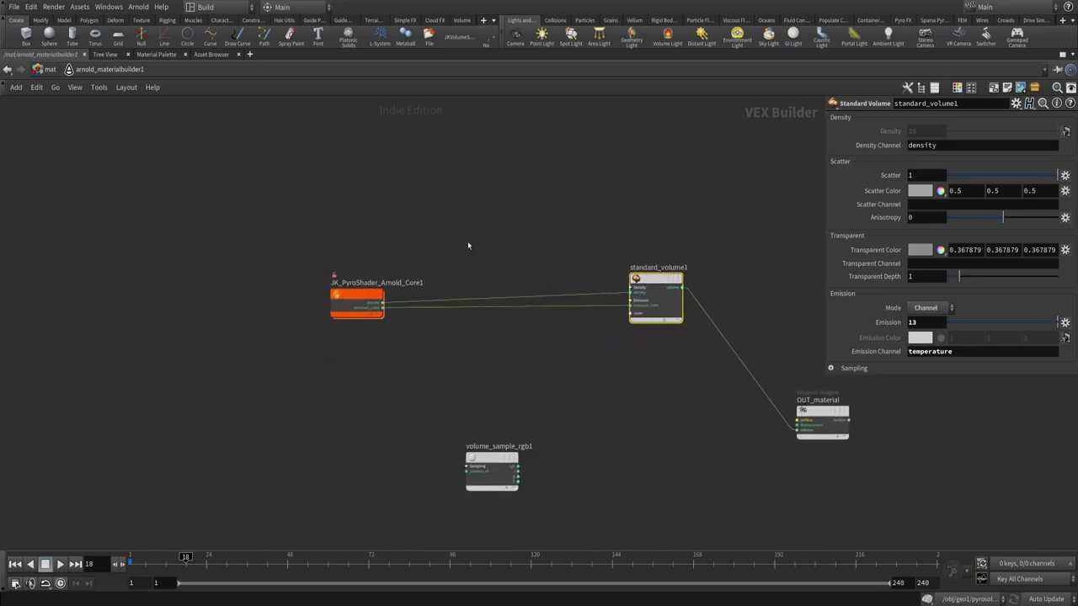
scroll(613, 221, "up", 3)
left_click_drag(613, 219, 715, 390)
left_click_drag(683, 336, 694, 370)
left_click_drag(623, 257, 722, 435)
middle_click_drag(533, 273, 618, 255)
left_click_drag(446, 180, 329, 369)
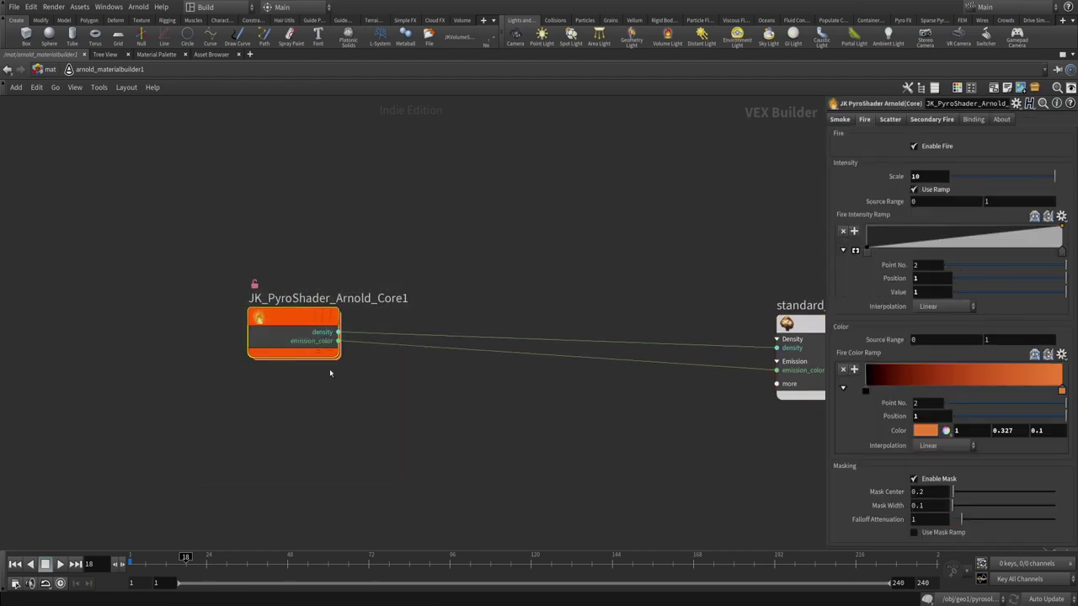
left_click_drag(303, 314, 292, 339)
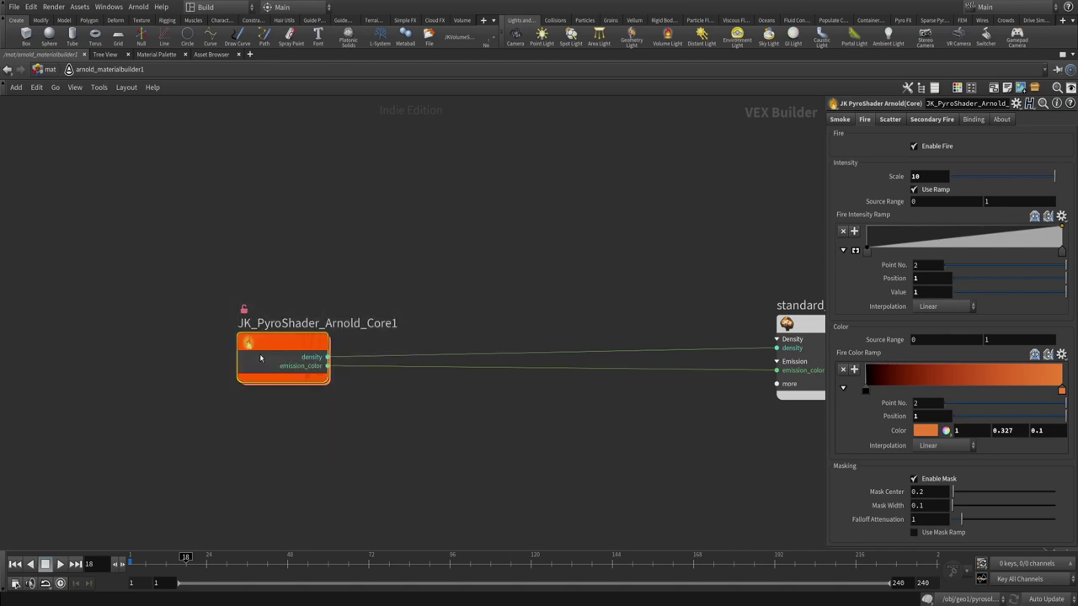
middle_click_drag(355, 342, 513, 310)
left_click(632, 341)
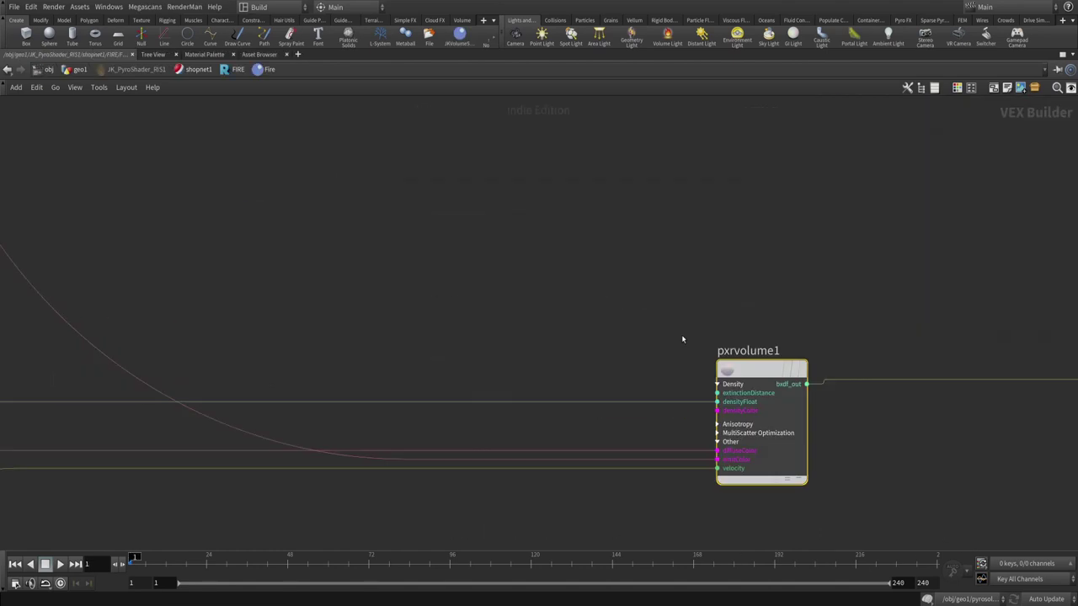
- Return to geo1, restore the pane layout, and show JK_PyroShader_RIS1's Scatter settings
scroll(789, 313, "down", 8)
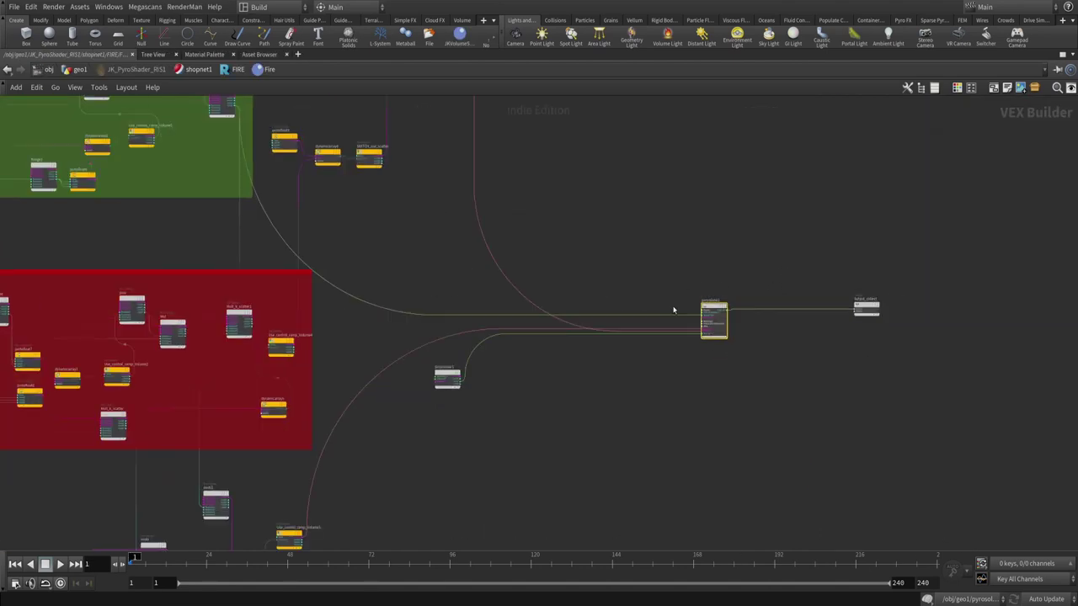
scroll(709, 292, "up", 3)
scroll(774, 353, "down", 8)
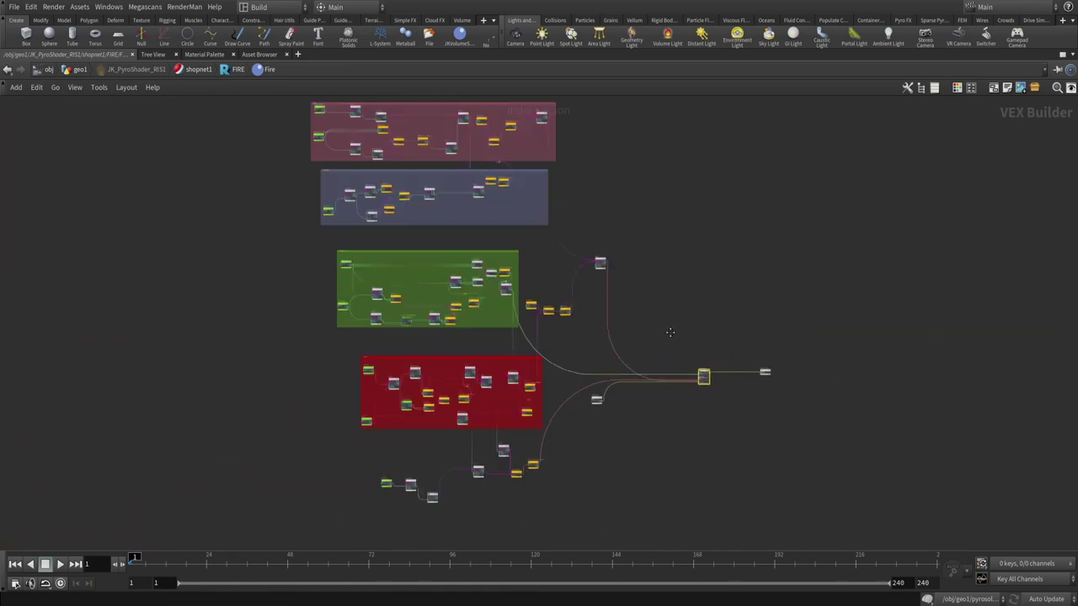
key("u")
key("u")
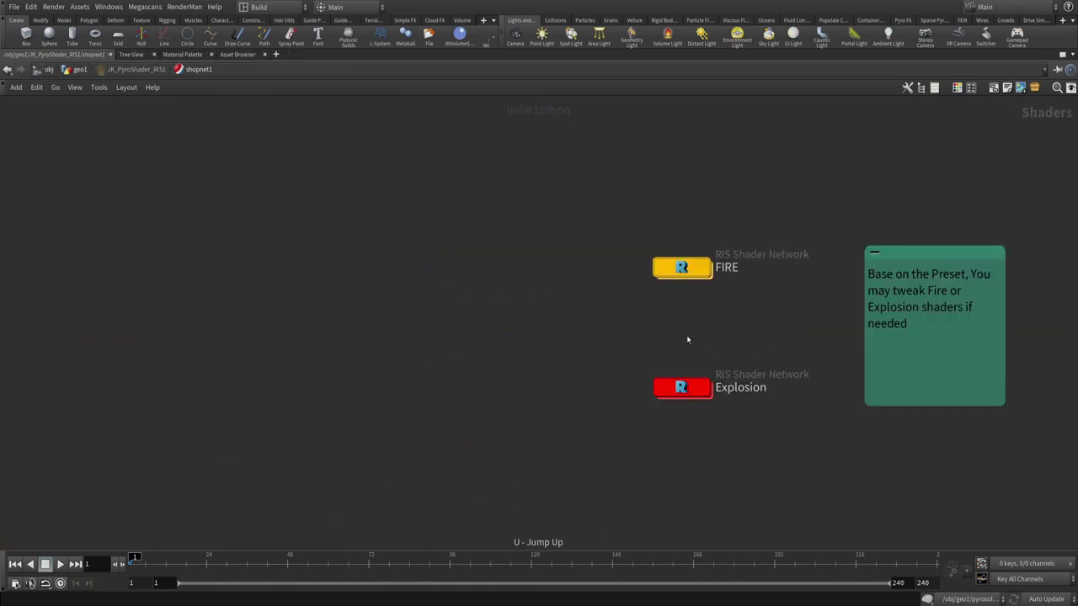
key("u")
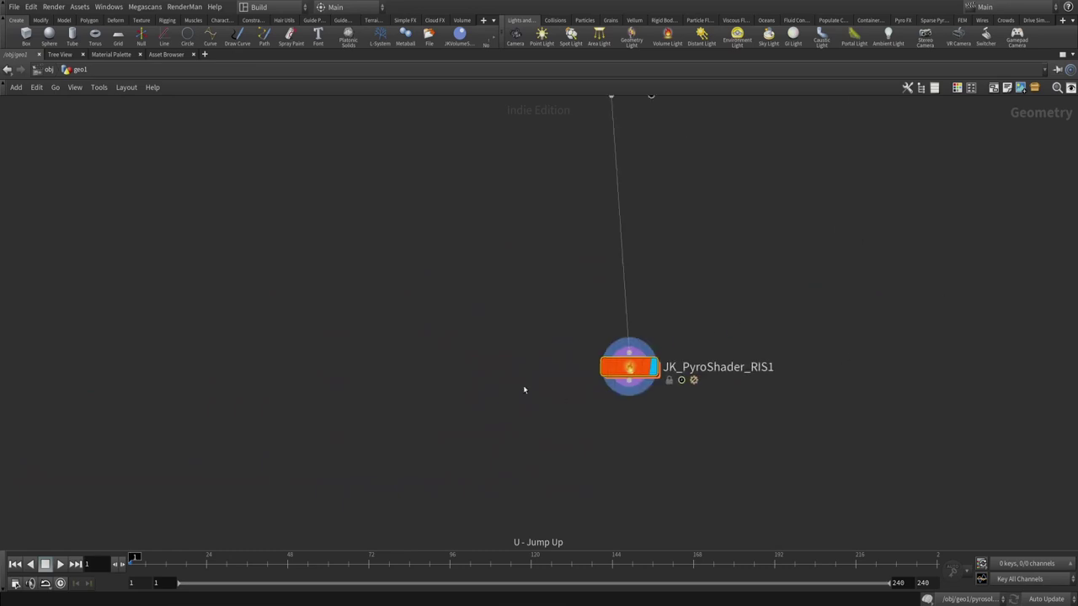
key("ctrl+b")
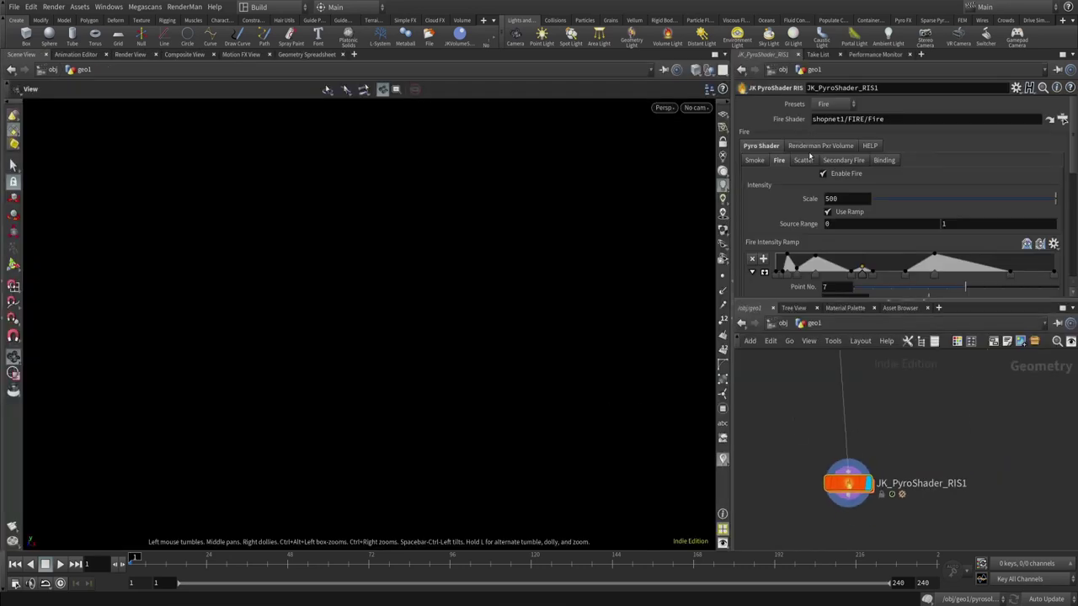
left_click(806, 159)
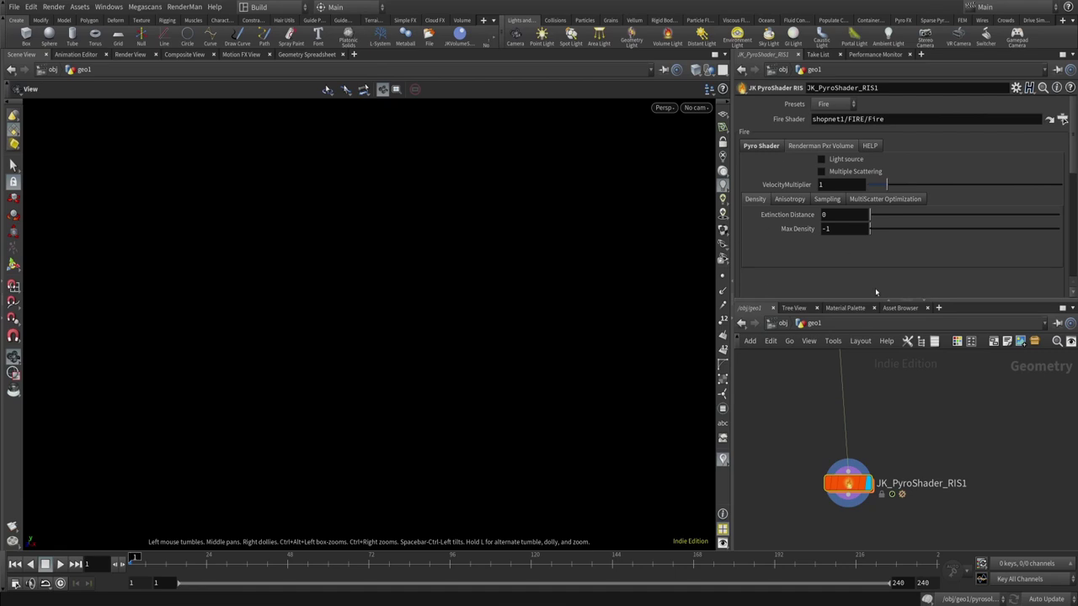
- Dive into the FIRE material builder to frame pxrvolume1, then return to geo1
key("i")
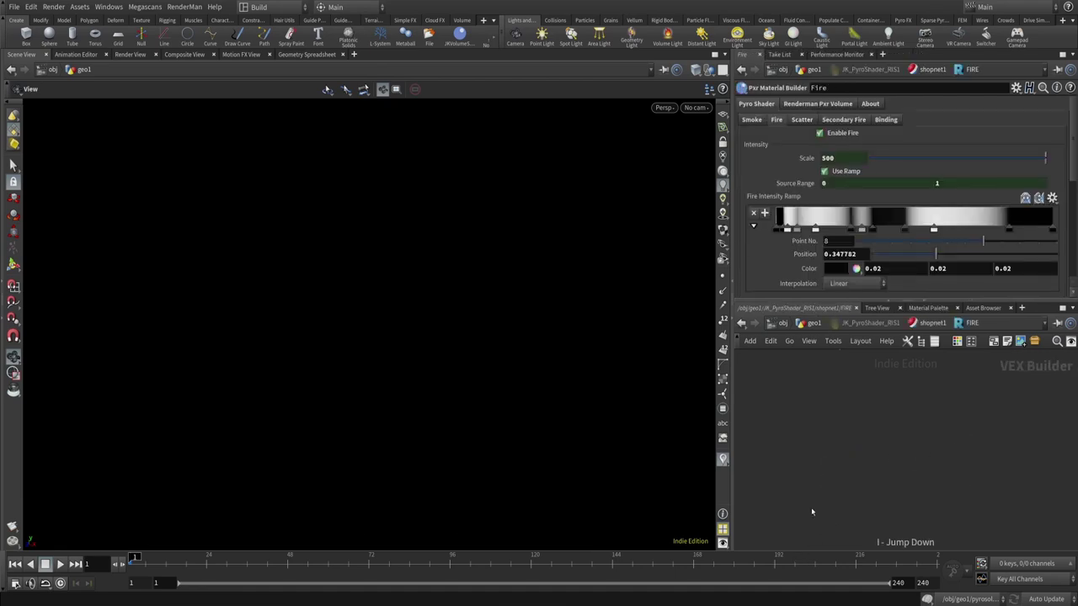
key("h")
key("i")
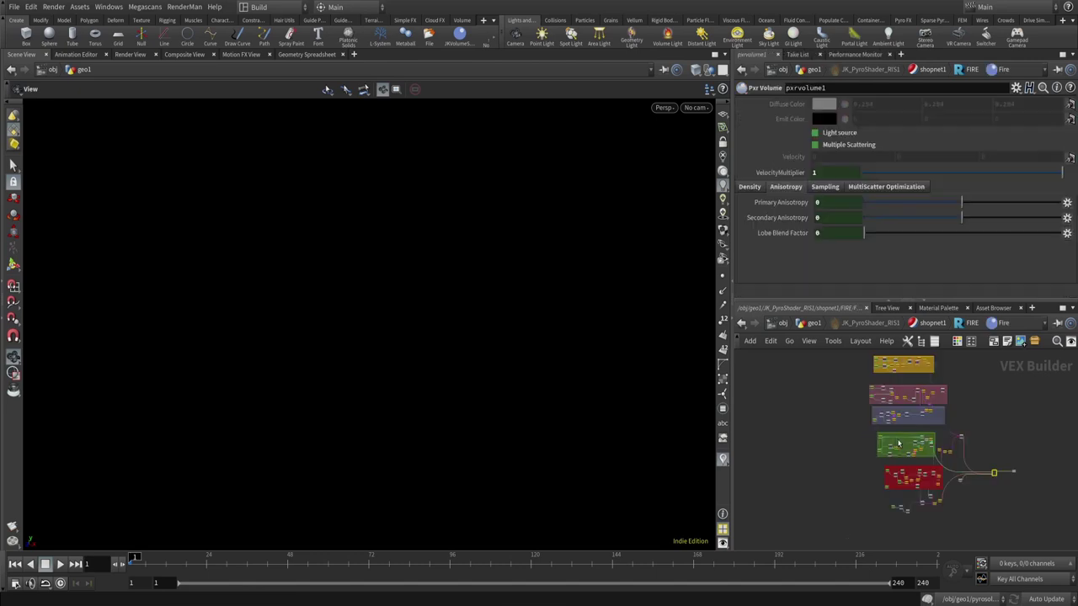
key("f")
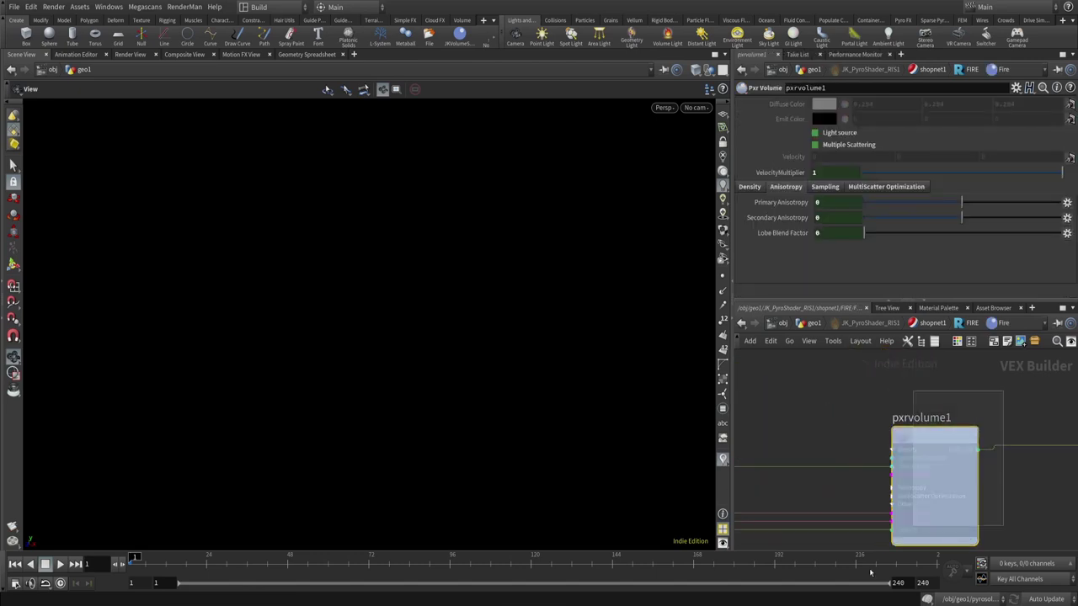
key("u")
key("u")
key("u")
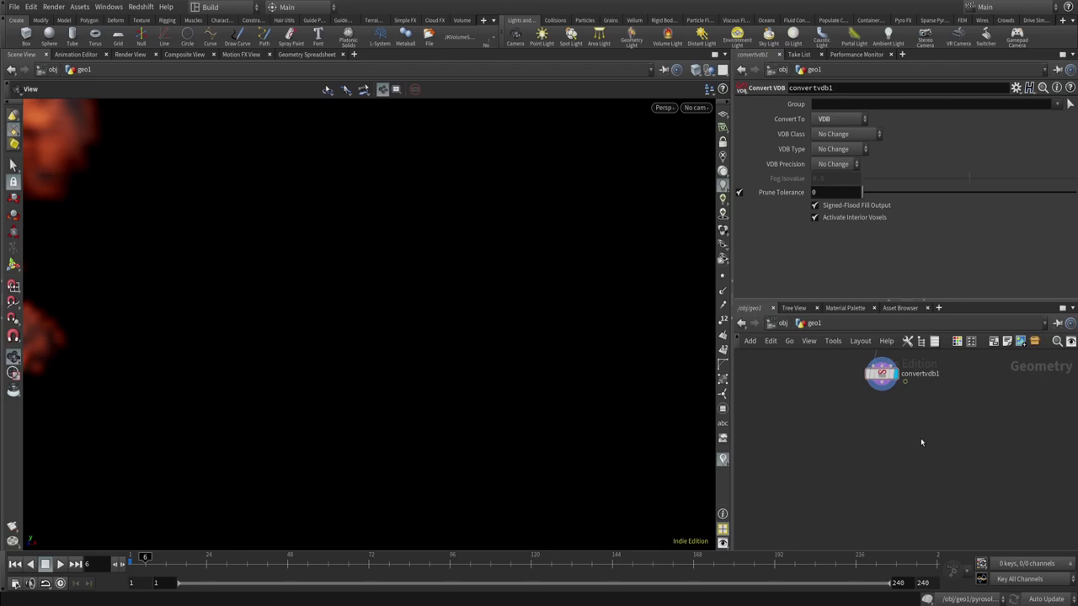
- Install the JK_PyroShader_RS.hda asset library
left_click(80, 7)
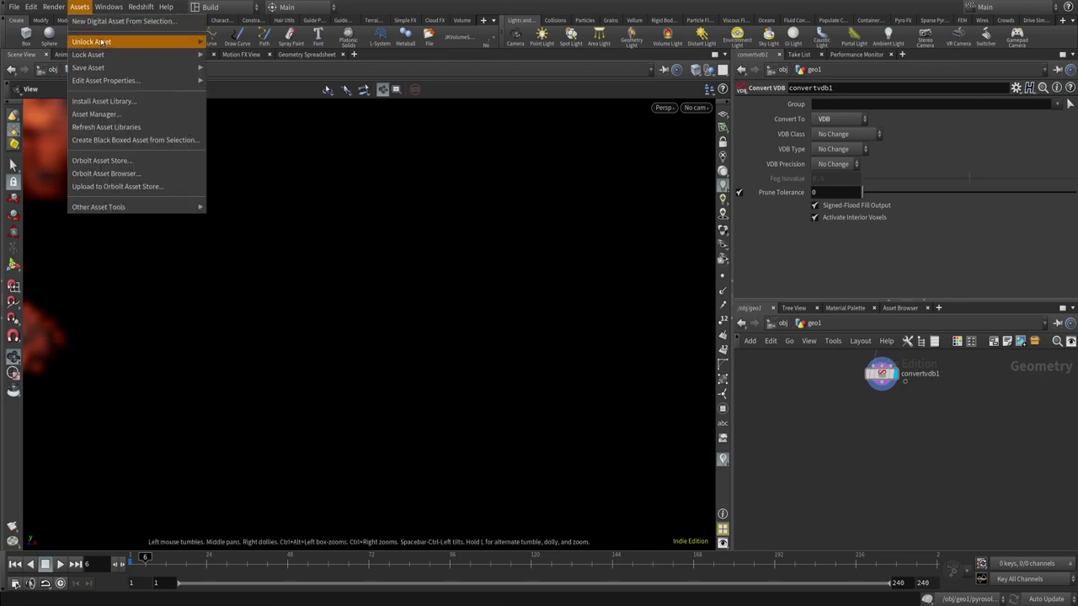
mouse_move(107, 57)
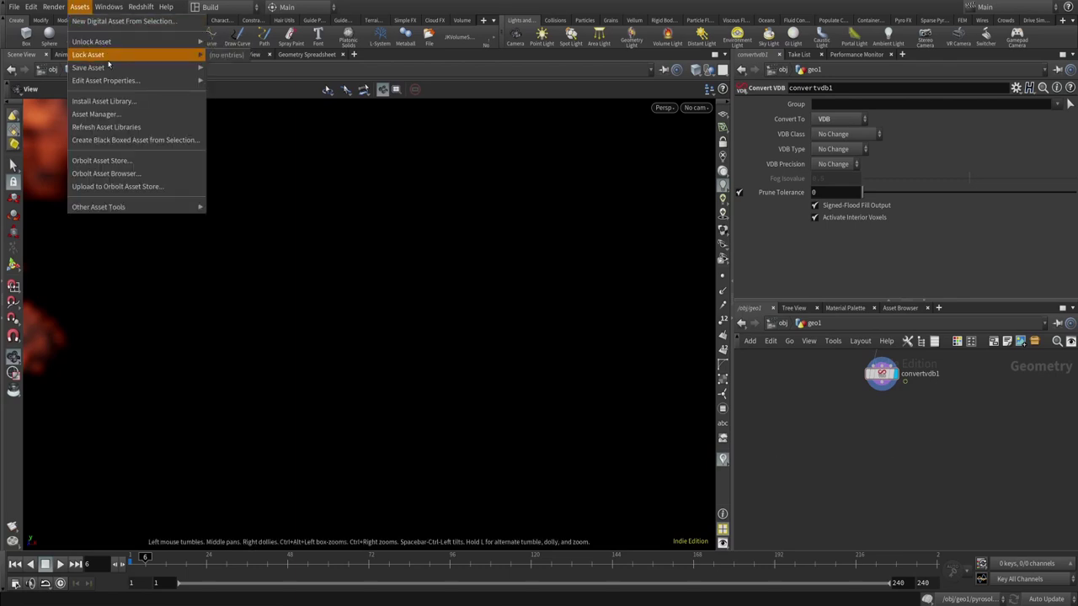
left_click(104, 101)
left_click_drag(130, 7, 511, 258)
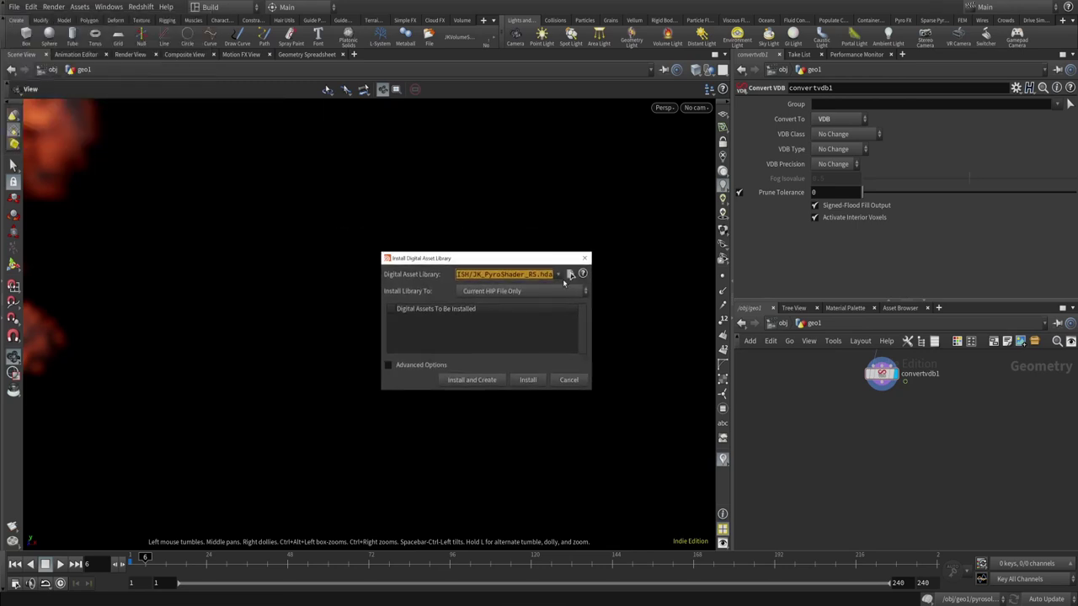
left_click(570, 274)
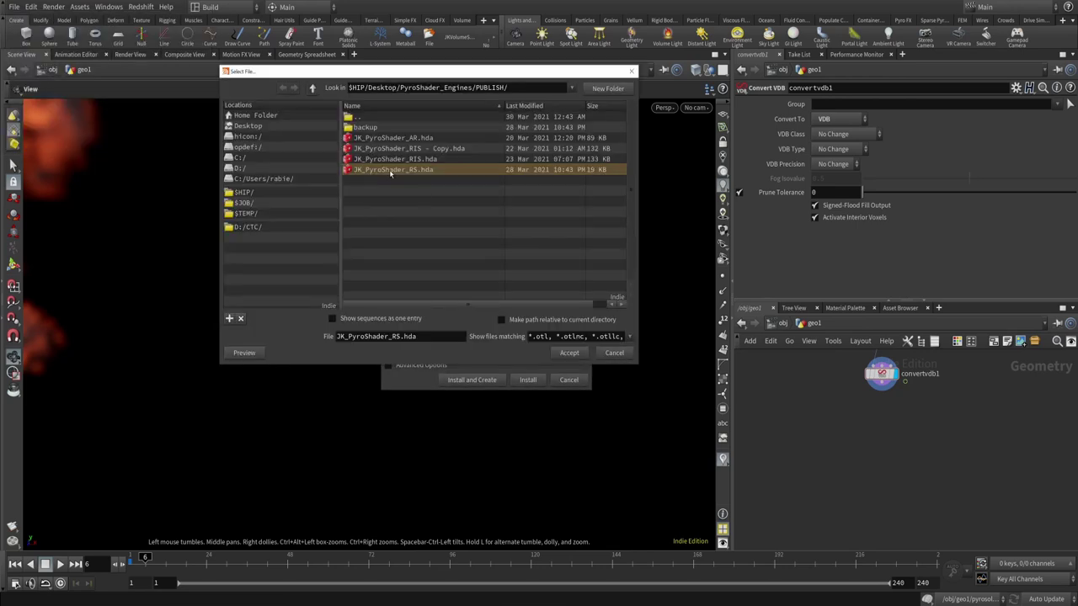
left_click(573, 353)
left_click(523, 380)
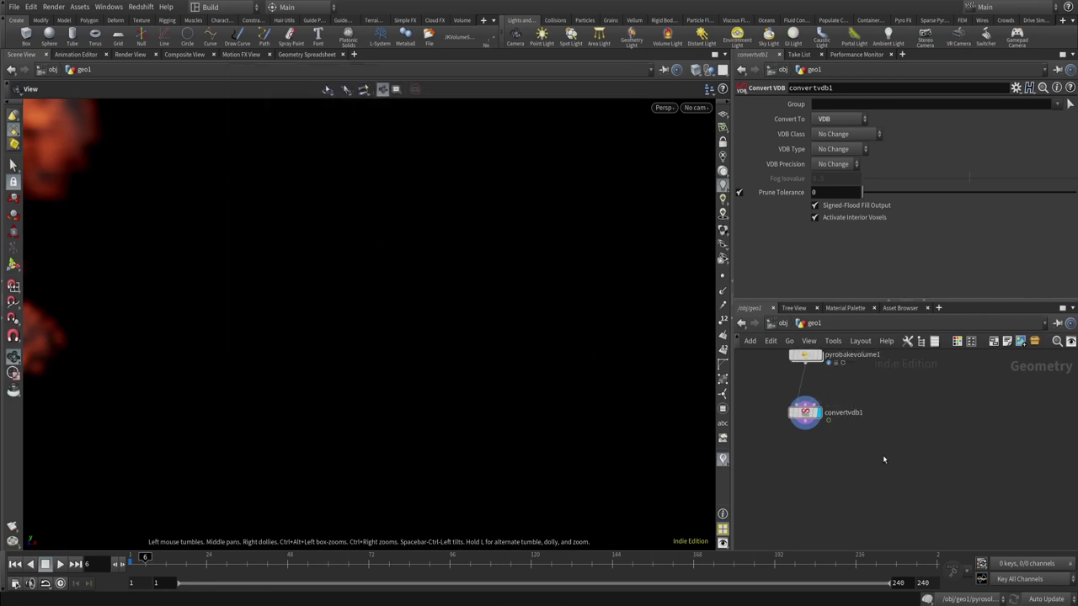
- Add a JK PyroShader RS node found by searching 'jk', placed below convertvdb1
key("Tab")
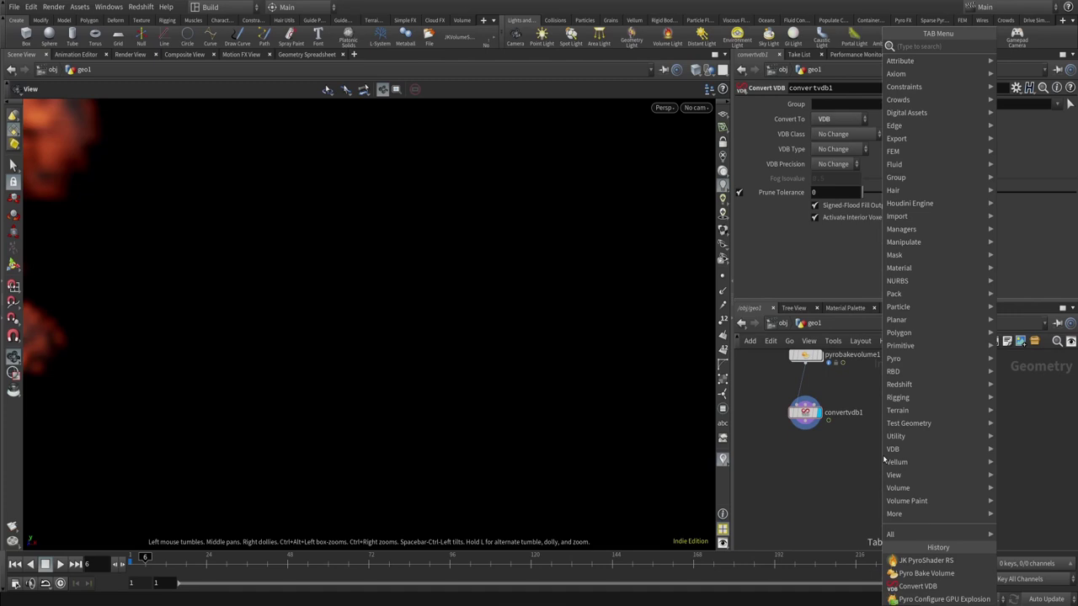
type("jk")
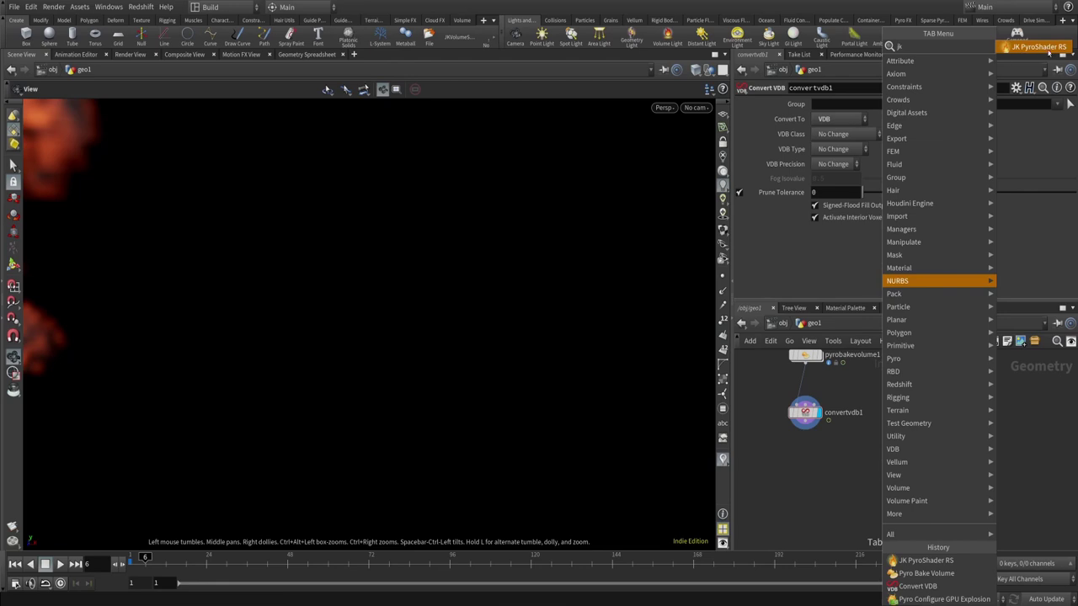
left_click(1039, 47)
left_click(805, 490)
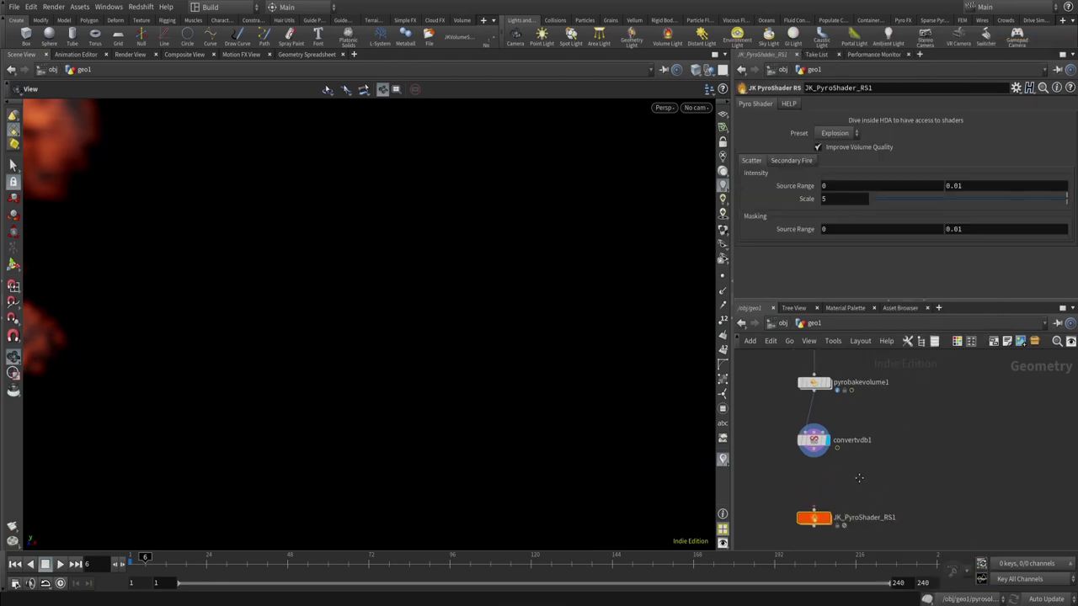
left_click_drag(831, 494, 827, 511)
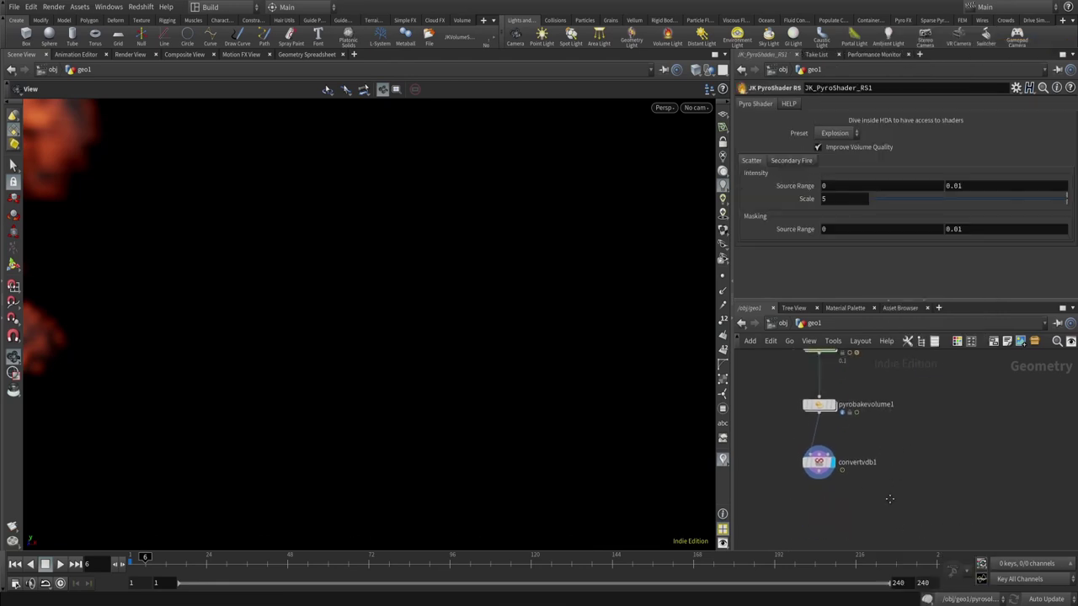
- Space out the pyro node chain and wire convertvdb1 into JK_PyroShader_RS1
left_click_drag(865, 415, 859, 436)
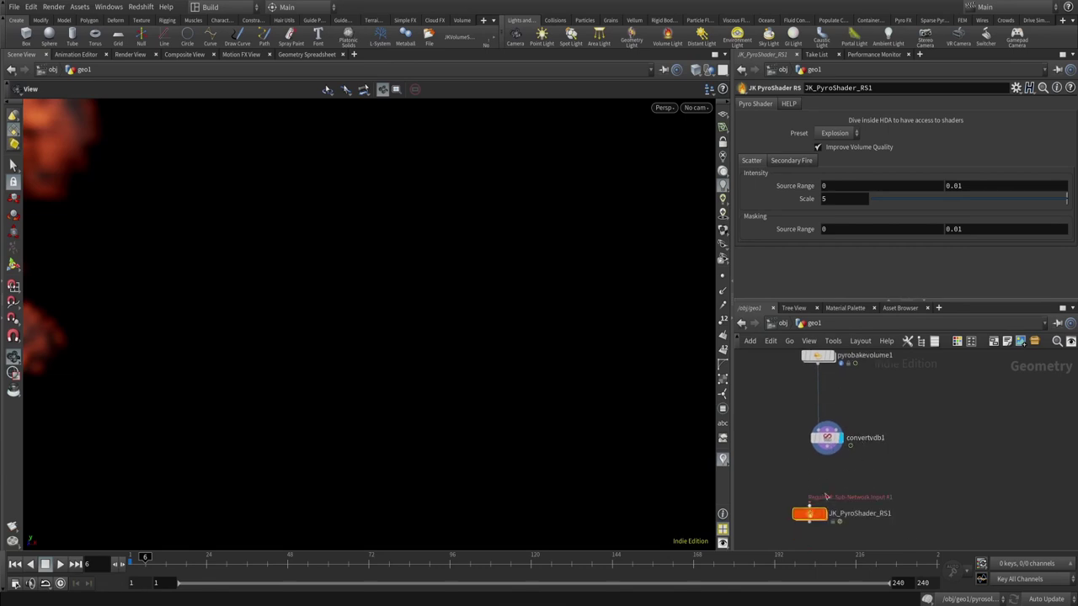
middle_click_drag(859, 453, 859, 510)
left_click(814, 413)
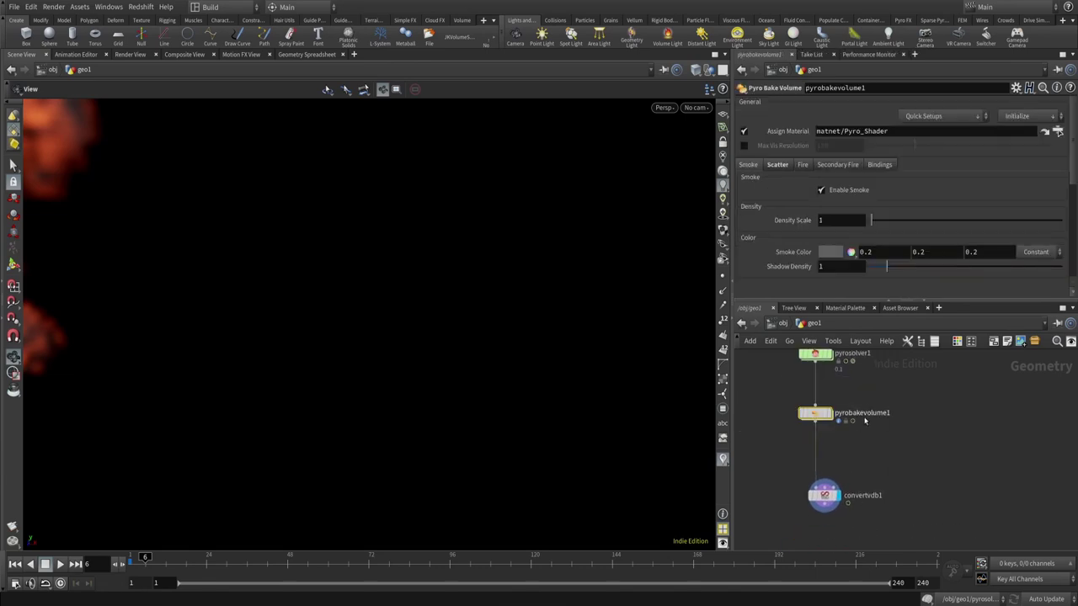
middle_click(825, 495)
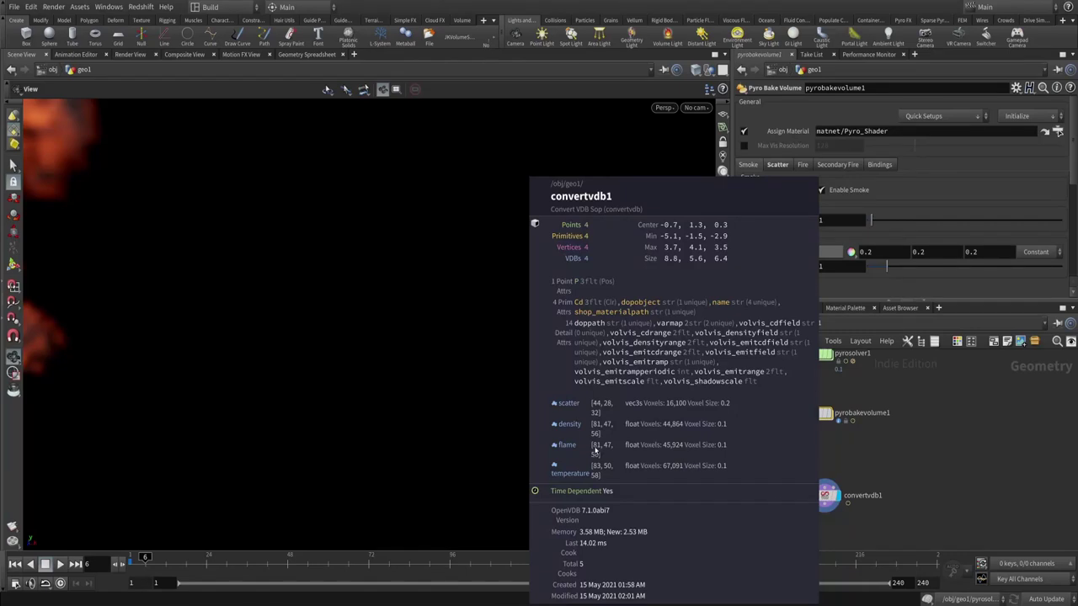
middle_click_drag(851, 539, 850, 455)
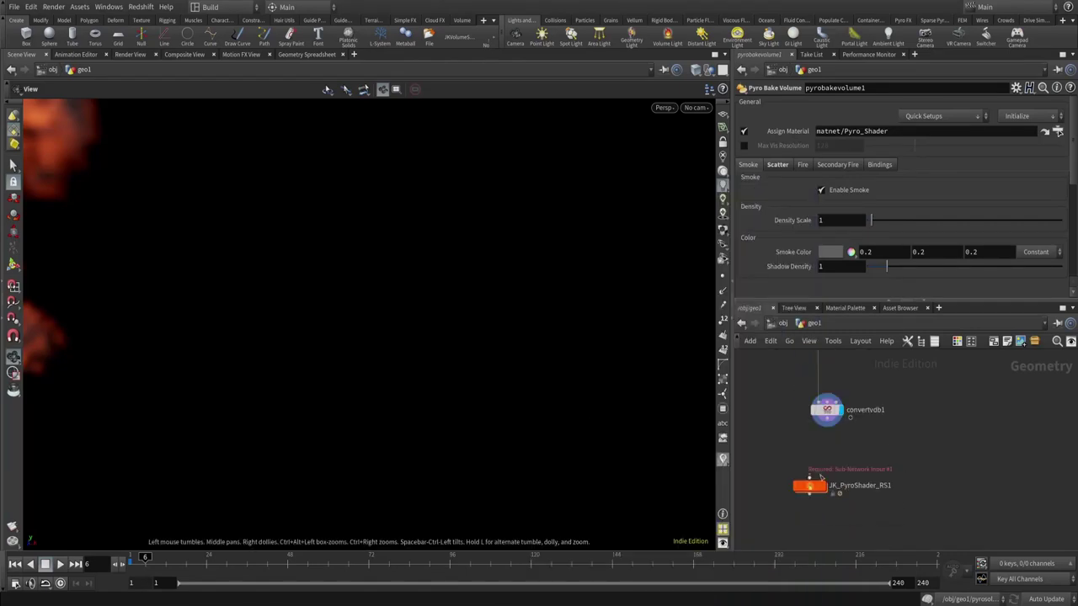
left_click_drag(814, 488, 830, 500)
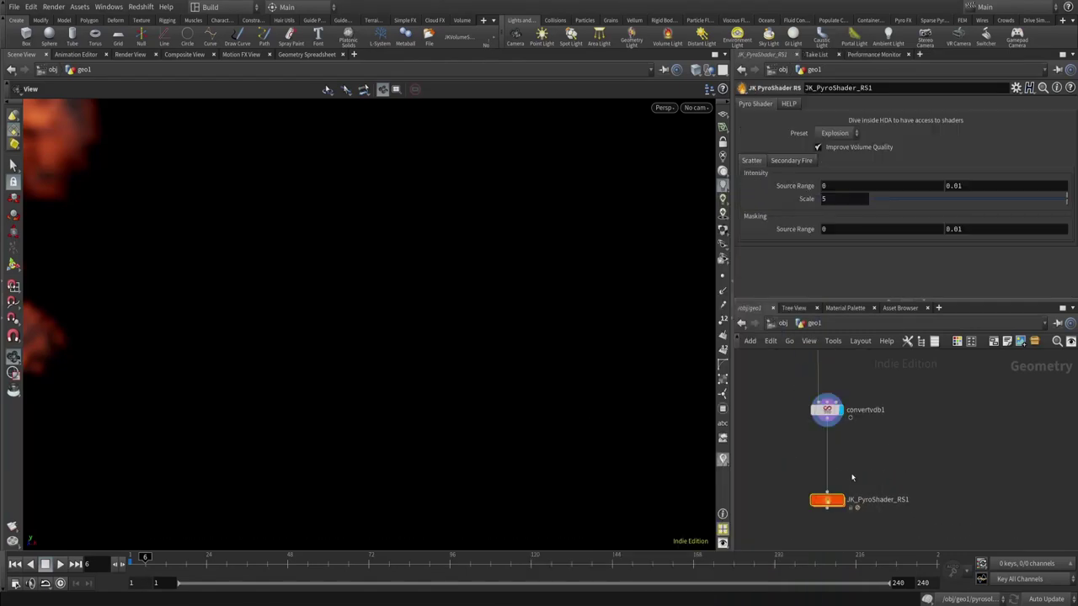
scroll(851, 479, "up", 2)
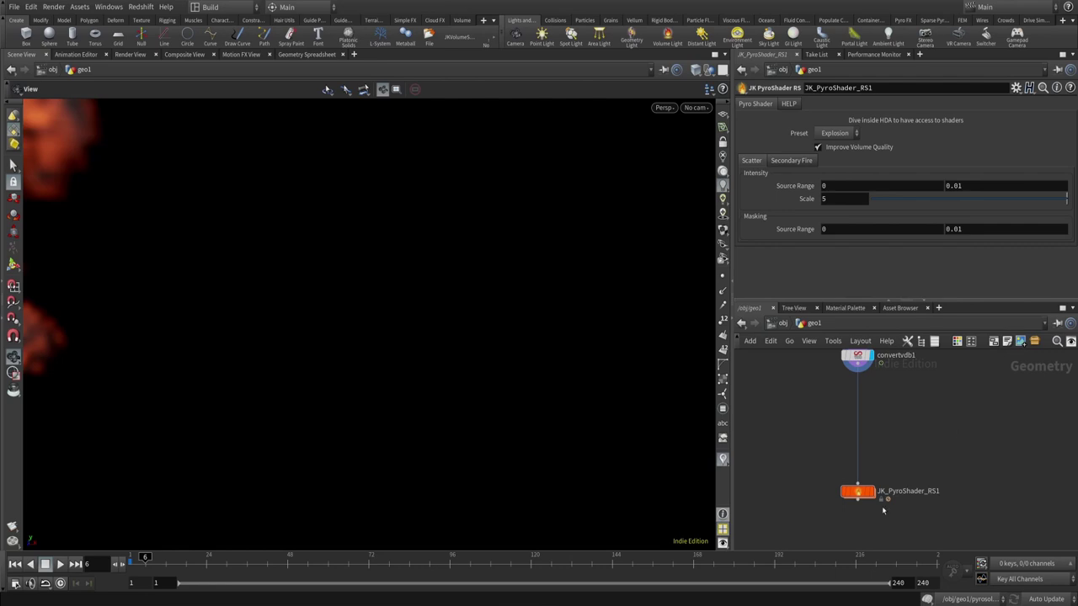
- Dive into JK_PyroShader_RS1's Explosion network and centre the RS_VOLUME_EXPLOSION node
double_click(858, 491)
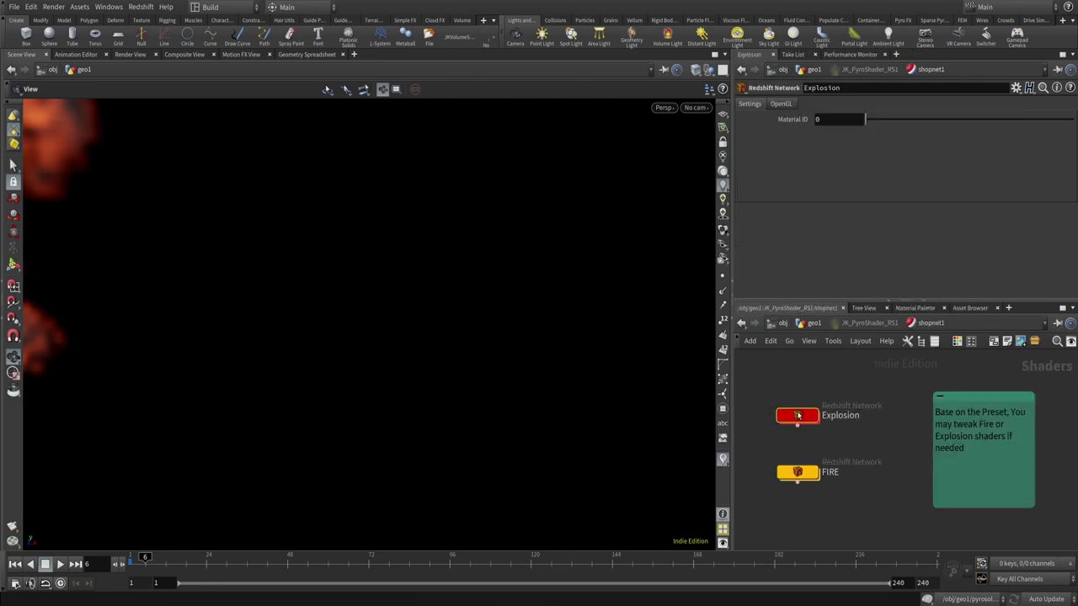
double_click(798, 415)
left_click_drag(870, 383, 768, 546)
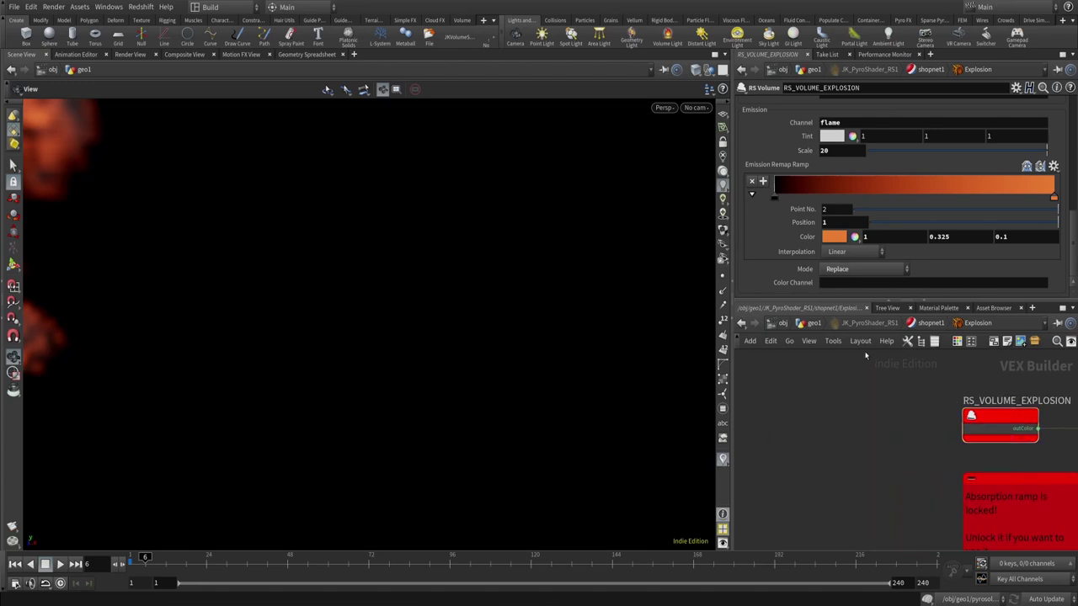
left_click_drag(839, 381, 812, 461)
middle_click_drag(961, 403, 902, 410)
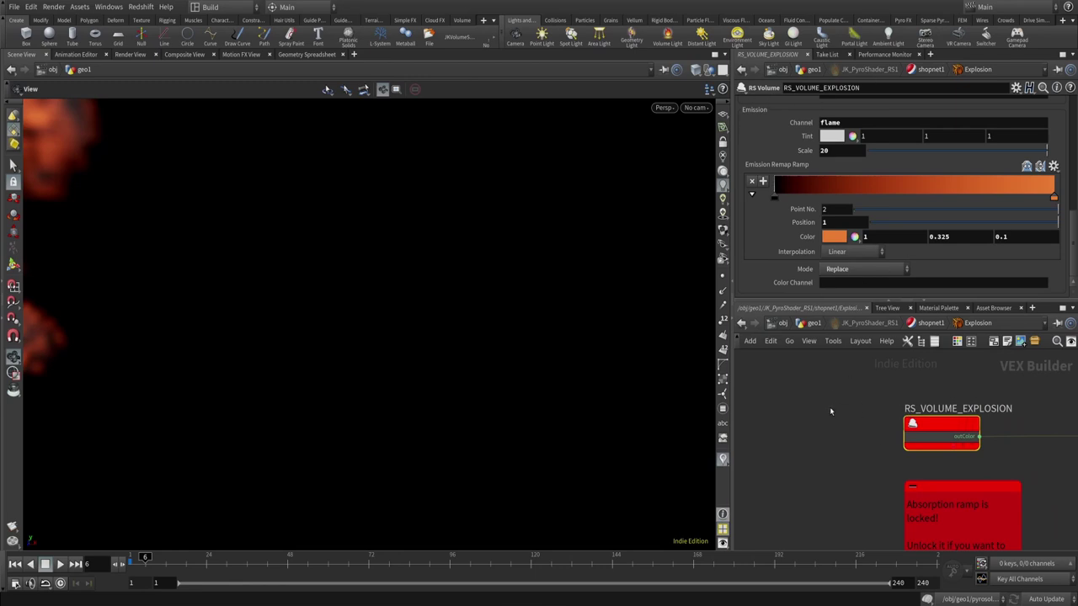
mouse_move(934, 431)
- Make JK_PyroShader_RS1's contents editable and frame its inner nodes, including vdbresample2 with Voxel Scale 2
key("u")
key("u")
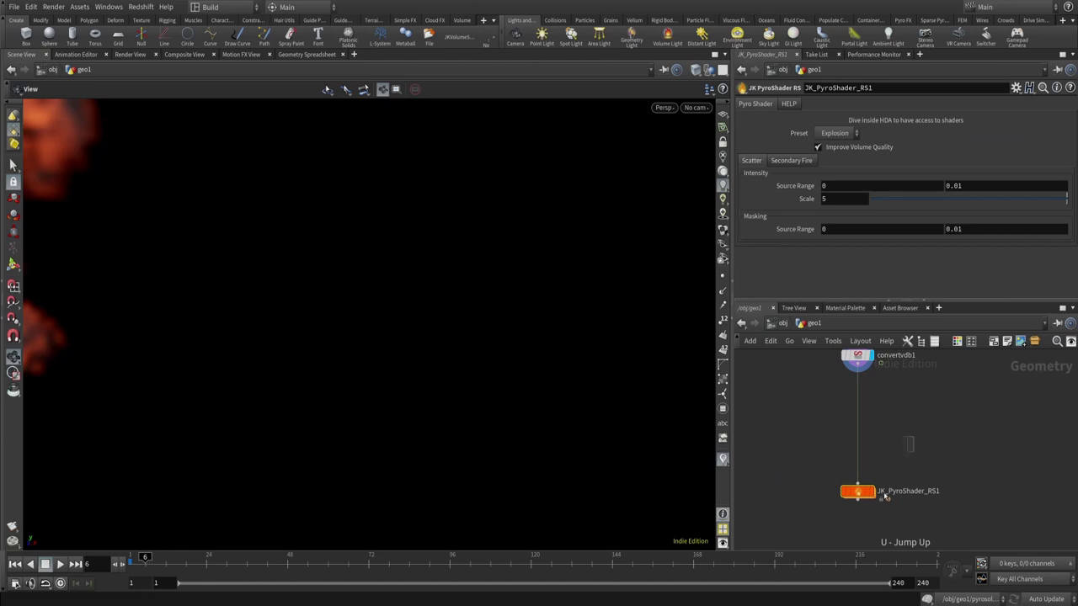
right_click(861, 494)
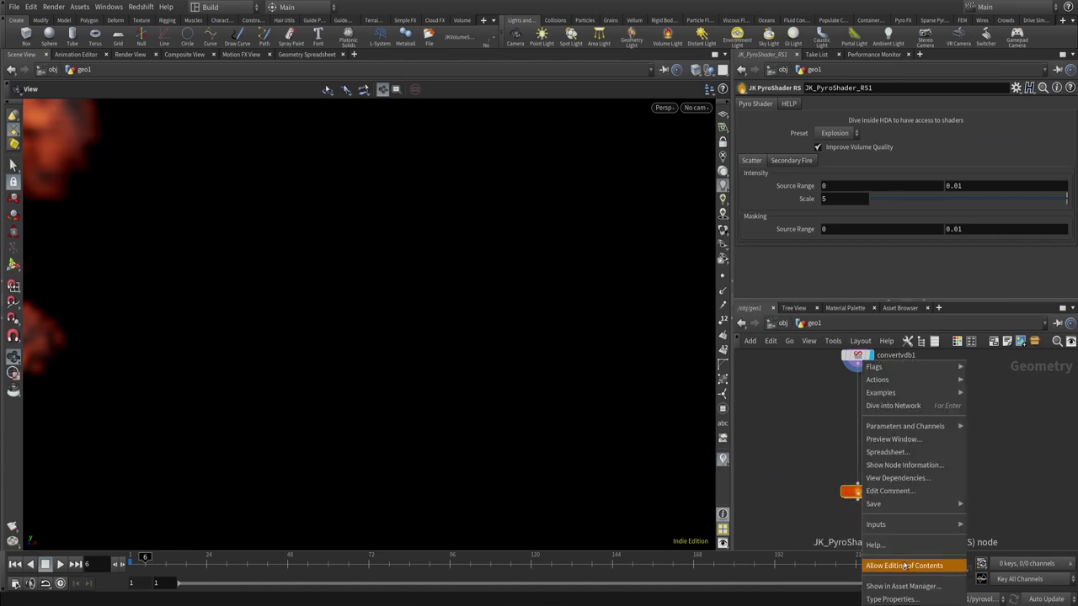
left_click(904, 566)
double_click(855, 492)
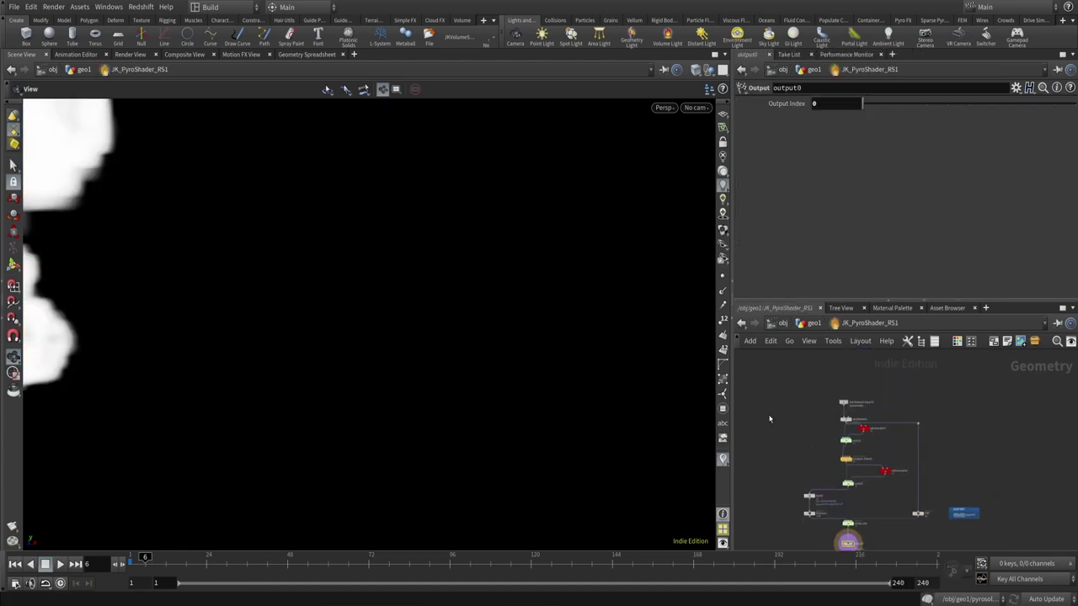
left_click_drag(769, 419, 912, 517)
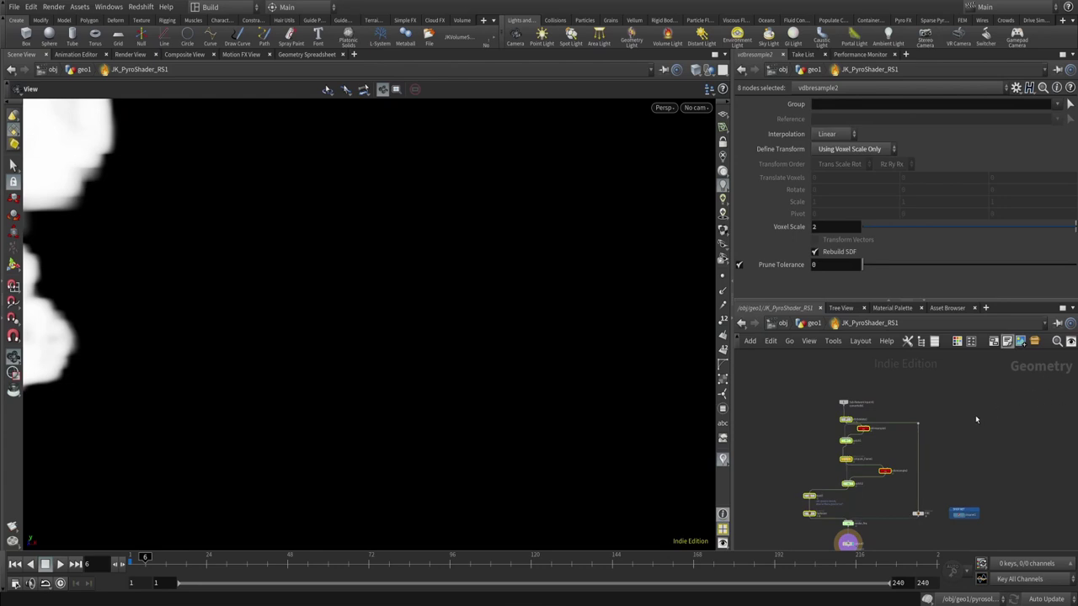
key("f")
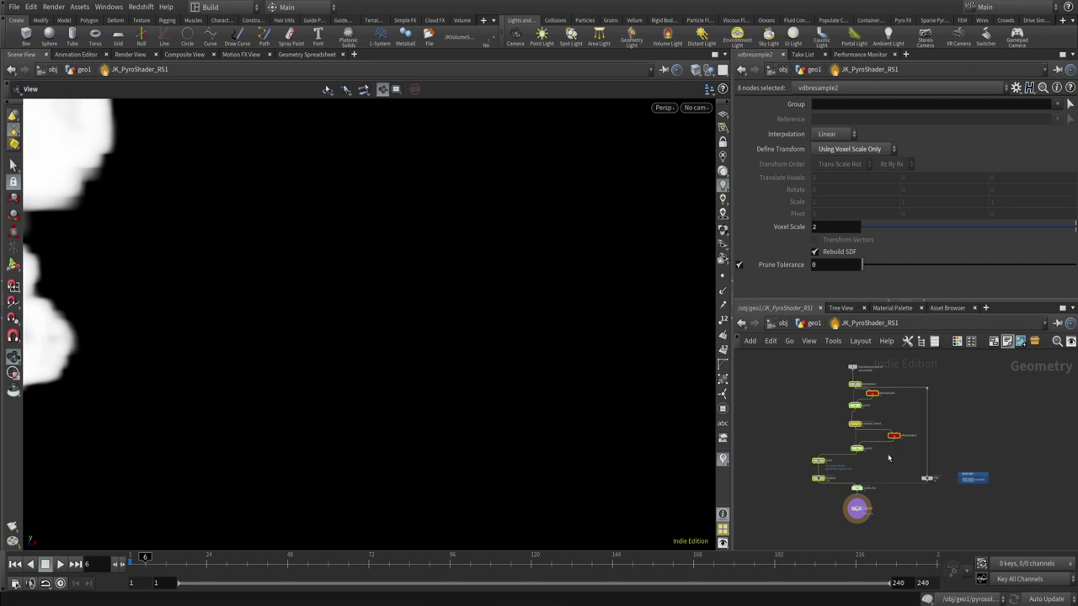
mouse_move(825, 386)
left_mouse_down()
mouse_move(901, 444)
mouse_move(896, 456)
mouse_move(818, 387)
left_mouse_up()
- Switch to the tmp.txt notes and select the Scatter section line
left_click(910, 424)
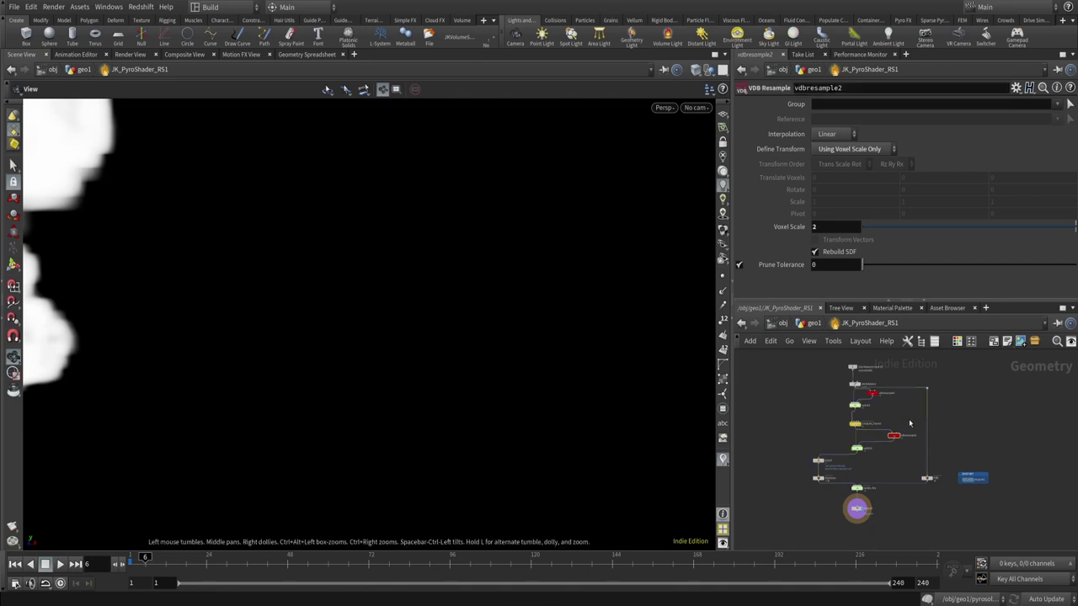
key("alt+Tab")
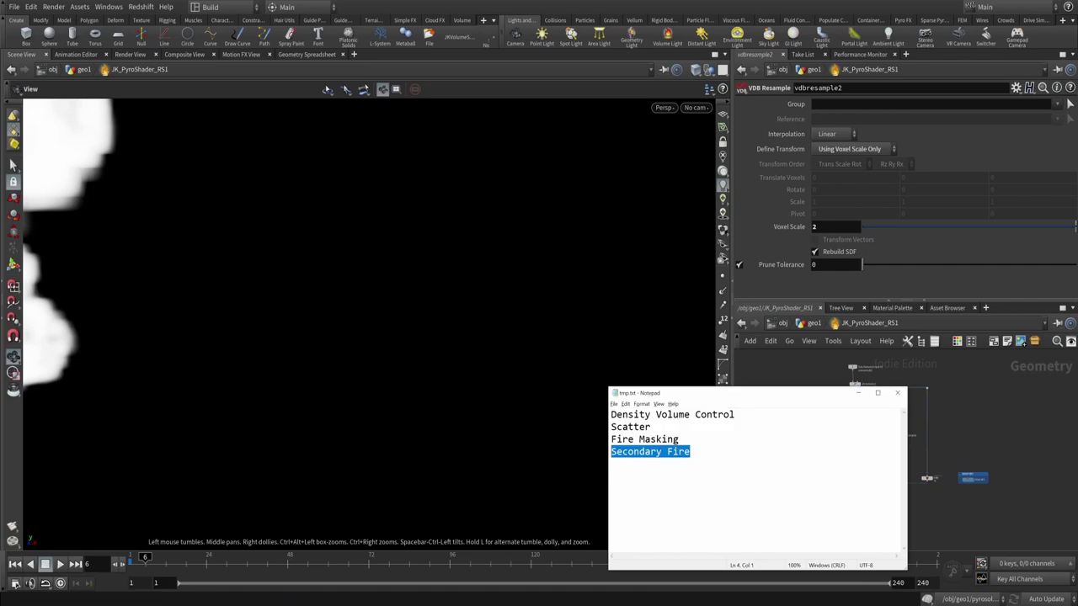
key("Up")
key("Up")
key("End")
key("shift+Home")
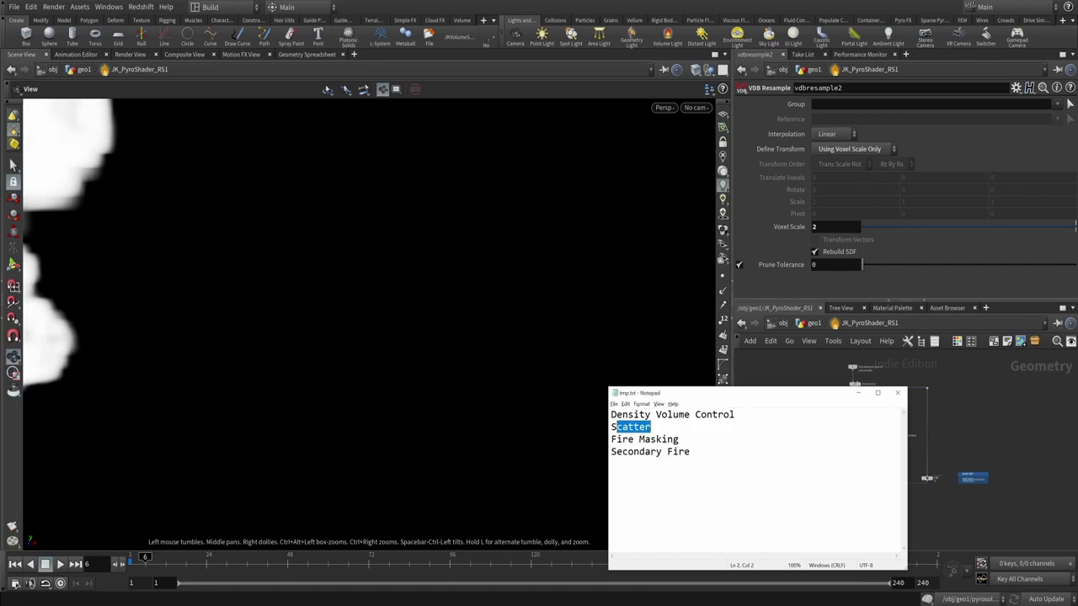
key("shift+Up")
key("shift+Down")
- Move the selection between the Secondary Fire and Scatter lines, then minimize the notes
key("Down")
key("Down")
key("End")
key("shift+Home")
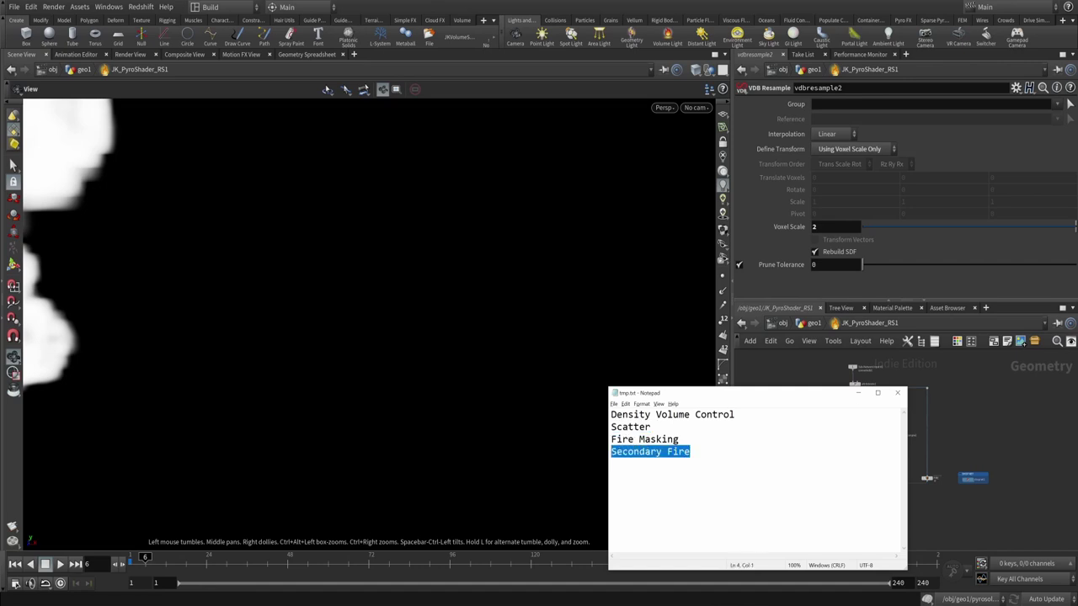
key("Up")
key("Up")
key("End")
key("shift+Home")
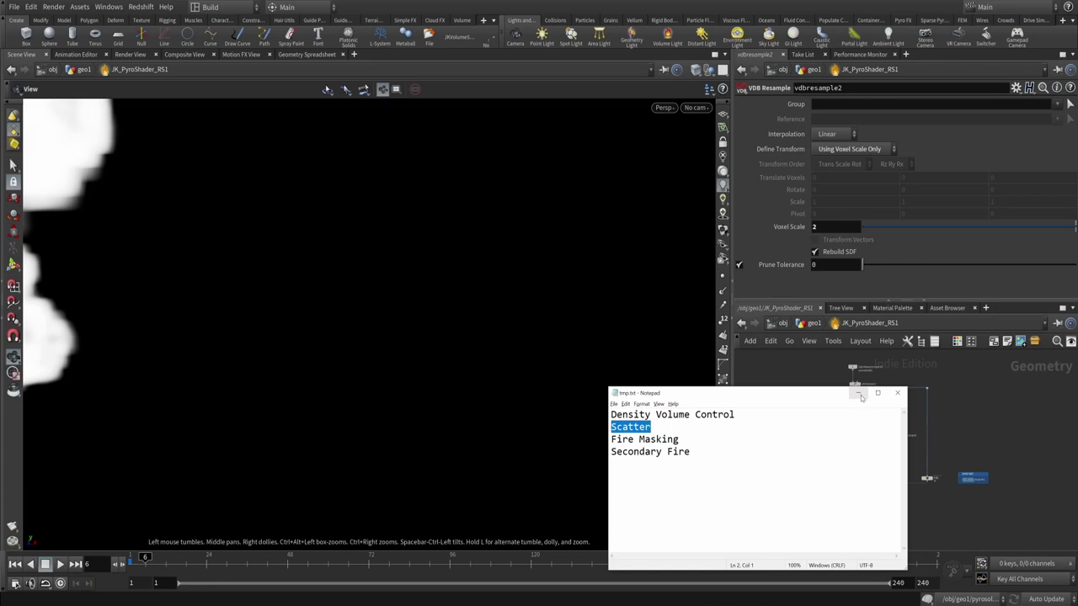
left_click(858, 393)
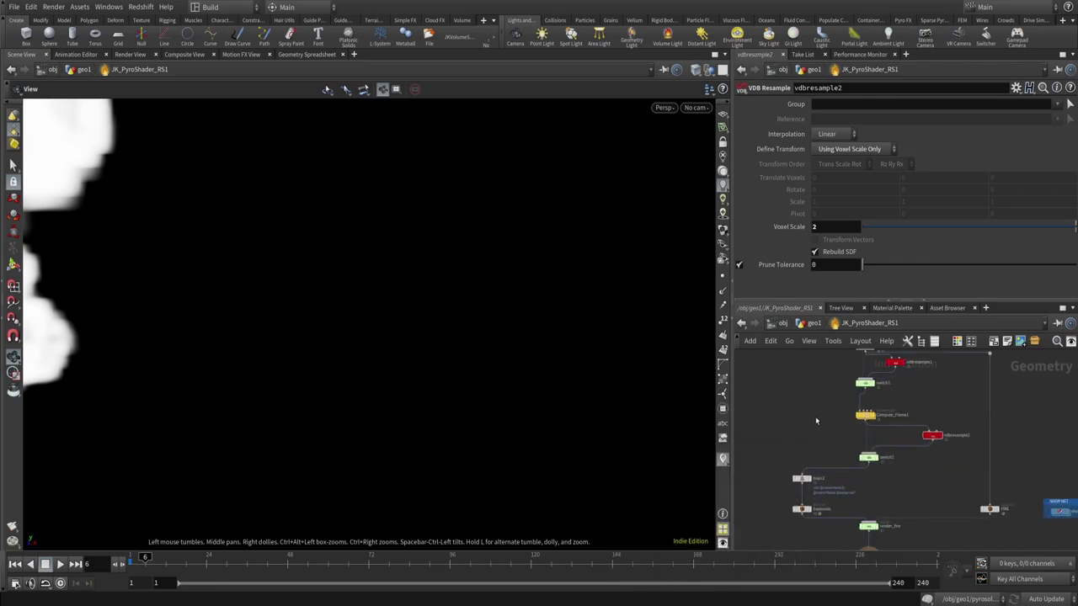
- Go up to geo1, inspect convertvdb1's volume fields, and dive into JK_PyroShader_RS1
key("u")
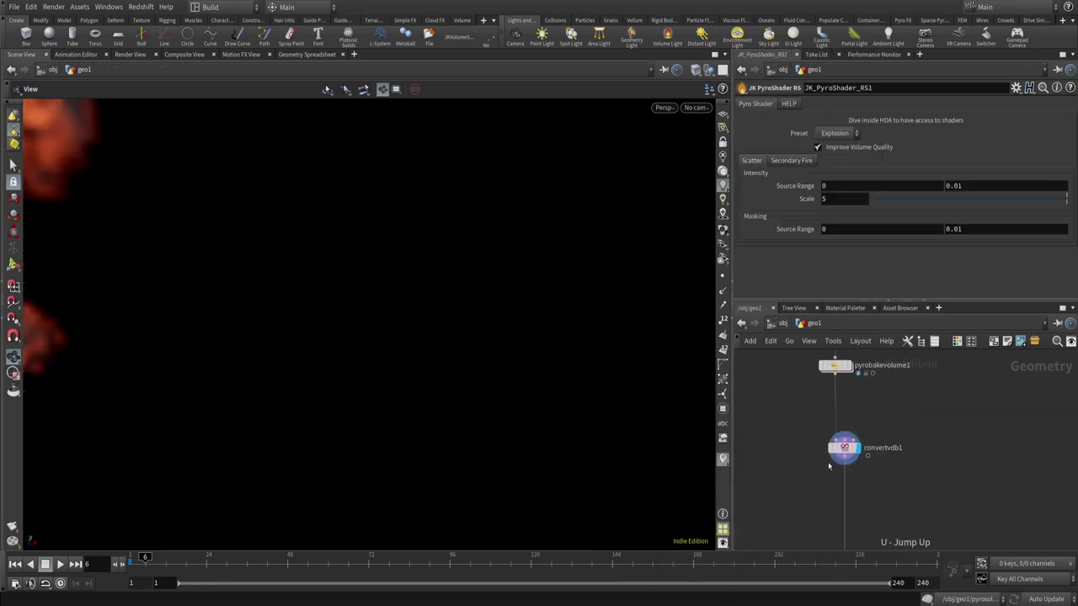
left_click(845, 449)
middle_click(852, 433)
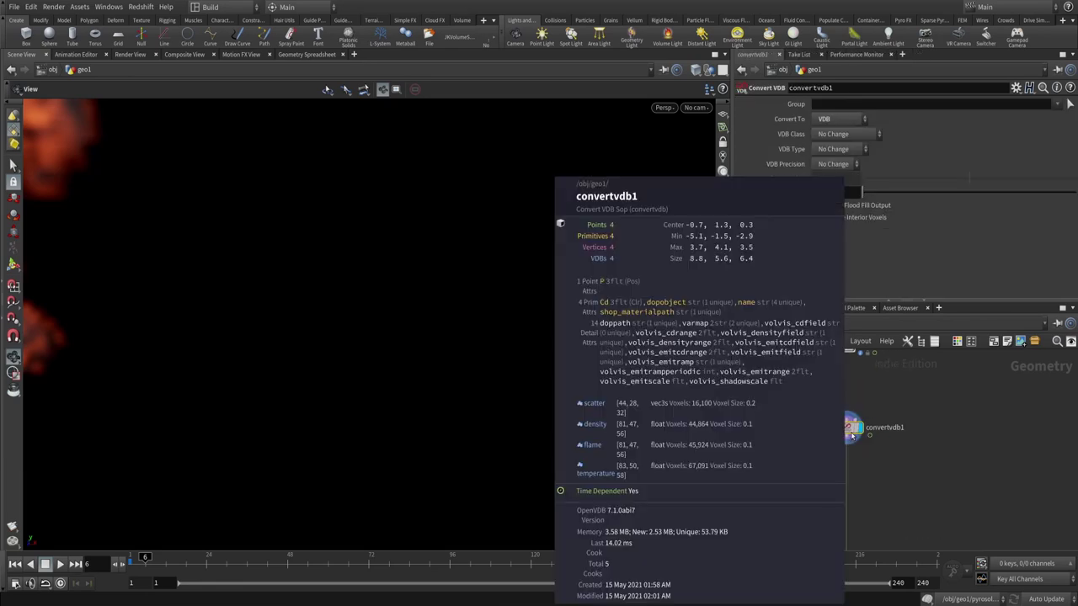
key("i")
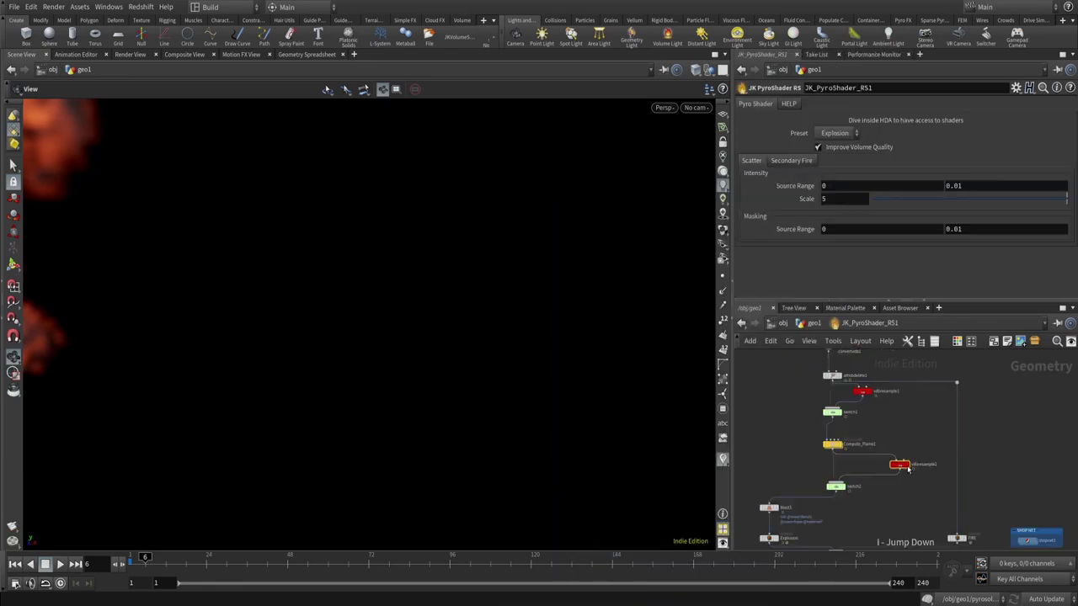
left_click(900, 465)
scroll(837, 444, "up", 3)
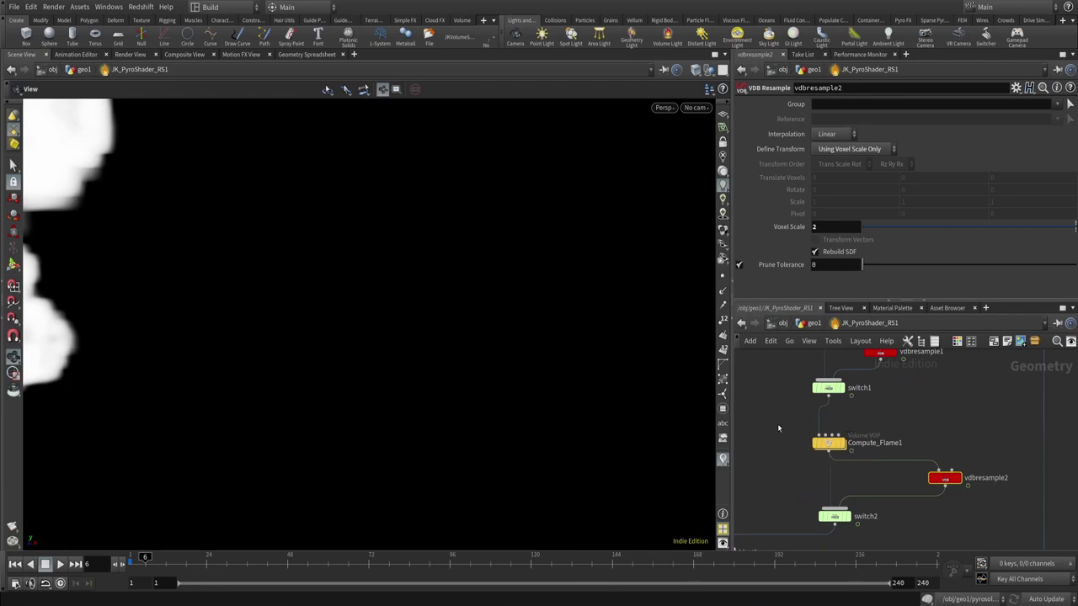
- Enter the Compute_Flame1 VEX network and move the scatter bind node down-left
left_click(828, 443)
scroll(868, 443, "up", 3)
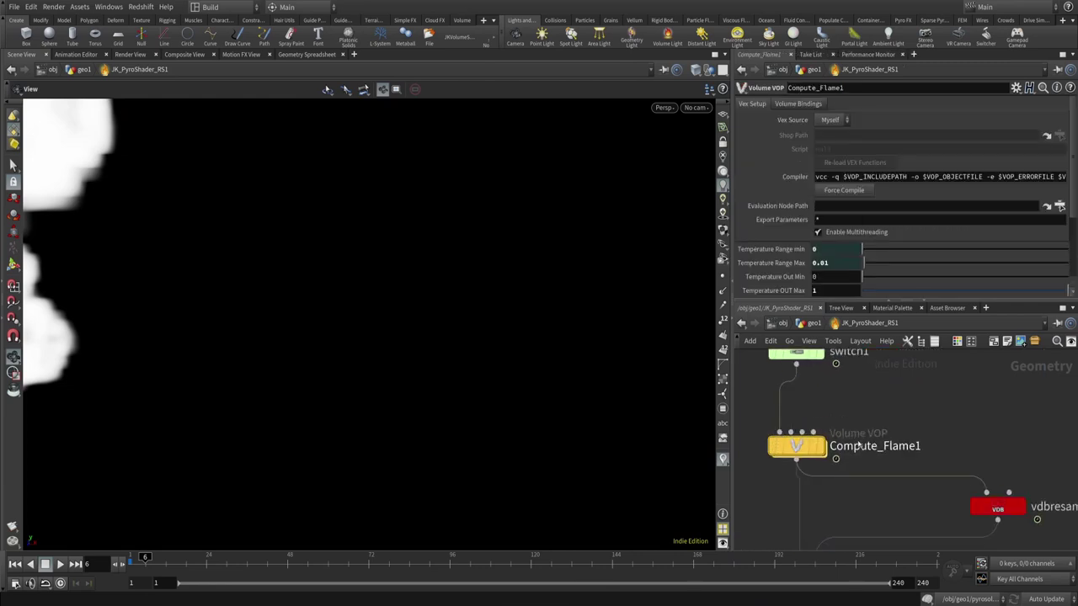
double_click(794, 445)
scroll(782, 429, "up", 3)
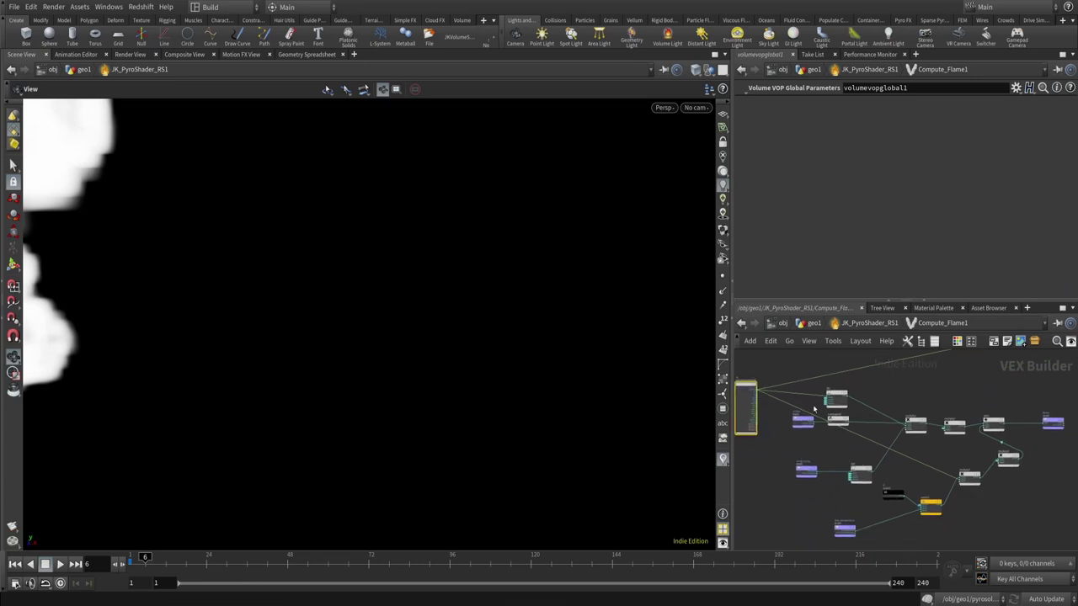
scroll(809, 413, "up", 2)
left_click_drag(804, 417, 780, 447)
left_click(778, 447)
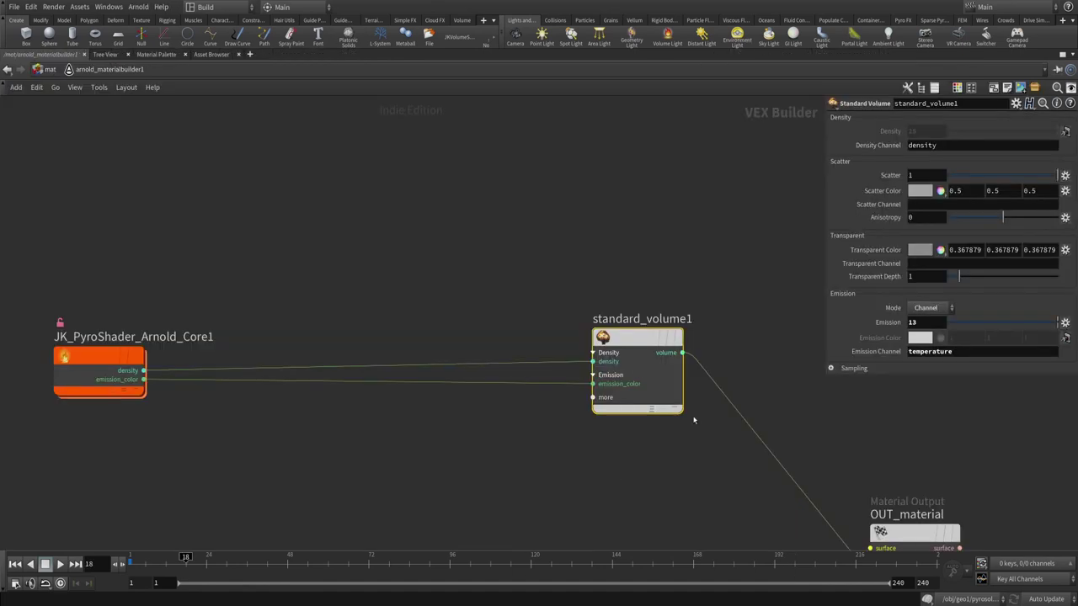
- Check the volume shader's Scatter settings and maximize the network pane with Ctrl+B
scroll(433, 236, "down", 2)
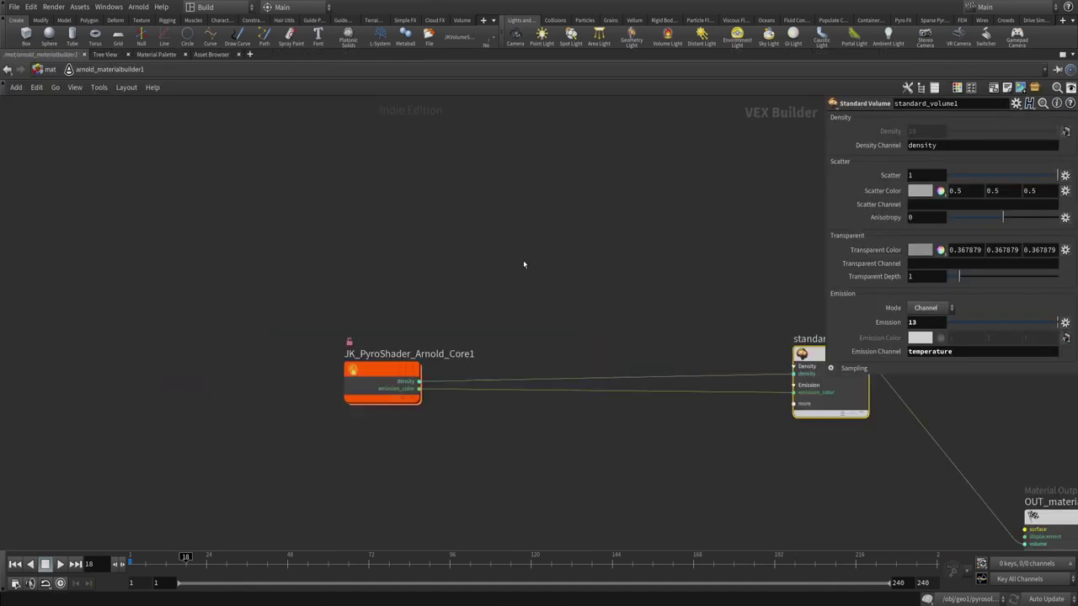
left_click(890, 119)
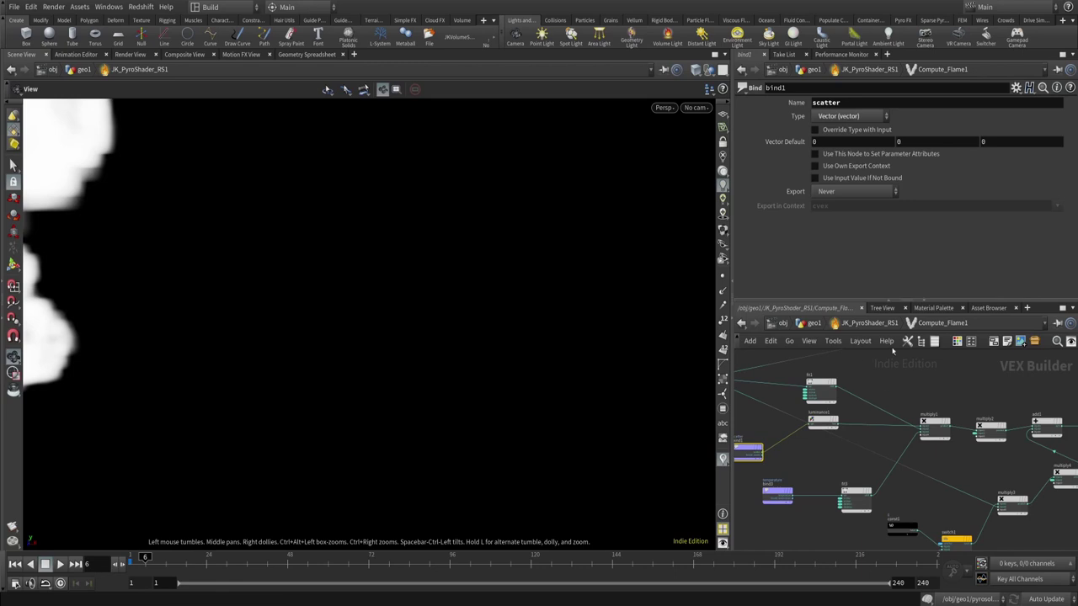
middle_click_drag(919, 394, 946, 399)
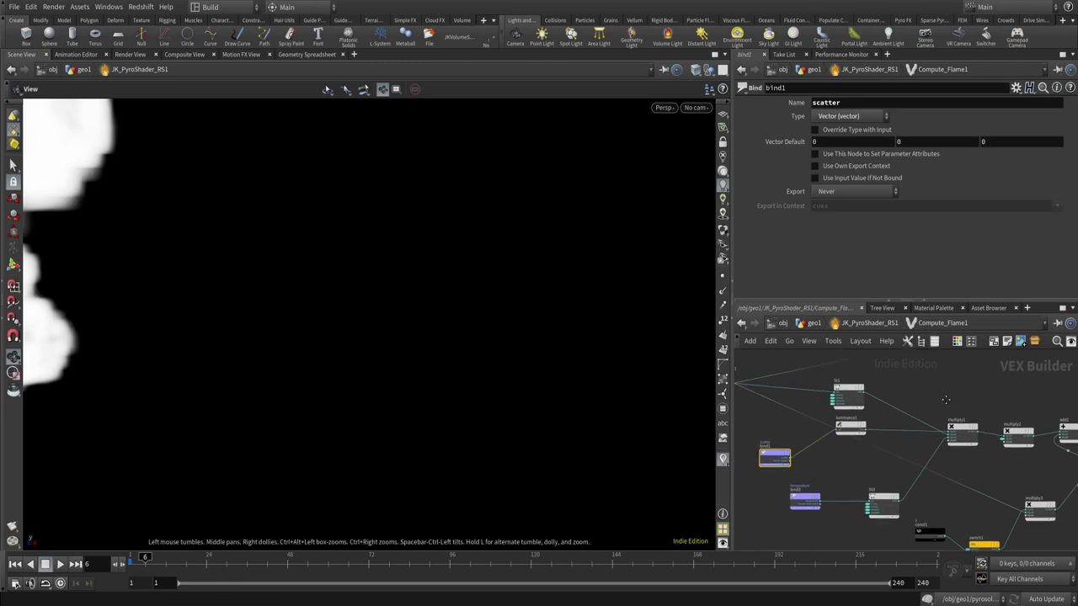
key("ctrl+b")
- Dive into JK_PyroShader_Arnold_Core1 and frame the nodes in the red box
scroll(487, 272, "up", 2)
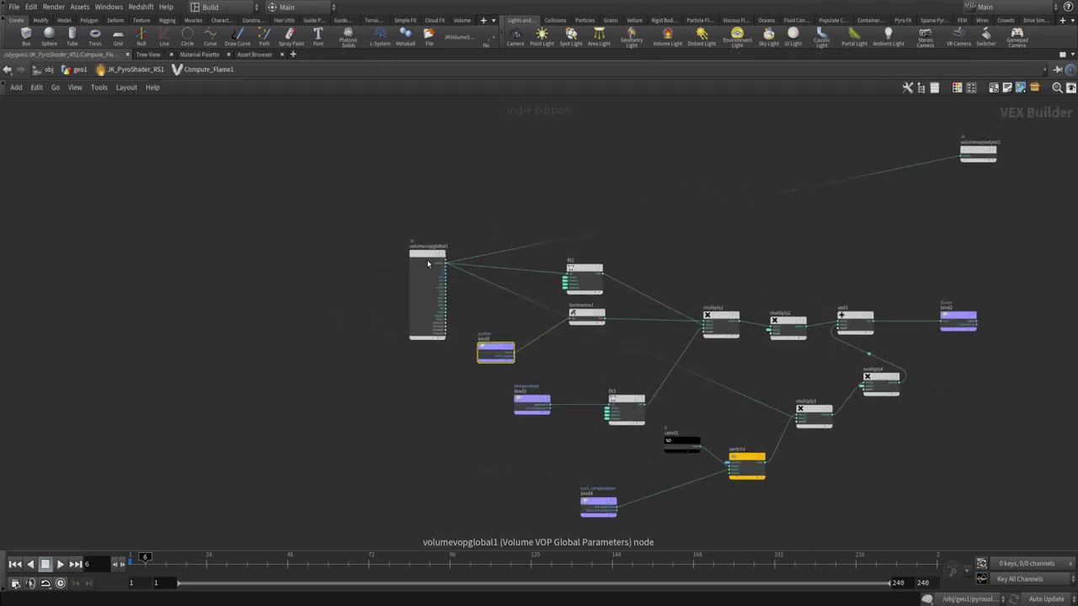
left_click_drag(450, 252, 404, 216)
left_click_drag(448, 175, 964, 551)
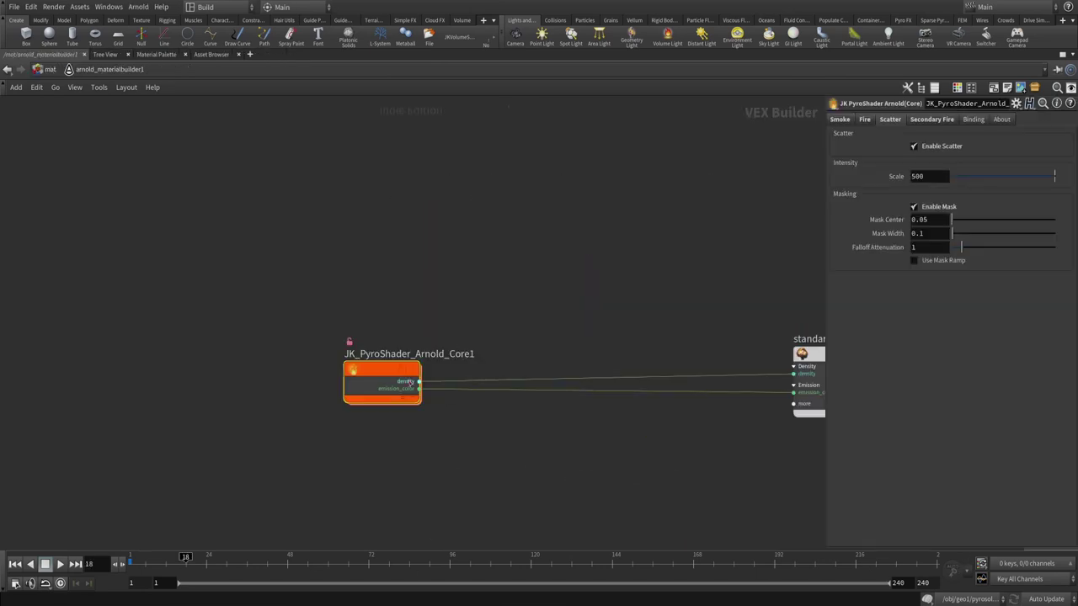
double_click(371, 369)
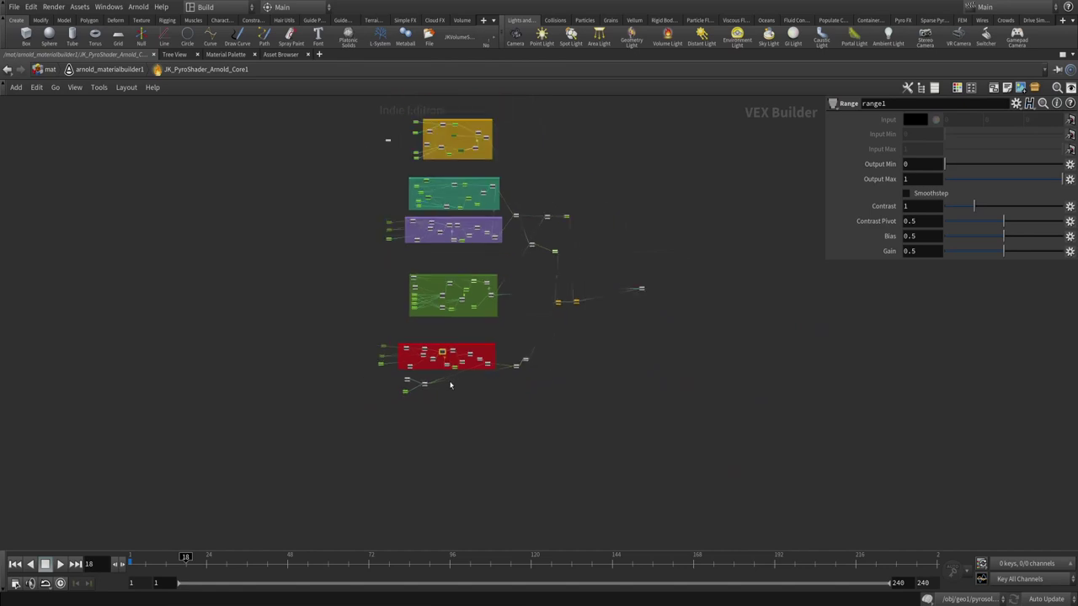
scroll(450, 385, "up", 3)
left_click_drag(248, 270, 674, 467)
key("f")
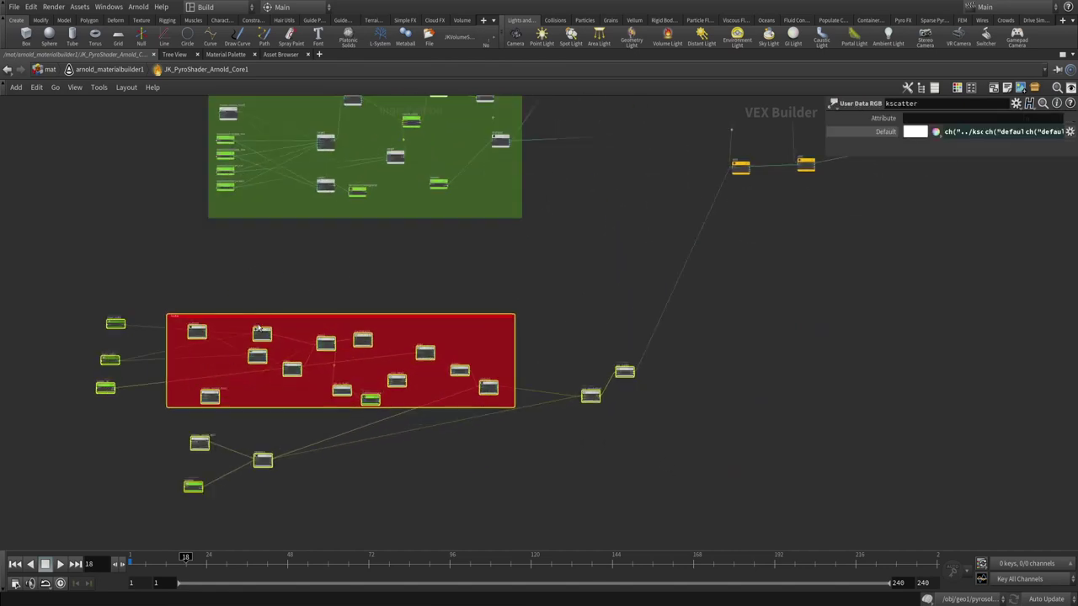
- Frame the yellow-box nodes, then view all the coloured network boxes
scroll(259, 328, "down", 3)
left_click_drag(329, 268, 691, 422)
key("f")
scroll(786, 403, "down", 3)
middle_click_drag(786, 403, 714, 249)
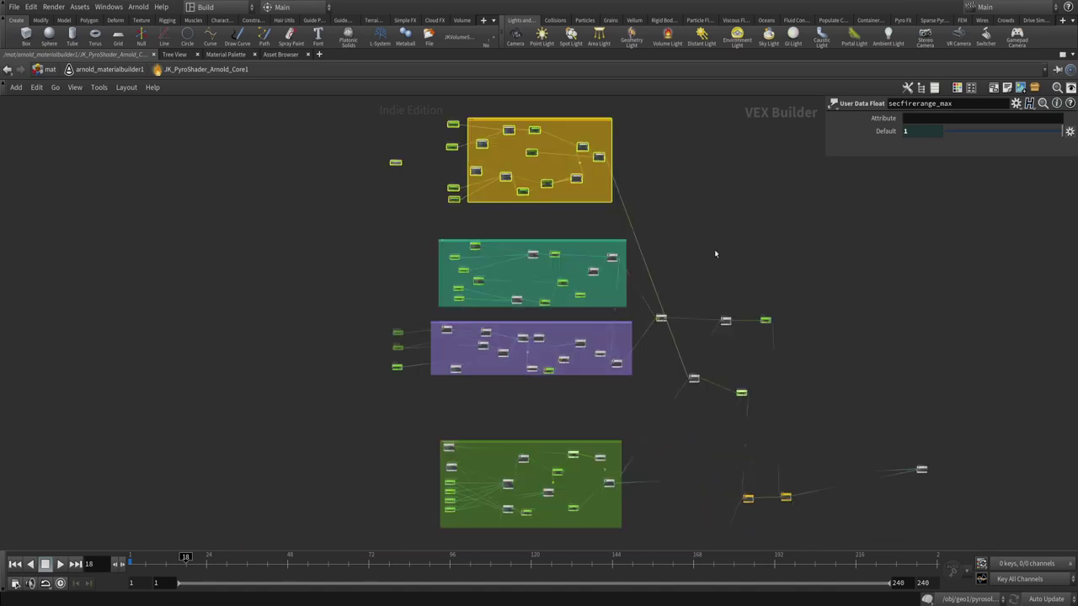
scroll(715, 253, "down", 3)
scroll(570, 402, "up", 4)
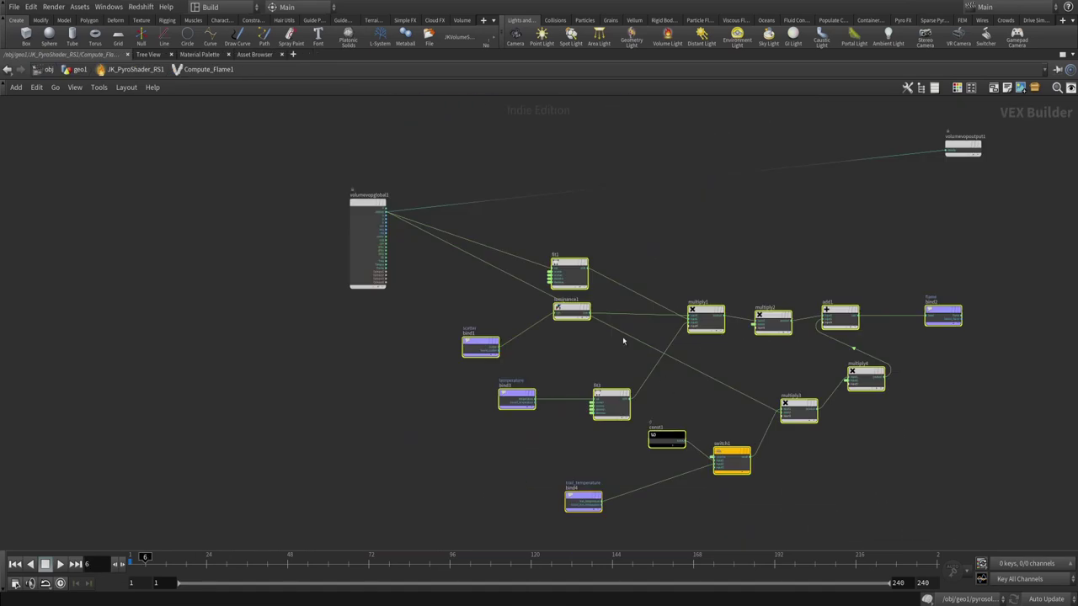
scroll(623, 340, "up", 3)
- Rearrange scatter bind1, luminance1 and fit1 near the density input
left_click_drag(413, 347, 361, 337)
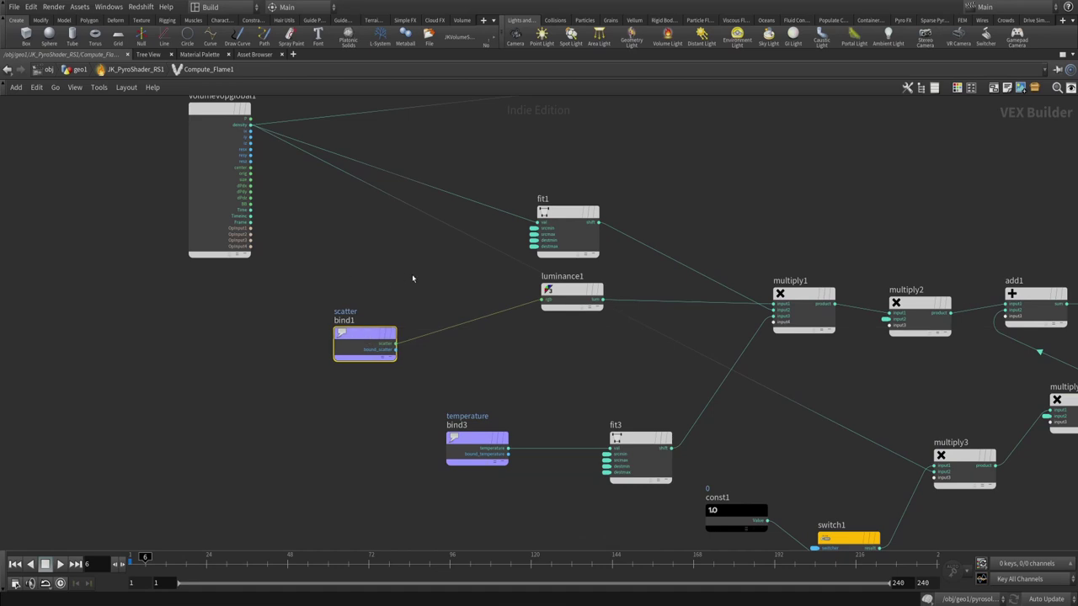
middle_click_drag(412, 278, 374, 337)
left_click_drag(556, 358, 471, 406)
middle_click_drag(673, 266, 602, 308)
left_click(459, 320)
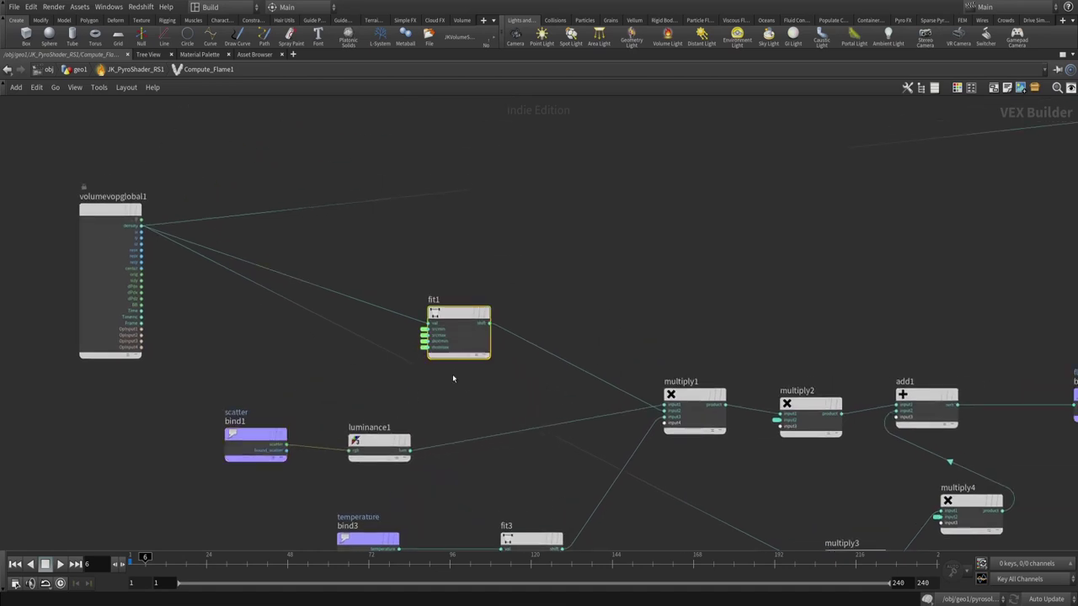
left_click_drag(455, 346, 477, 262)
scroll(380, 248, "up", 4)
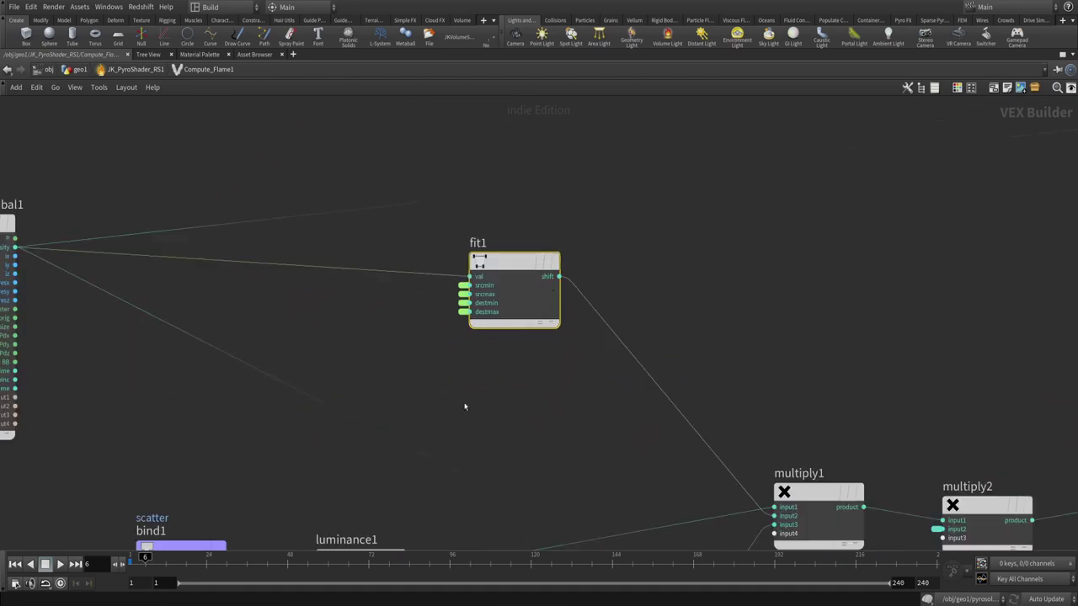
scroll(390, 277, "down", 4)
scroll(344, 285, "up", 5)
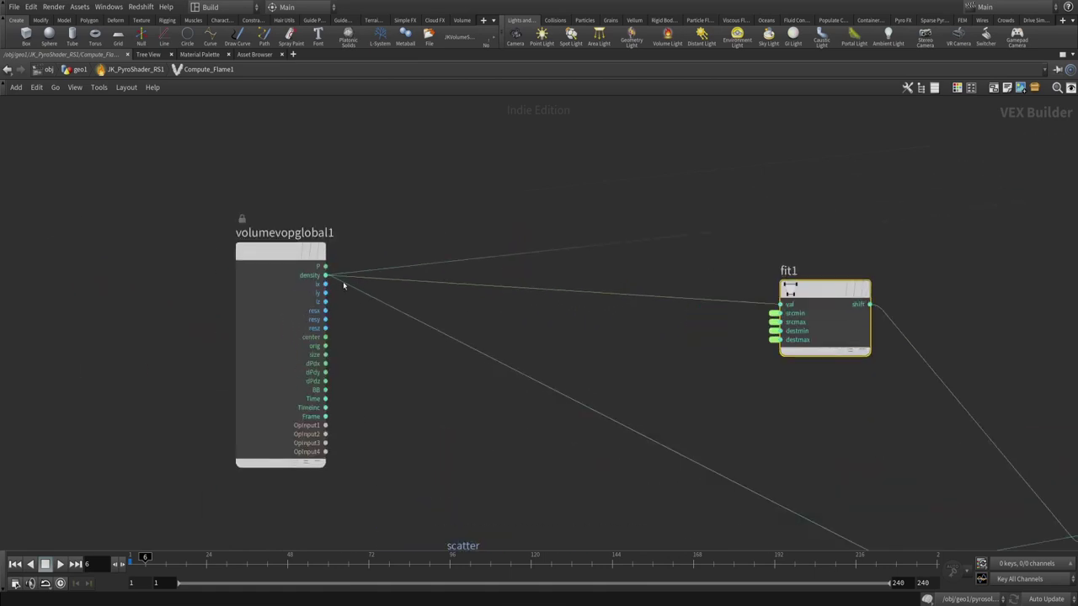
scroll(758, 358, "down", 3)
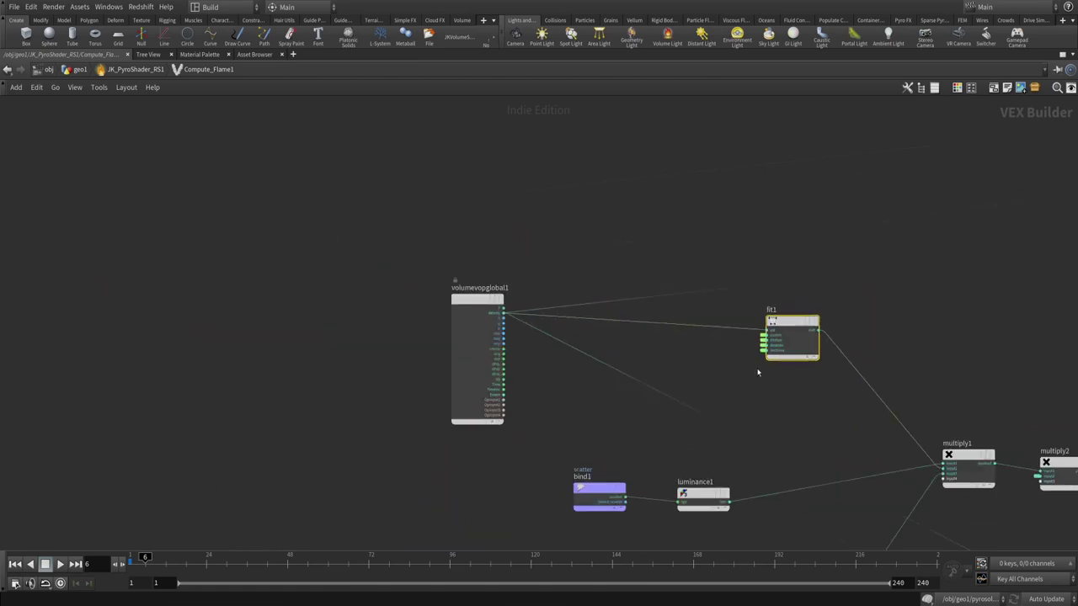
- Select multiply1 and move temperature bind3 and fit3 down-left together
middle_click_drag(897, 366, 620, 290)
left_click_drag(632, 256, 716, 436)
left_click_drag(206, 349, 630, 510)
middle_click_drag(476, 449, 481, 370)
left_click_drag(413, 398, 312, 434)
left_click_drag(467, 363, 565, 459)
left_click_drag(552, 409, 489, 426)
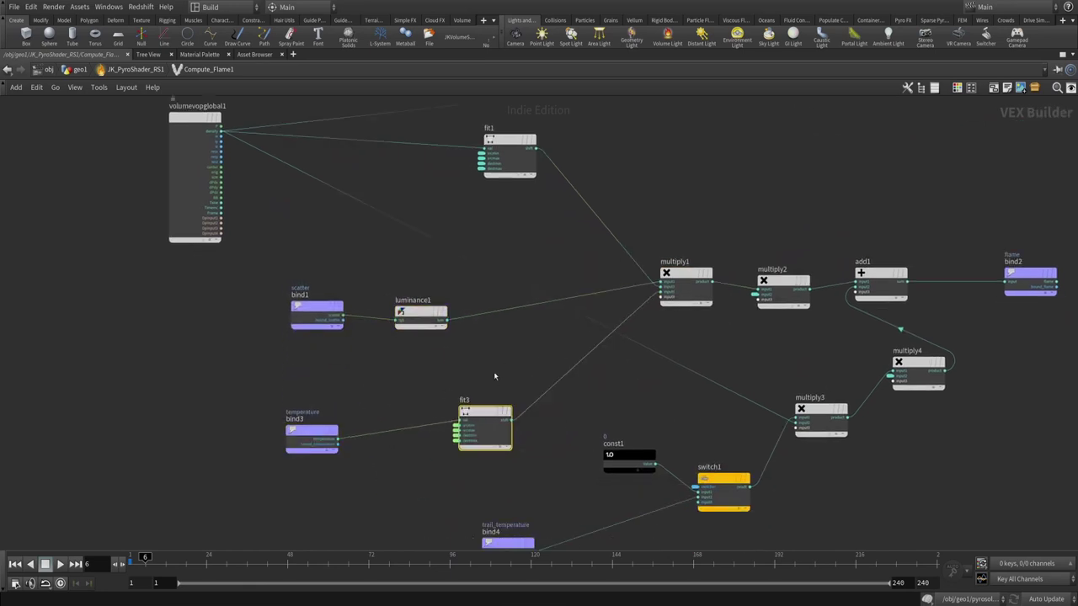
middle_click_drag(598, 318, 559, 390)
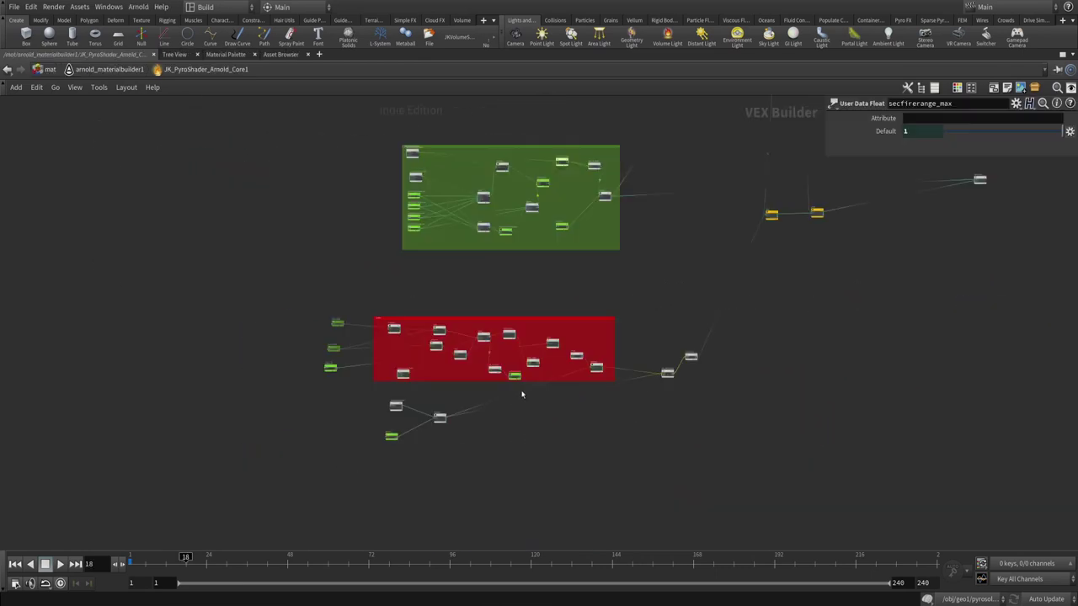
- Move the flame bind2 node up and right and bring bind4 into view
scroll(402, 310, "up", 5)
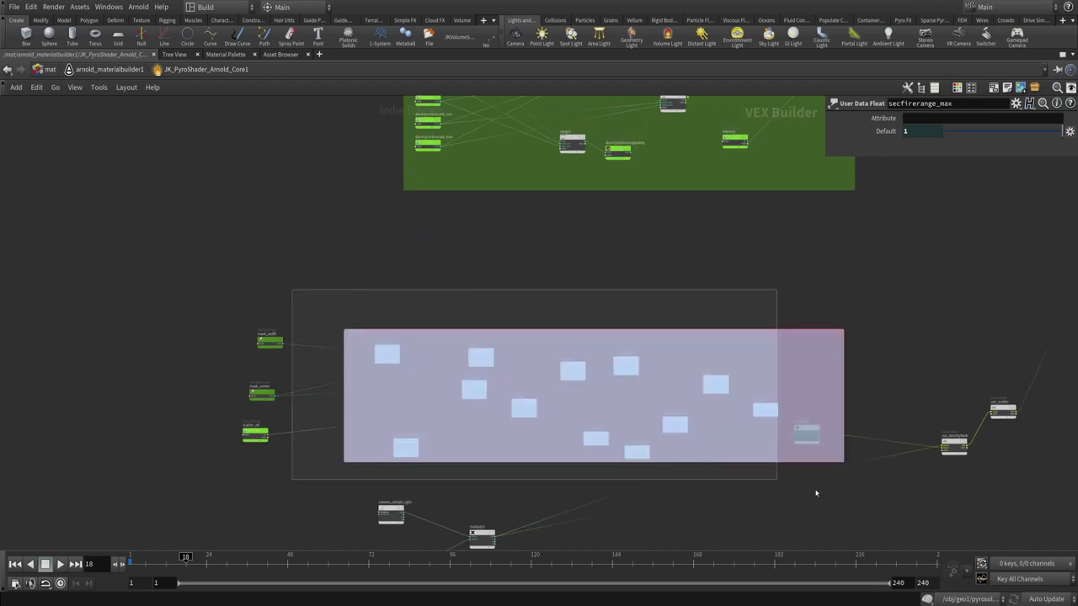
left_click_drag(815, 493, 977, 503)
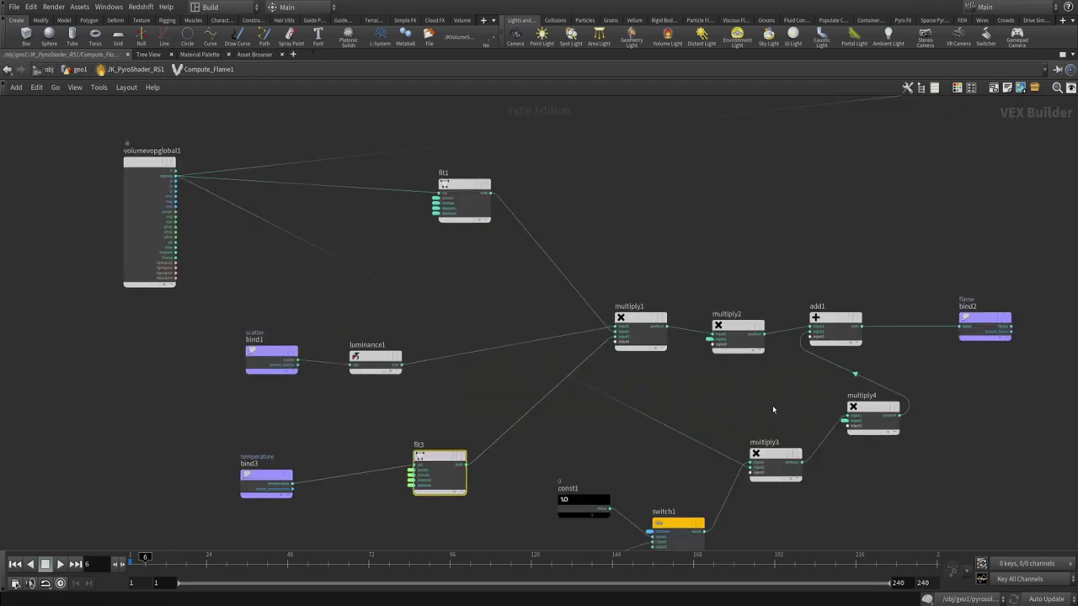
middle_click_drag(773, 405, 696, 421)
left_click_drag(577, 263, 526, 367)
left_click_drag(908, 334, 975, 318)
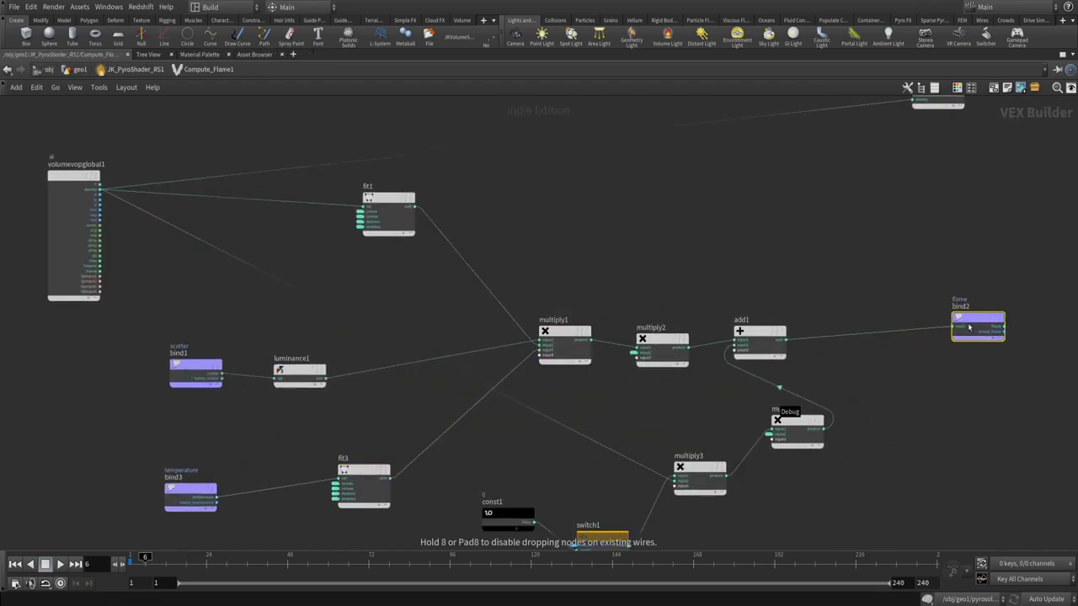
middle_click_drag(910, 380, 950, 259)
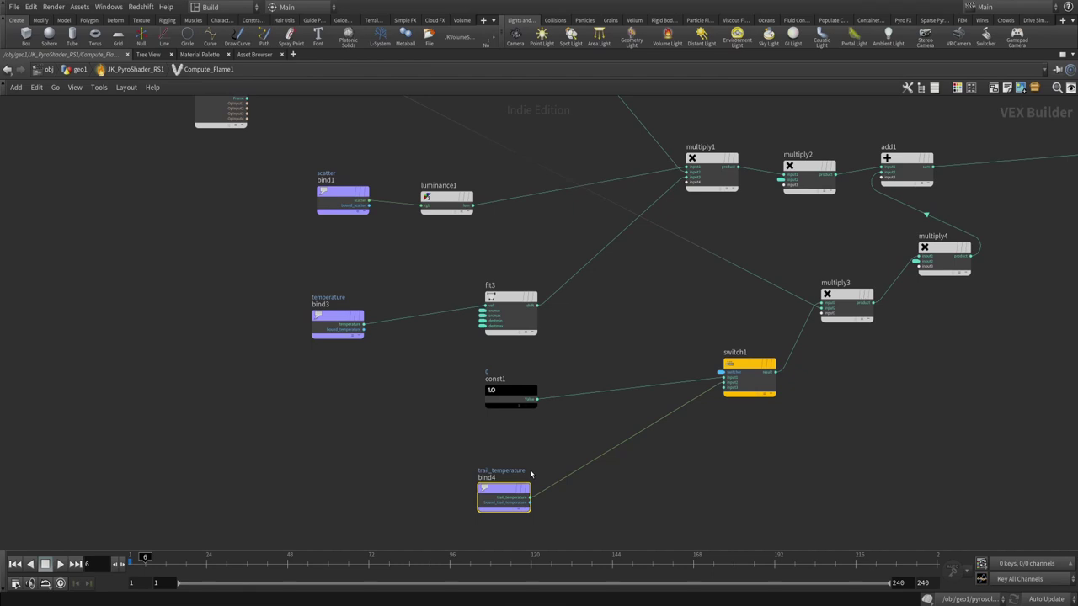
scroll(597, 518, "up", 3)
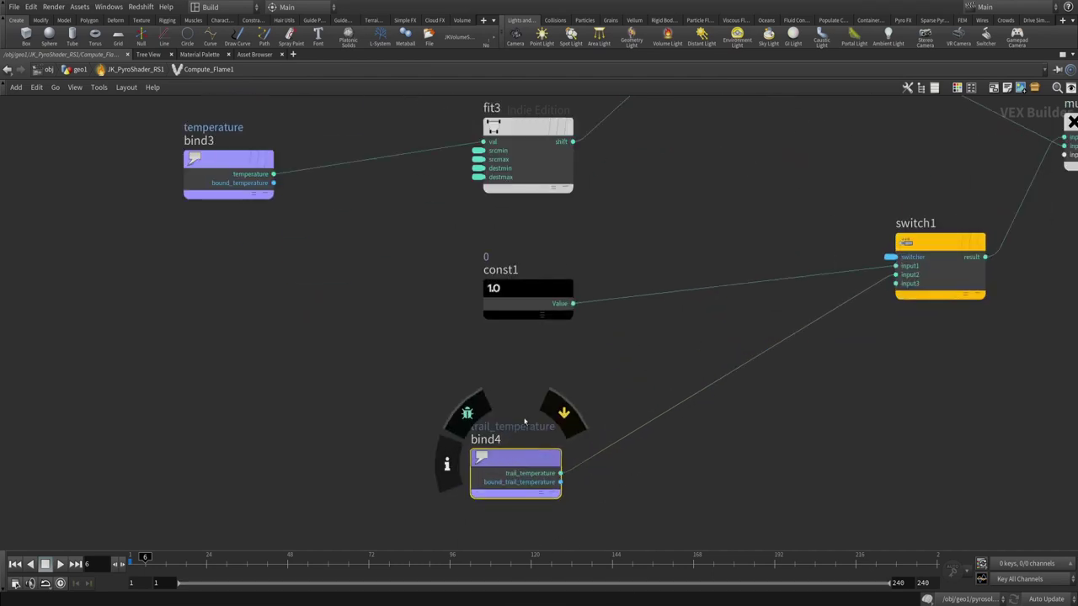
- Frame the entire flame network and select const1, switch1 and bind4
key("h")
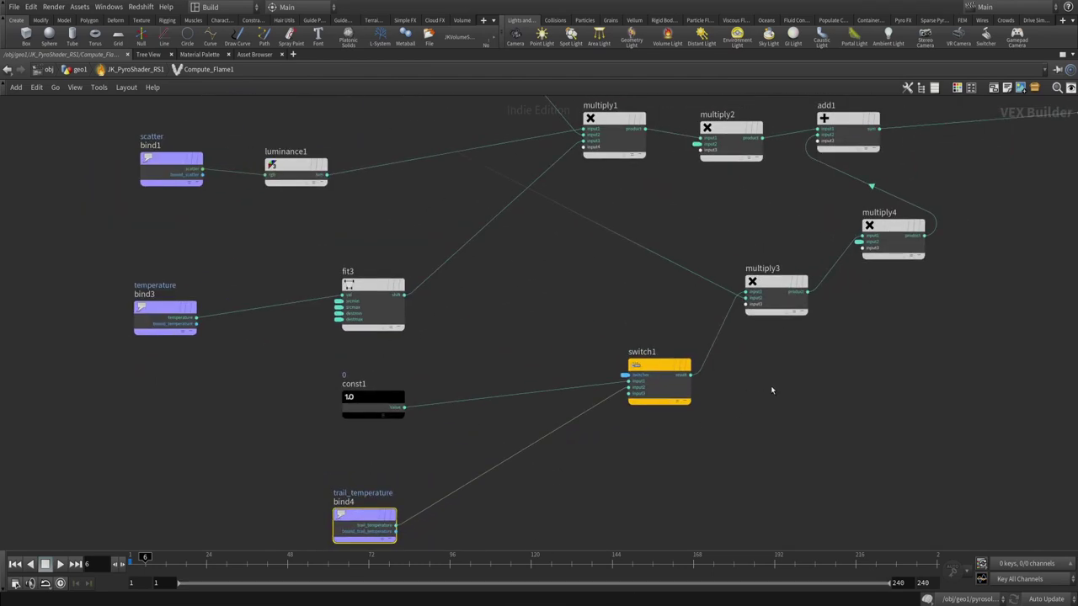
key("h")
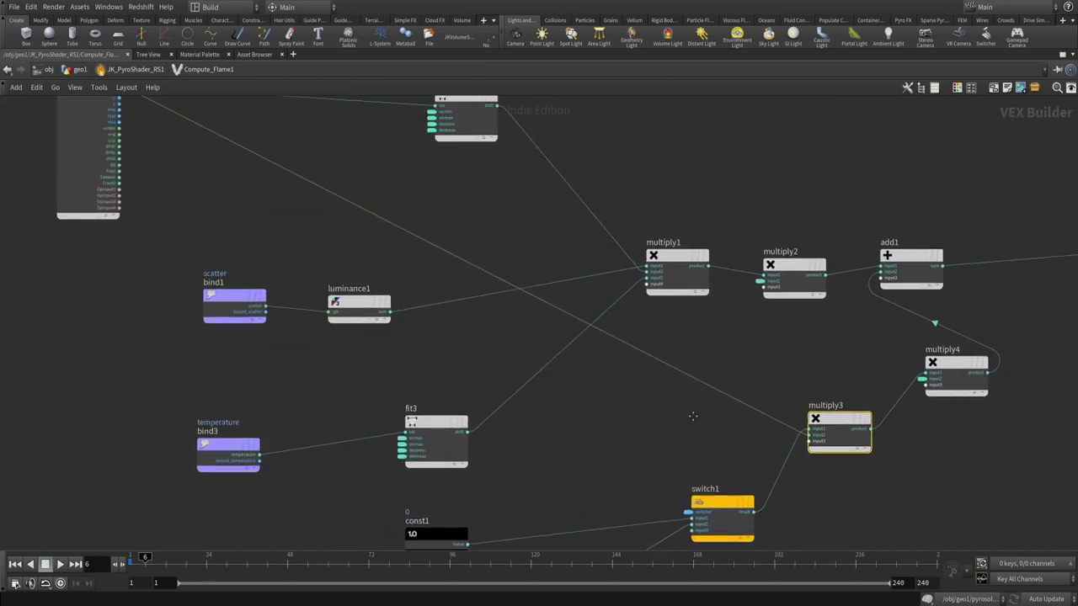
scroll(479, 320, "up", 3)
scroll(465, 323, "down", 2)
middle_click_drag(936, 403, 826, 396)
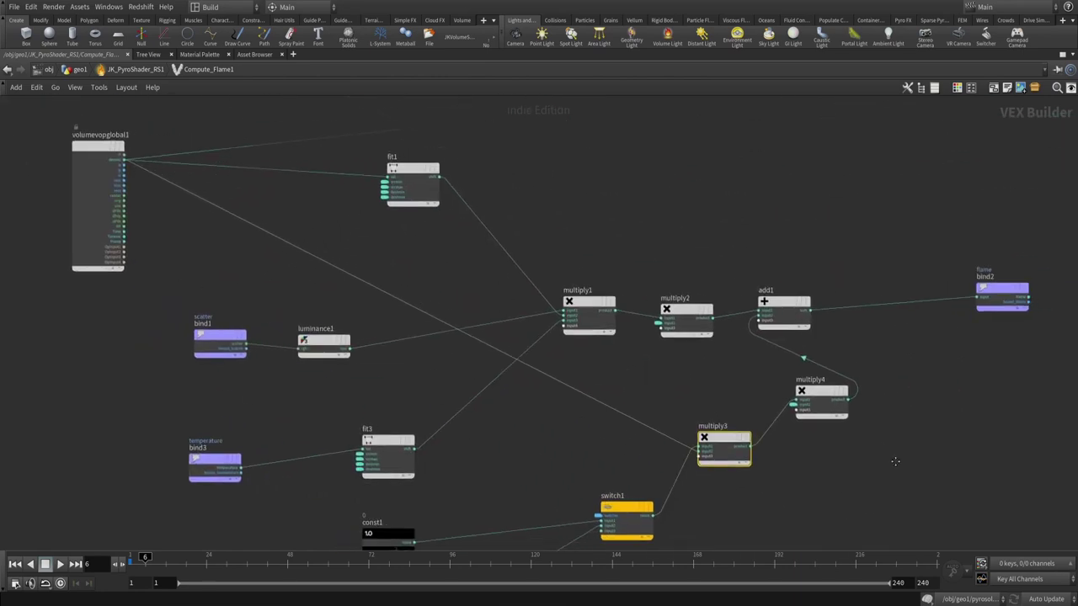
scroll(826, 396, "up", 2)
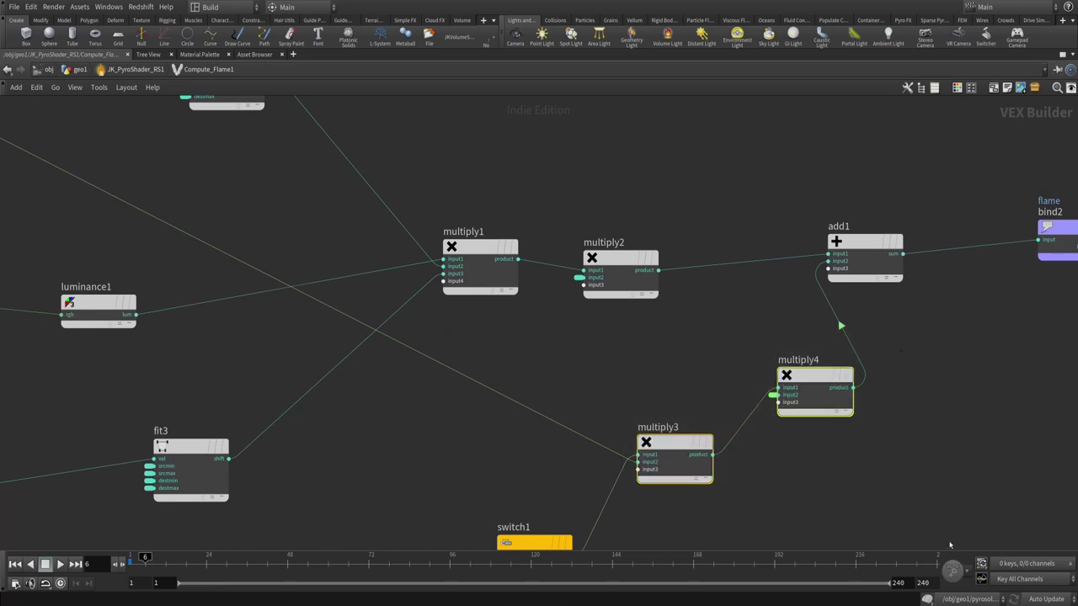
key("h")
left_click_drag(750, 219, 156, 516)
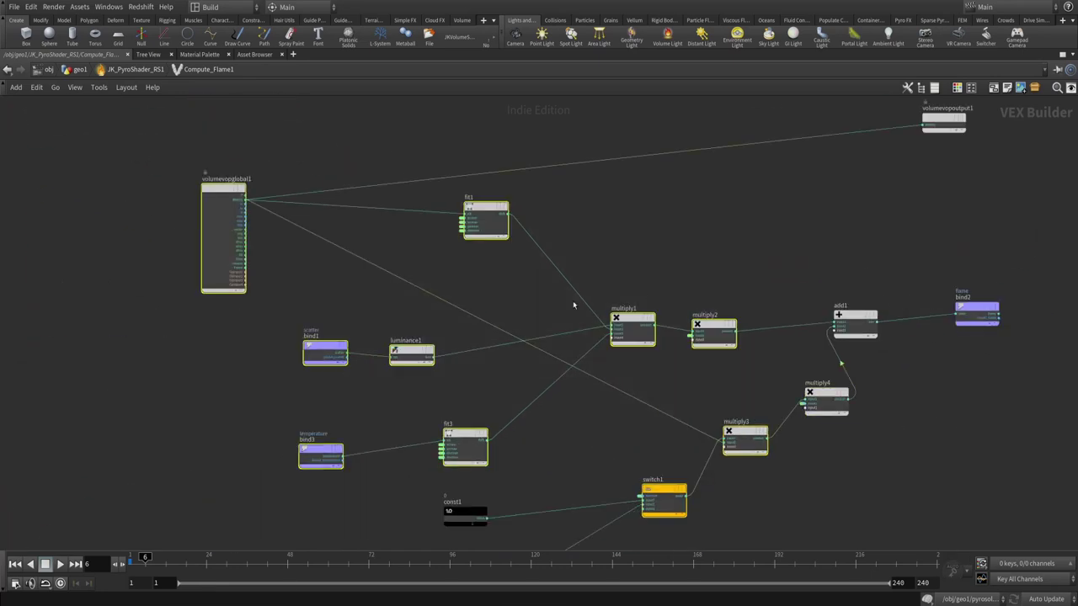
middle_click_drag(785, 283, 824, 188)
left_click_drag(782, 517, 472, 395)
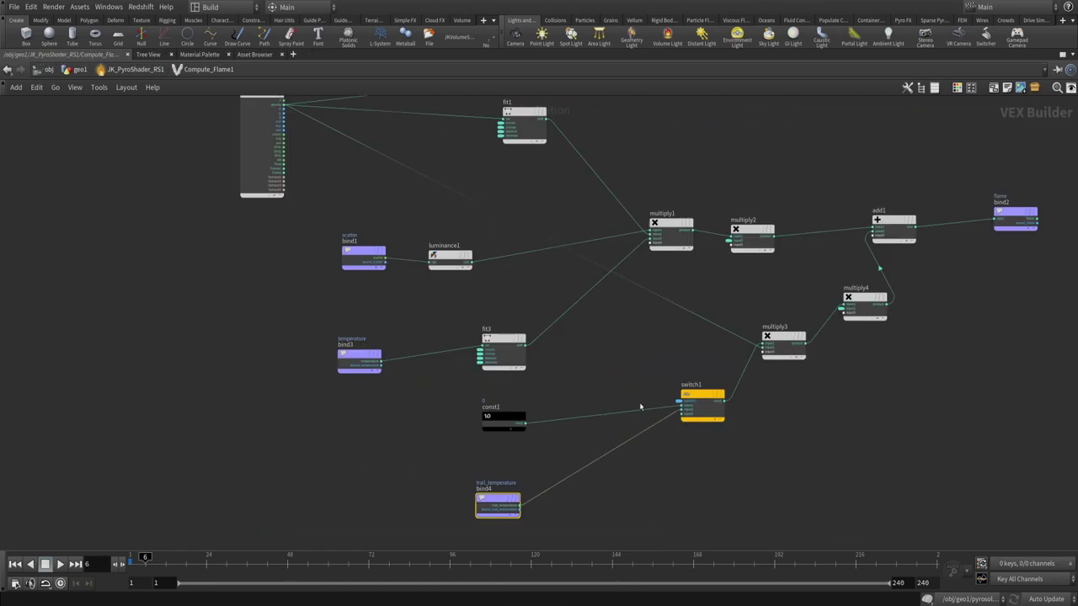
scroll(640, 407, "down", 1)
scroll(664, 347, "up", 2)
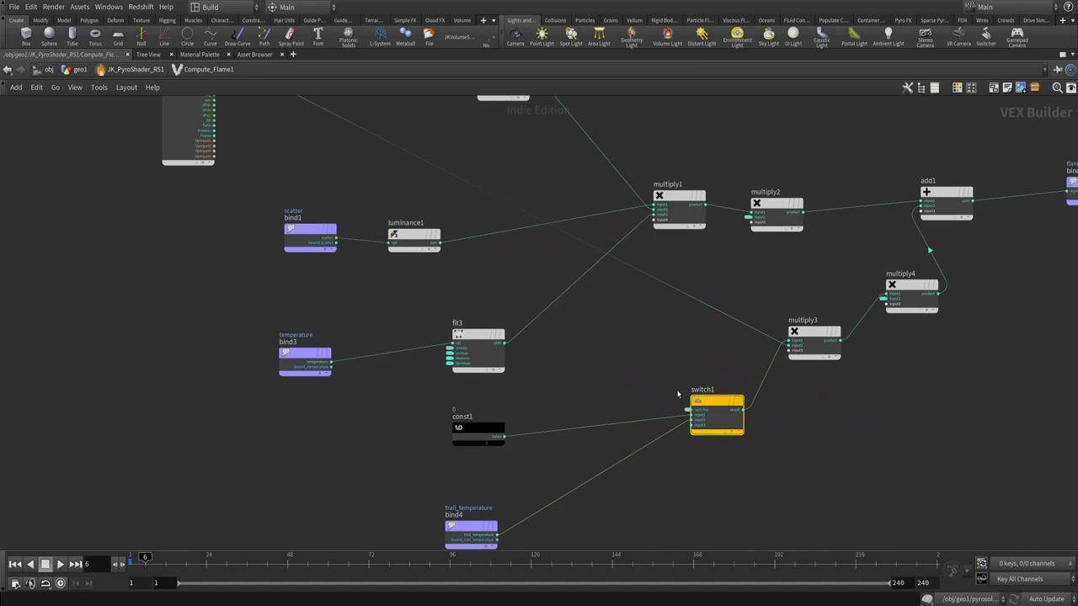
- Return to geo1 and view JK_PyroShader_RS1's Secondary Fire settings
key("u")
key("u")
key("p")
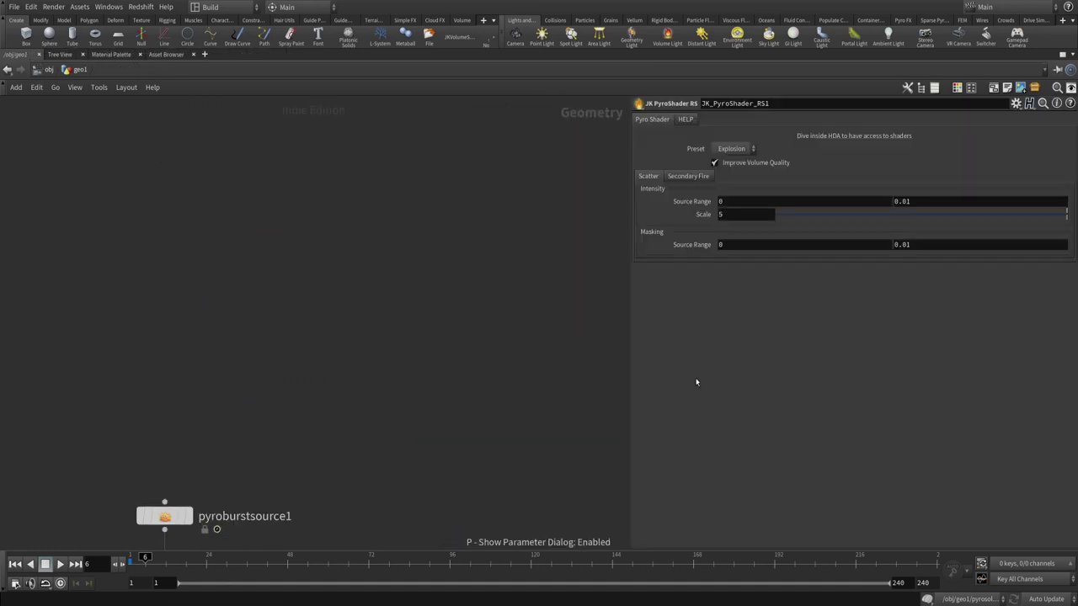
left_click(677, 177)
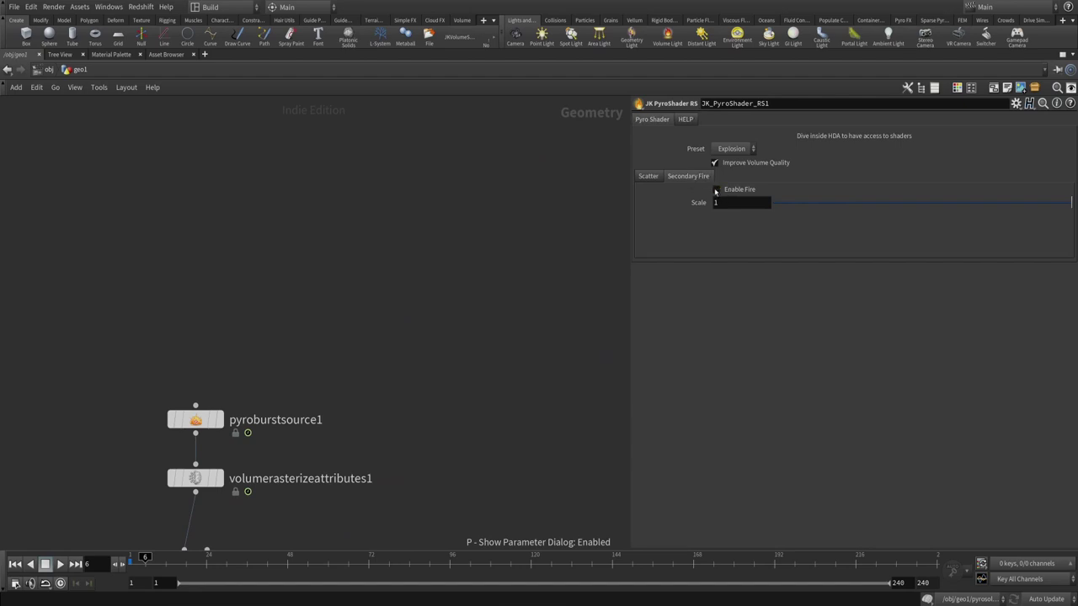
key("p")
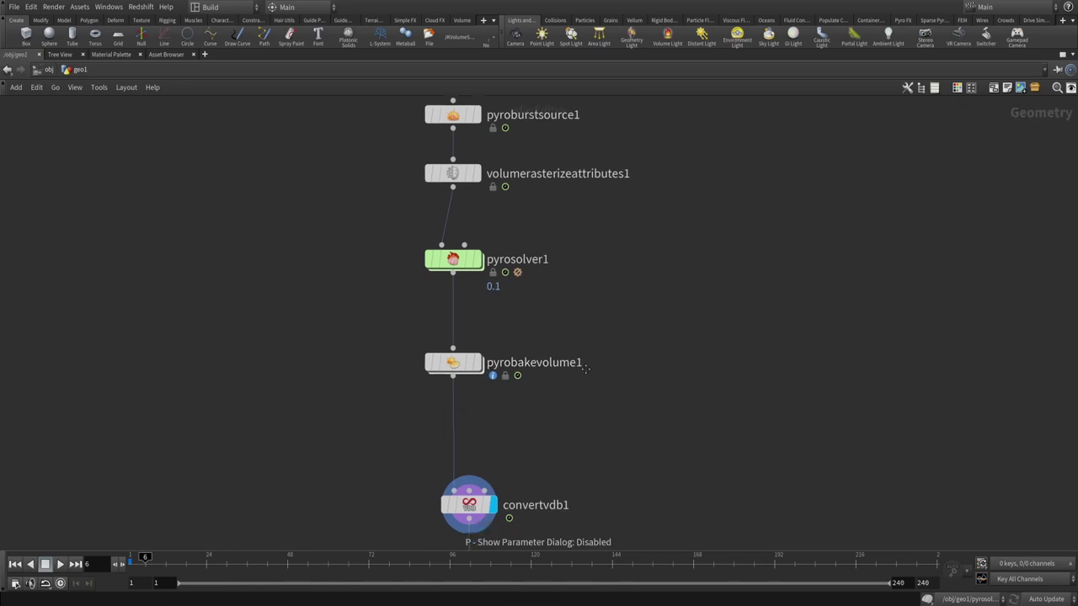
- Peek inside JK_PyroShader_RS1, then bring up its Preset list
key("i")
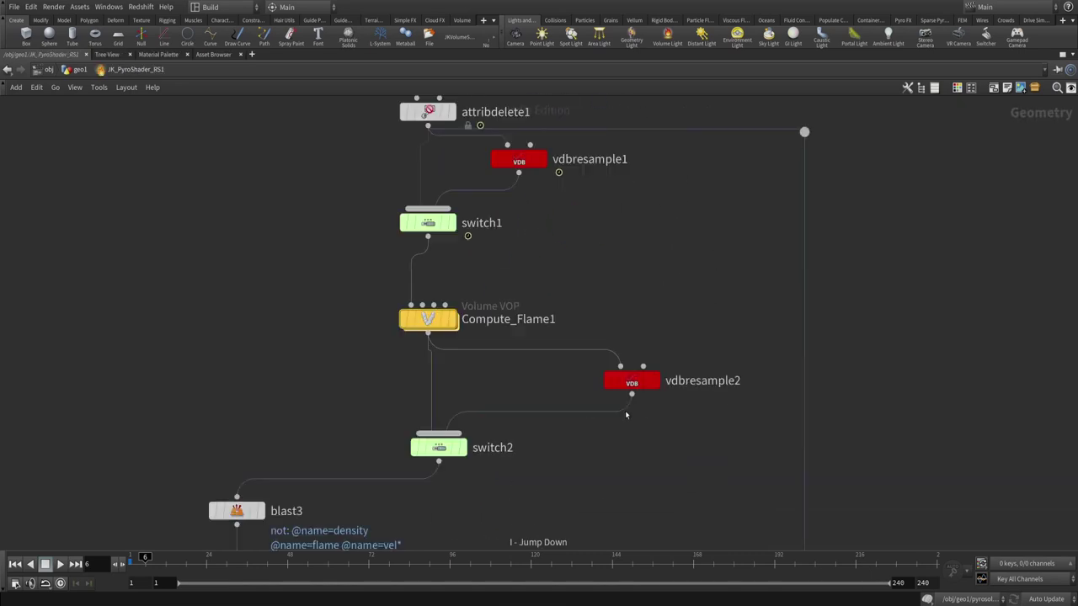
scroll(750, 263, "down", 5)
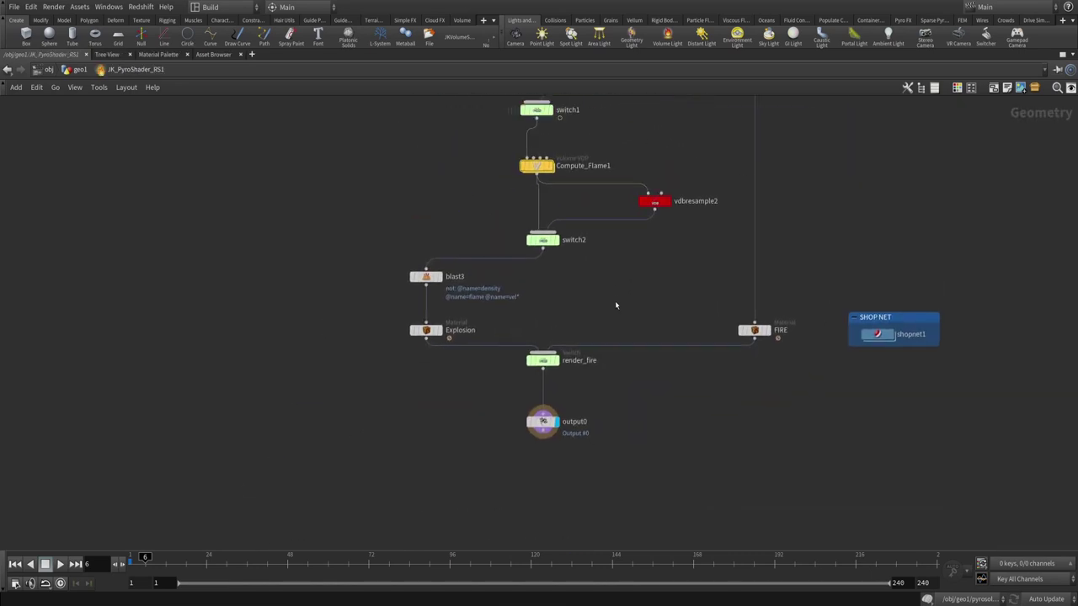
key("u")
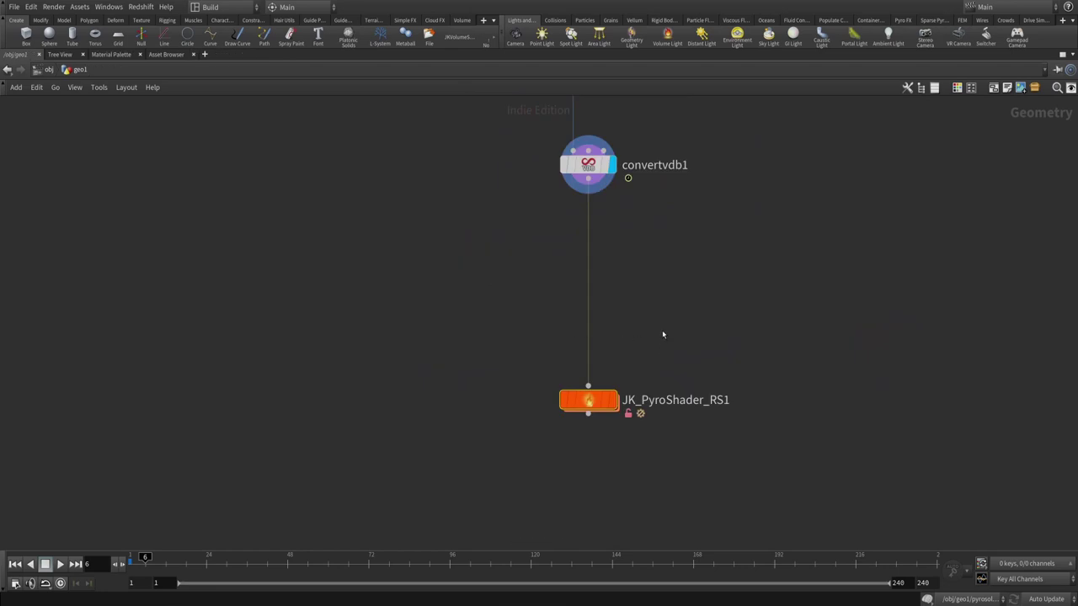
key("p")
left_click(738, 154)
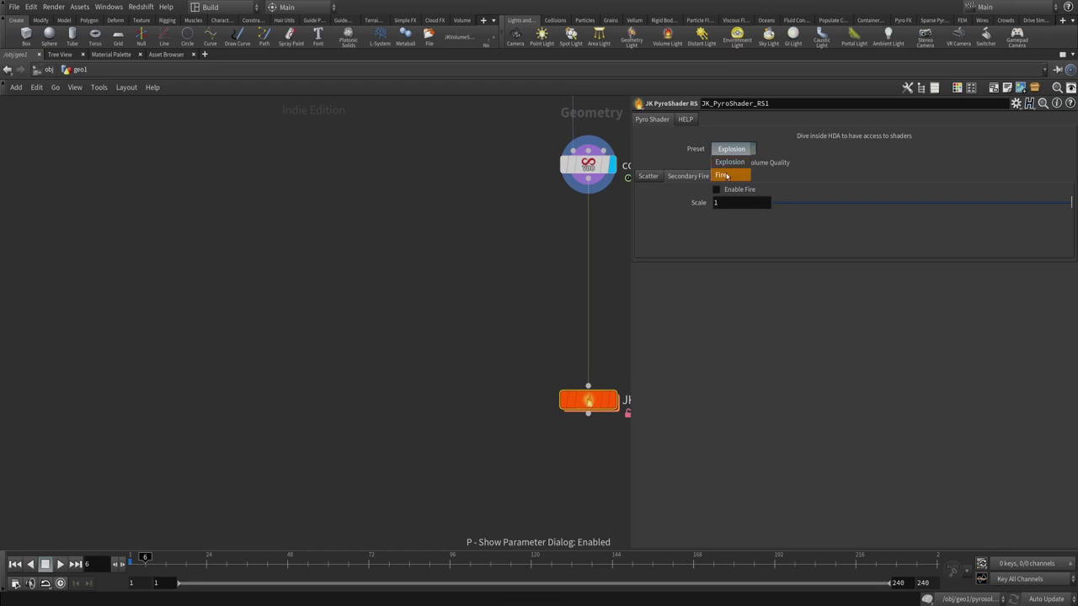
- Set the JK_PyroShader_RS1 preset to Fire after briefly reverting to Explosion
left_click(730, 174)
left_click(731, 149)
left_click(731, 154)
left_click(731, 149)
left_click(729, 175)
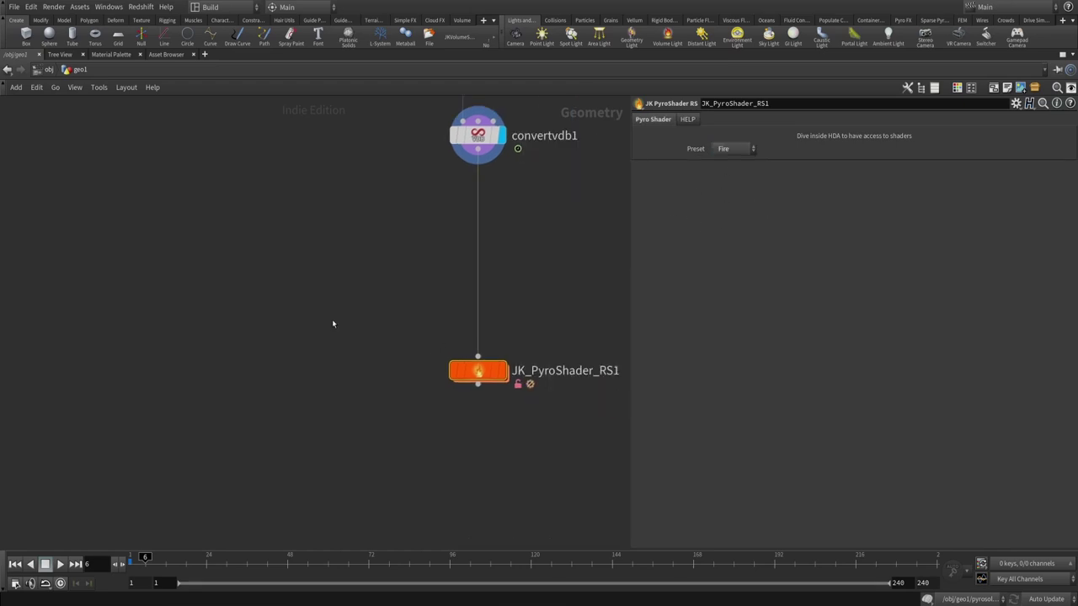
- Check JK_PyroShader_RS1's error messages, then close the error console
key("i")
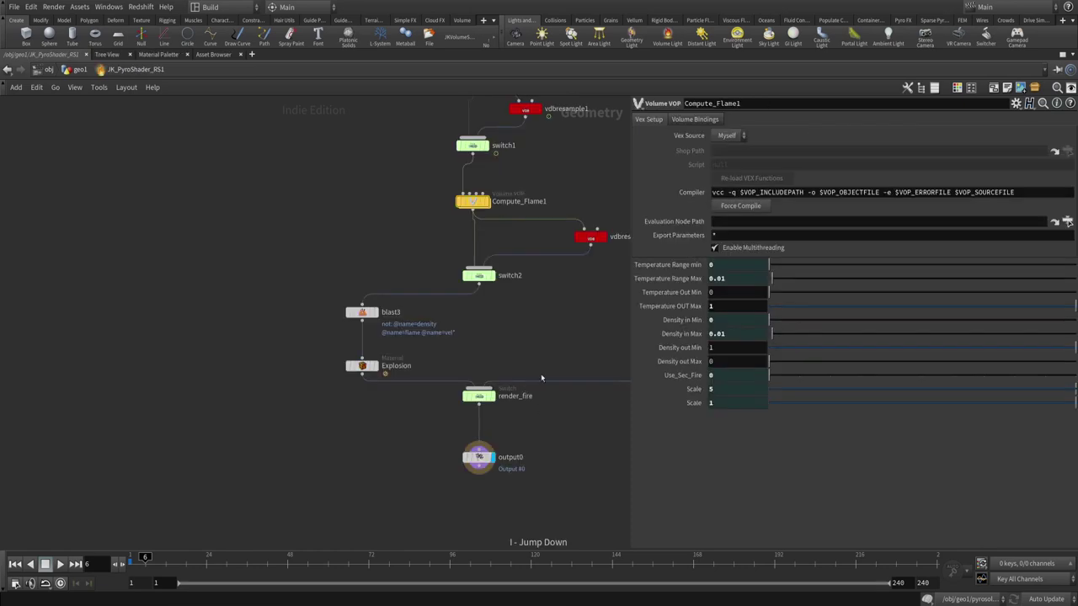
key("u")
right_click(478, 381)
left_click(505, 525)
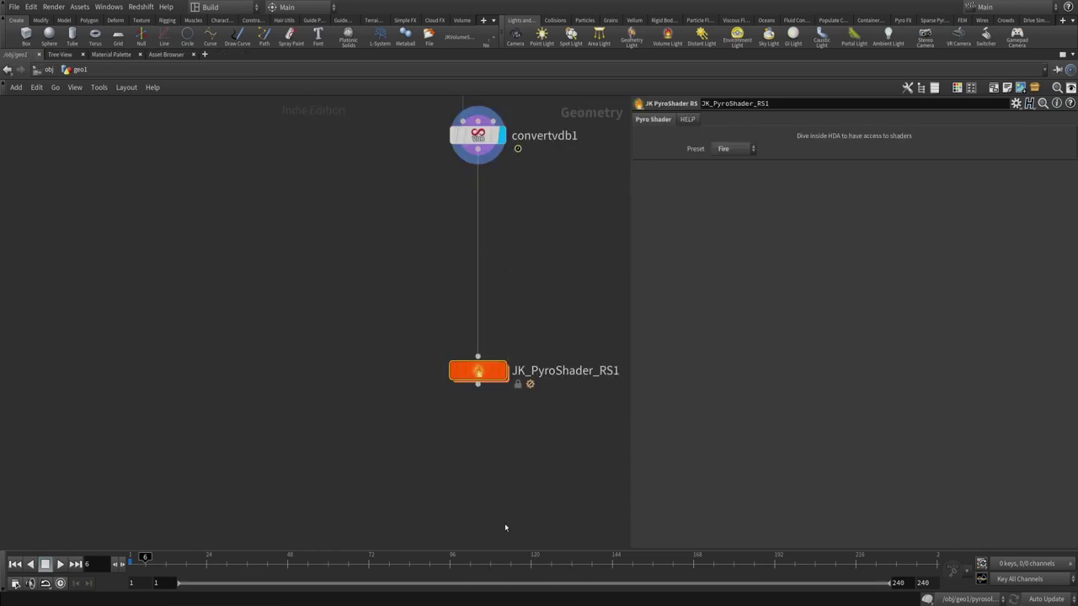
left_click_drag(381, 319, 530, 414)
left_click(1067, 469)
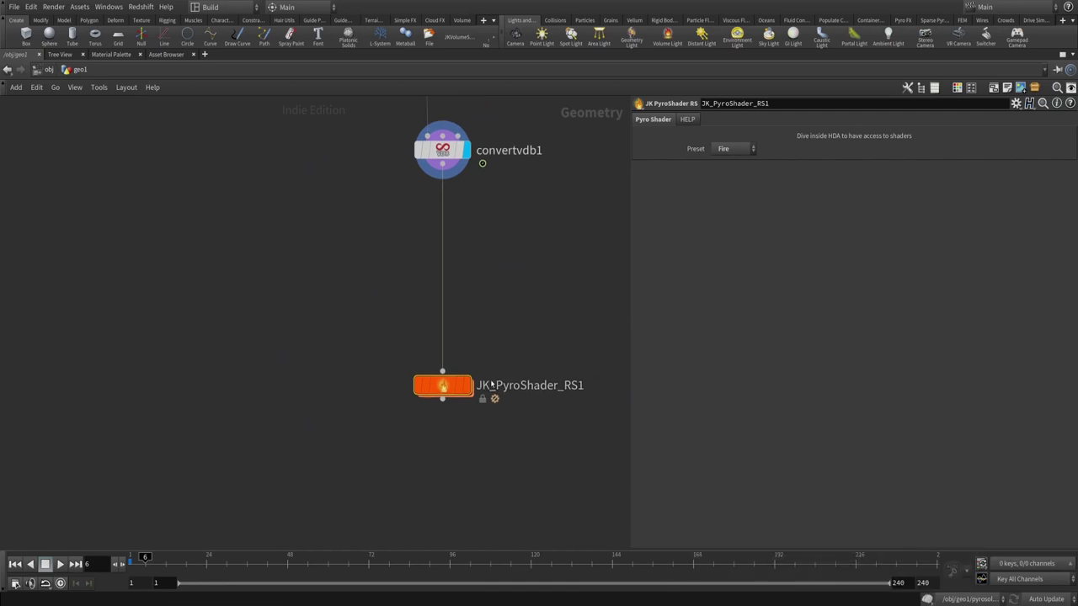
middle_click_drag(558, 325, 522, 341)
key("p")
- Go into shopnet1's FIRE material and show the RS_VOLUME_FIRE parameters
key("i")
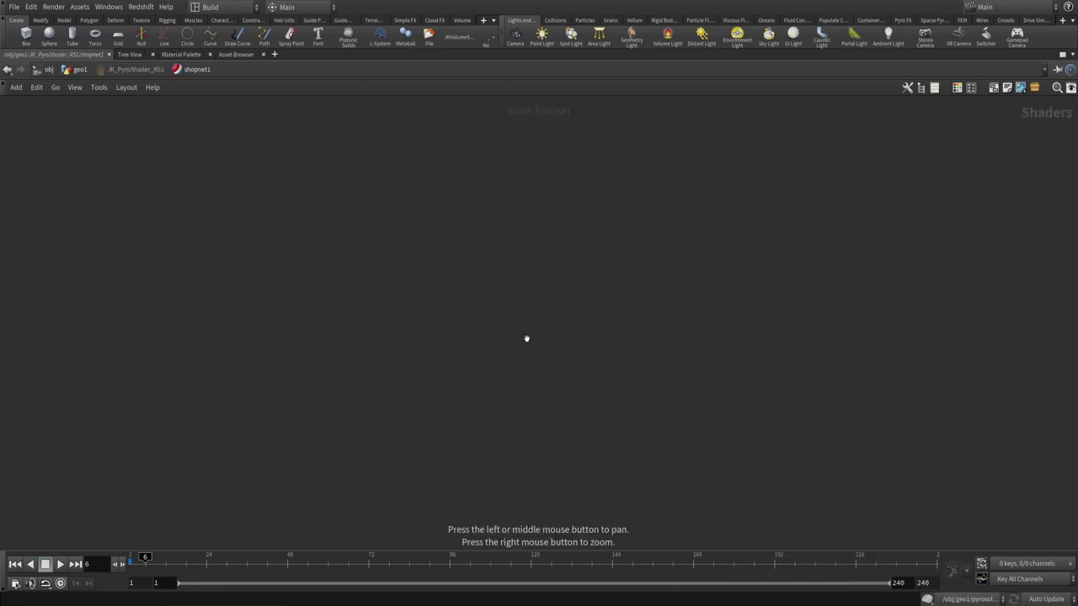
key("h")
key("i")
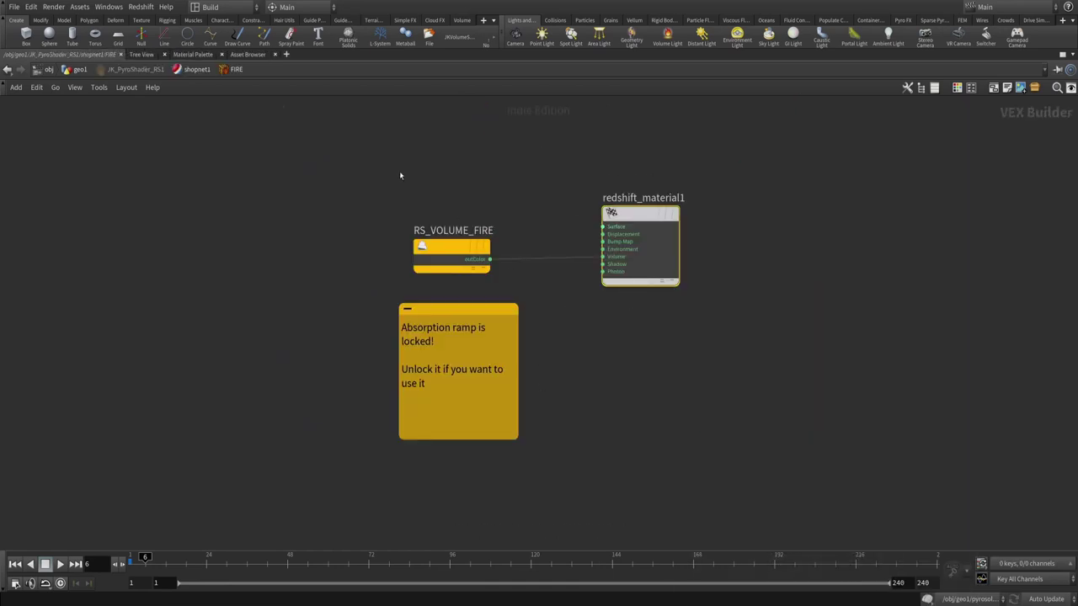
middle_click_drag(452, 200, 484, 317)
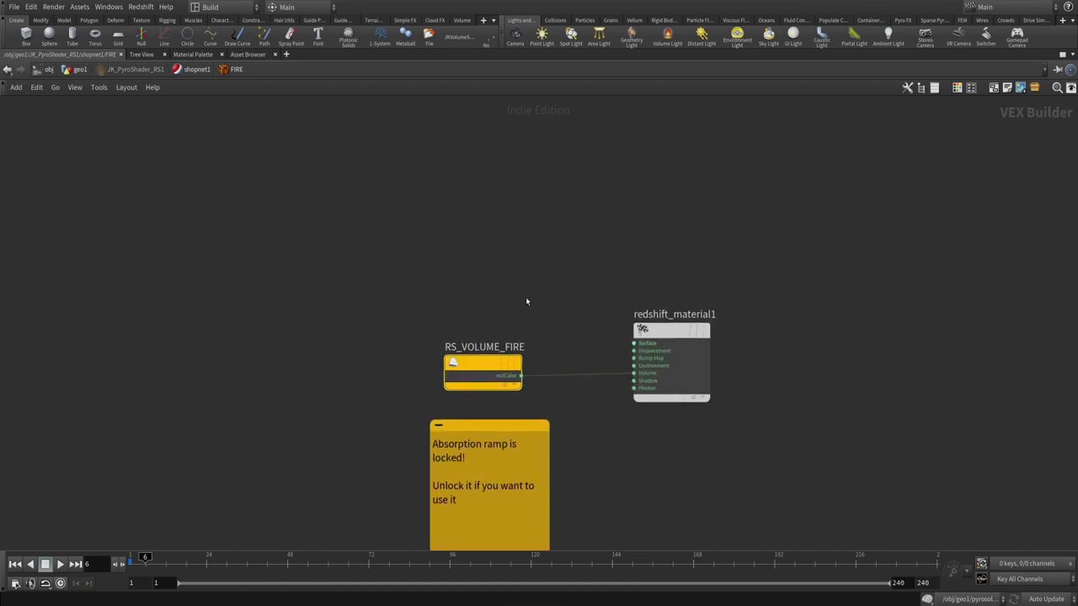
key("p")
- Review RS_VOLUME_FIRE's Advanced and Basic volume settings
scroll(699, 253, "up", 2)
scroll(722, 400, "down", 2)
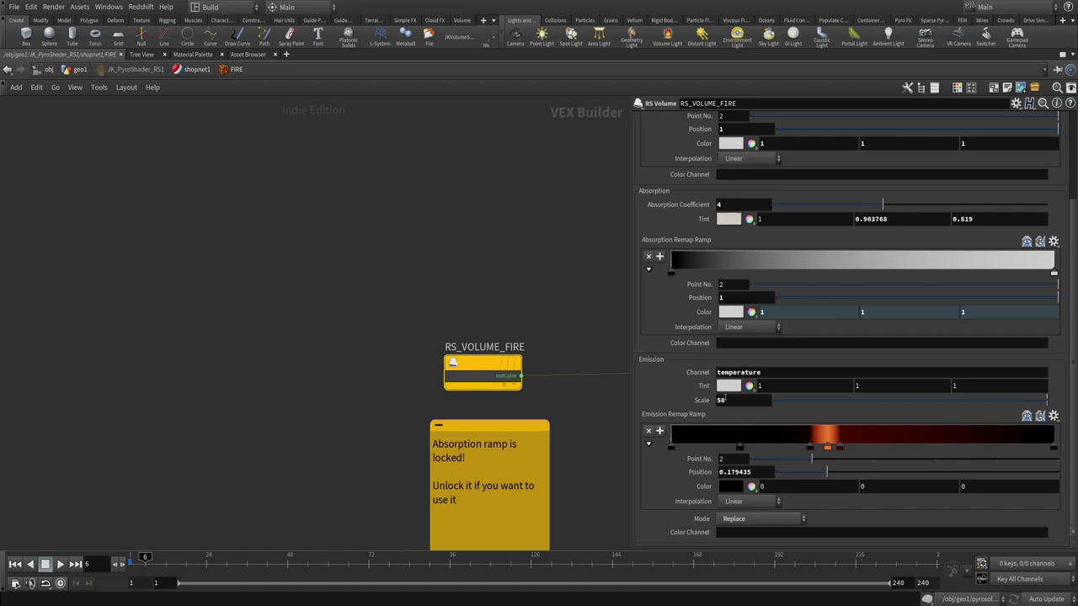
scroll(707, 269, "up", 3)
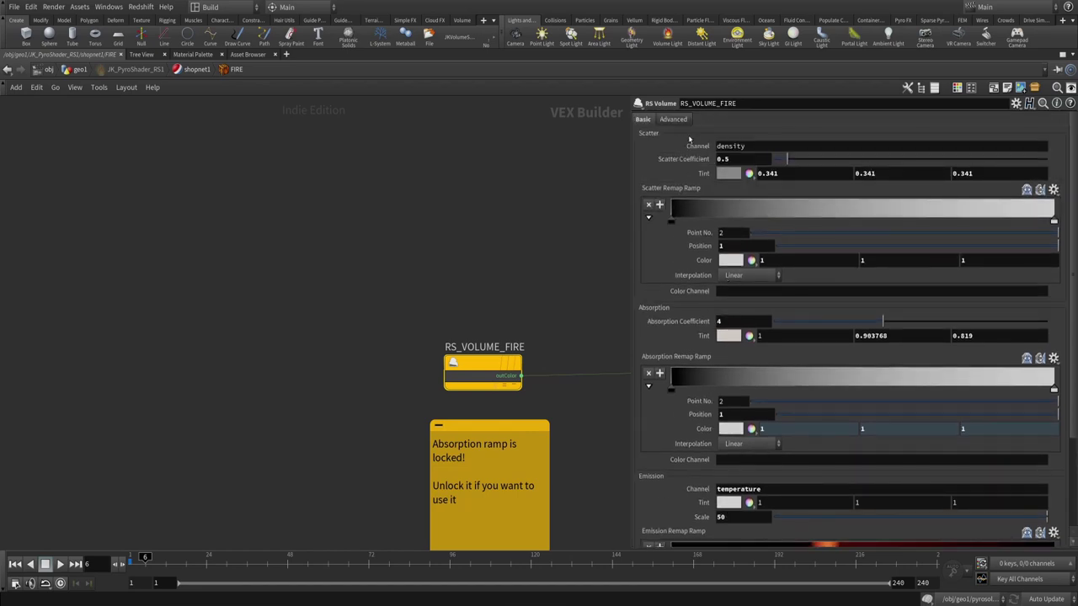
left_click(674, 121)
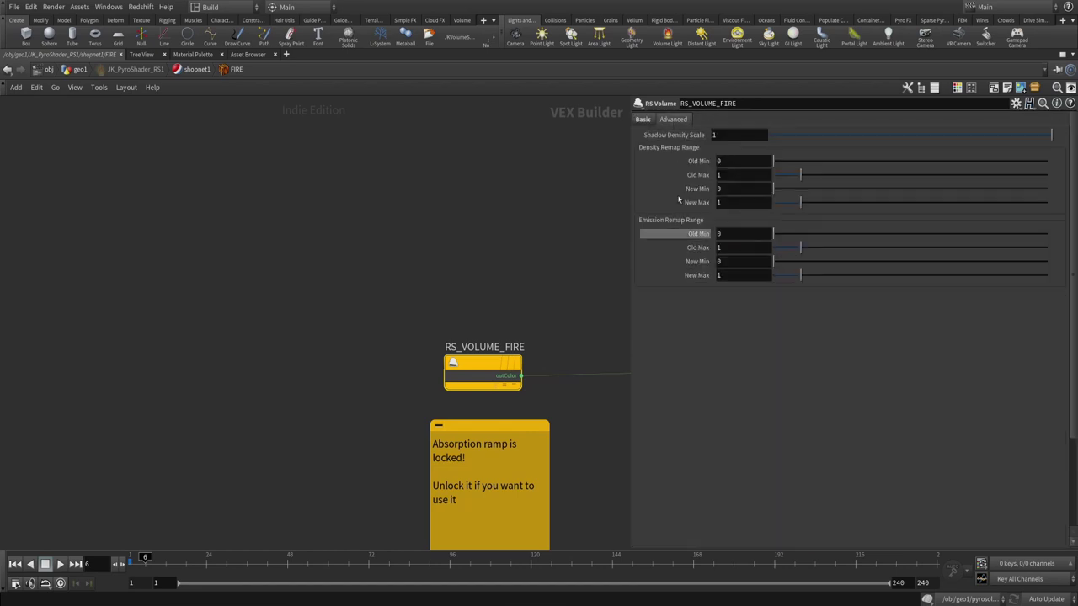
left_click(642, 119)
scroll(724, 305, "down", 1)
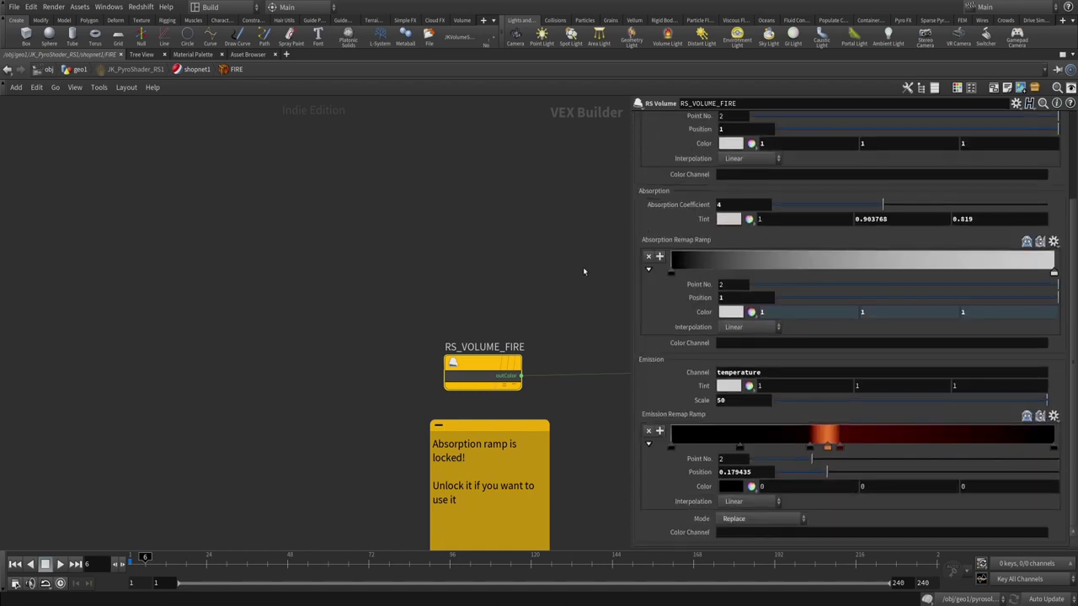
middle_click_drag(583, 267, 543, 279)
- Switch the JK_PyroShader_RS1 preset back to Explosion and review its Secondary Fire and Scatter settings
key("p")
key("u")
key("u")
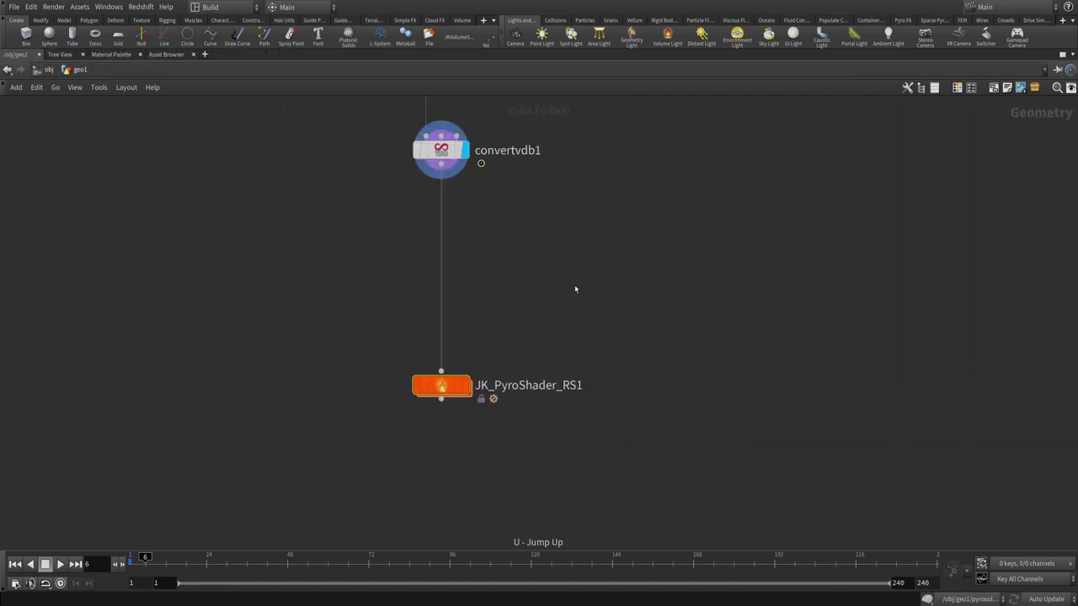
key("p")
left_click(725, 149)
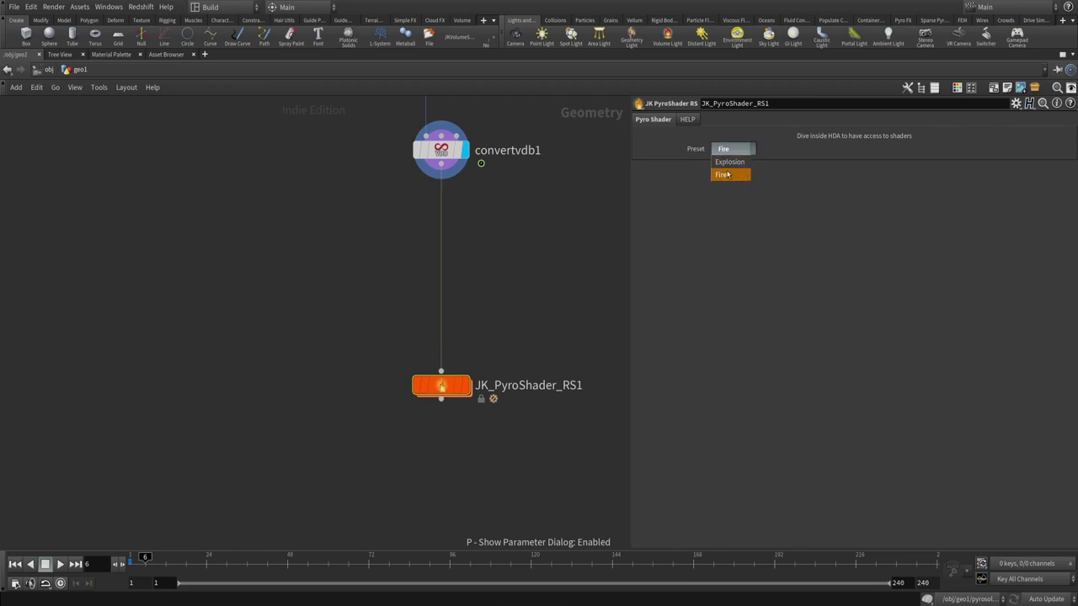
left_click(729, 170)
left_click(653, 176)
left_click(678, 176)
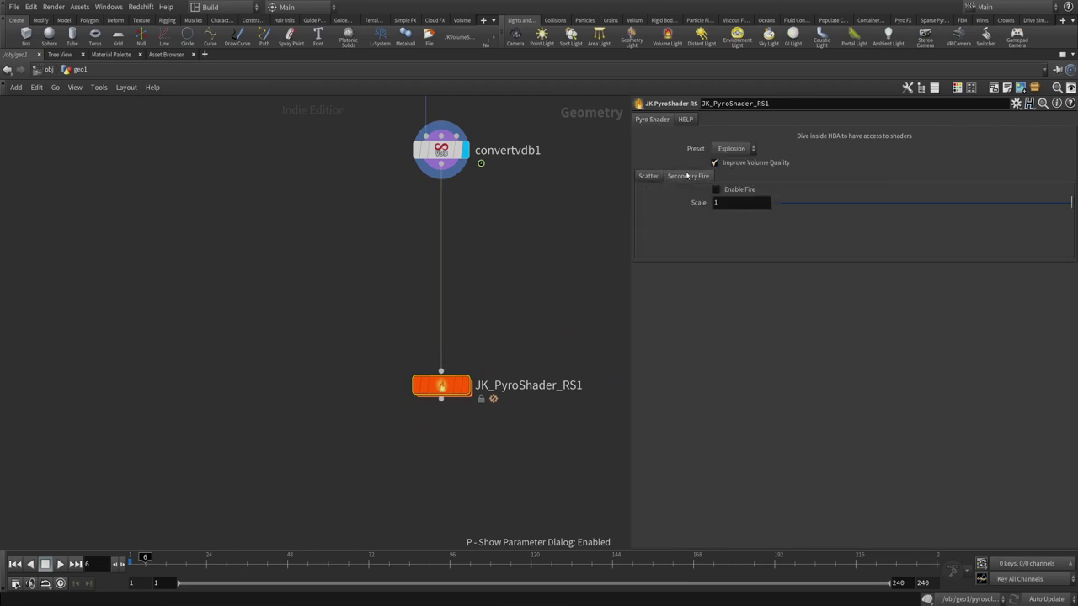
left_click(655, 177)
left_click(679, 176)
left_click(650, 176)
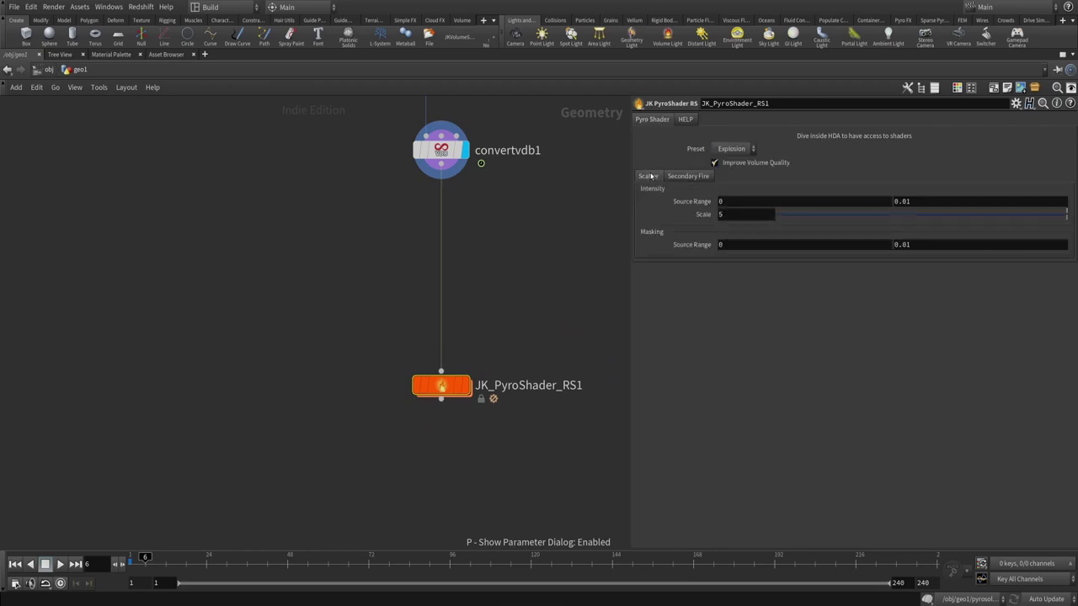
- Select JK_PyroShader_RS1 and allow editing of its contents
middle_click_drag(550, 269, 579, 305)
left_click_drag(579, 303, 429, 488)
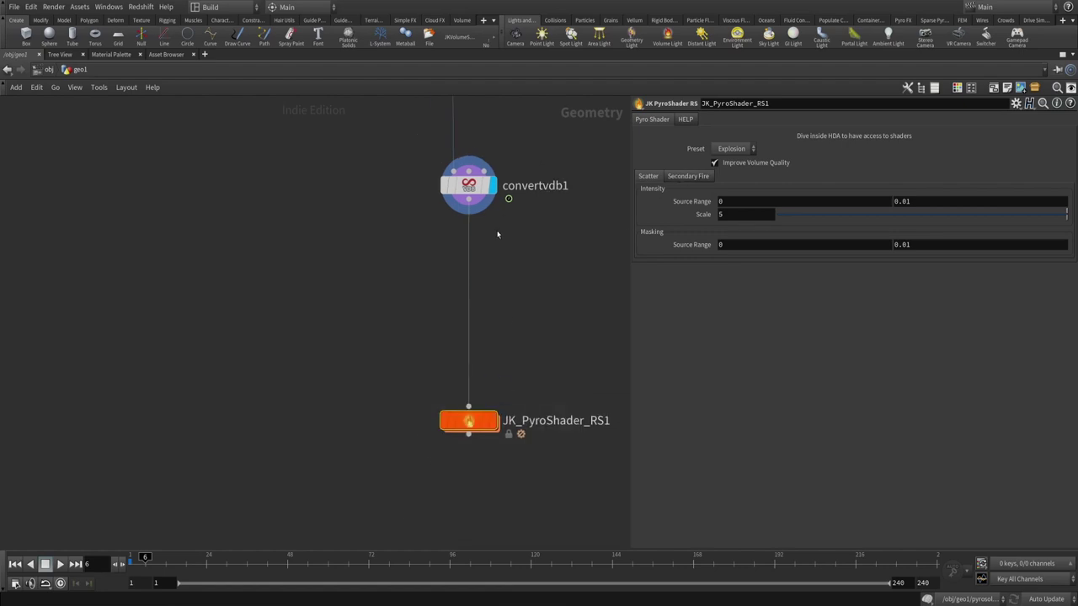
right_click(475, 422)
left_click(505, 566)
- Look over the asset's inner nodes, including Compute_Flame1, output0 and the FIRE branch, then return to geo1
key("o")
key("o")
key("i")
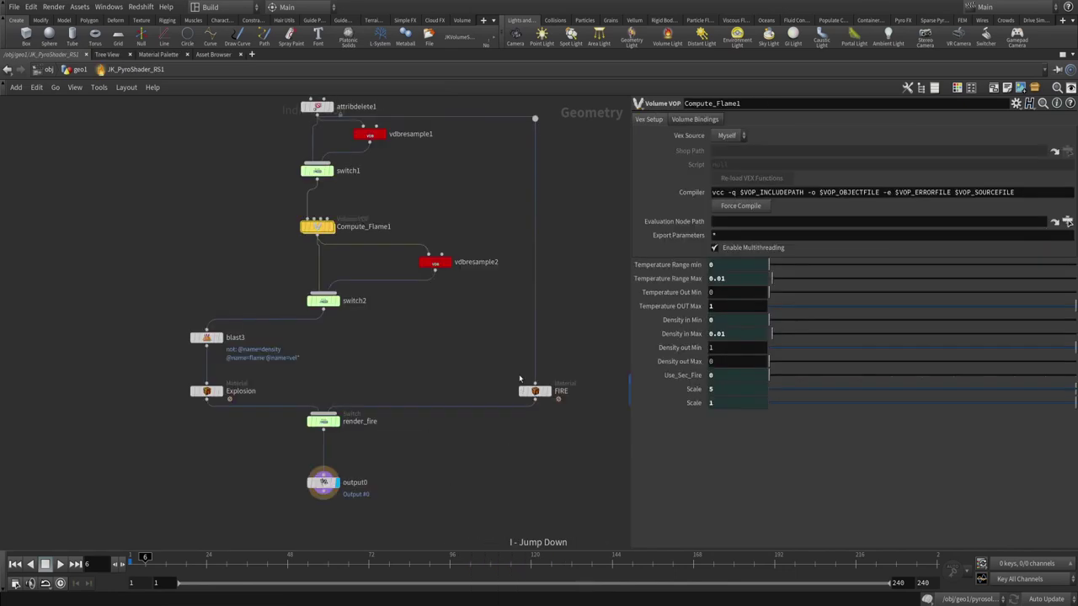
middle_click_drag(592, 277, 519, 415)
left_click_drag(435, 322, 288, 256)
middle_click_drag(500, 260, 701, 252)
key("p")
middle_click_drag(608, 404, 636, 325)
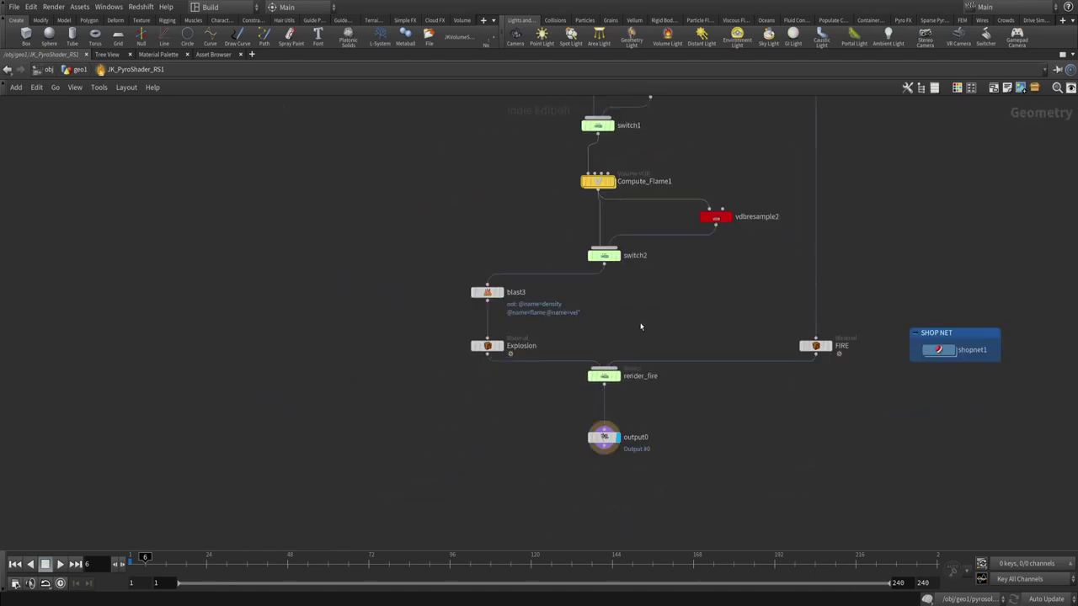
key("u")
key("p")
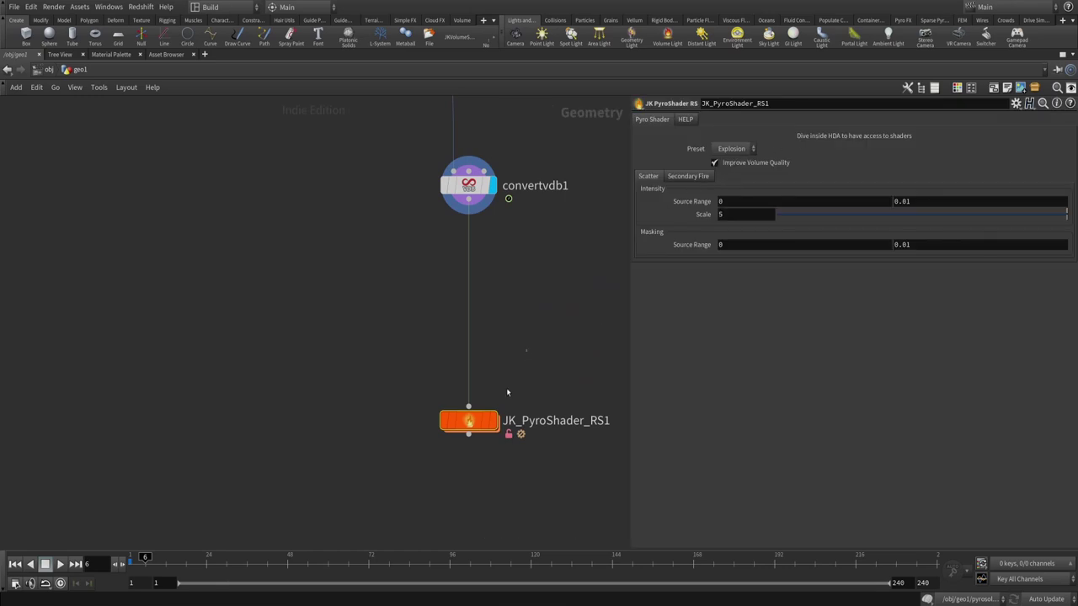
- Select Compute_Flame1, vdbresample2 and switch2 together inside JK_PyroShader_RS1
double_click(469, 421)
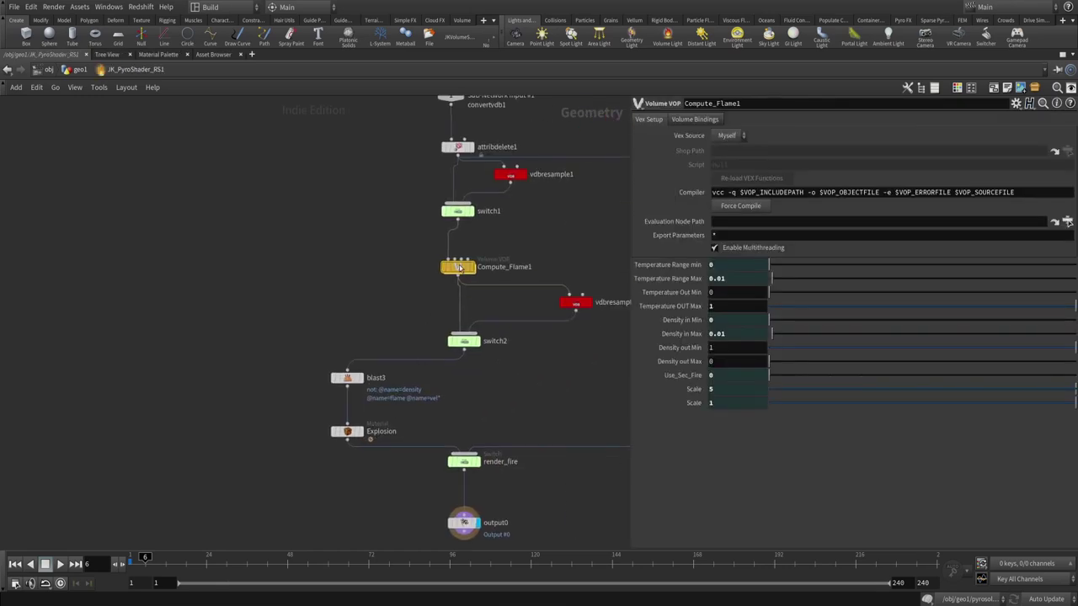
key("p")
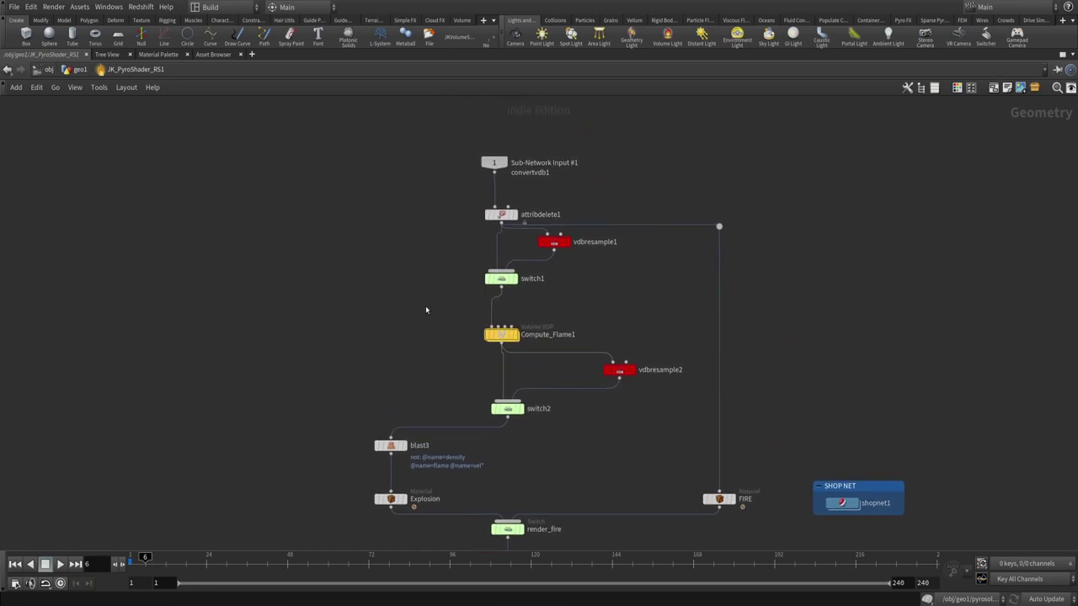
left_click_drag(426, 310, 662, 417)
key("u")
key("p")
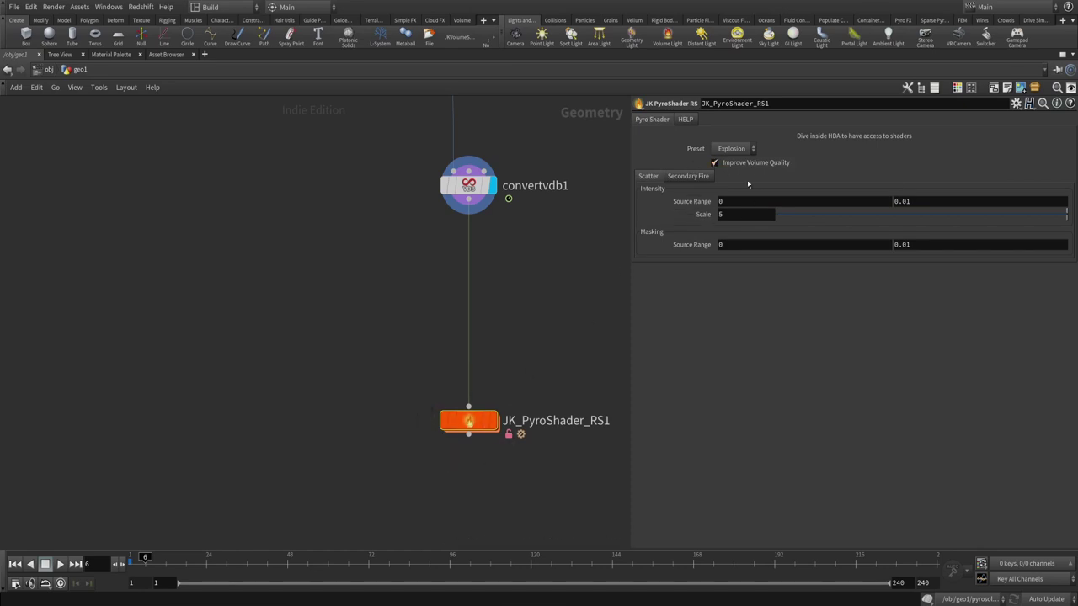
double_click(469, 421)
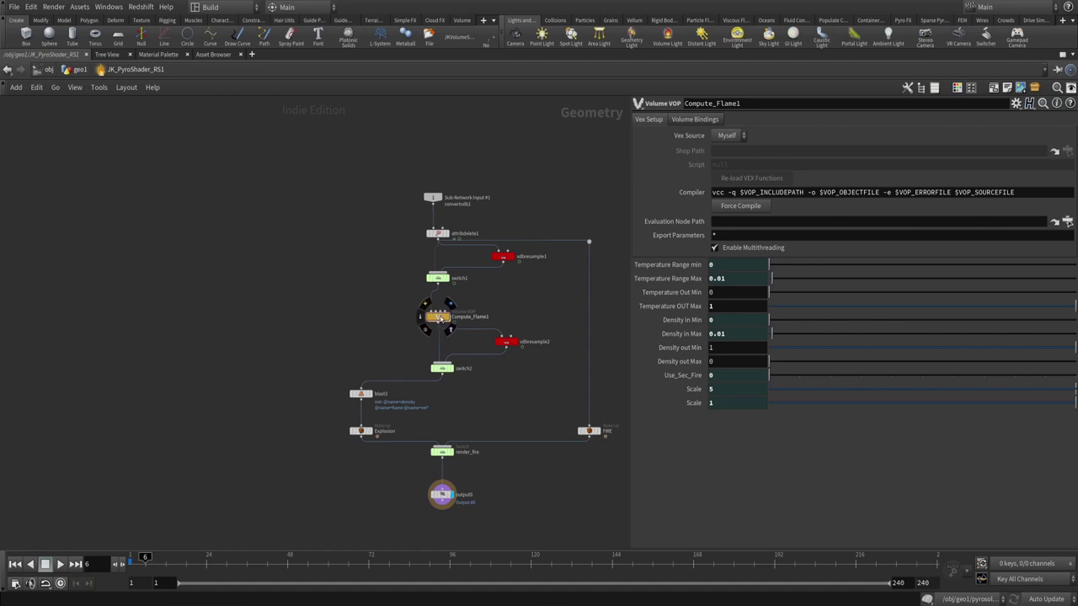
- Inspect the info of attribdelete1, vdbresample1, Compute_Flame1 and vdbresample2, then select the chain to switch2
left_click(506, 341)
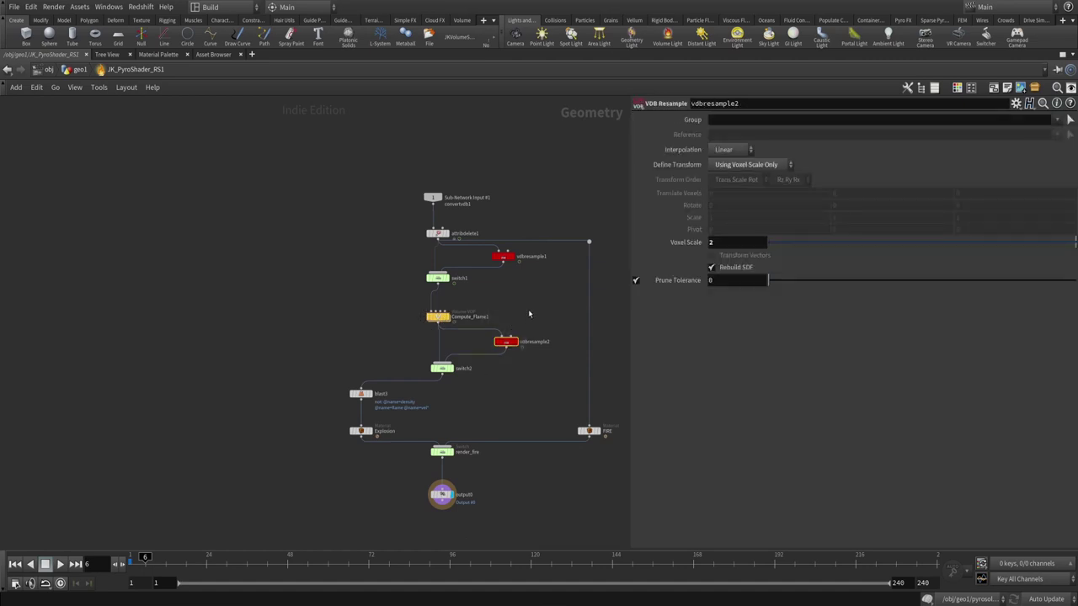
middle_click(437, 235)
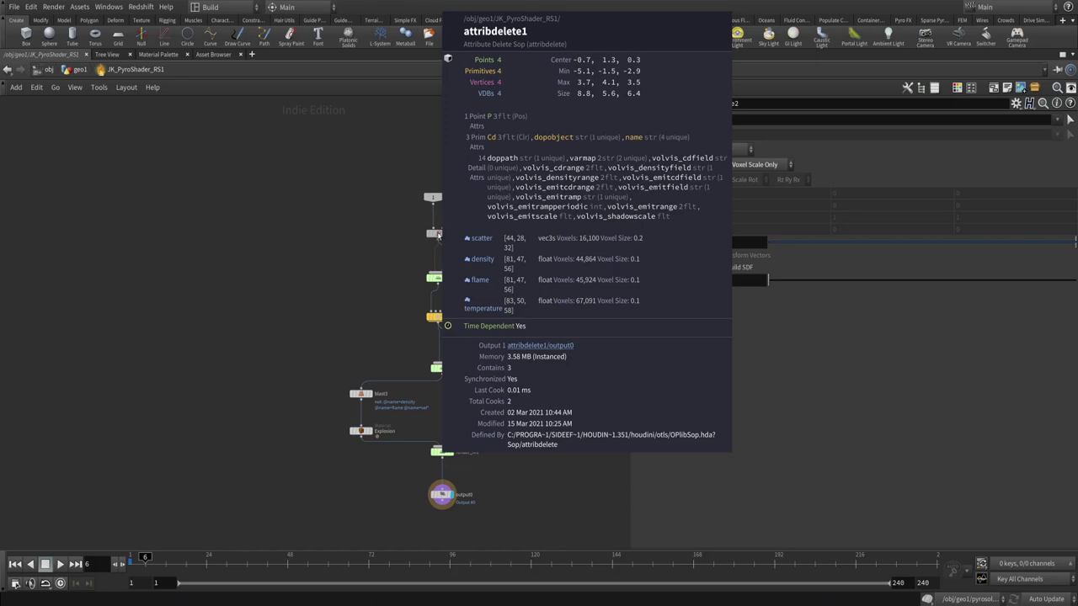
scroll(437, 235, "down", 1)
middle_click(437, 233)
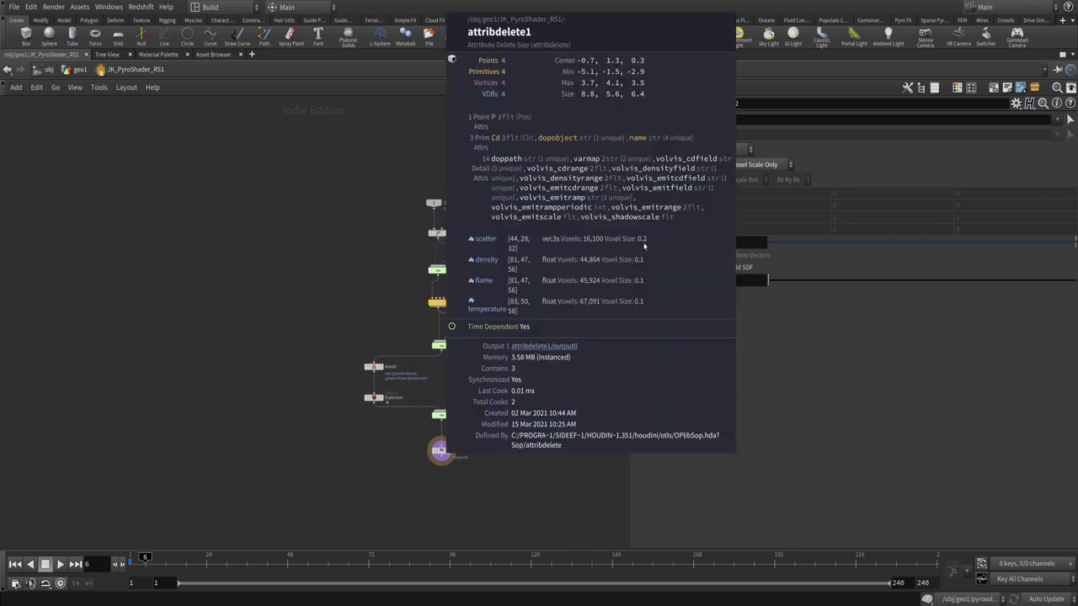
middle_click(490, 252)
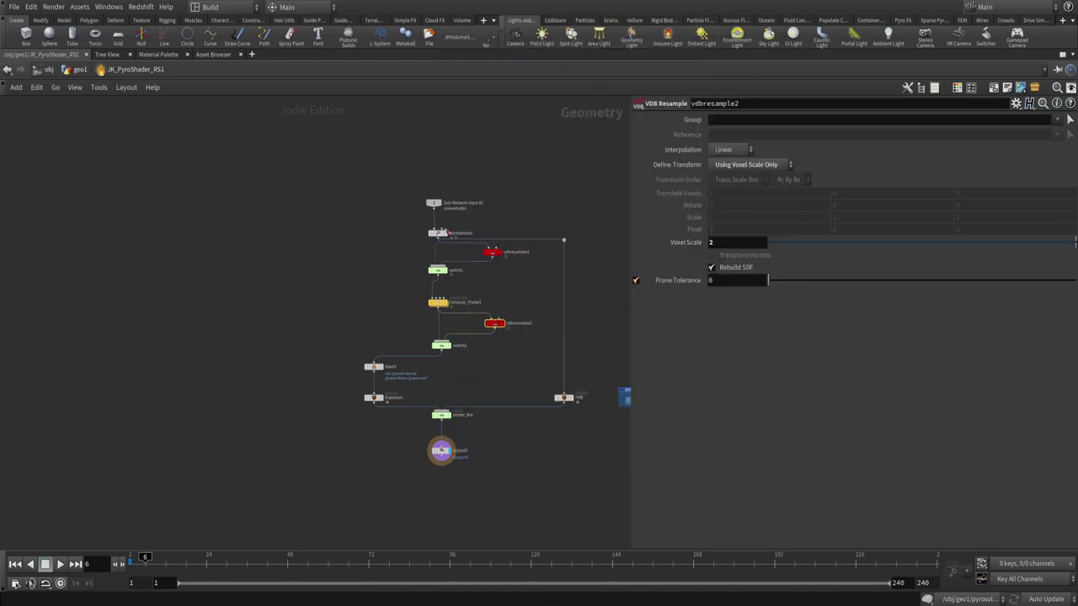
middle_click(437, 301)
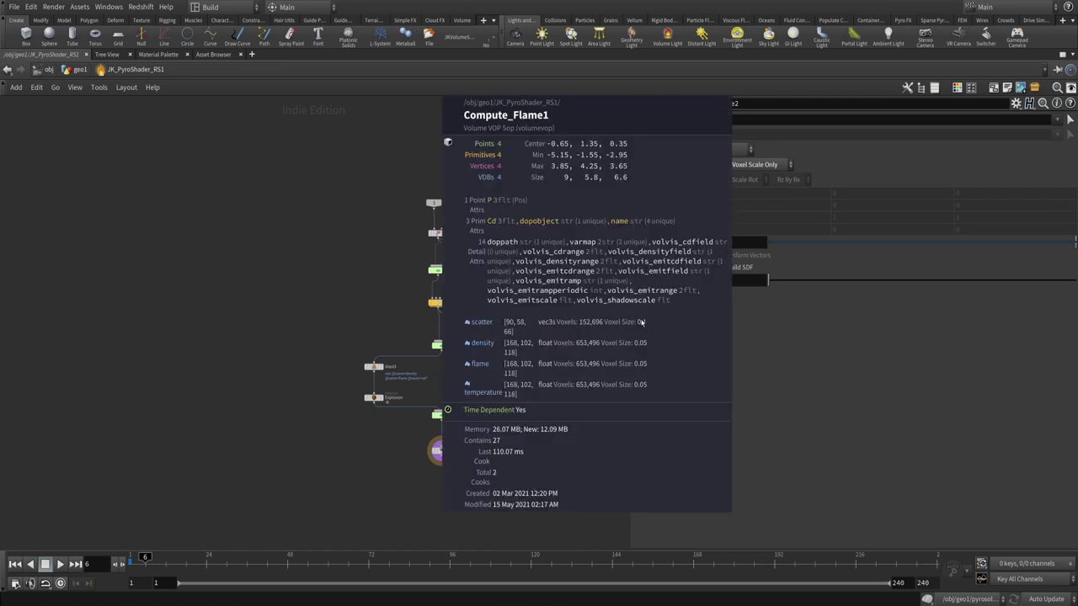
middle_click(495, 327)
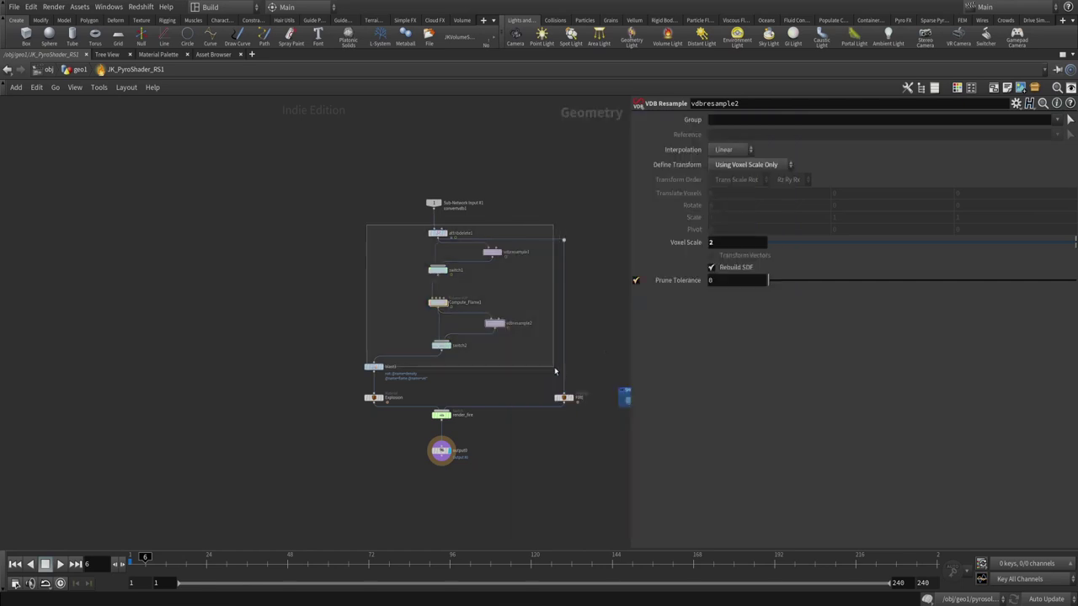
mouse_move(372, 226)
left_mouse_down()
mouse_move(561, 385)
mouse_move(425, 243)
mouse_move(390, 227)
left_mouse_up()
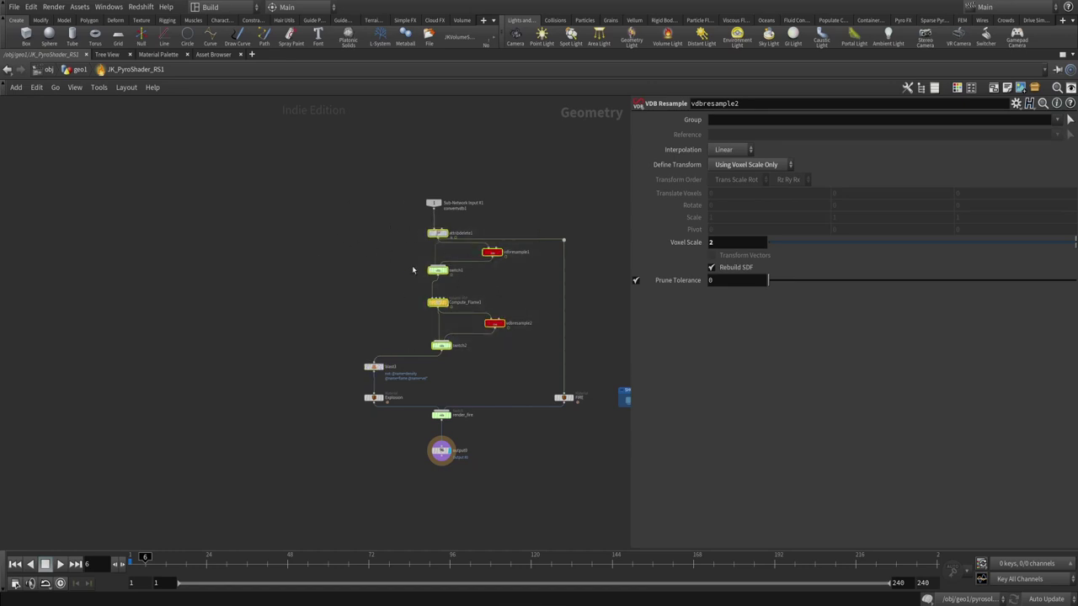
- Step back inside JK_PyroShader_RS1 and select the switch2 node to look it over
key("u")
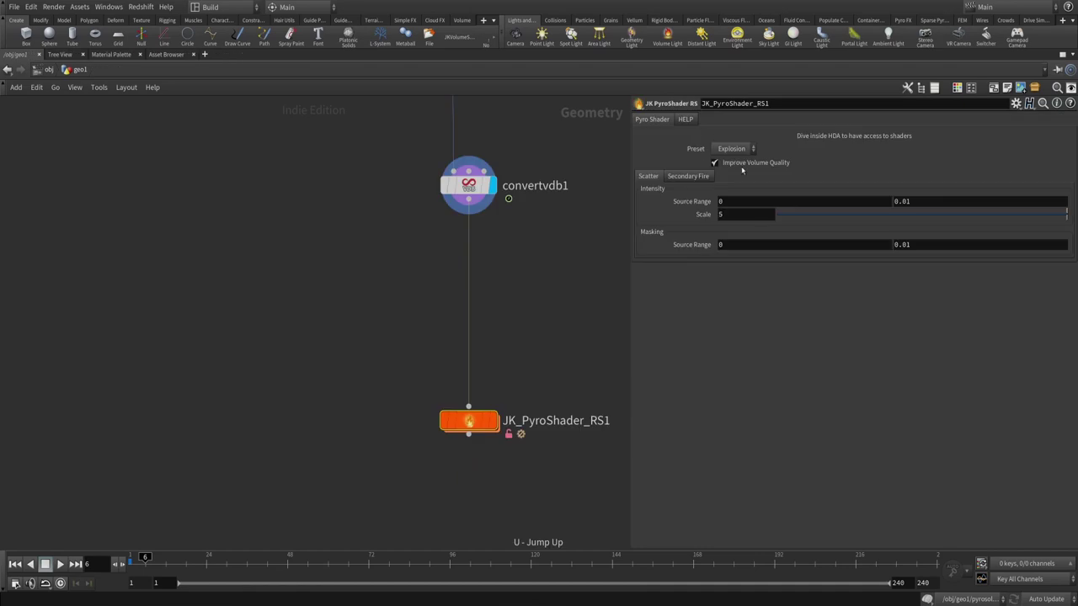
key("i")
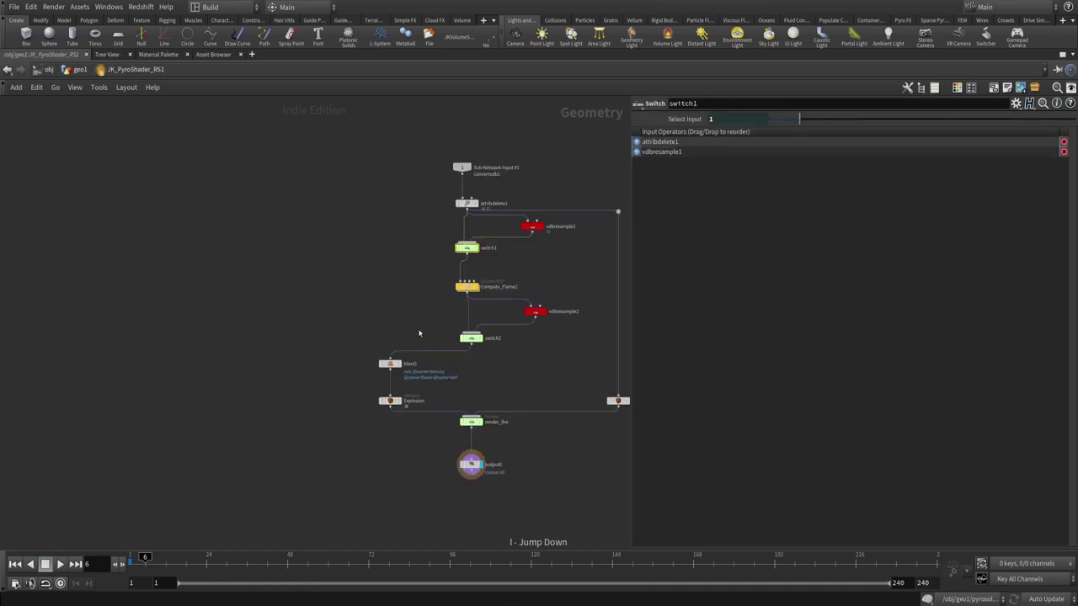
scroll(445, 270, "up", 3)
left_click_drag(414, 337, 522, 410)
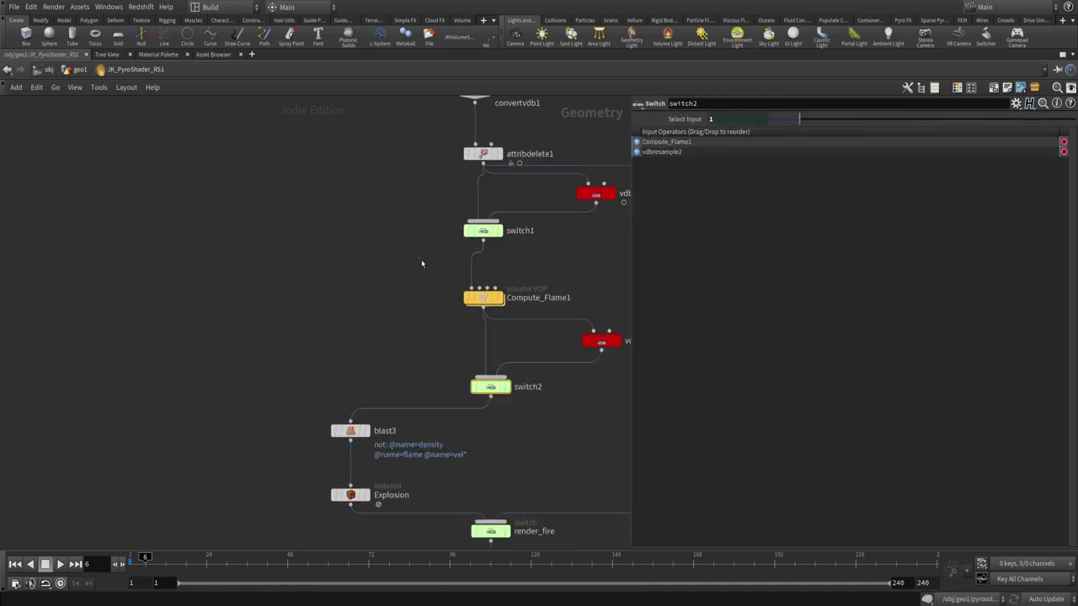
scroll(530, 285, "down", 2)
scroll(529, 285, "down", 1)
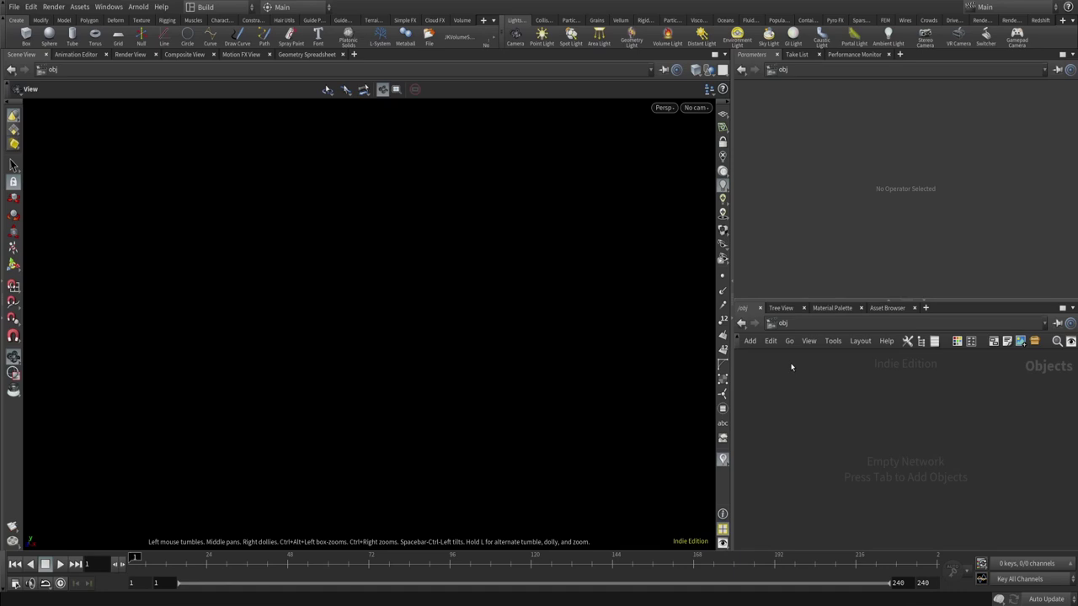
- Load the ARNOLD.hiplc scene from the PROJECTS folder through File > Open
left_click(13, 6)
left_click(17, 35)
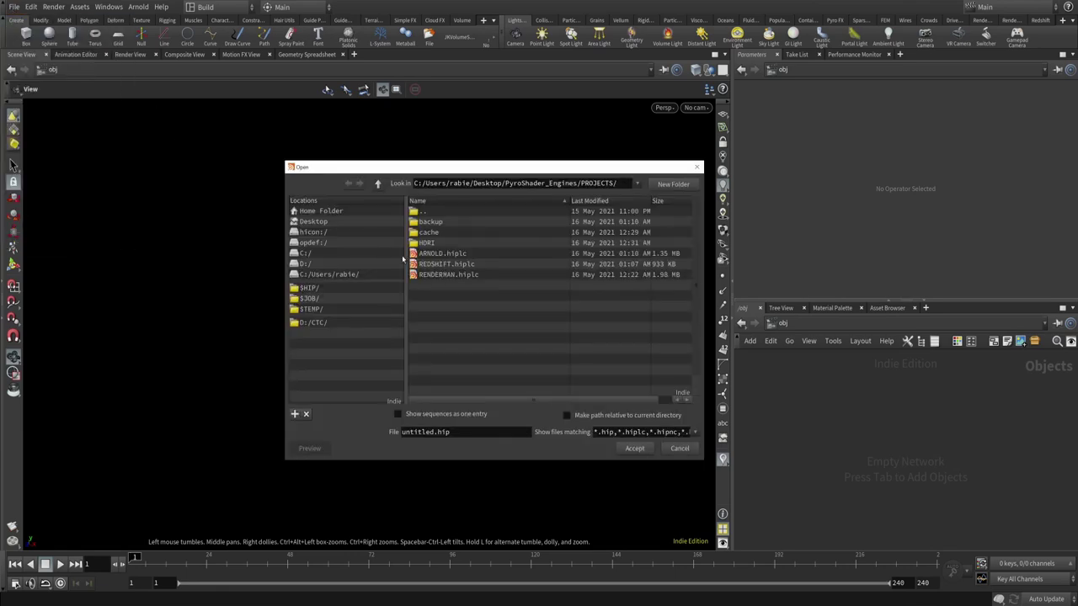
left_click(444, 255)
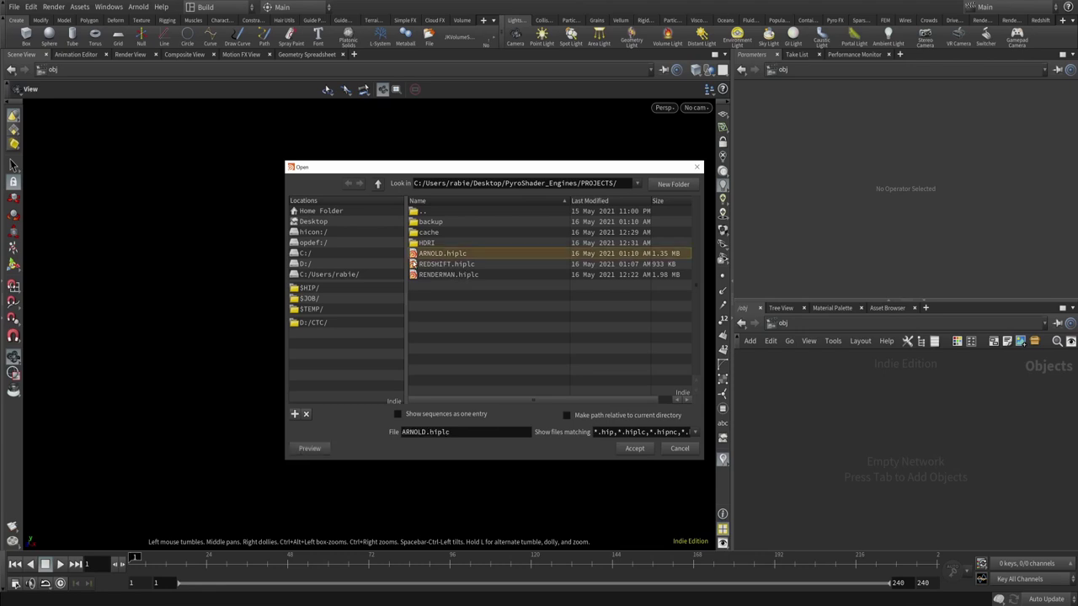
left_click(640, 449)
middle_click_drag(811, 428, 834, 432)
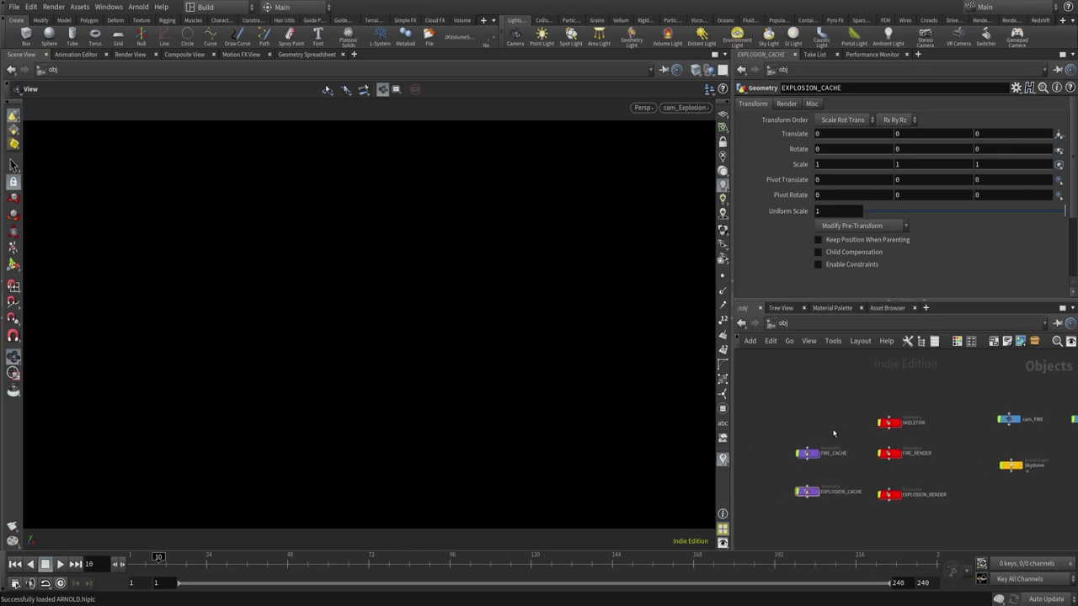
left_click(807, 454)
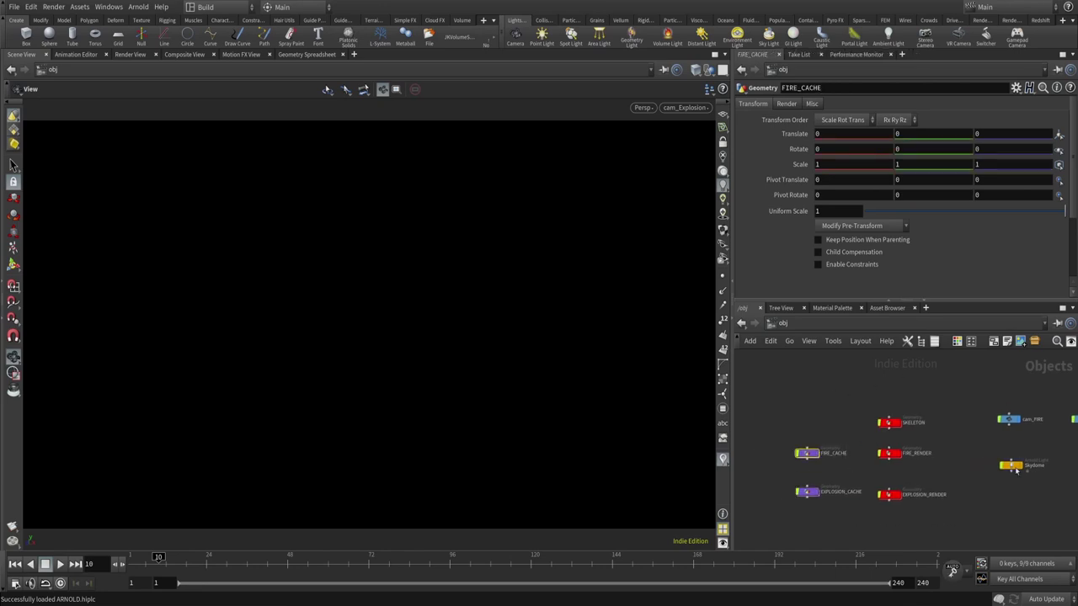
double_click(808, 455)
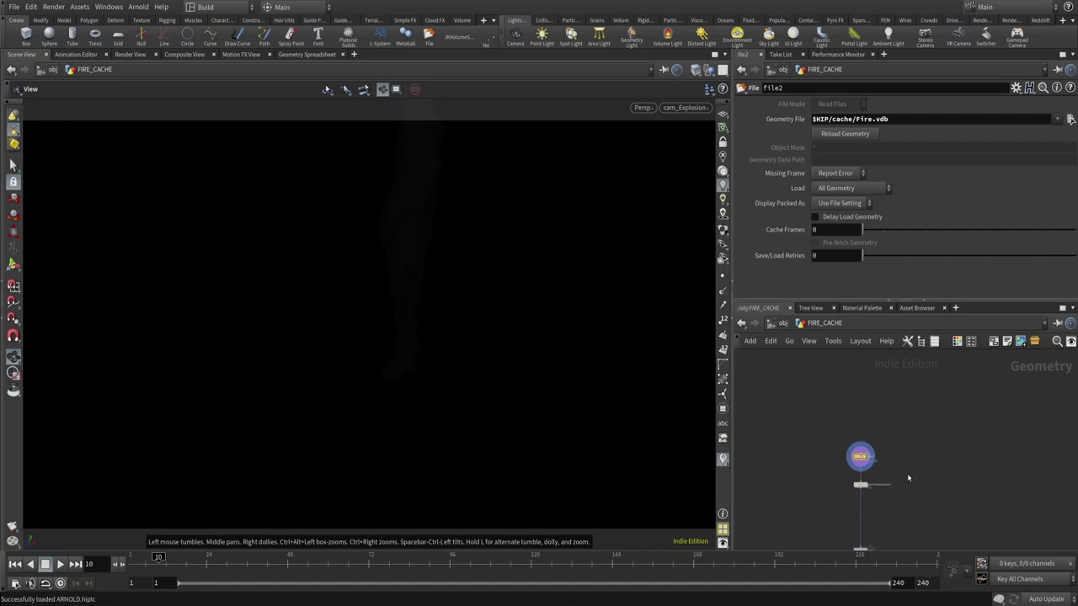
key("u")
key("i")
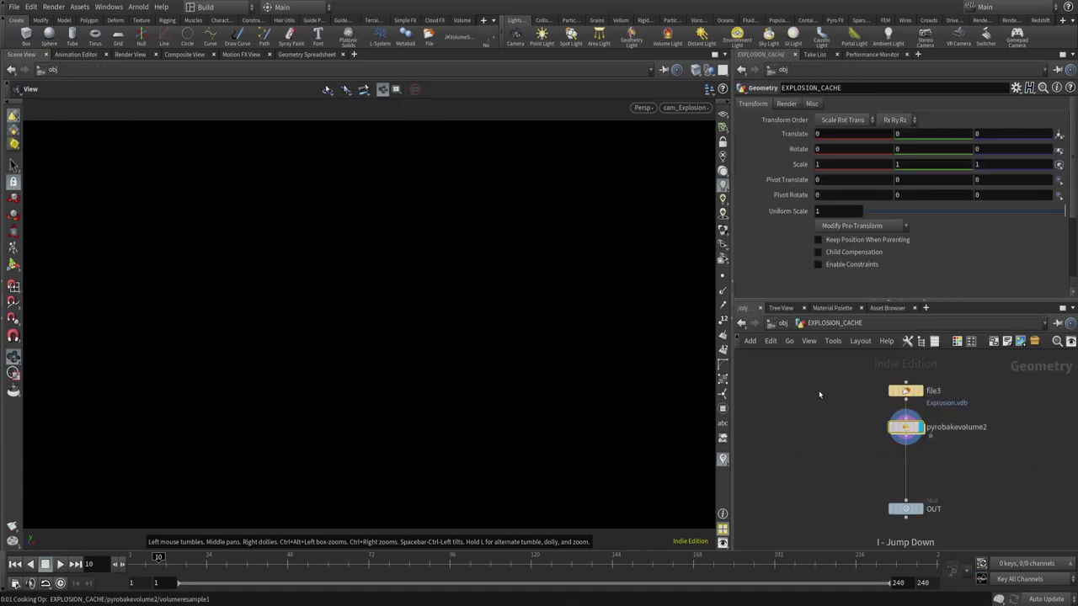
left_click(923, 428)
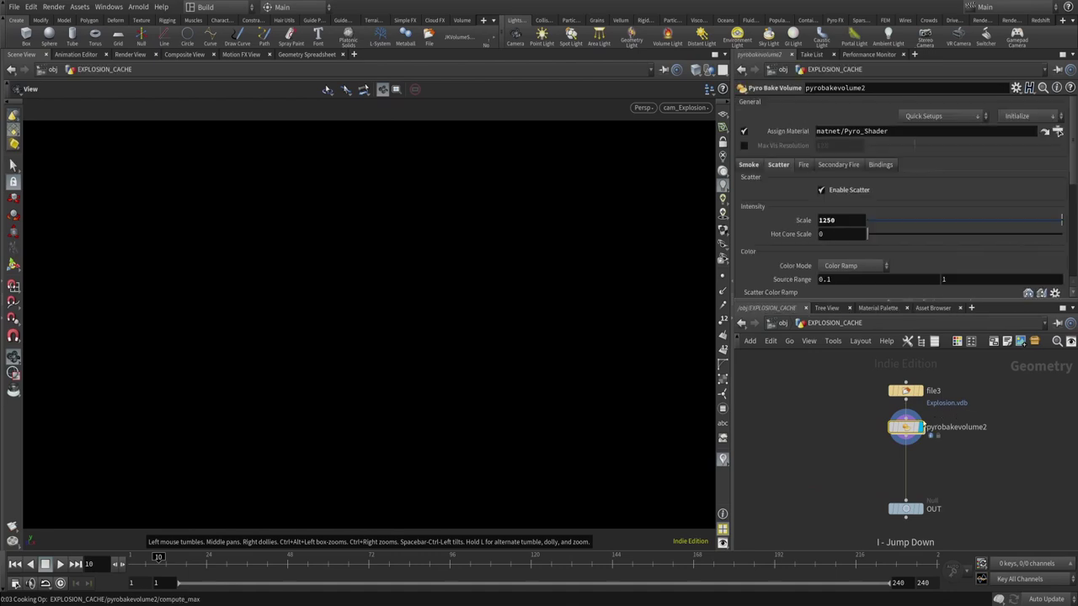
left_click(908, 392)
key("u")
left_click(825, 452)
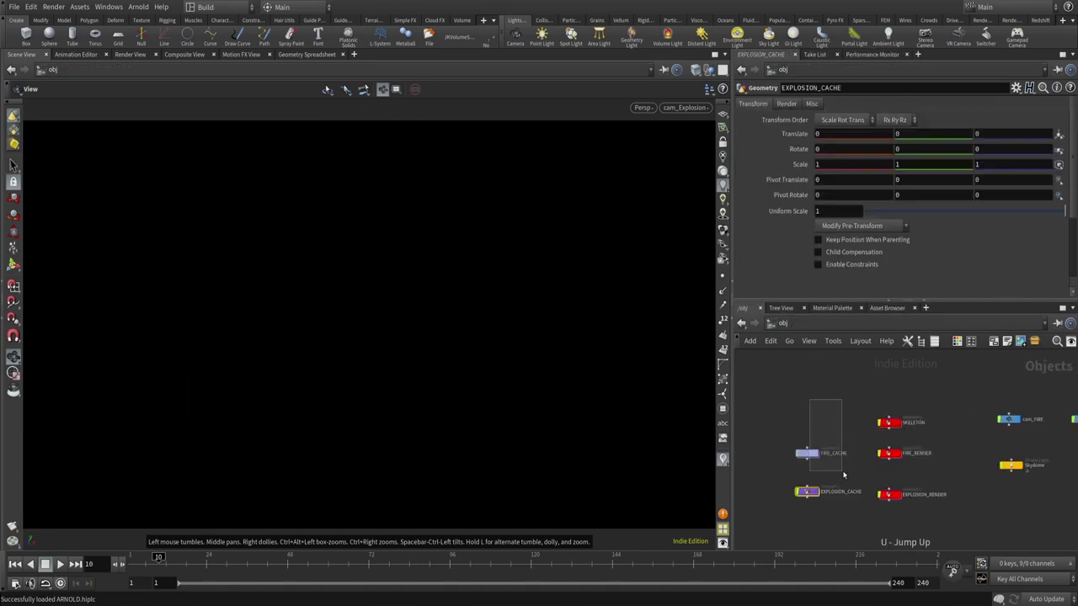
key("i")
scroll(883, 466, "up", 2)
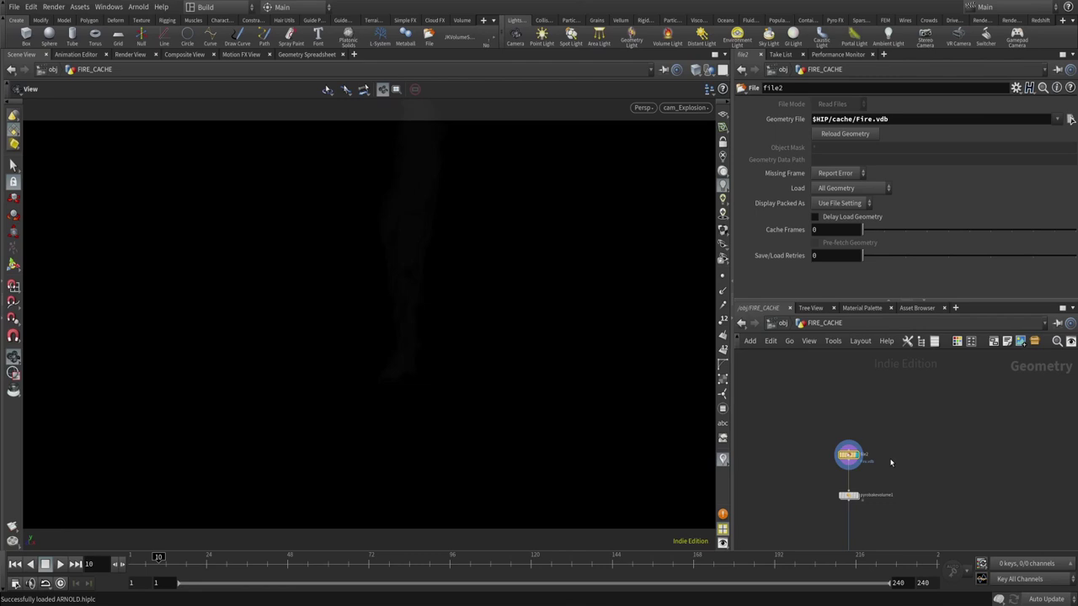
left_click_drag(467, 234, 485, 259)
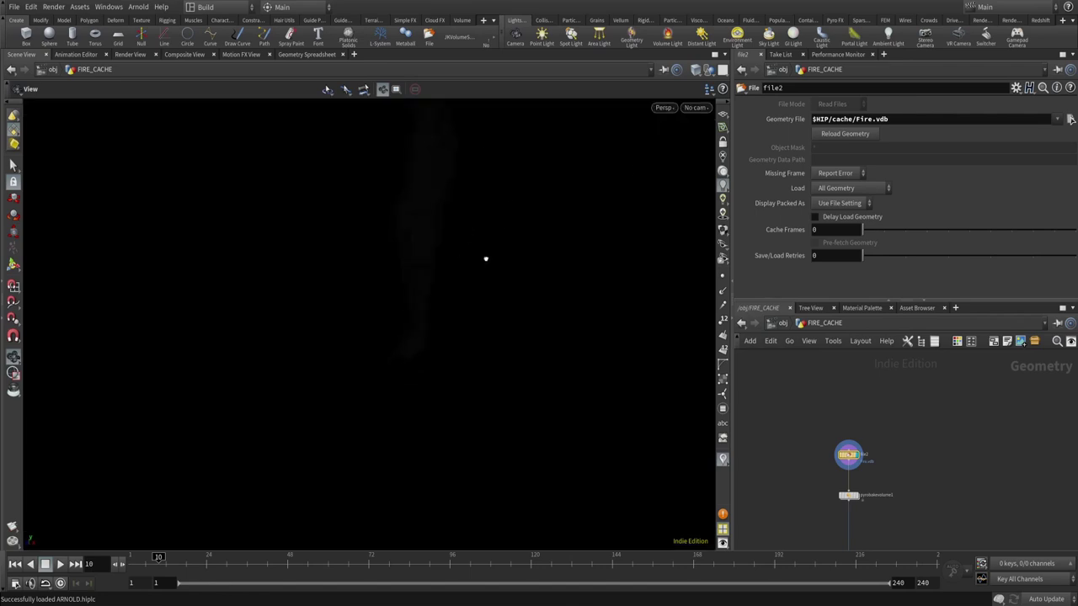
left_click(848, 496)
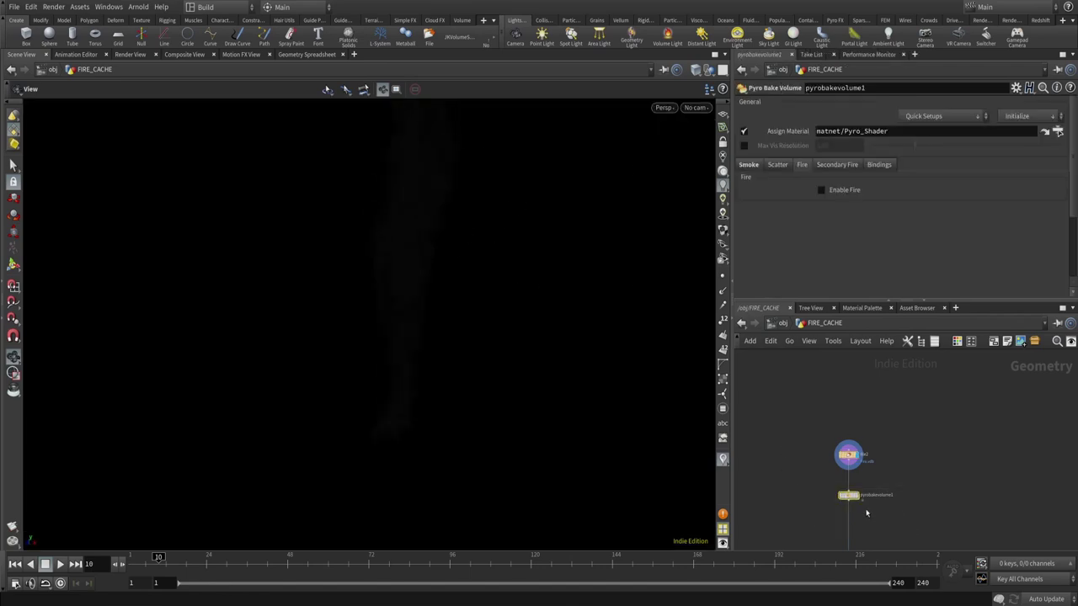
scroll(847, 496, "up", 5)
left_click(777, 165)
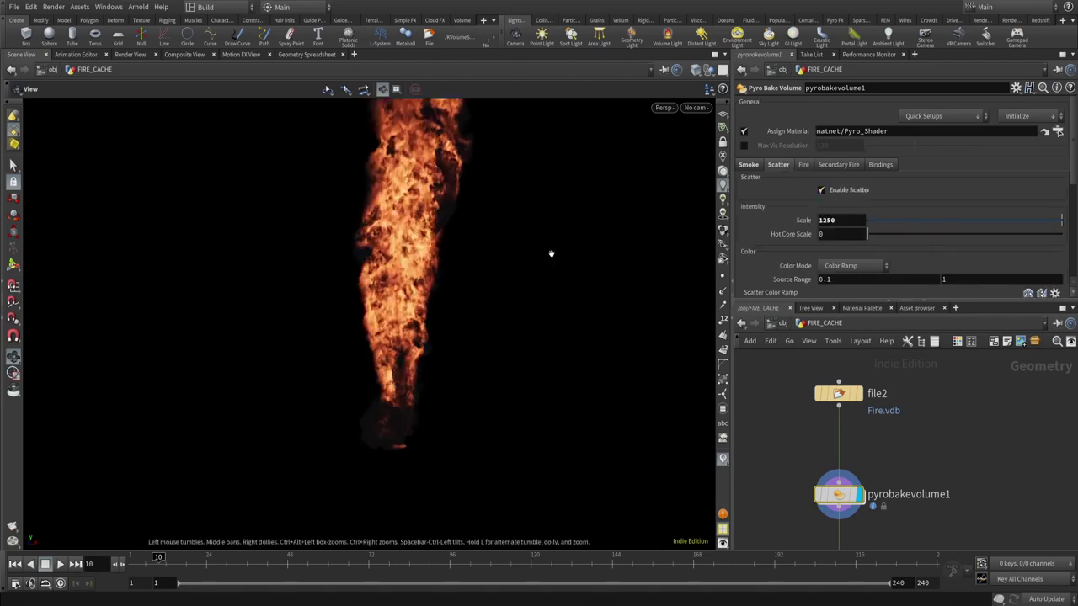
mouse_move(548, 287)
left_mouse_down()
mouse_move(460, 291)
mouse_move(489, 264)
mouse_move(528, 289)
left_mouse_up()
- Dive into EXPLOSION_CACHE and orbit the viewport around the cached explosion volume
key("u")
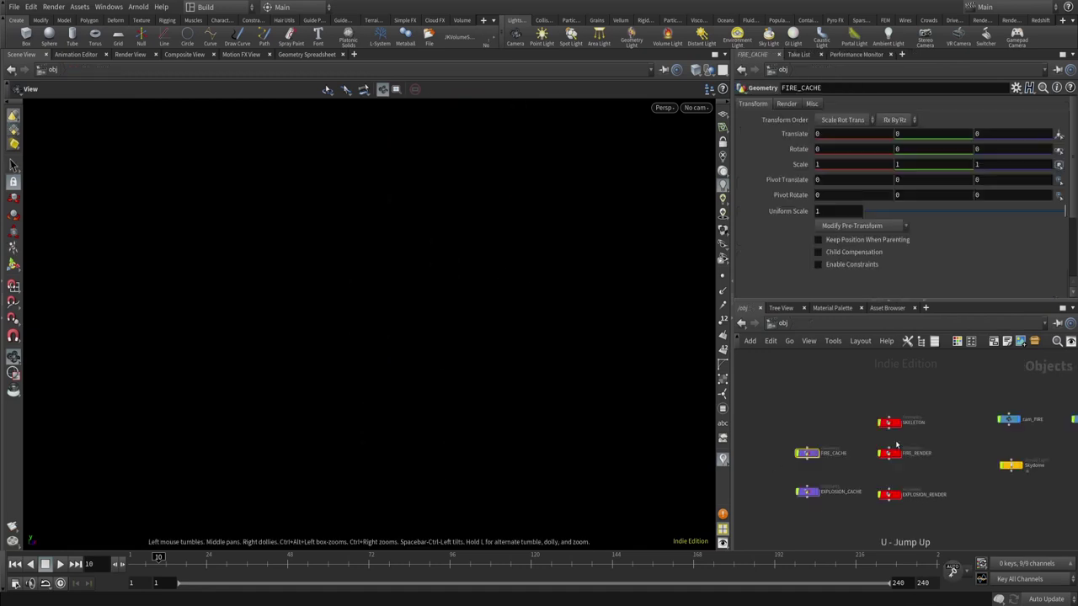
left_click(807, 492)
key("i")
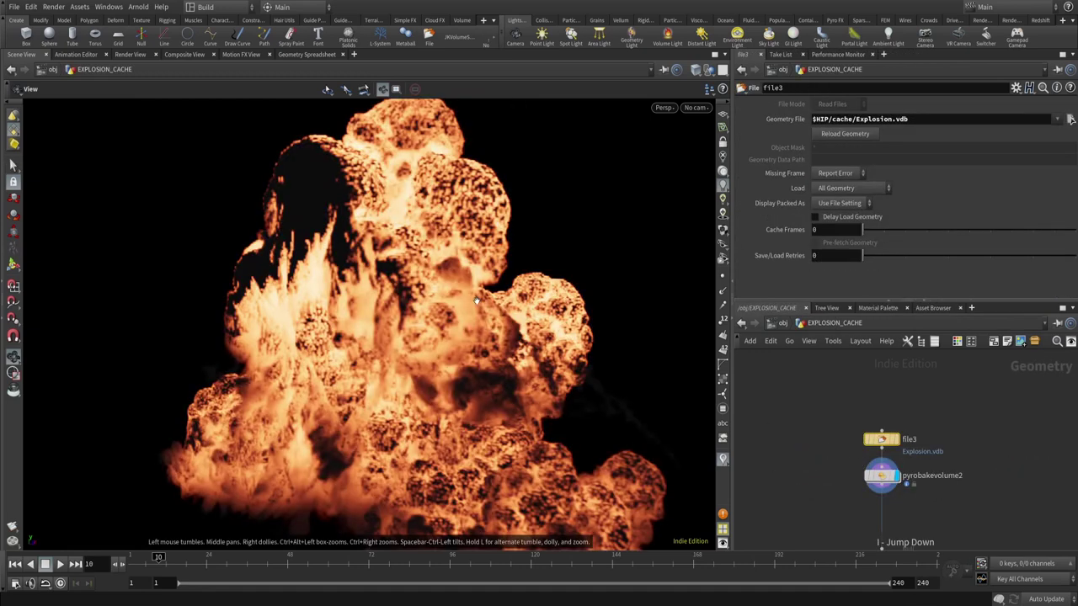
left_click_drag(477, 301, 456, 262)
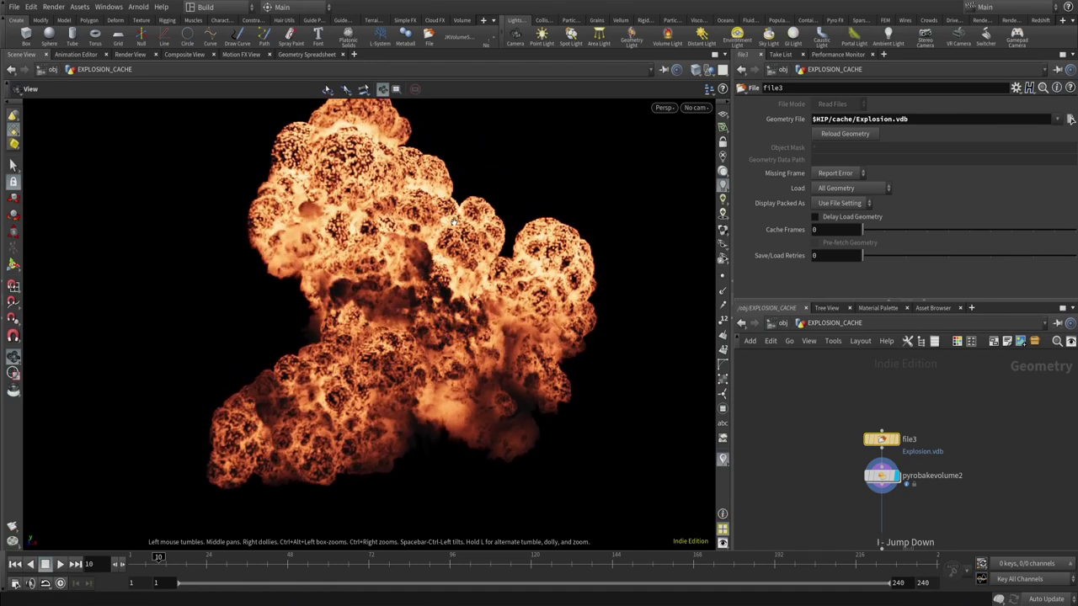
left_click_drag(453, 221, 459, 322)
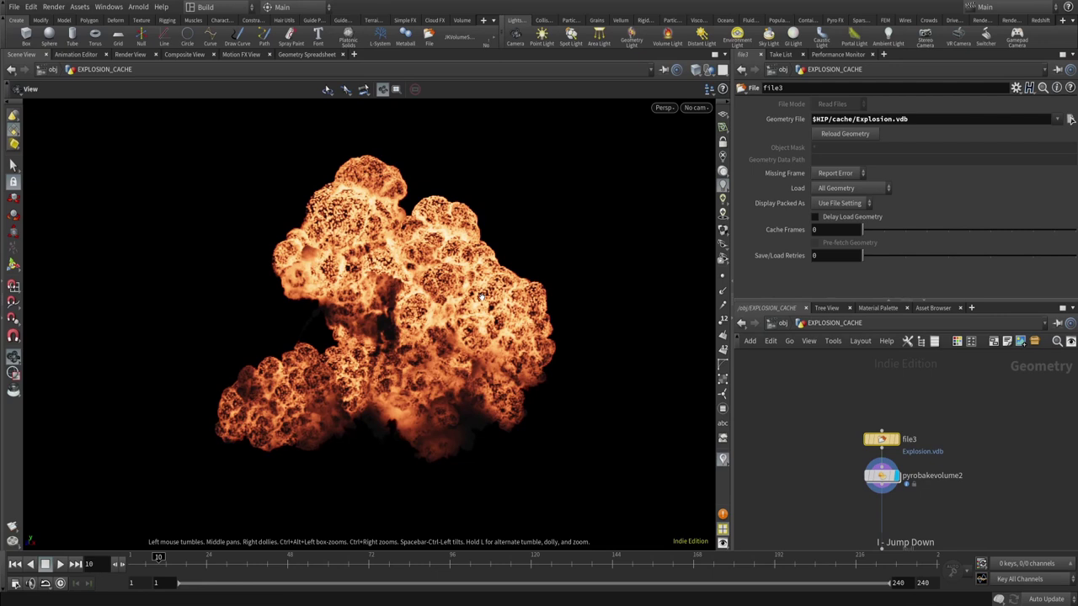
left_click_drag(517, 319, 441, 247)
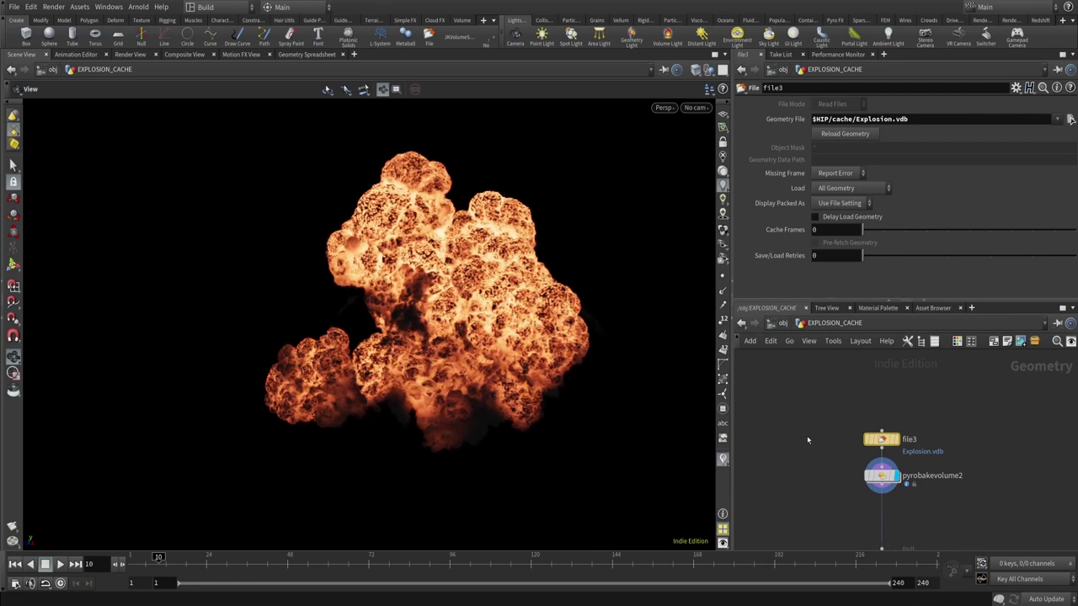
- Select FIRE_CACHE and zoom the viewport in on the fire volume
key("u")
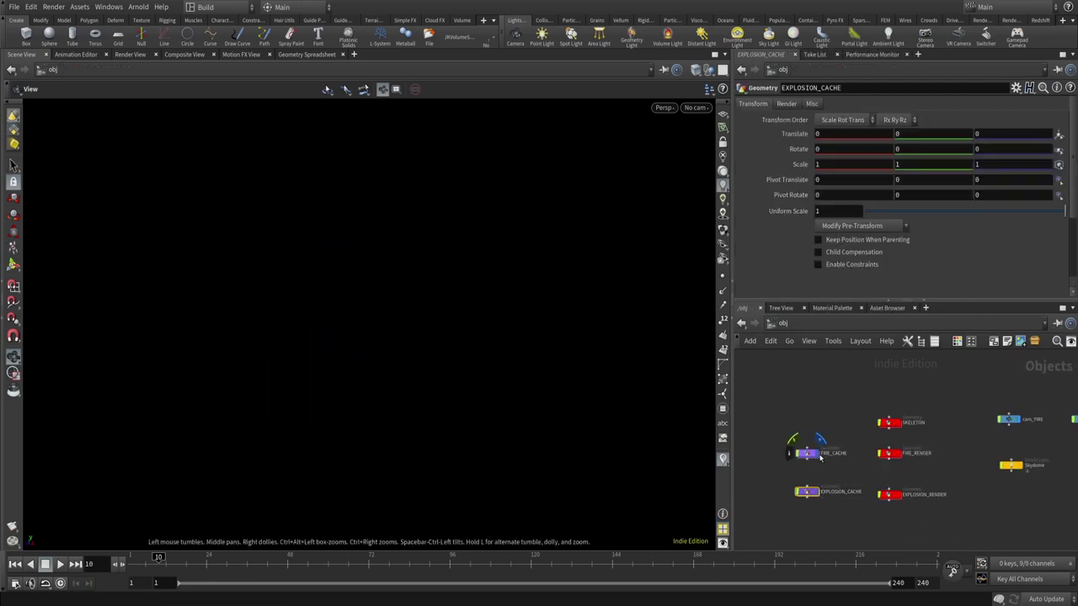
left_click(804, 456)
scroll(430, 296, "up", 3)
left_click_drag(430, 295, 539, 334)
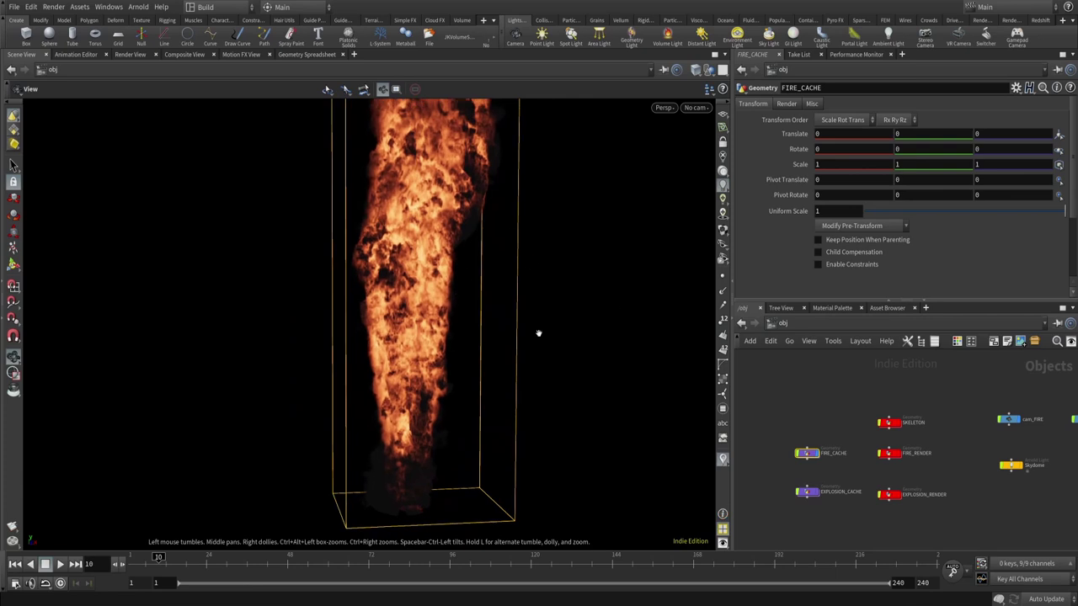
left_click_drag(796, 435, 871, 500)
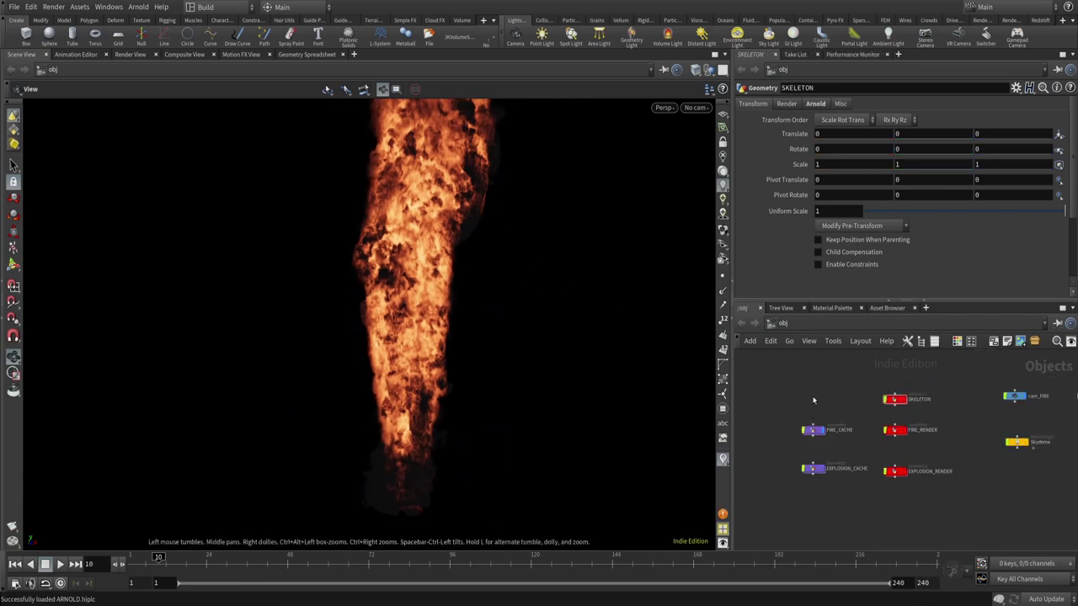
scroll(793, 420, "up", 3)
left_click_drag(796, 406, 862, 468)
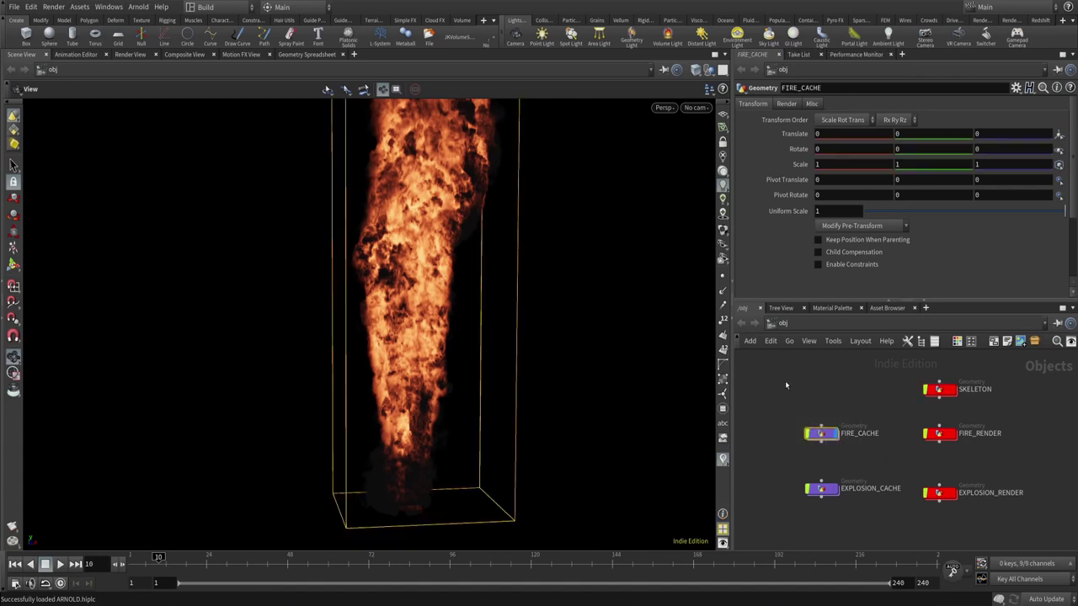
- Inside FIRE_CACHE, inspect the file2 Fire.vdb loader and pyrobakevolume1's stats, then select EXPLOSION_CACHE
key("i")
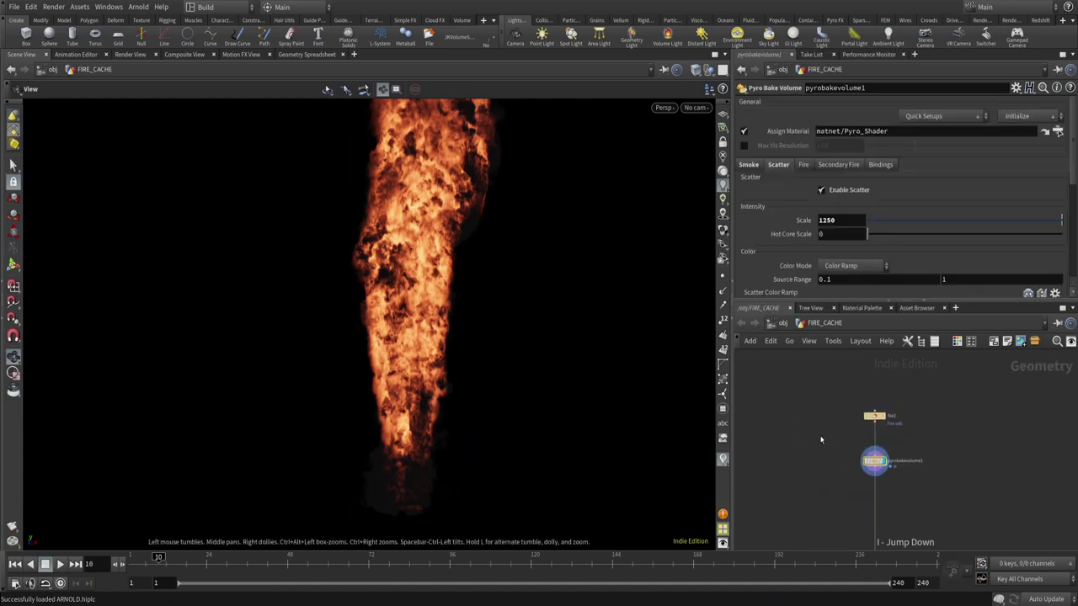
scroll(842, 426, "up", 3)
left_click(910, 409)
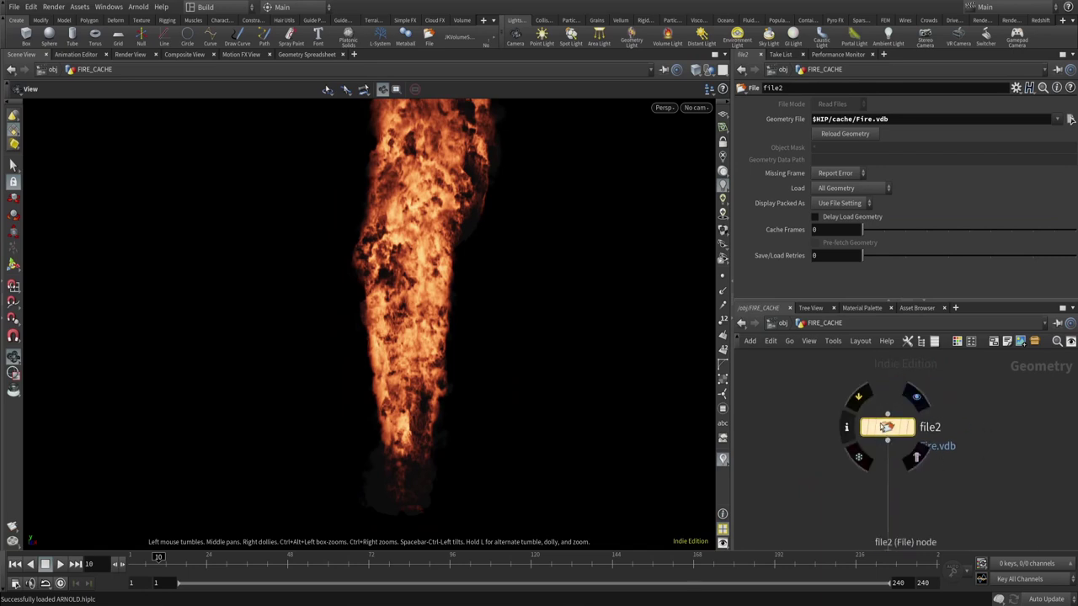
left_click(929, 469)
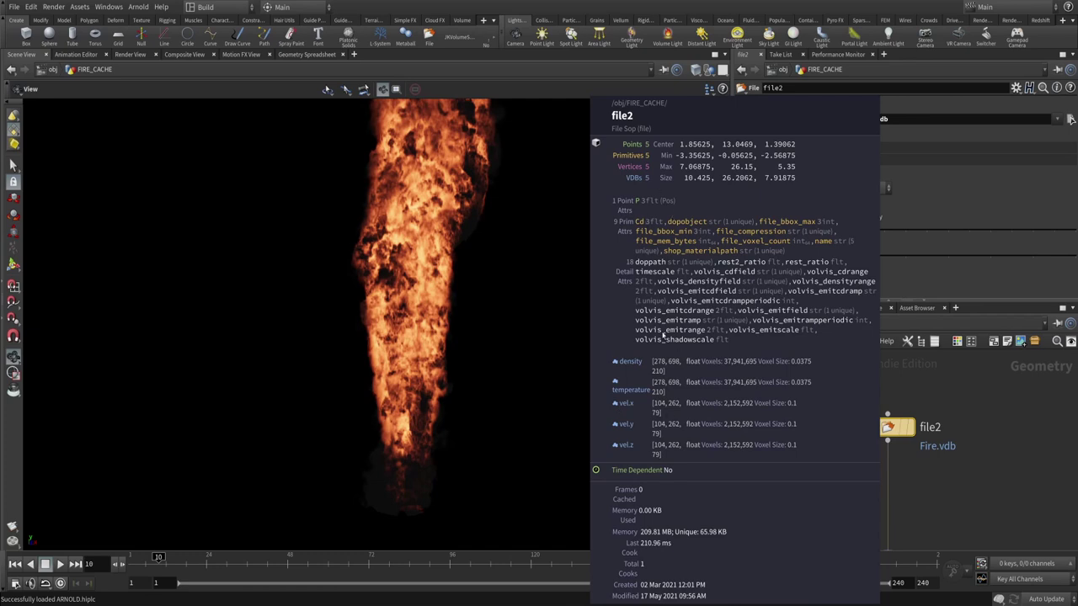
middle_click_drag(972, 479, 947, 415)
left_click(872, 459)
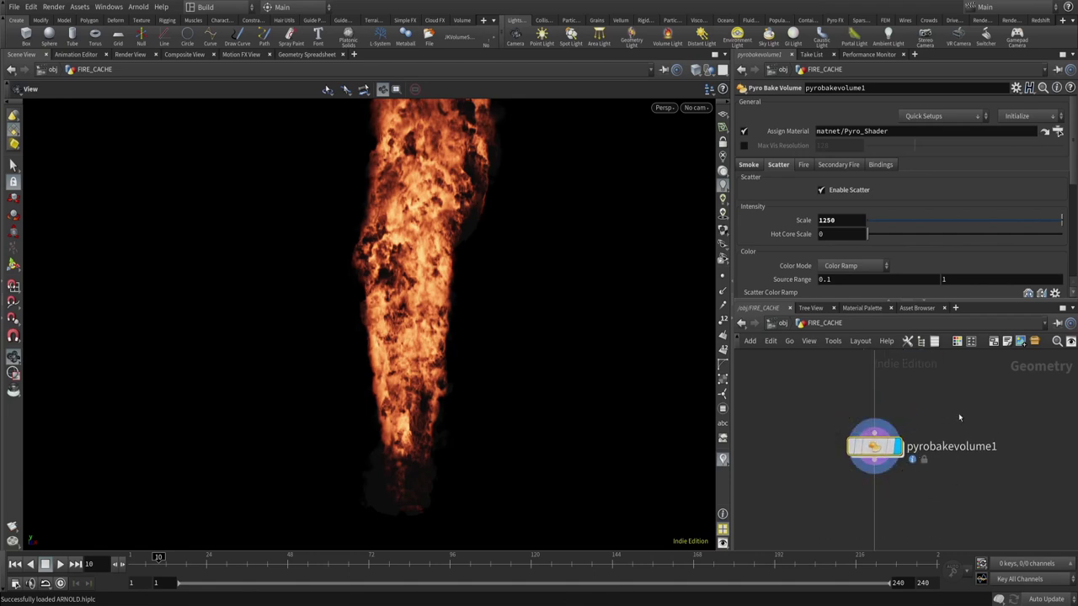
mouse_move(943, 472)
middle_mouse_down()
mouse_move(920, 459)
mouse_move(944, 456)
middle_mouse_up()
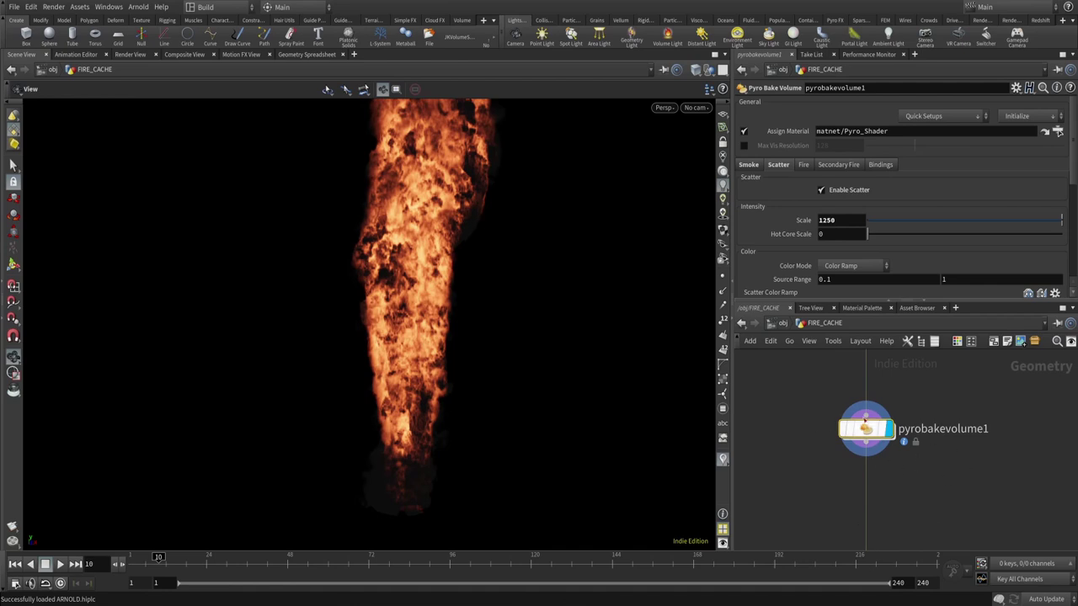
middle_click(863, 452)
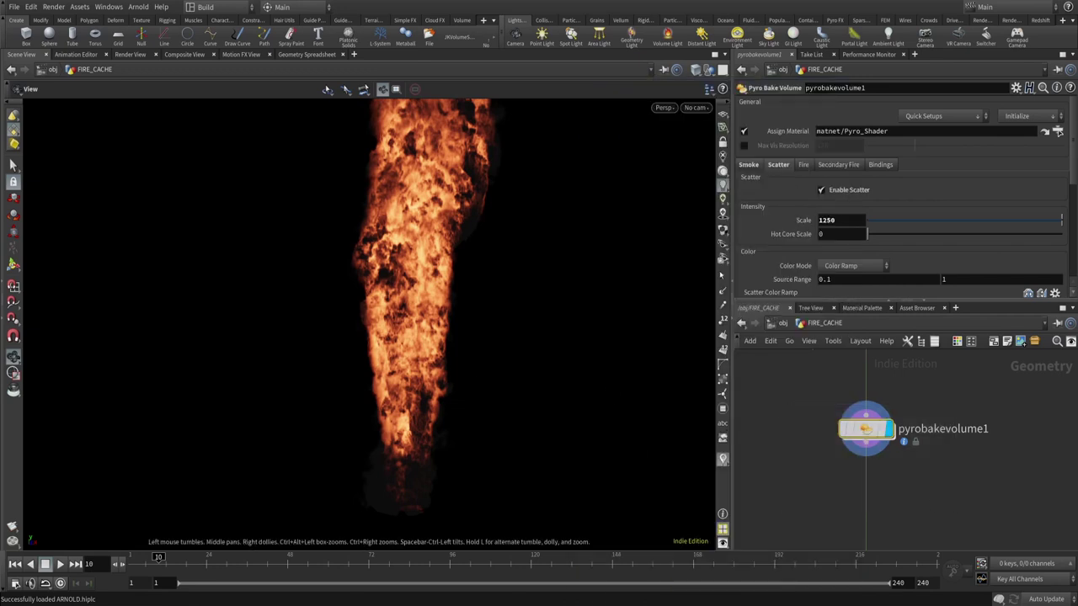
key("u")
left_click(819, 486)
- Inside EXPLOSION_CACHE, view pyrobakevolume2's volume and cook stats, then return to object level
key("i")
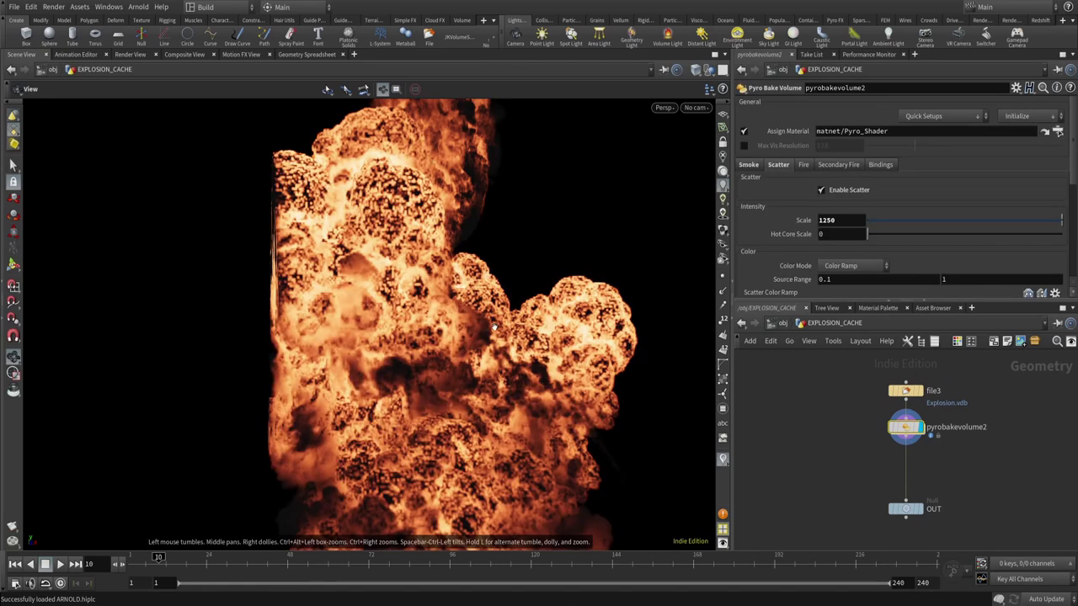
left_click_drag(470, 275, 447, 316)
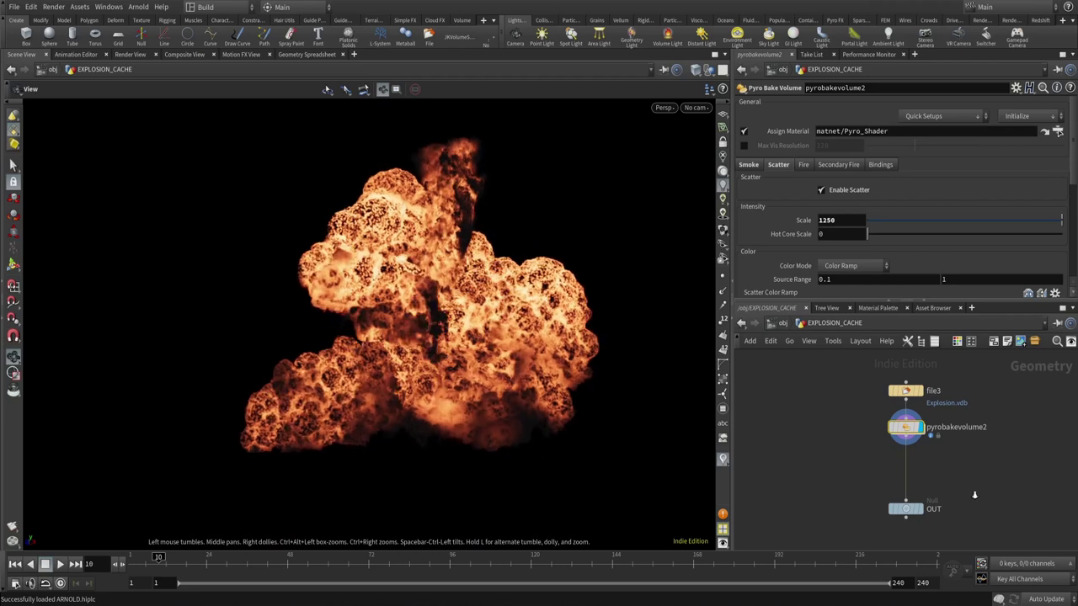
middle_click(913, 436)
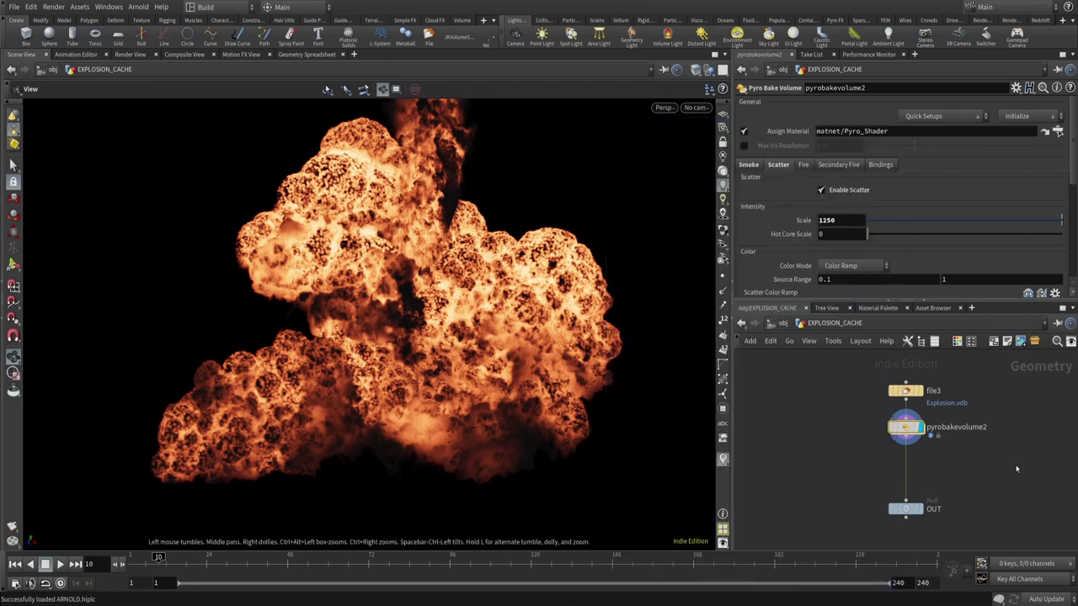
middle_click_drag(1017, 469, 941, 498)
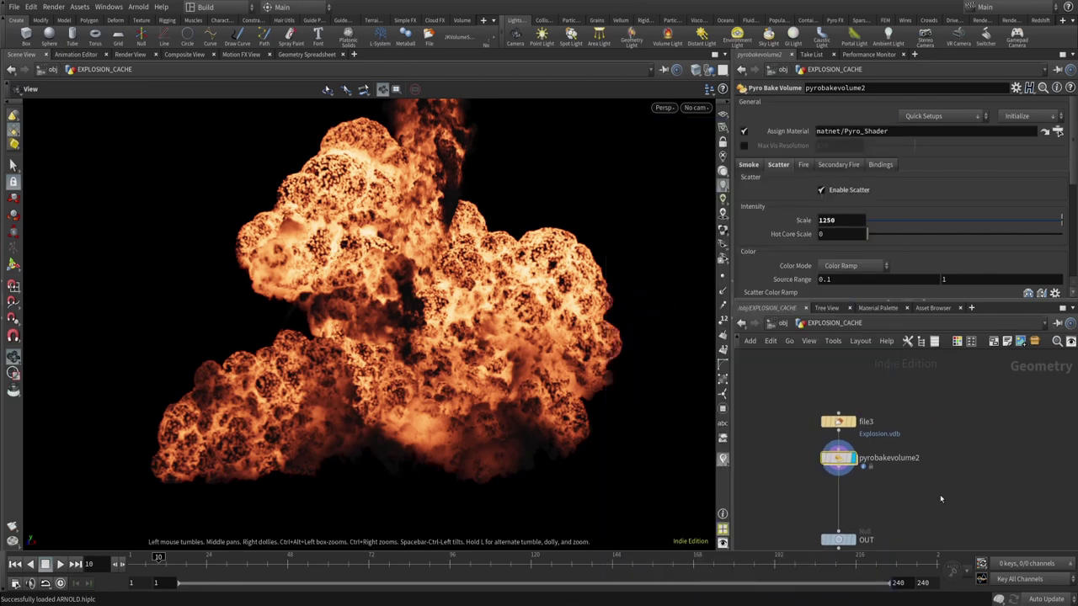
key("u")
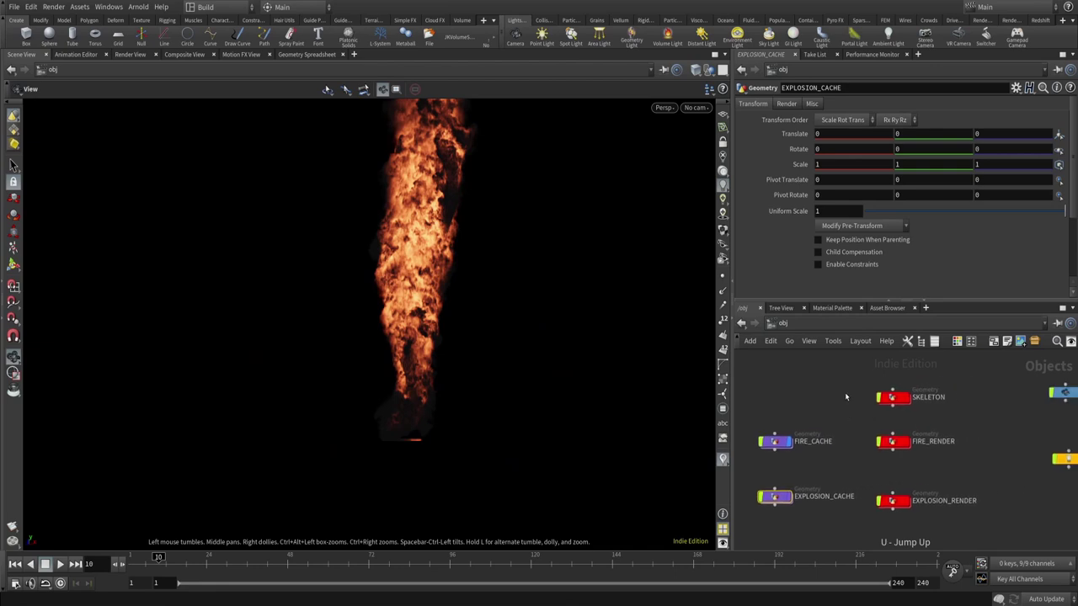
- Select SKELETON, FIRE_RENDER and EXPLOSION_RENDER, then switch to the out network
left_click_drag(852, 376, 989, 544)
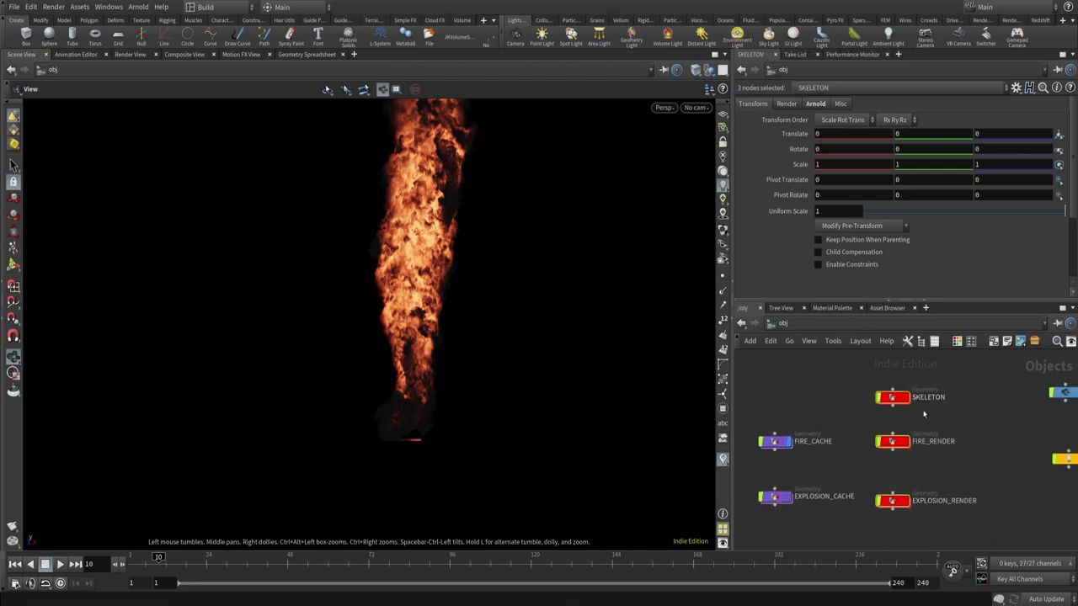
middle_click_drag(846, 376, 842, 388)
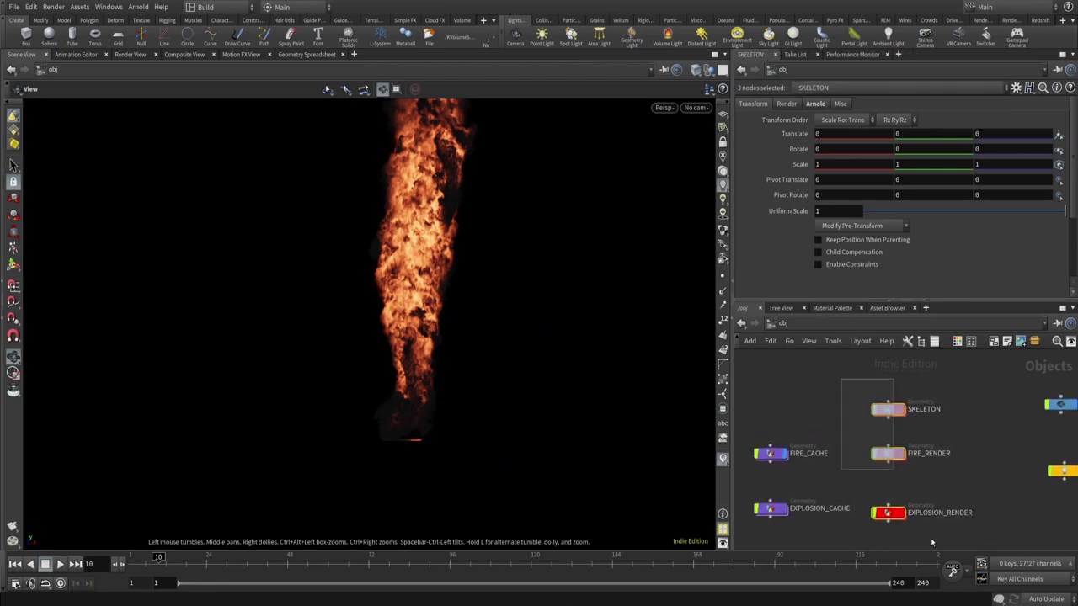
left_click(784, 323)
left_click(801, 384)
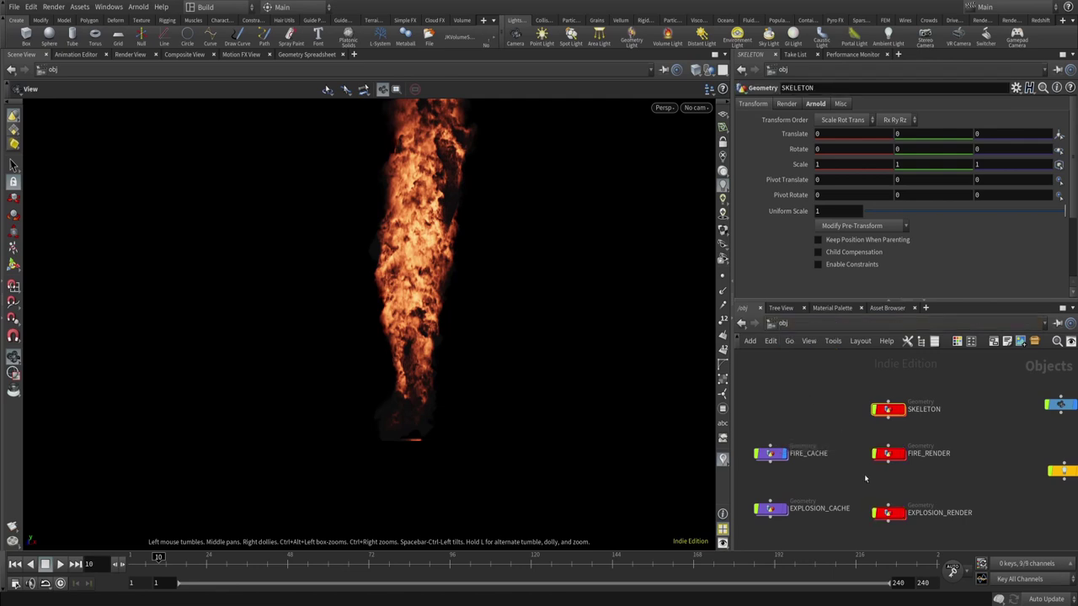
left_click(784, 324)
left_click(800, 393)
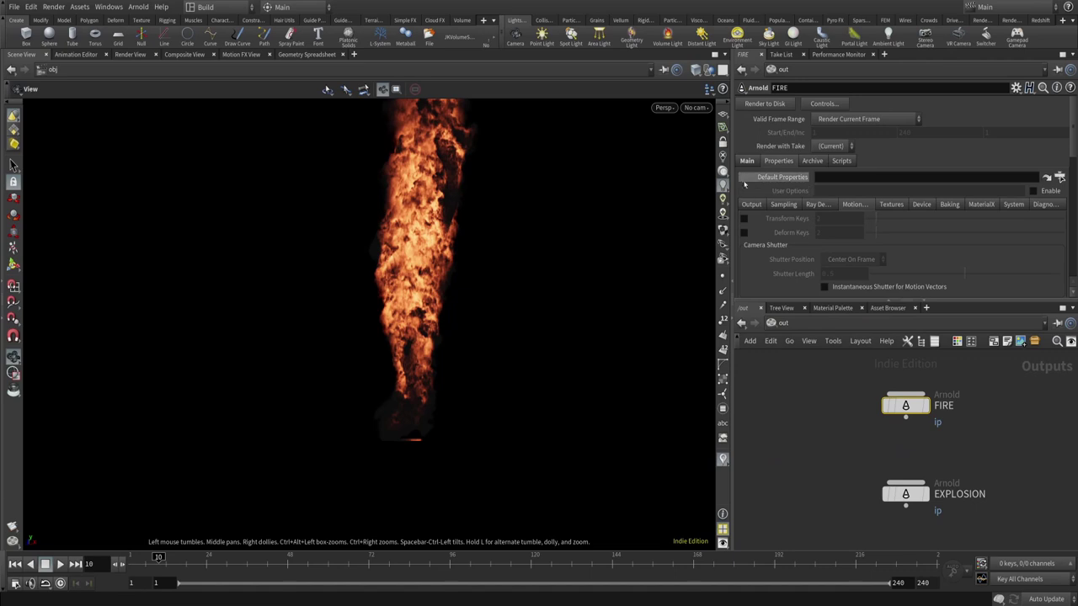
- Correct the FIRE ROP's Force Objects to FIRE_RENDER, review Forced Matte and Force Lights, then return to obj
left_click(746, 161)
scroll(830, 230, "down", 3)
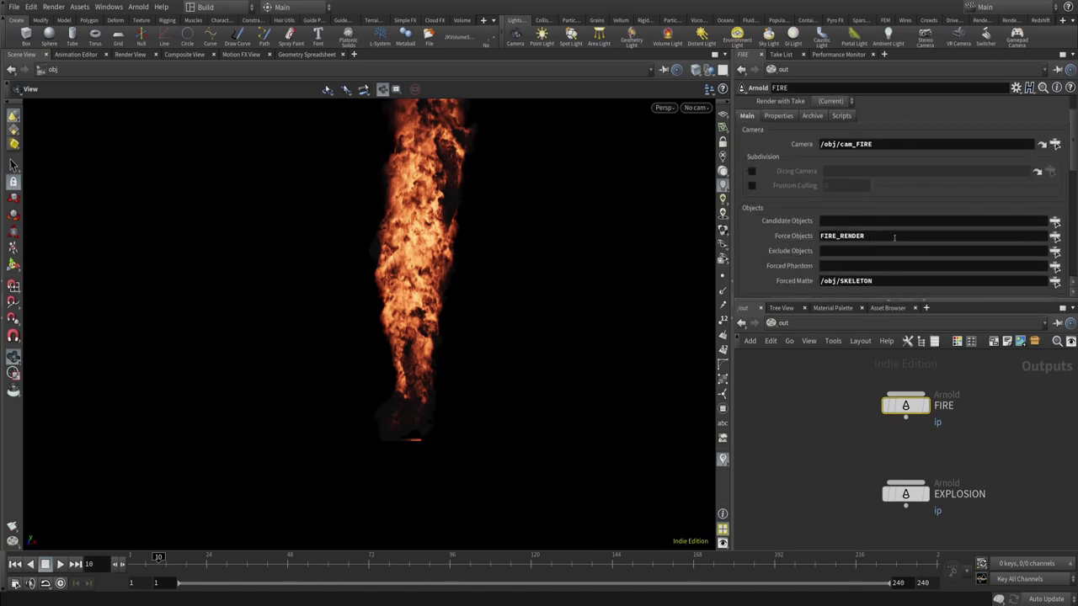
double_click(843, 237)
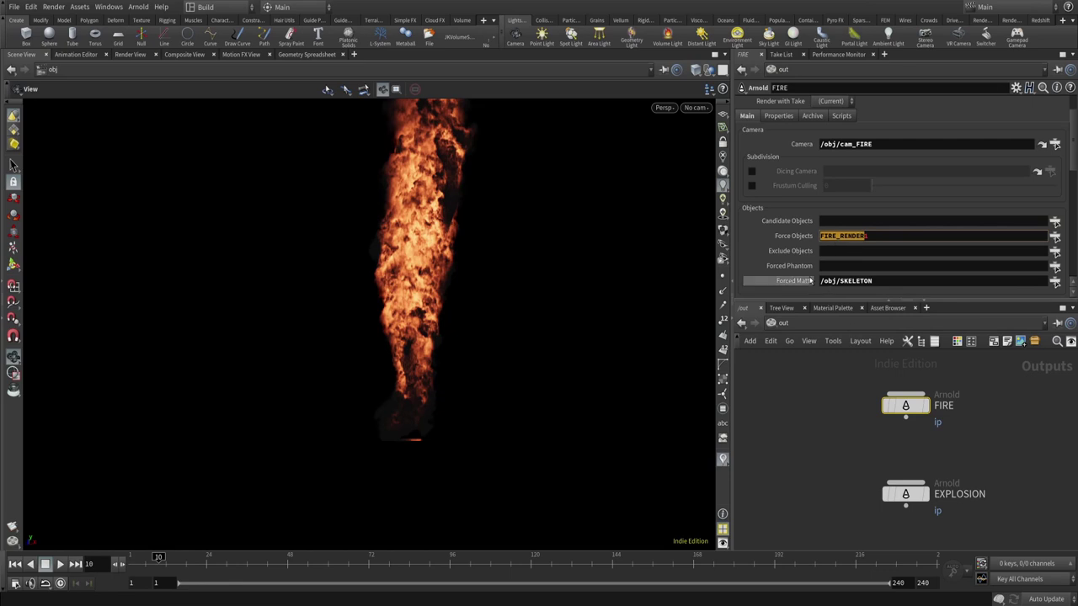
left_click_drag(874, 281, 839, 281)
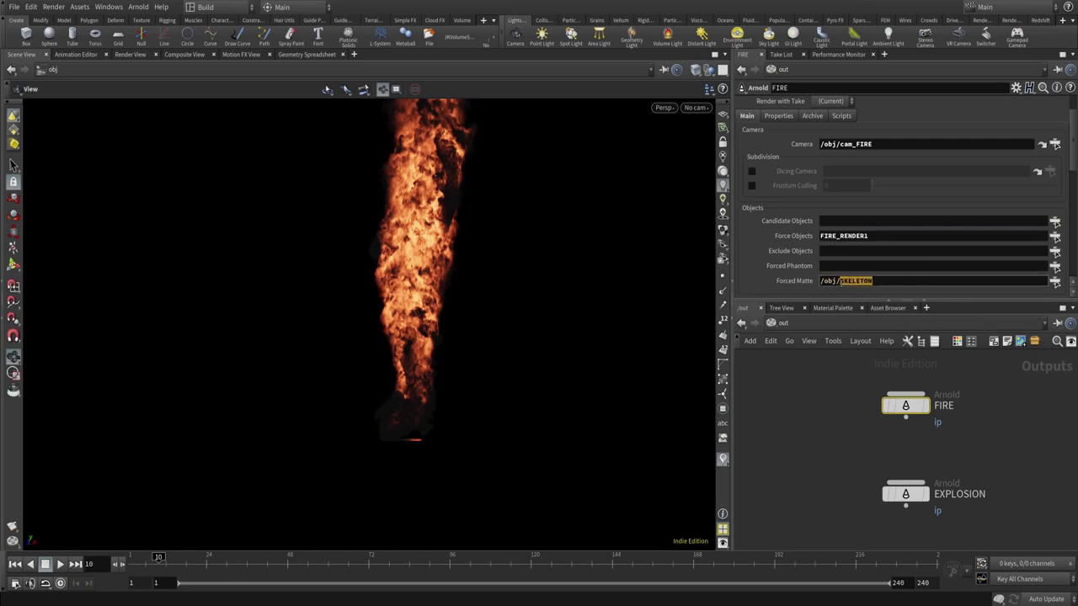
left_click(884, 237)
key("BackSpace")
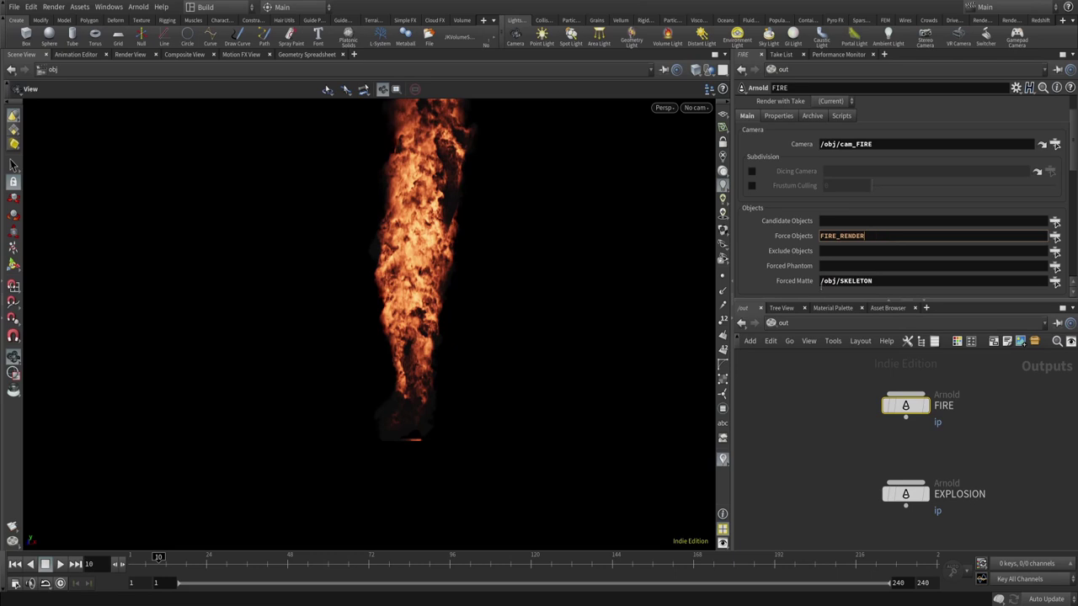
key("Return")
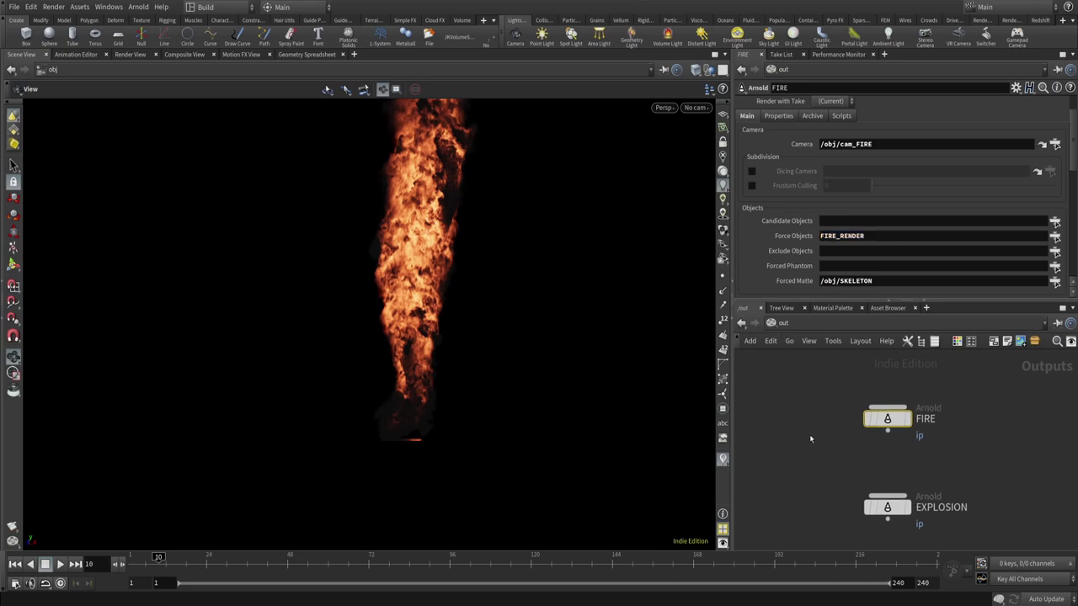
scroll(884, 211, "down", 4)
left_click(783, 323)
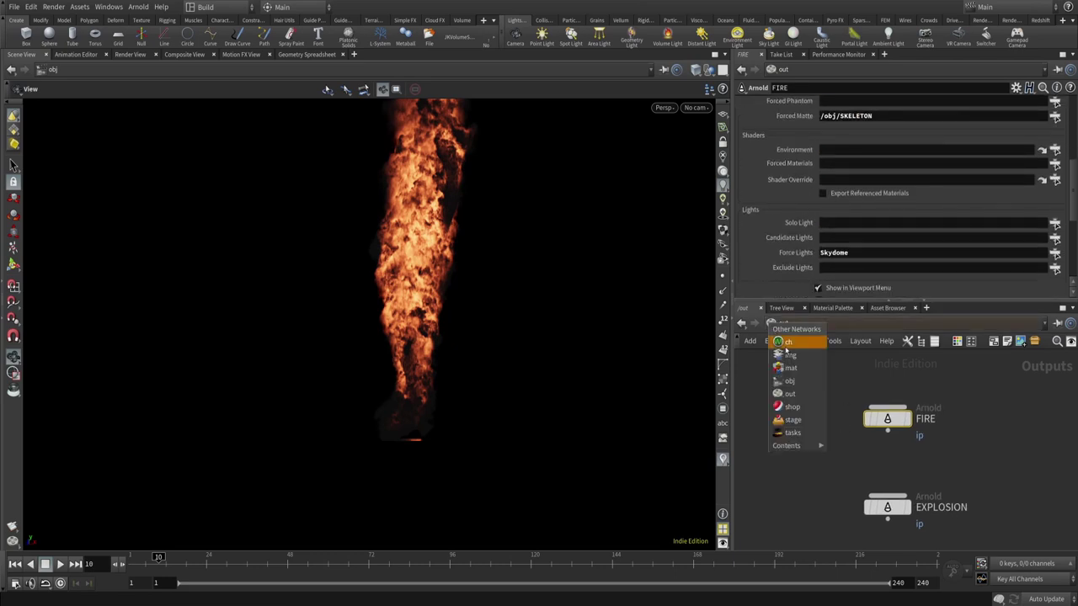
left_click(816, 383)
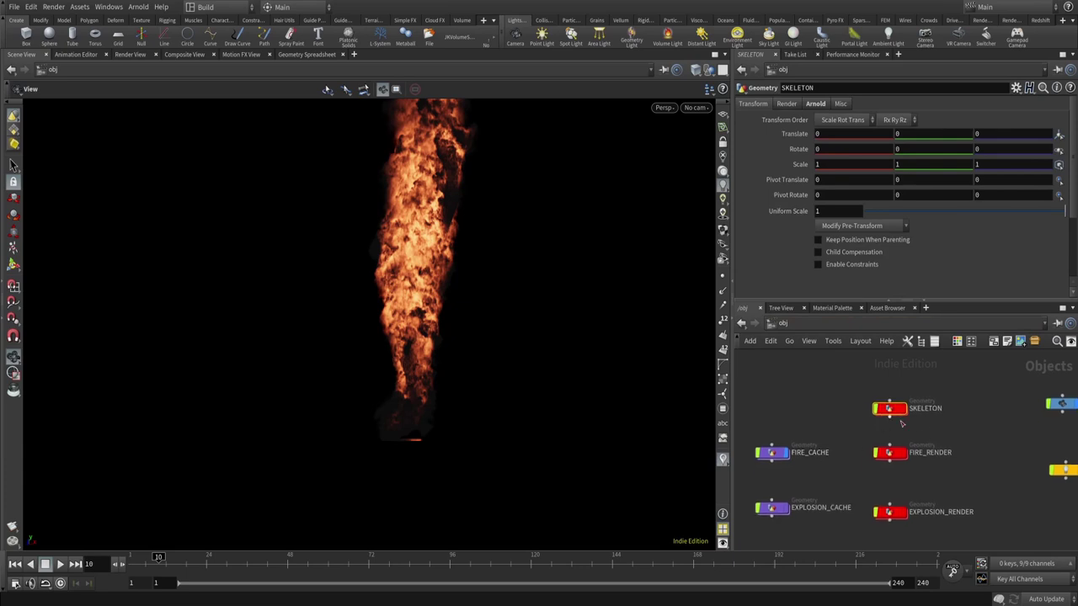
- Toggle display flags so only the FIRE_RENDER volume shows, then jump to the /out network
left_click(785, 455)
left_click(908, 391)
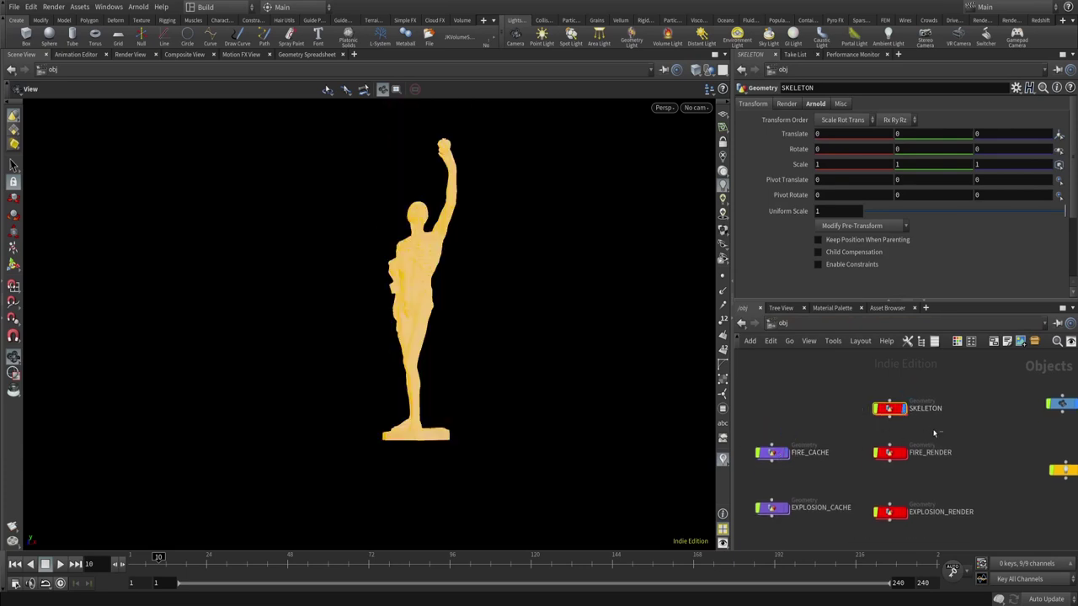
left_click(903, 409)
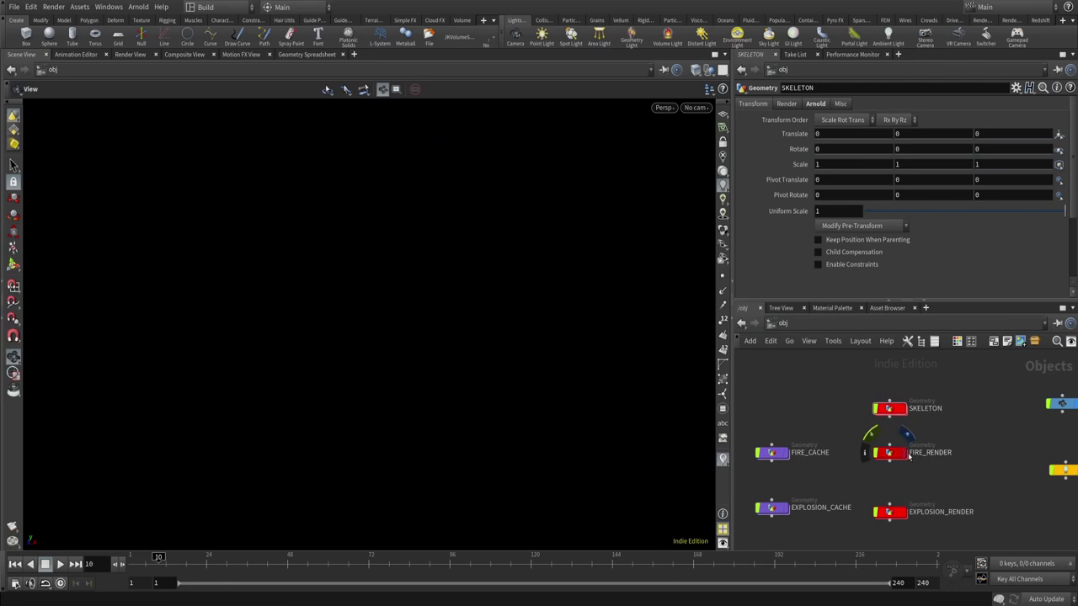
left_click(902, 452)
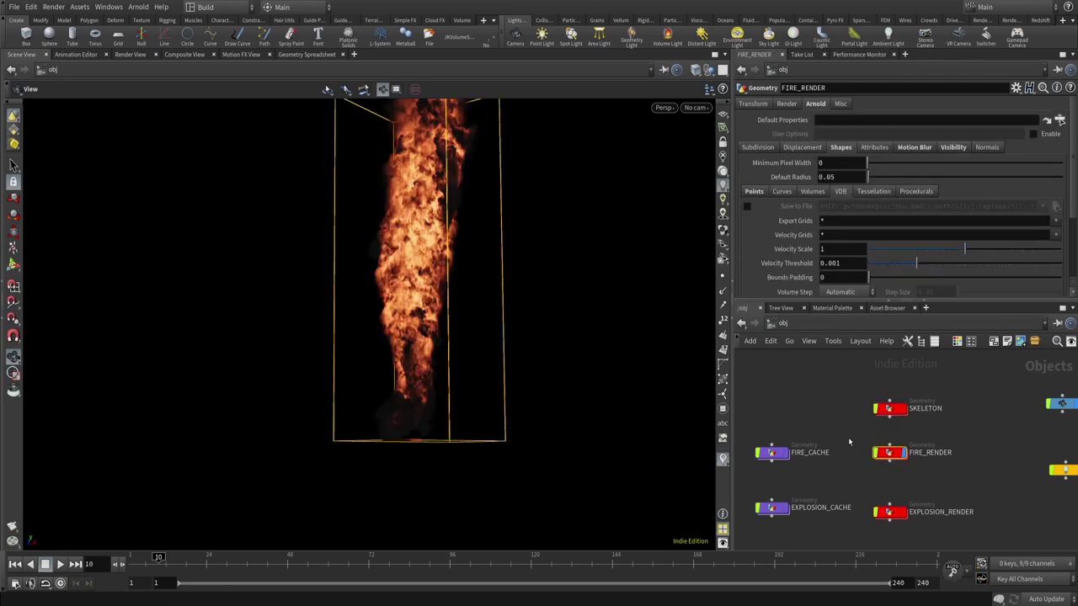
left_click(789, 340)
left_click(816, 399)
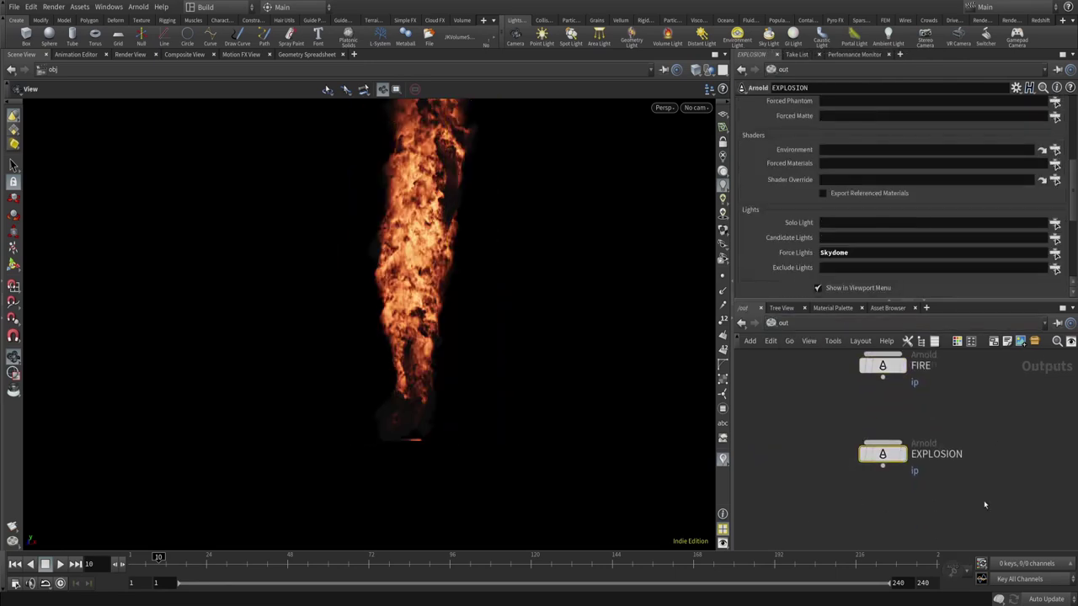
- Return to /obj and dive into FIRE_RENDER to view object_merge1 and JK_PyroShader_AR1
scroll(804, 244, "up", 5)
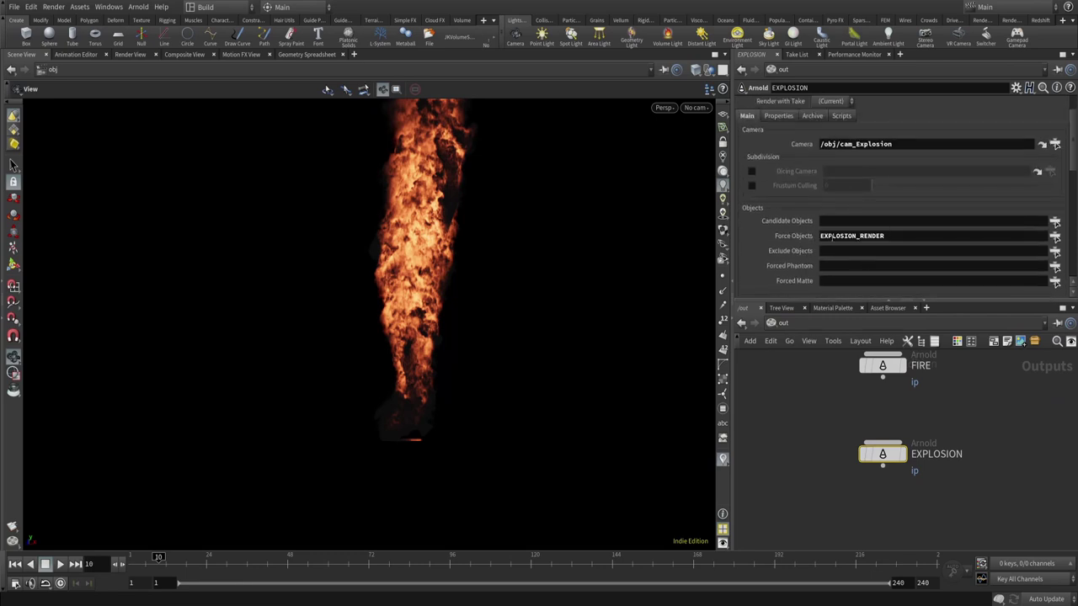
left_click(791, 326)
left_click(804, 380)
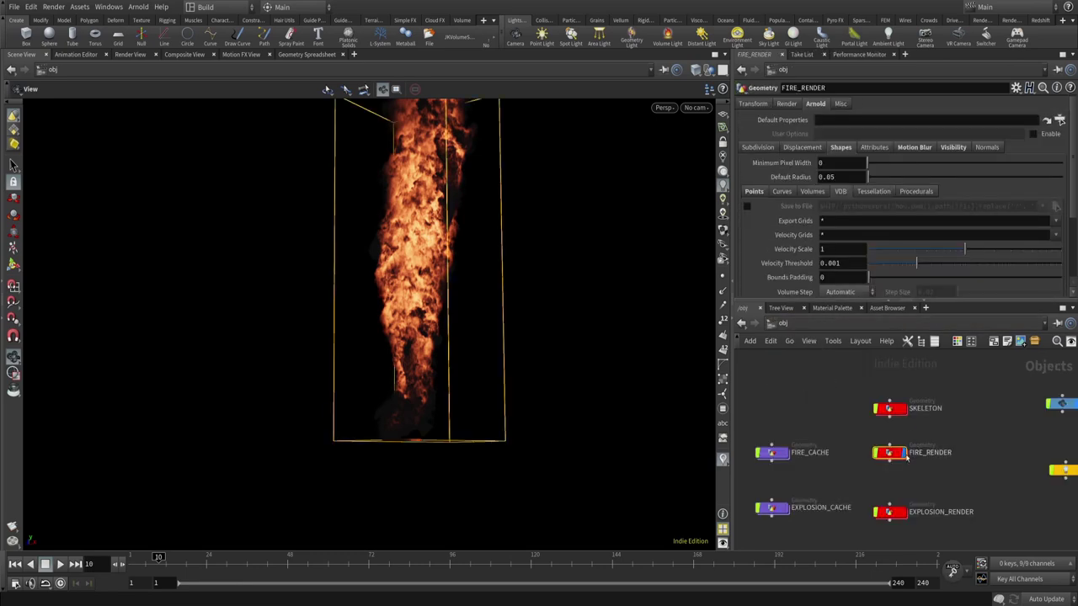
key("i")
key("u")
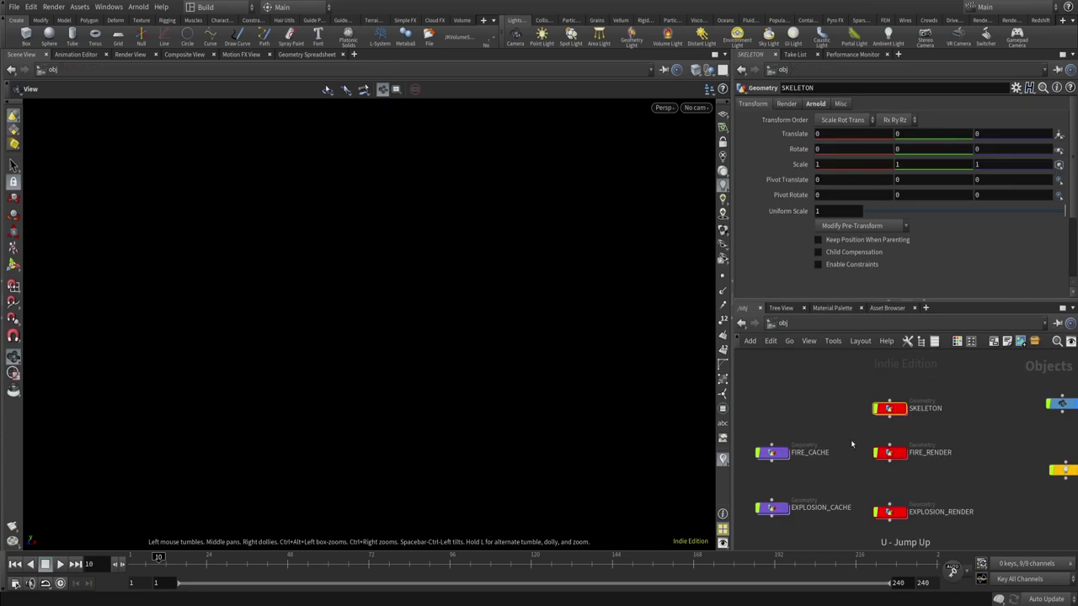
key("i")
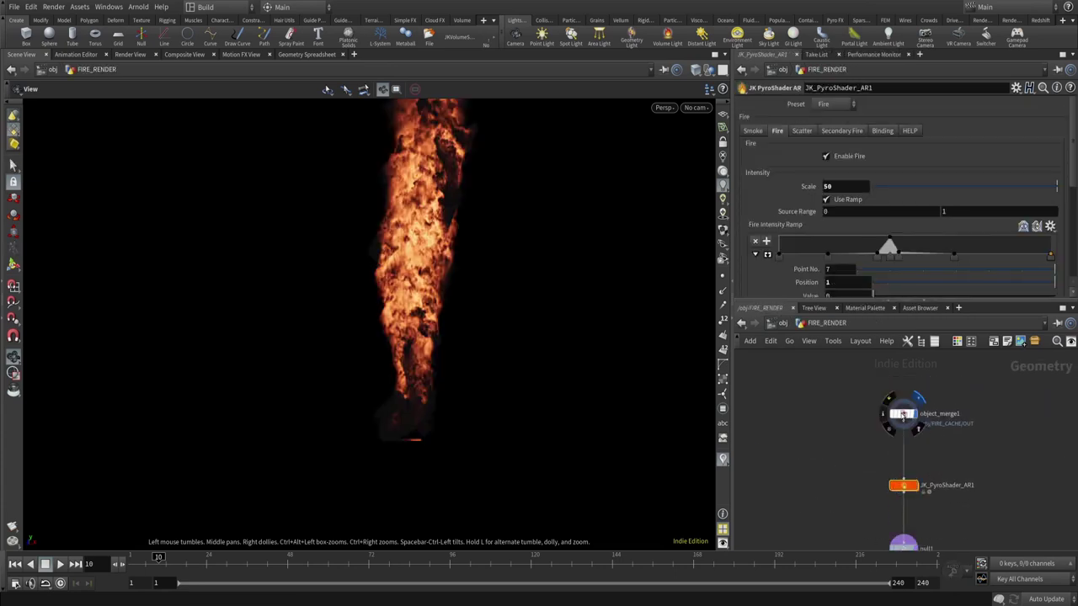
- Check object_merge1 and JK_PyroShader_AR1 settings, then delete JK_PyroShader_AR1 and pan to null1
left_click(903, 414)
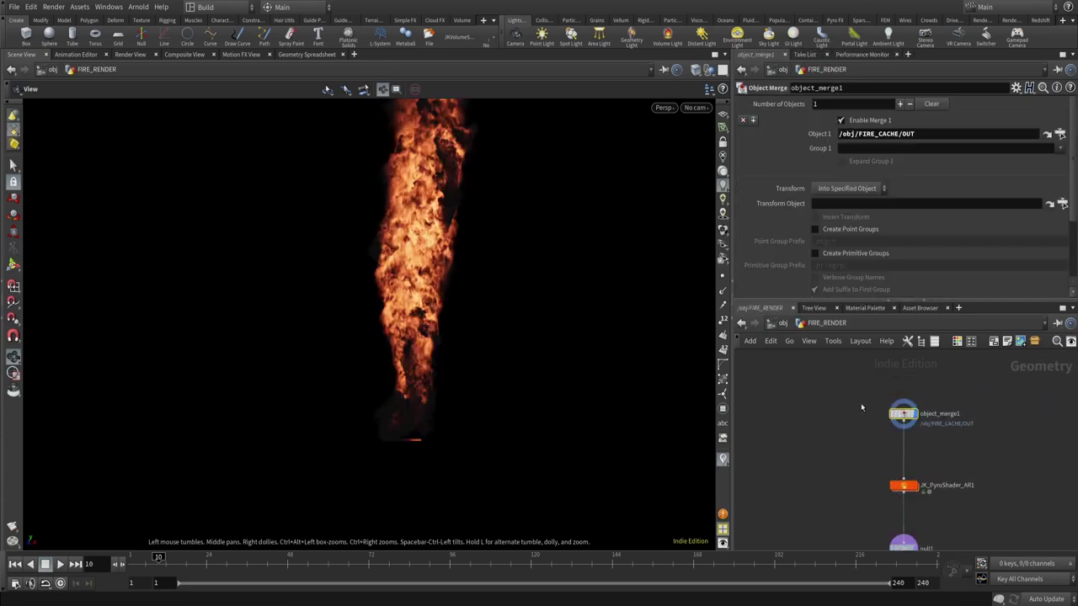
left_click(904, 486)
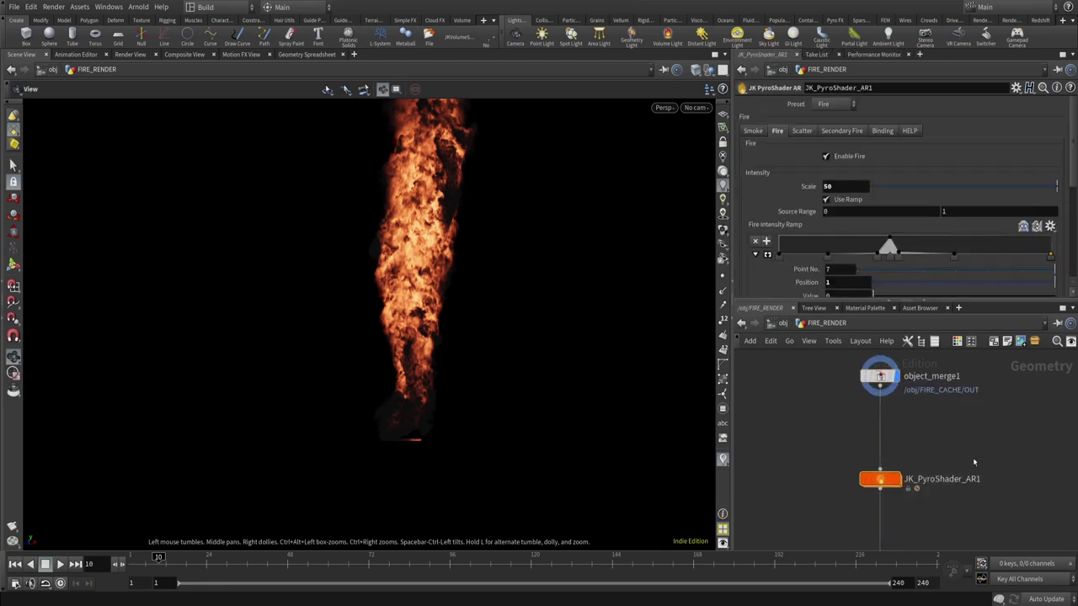
scroll(848, 501, "up", 2)
key("Delete")
middle_click_drag(877, 458, 886, 439)
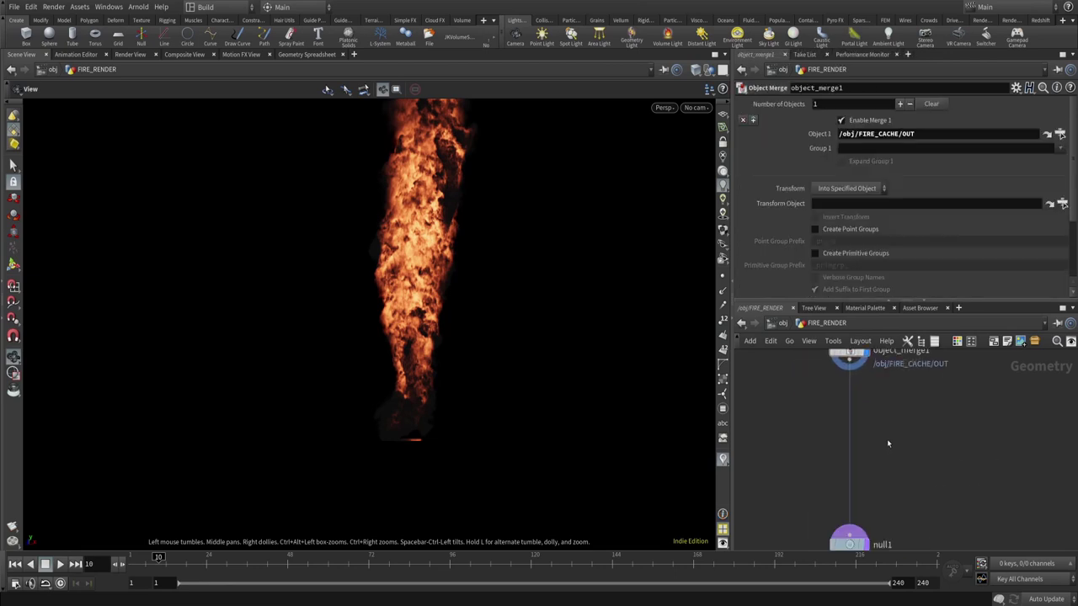
- Install JK_PyroShader_AR.hda from PUBLISH, adding JK_PyroShader_AR and JK_PyroShader_Arnold_Core to the scene
left_click(80, 6)
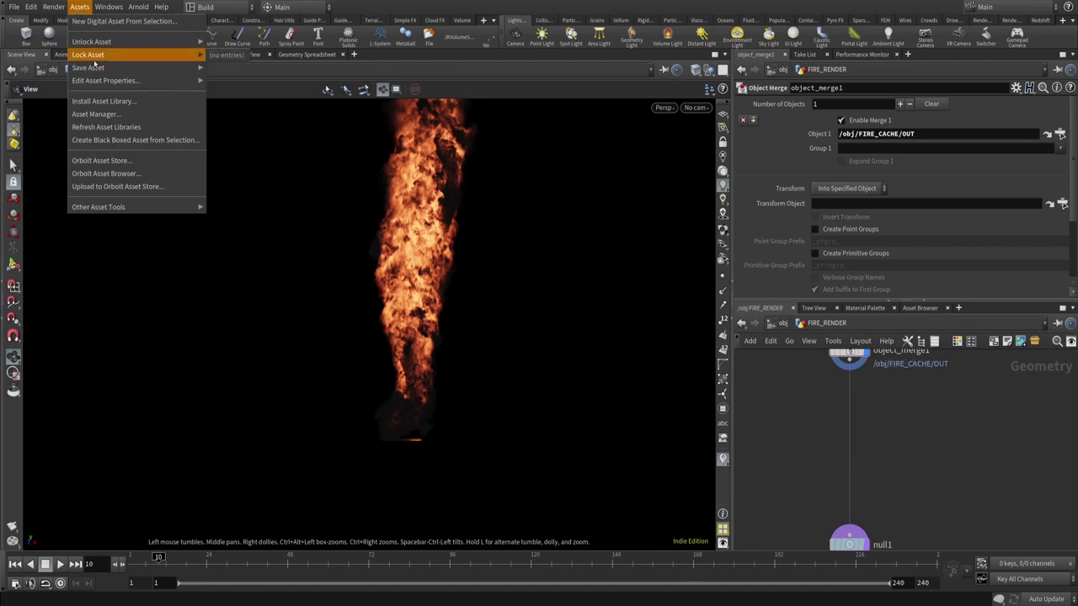
left_click(120, 106)
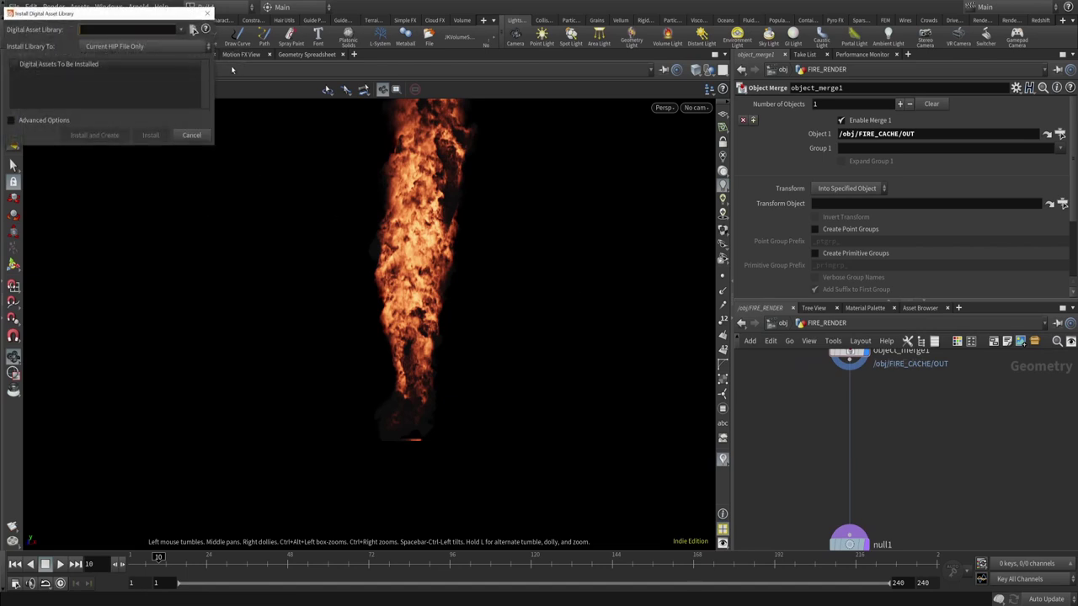
left_click(193, 30)
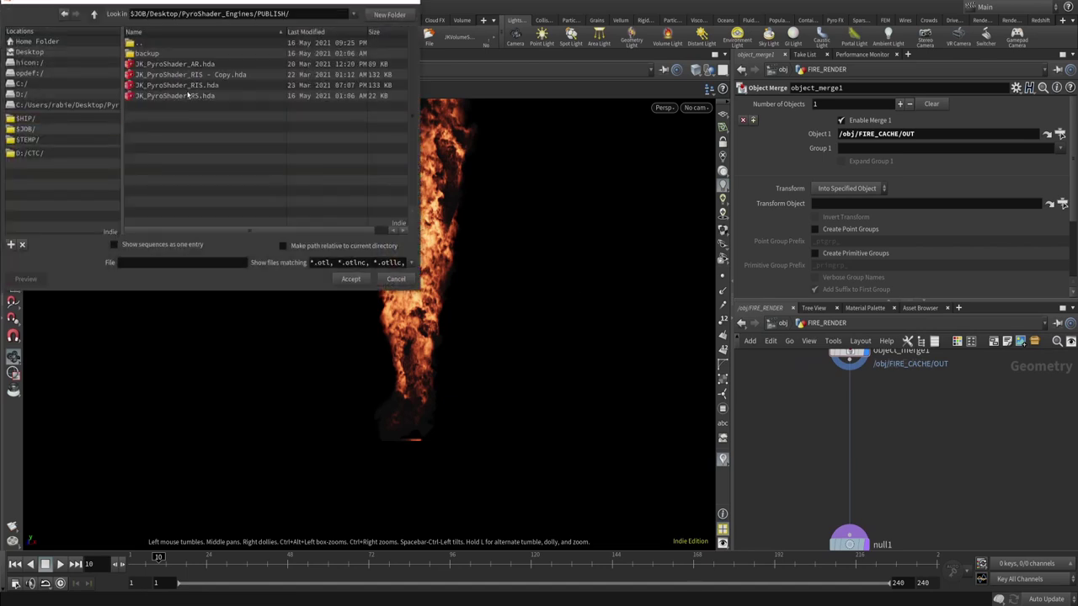
left_click(197, 65)
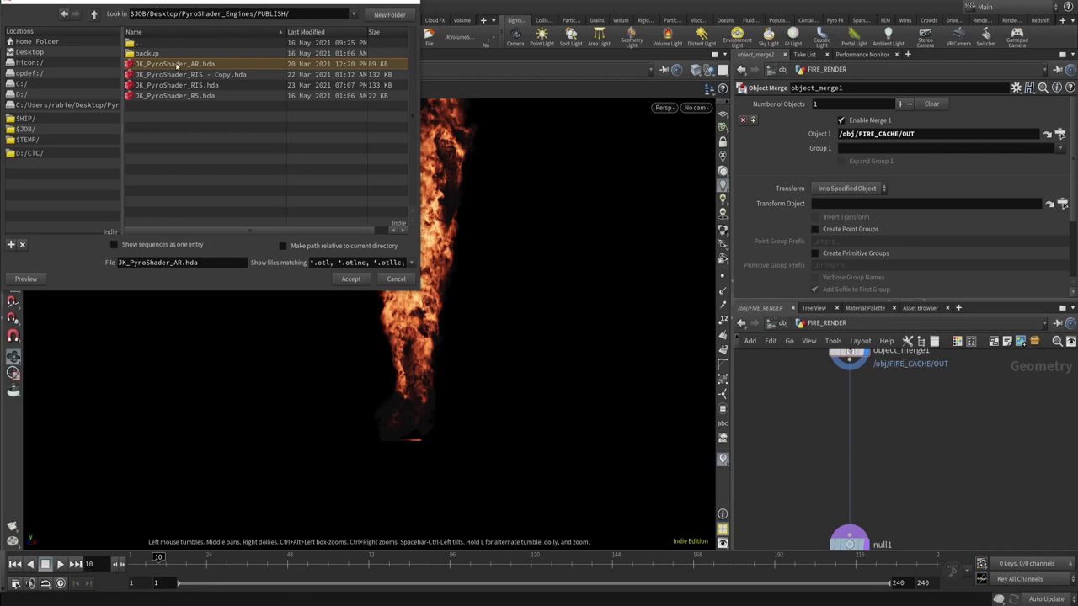
left_click(350, 279)
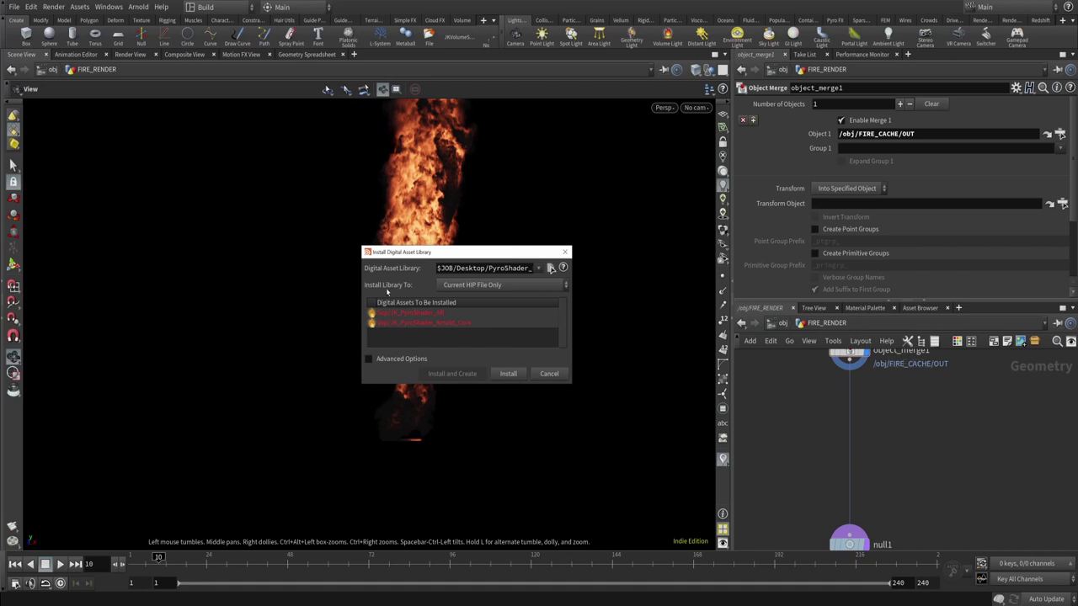
left_click(505, 374)
- Insert a JK PyroShader AR node between object_merge1 and null1, and view through cam_FIRE
key("Tab")
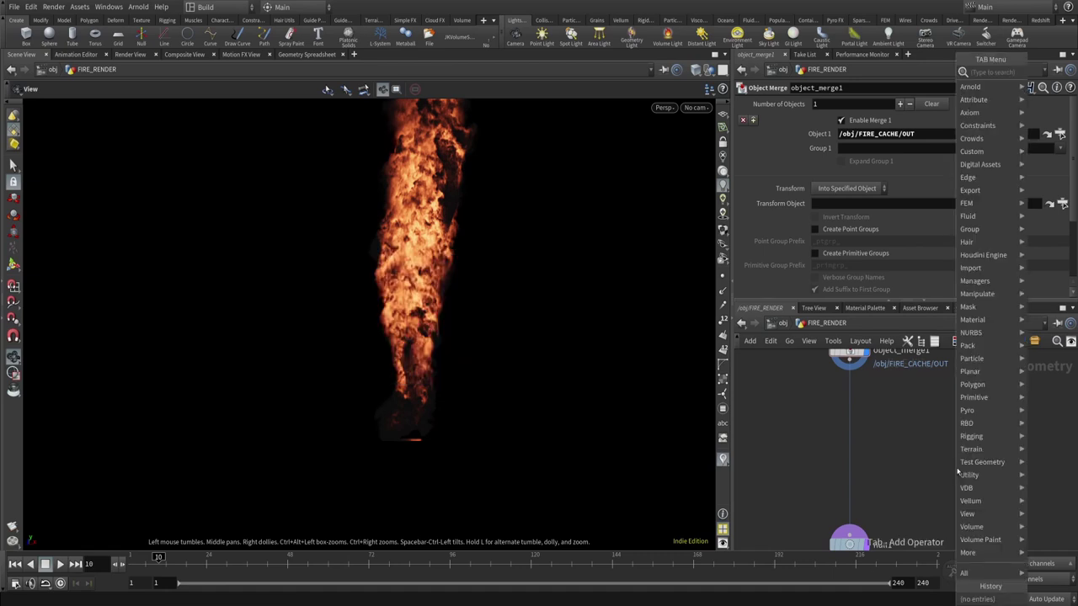
type("jk")
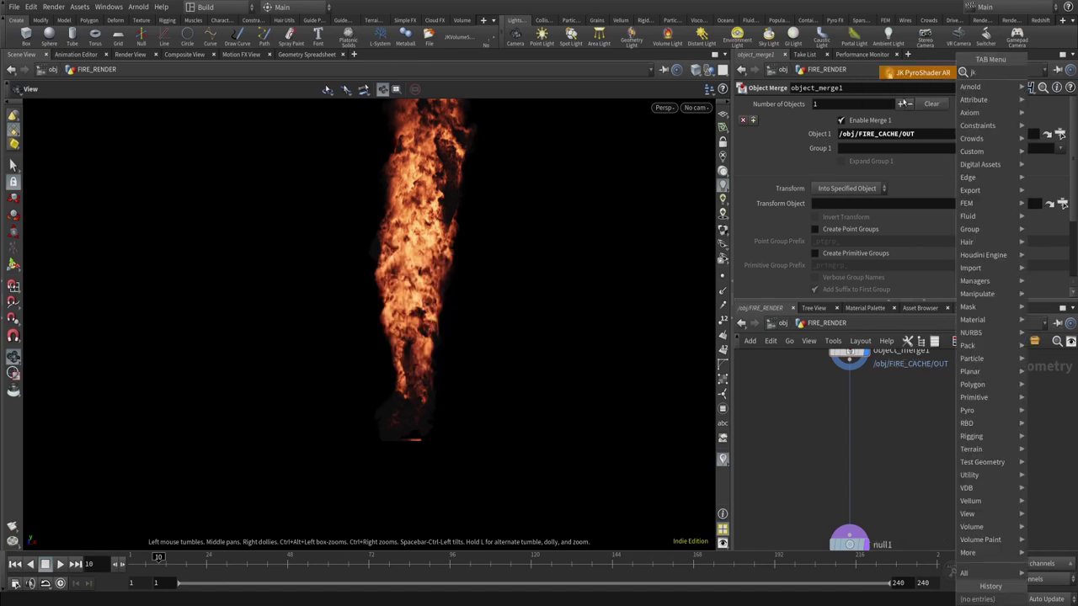
left_click(924, 73)
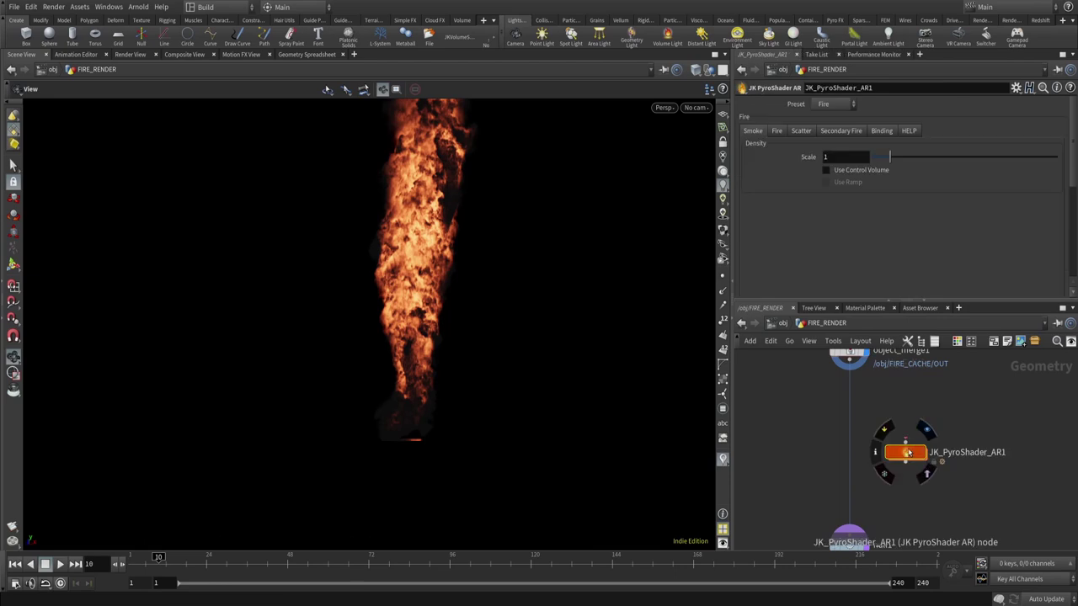
left_click(849, 465)
middle_click_drag(917, 484, 927, 525)
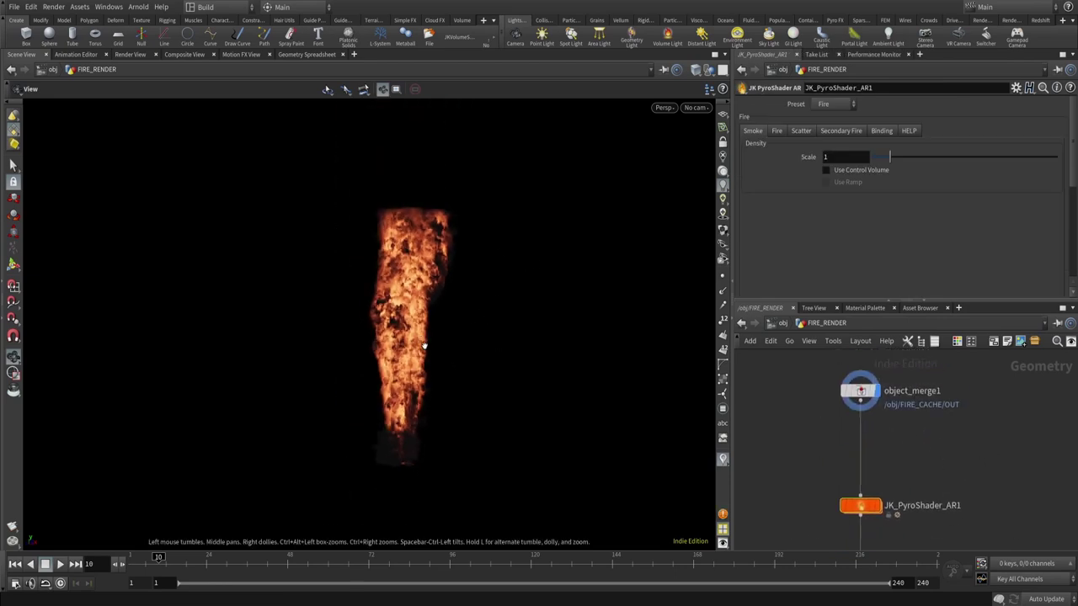
middle_click_drag(901, 453, 908, 431)
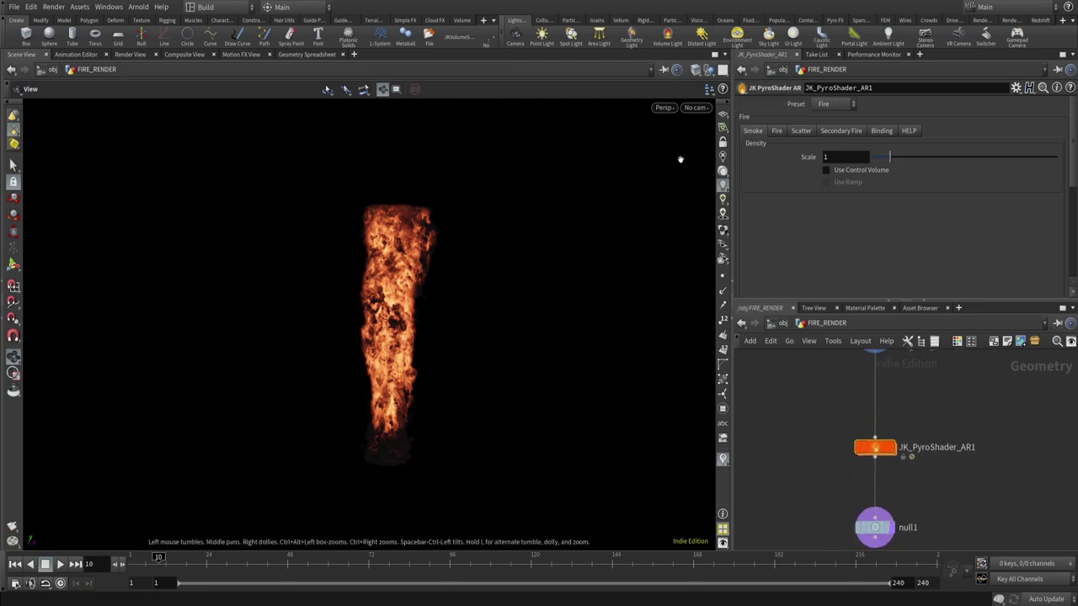
left_click(696, 108)
left_click(711, 179)
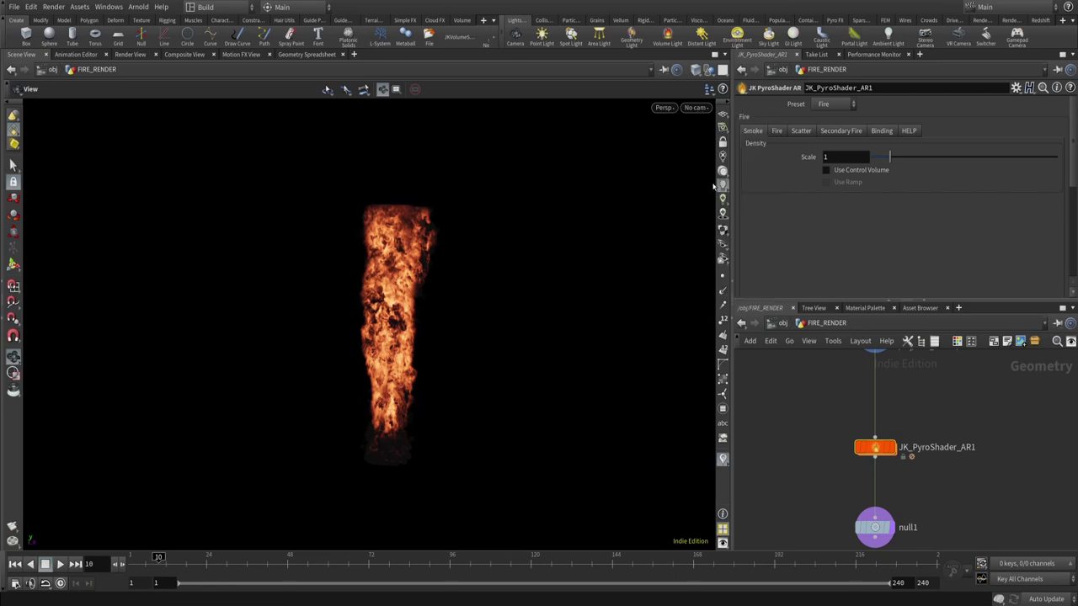
- At object level, select the Skydome light and highlight its cannon_1k.exr Color Texture path
key("u")
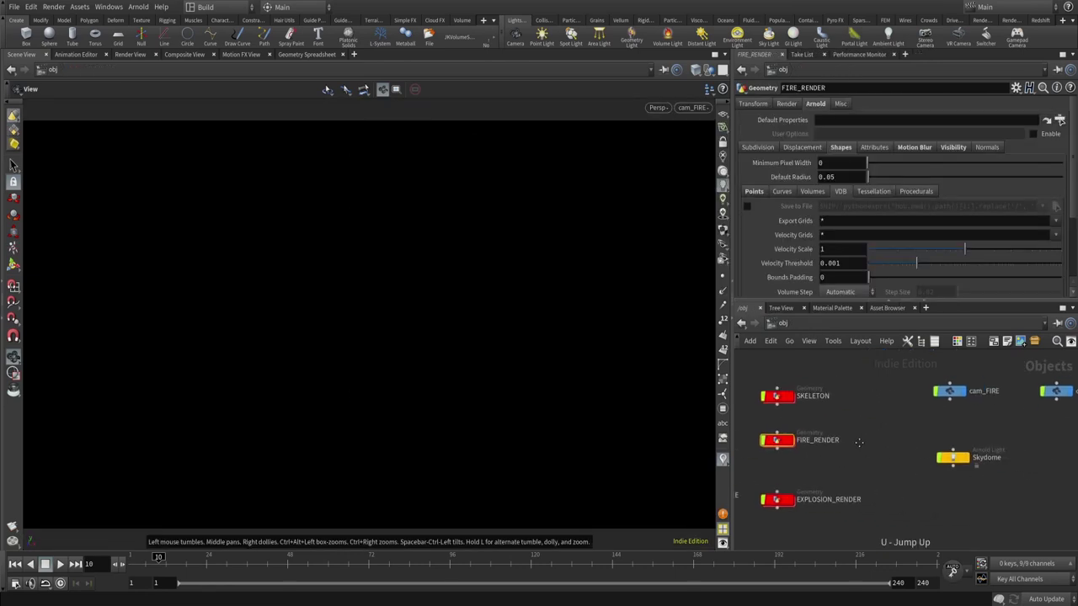
left_click_drag(823, 396, 940, 371)
left_click_drag(817, 381, 923, 463)
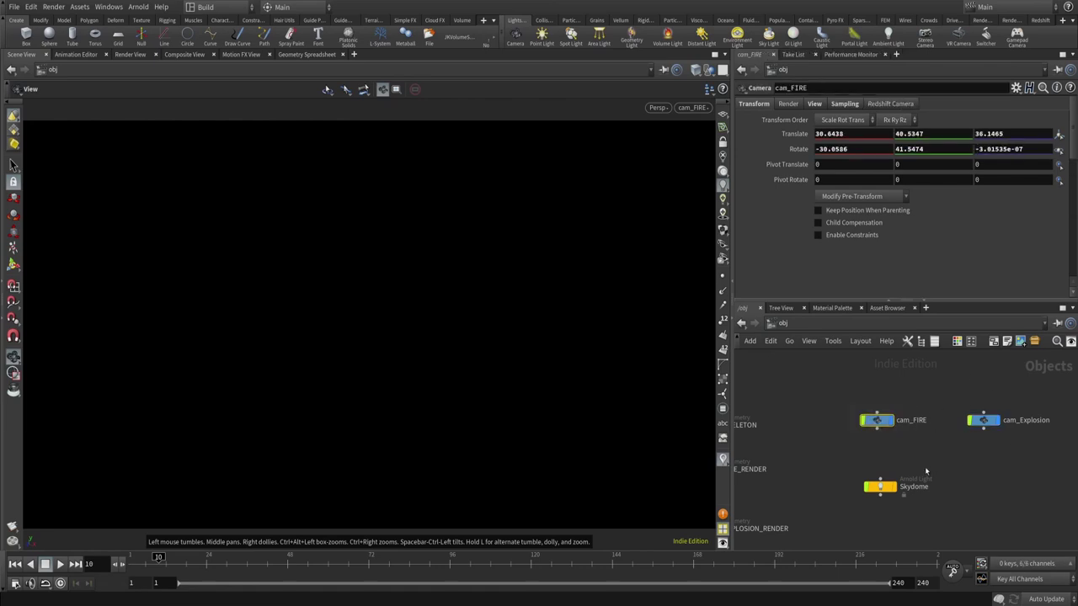
left_click_drag(812, 456, 900, 462)
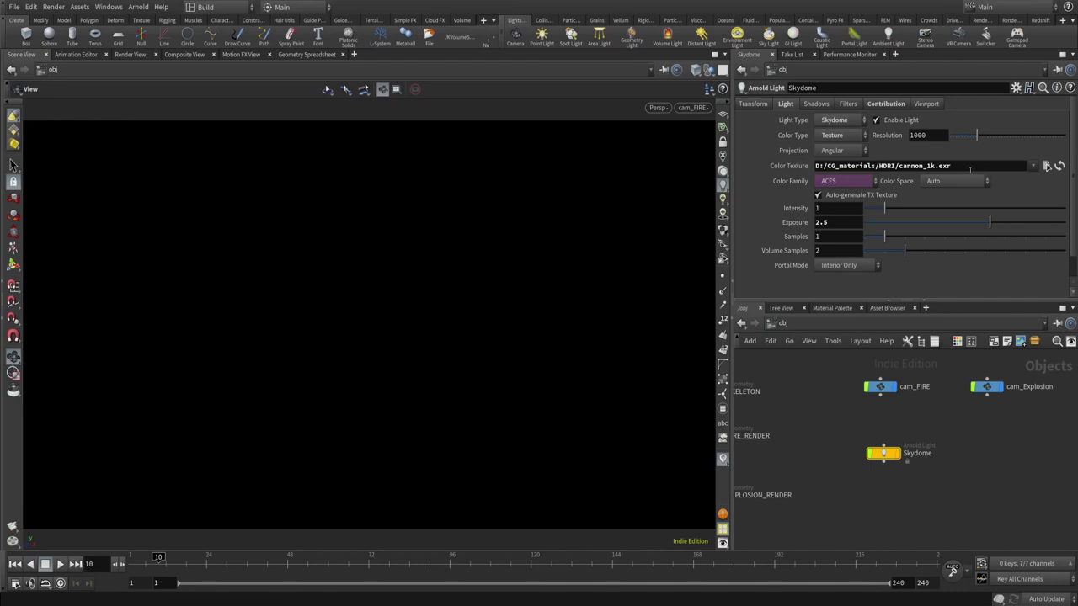
left_click_drag(969, 167, 897, 167)
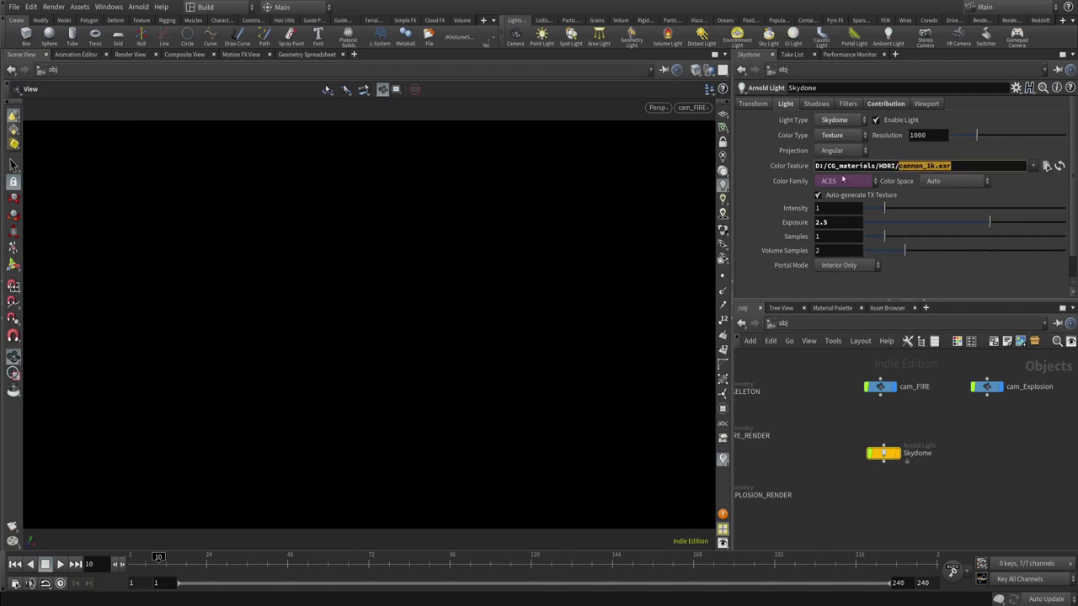
key("l")
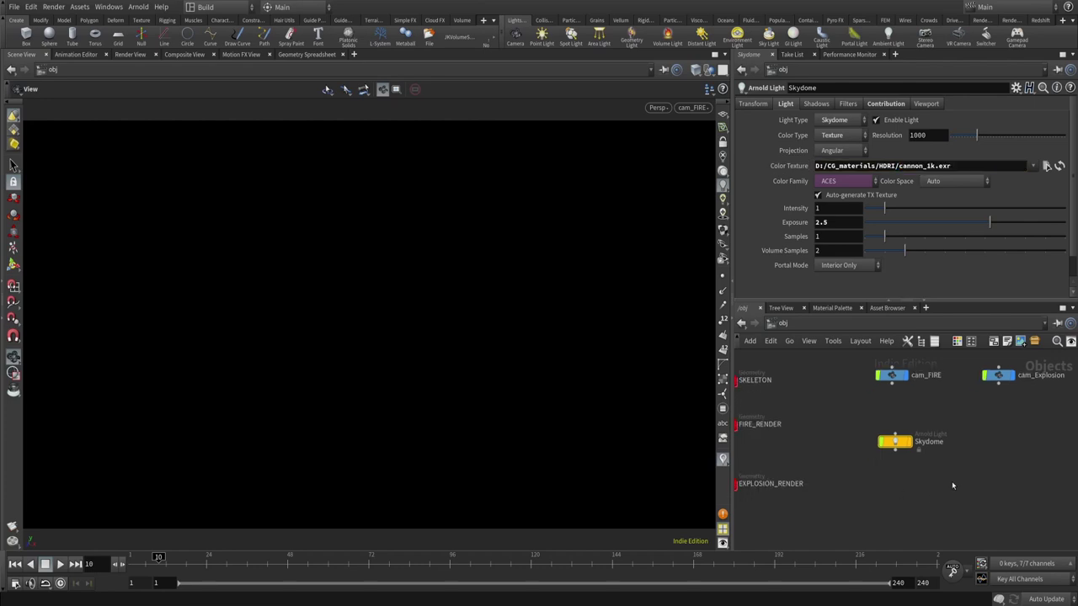
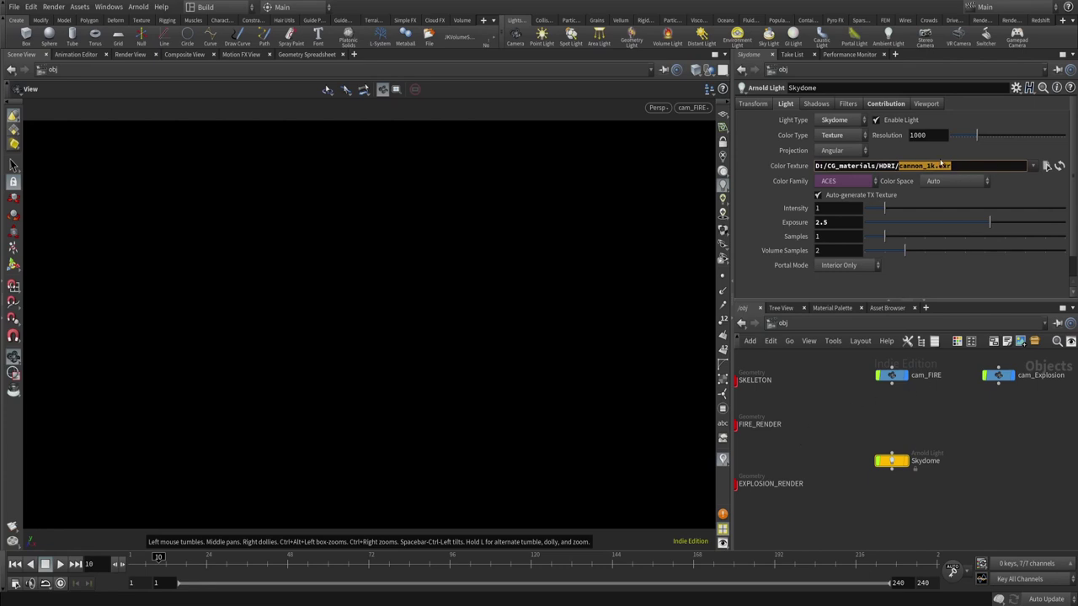
- Point the Skydome's Color Texture at cannon_1k.tx, with sequences hidden and the filter set to *
left_click(1047, 166)
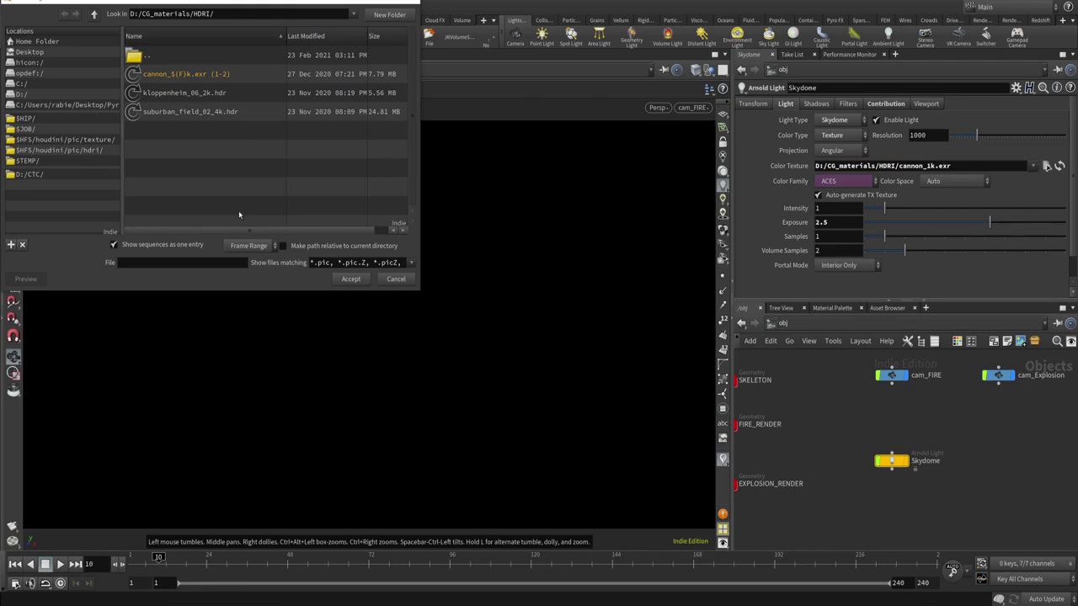
left_click(113, 244)
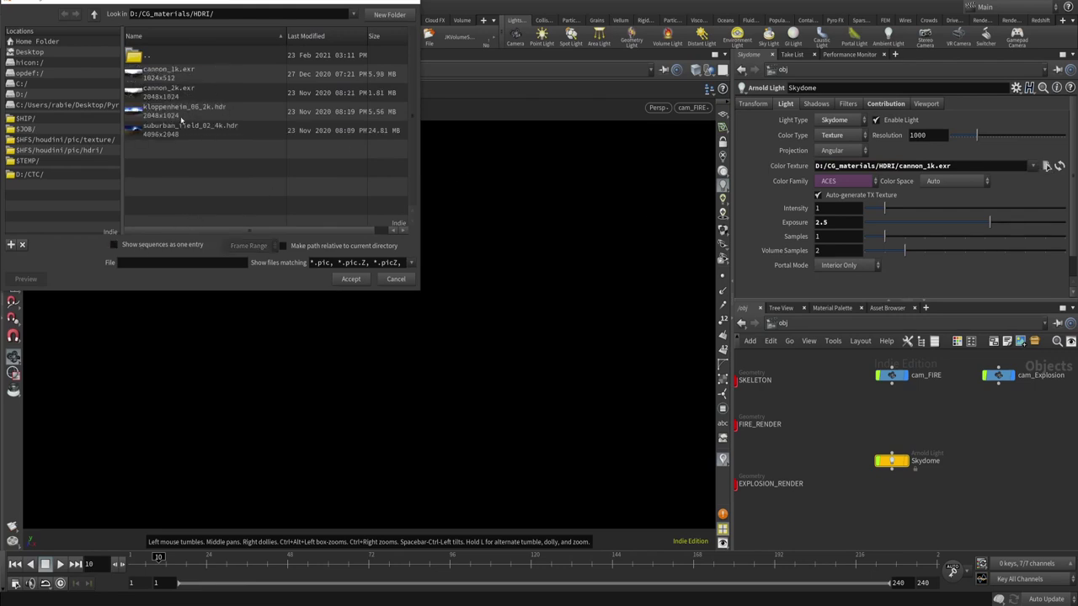
left_click(411, 263)
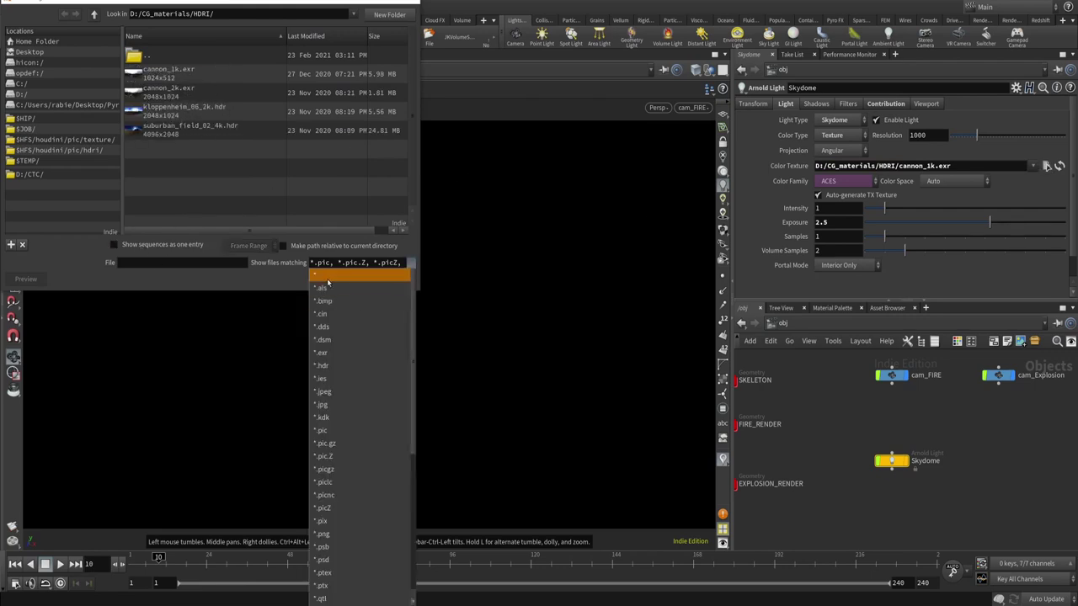
left_click(353, 276)
left_click(147, 116)
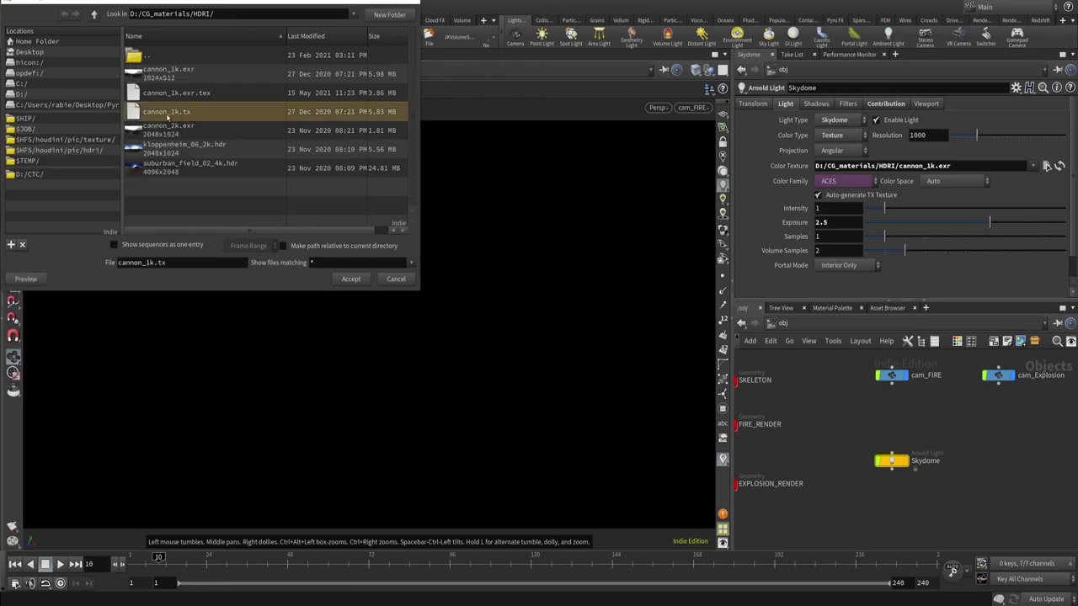
left_click(357, 281)
- Turn off Auto-generate TX Texture on the Skydome light
left_click(818, 194)
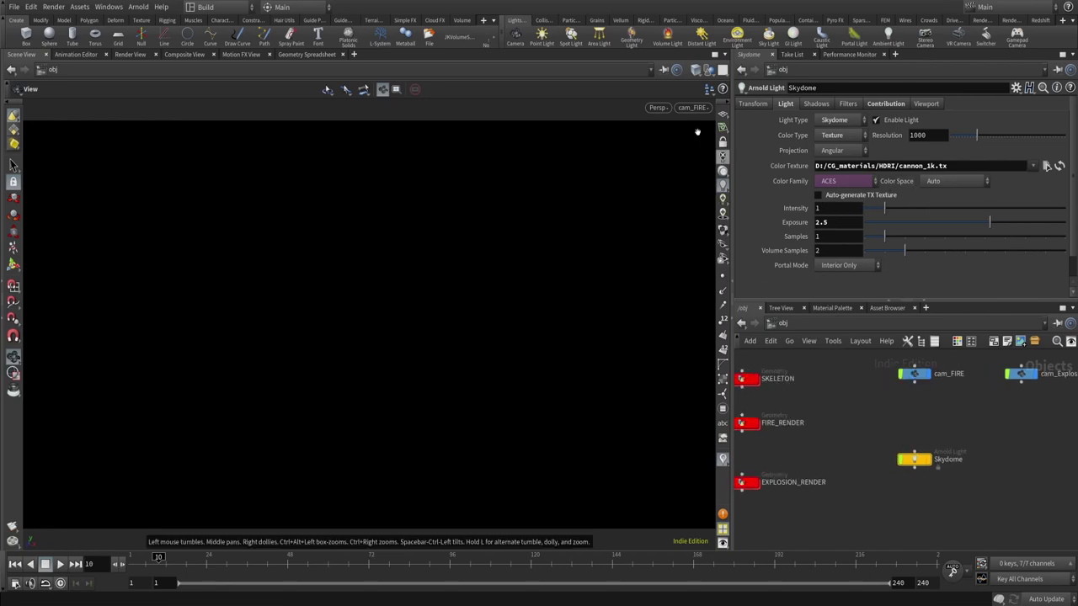
left_click_drag(875, 388, 979, 509)
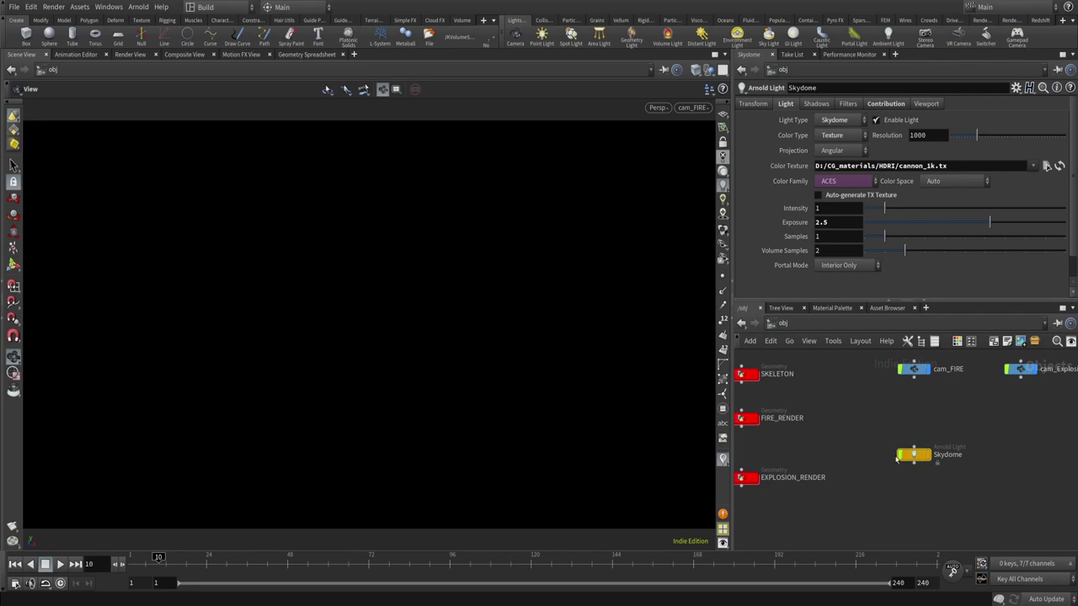
scroll(926, 464, "down", 4)
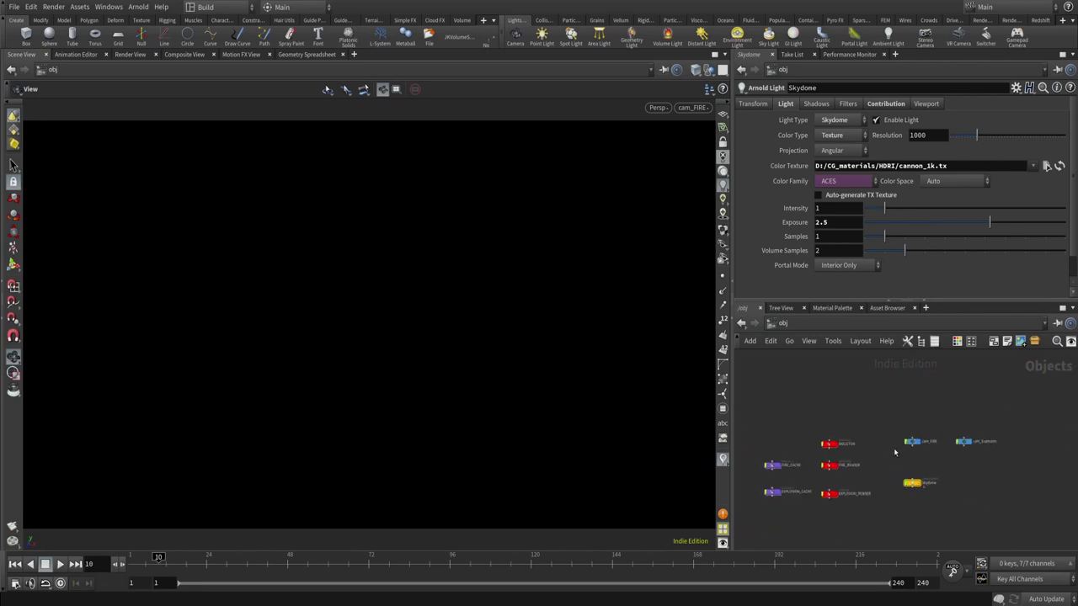
scroll(895, 452, "up", 5)
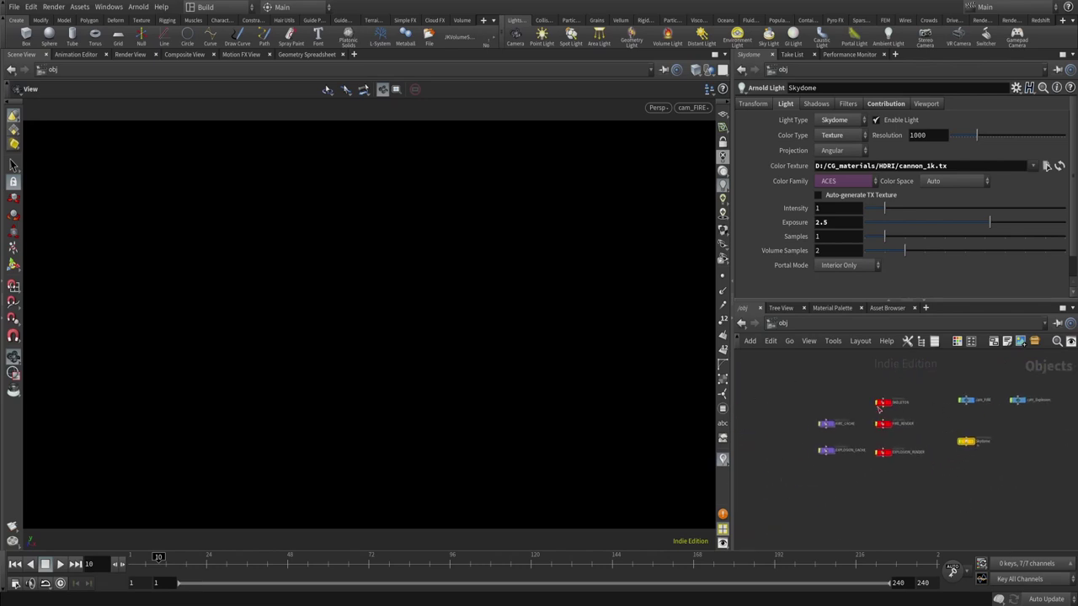
- Render the fire in Arnold's Render View through /out/FIRE
left_click(133, 55)
left_click(139, 71)
left_click(148, 105)
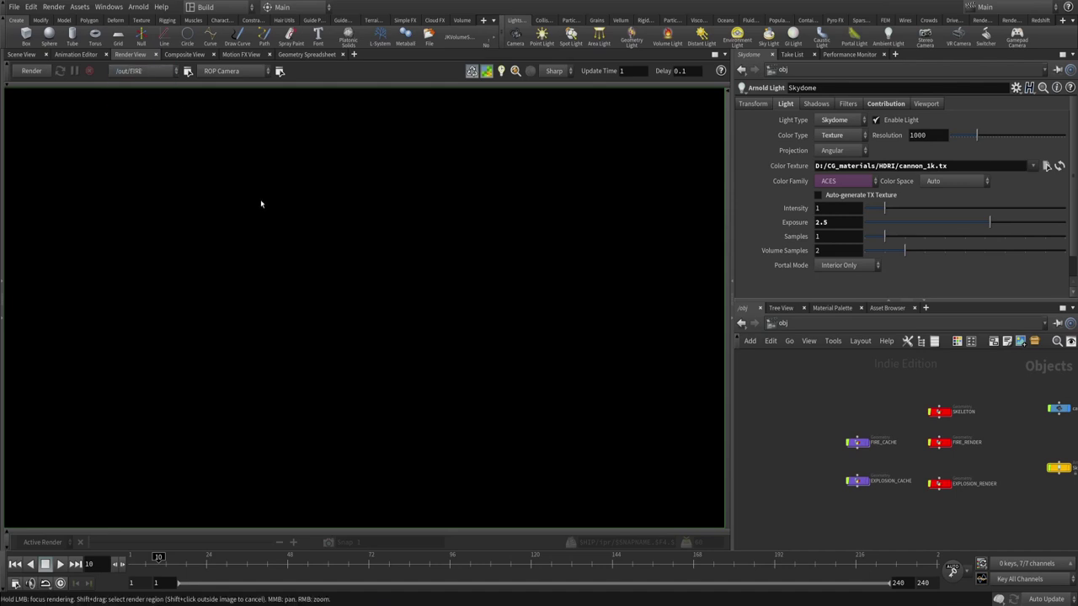
left_click(31, 71)
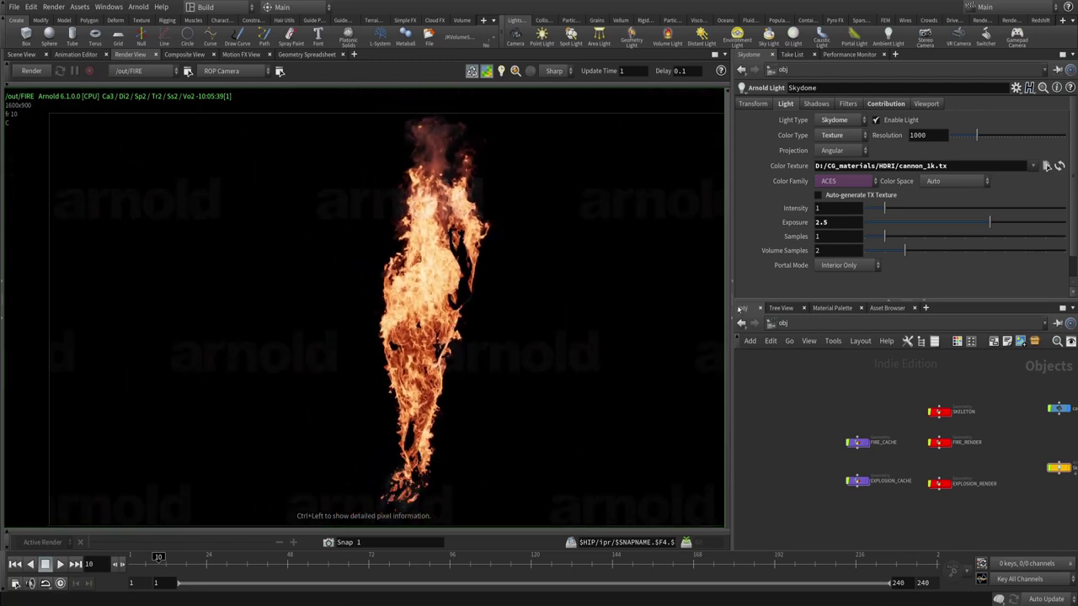
- Select the FIRE_RENDER object in the network
scroll(544, 211, "up", 3)
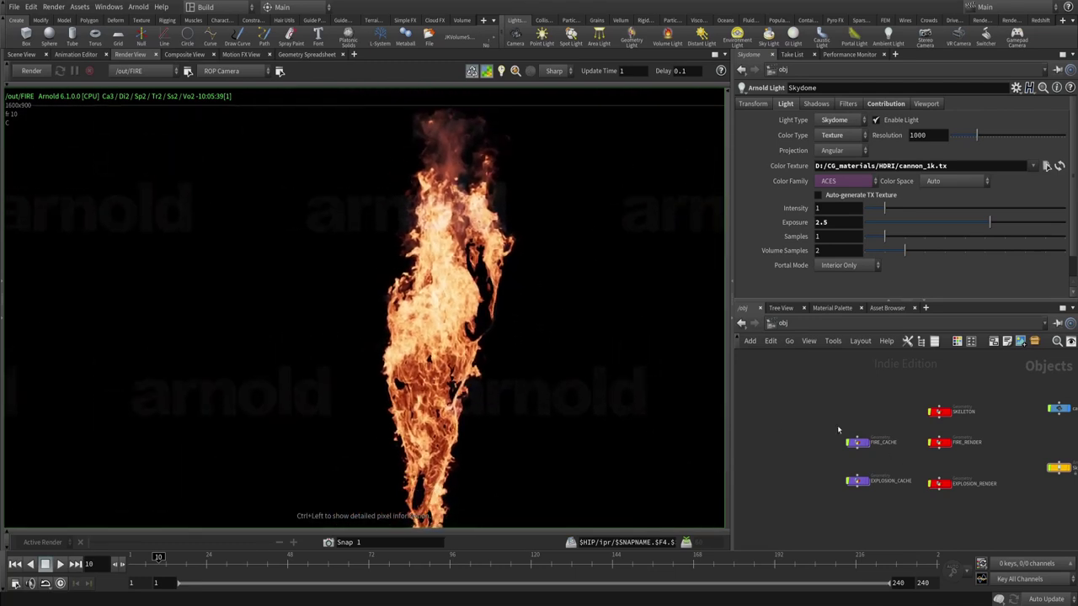
middle_click_drag(837, 425, 844, 409)
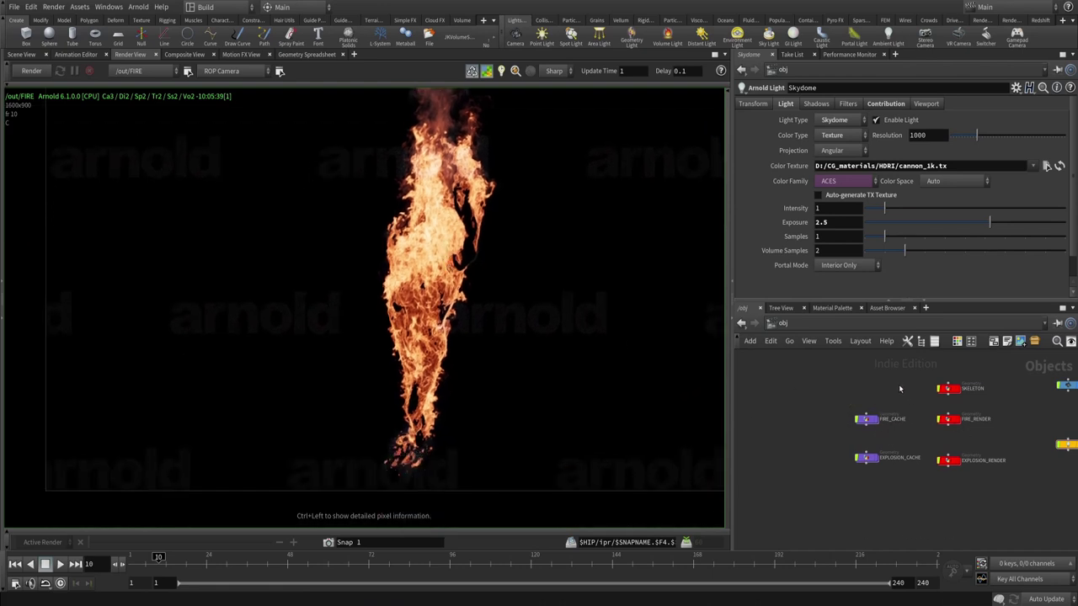
middle_click_drag(899, 389, 893, 405)
left_click(934, 419)
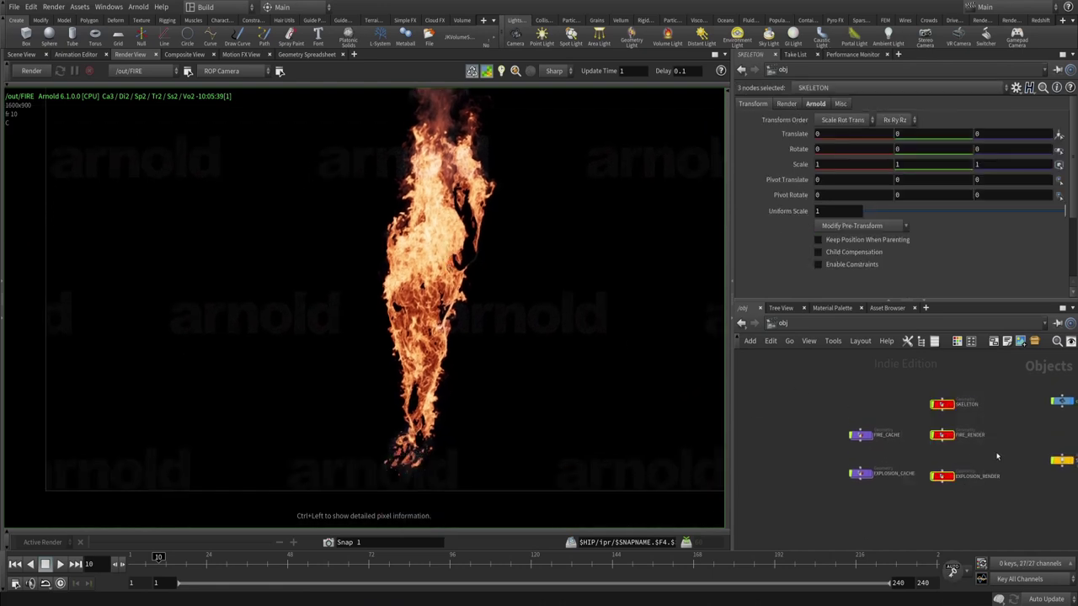
- Inside FIRE_RENDER, add a Pyro Bake Volume node next to the shader
double_click(943, 435)
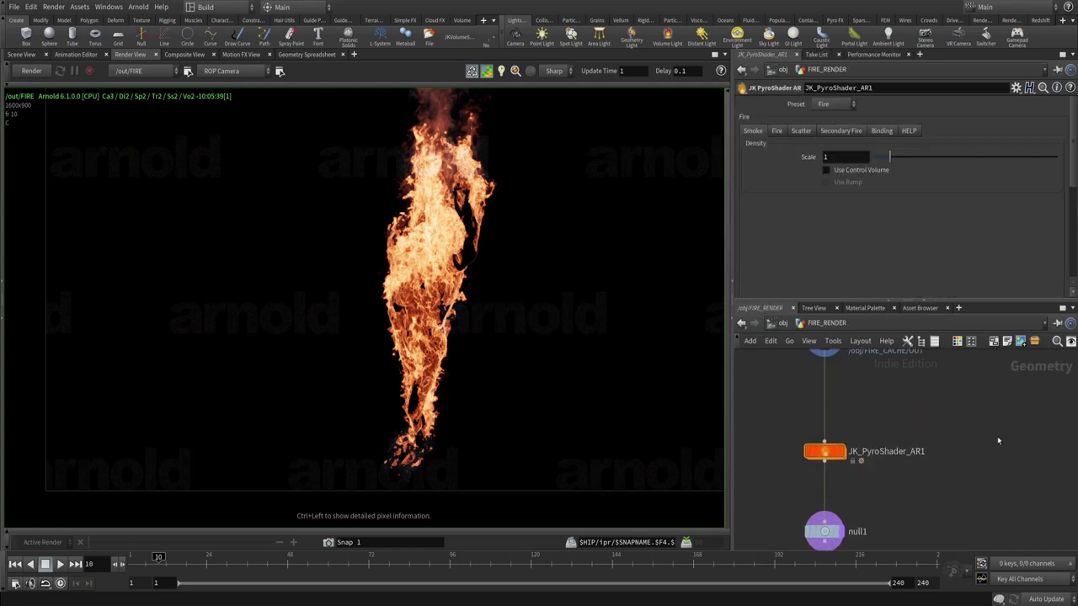
key("Tab")
type("bak")
key("Down")
key("Down")
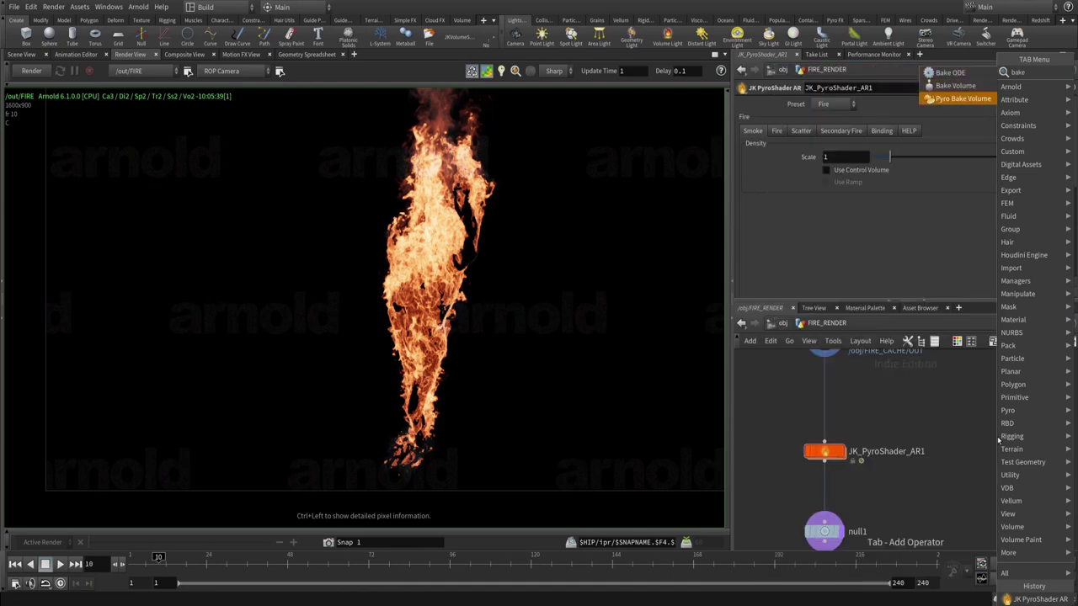
key("Return")
left_click(997, 438)
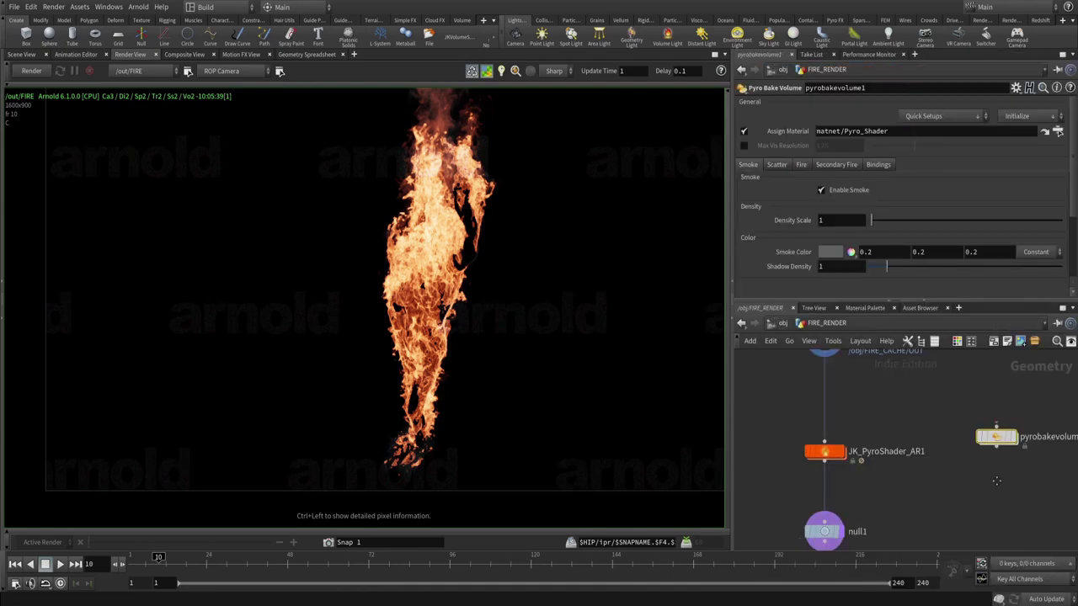
middle_click_drag(997, 439, 938, 440)
- Review the Pyro Shader's scatter and fire settings and JK_PyroShader_AR1's secondary fire, nudging pyrobakevolume1
left_click(1045, 131)
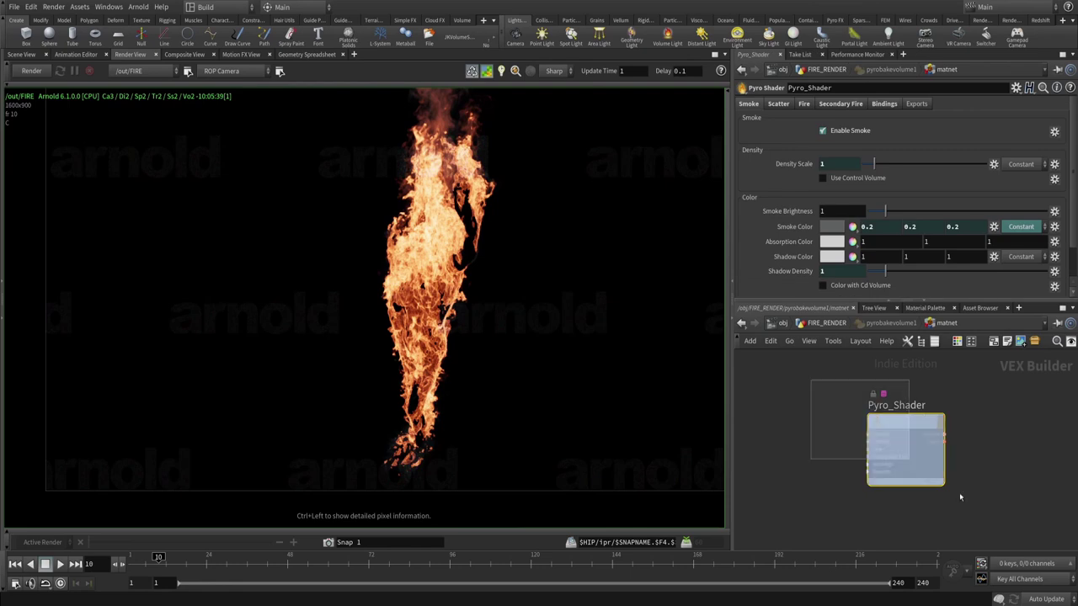
left_click(777, 105)
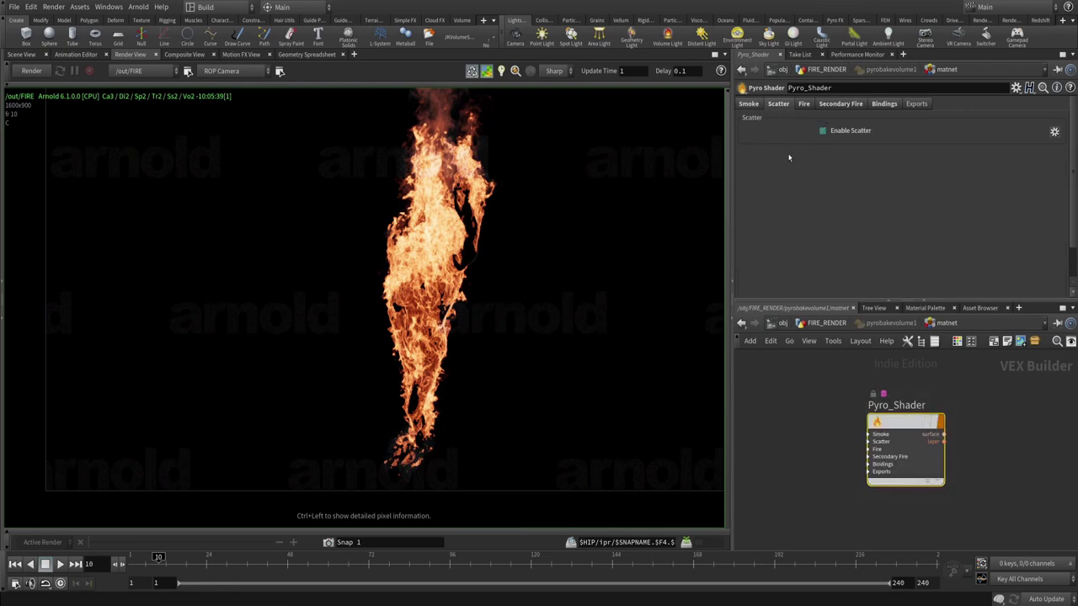
left_click(812, 105)
key("u")
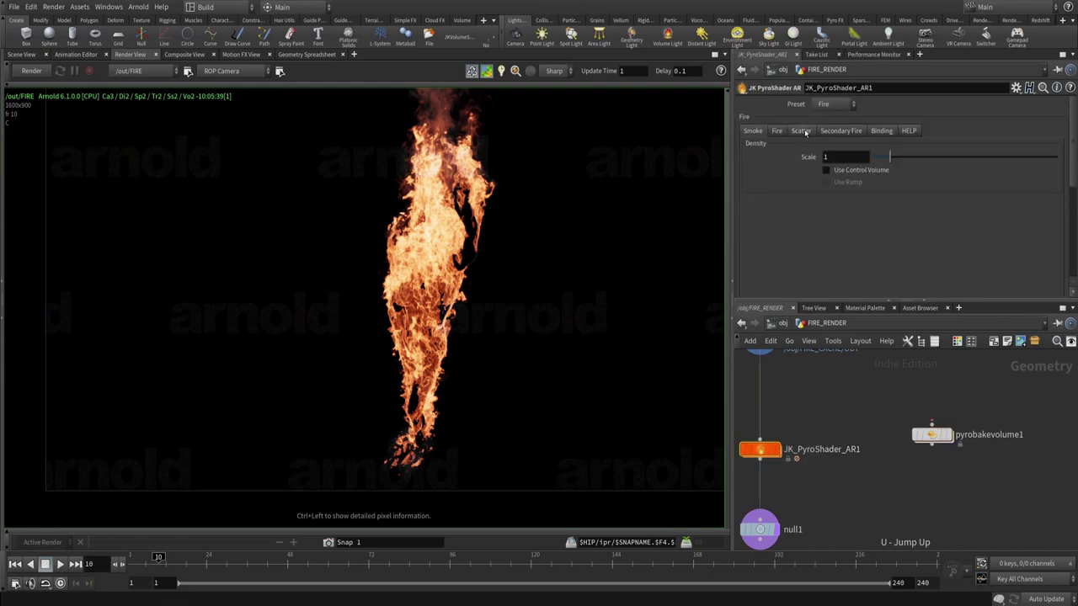
left_click(841, 130)
middle_click_drag(782, 360, 826, 356)
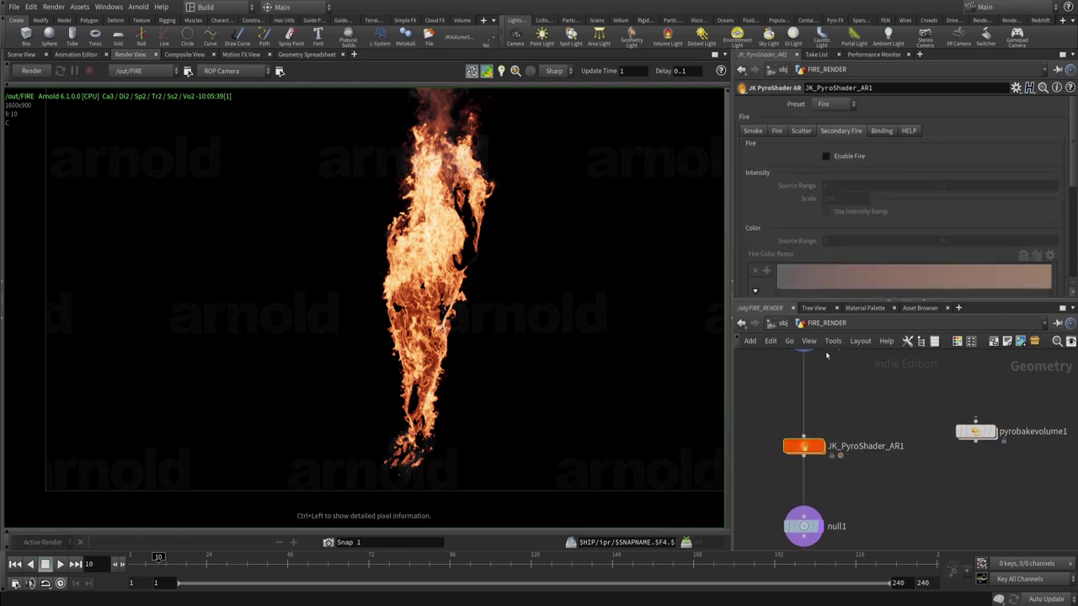
mouse_move(975, 432)
left_mouse_down()
mouse_move(914, 431)
mouse_move(950, 445)
mouse_move(987, 440)
left_mouse_up()
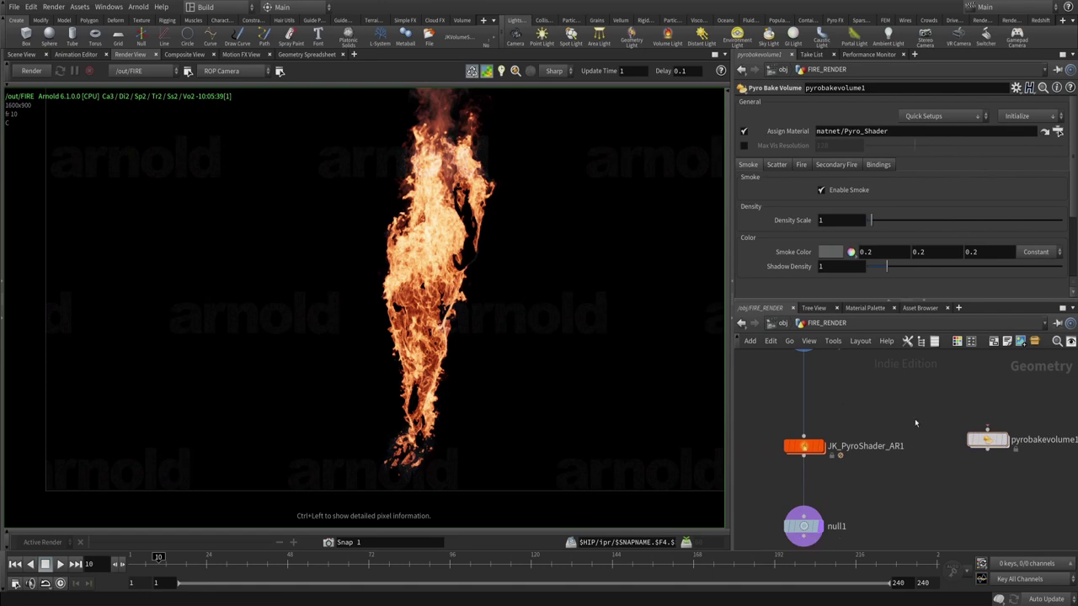
- Restart the Arnold render and bring up JK_PyroShader_AR1's smoke settings
left_click(31, 70)
middle_click_drag(868, 401, 899, 436)
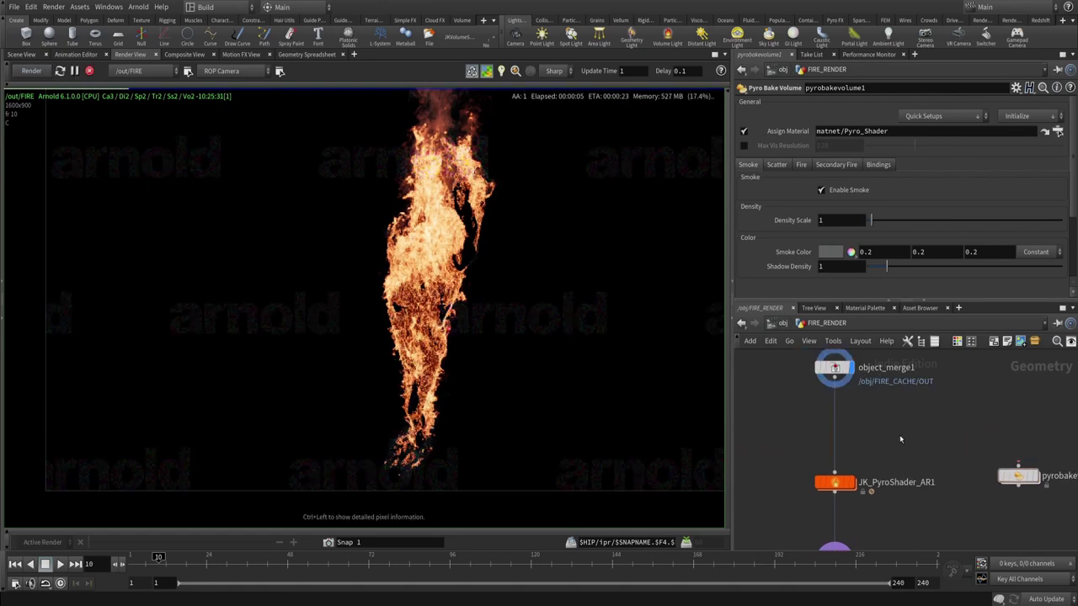
middle_click_drag(902, 431, 892, 431)
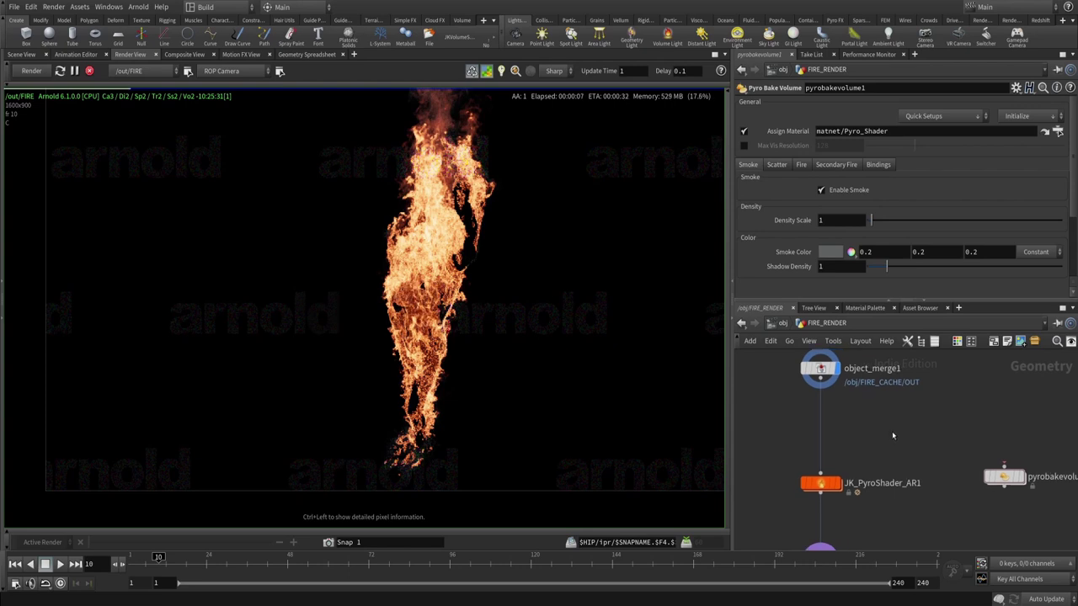
left_click(820, 483)
left_click(753, 131)
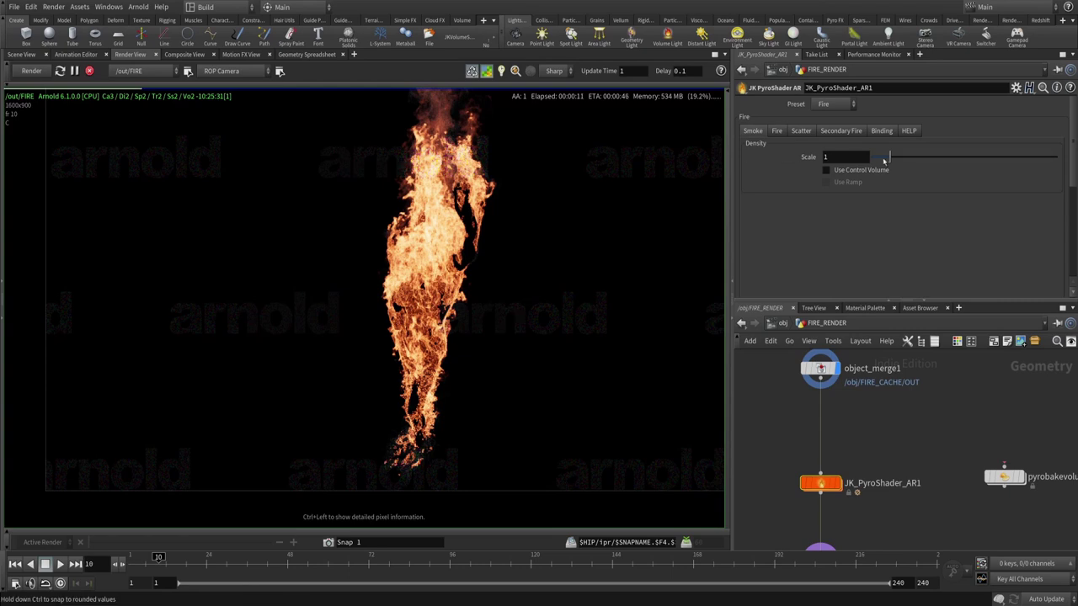
- Set JK_PyroShader_AR1's smoke density Scale to 10, leaving Use Control Volume off
left_click(854, 158)
type("0")
key("Return")
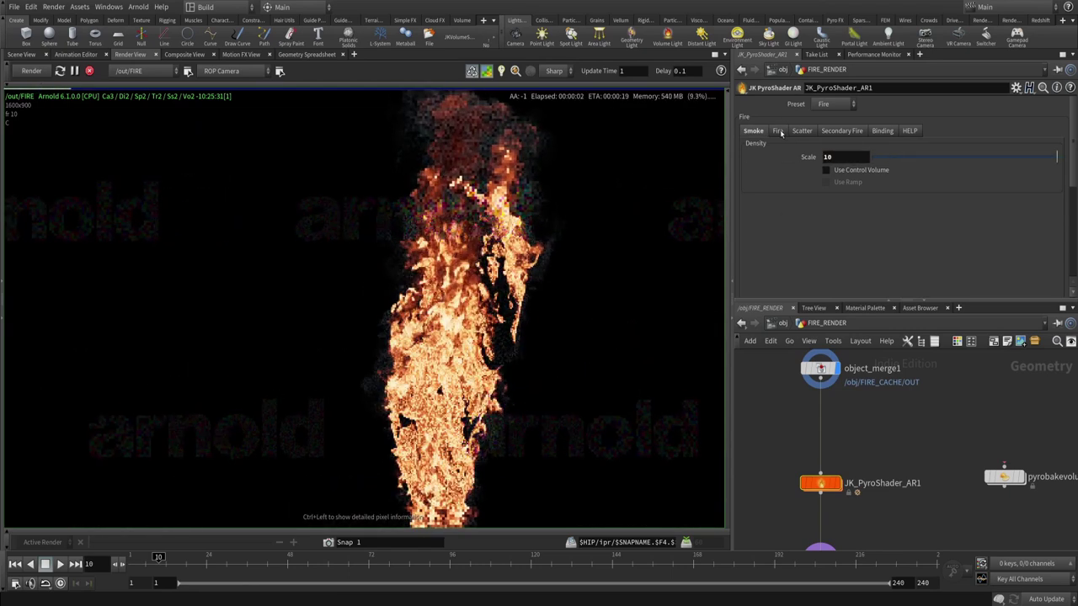
left_click(870, 171)
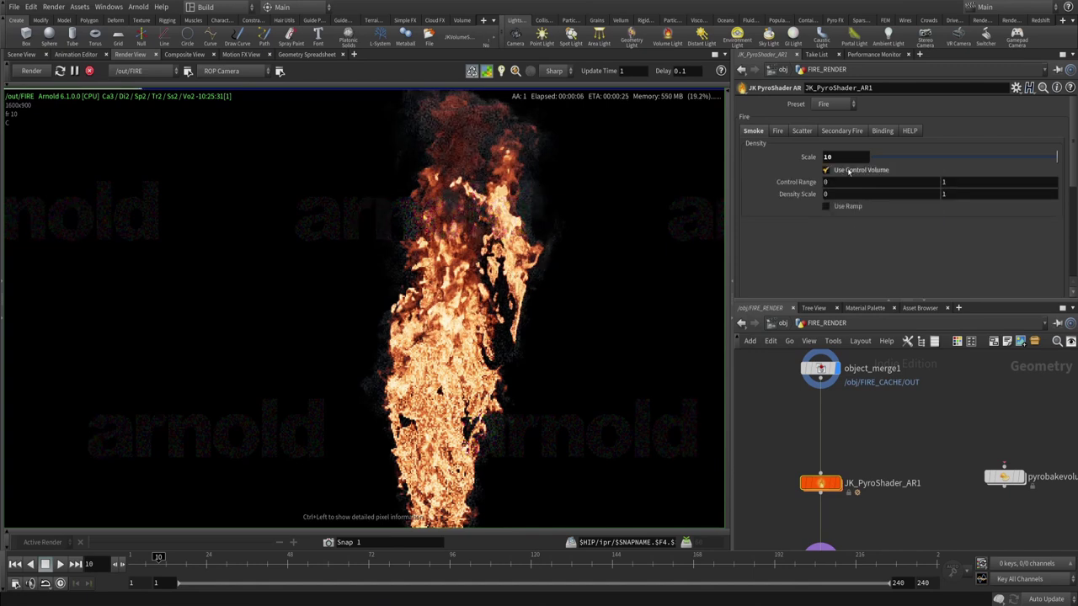
scroll(571, 229, "down", 3)
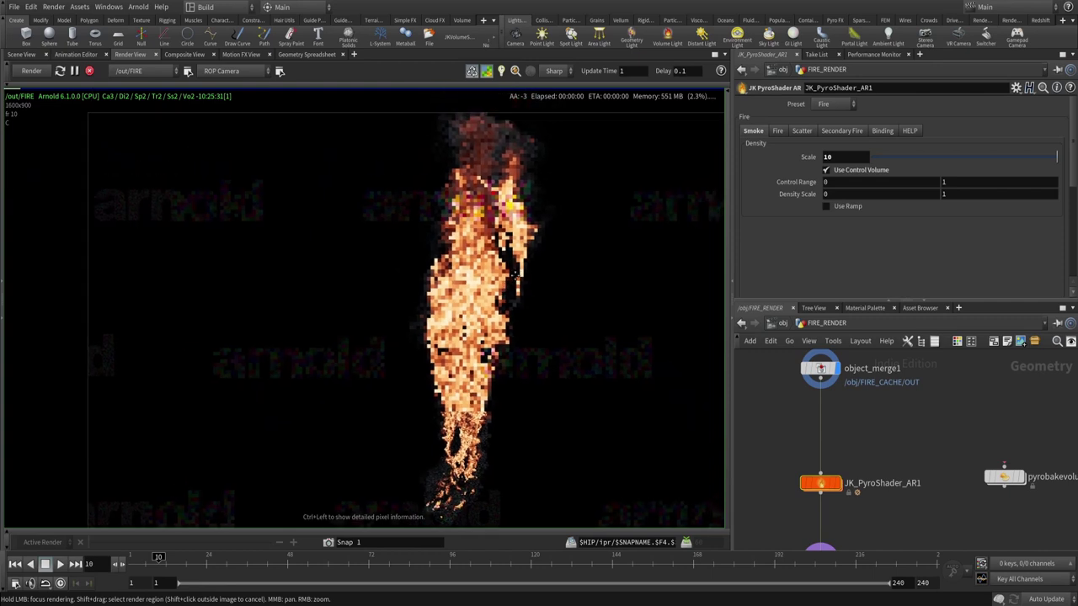
left_click(826, 170)
scroll(481, 275, "up", 1)
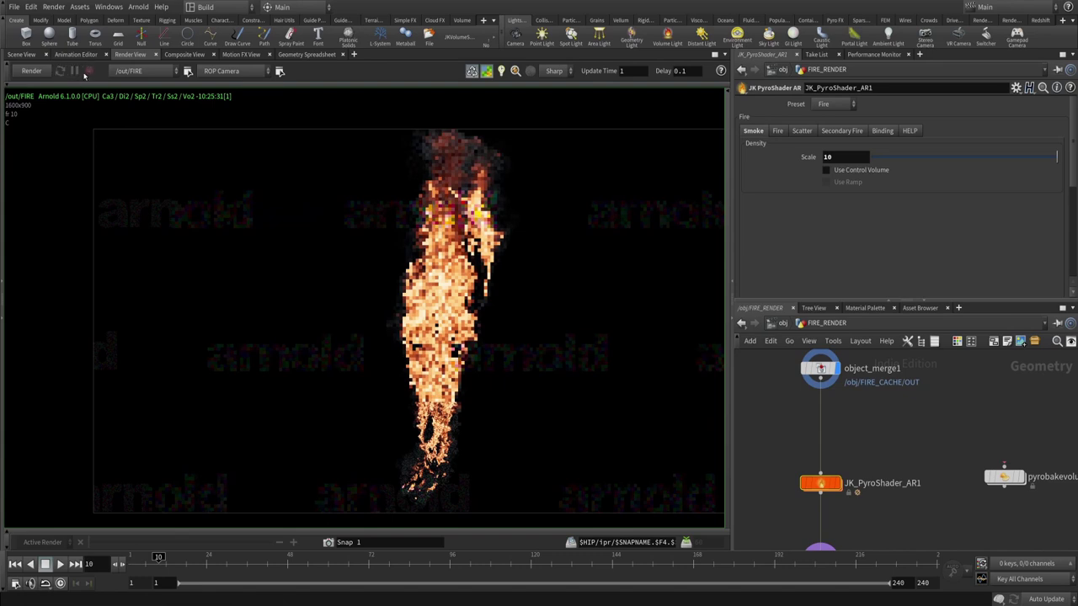
left_click(779, 133)
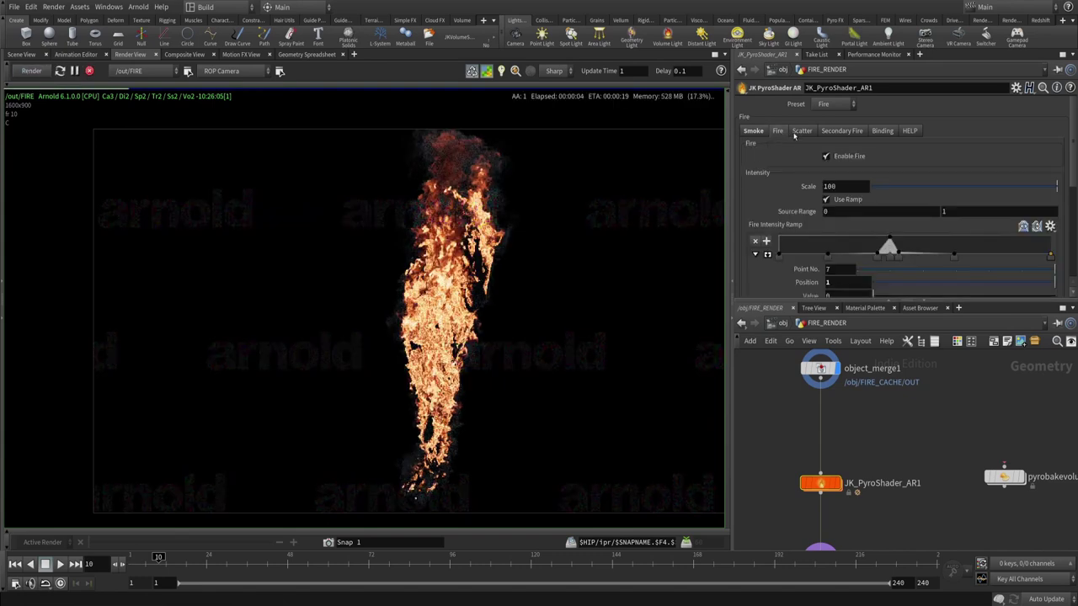
- Undo the accidental change to the fire intensity ramp
scroll(862, 169, "down", 1)
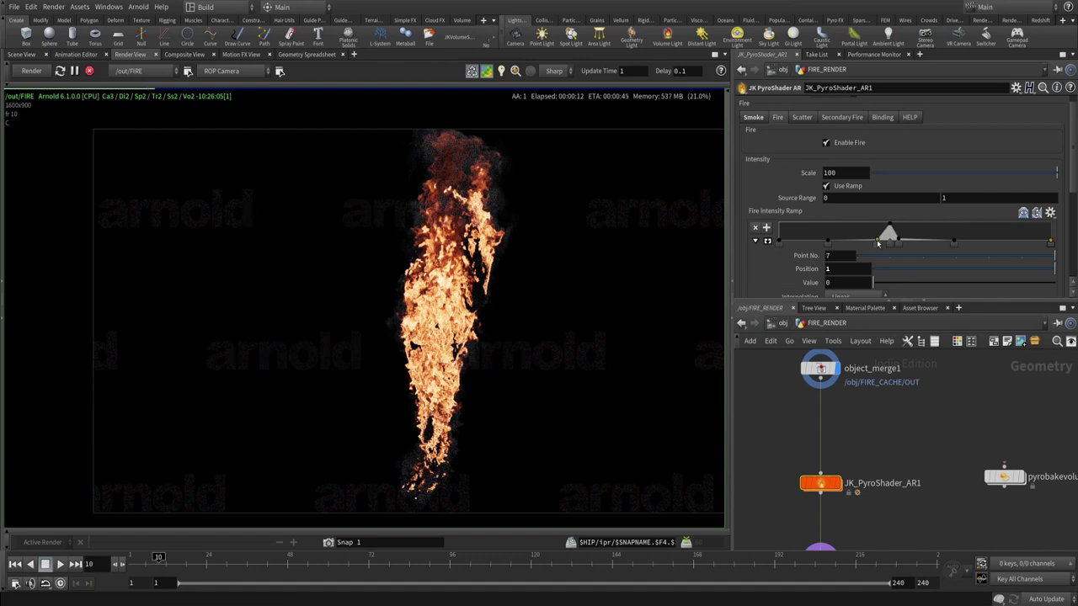
left_click(890, 242)
left_click(891, 243)
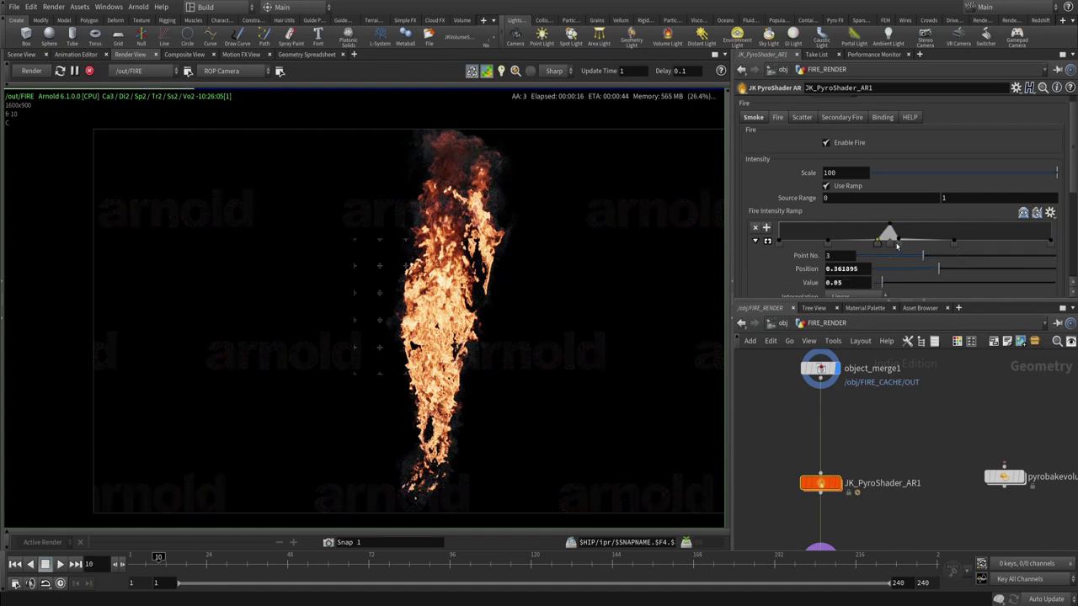
key("ctrl+z")
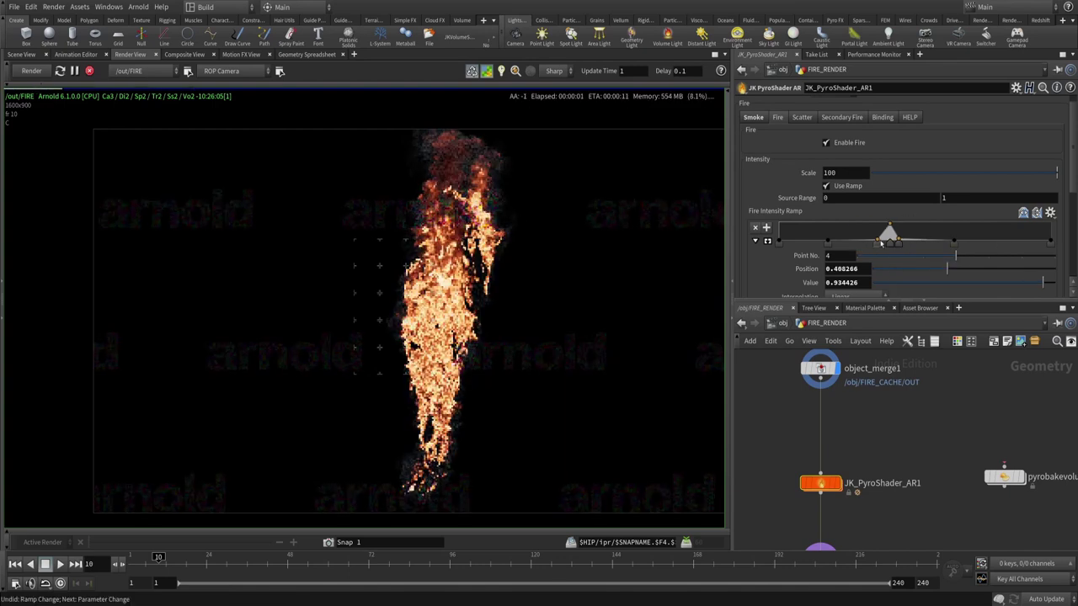
scroll(900, 222, "up", 1)
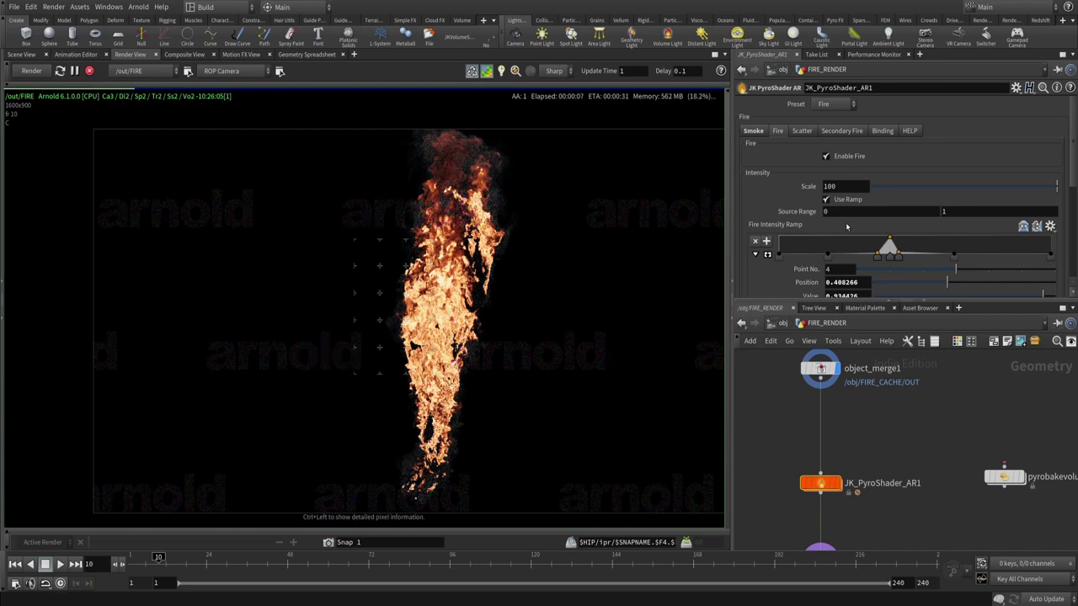
scroll(847, 227, "down", 12)
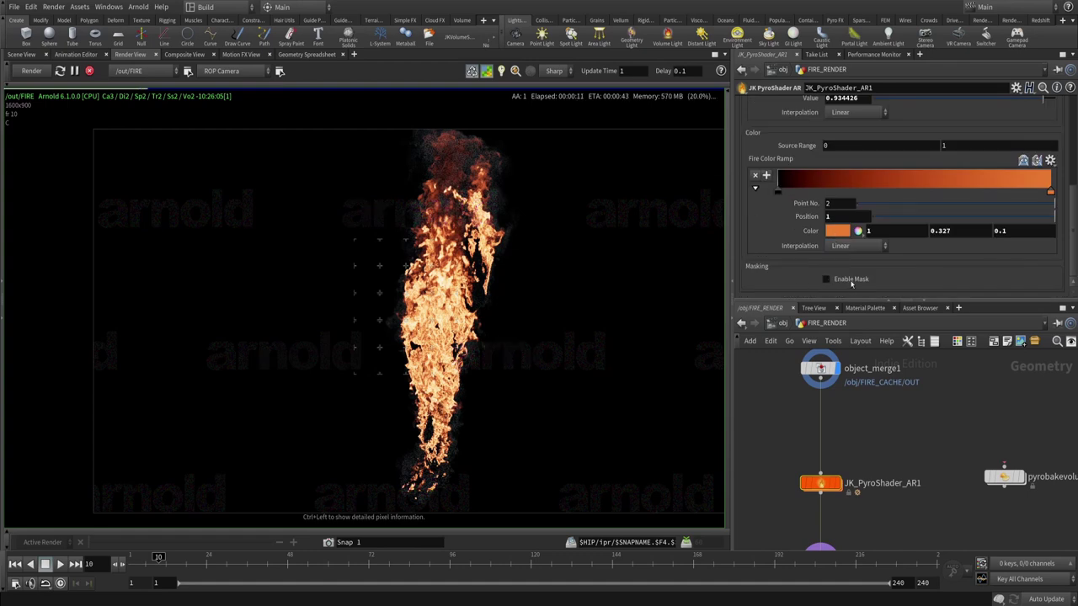
- Enable the fire mask and set its Mask Center to 0.7
left_click(847, 280)
left_click(845, 251)
left_click(845, 238)
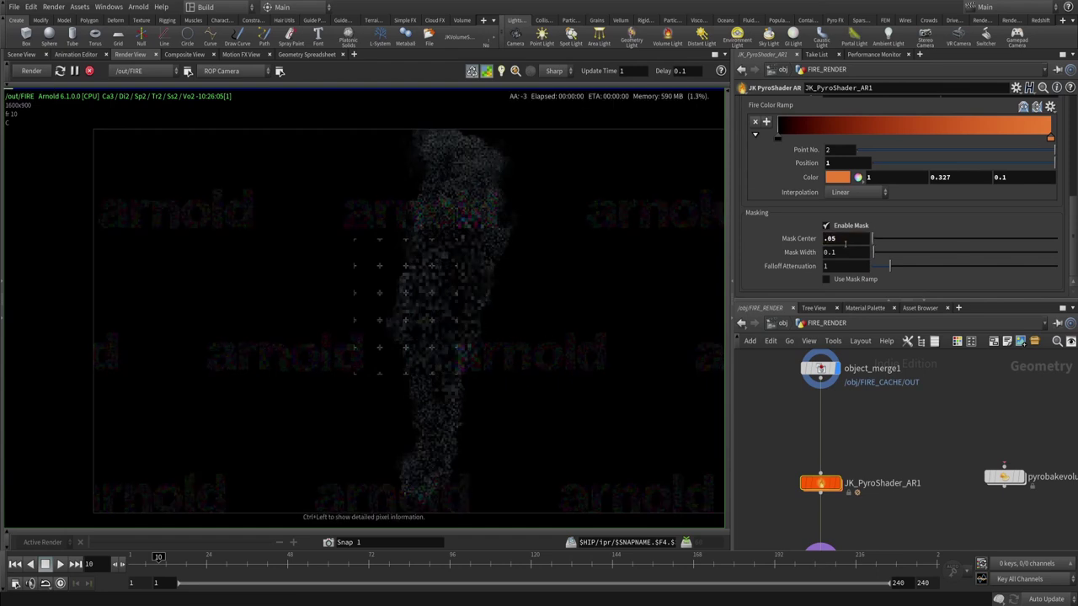
type(".5")
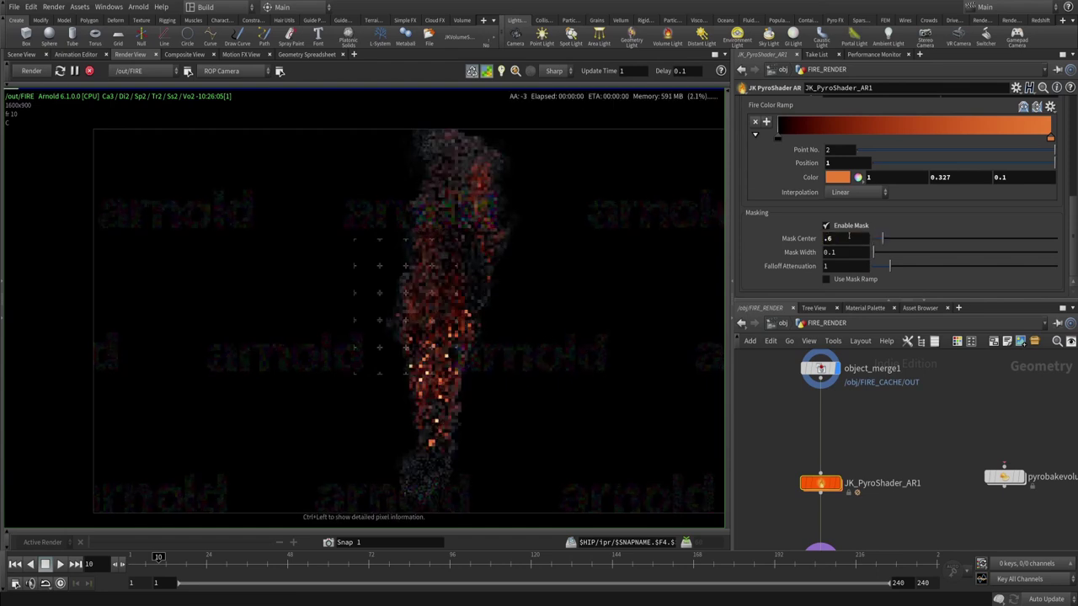
key("Return")
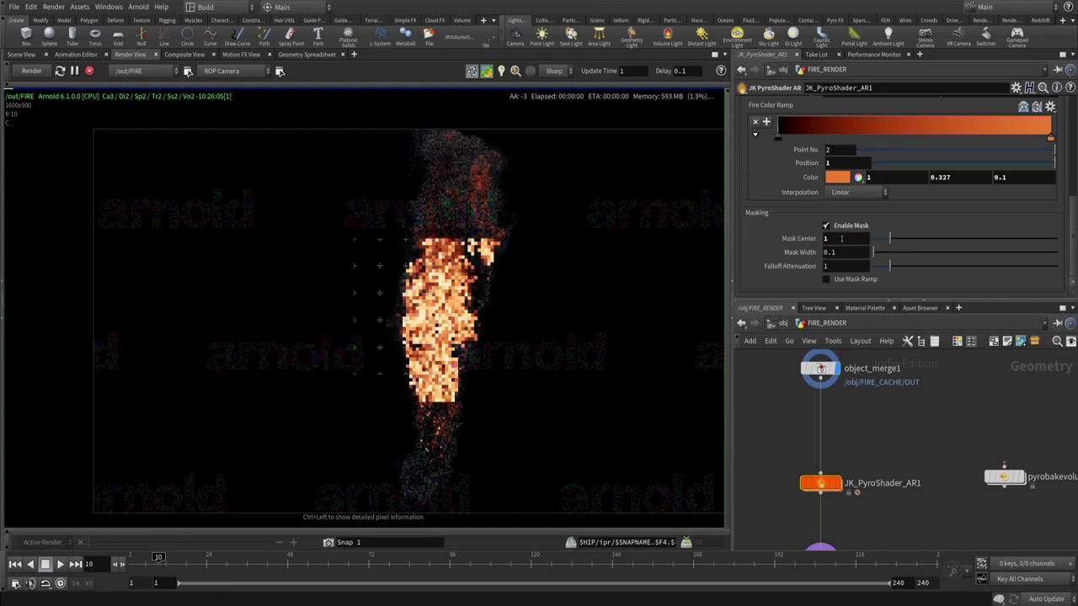
type(".7")
key("Return")
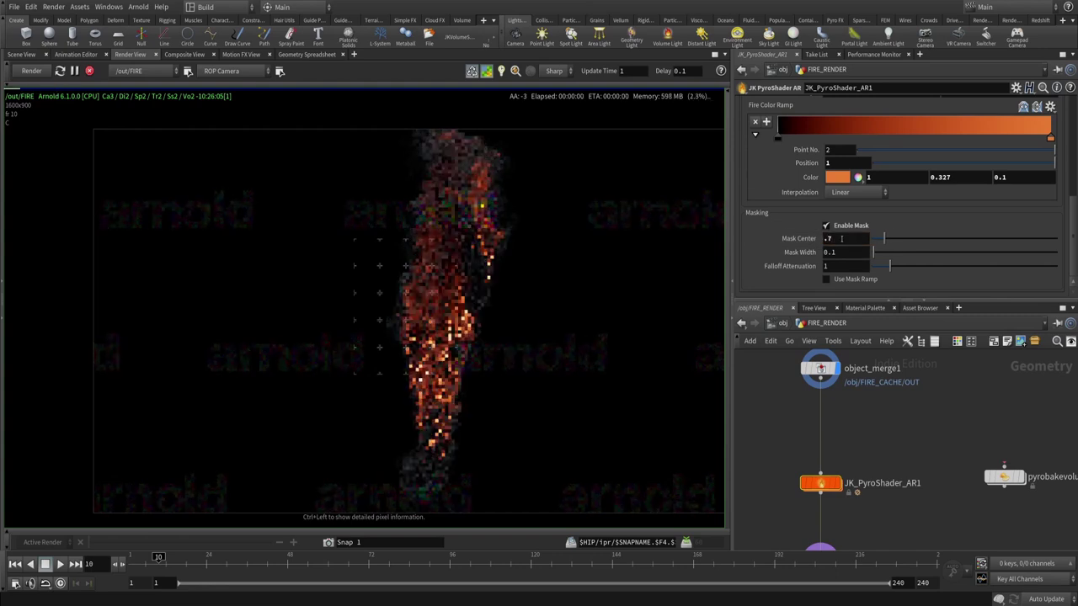
scroll(797, 167, "up", 10)
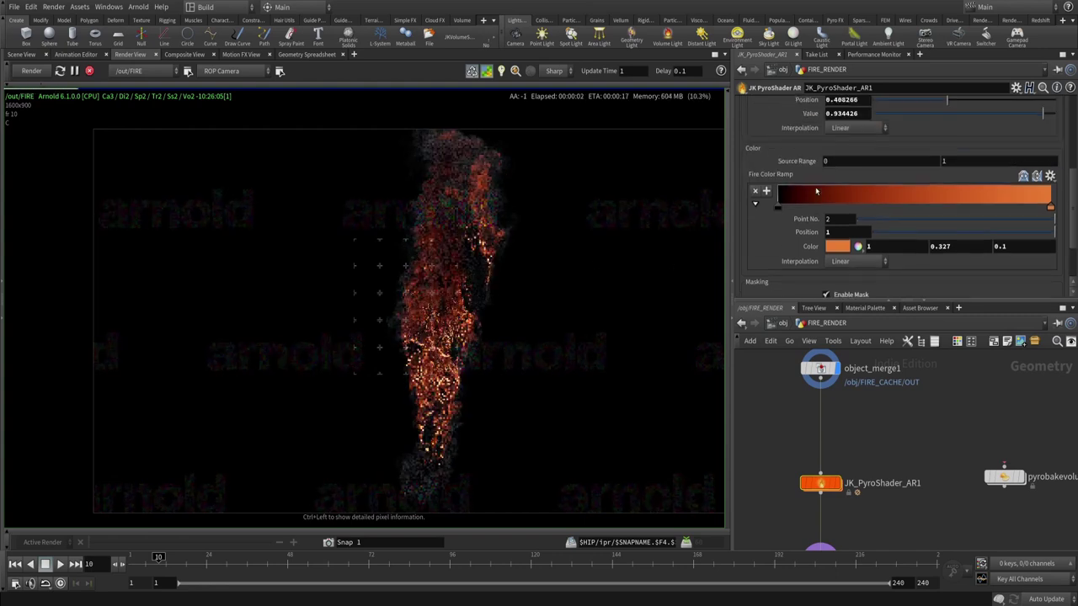
- Enable scatter and scatter masking on JK_PyroShader_AR1
left_click(803, 129)
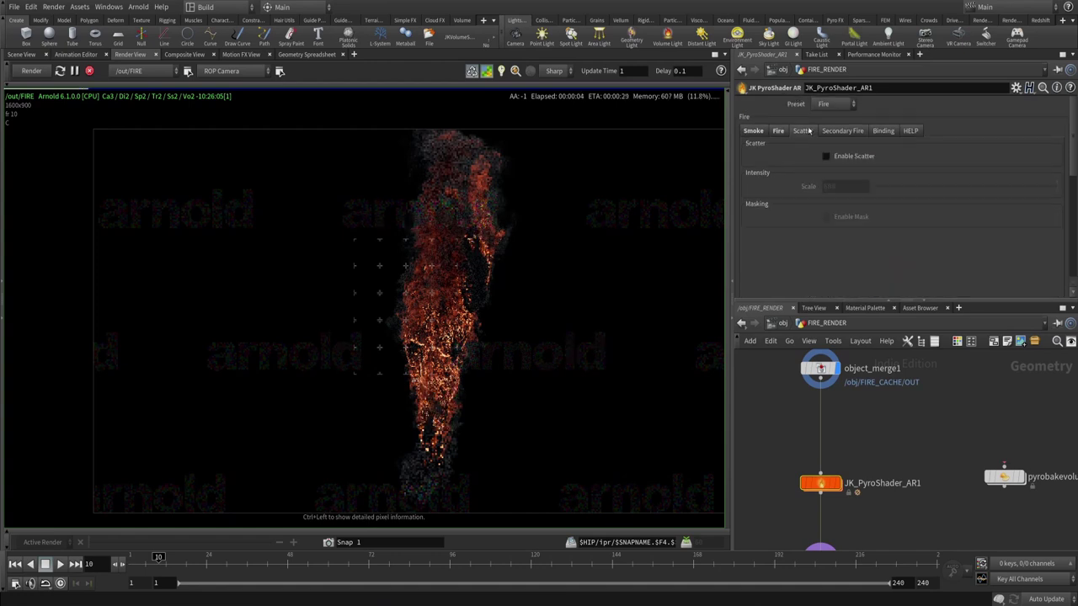
middle_click_drag(452, 310, 489, 318)
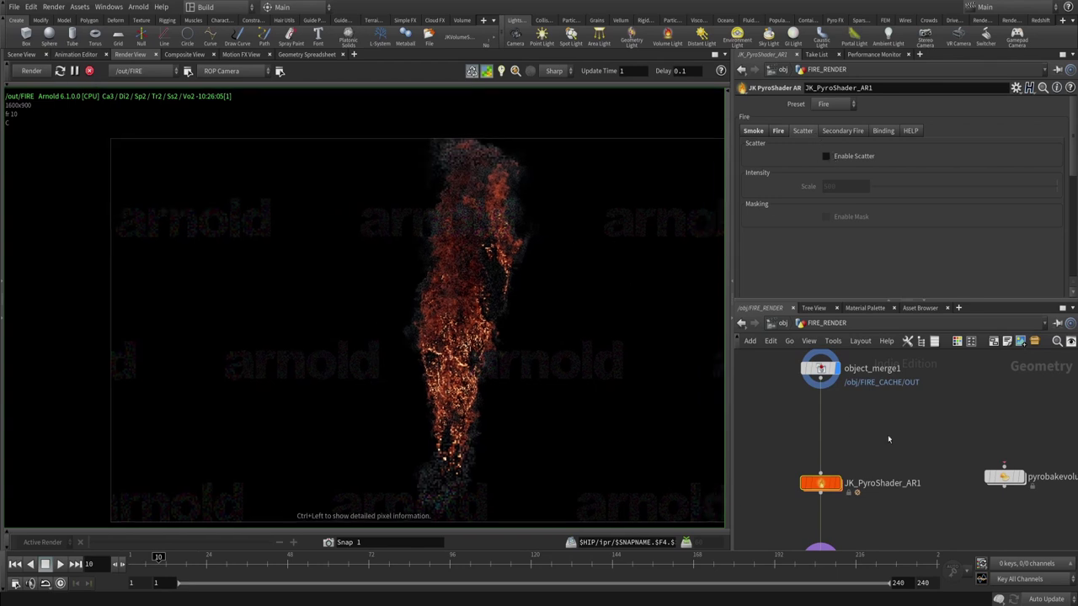
middle_click(850, 386)
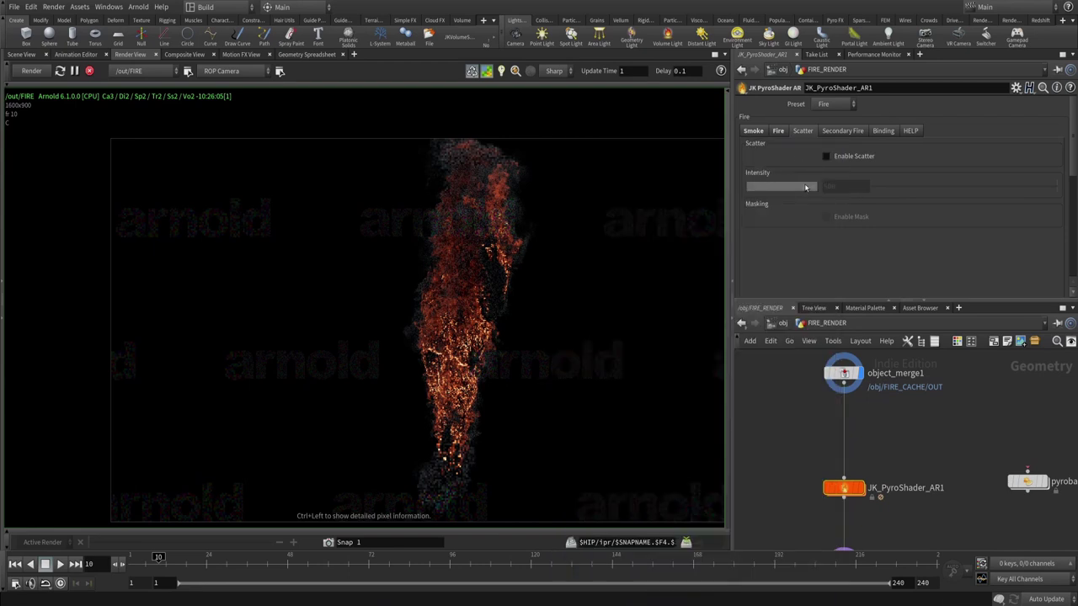
left_click(847, 156)
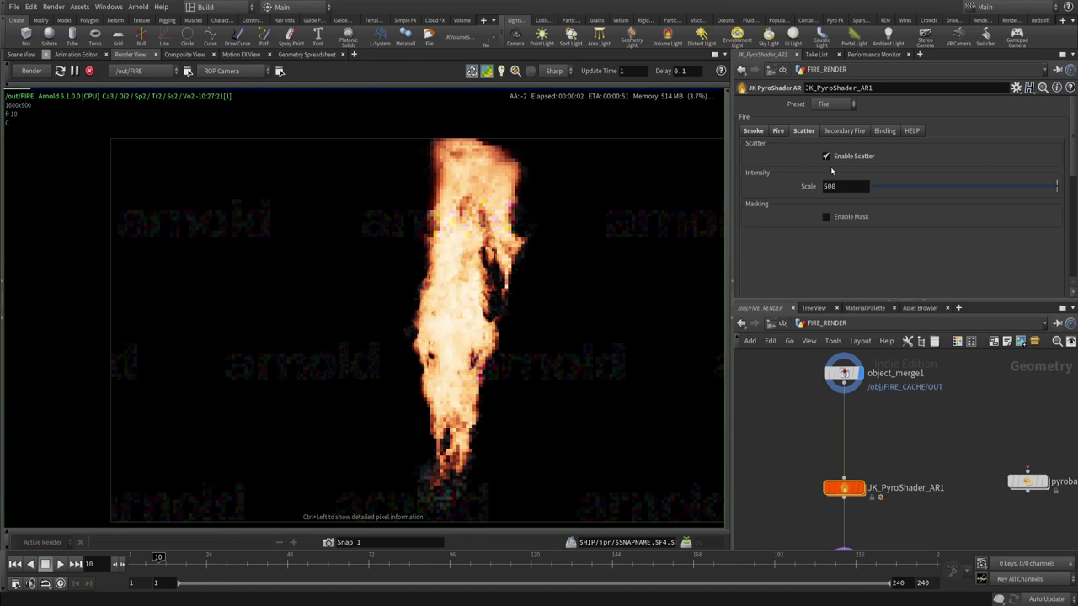
left_click(851, 217)
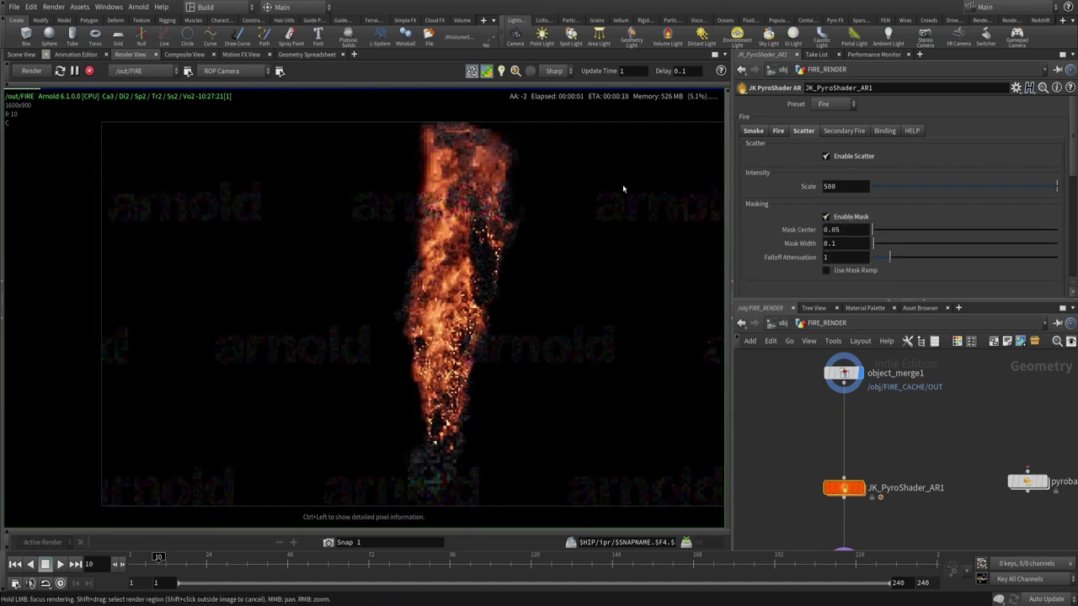
- Set scatter Mask Center and Mask Width to 0.05 and scatter Scale to 100
left_click(858, 229)
type("0")
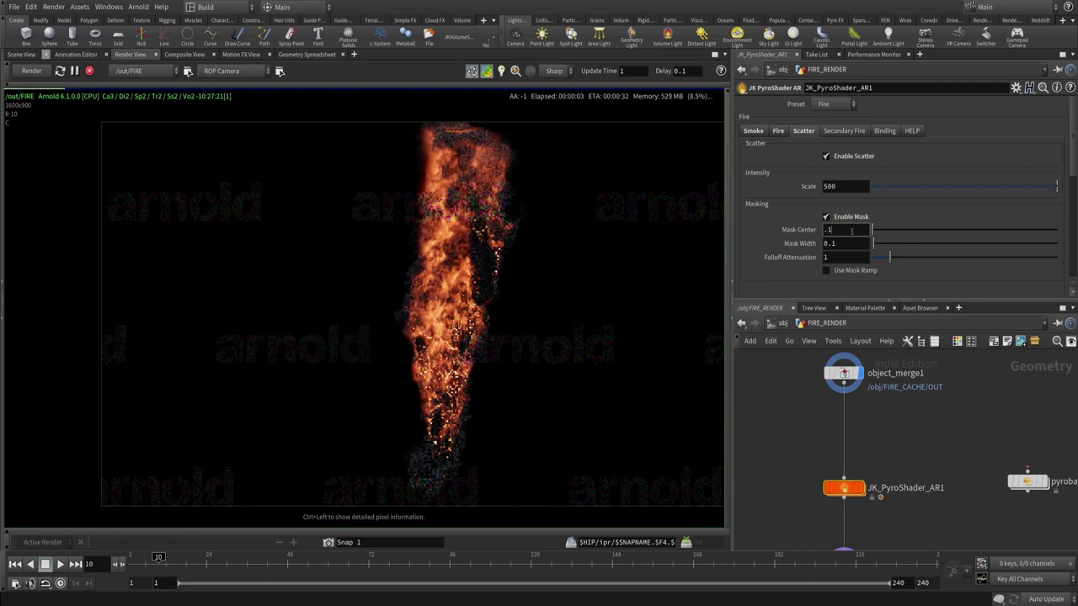
type("5")
left_click(845, 244)
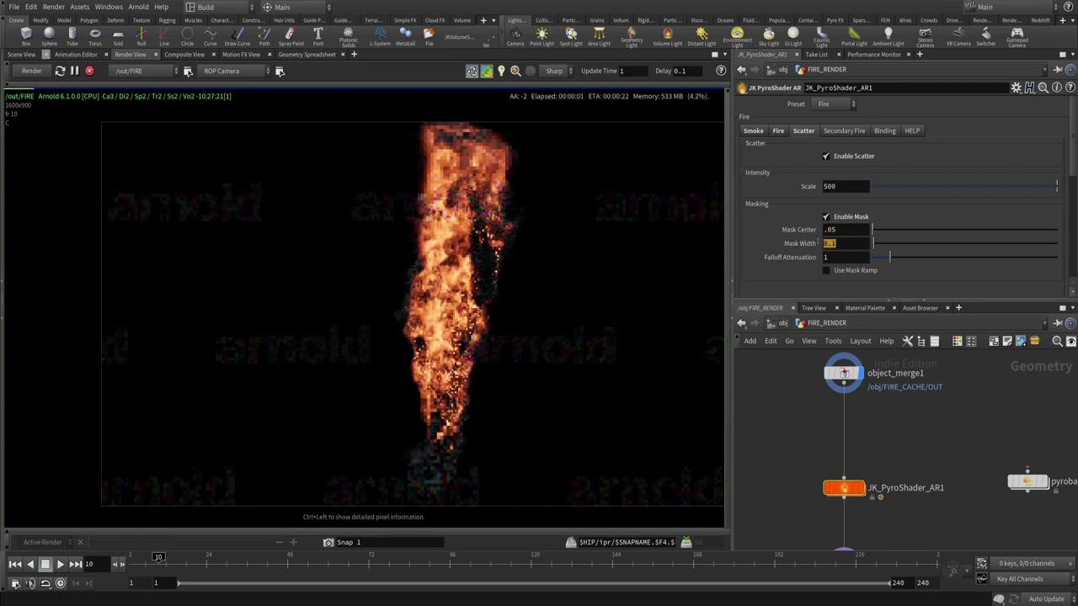
type(".05")
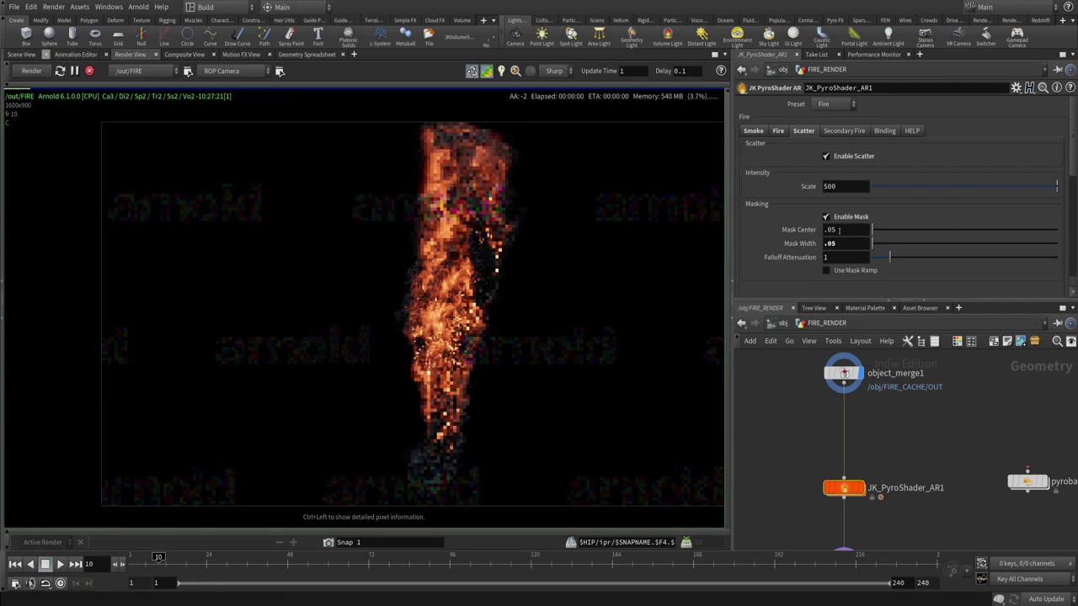
left_click(843, 186)
type("300")
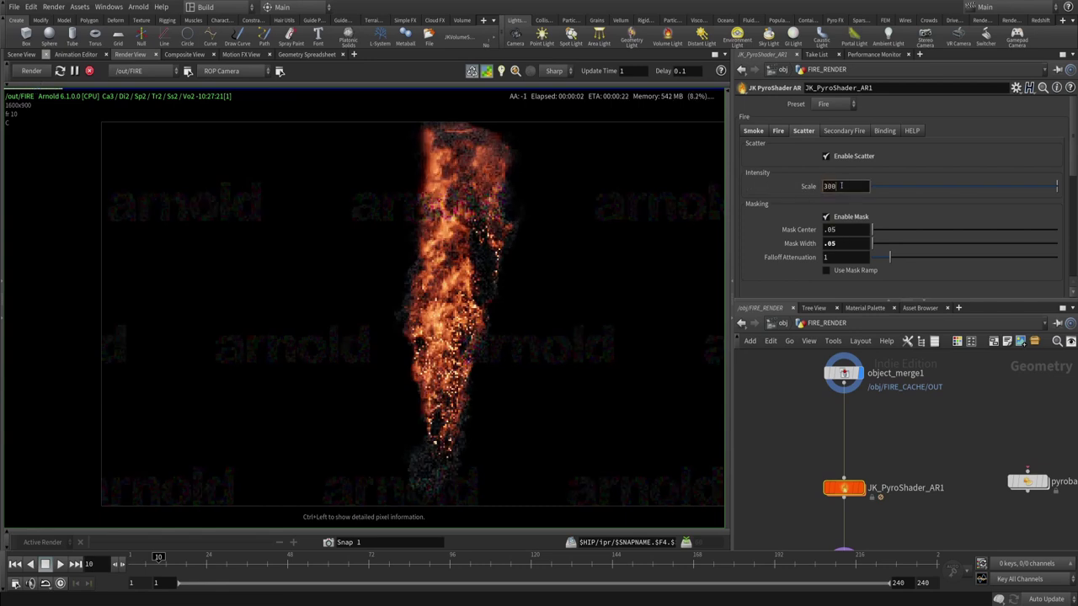
key("Return")
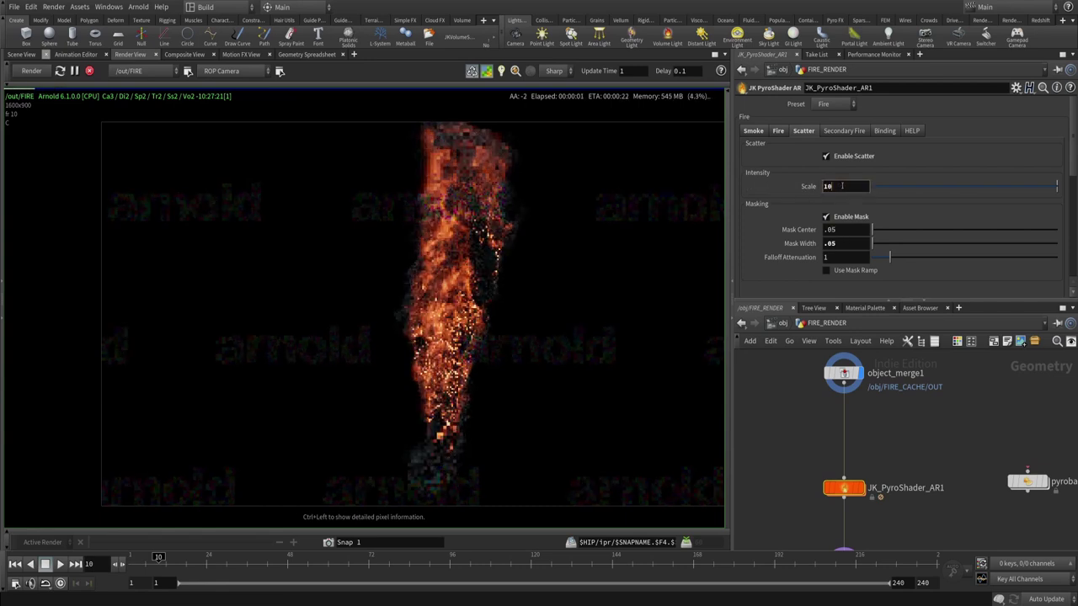
type("100")
key("Return")
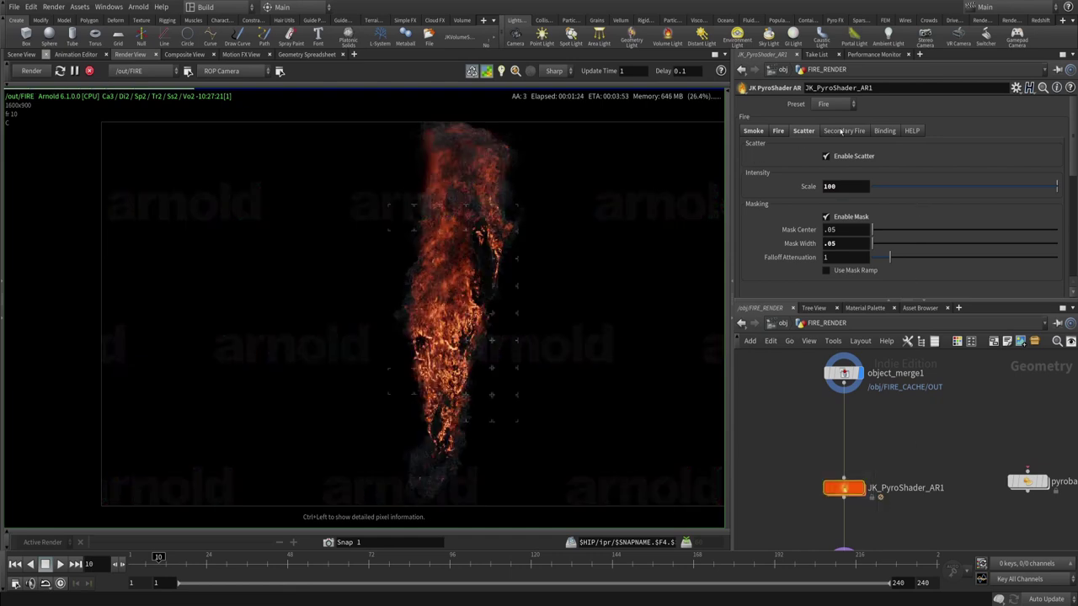
- Check the secondary fire settings and pyrobakevolume1's Pyro_Shader volume bindings
left_click(841, 132)
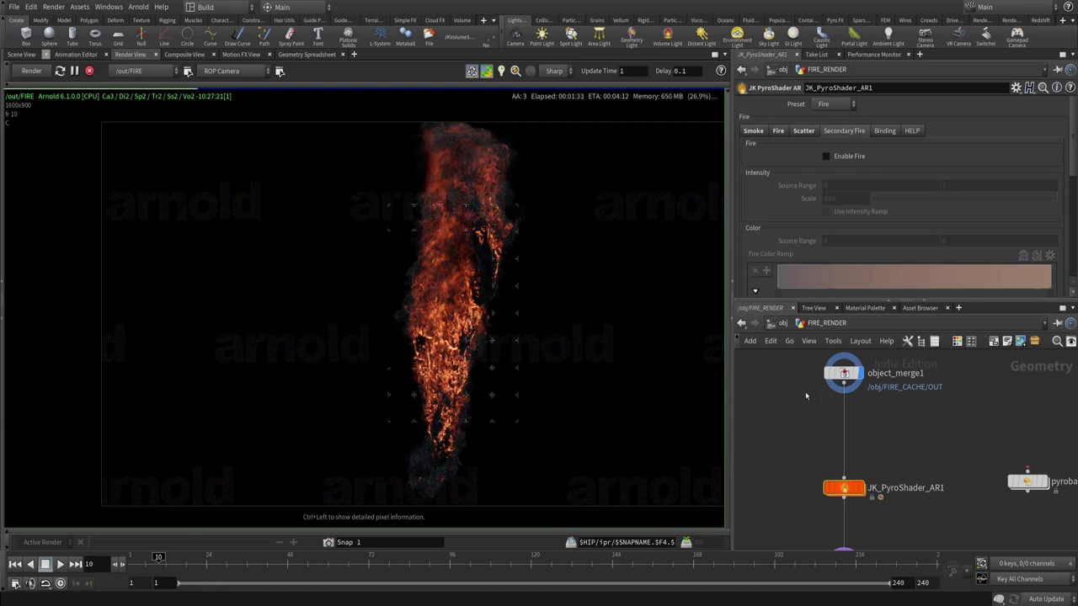
scroll(892, 182, "down", 1)
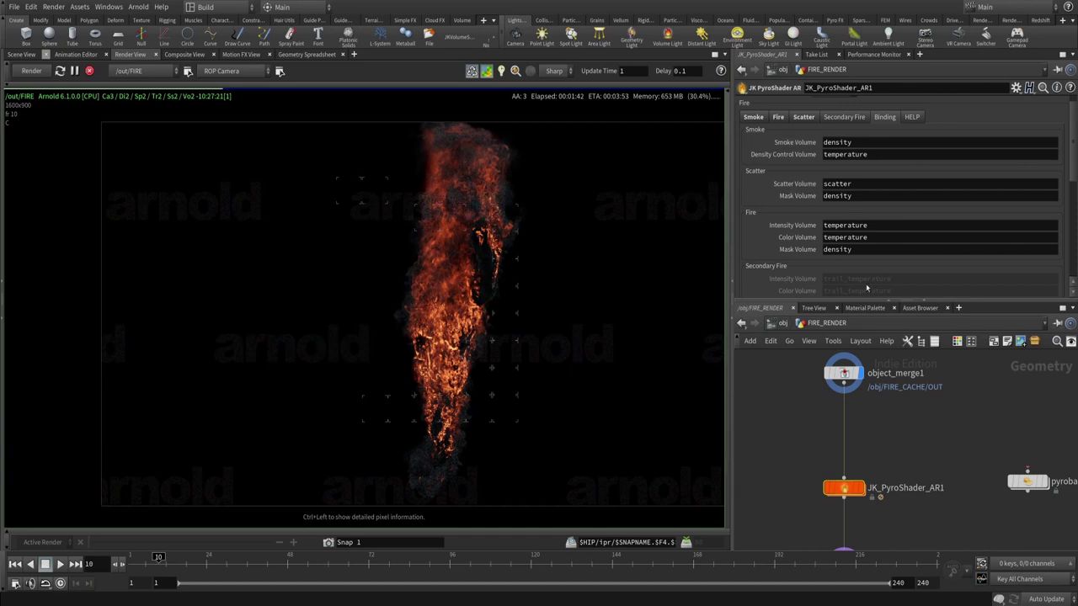
left_click(977, 459)
key("i")
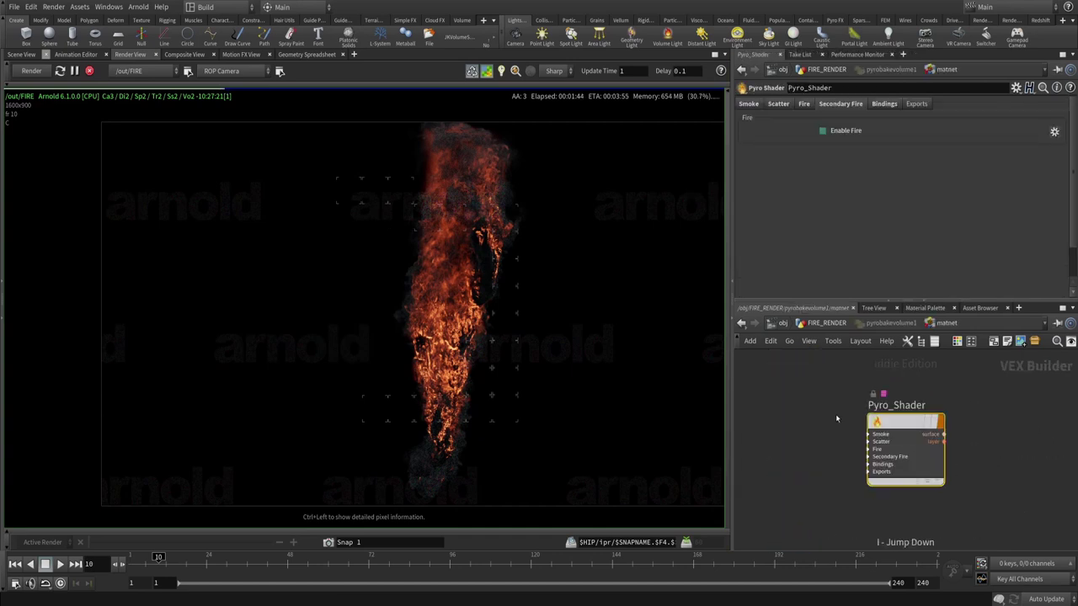
left_click(884, 104)
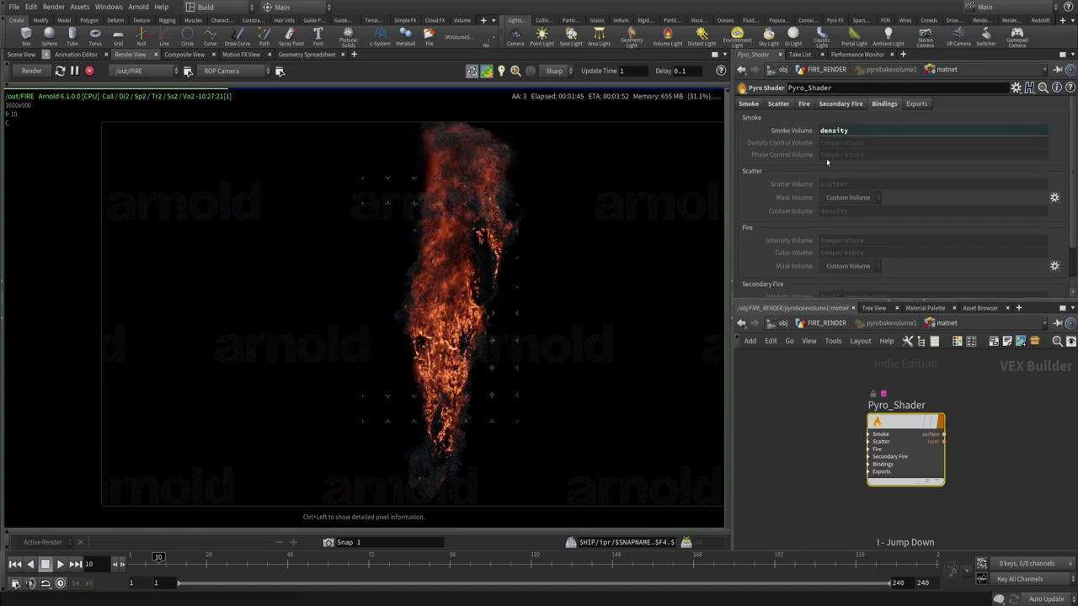
key("u")
key("h")
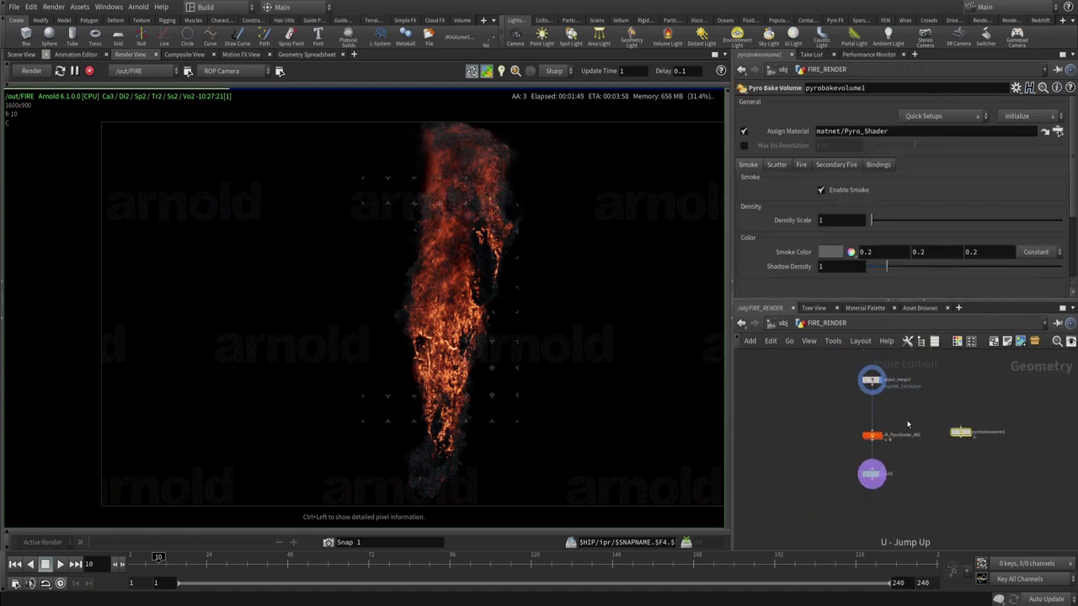
- Move to the explosion's render network and select its old JK_PyroShader_AR1 node
key("u")
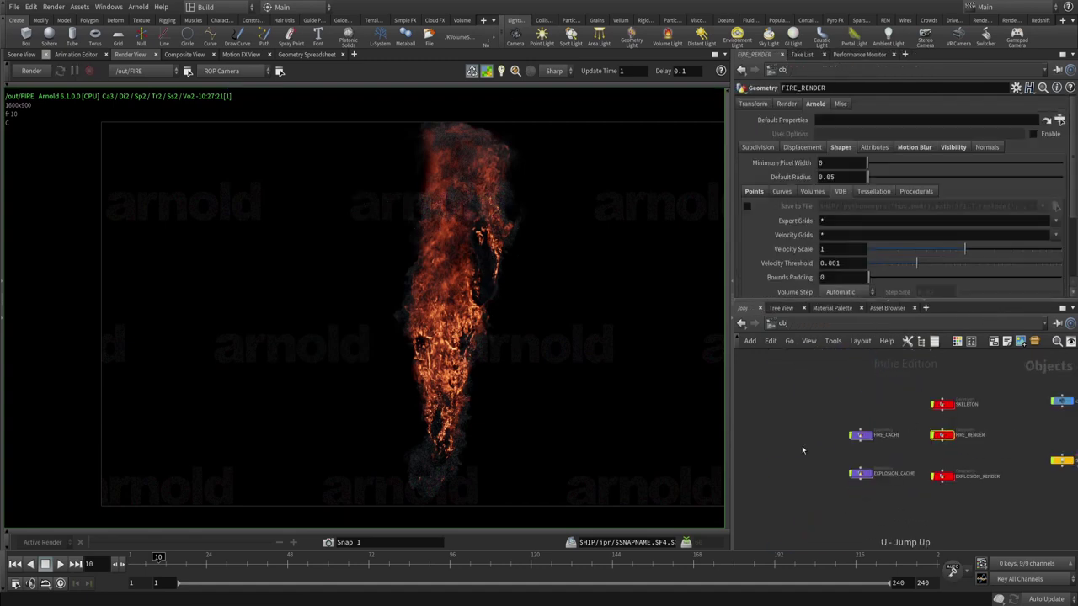
left_click(860, 473)
key("i")
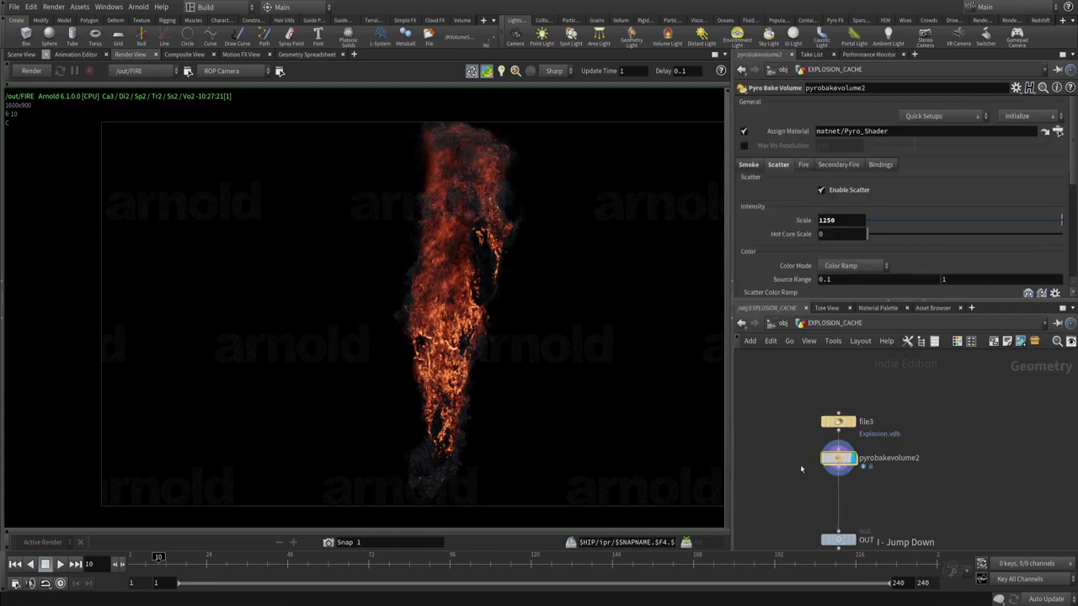
key("u")
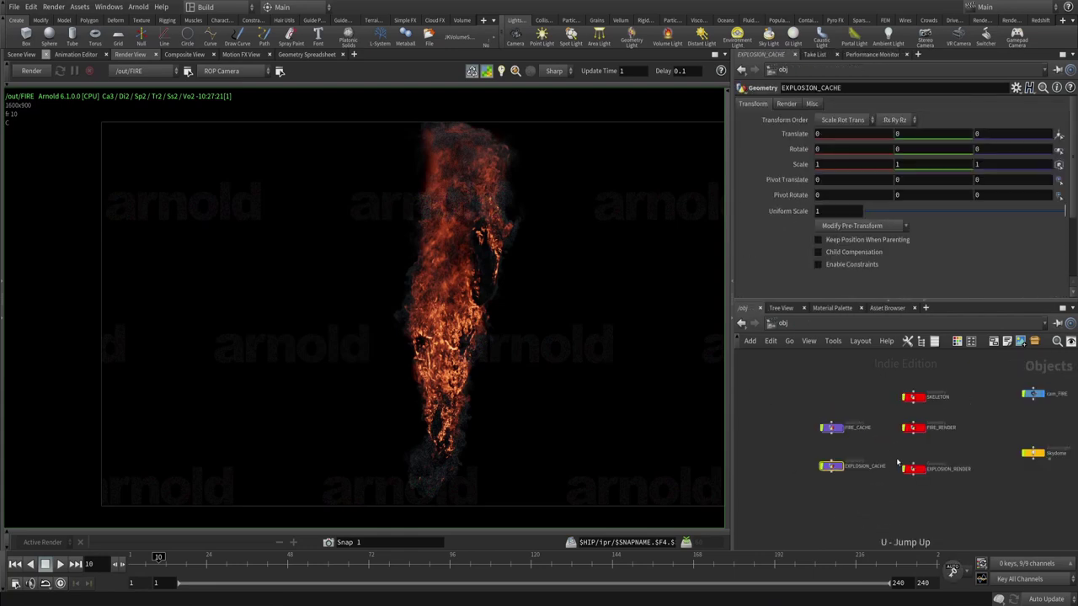
left_click(910, 466)
key("i")
left_click_drag(910, 454, 897, 474)
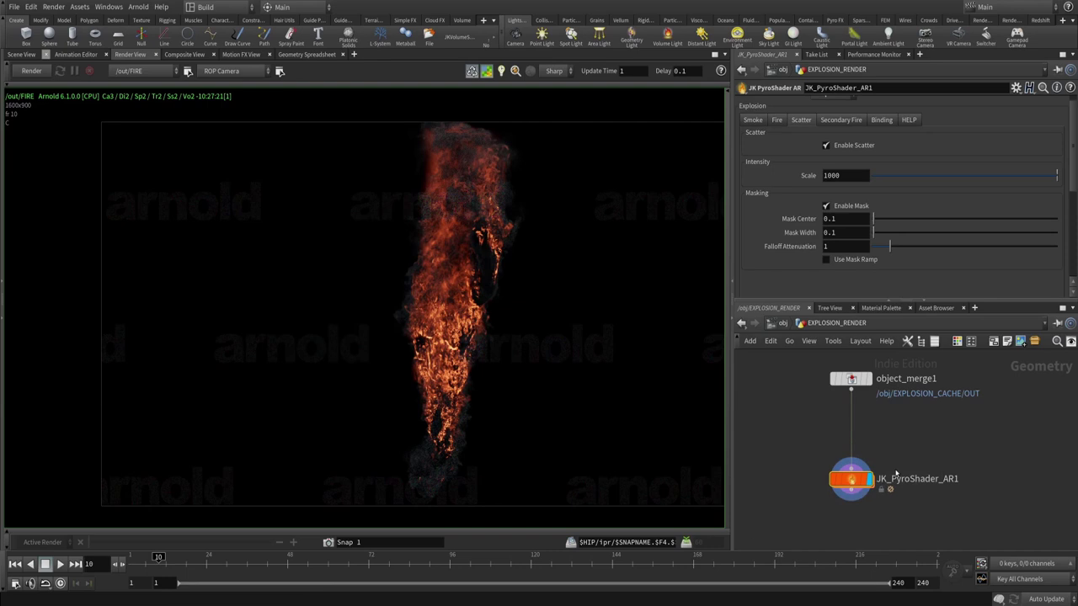
- Replace the old shader with a new JK PyroShader AR node under object_merge1
key("Delete")
key("Tab")
type("jk")
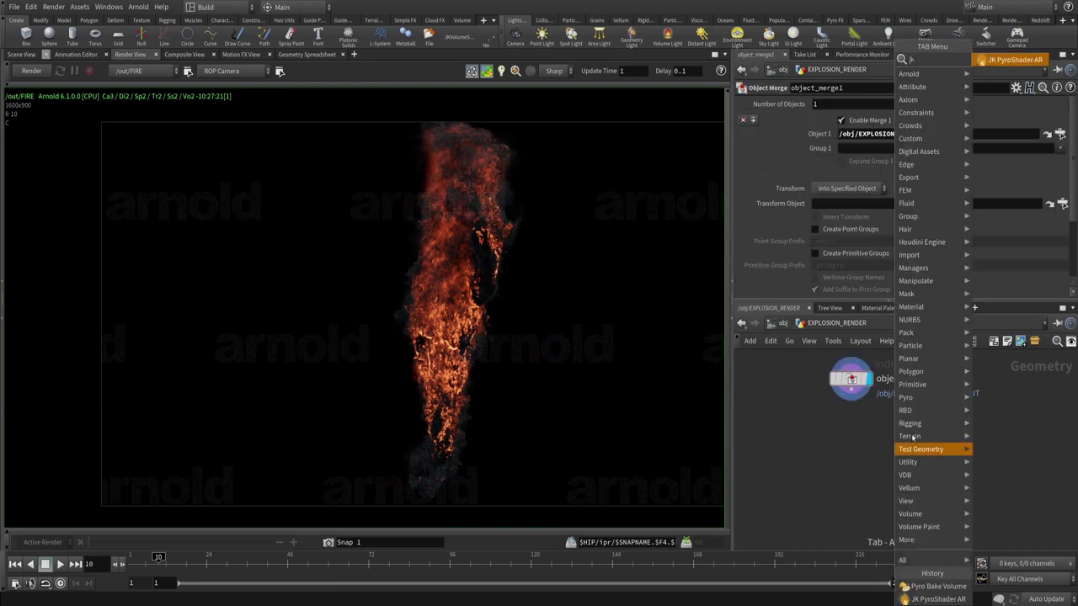
left_click(1015, 61)
left_click(853, 485)
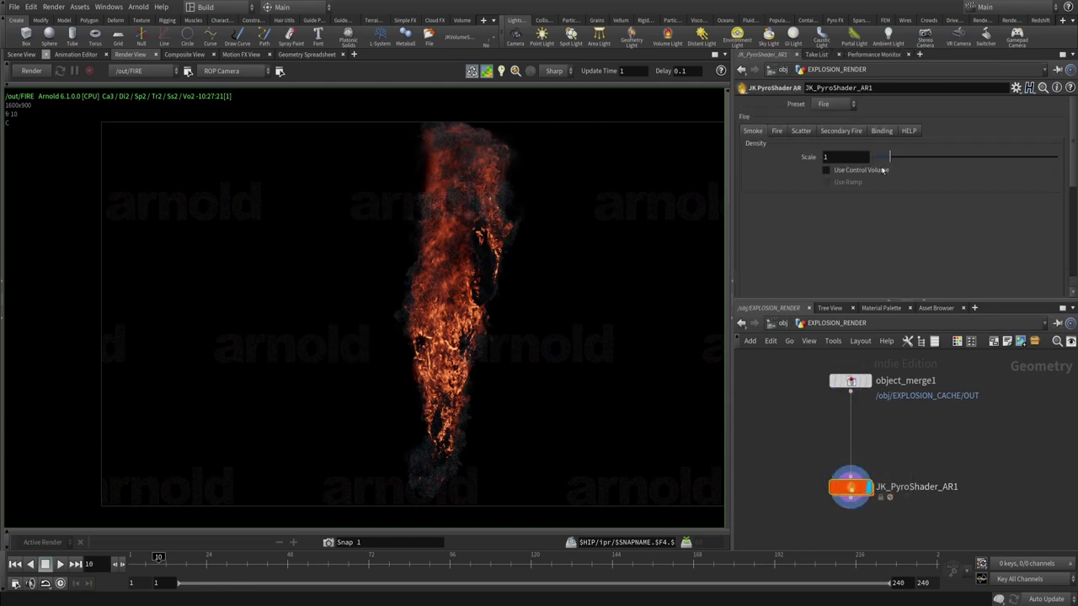
- Apply the Explosion preset and set the Render View output to /out/EXPLOSION
left_click(835, 103)
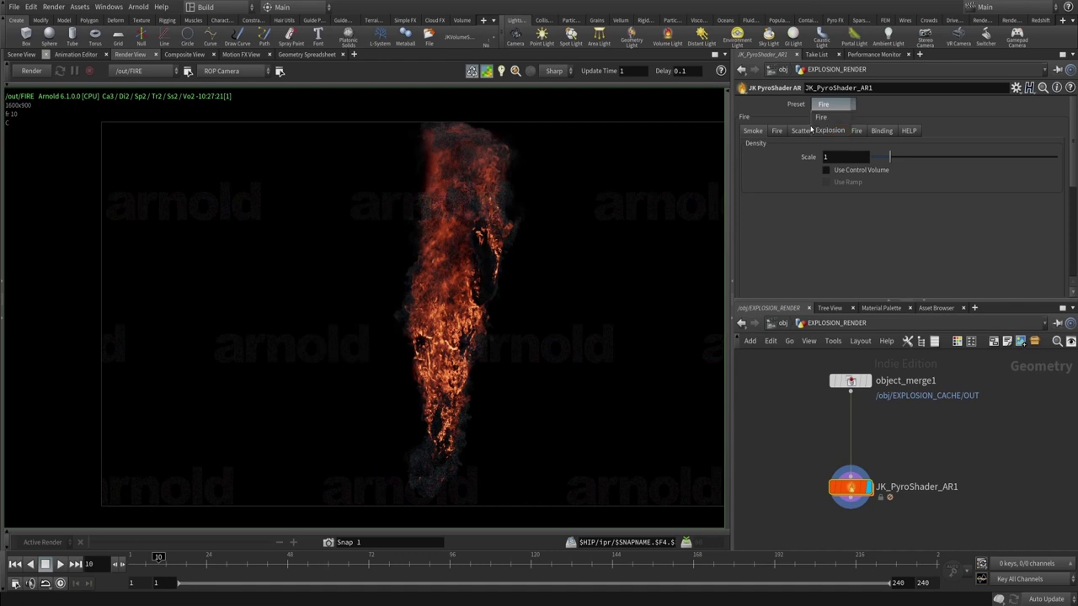
left_click(831, 131)
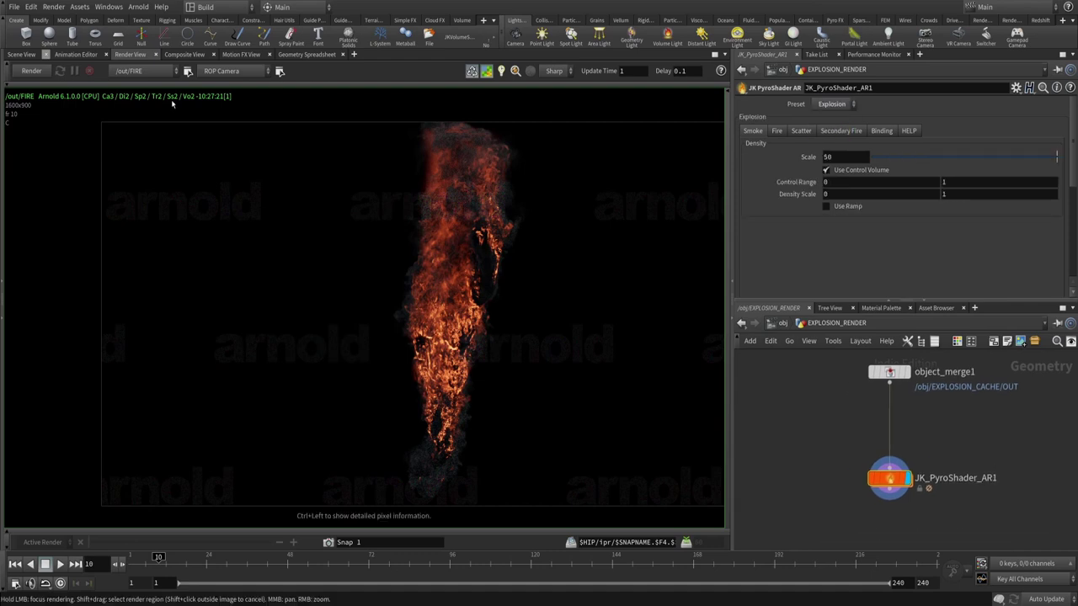
left_click(149, 72)
left_click(139, 87)
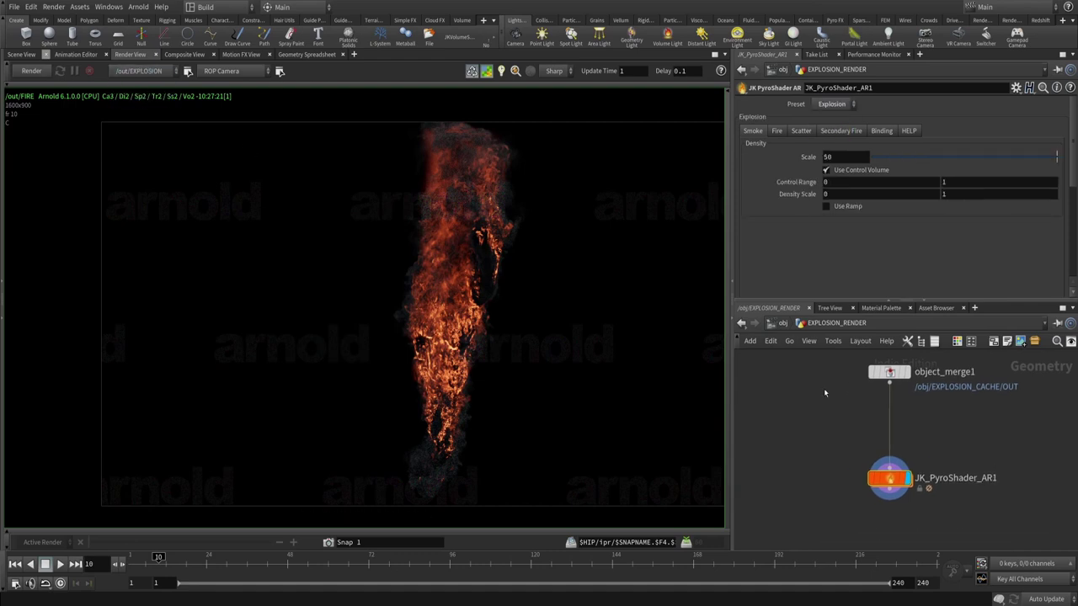
- Render the explosion and zoom in to inspect it
left_click(30, 71)
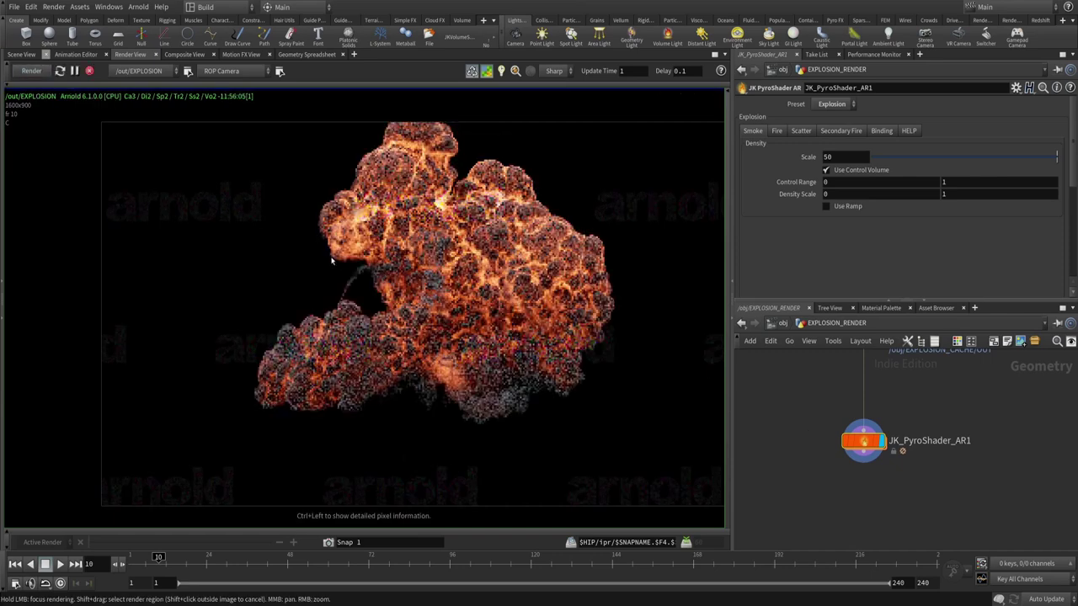
scroll(319, 314, "up", 2)
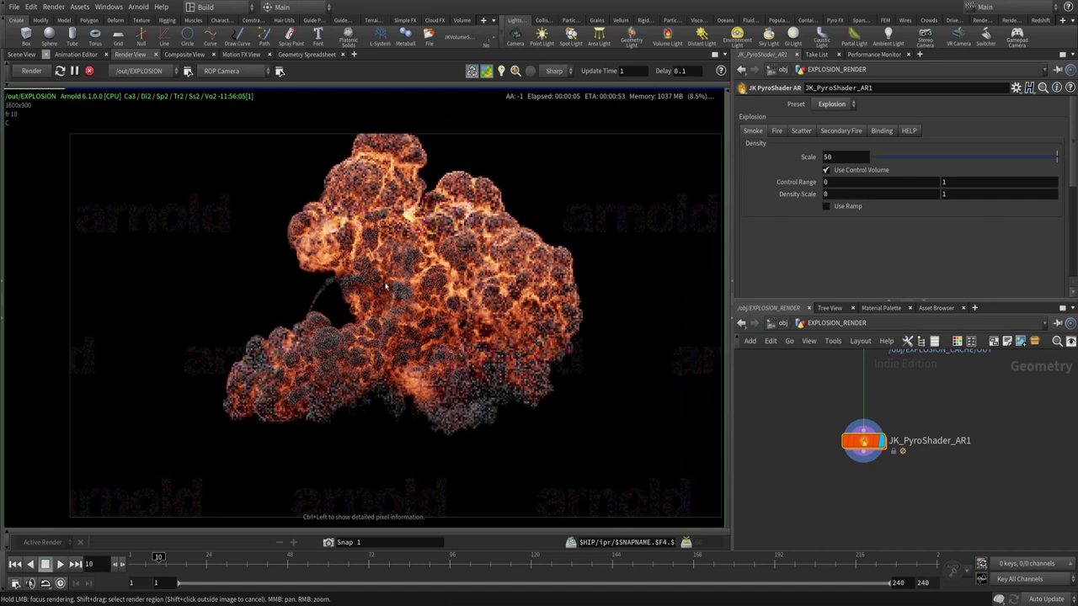
scroll(316, 307, "up", 4)
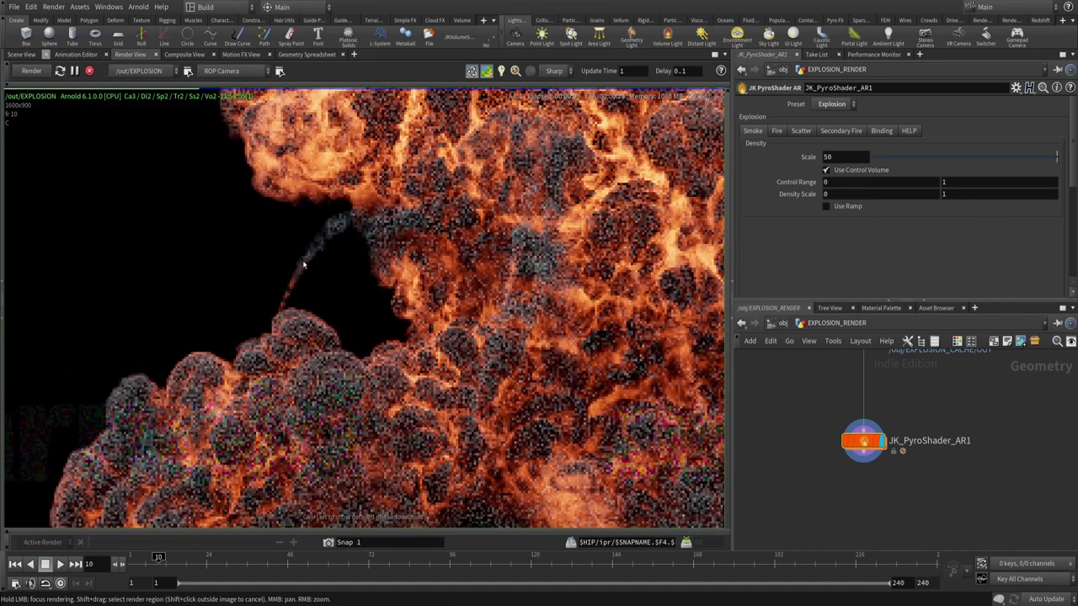
scroll(304, 266, "down", 8)
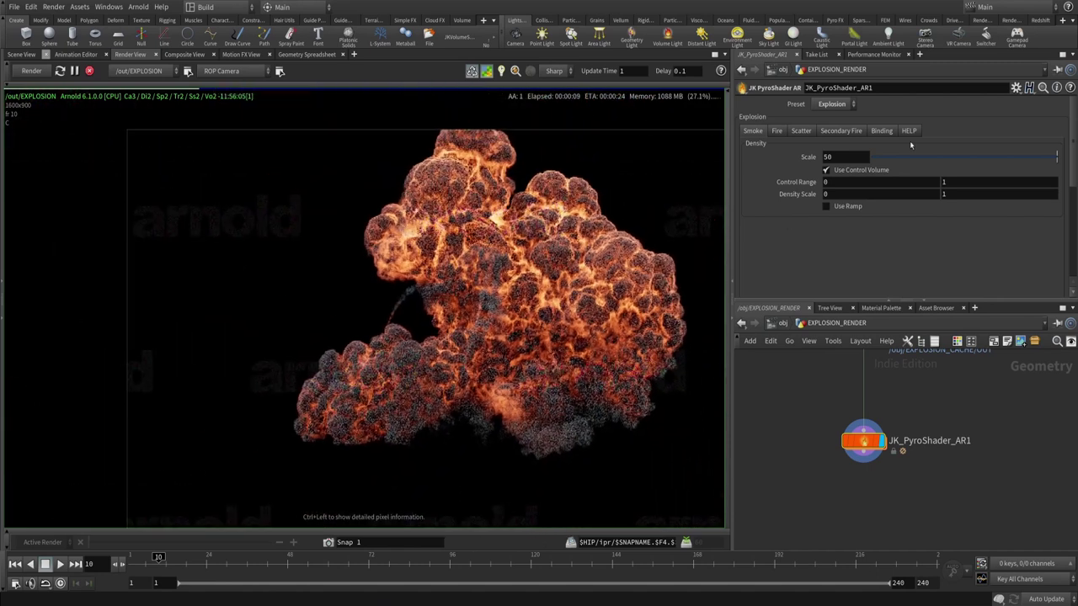
- Review the new shader's fire and volume binding settings
left_click(777, 130)
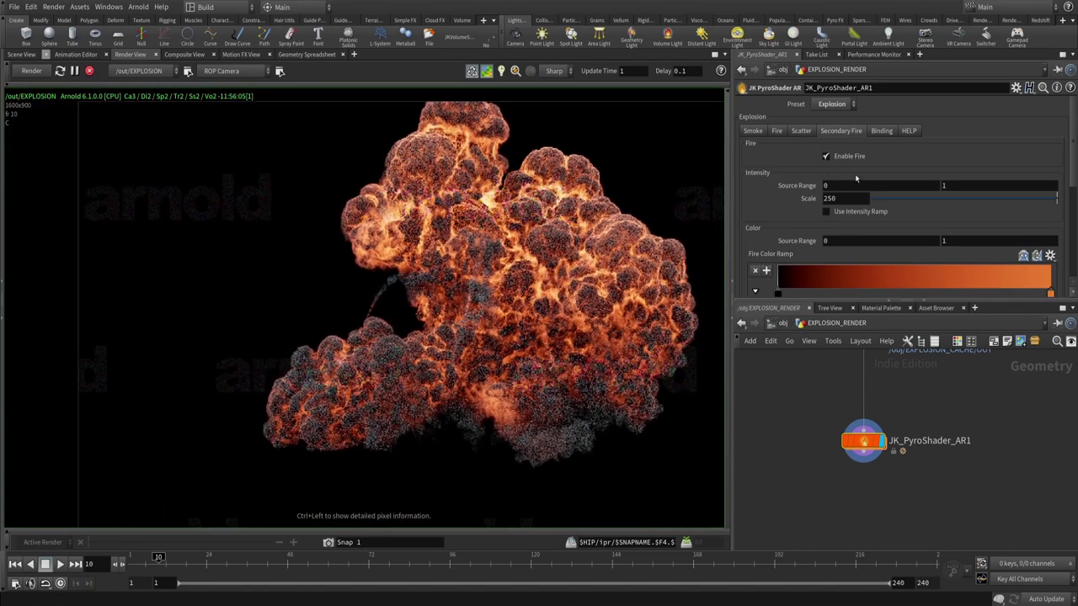
left_click(881, 130)
scroll(780, 177, "down", 3)
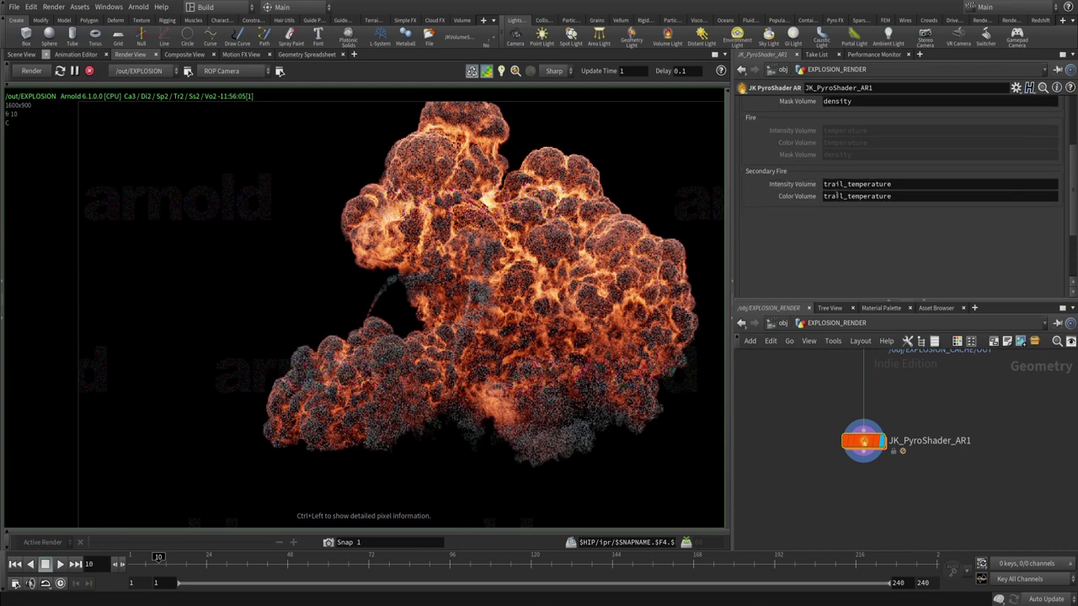
scroll(520, 278, "up", 3)
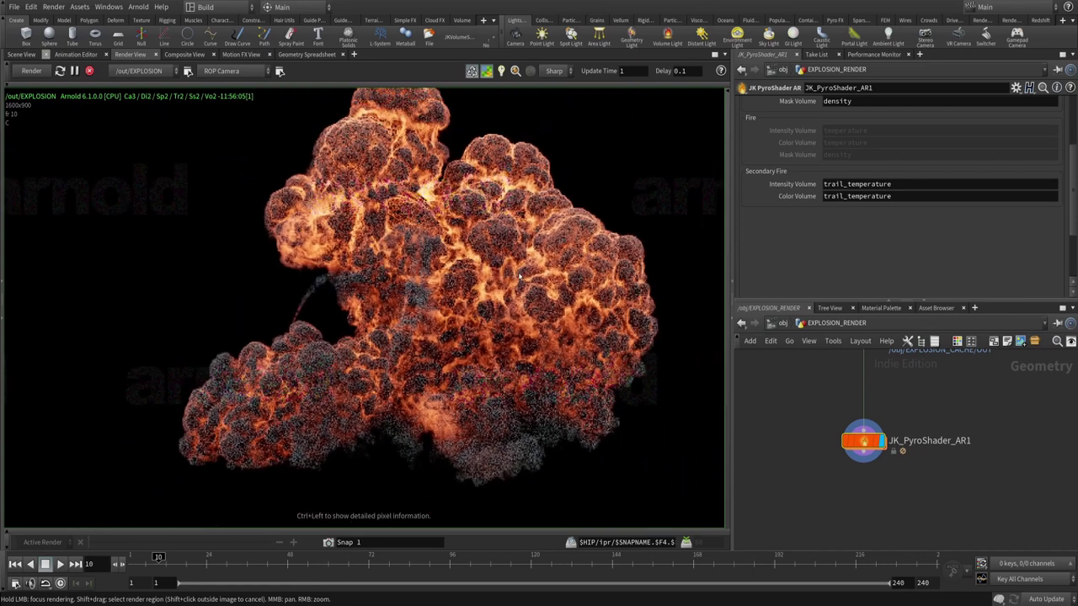
scroll(520, 276, "down", 3)
scroll(800, 189, "up", 4)
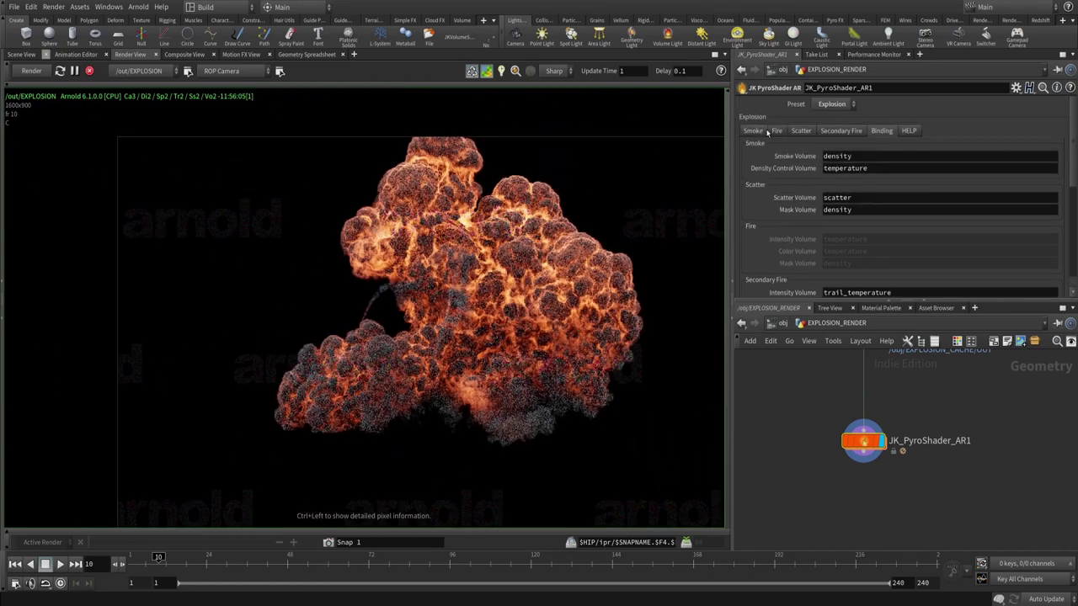
- Review the shader's smoke density settings
left_click(767, 132)
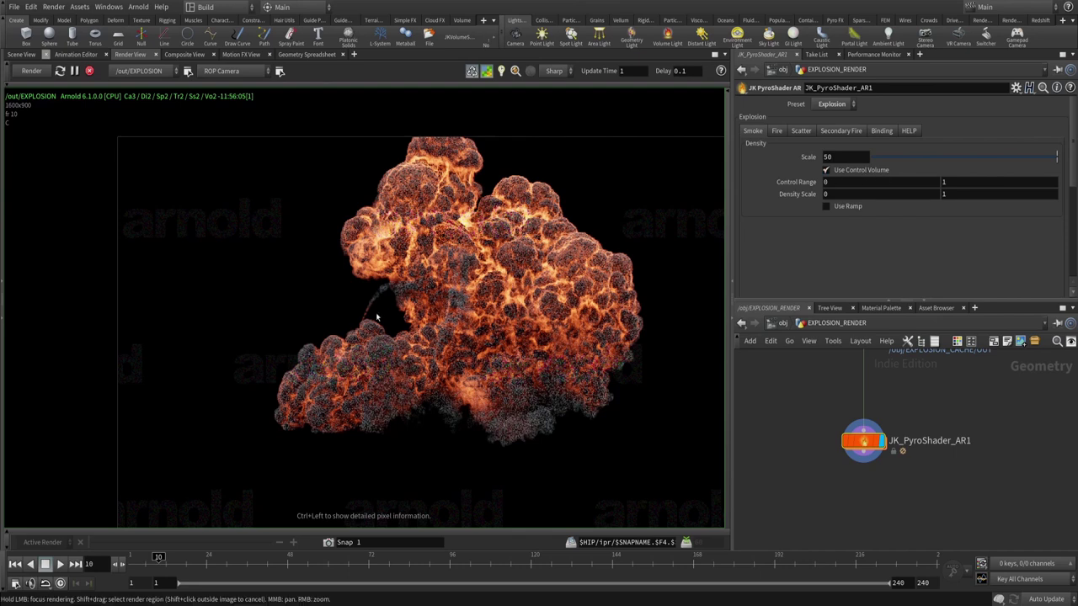
scroll(376, 312, "up", 1)
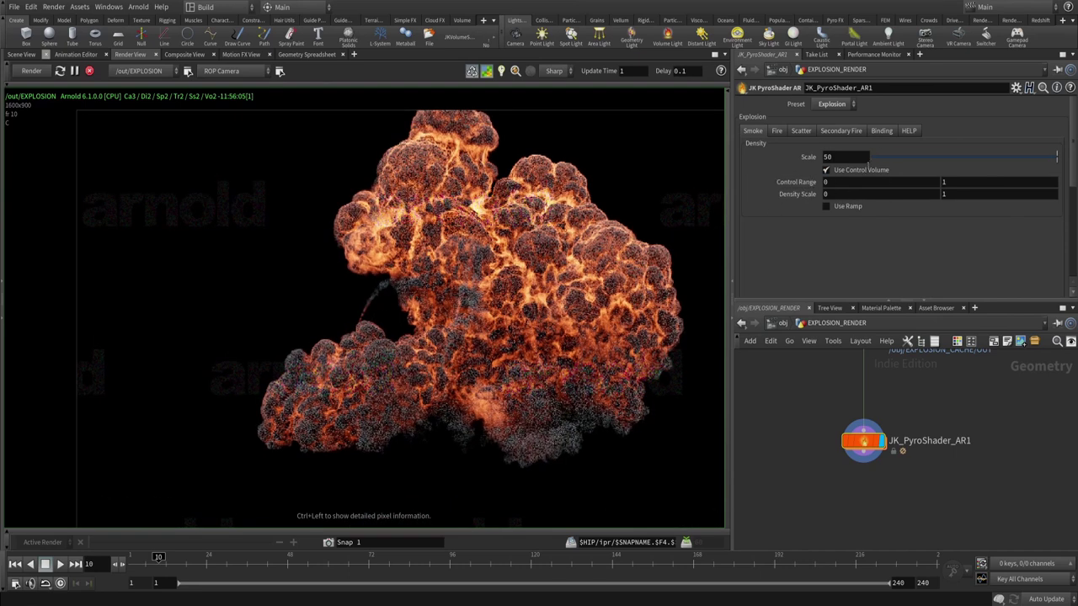
scroll(476, 308, "up", 3)
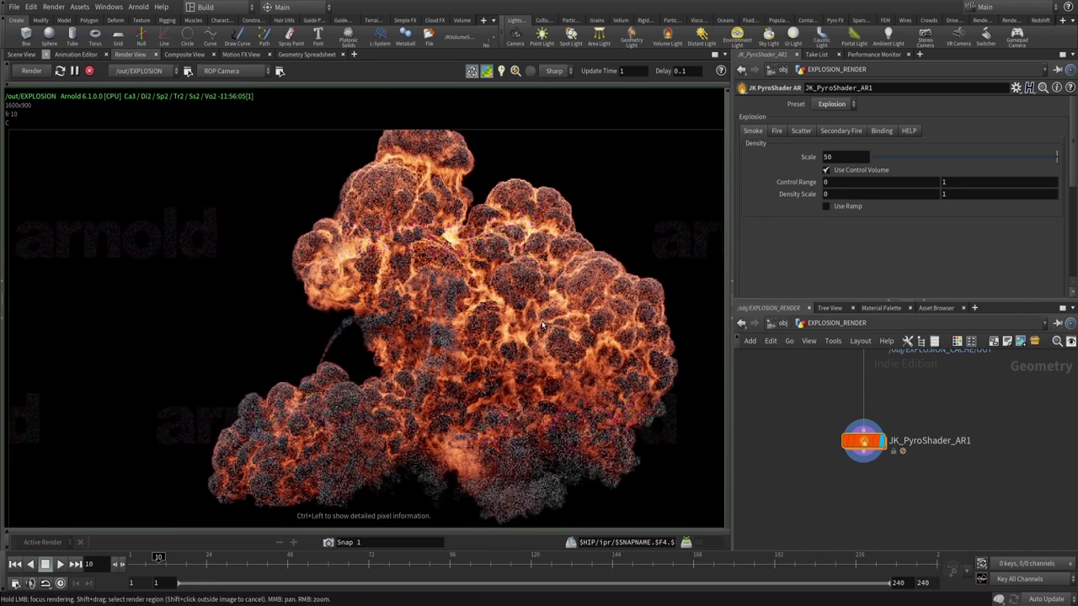
scroll(503, 306, "down", 1)
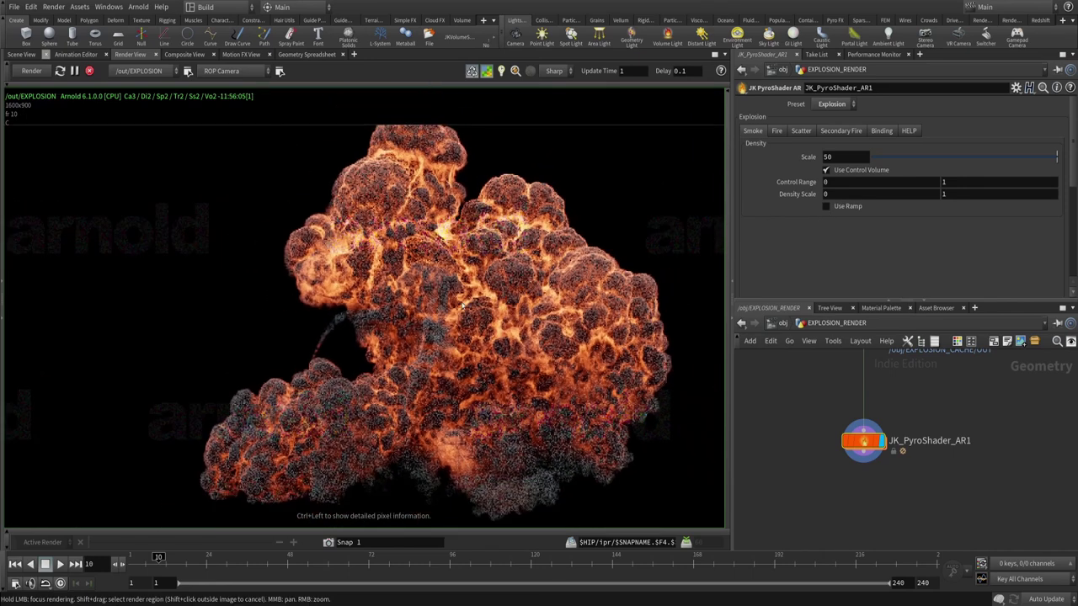
scroll(579, 333, "up", 1)
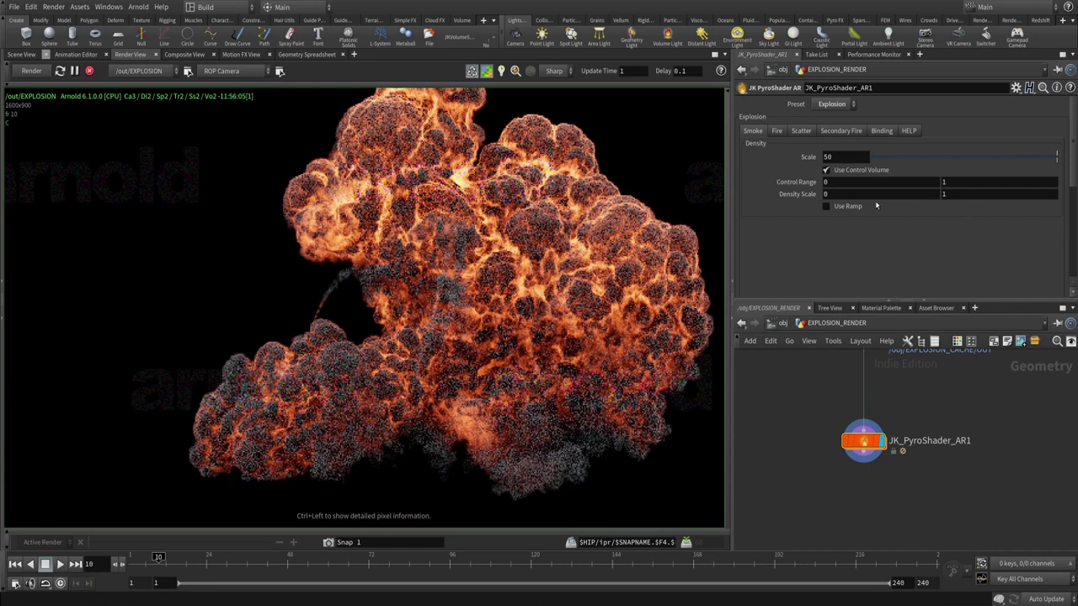
- Set the Density Scale upper value to 10, giving a 2–10 range
left_click(968, 194)
type("10")
key("Return")
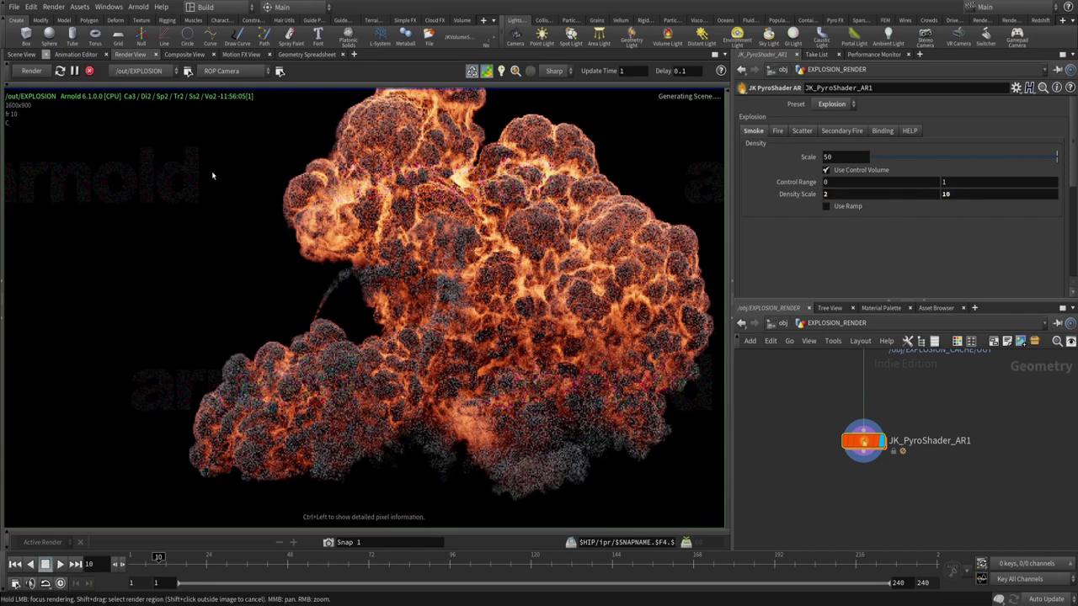
- Stop the render, disable the Skydome light, and return inside EXPLOSION_RENDER
left_click(90, 70)
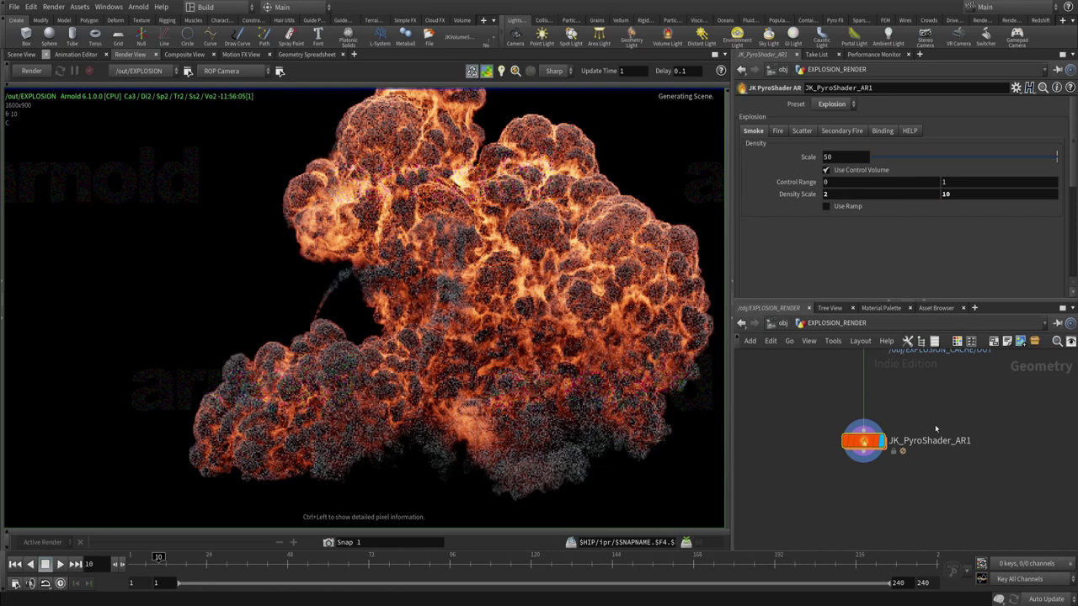
key("u")
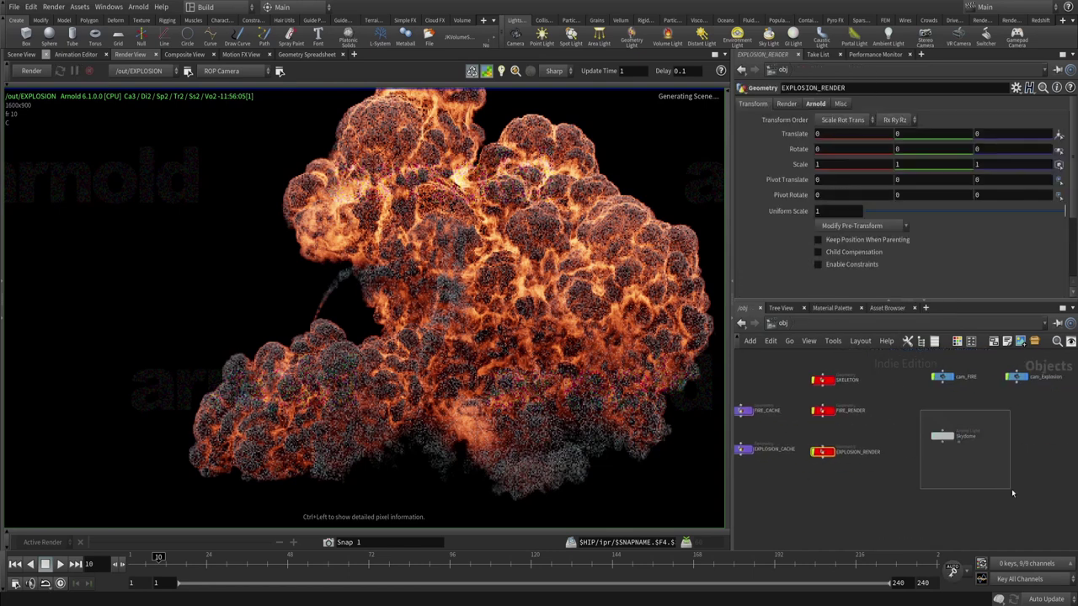
left_click(961, 436)
scroll(987, 434, "up", 5)
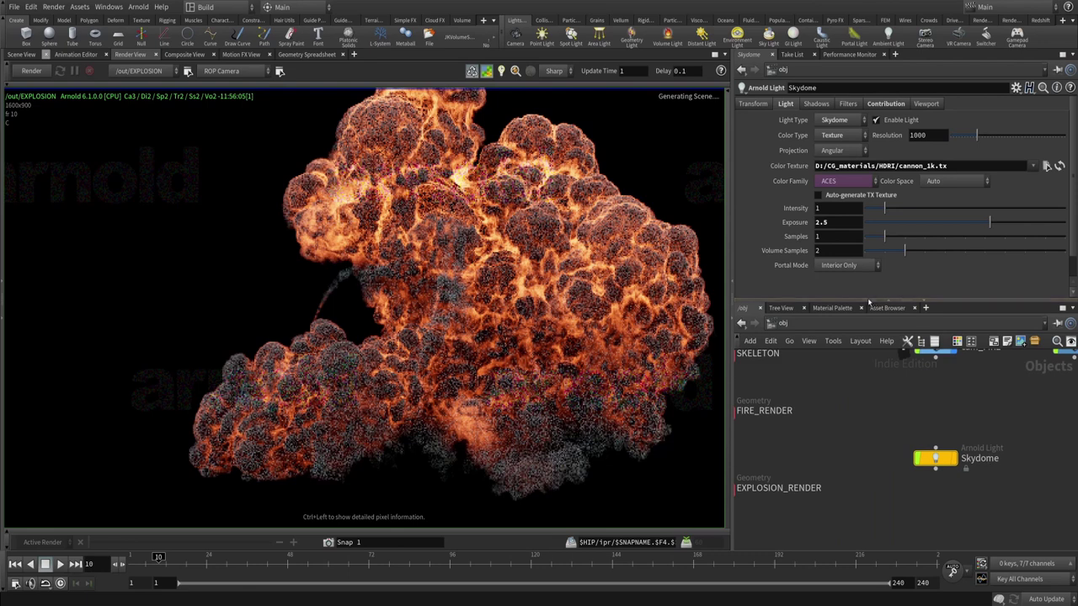
left_click(886, 120)
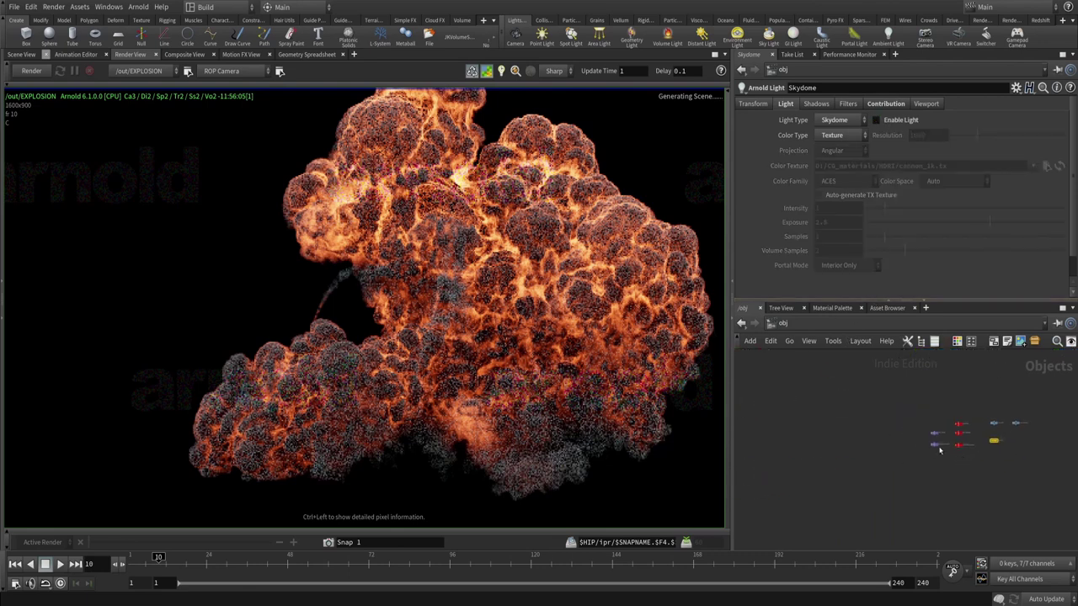
key("i")
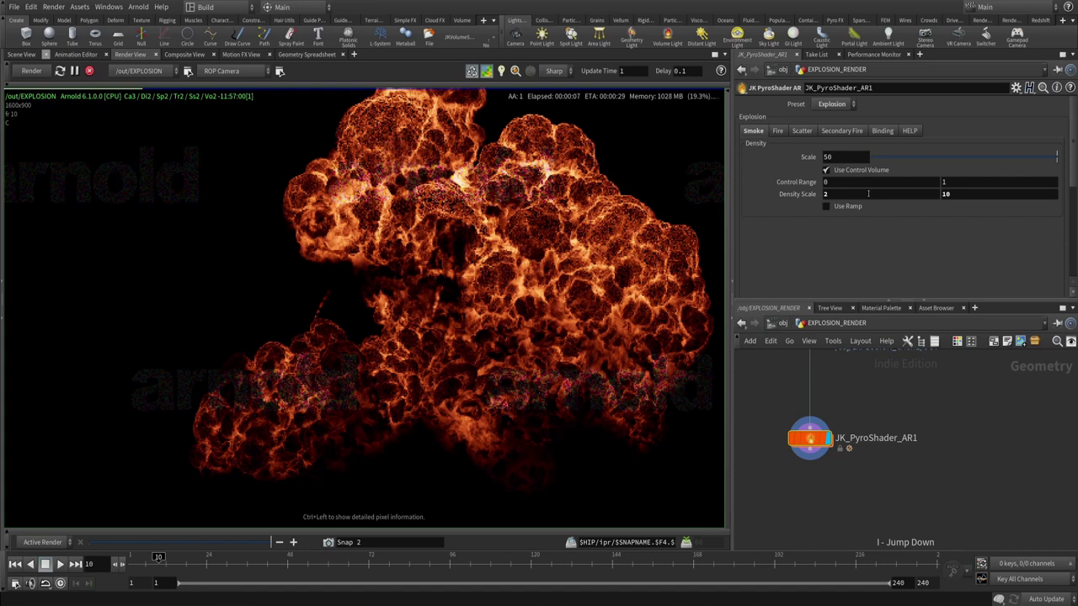
- Toggle the density control volume off and back on, comparing against the earlier render snapshot
left_click(840, 171)
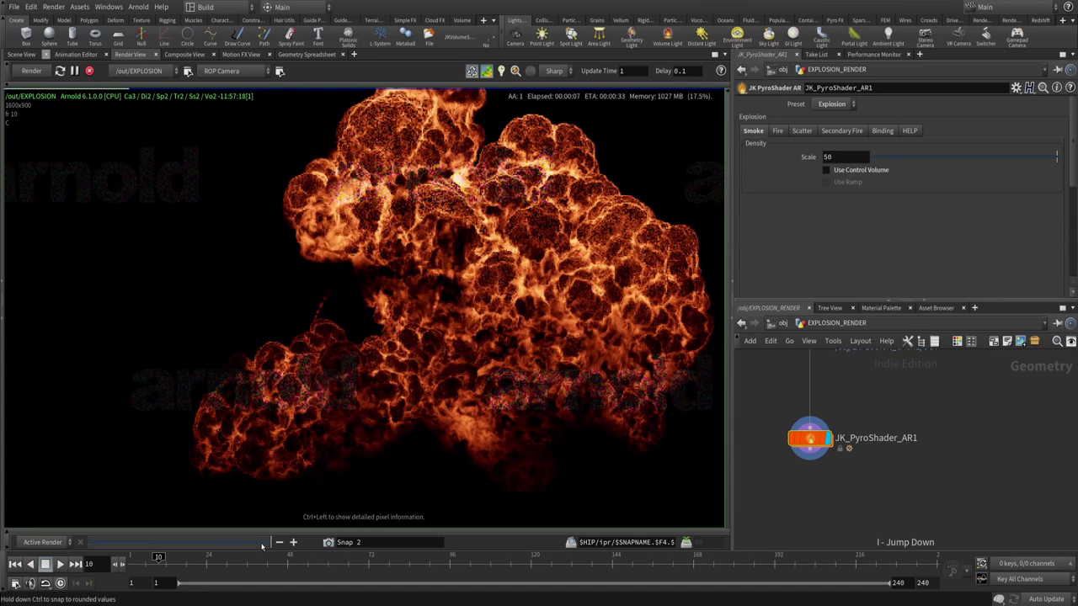
mouse_move(262, 546)
left_mouse_down()
mouse_move(75, 547)
mouse_move(271, 543)
left_mouse_up()
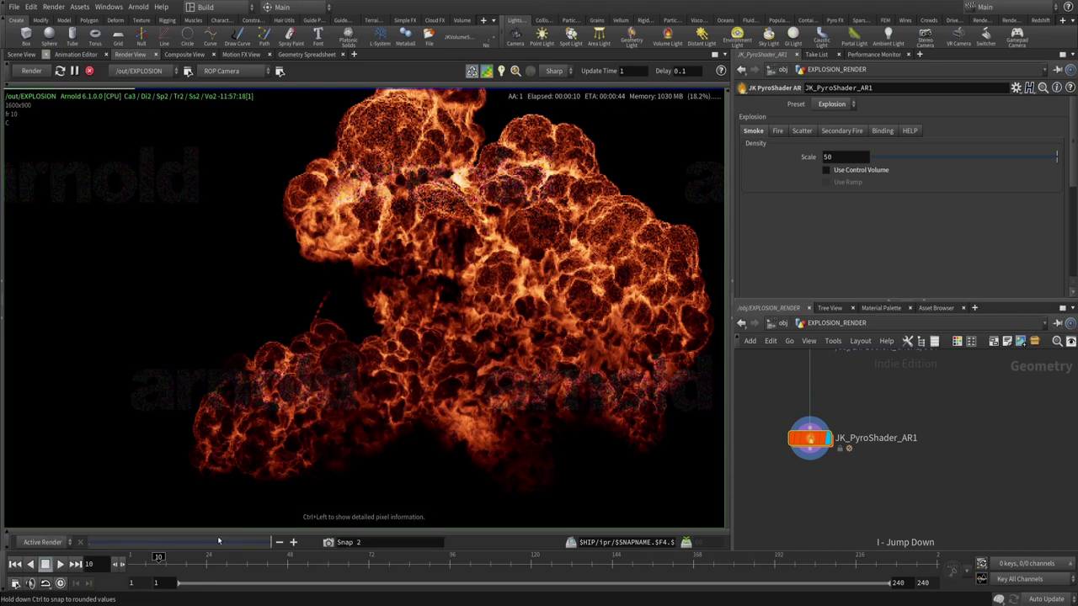
left_click(838, 174)
scroll(804, 142, "down", 3)
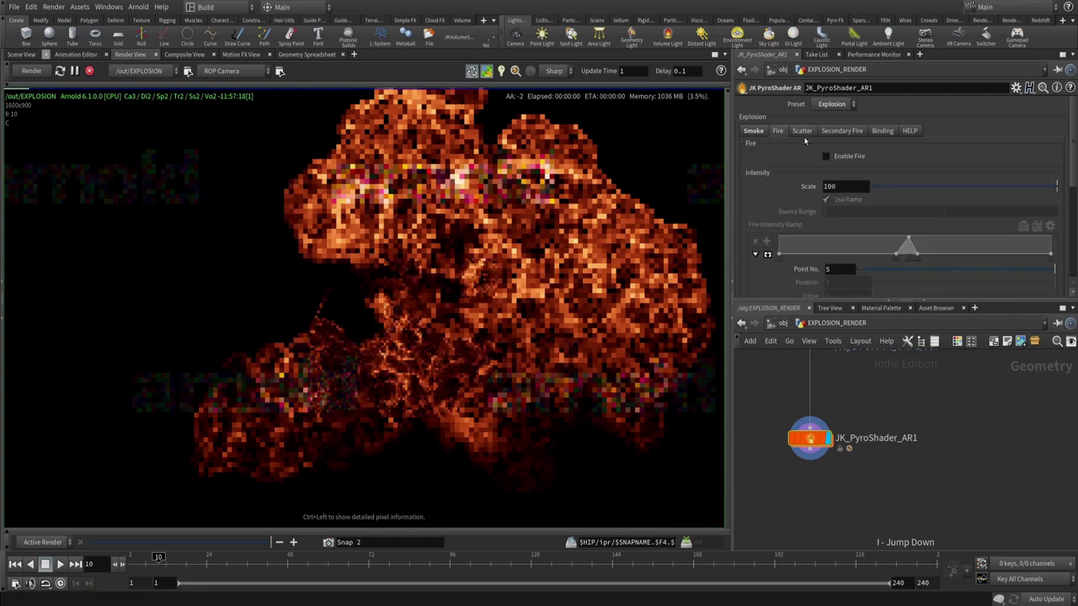
scroll(809, 151, "down", 3)
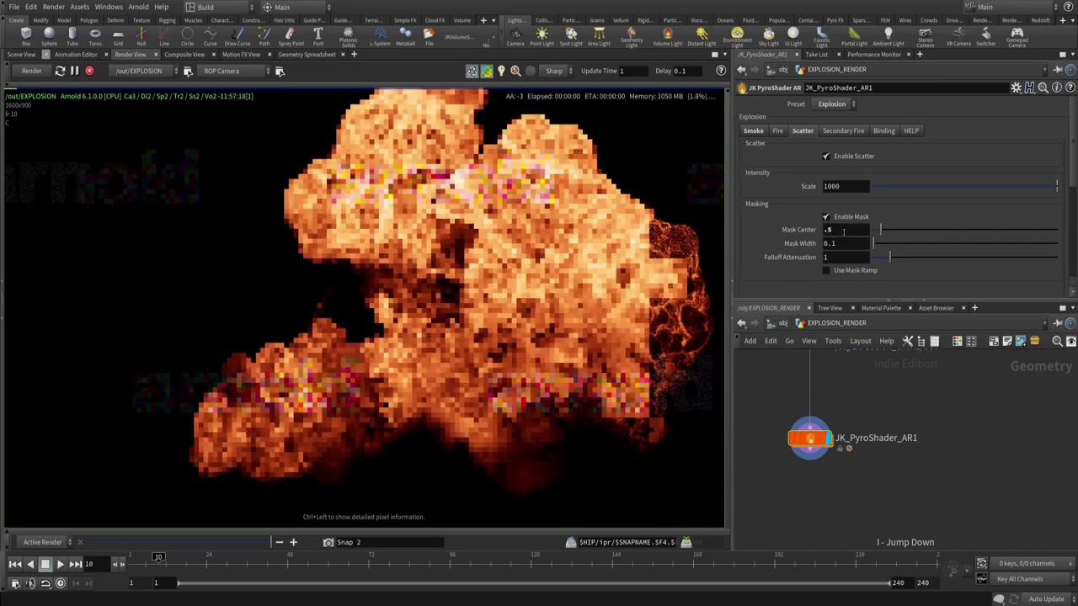
- Set the scatter Mask Center to .1 and the Mask Width to .05
double_click(843, 231)
type(".1")
key("Tab")
type(".05")
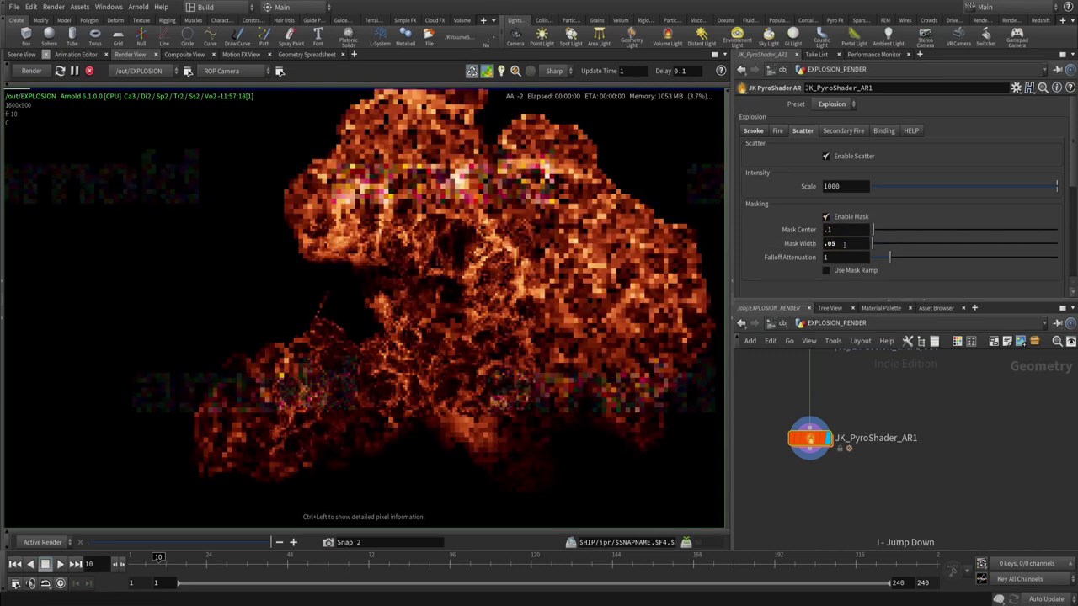
key("shift+Tab")
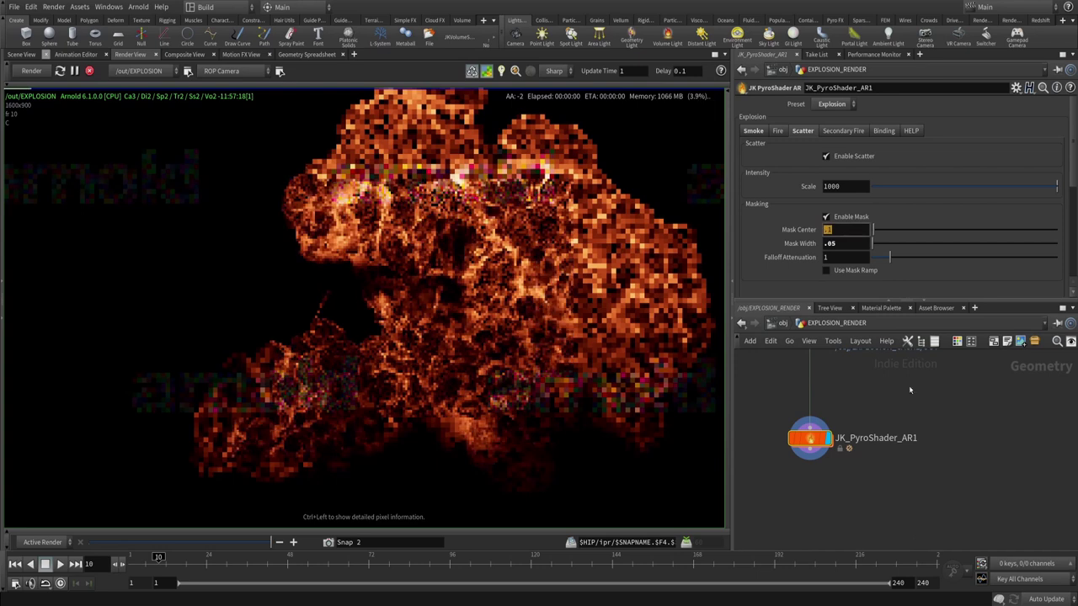
- Raise the shader's fire Intensity Scale from 250 to 500
left_click(778, 130)
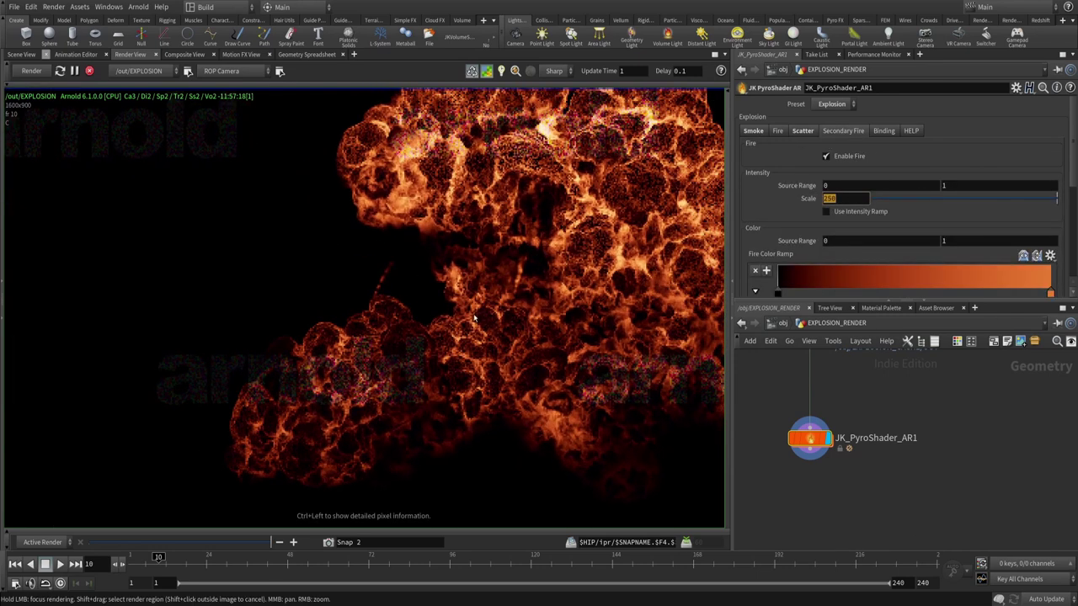
scroll(309, 277, "up", 3)
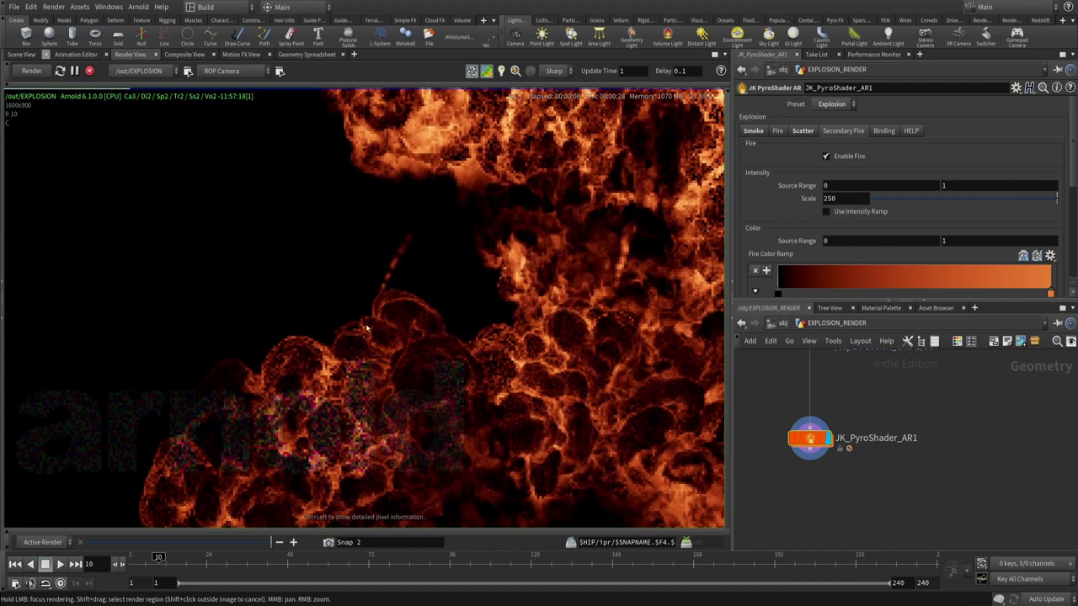
double_click(843, 200)
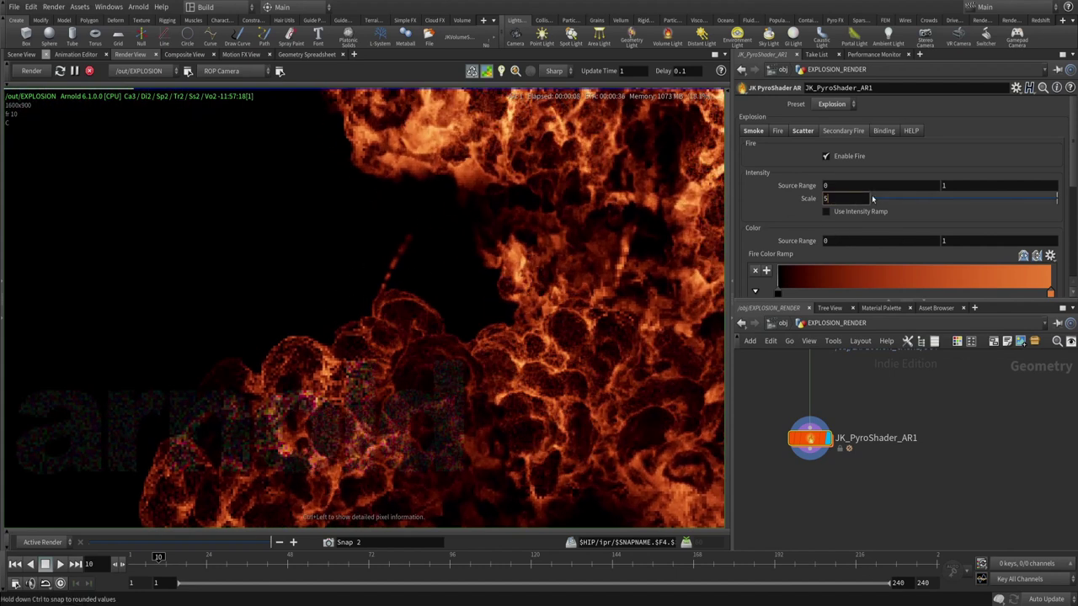
type("500")
key("Return")
type("5000")
key("Return")
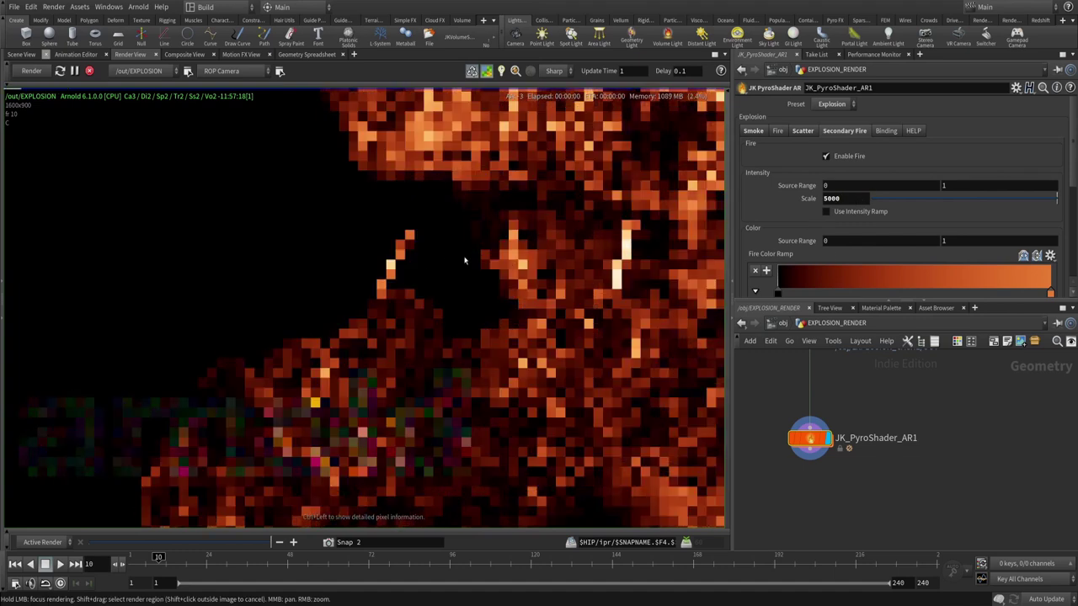
double_click(847, 198)
type("50")
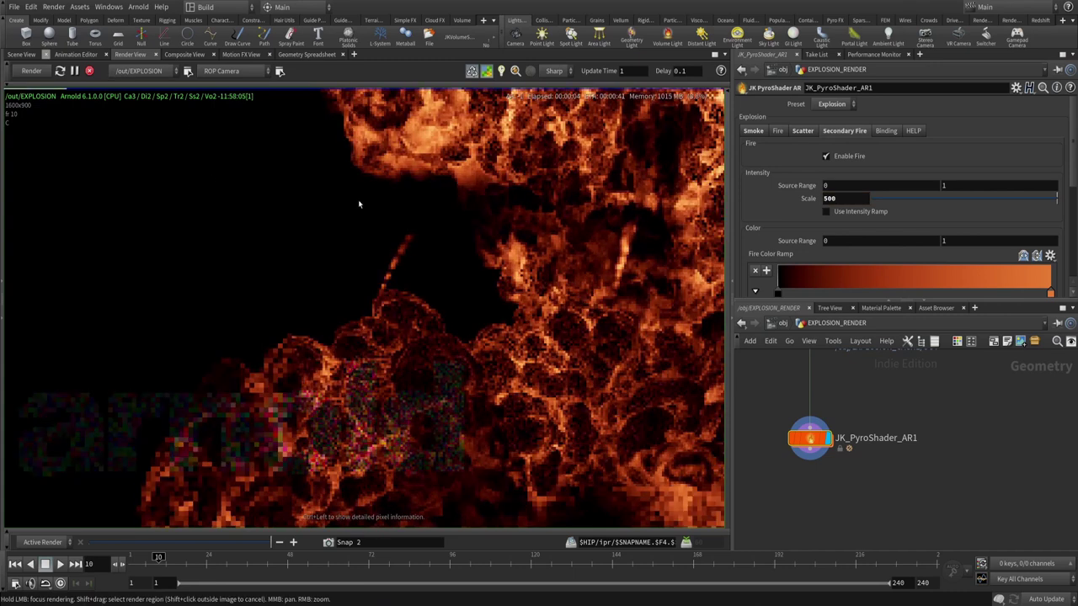
scroll(451, 266, "down", 2)
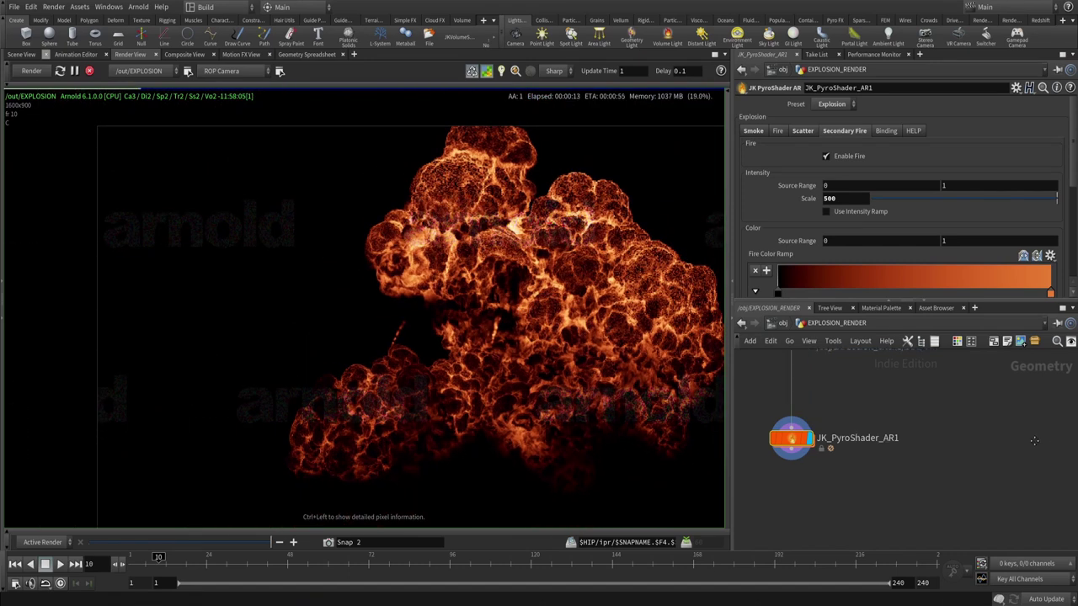
- At object level, turn on Enable Light for the Skydome light
key("u")
scroll(977, 398, "up", 3)
left_click(942, 383)
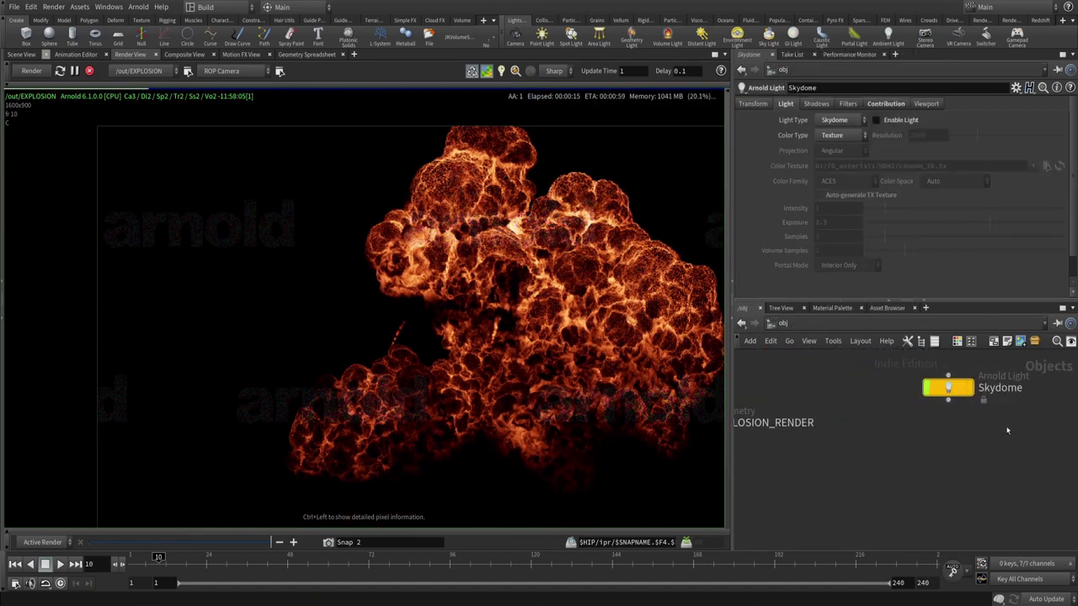
left_click(888, 121)
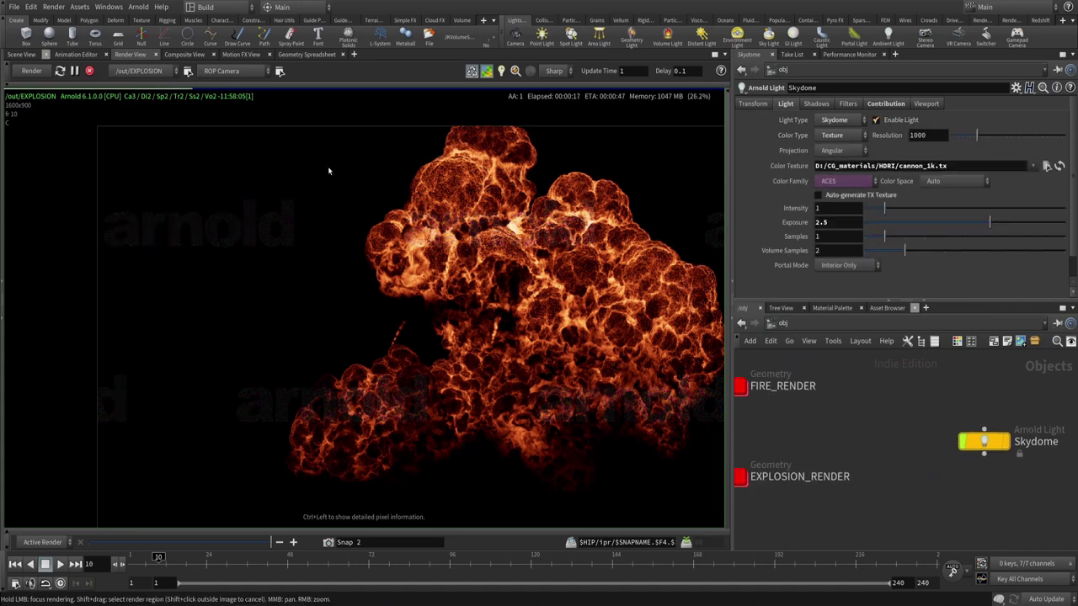
- Restart the interactive render and switch its render output to /out/FIRE
middle_click_drag(215, 193, 50, 85)
left_click(31, 72)
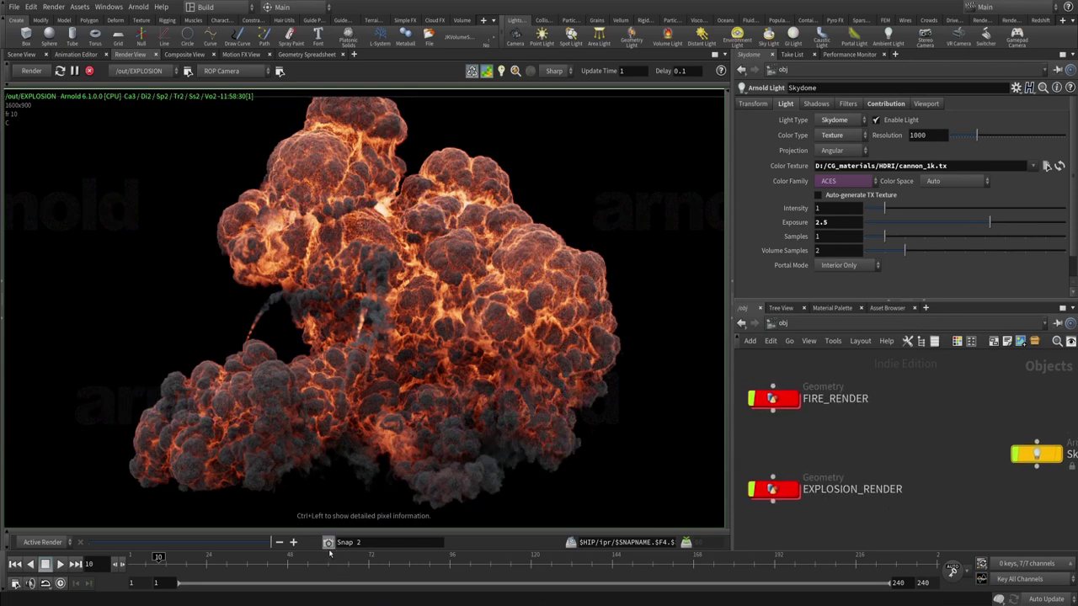
left_click(144, 70)
left_click(127, 96)
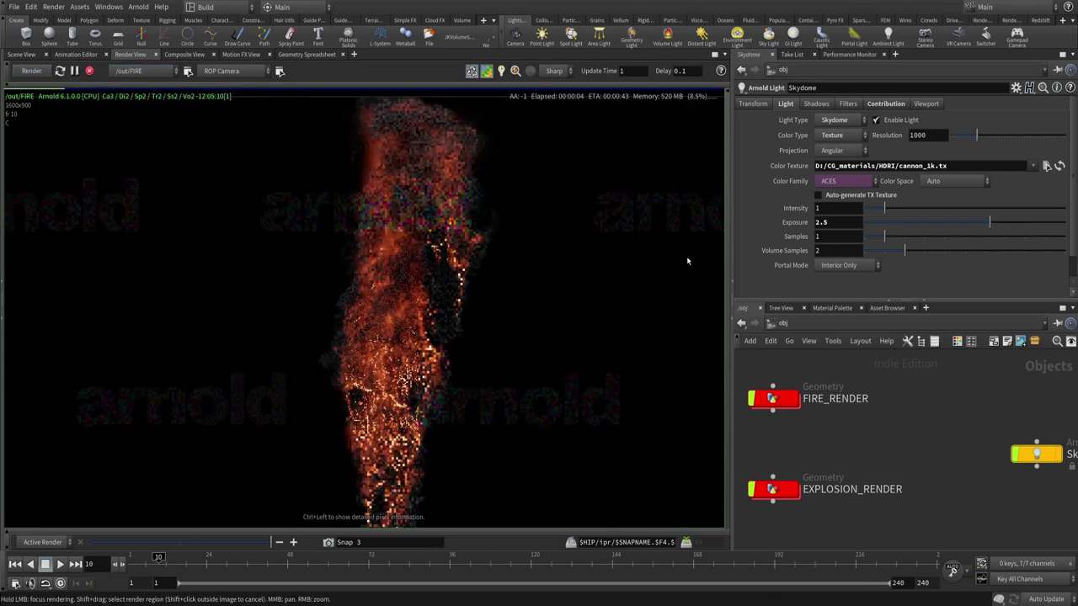
- Inside FIRE_RENDER, delete the old shader and insert JK PyroShader AR on the wire below object_merge1
middle_click_drag(781, 411, 868, 423)
double_click(867, 421)
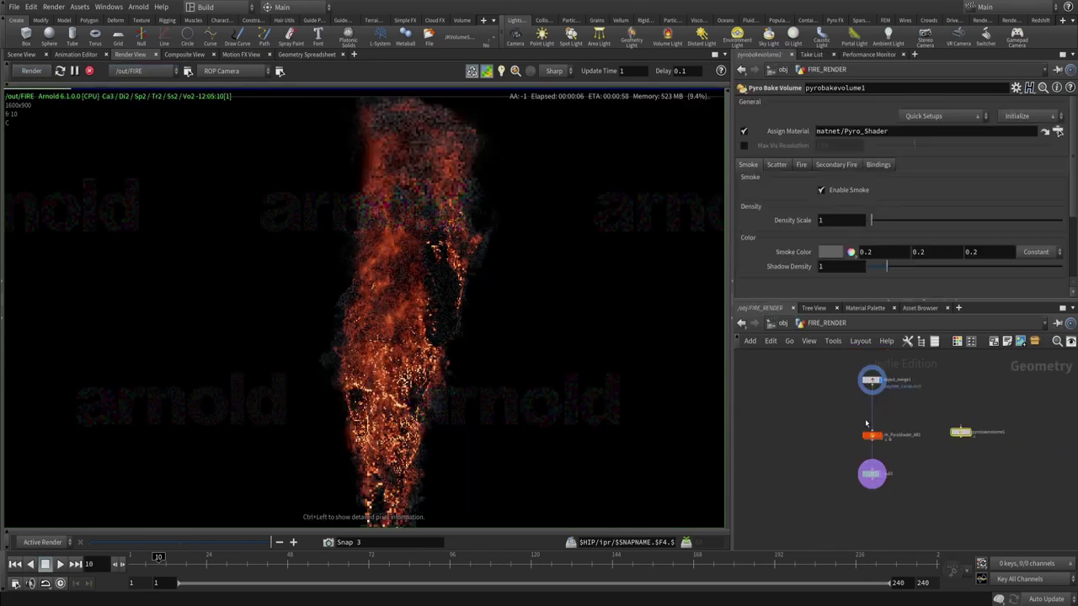
key("Delete")
key("Tab")
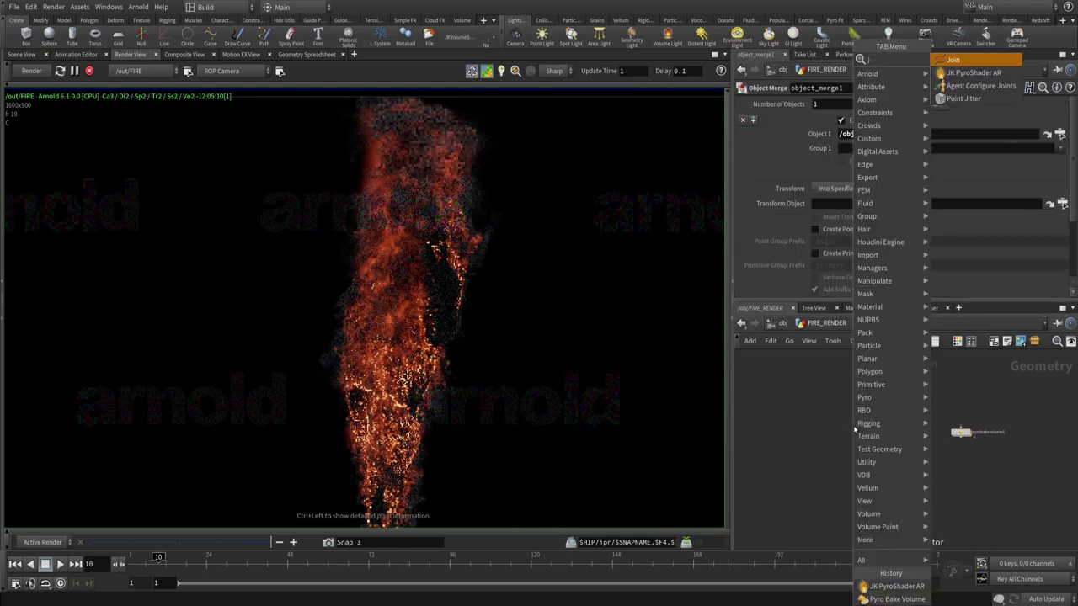
left_click(964, 62)
left_click(880, 449)
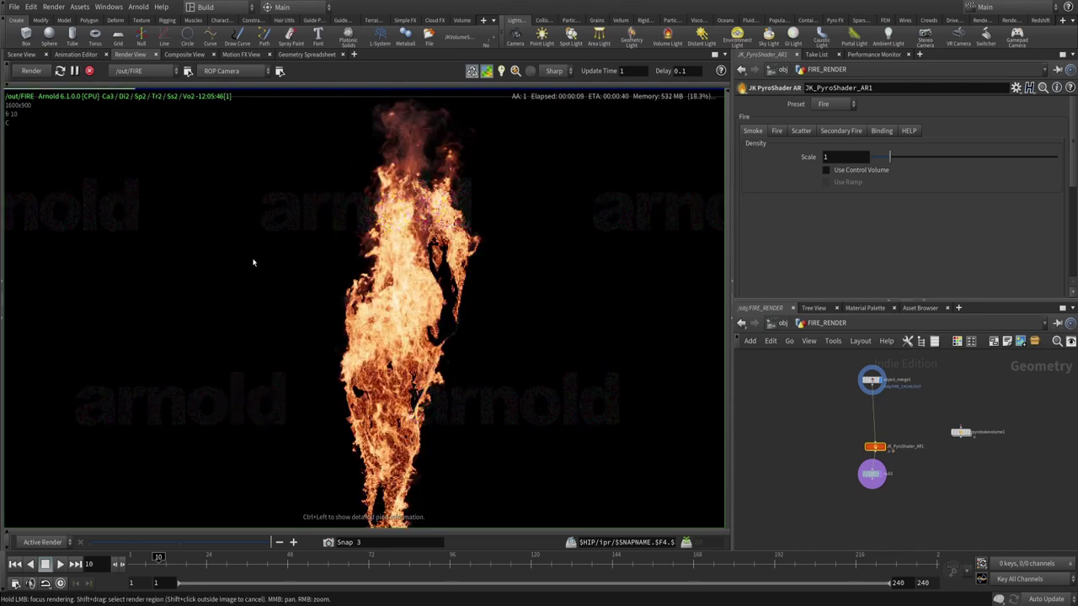
middle_click_drag(311, 253, 379, 260)
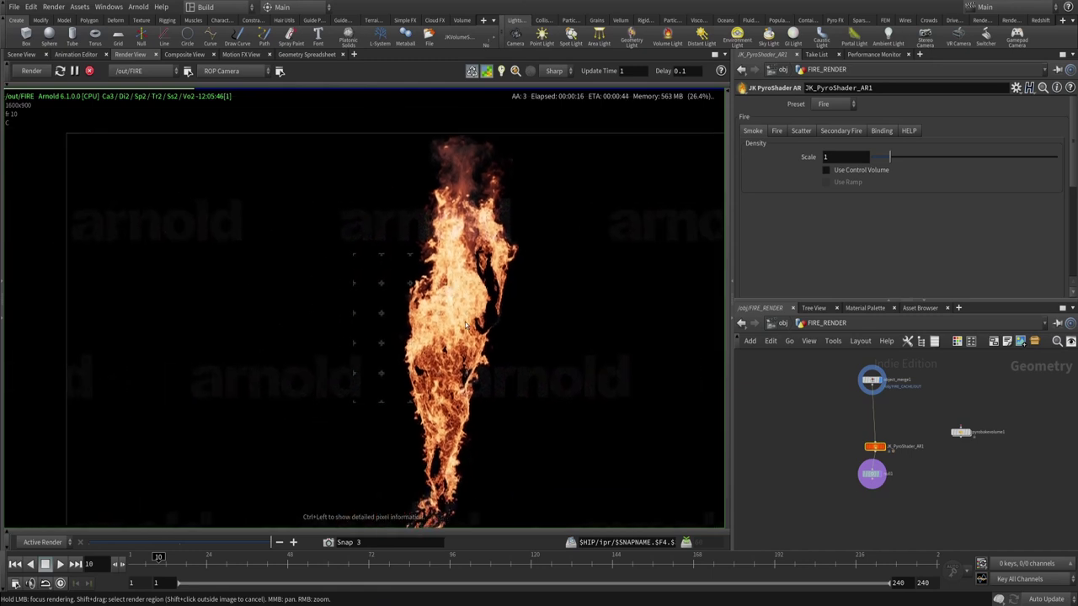
scroll(509, 299, "up", 1)
scroll(509, 299, "down", 2)
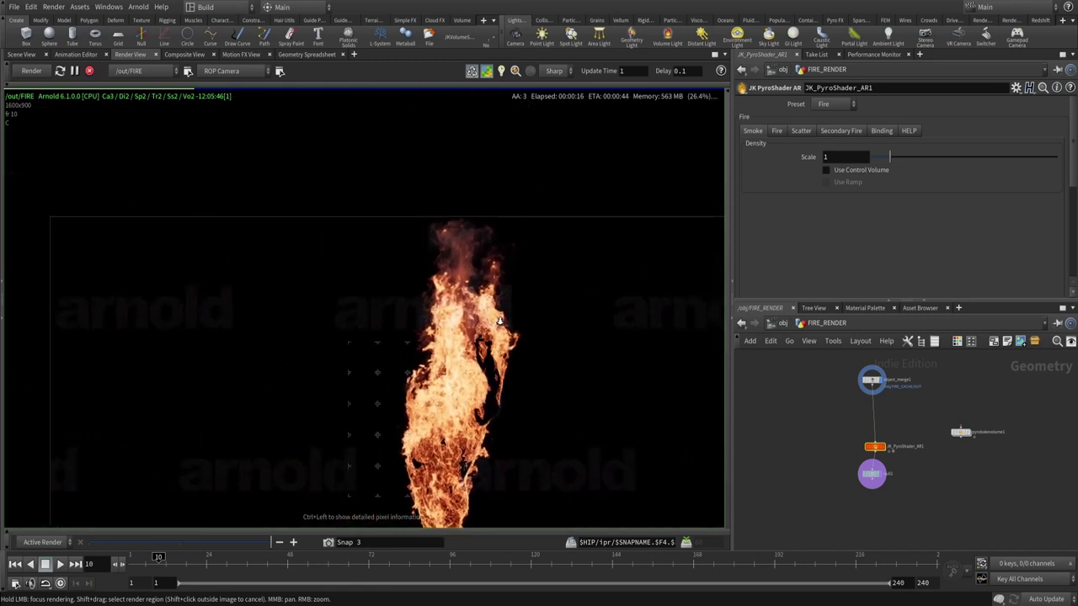
scroll(517, 283, "up", 3)
- In the output network, enable motion blur on the FIRE render output
key("u")
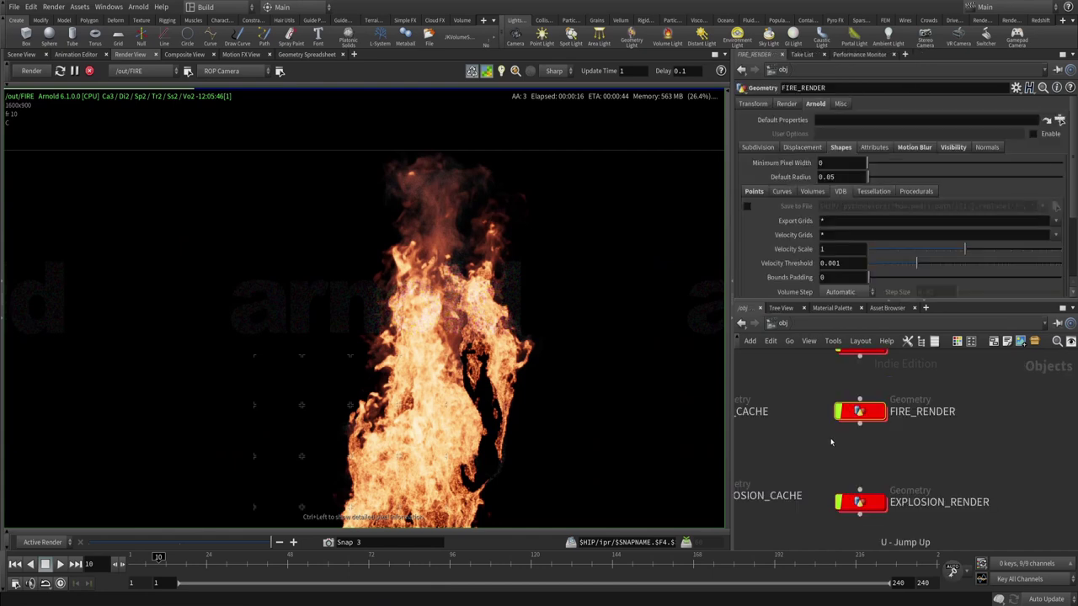
left_click(783, 323)
left_click(796, 396)
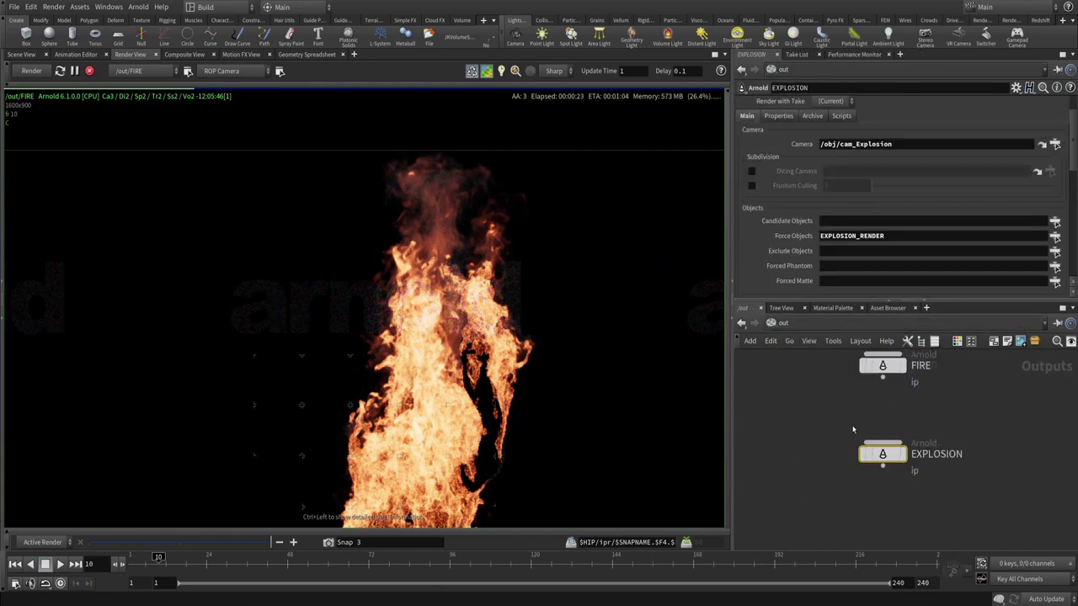
left_click(869, 404)
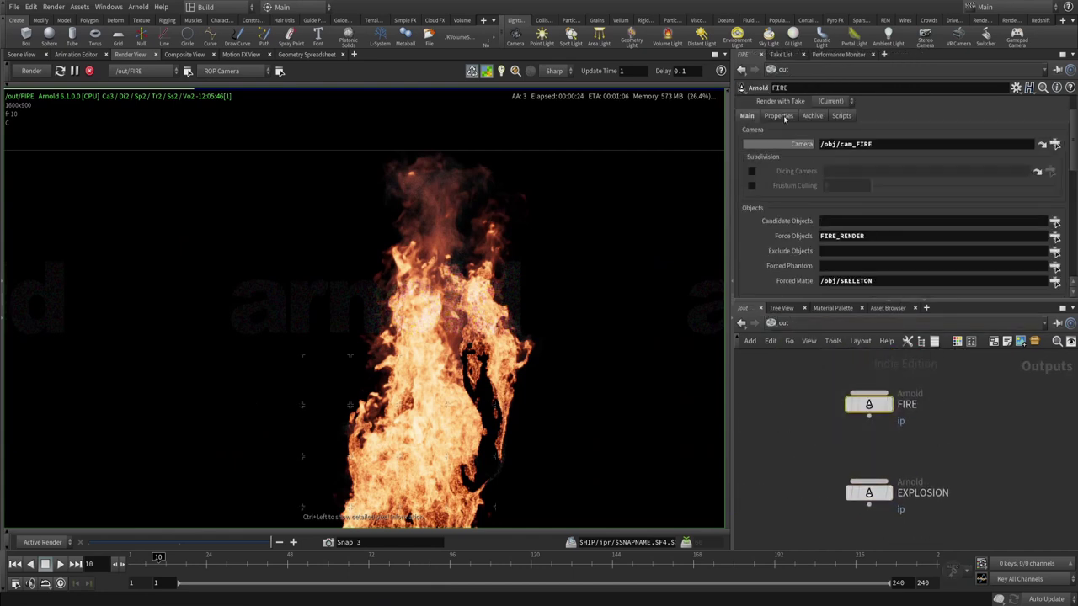
left_click(778, 116)
scroll(776, 200, "down", 1)
scroll(779, 199, "up", 2)
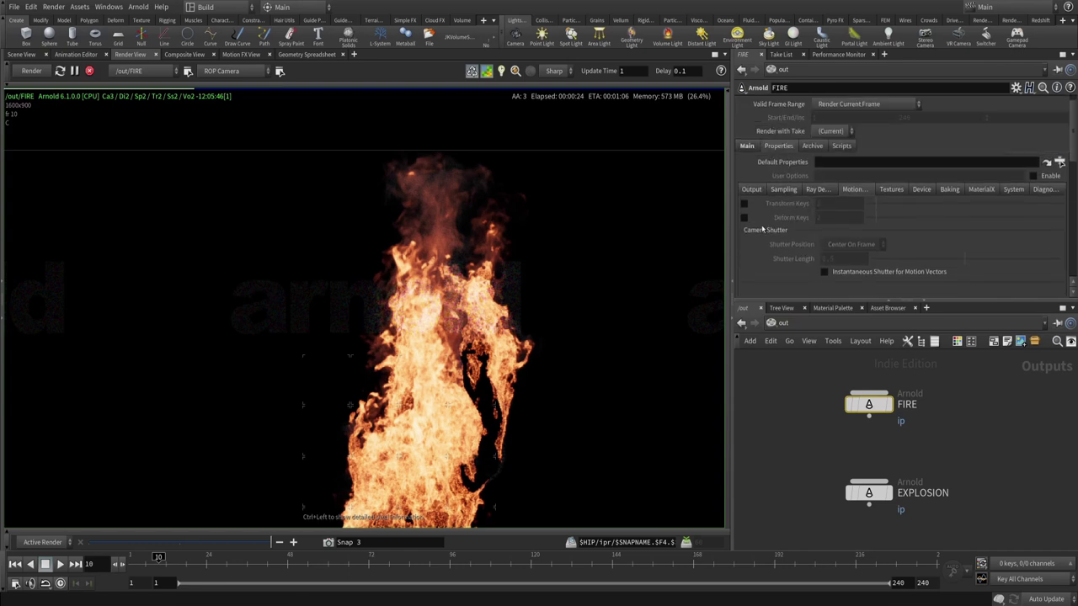
left_click(89, 70)
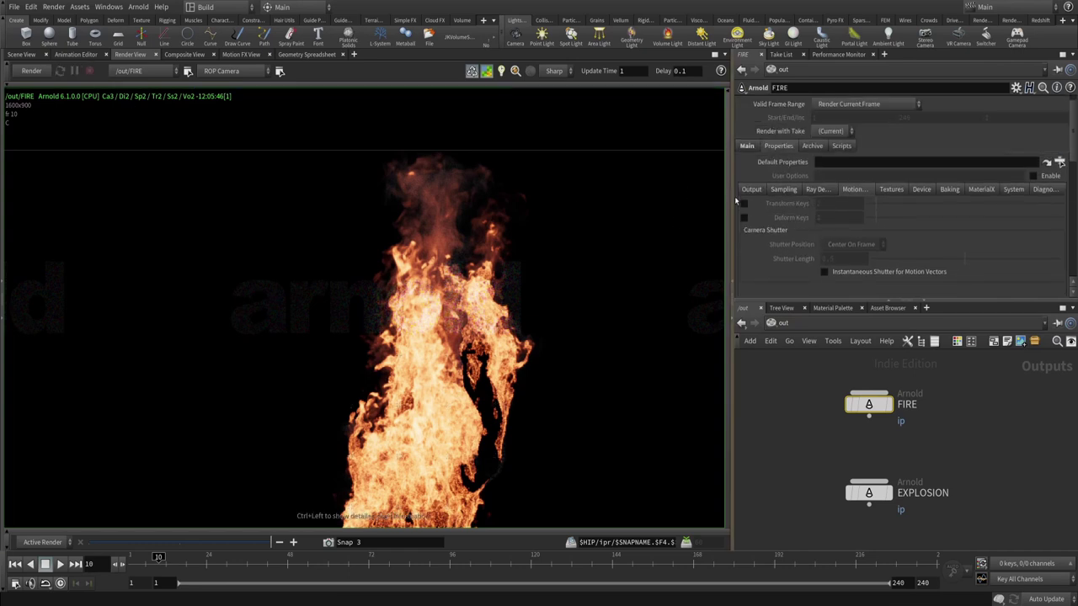
- Review FIRE_RENDER's motion blur settings and inspect pyrobakevolume1 inside FIRE_CACHE
left_click(787, 341)
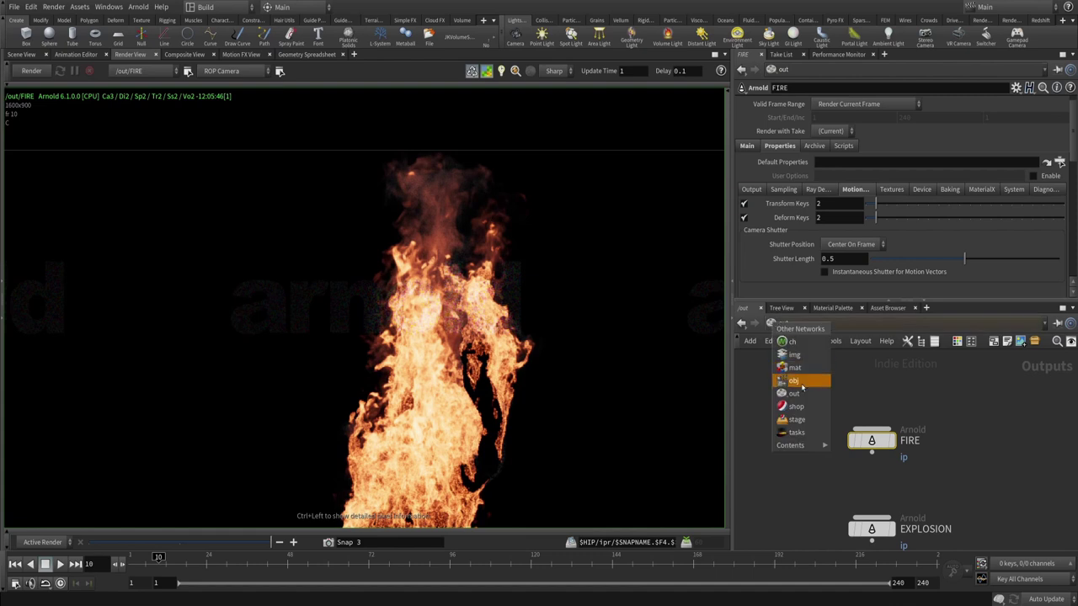
left_click(796, 383)
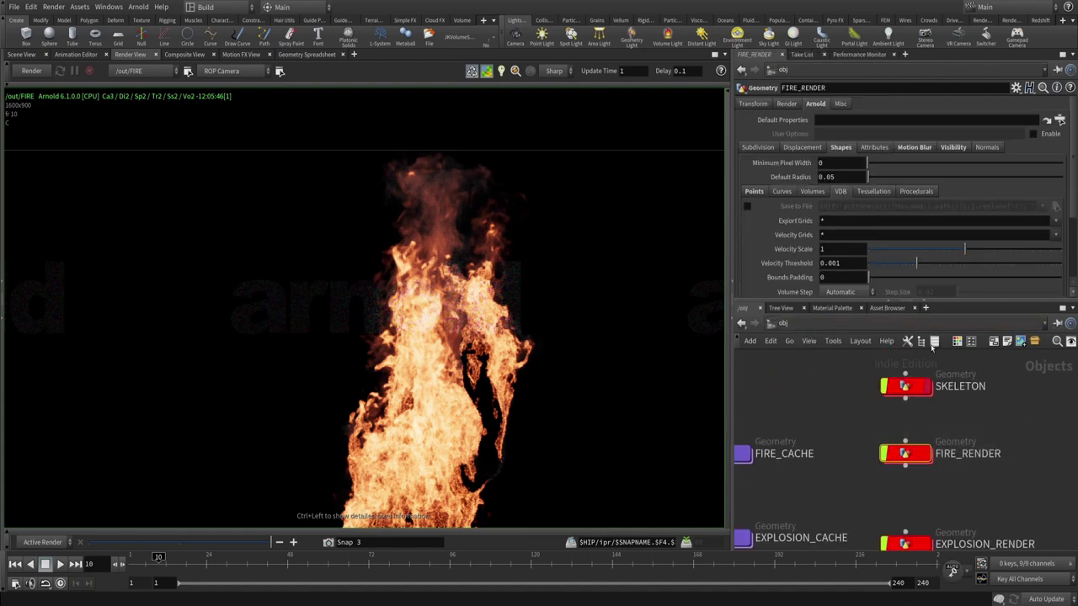
left_click(915, 148)
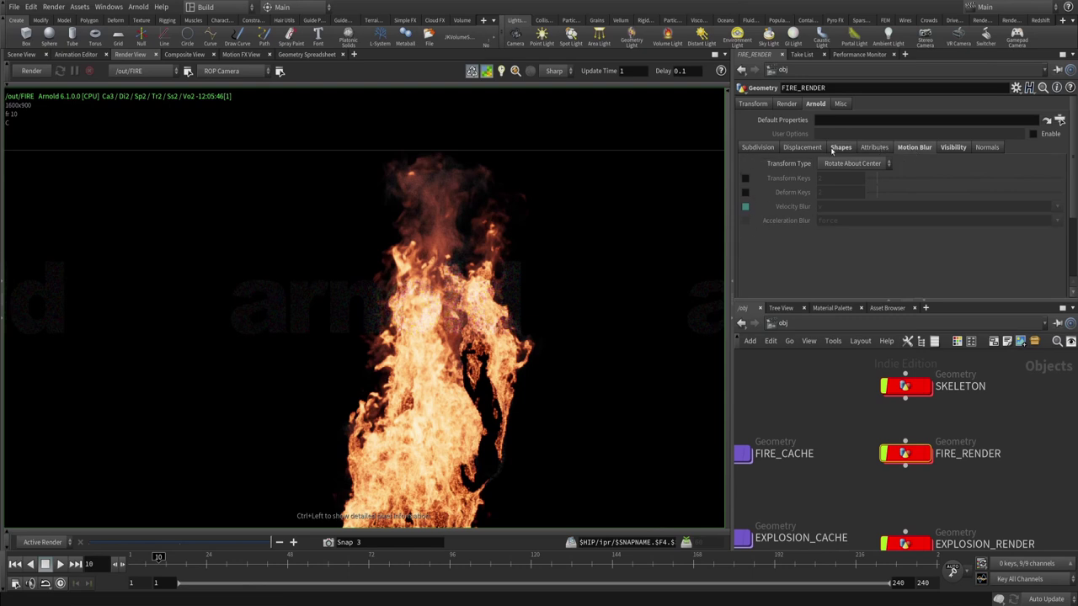
left_click(839, 147)
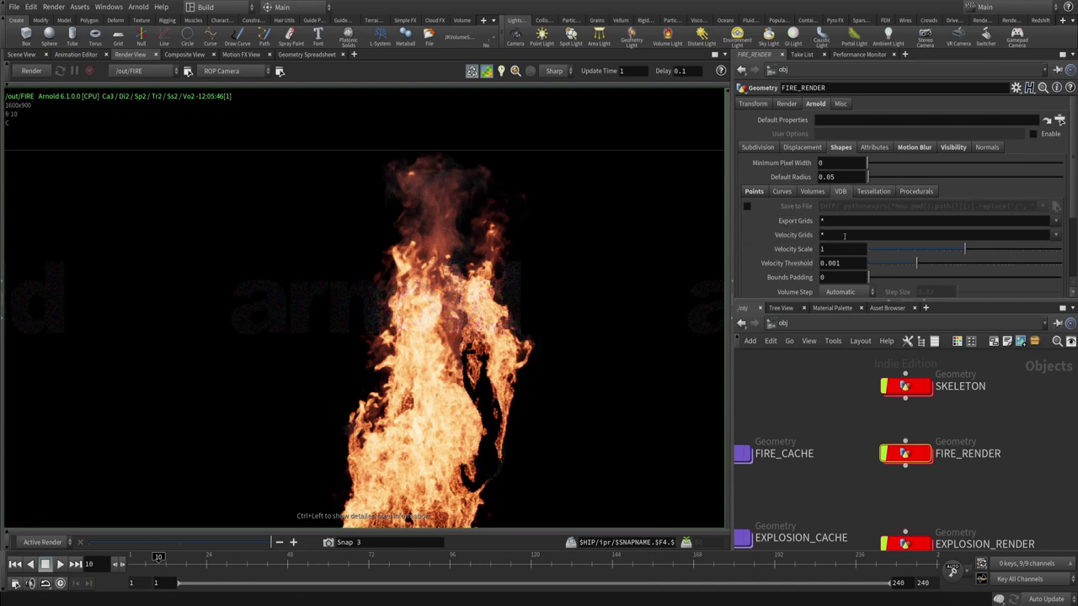
double_click(794, 453)
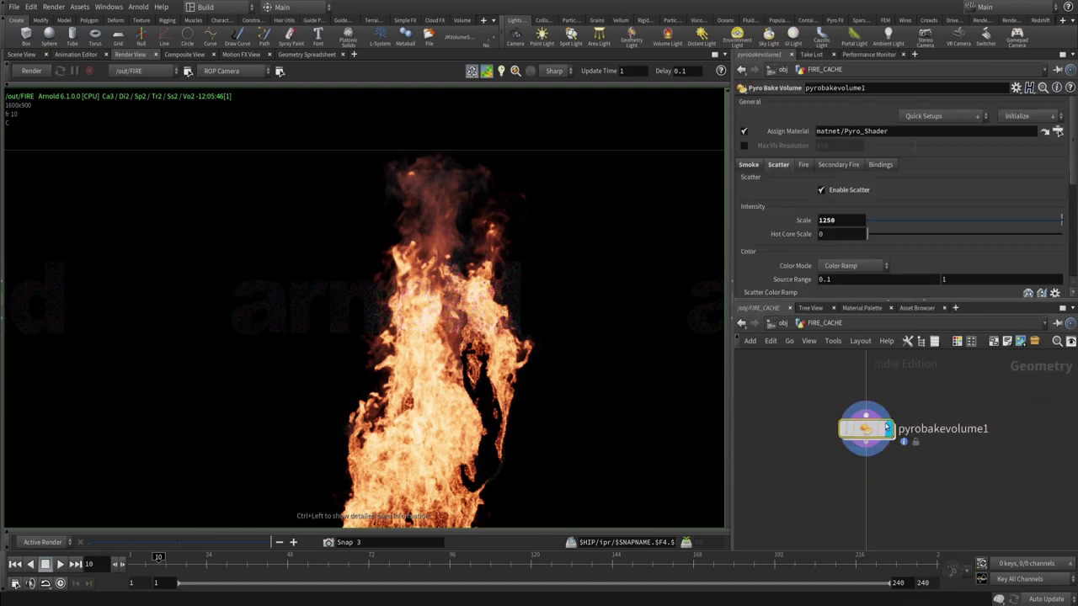
middle_click(868, 423)
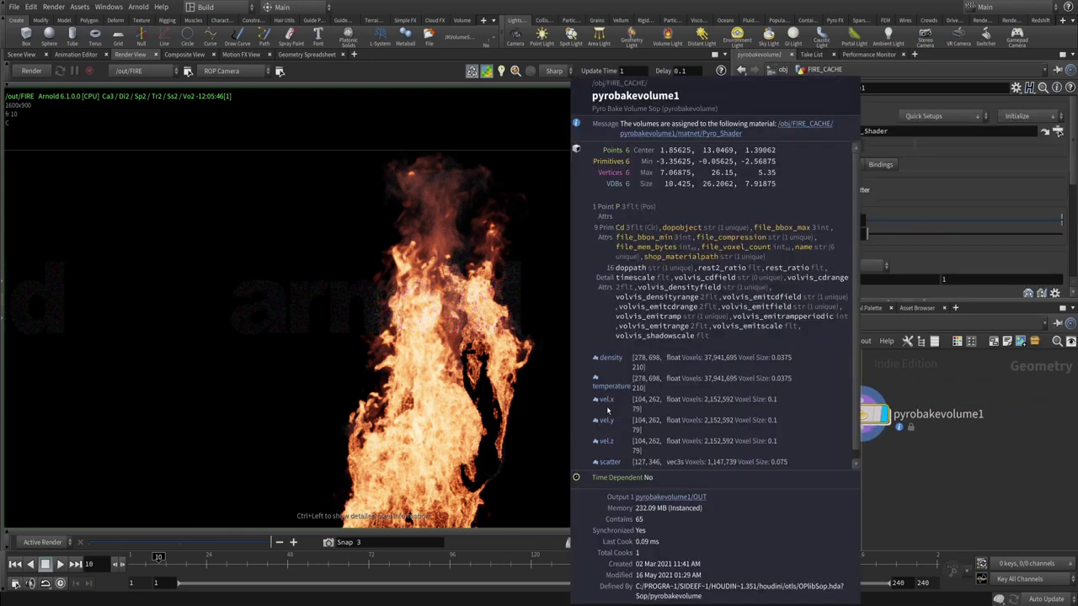
- Restart the interactive fire render and pan to show FIRE_RENDER and EXPLOSION_RENDER
key("u")
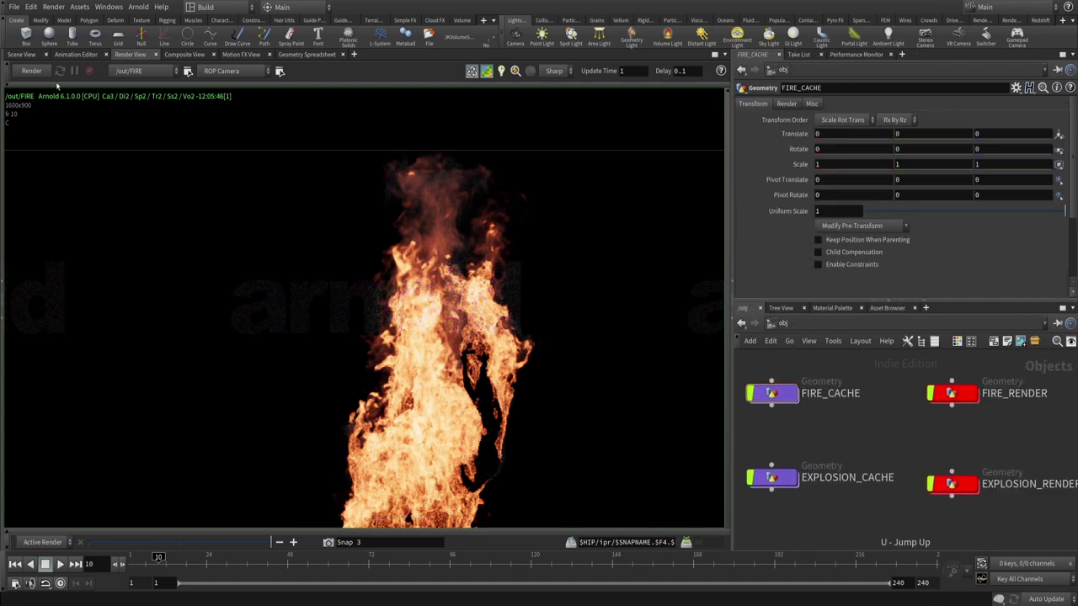
left_click(31, 71)
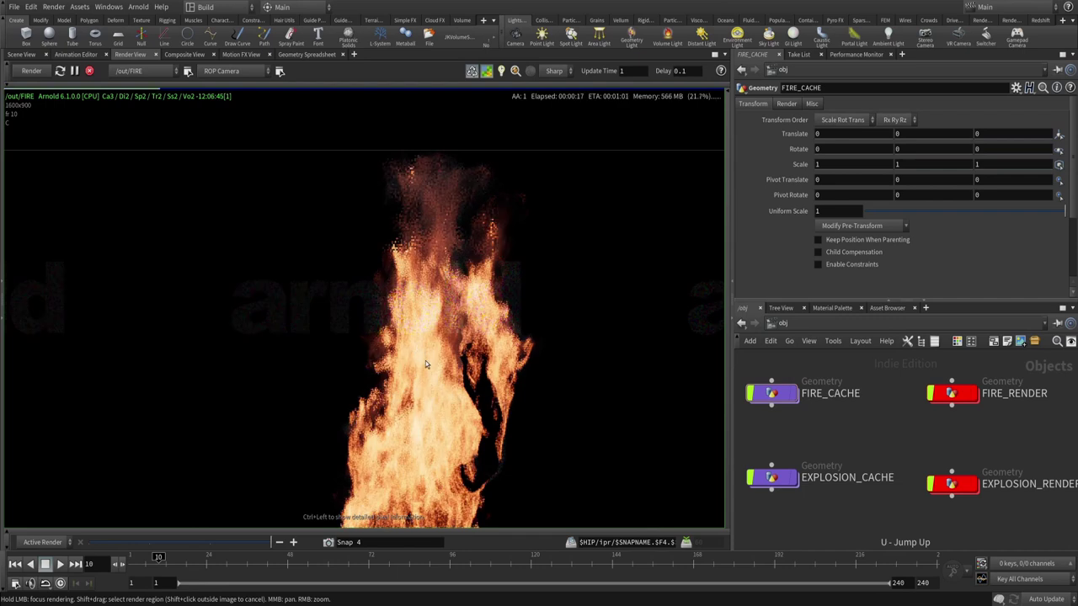
middle_click_drag(464, 346, 478, 323)
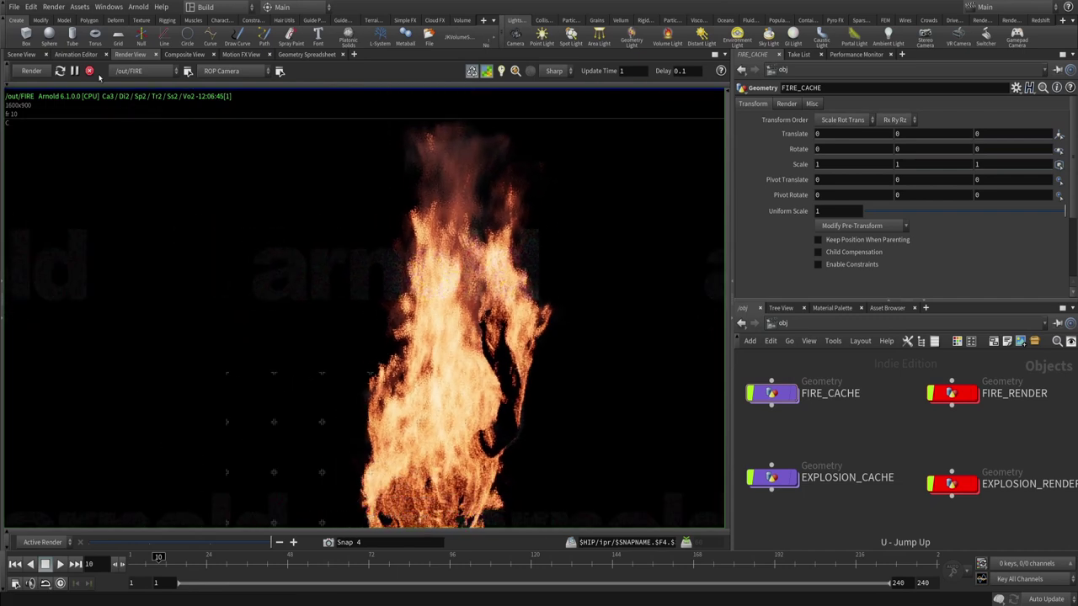
mouse_move(938, 415)
middle_mouse_down()
mouse_move(971, 431)
mouse_move(922, 426)
middle_mouse_up()
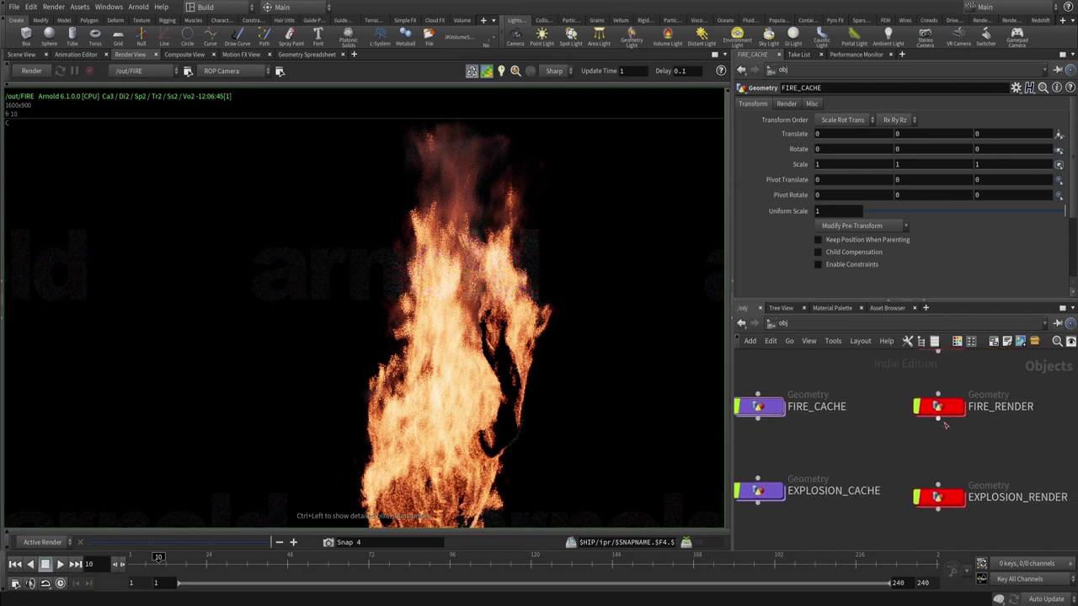
- Inside FIRE_RENDER, add a Volume Wrangle on the wire below the shader
double_click(931, 410)
key("Tab")
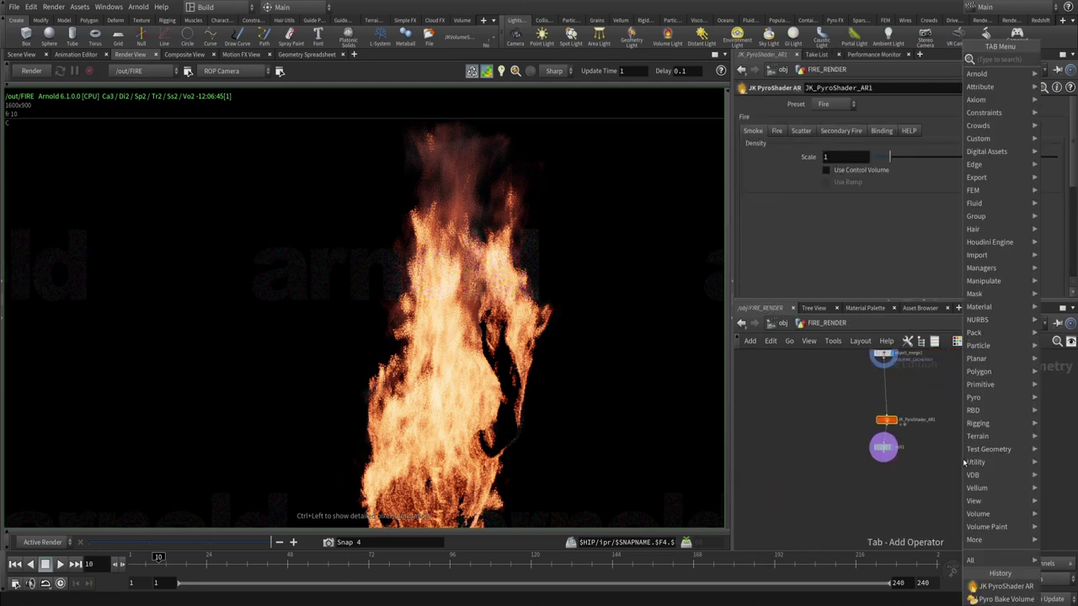
type("volu")
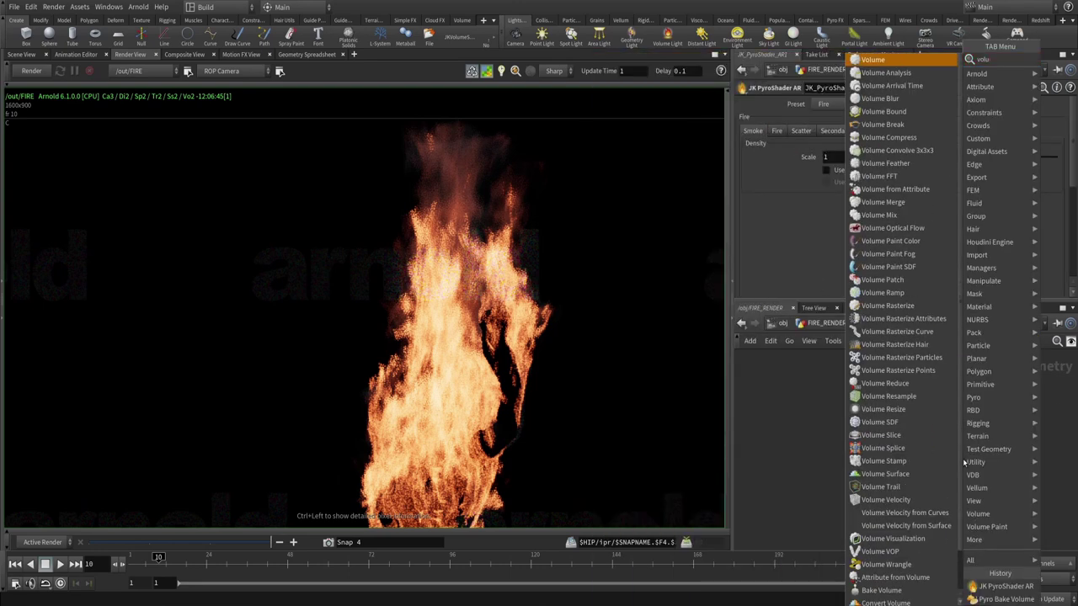
key("BackSpace")
key("BackSpace")
key("BackSpace")
key("BackSpace")
type("wran")
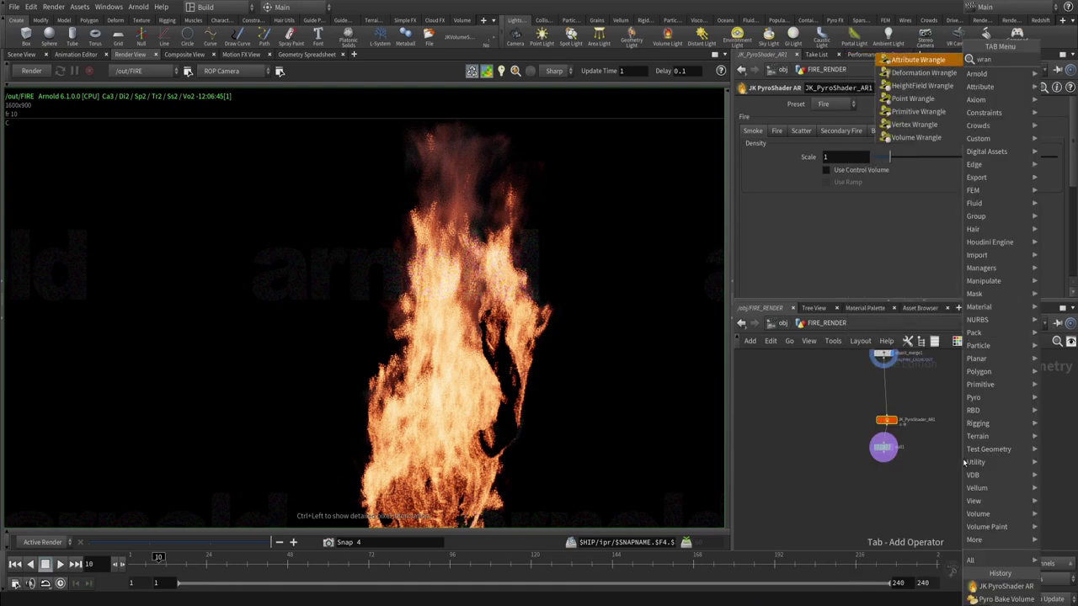
key("Return")
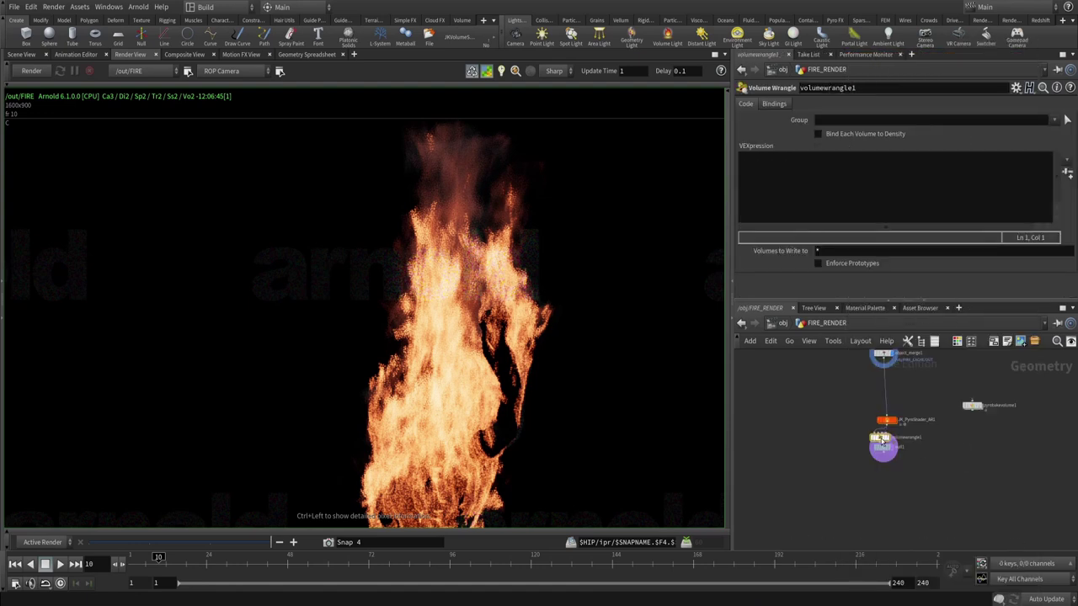
left_click(880, 438)
- Enter v@vel *= 0.25 in the wrangle, compare with the earlier snapshot, and stop the render
left_click(865, 213)
type("v@")
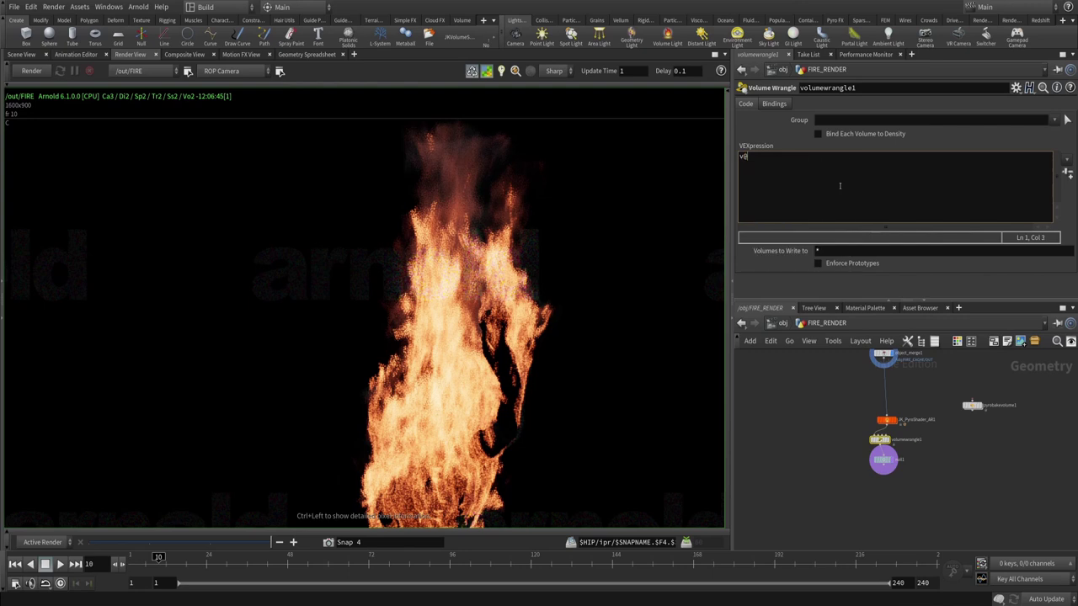
type("v")
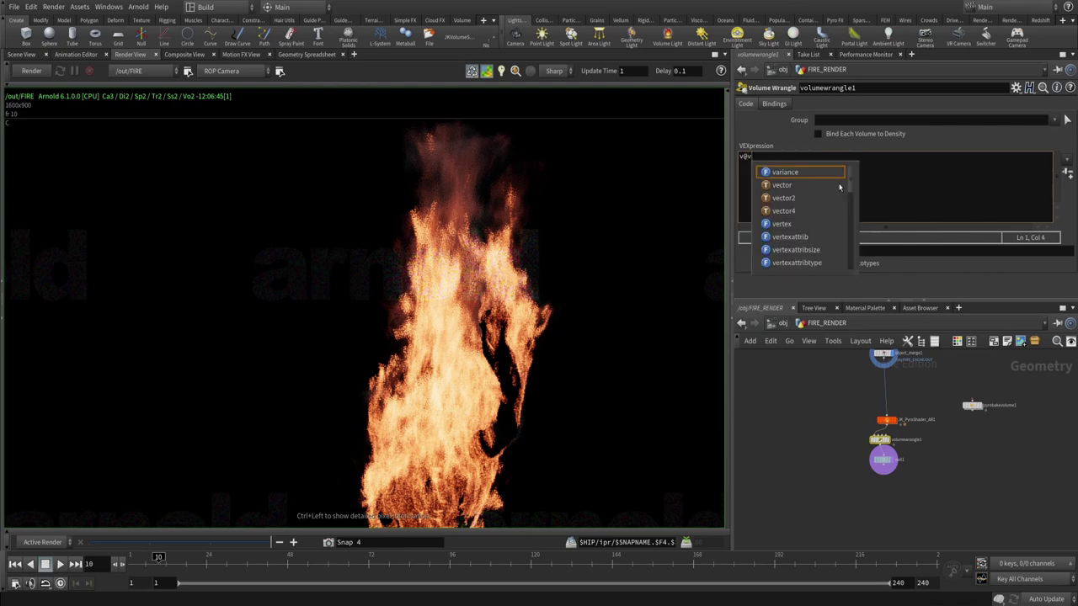
type("el *= 0.25;")
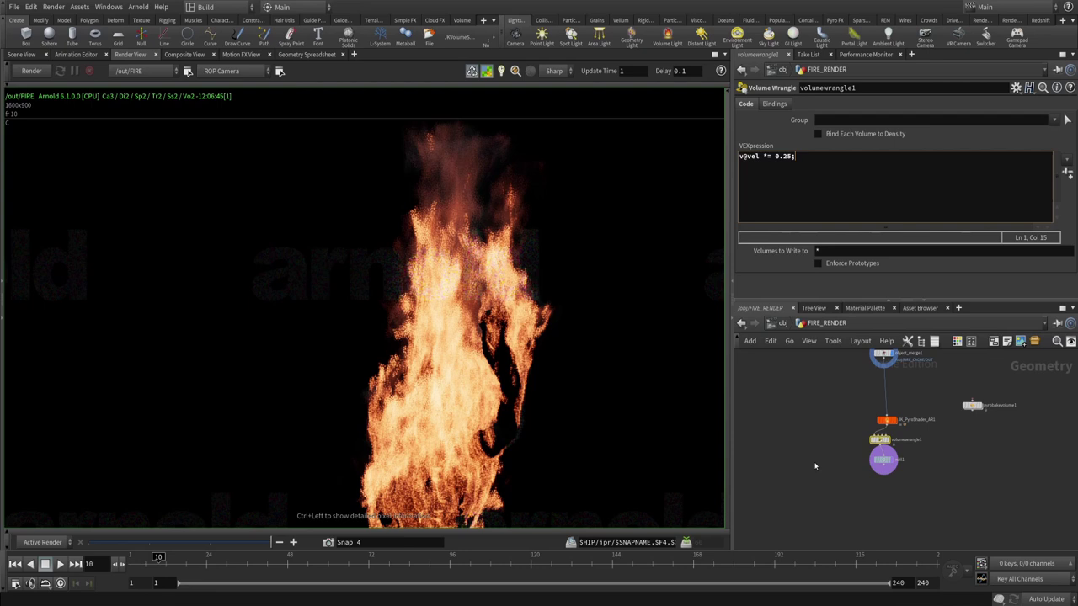
middle_click_drag(815, 466, 871, 451)
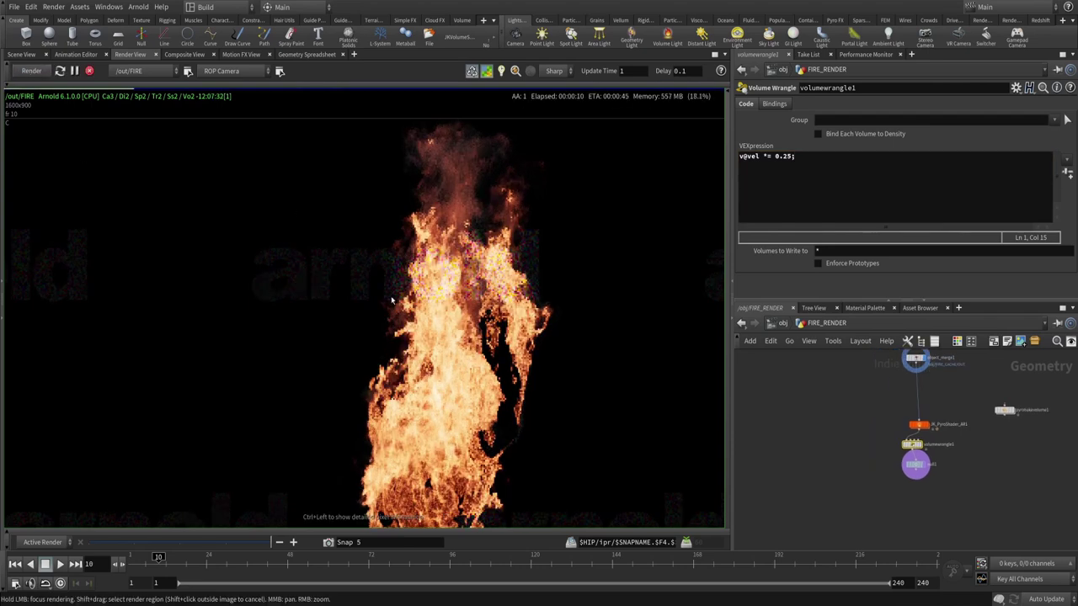
mouse_move(272, 542)
left_mouse_down()
mouse_move(221, 546)
mouse_move(271, 544)
left_mouse_up()
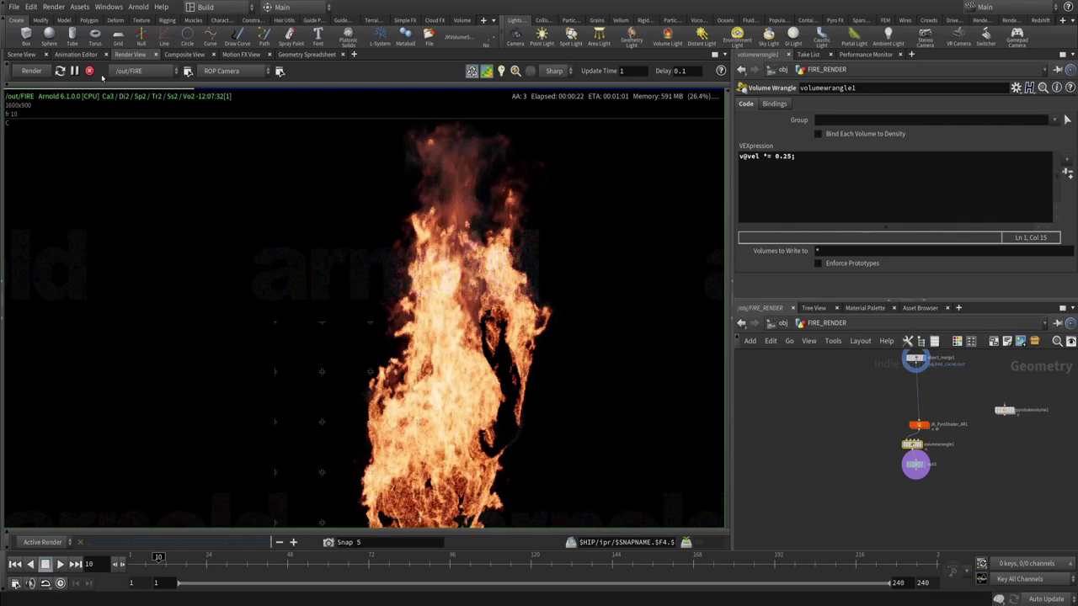
left_click(90, 70)
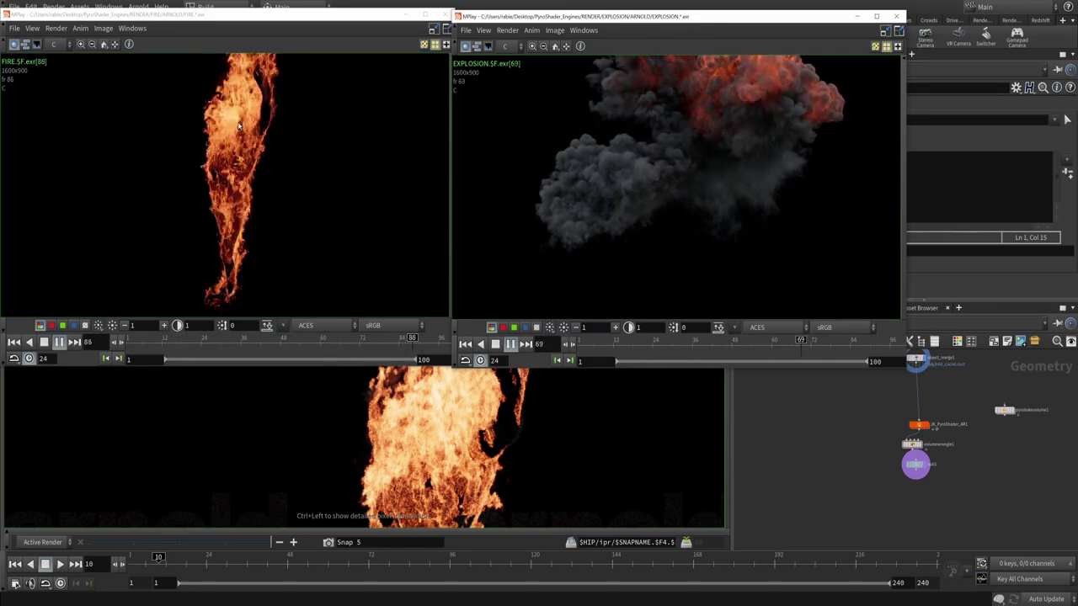
- Compare the FIRE and EXPLOSION flipbooks, enlarging both windows, then close them
left_click(261, 181)
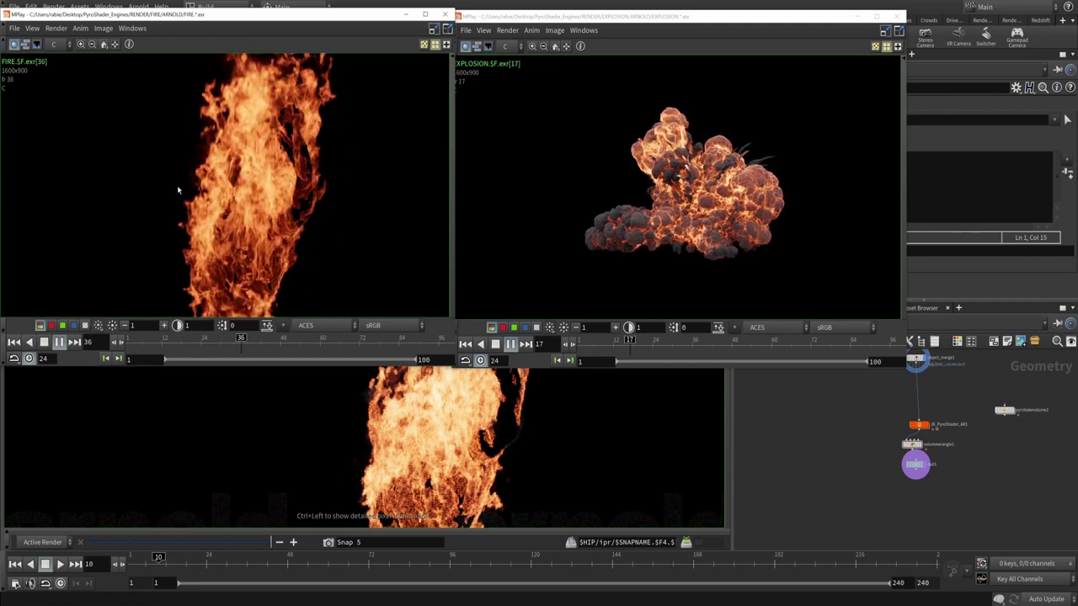
left_click(697, 157)
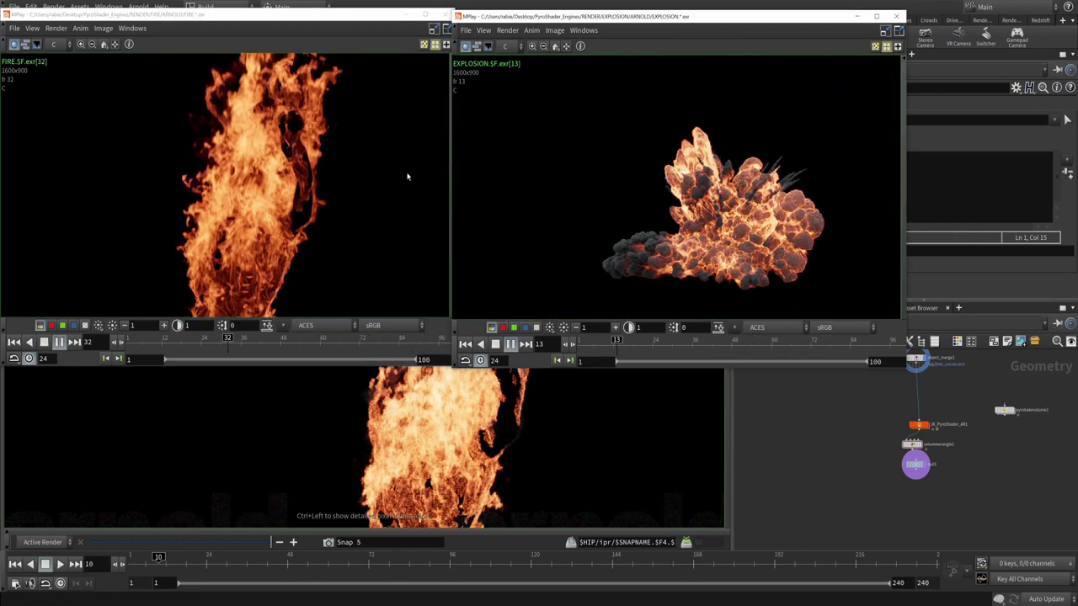
left_click(364, 189)
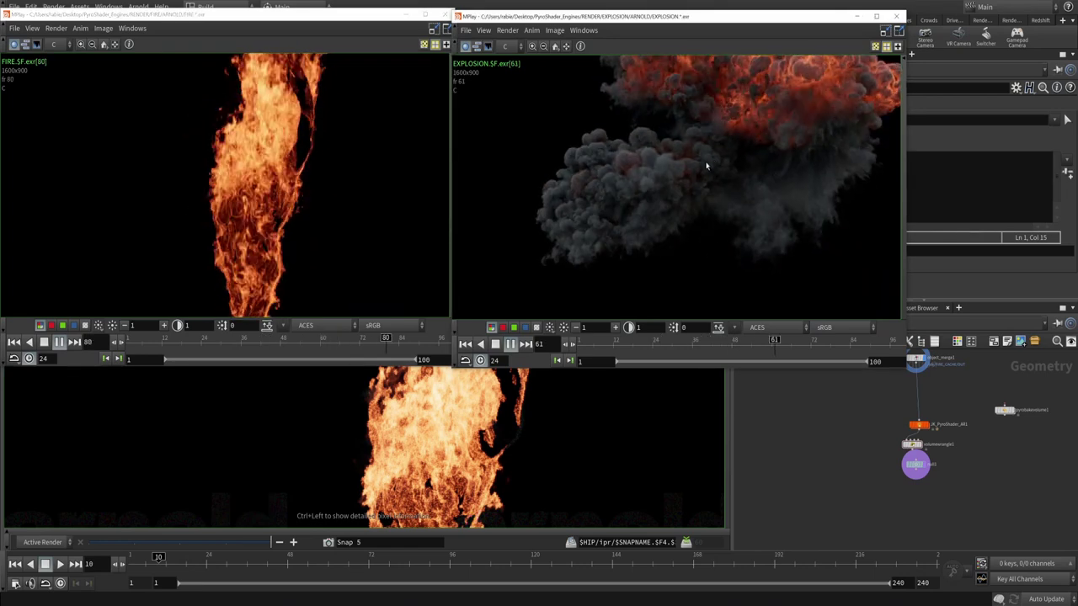
left_click(266, 201)
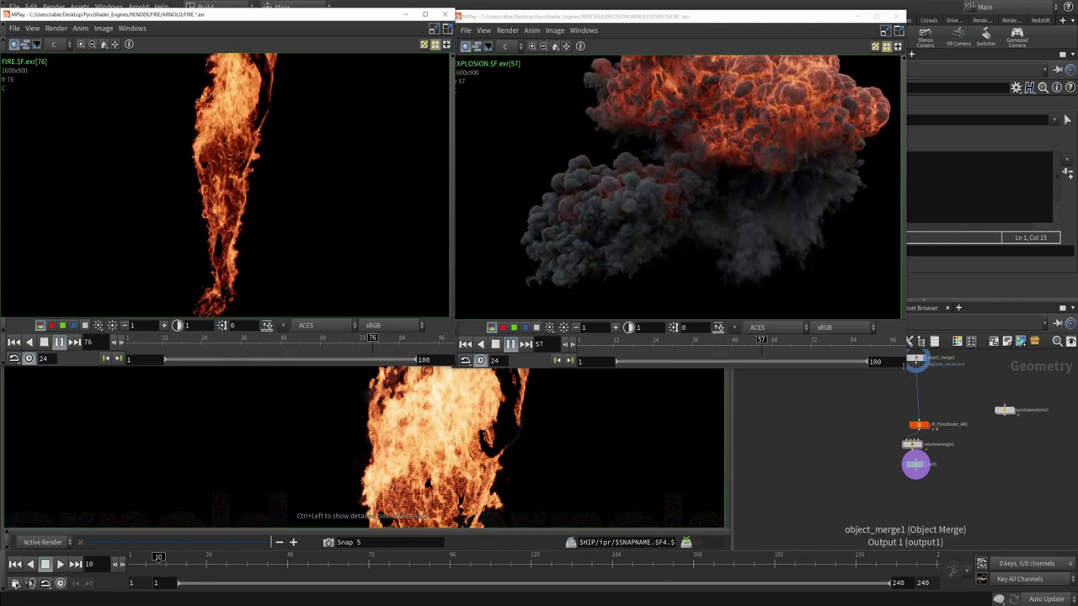
left_click_drag(905, 369, 989, 427)
left_click_drag(450, 365, 452, 425)
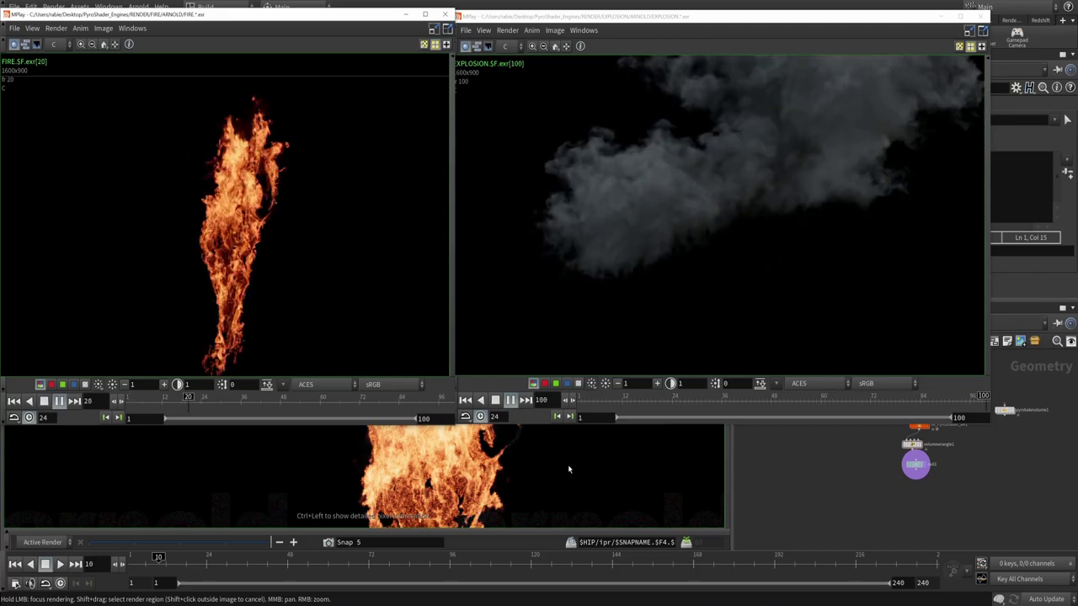
left_click(980, 16)
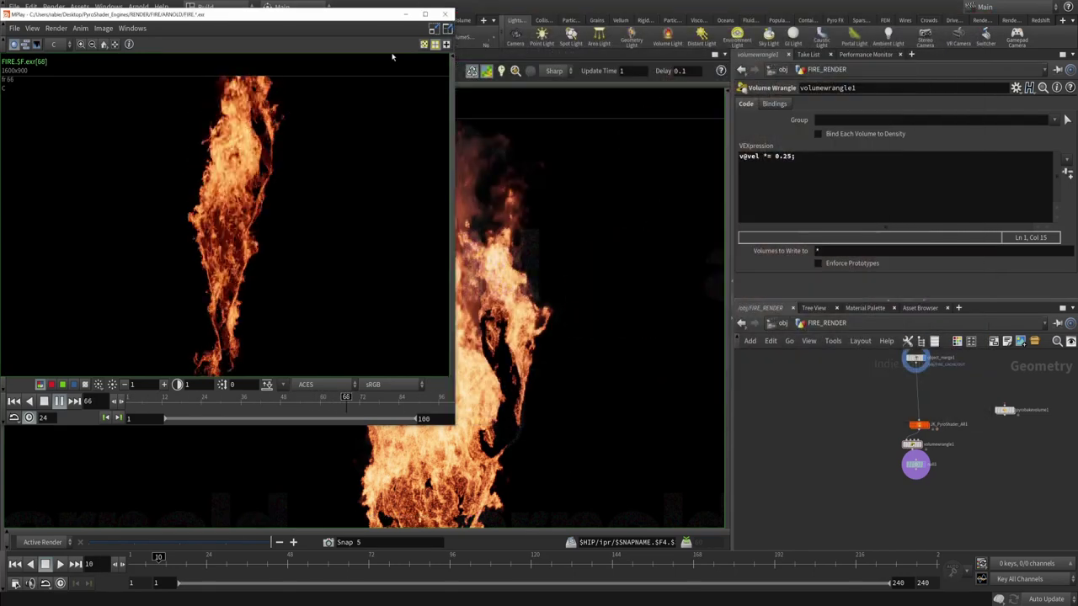
left_click(445, 14)
- Recentre the FIRE_RENDER network, move the wrangle and null down, and select JK_PyroShader_AR1
key("h")
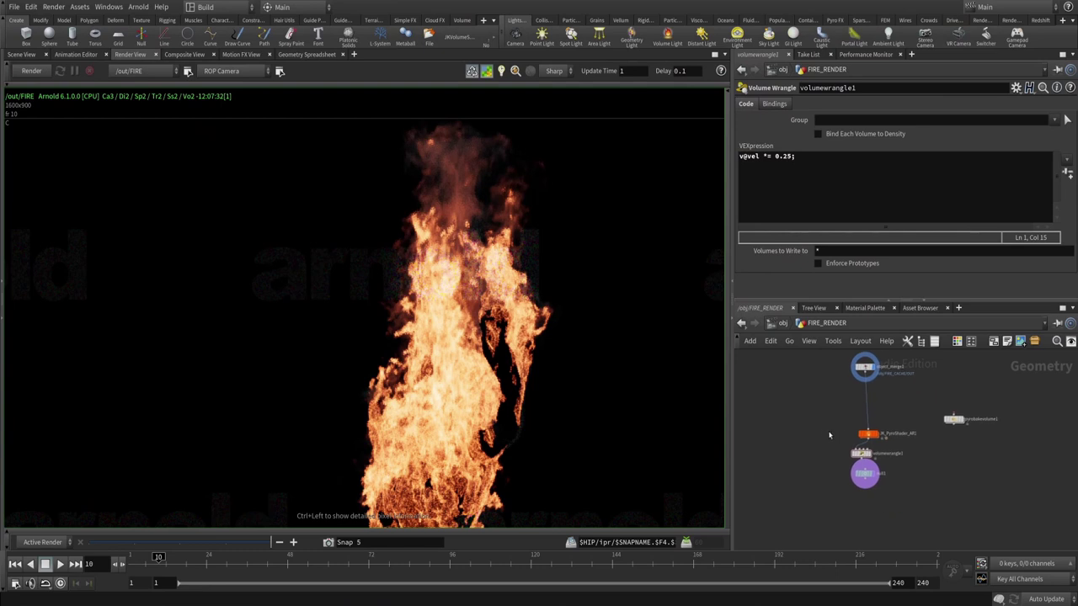
left_click_drag(832, 444, 857, 497)
left_click(867, 433)
scroll(870, 441, "up", 3)
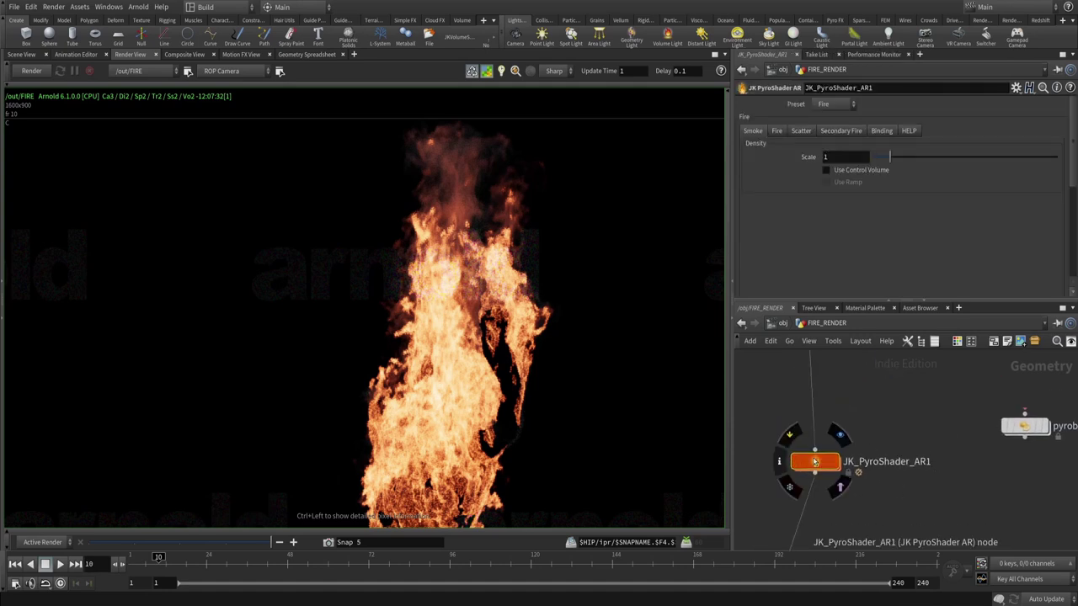
- Inspect the Explosion and FIRE material builders inside JK_PyroShader_AR1, then check its presets
double_click(815, 463)
middle_click_drag(849, 445, 913, 457)
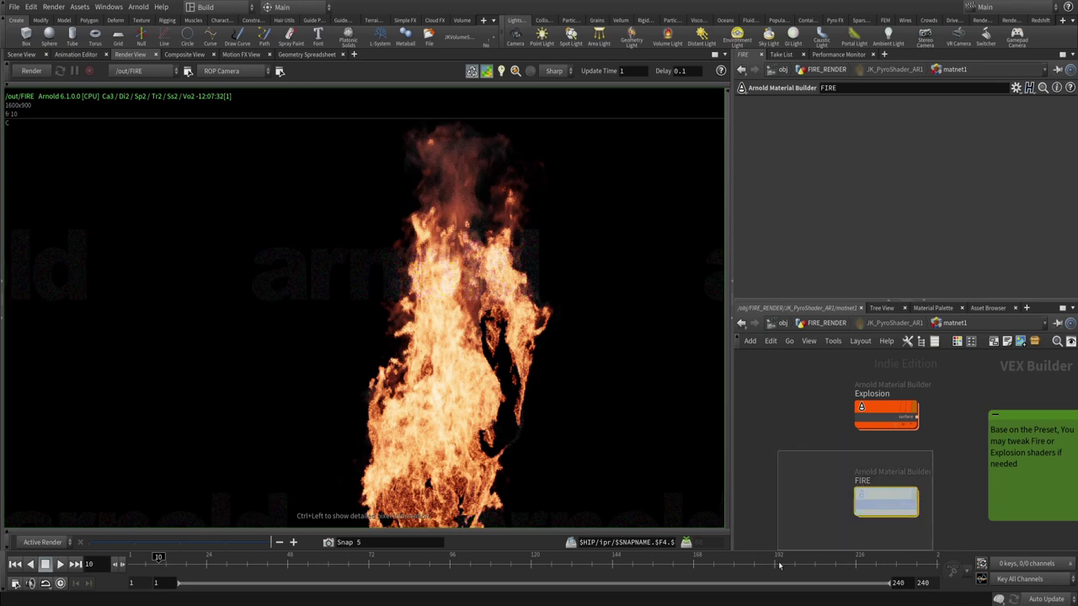
left_click_drag(807, 463, 939, 546)
left_click_drag(949, 473, 869, 387)
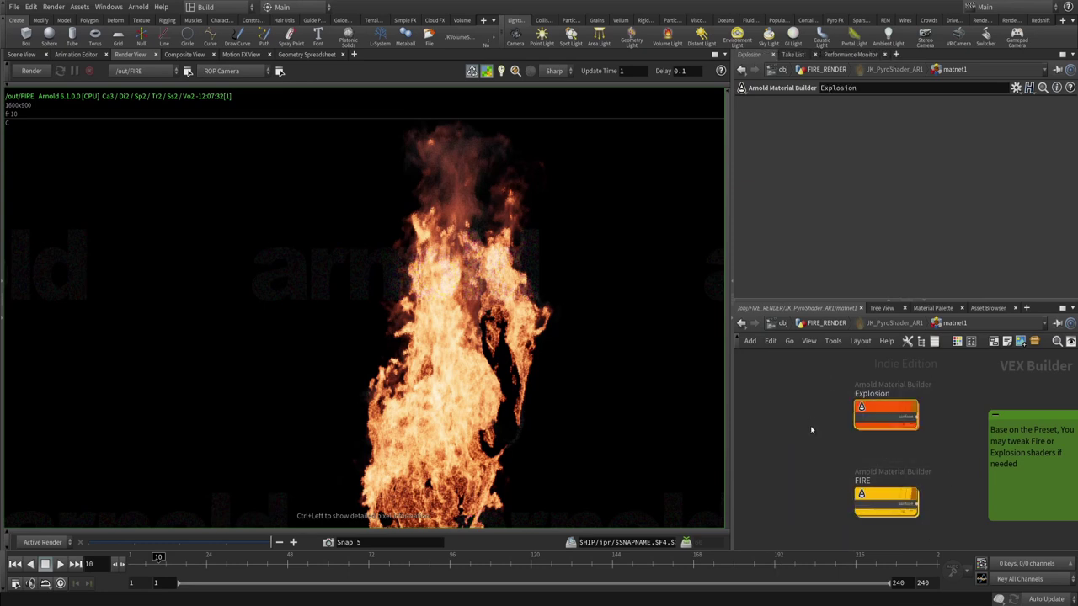
left_click_drag(810, 425, 906, 471)
key("u")
left_click(827, 104)
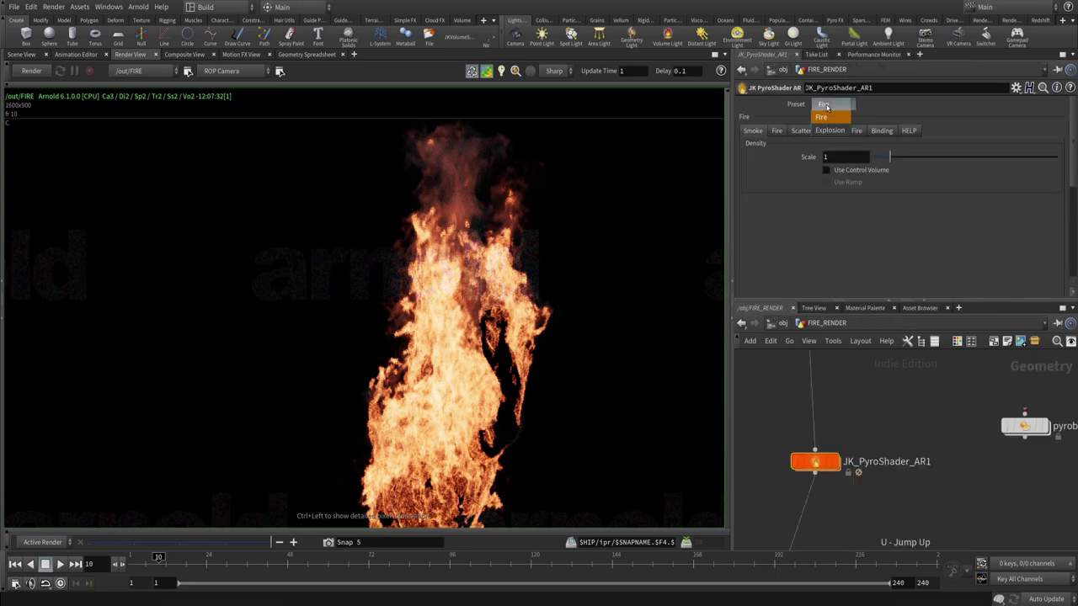
left_click(830, 131)
- Inspect the standard volume shader's settings inside the FIRE material builder
key("i")
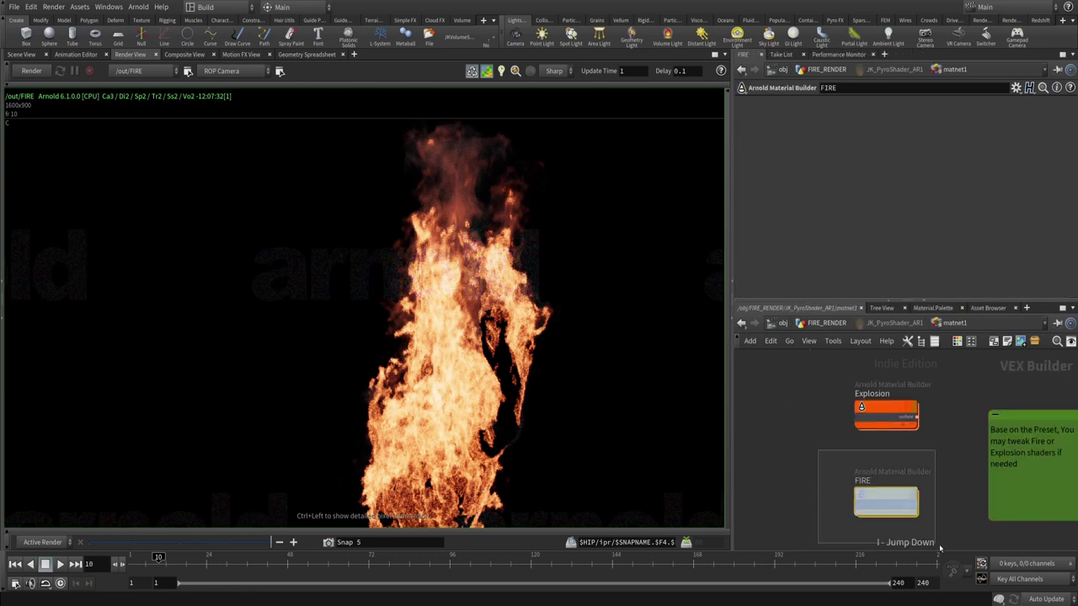
key("i")
left_click(930, 455)
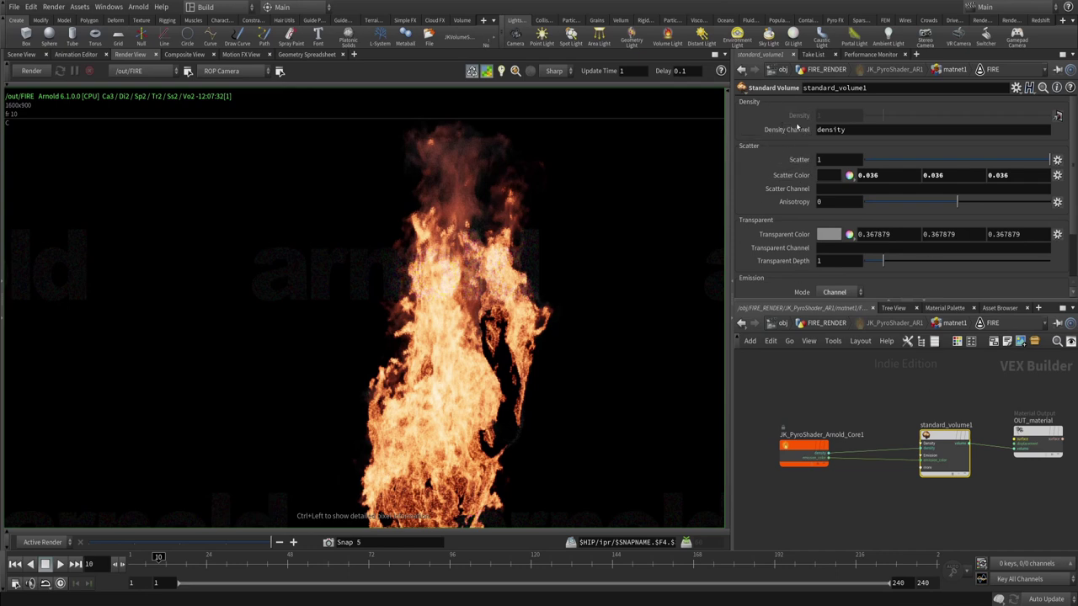
scroll(784, 168, "down", 2)
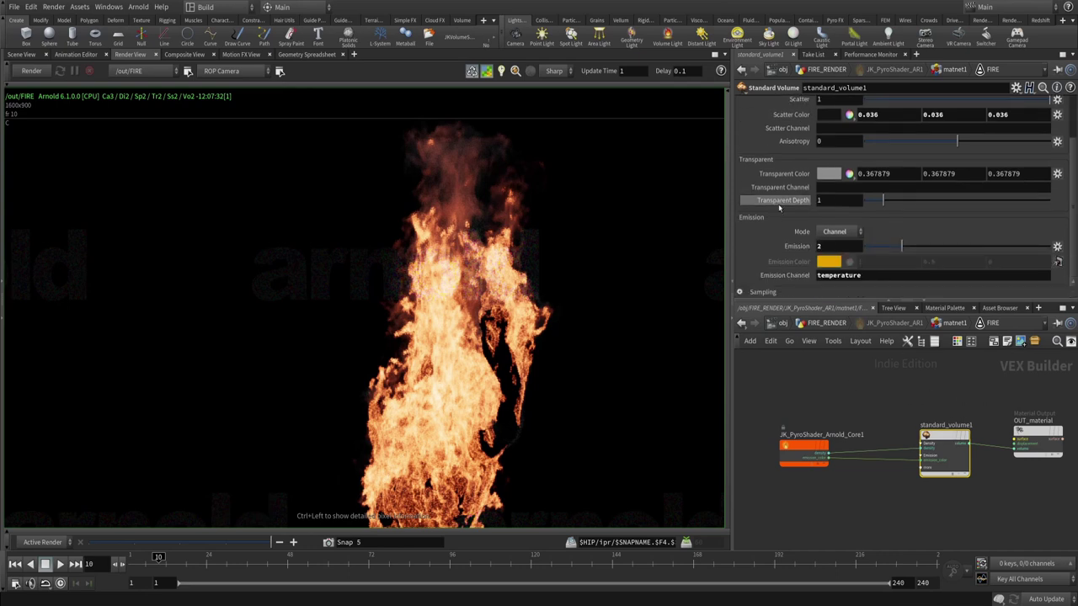
scroll(783, 207, "up", 2)
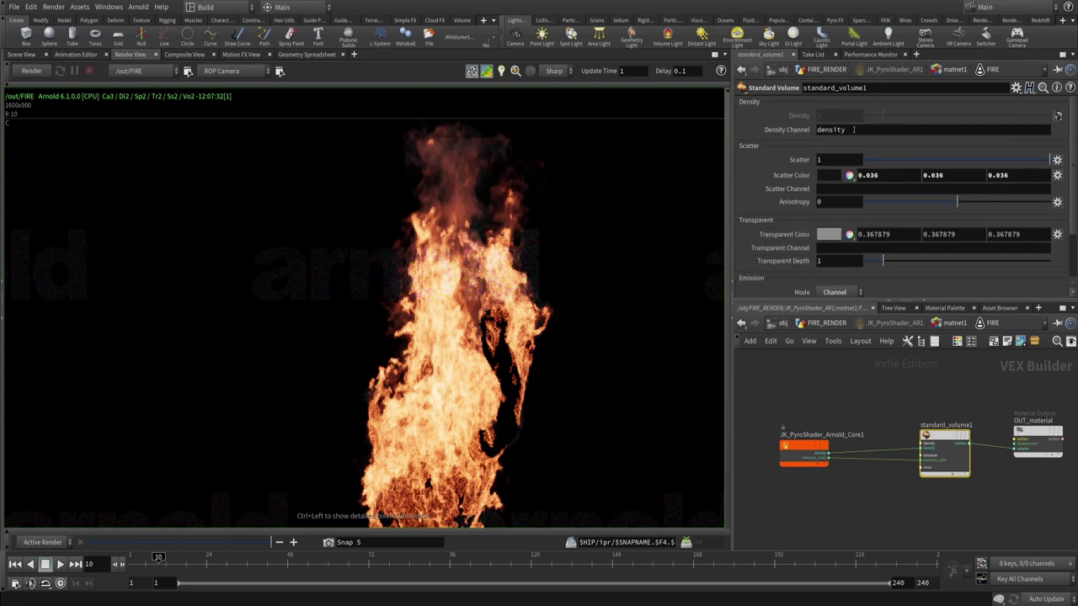
scroll(842, 210, "down", 1)
middle_click_drag(827, 363, 886, 408)
left_click_drag(854, 446, 783, 469)
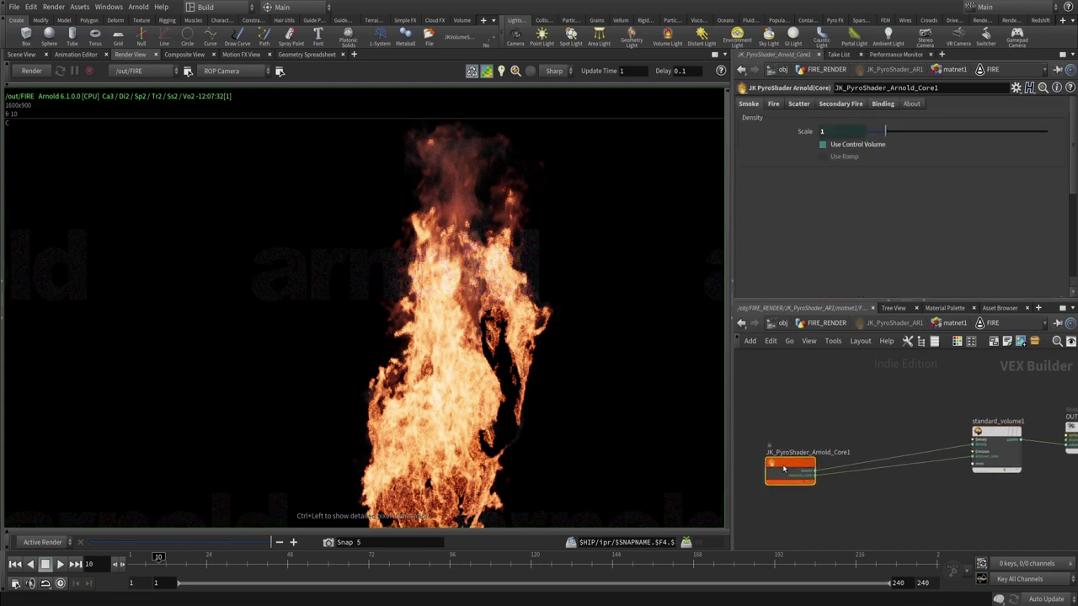
scroll(843, 438, "up", 2)
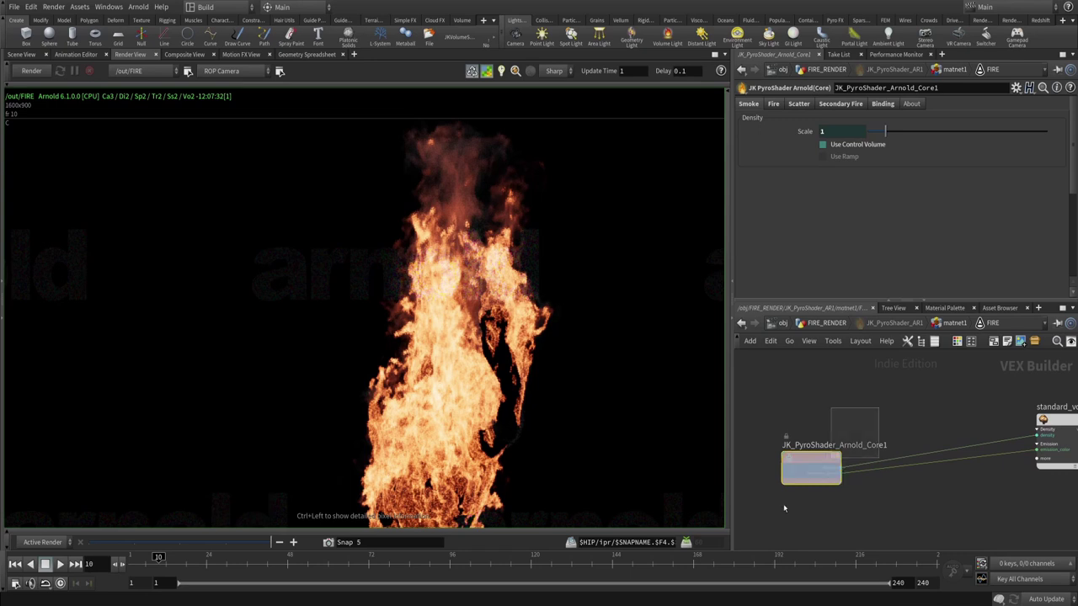
- Make the JK_PyroShader_Arnold_Core1 node editable and look inside its shader network
left_click_drag(810, 459, 796, 445)
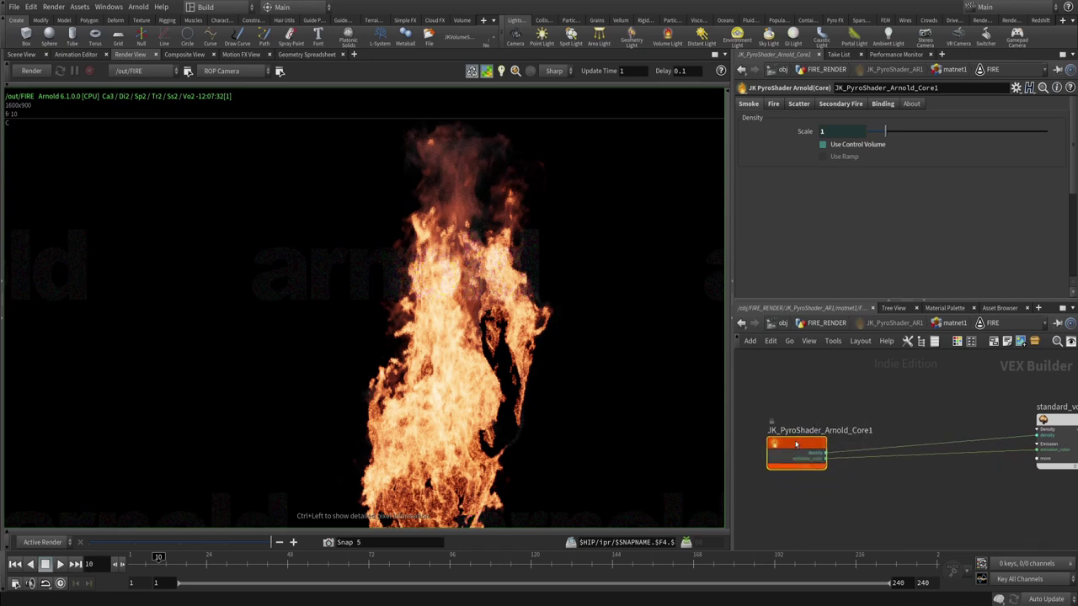
key("f")
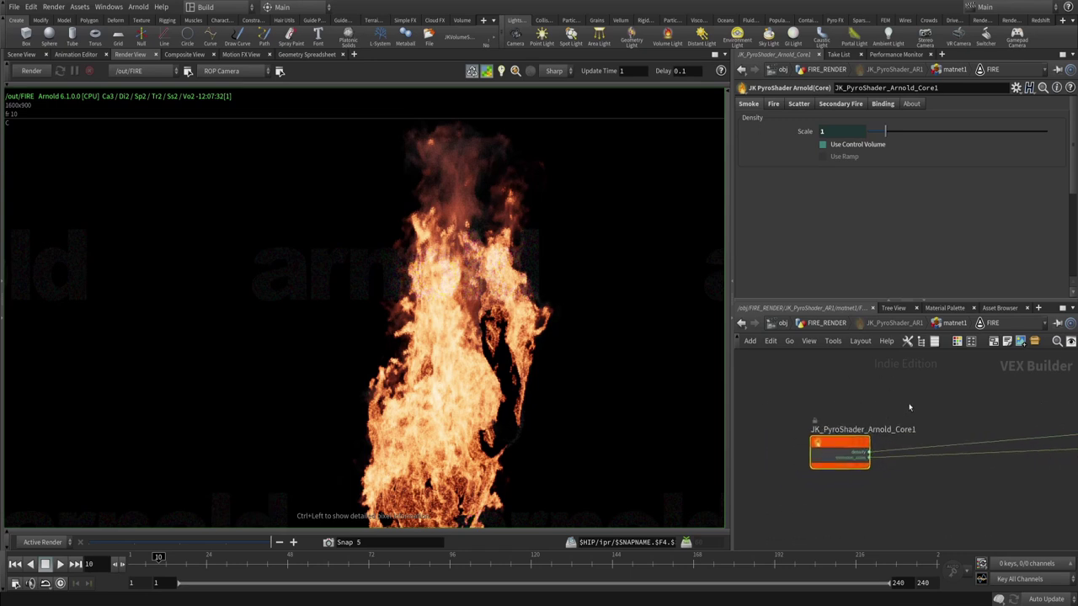
right_click(825, 451)
left_click(876, 548)
double_click(834, 455)
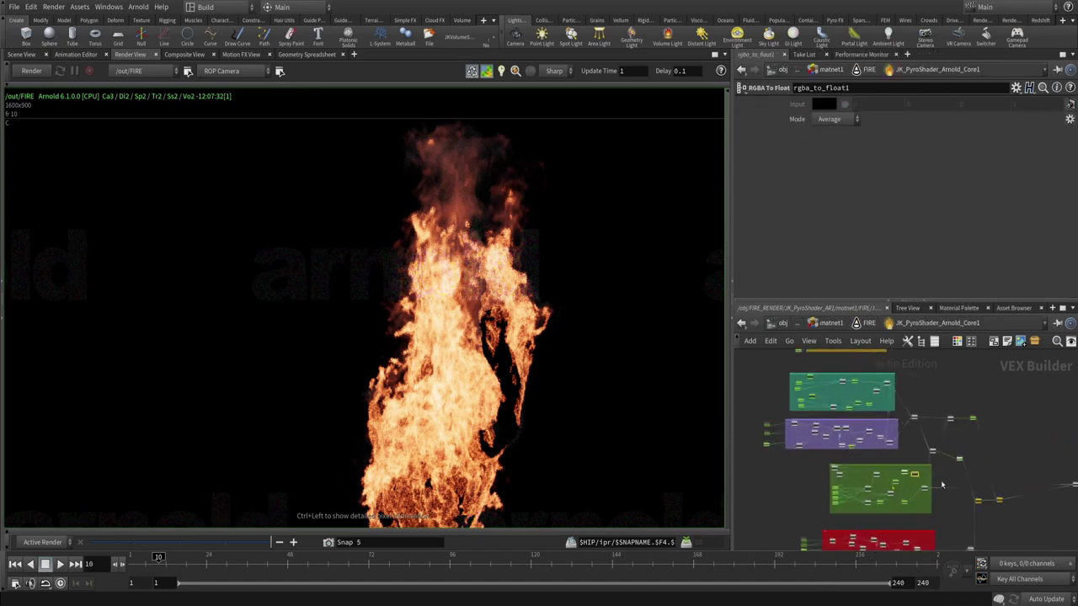
key("u")
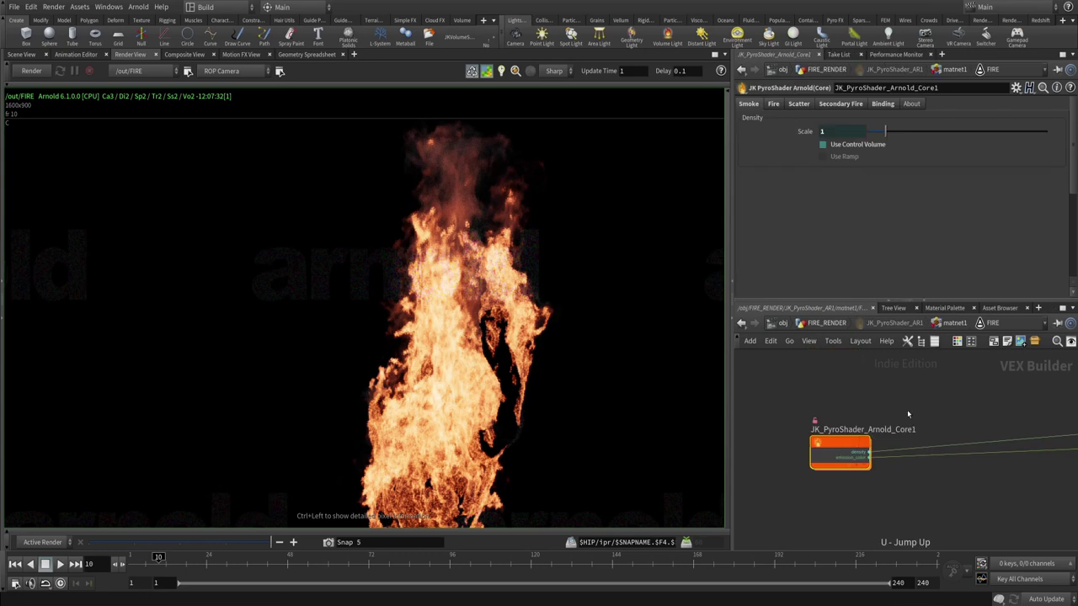
key("u")
key("u")
key("u")
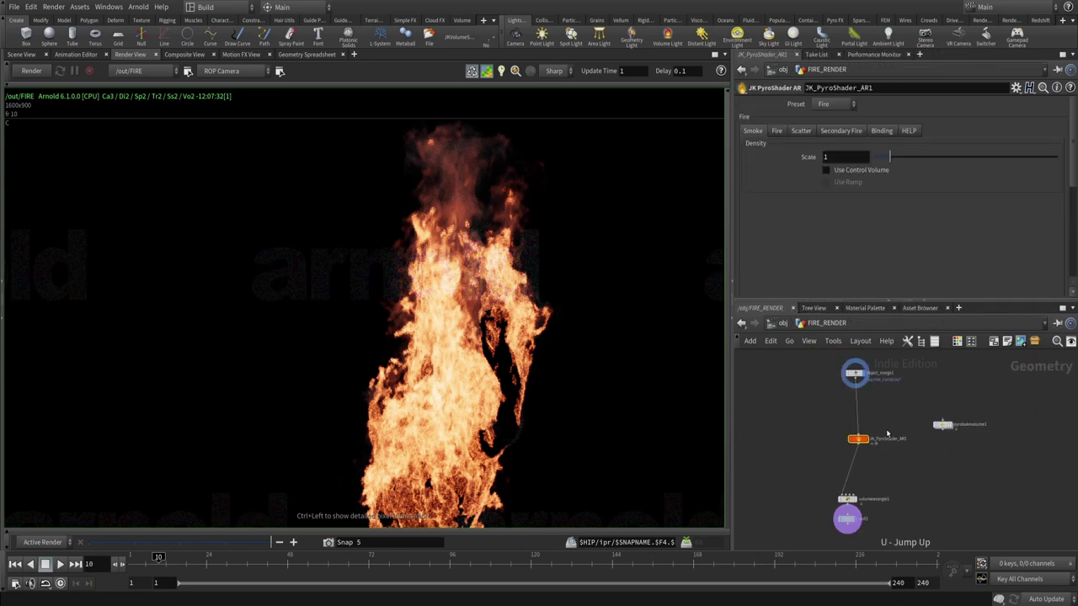
- Line JK_PyroShader_AR1 up above volumewrangle1, check pyrobakevolume1, then reselect the shader
scroll(887, 433, "up", 3)
left_click_drag(847, 449, 829, 452)
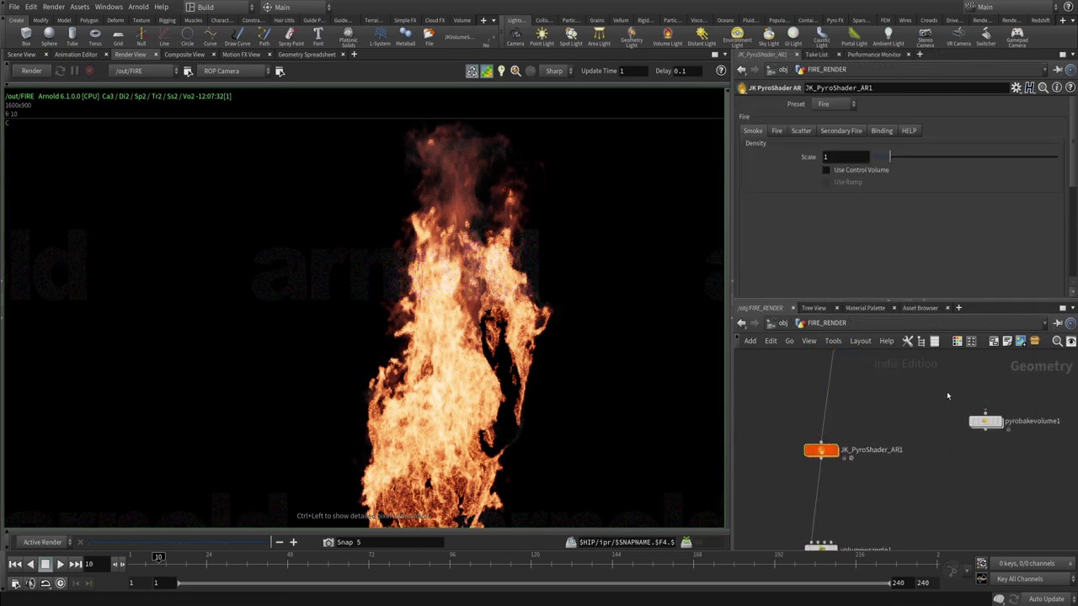
left_click(984, 422)
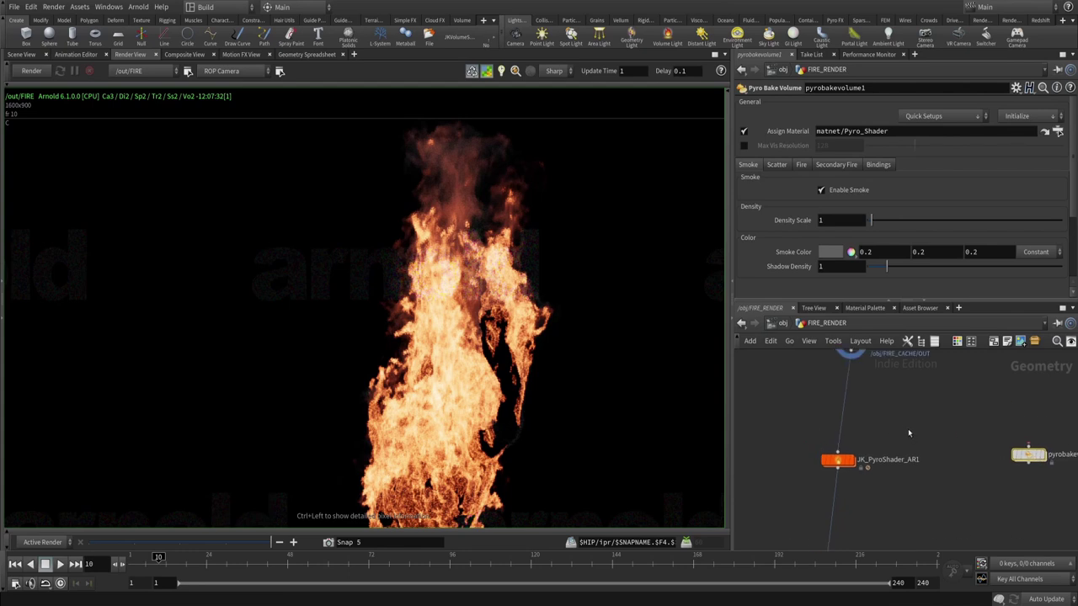
left_click(856, 464)
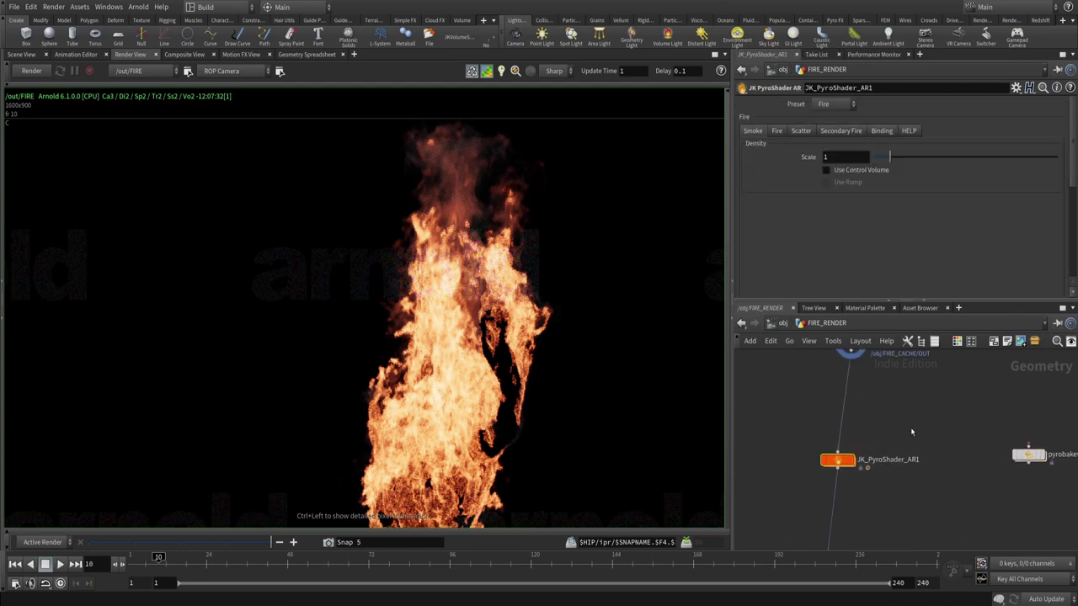
left_click_drag(846, 464, 853, 465)
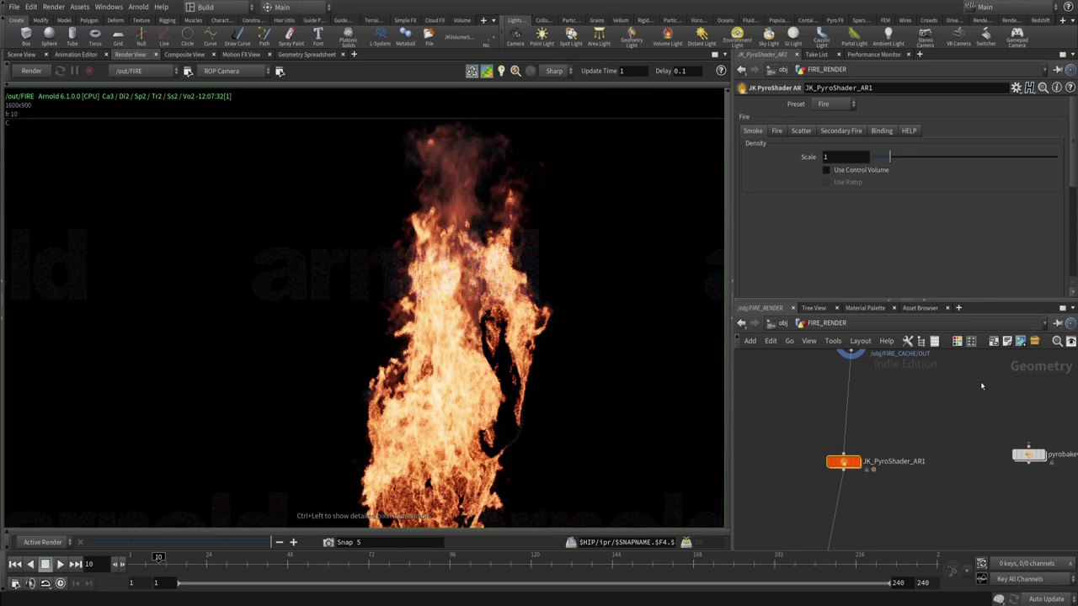
- Create an Arnold Material Builder in the /mat network and step inside it
left_click(779, 324)
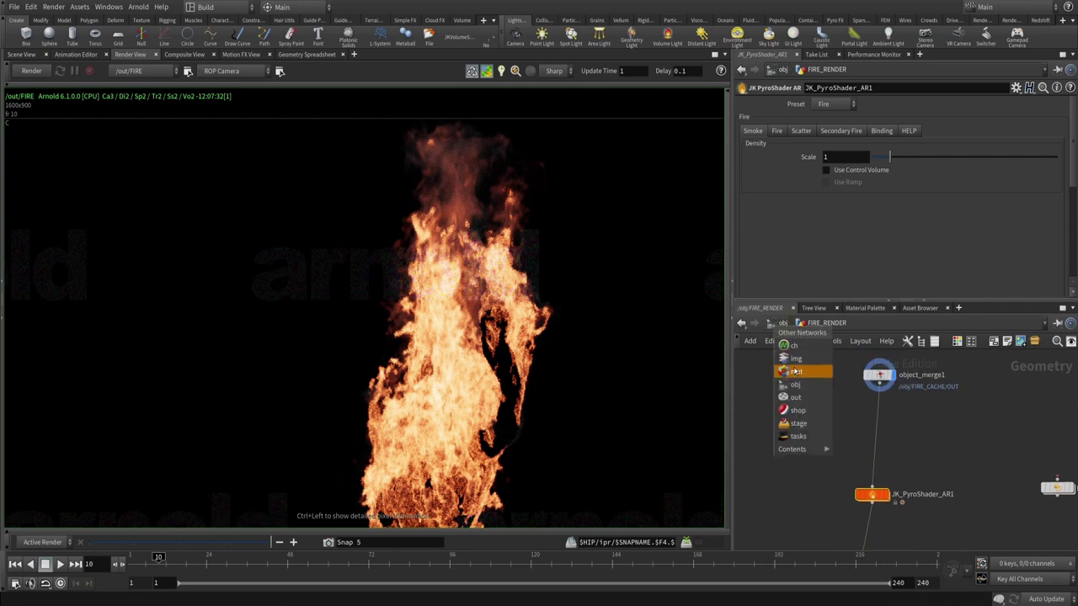
left_click(807, 368)
key("Tab")
type("arnold material")
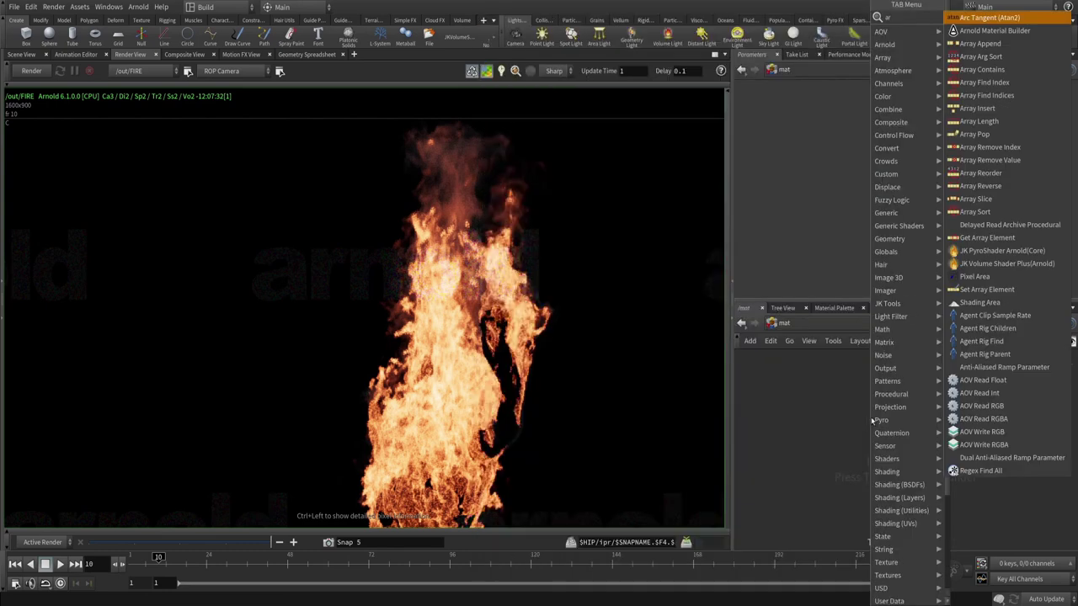
key("Return")
left_click(873, 420)
key("Return")
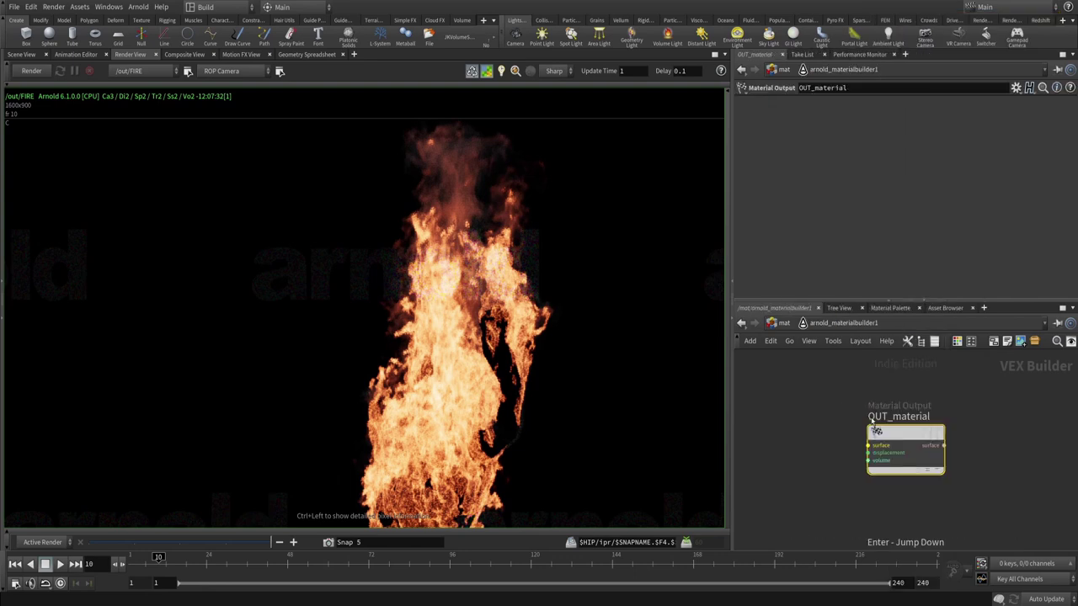
- Add a Standard Volume node and a JK PyroShader Arnold(Core) node
key("Tab")
type("volume")
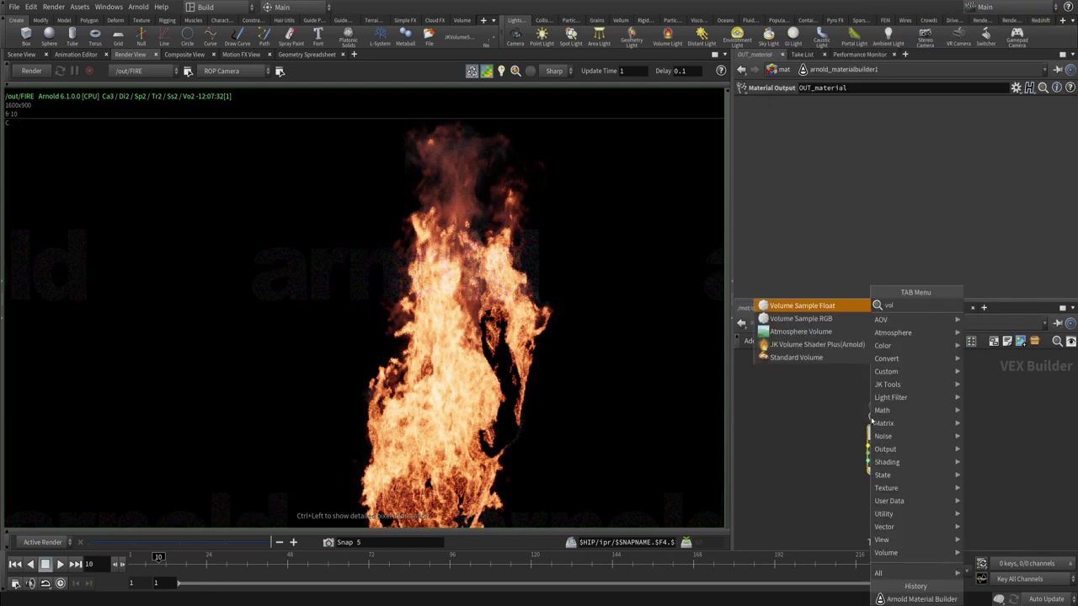
key("Down")
key("Down")
key("Down")
key("Down")
key("Return")
key("Tab")
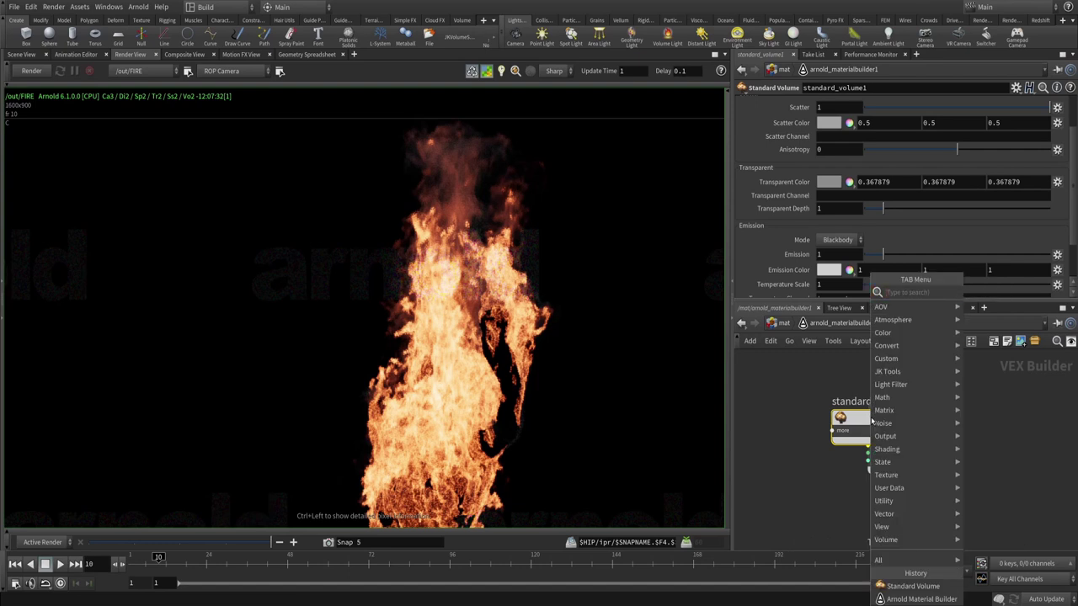
type("jk")
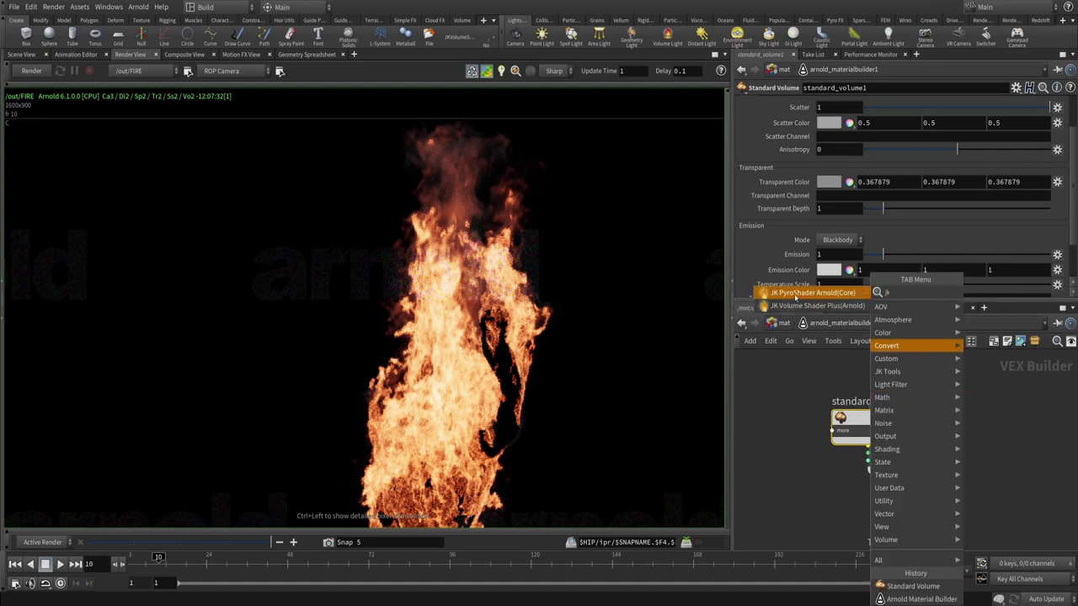
left_click(849, 298)
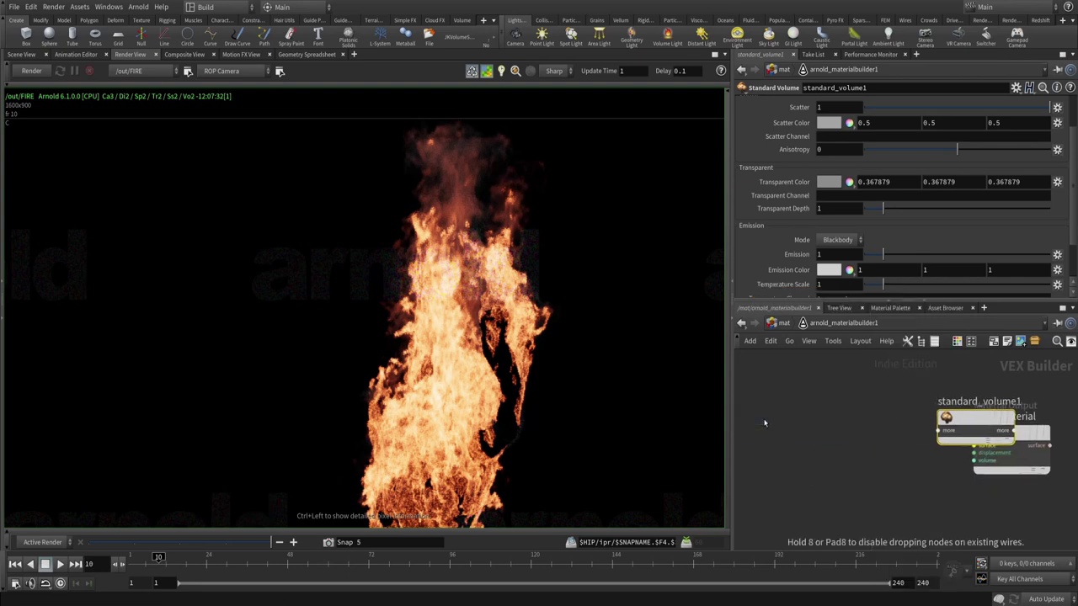
left_click(886, 451)
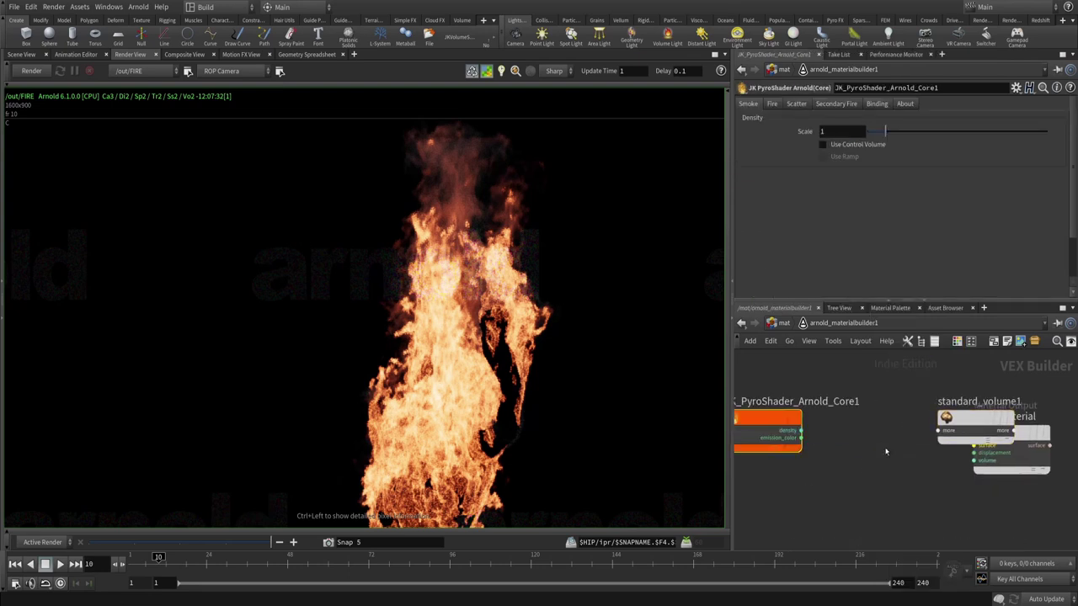
- Wire the PyroShader's density and emission_color outputs into the standard volume's density and emission colour
left_click(803, 431)
left_click(938, 430)
mouse_move(978, 458)
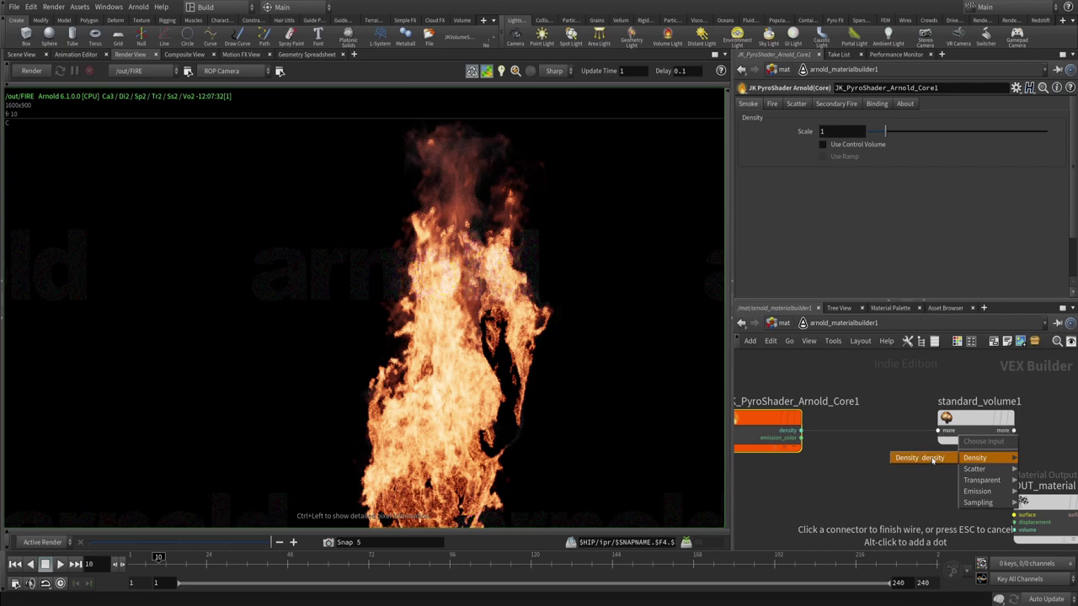
left_click(932, 458)
left_click(801, 438)
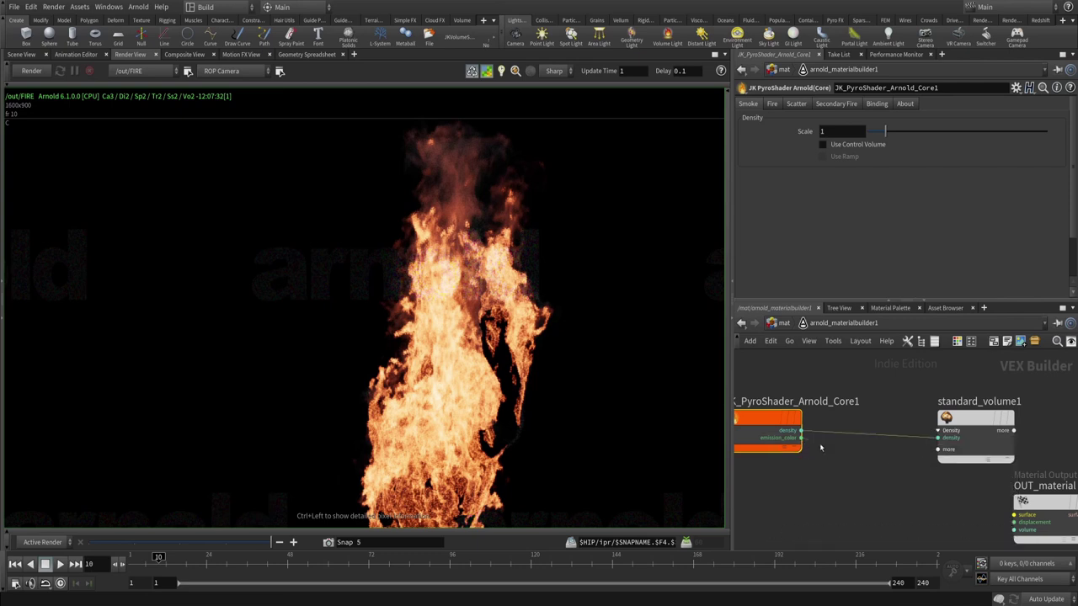
left_click(944, 452)
mouse_move(968, 498)
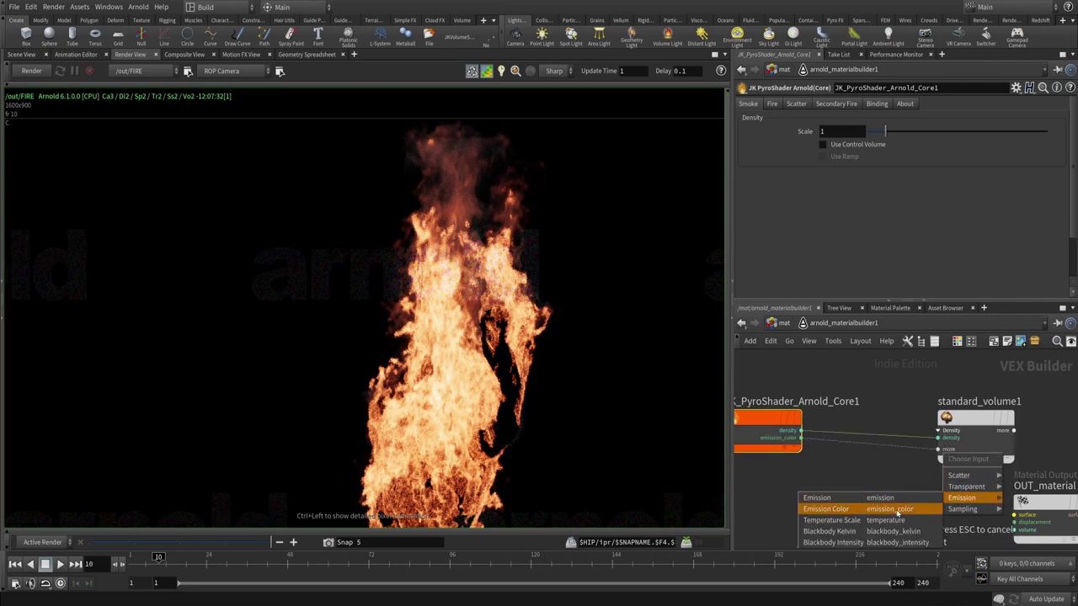
left_click(897, 509)
- Set standard_volume1's Emission Mode to Channel, reading the density channel
left_click(977, 421)
scroll(807, 223, "down", 2)
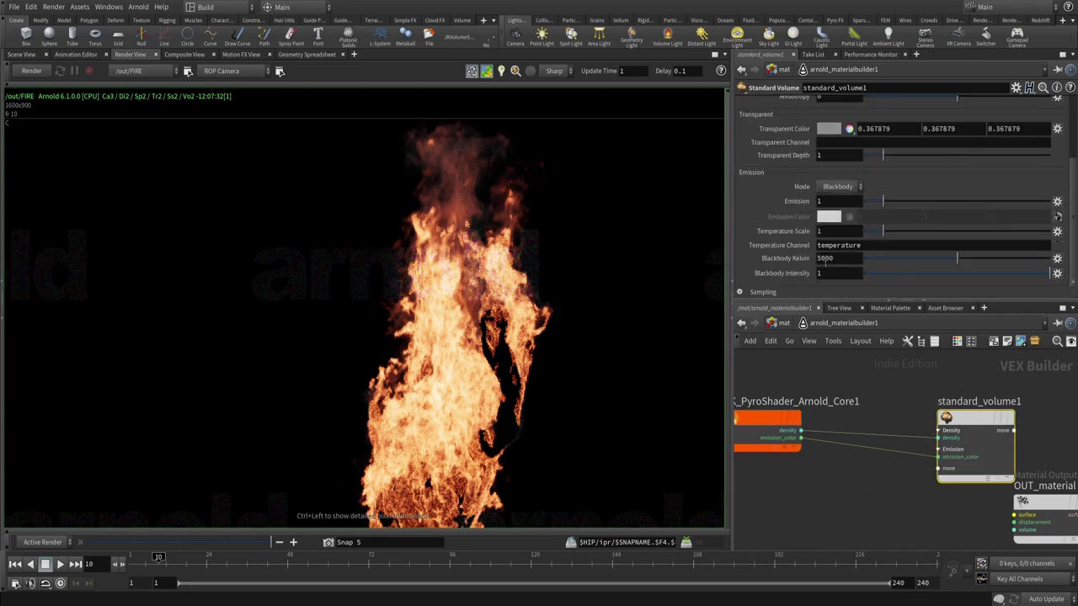
left_click(838, 187)
left_click(836, 224)
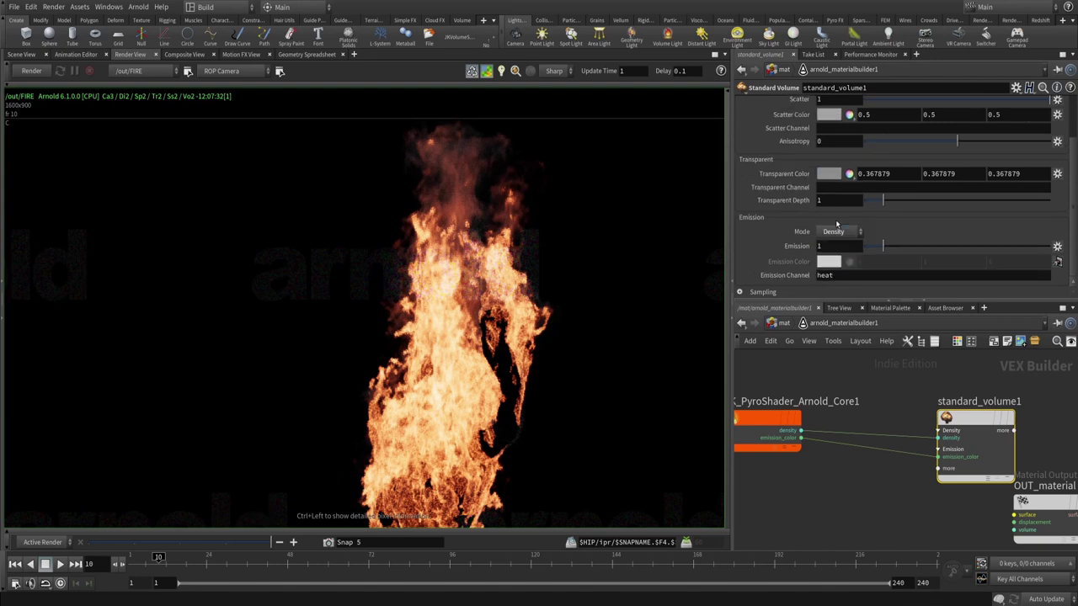
left_click(833, 232)
left_click(859, 282)
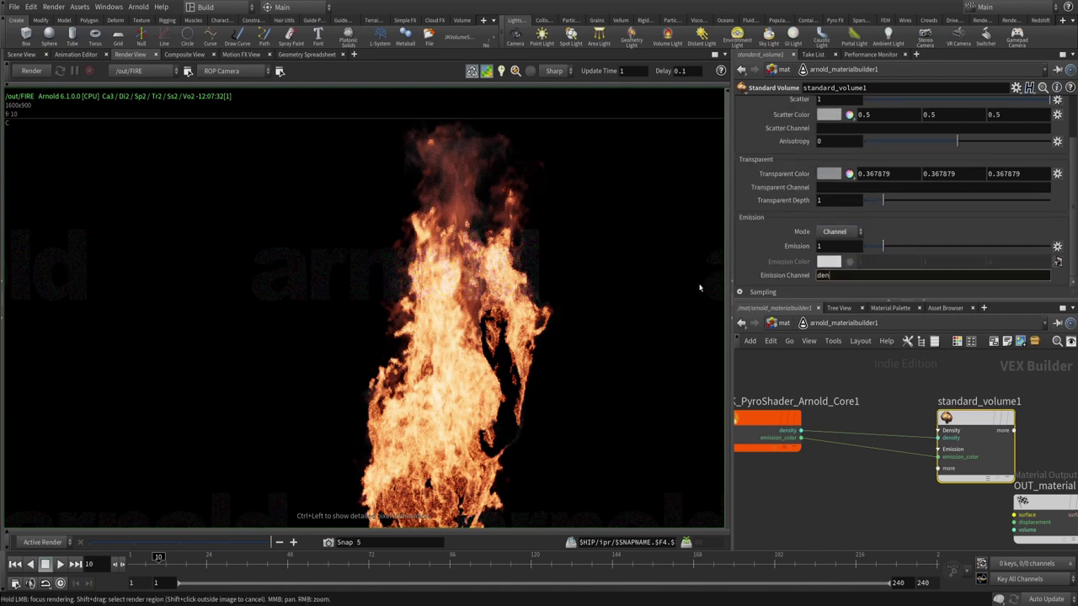
type("density")
key("Return")
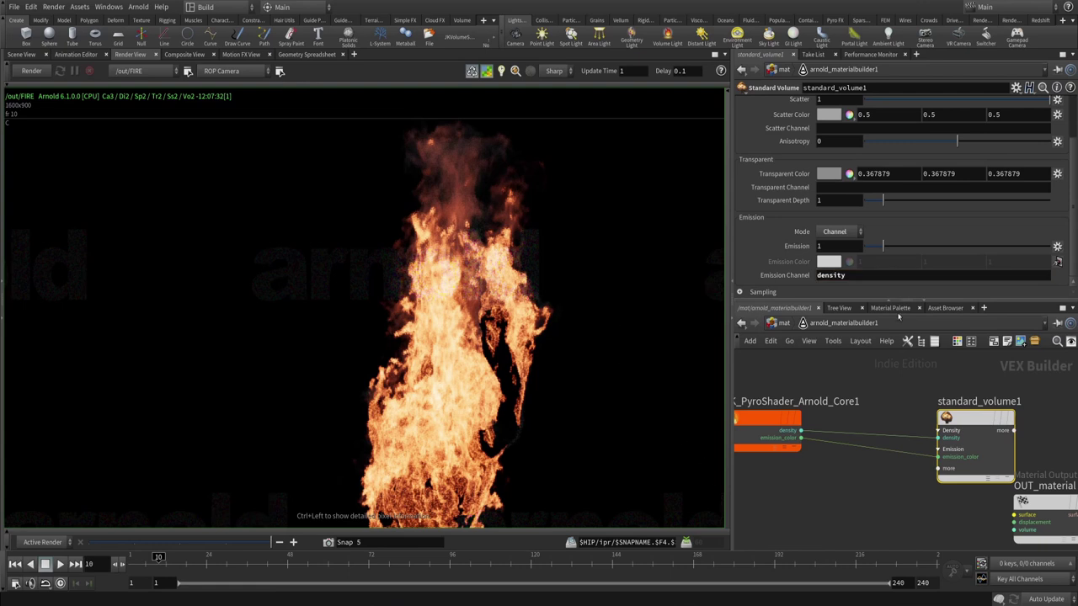
- Move the PyroShader node down and left in the material network
middle_click_drag(890, 516, 931, 502)
left_click(809, 417)
left_click_drag(809, 417, 765, 469)
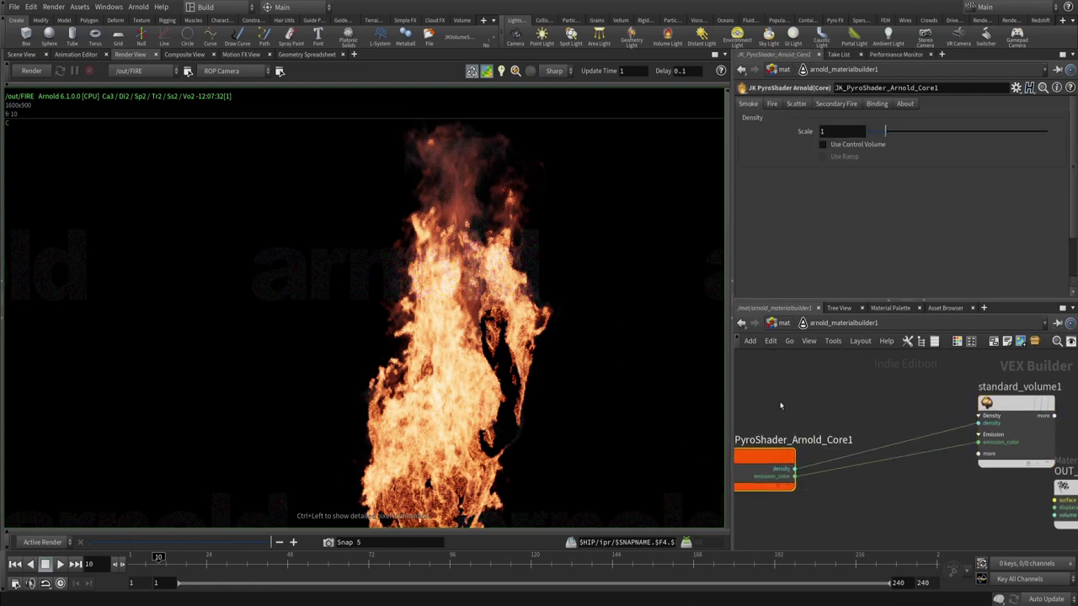
scroll(947, 472, "down", 3)
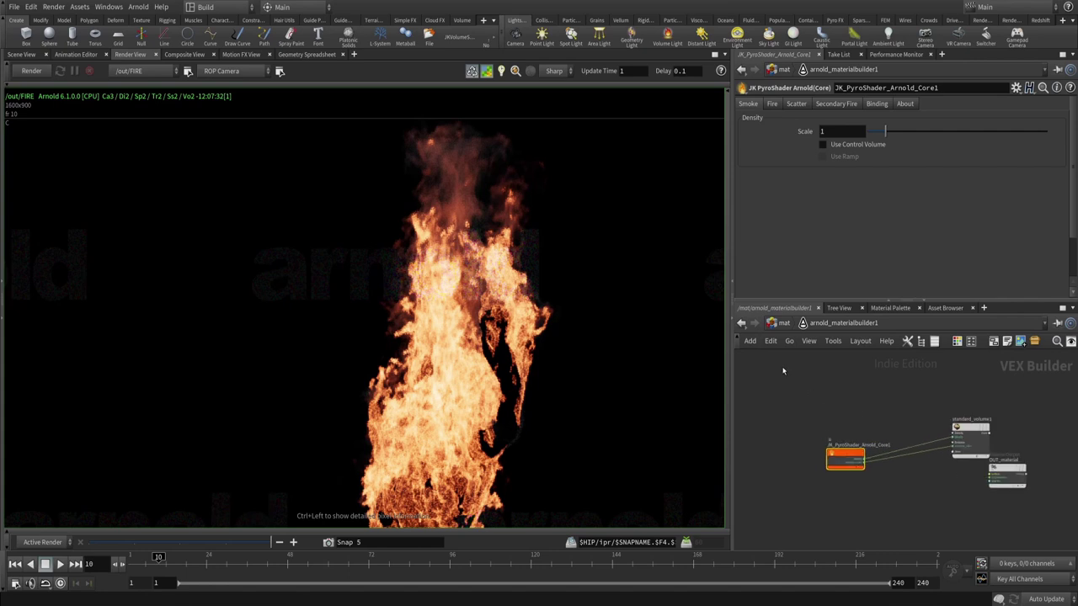
- Inside FIRE_CACHE, view pyrobakevolume1's node info to see which volumes it holds
left_click(789, 342)
left_click(800, 385)
scroll(898, 437, "down", 2)
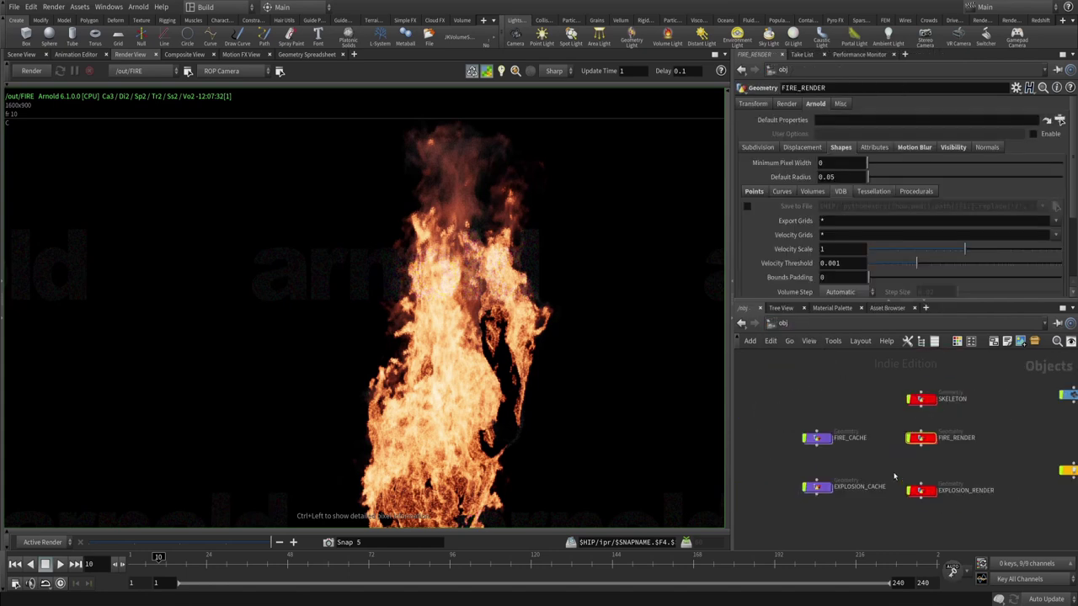
scroll(847, 447, "up", 3)
double_click(779, 422)
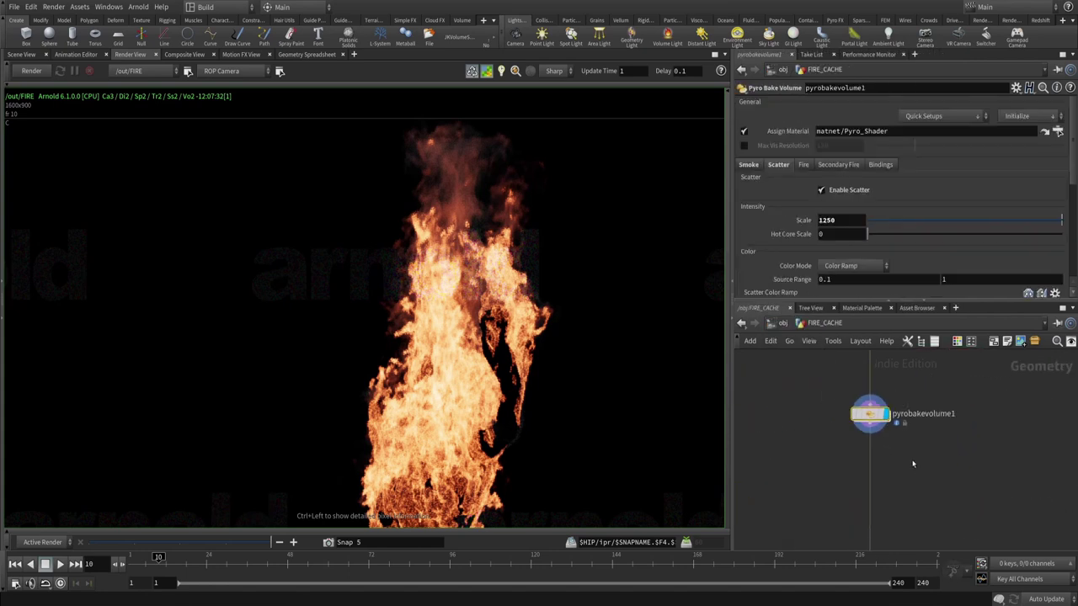
scroll(906, 474, "up", 2)
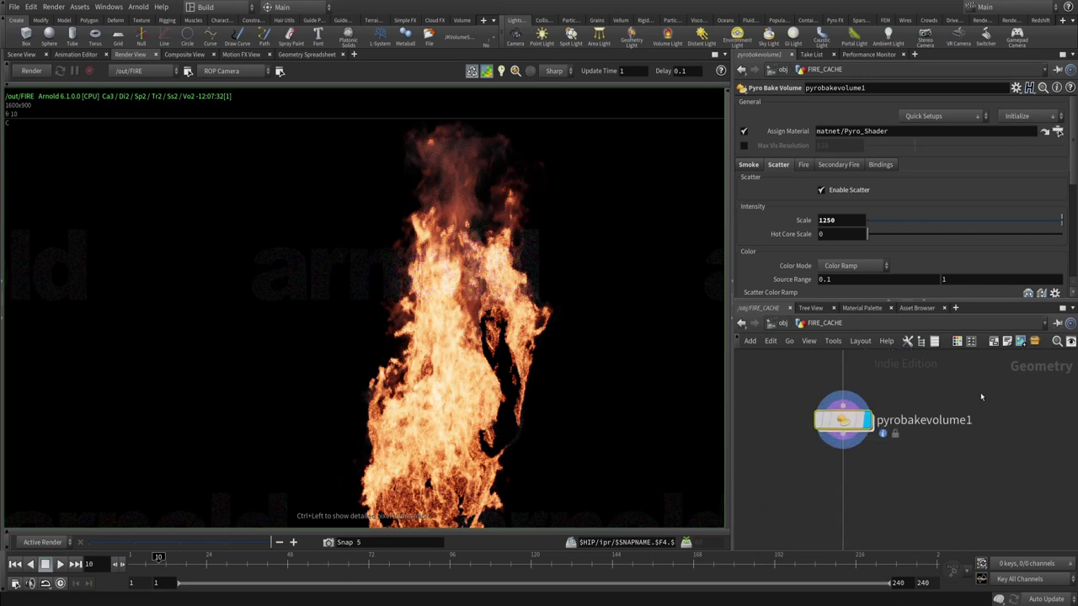
middle_click(845, 424)
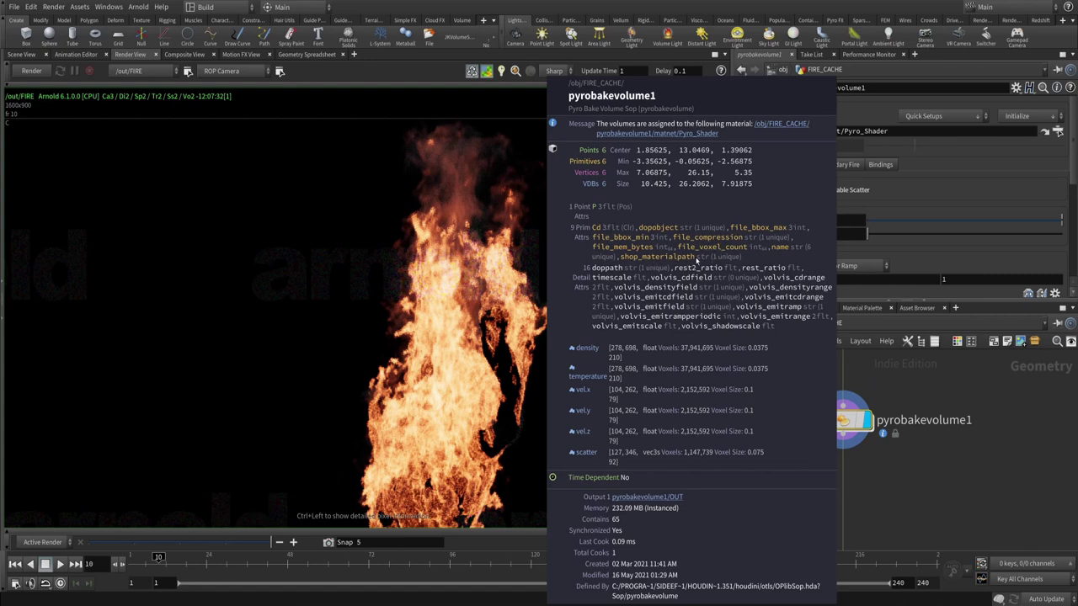
- Go up to /obj and enter the FIRE_RENDER network
key("u")
double_click(964, 413)
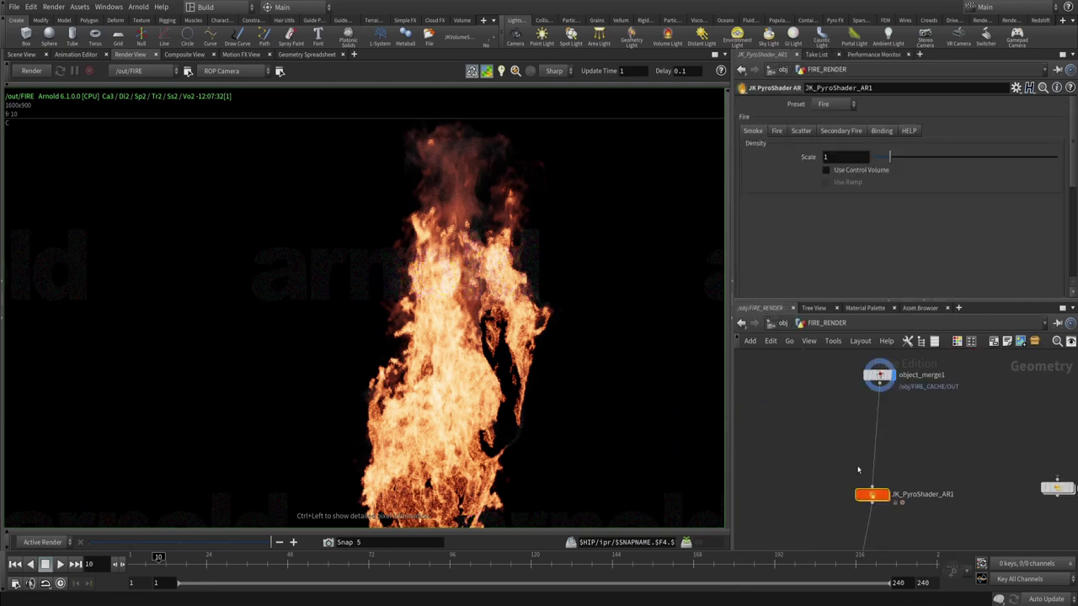
scroll(859, 470, "down", 3)
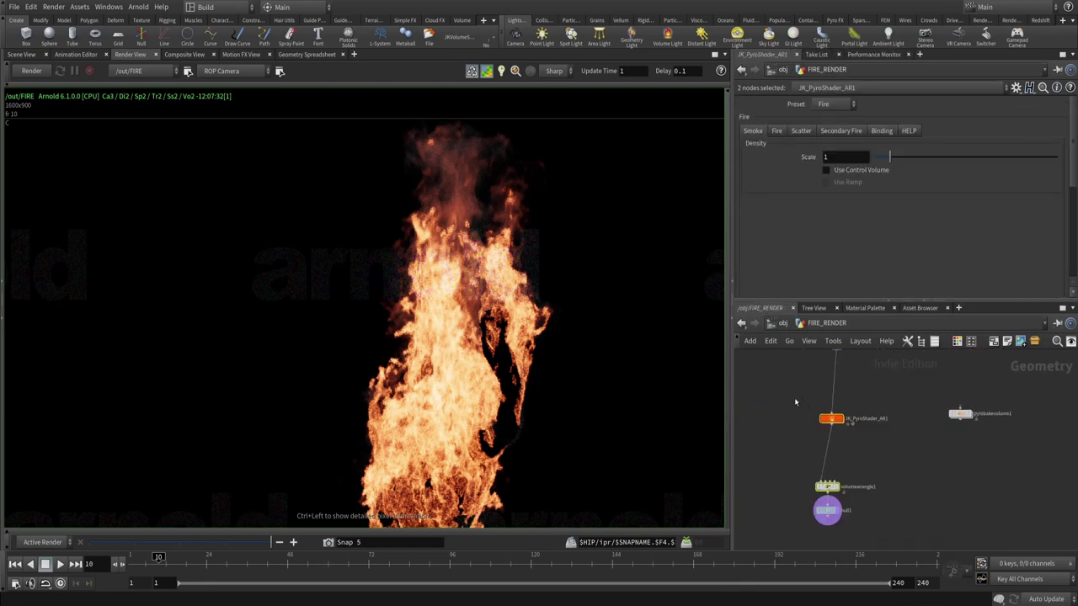
scroll(834, 434, "up", 3)
scroll(919, 463, "down", 3)
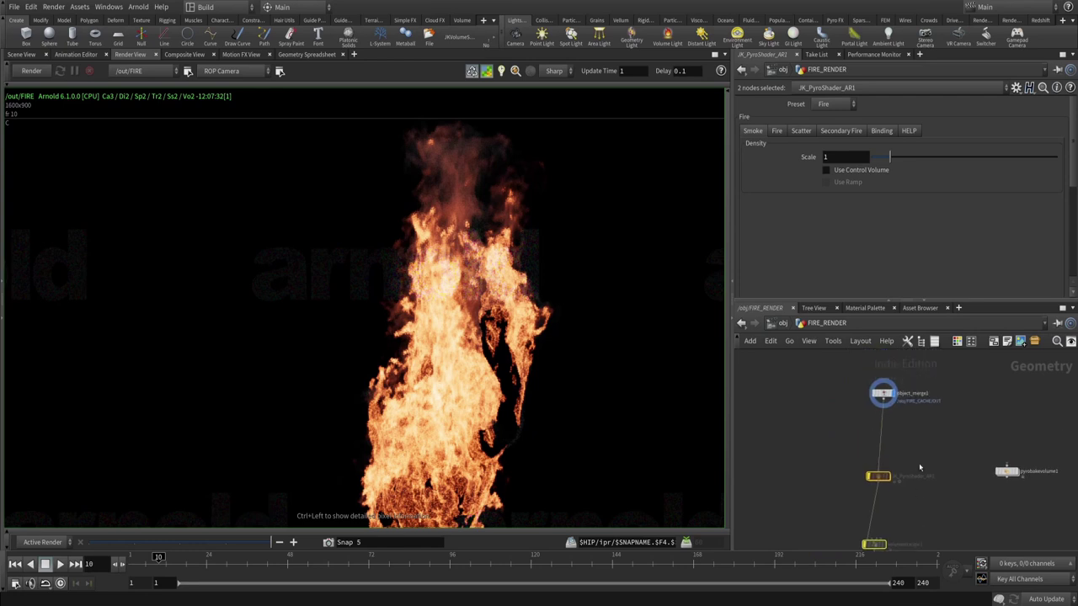
- Splice an Attribute Delete under object_merge1 that removes the Material primitive attribute
key("Tab")
type("attr")
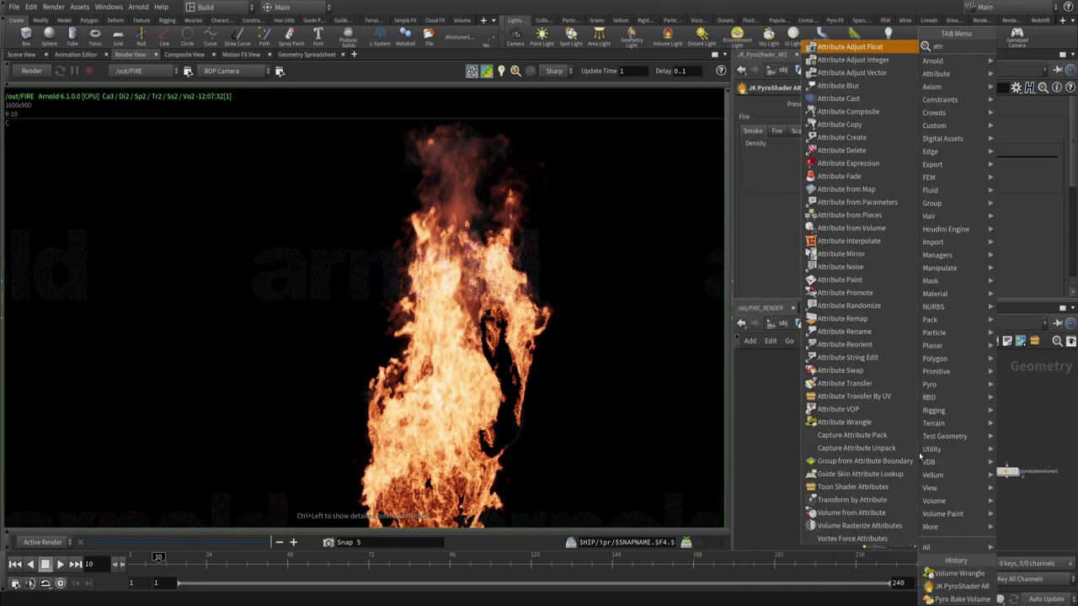
left_click(841, 150)
left_click(895, 456)
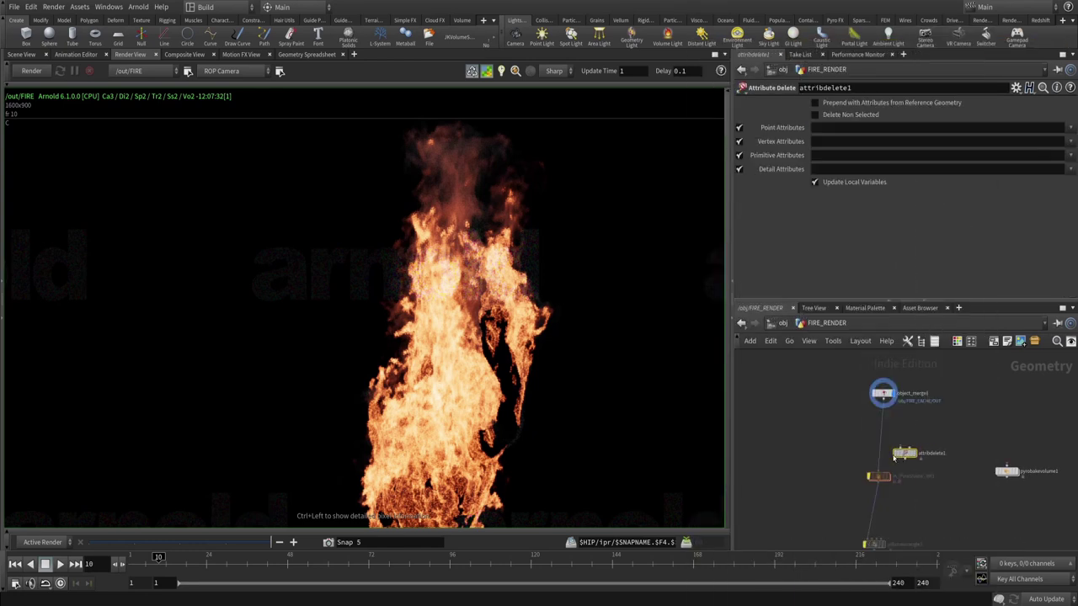
left_click_drag(894, 456, 880, 454)
left_click(1073, 155)
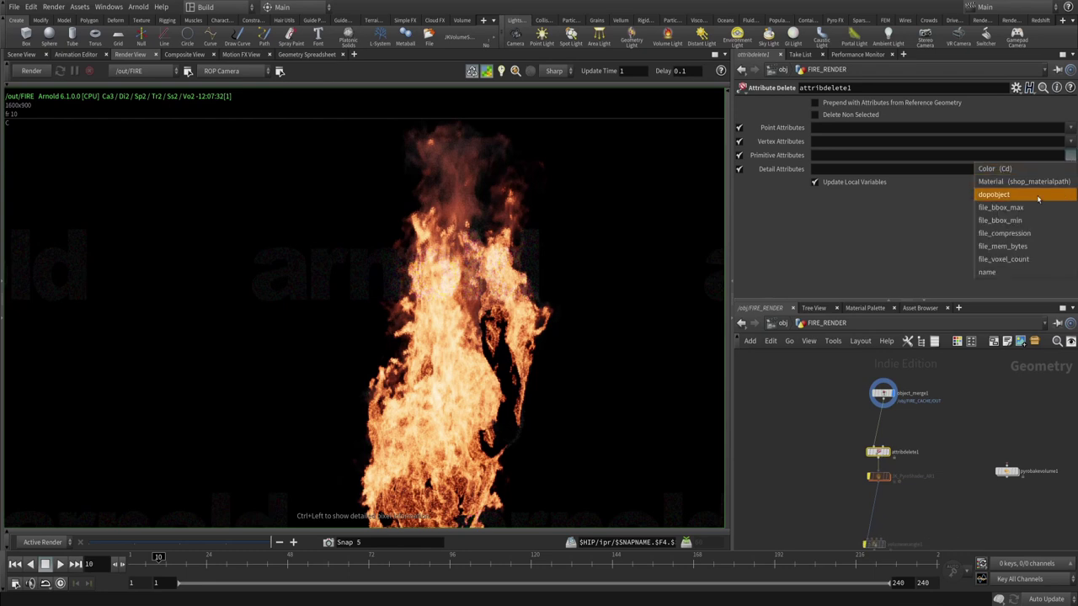
left_click(1024, 182)
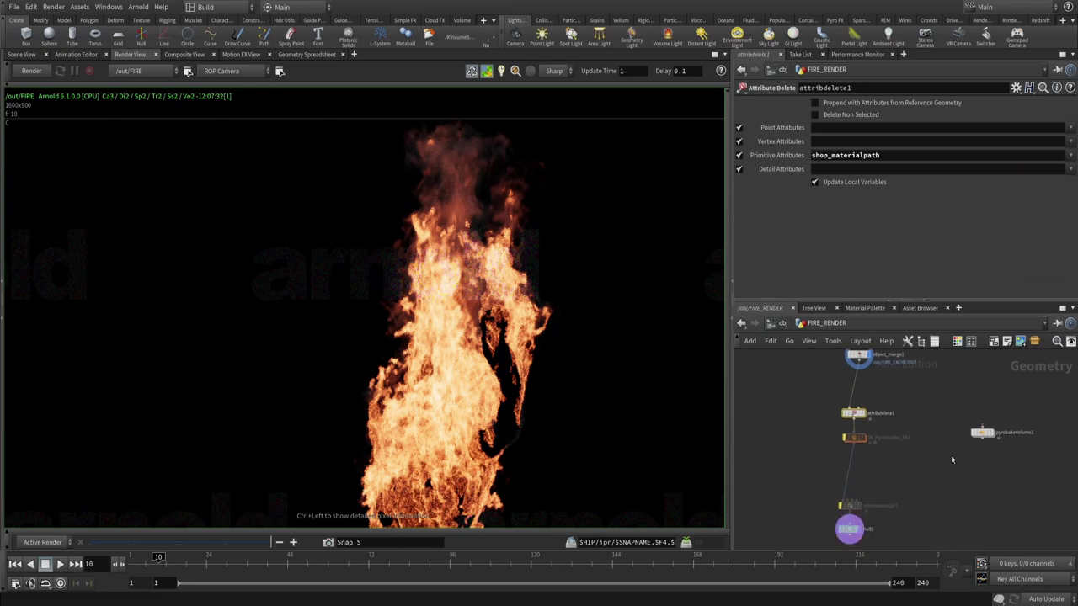
- Assign /mat/arnold_materialbuilder1 as FIRE_RENDER's render material
key("u")
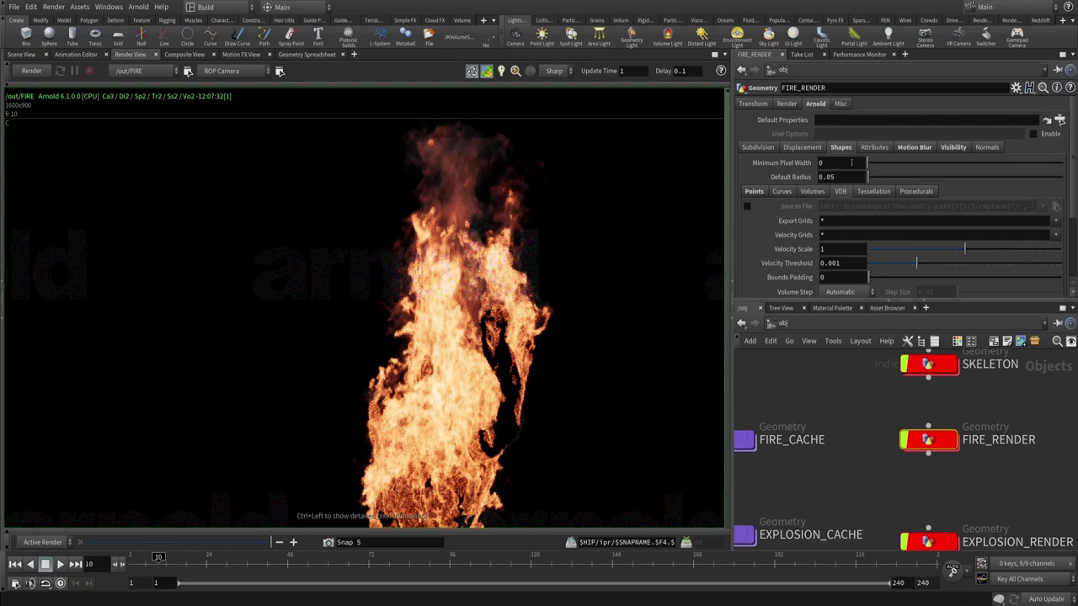
left_click(786, 104)
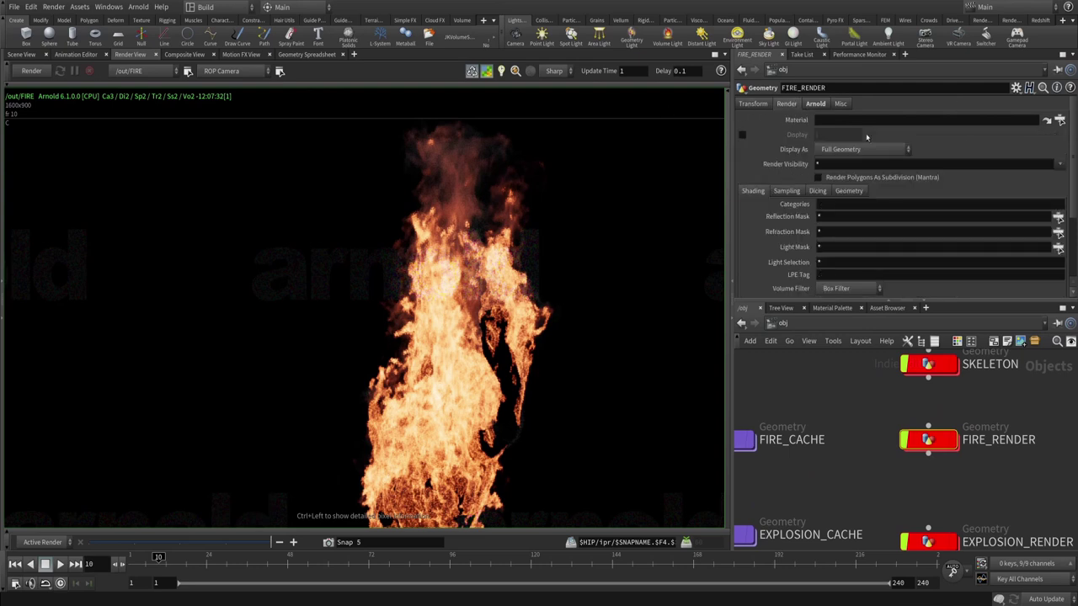
left_click(1048, 119)
left_click(949, 43)
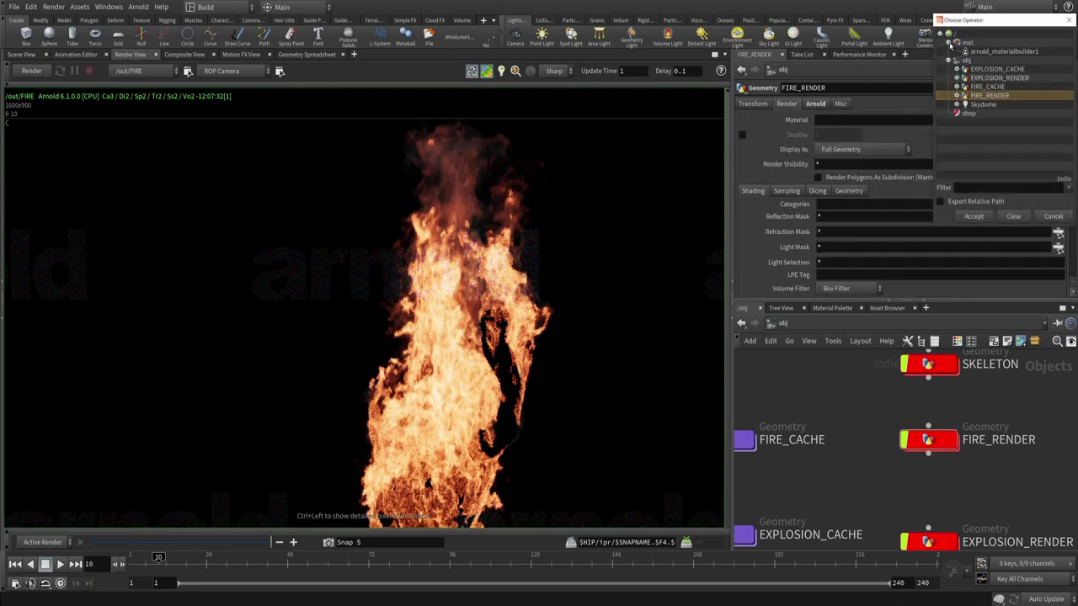
left_click(998, 51)
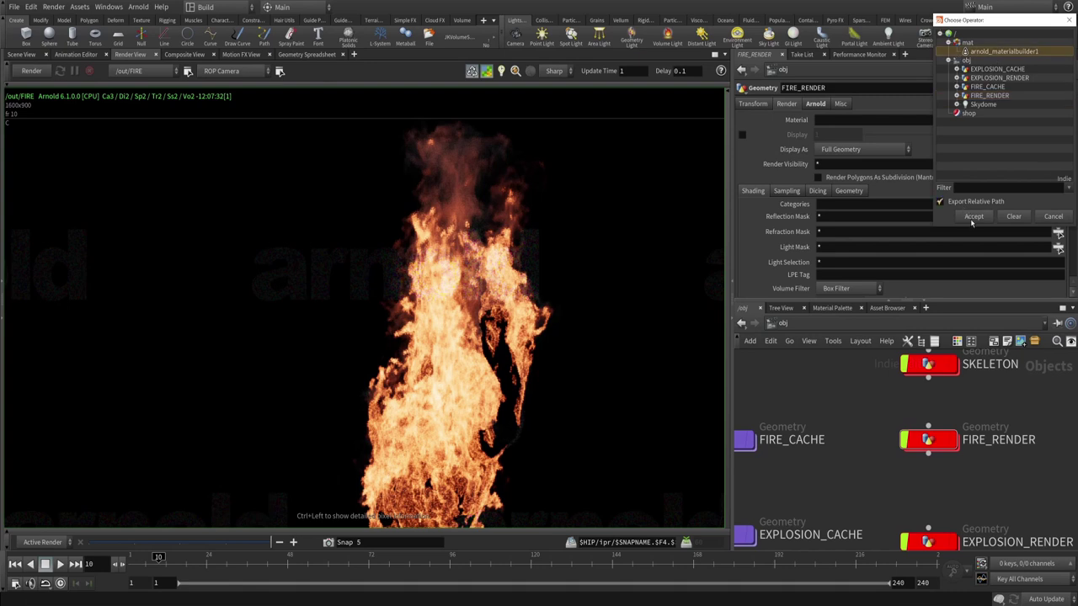
left_click(973, 216)
- Check the shop_materialpath entry inside FIRE_RENDER, then select FIRE_CACHE at object level
left_click(928, 440)
key("i")
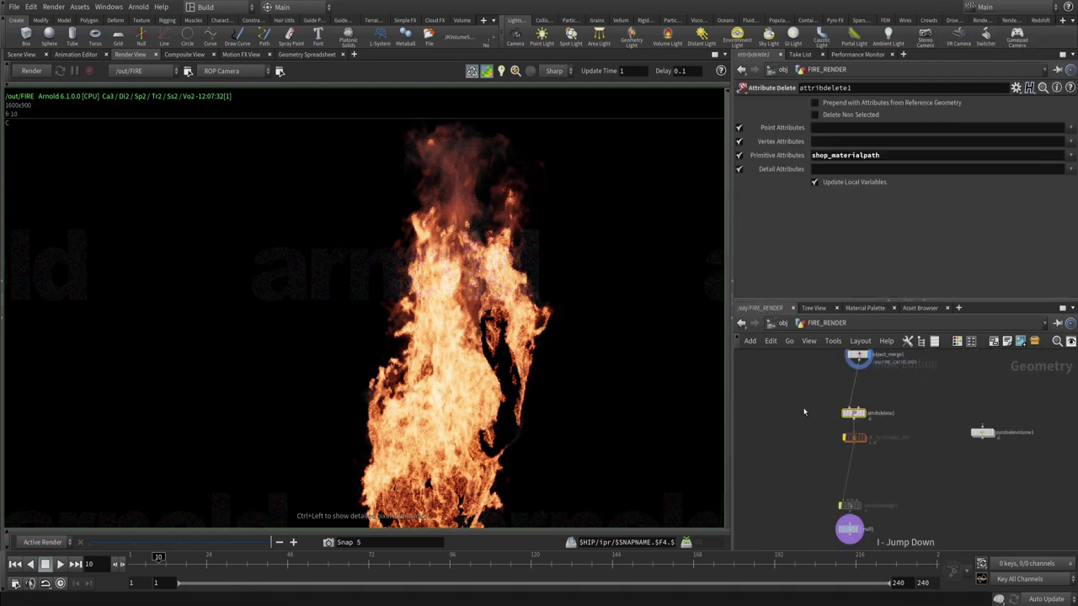
scroll(804, 412, "up", 4)
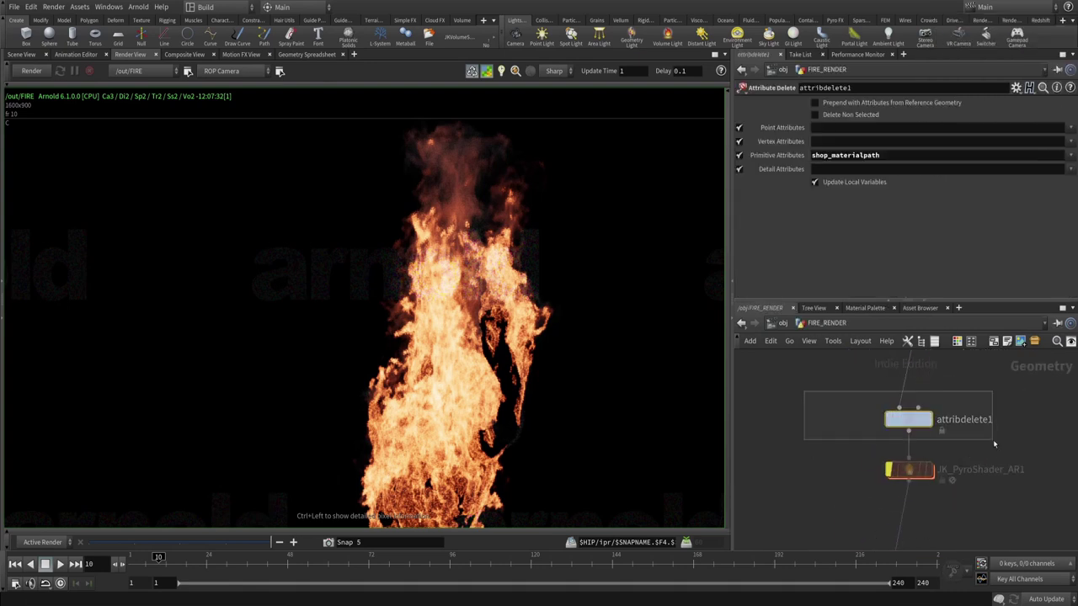
double_click(902, 159)
key("Return")
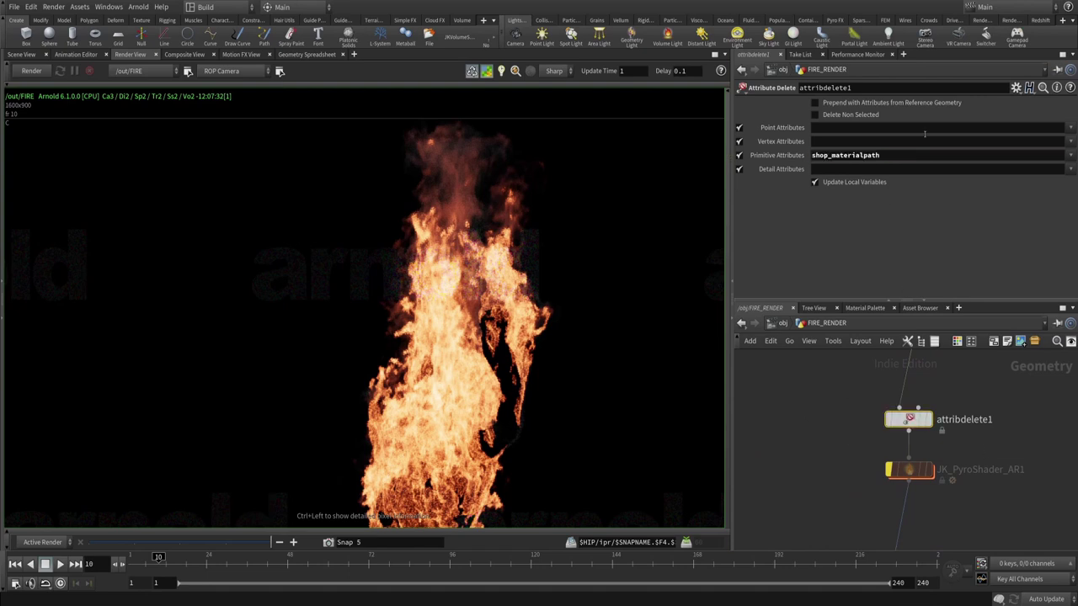
double_click(890, 154)
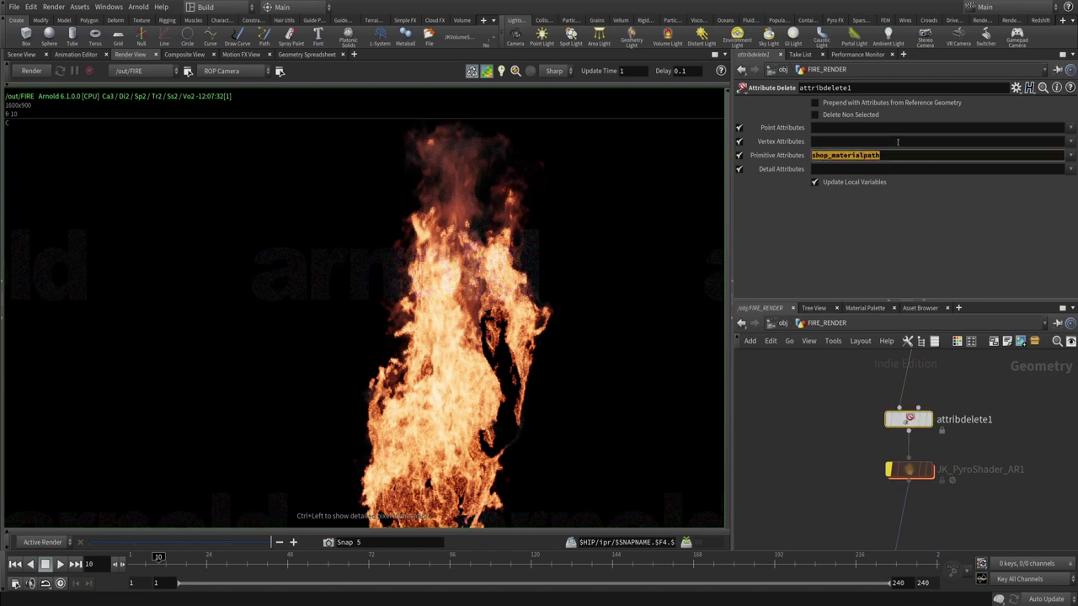
key("u")
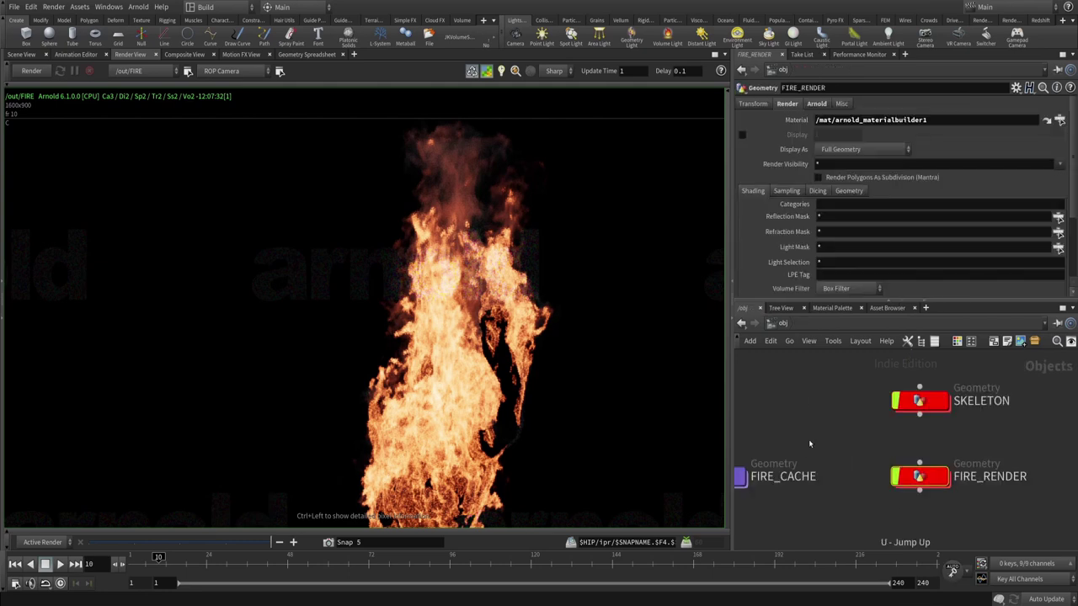
left_click(849, 444)
- Verify FIRE_RENDER's material path points to arnold_materialbuilder1
key("i")
key("u")
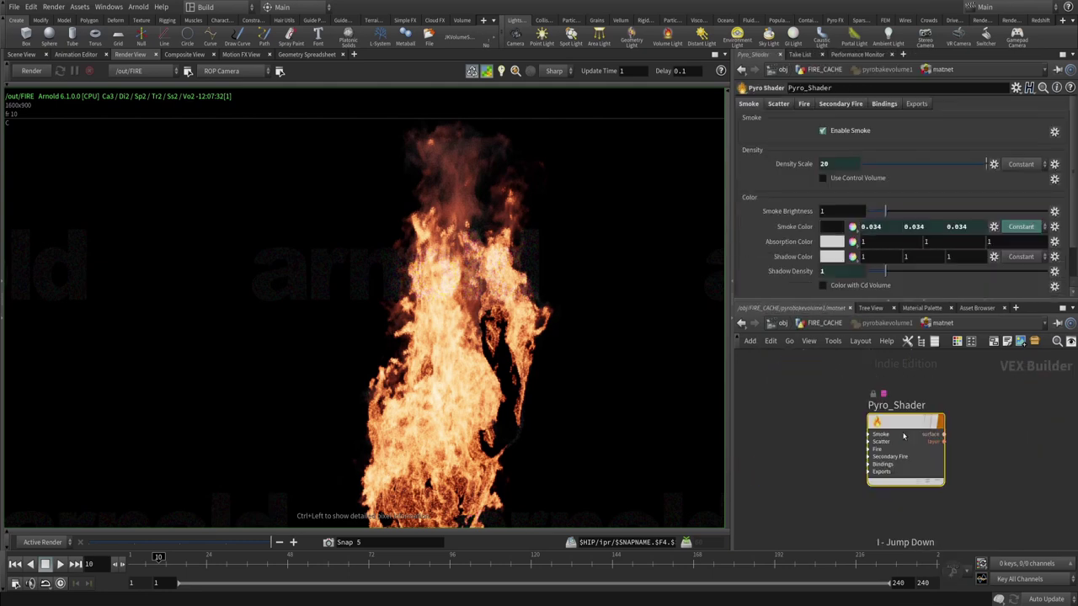
scroll(920, 407, "up", 3)
left_click(943, 450)
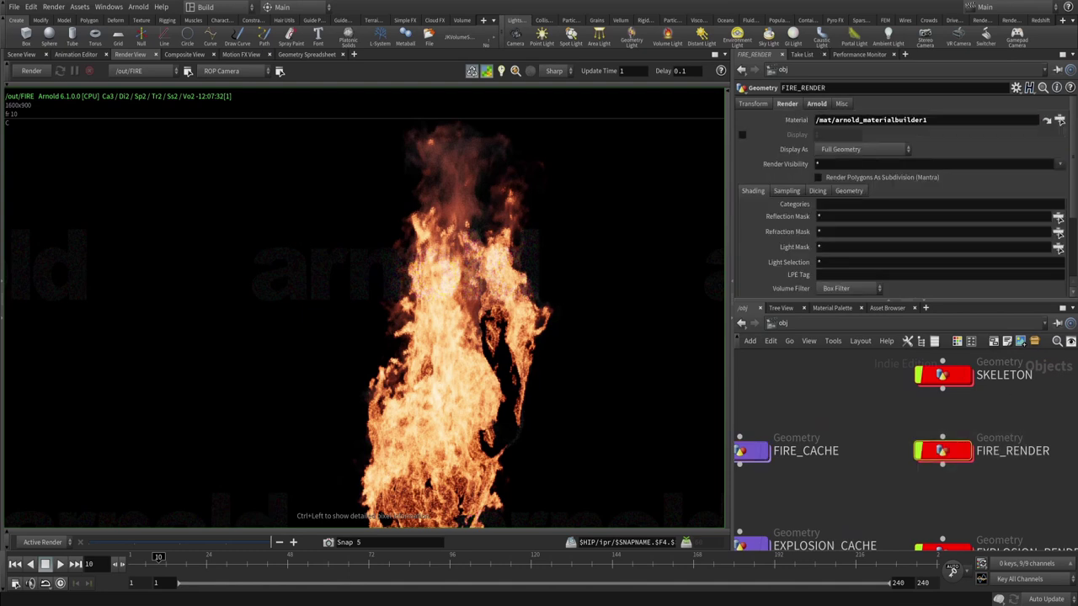
triple_click(998, 119)
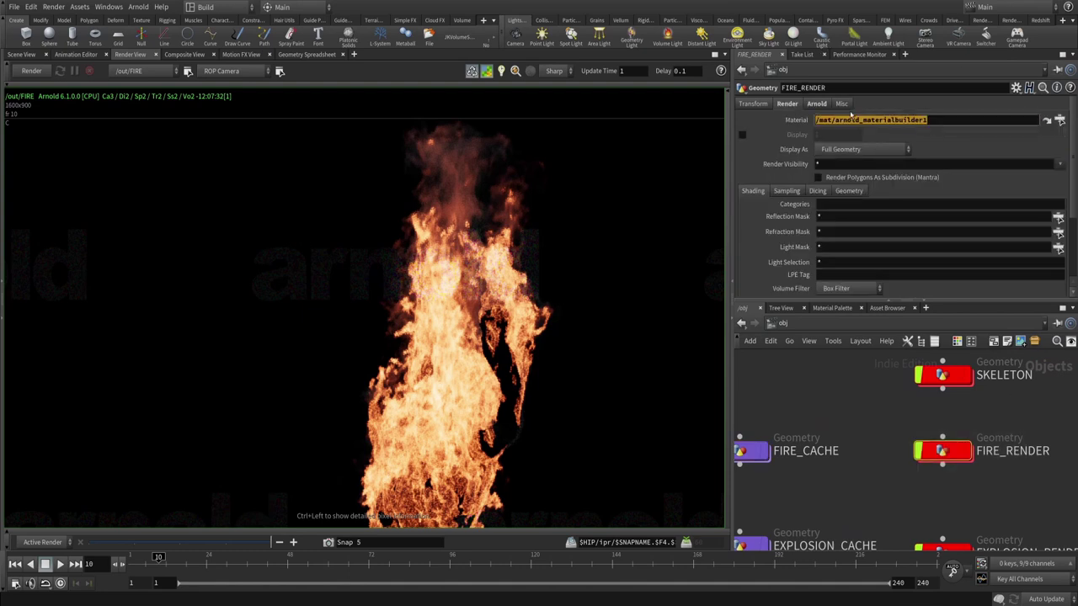
scroll(849, 463, "down", 3)
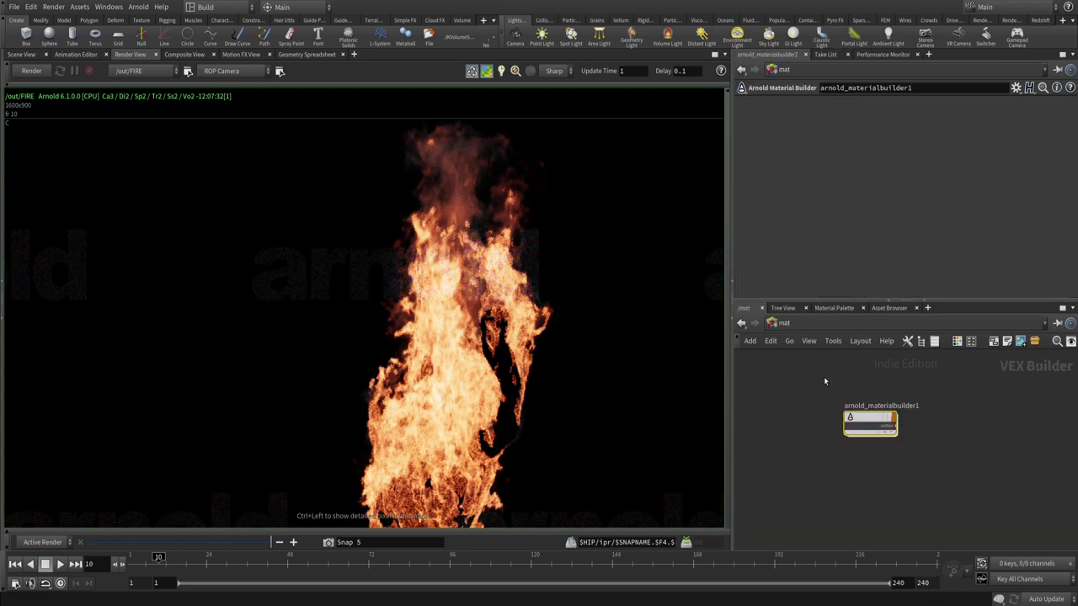
- Inside arnold_materialbuilder1, connect standard_volume1's volume output to OUT_material's volume input
double_click(870, 423)
scroll(944, 444, "up", 5)
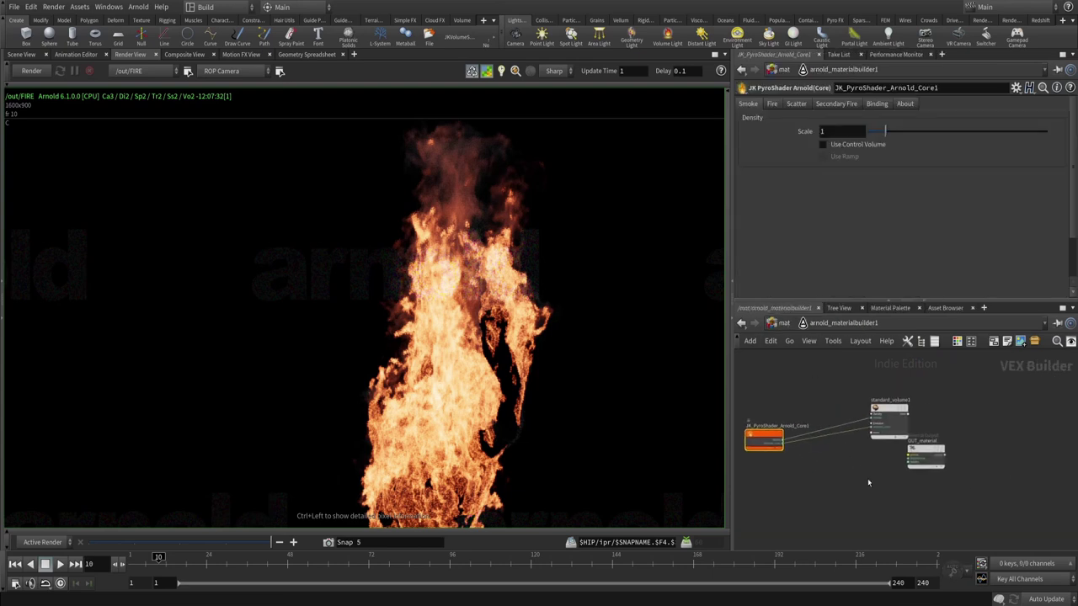
middle_click_drag(944, 444, 878, 520)
left_click_drag(838, 406, 977, 418)
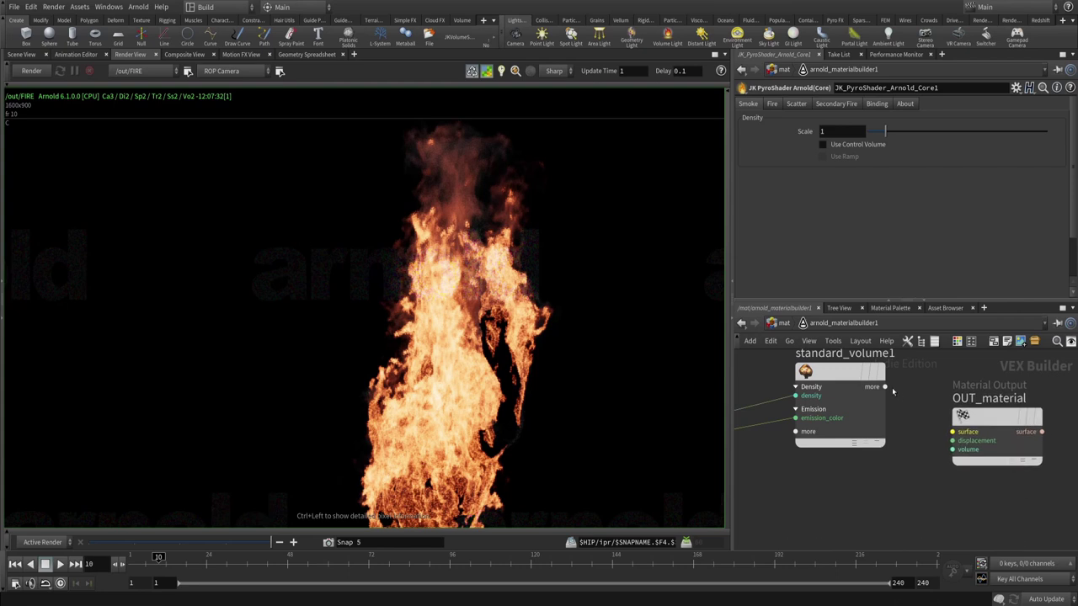
left_click(884, 387)
left_click(896, 409)
left_click(952, 448)
- Review JK_PyroShader_Arnold_Core1's Fire settings, with fire still disabled
scroll(898, 444, "down", 3)
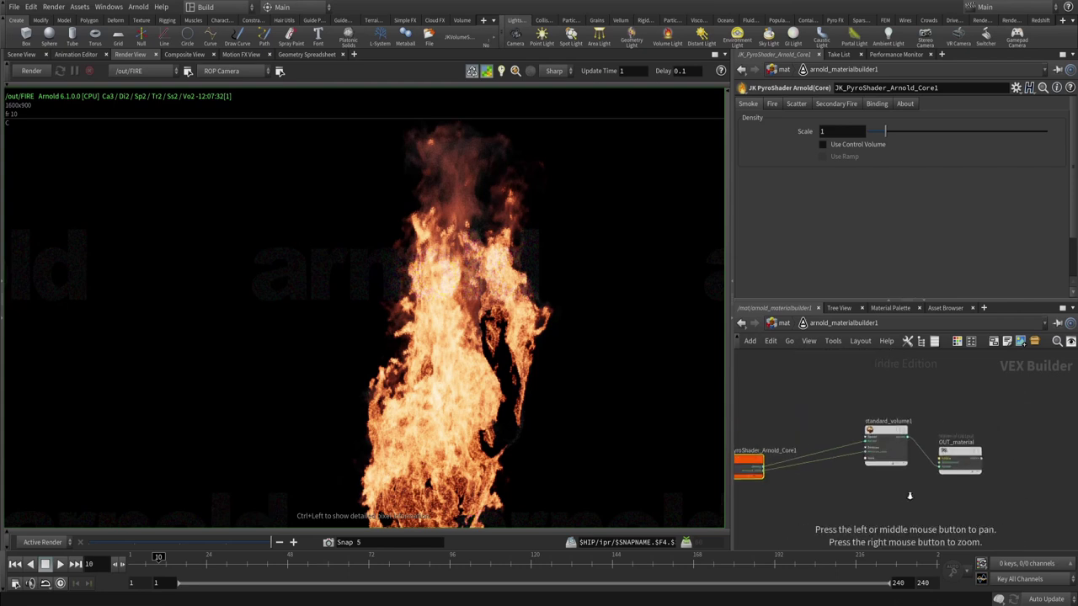
left_click(771, 105)
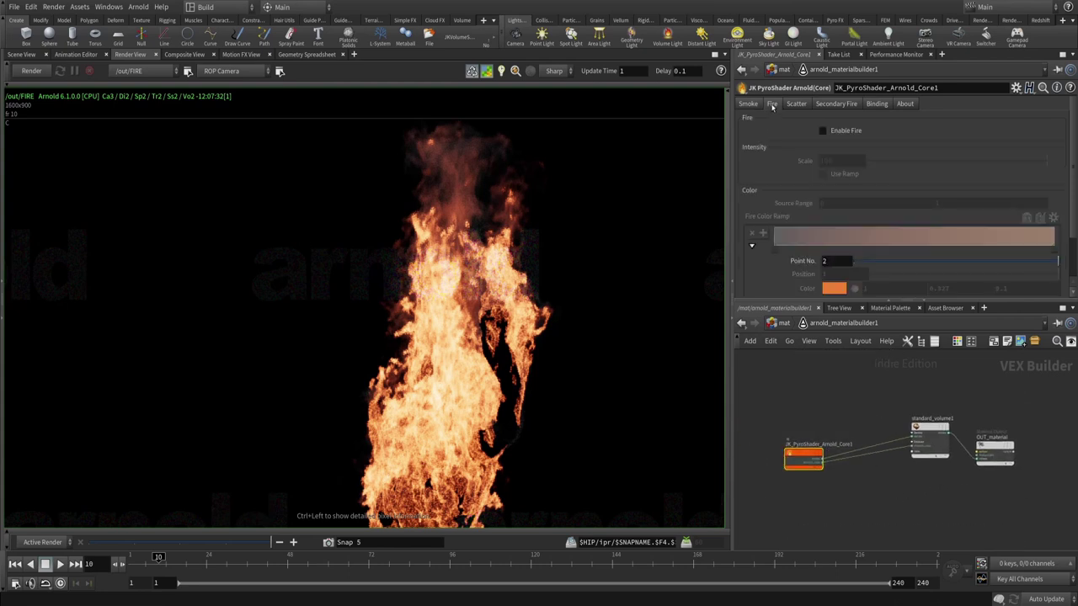
middle_click_drag(797, 385, 829, 386)
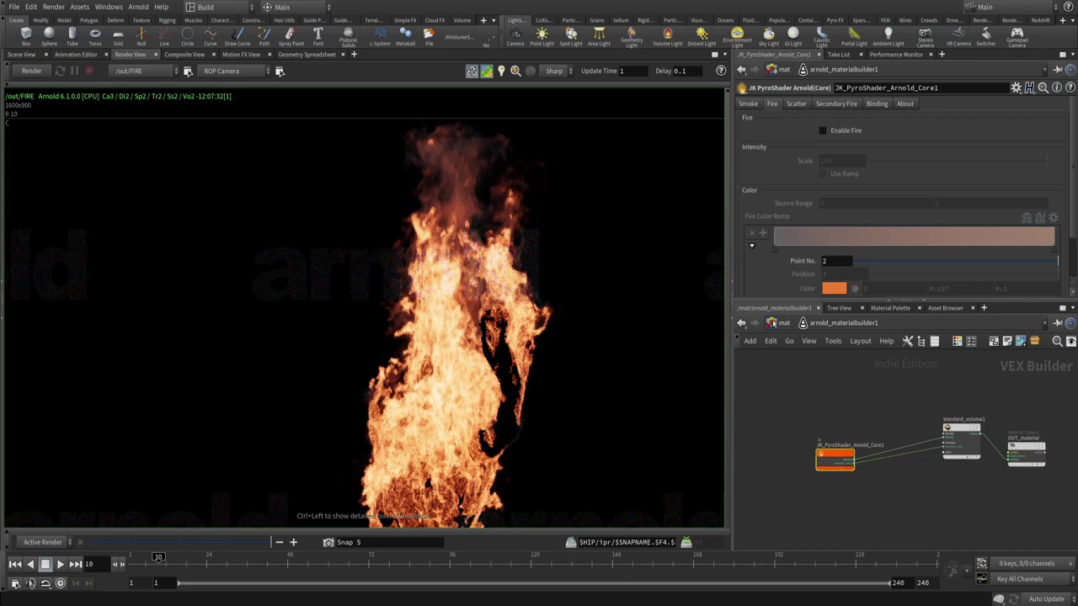
- Open the RENDERMAN.hiplc scene from the PROJECTS folder via File > Open
key("u")
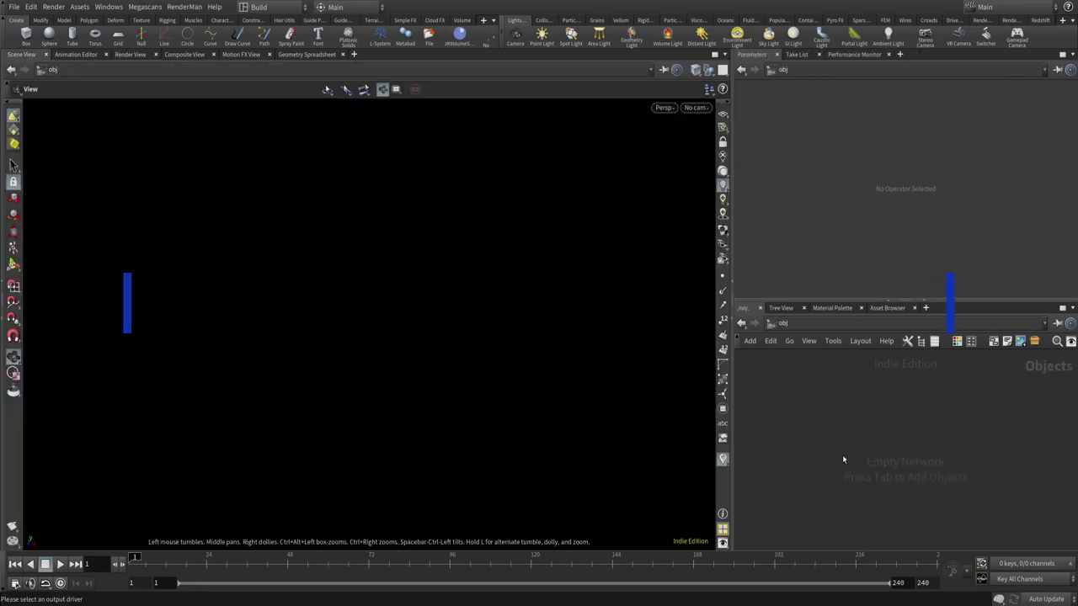
left_click(13, 7)
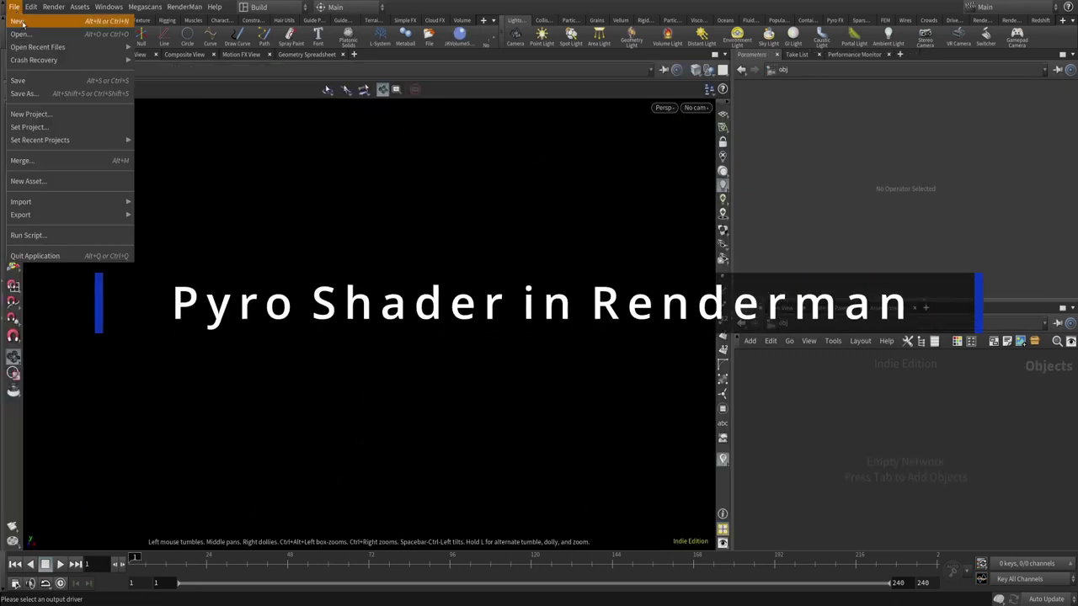
left_click(34, 32)
left_click(160, 95)
left_click(159, 106)
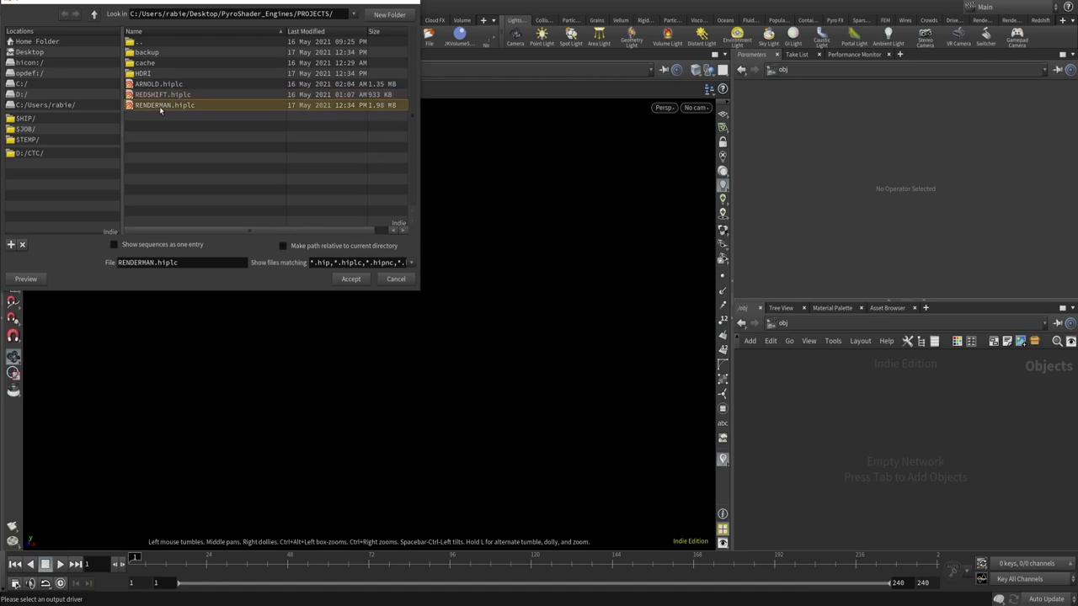
double_click(159, 106)
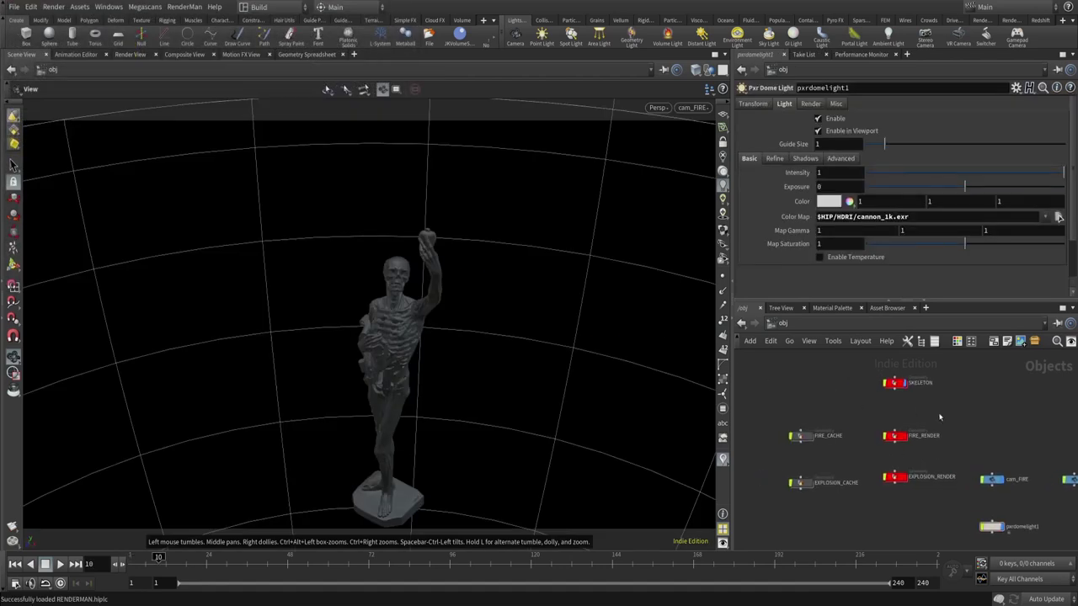
- Select the FIRE_CACHE object and enter its network
scroll(832, 420, "down", 3)
left_click_drag(1044, 522, 789, 457)
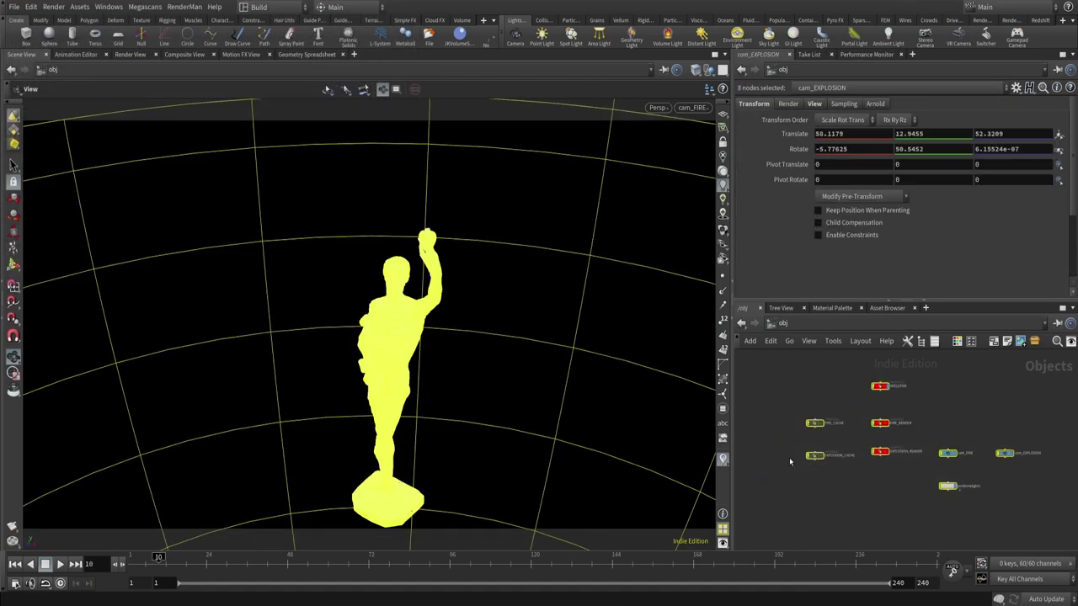
scroll(789, 457, "up", 4)
left_click(832, 385)
left_click_drag(780, 377, 874, 525)
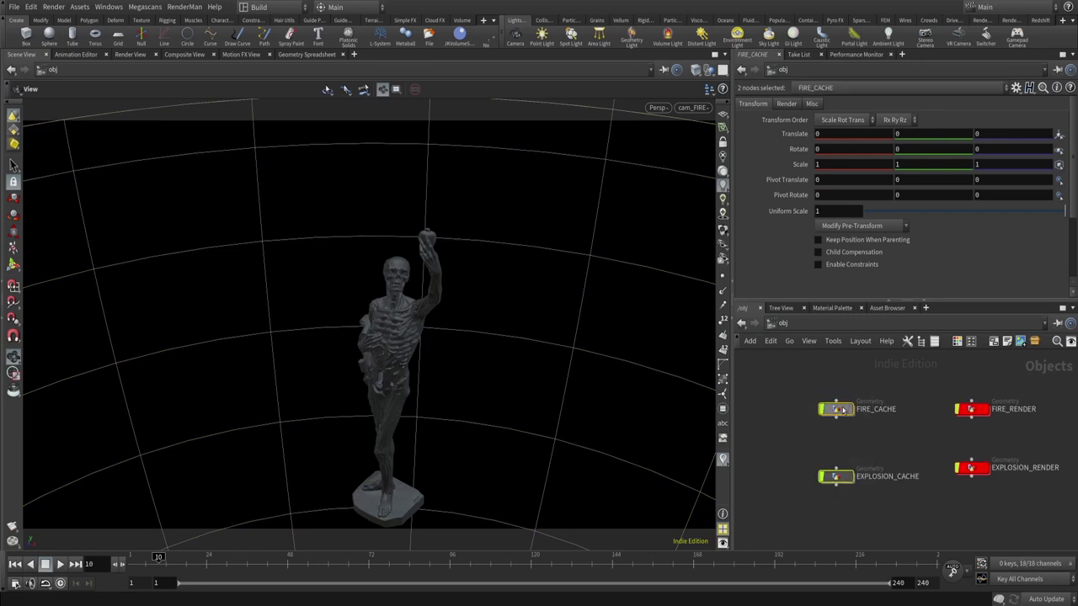
left_click(837, 409)
double_click(843, 410)
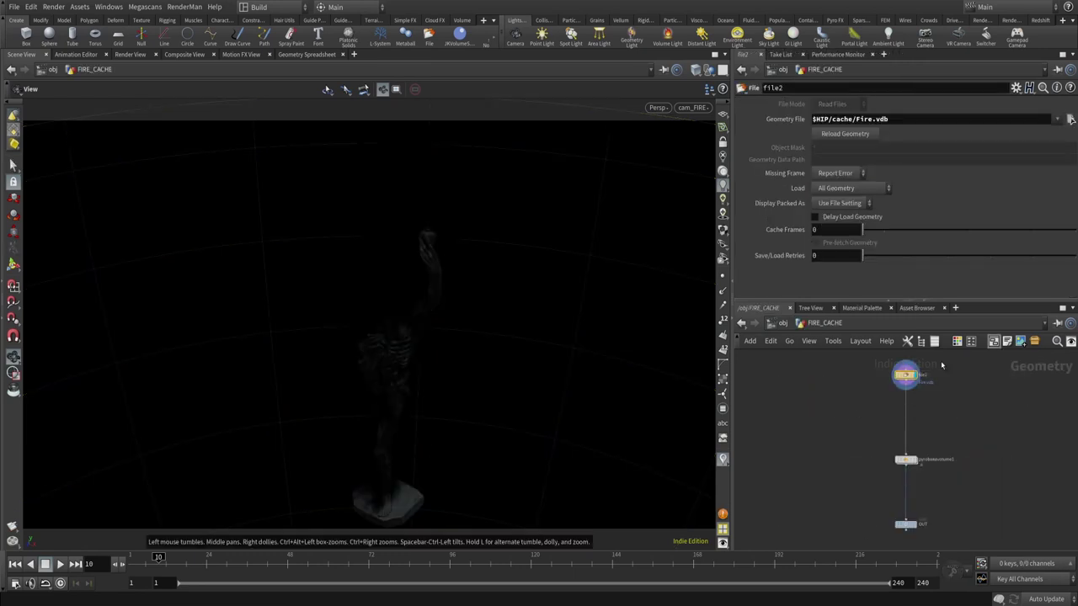
- Inspect pyrobakevolume1's Fire.vdb info and Scatter tab, then select FIRE_RENDER at object level
left_click_drag(924, 430, 809, 514)
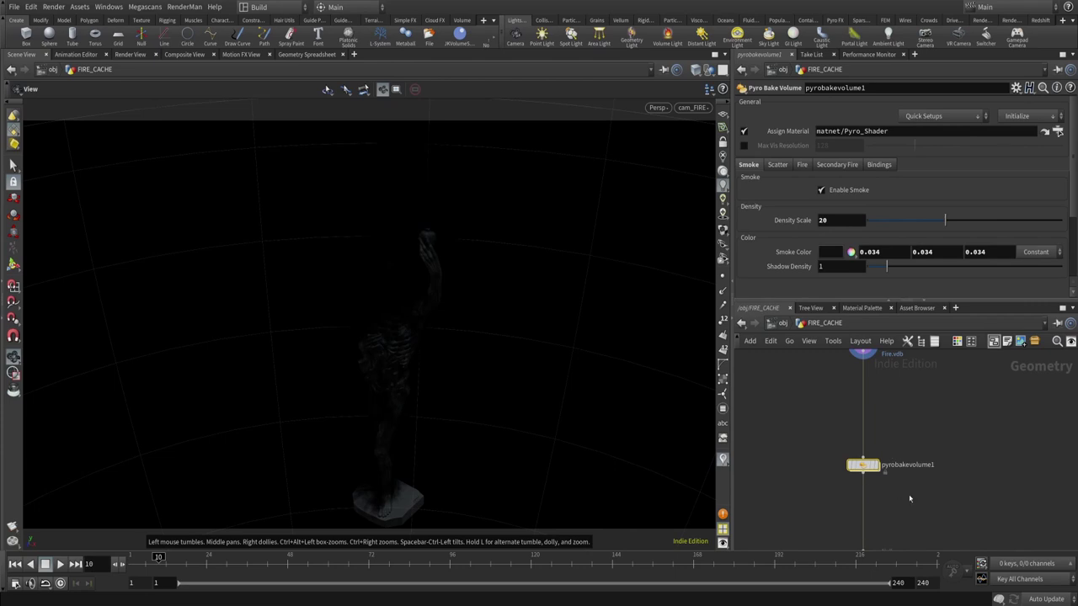
scroll(865, 428, "up", 1)
middle_click(863, 423)
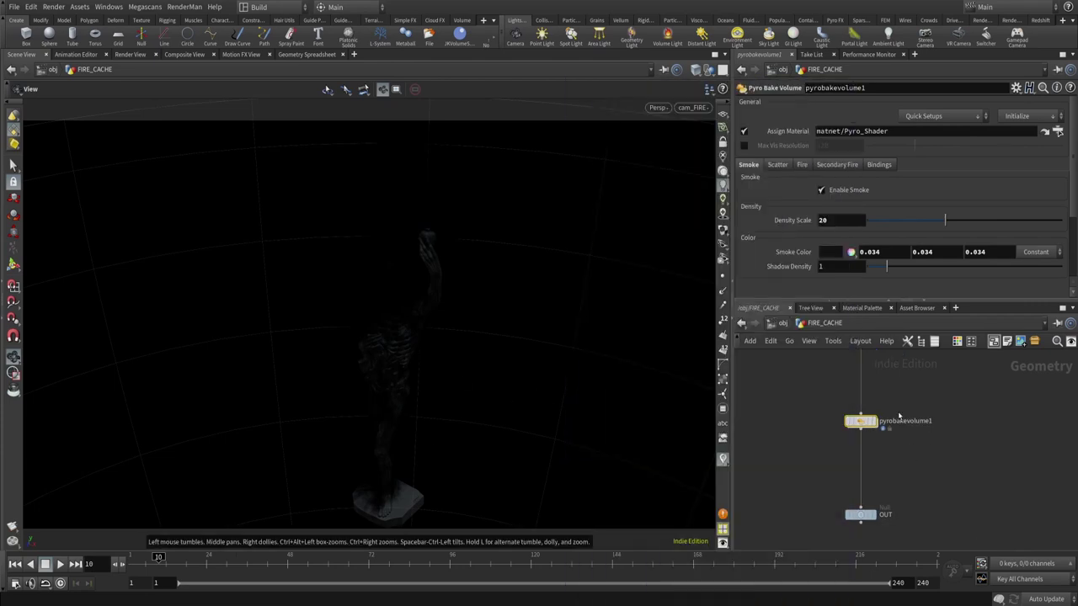
left_click(777, 165)
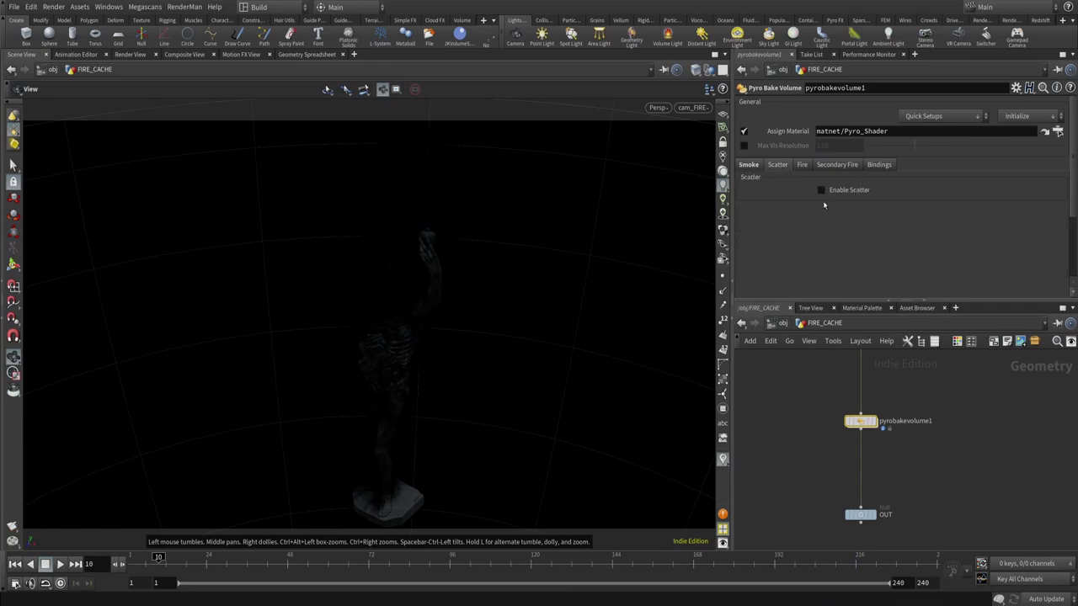
middle_click_drag(941, 457, 919, 459)
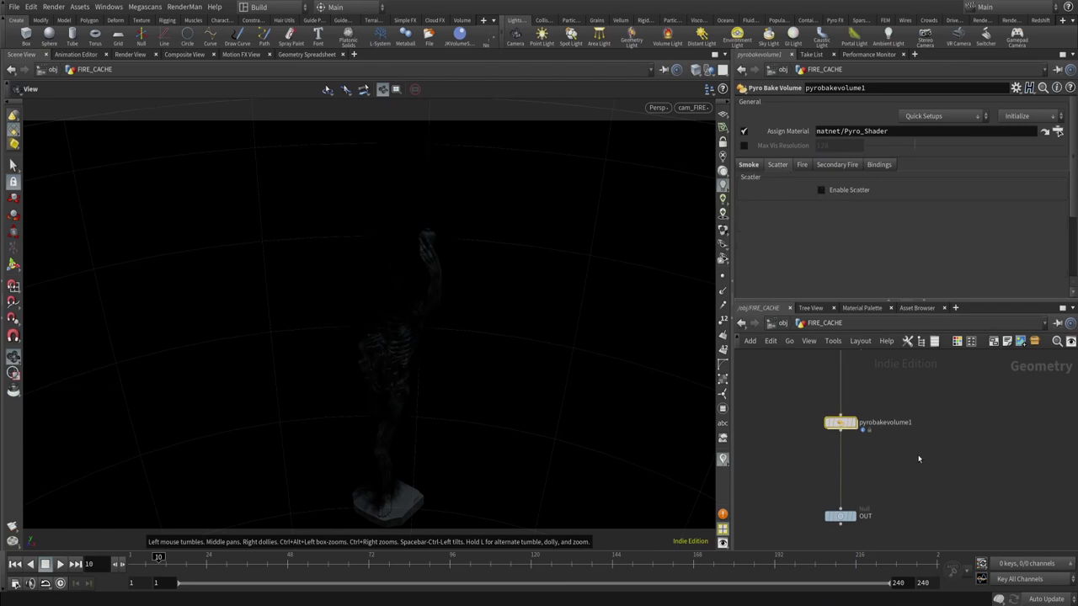
key("u")
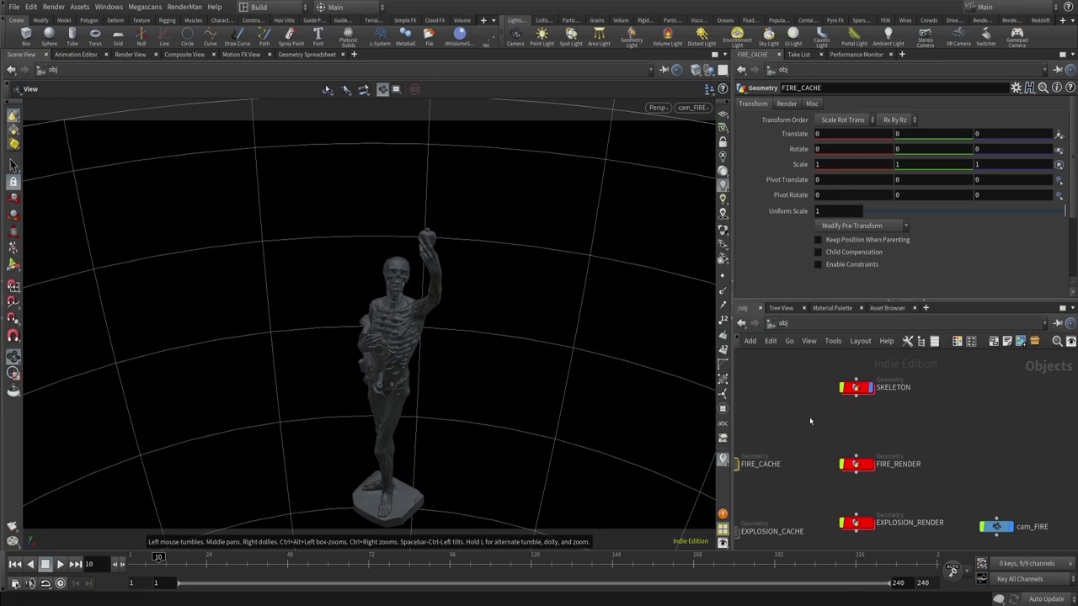
left_click(856, 387)
left_click(855, 464)
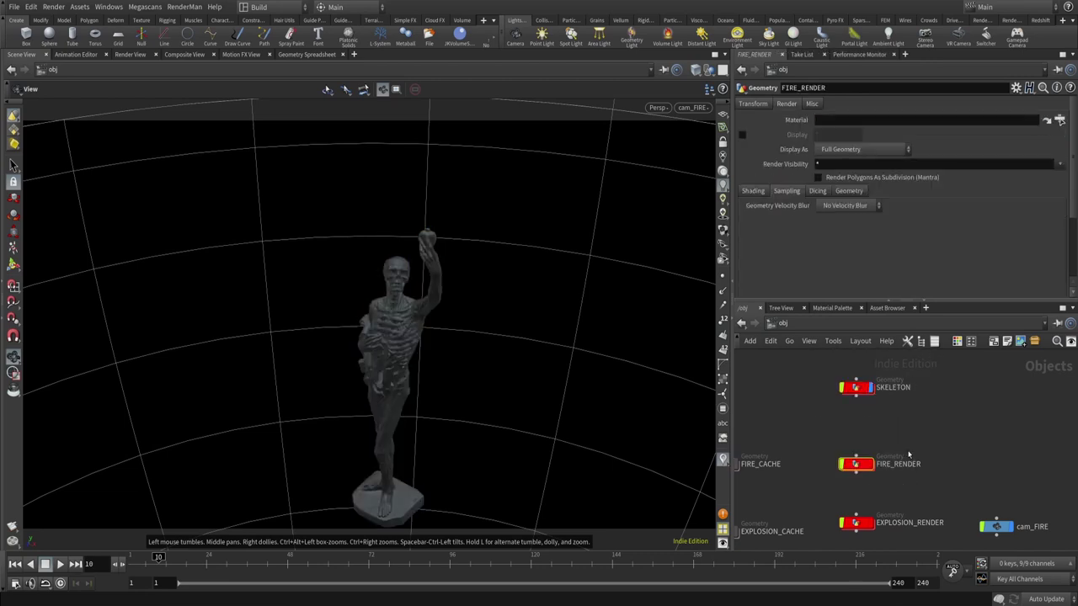
- In FIRE_RENDER, move object_merge1 and vdbvectormerge1 up and delete JK_PyroShader_RIS1
key("i")
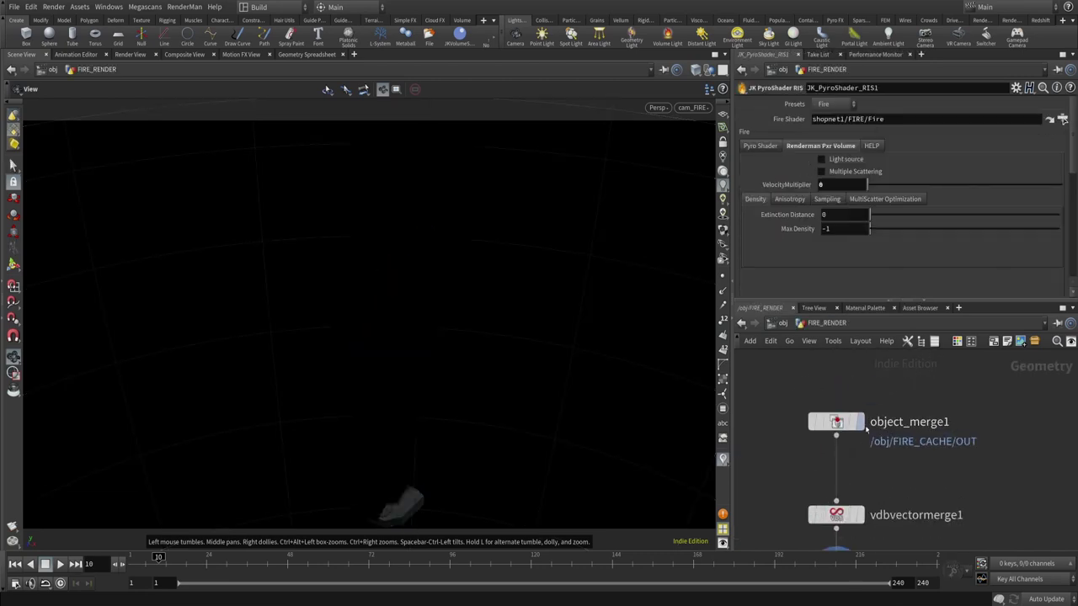
left_click_drag(836, 424, 836, 378)
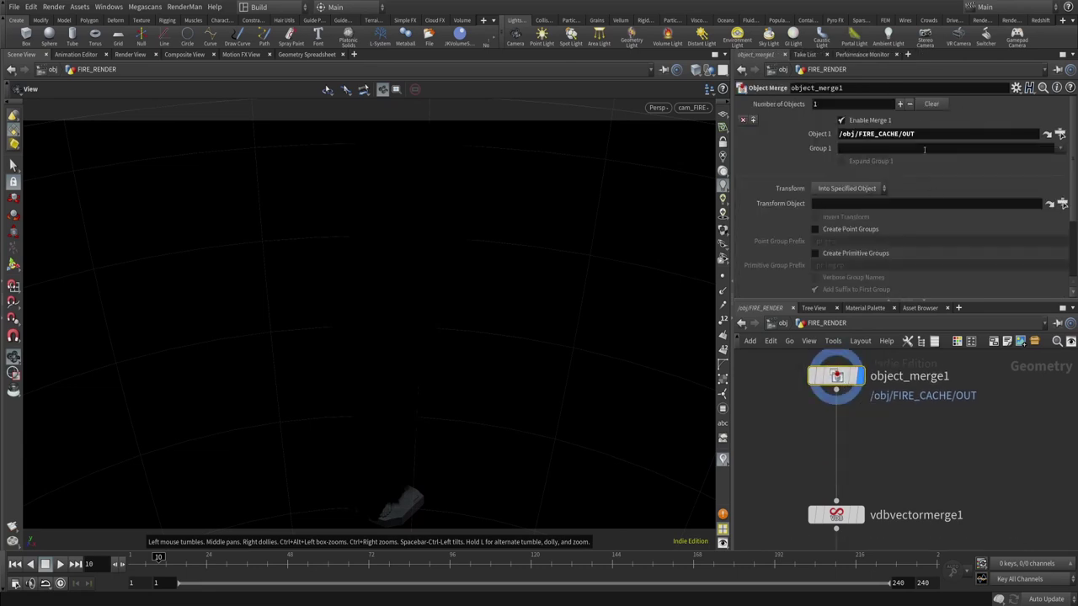
middle_click_drag(842, 505, 859, 428)
left_click(836, 436)
left_click_drag(837, 437, 836, 388)
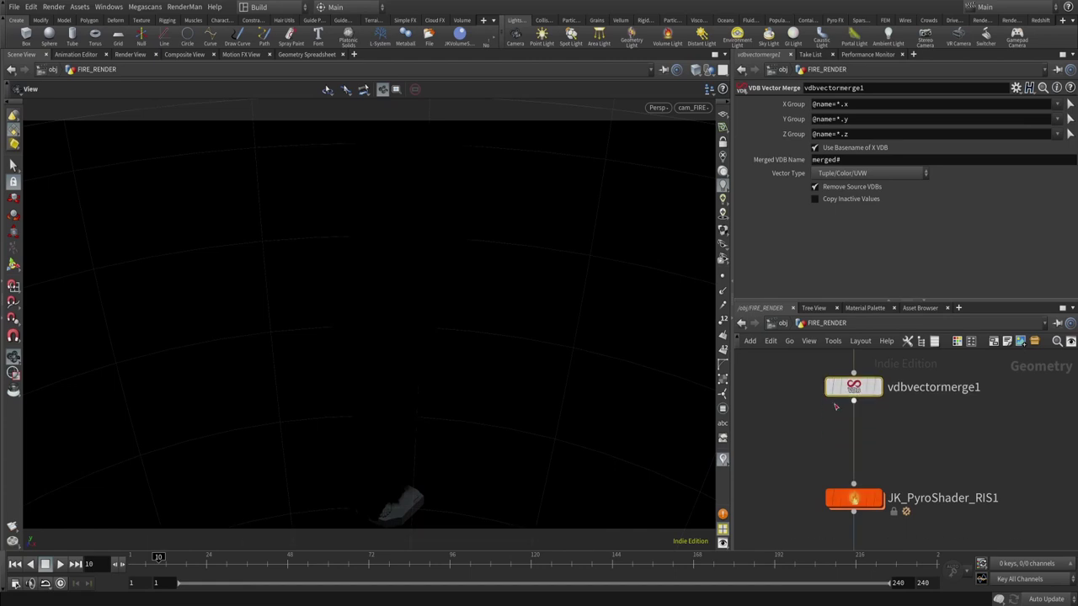
middle_click_drag(836, 407, 840, 349)
left_click(859, 440)
left_click_drag(873, 443, 874, 474)
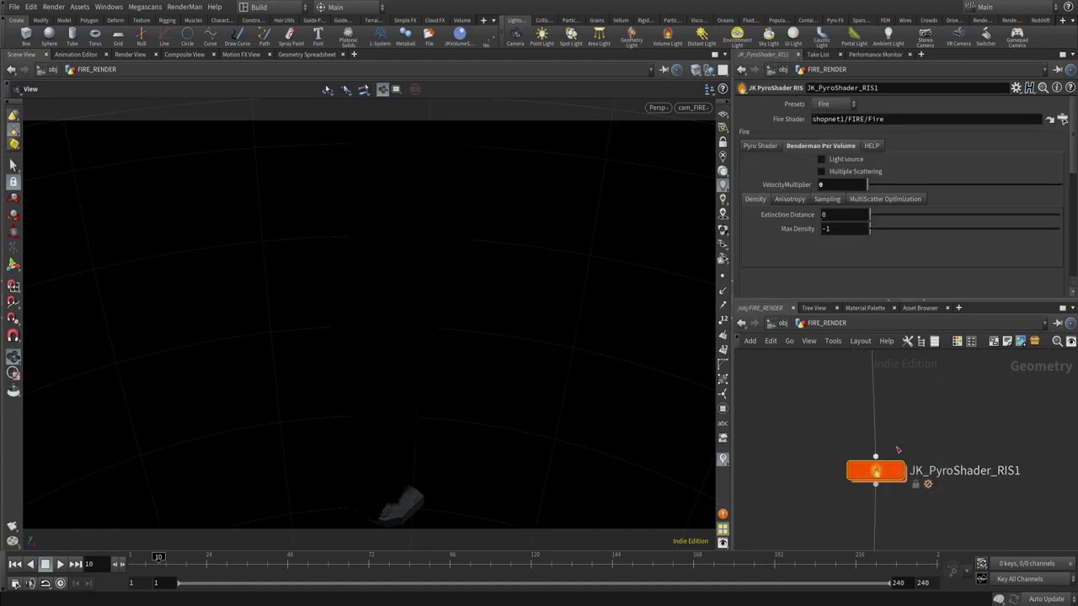
key("Delete")
- Install JK_PyroShader_RIS.hda from PyroShader_Engines/PUBLISH through Assets > Install Asset Library
left_click(80, 6)
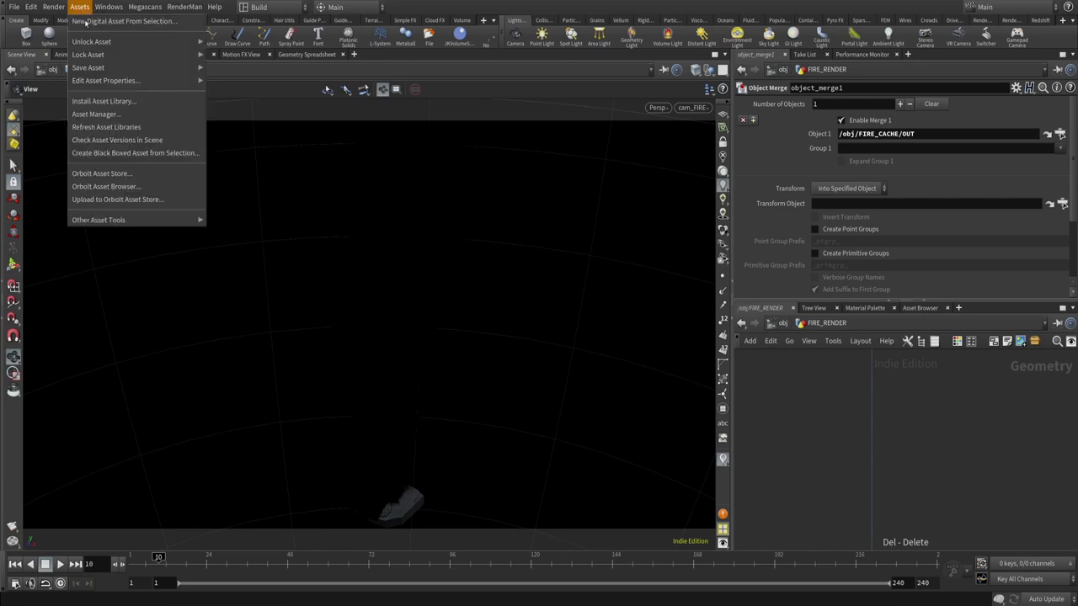
left_click(113, 100)
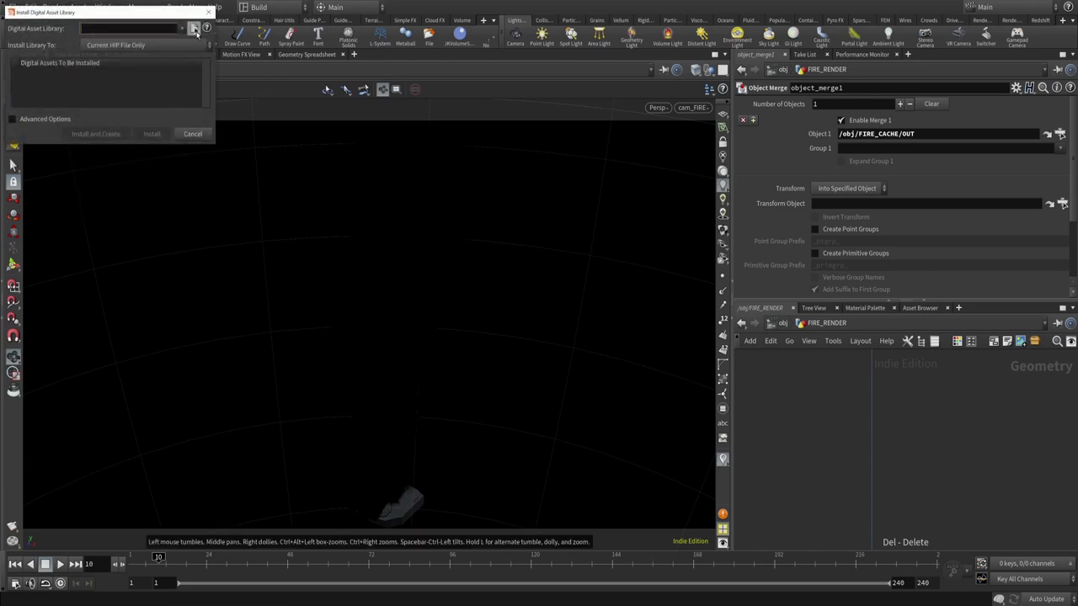
left_click(194, 27)
left_click(724, 105)
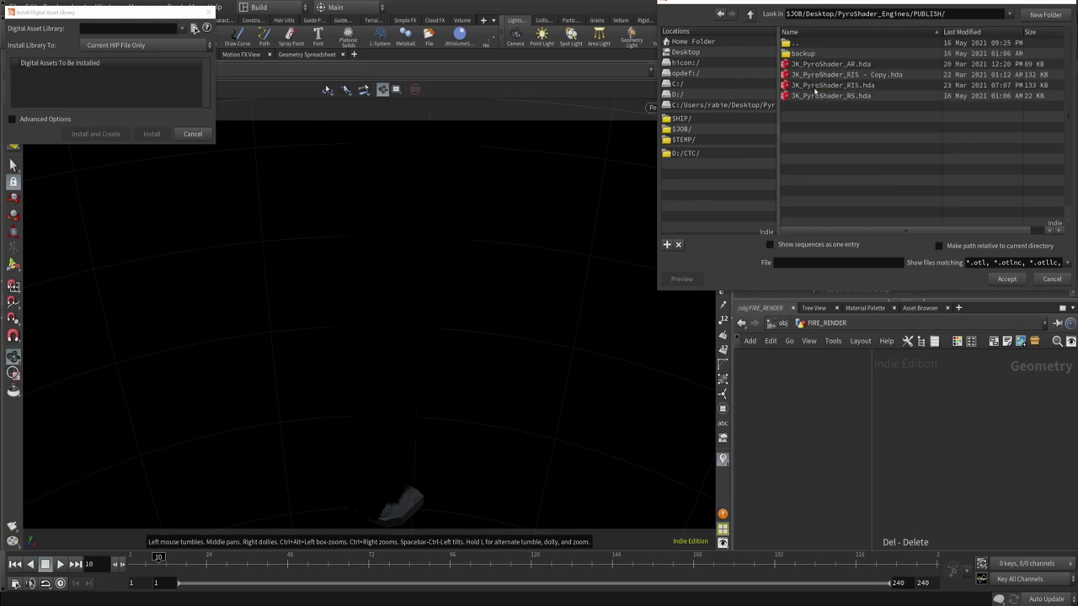
left_click(798, 85)
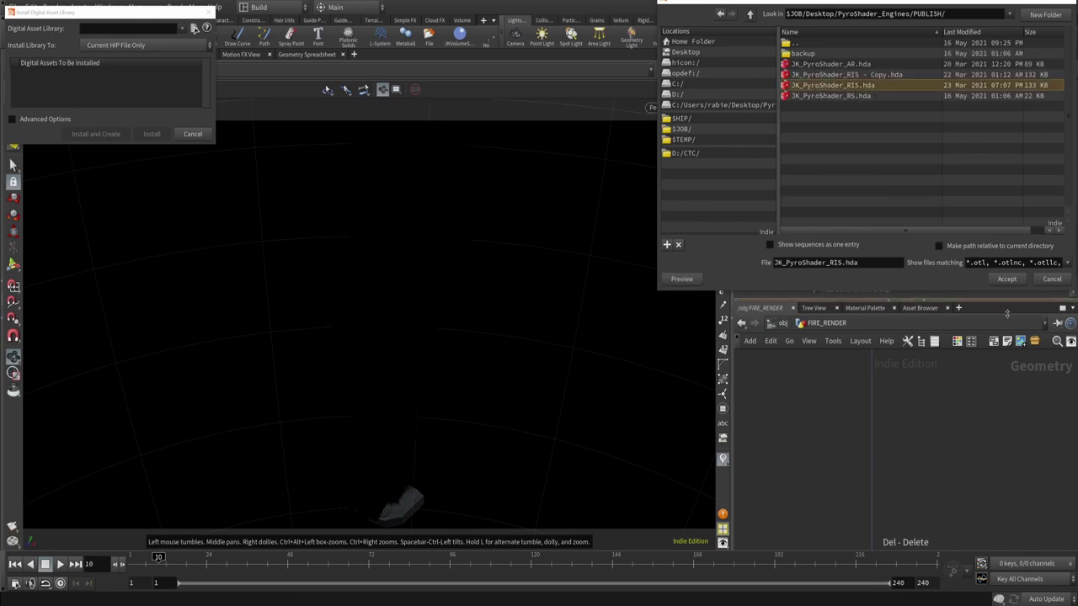
left_click(1007, 279)
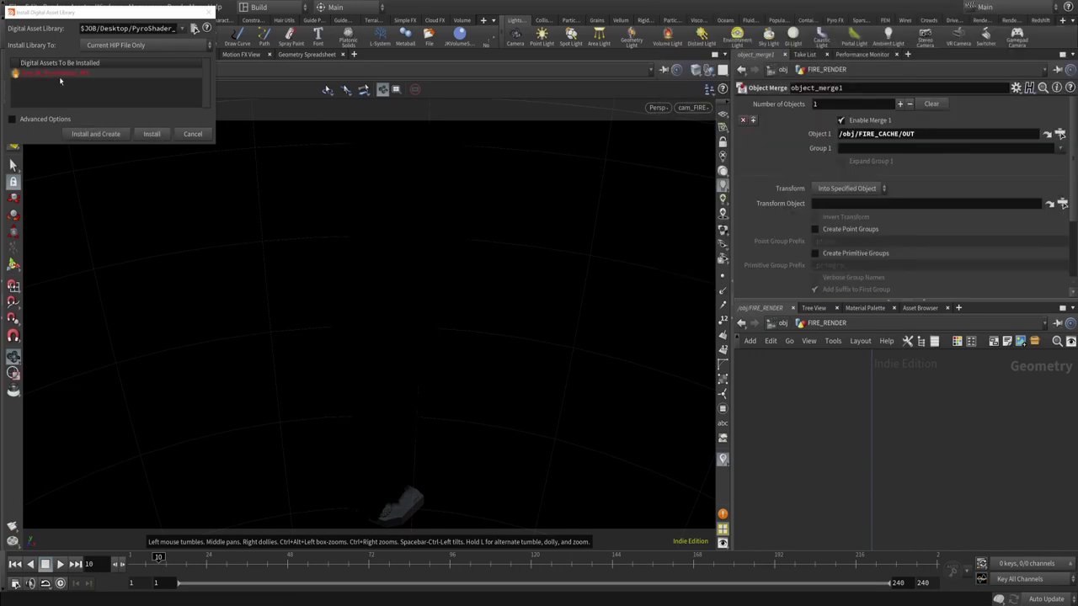
left_click(151, 135)
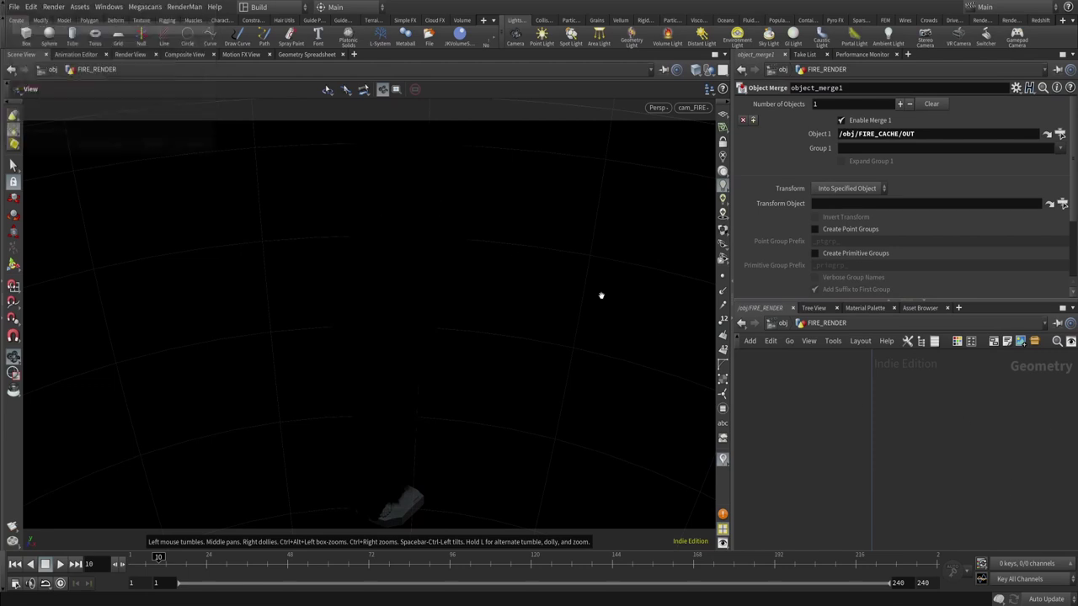
left_click(777, 326)
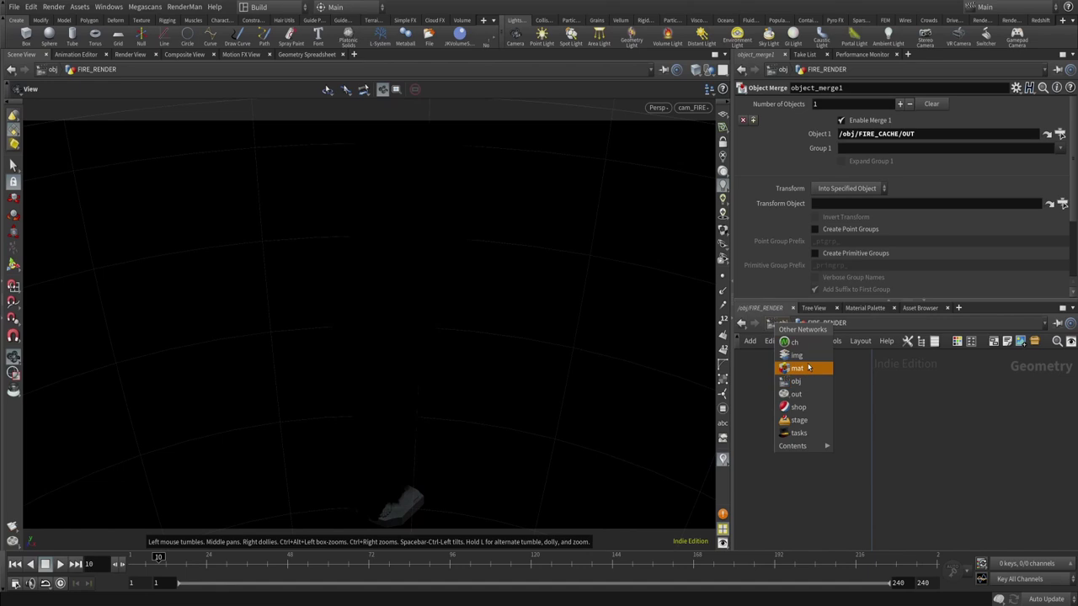
- Return to the obj network and go inside the FIRE_RENDER object
left_click(798, 368)
left_click(779, 323)
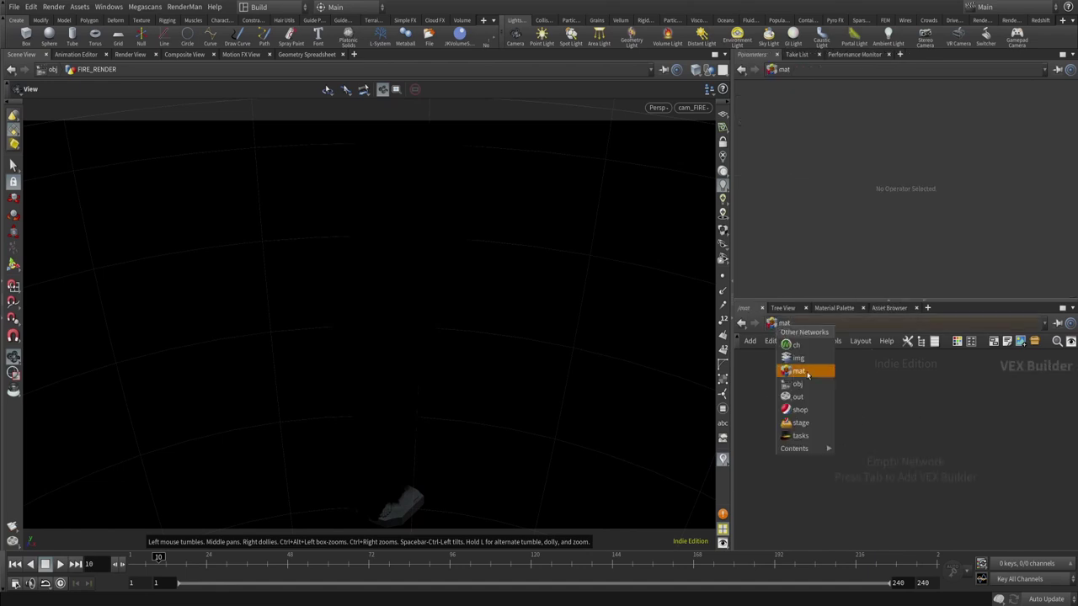
left_click(798, 378)
scroll(941, 448, "up", 2)
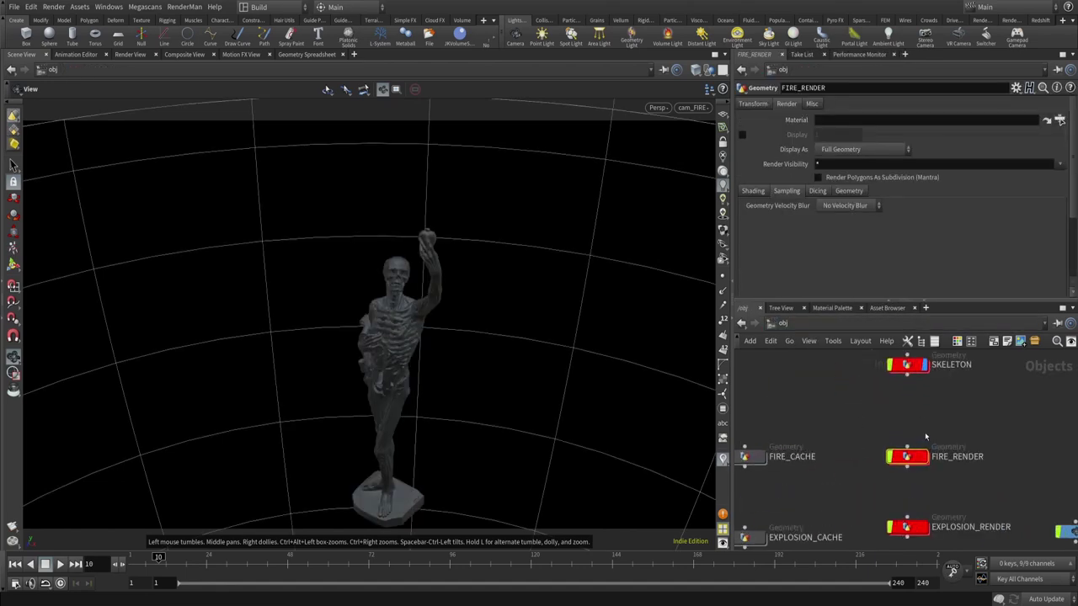
scroll(893, 413, "up", 2)
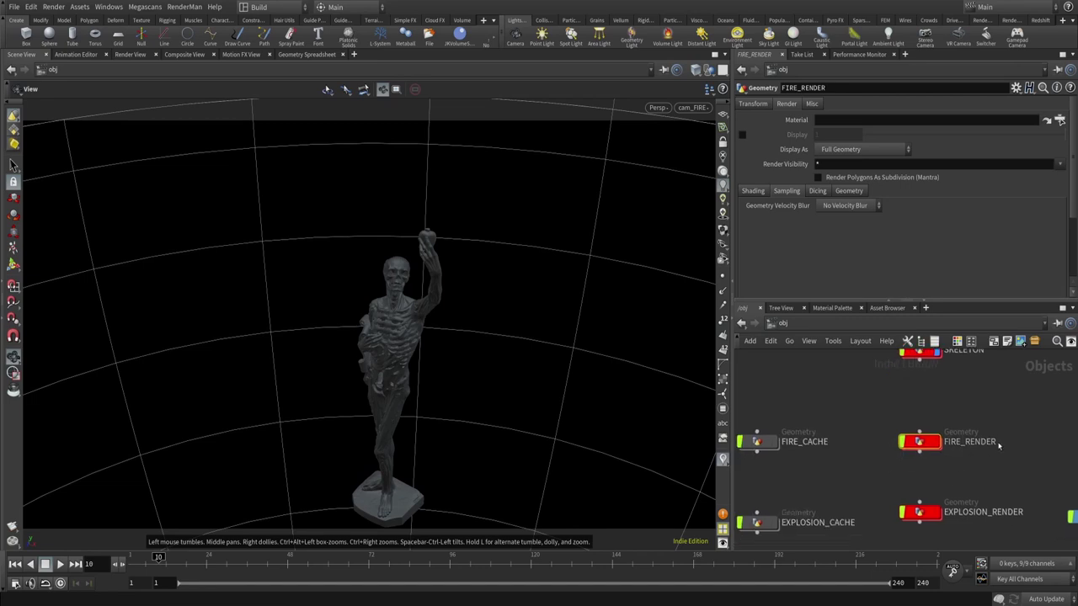
double_click(931, 433)
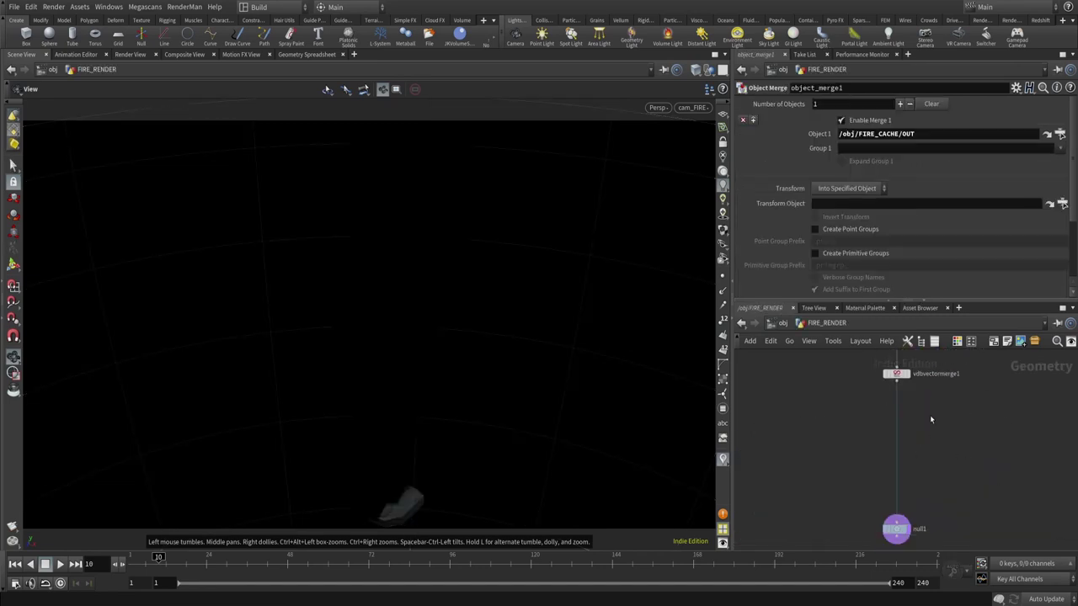
- Add a JK PyroShader RIS node between vdbvectormerge1 and null1
key("Tab")
type("jk")
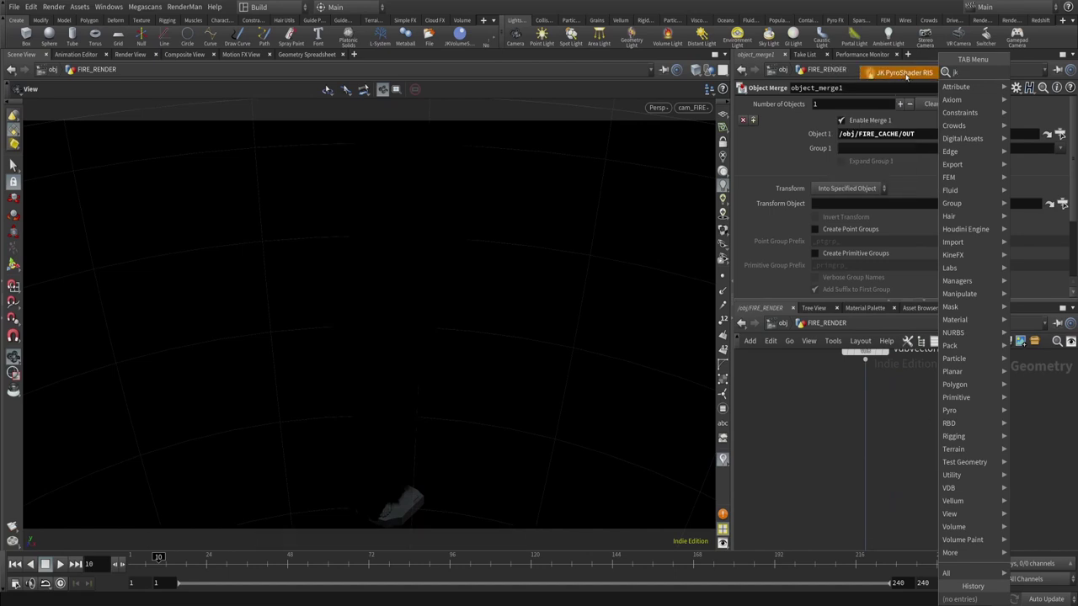
left_click(903, 74)
left_click(898, 451)
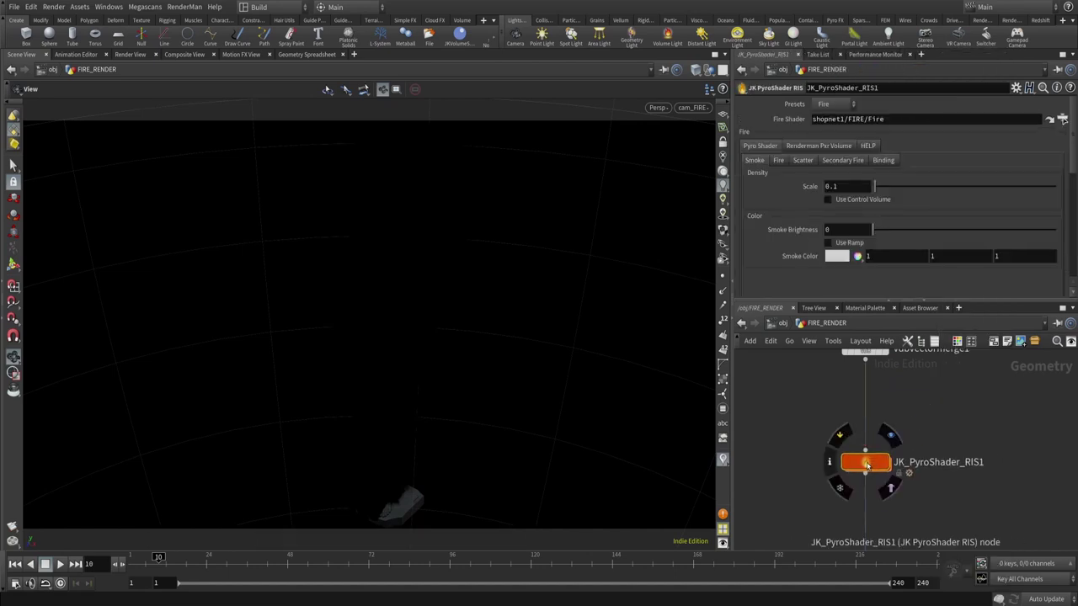
scroll(908, 434, "down", 3)
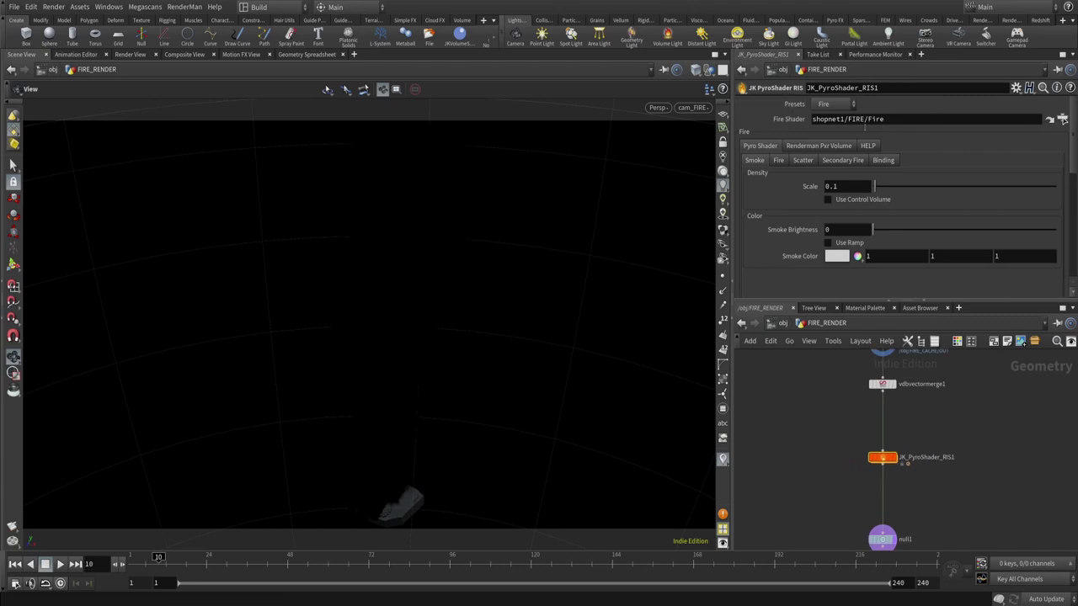
- Review the shader's Fire, Scatter, Binding, Secondary Fire, Smoke and Pxr Volume settings
left_click(780, 161)
left_click(807, 160)
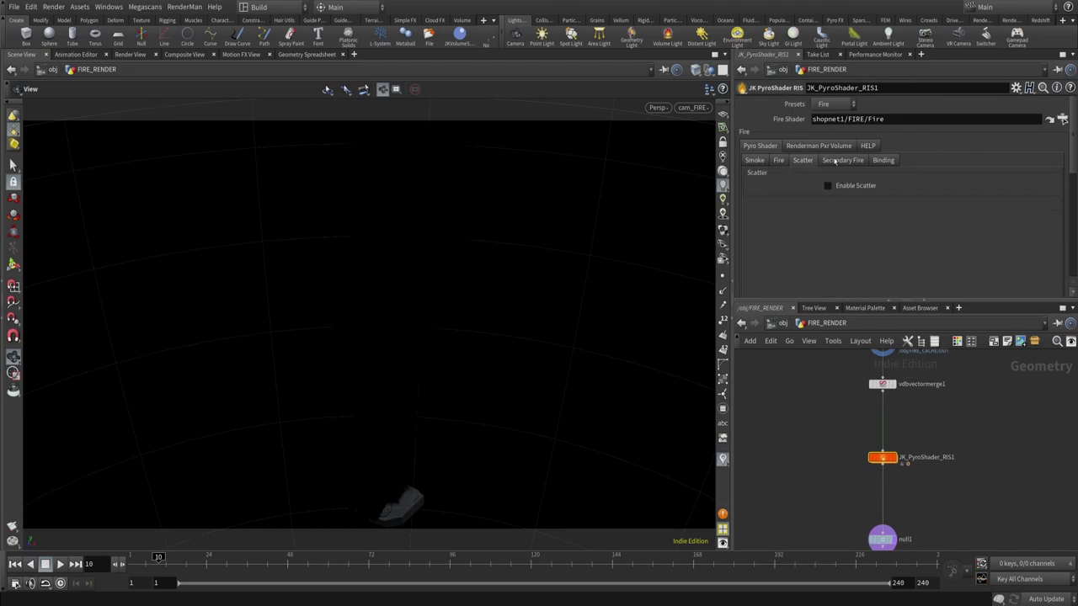
left_click(882, 160)
left_click(842, 160)
left_click(756, 160)
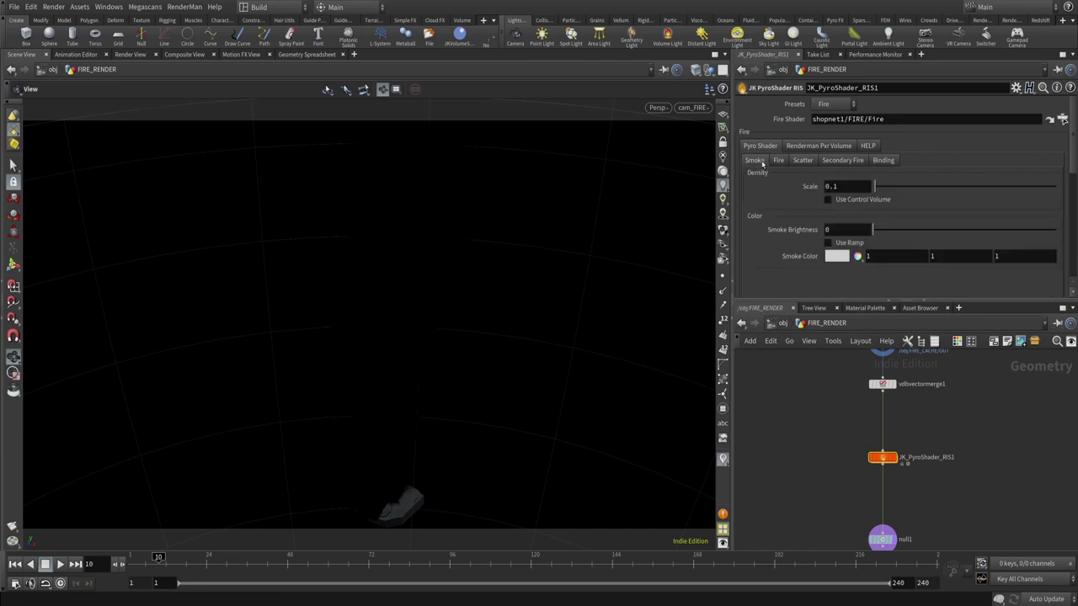
left_click(802, 146)
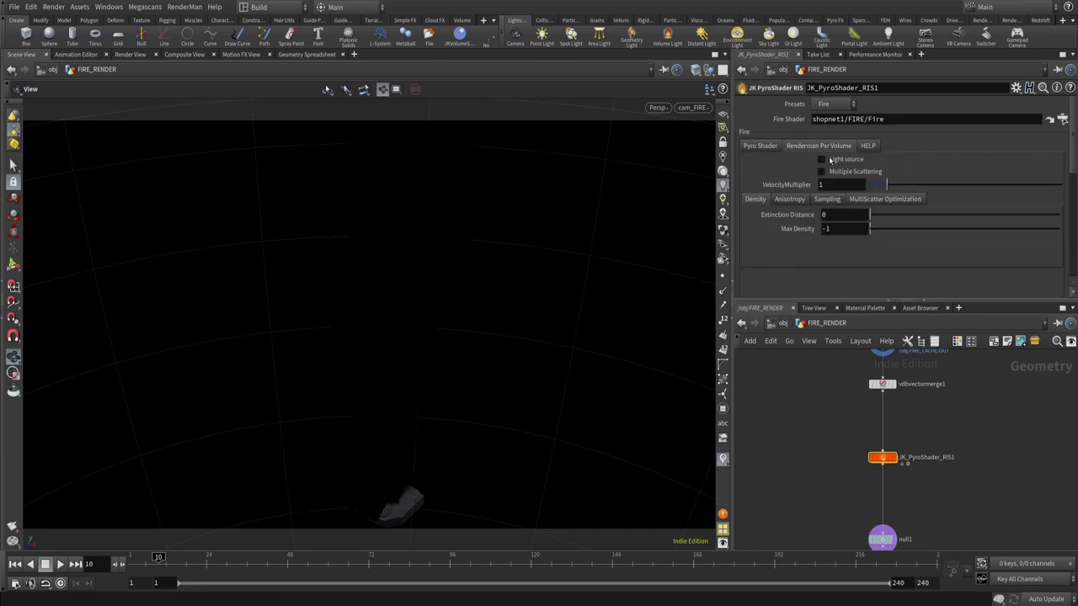
left_click(760, 146)
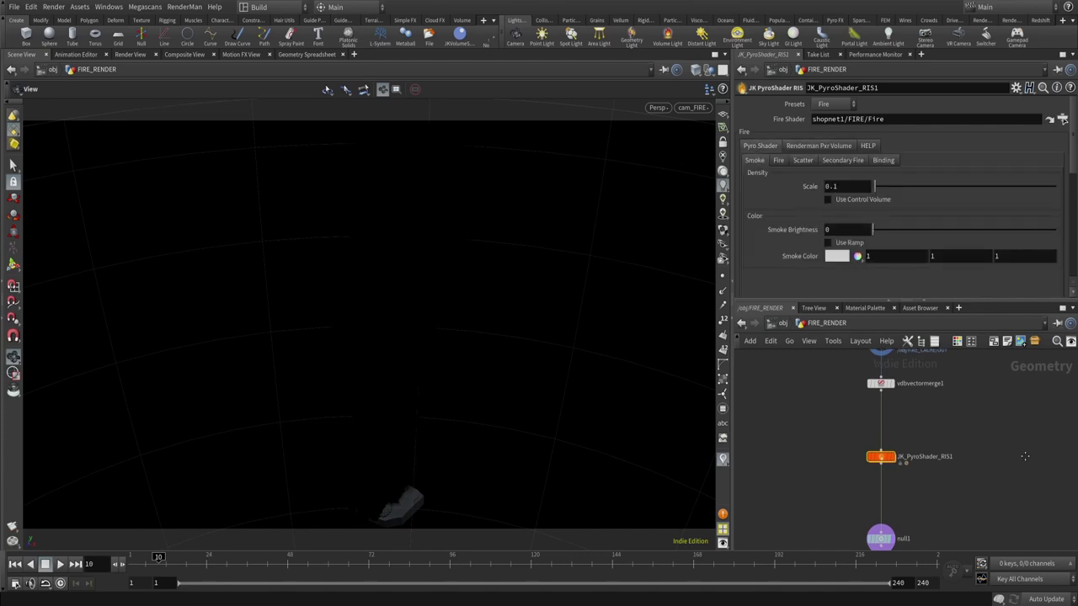
middle_click_drag(939, 489, 904, 455)
- Create a RenderMan output node ris1 in the out network and position it
left_click(783, 324)
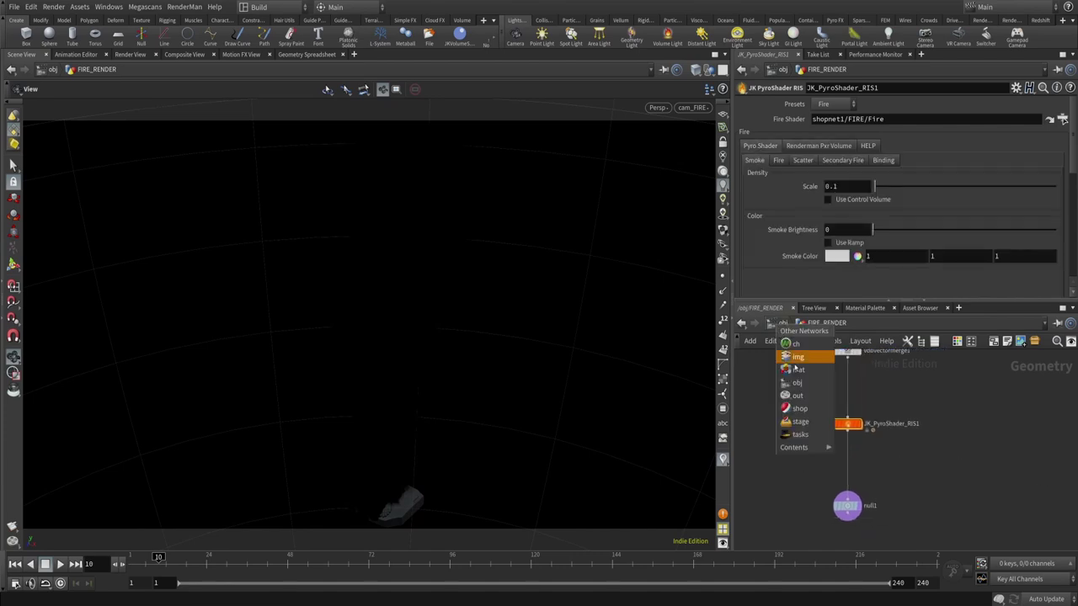
left_click(795, 407)
scroll(910, 466, "up", 3)
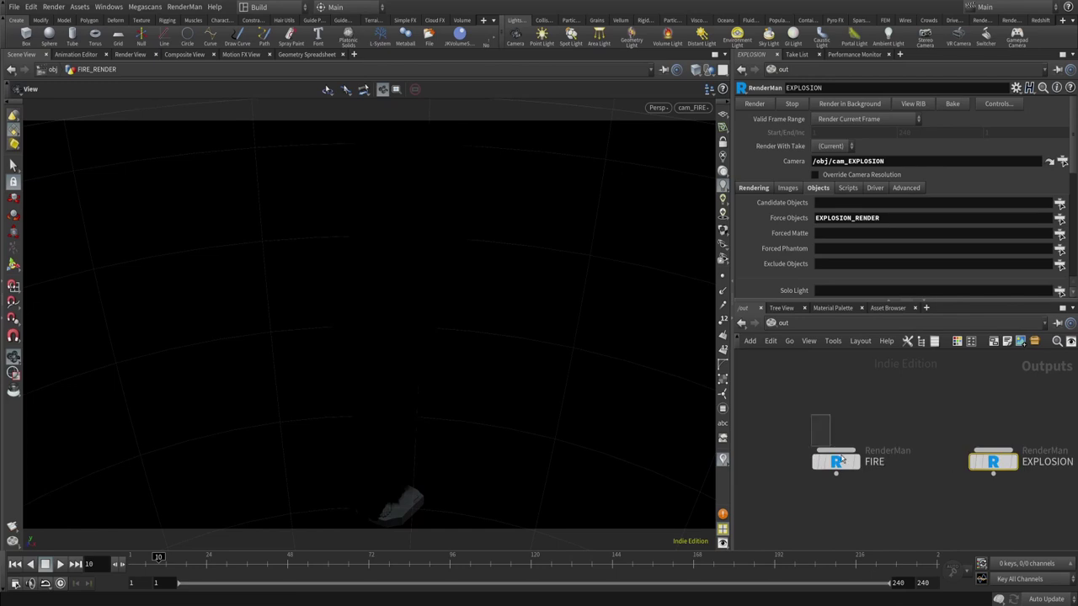
scroll(913, 498, "down", 2)
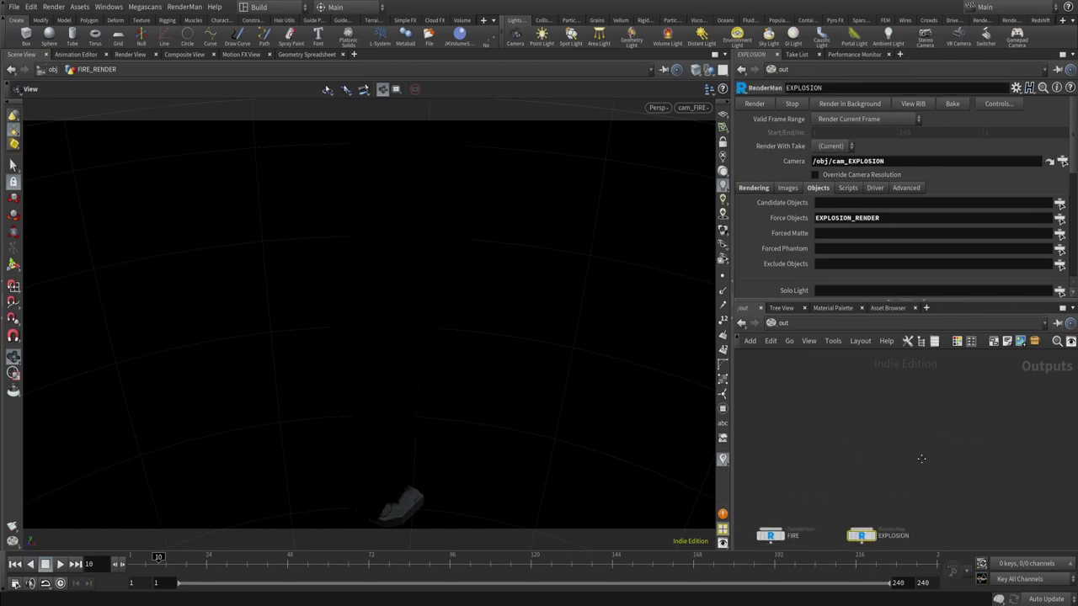
key("Tab")
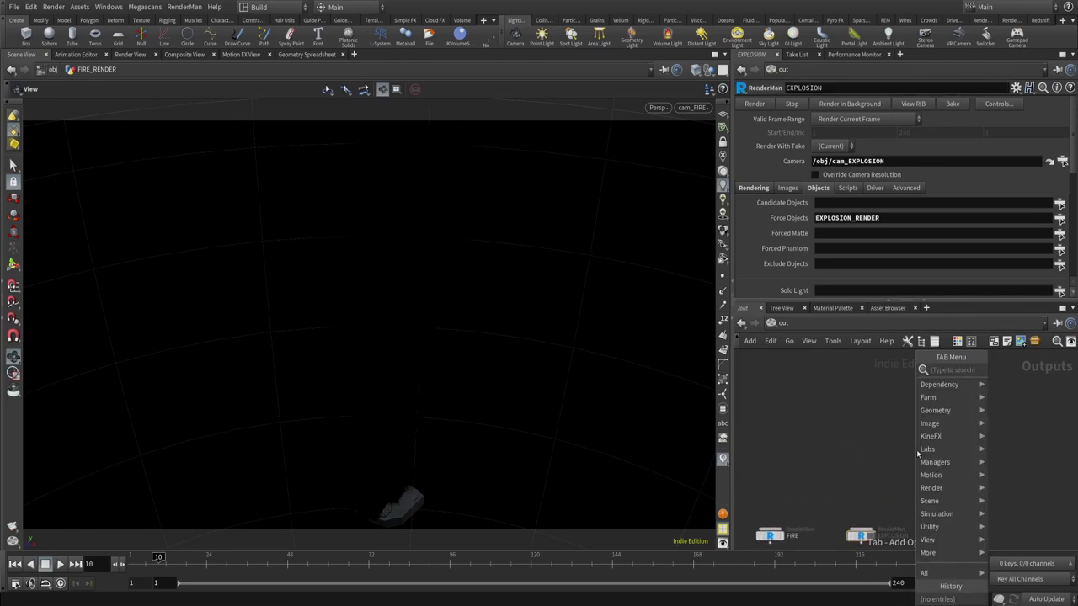
type("r")
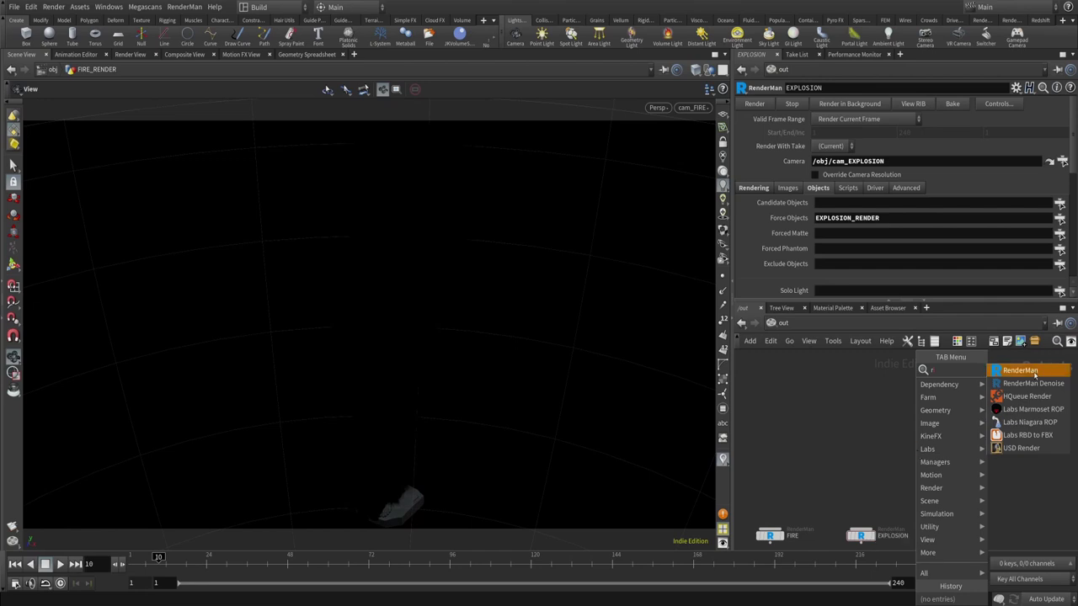
key("Return")
left_click(838, 448)
left_click_drag(838, 448, 866, 449)
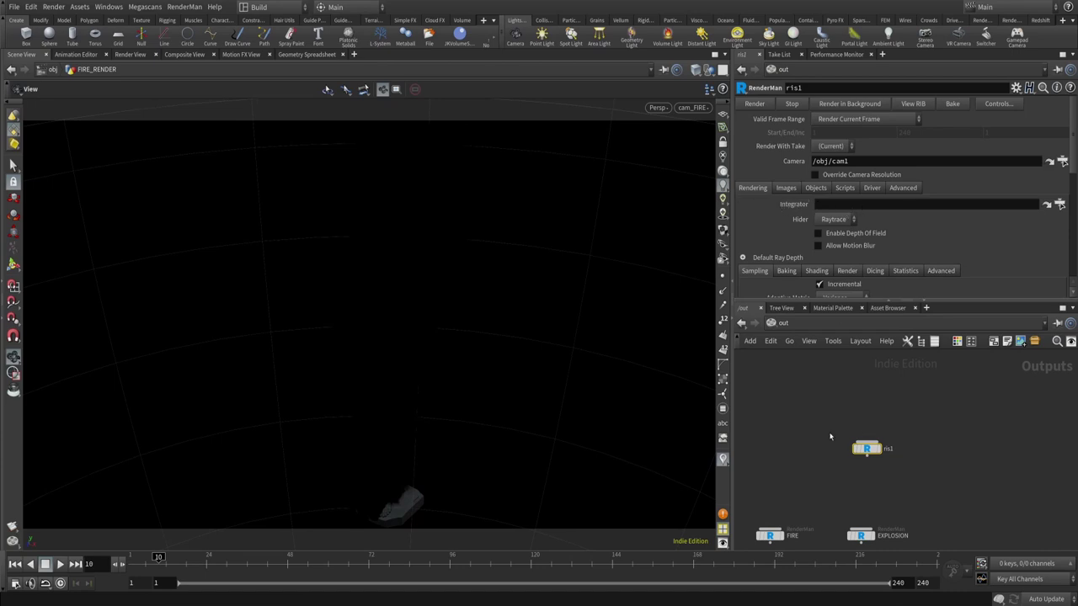
left_click_drag(867, 448, 864, 448)
- Assign a Pxr Path Tracer integrator to ris1 from the RenderMan menu
left_click(176, 7)
mouse_move(210, 161)
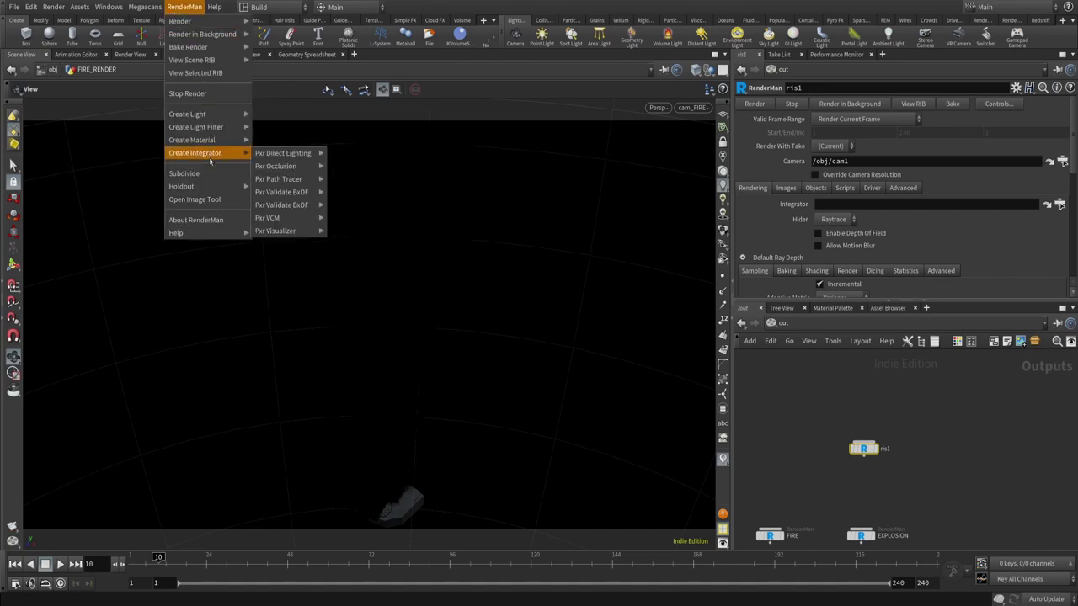
mouse_move(292, 165)
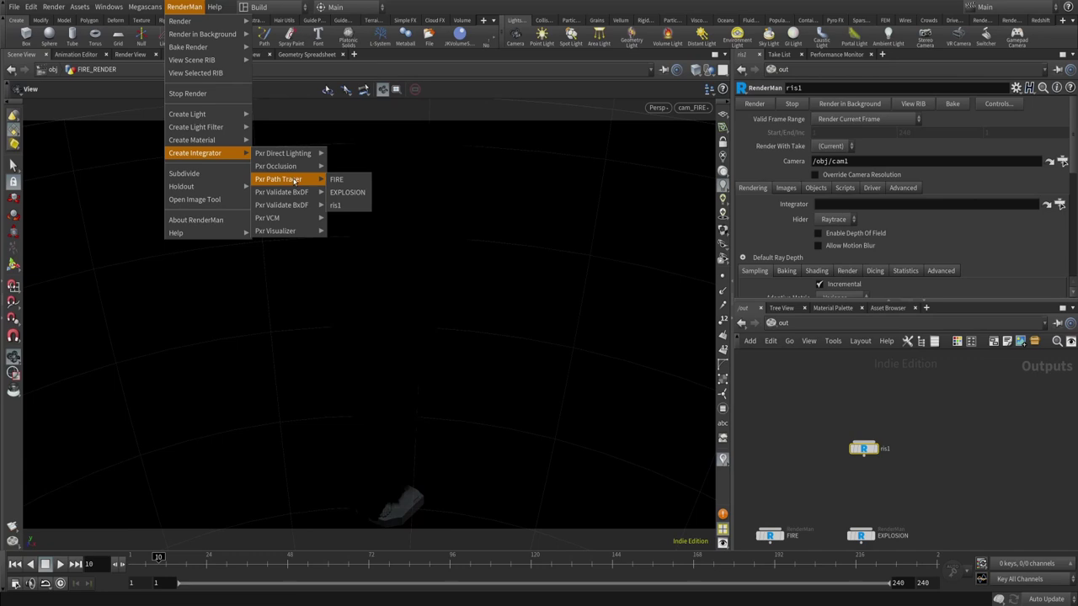
left_click(336, 207)
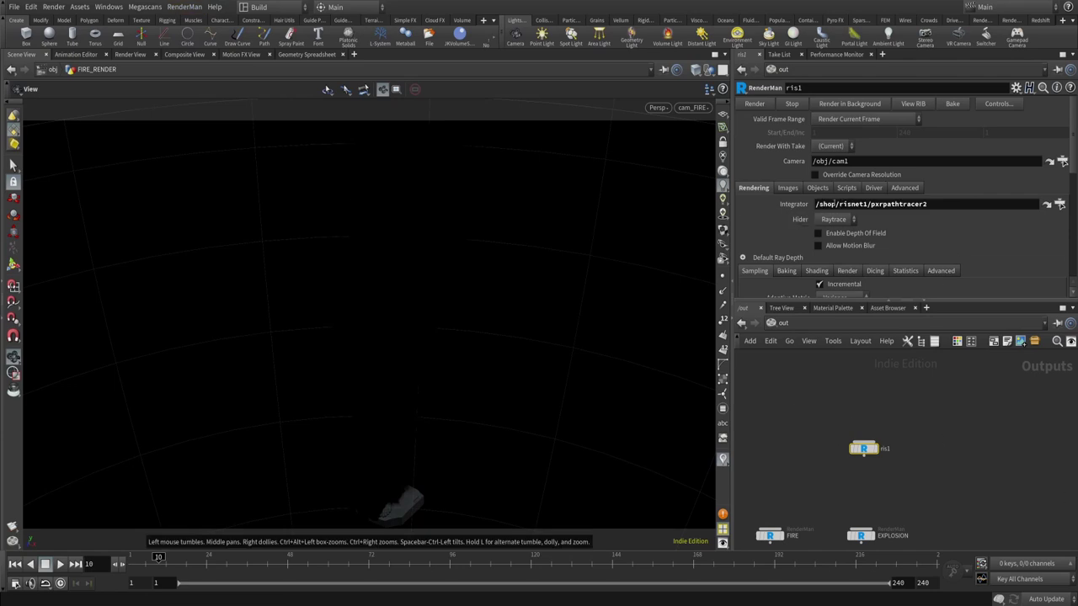
- Inspect the new pxrpathtracer2 integrator, then return to /out and select ris1
left_click_drag(927, 205, 868, 204)
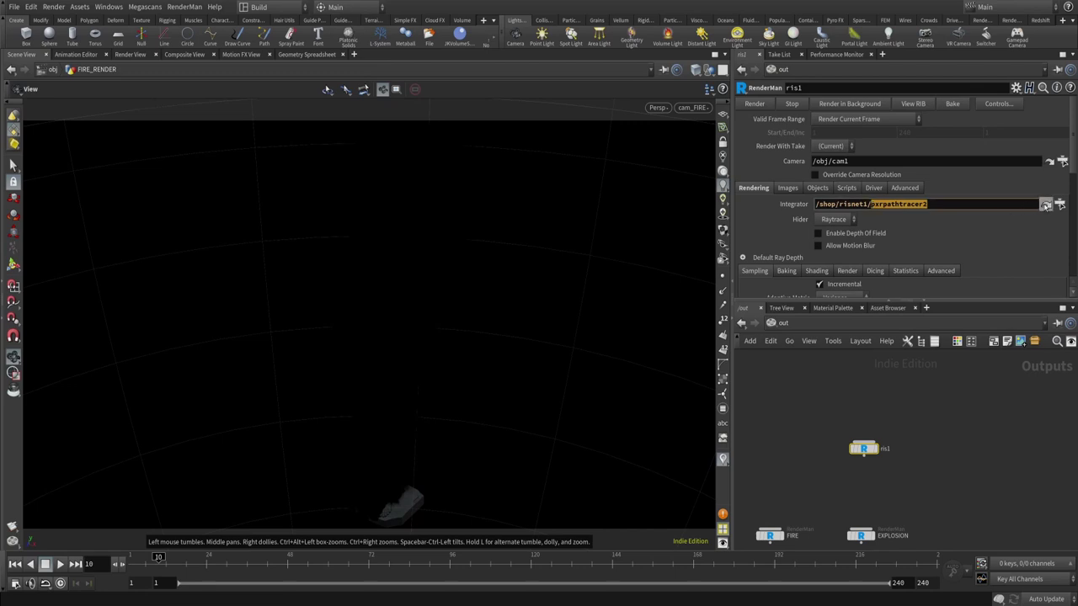
left_click(1047, 203)
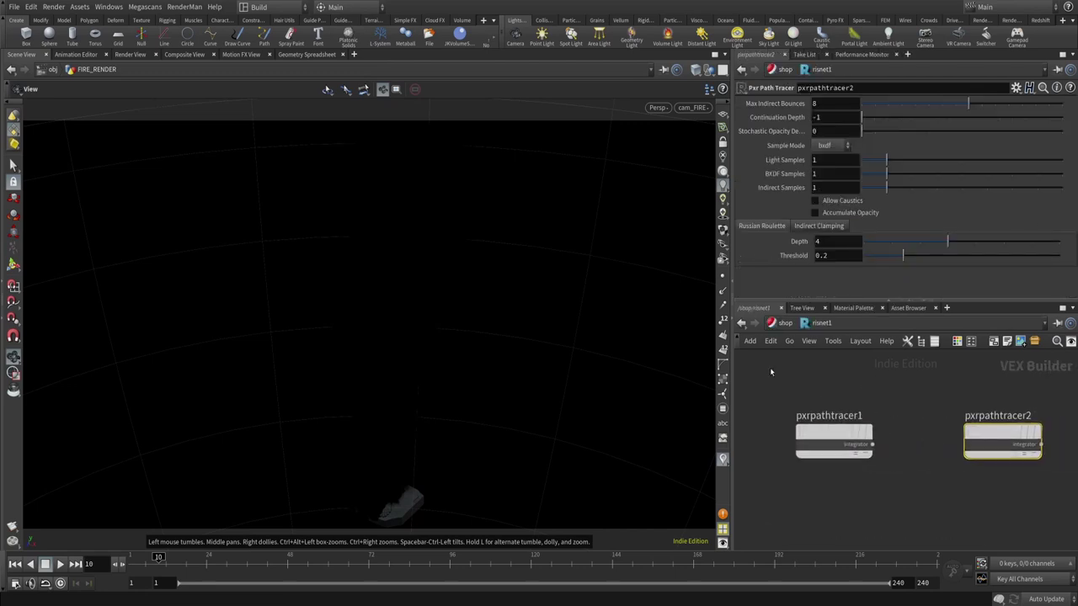
left_click(776, 327)
left_click(784, 323)
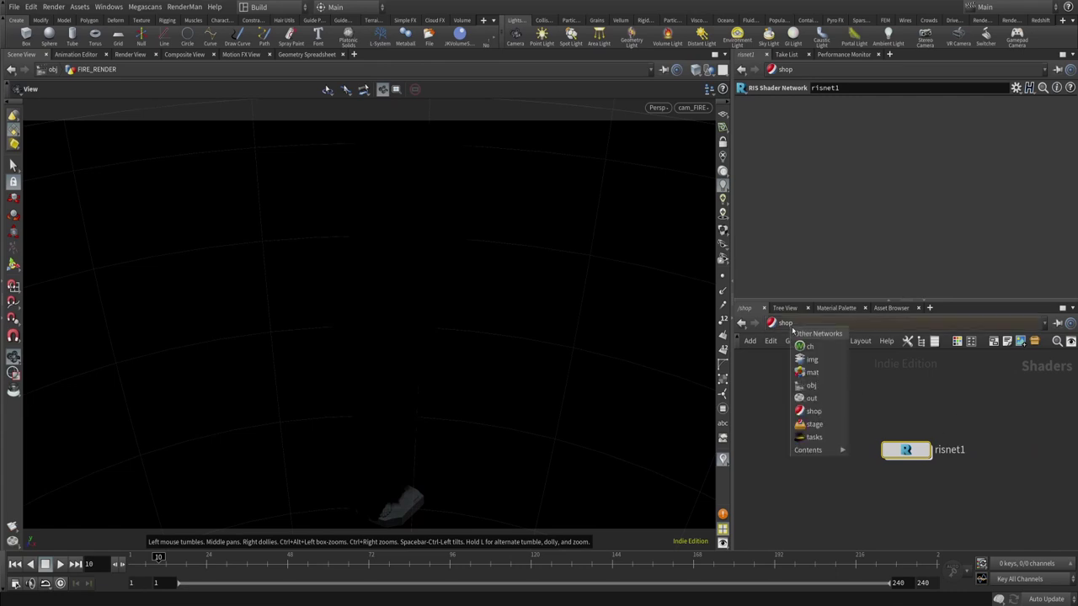
left_click(813, 389)
left_click_drag(818, 393, 927, 475)
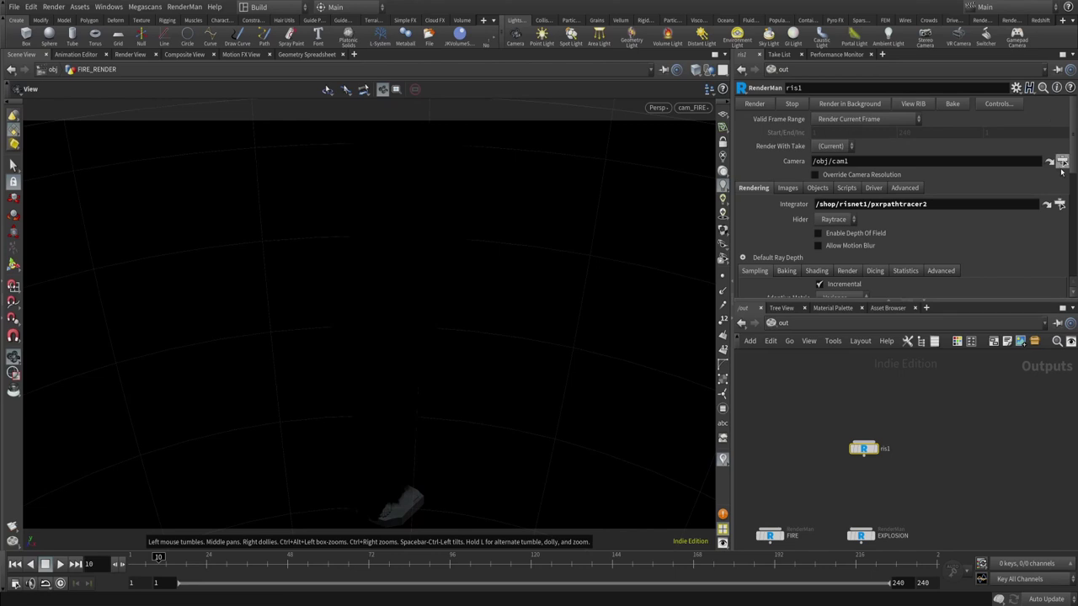
- Set ris1's render camera to /obj/cam_FIRE
left_click(1062, 161)
left_click(984, 109)
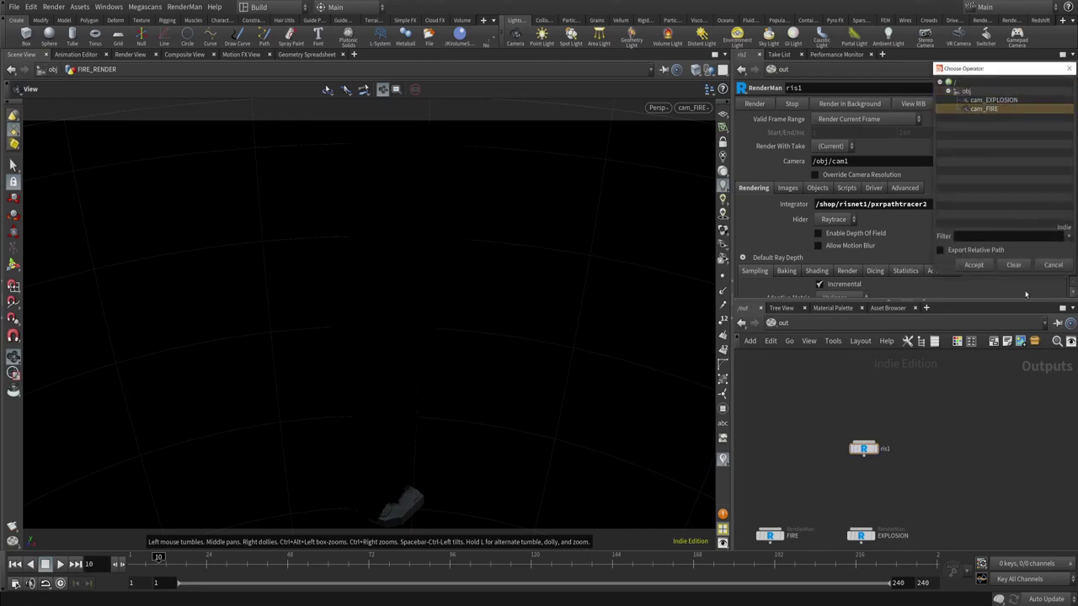
left_click(974, 264)
scroll(813, 169, "down", 2)
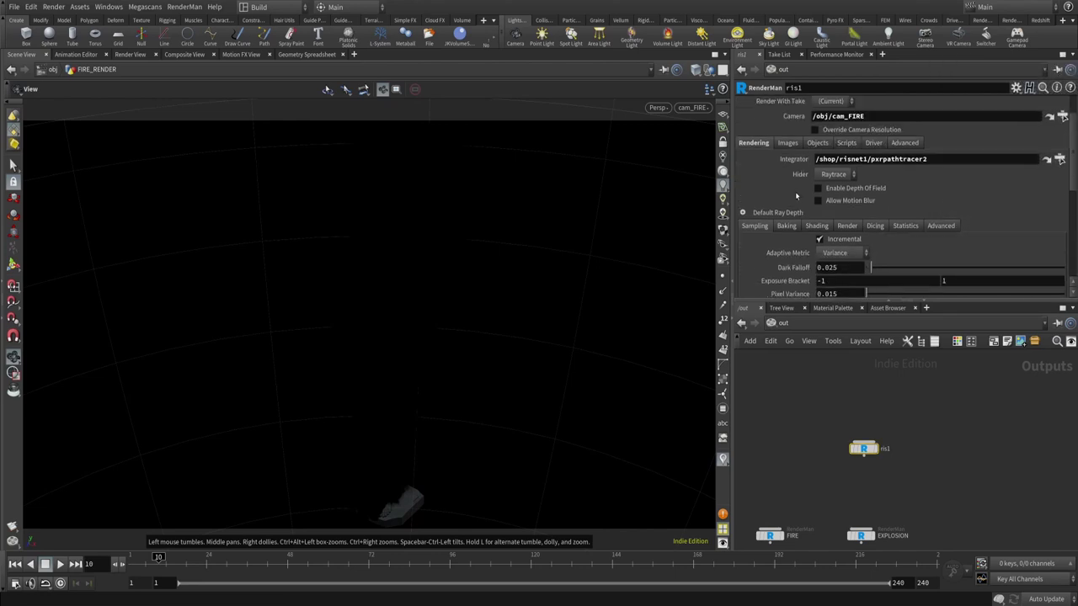
- Force FIRE_RENDER as object, SKELETON as matte and pxrdomelight1 as light
left_click(816, 143)
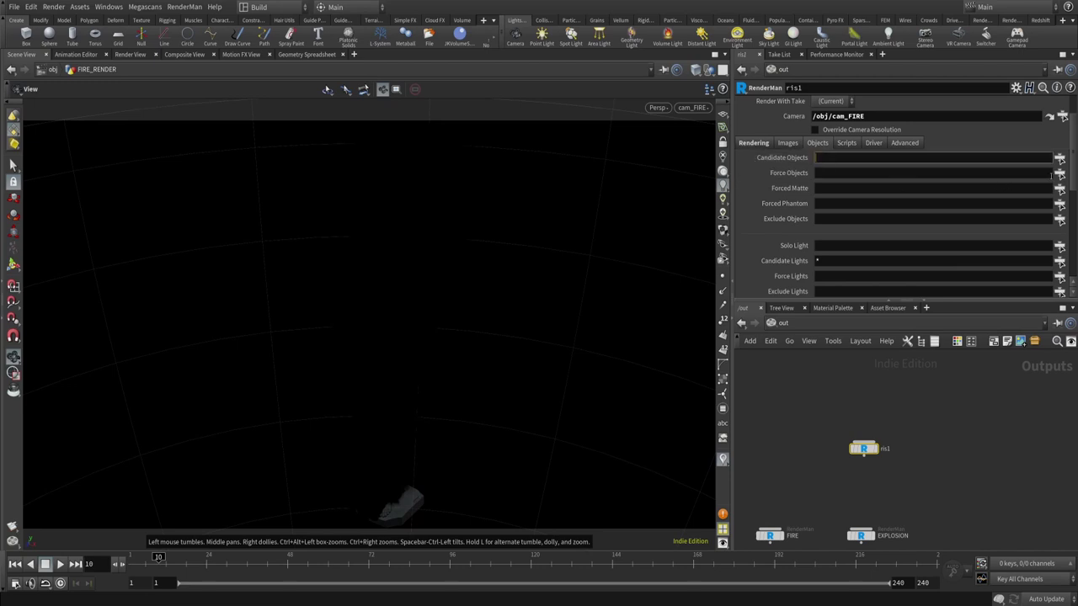
left_click(1059, 173)
left_click(910, 68)
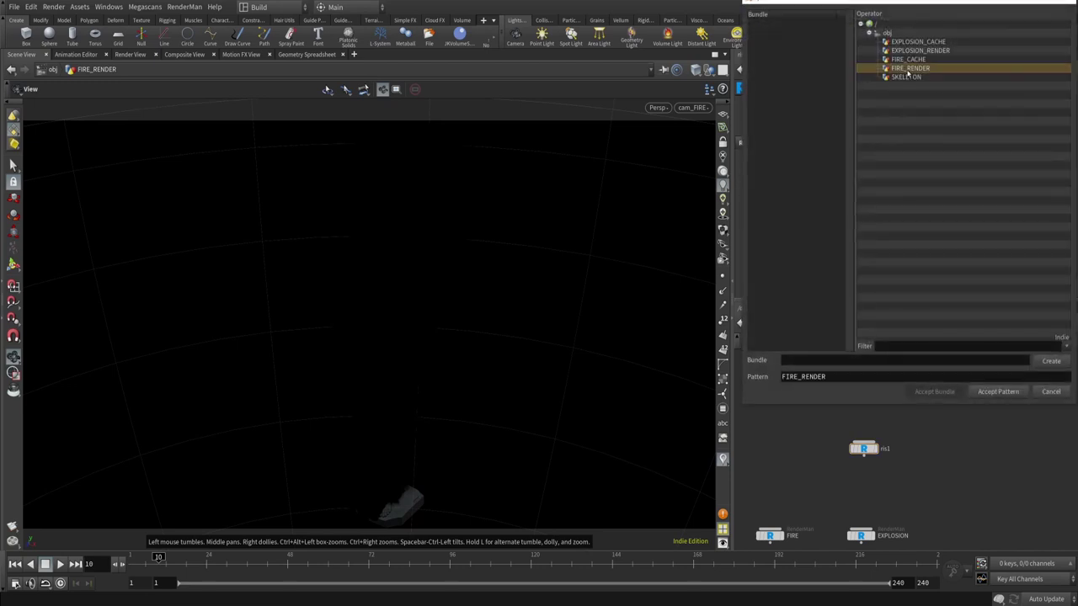
left_click(997, 392)
left_click(863, 219)
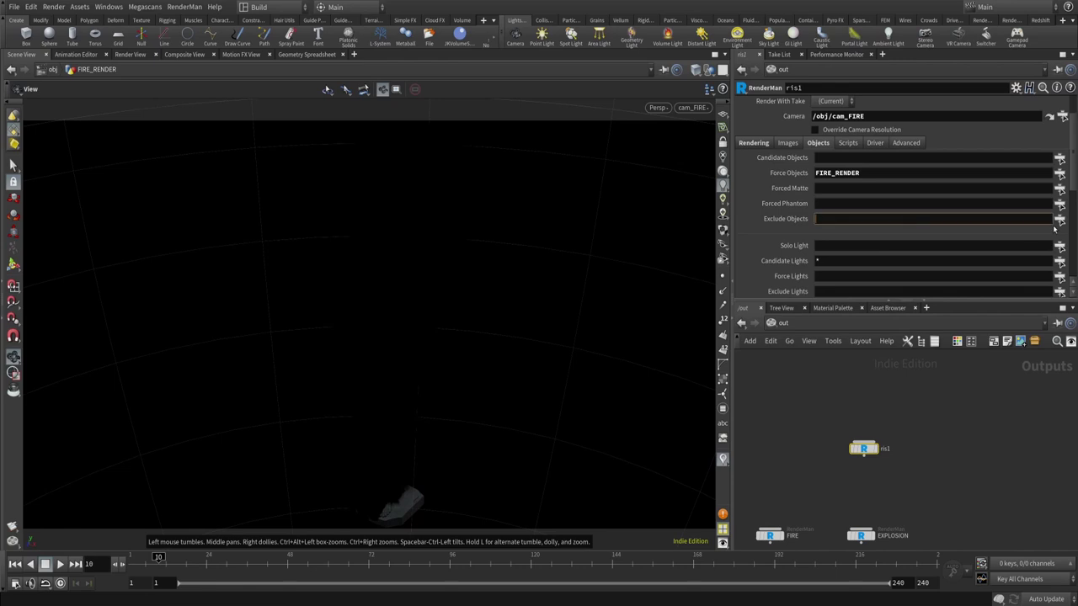
left_click(1059, 189)
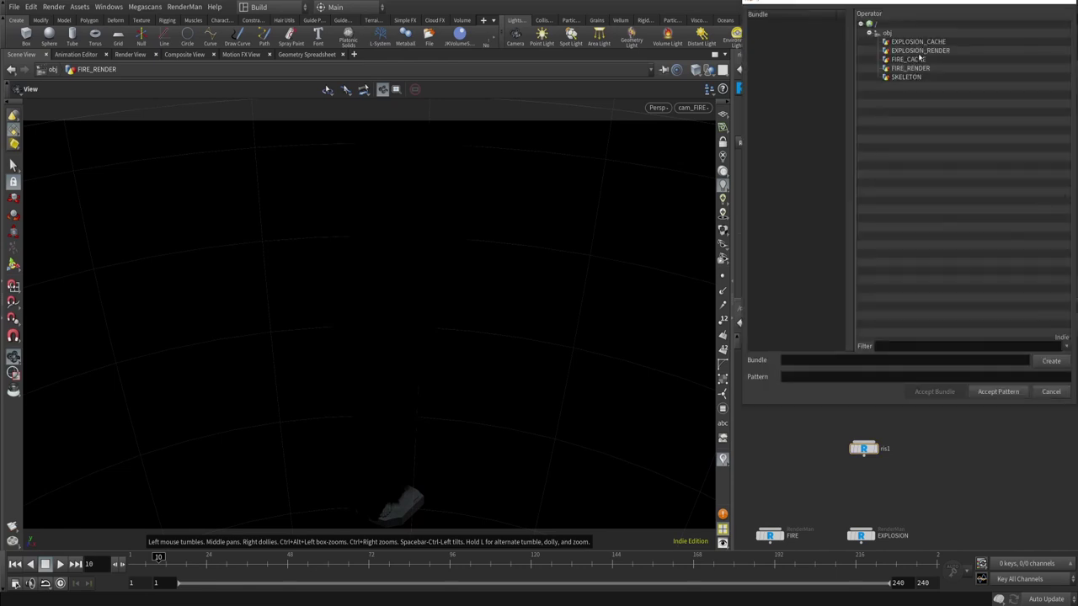
left_click(911, 77)
left_click(992, 392)
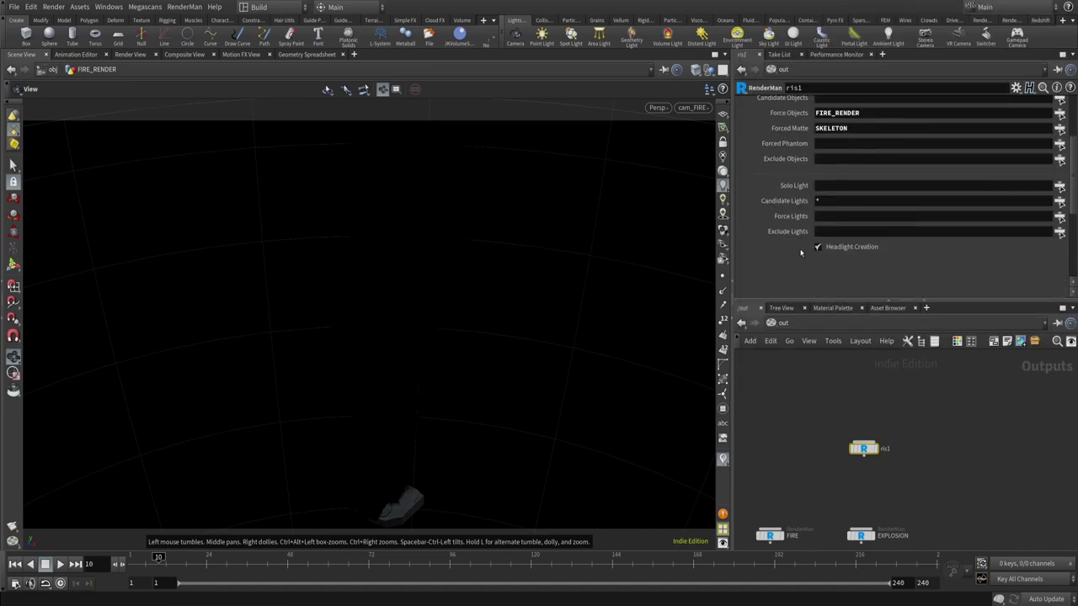
left_click(1059, 216)
left_click(888, 43)
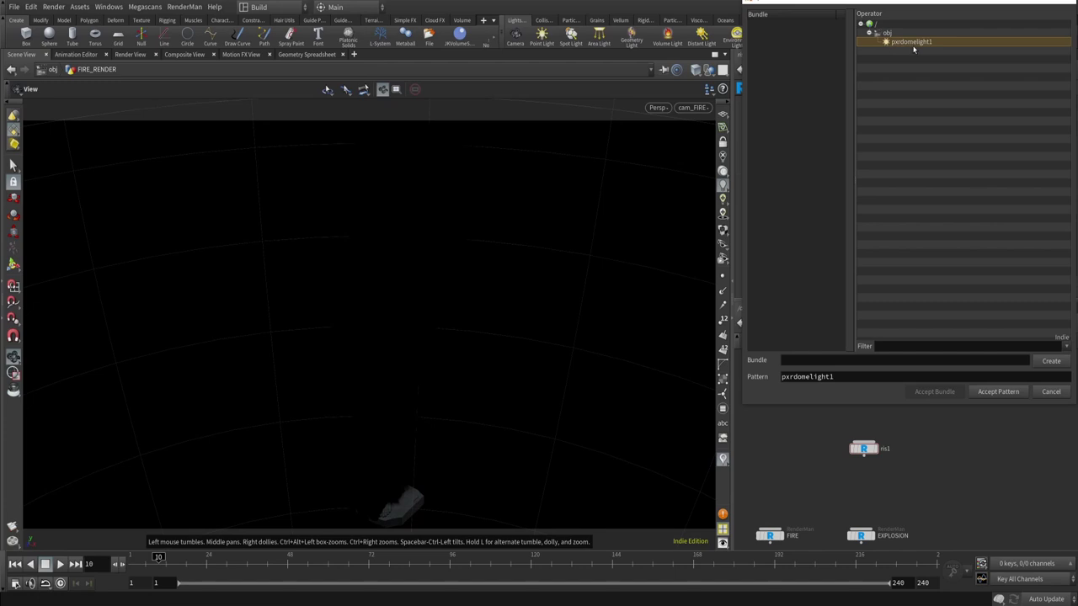
left_click(999, 393)
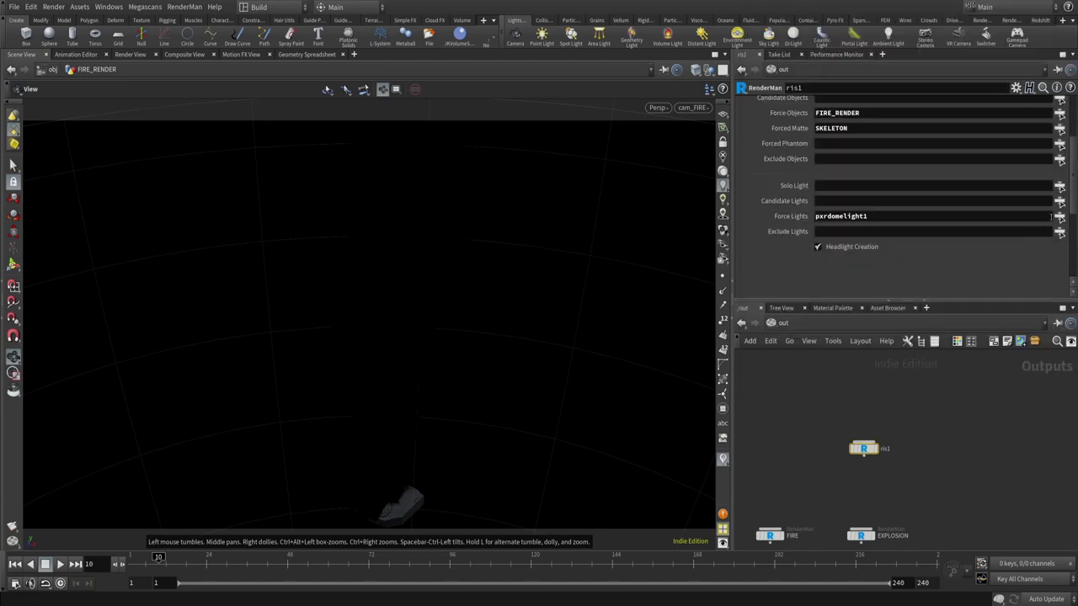
- Check the pxrdomelight1 dome light's HDRI color map in the obj network
left_click(782, 324)
left_click(807, 373)
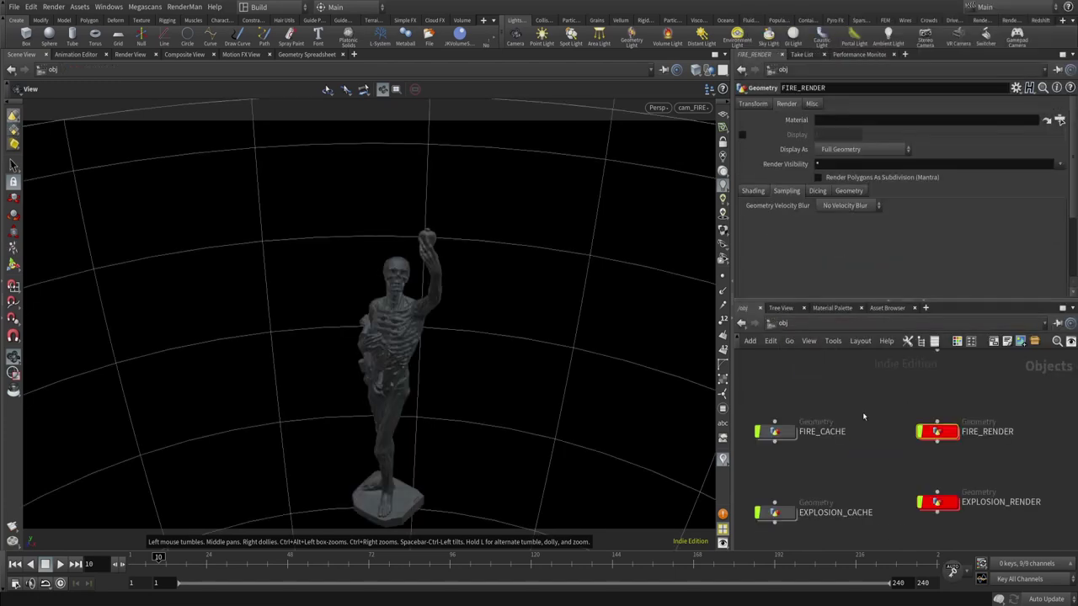
scroll(873, 447, "up", 2)
left_click_drag(873, 447, 983, 499)
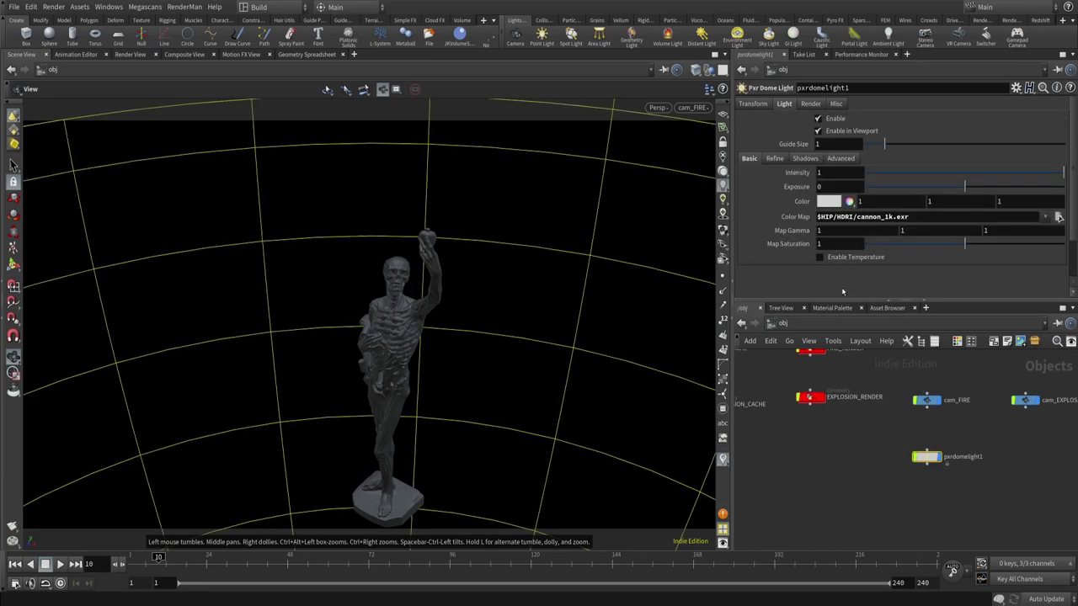
left_click_drag(909, 216, 839, 217)
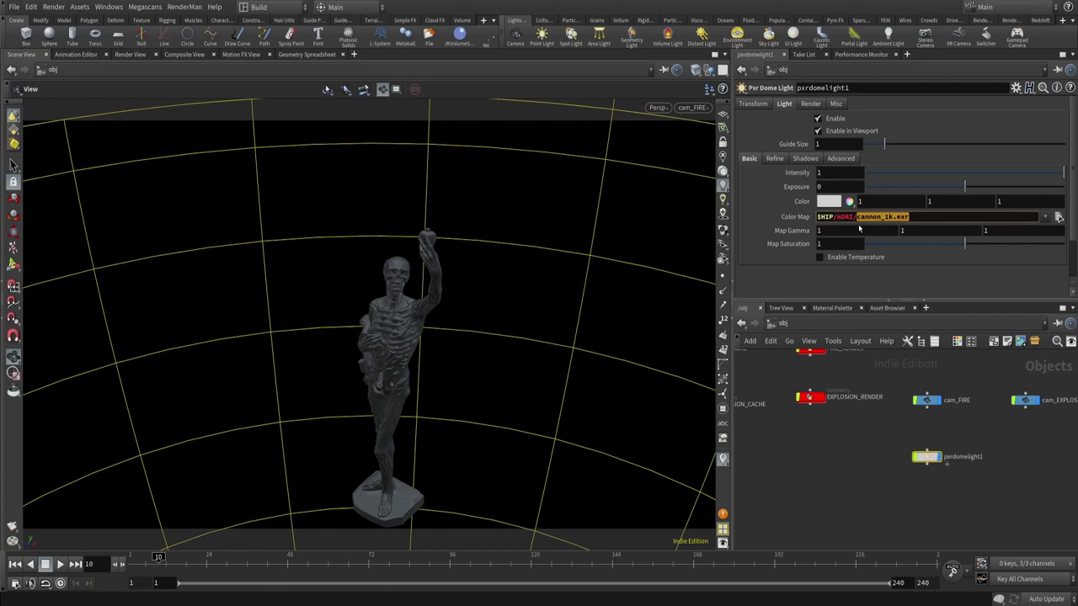
left_click(883, 427)
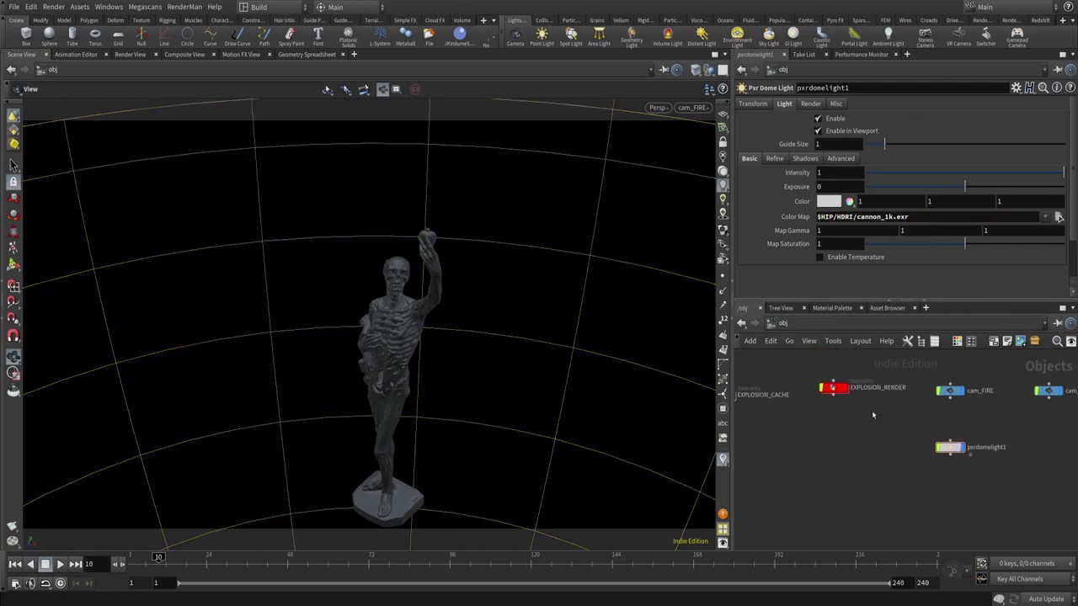
- Switch the viewer to the Render View and look at the render outputs
left_click(784, 325)
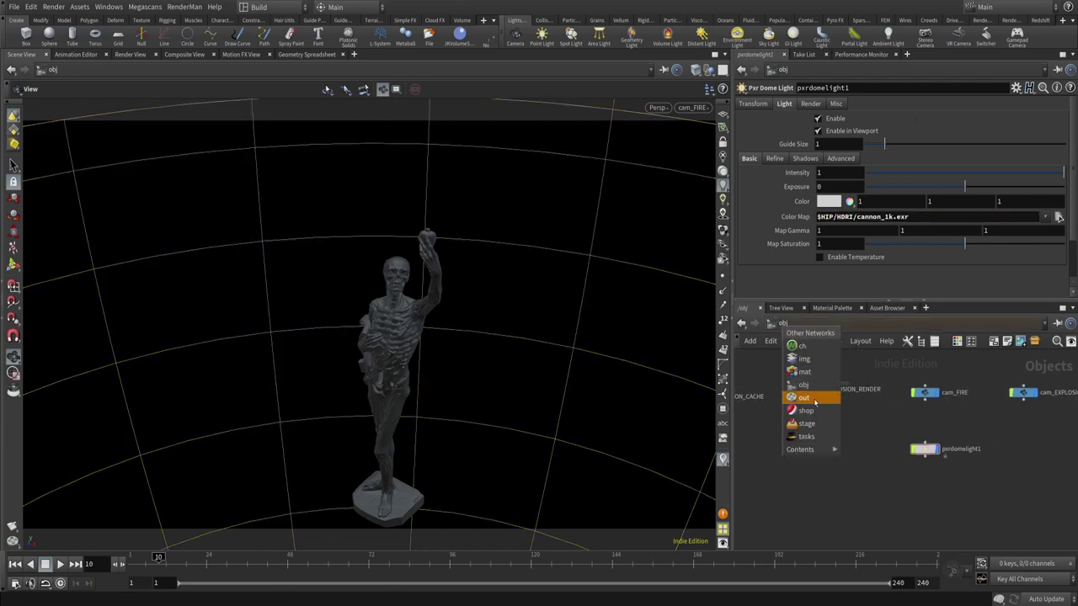
left_click(893, 482)
left_click(131, 53)
left_click(139, 71)
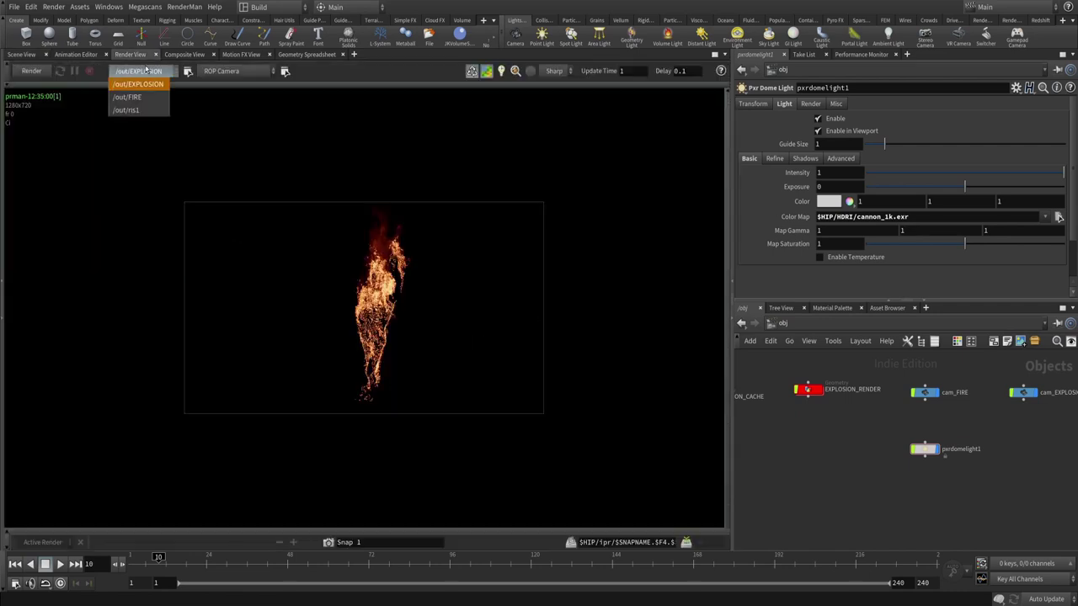
- Rename the ris1 output node in /out to new_FIRE
left_click(789, 340)
left_click(800, 396)
left_click(866, 433)
double_click(901, 433)
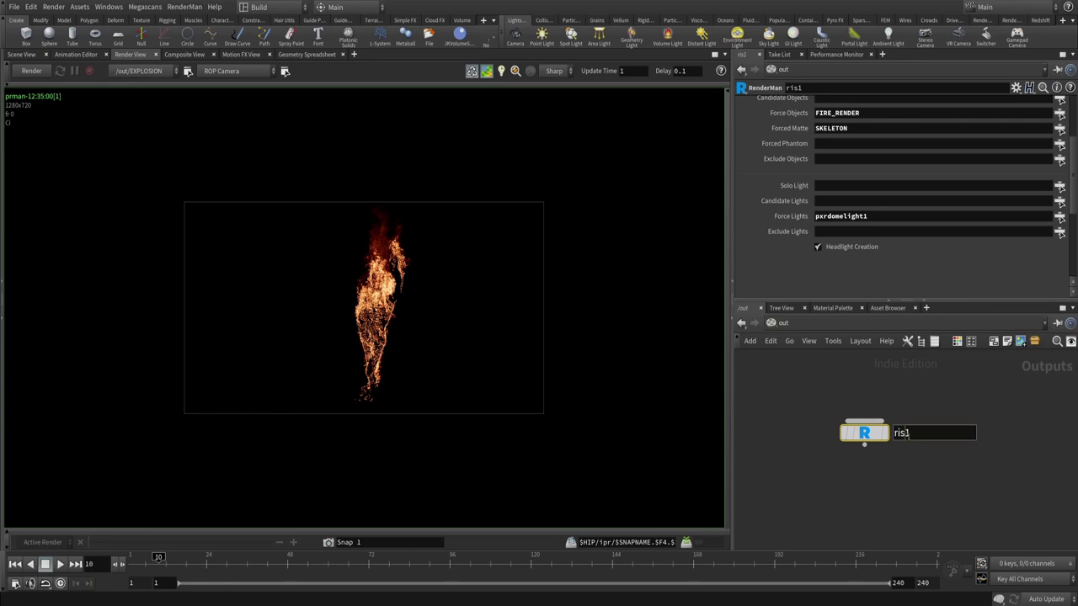
double_click(901, 433)
type("new_FIRE")
key("Return")
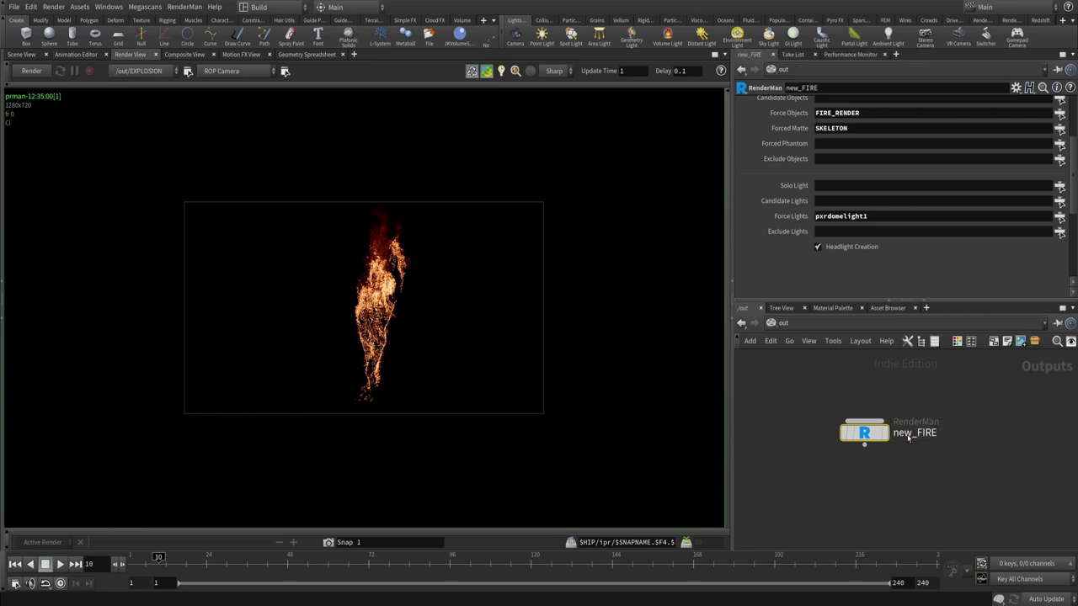
- Pick /out/new_FIRE in the Render View and render it
left_click(141, 71)
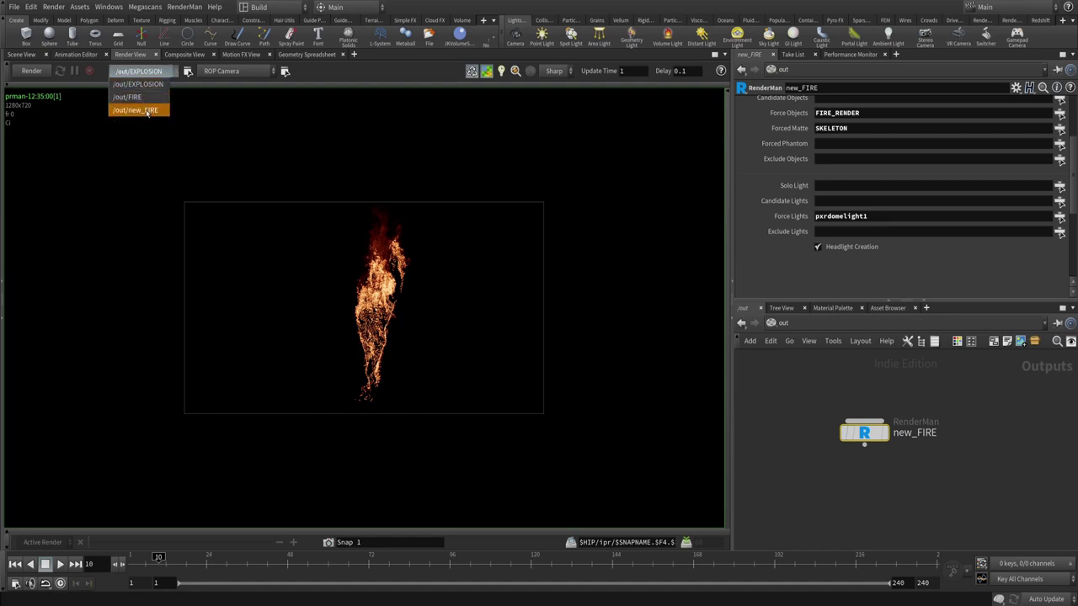
left_click(147, 110)
left_click(31, 71)
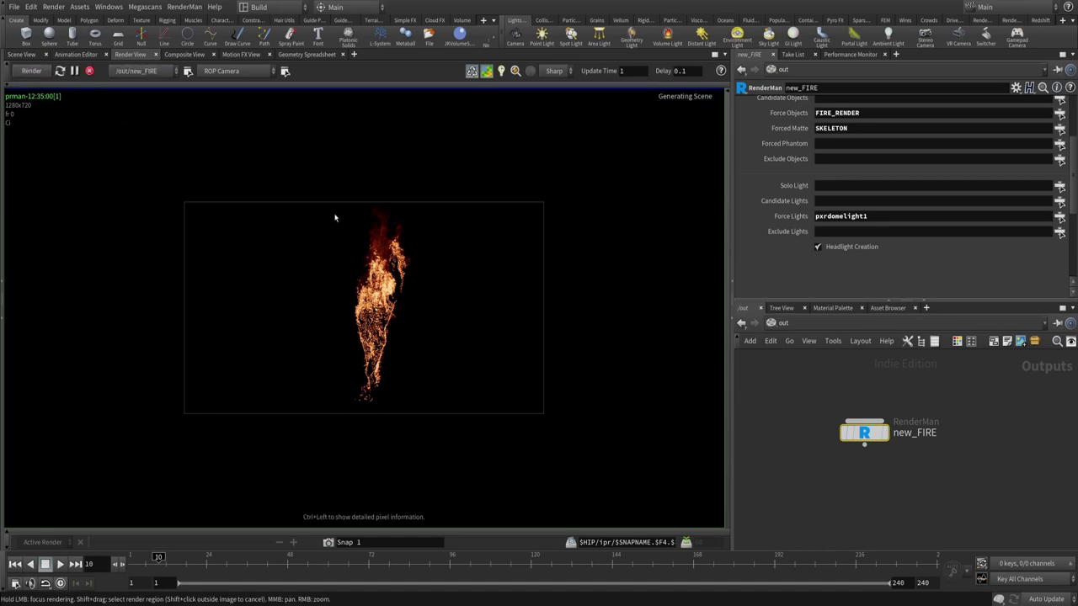
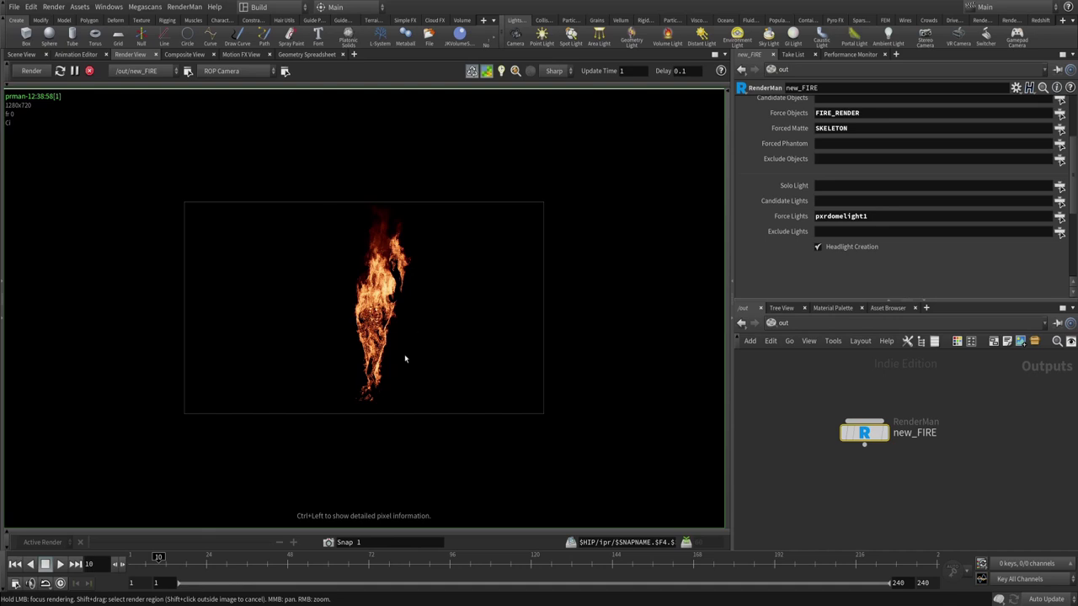
- In /obj, inspect pxrdomelight1's cannon_1k.exr colour map path and stop the fire render
scroll(450, 210, "up", 4)
scroll(464, 306, "down", 1)
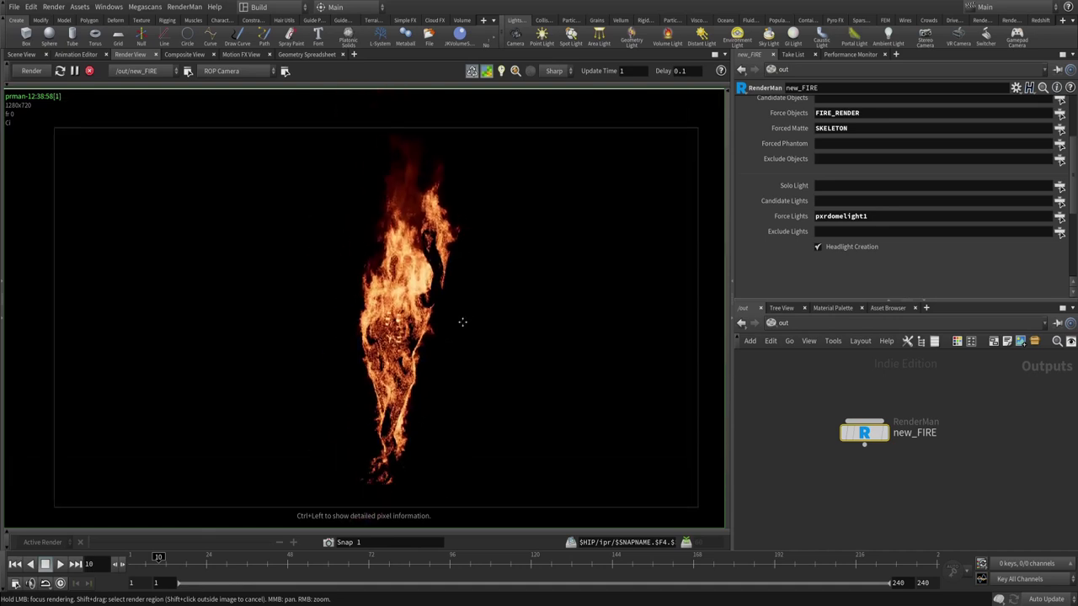
middle_click_drag(464, 305, 472, 295)
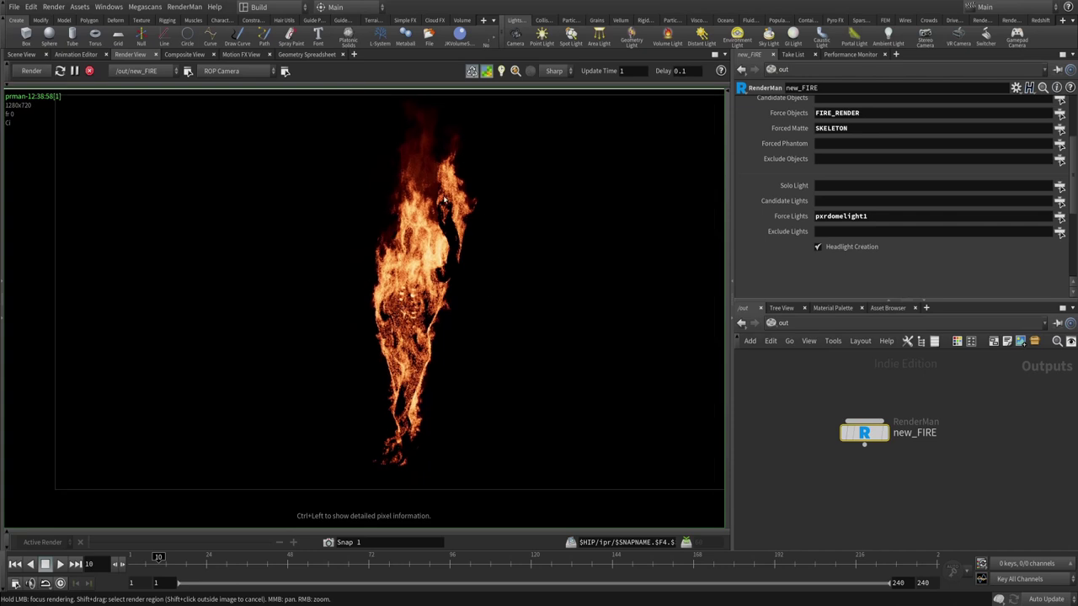
scroll(471, 278, "down", 1)
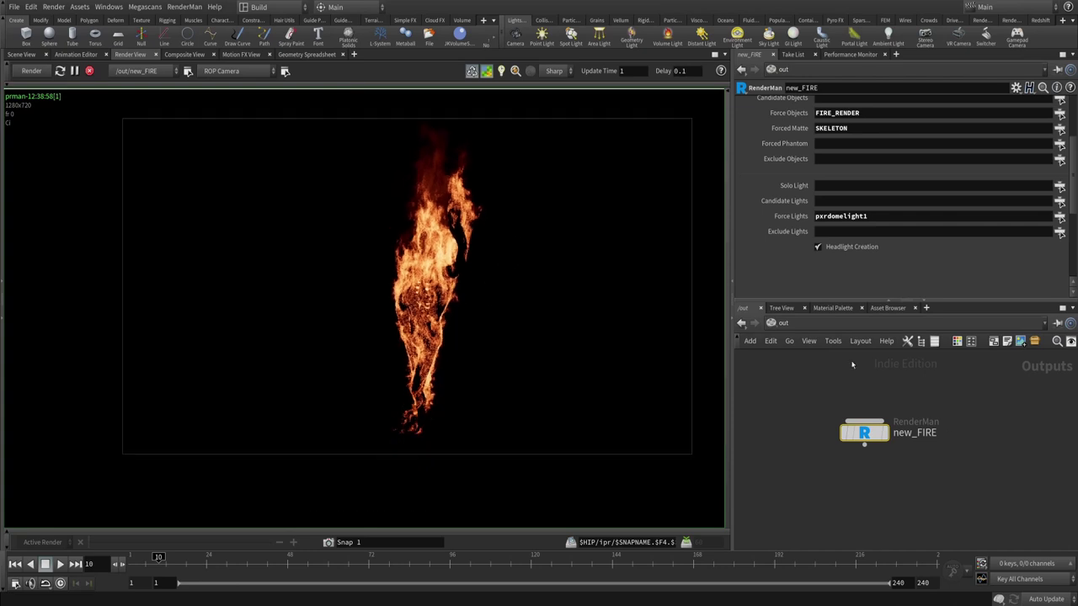
left_click(782, 324)
left_click(806, 380)
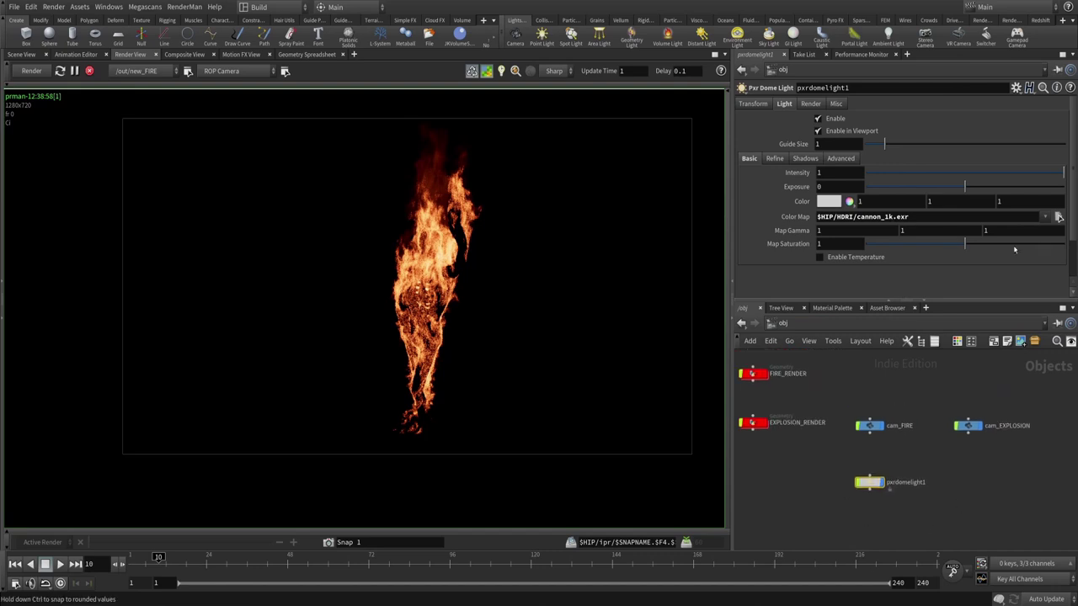
double_click(920, 218)
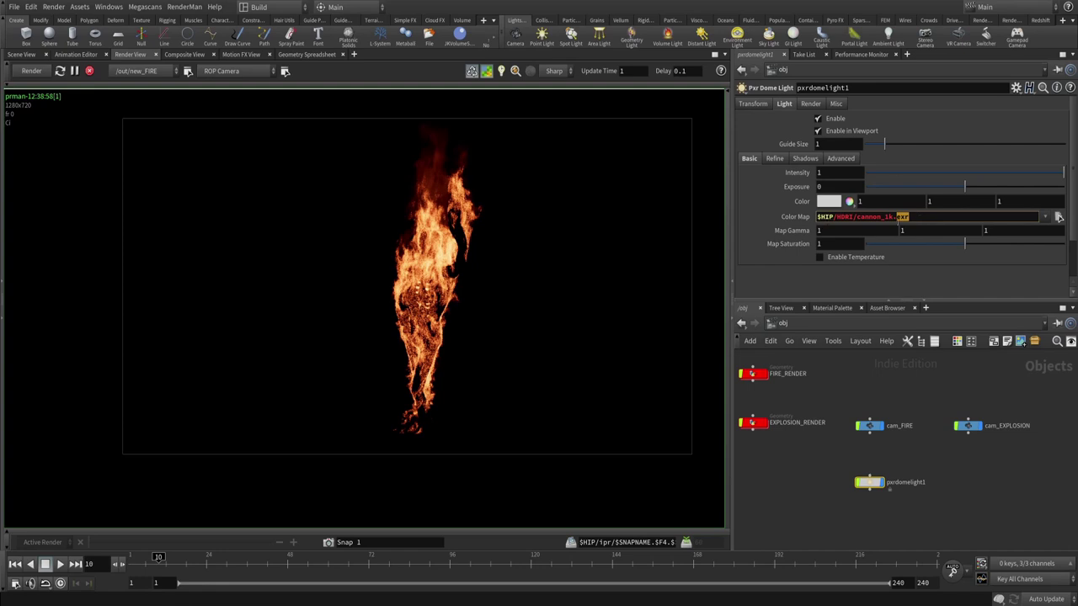
left_click(90, 70)
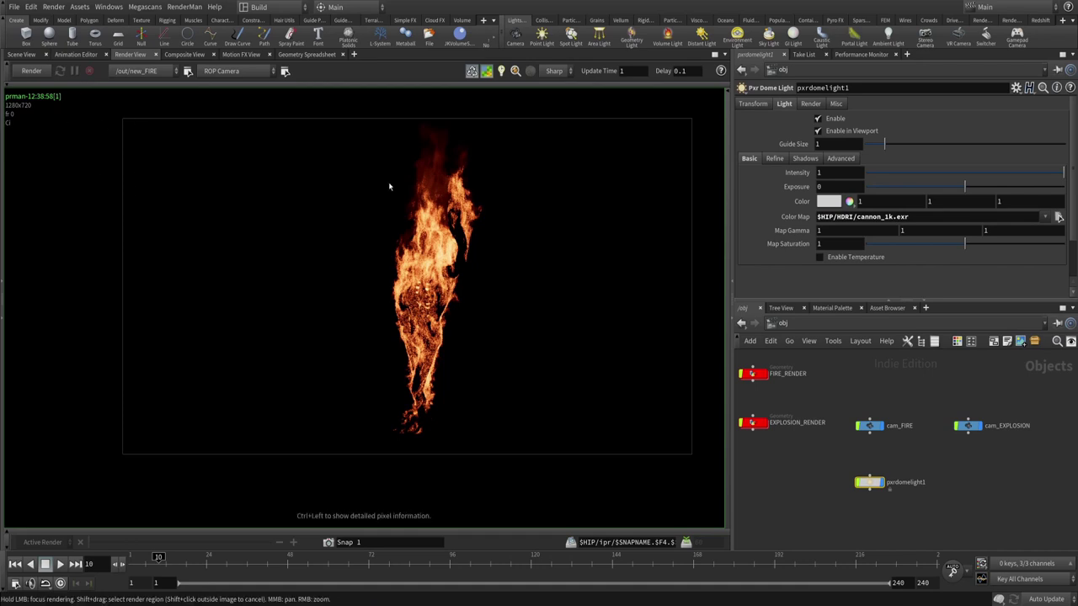
- Point the dome light's Color Map to $HIP/HDRI/cannon_1k.exr.tex
left_click(1059, 216)
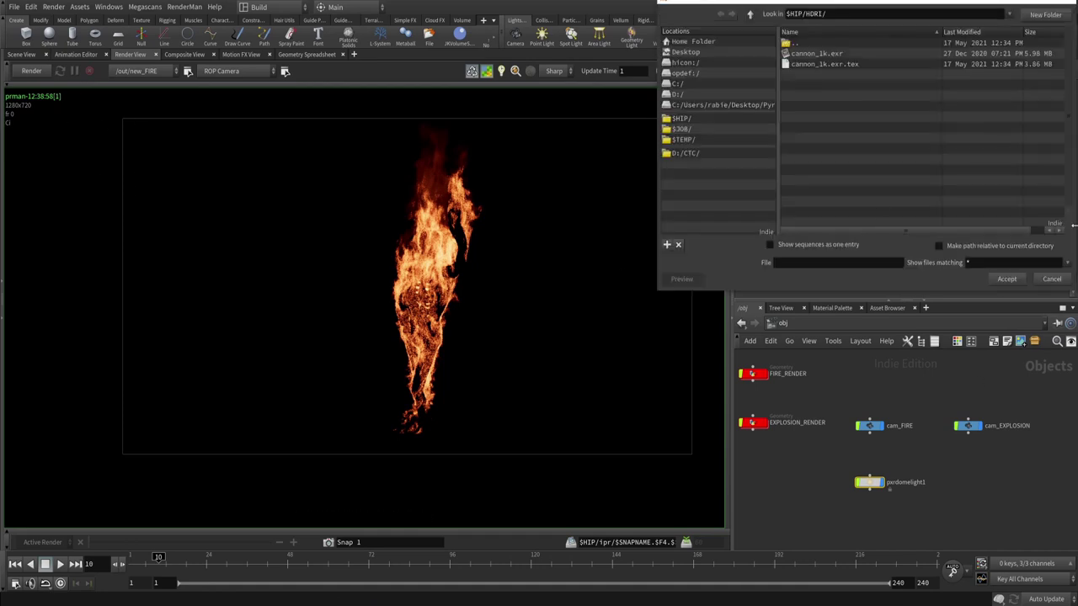
left_click(826, 65)
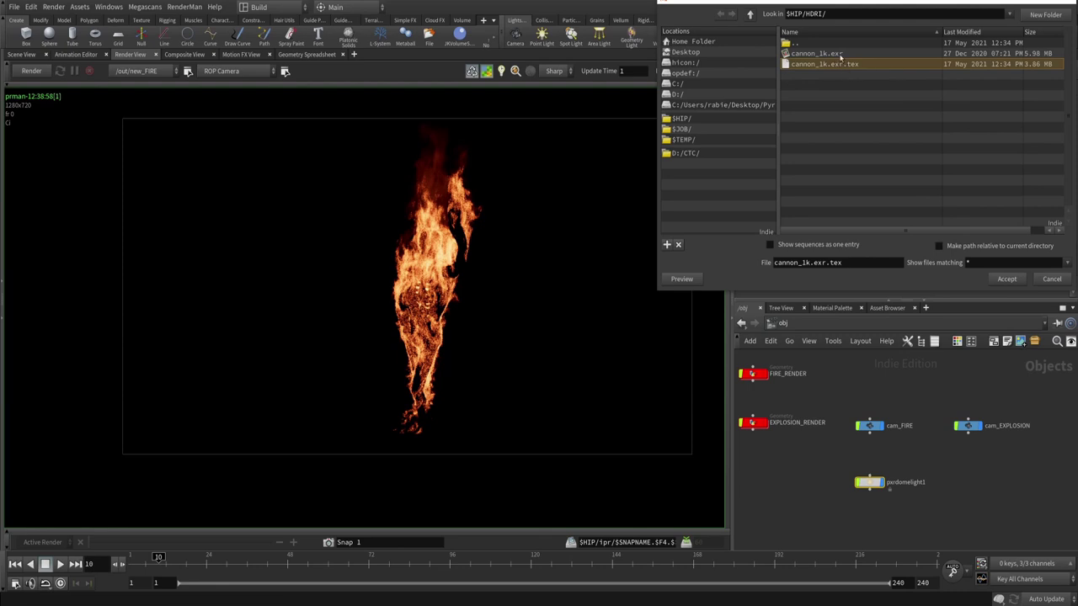
left_click(1007, 279)
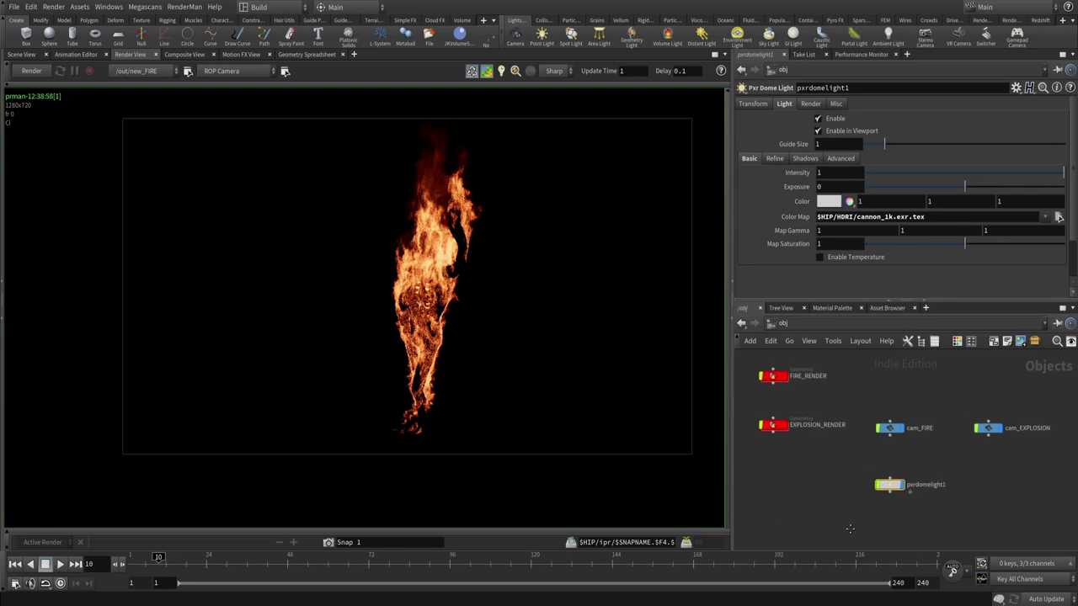
- Re-render the fire with the new map, stop it, and switch to the RenderMan shelf
left_click(34, 72)
middle_click_drag(918, 487, 804, 463)
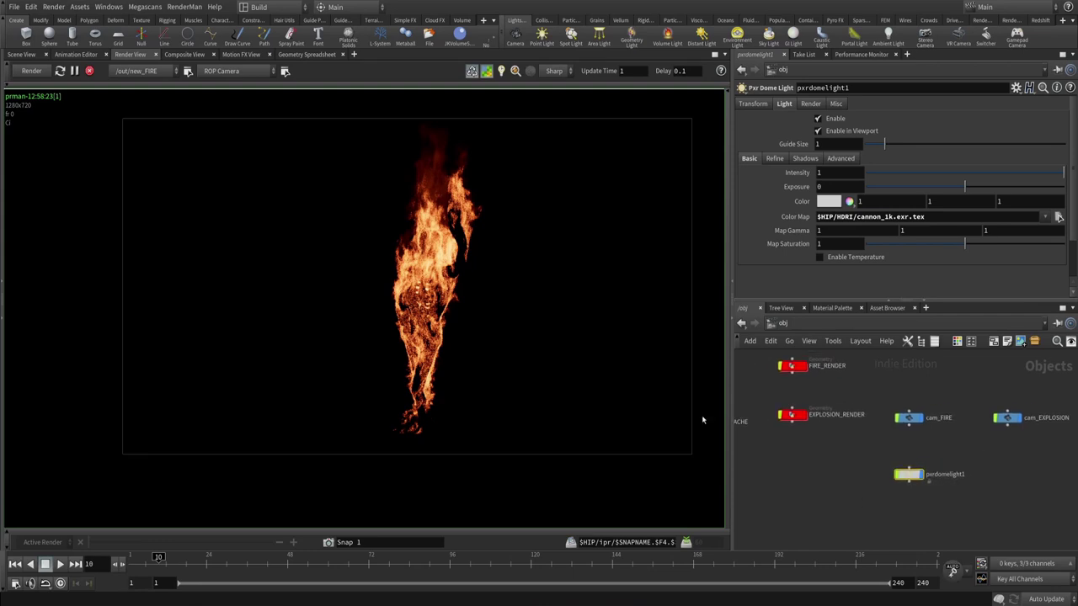
scroll(410, 234, "down", 2)
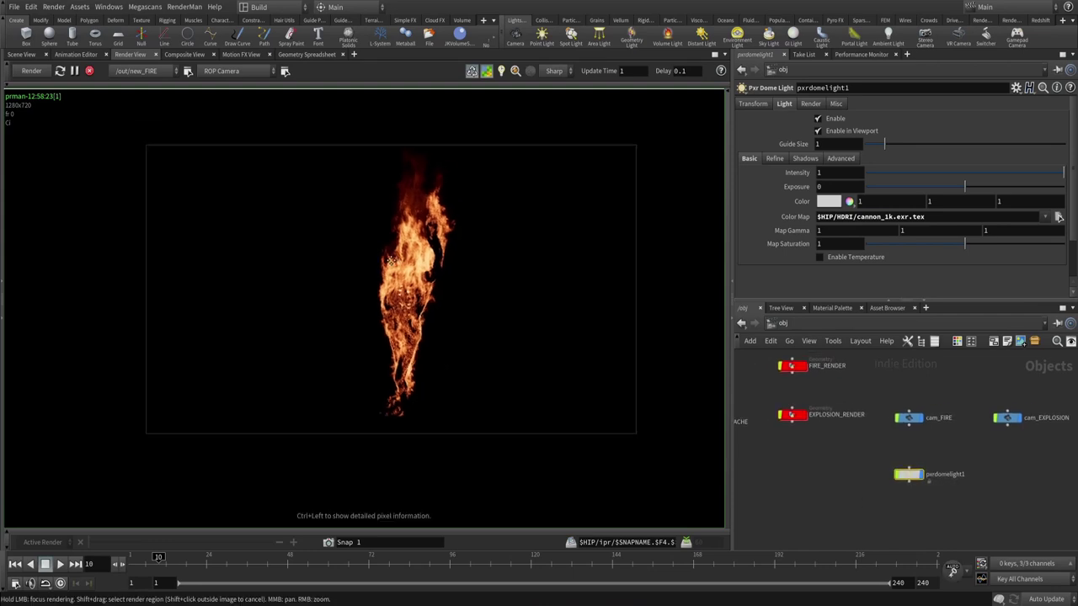
left_click(89, 71)
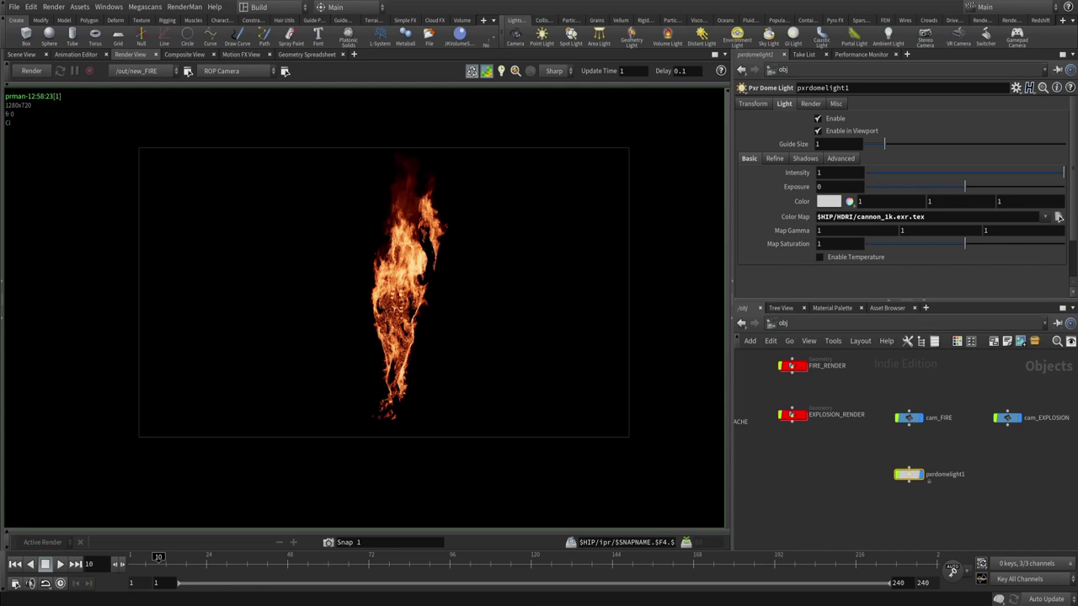
left_click(982, 20)
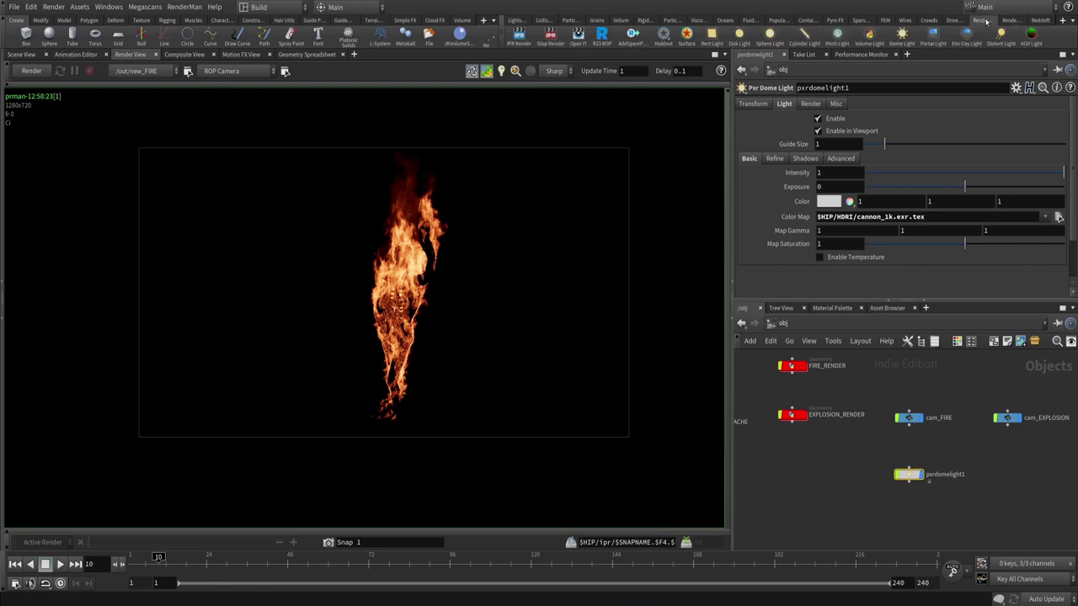
- Start an IPR render and position and zoom the it image viewer on the fire frame
left_click(518, 37)
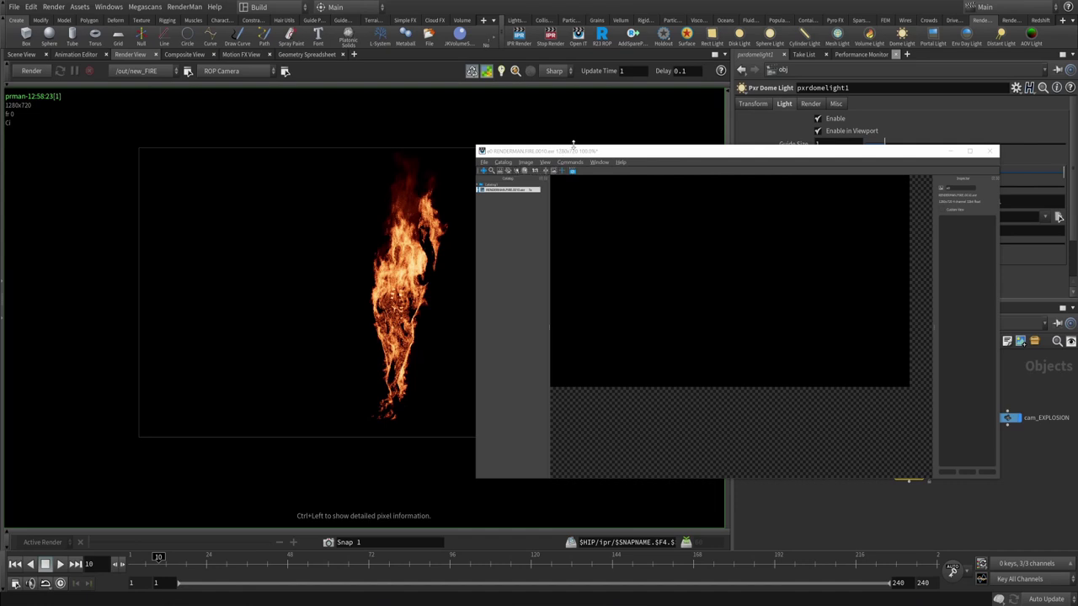
left_click_drag(579, 156, 529, 144)
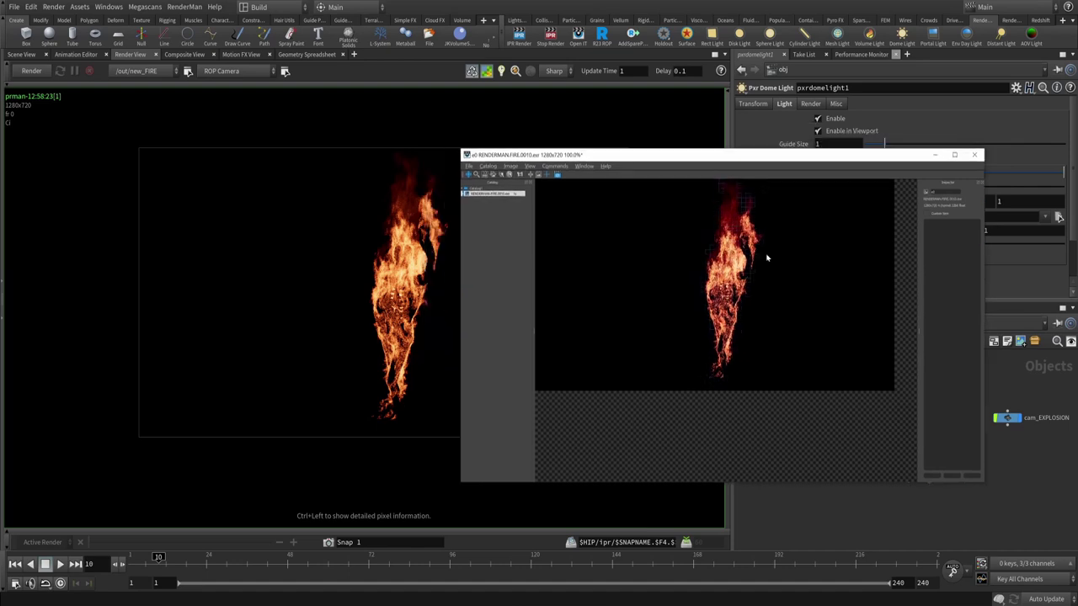
scroll(748, 266, "up", 2)
scroll(749, 265, "up", 1)
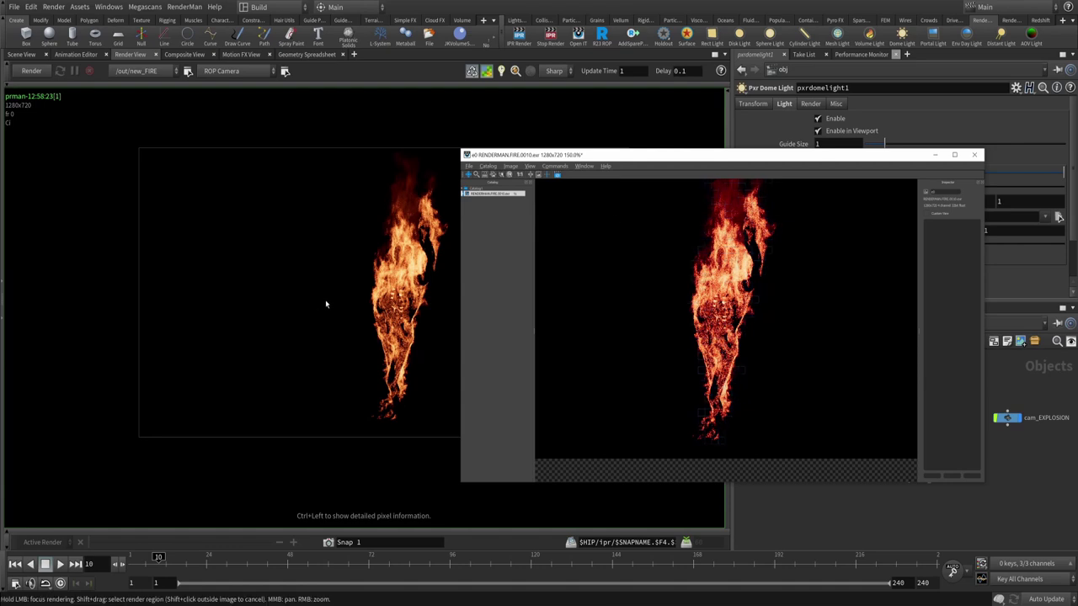
scroll(255, 282, "up", 3)
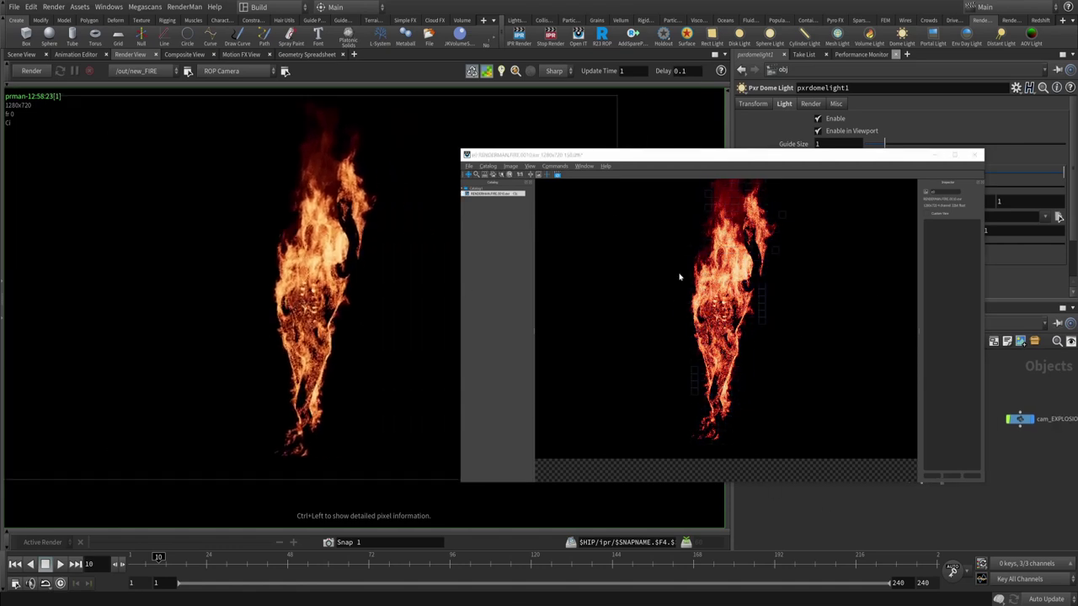
left_click_drag(679, 156, 742, 117)
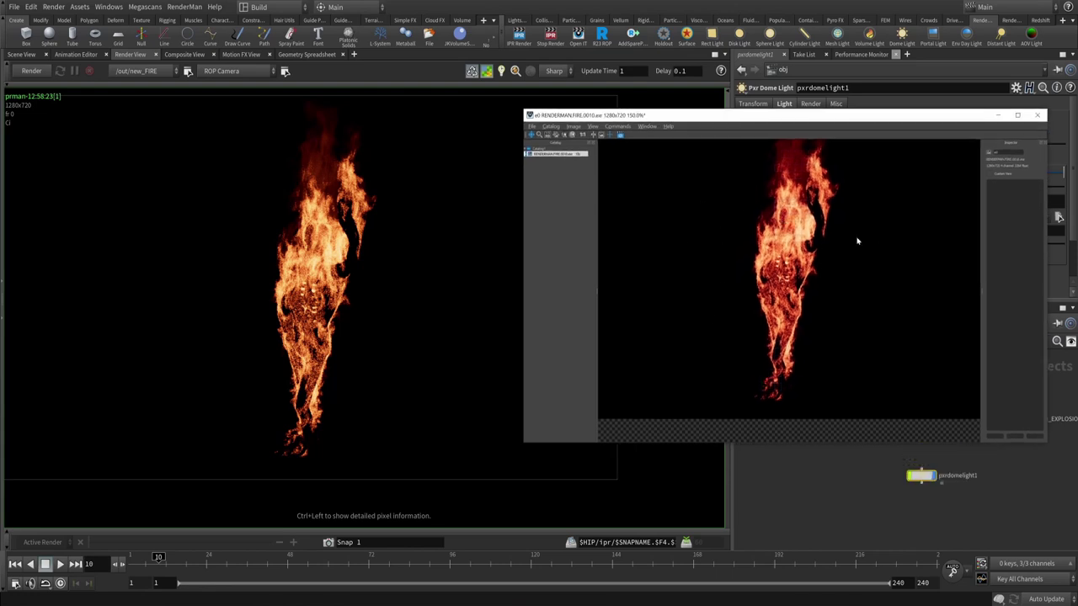
- Set the viewer's Image Color Space to ACES - ACEScg
left_click(574, 126)
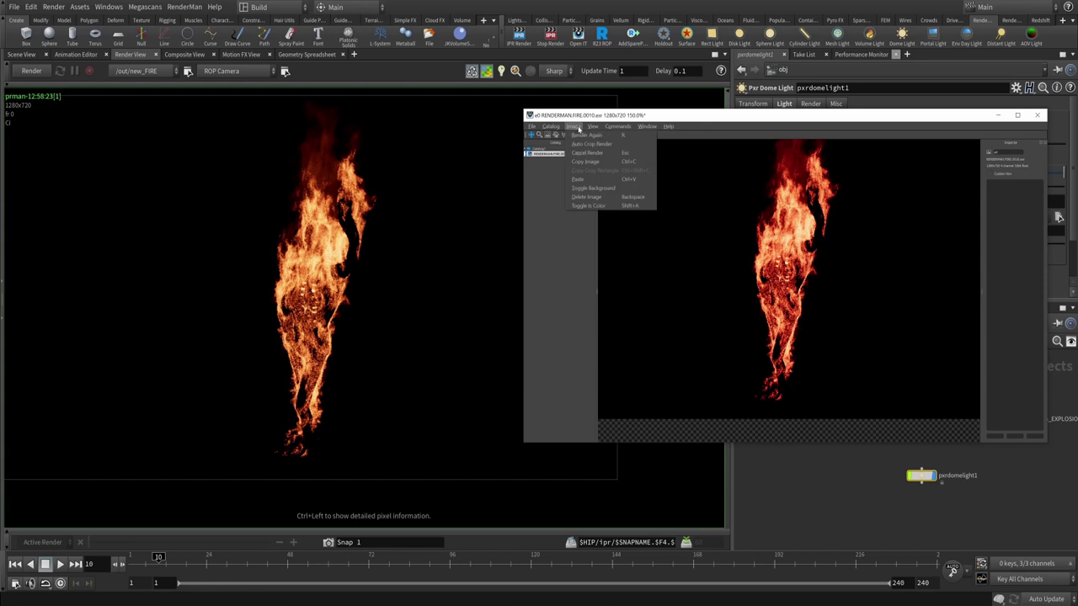
mouse_move(594, 127)
mouse_move(607, 269)
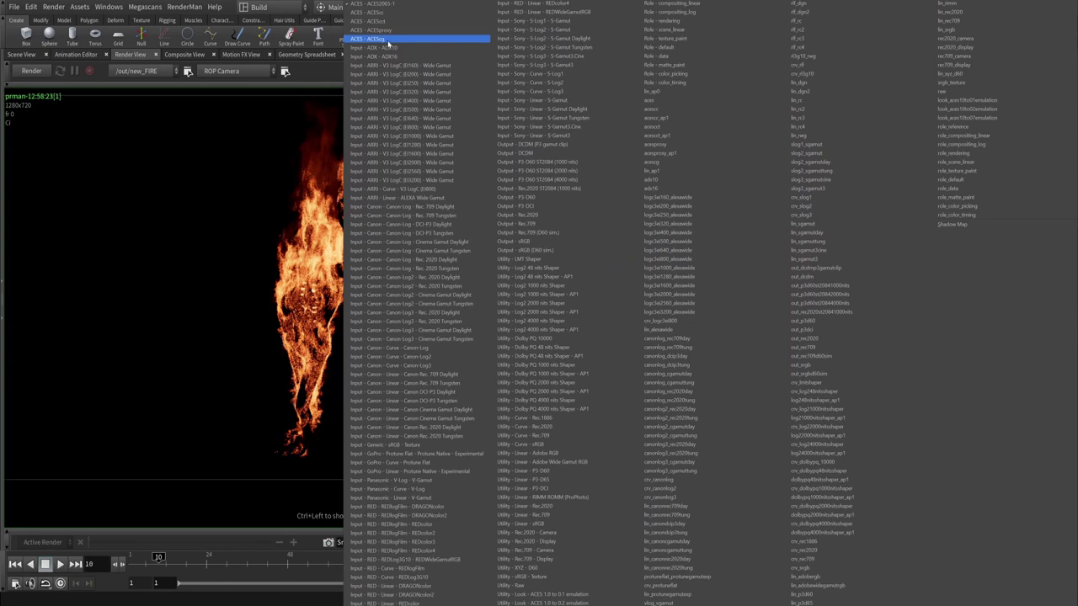
left_click(389, 42)
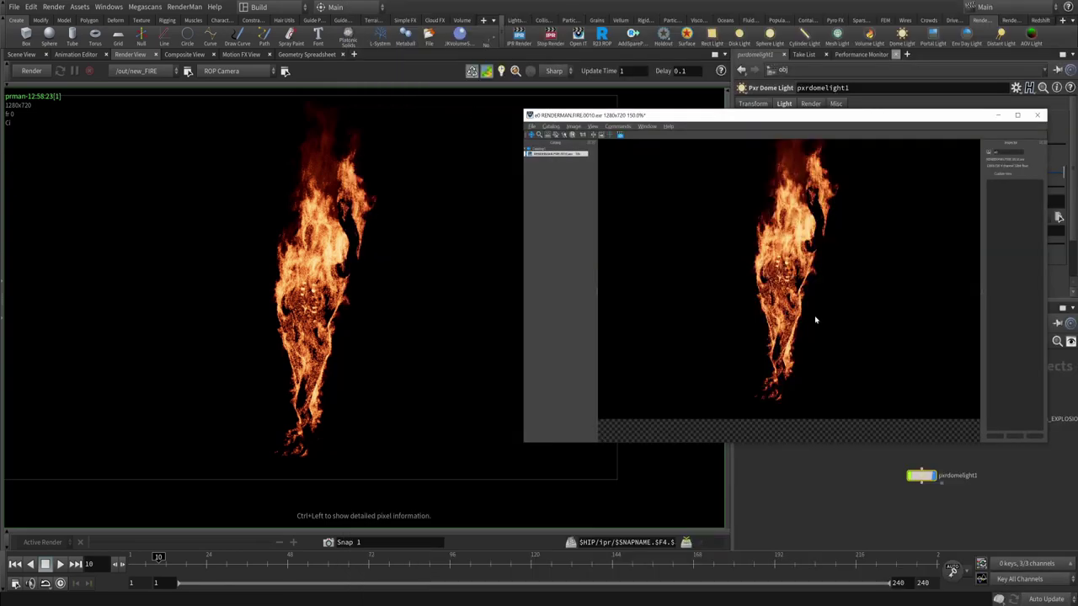
- Inspect the RENDERMAN.FIRE.0010.exr frame, then close the it viewer and confirm quitting
right_click(755, 226)
left_click(859, 308)
scroll(843, 278, "up", 4)
right_click(829, 249)
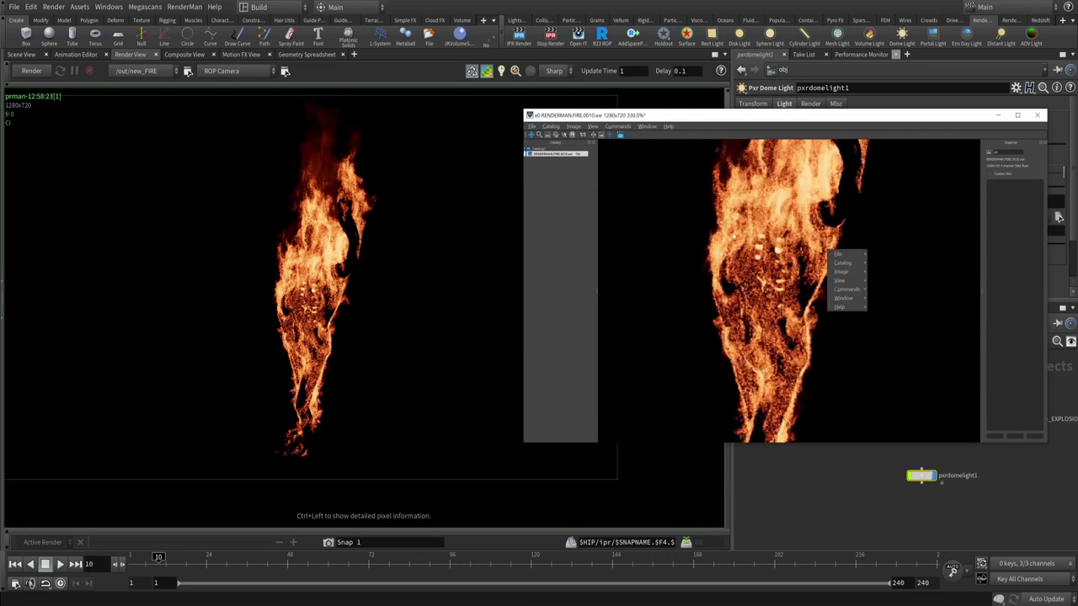
key("Escape")
scroll(324, 275, "down", 3)
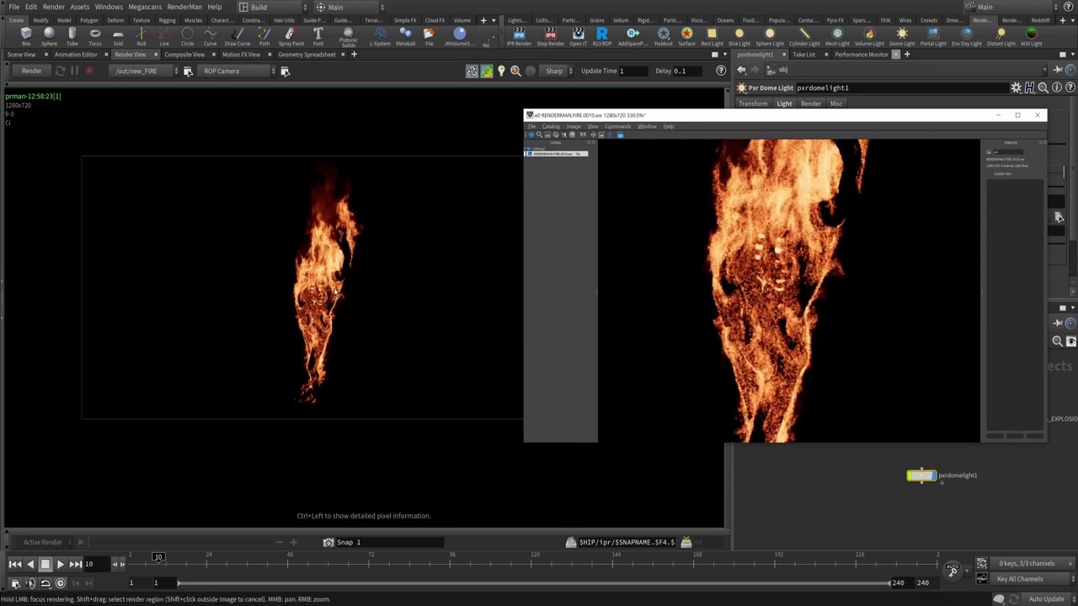
scroll(830, 253, "down", 3)
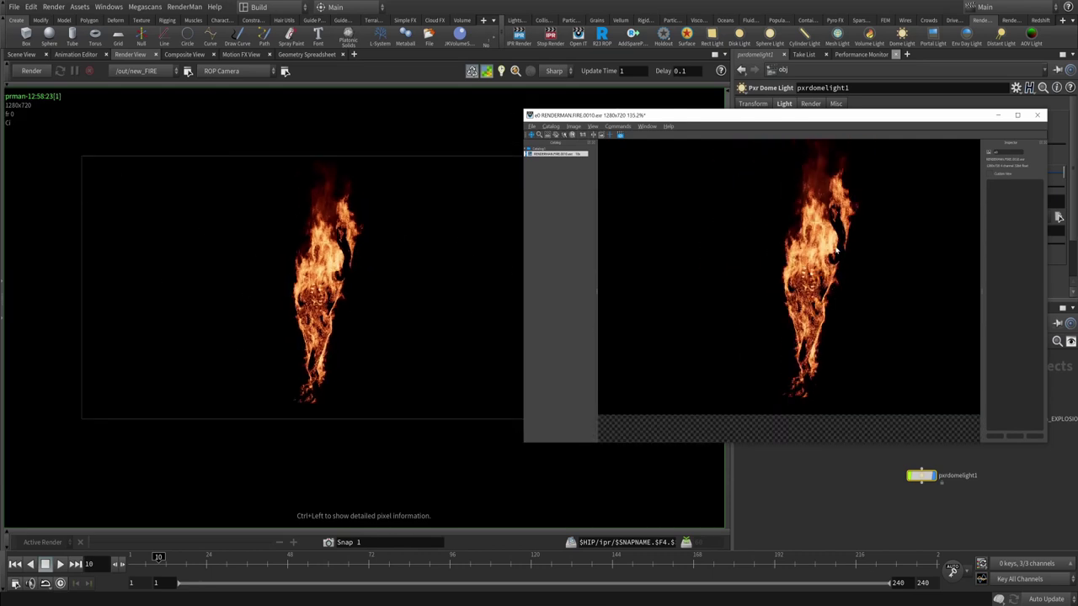
right_click(830, 245)
left_click(930, 184)
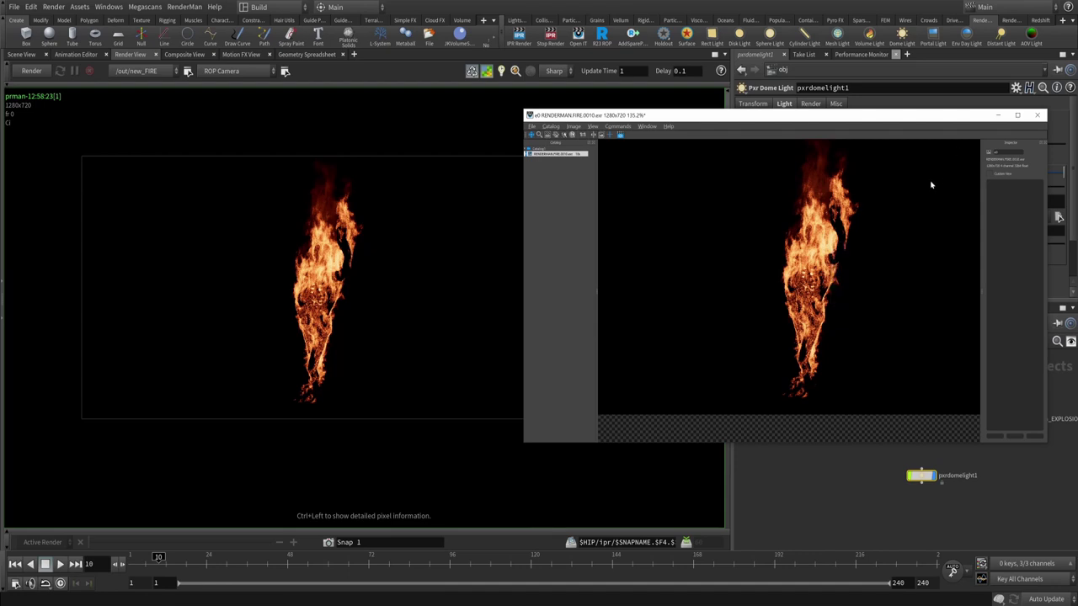
left_click(1037, 114)
left_click(552, 312)
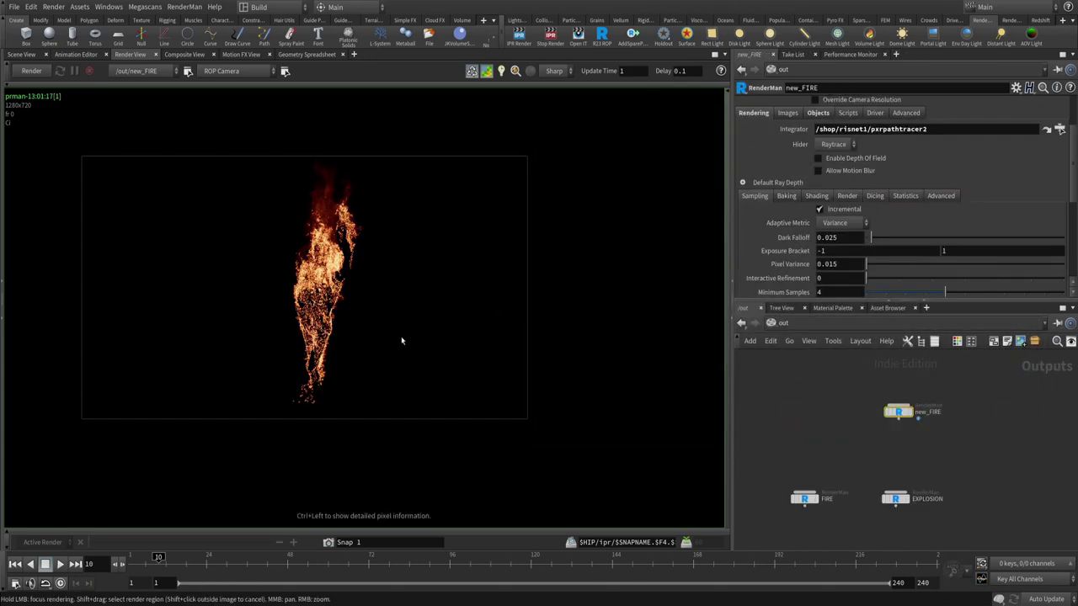
- Turn on Allow Motion Blur on the new_FIRE ROP and jump to the /obj network
scroll(401, 336, "up", 1)
left_click_drag(817, 384, 959, 444)
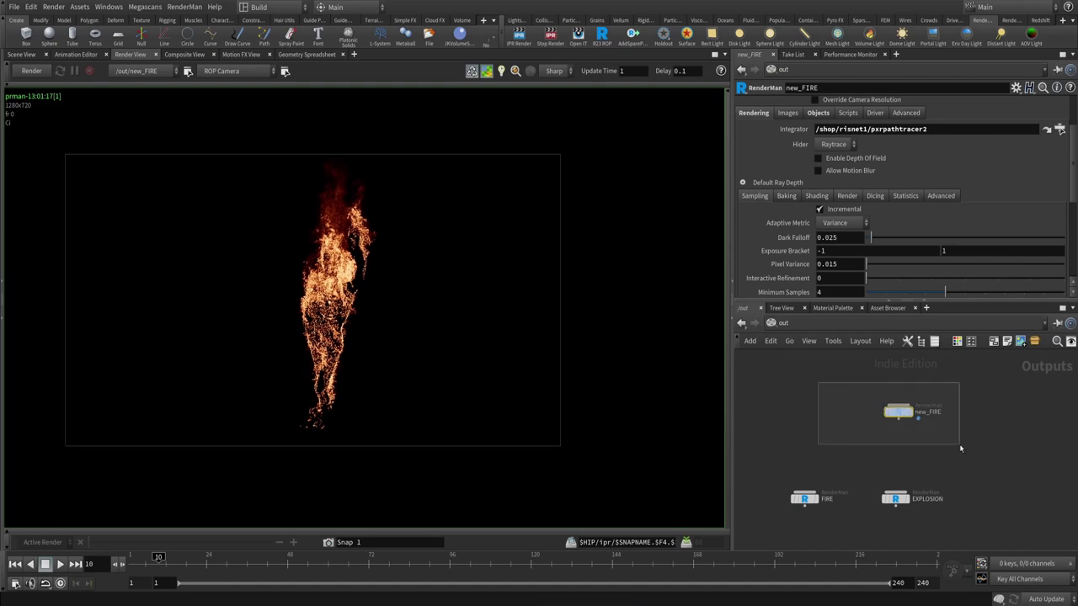
left_click(838, 171)
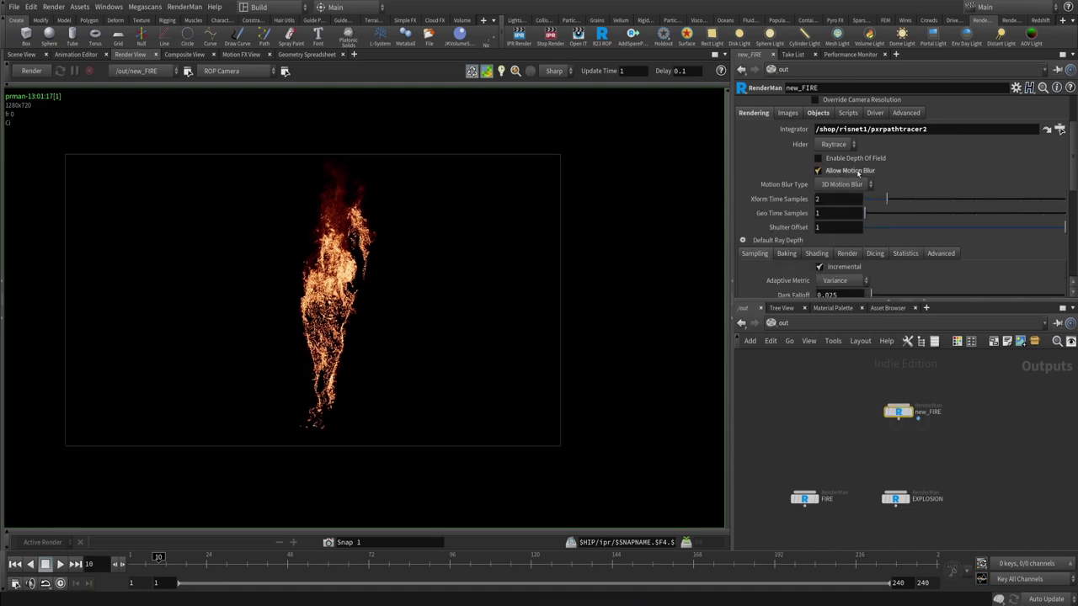
left_click_drag(904, 427, 902, 428)
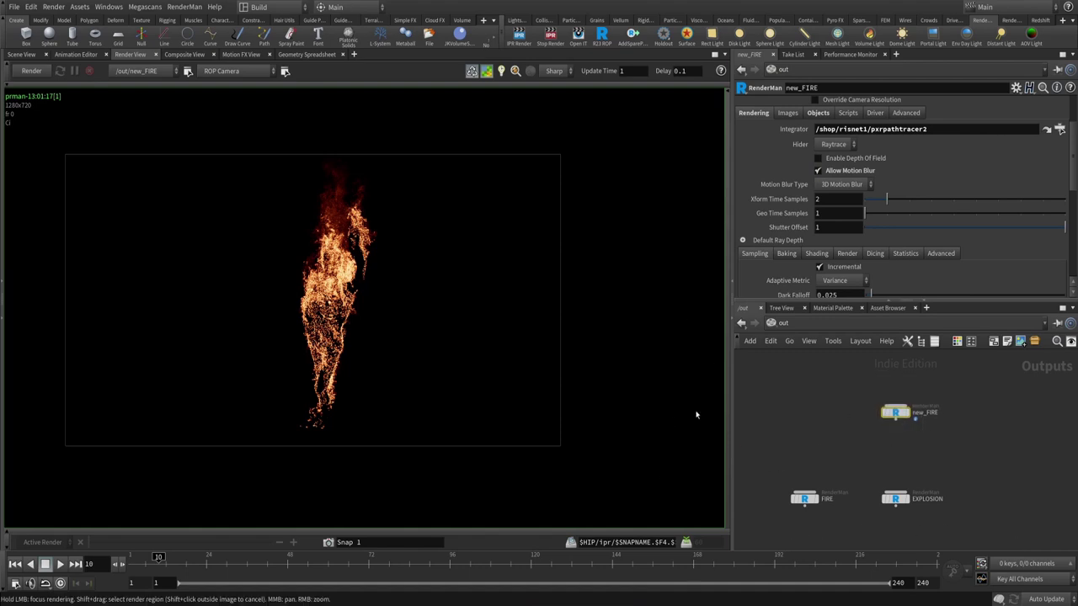
left_click(773, 326)
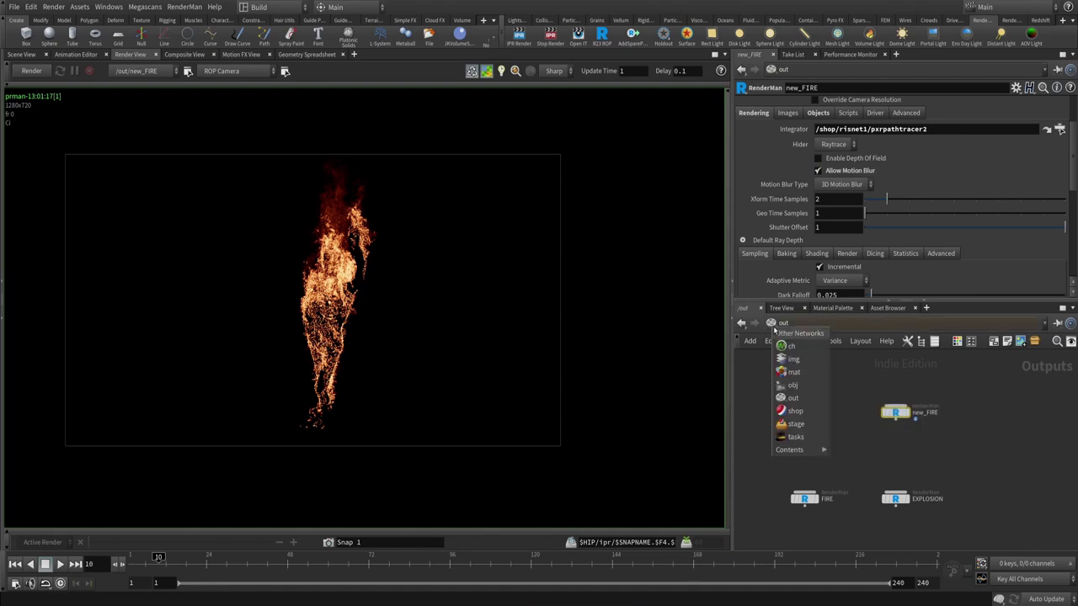
left_click(796, 383)
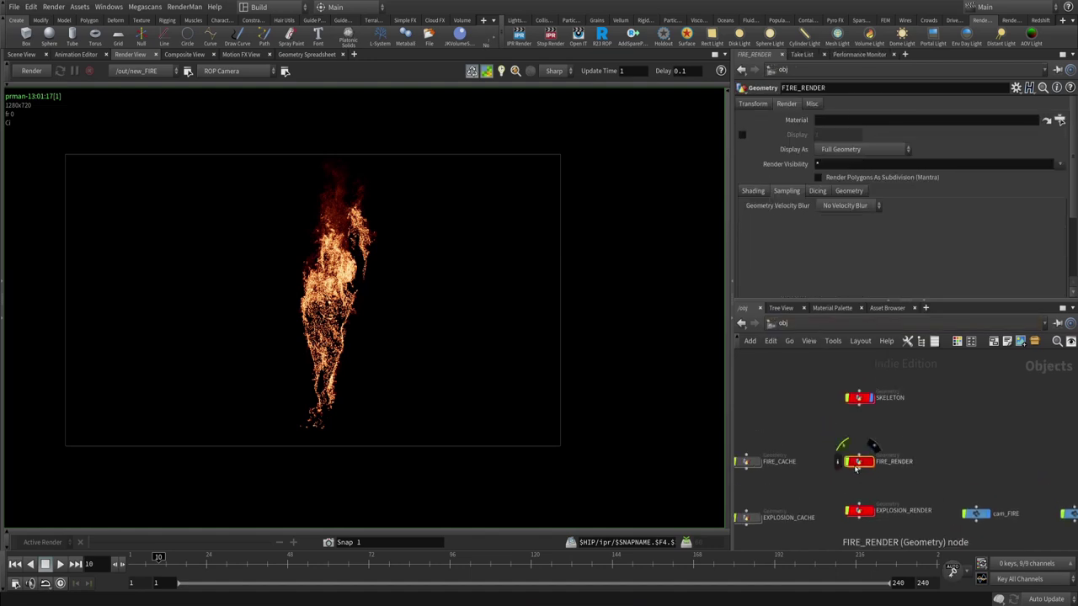
- Inside FIRE_RENDER, check object_merge1 and vdbvectormerge1's vel volume info, then show JK_PyroShader_RIS1's parameters
double_click(843, 457)
left_click_drag(846, 409, 846, 371)
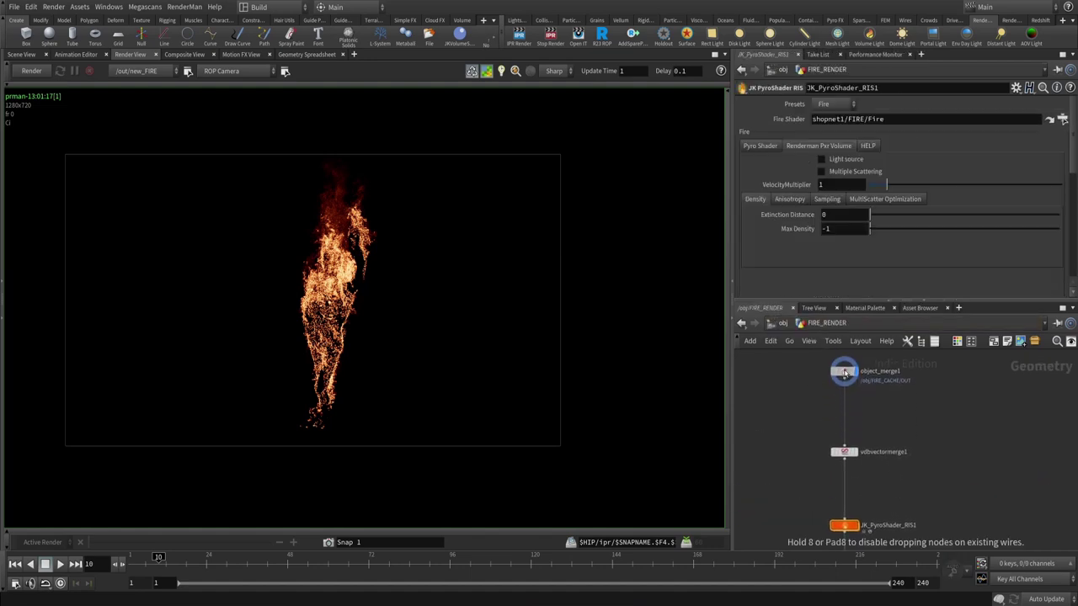
middle_click_drag(846, 371, 628, 468)
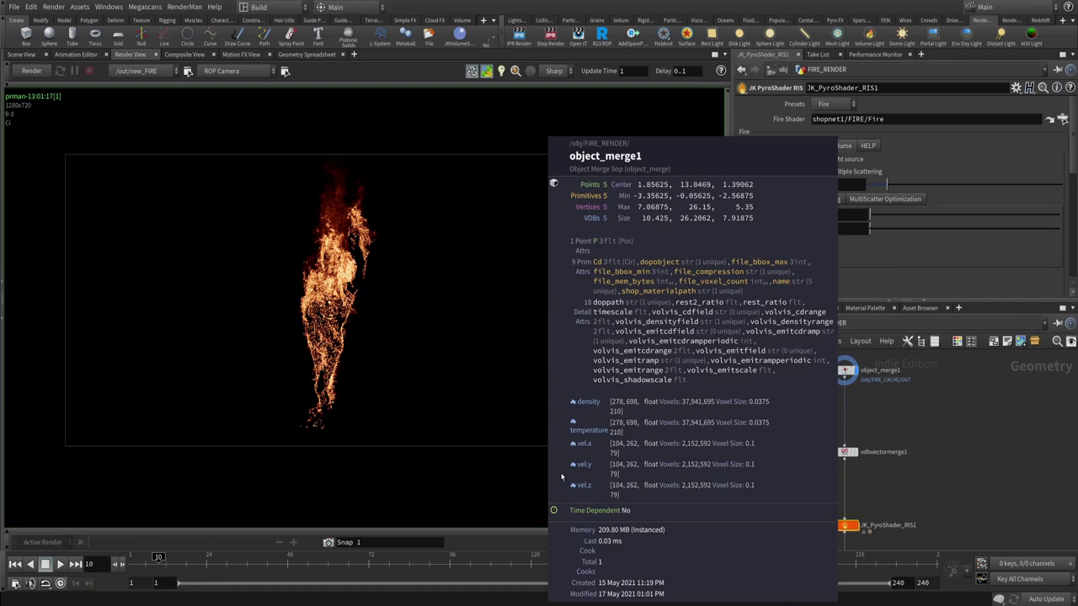
left_click(847, 453)
scroll(842, 479, "up", 3)
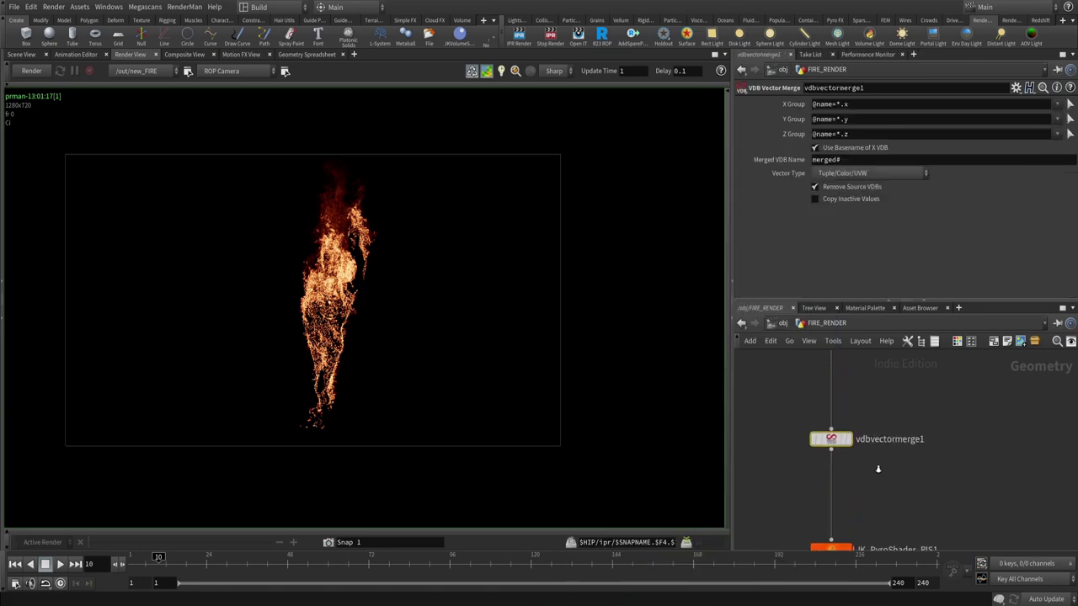
left_click(802, 446)
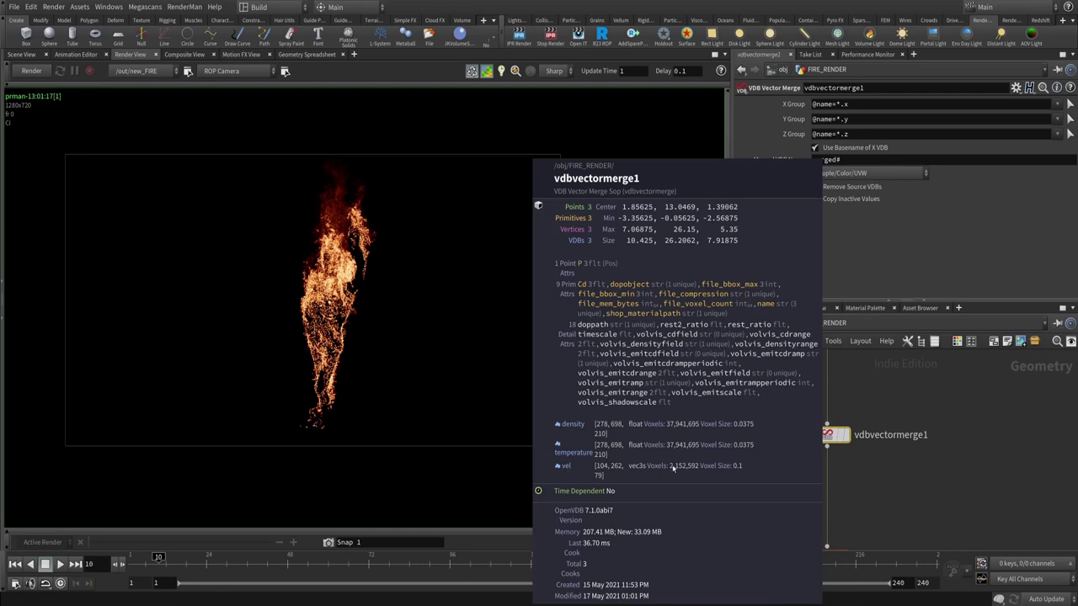
left_click(839, 500)
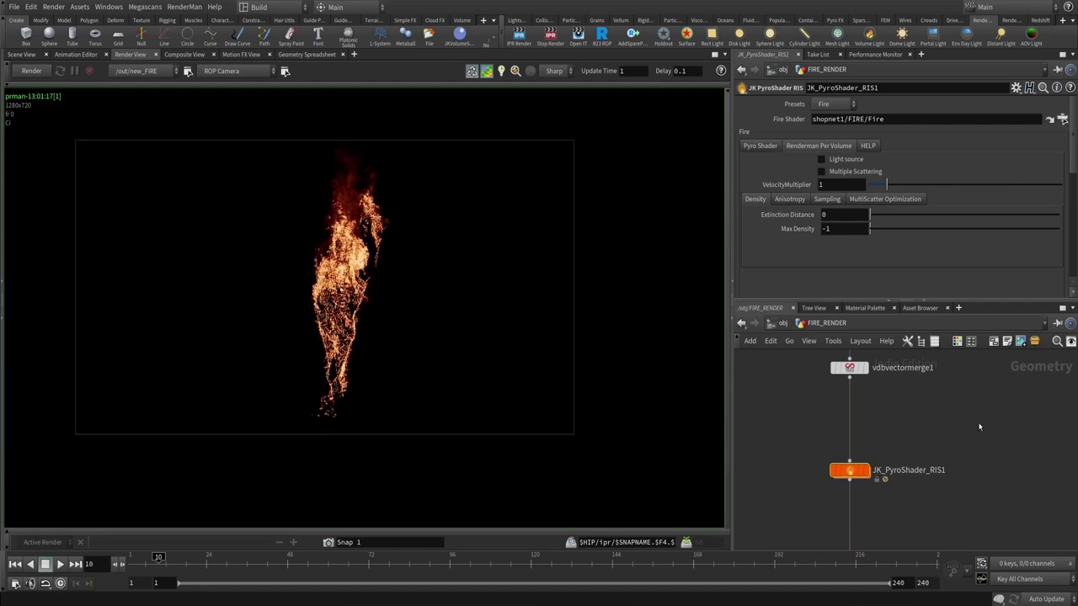
middle_click_drag(948, 440, 928, 438)
left_click_drag(920, 431, 752, 350)
left_click(885, 421)
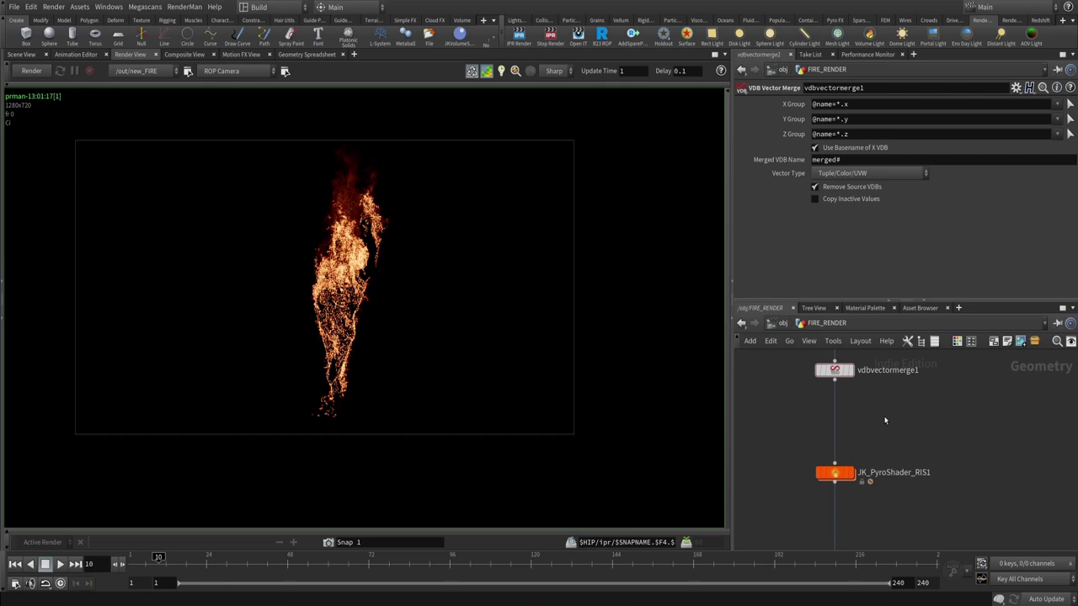
middle_click(834, 370)
left_click(834, 472)
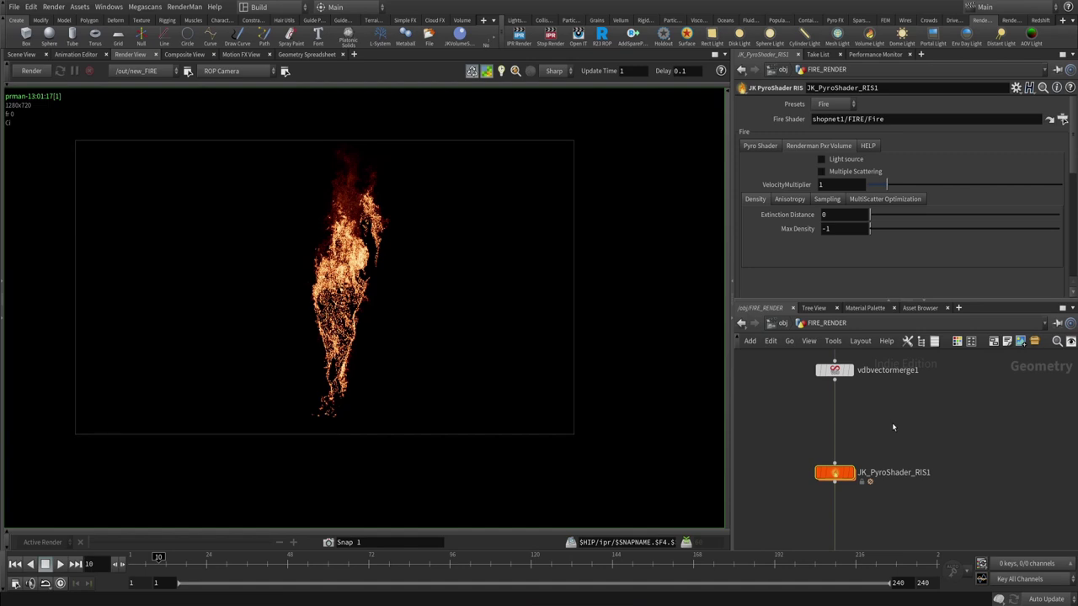
left_click_drag(894, 427, 754, 546)
scroll(504, 313, "up", 1)
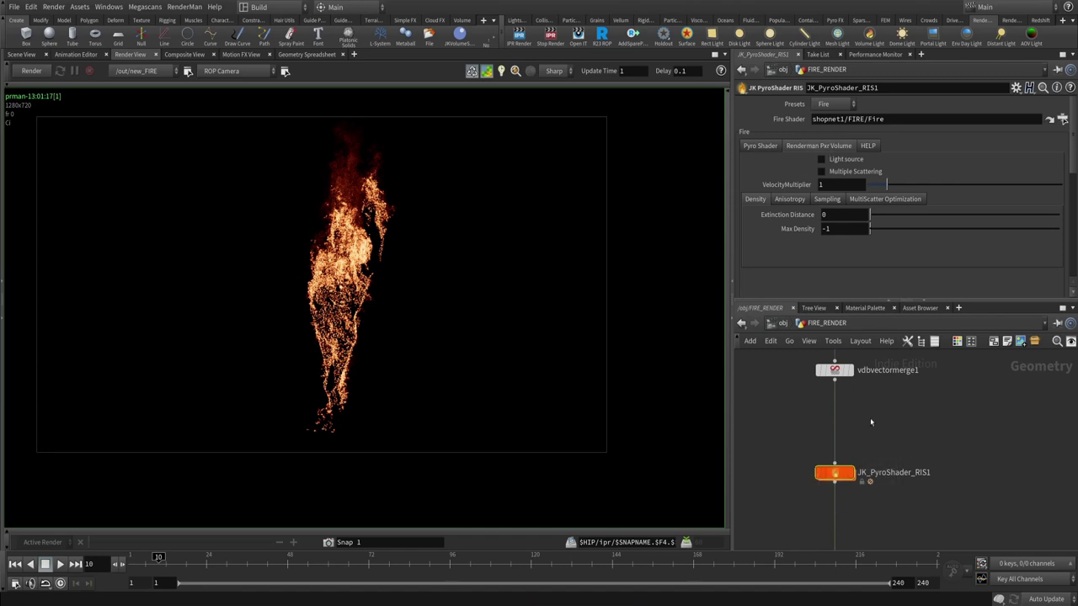
left_click(790, 200)
left_click(826, 199)
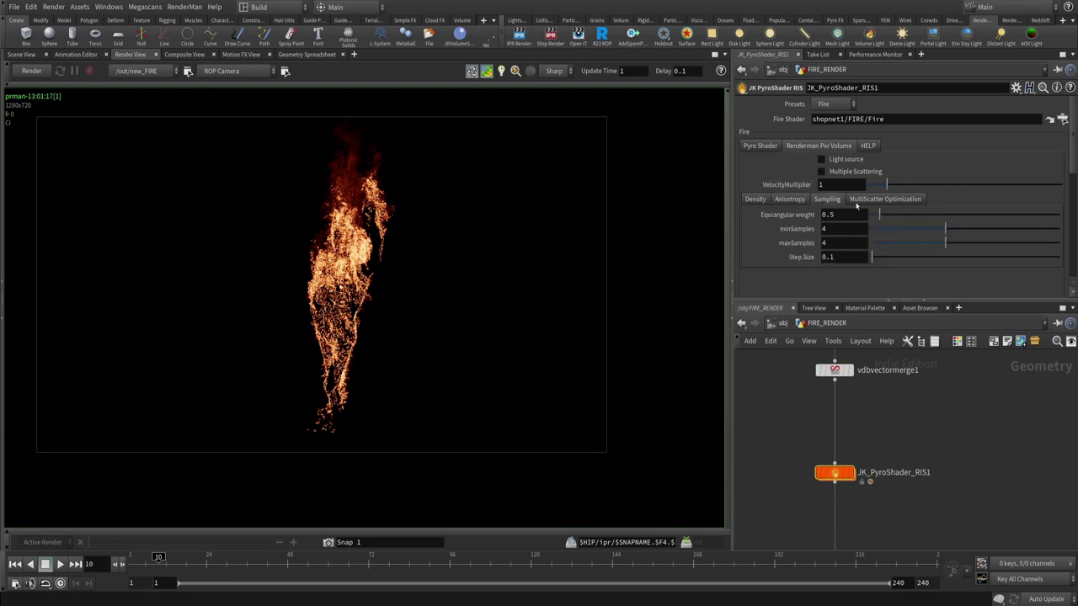
left_click(755, 199)
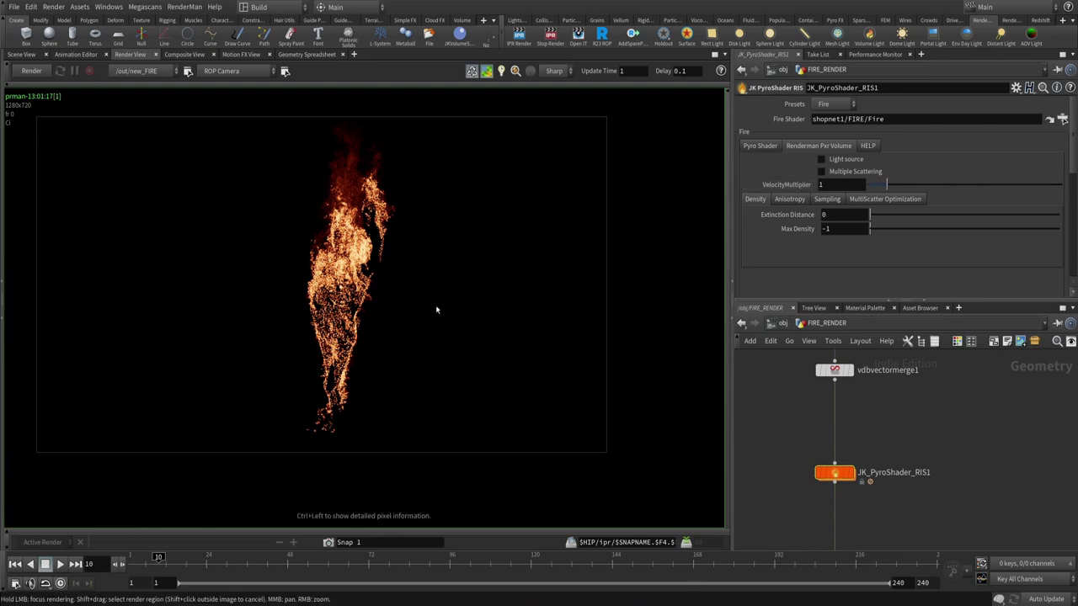
scroll(326, 262, "down", 1)
scroll(325, 262, "down", 1)
scroll(438, 257, "up", 2)
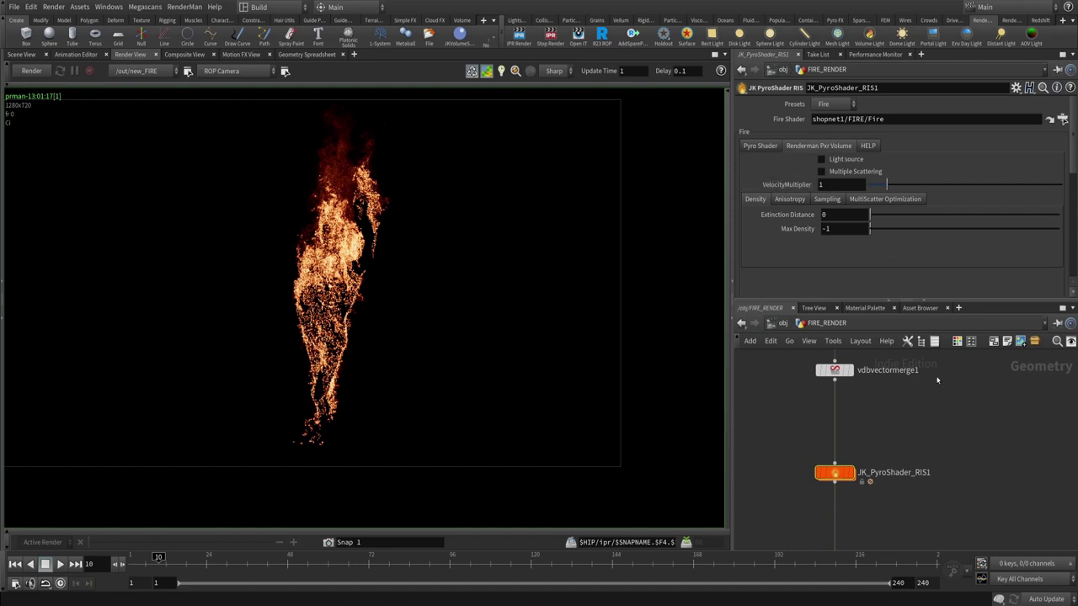
- Dive through JK_PyroShader_RIS1 and FIRE into the Fire material builder
middle_click_drag(936, 381, 945, 342)
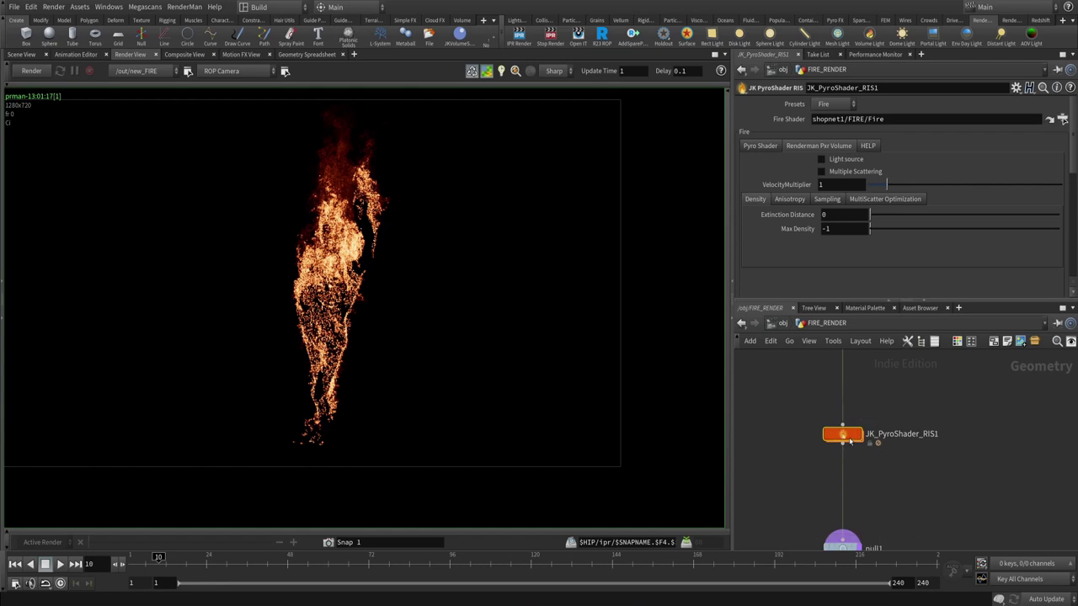
double_click(845, 435)
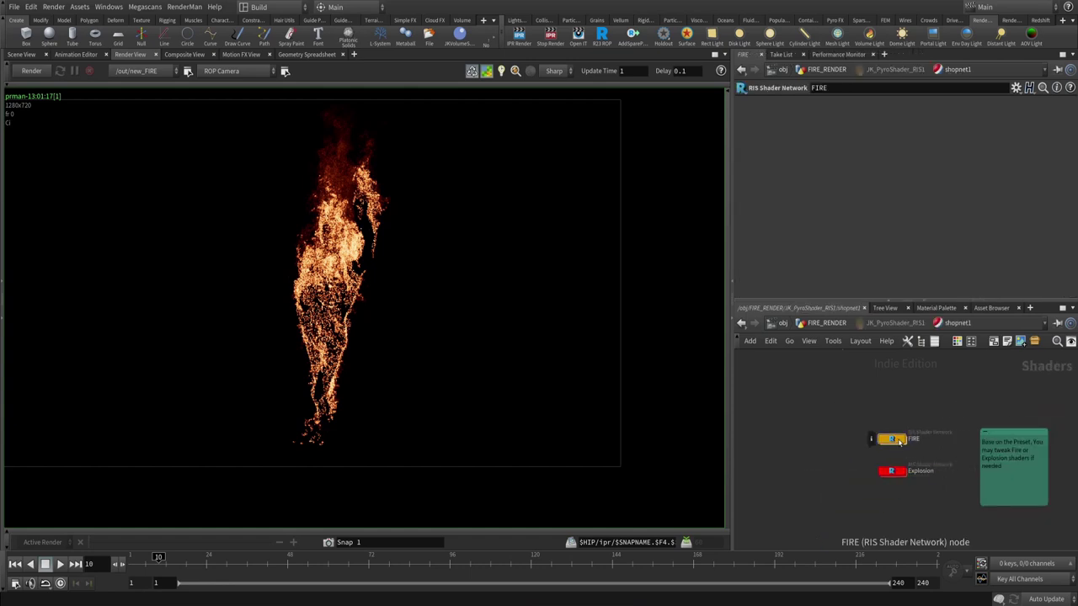
double_click(900, 441)
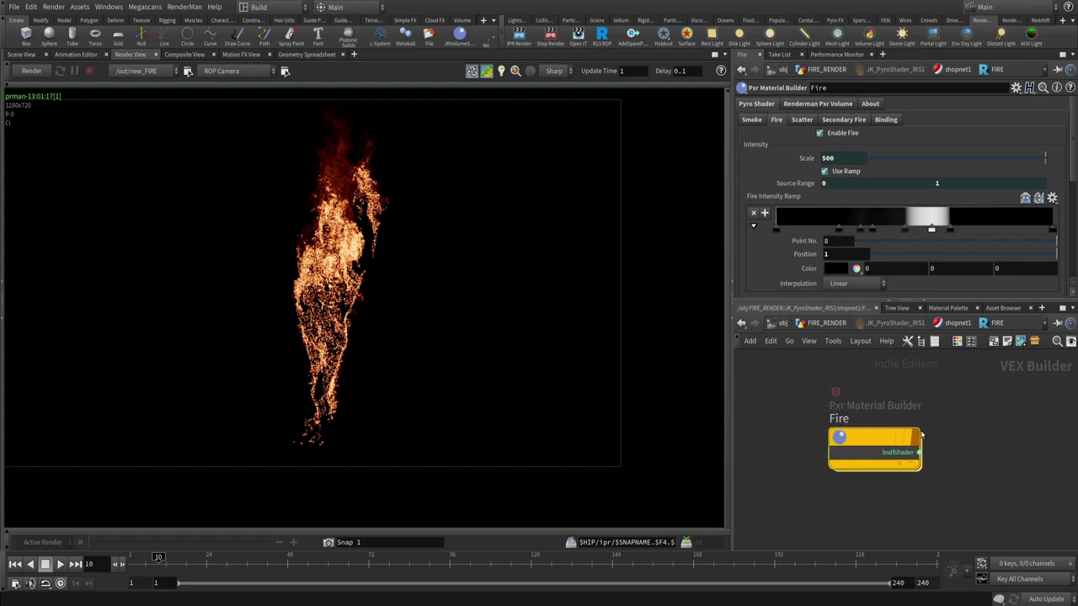
double_click(885, 442)
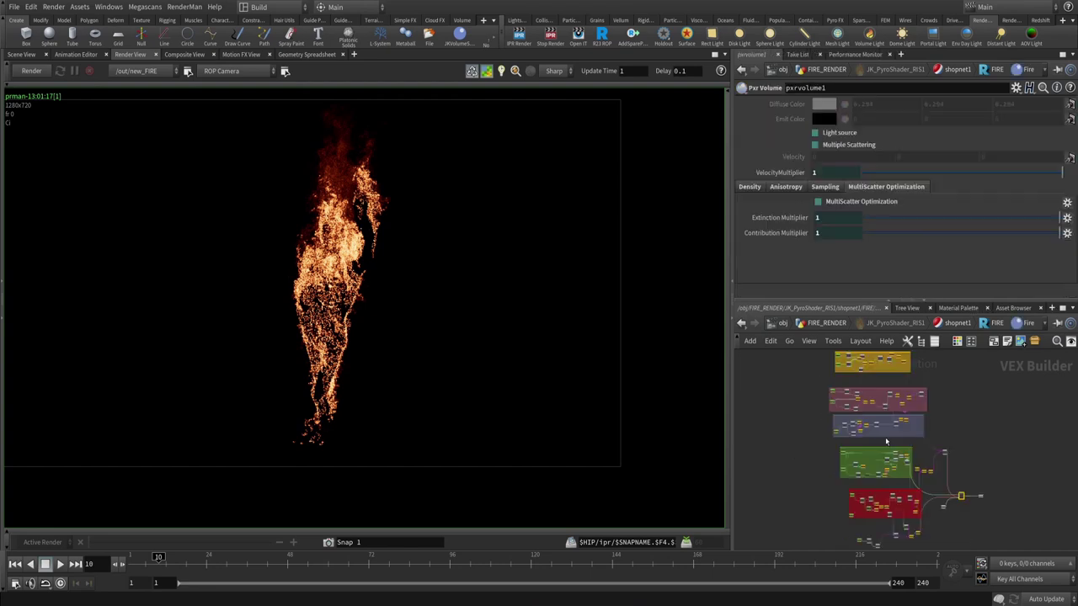
- Maximize the network pane and spread the output and pxrvolume1 nodes apart, zoomed in
key("ctrl+b")
scroll(699, 396, "up", 5)
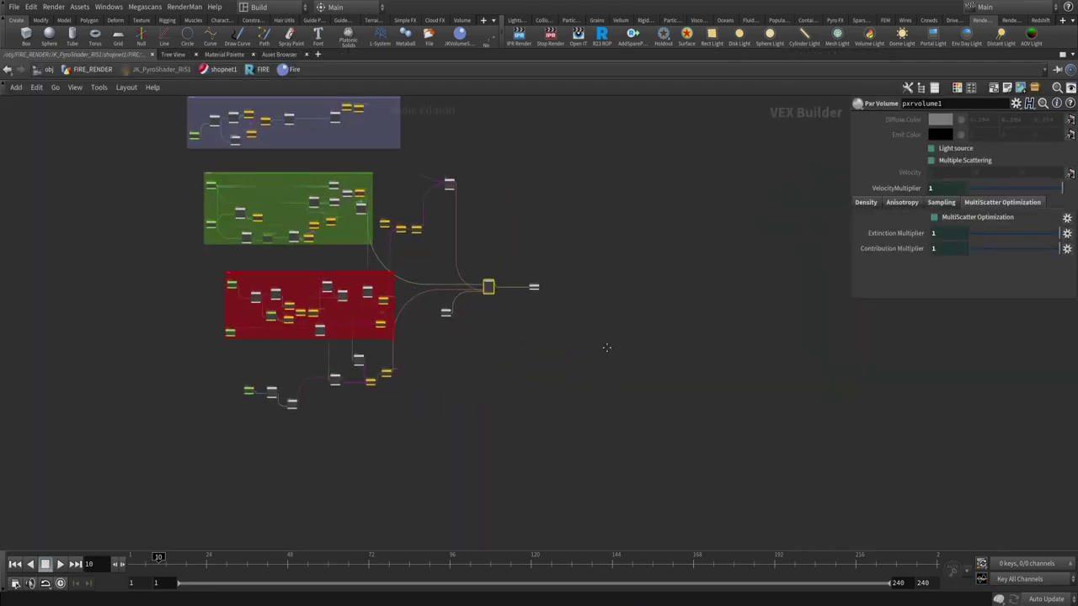
key("p")
middle_click_drag(662, 410, 731, 418)
left_click_drag(730, 404, 784, 400)
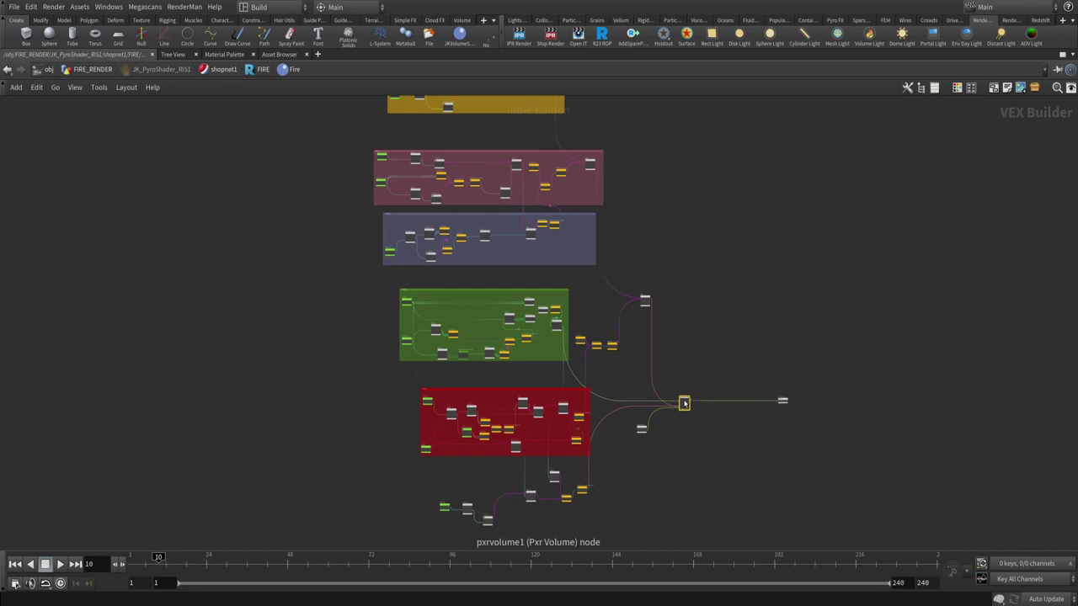
left_click_drag(684, 402, 710, 380)
scroll(710, 380, "up", 10)
middle_click_drag(794, 361, 753, 342)
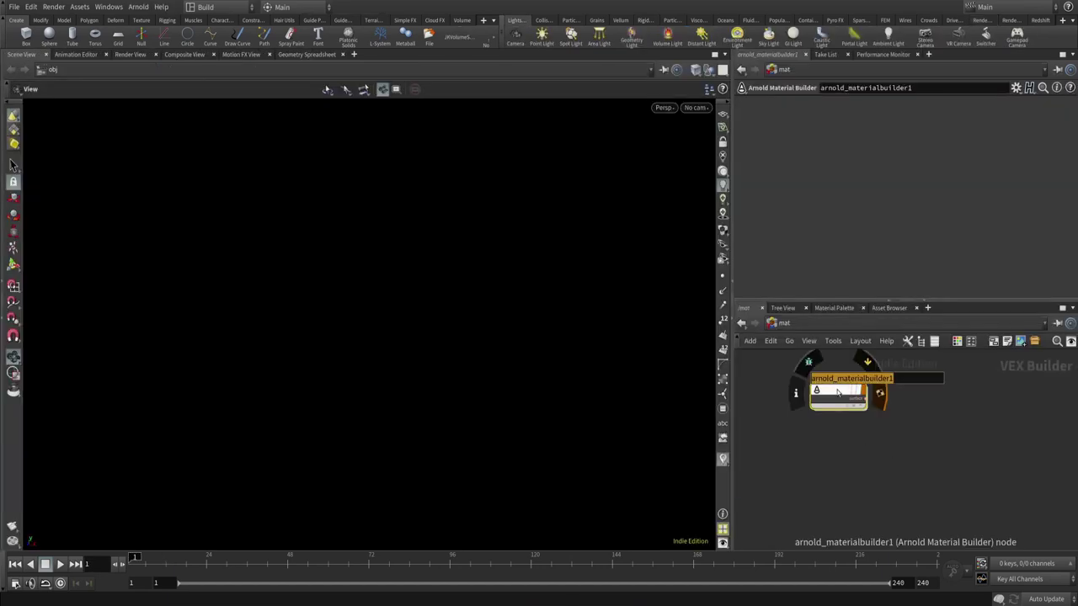
- Inside arnold_materialbuilder1, place a standard_volume1 node beside OUT_material and frame both
double_click(836, 388)
key("Tab")
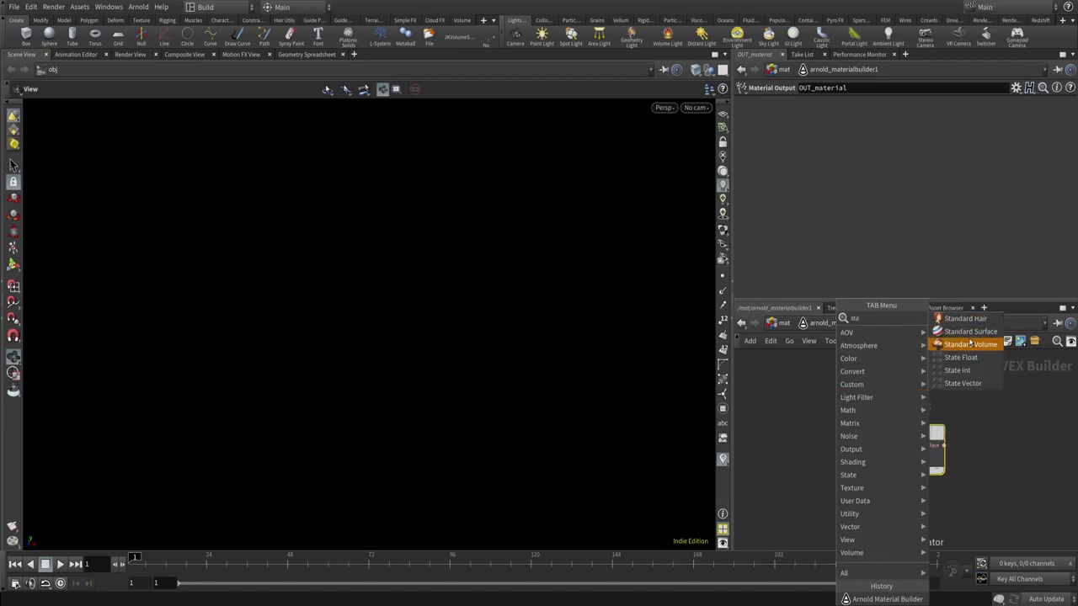
left_click(960, 344)
left_click(811, 445)
key("h")
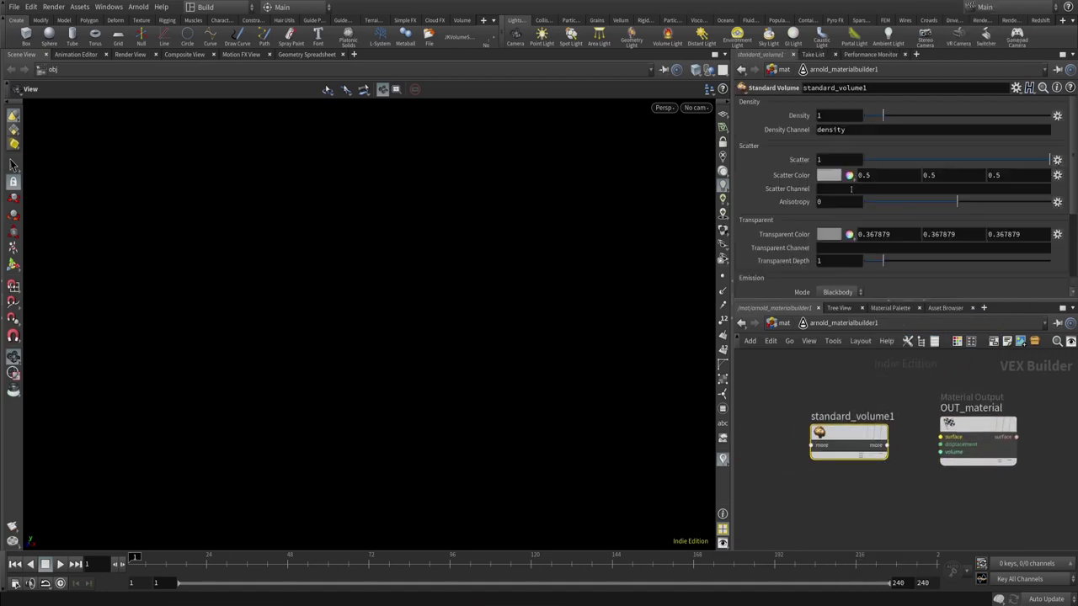
scroll(851, 189, "down", 4)
scroll(850, 181, "up", 3)
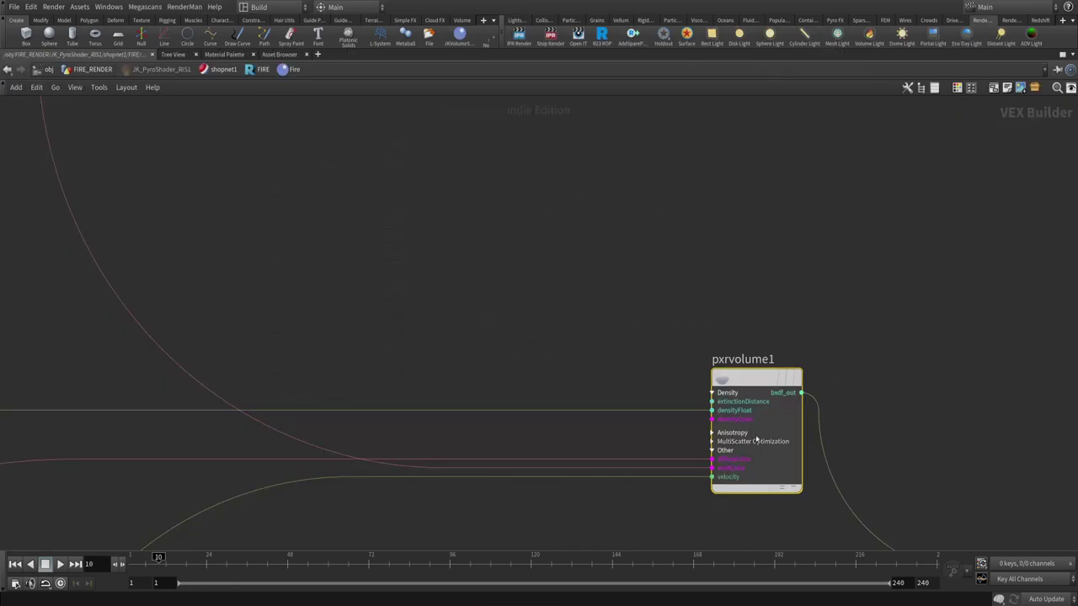
- Review pxrvolume1's Density, Anisotropy, Sampling and MultiScatter Optimization tabs in the parameter overlay
key("p")
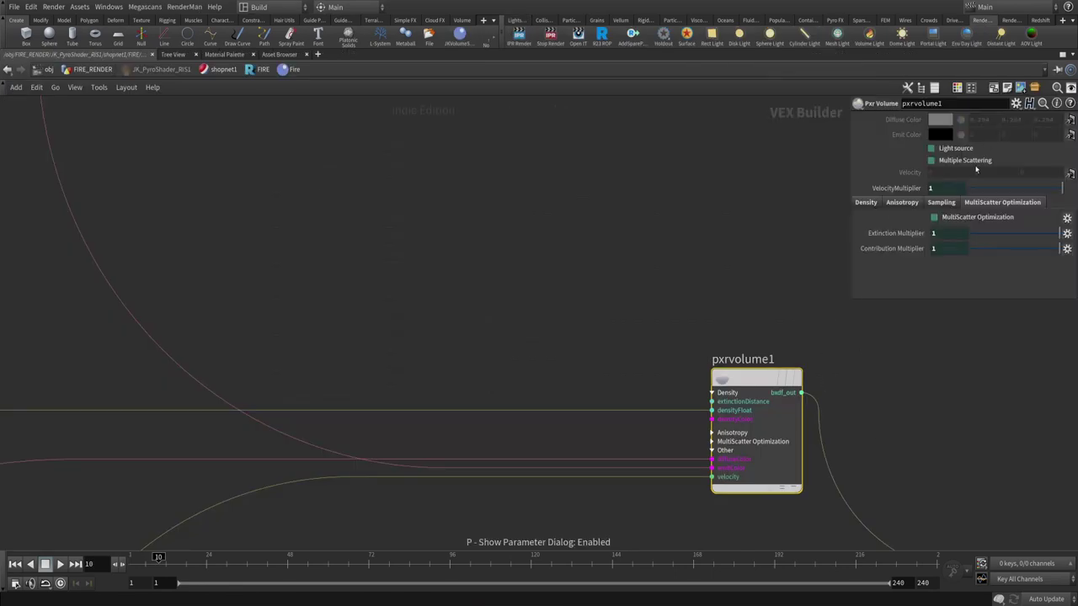
left_click(865, 203)
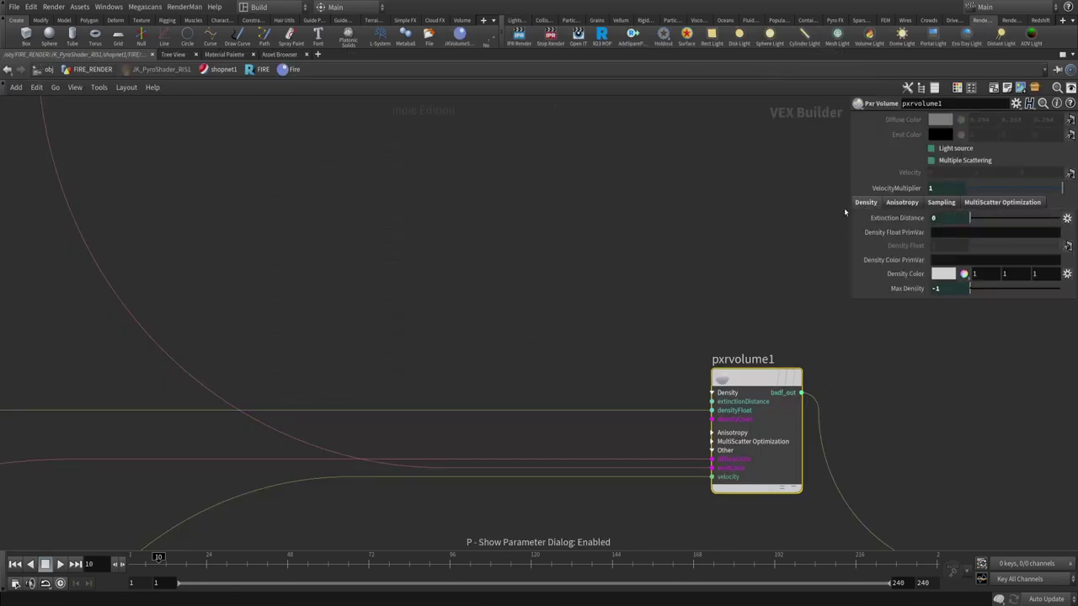
left_click(902, 205)
left_click(984, 204)
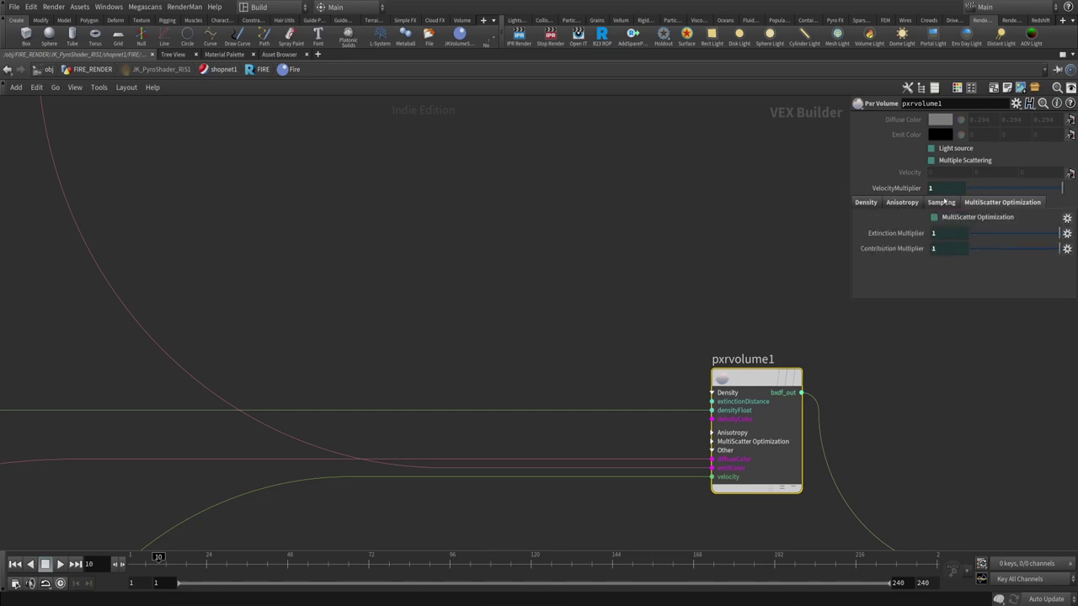
left_click(866, 203)
left_click(901, 202)
left_click(1002, 203)
left_click(942, 203)
left_click(865, 203)
left_click(901, 203)
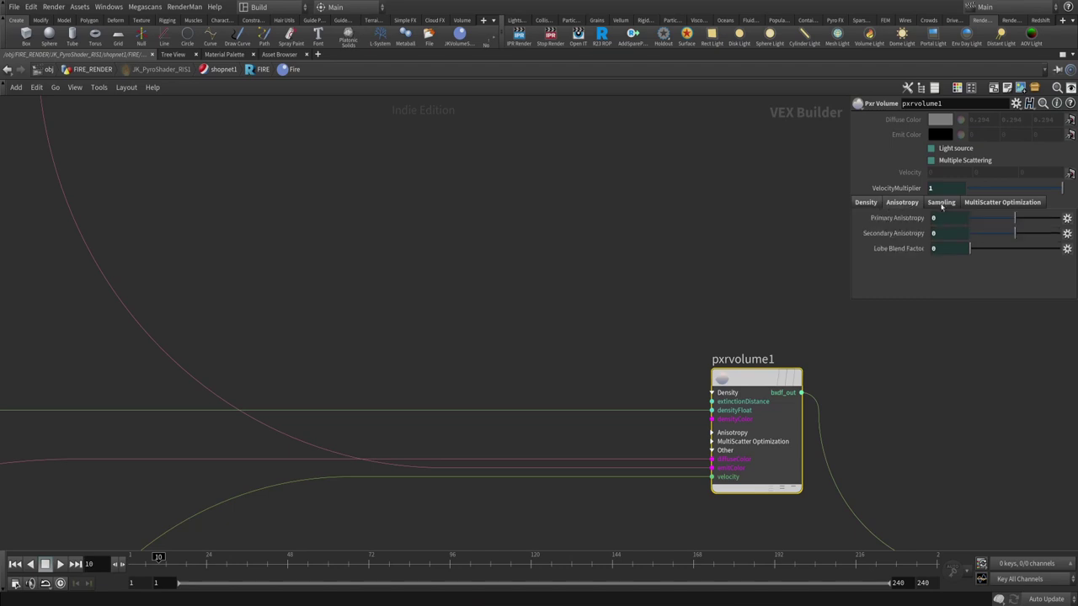
left_click(942, 203)
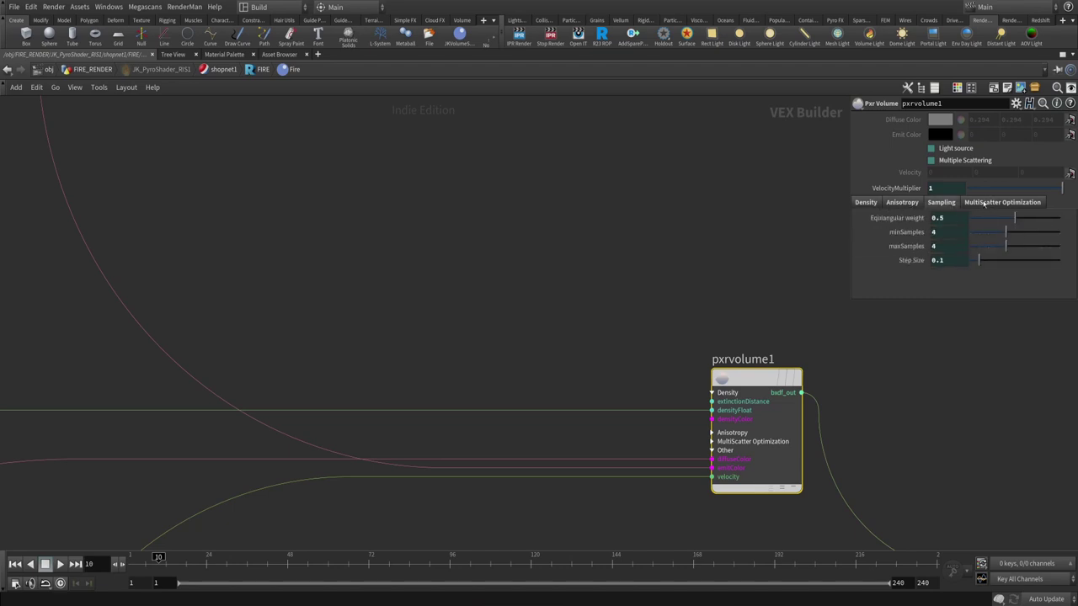
left_click(989, 205)
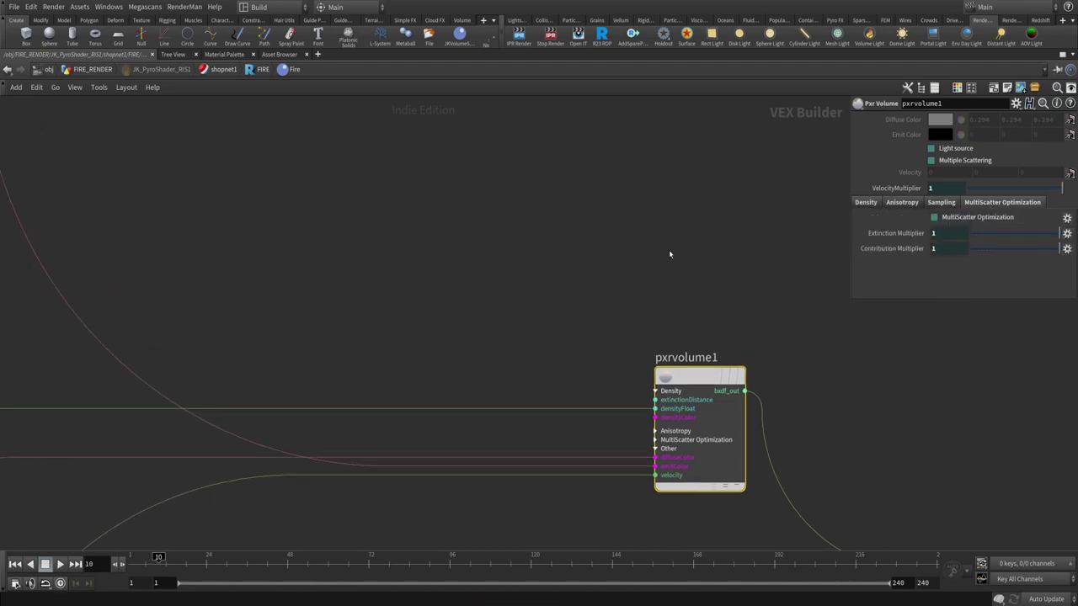
- Climb back up to the FIRE_RENDER network and view JK_PyroShader_RIS1's parameters
key("u")
key("h")
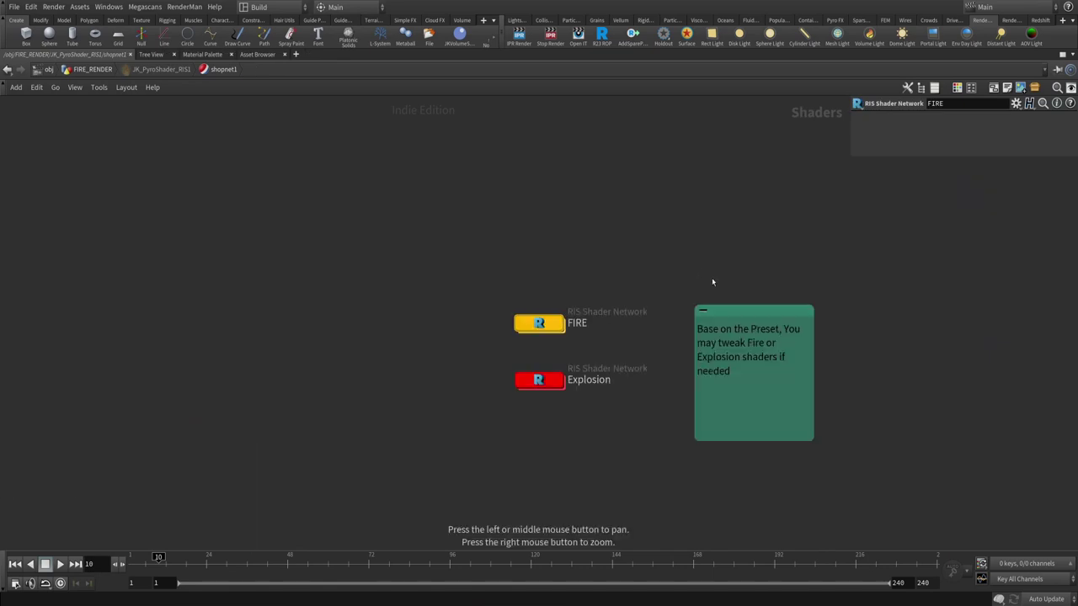
key("u")
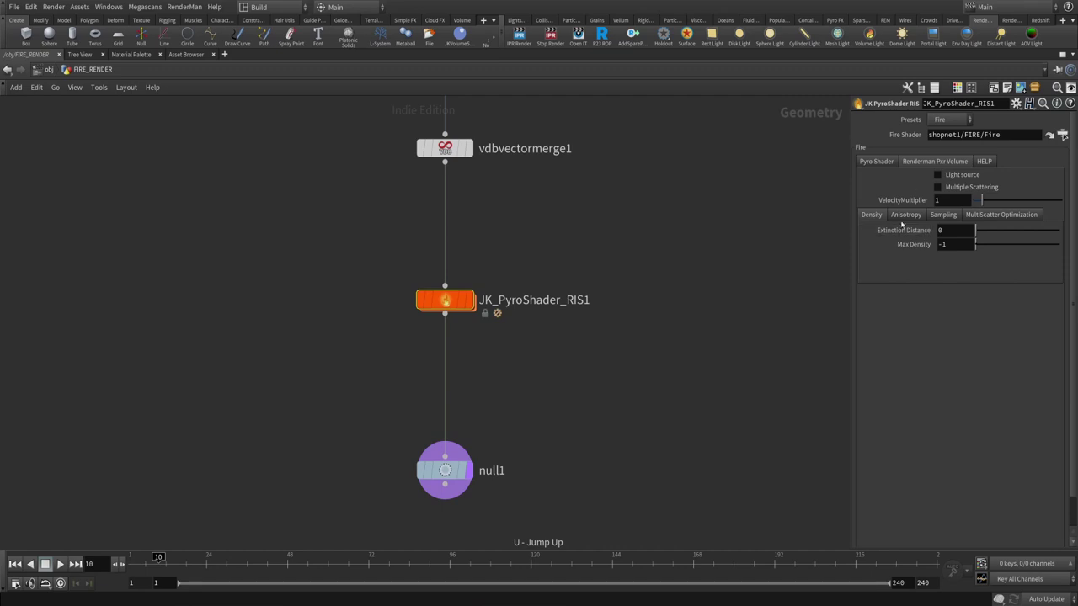
left_click(894, 217)
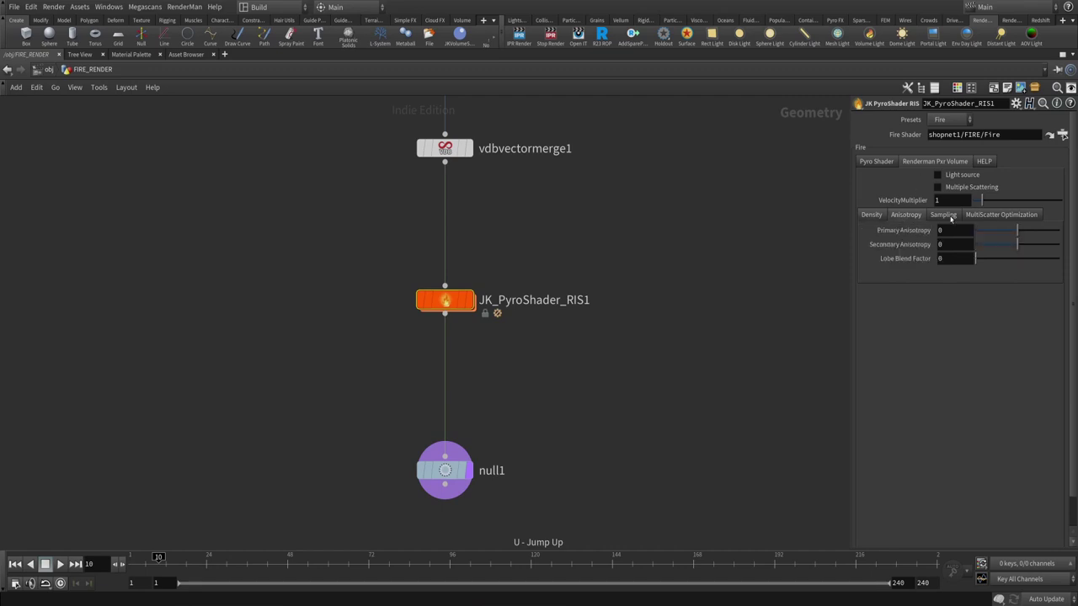
- Browse the Pyro Shader Fire, Scatter, Secondary Fire and Pxr Volume settings, then select JK_PyroShader_RIS1
left_click(881, 162)
left_click(895, 176)
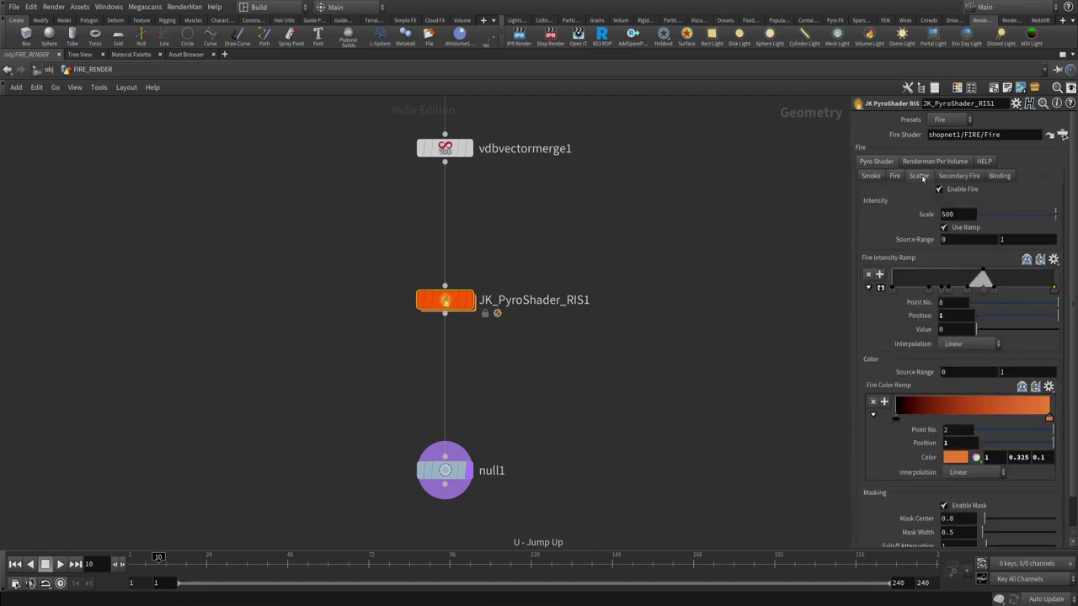
left_click(919, 176)
left_click(960, 176)
left_click(922, 177)
left_click(895, 176)
left_click(871, 176)
left_click(935, 161)
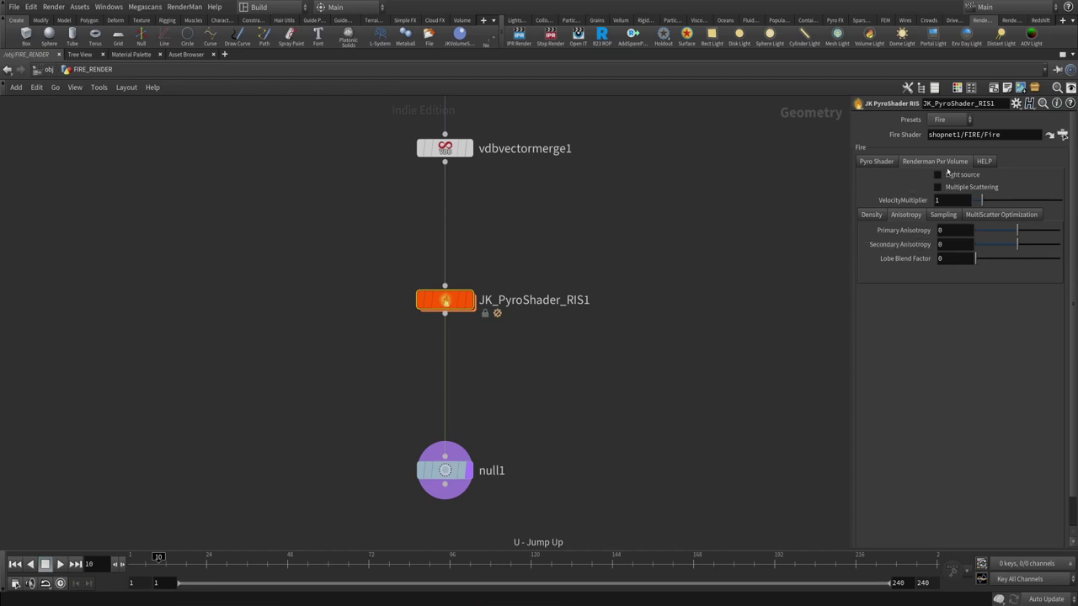
left_click_drag(601, 233, 432, 330)
- Dive into the pyro shader, FIRE, and the Fire Pxr Material Builder
key("i")
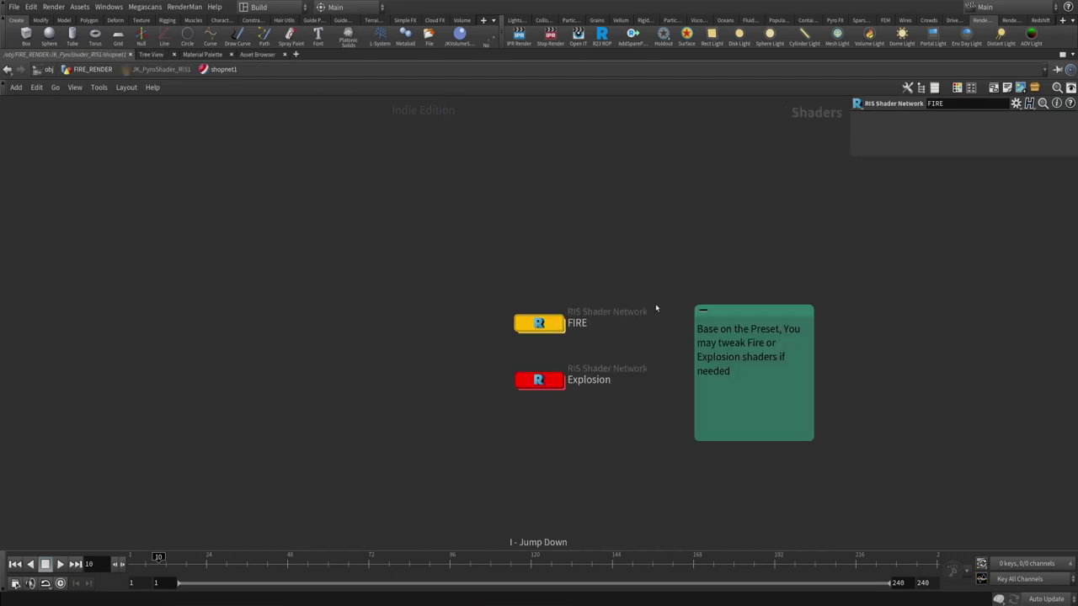
key("i")
key("h")
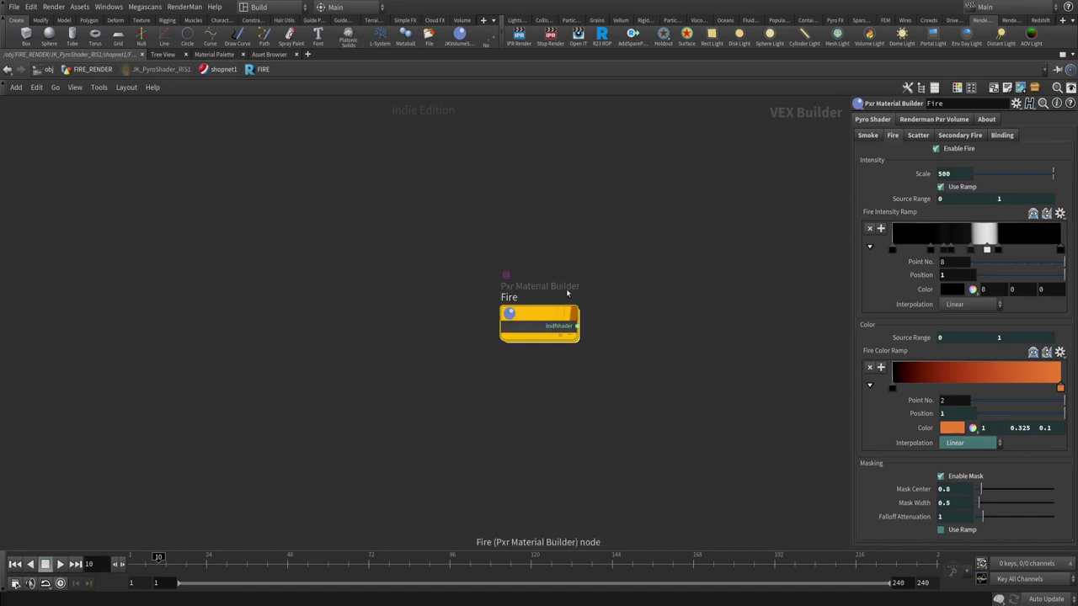
left_click_drag(654, 237, 476, 389)
key("i")
middle_click_drag(603, 312, 748, 238)
scroll(748, 239, "down", 2)
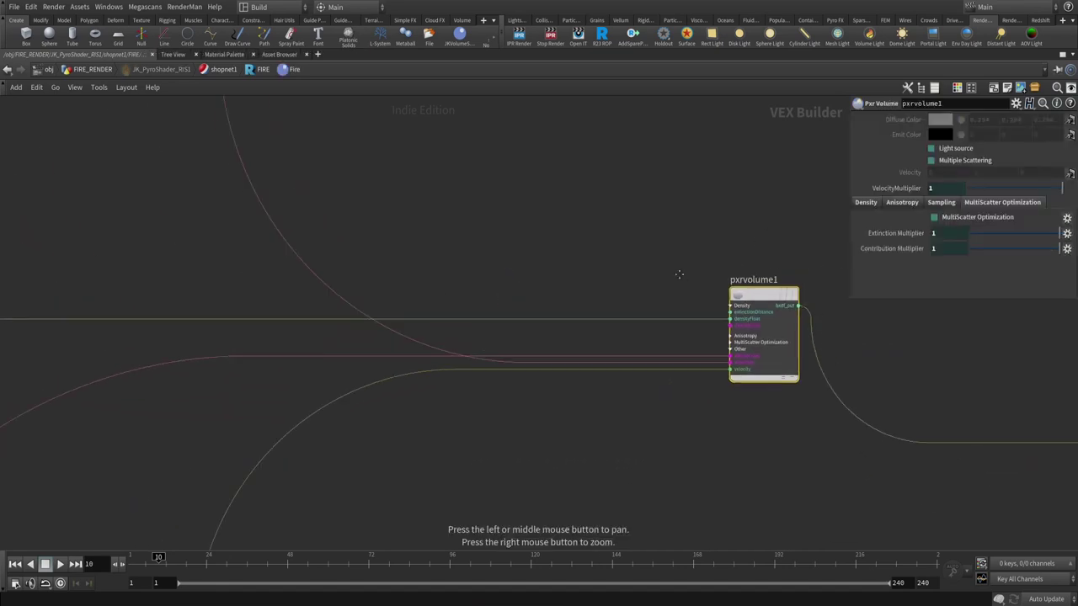
- Inspect pxrprimvar1's "vel" primvar and its wire into pxrvolume1's velocity input
left_click_drag(631, 231, 775, 512)
scroll(684, 304, "up", 2)
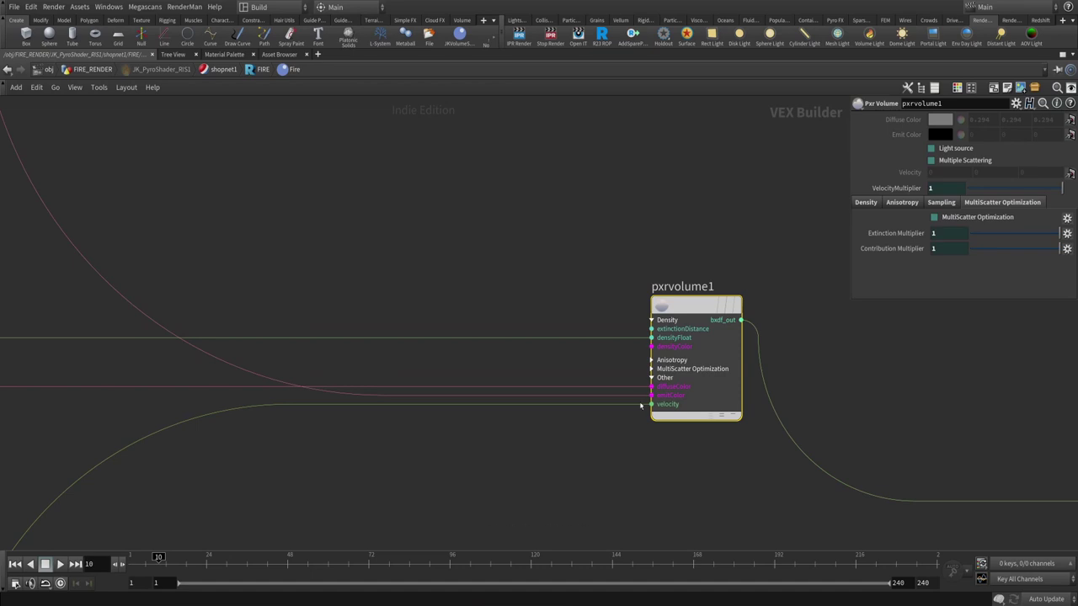
scroll(576, 424, "down", 5)
scroll(640, 373, "up", 5)
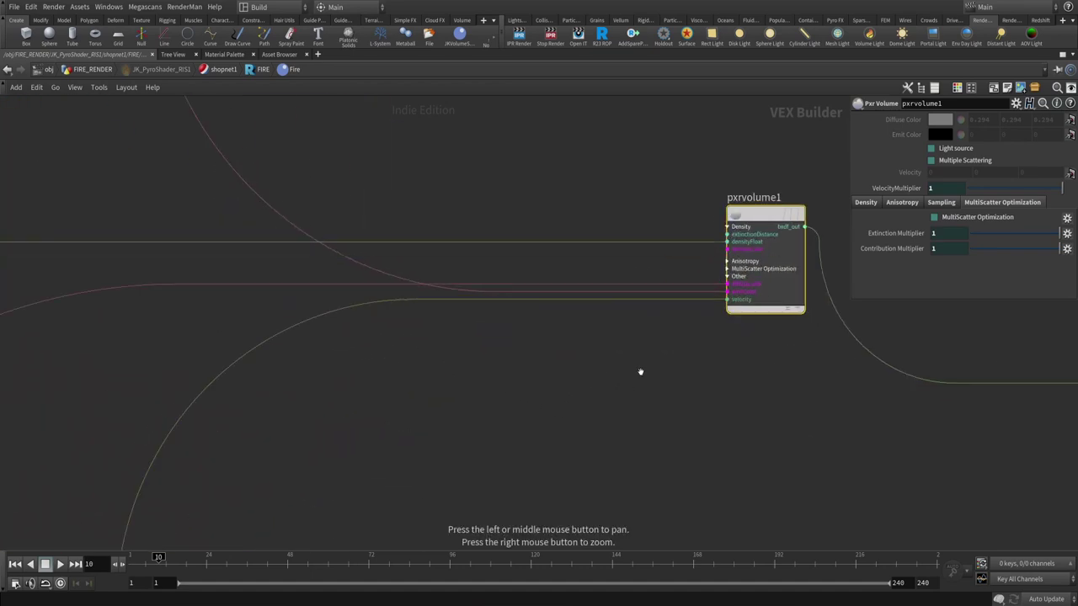
middle_click_drag(756, 329, 682, 313)
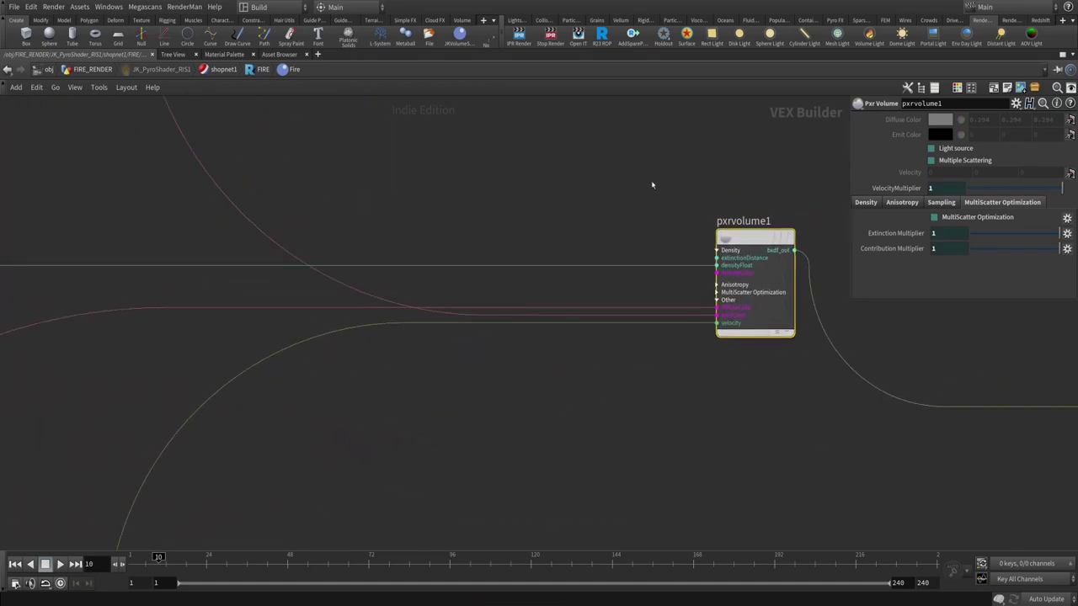
middle_click_drag(614, 402, 534, 395)
left_click_drag(568, 349, 223, 543)
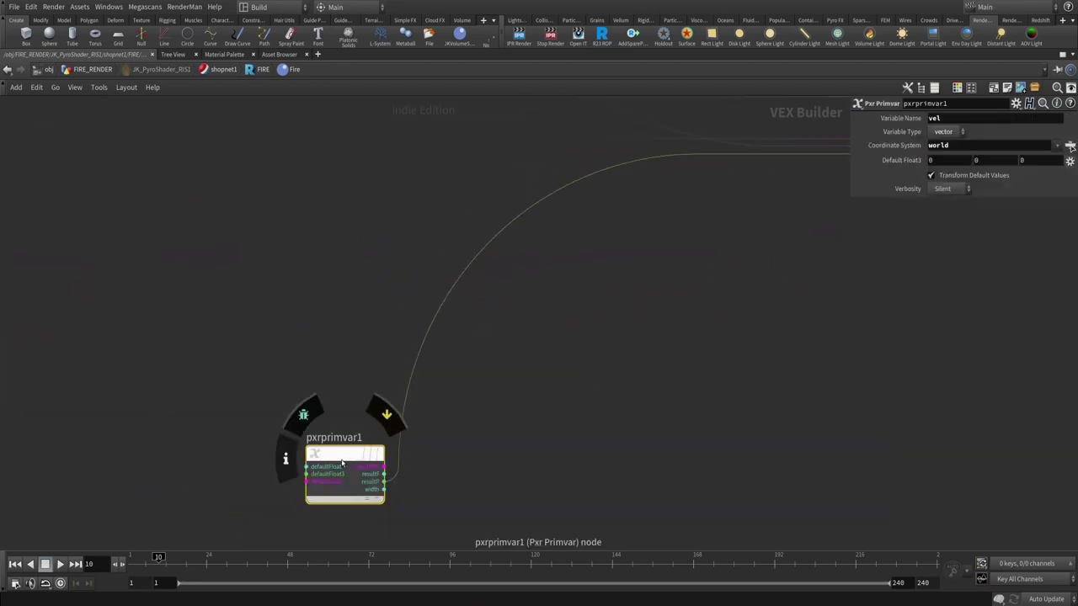
left_click_drag(342, 462, 561, 304)
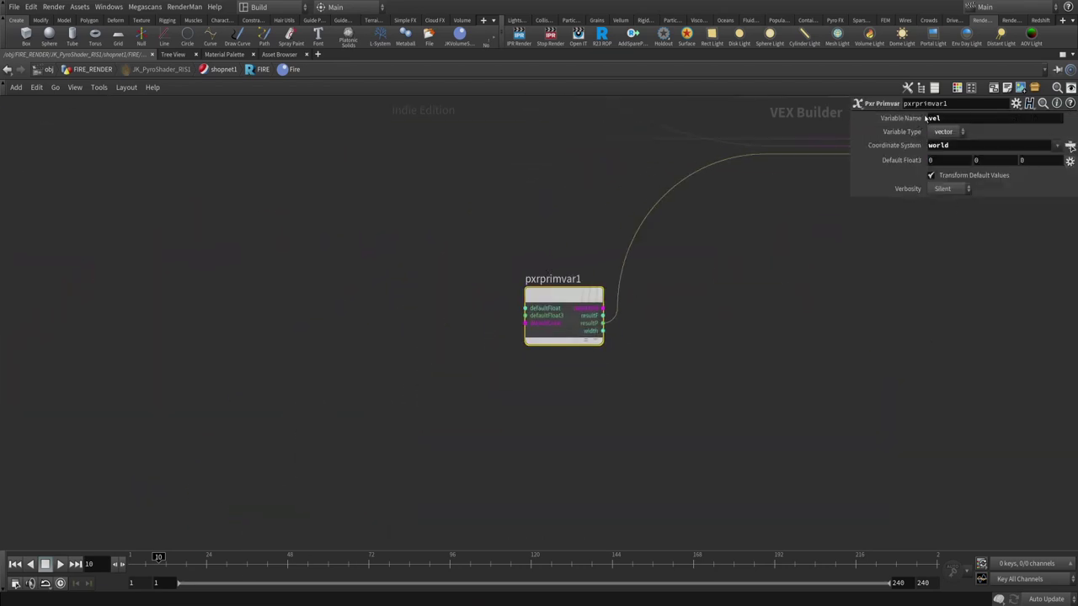
middle_click_drag(684, 297, 620, 385)
left_click_drag(627, 452, 481, 345)
middle_click_drag(811, 319, 554, 409)
left_click_drag(780, 358, 664, 196)
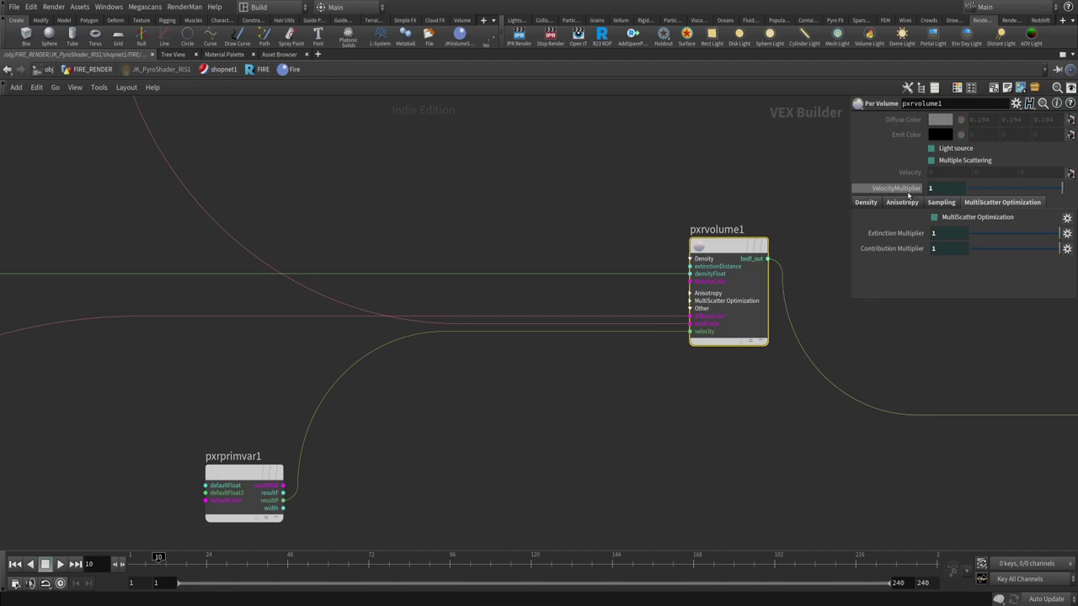
- Go up to FIRE_RENDER and check object_merge1's info showing its vel volumes
key("u")
key("u")
key("u")
key("u")
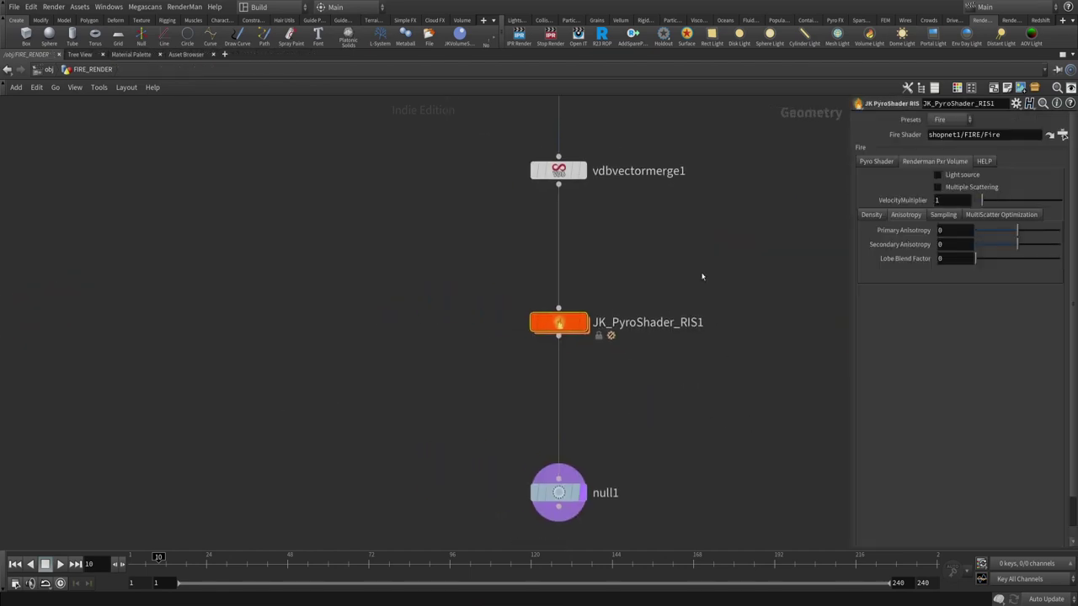
key("Up")
scroll(692, 263, "down", 2)
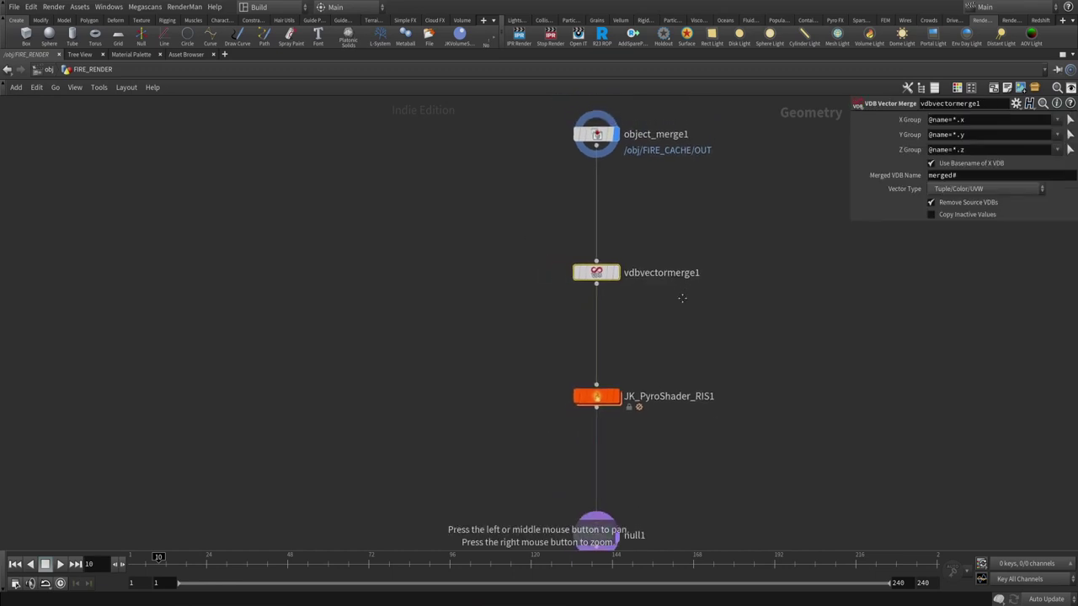
middle_click_drag(619, 187, 558, 301)
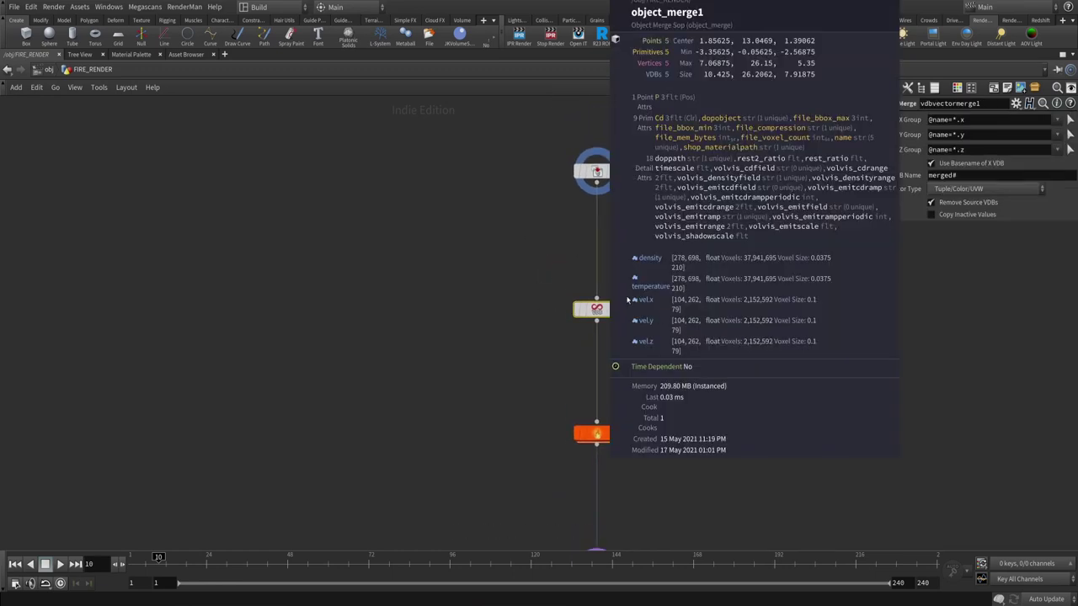
left_click_drag(499, 259, 727, 352)
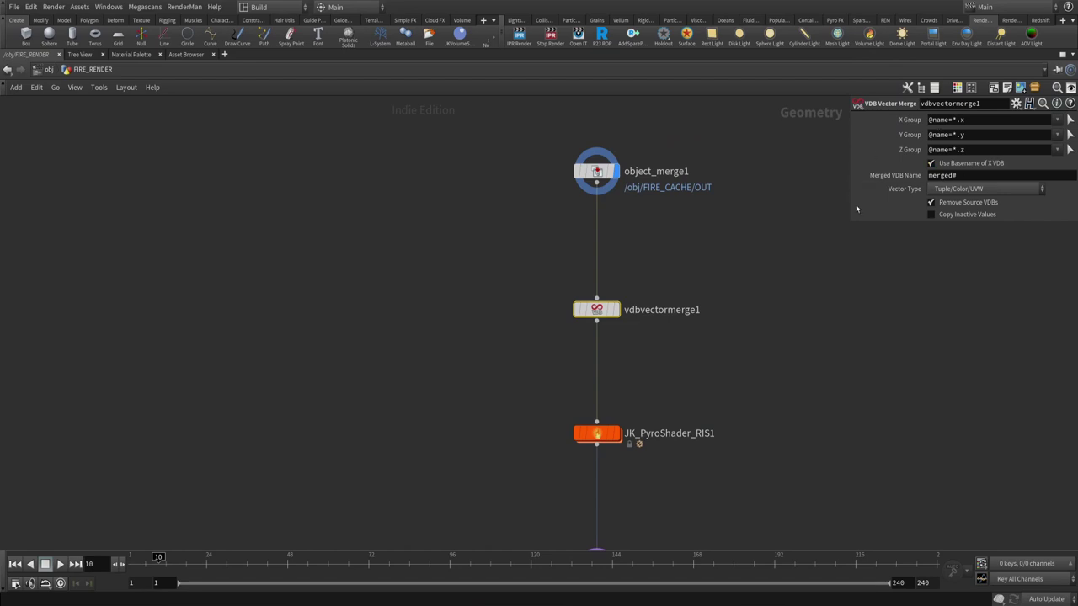
- Select JK_PyroShader_RIS1 and restore the layout with the fire render beside its parameters
left_click_drag(770, 288, 556, 412)
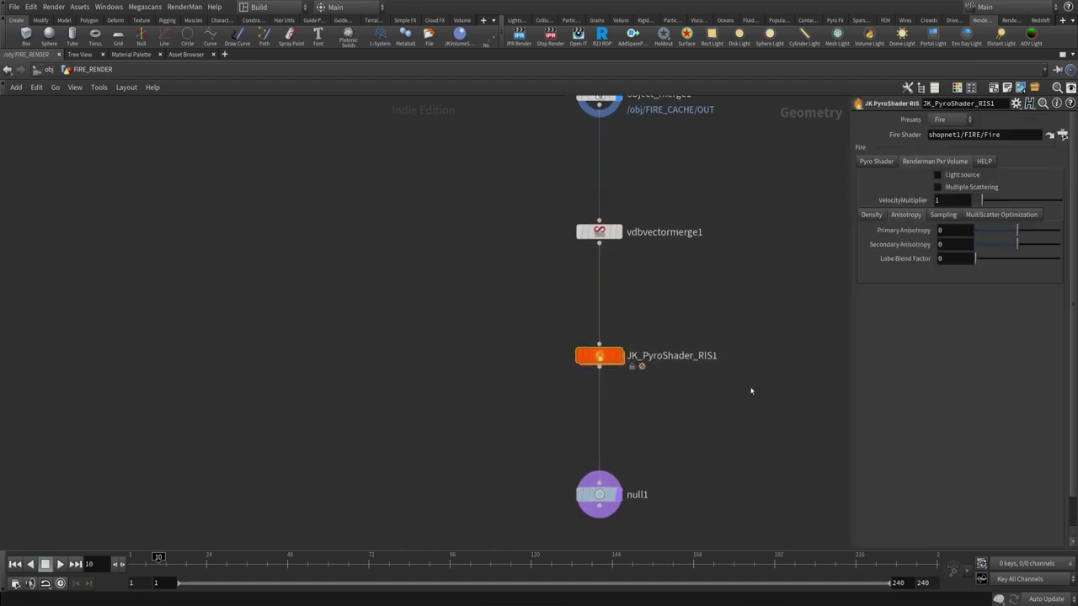
key("p")
key("ctrl+b")
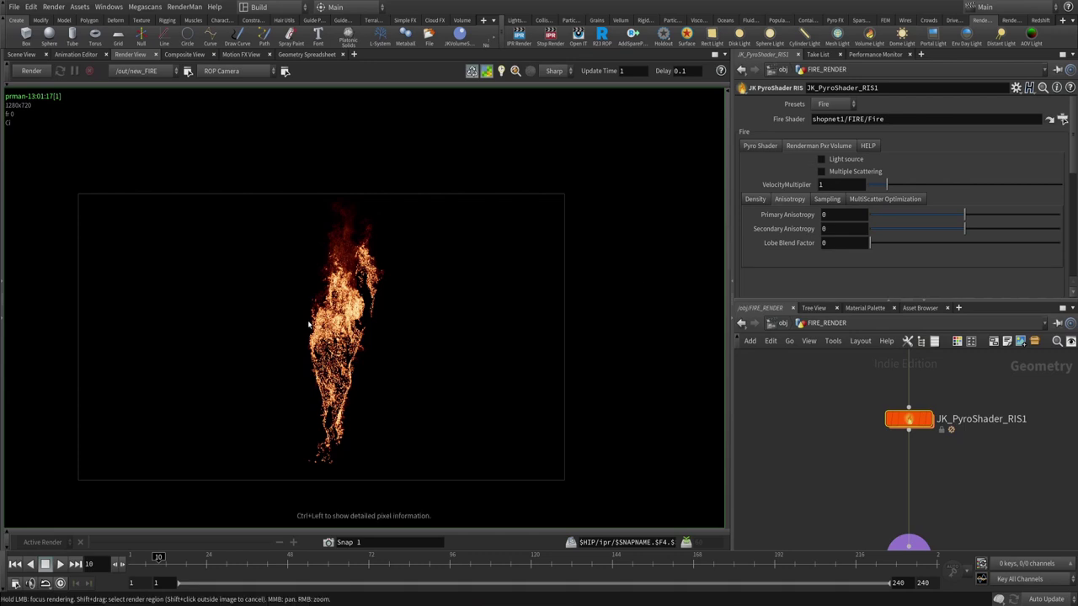
- Set JK_PyroShader_RIS1's VelocityMultiplier to 5 and frame the nodes in the network view
scroll(292, 345, "up", 1)
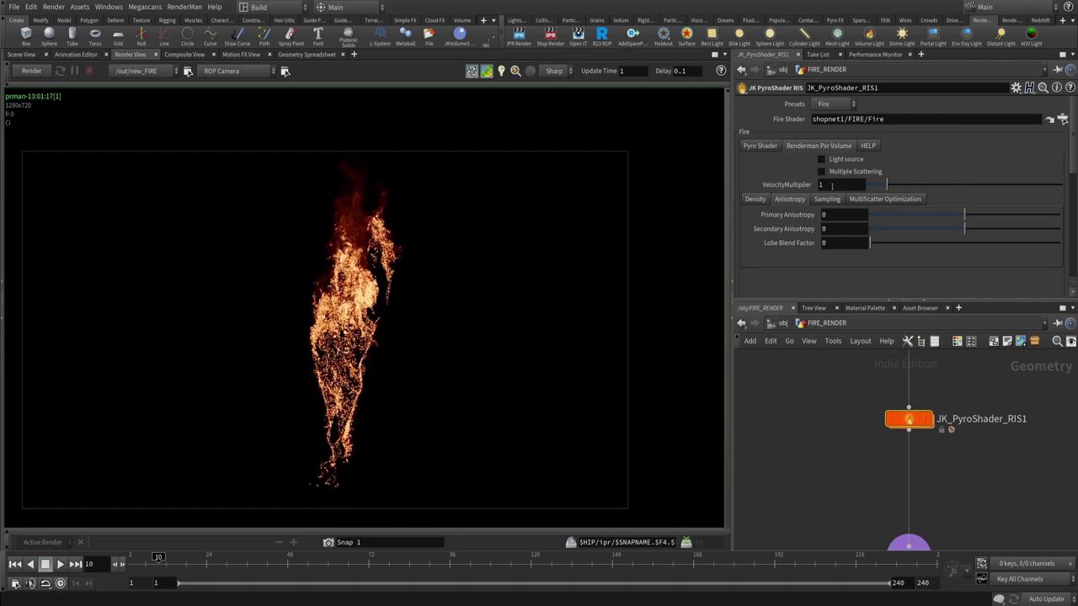
left_click(842, 186)
type("5")
key("Return")
key("h")
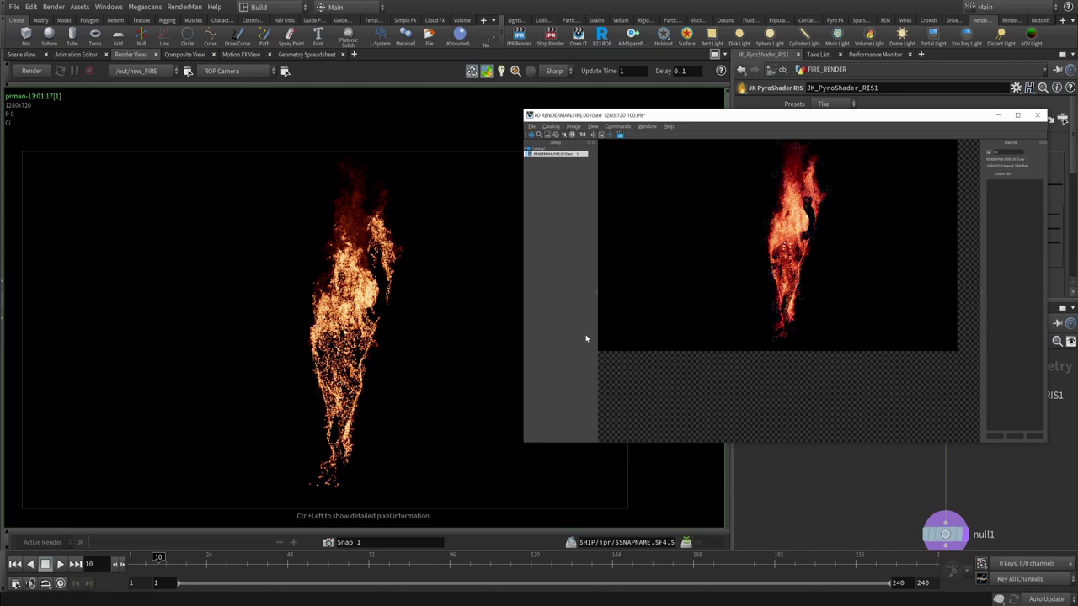
- Display the fire image in Input - ACES - ACEScg colour space, then close the it viewer
right_click(795, 231)
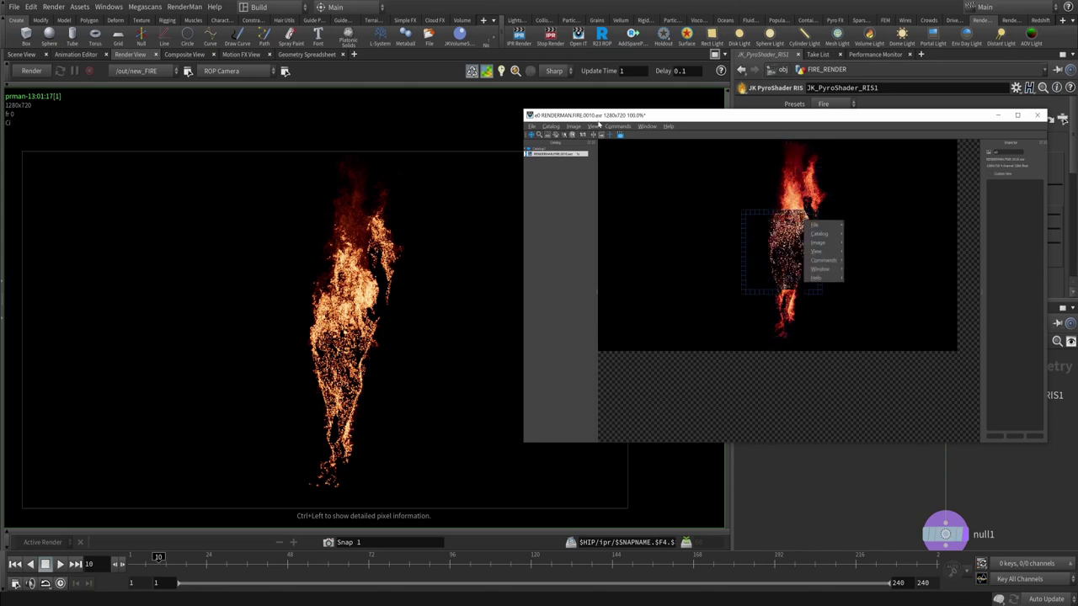
left_click(720, 212)
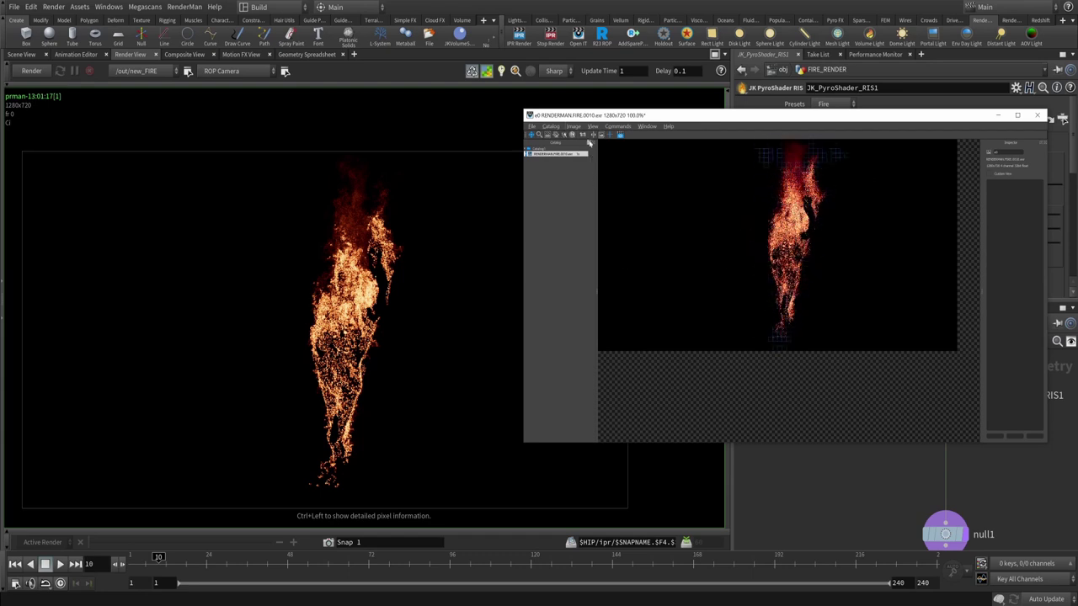
left_click(573, 126)
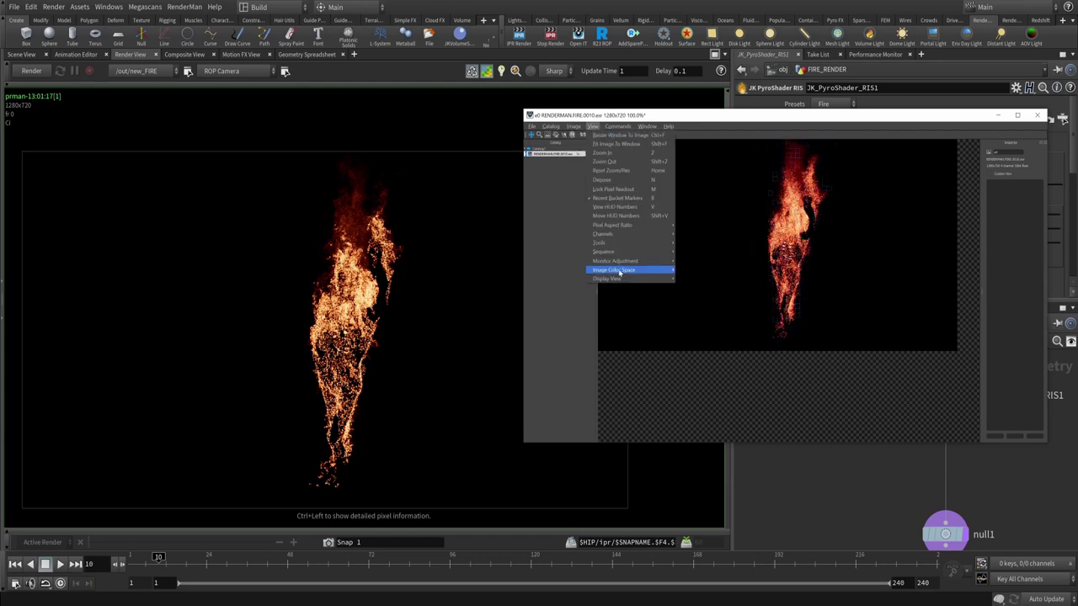
mouse_move(621, 270)
left_click(438, 39)
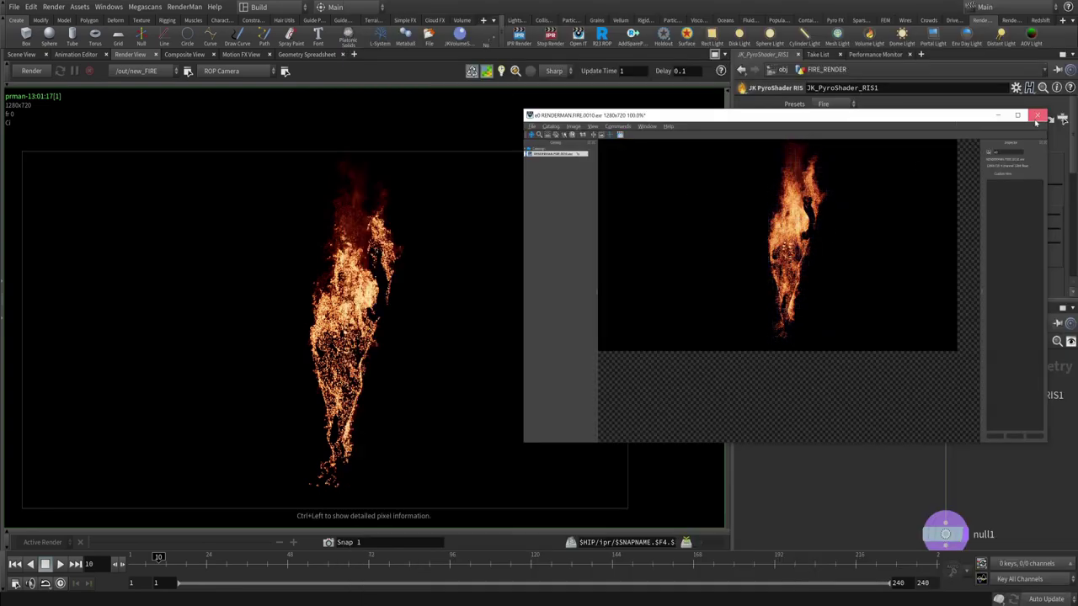
left_click(1037, 114)
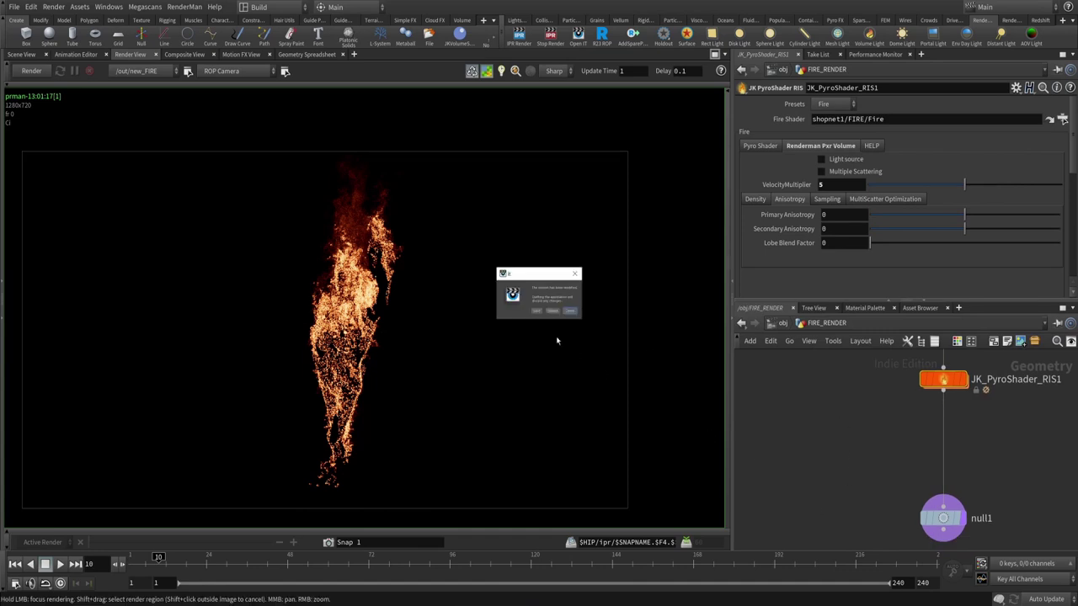
- Dismiss the quit prompt and switch the network view to the /out network
left_click(554, 313)
left_click(783, 323)
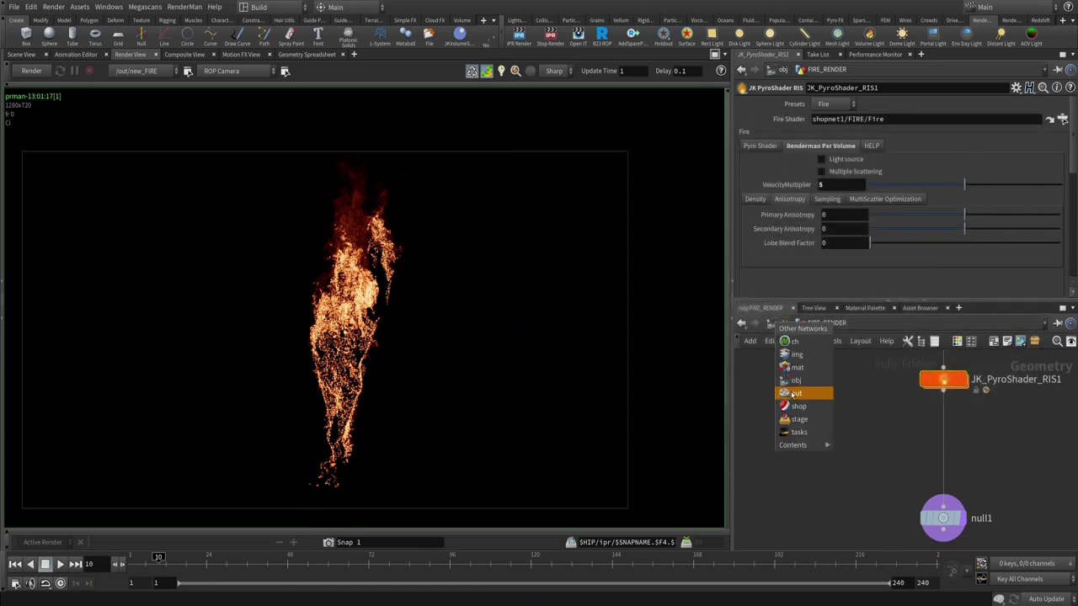
left_click(796, 393)
- Select the new_FIRE and EXPLOSION render nodes to compare their settings
left_click(938, 475)
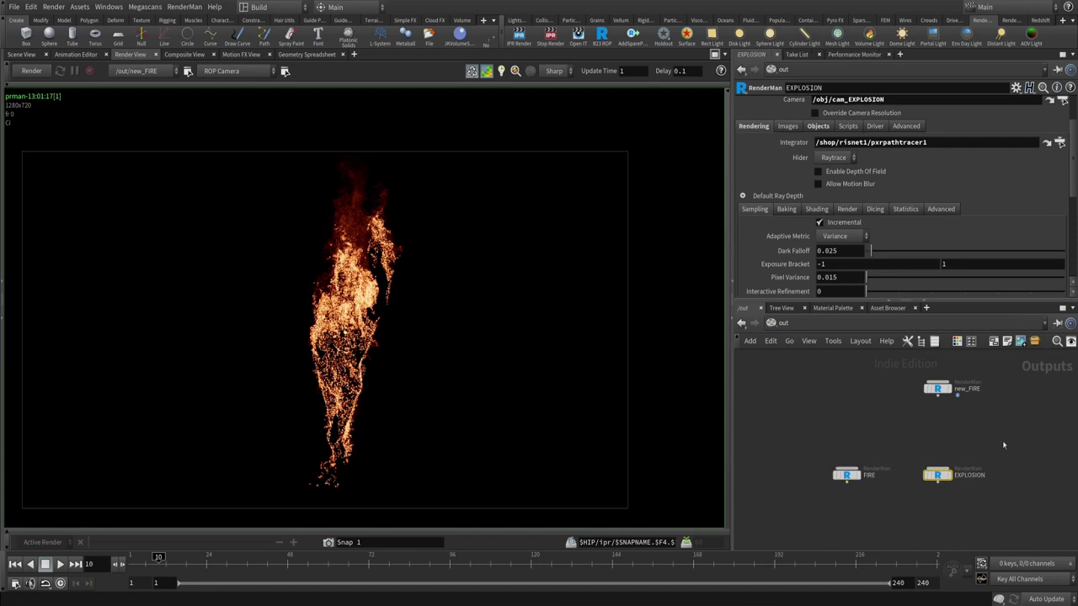
left_click(915, 390)
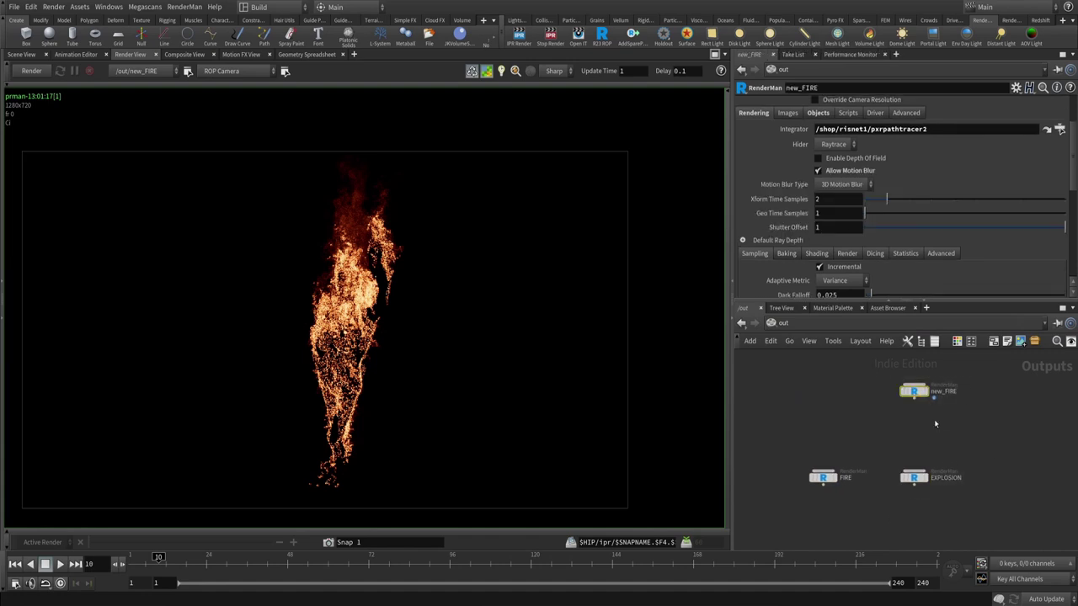
mouse_move(977, 408)
left_mouse_down()
mouse_move(879, 369)
mouse_move(832, 387)
left_mouse_up()
left_click_drag(926, 408, 849, 546)
- Browse the RenderMan > Create Integrator options
left_click(185, 6)
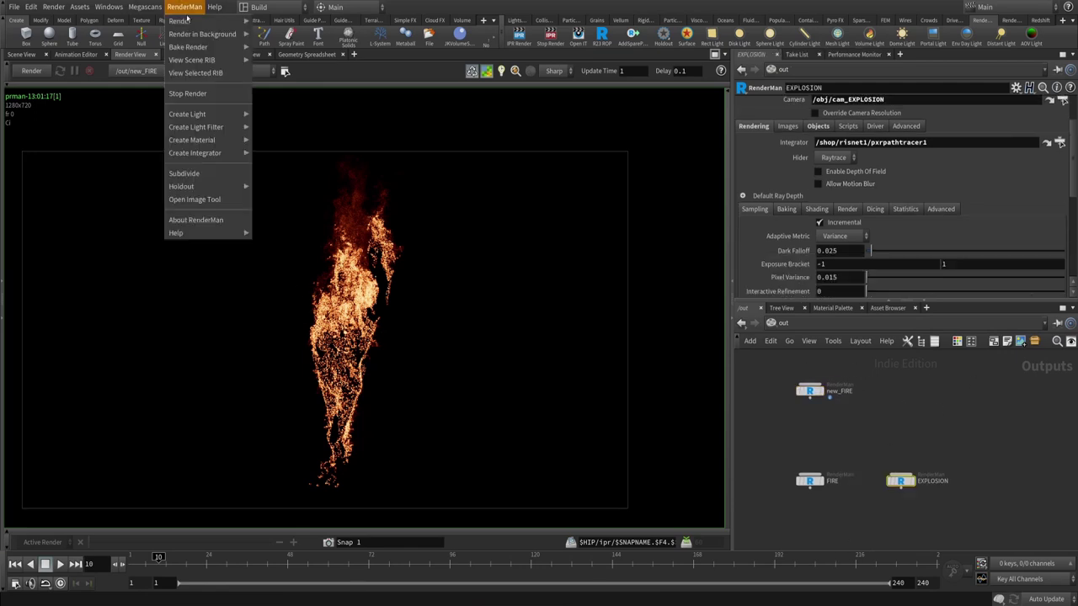
mouse_move(214, 146)
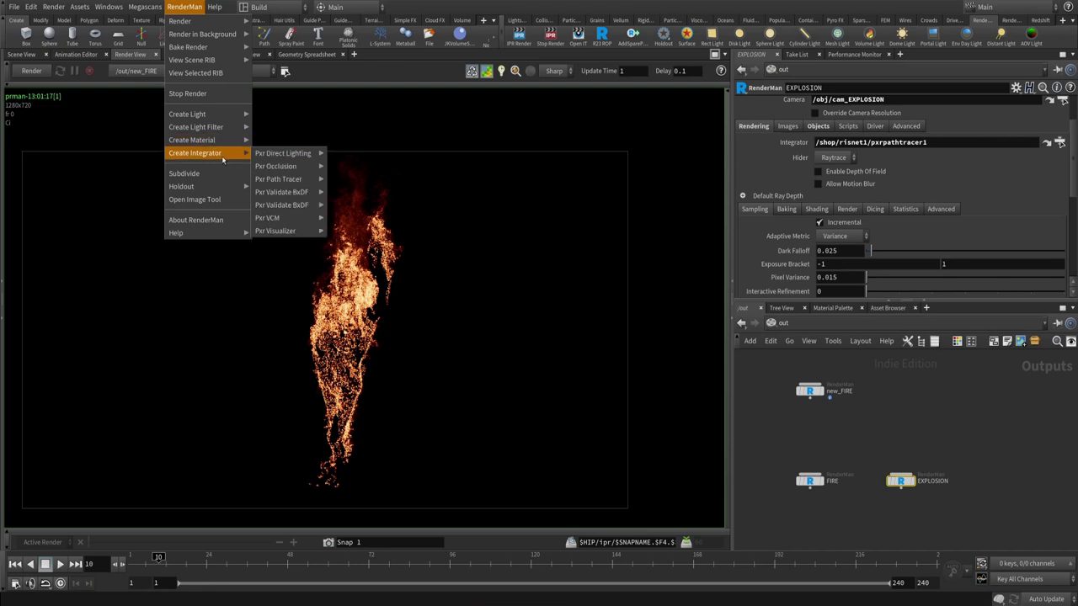
mouse_move(294, 218)
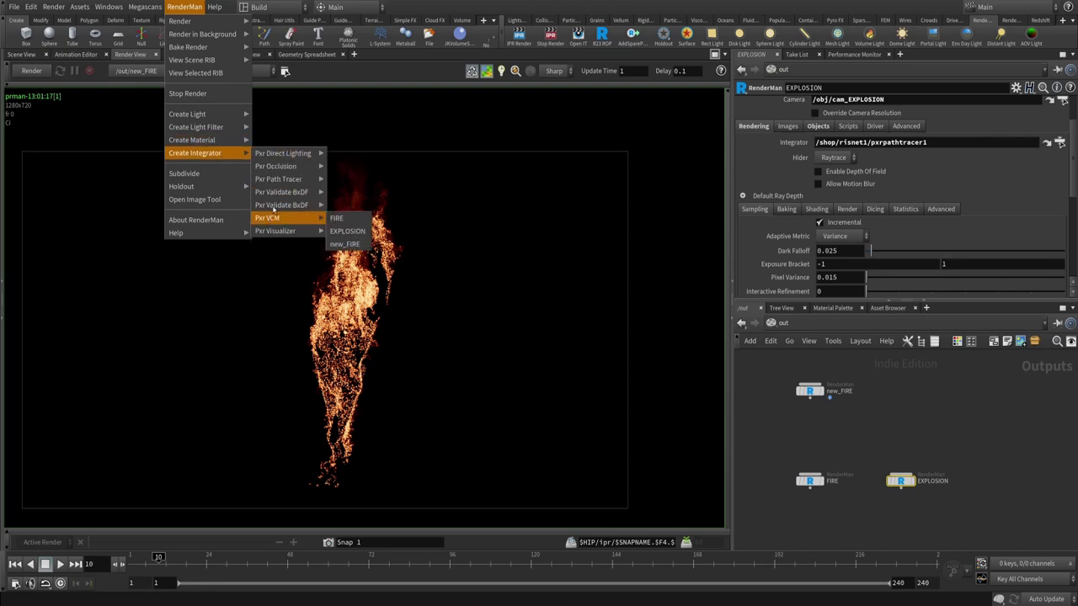
mouse_move(296, 183)
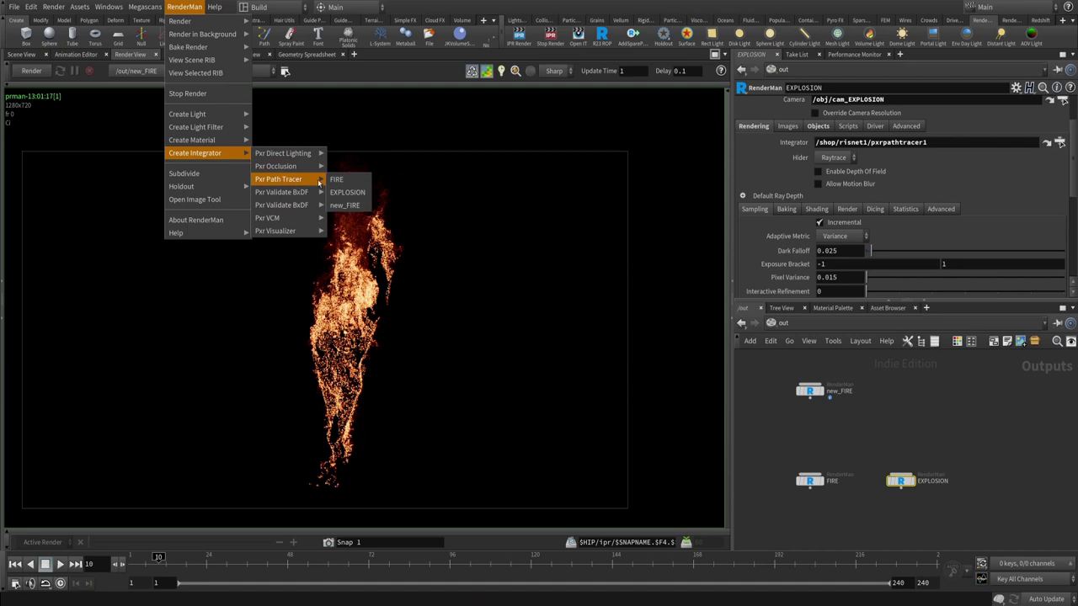
- Check the EXPLOSION ROP's forced object setting, EXPLOSION_RENDER, in the out network
left_click(897, 423)
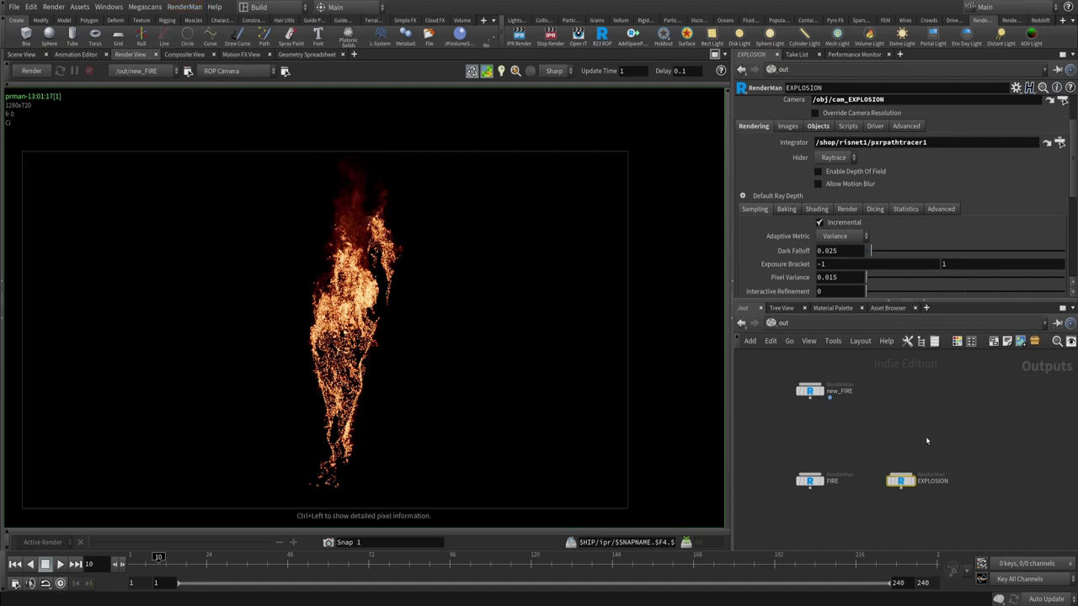
middle_click_drag(926, 437, 936, 431)
left_click_drag(907, 475, 931, 475)
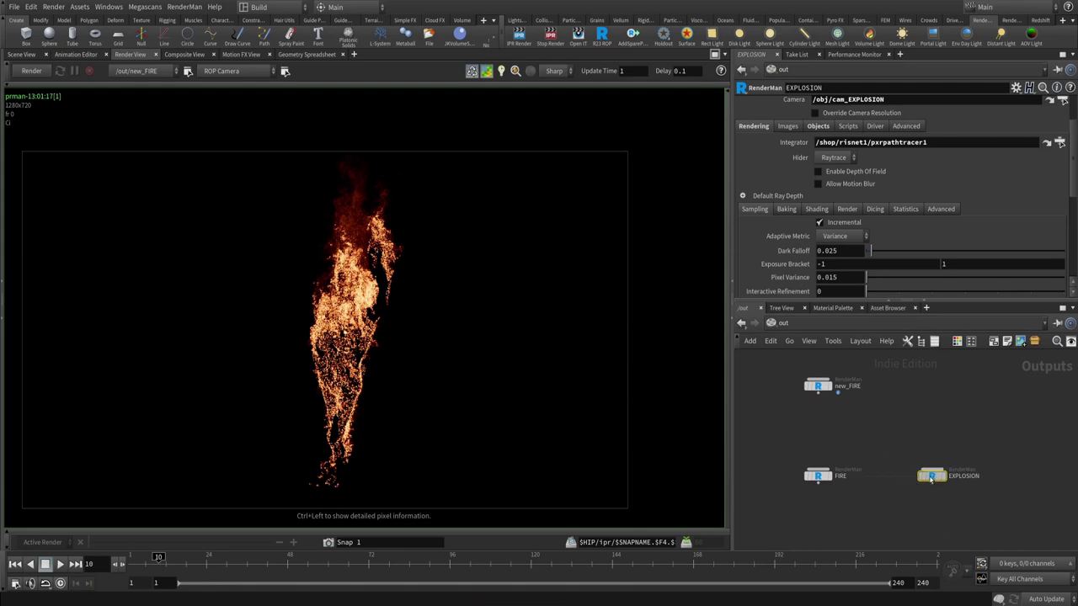
left_click(818, 126)
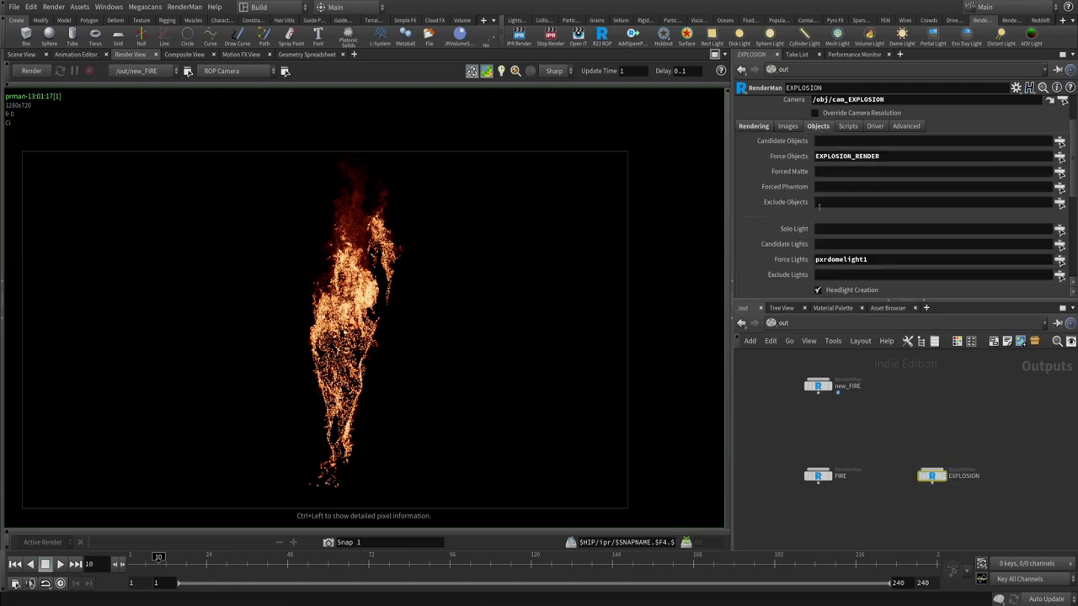
double_click(883, 157)
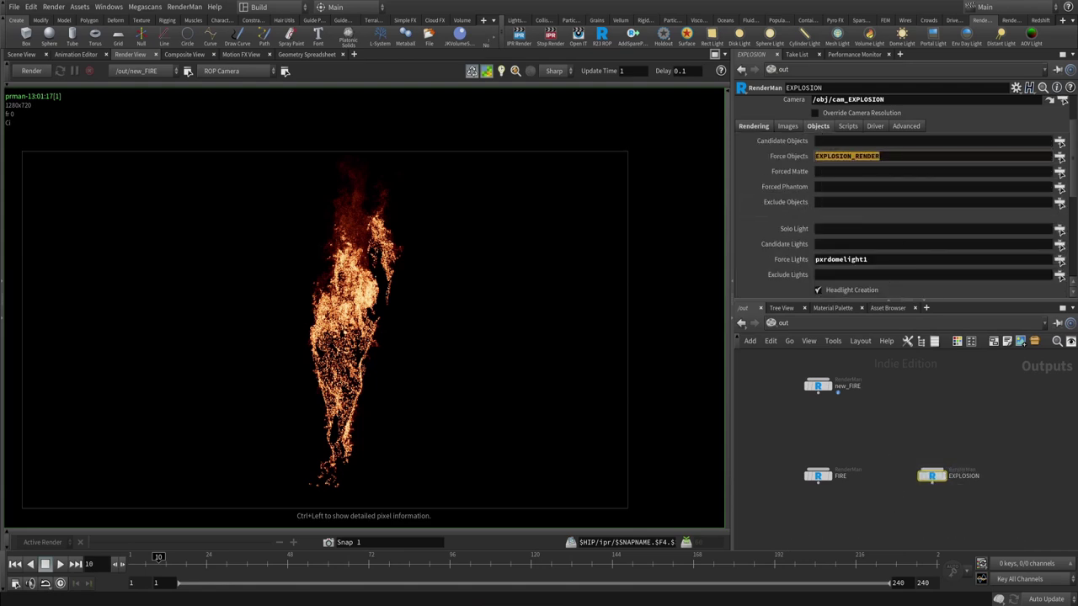
scroll(979, 177, "up", 3)
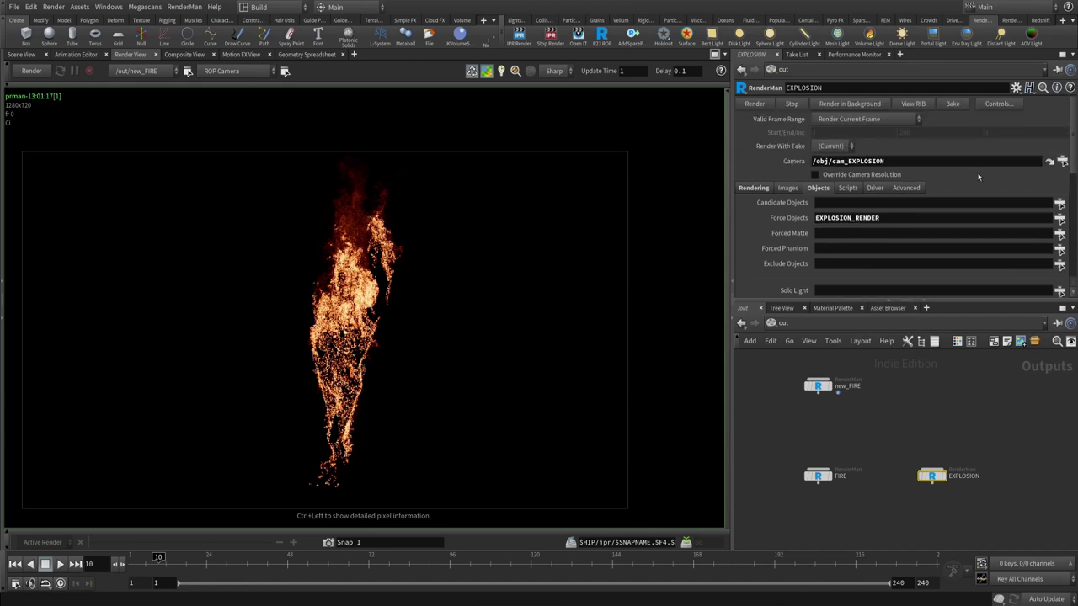
left_click(911, 426)
- Switch to the /obj network and dive inside EXPLOSION_RENDER
left_click(768, 325)
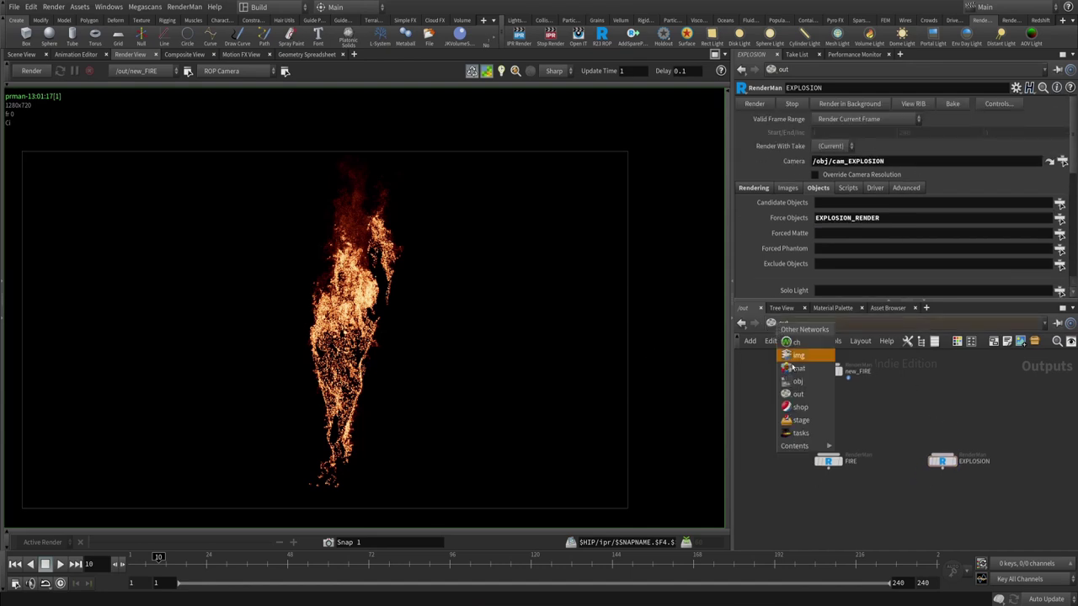
left_click(796, 385)
left_click(891, 455)
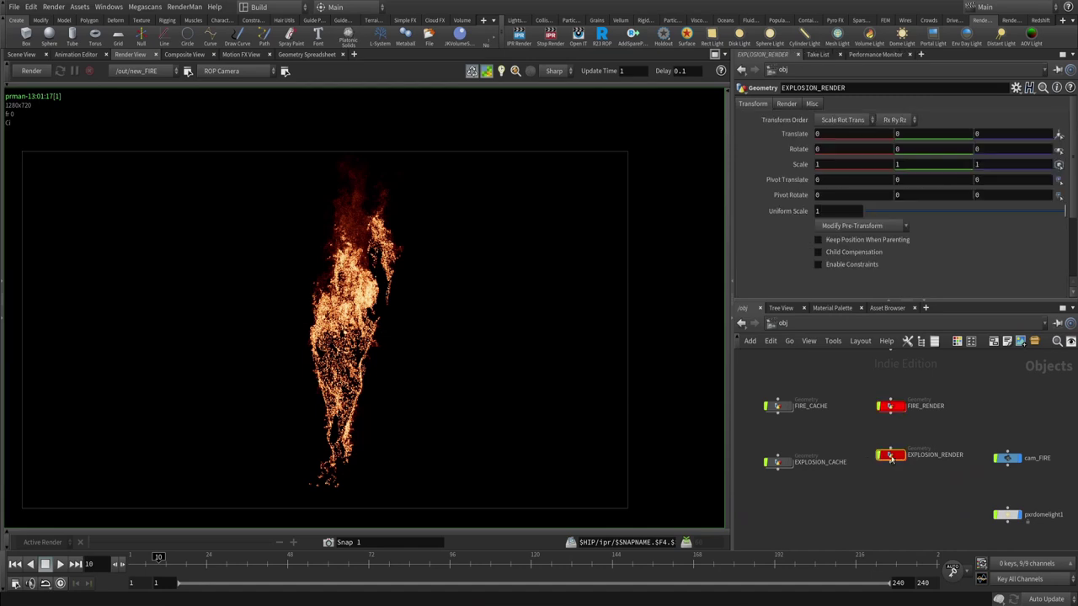
double_click(891, 456)
- Inspect vdbvectormerge1's volume fields and the existing JK_PyroShader_RIS1 settings
left_click(904, 433)
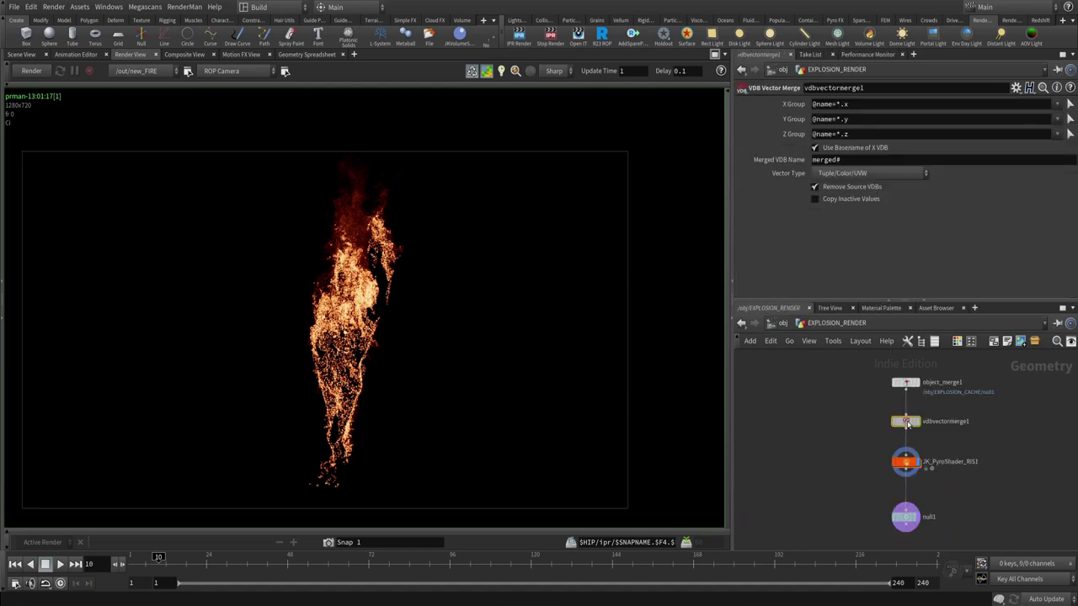
scroll(878, 426, "up", 4)
middle_click_drag(879, 424, 843, 389)
left_click(895, 445)
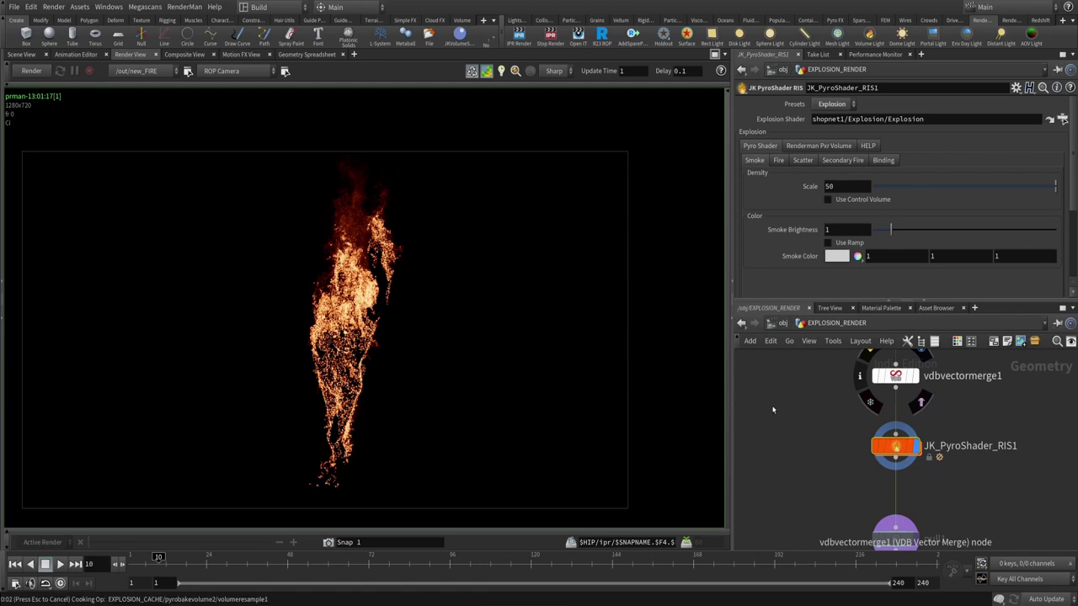
left_click(859, 376)
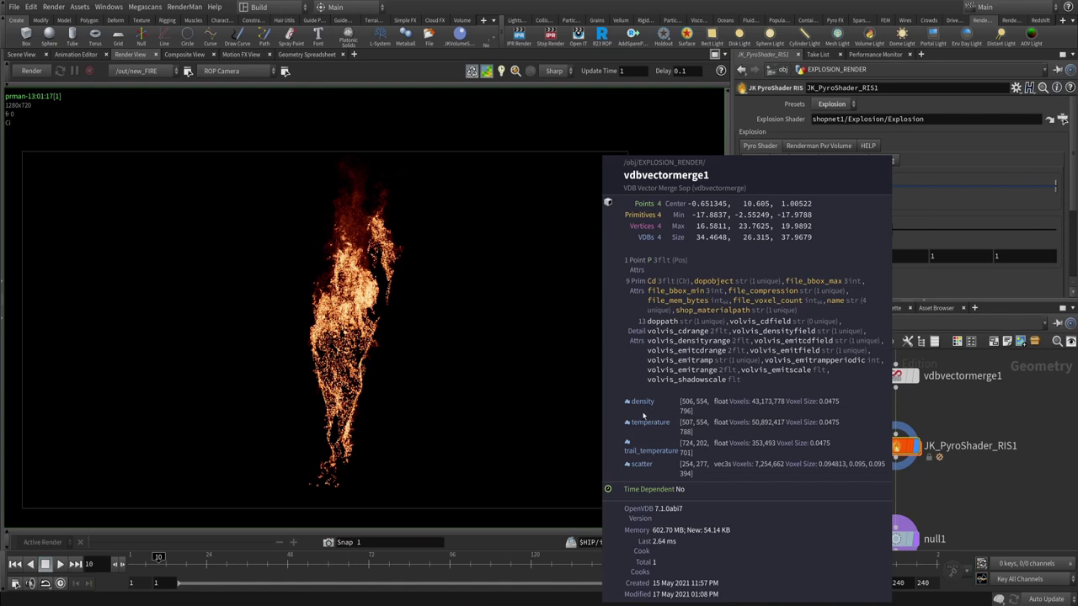
middle_click_drag(845, 423, 833, 461)
left_click_drag(832, 460, 957, 398)
middle_click_drag(857, 310, 850, 375)
middle_click_drag(882, 412, 885, 330)
left_click(891, 459)
middle_click_drag(837, 434, 851, 418)
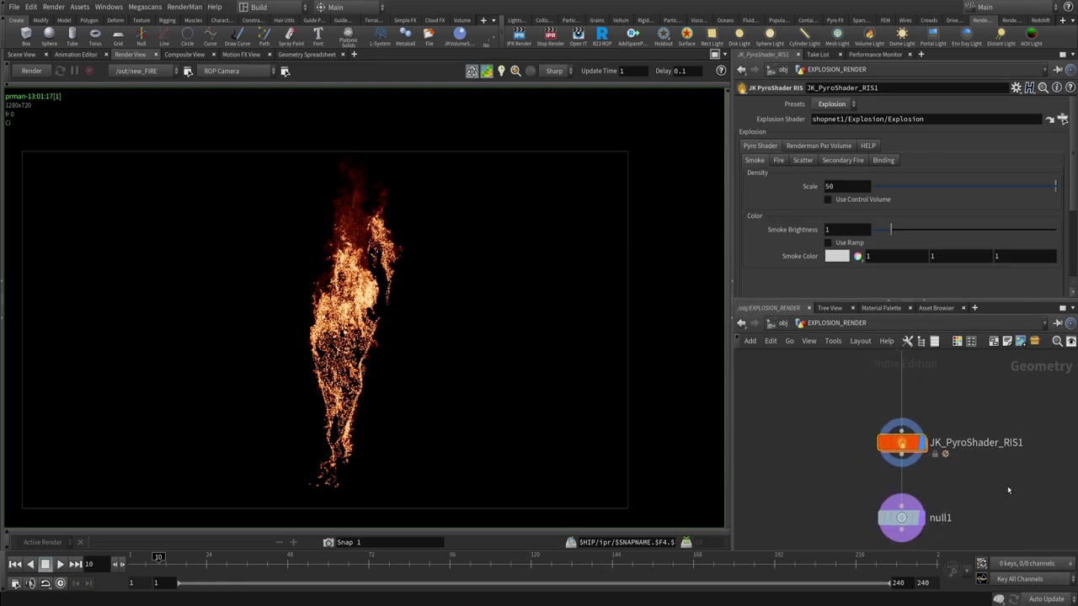
- Replace JK_PyroShader_RIS1 with a new 'jk' PyroShader RIS node above null1, Explosion preset
key("Delete")
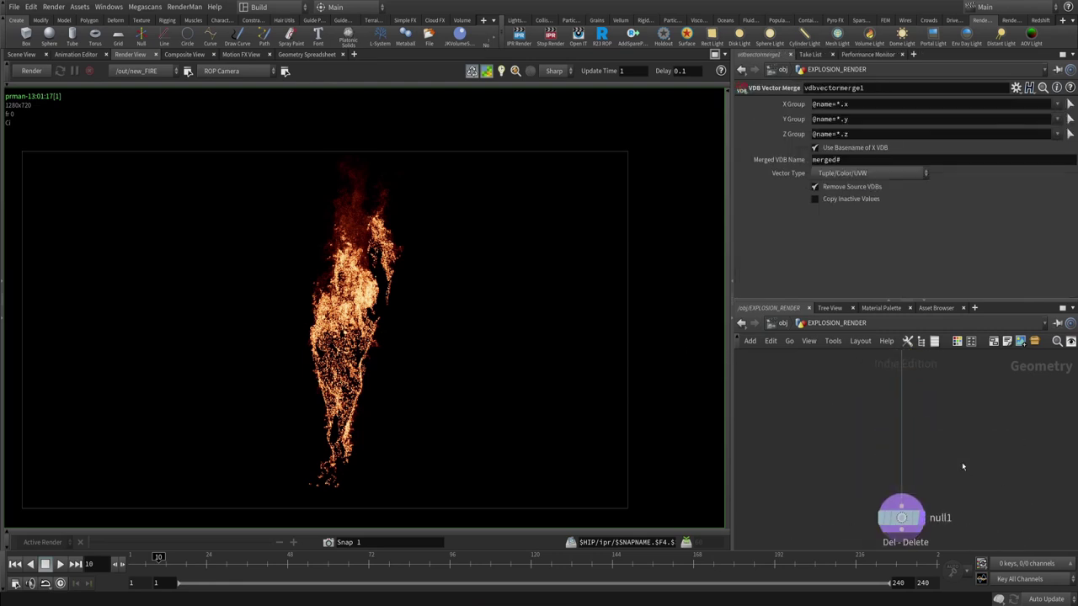
key("Tab")
type("jk")
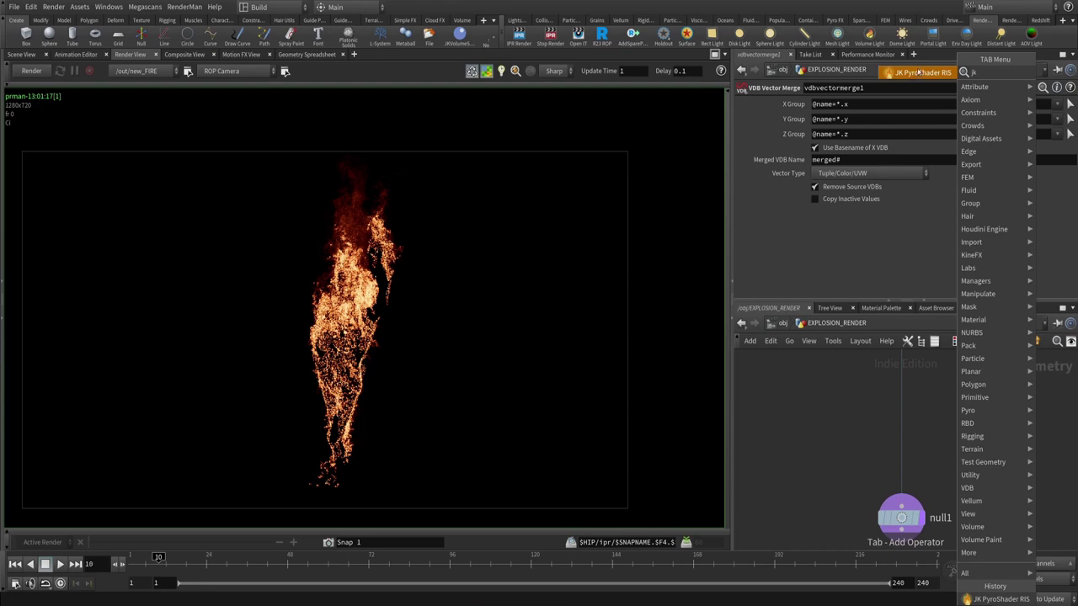
key("Return")
left_click(918, 419)
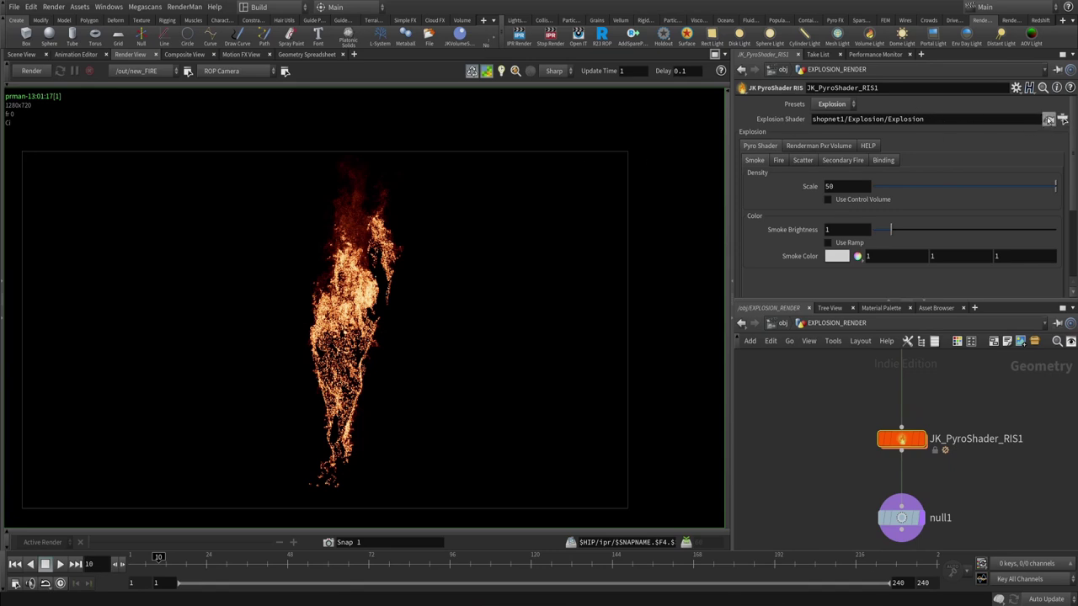
left_click(1062, 120)
left_click(742, 322)
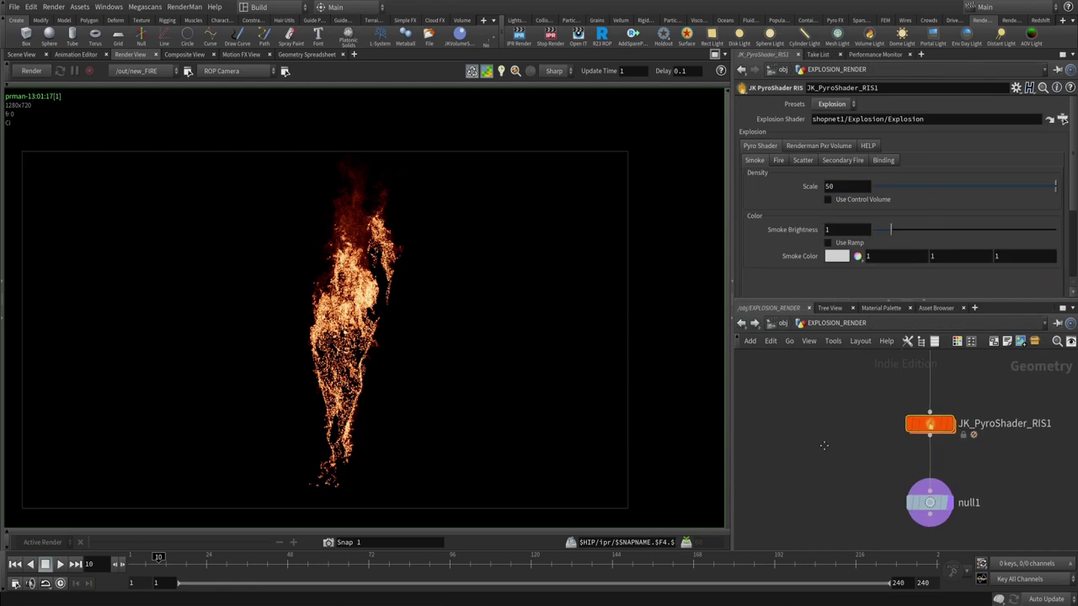
- Switch the Render View preview to /out/EXPLOSION and render it
left_click(147, 70)
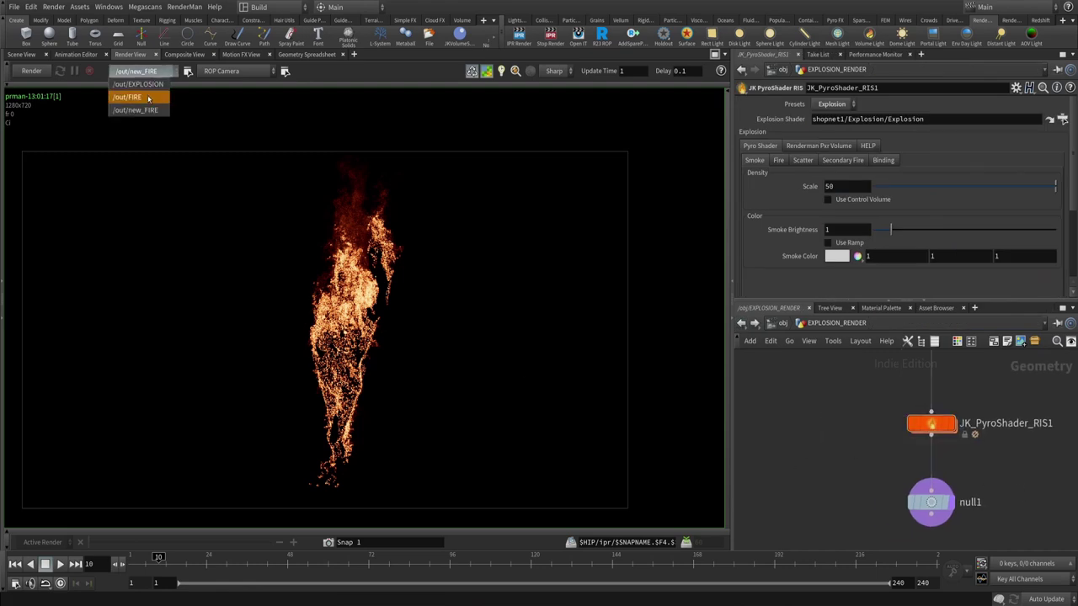
left_click(139, 95)
scroll(261, 235, "down", 1)
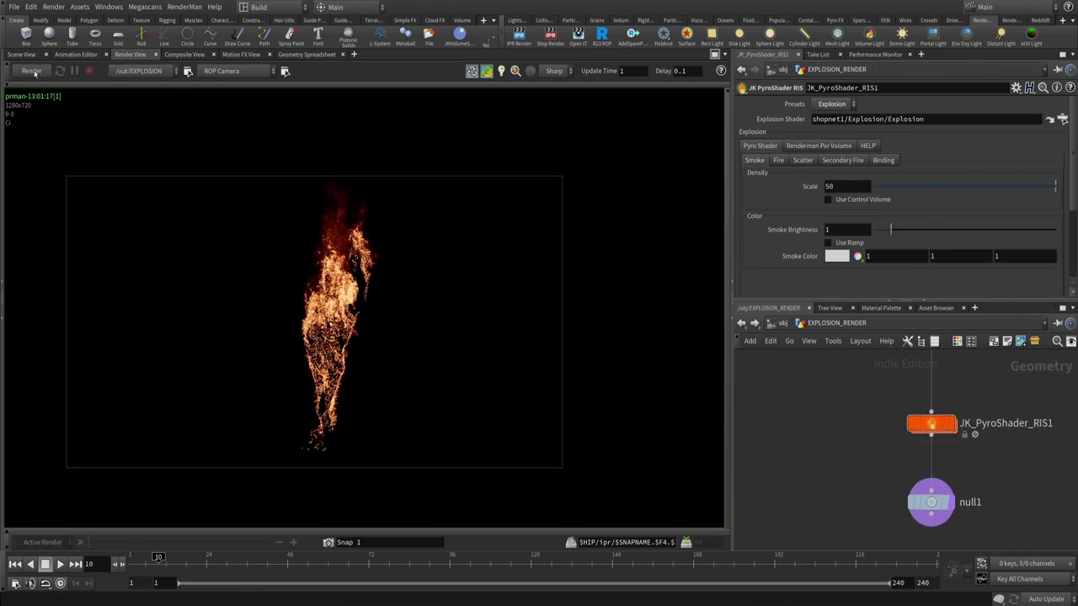
left_click(34, 73)
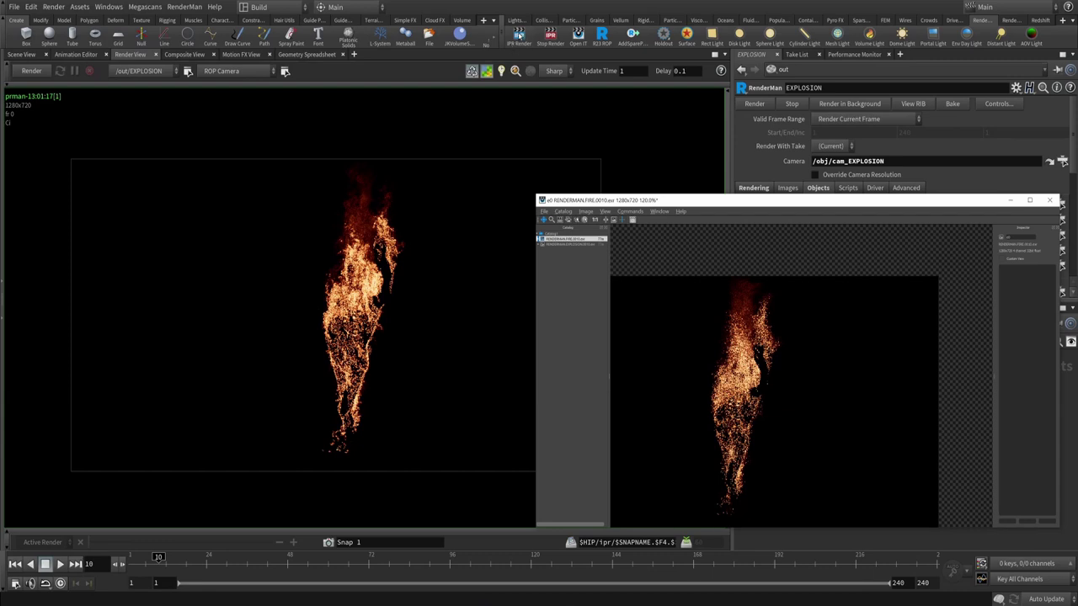
left_click_drag(926, 206, 669, 212)
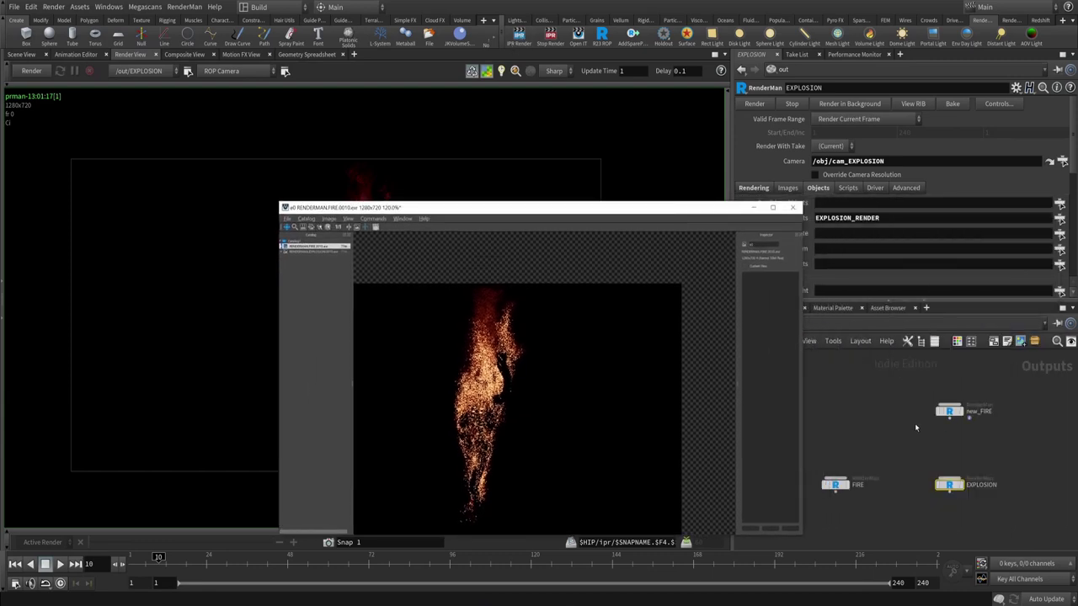
- Select the EXPLOSION ROP to show its settings with camera /obj/cam_EXPLOSION
left_click(968, 411)
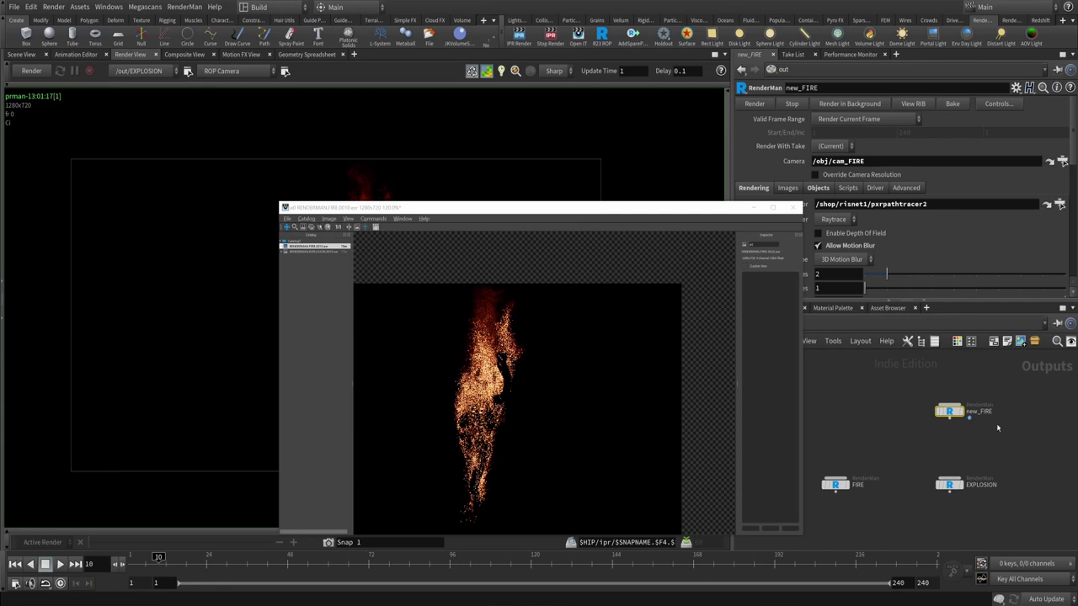
middle_click_drag(909, 441, 898, 406)
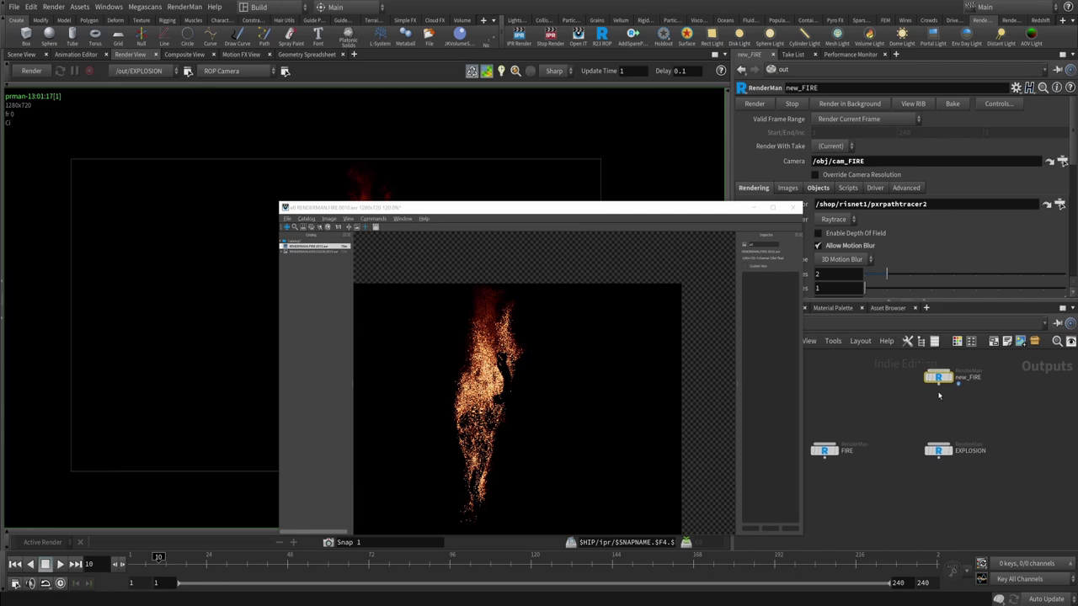
left_click(940, 449)
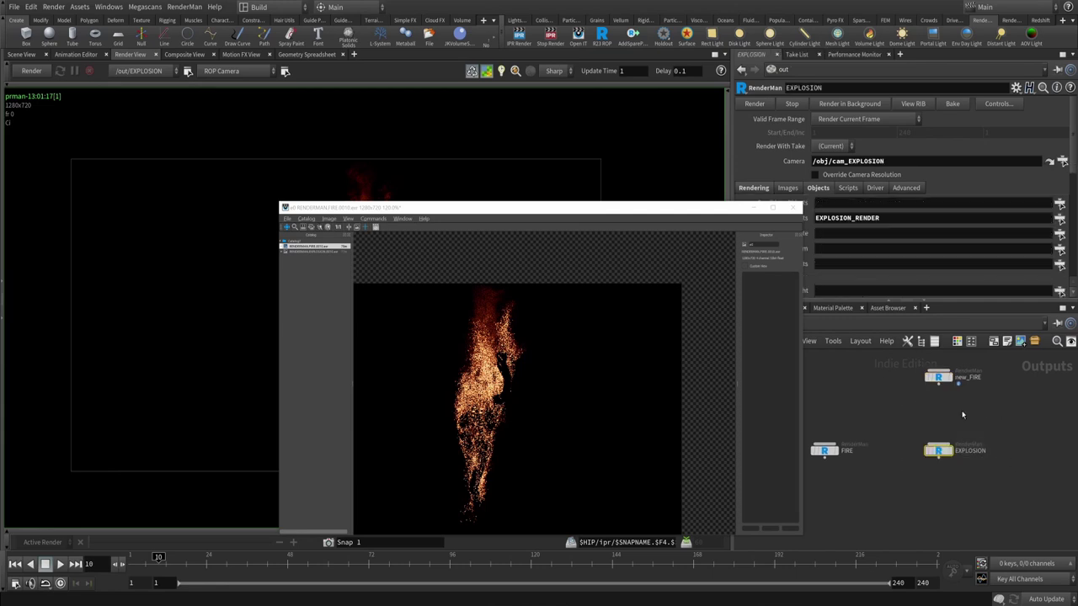
left_click_drag(630, 210, 719, 204)
scroll(621, 366, "up", 1)
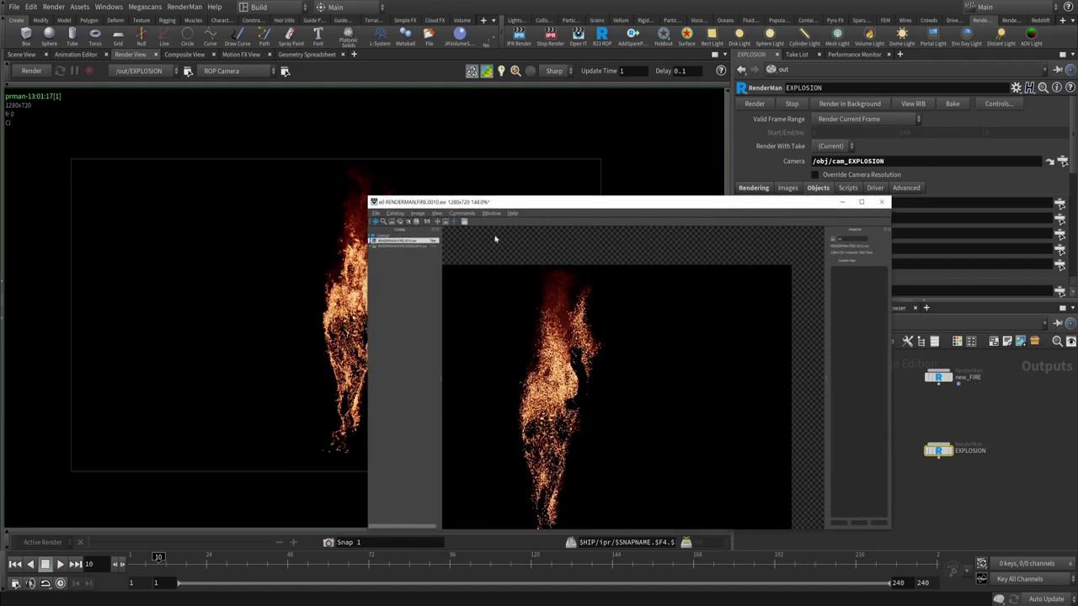
left_click(181, 7)
mouse_move(206, 21)
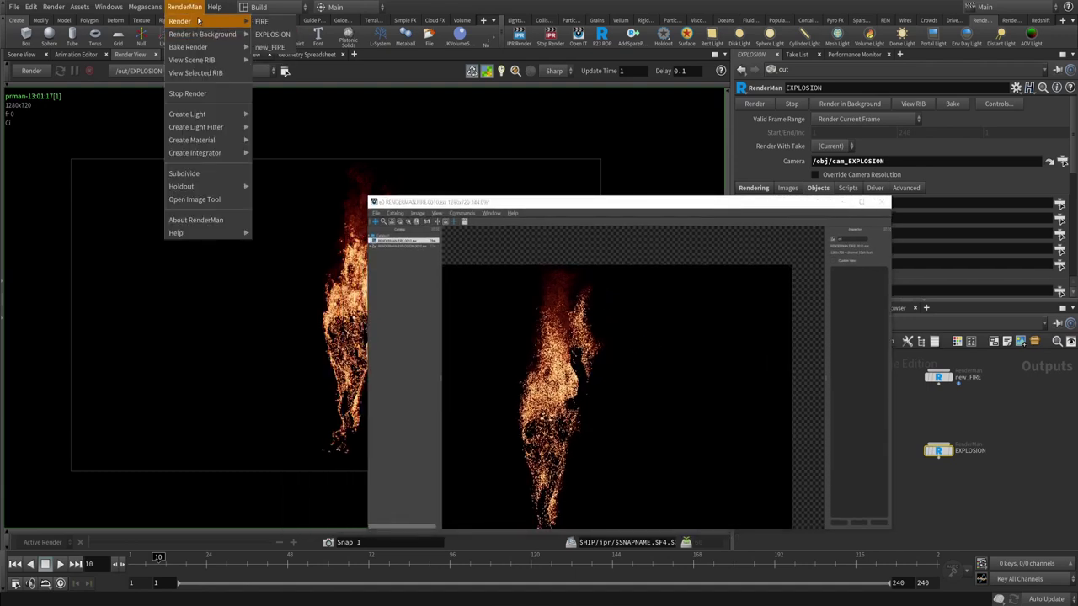
- Render EXPLOSION to it and zoom in and out on the orange-lit smoke cloud
left_click(272, 36)
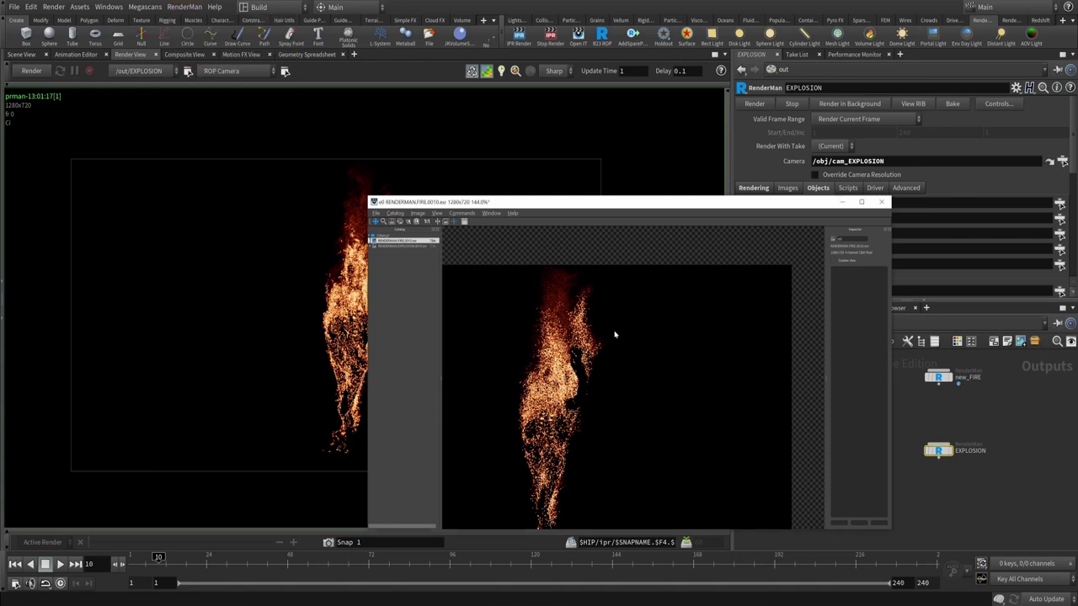
left_click_drag(674, 202, 832, 137)
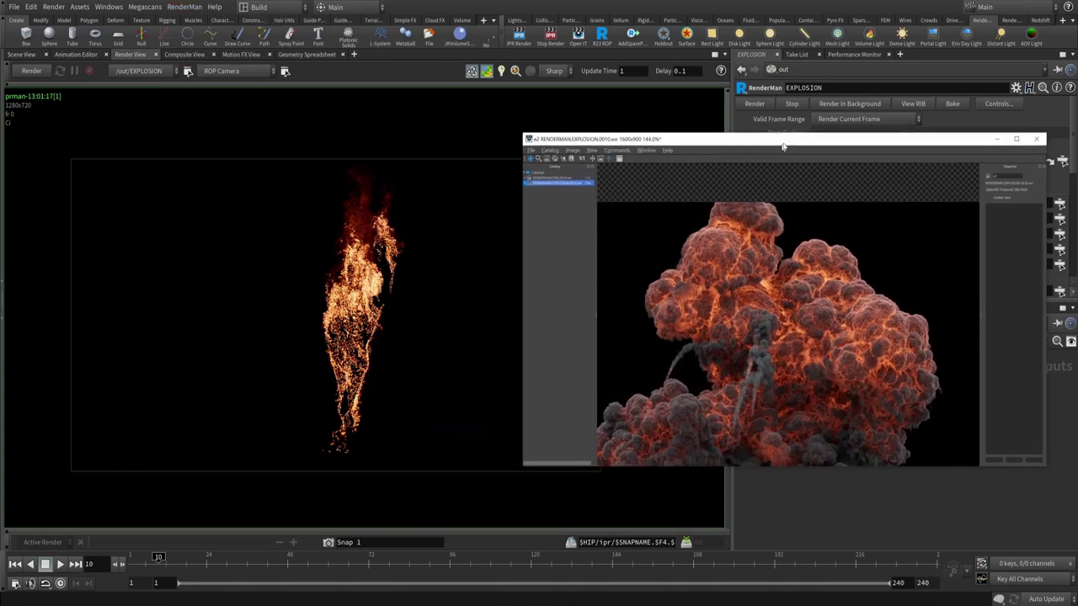
scroll(760, 363, "up", 1)
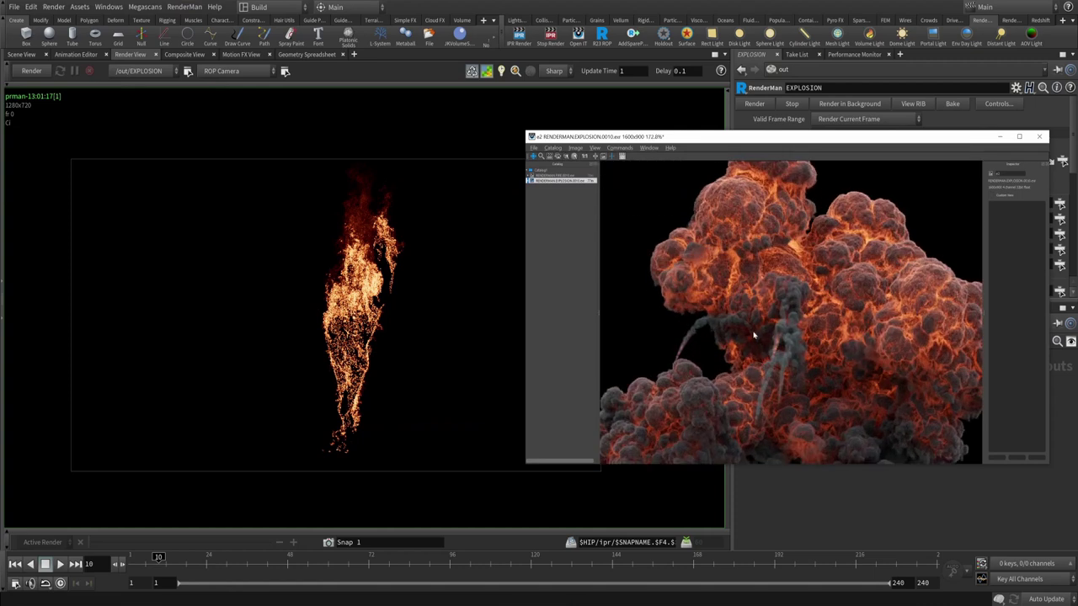
scroll(816, 316, "up", 1)
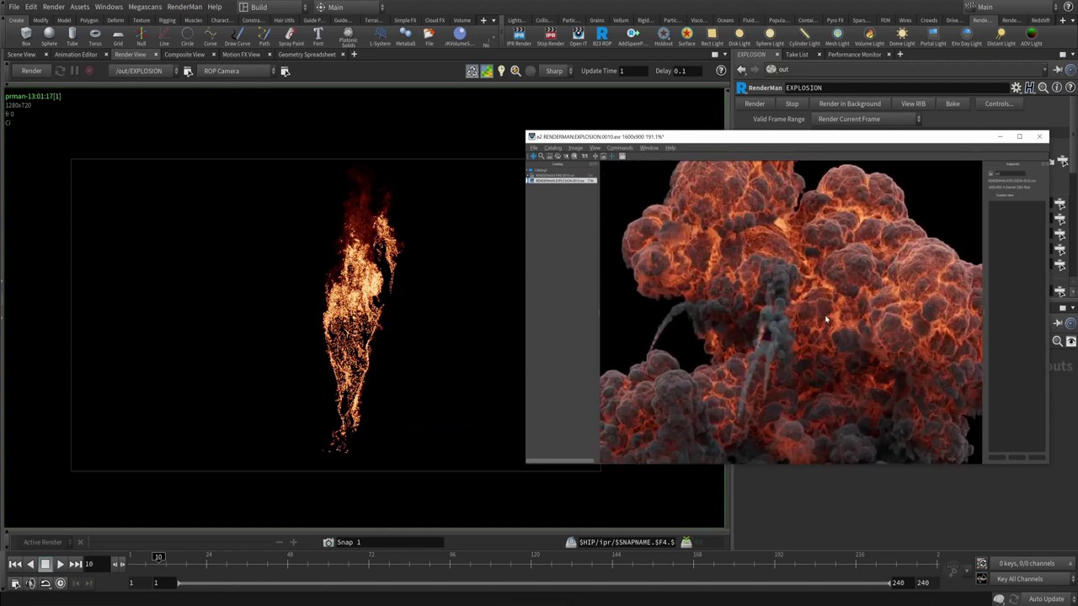
scroll(823, 293, "down", 2)
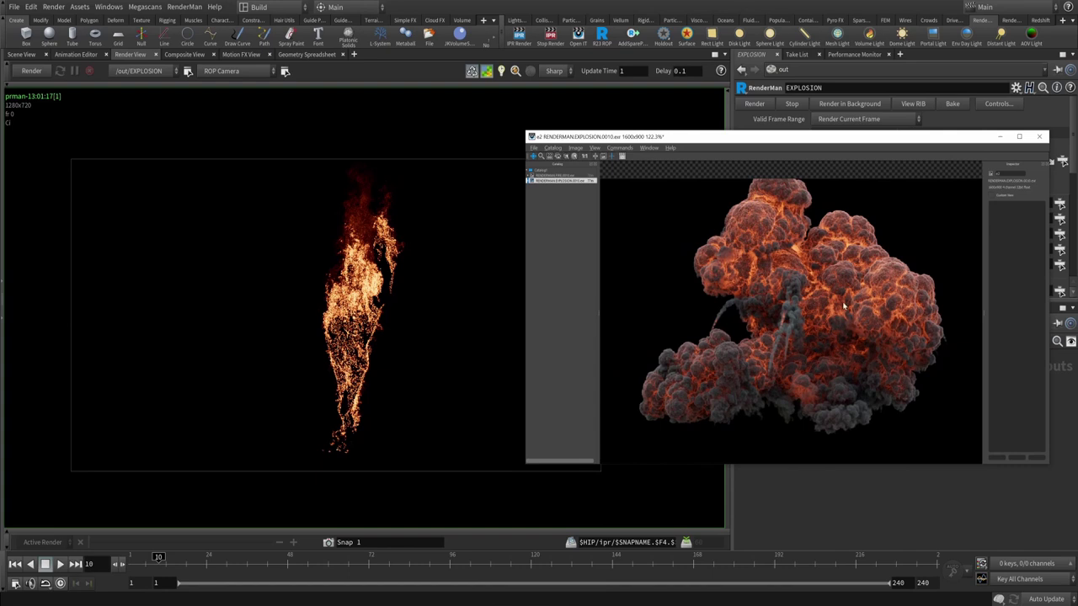
scroll(822, 337, "up", 1)
scroll(772, 302, "up", 2)
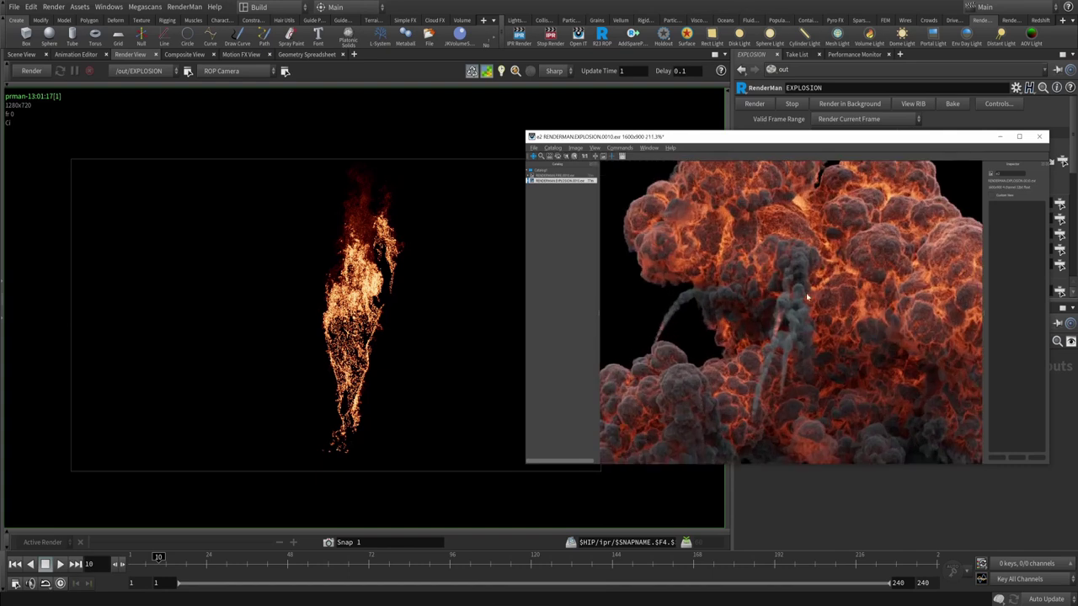
scroll(846, 291, "down", 1)
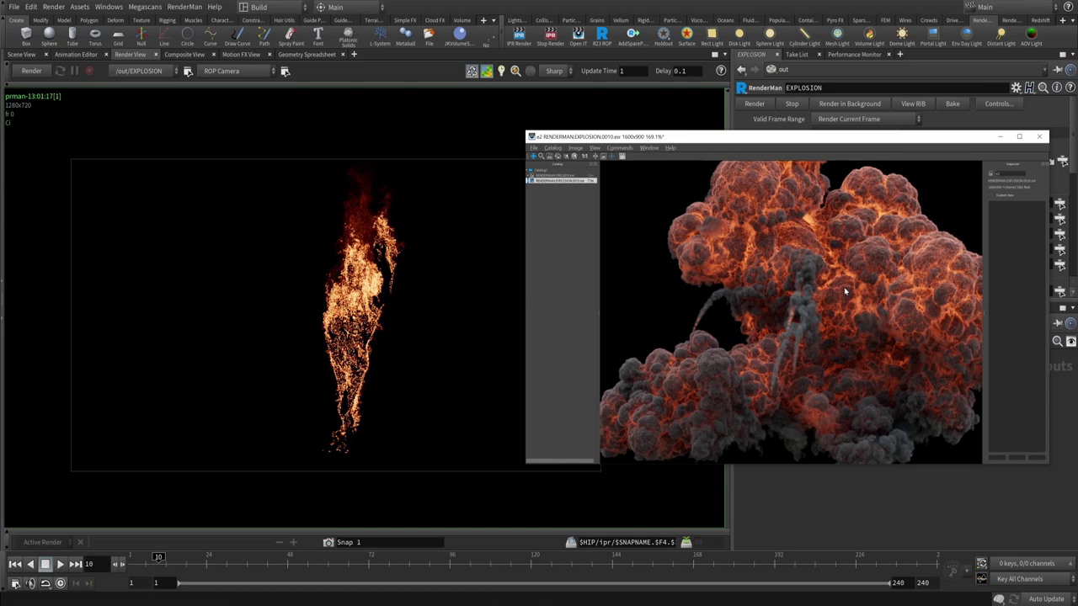
scroll(833, 286, "down", 3)
scroll(821, 284, "up", 1)
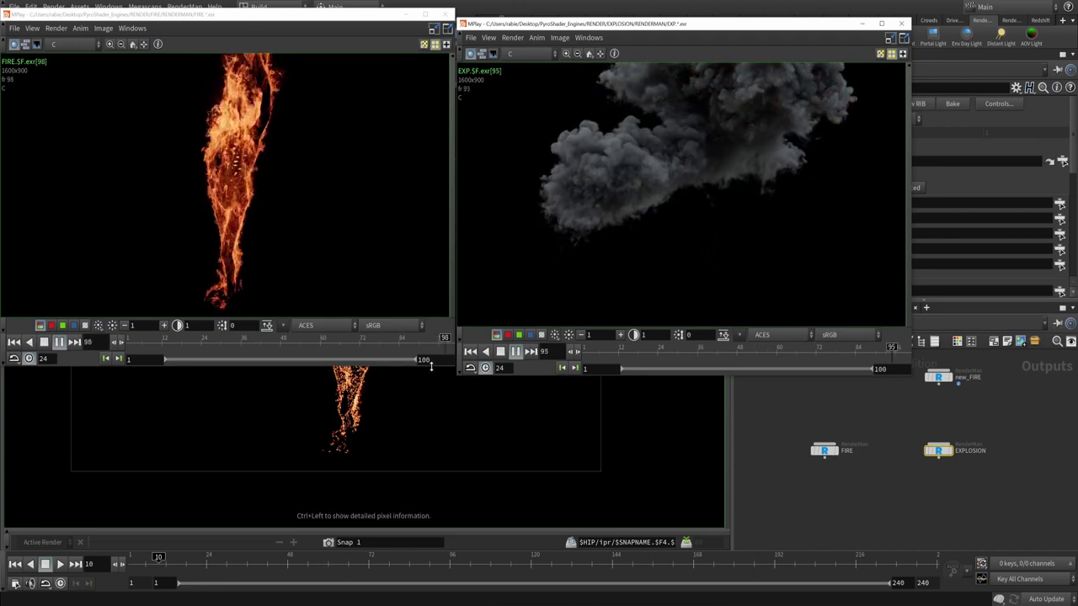
- Make the fire MPlay window slightly taller and bring the Houdini scene to the front
left_click_drag(430, 365, 430, 372)
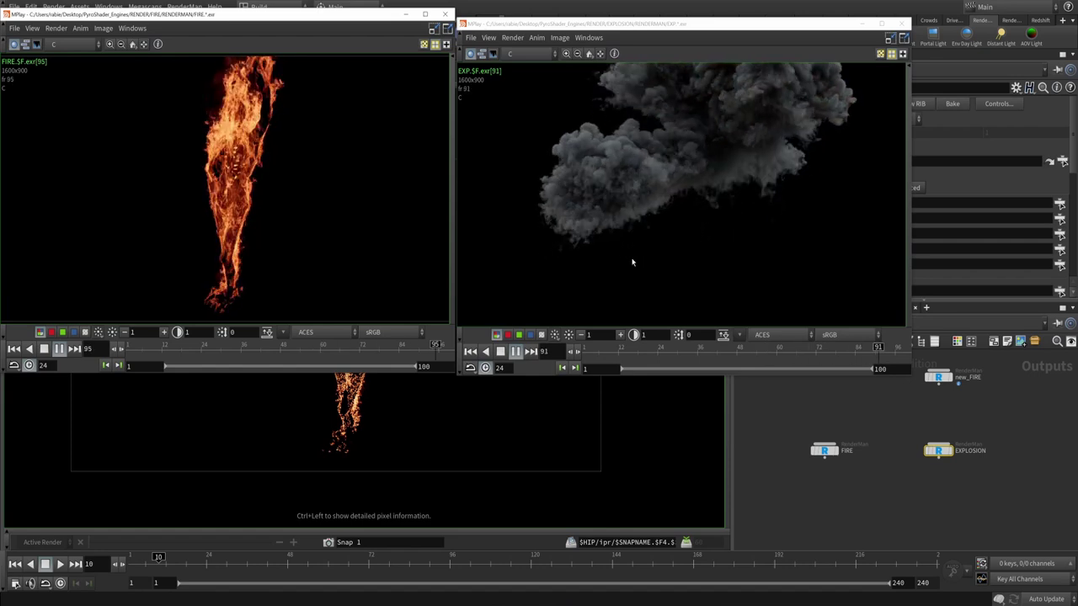
left_click(778, 432)
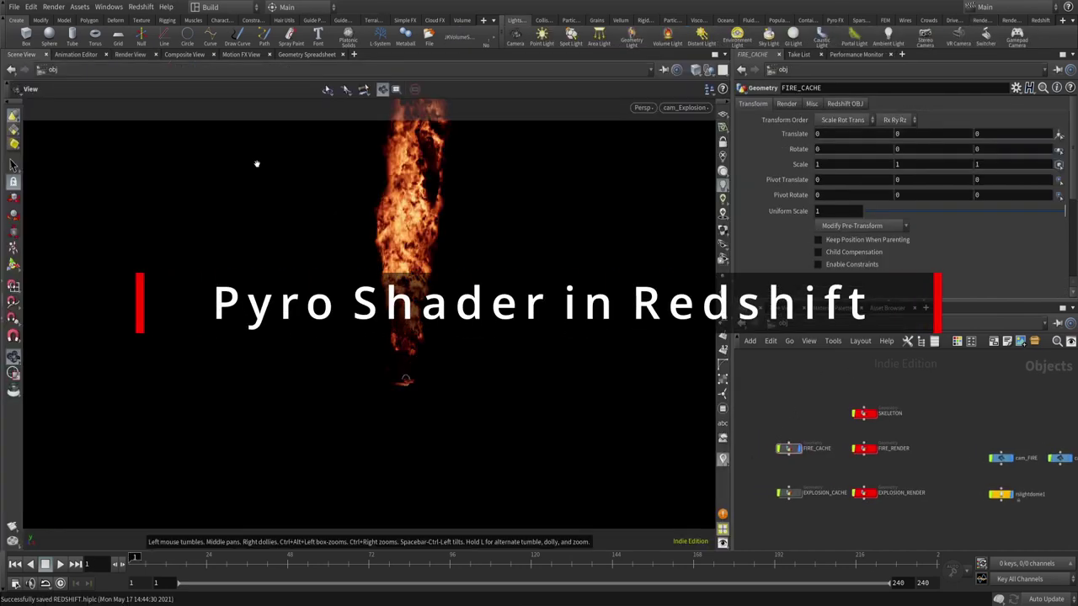
- Cancel the file browser and inspect the vdbresample1 node inside FIRE_CACHE
left_click(15, 7)
left_click(21, 35)
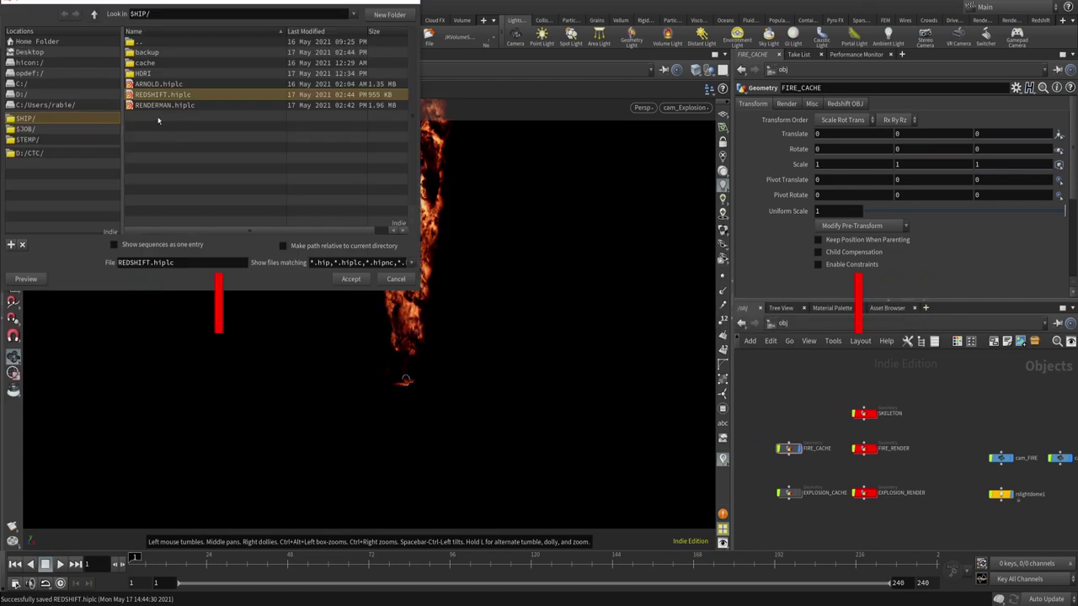
left_click(396, 279)
left_click_drag(764, 375, 810, 460)
key("i")
key("u")
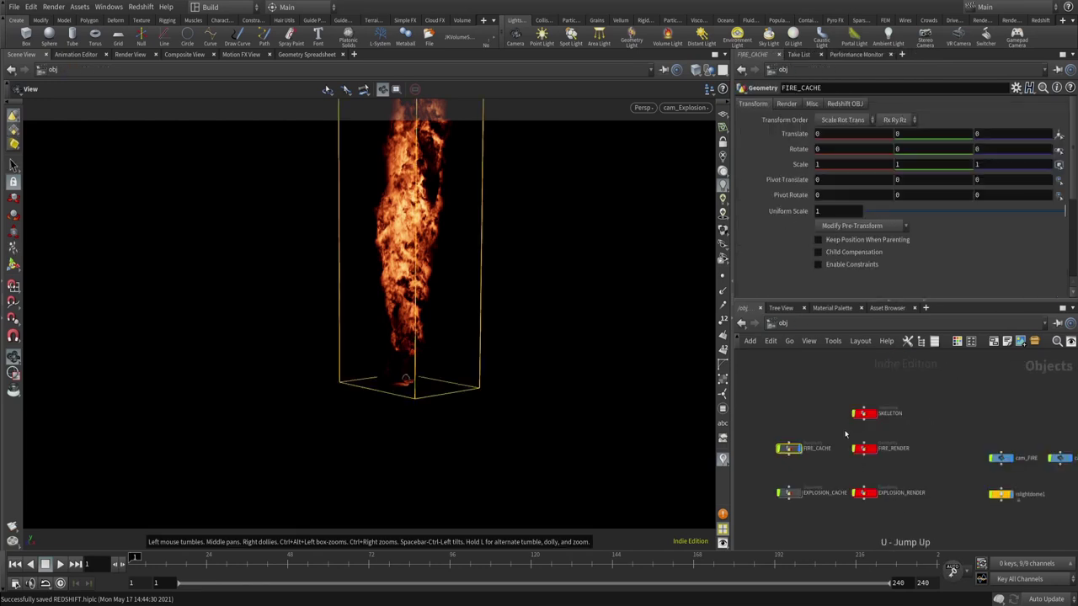
key("i")
left_click(854, 404)
scroll(855, 404, "up", 5)
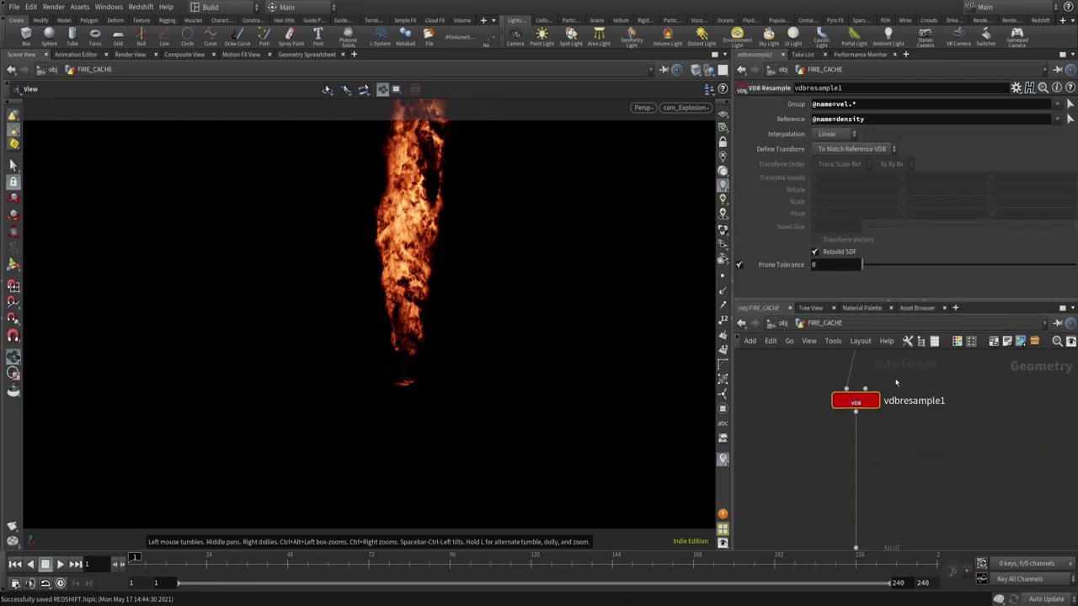
left_click_drag(870, 401, 880, 406)
- Dive into FIRE_RENDER and delete the old JK_PyroShader_RS1 node
key("u")
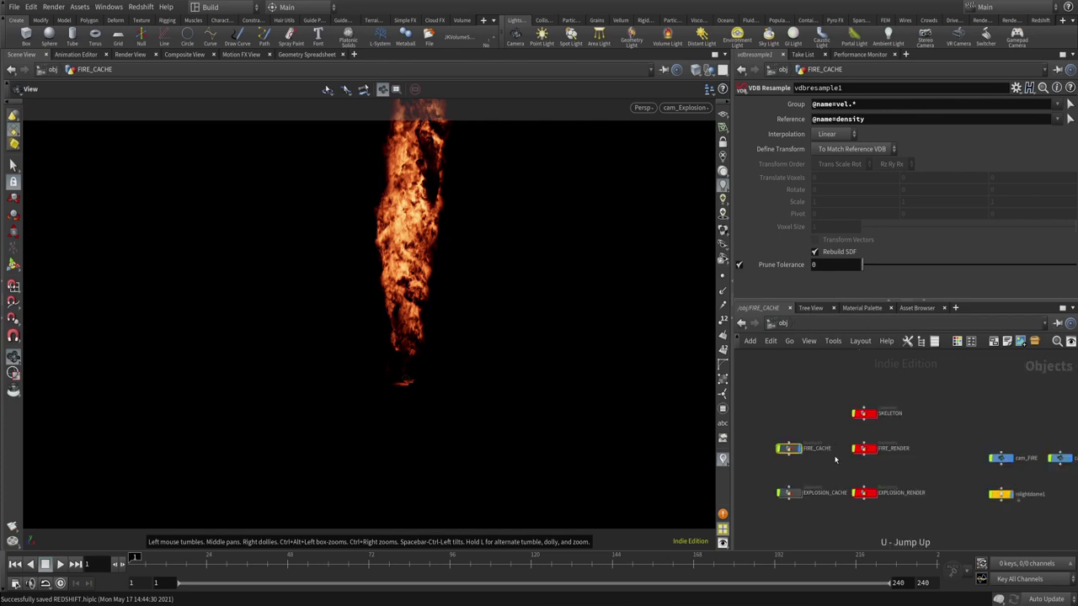
scroll(825, 472, "up", 3)
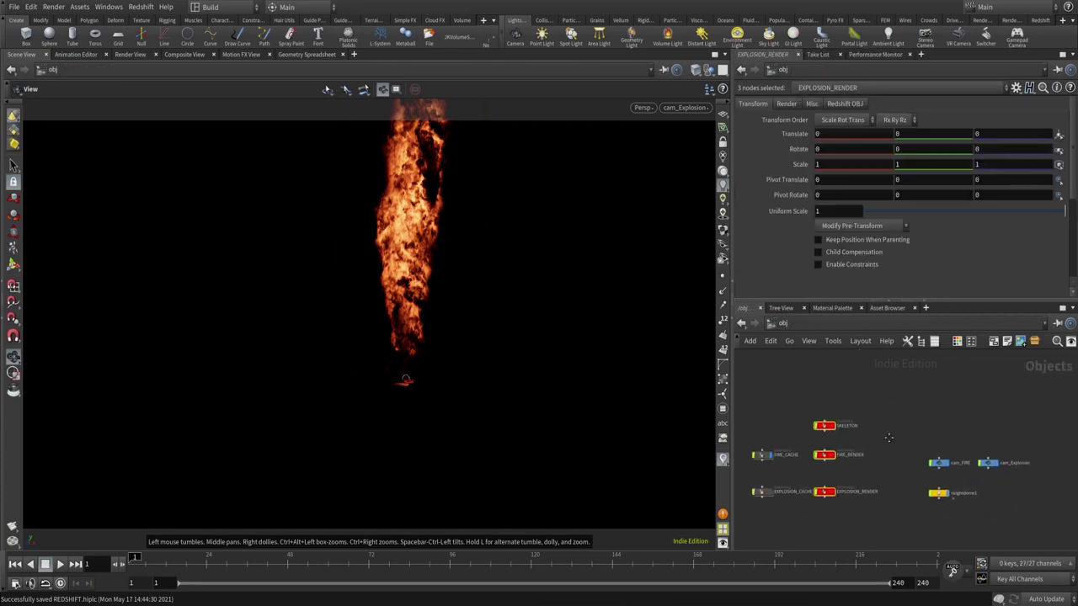
left_click(819, 428)
key("i")
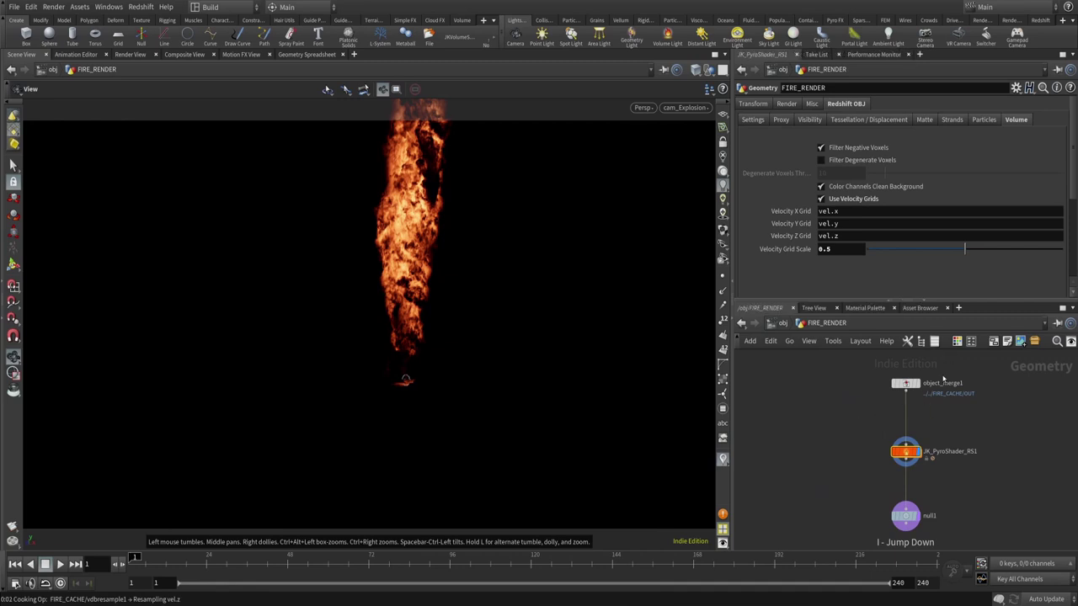
scroll(909, 417, "up", 3)
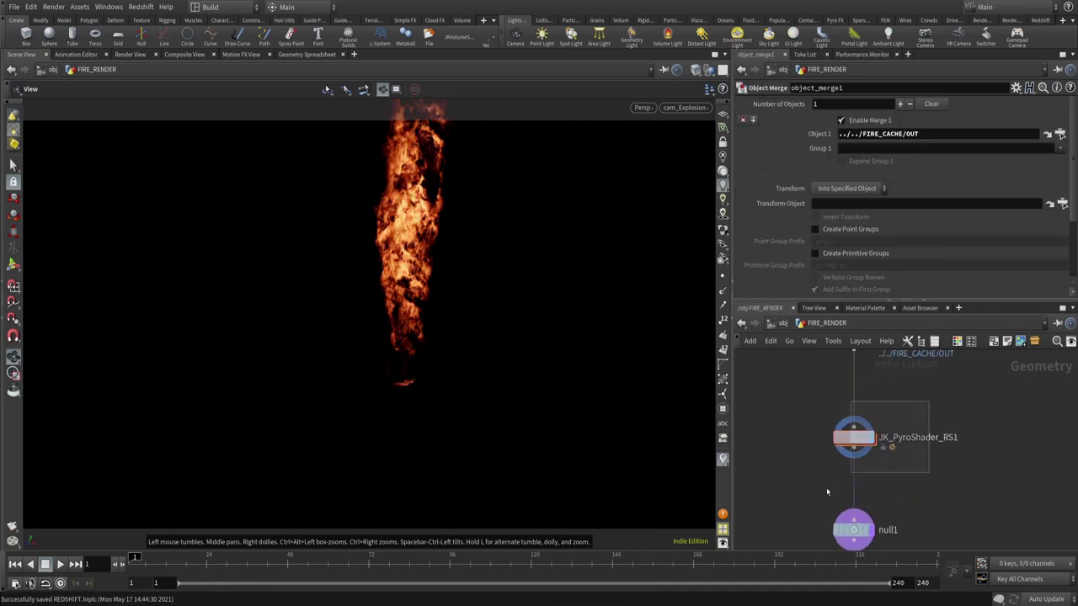
left_click(854, 442)
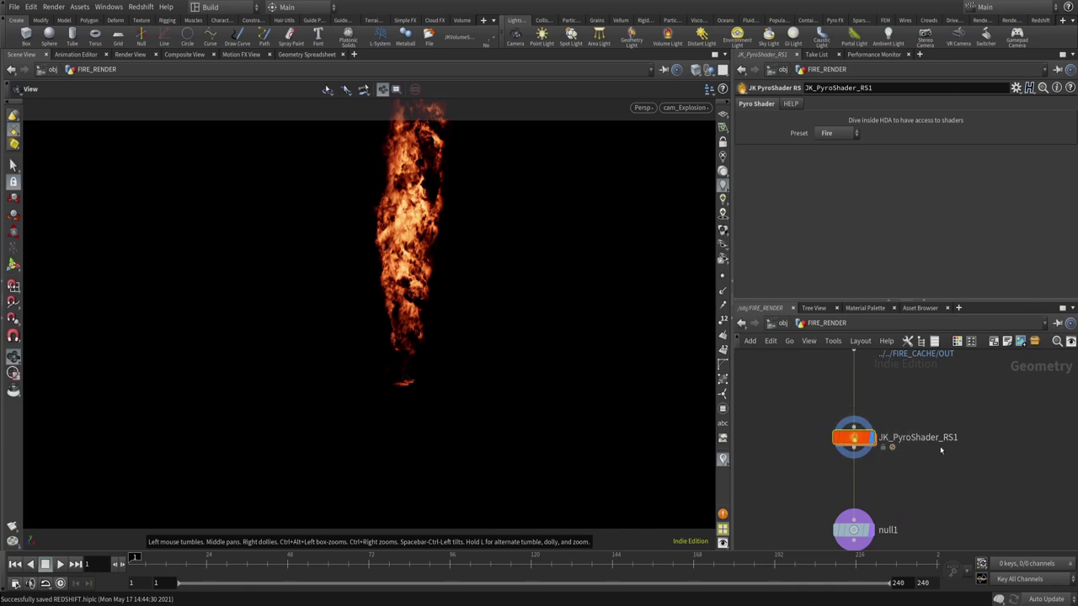
key("Delete")
- Install PUBLISH/JK_PyroShader_RS.hda via Assets > Install Asset Library into the current HIP file
left_click(79, 7)
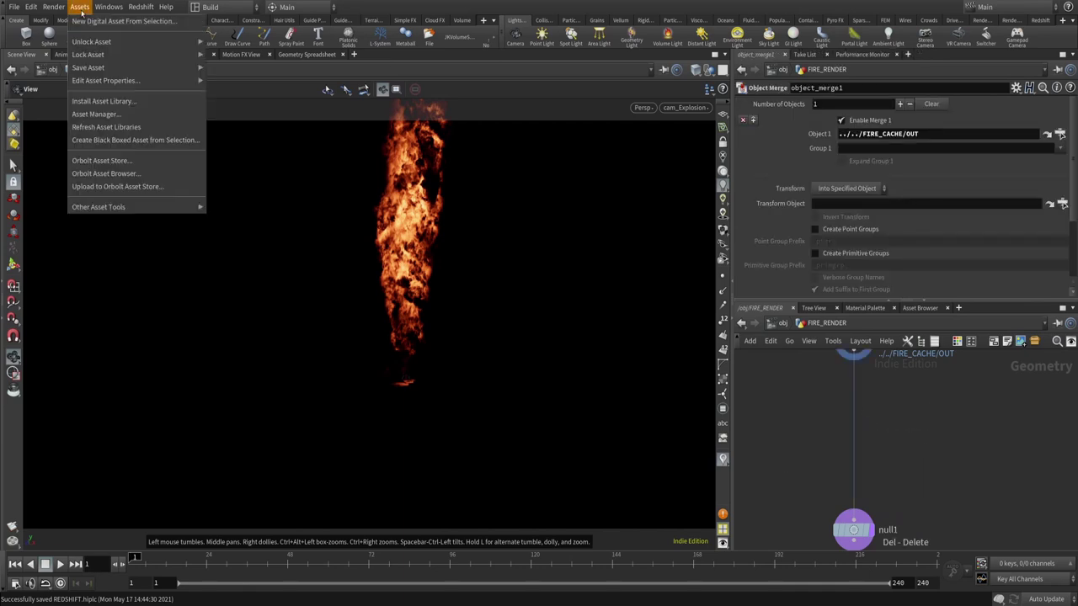
left_click(101, 100)
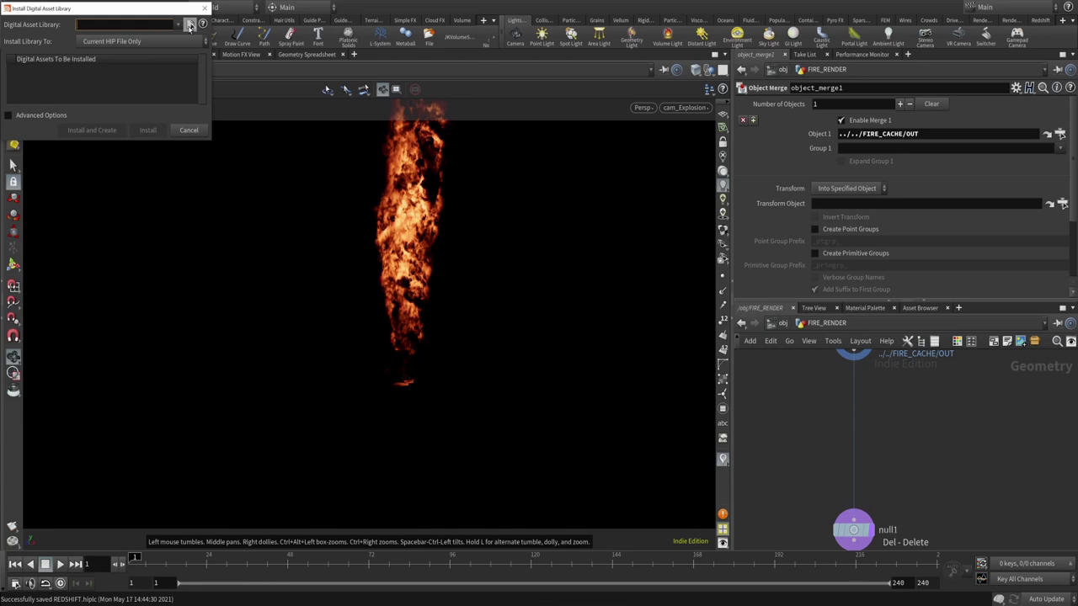
left_click(191, 24)
left_click(162, 97)
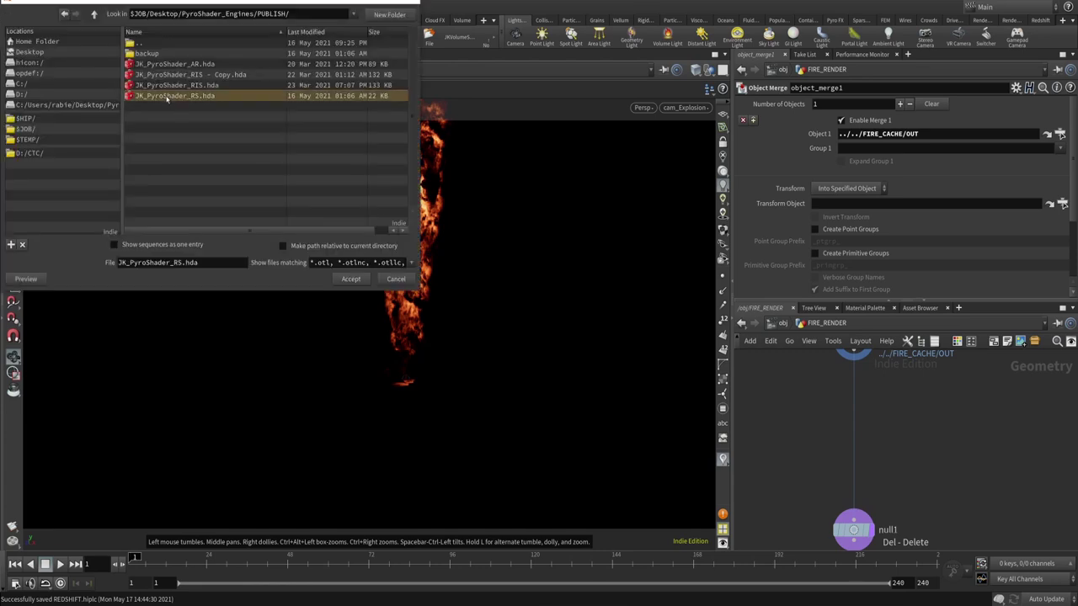
left_click(349, 280)
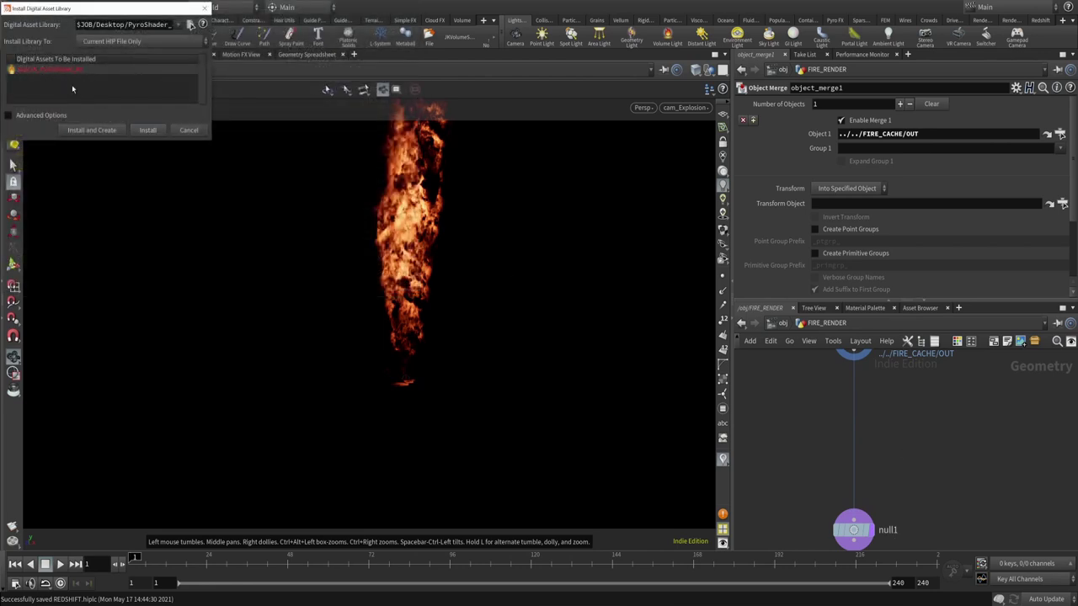
left_click(148, 131)
- Insert a JK_PyroShader_RS node between the merged fire cache and null1, set to the Fire preset
key("Tab")
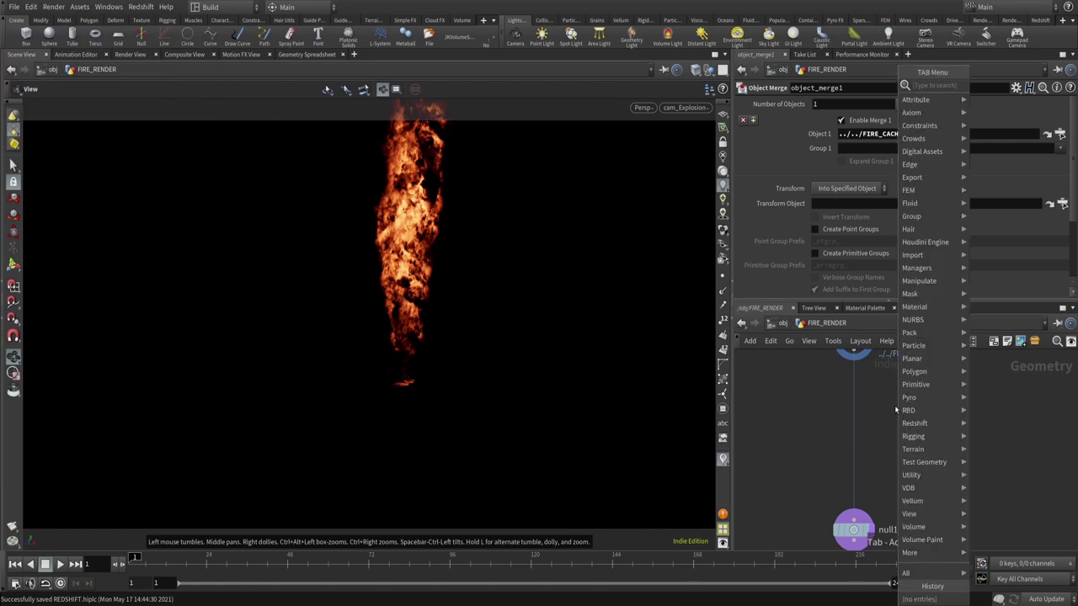
left_click(991, 269)
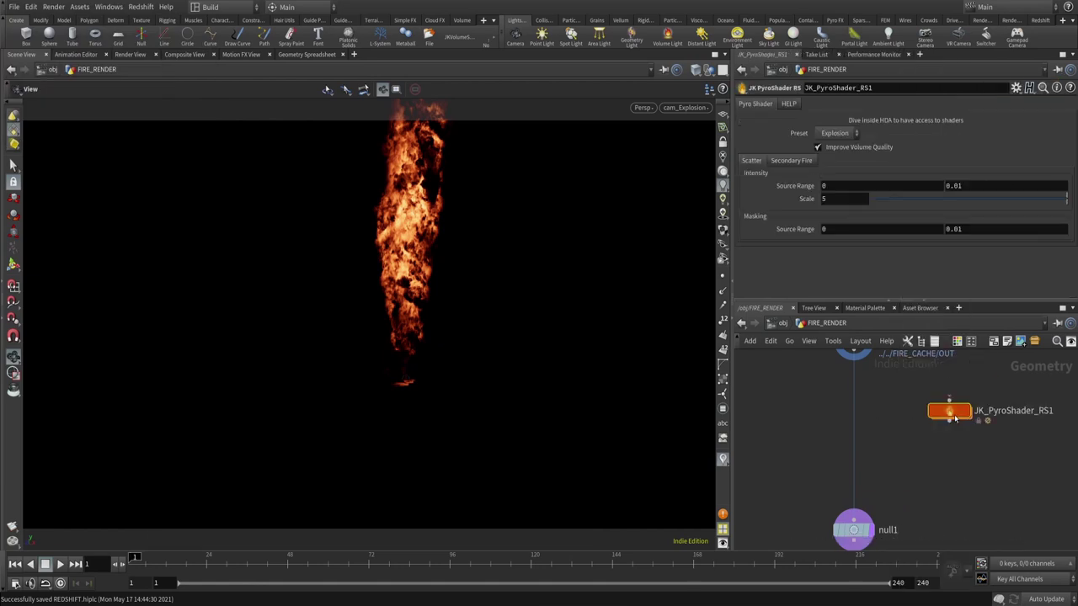
left_click(855, 446)
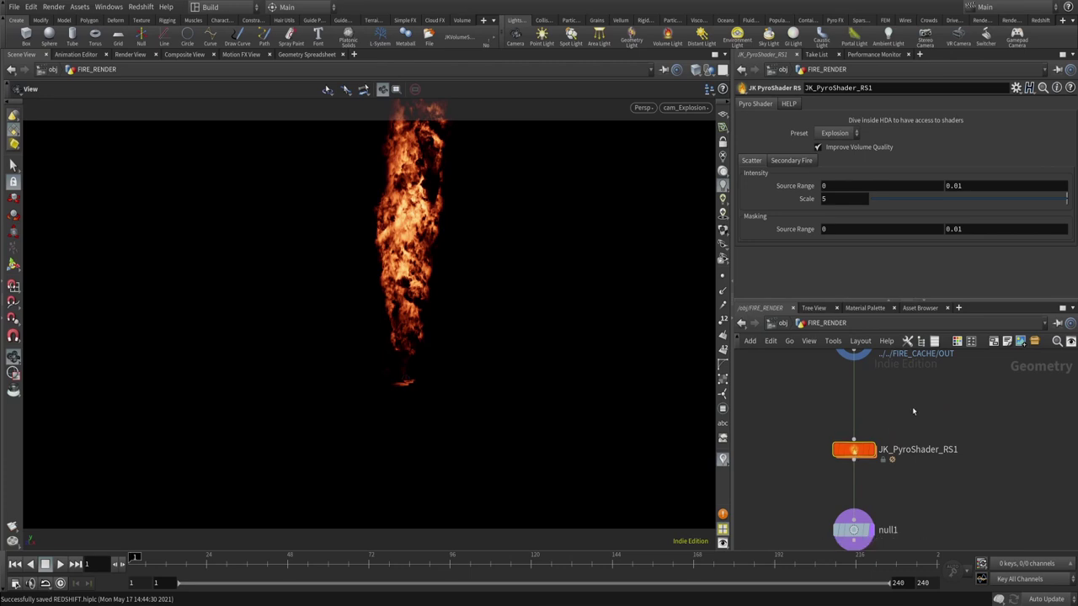
left_click(831, 133)
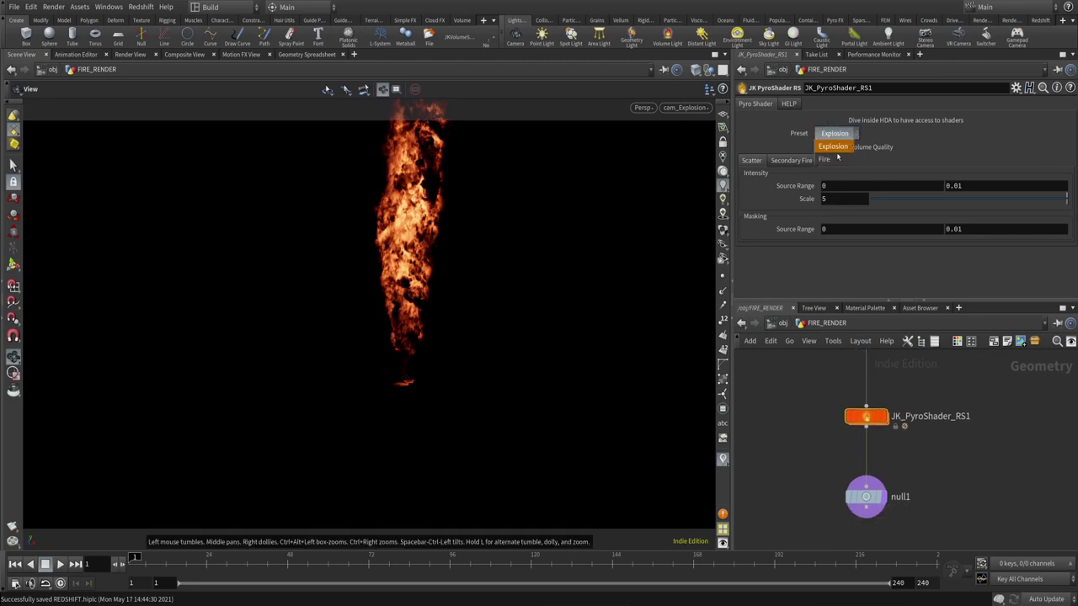
left_click(834, 151)
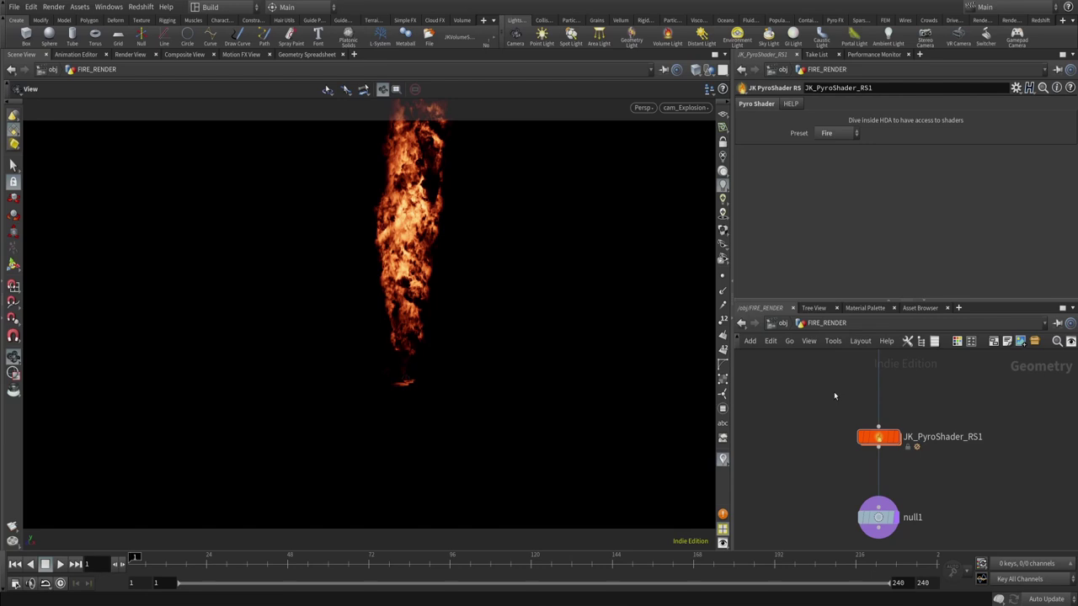
- Switch Houdini's update mode to Manual and keep JK_PyroShader_RS1 on Fire after trying Explosion
left_click_drag(834, 392, 944, 478)
left_click(1046, 599)
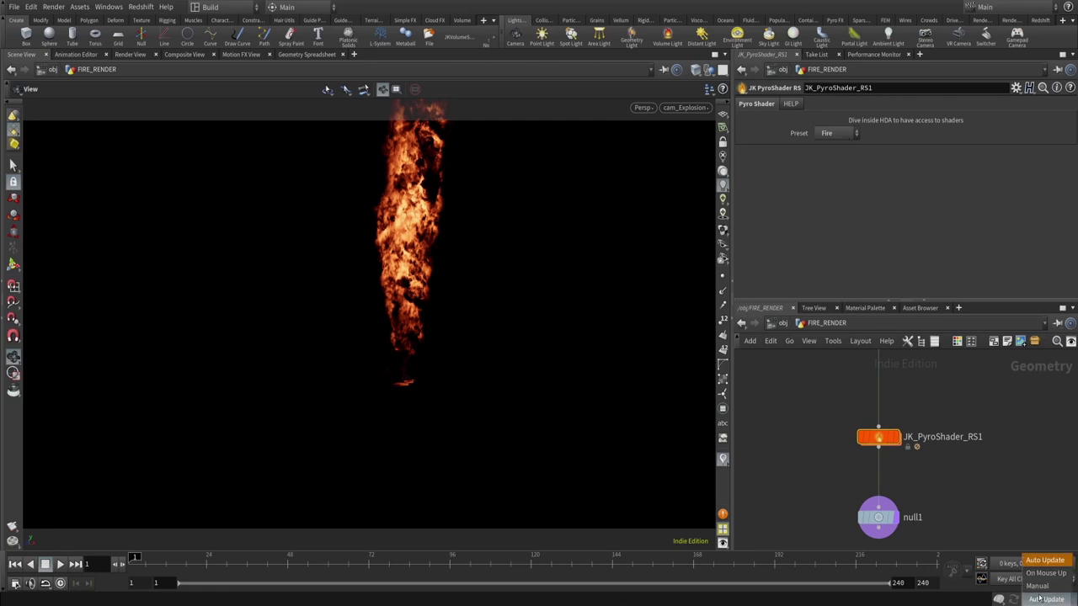
left_click(1045, 592)
left_click(834, 133)
left_click(833, 146)
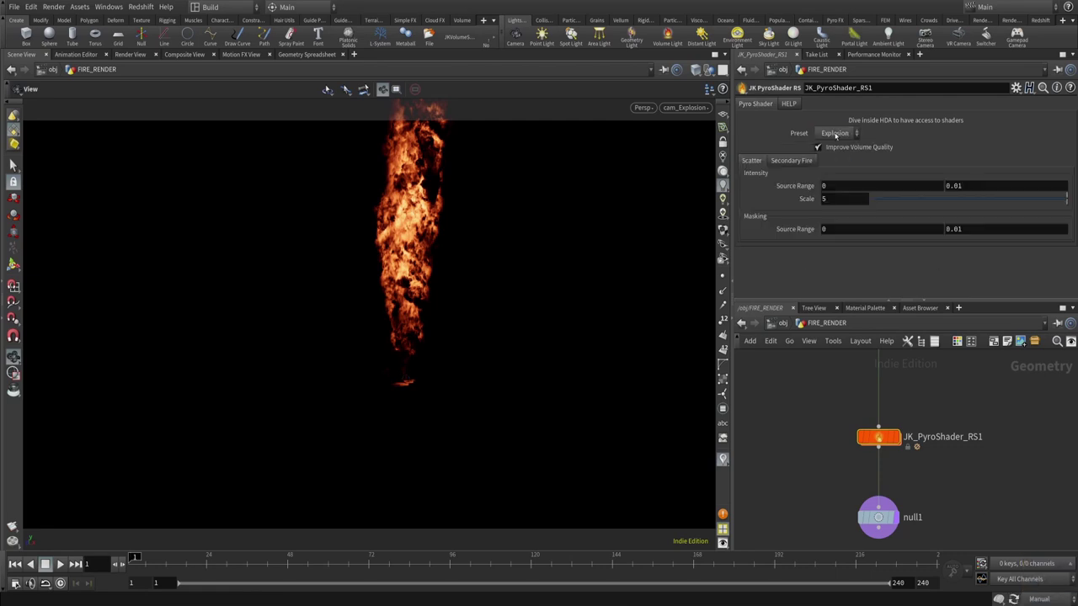
left_click(834, 133)
left_click(823, 160)
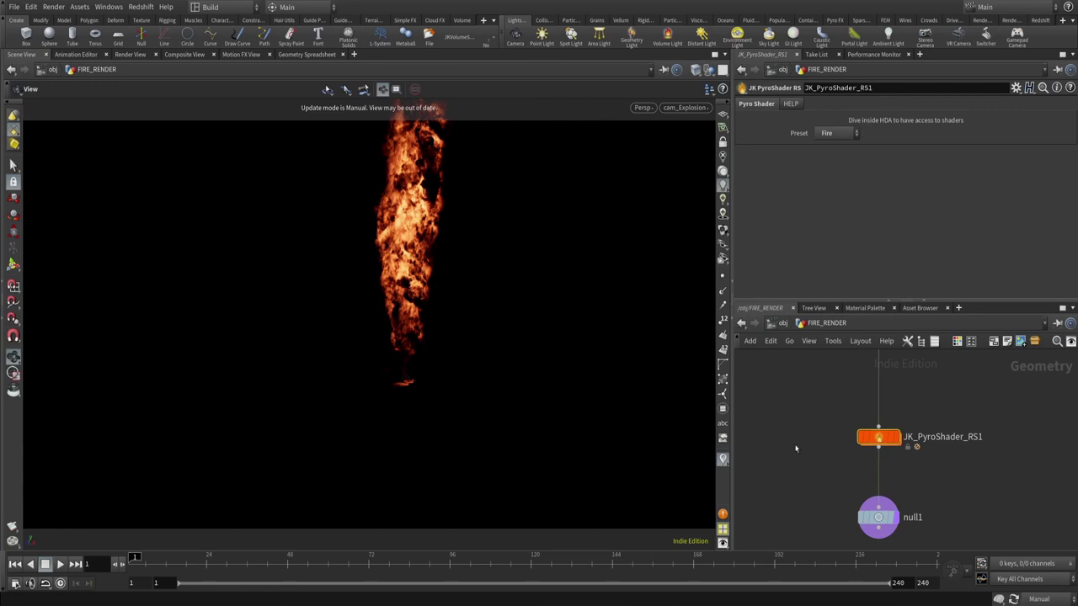
- Dive into JK_PyroShader_RS1's FIRE network and scroll RS_VOLUME_FIRE to its Absorption Remap Ramp
double_click(878, 437)
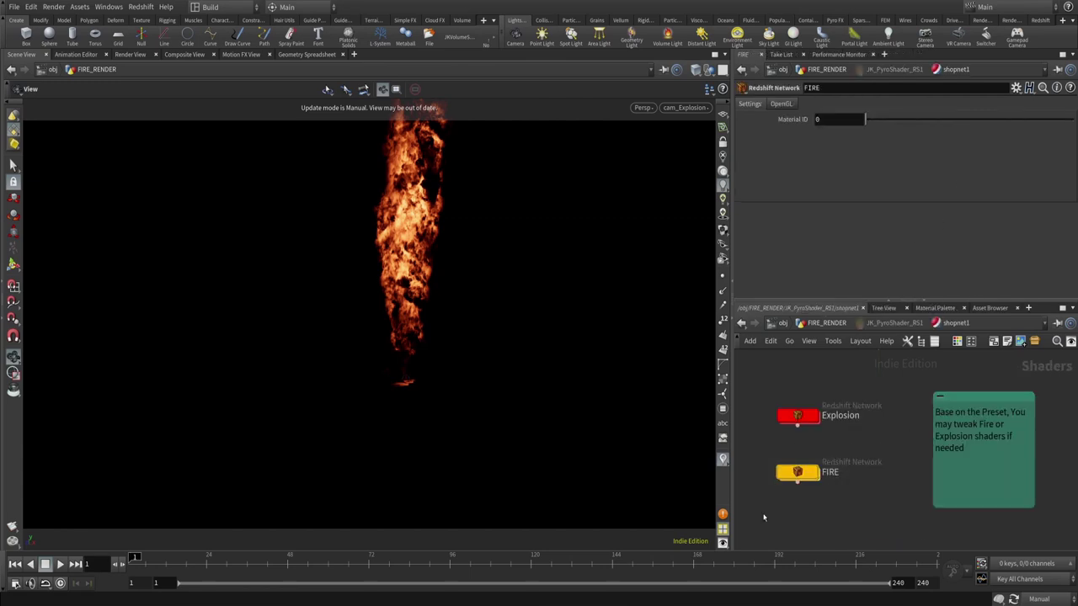
key("i")
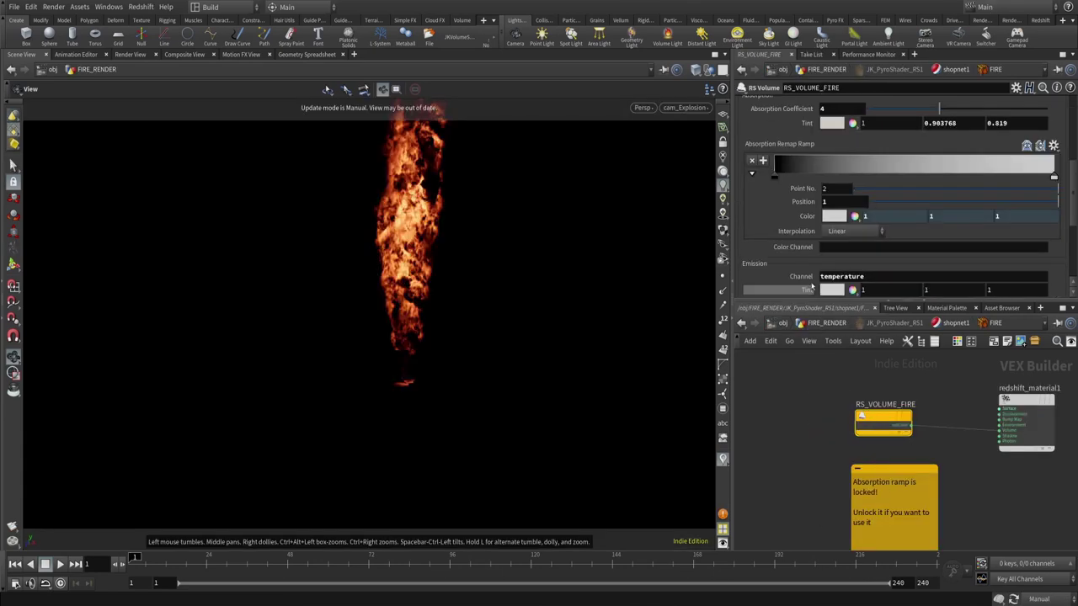
scroll(813, 204, "up", 3)
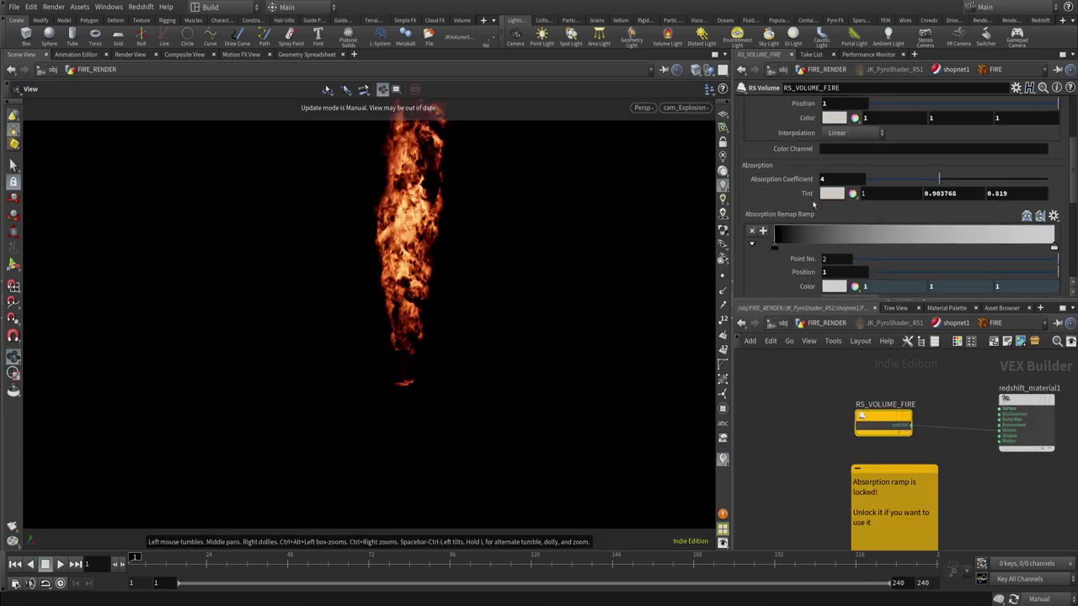
scroll(814, 204, "up", 3)
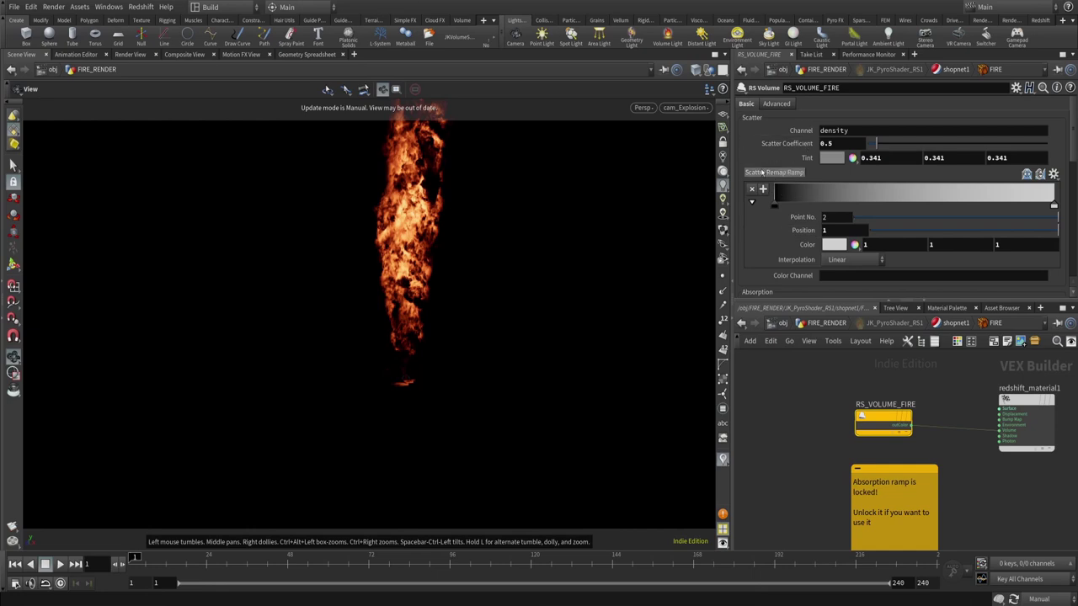
scroll(815, 152, "down", 3)
scroll(815, 146, "down", 8)
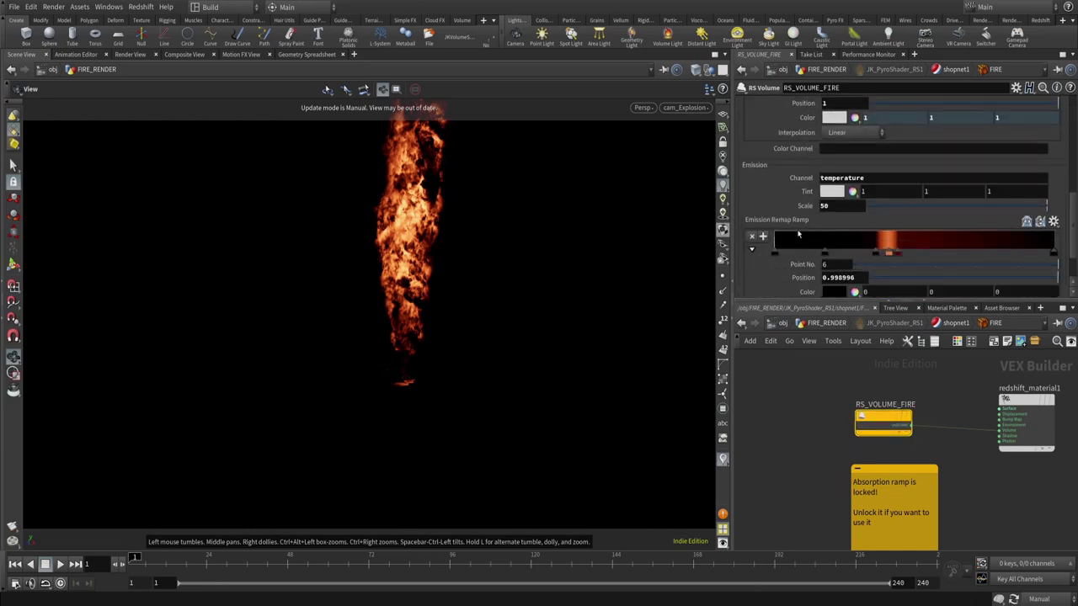
scroll(799, 238, "down", 2)
scroll(788, 249, "up", 1)
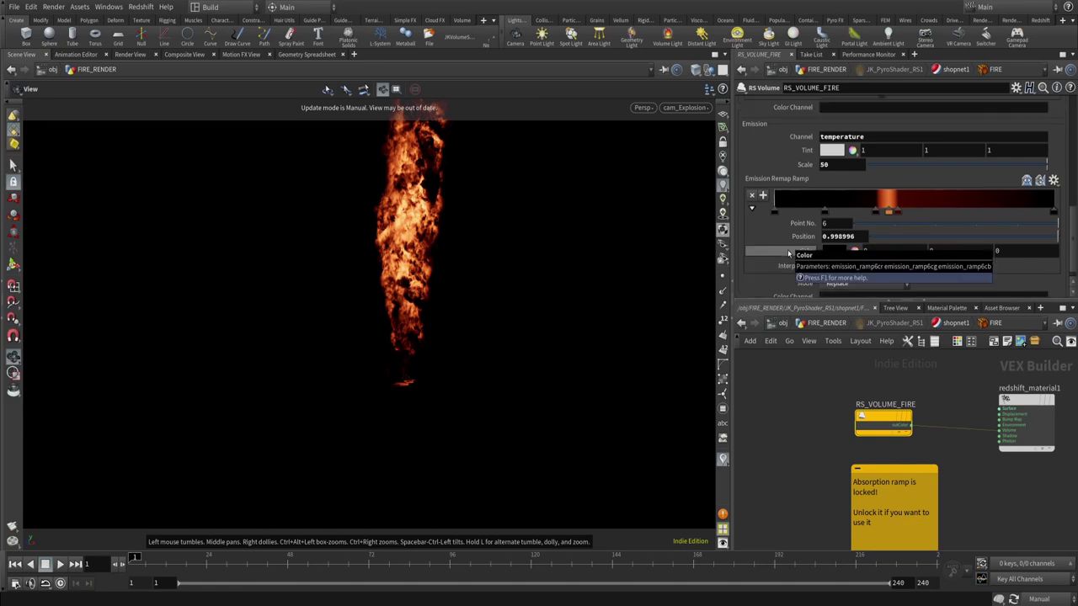
scroll(772, 203, "up", 4)
scroll(772, 202, "down", 4)
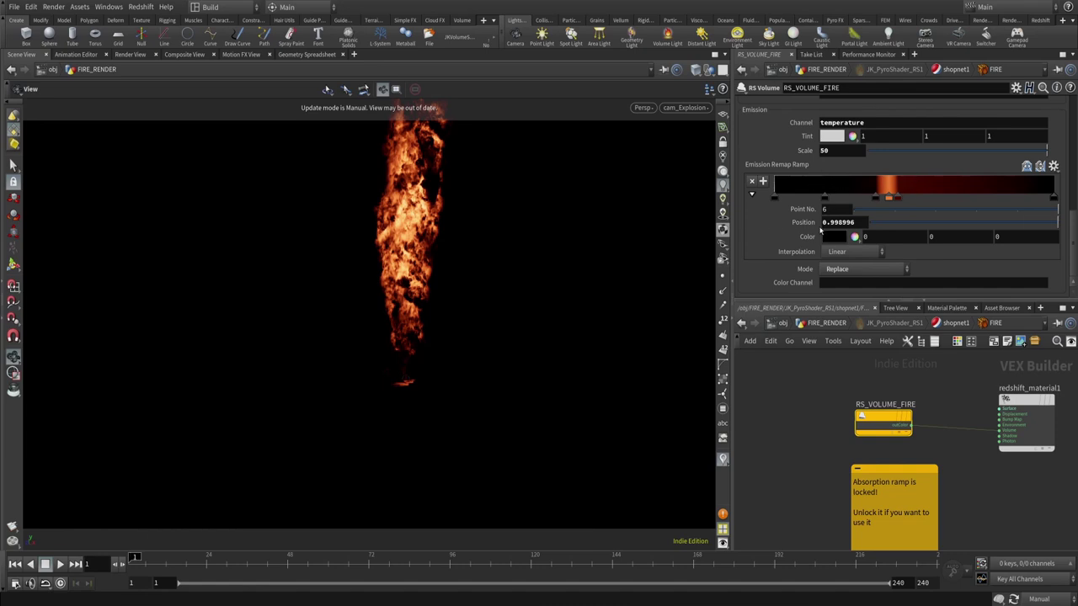
scroll(812, 225, "up", 3)
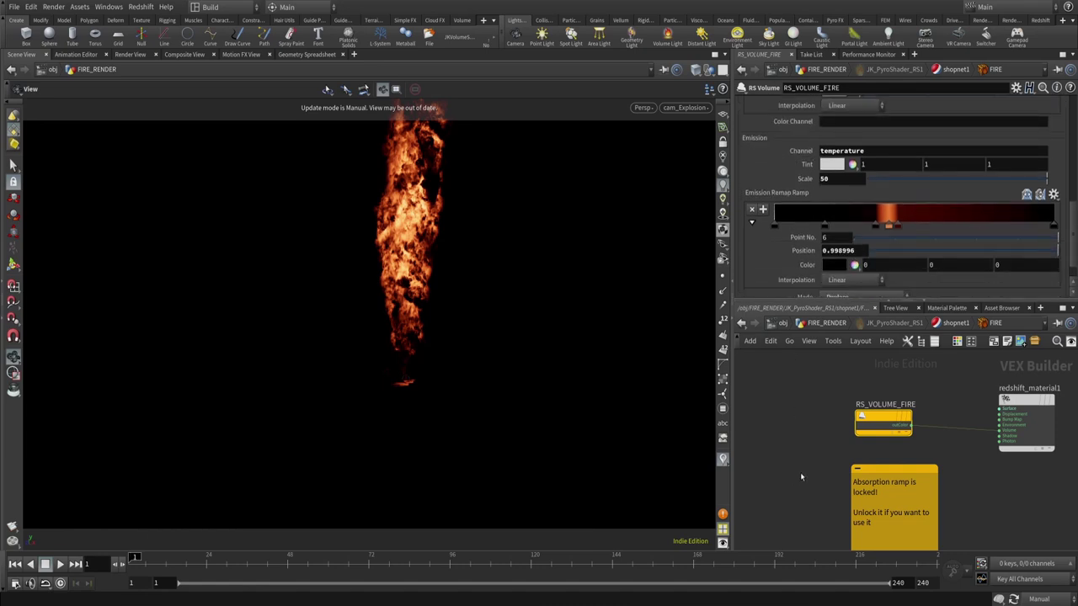
scroll(832, 440, "up", 2)
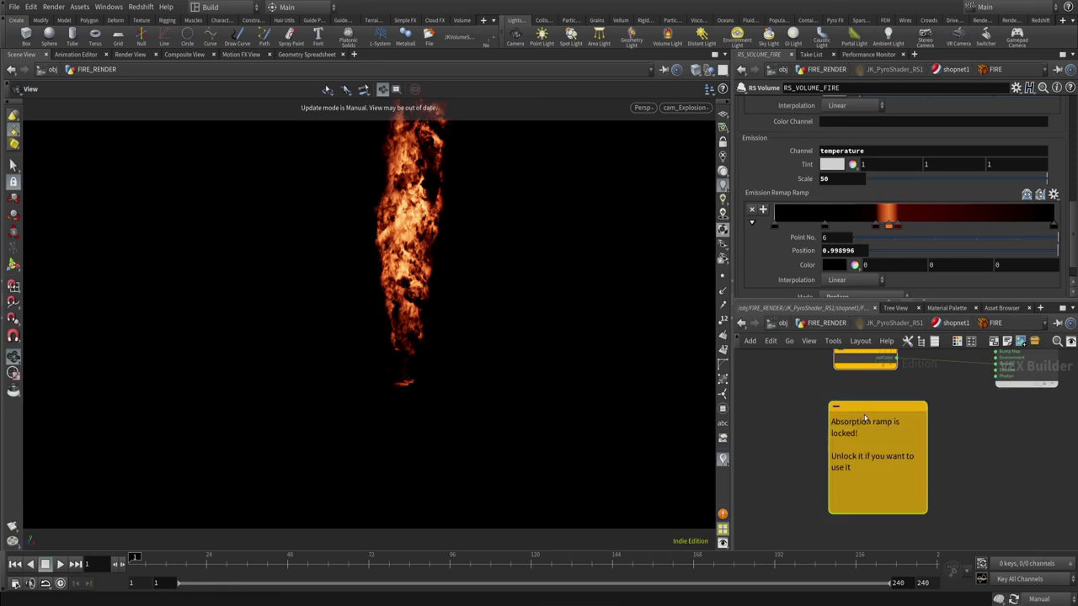
middle_click_drag(804, 416, 805, 427)
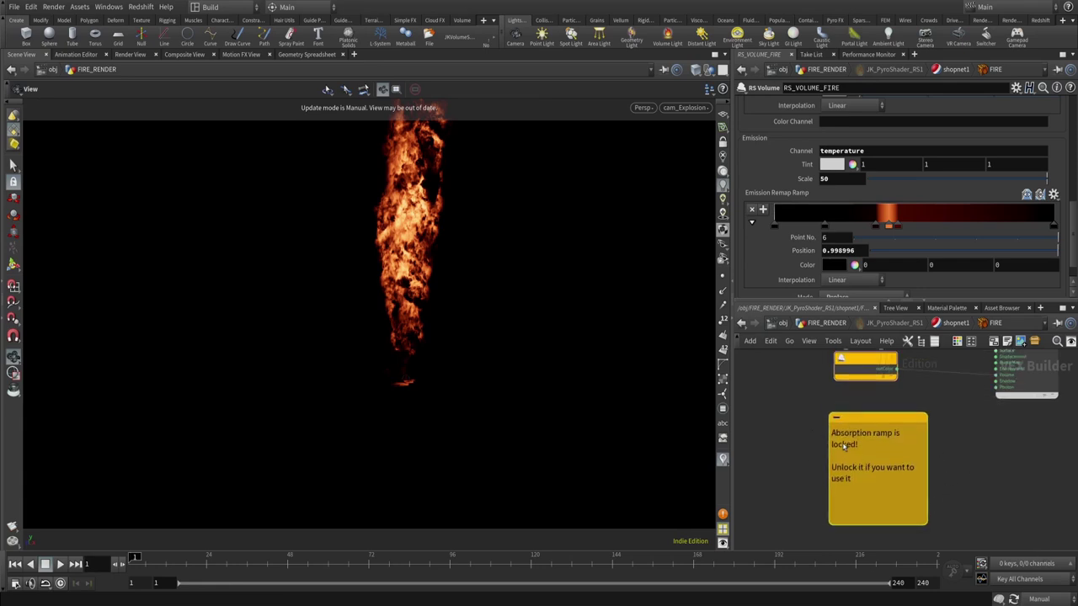
scroll(873, 184, "up", 4)
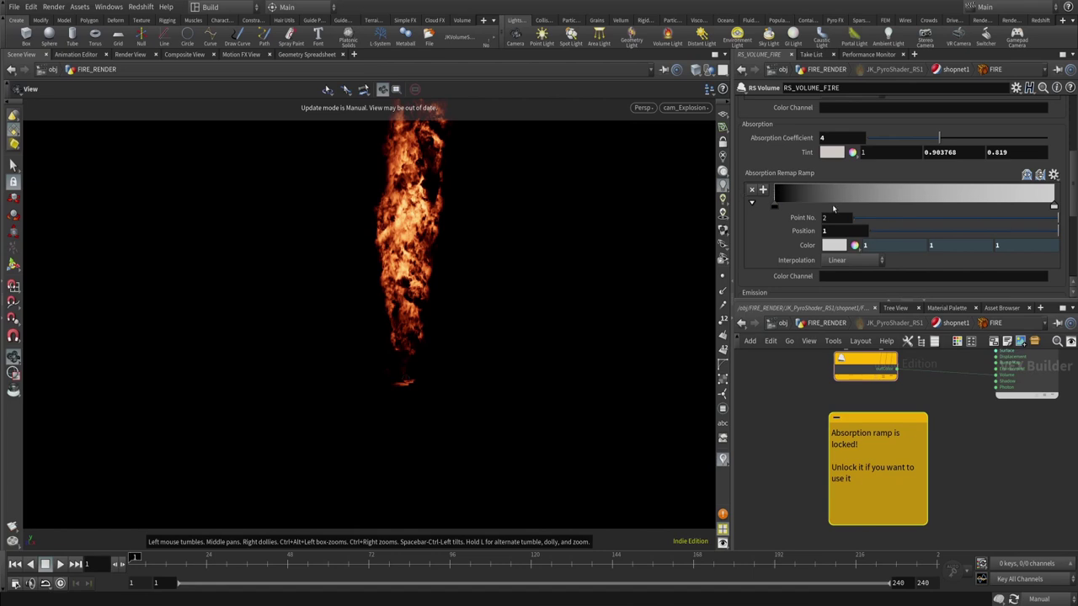
- Check the absorption ramp colour's options and reveal the advanced volume shader settings
right_click(808, 246)
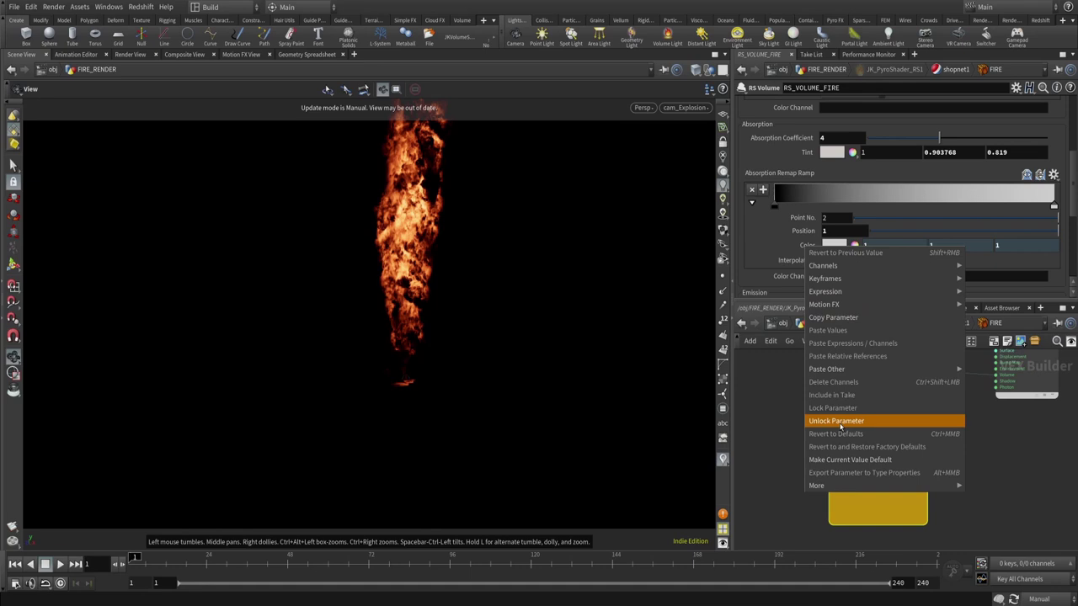
left_click(799, 434)
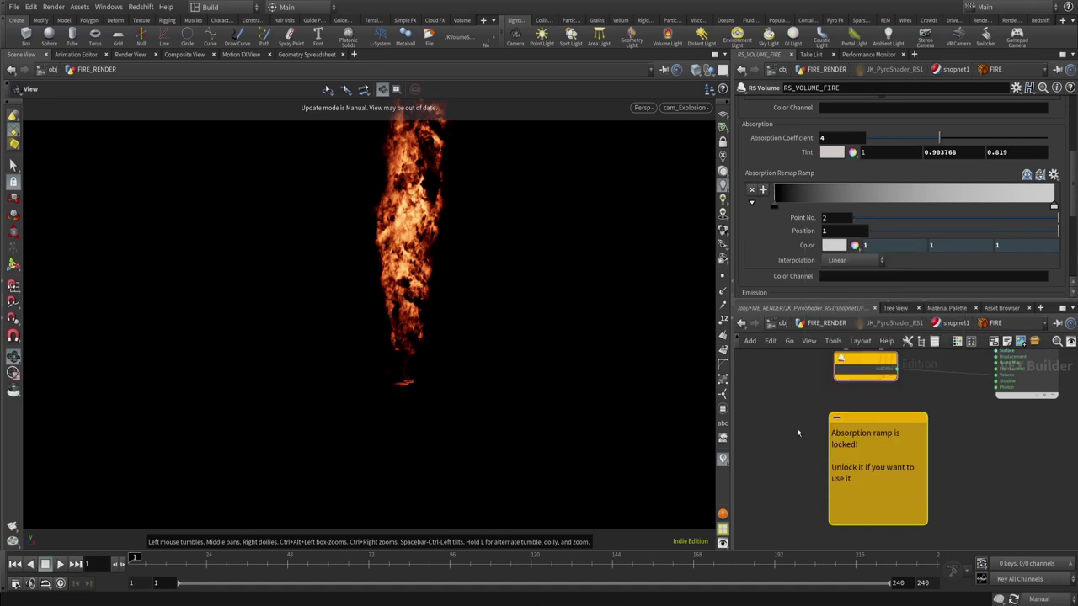
scroll(824, 221, "up", 5)
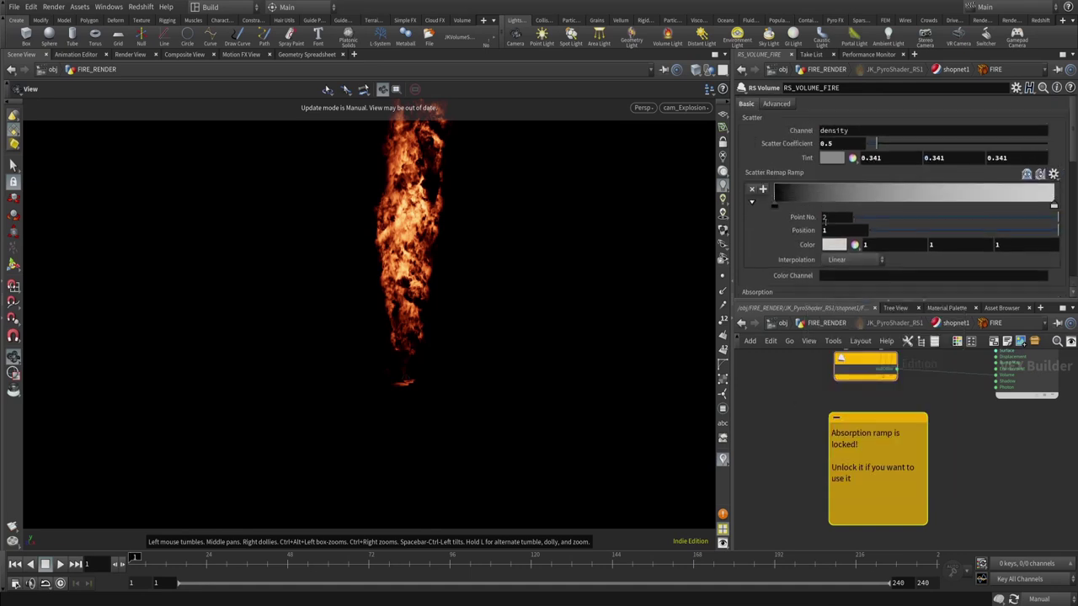
left_click(790, 104)
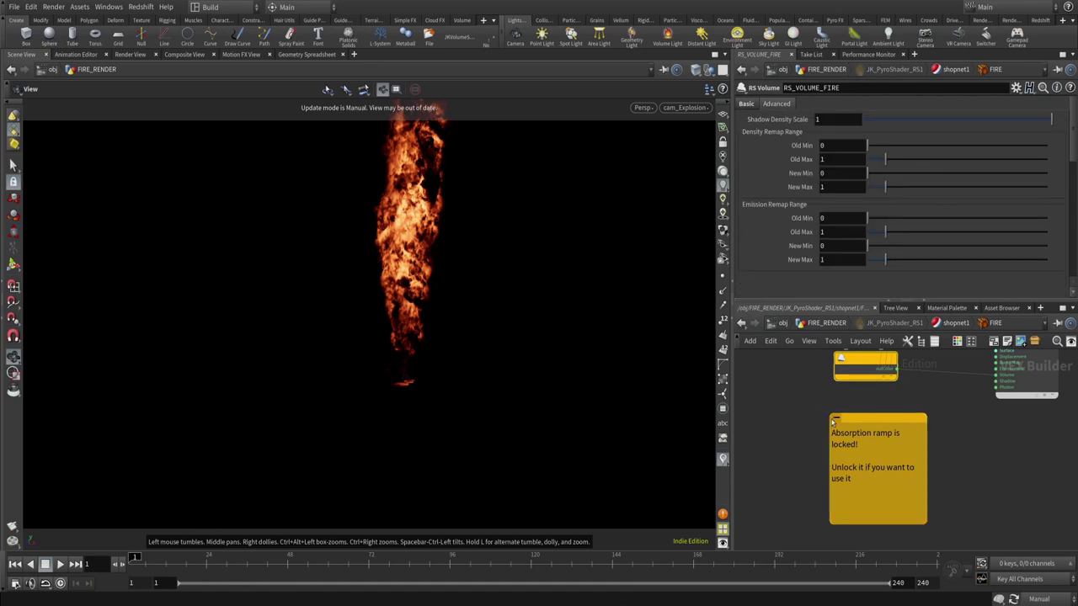
- Return to FIRE_RENDER and switch JK_PyroShader_RS1's preset to Explosion
key("u")
key("u")
key("u")
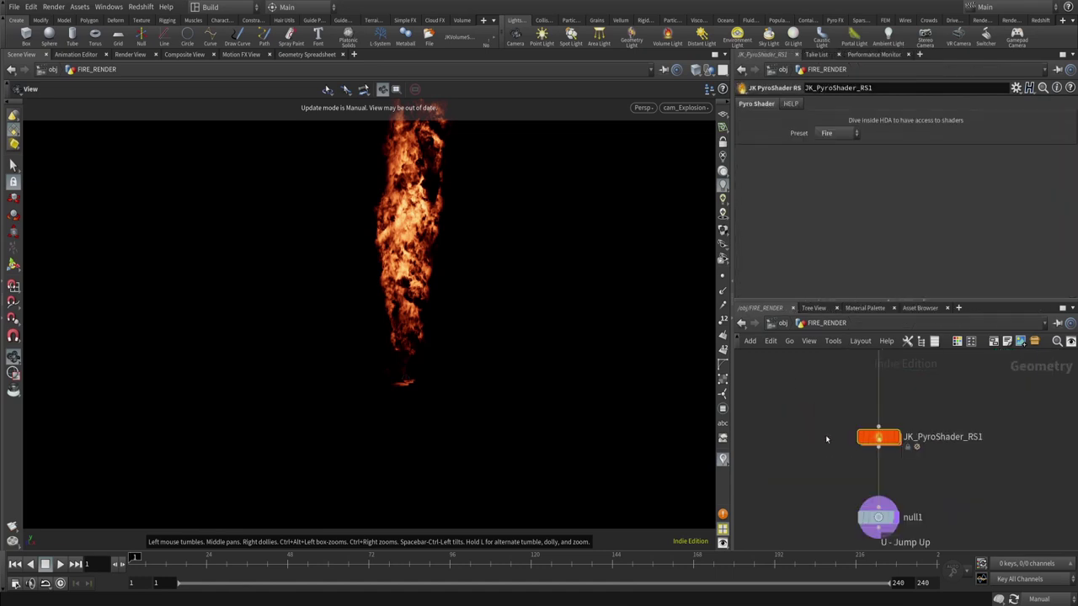
scroll(826, 439, "down", 4)
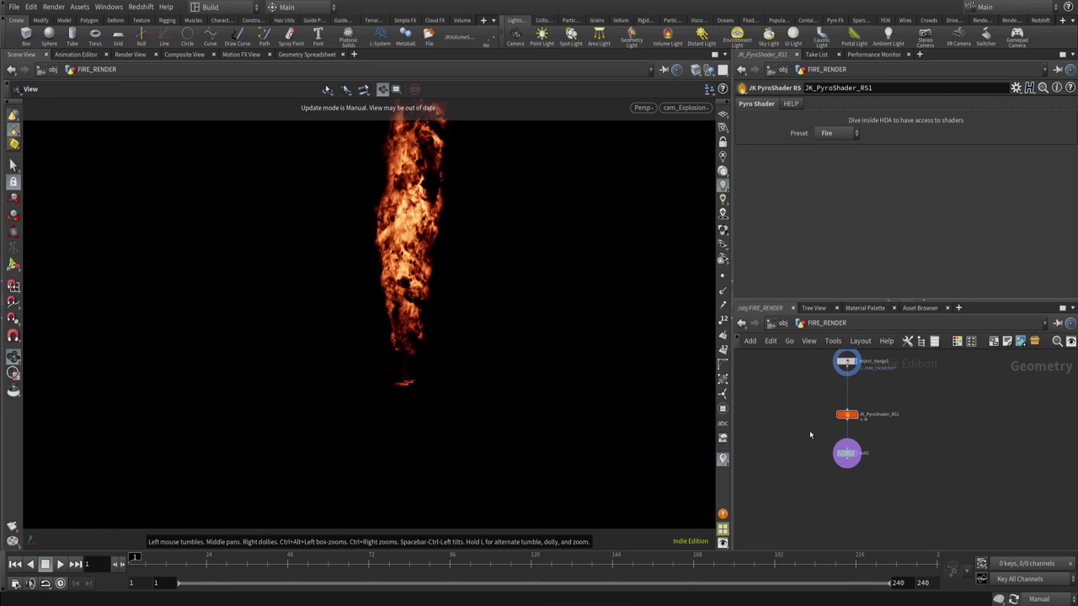
left_click(832, 133)
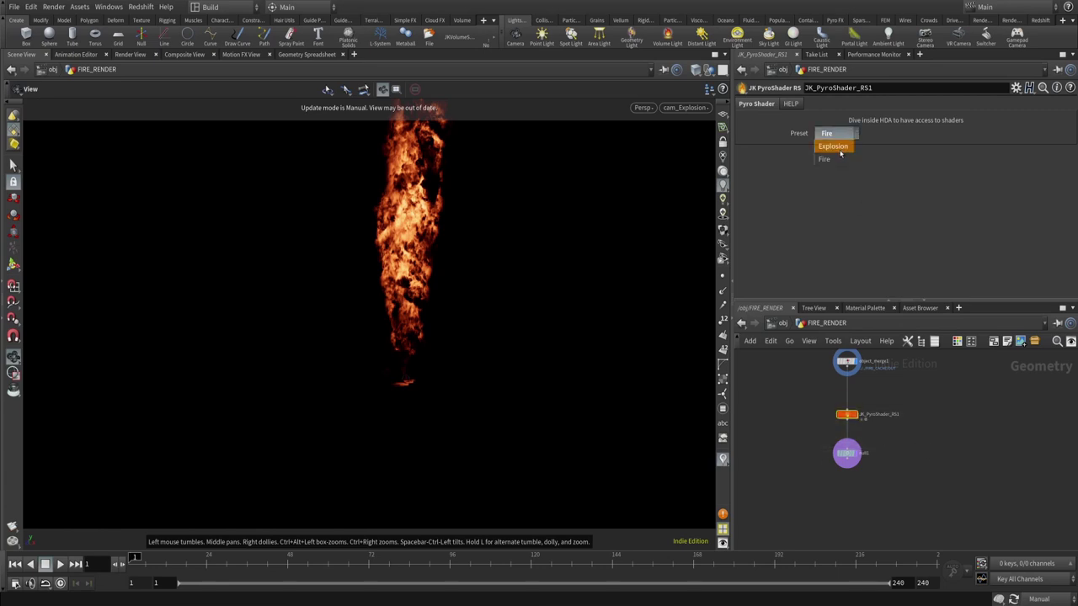
left_click(840, 147)
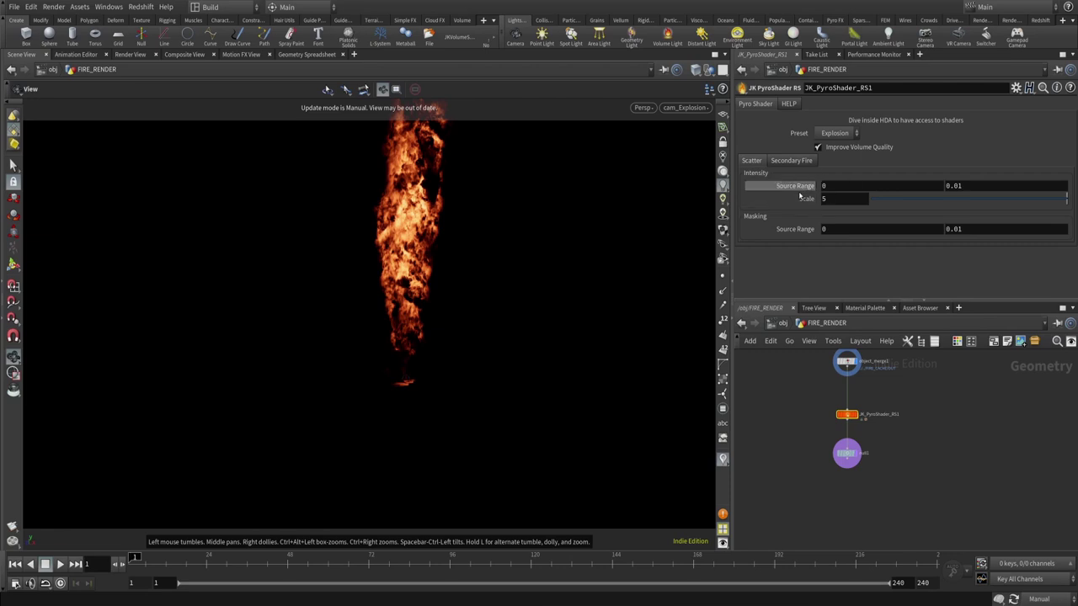
- Reconfirm the Explosion preset and move to the /out outputs network
left_click(840, 133)
left_click(839, 160)
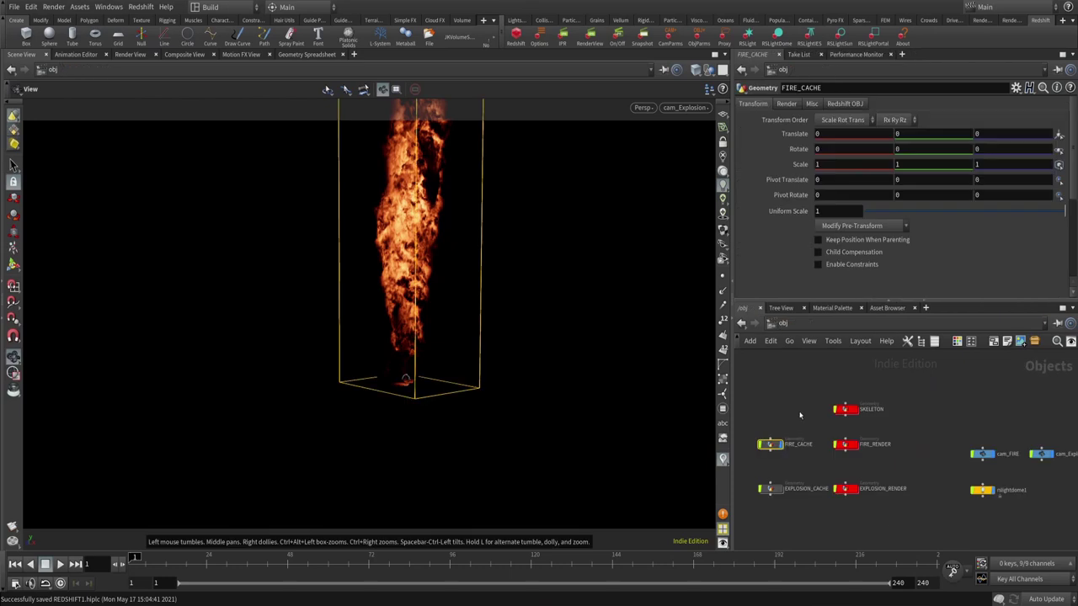
left_click(782, 324)
left_click(788, 394)
scroll(876, 495, "down", 3)
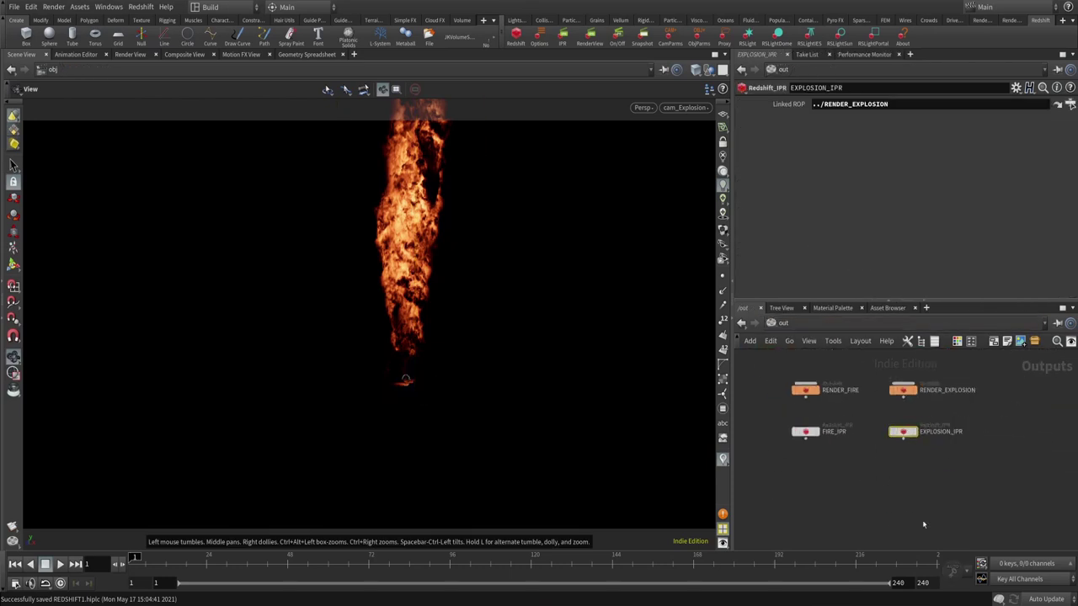
middle_click_drag(922, 520, 885, 476)
- Add a Redshift render node, Redshift_ROP1, below the existing outputs
key("Tab")
type("red")
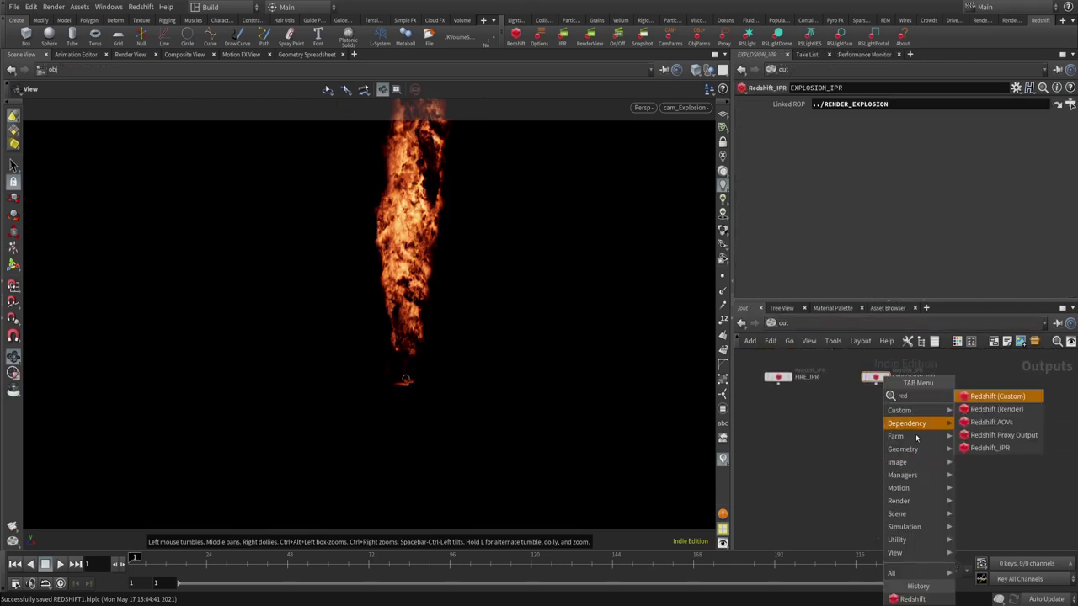
left_click(1002, 410)
left_click(841, 428)
left_click_drag(887, 452, 855, 515)
left_click_drag(840, 426, 860, 459)
- Add a Redshift_IPR1 node below Redshift_ROP1 and select both new nodes
key("Tab")
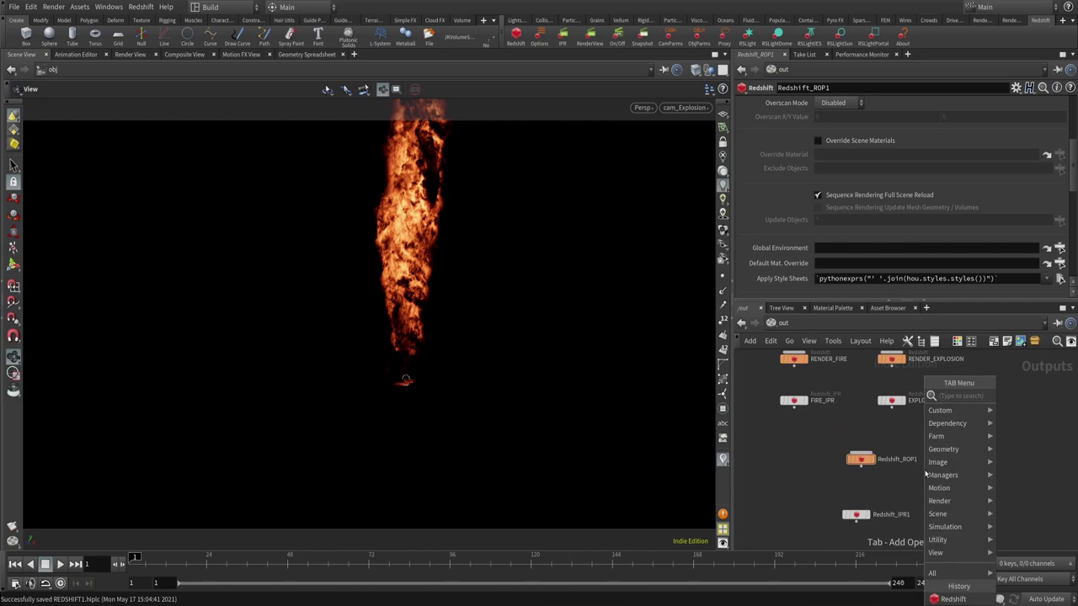
type("red")
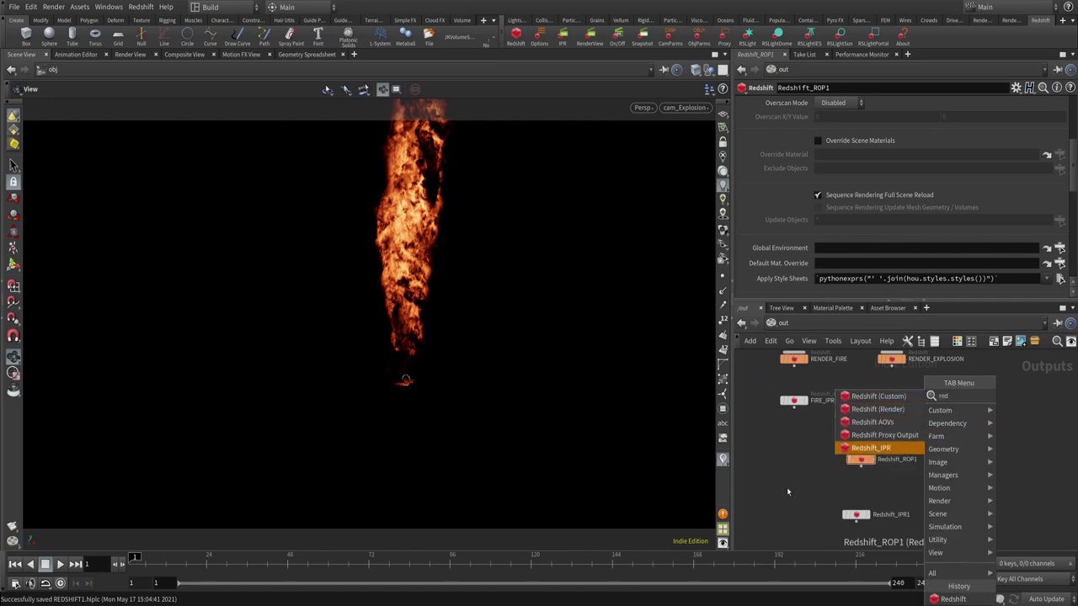
left_click(855, 514)
left_click_drag(858, 515, 866, 521)
left_click(911, 459)
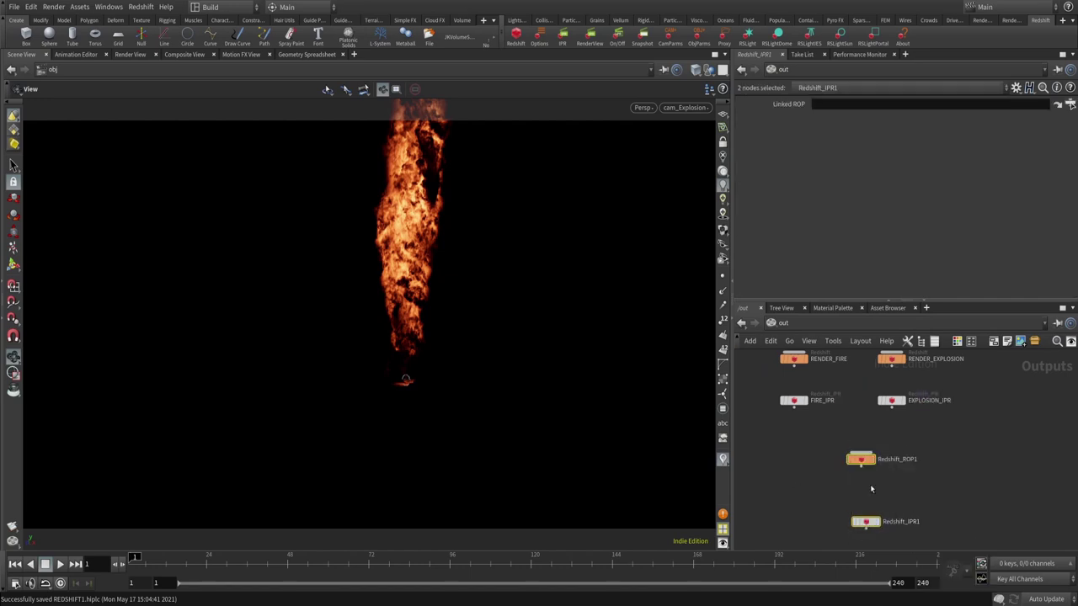
left_click(878, 488)
left_click_drag(879, 489, 874, 489)
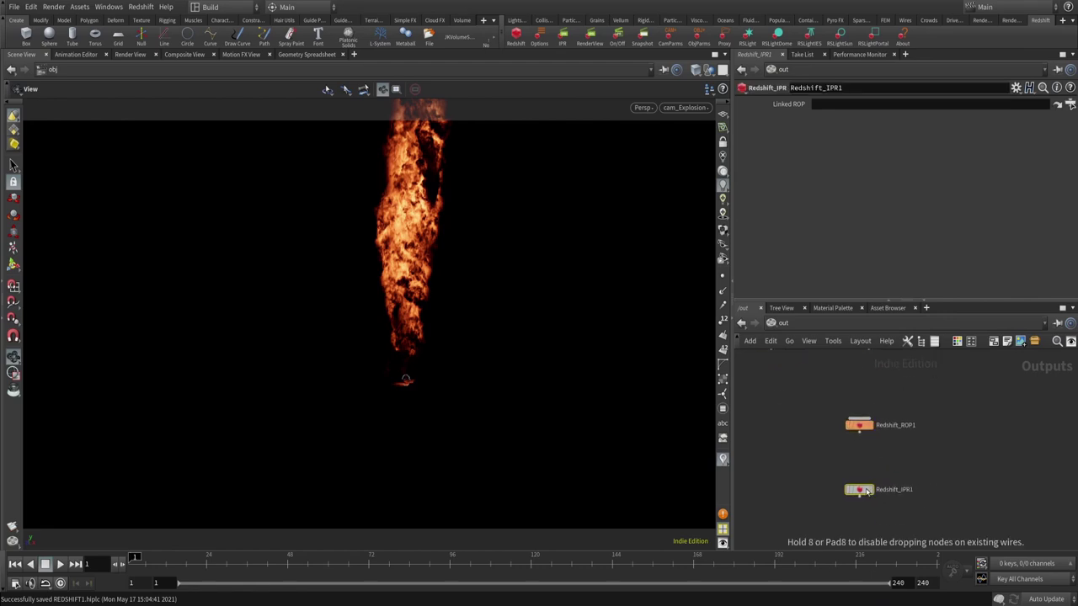
left_click_drag(818, 414, 927, 497)
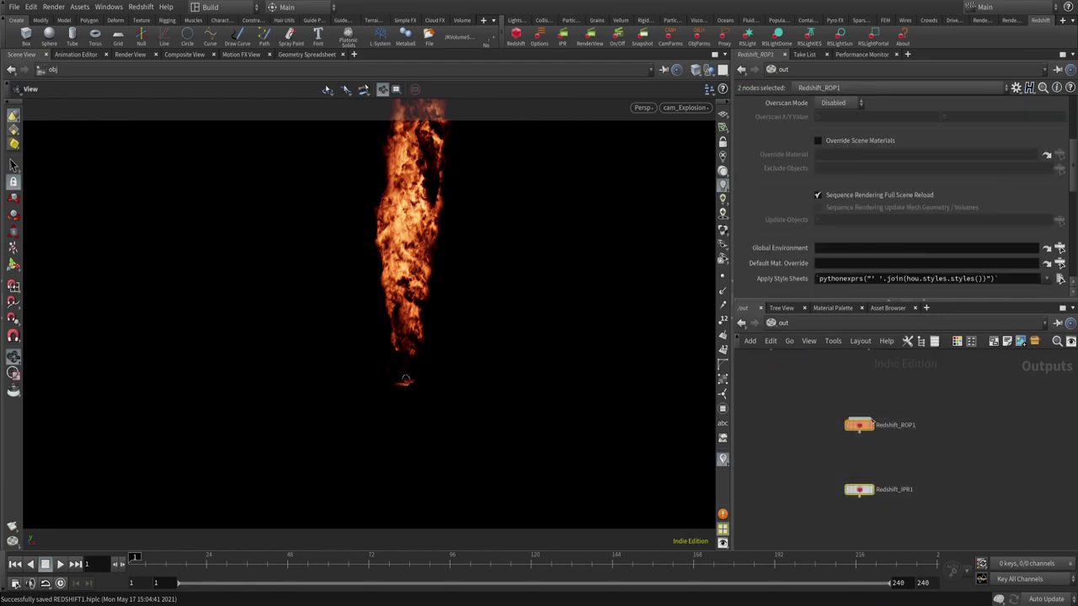
- Switch the main view to the Render View and check the available IPR nodes
left_click(130, 55)
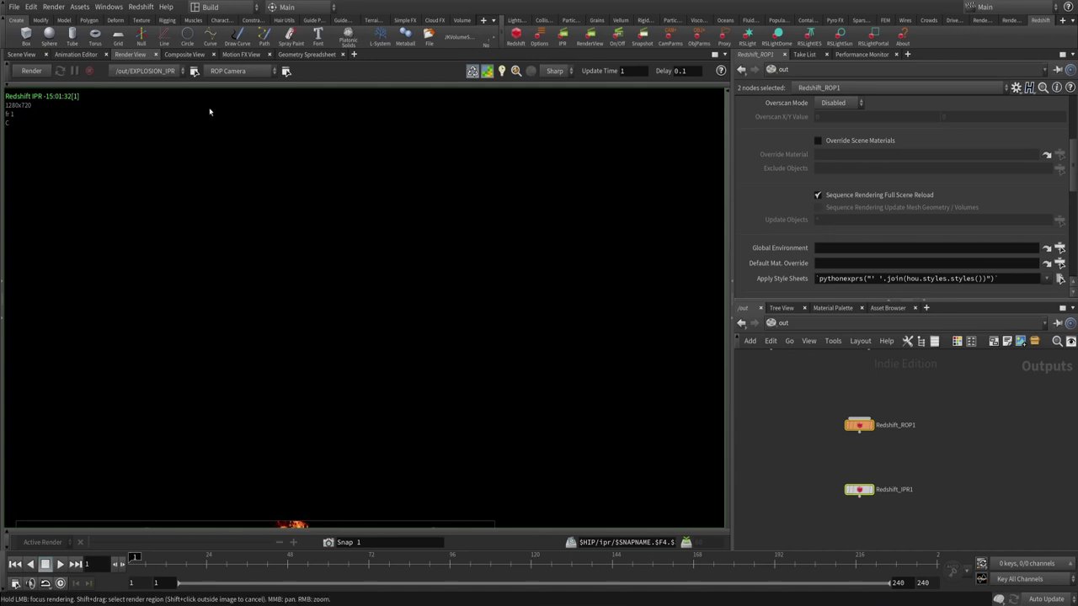
left_click(964, 473)
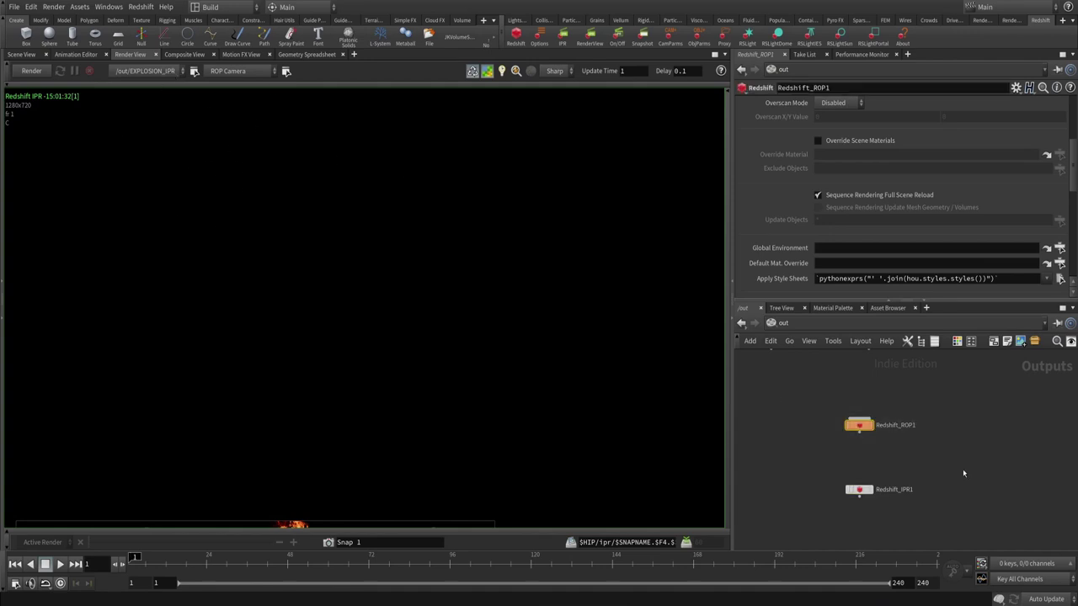
scroll(891, 431, "up", 2)
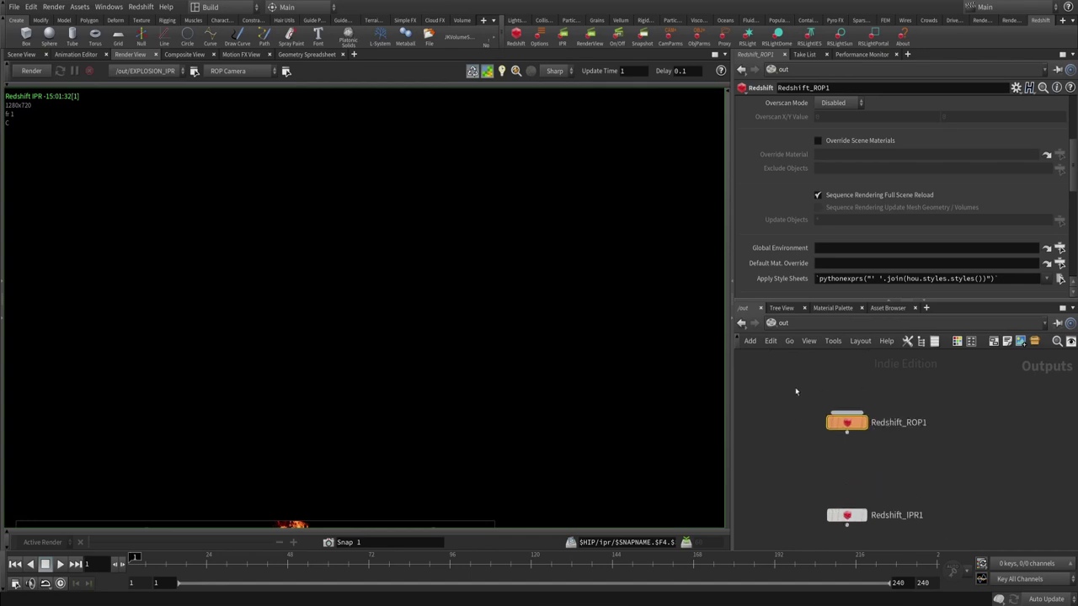
left_click(145, 70)
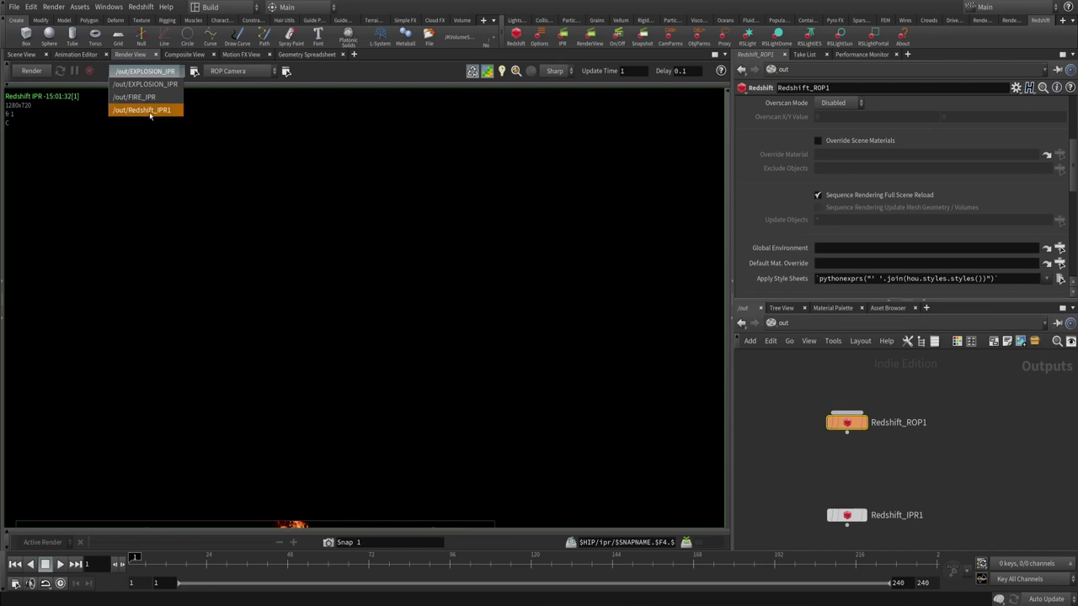
- Link Redshift_ROP1 into Redshift_IPR1's Linked ROP field, then select Redshift_ROP1
left_click(846, 515)
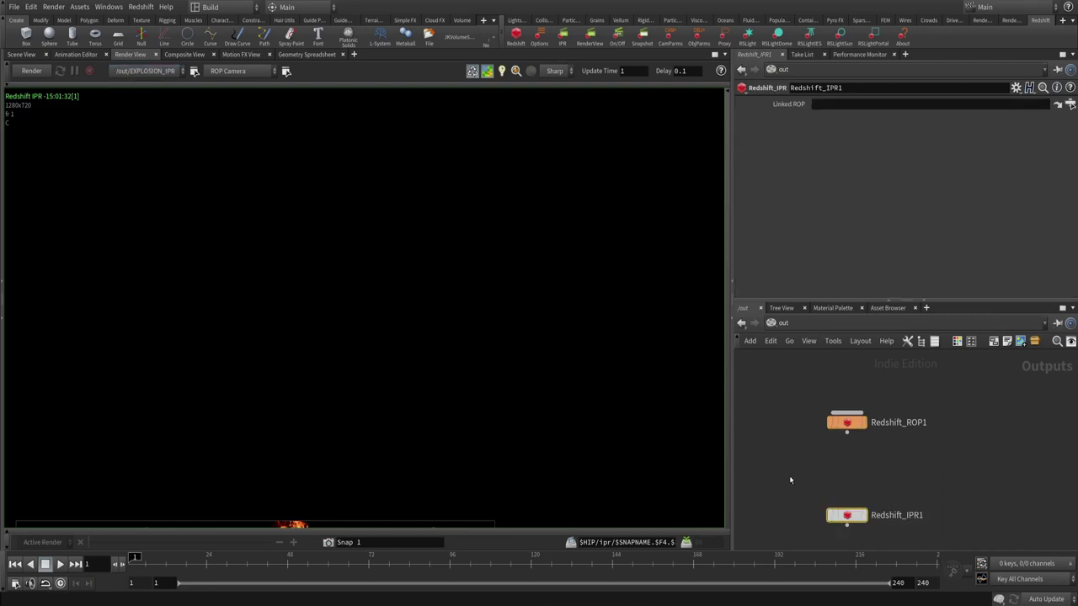
left_click(847, 422)
left_click(847, 515)
mouse_move(853, 425)
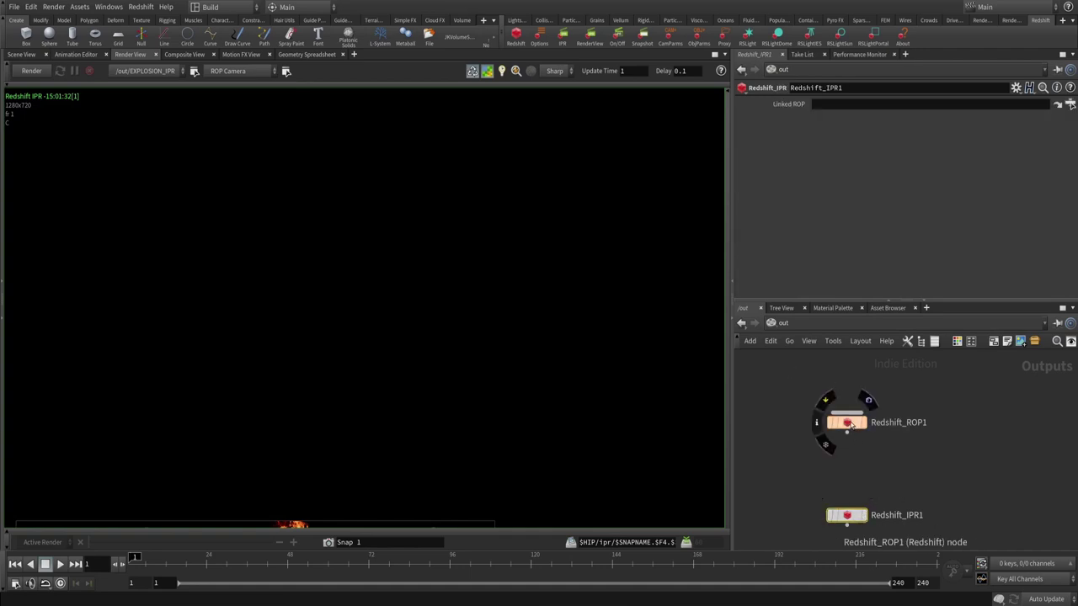
left_click_drag(853, 425, 820, 104)
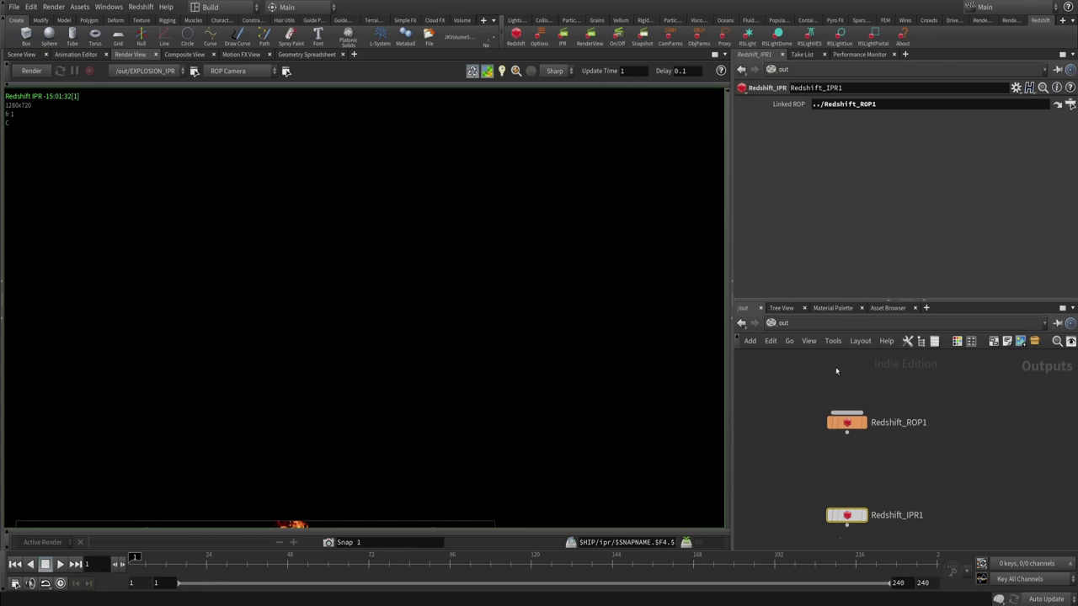
left_click(859, 427)
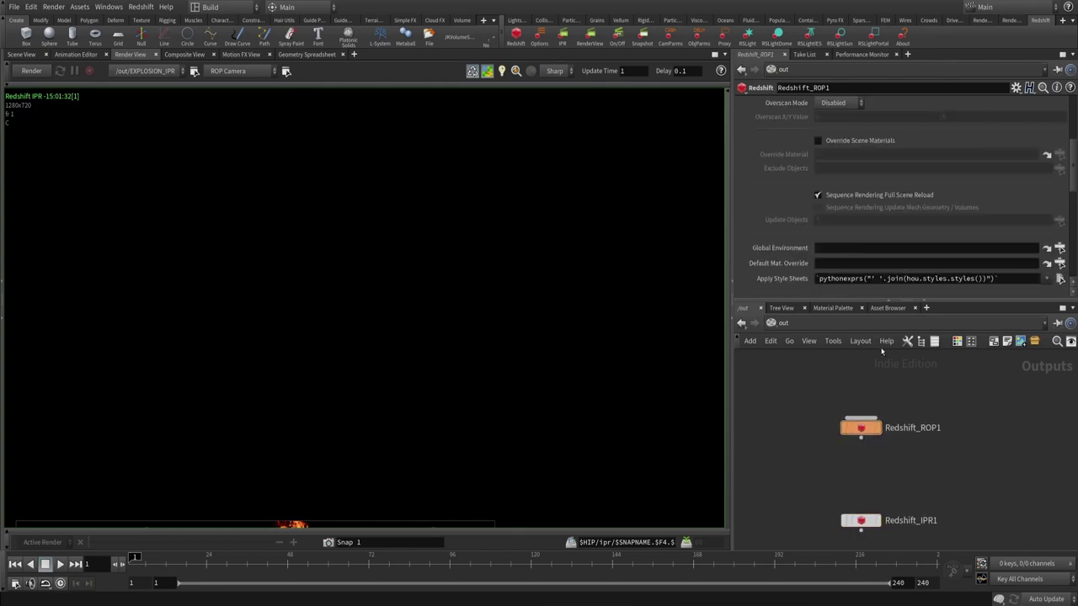
scroll(837, 207, "up", 4)
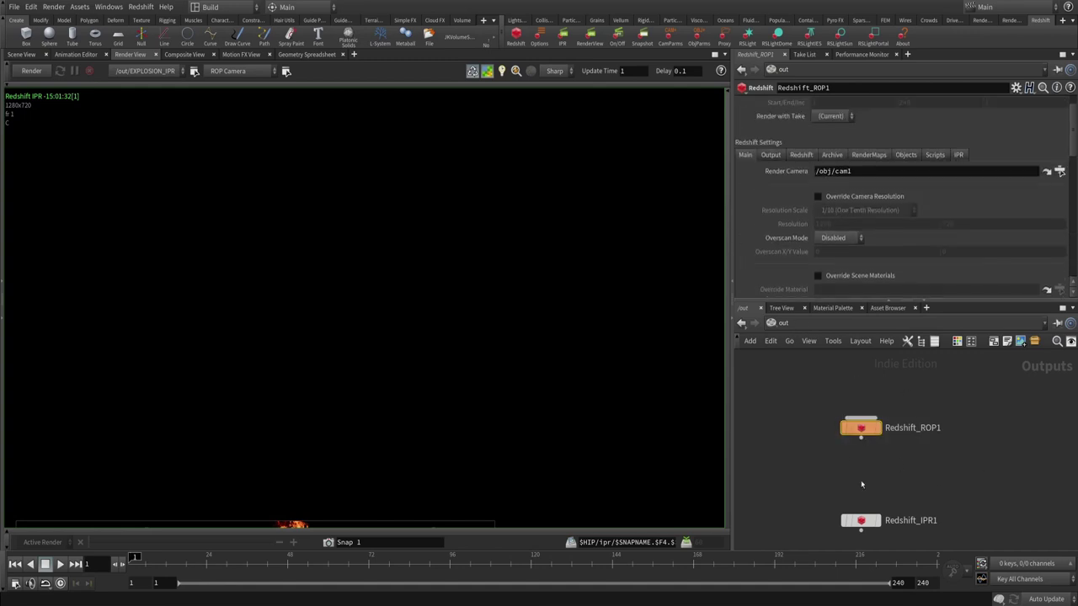
- Set Redshift_ROP1's render camera to cam_FIRE
scroll(845, 182, "up", 1)
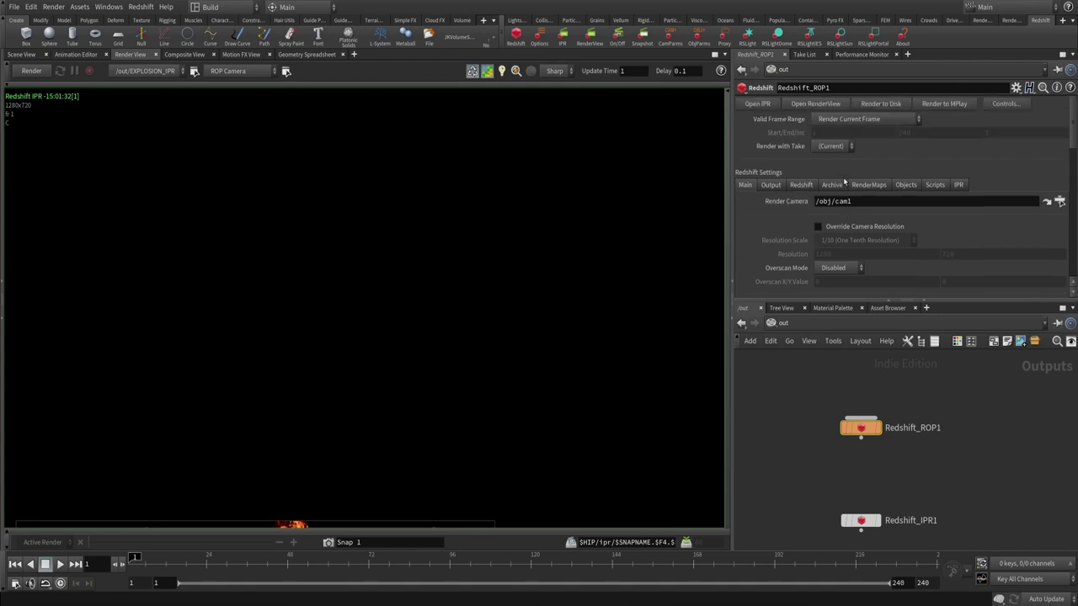
left_click(1060, 202)
left_click(985, 140)
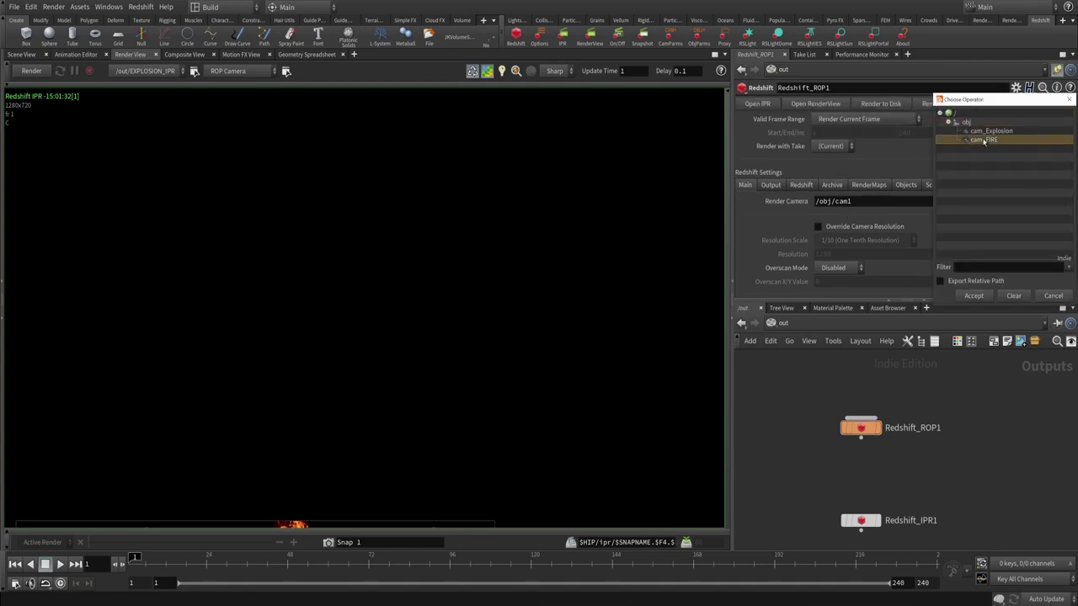
left_click(974, 295)
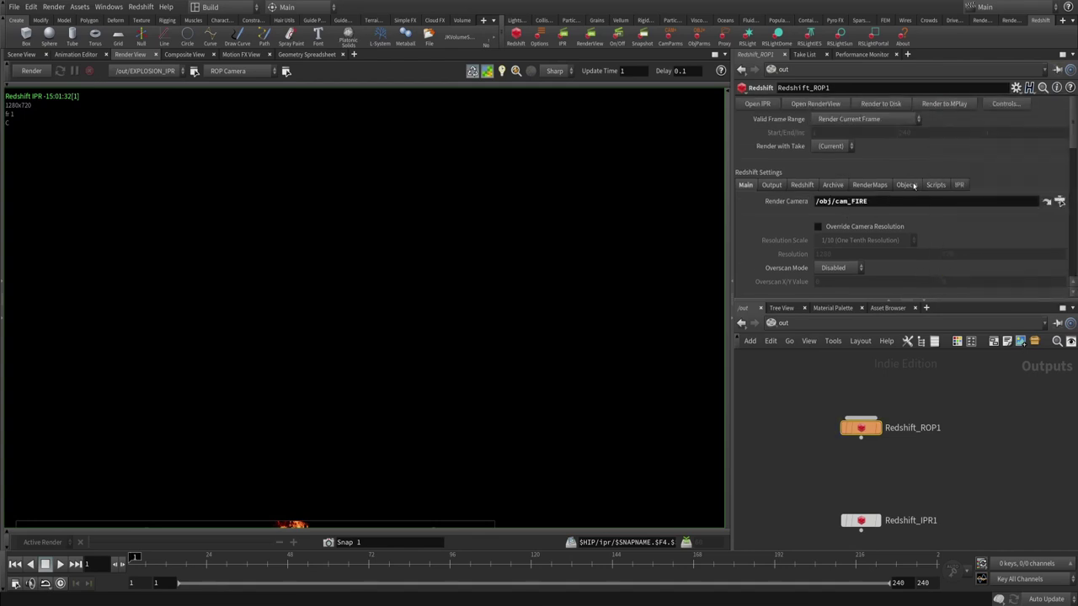
- Force FIRE_RENDER as a rendered object and SKELETON as a forced matte
left_click(906, 185)
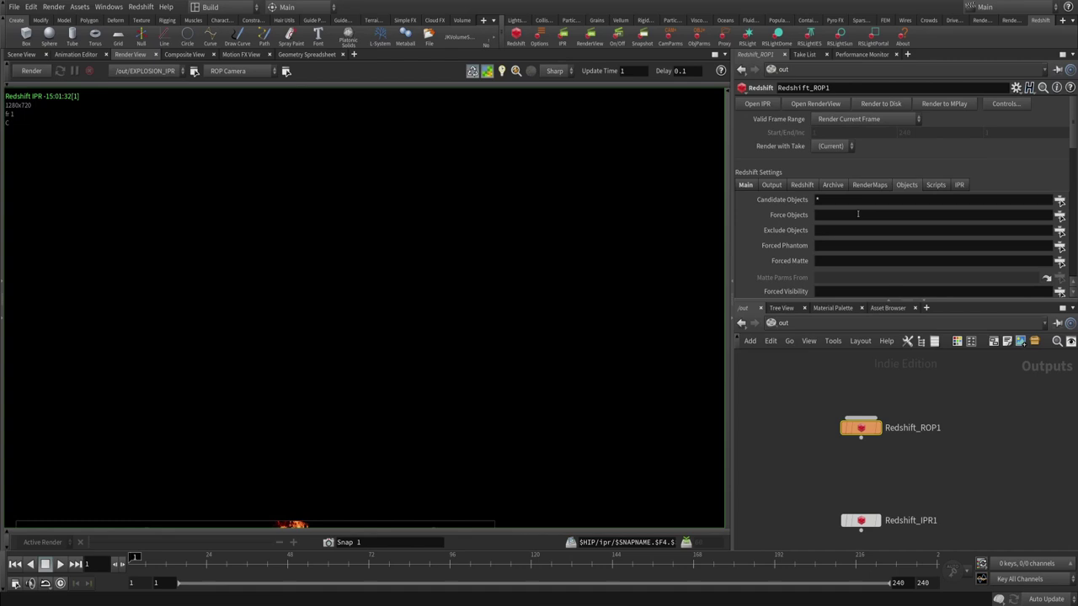
left_click(1058, 214)
left_click(911, 86)
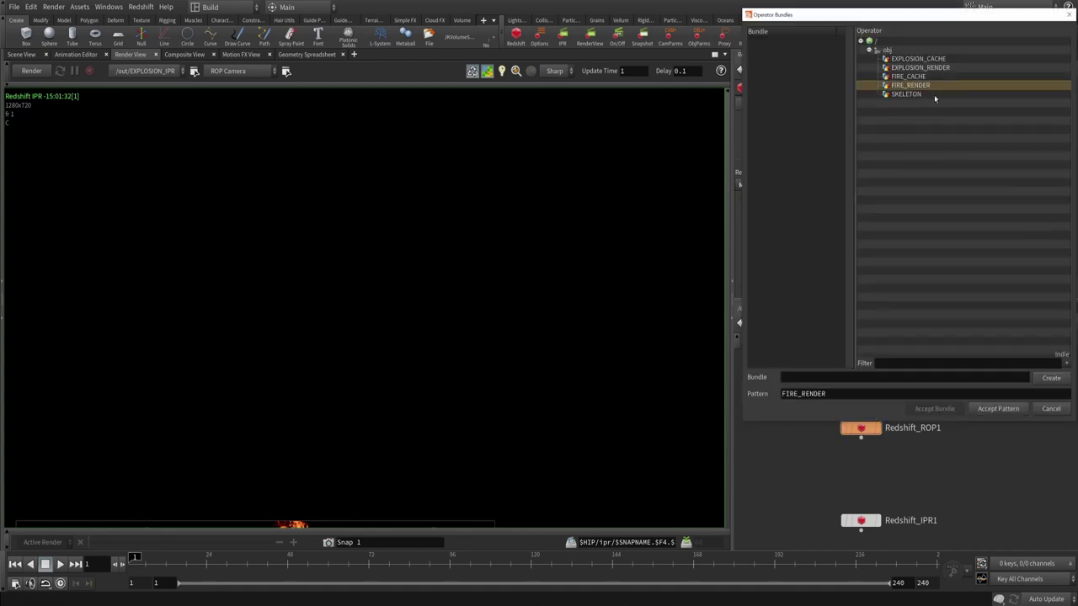
left_click(998, 409)
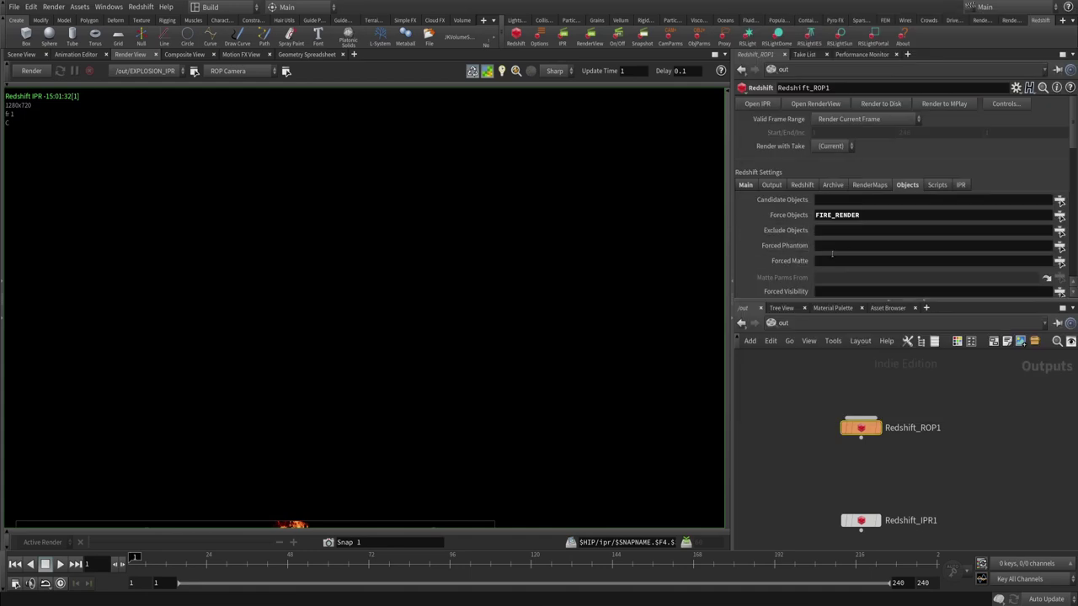
left_click(1059, 261)
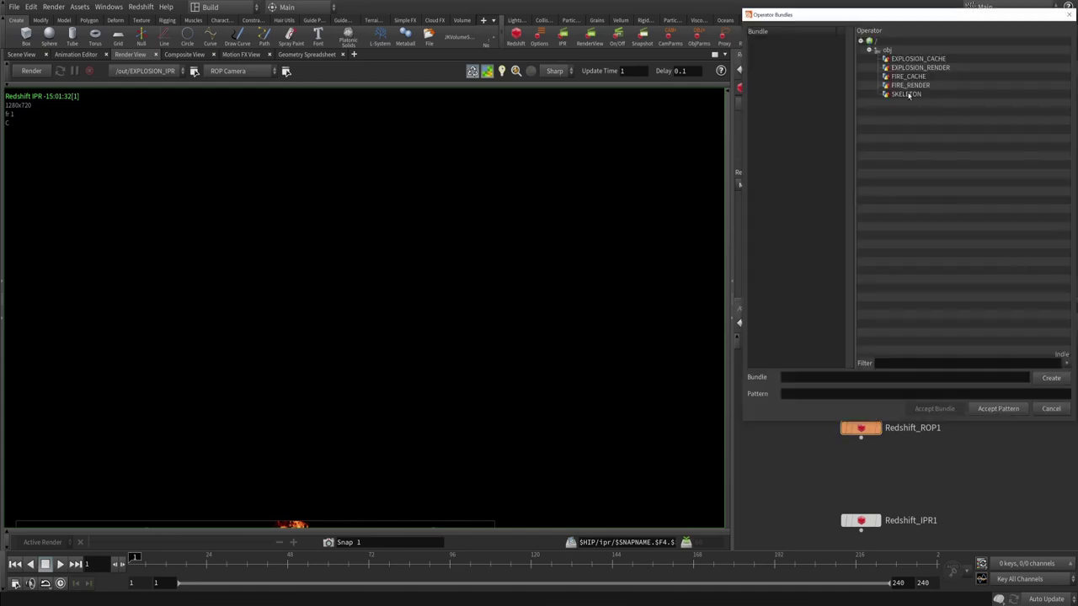
left_click(906, 94)
double_click(906, 95)
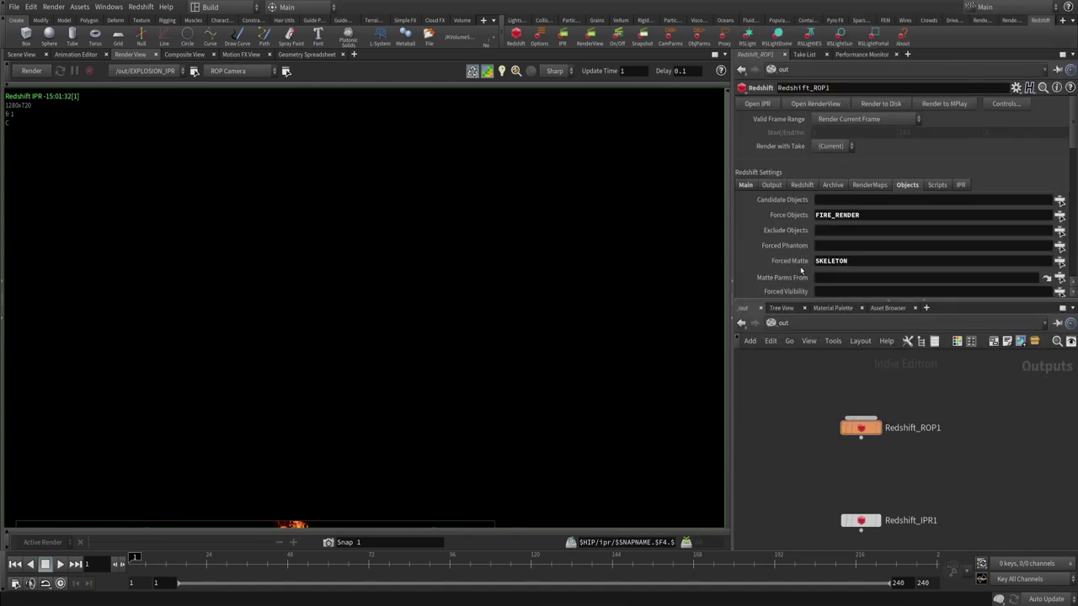
left_click(770, 324)
- Enable Matte in the SKELETON object's Redshift settings
left_click(792, 380)
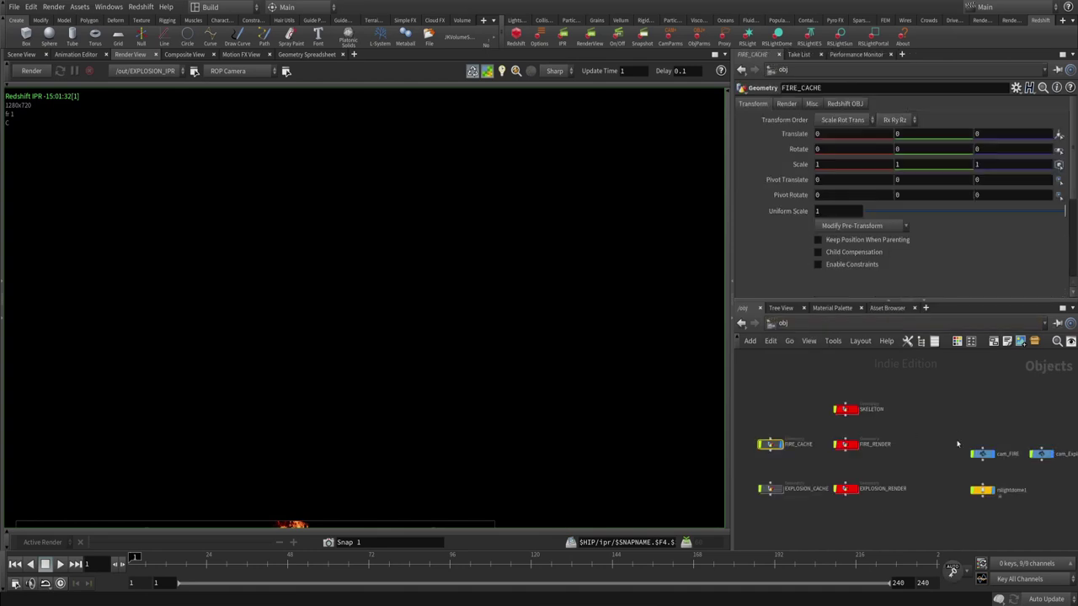
left_click(845, 409)
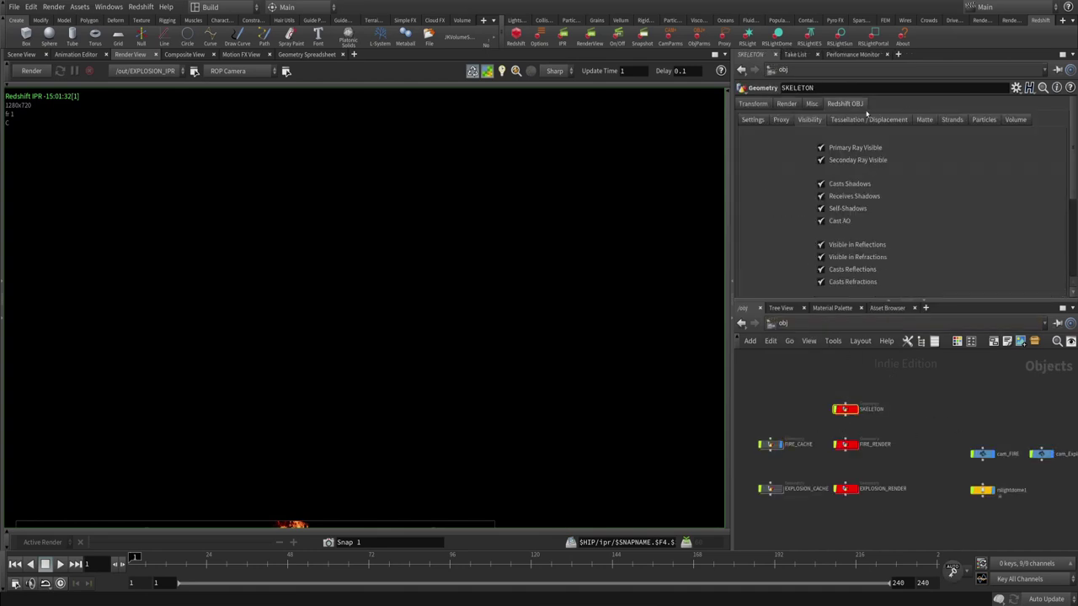
left_click(924, 120)
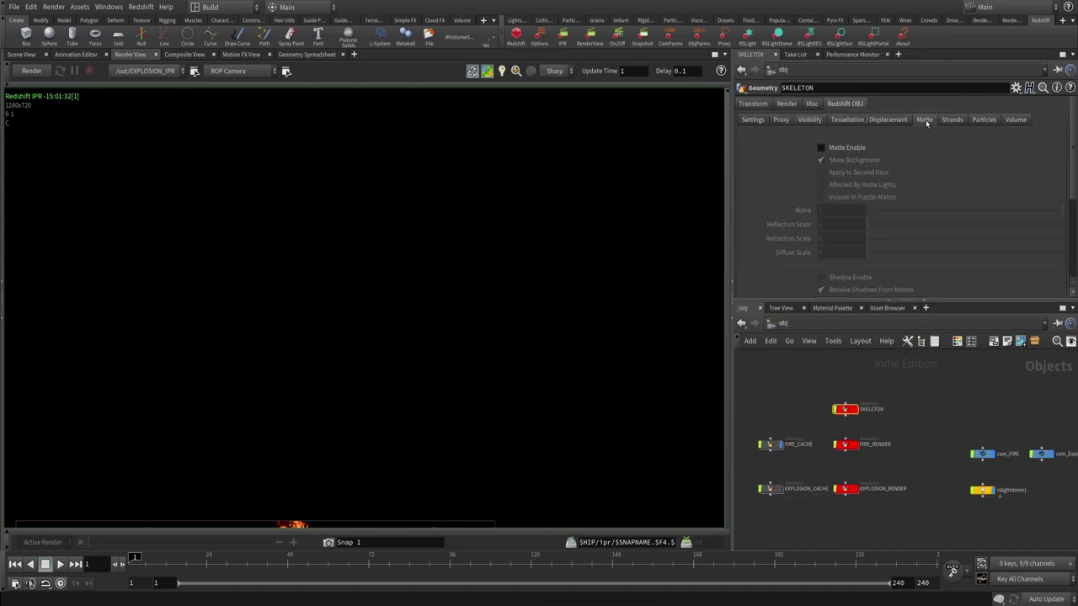
left_click(821, 148)
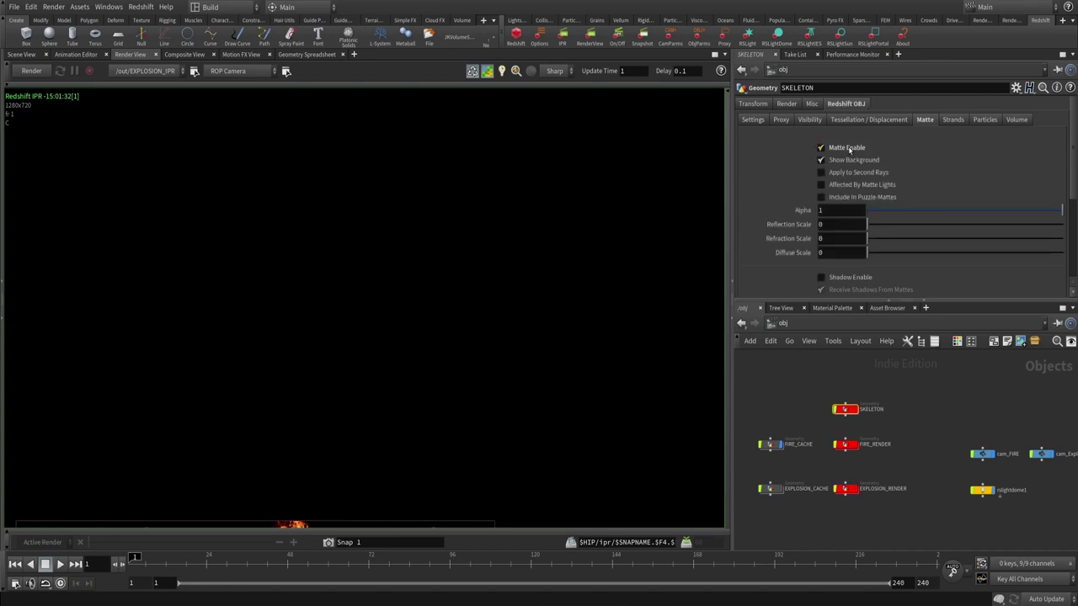
- Set Redshift_ROP1's Force Lights to rslightdome1
left_click(783, 324)
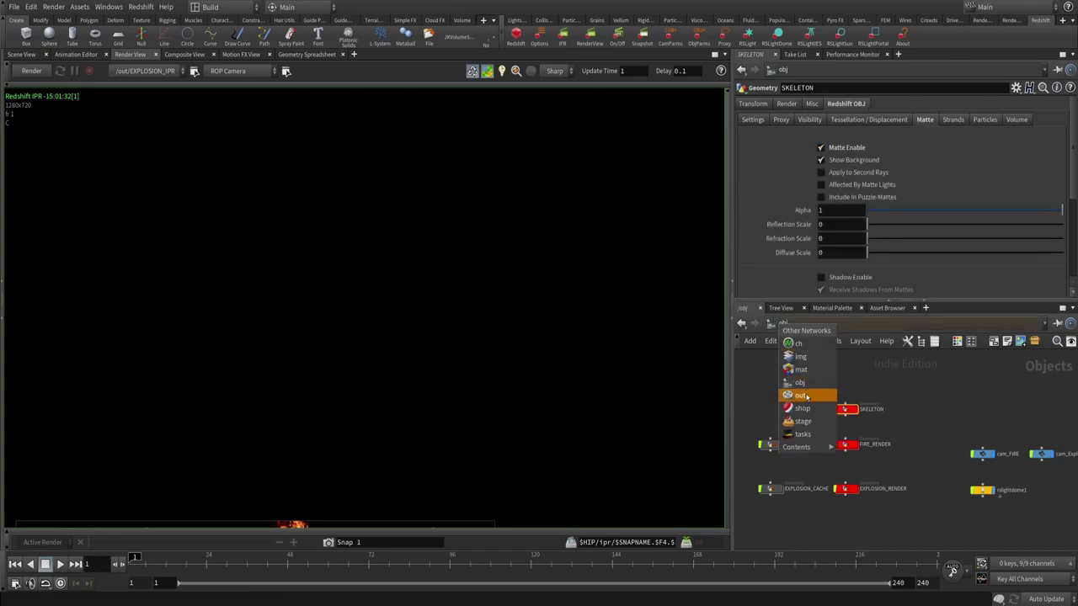
left_click(796, 394)
scroll(837, 228, "down", 3)
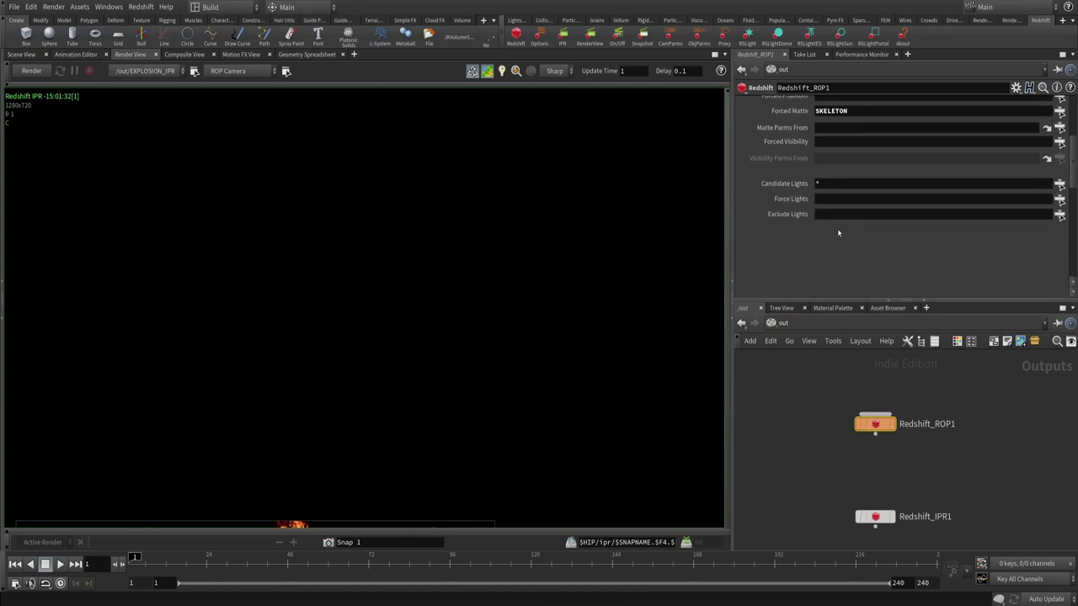
left_click(1060, 200)
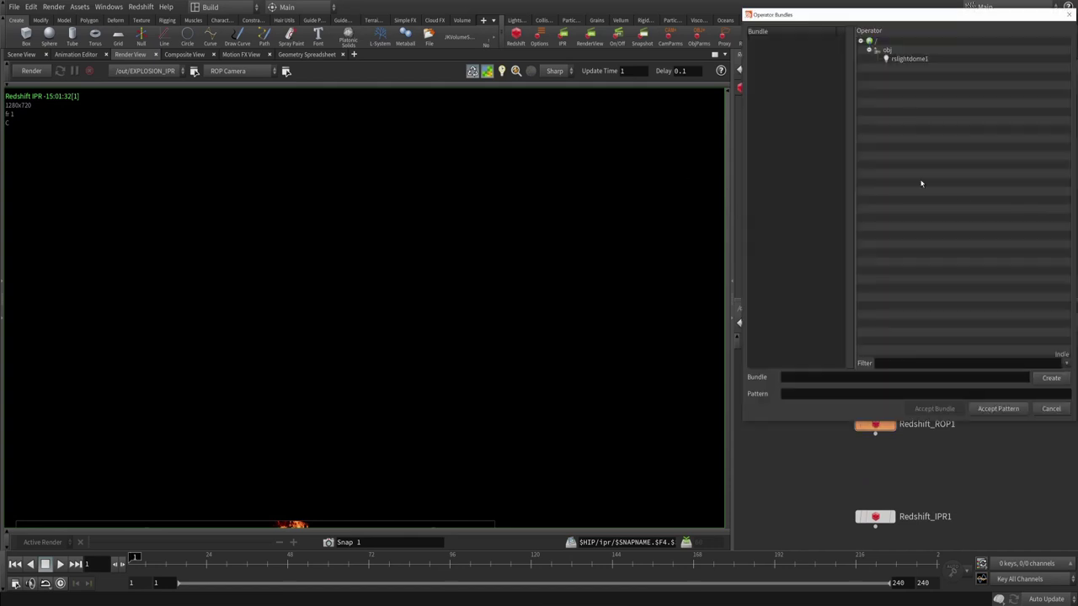
left_click(908, 59)
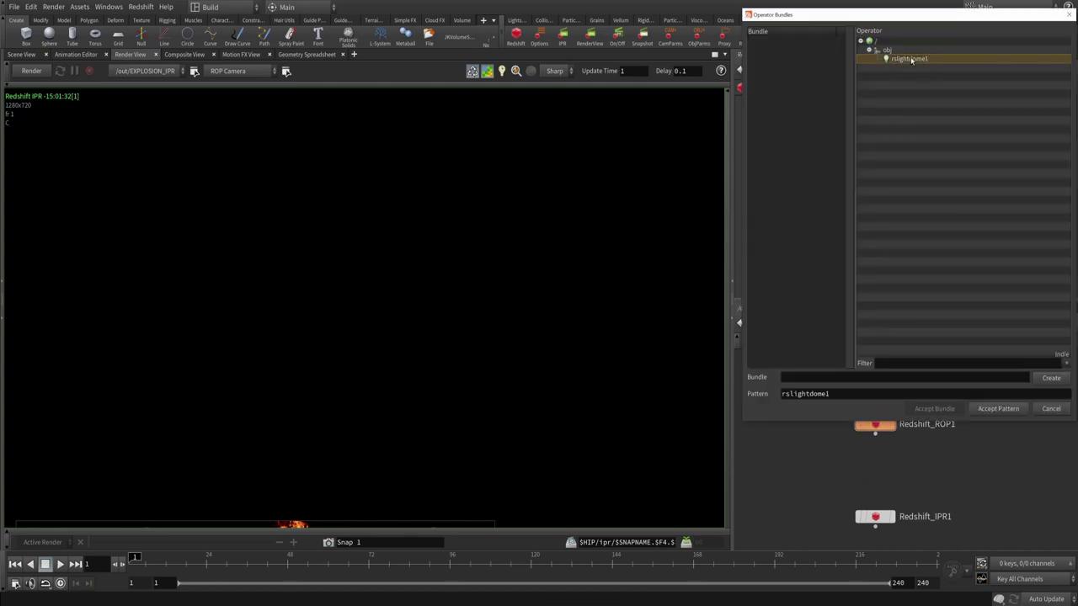
left_click(998, 408)
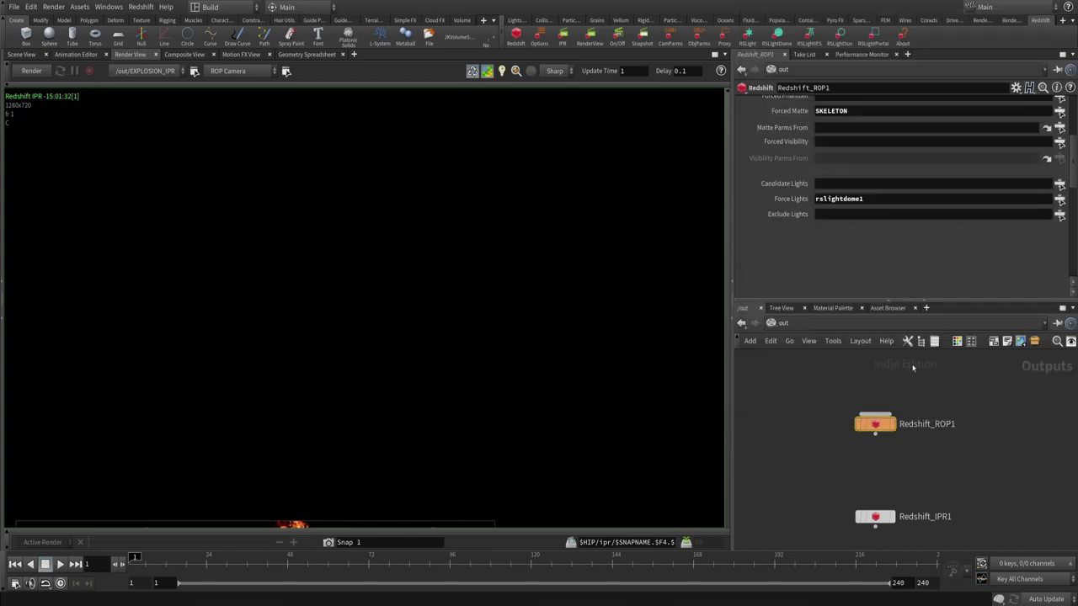
- Inspect rslightdome1's dome map file path, then return to the out network
left_click(786, 327)
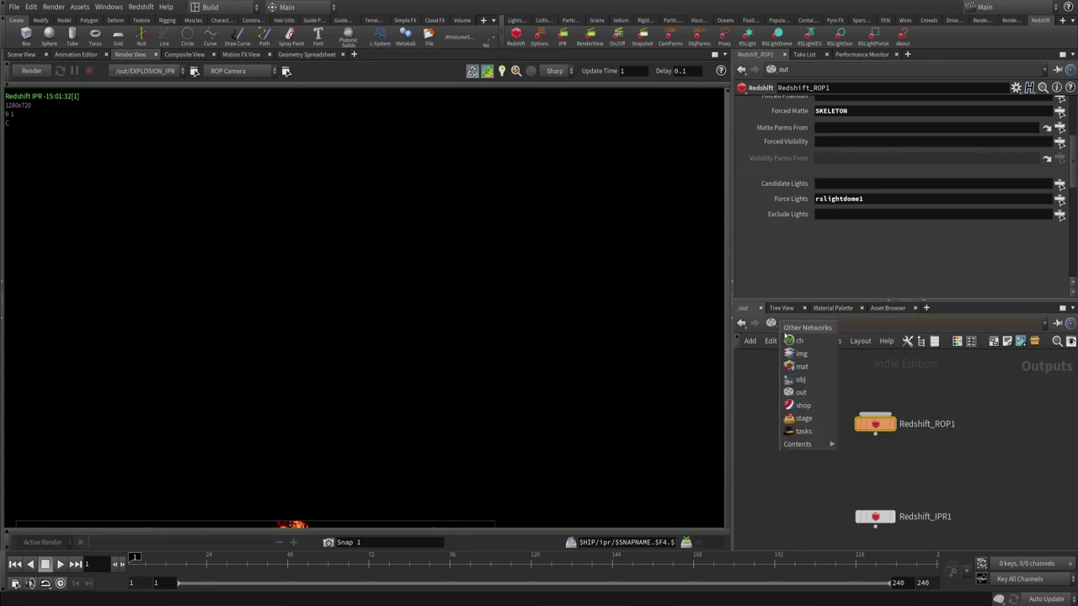
left_click(800, 381)
middle_click_drag(947, 502, 918, 480)
left_click(951, 467)
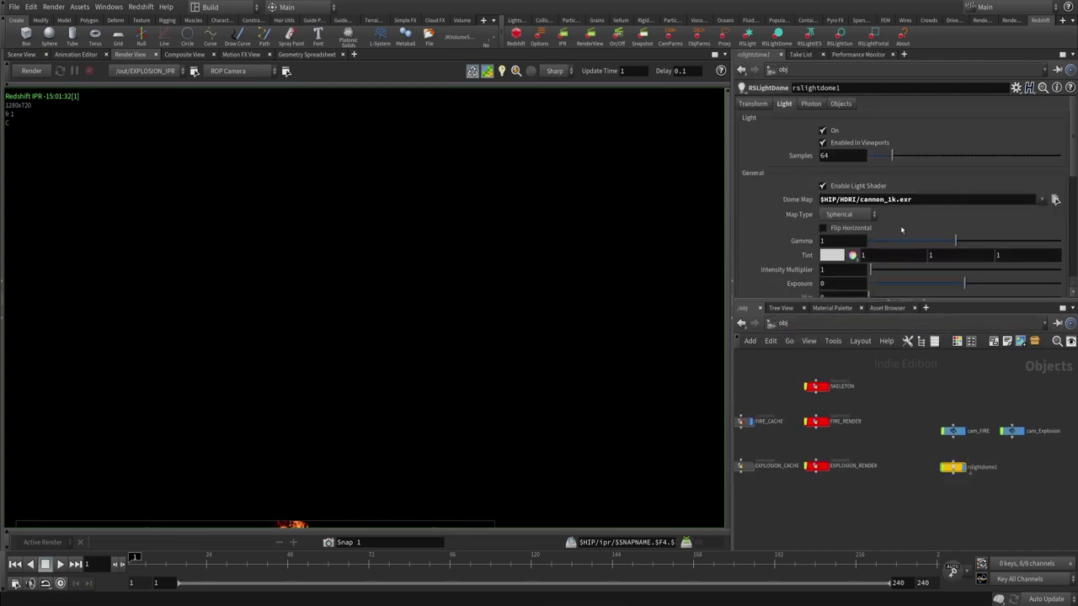
left_click_drag(913, 199, 860, 200)
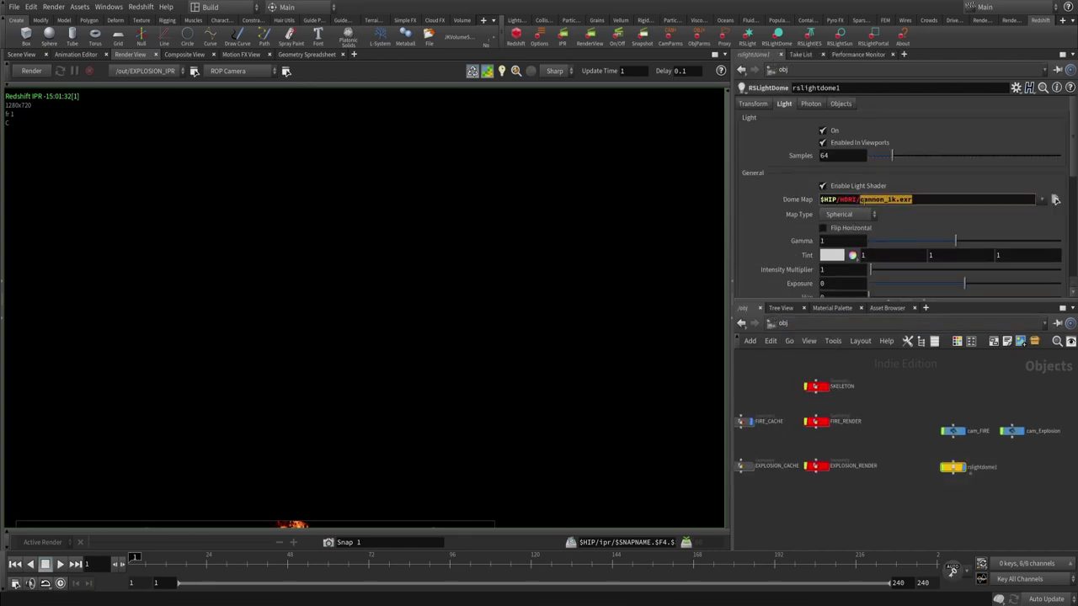
middle_click_drag(845, 493, 900, 498)
left_click(785, 324)
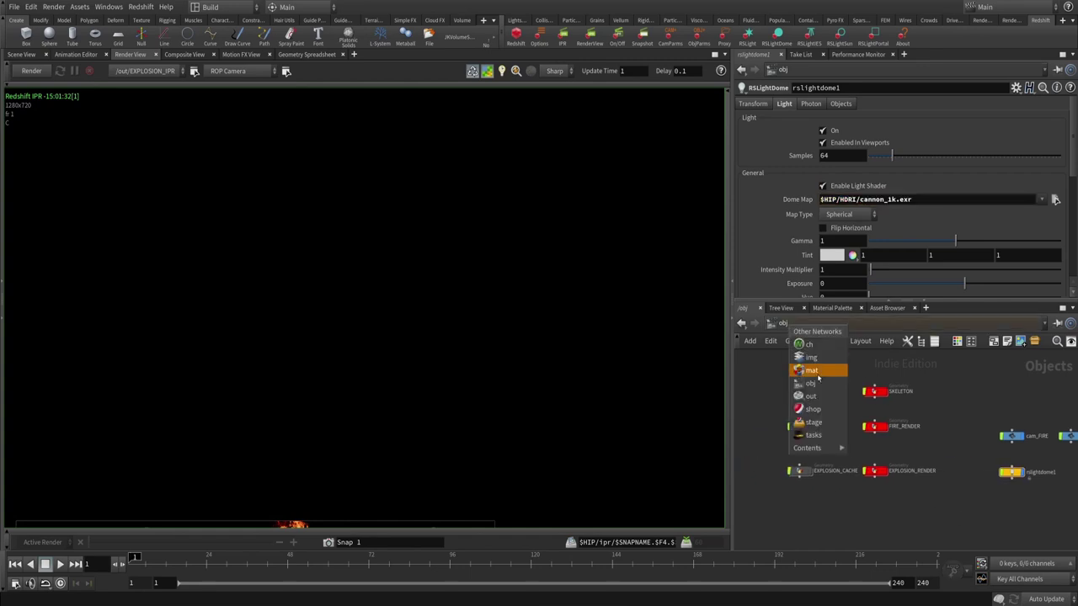
left_click(811, 396)
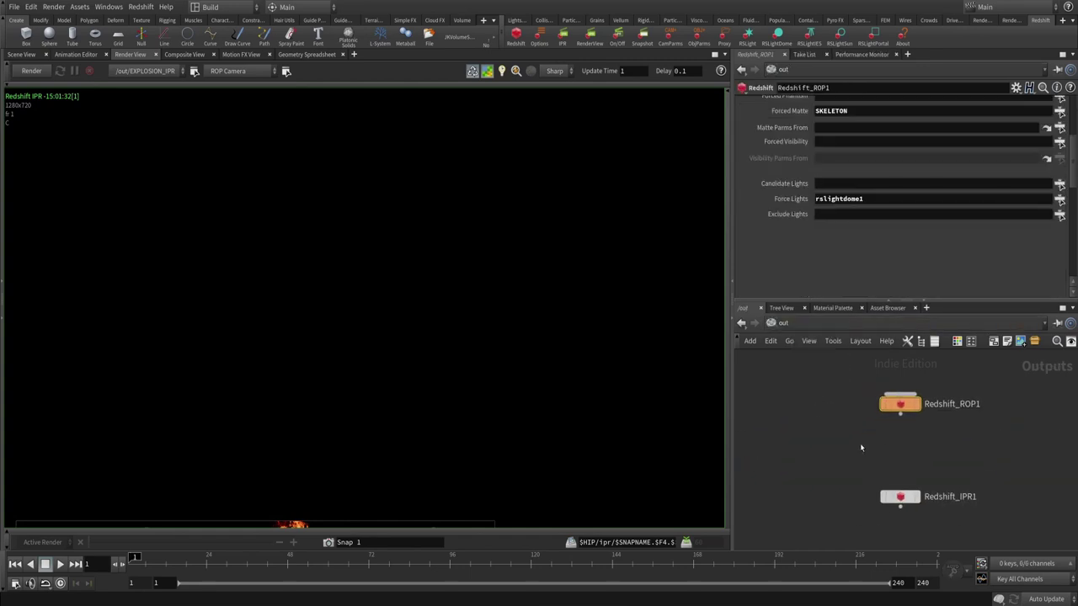
- Render the fire through Redshift_IPR1 and open Redshift's separate Render View window
left_click(145, 70)
left_click(141, 110)
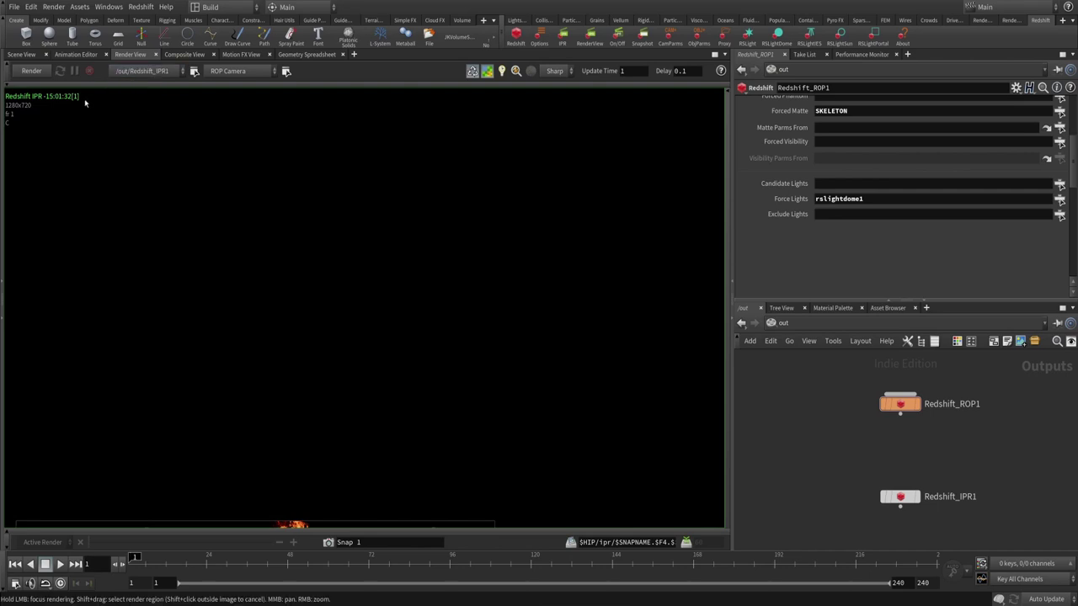
left_click(31, 71)
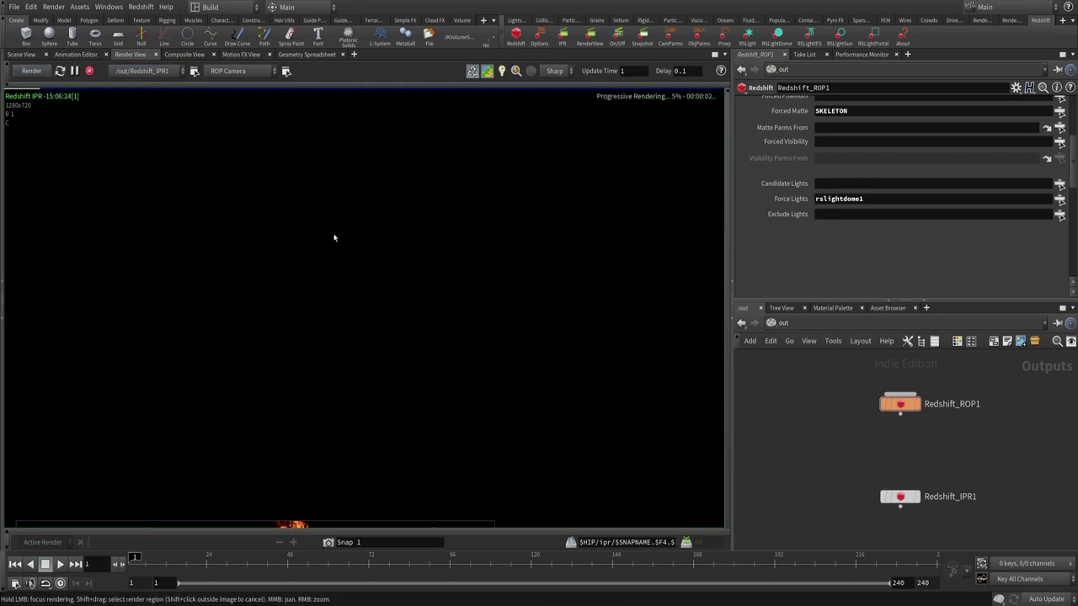
scroll(379, 253, "up", 3)
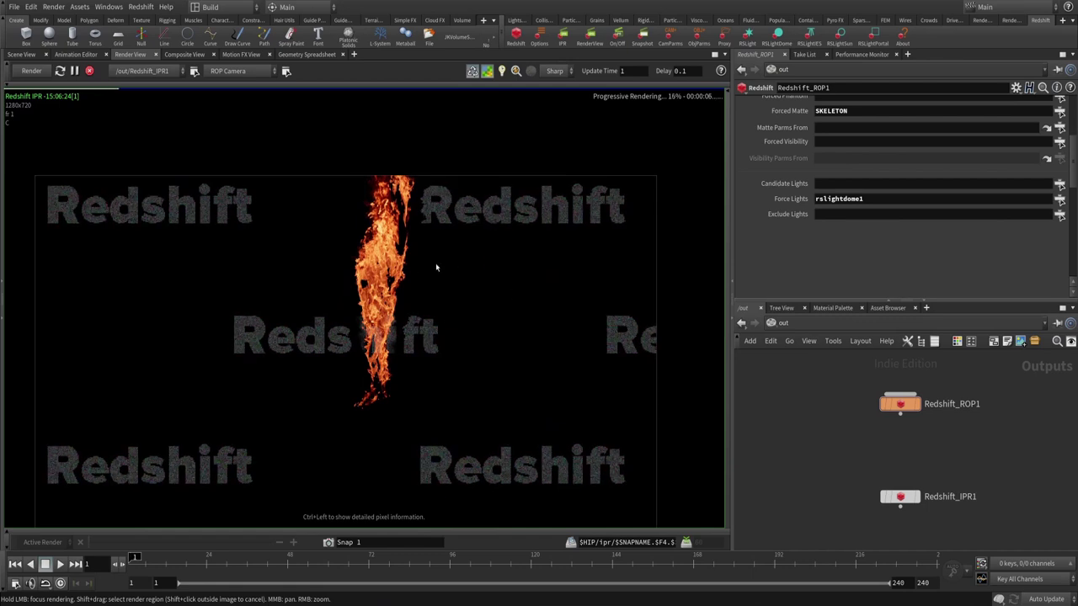
scroll(417, 260, "down", 2)
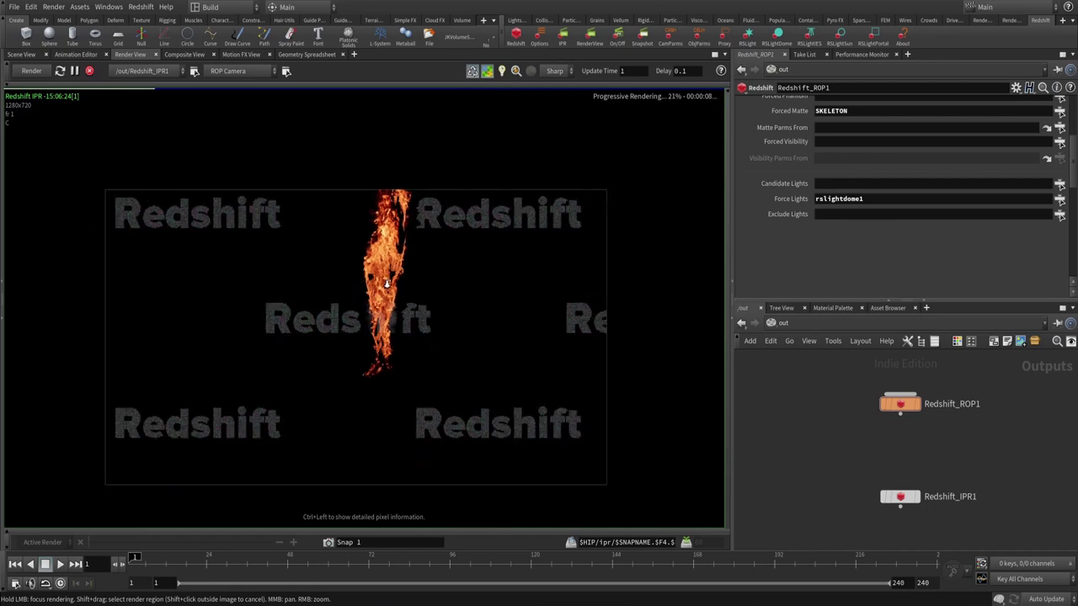
scroll(404, 253, "up", 3)
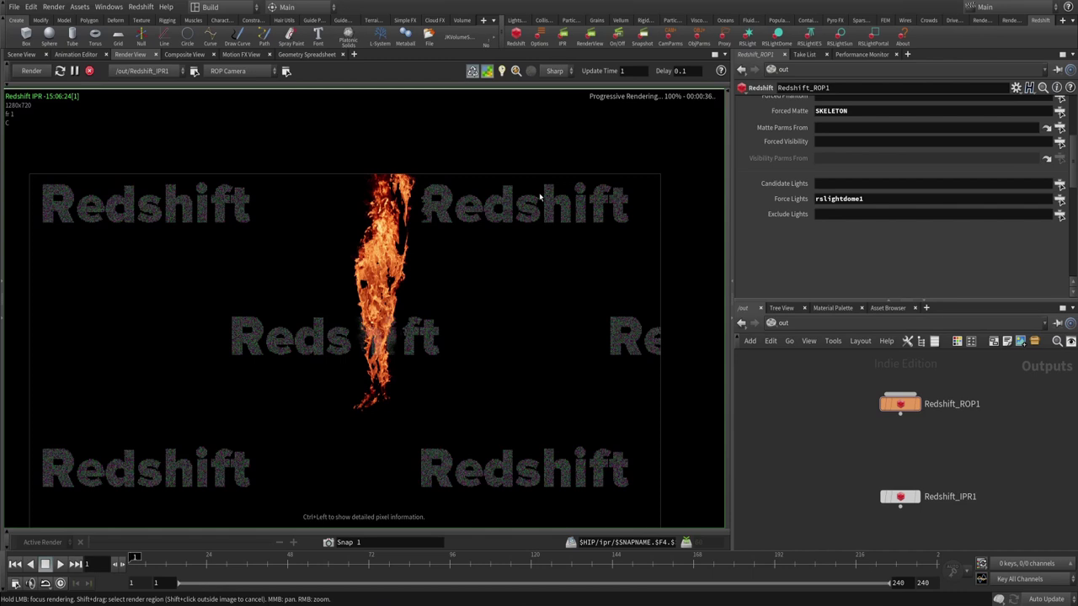
middle_click_drag(867, 430, 851, 447)
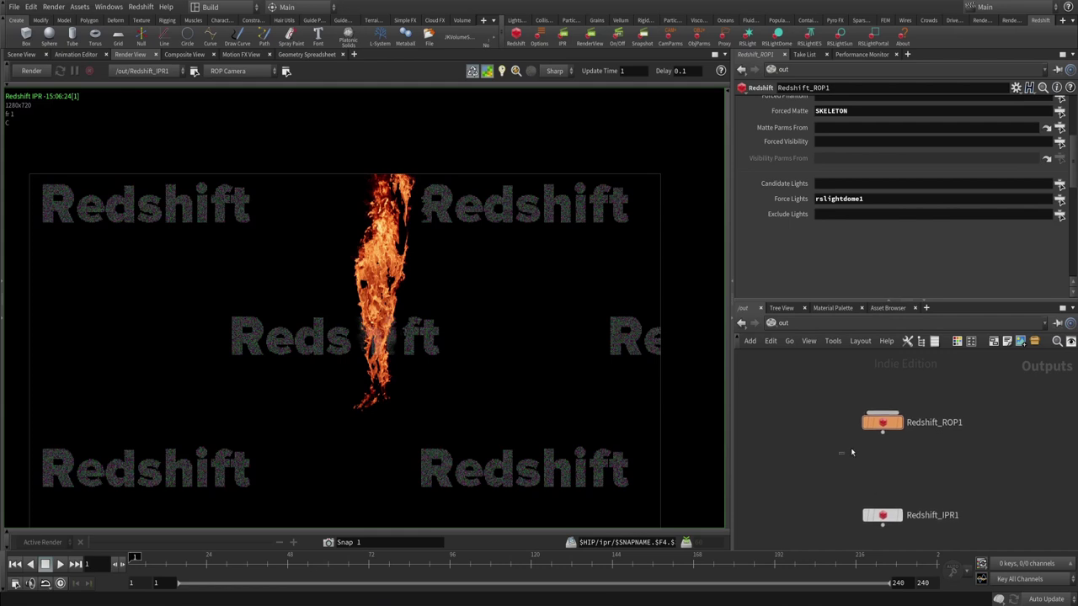
scroll(481, 187, "down", 1)
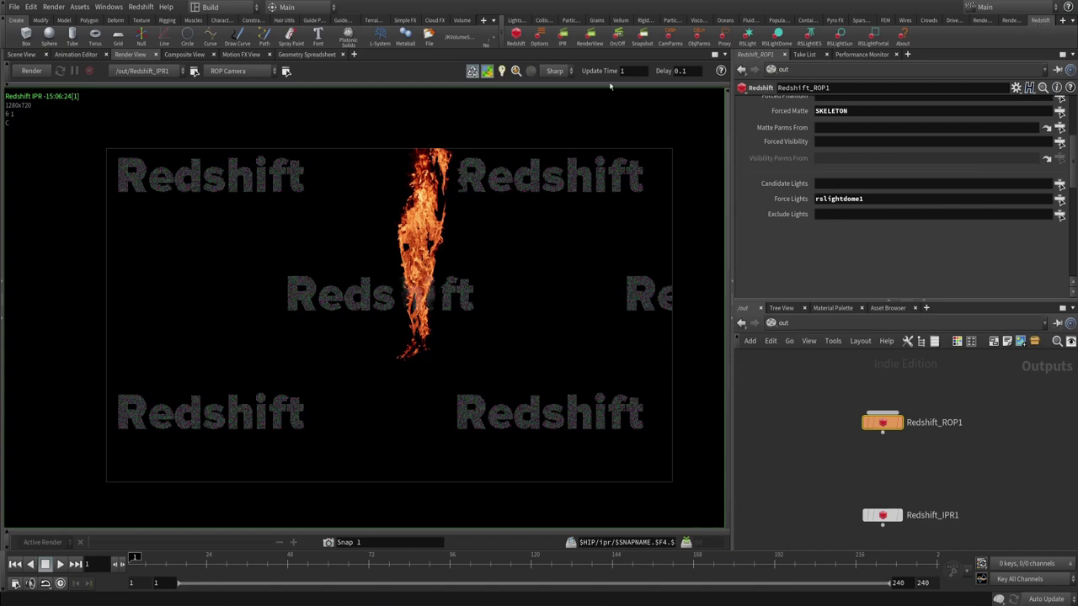
left_click(588, 39)
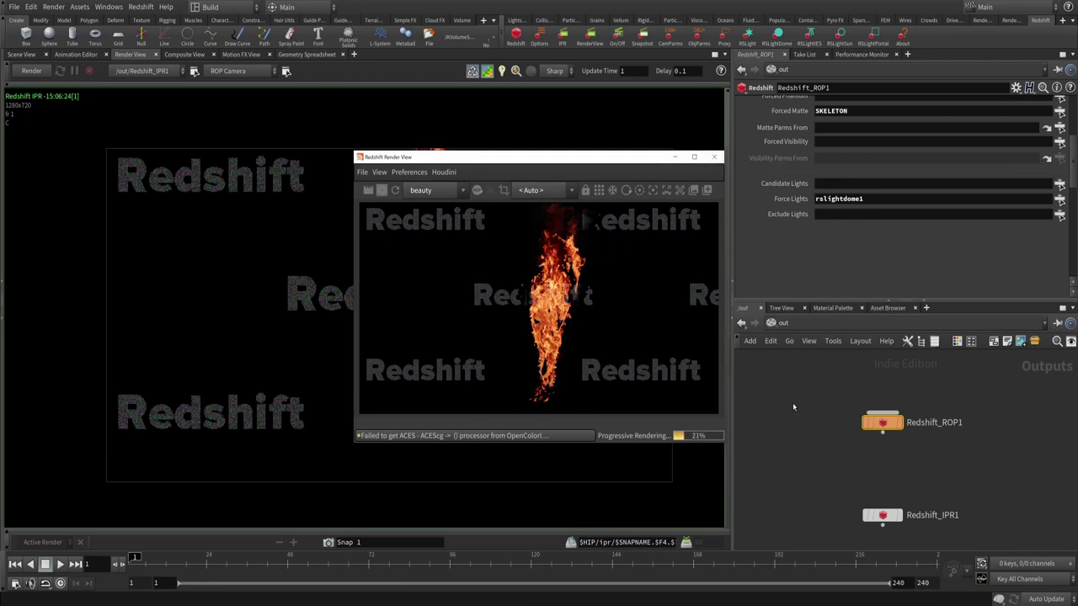
- Dive through FIRE_RENDER and JK_PyroShader_RS1 to view RS_VOLUME_FIRE, then return to object level
left_click(784, 323)
left_click(802, 383)
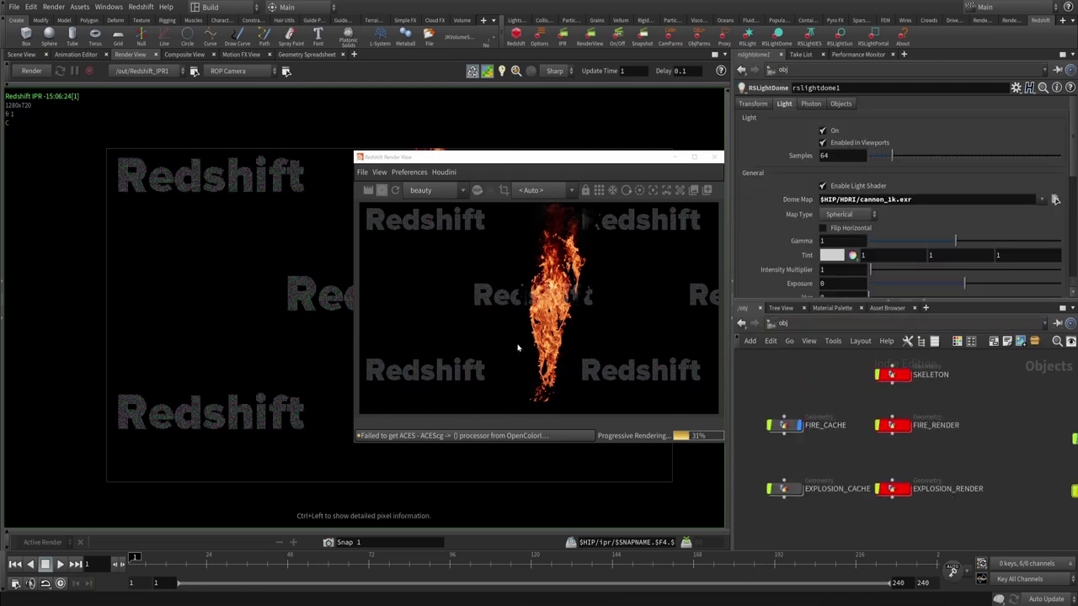
double_click(897, 424)
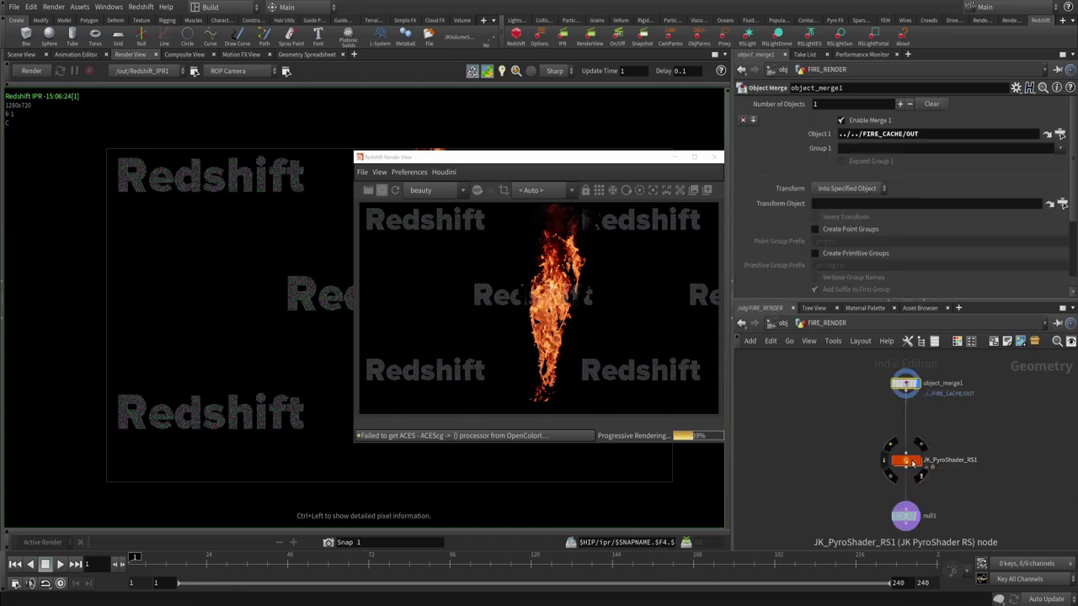
double_click(908, 461)
double_click(798, 472)
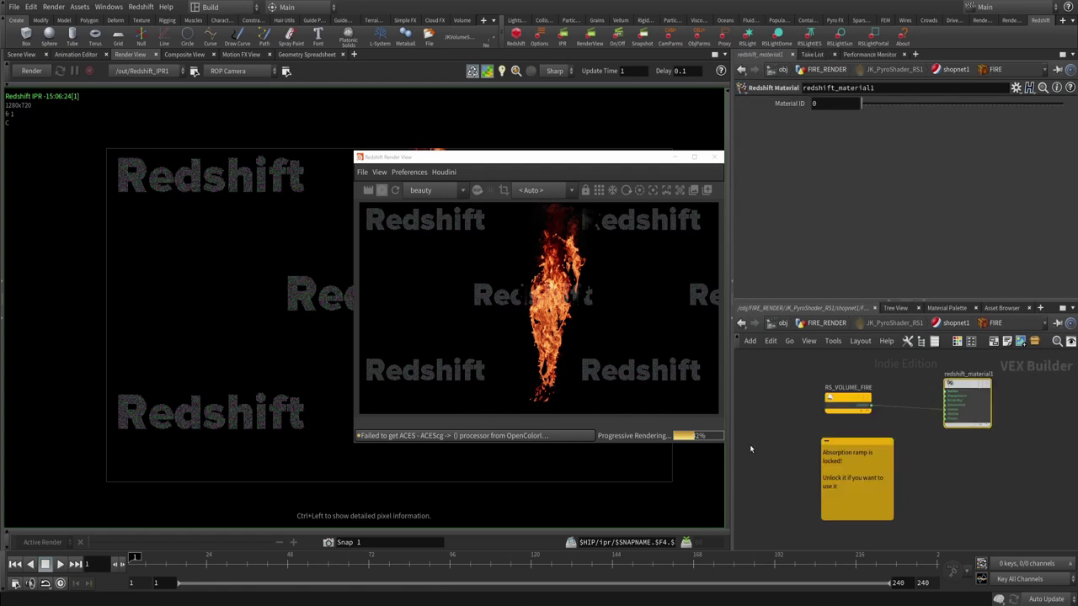
left_click(848, 403)
scroll(871, 229, "down", 10)
scroll(872, 235, "up", 10)
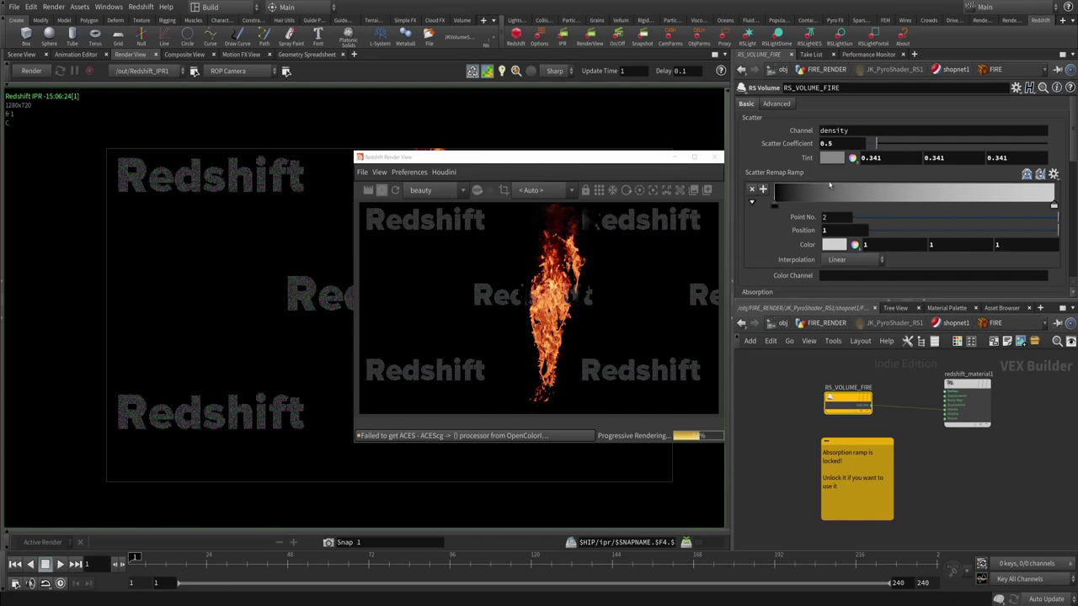
scroll(781, 166, "down", 8)
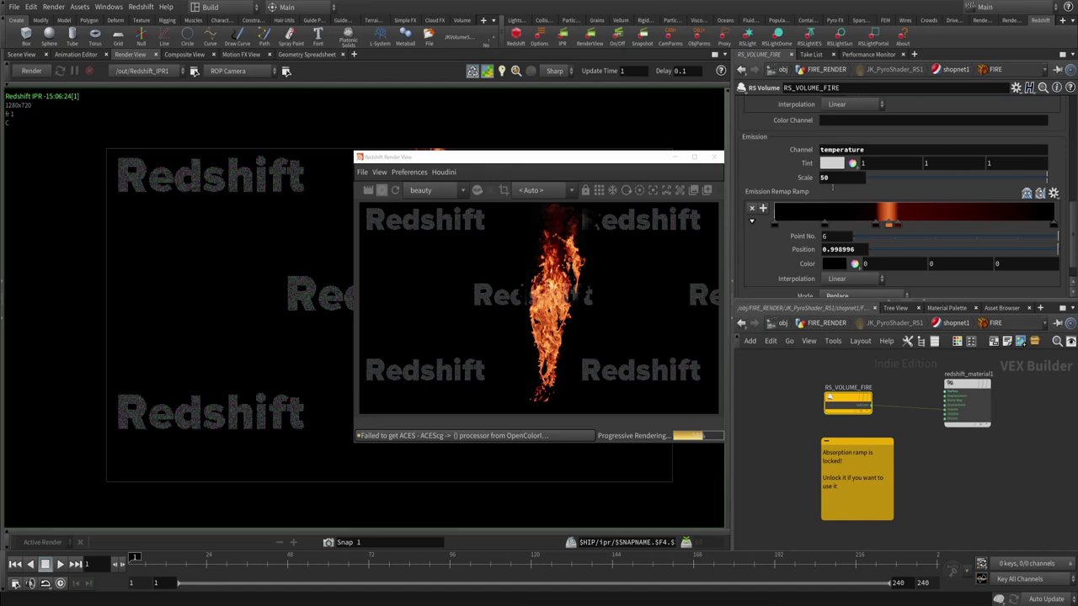
middle_click_drag(774, 455, 790, 490)
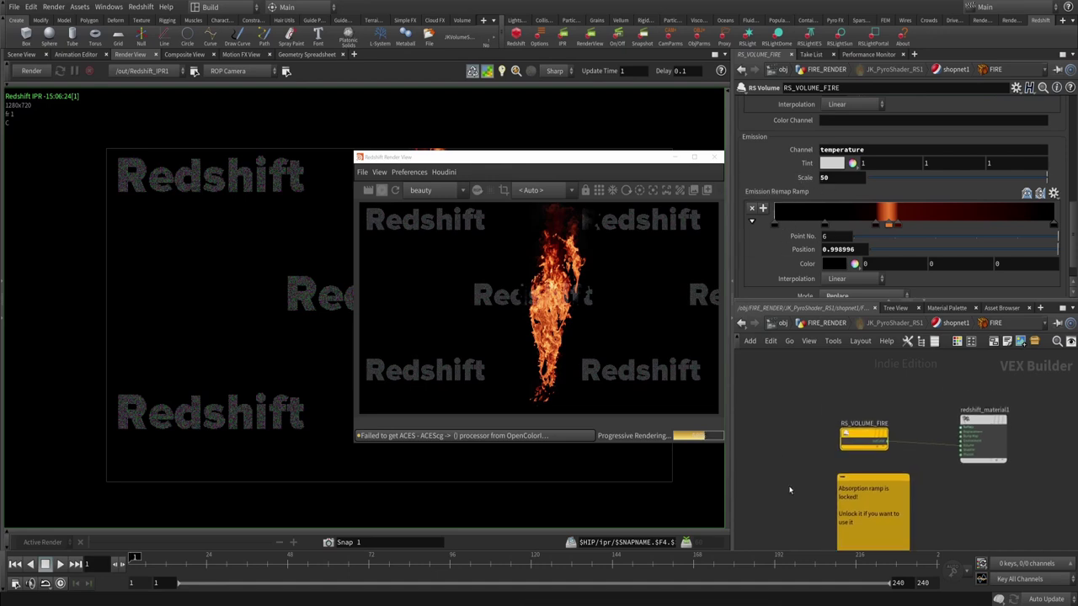
left_click(780, 323)
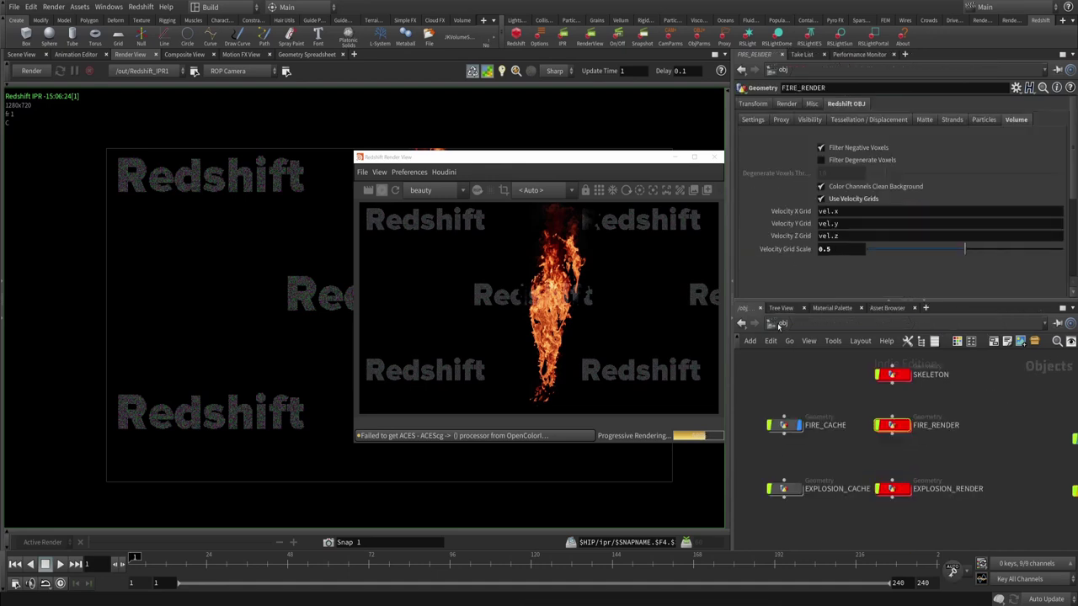
- Close the floating Redshift render window and bring up rslightdome1's dome light settings
left_click(717, 157)
left_click(1075, 490)
middle_click_drag(1033, 470, 932, 433)
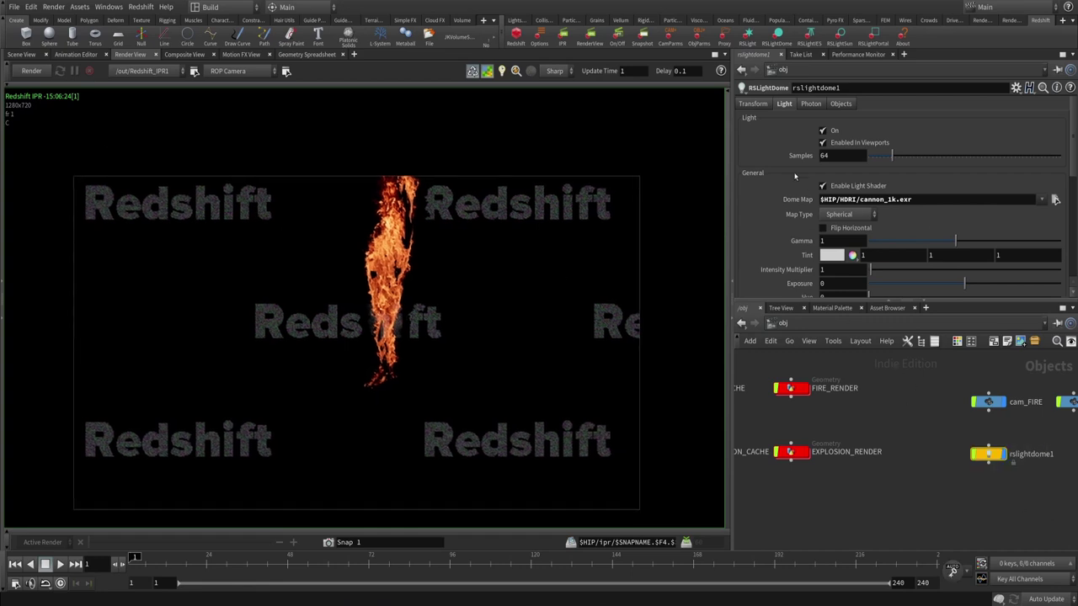
scroll(796, 169, "down", 6)
scroll(796, 169, "down", 3)
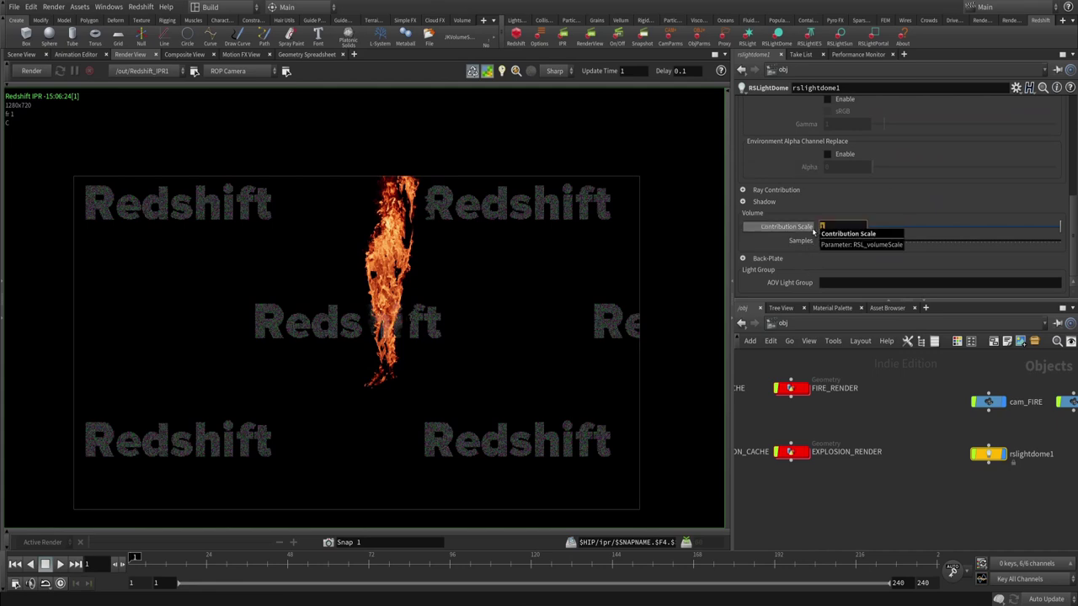
- Set the dome light's Volume Contribution Scale to 0, then back to 1, and restart the IPR
type("0")
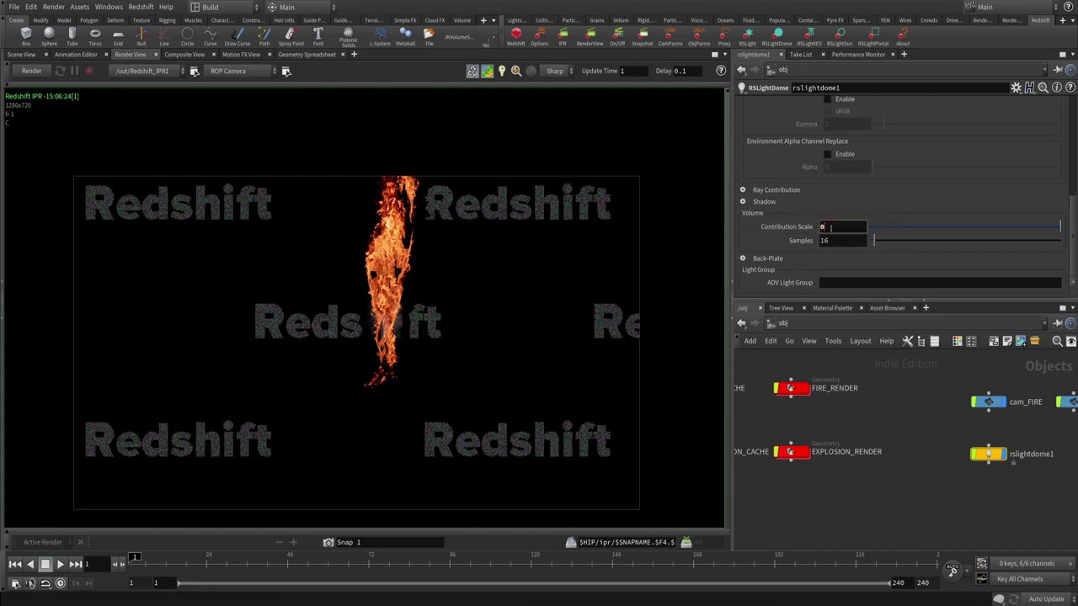
key("Return")
type("1")
key("Return")
scroll(489, 250, "up", 3)
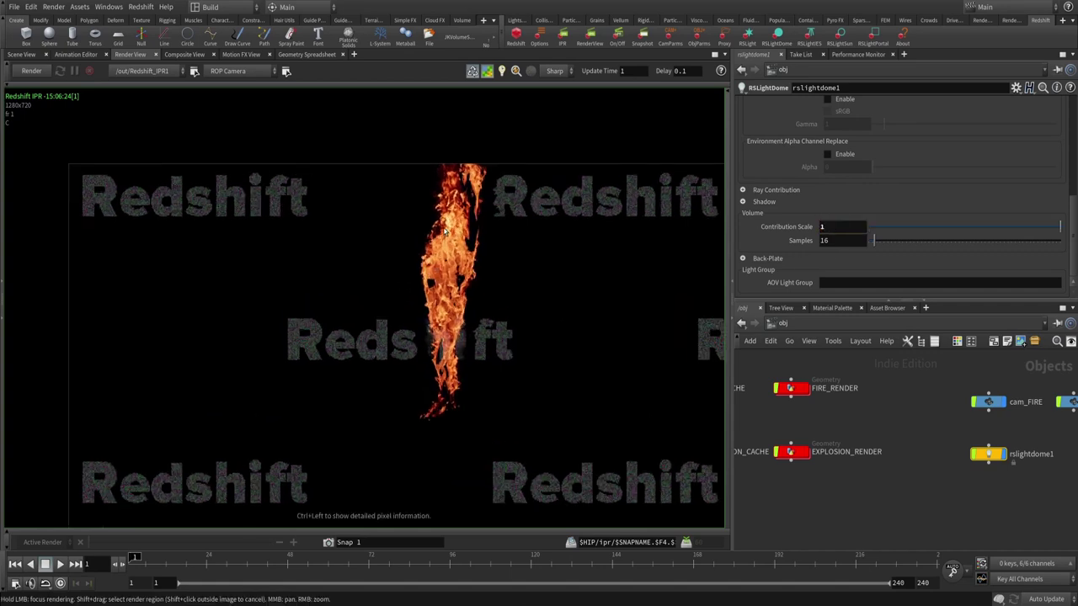
middle_click_drag(489, 250, 454, 257)
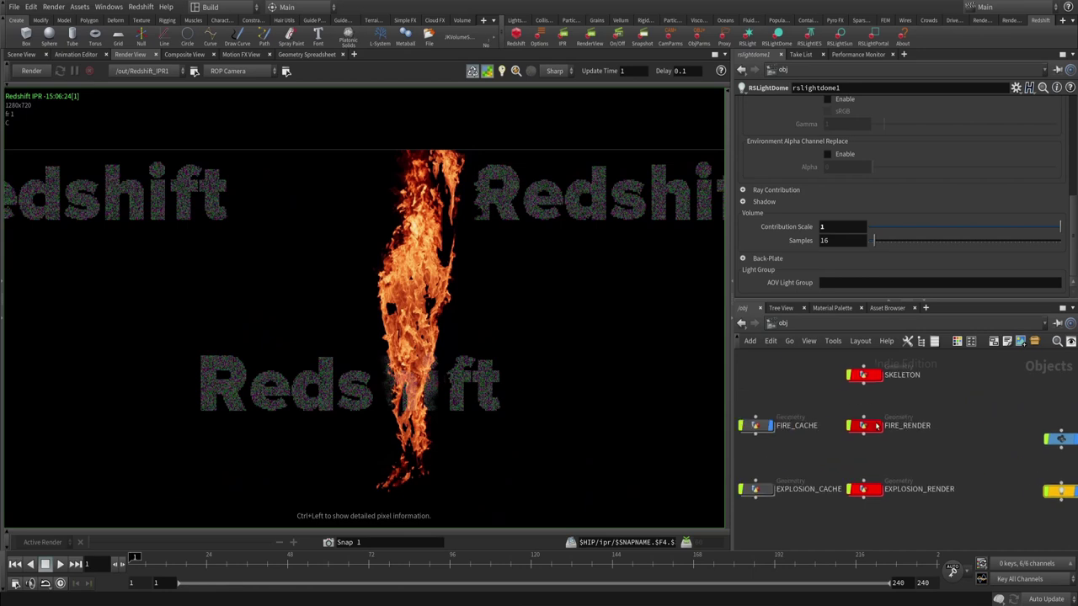
left_click(31, 71)
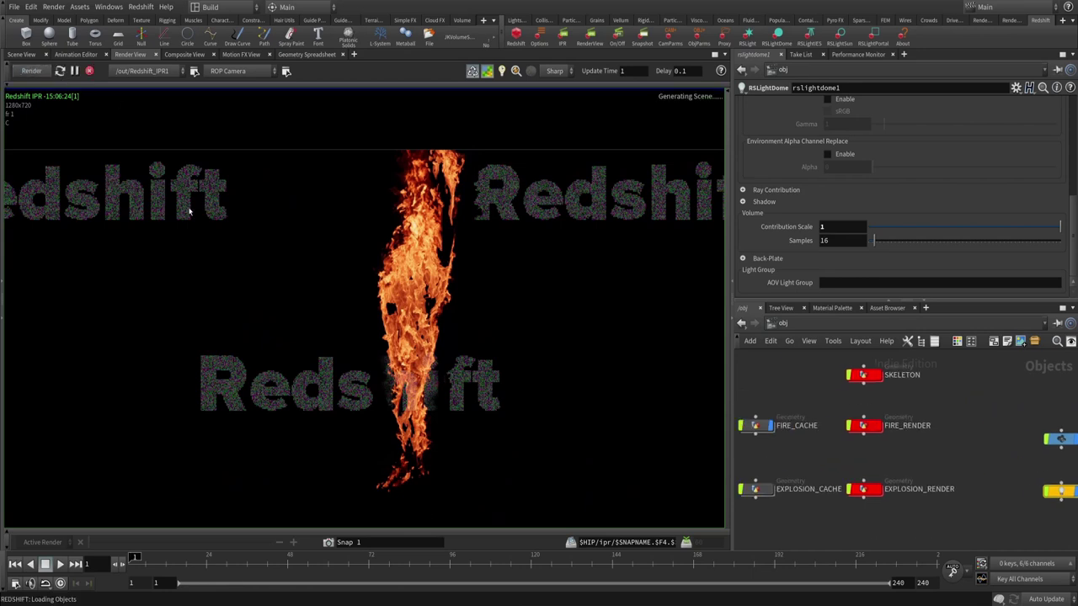
- Navigate into FIRE_RENDER's JK_PyroShader_RS1 down to the RS_VOLUME_FIRE material
double_click(864, 425)
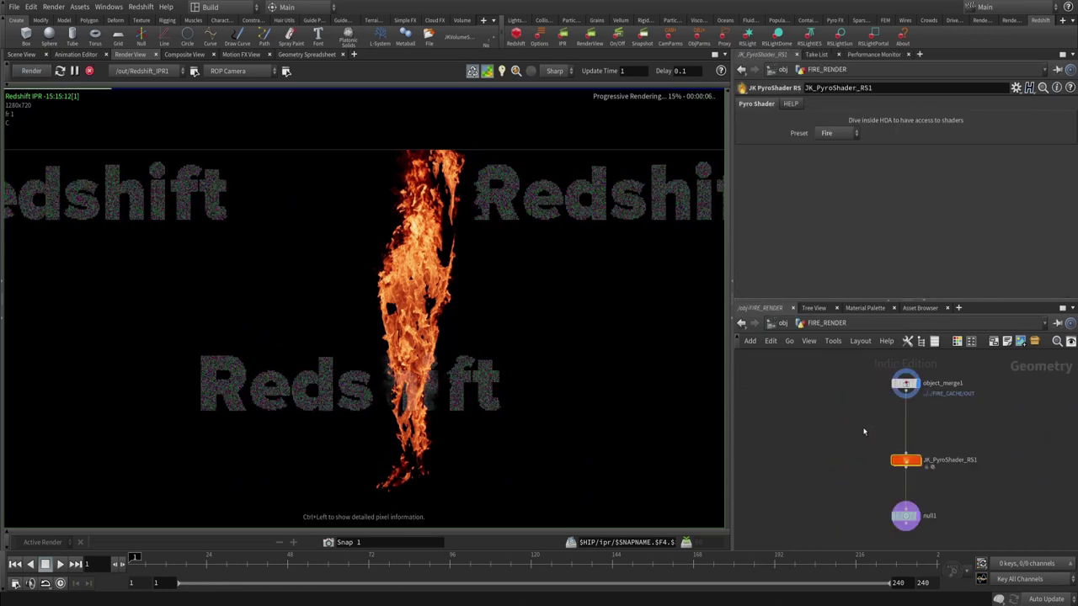
double_click(904, 461)
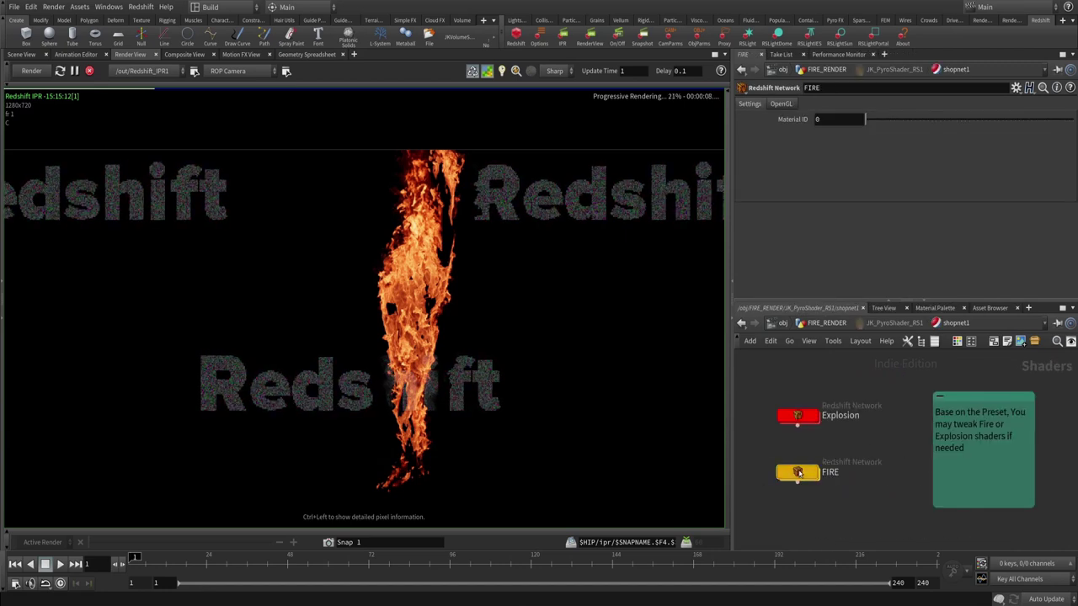
scroll(781, 156, "up", 6)
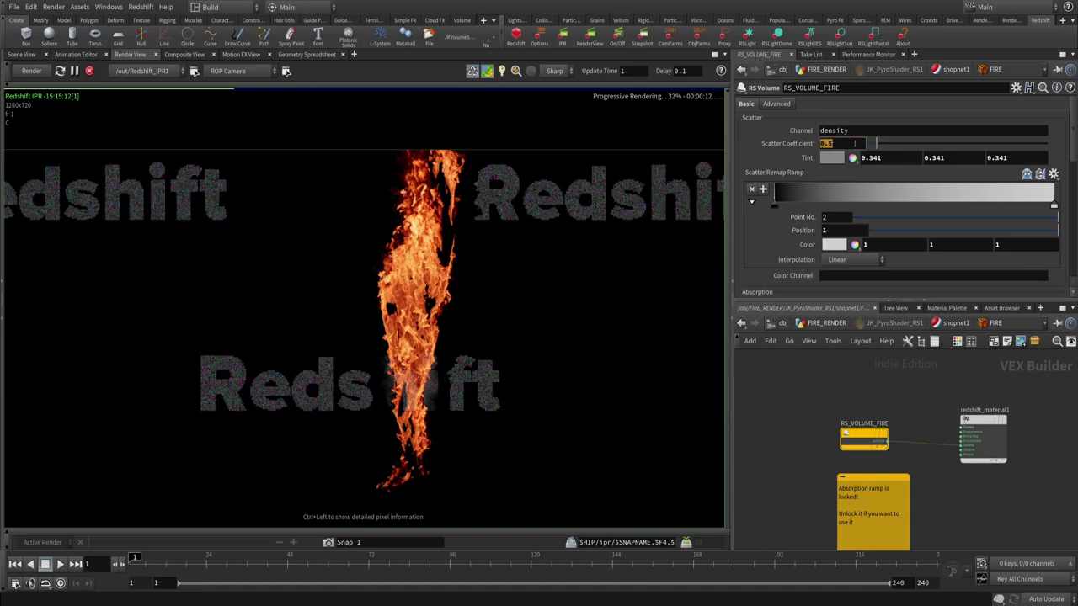
- Set Scatter Coefficient to 2, then 5, finally 6, and return up to /obj
double_click(844, 143)
type("2")
key("Return")
double_click(844, 143)
type("5")
key("Return")
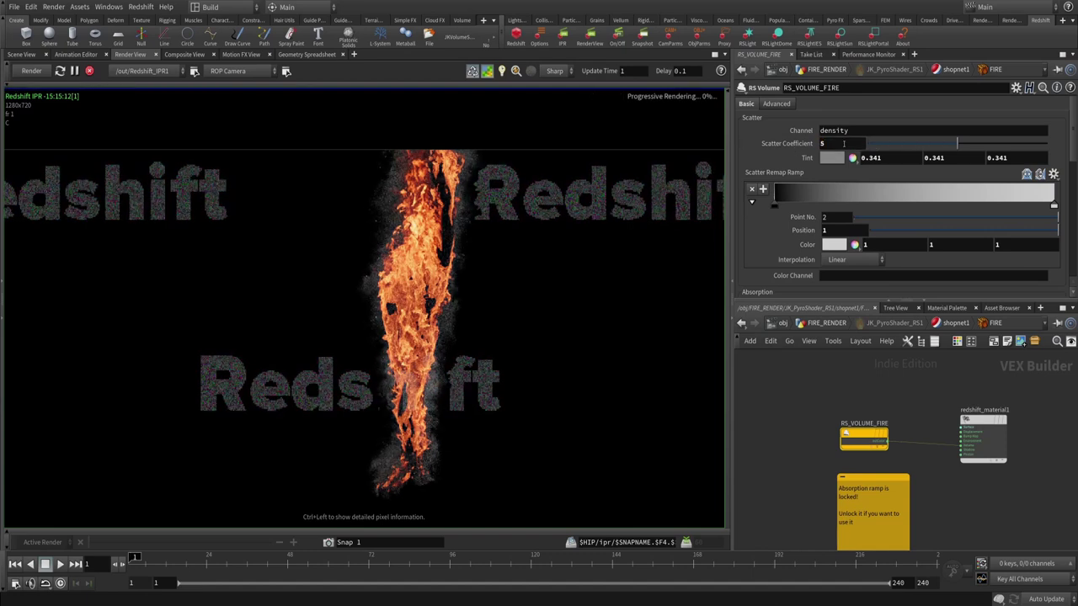
double_click(845, 144)
type("6")
key("Return")
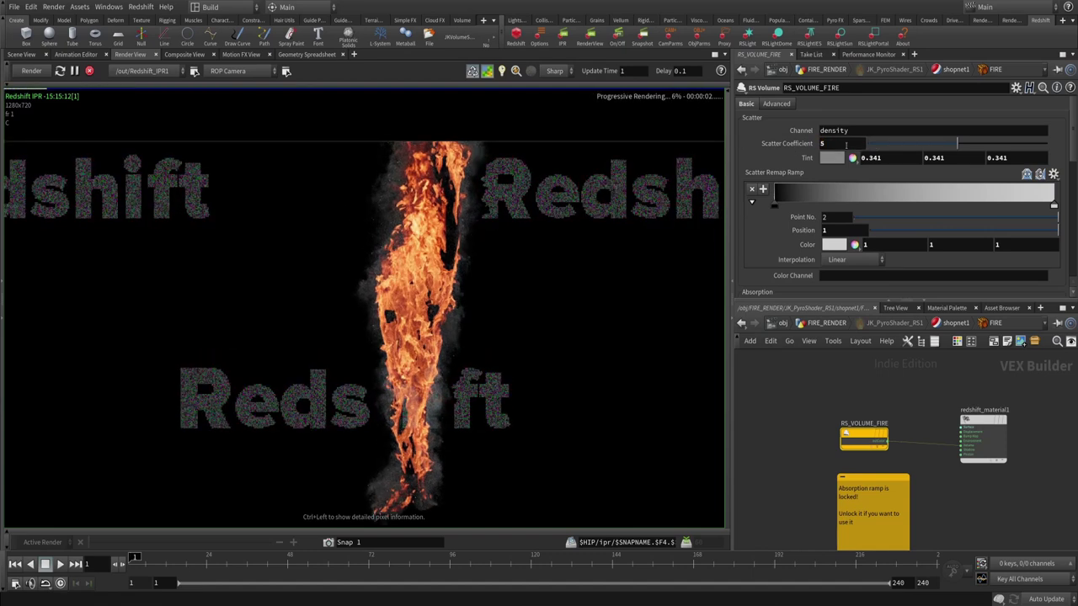
scroll(608, 397, "up", 3)
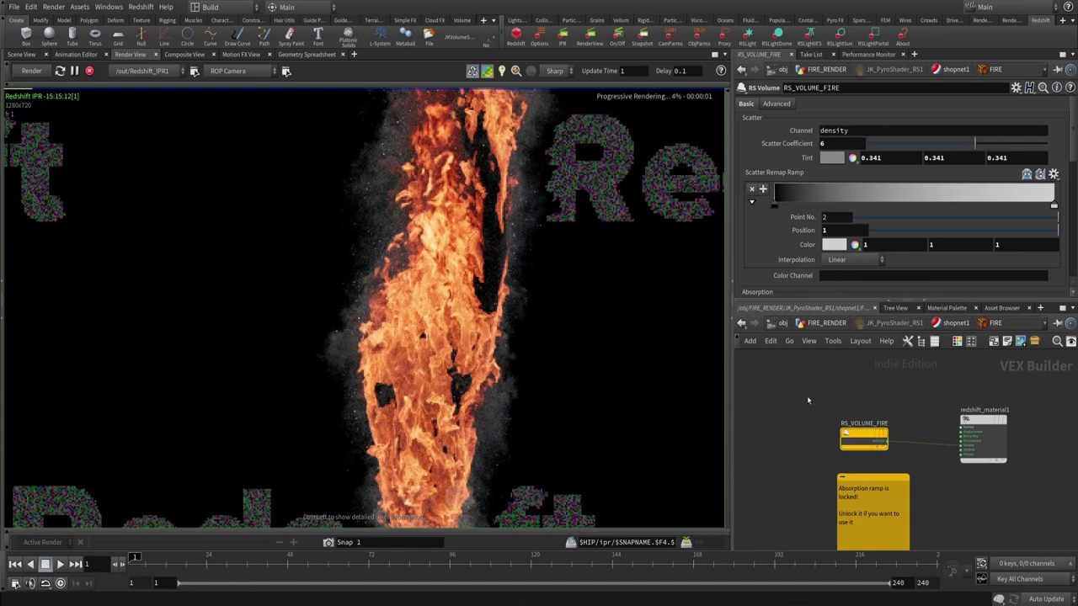
- Go up a level and select the rslightdome1 dome light node
key("u")
key("u")
left_click(968, 472)
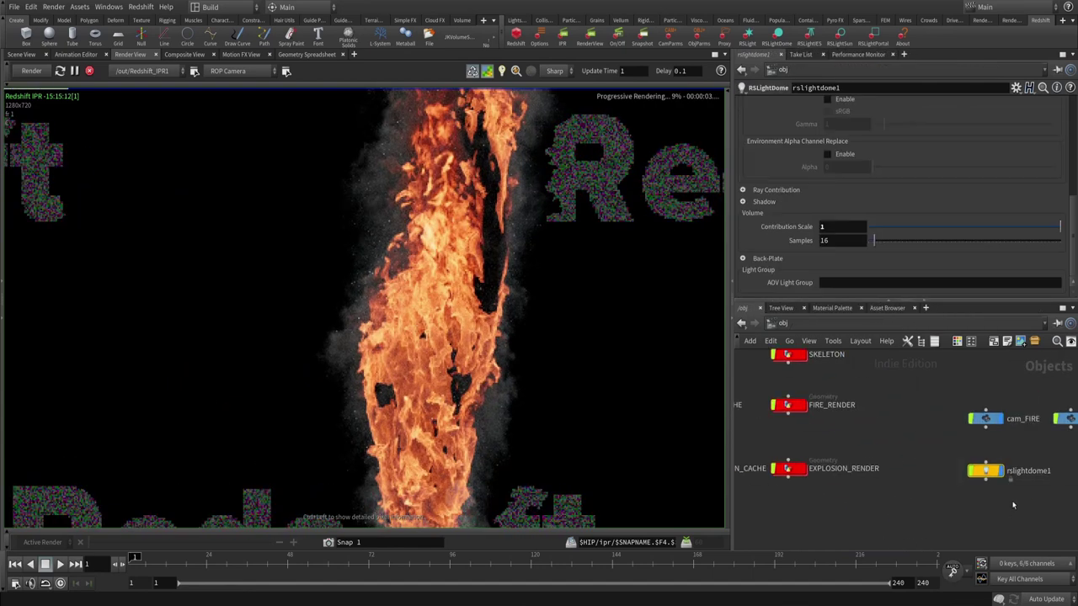
key("i")
key("u")
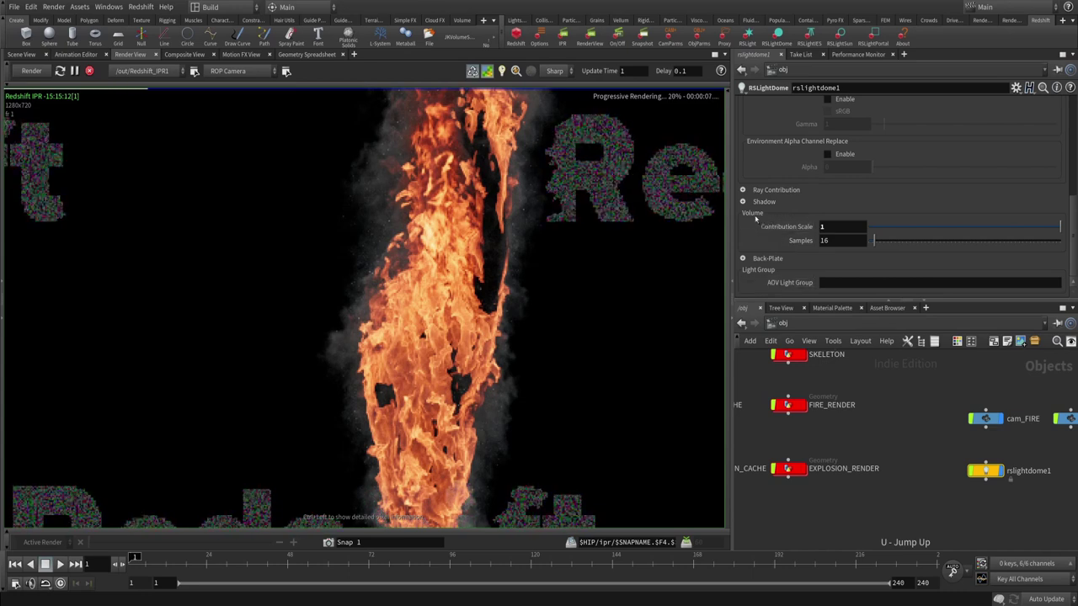
- Set the dome light's Volume Contribution Scale to 0, then back to 1
left_click(831, 227)
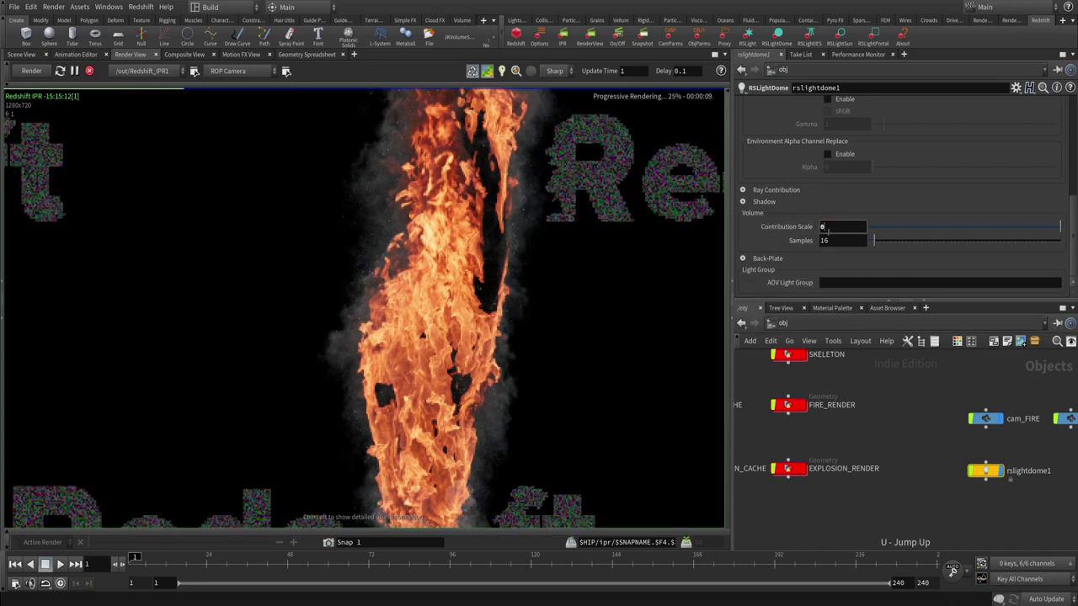
type("0")
key("Return")
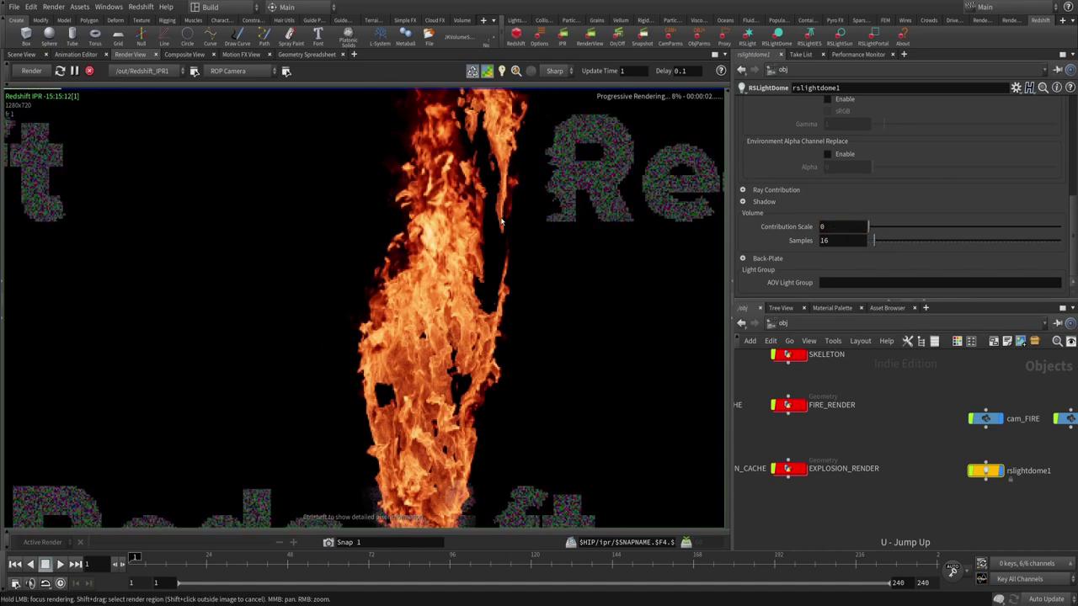
left_click(863, 226)
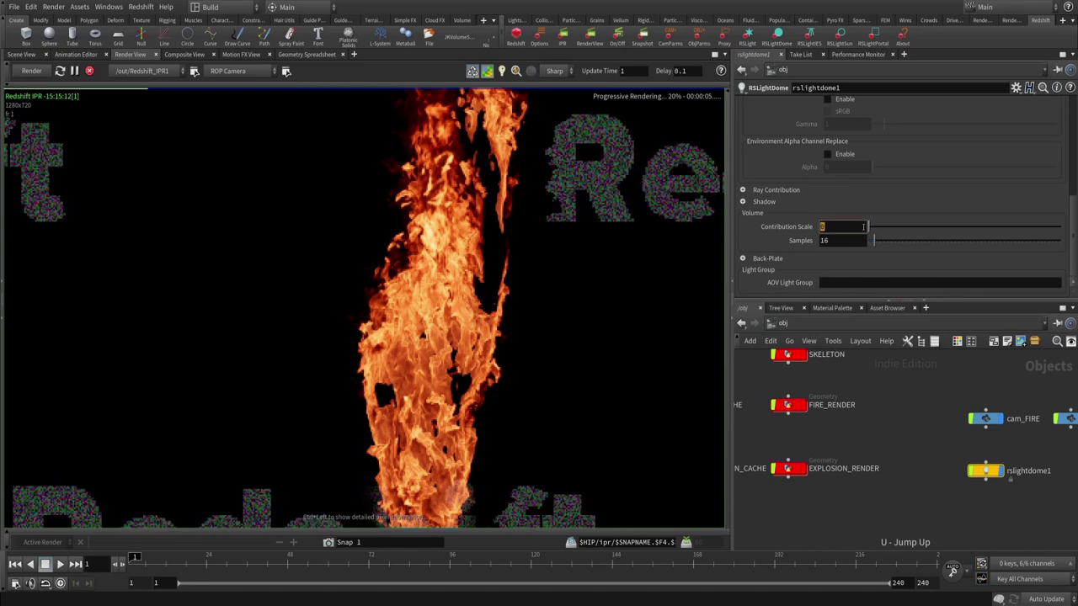
type("1")
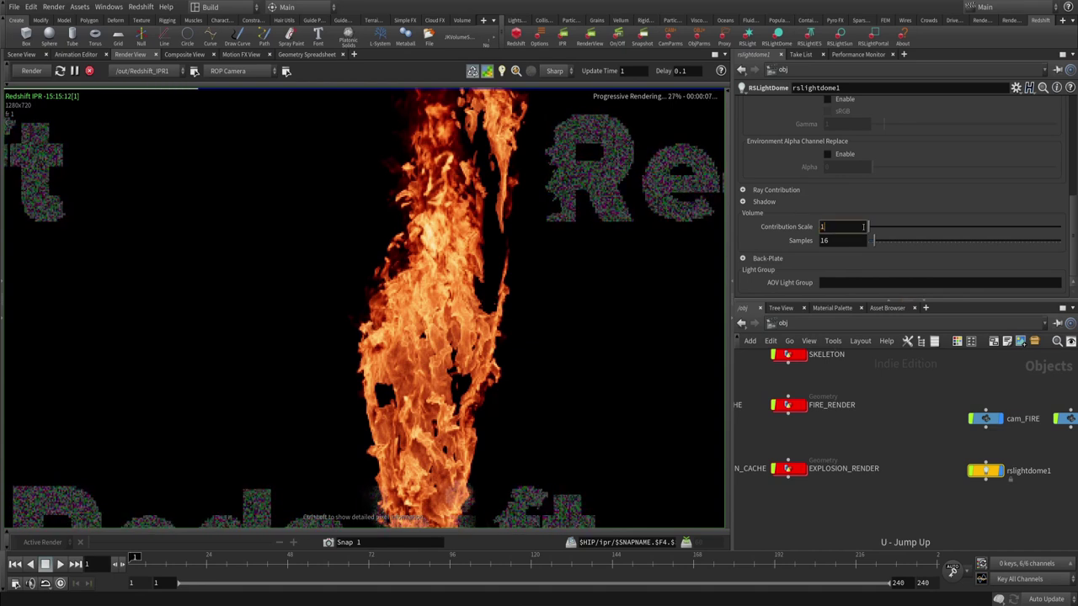
key("Return")
middle_click_drag(905, 451, 938, 463)
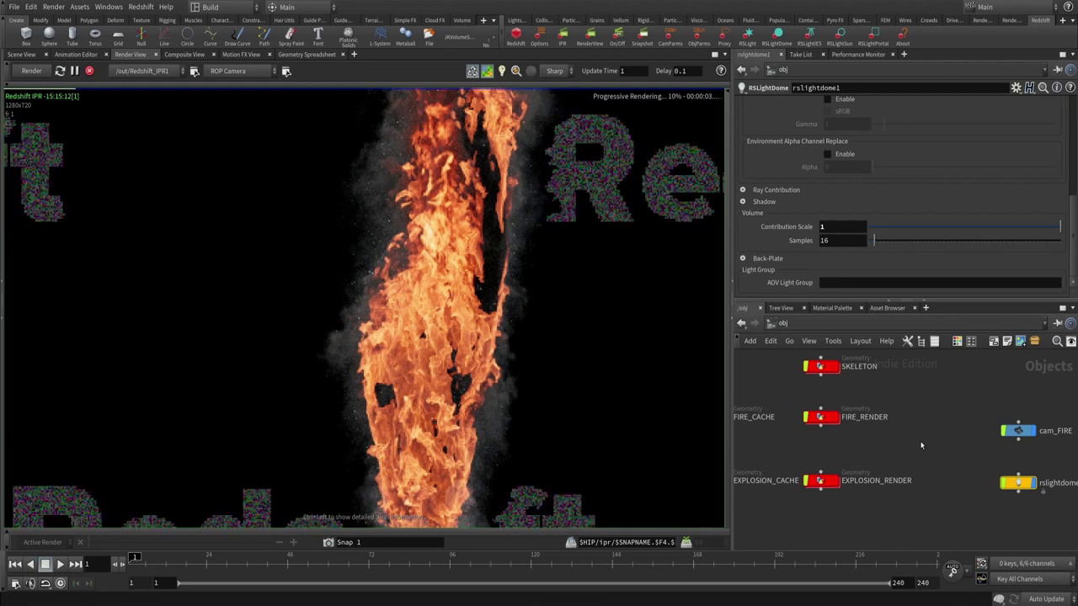
middle_click_drag(864, 436, 925, 432)
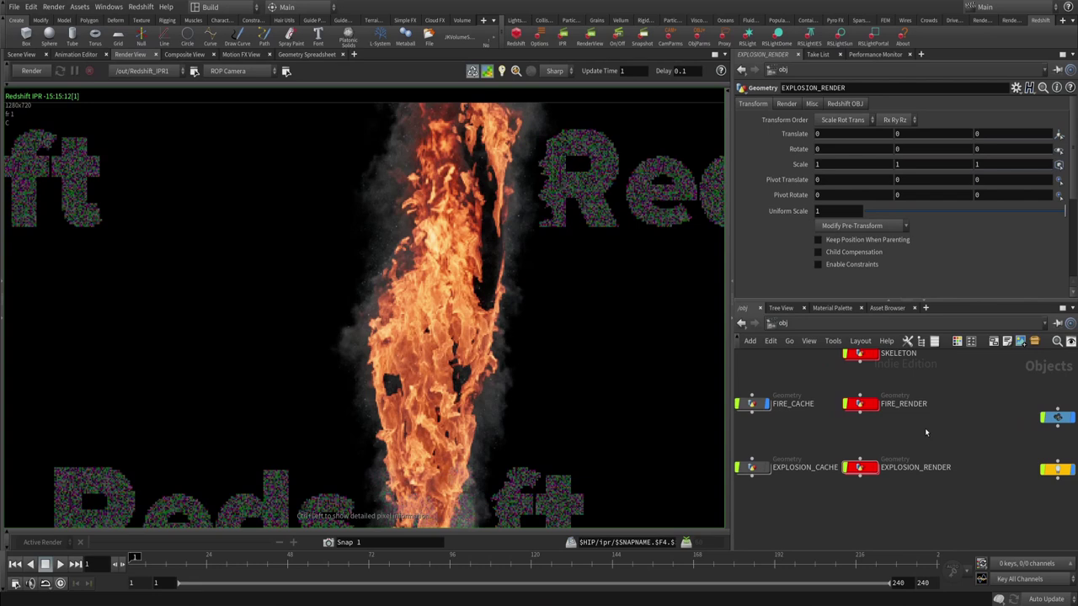
- Inside EXPLOSION_RENDER, wire a JK PyroShader RS between object_merge1 and null1, keeping the Explosion preset
left_click(872, 471)
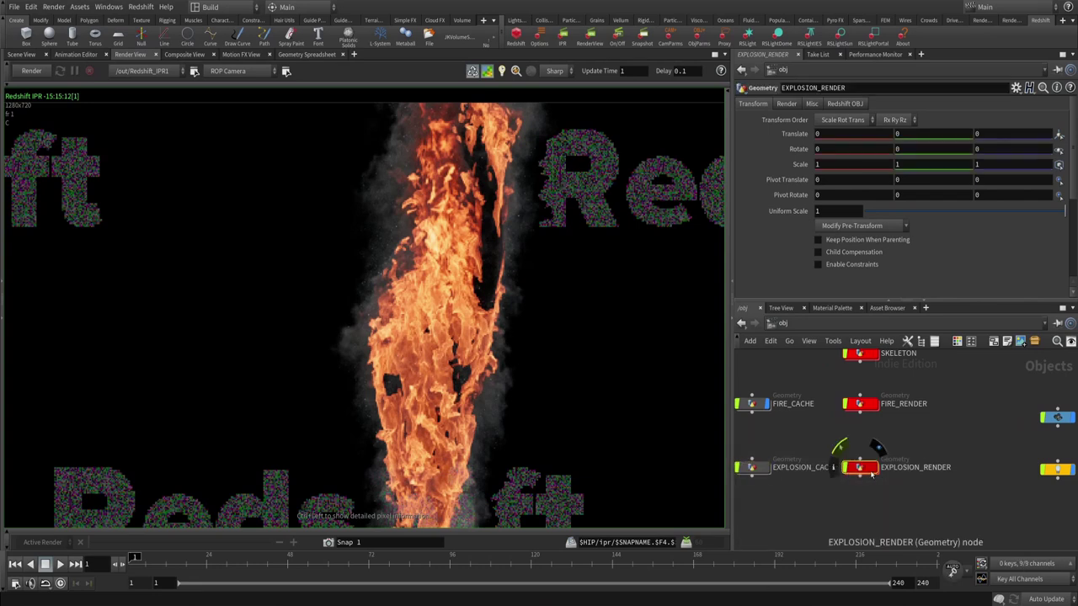
double_click(872, 470)
left_click(826, 391)
key("Tab")
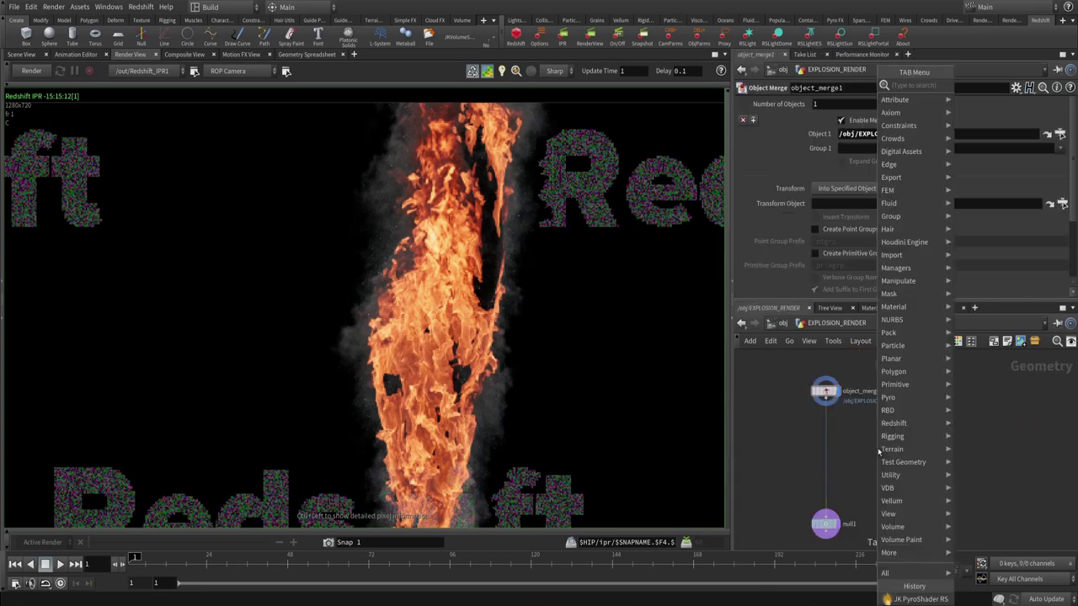
type("jk")
left_click(996, 86)
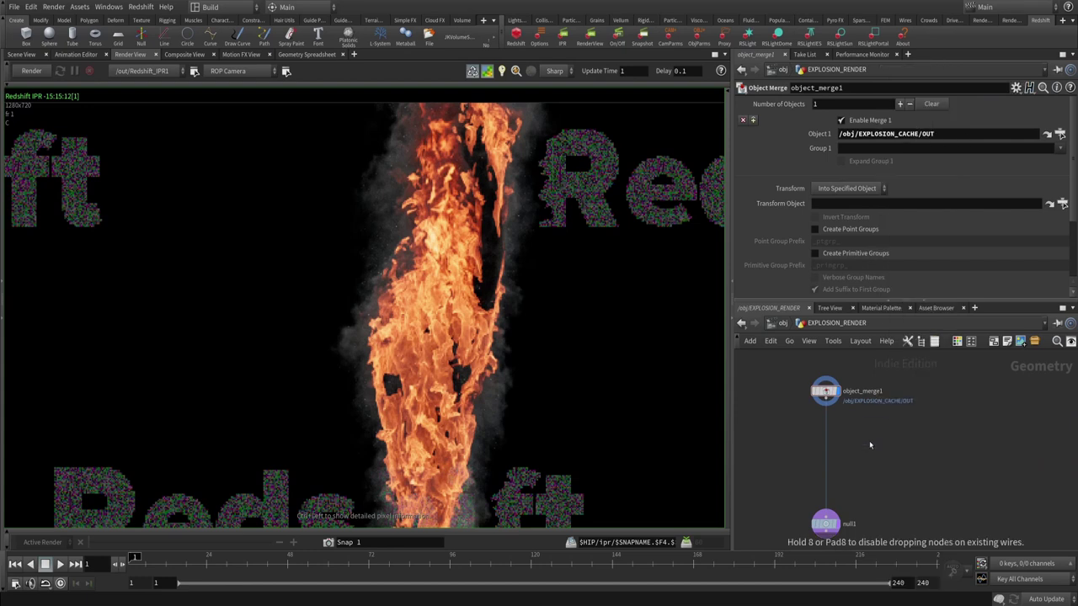
left_click(830, 469)
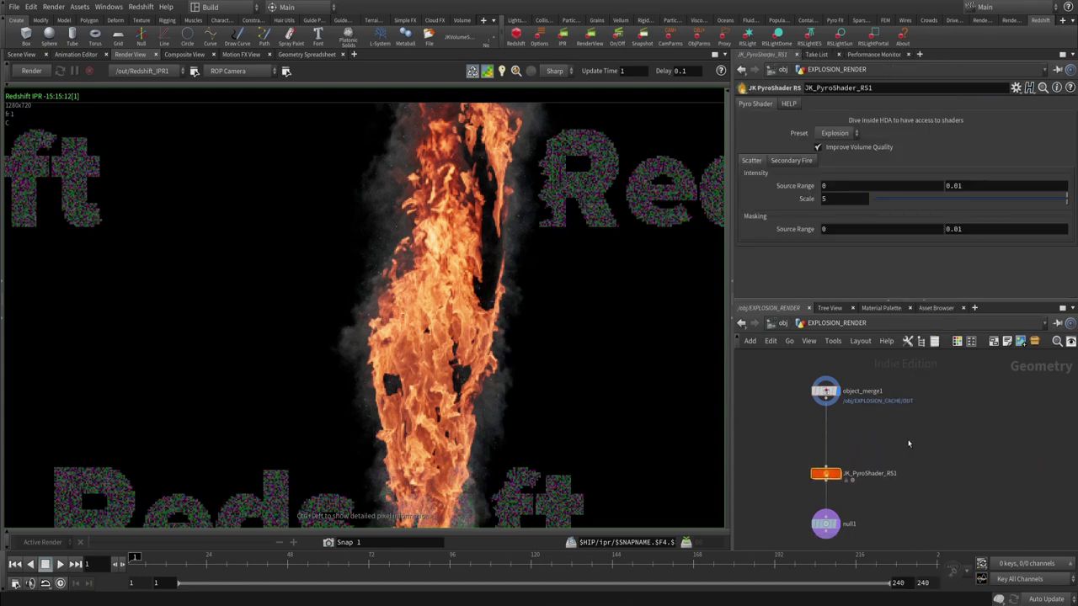
left_click(850, 136)
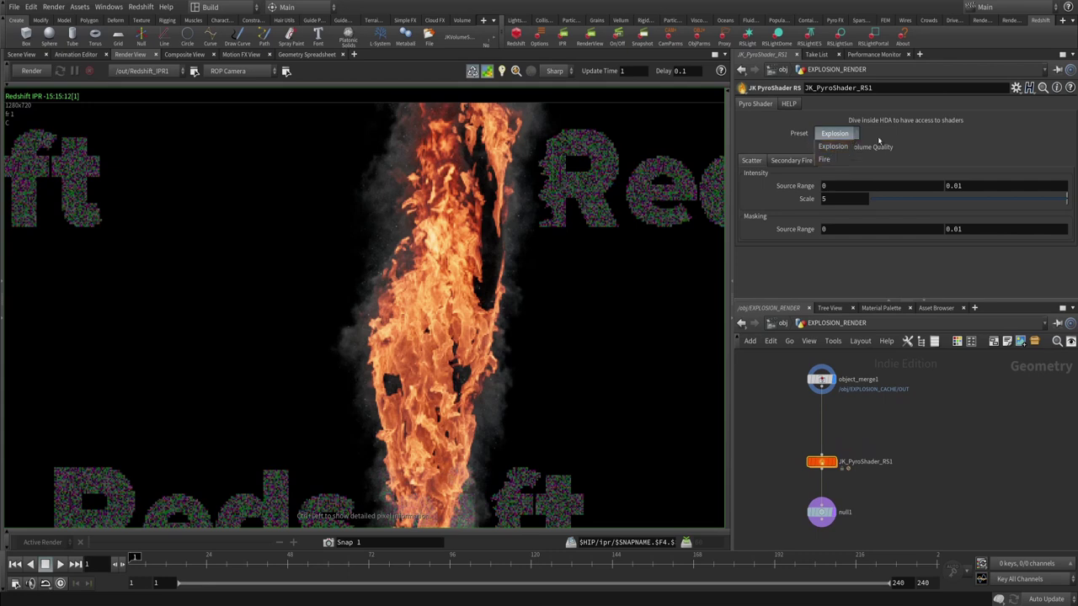
left_click(842, 148)
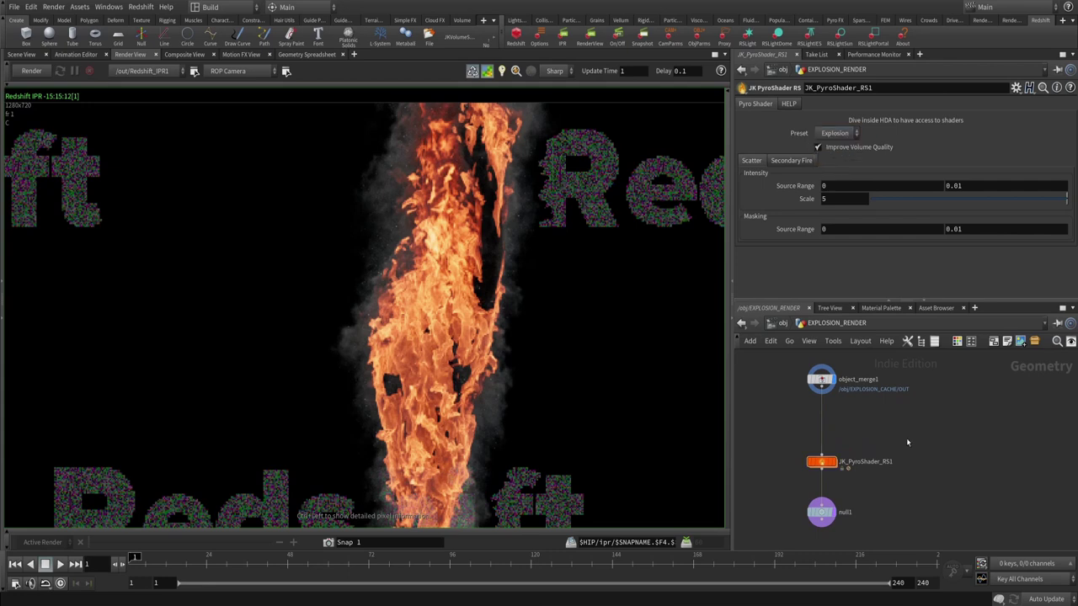
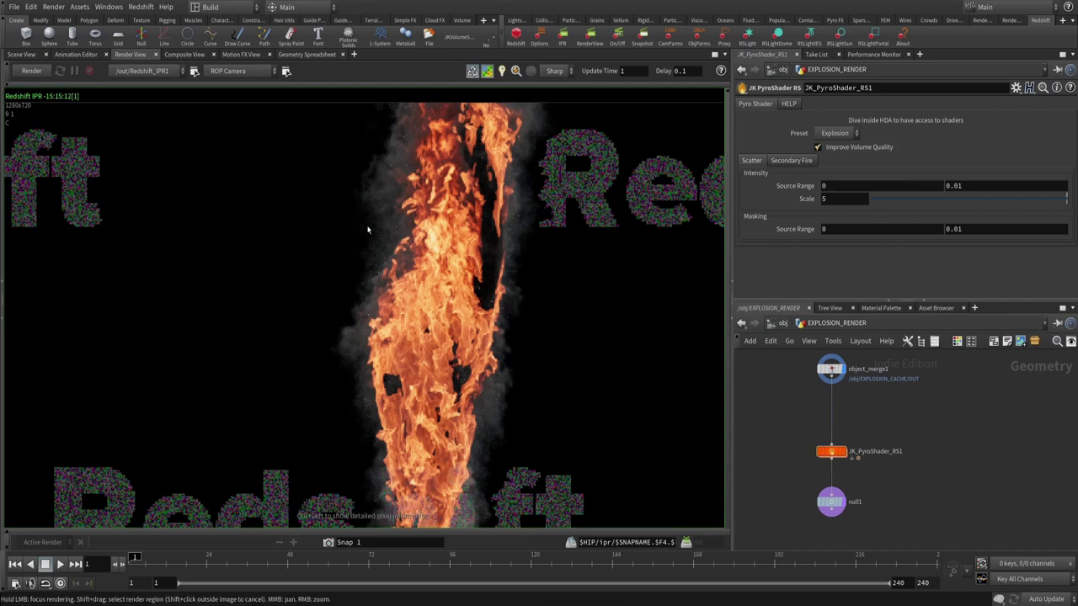
- Pick the /out/EXPLOSION_IPR output in the Render View and render the explosion
scroll(439, 253, "down", 2)
scroll(519, 272, "down", 3)
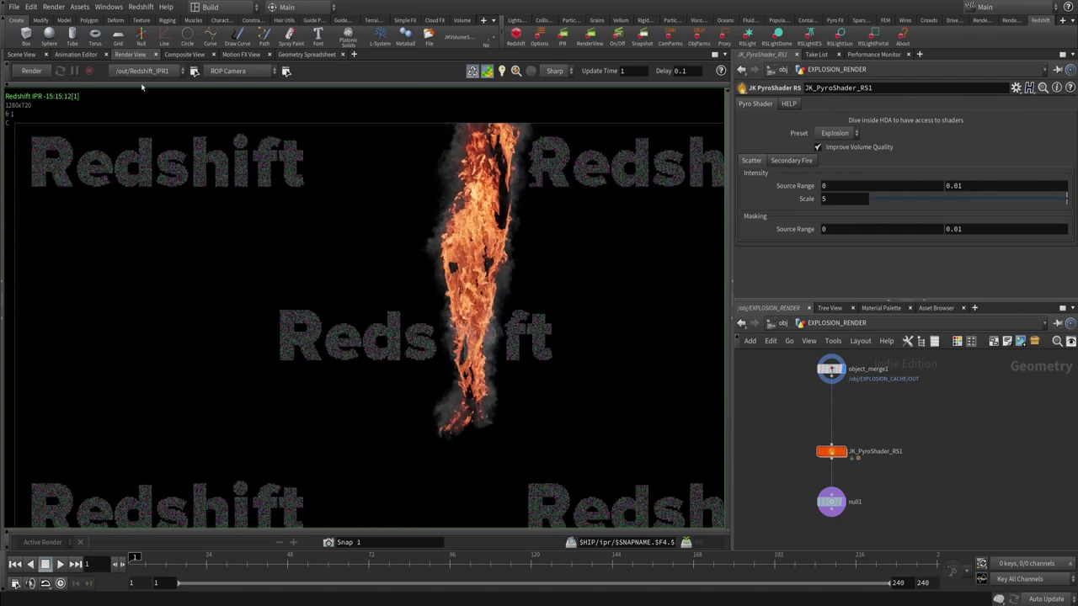
left_click(145, 72)
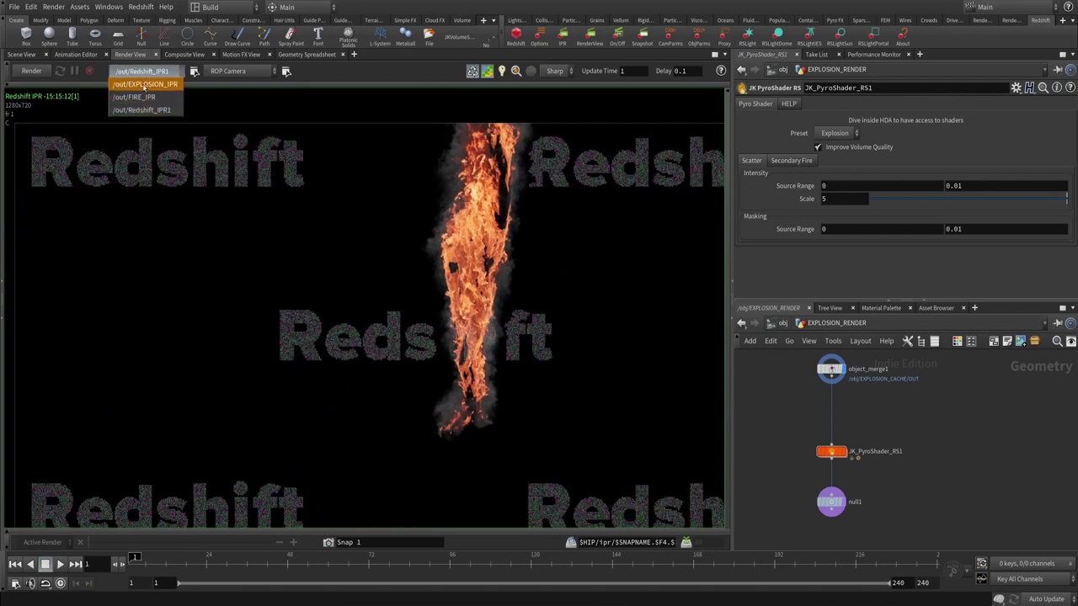
left_click(149, 85)
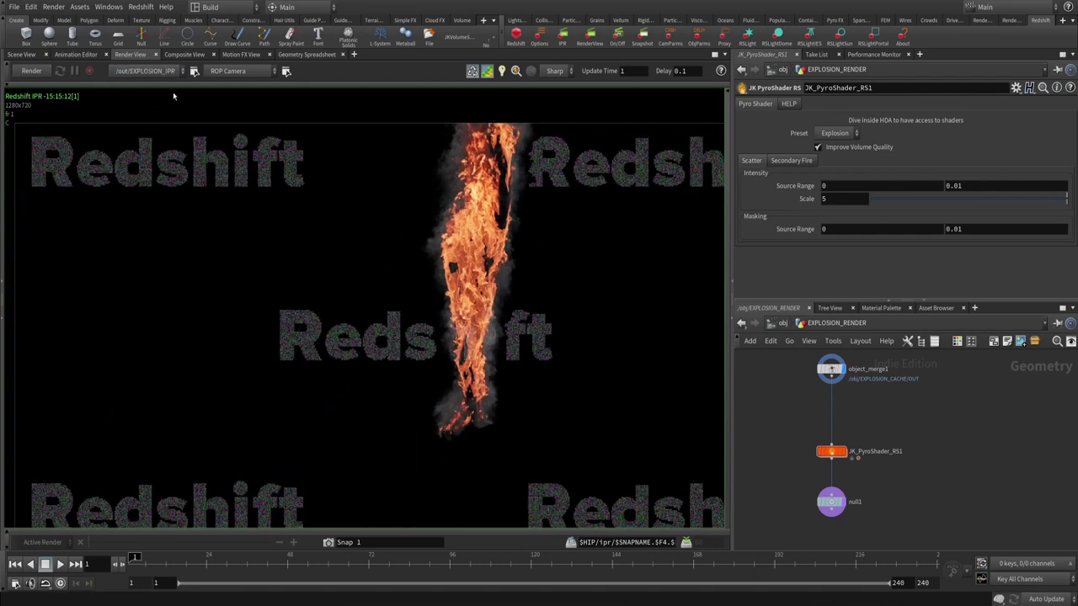
left_click(35, 73)
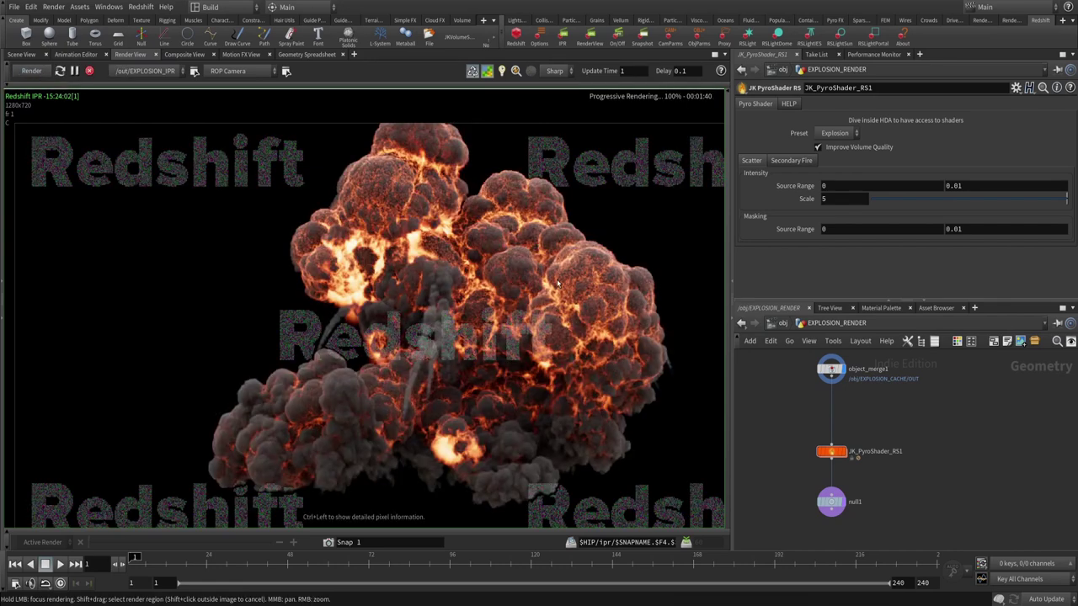
scroll(503, 368, "down", 1)
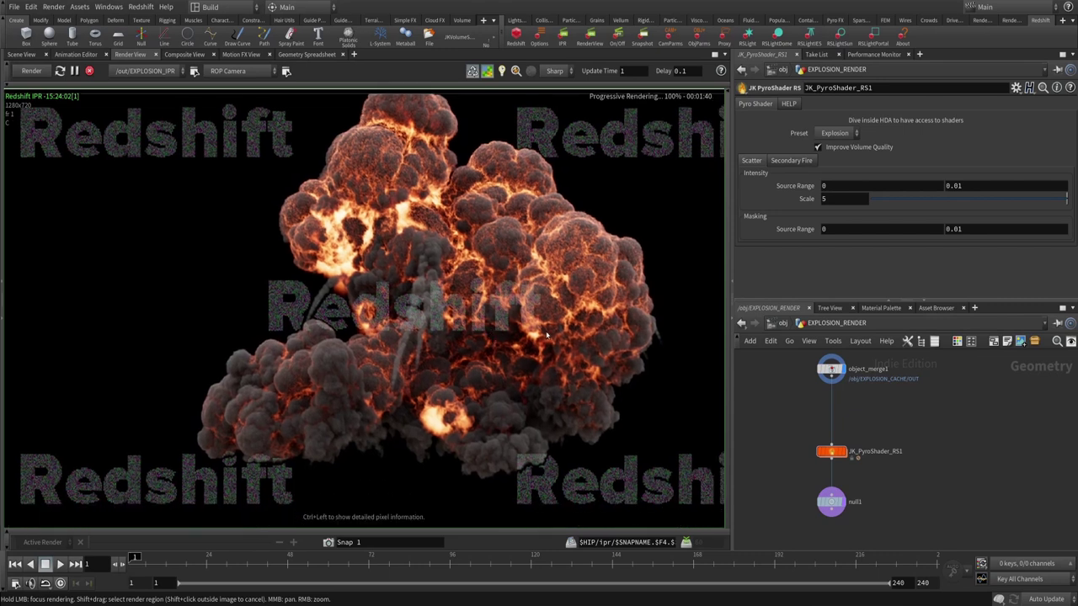
scroll(461, 253, "down", 1)
scroll(461, 253, "up", 1)
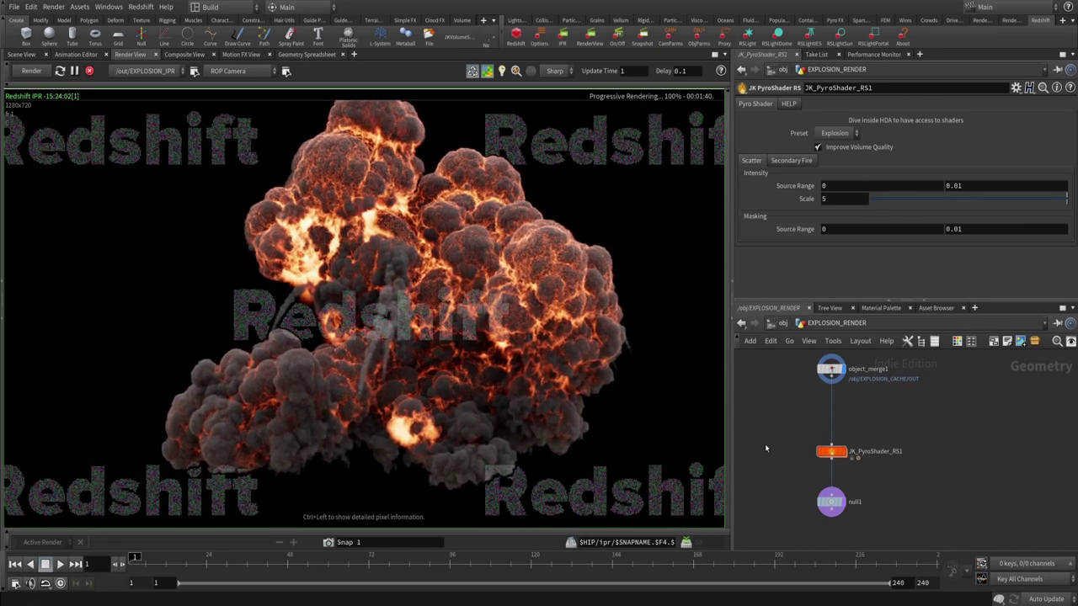
- Snapshot the explosion render, compare it with Snap 1, and re-render at scatter scale 1
left_click_drag(745, 412, 866, 468)
left_click(329, 542)
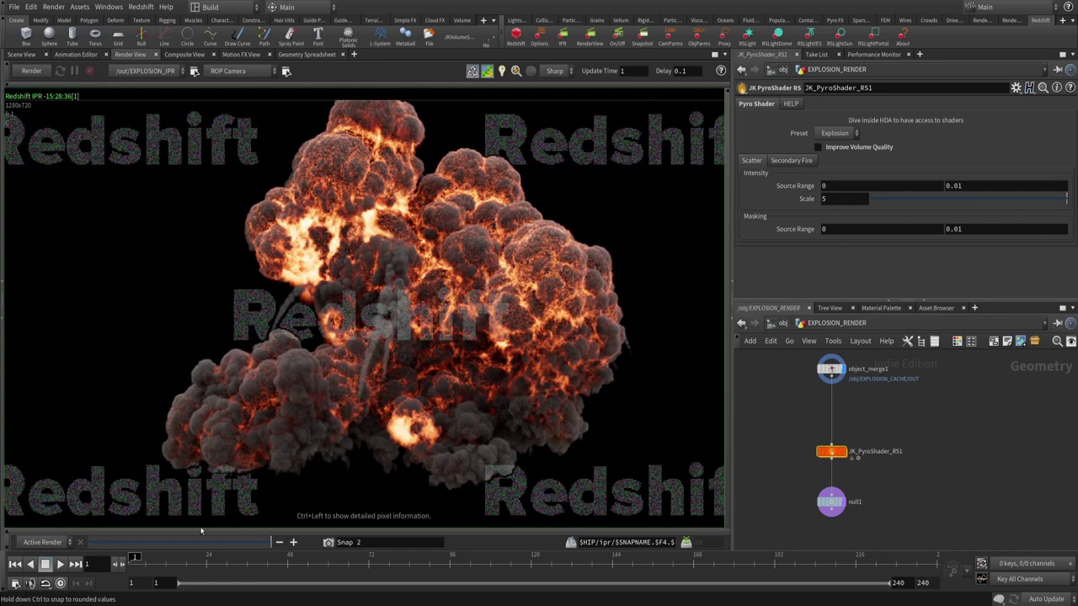
scroll(481, 211, "up", 3)
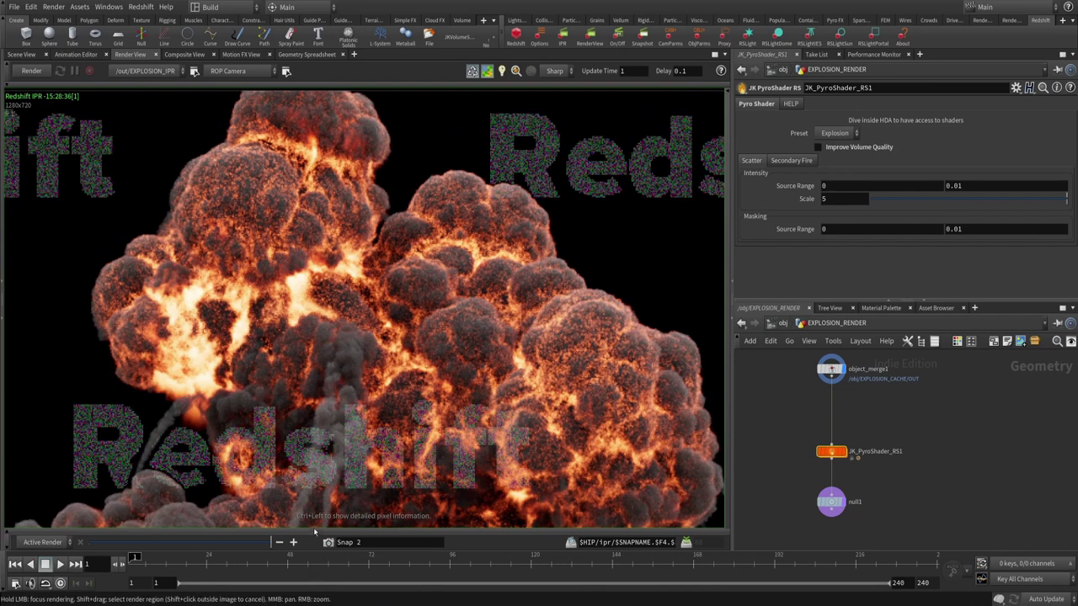
left_click_drag(271, 542, 89, 541)
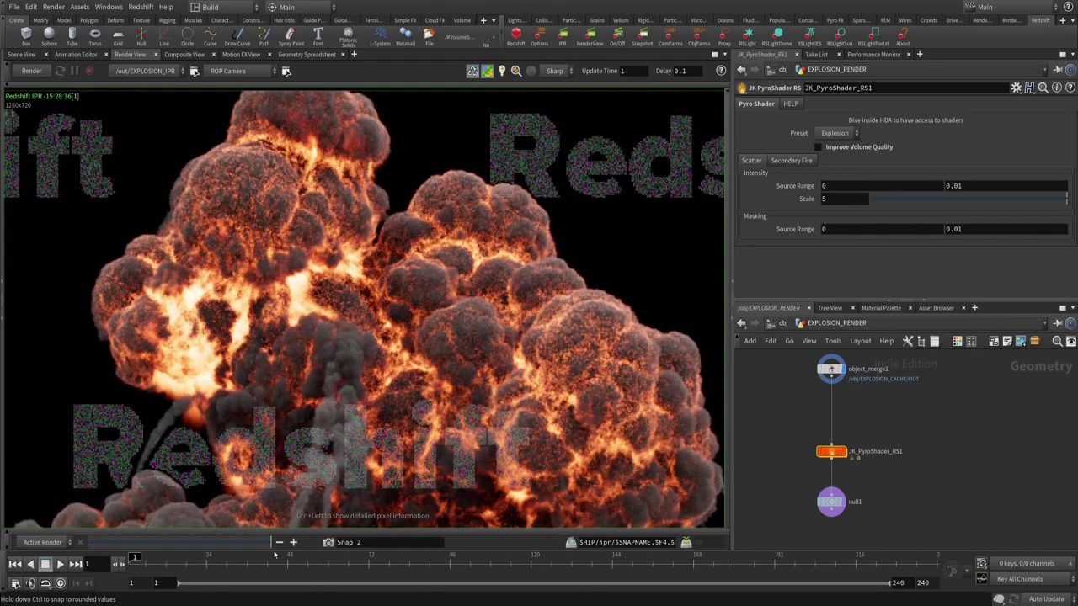
left_click_drag(112, 544, 271, 542)
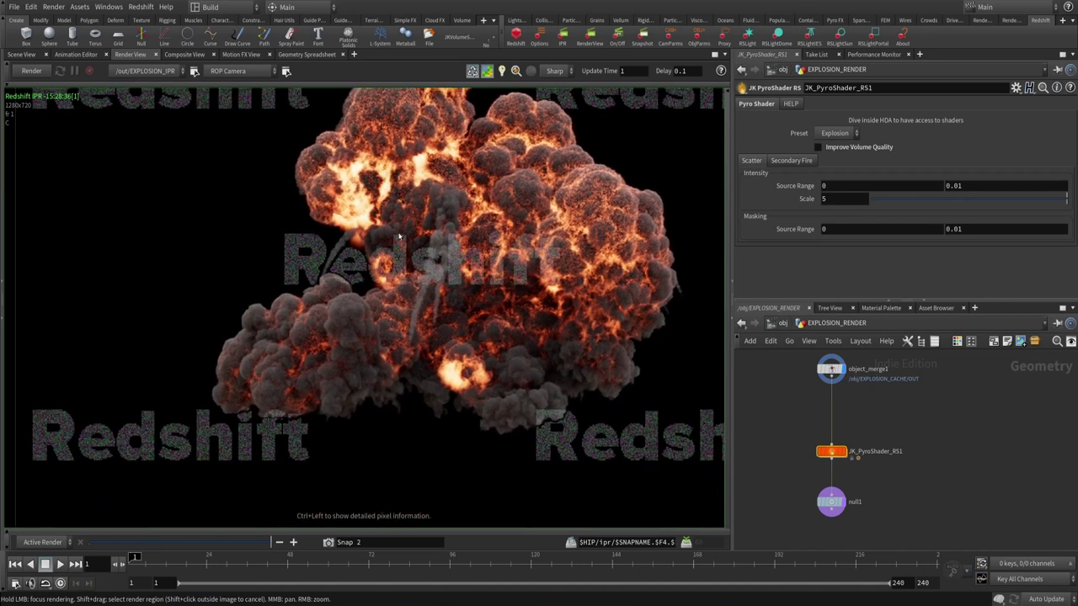
left_click(32, 71)
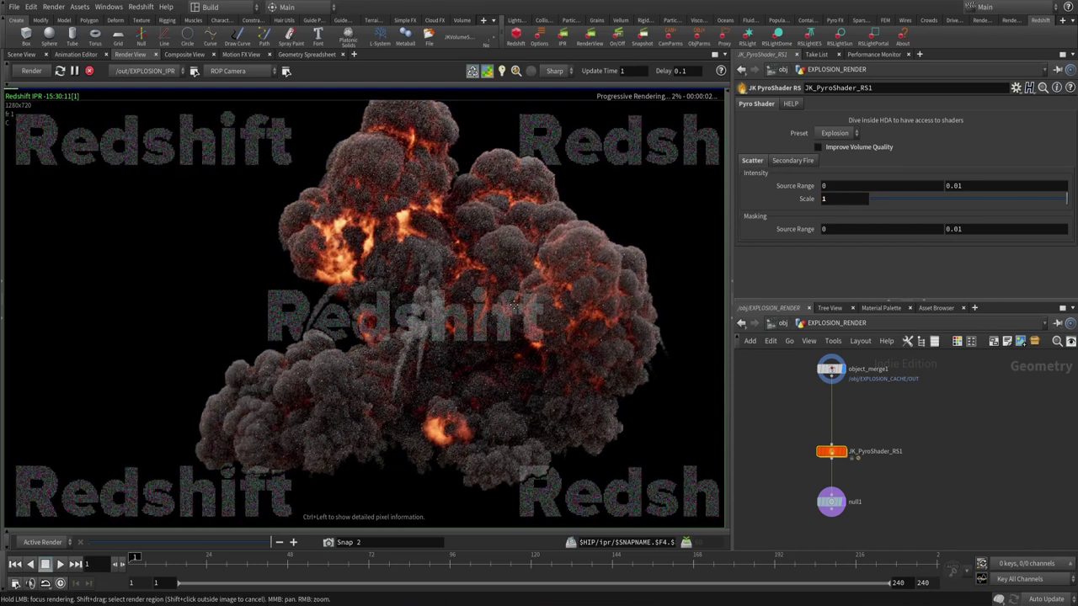
- Set Scatter Intensity Scale to 5 and Masking Source Range max to .1, then zoom into the explosion
type("5")
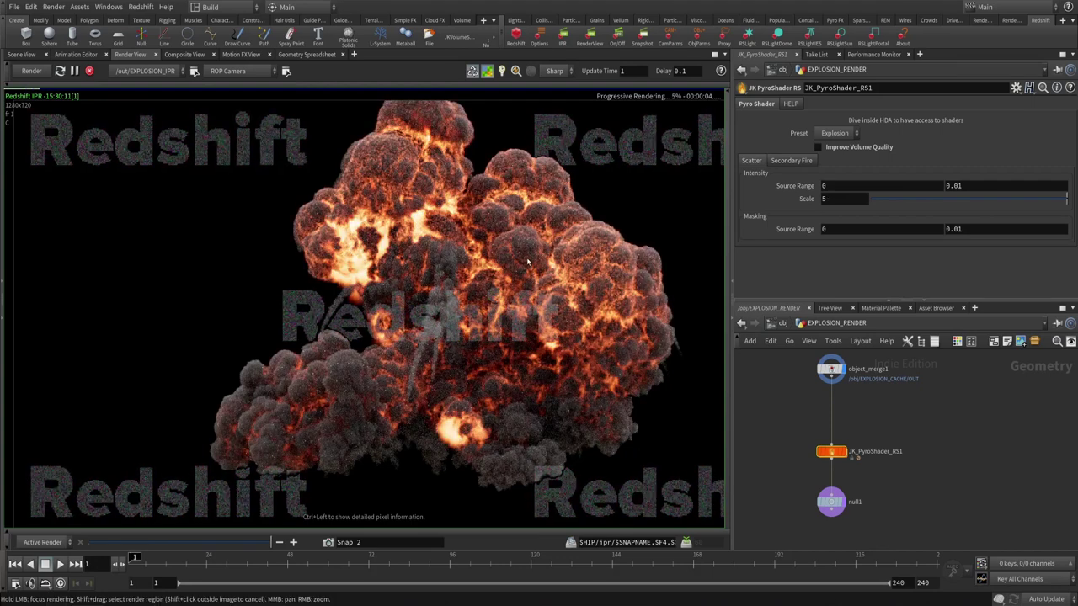
double_click(969, 229)
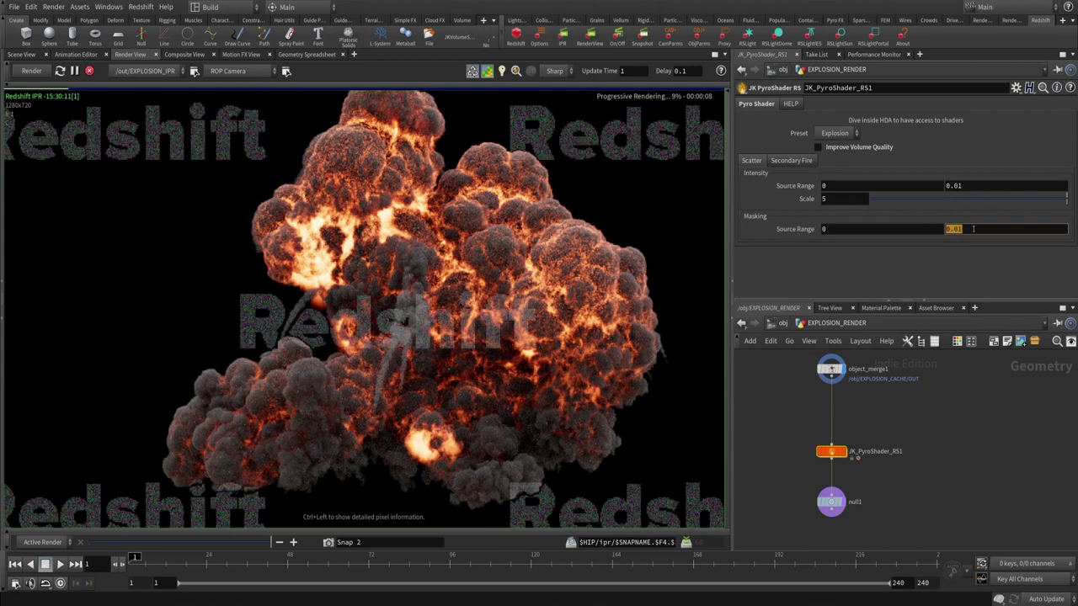
type(".1")
key("Return")
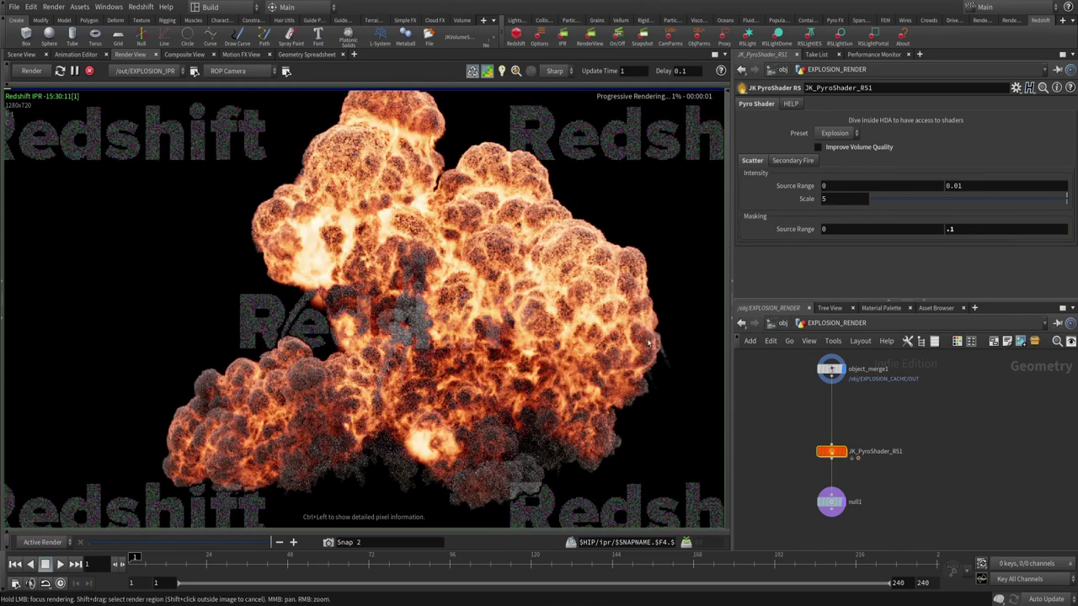
scroll(498, 343, "up", 2)
middle_click_drag(498, 342, 421, 340)
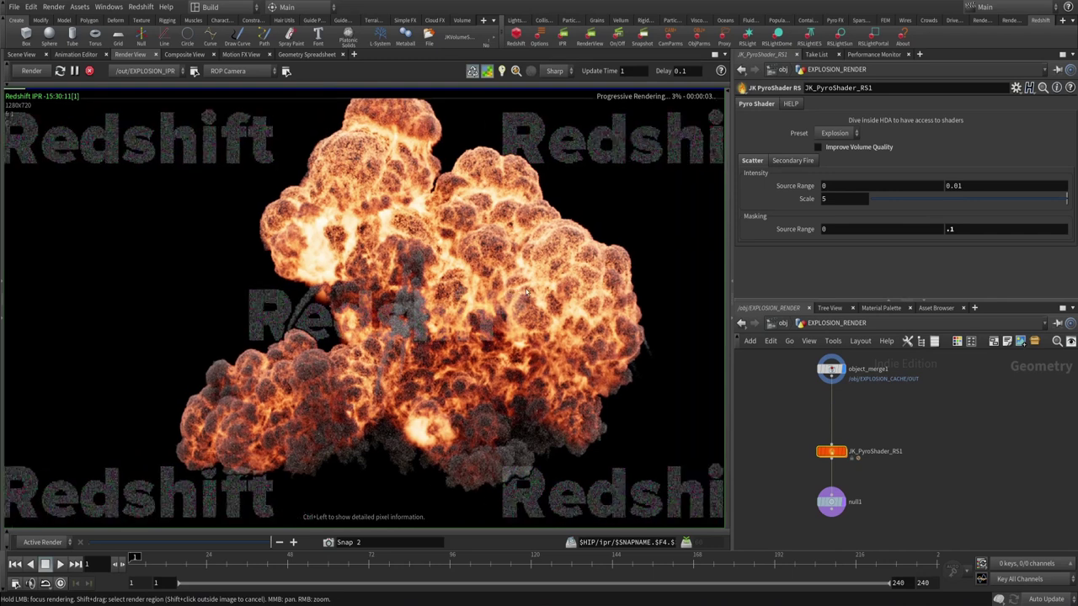
right_click_drag(373, 379, 486, 312)
middle_click_drag(509, 366, 539, 396)
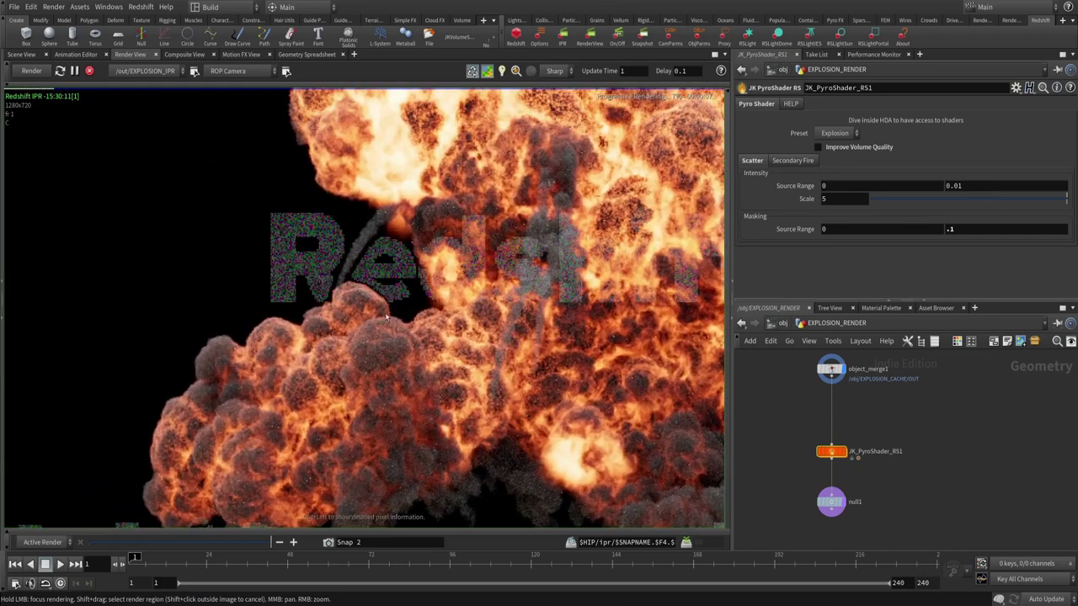
scroll(539, 396, "up", 1)
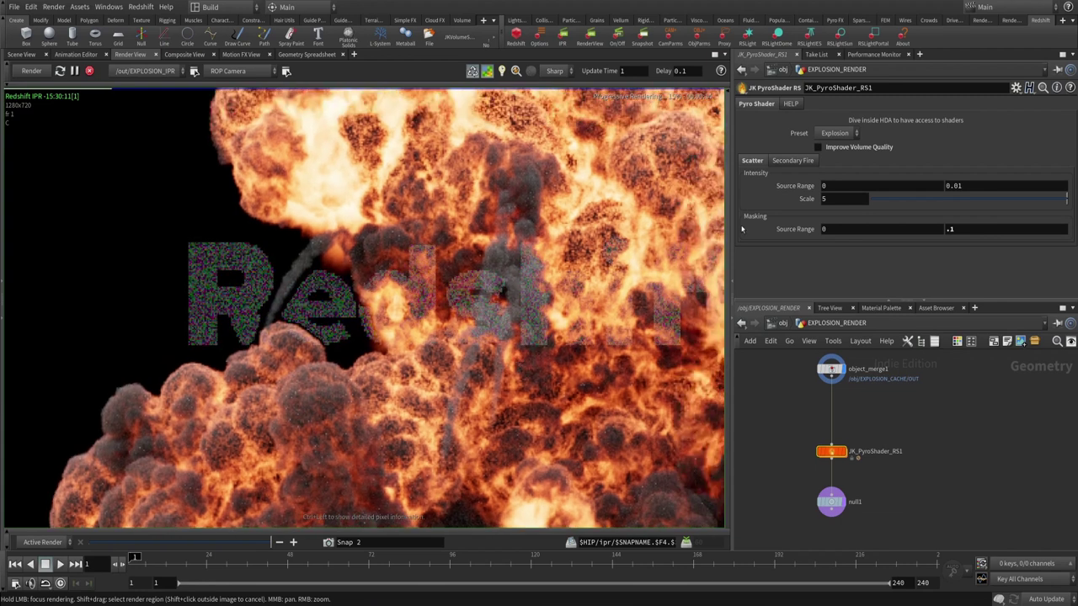
- Enable Secondary Fire on JK_PyroShader_RS1 with a scale of 5
left_click(794, 160)
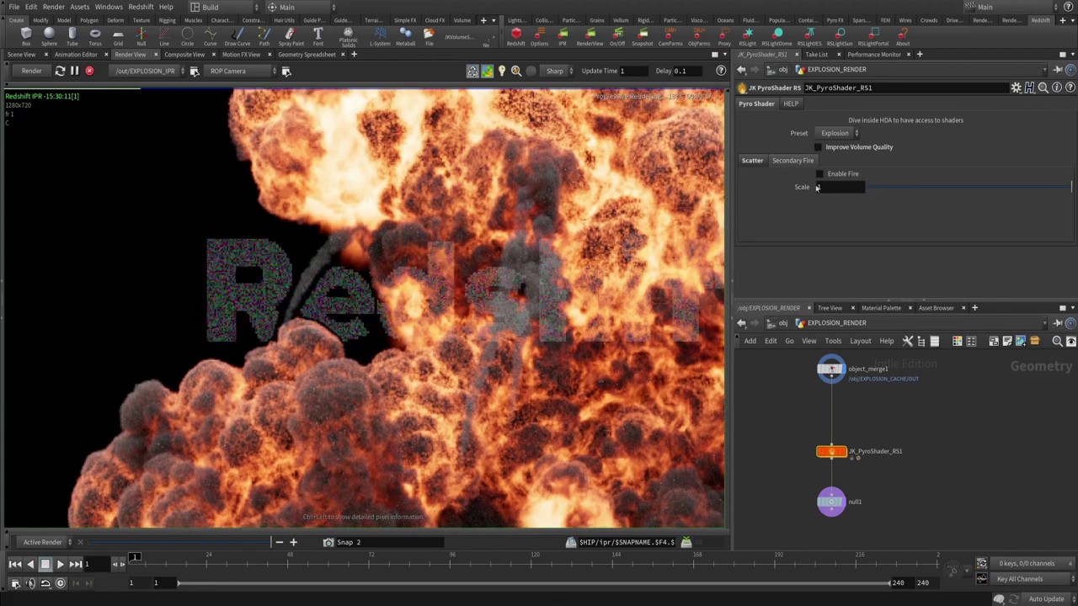
left_click(751, 160)
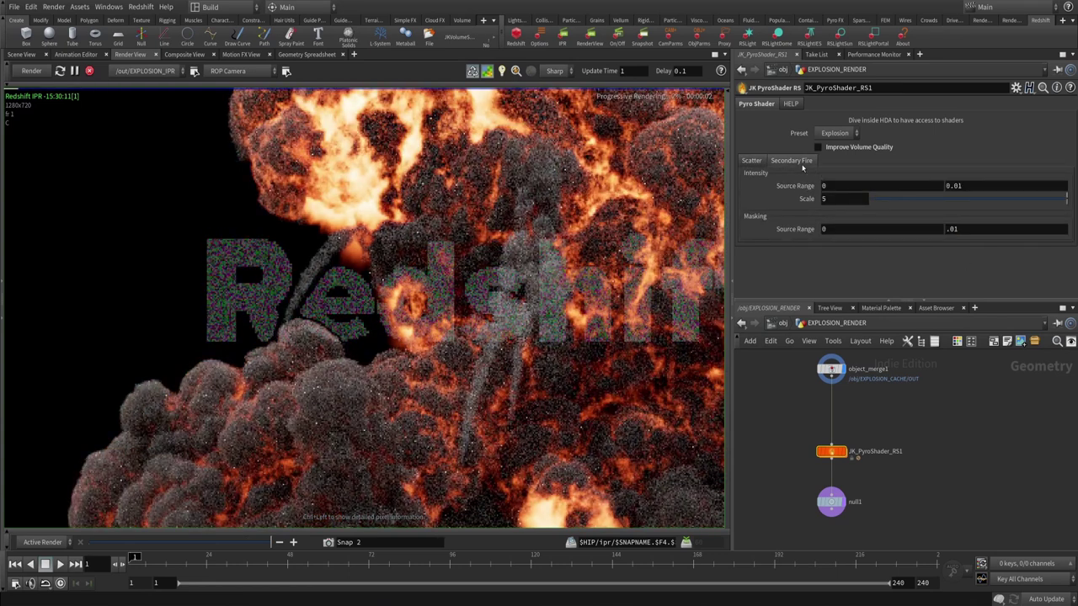
left_click(791, 160)
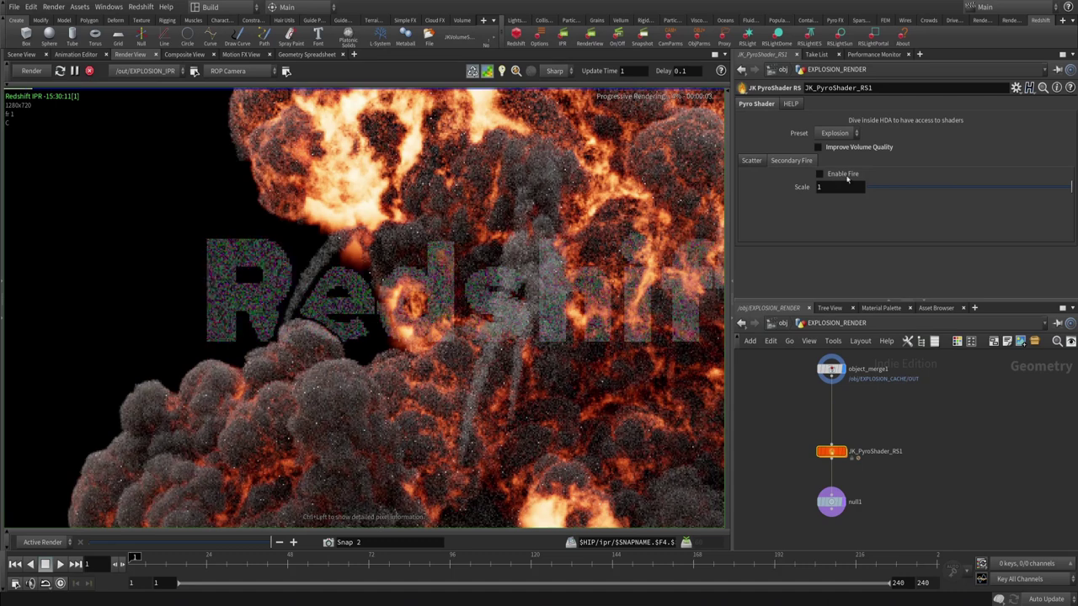
left_click(836, 174)
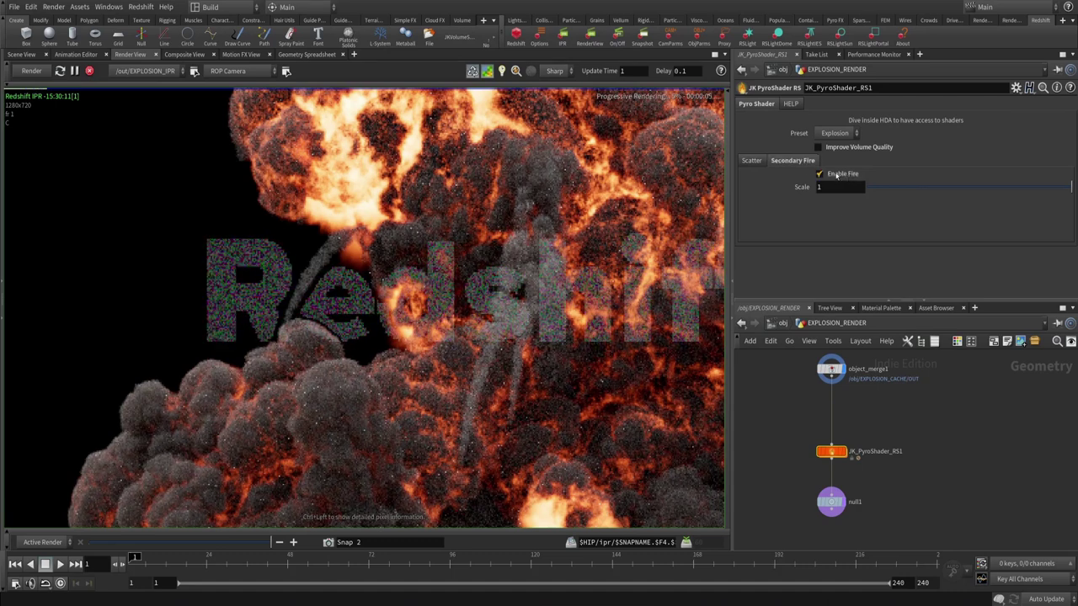
double_click(834, 188)
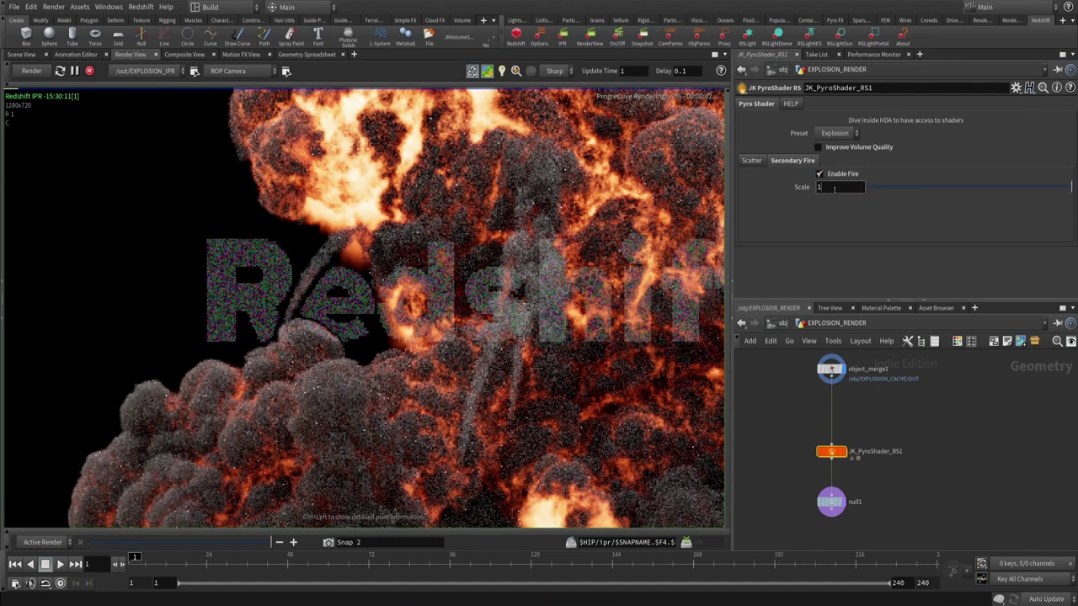
type("5")
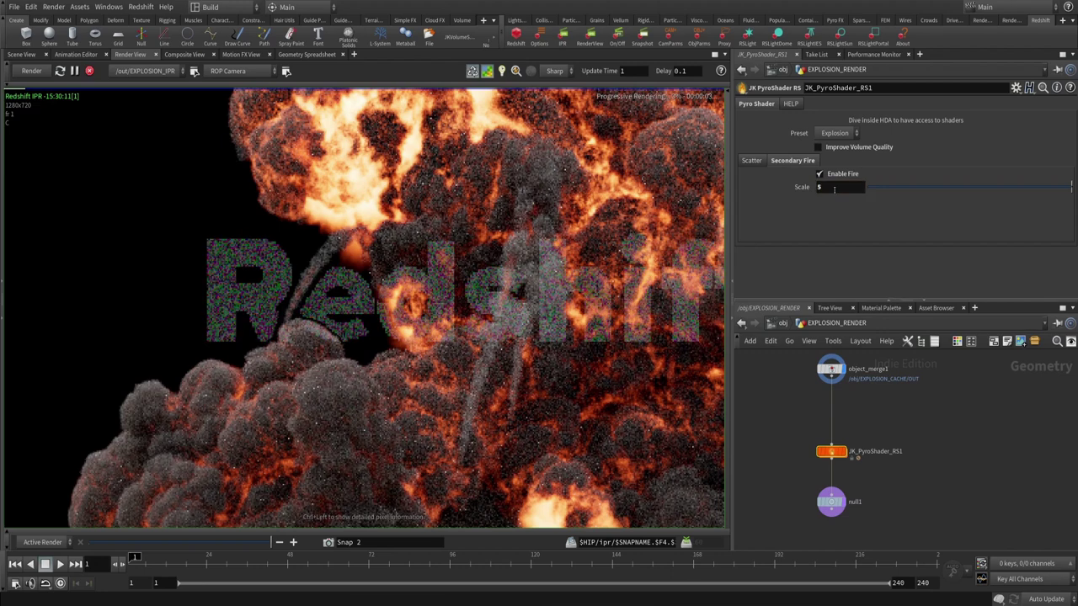
scroll(323, 235, "up", 5)
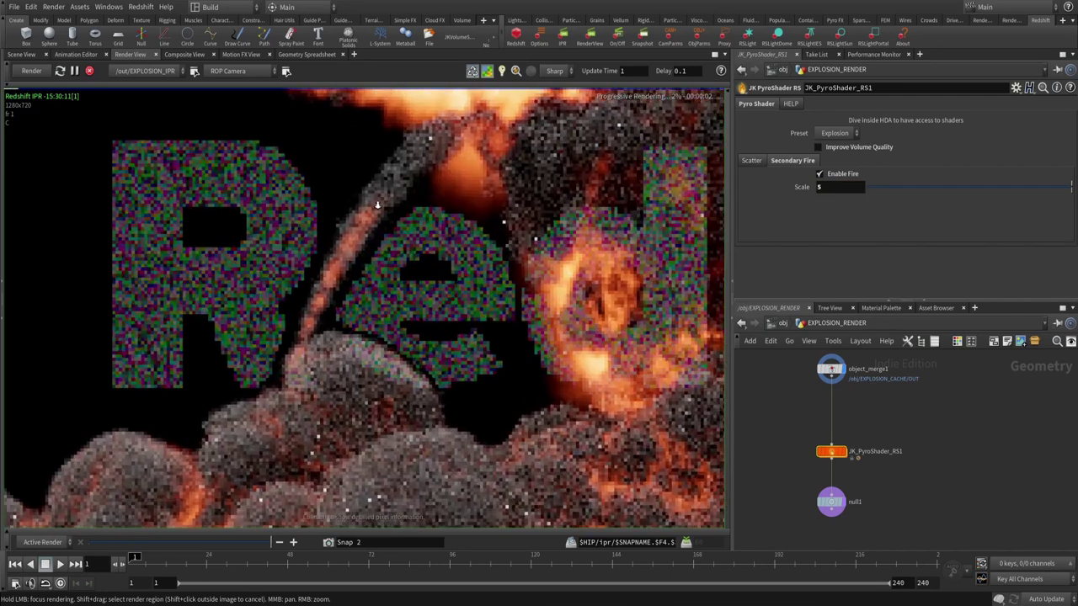
scroll(323, 235, "down", 5)
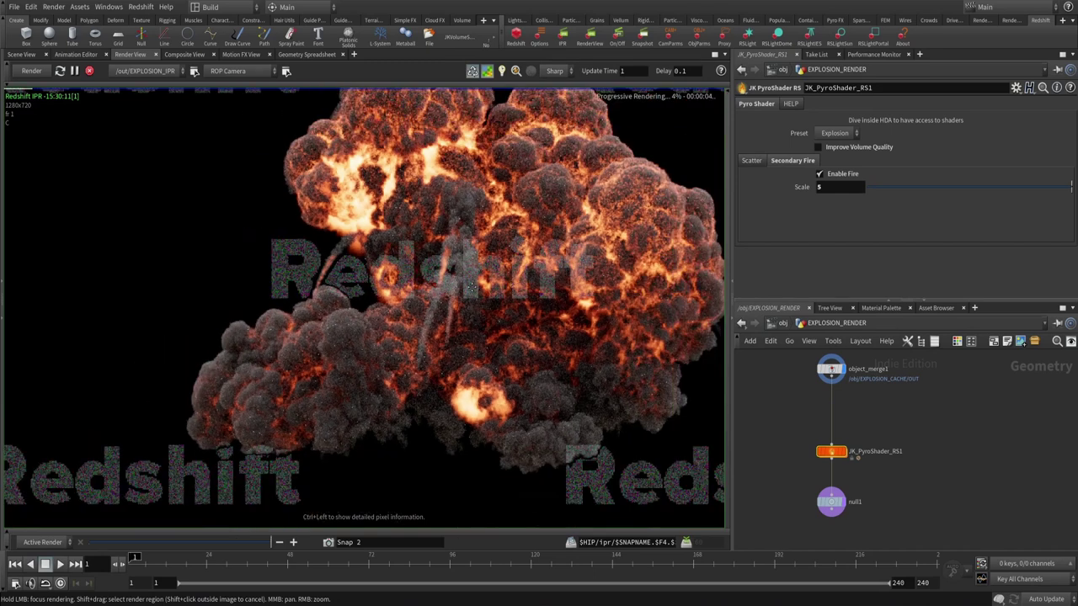
scroll(482, 274, "up", 3)
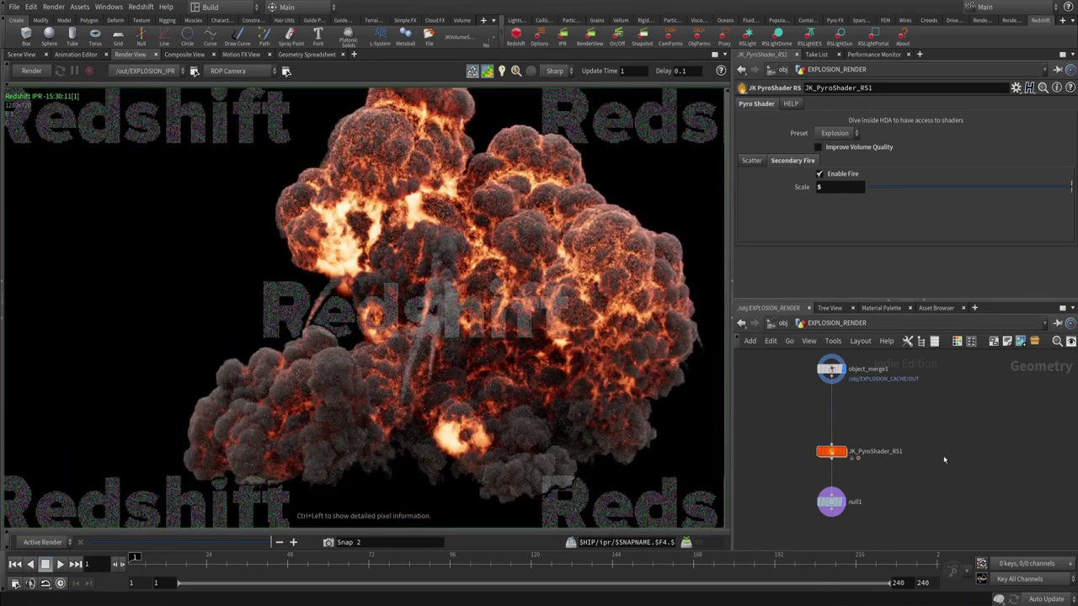
left_click_drag(824, 466, 823, 467)
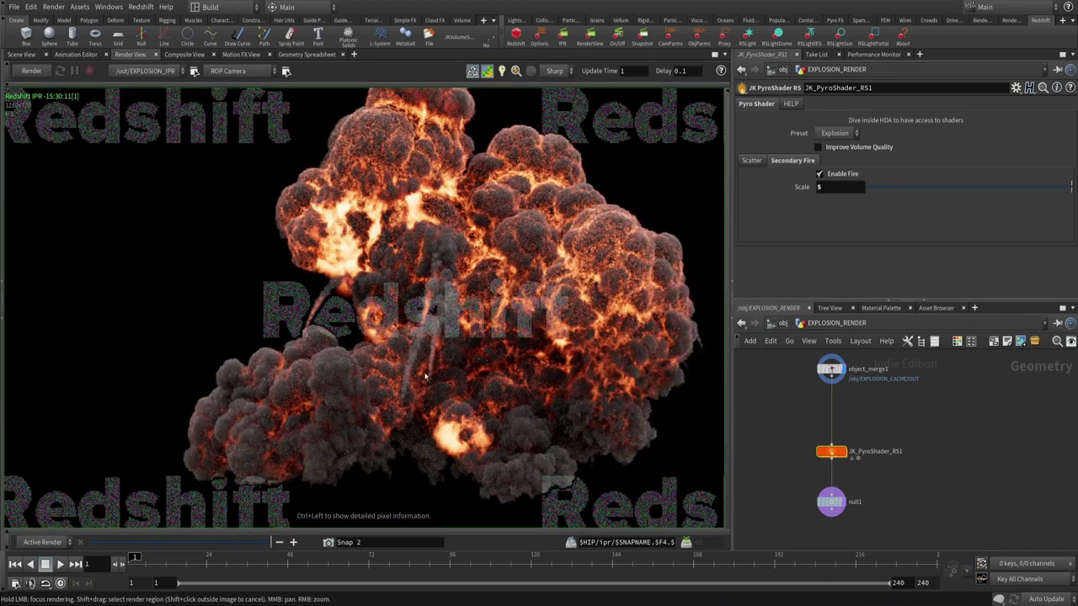
scroll(317, 328, "up", 3)
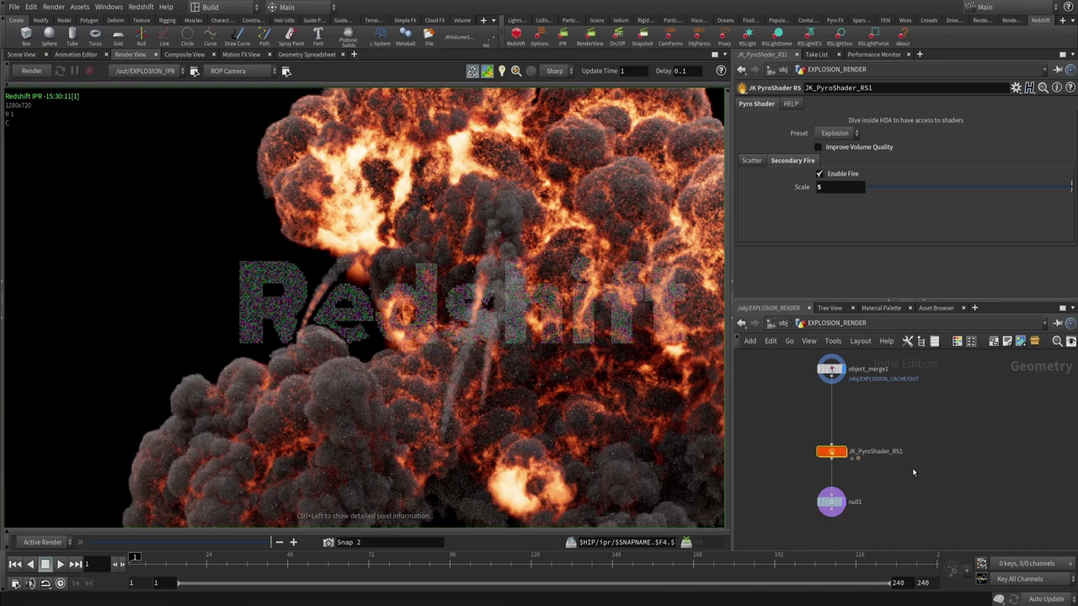
- Dive into JK_PyroShader_RS1 and the Explosion shader to review its RS Volume Basic settings
key("i")
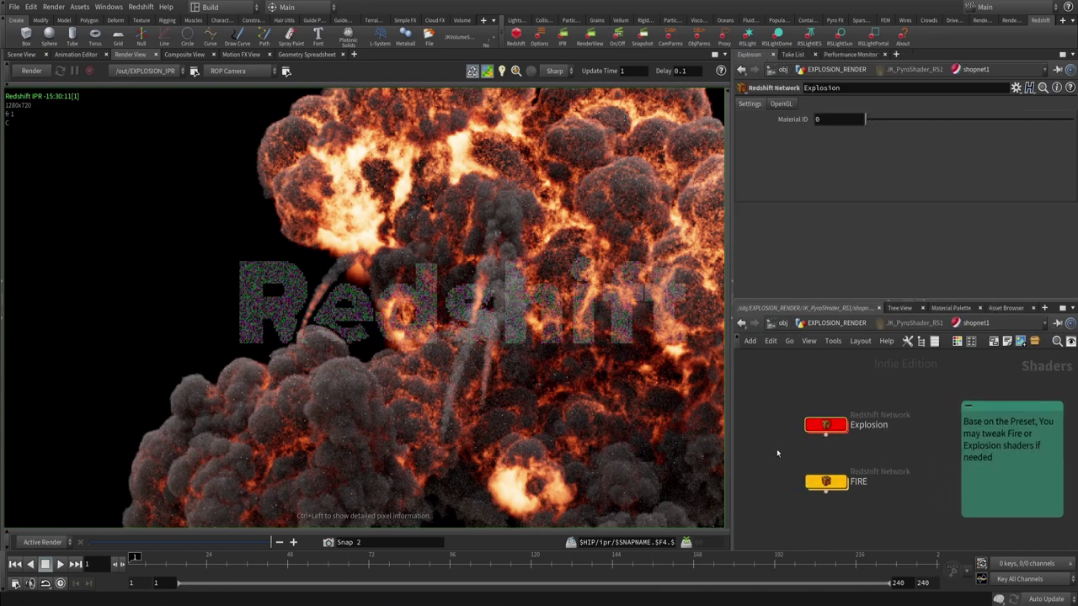
key("i")
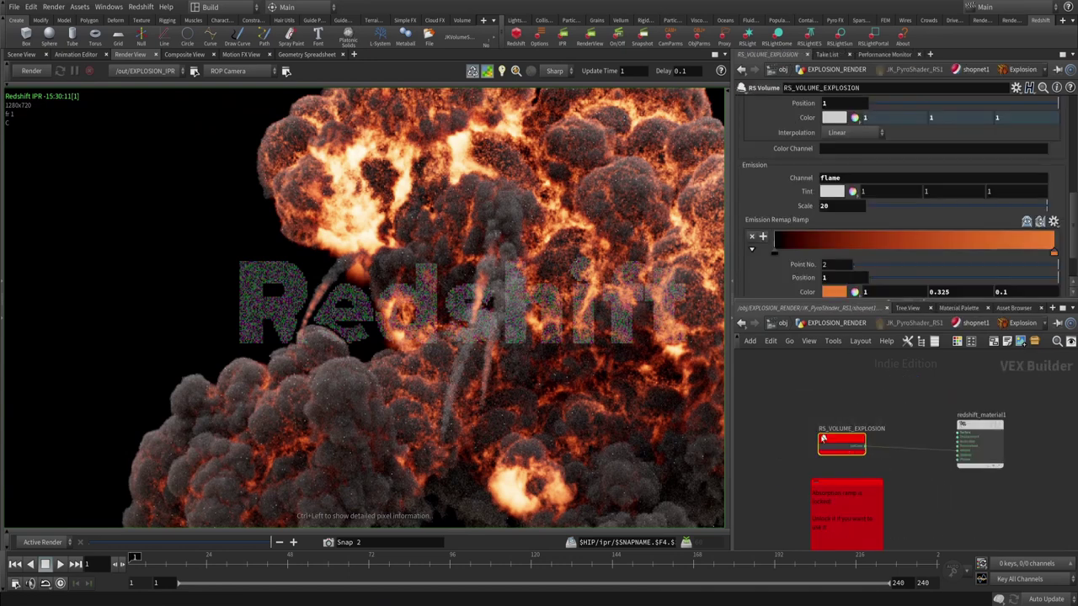
scroll(831, 179, "down", 3)
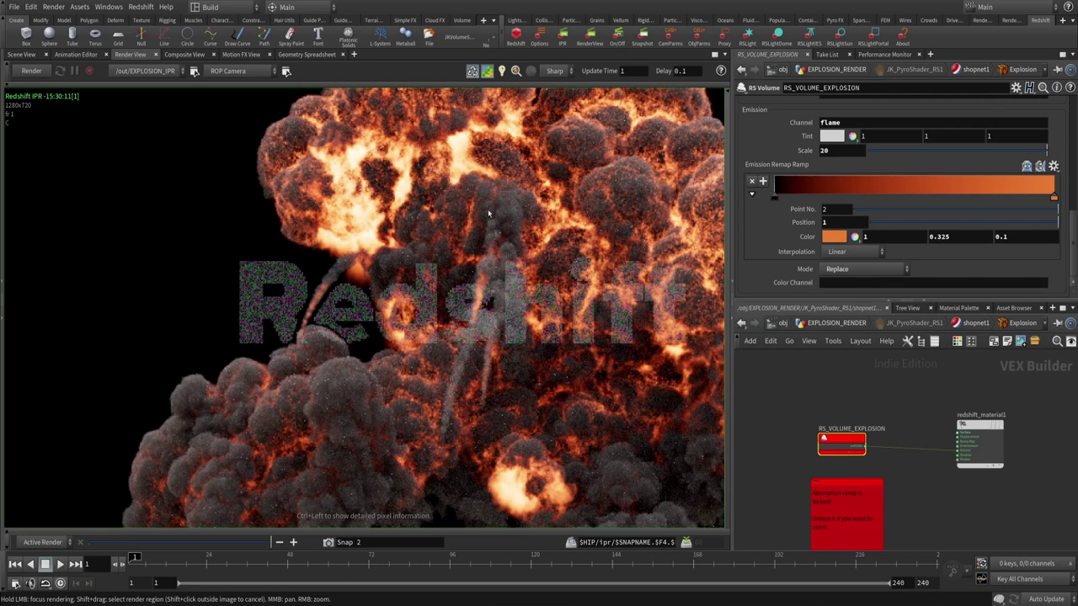
middle_click_drag(489, 214, 465, 269)
scroll(849, 208, "down", 8)
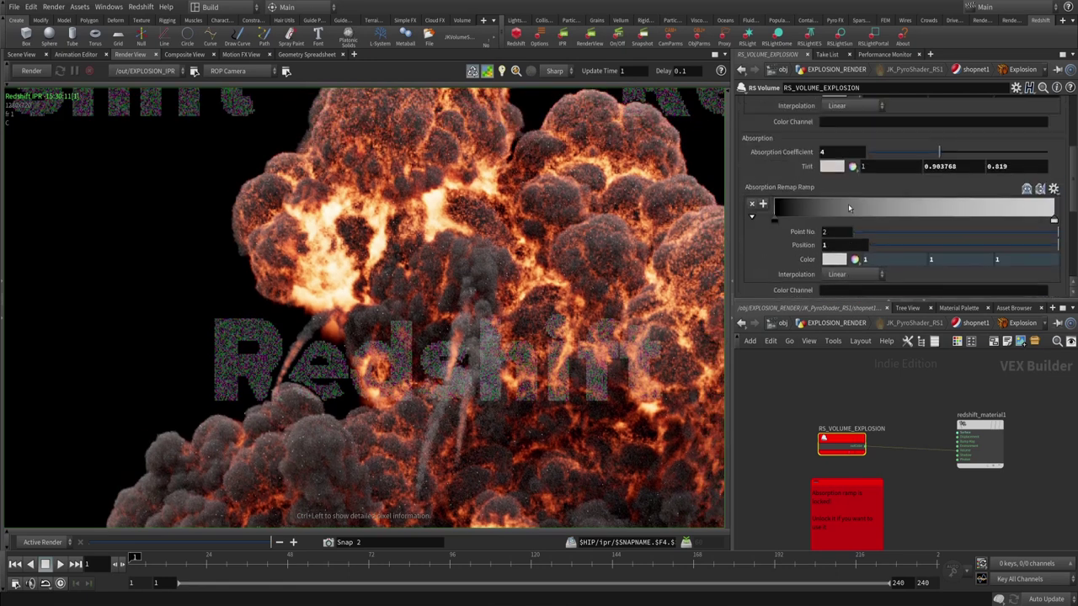
scroll(849, 208, "up", 8)
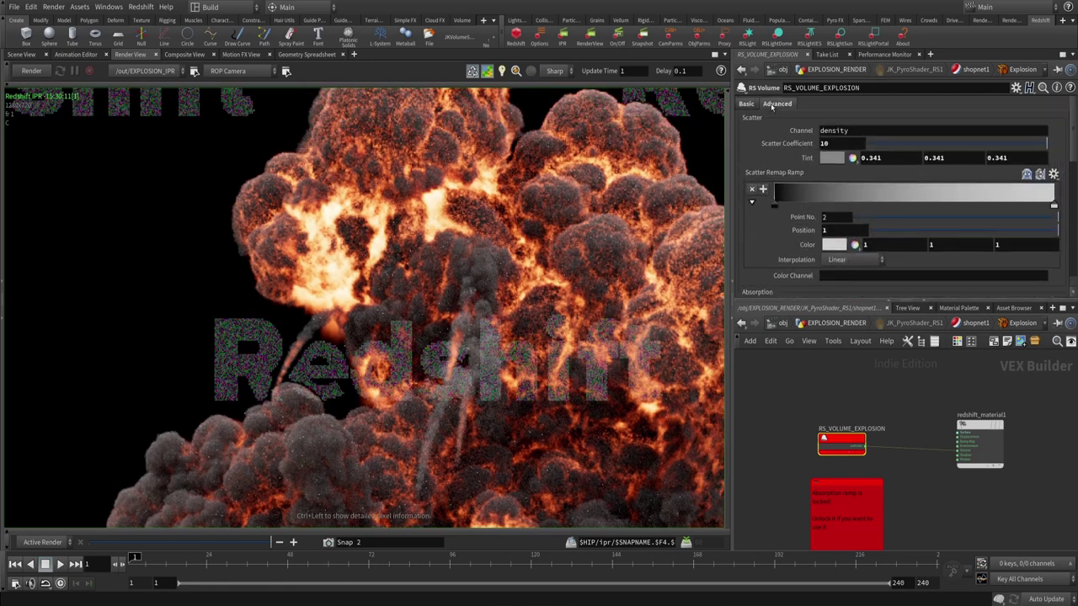
- Review the Advanced volume shader settings, then return up to /obj
left_click(776, 103)
scroll(849, 185, "down", 5)
middle_click_drag(783, 421, 811, 359)
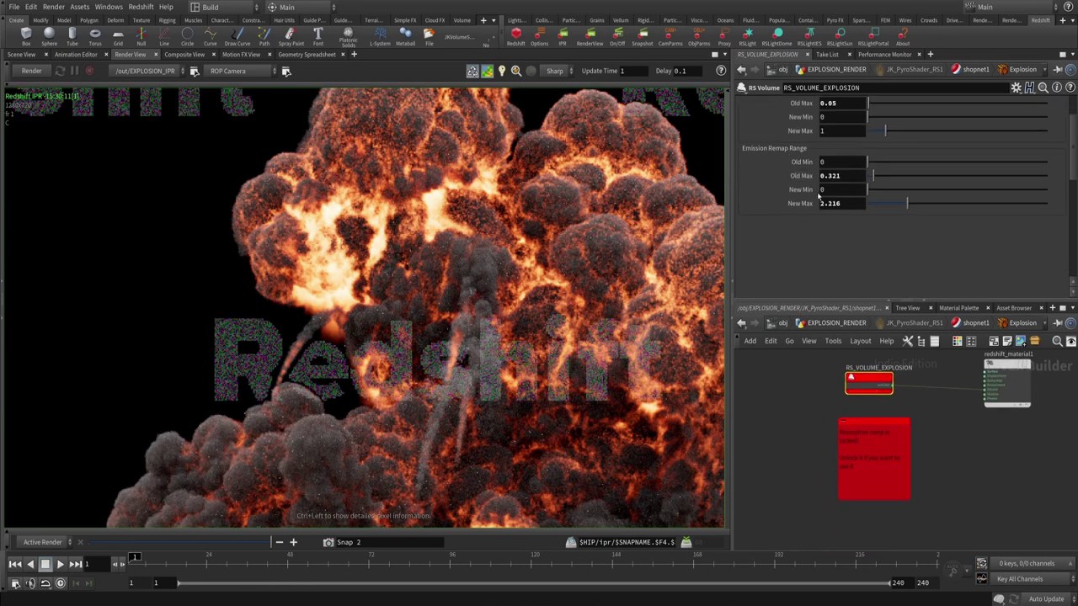
scroll(792, 200, "up", 2)
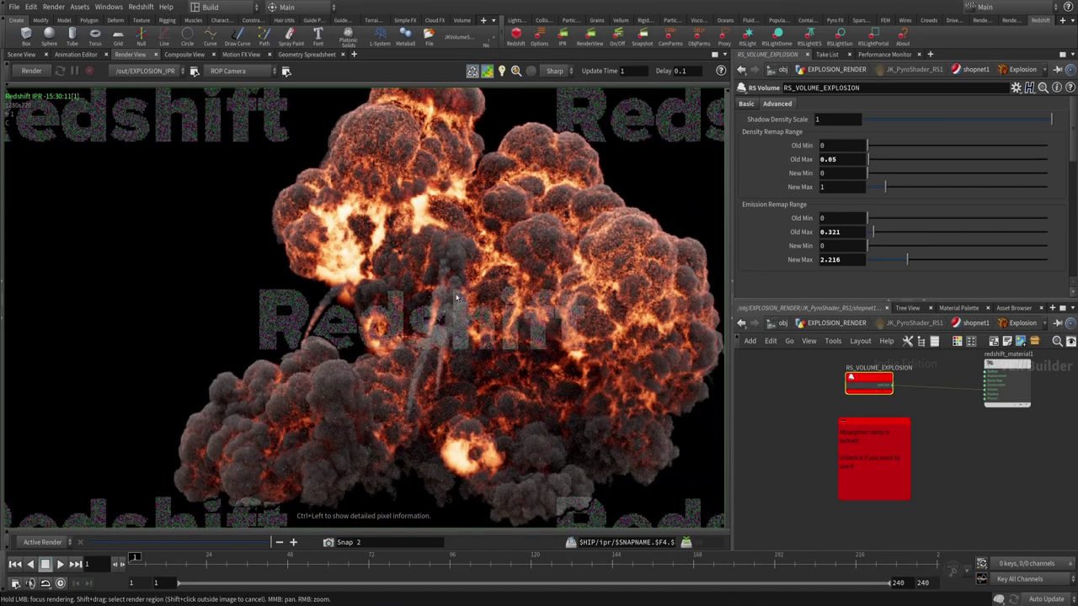
middle_click_drag(774, 418, 783, 428)
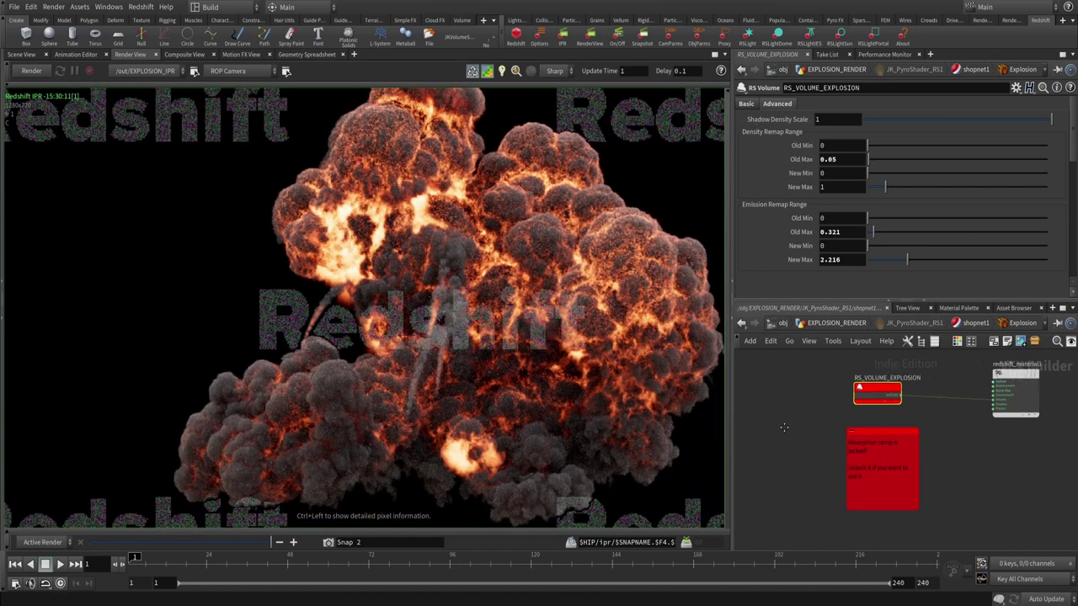
key("u")
key("u")
key("u")
key("u")
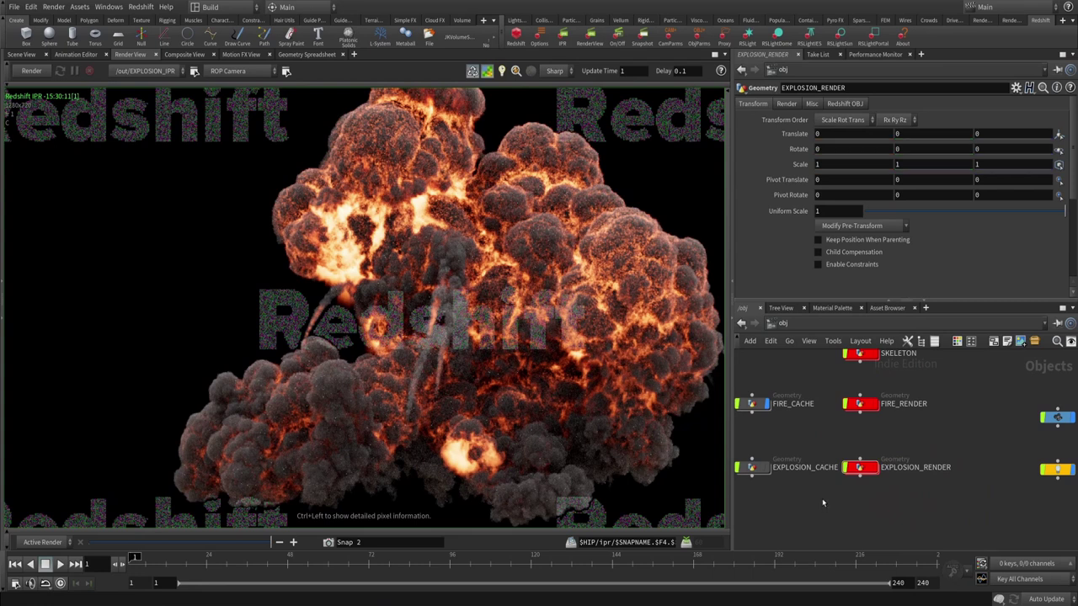
- Switch the live render to the /out/Redshift_IPR1 output so the fire renders
middle_click_drag(823, 503, 850, 511)
key("h")
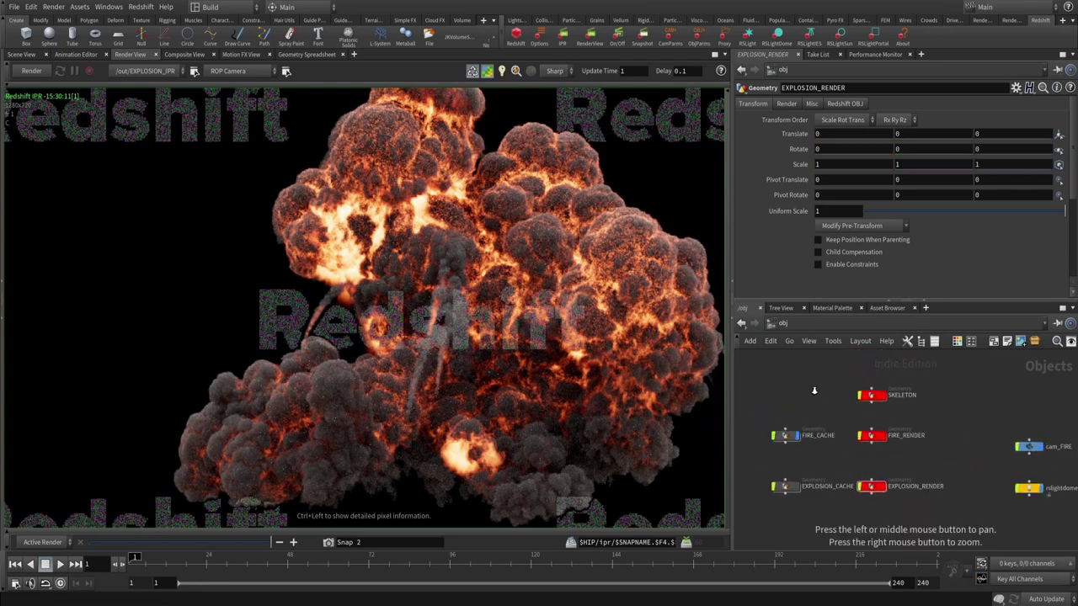
scroll(832, 409, "up", 1)
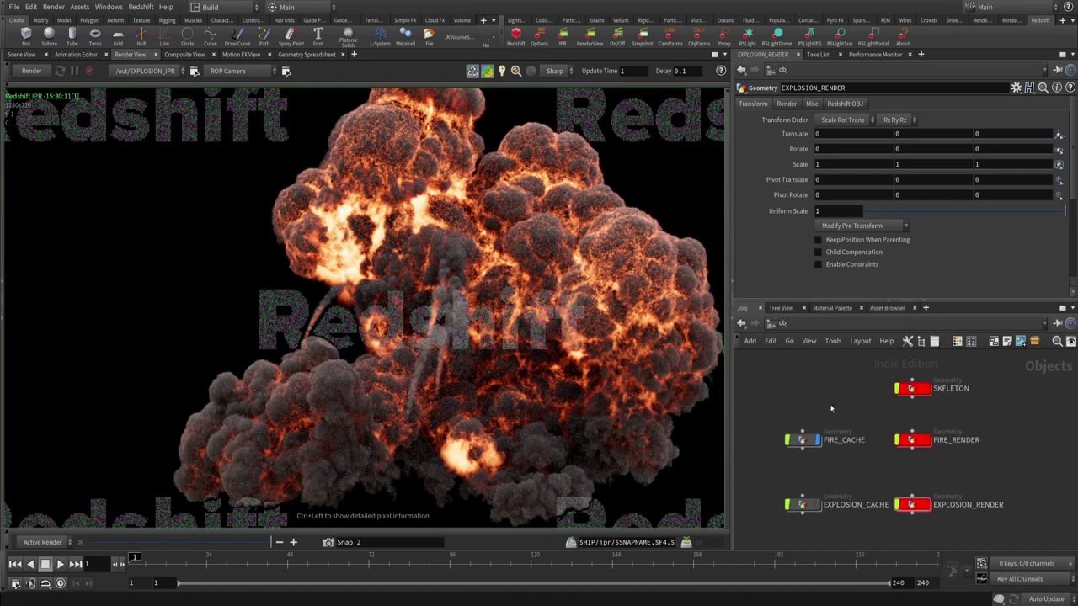
left_click(172, 73)
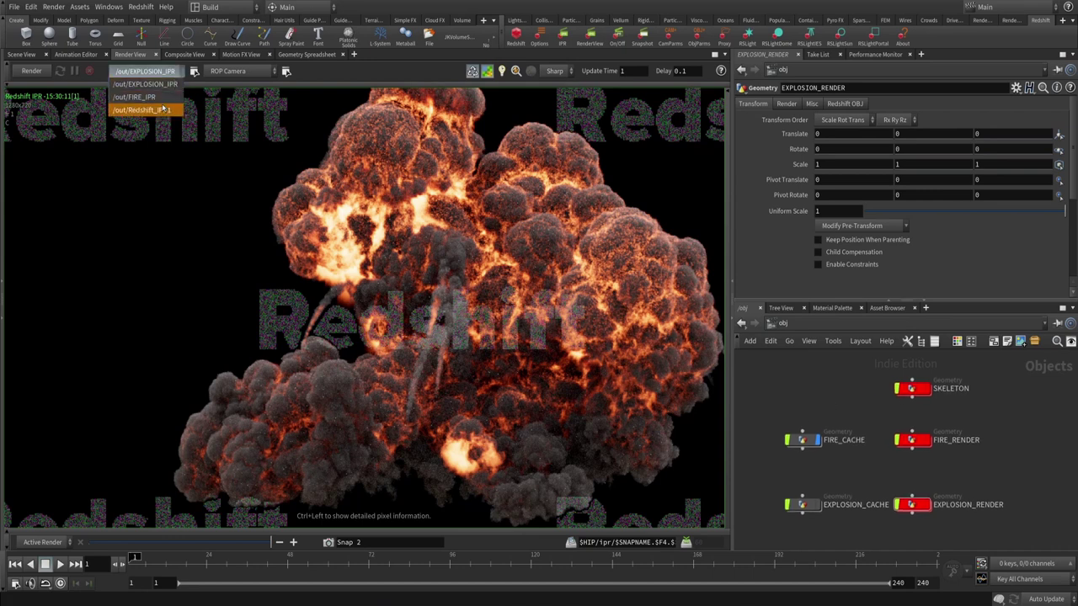
left_click(162, 109)
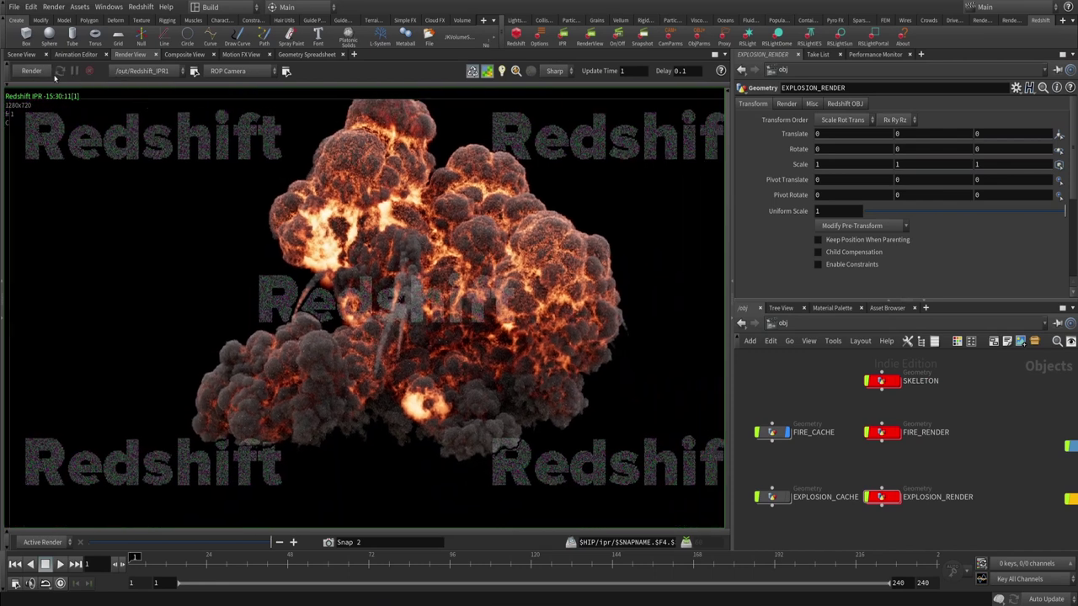
left_click(144, 71)
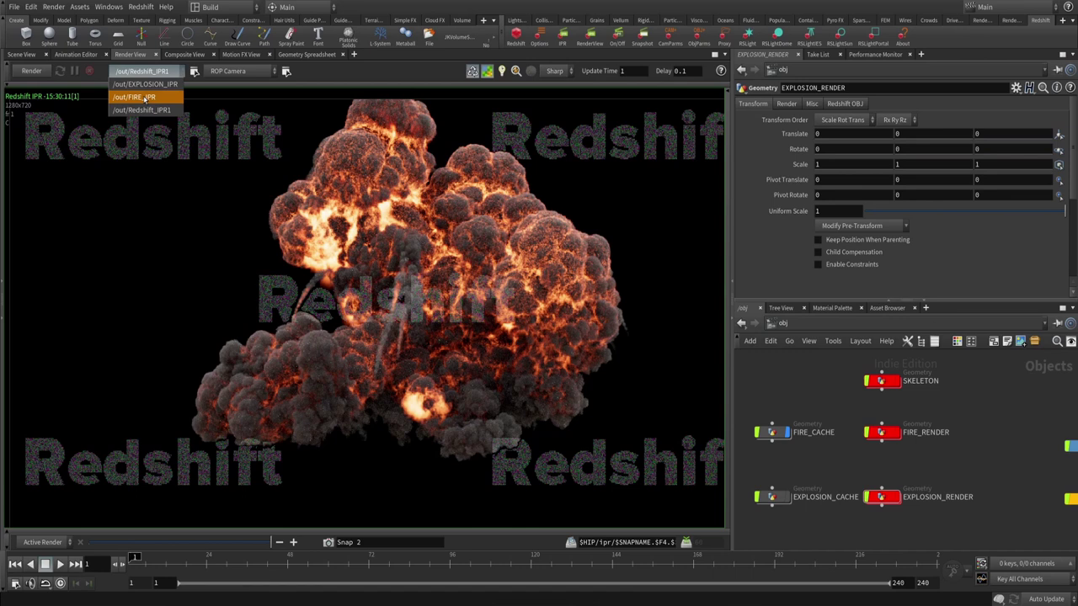
left_click(145, 99)
left_click(131, 73)
left_click(144, 111)
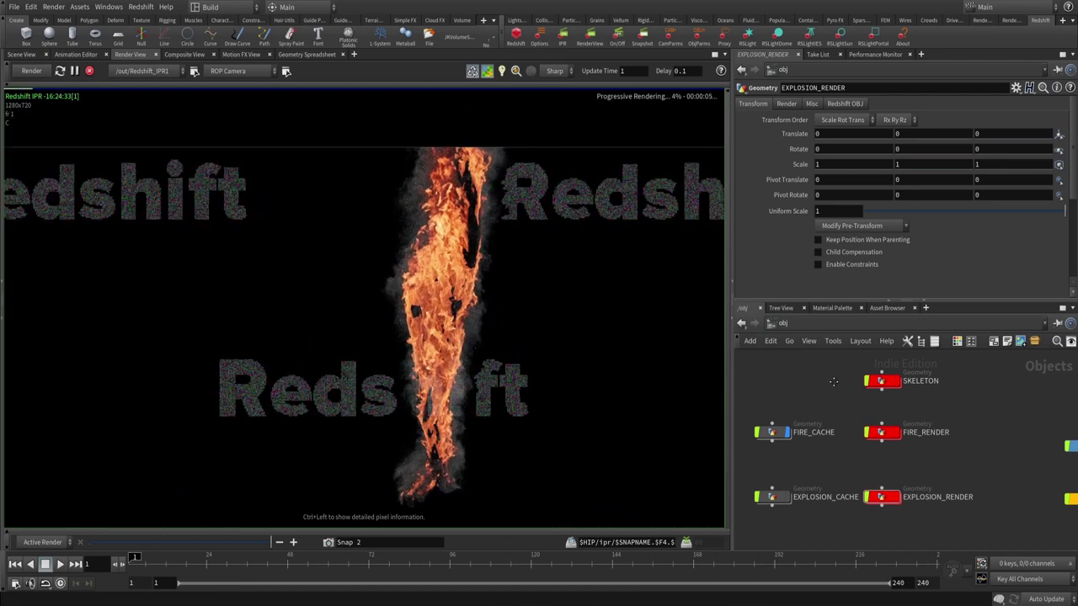
- Select FIRE_RENDER, dive inside it and bring object_merge1 into view
middle_click_drag(834, 382, 851, 368)
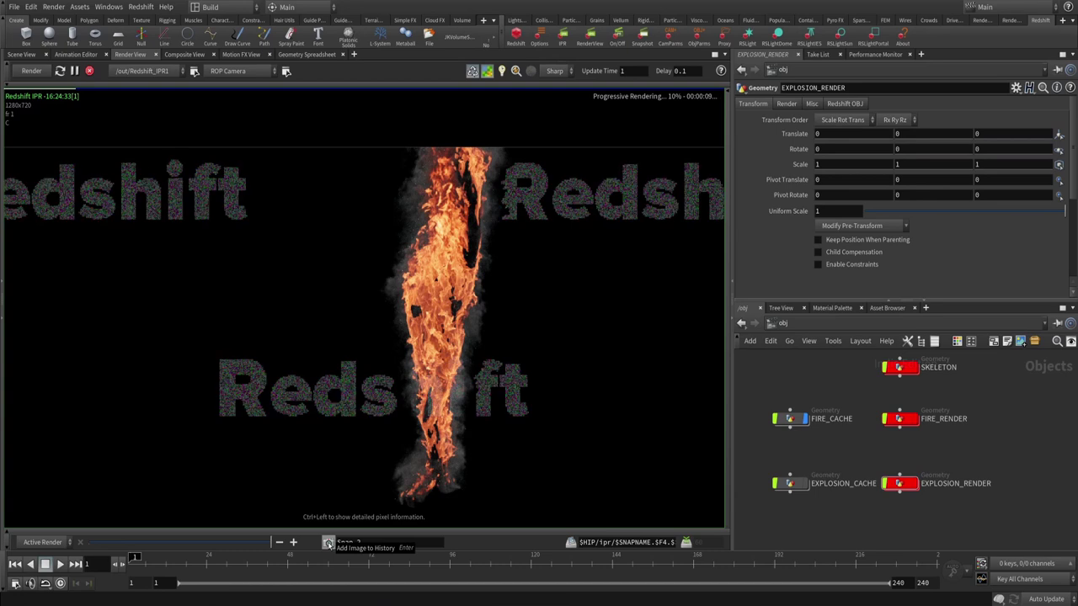
middle_click_drag(926, 396, 925, 411)
left_click_drag(865, 408, 952, 449)
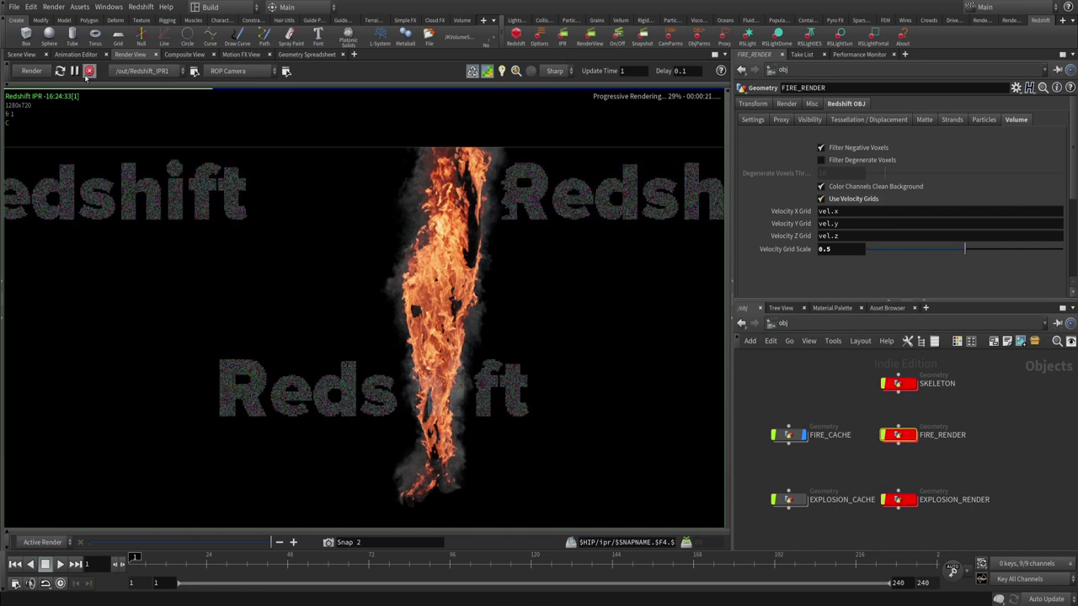
middle_click_drag(872, 414, 846, 403)
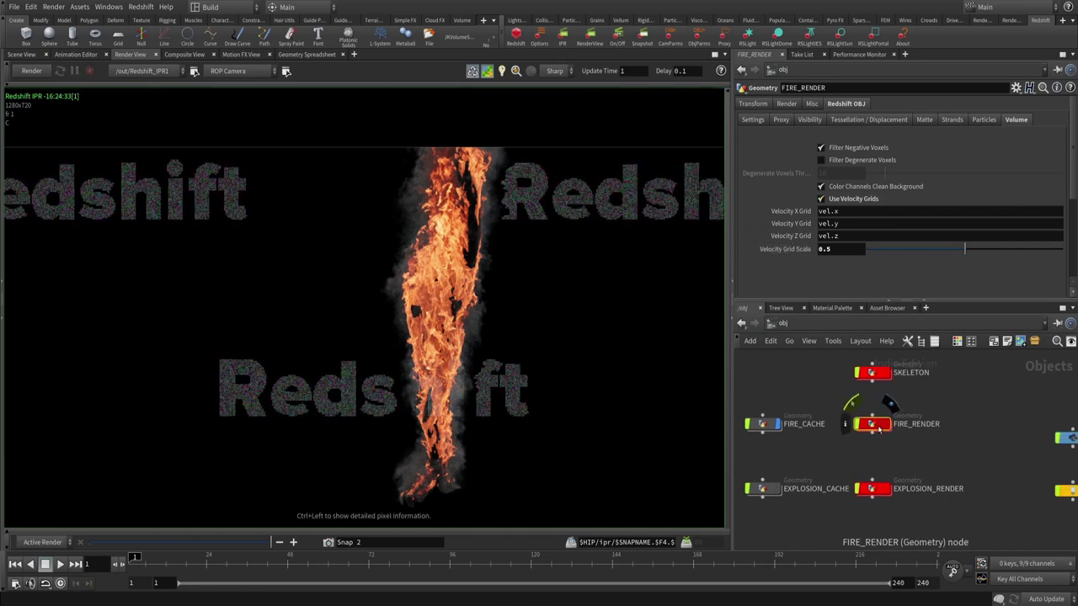
double_click(876, 424)
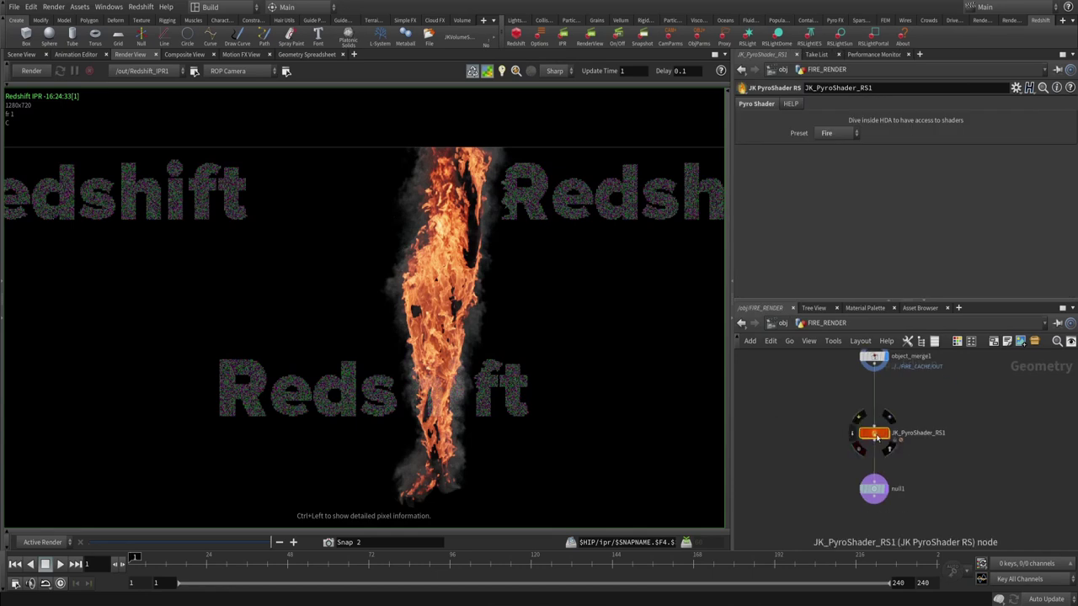
left_click(853, 432)
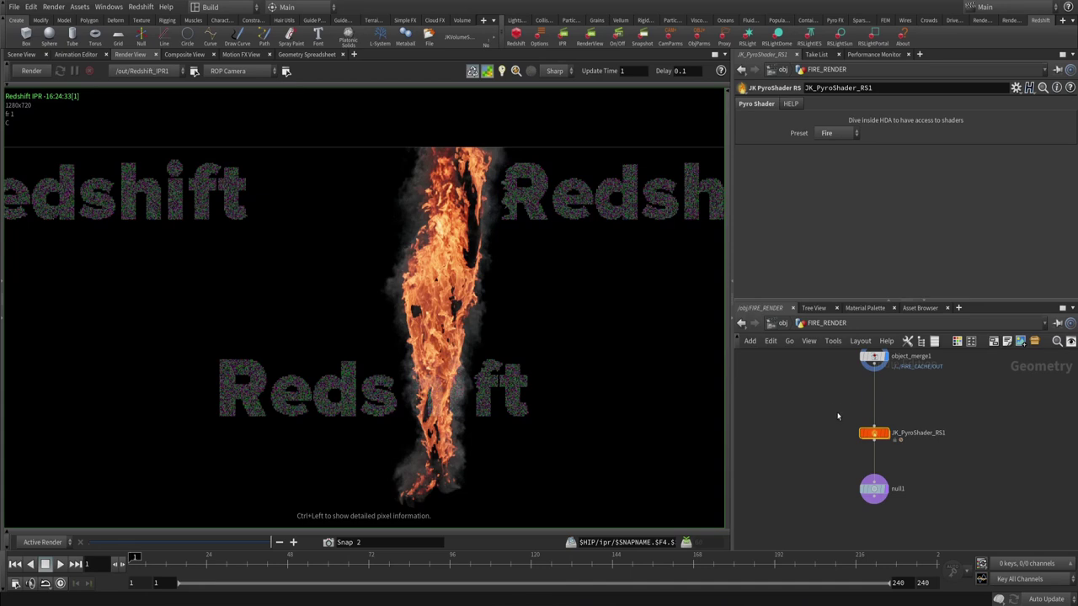
middle_click_drag(837, 416, 838, 362)
left_click_drag(881, 436, 881, 471)
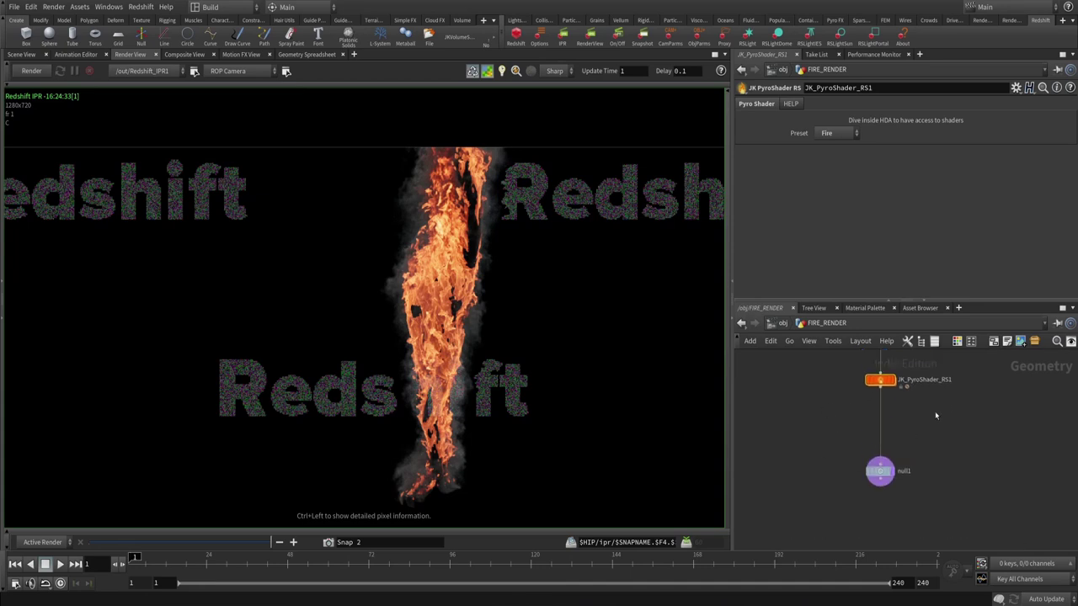
key("Up")
left_click(783, 322)
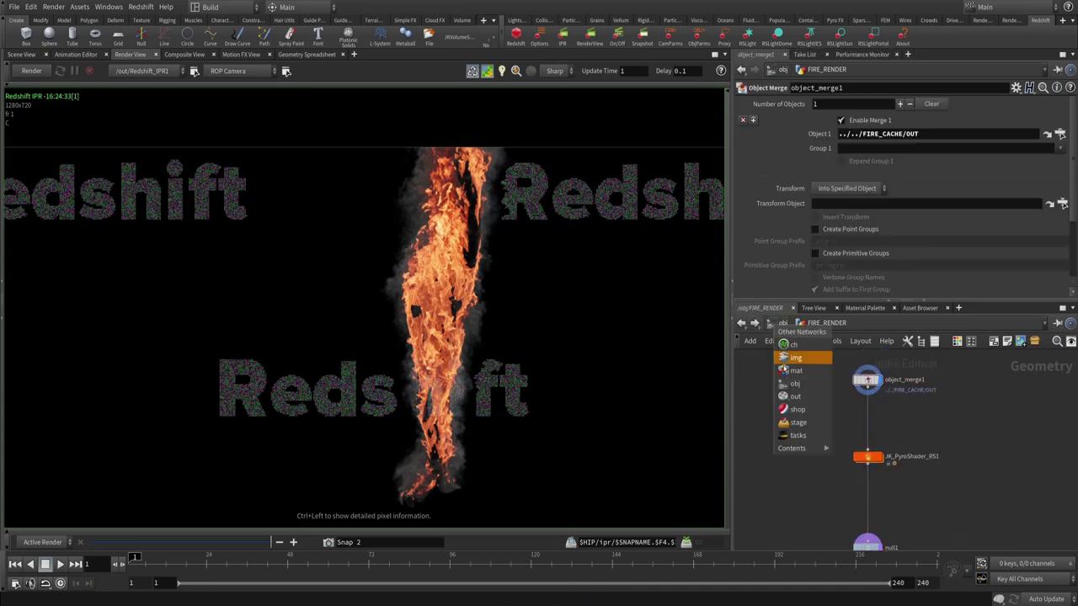
left_click(800, 398)
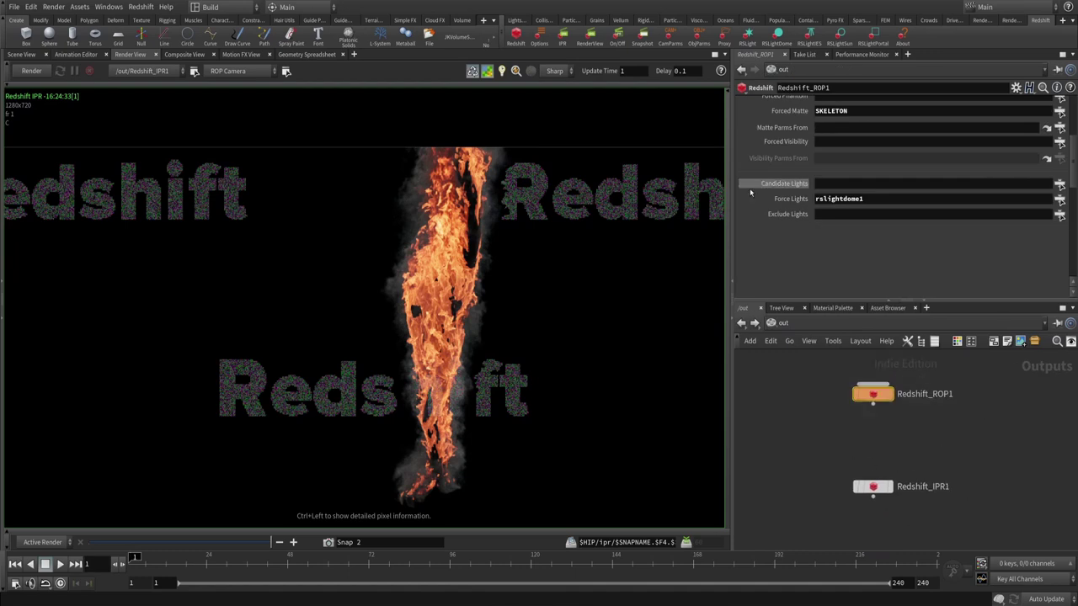
scroll(751, 194, "up", 4)
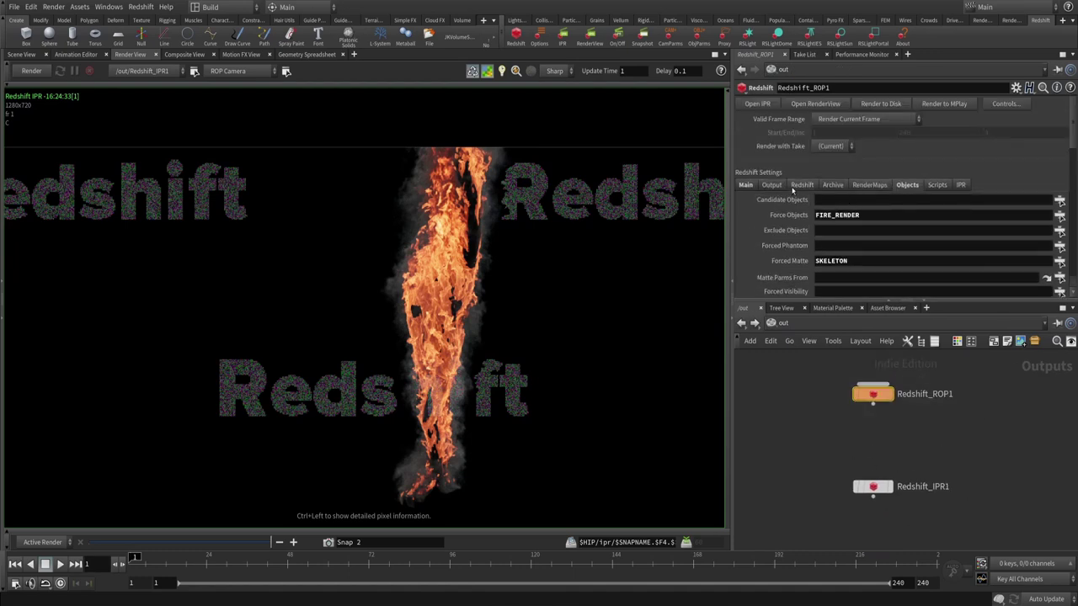
left_click(745, 186)
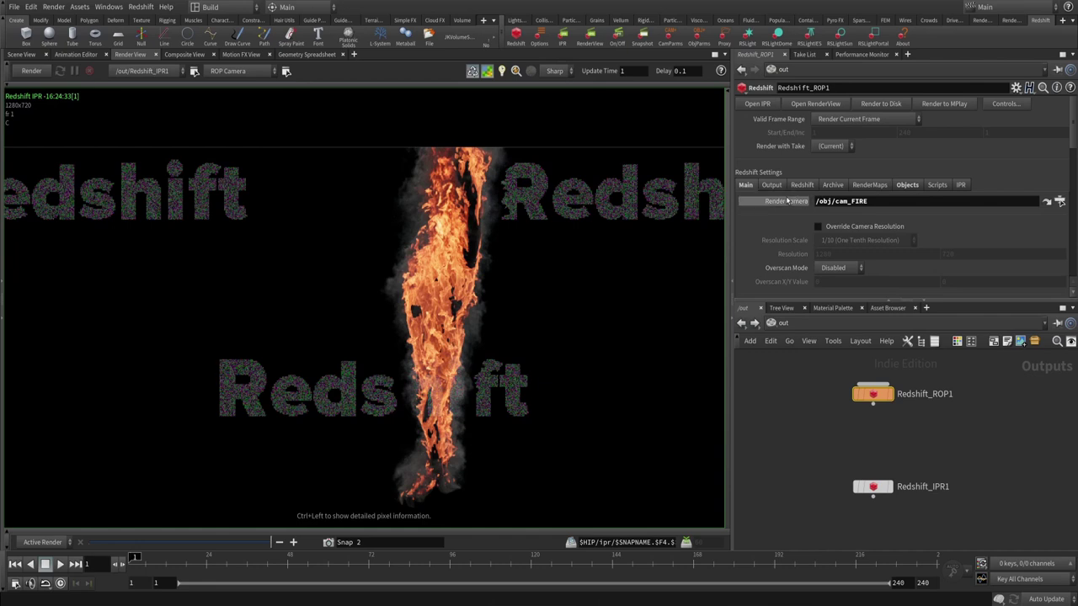
left_click(805, 186)
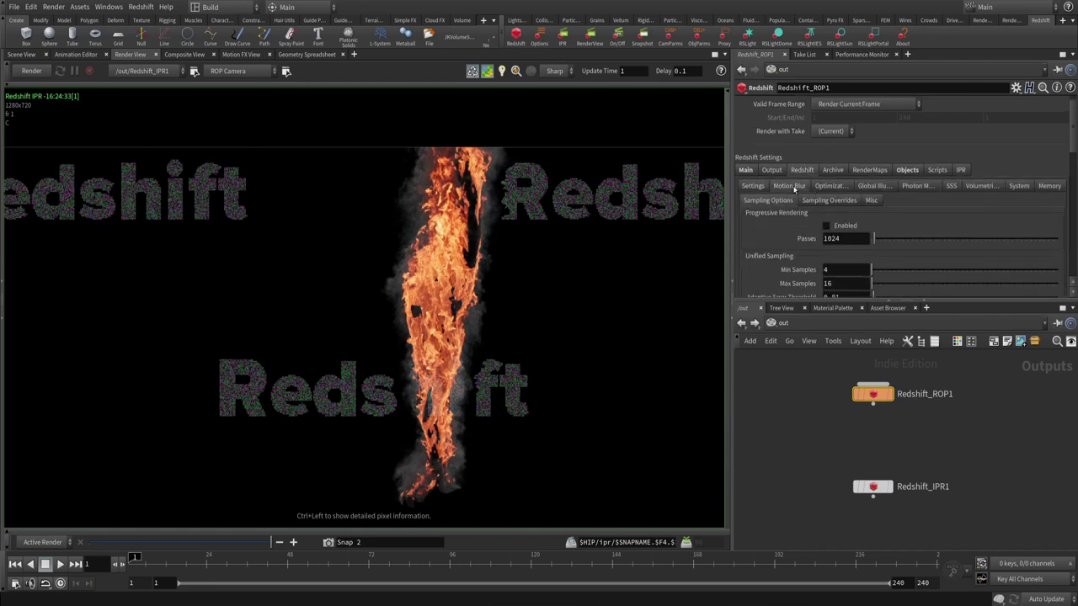
left_click(792, 186)
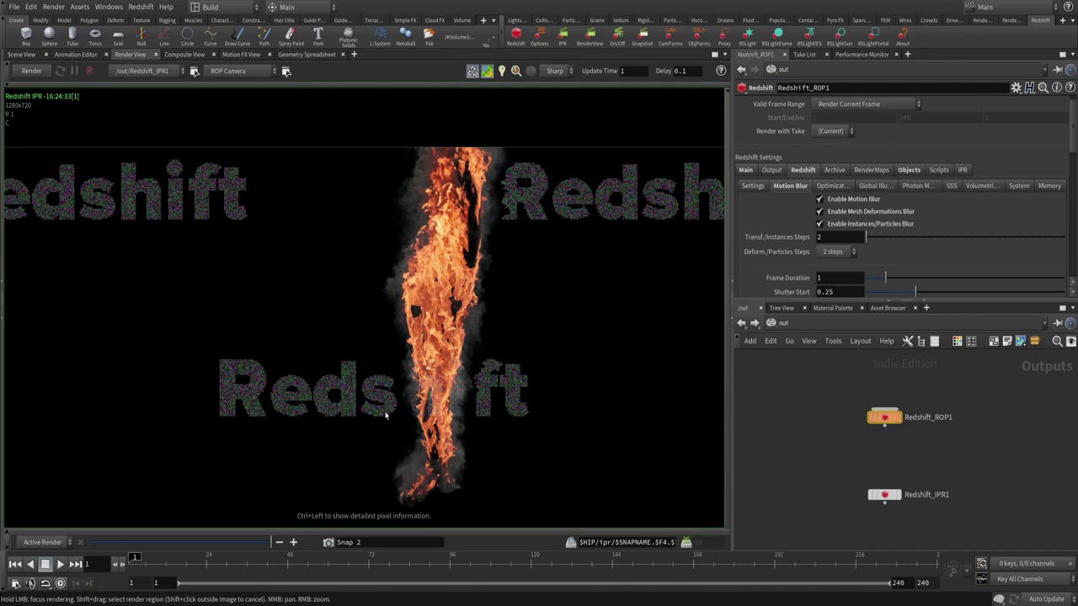
left_click(773, 324)
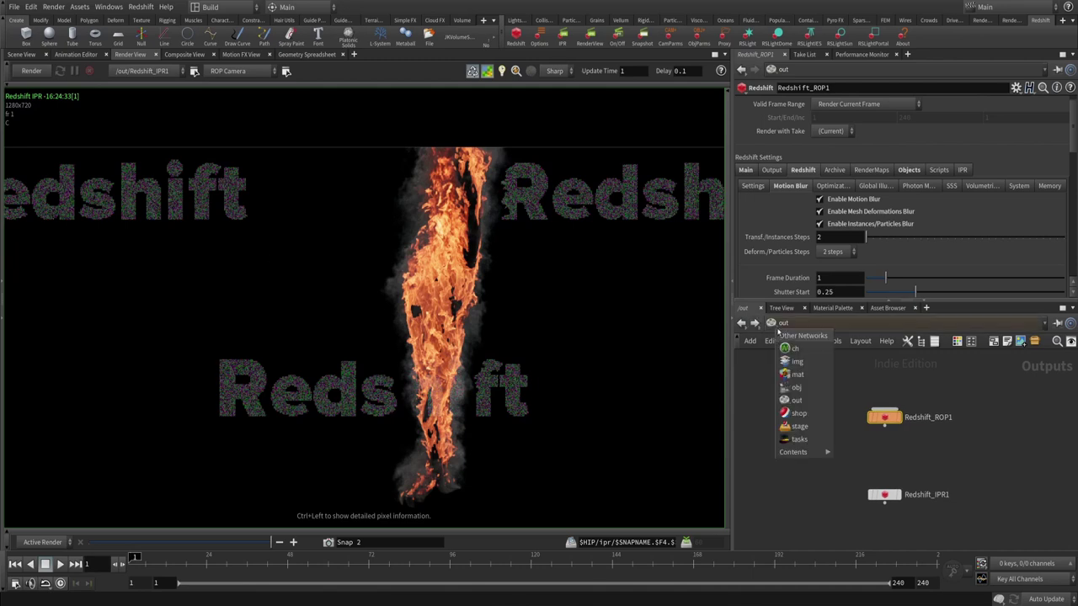
left_click(797, 388)
- Jump from FIRE_RENDER into the FIRE_CACHE network and select vdbresample1
double_click(880, 425)
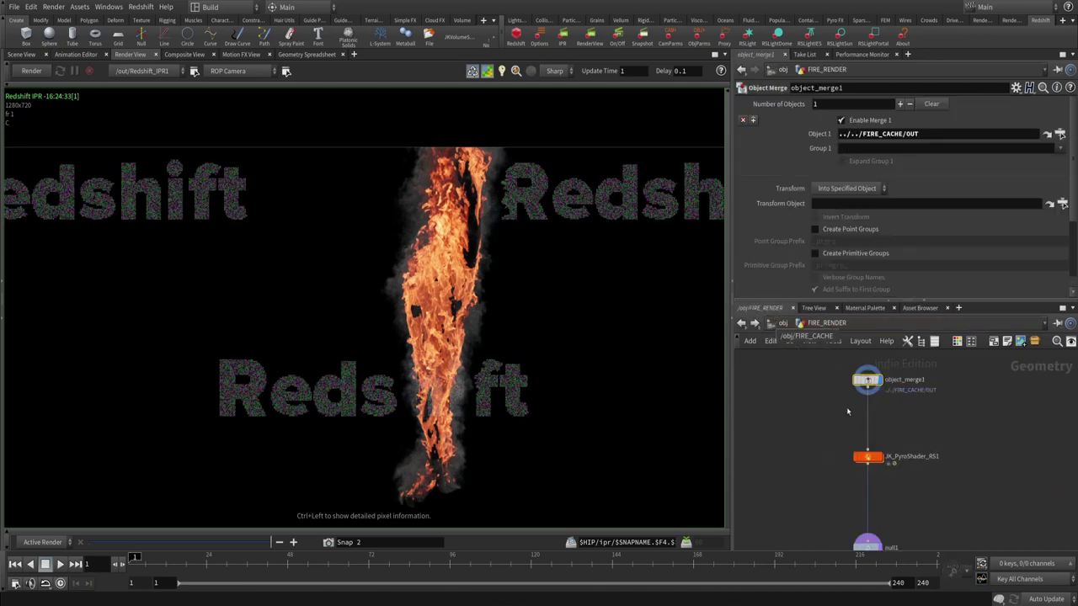
left_click(1046, 134)
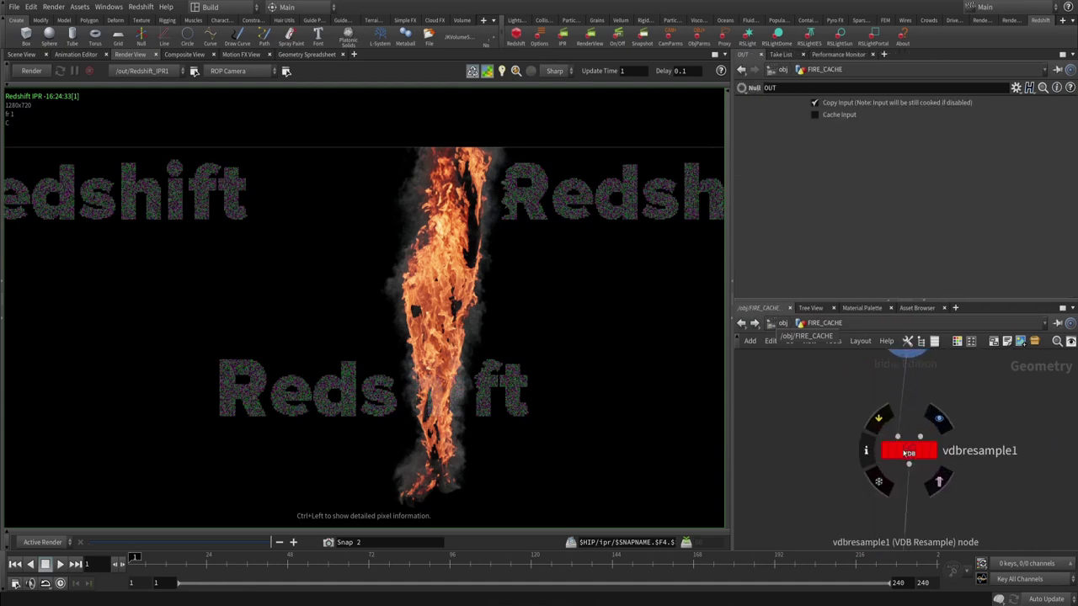
left_click(906, 453)
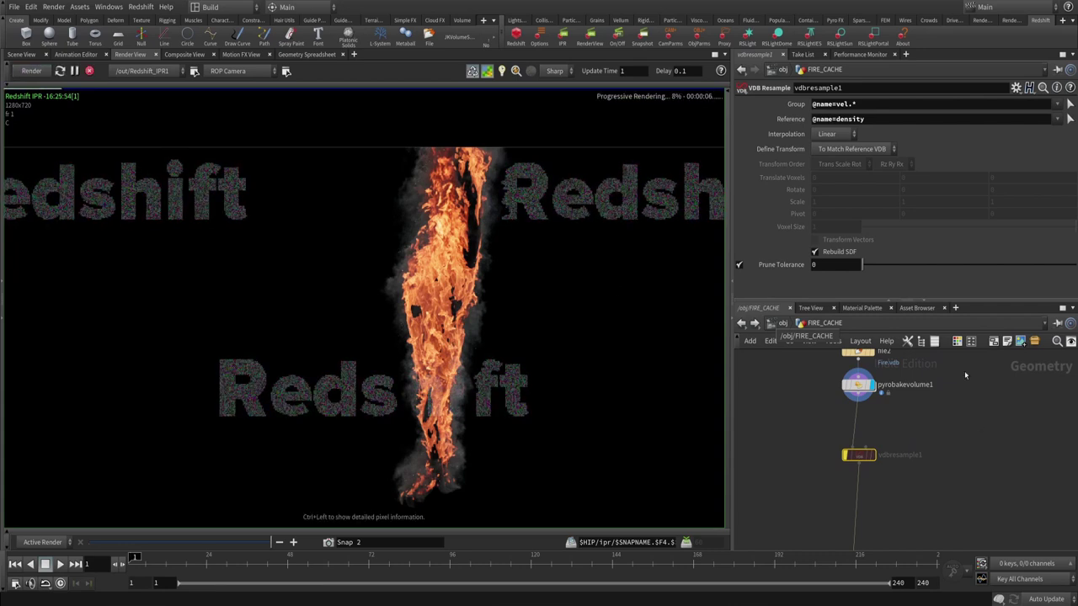
scroll(412, 238, "up", 2)
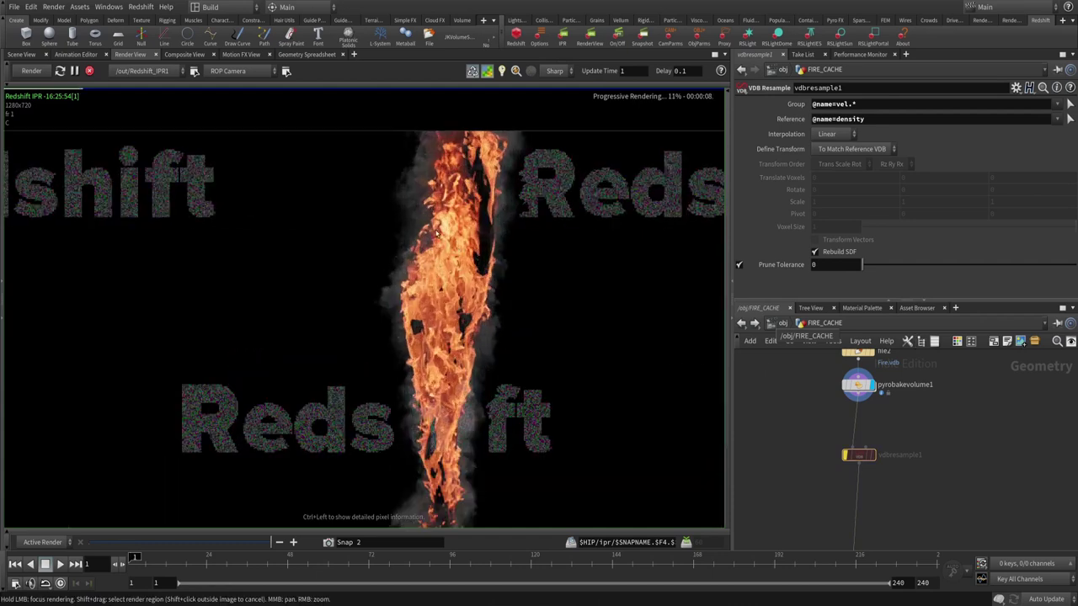
- Save a Snap 3 snapshot of the fire, then show the scene viewport with file2 current
left_click(329, 542)
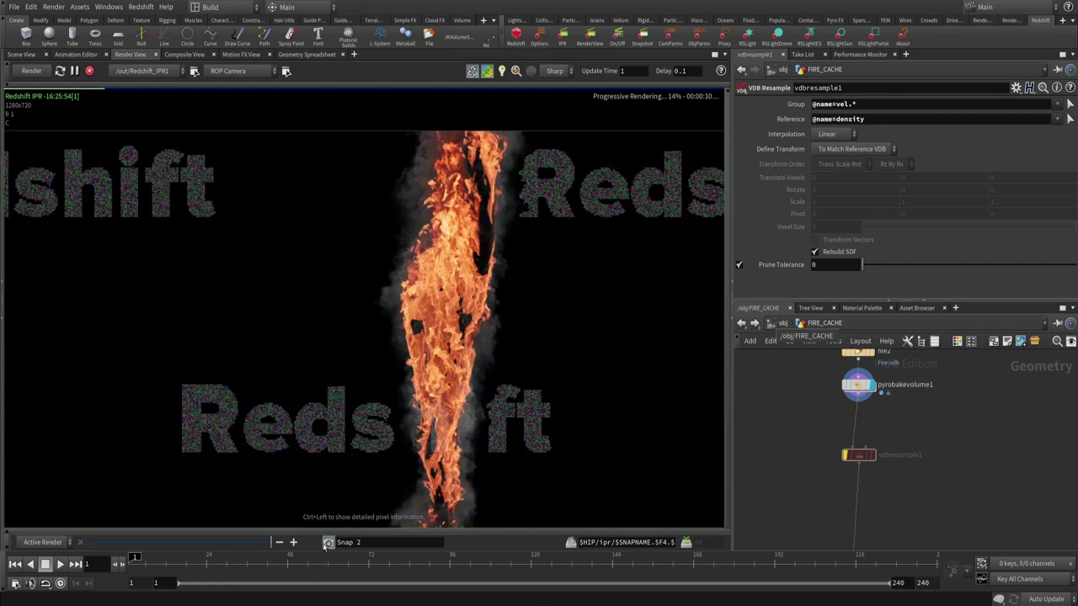
scroll(90, 102, "down", 2)
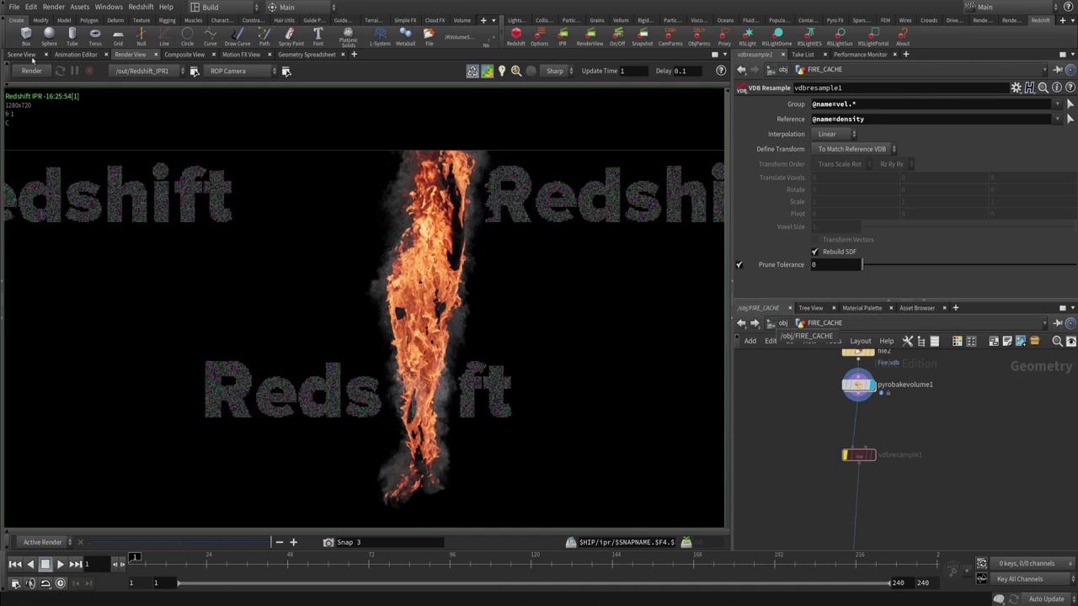
left_click(21, 54)
key("Up")
key("Up")
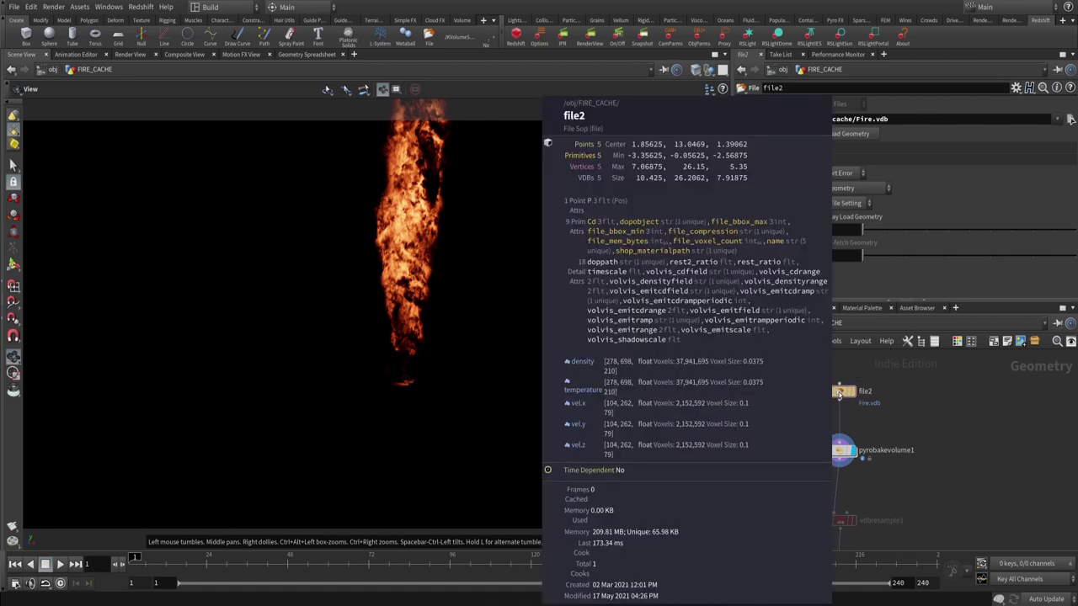
- Review file2's density, temperature and vel grid info, then dismiss the popup
middle_click(839, 391)
scroll(914, 449, "down", 3)
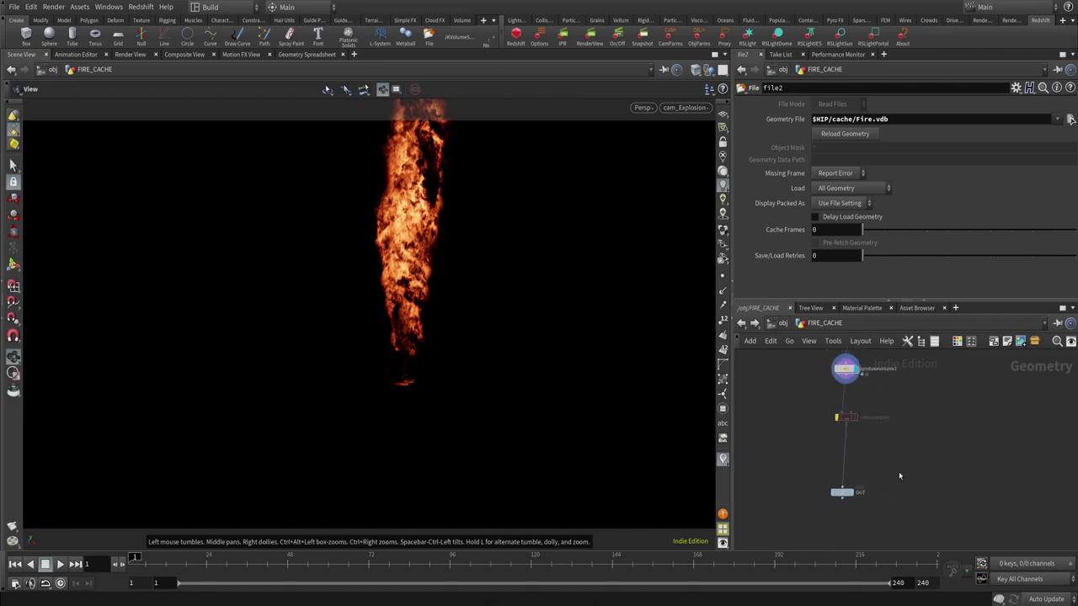
scroll(897, 464, "up", 2)
left_click(124, 55)
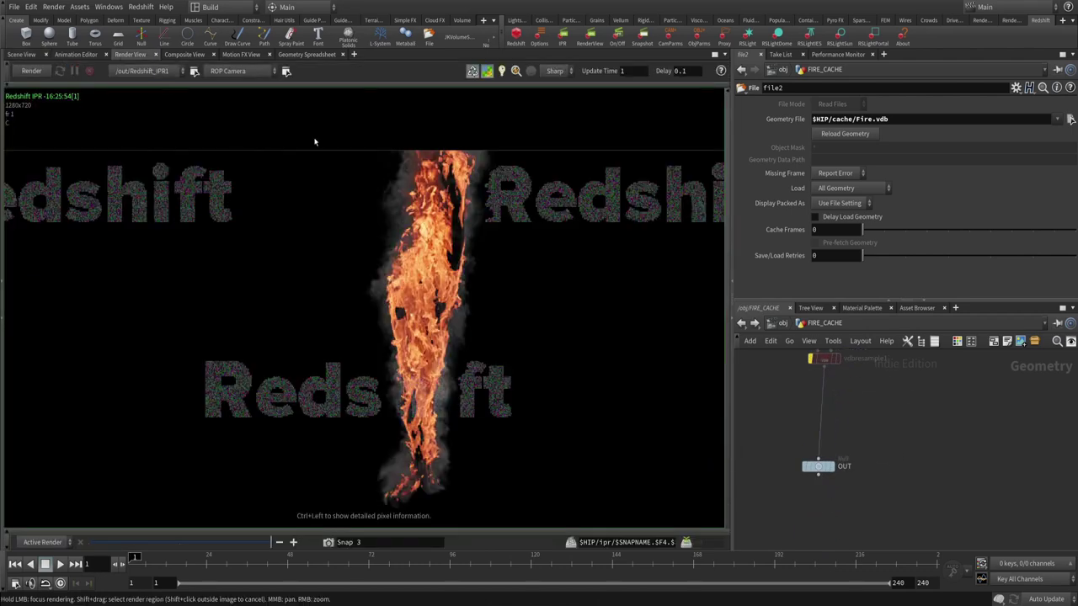
scroll(922, 429, "up", 2)
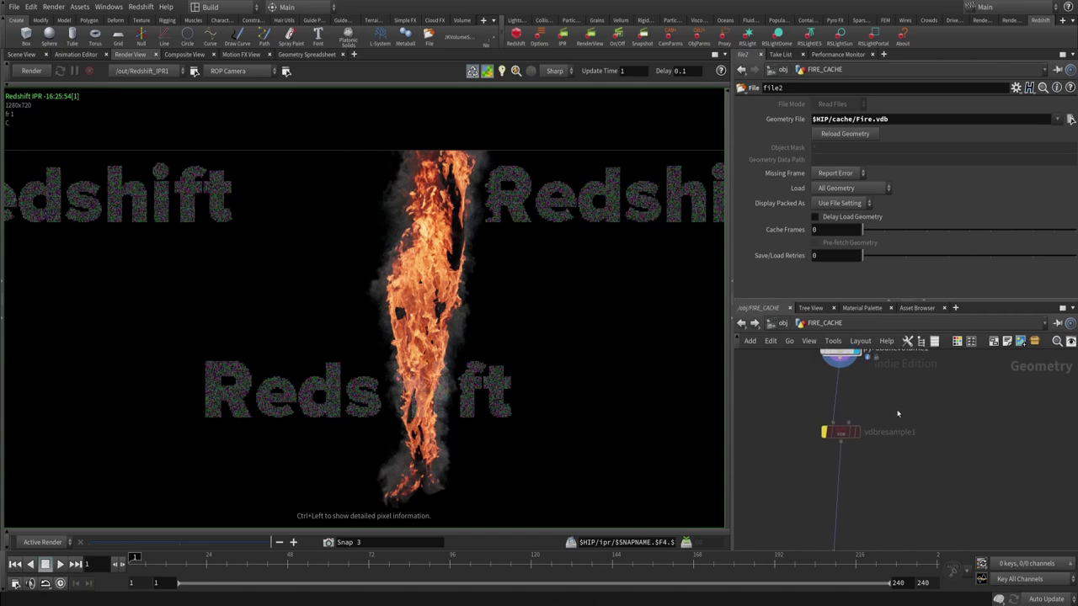
left_click(841, 432)
scroll(792, 443, "up", 2)
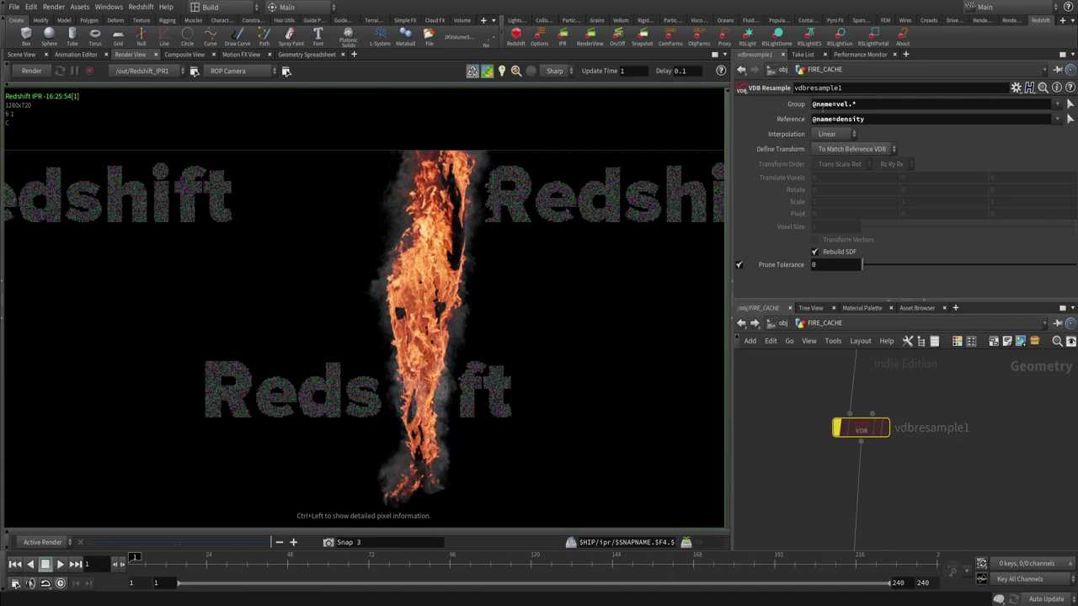
left_click(871, 105)
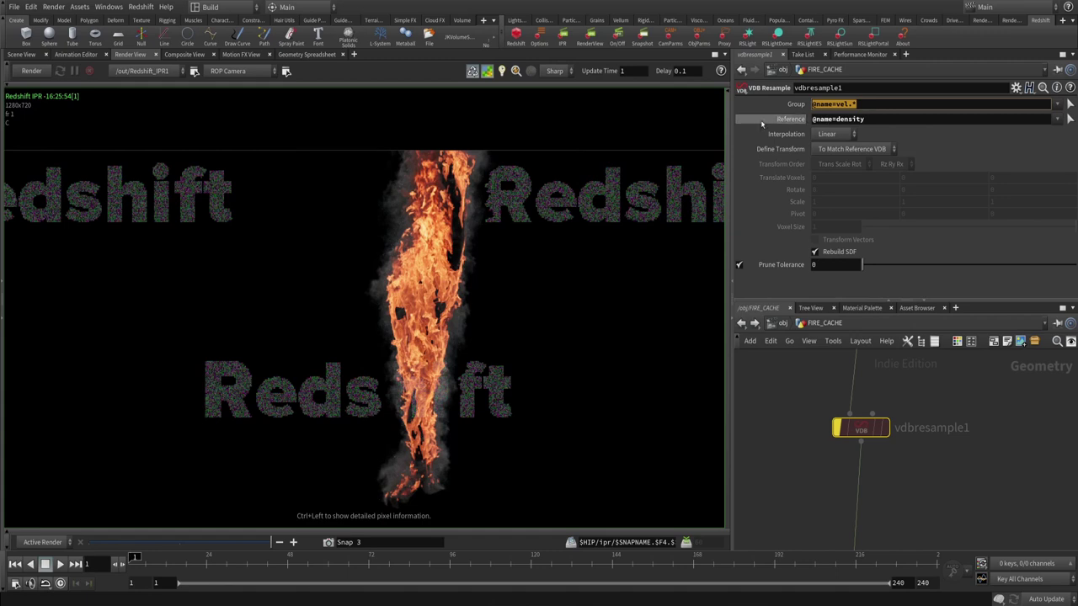
- Compare pyrobakevolume1 and vdbresample1 node info to confirm vel grids at 0.0375 voxel size
key("h")
middle_click(847, 395)
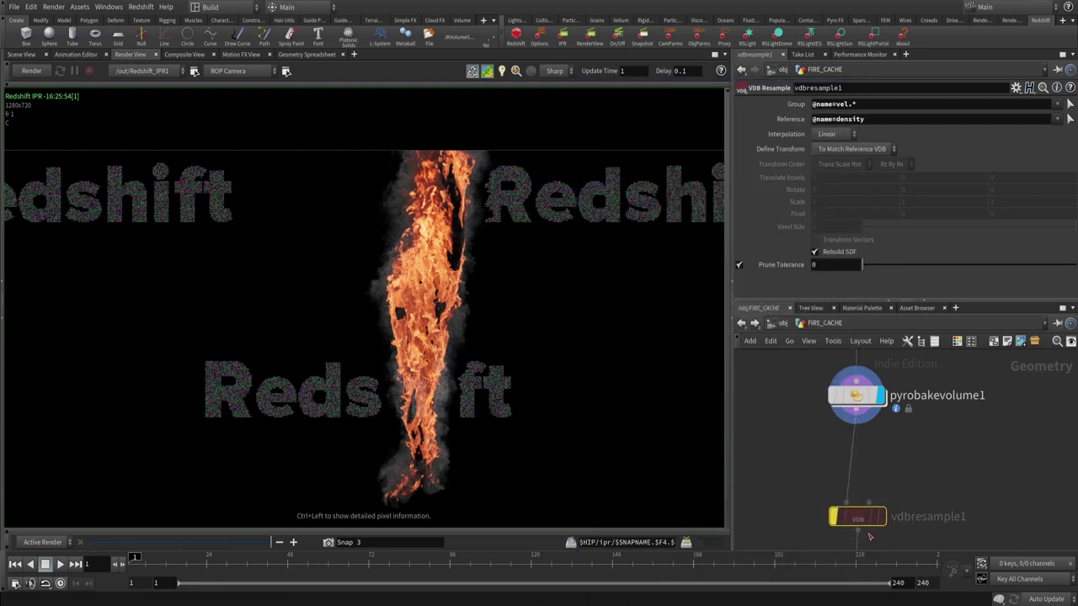
middle_click_drag(870, 537, 858, 484)
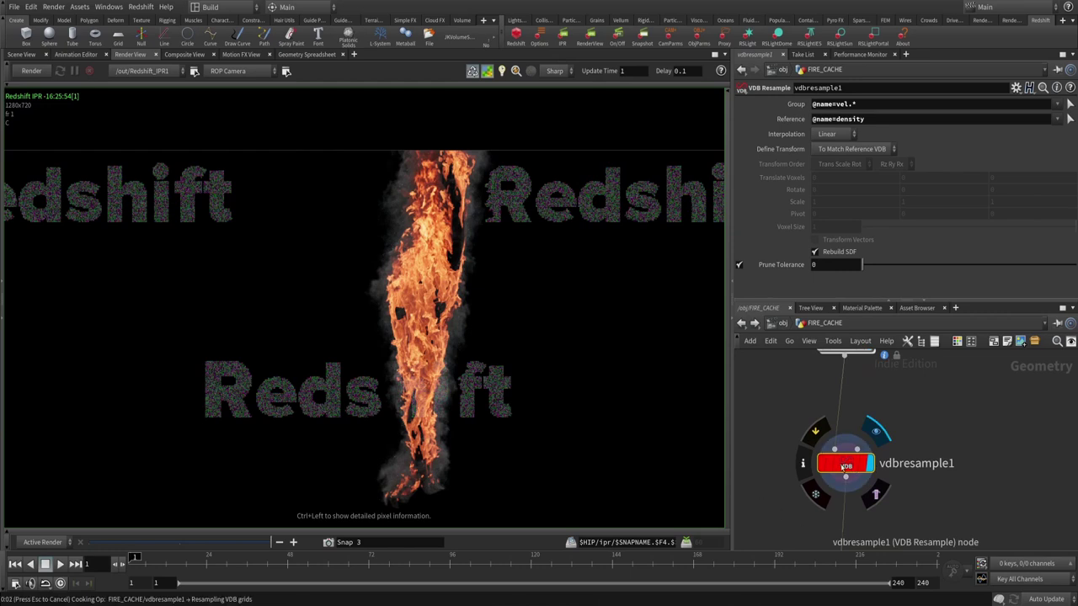
middle_click(846, 466)
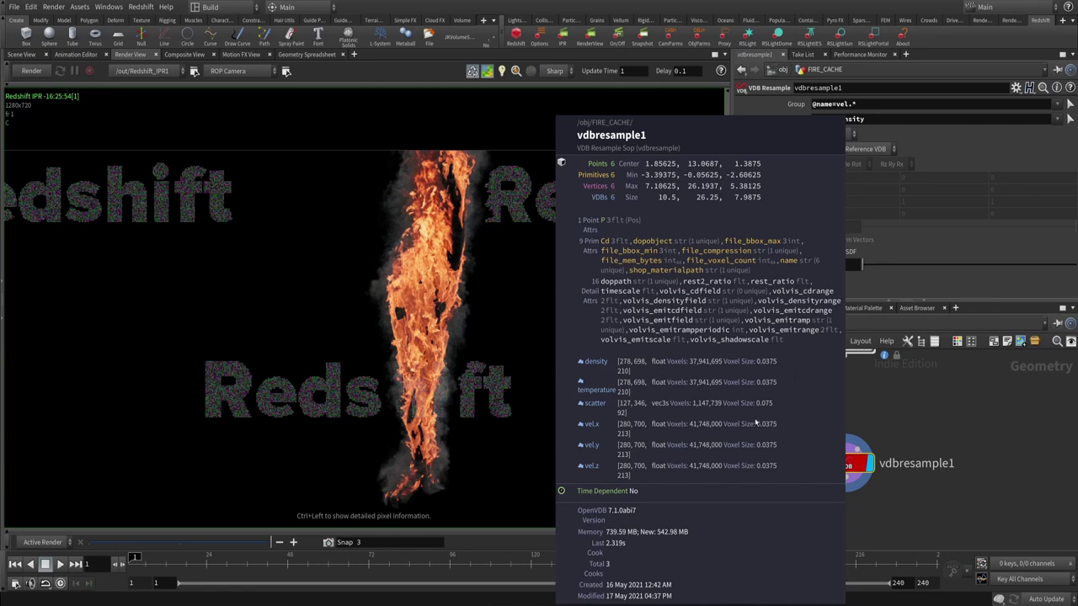
middle_click_drag(931, 499, 934, 455)
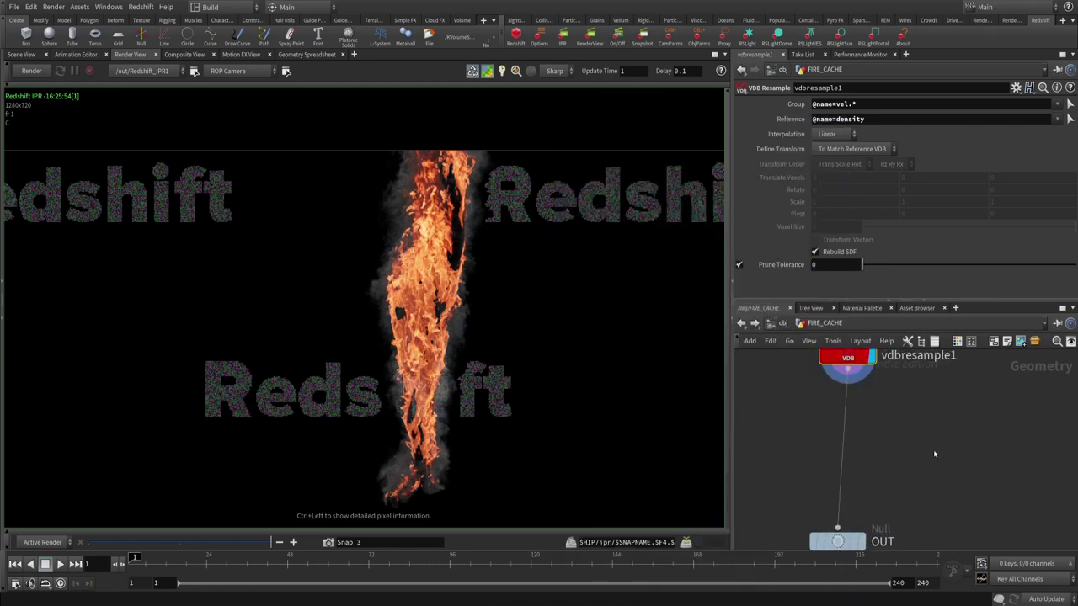
key("f")
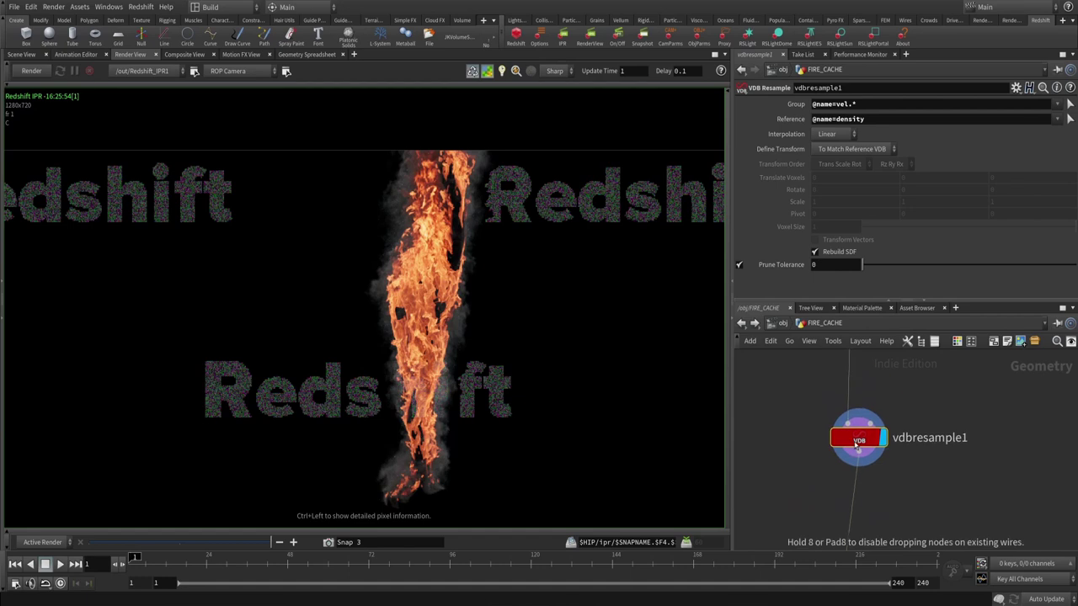
middle_click(831, 470)
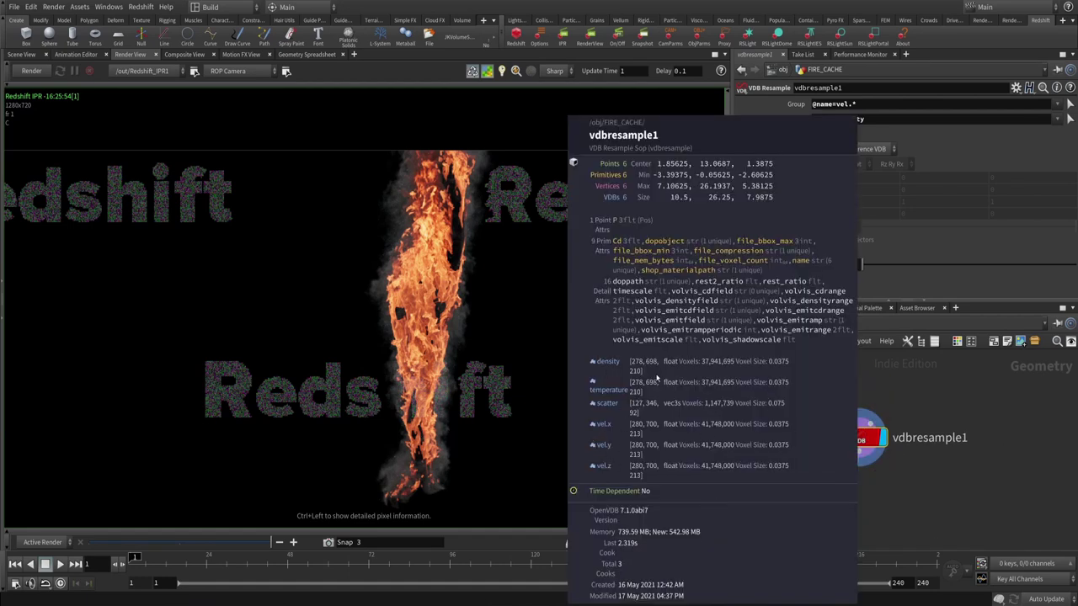
- Restart the Redshift render and compare it against Snap 2
left_click(31, 72)
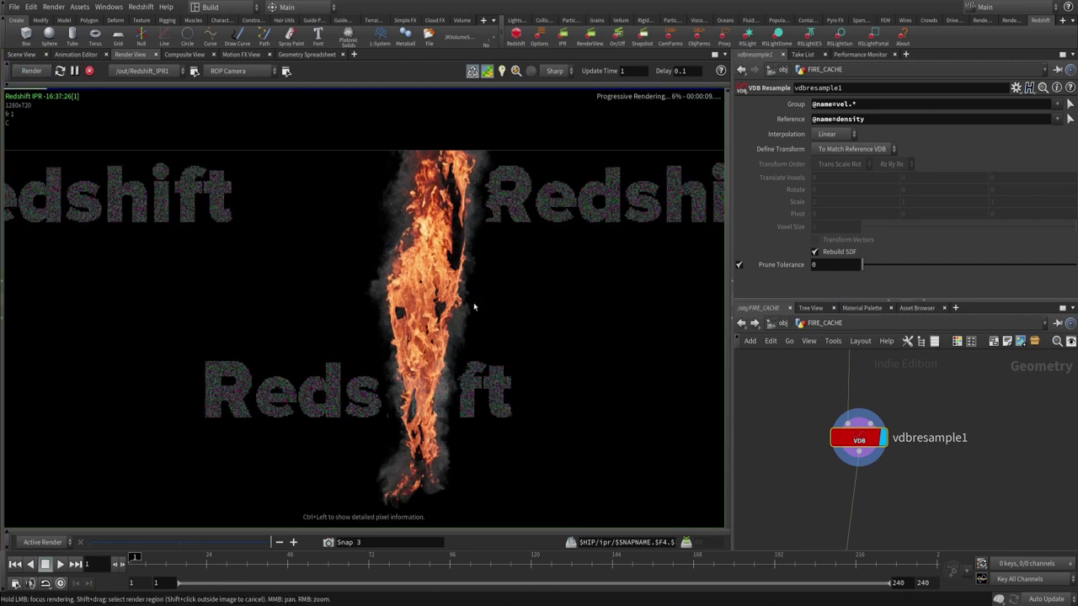
left_click(179, 542)
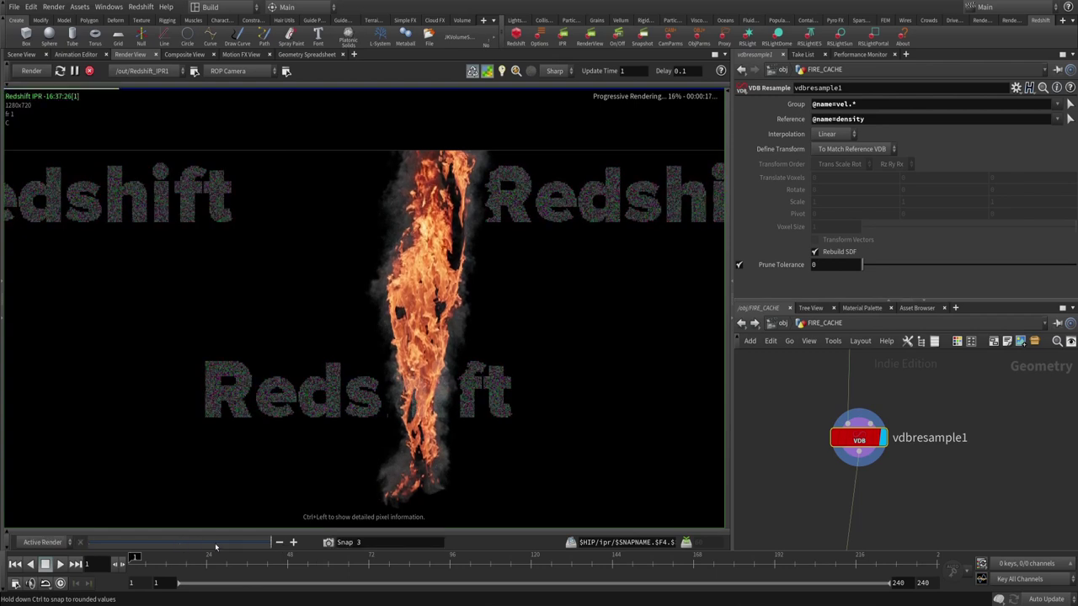
left_click(268, 542)
- Set the FIRE_RENDER object's Velocity Grid Scale to 2
key("u")
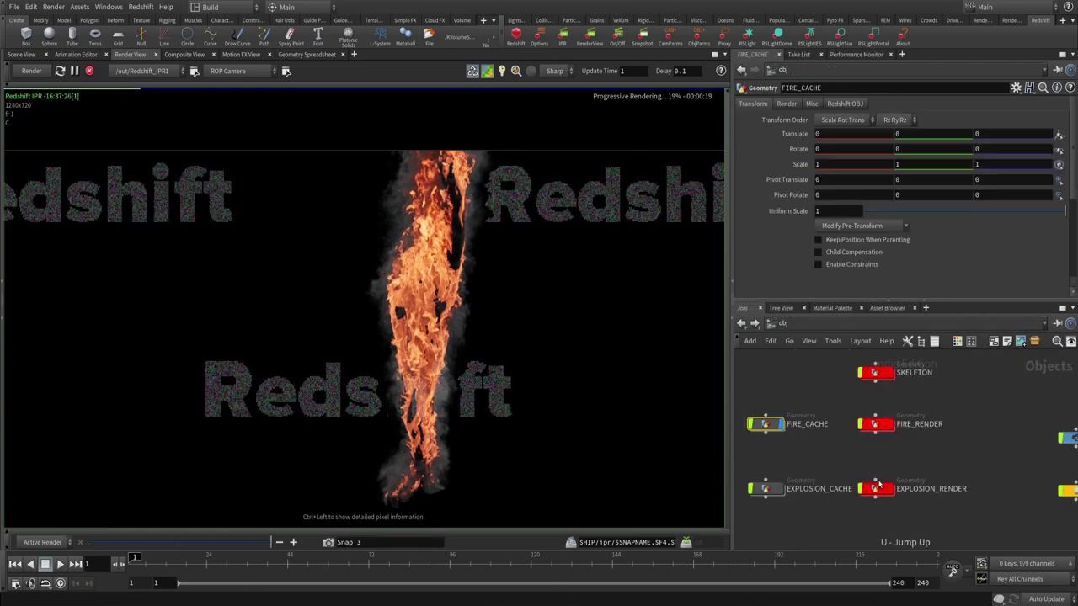
left_click_drag(811, 428, 810, 427)
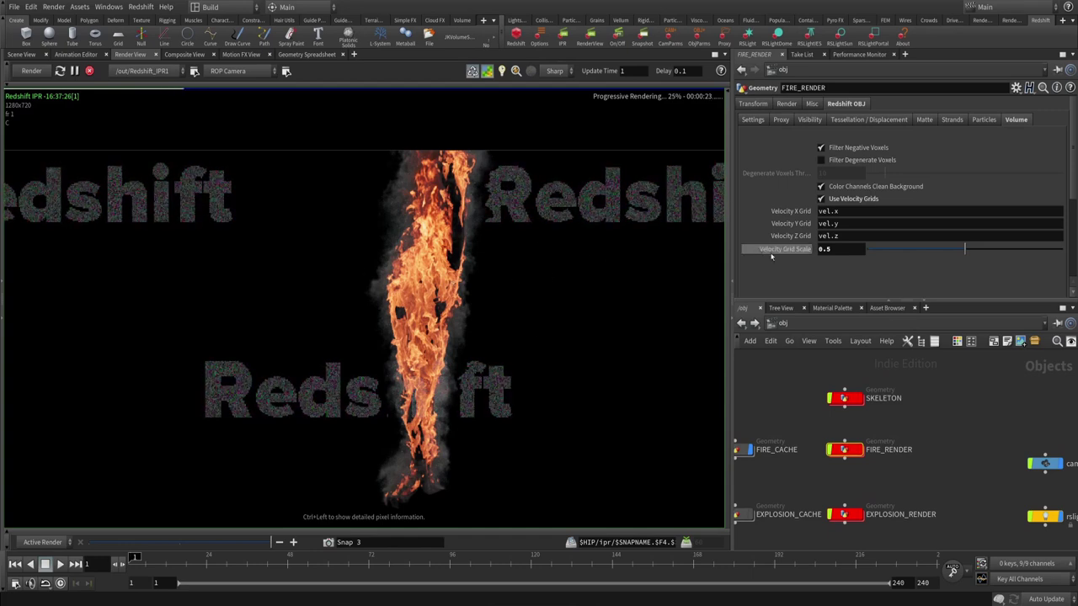
double_click(848, 251)
type("2")
key("Return")
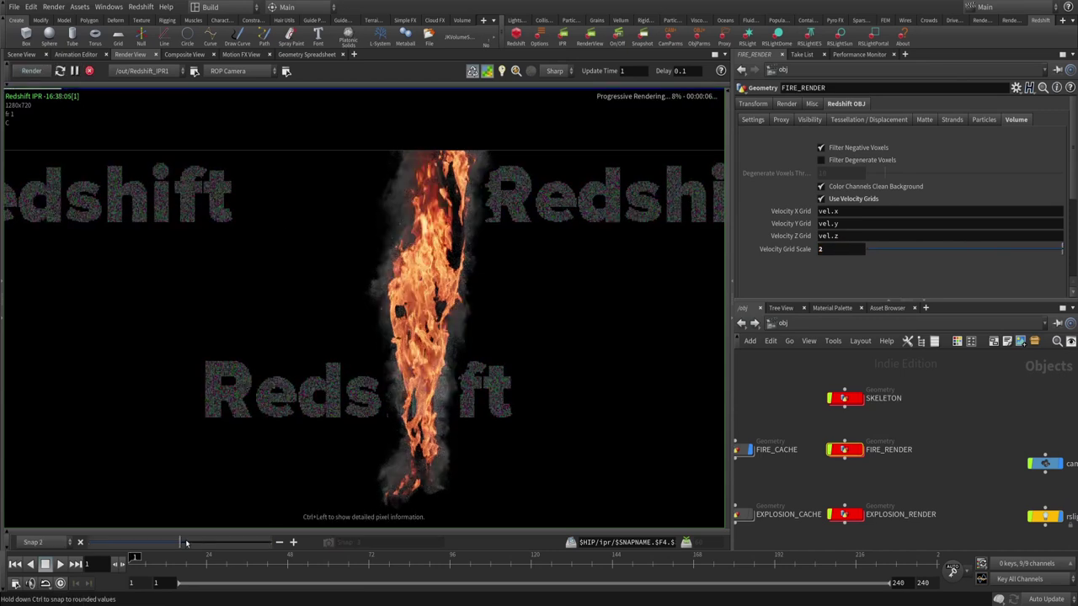
- Dive into FIRE_CACHE and check vdbresample1's node info
middle_click_drag(768, 422, 852, 394)
left_click(820, 421)
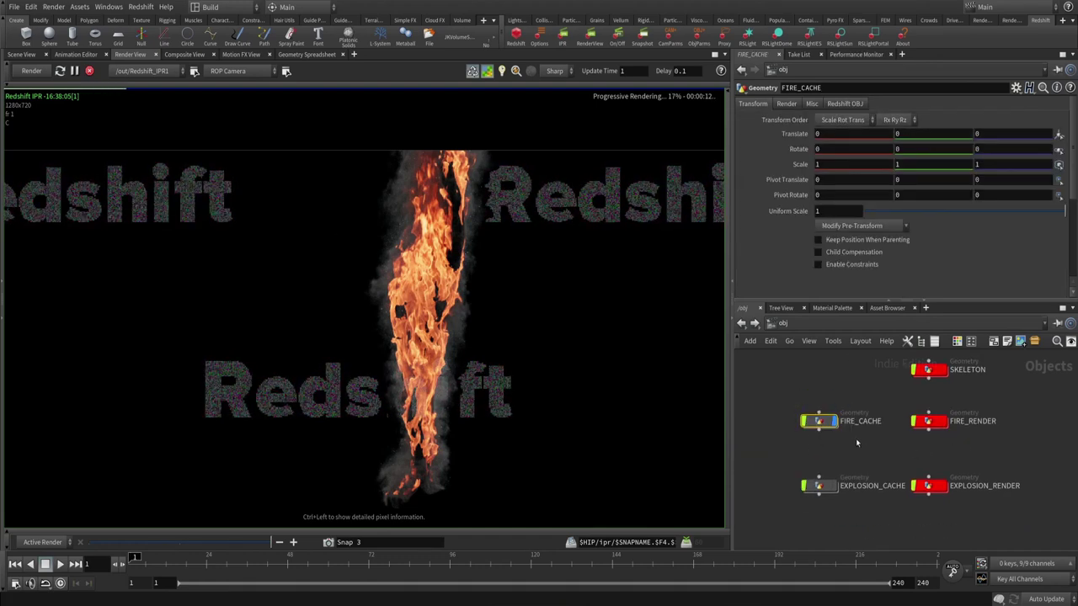
double_click(821, 421)
middle_click_drag(845, 436, 868, 418)
middle_click(839, 404)
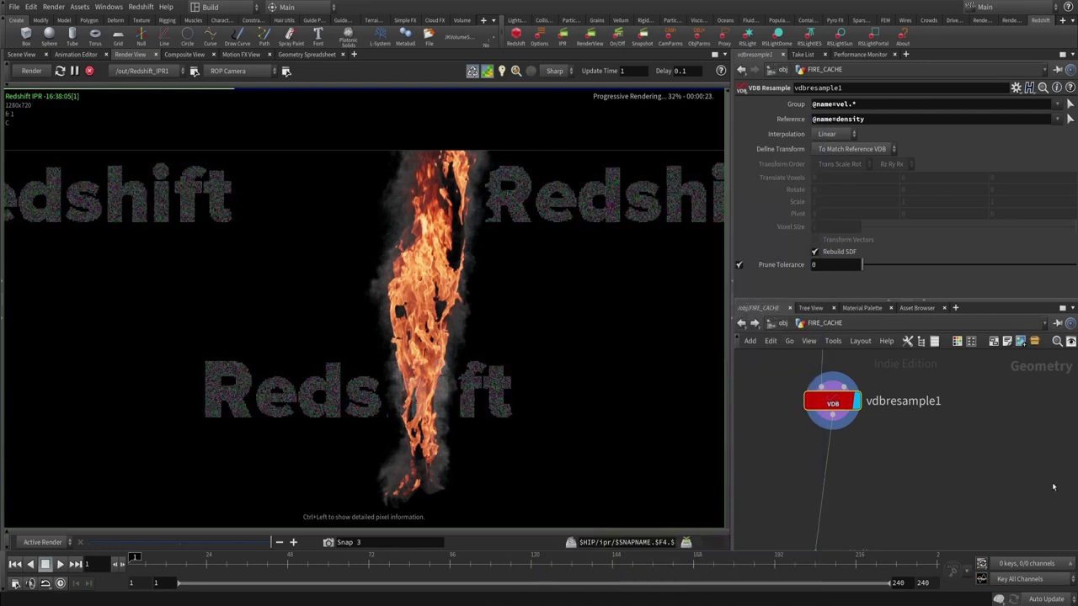
middle_click(832, 402)
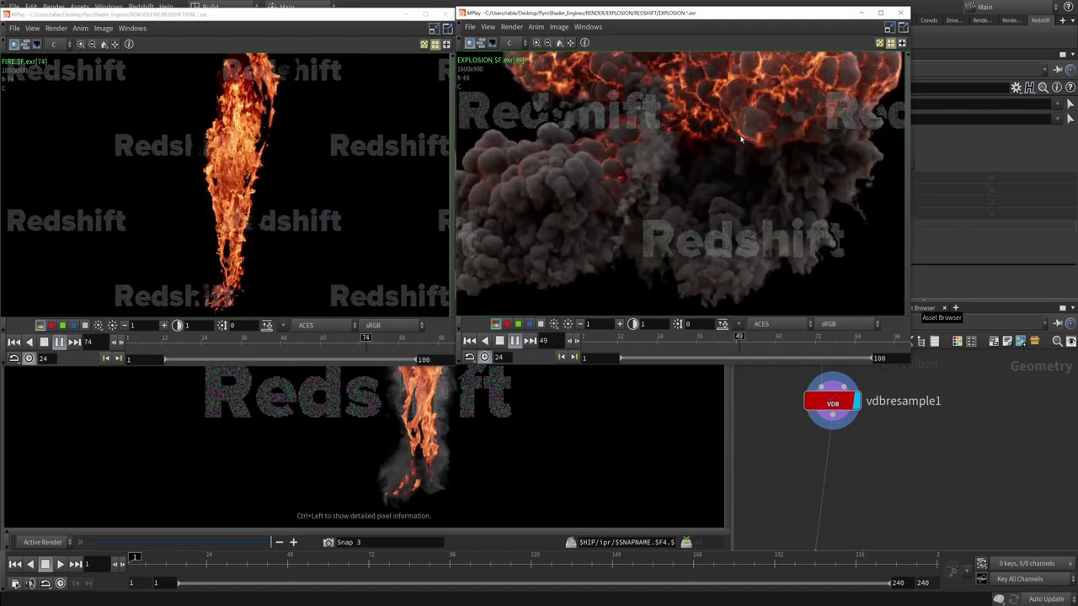
- Zoom and reframe the playing fire and explosion flipbooks side by side, then return to the main Houdini window
scroll(272, 144, "up", 2)
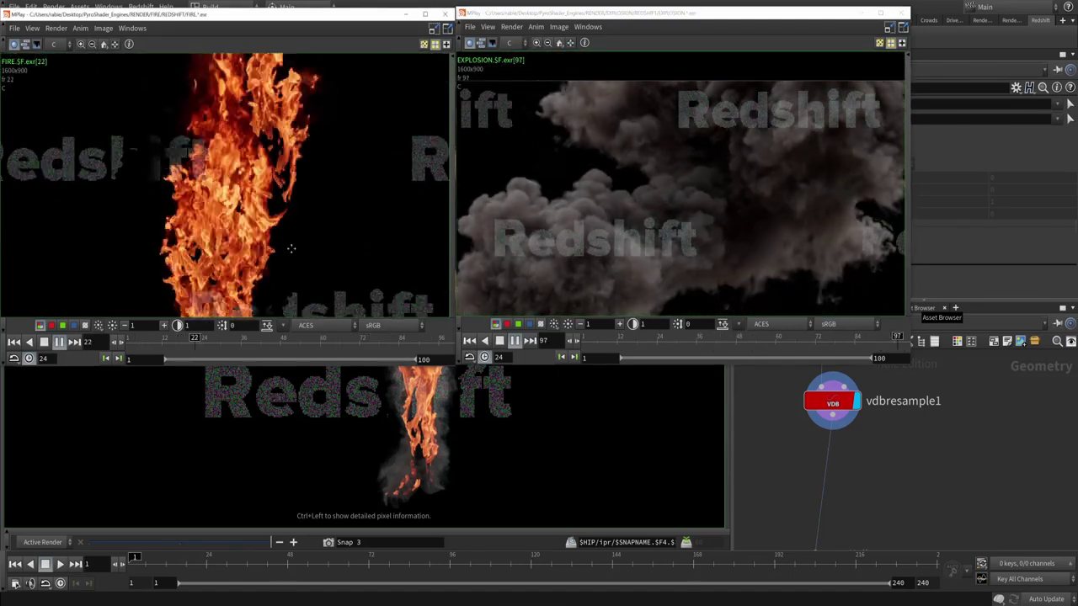
scroll(290, 249, "down", 2)
scroll(726, 228, "down", 1)
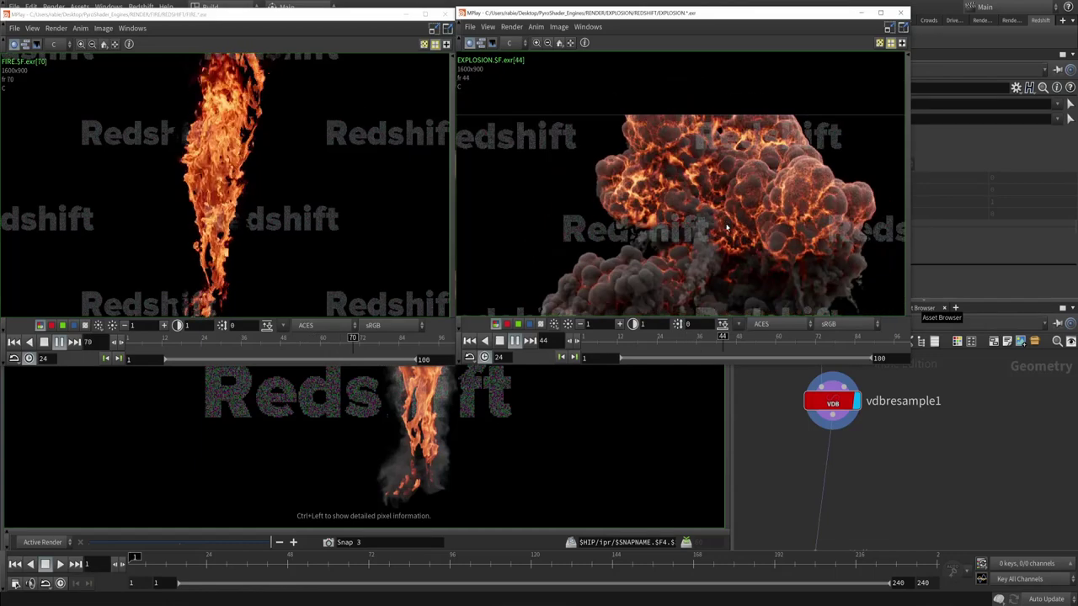
middle_click_drag(729, 197, 721, 203)
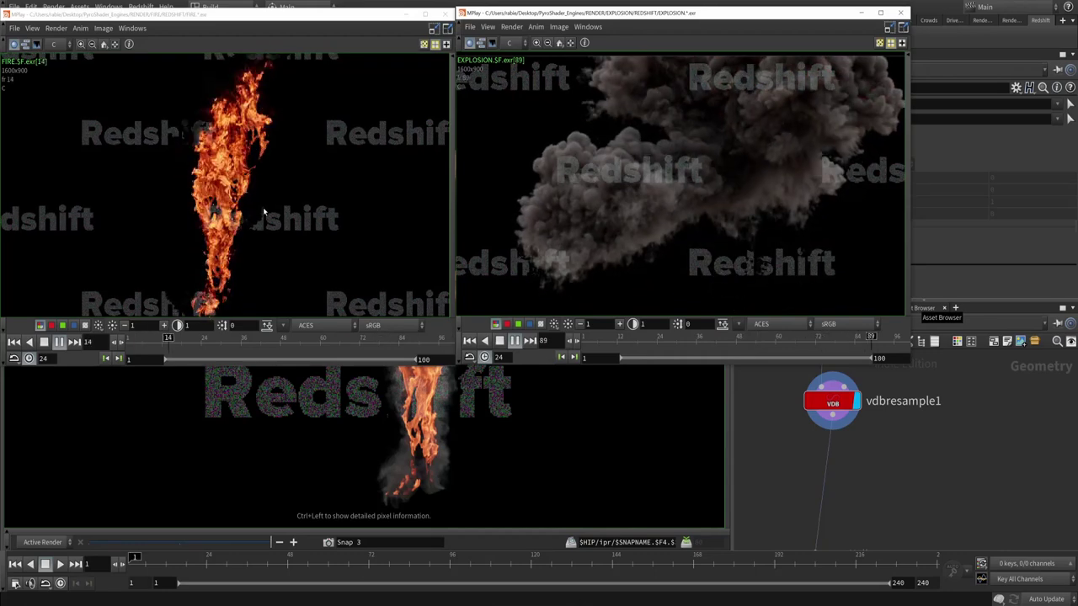
middle_click_drag(263, 207, 315, 203)
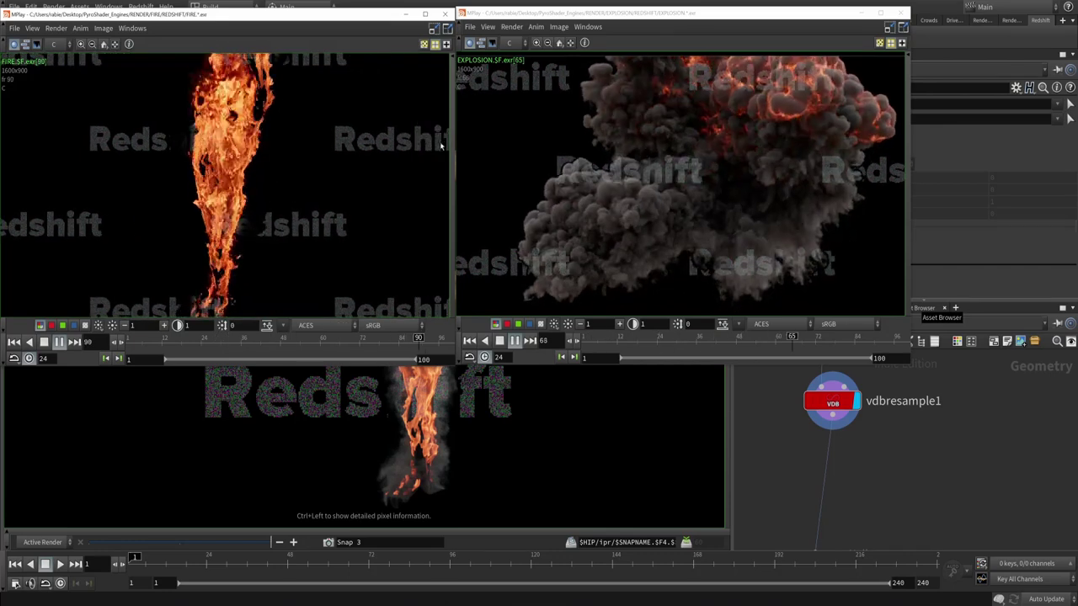
left_click(691, 161)
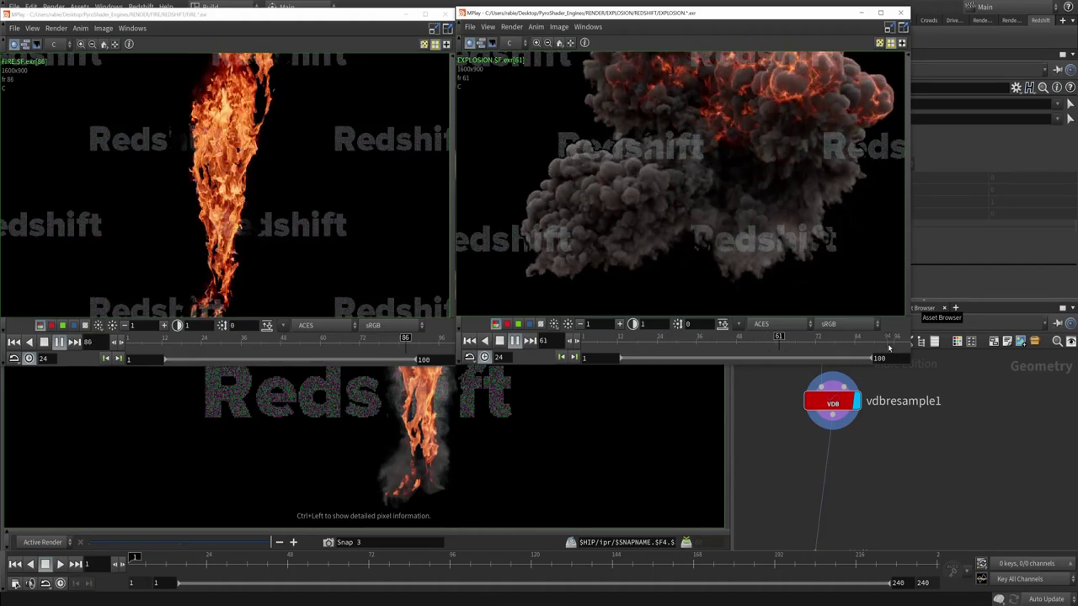
left_click(943, 455)
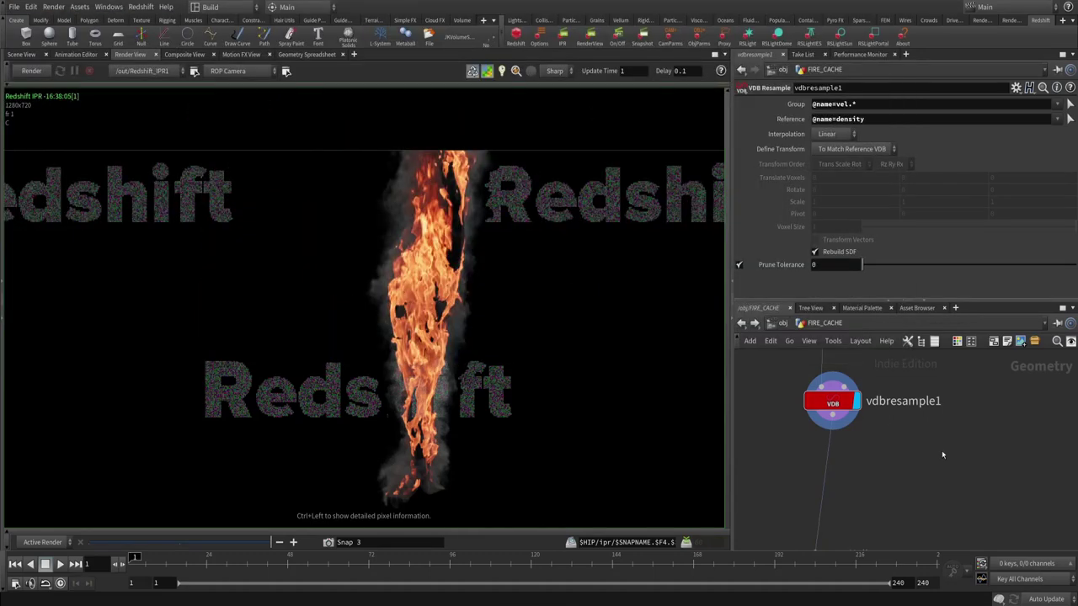